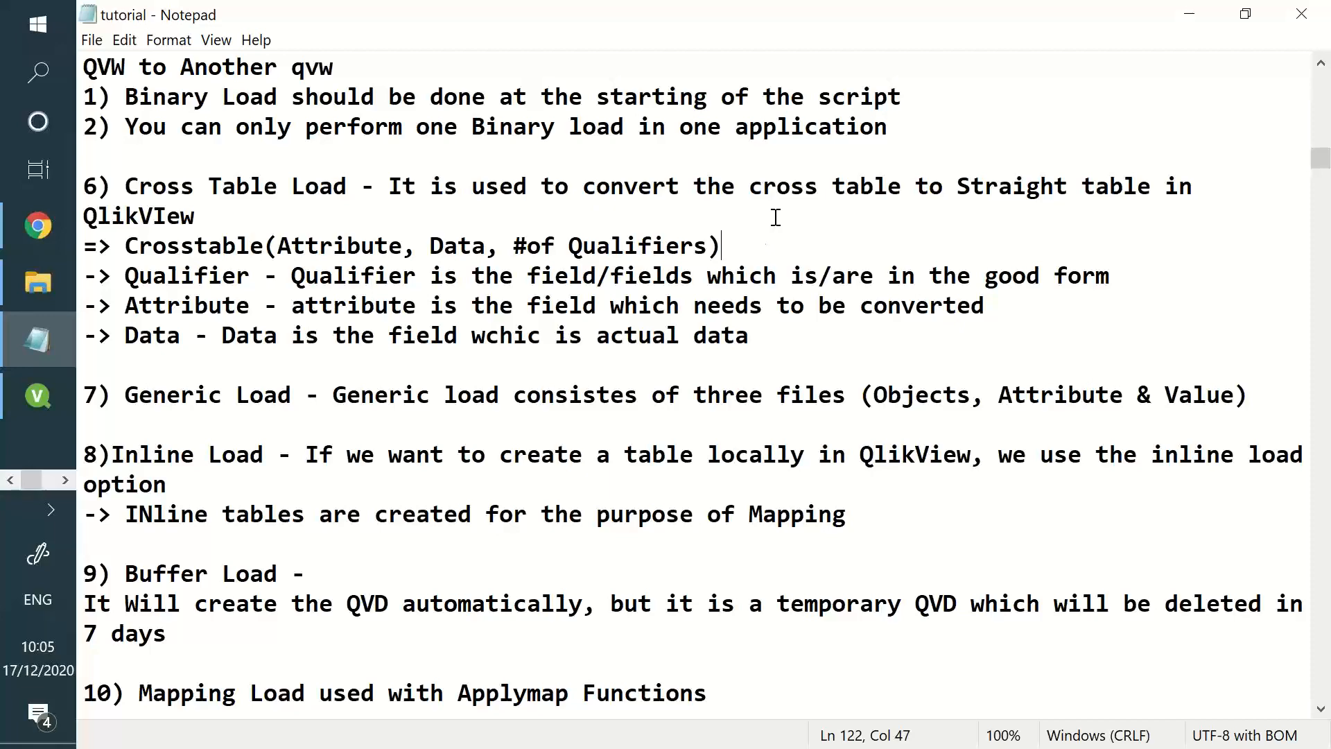
Open the cross file from the Data folder in Excel and dismiss the Office activation wizard.
click(61, 269)
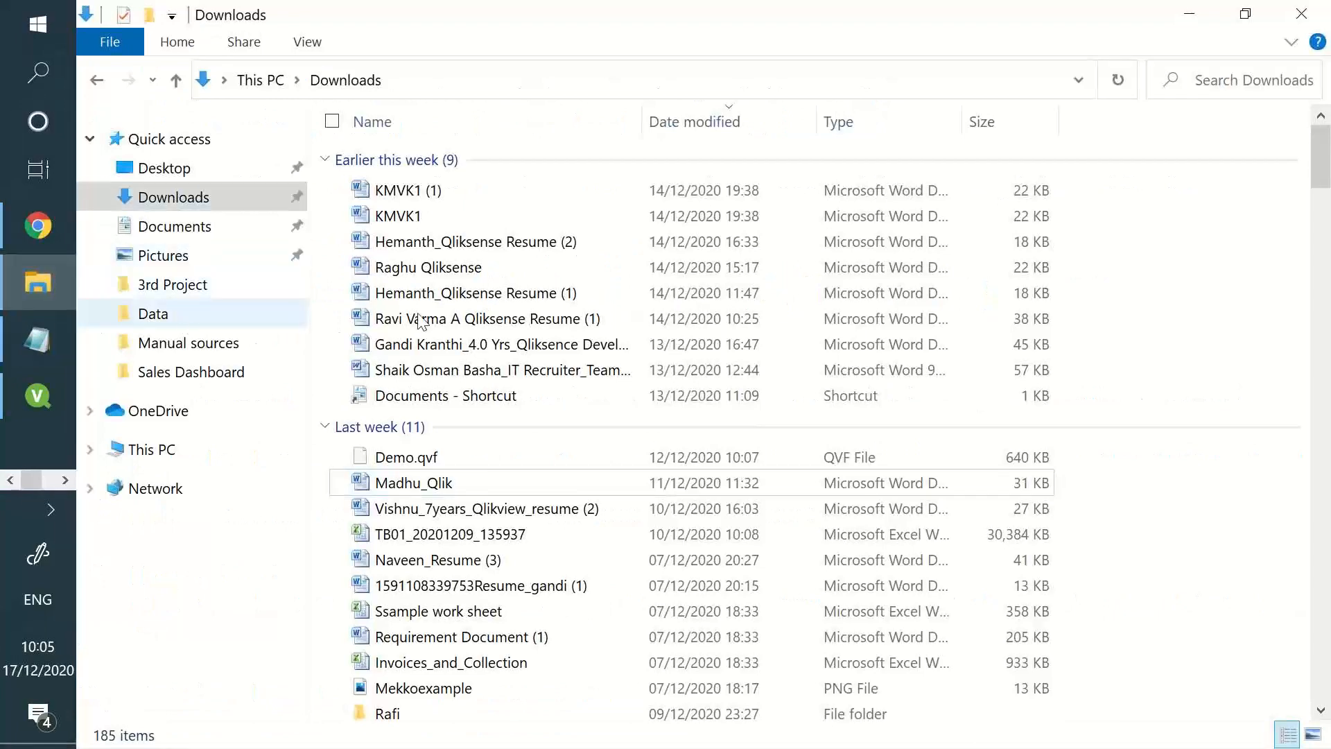
click(507, 406)
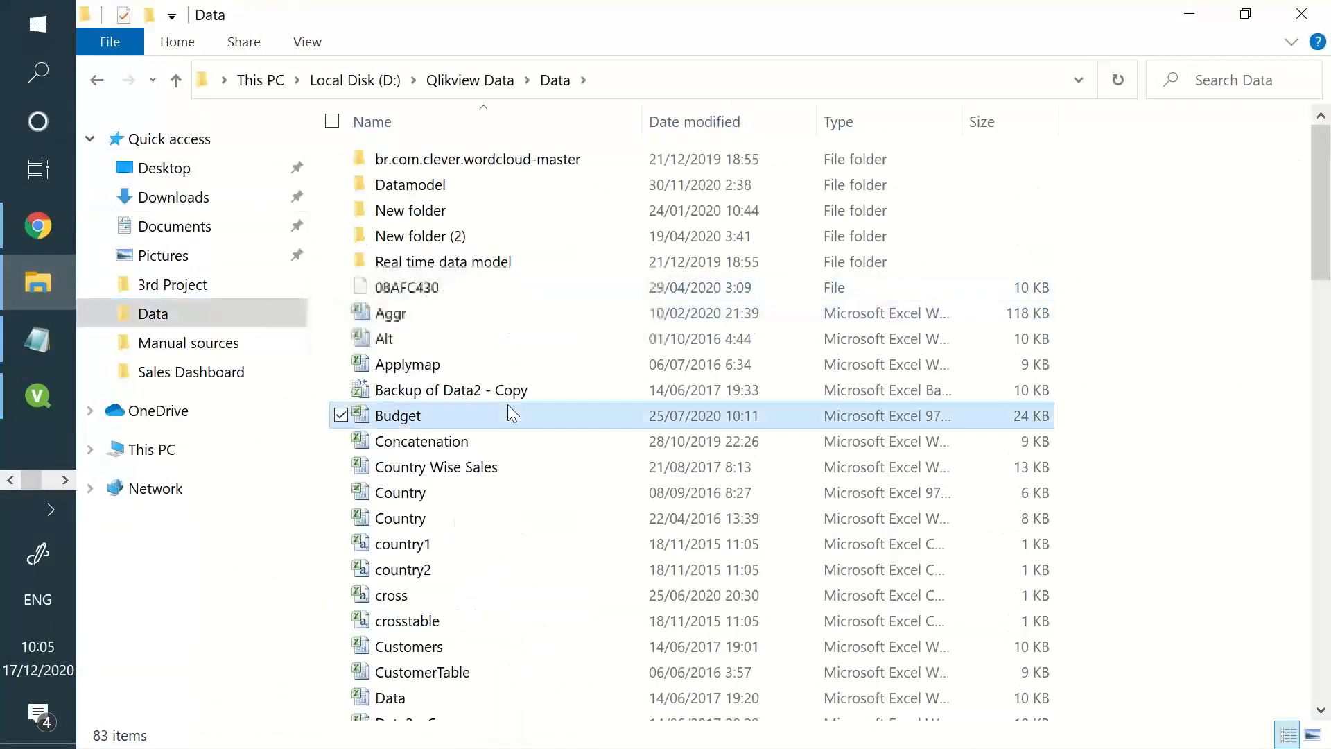
text(cr)
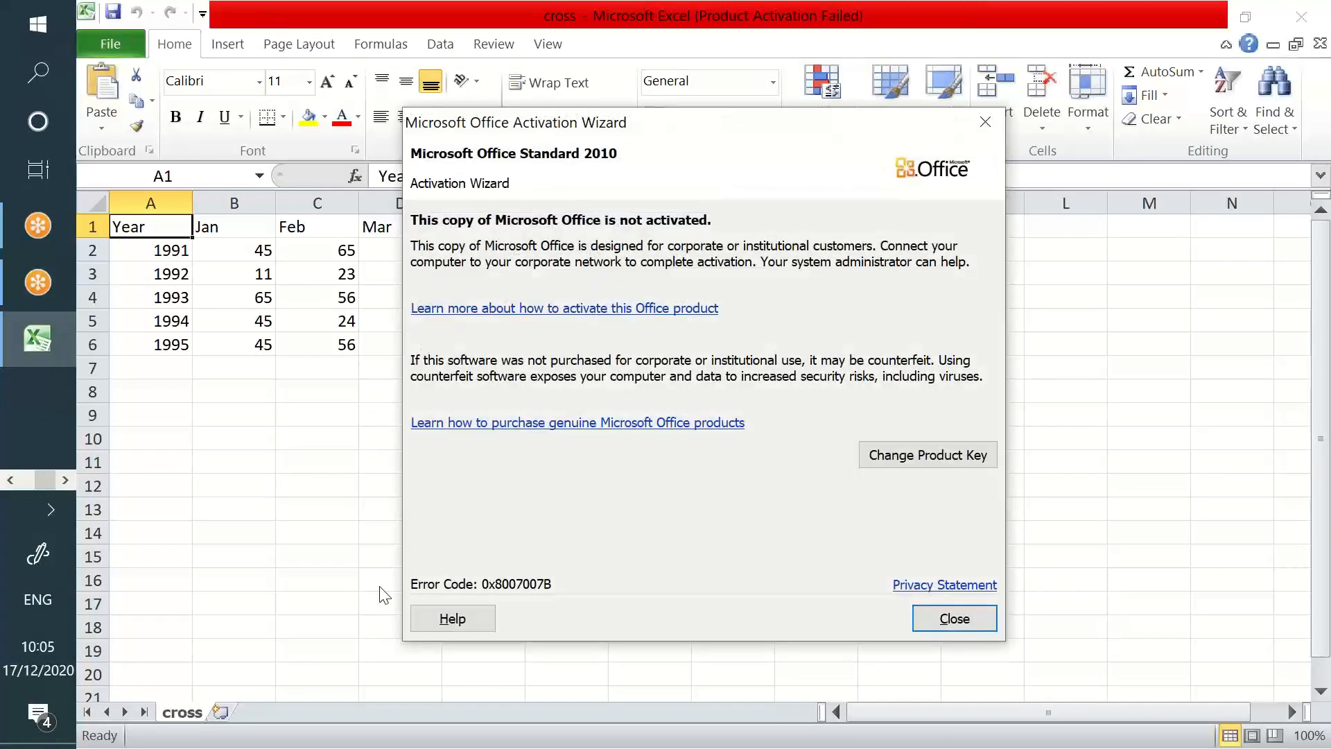
click(950, 629)
click(730, 555)
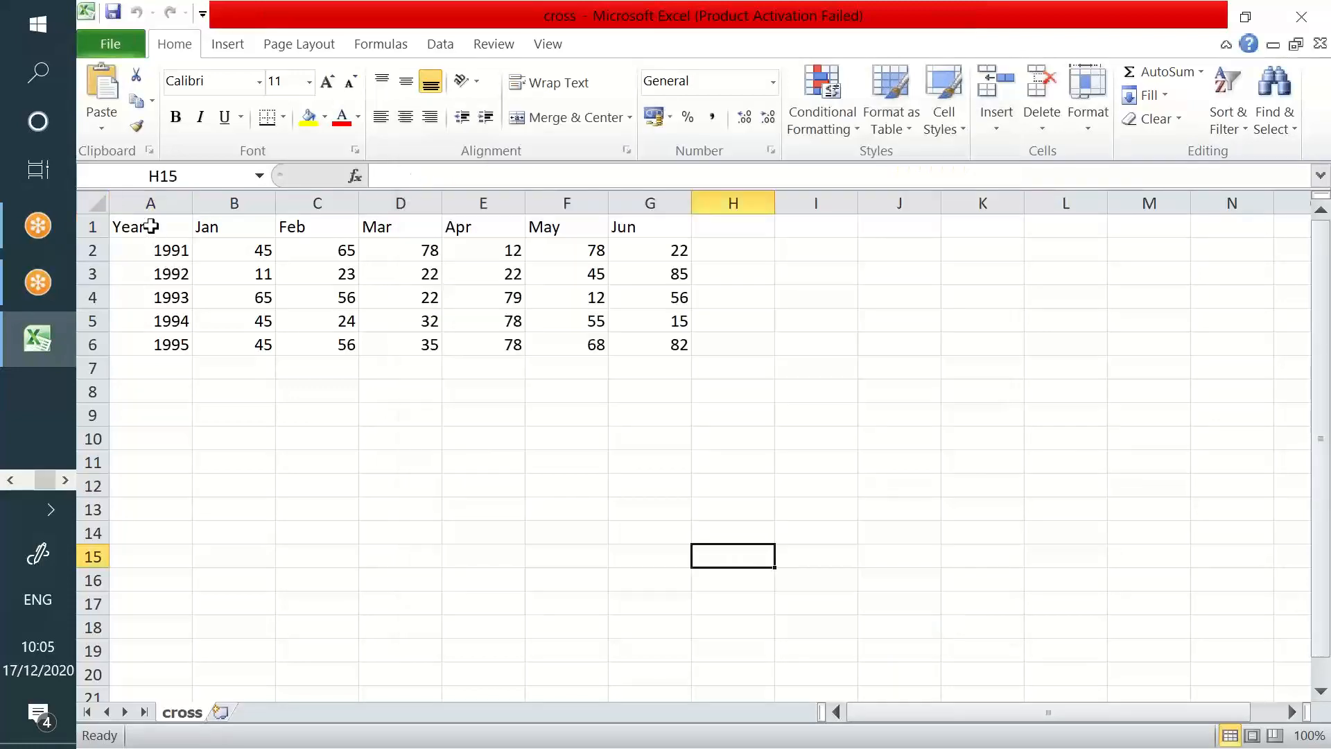
Examine the Year column and each month column from Jan to Jun in the cross sheet.
click(150, 226)
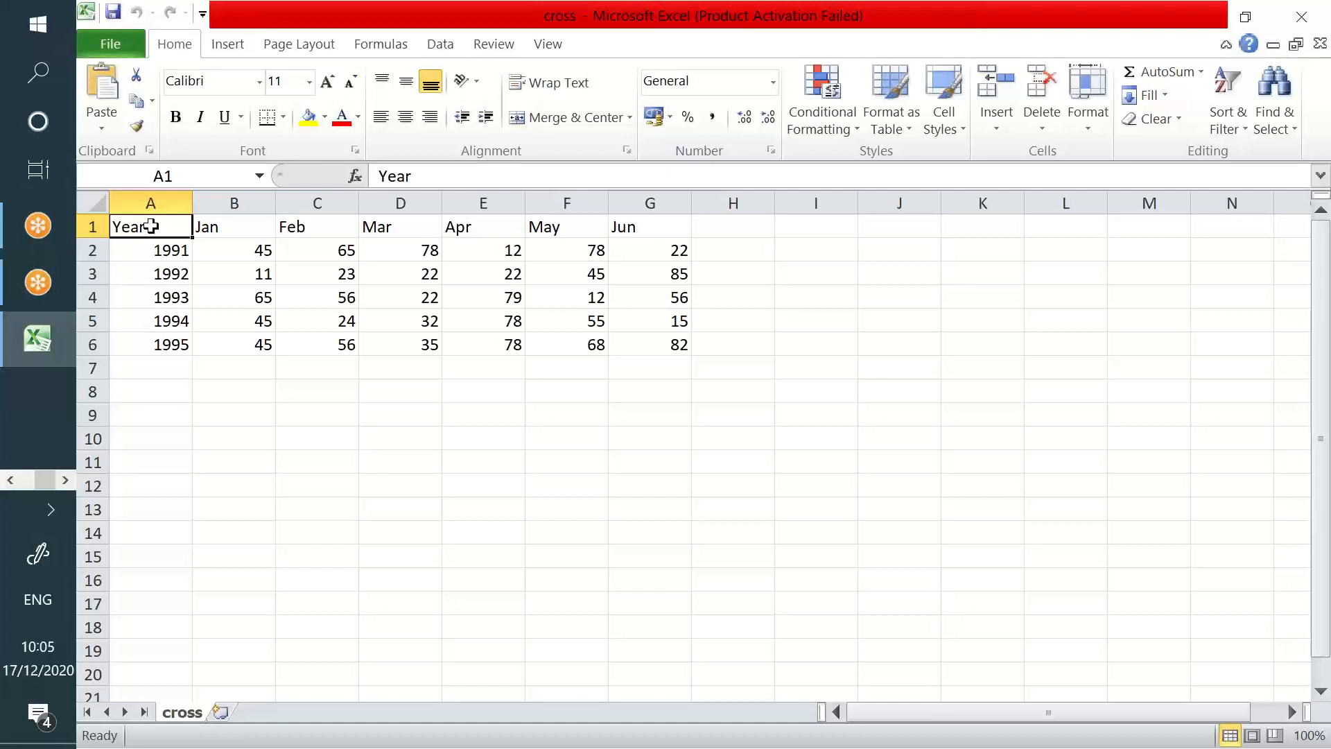
shift+click(155, 336)
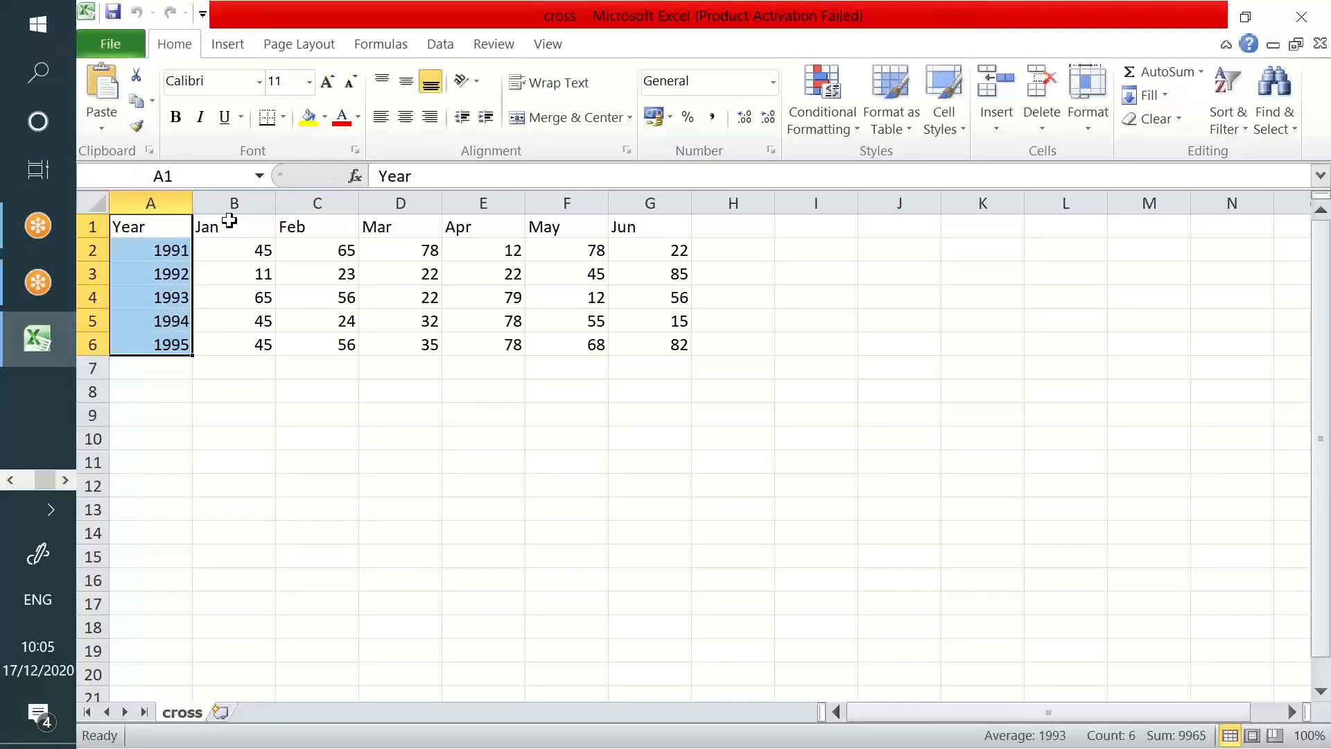
drag(232, 227, 250, 322)
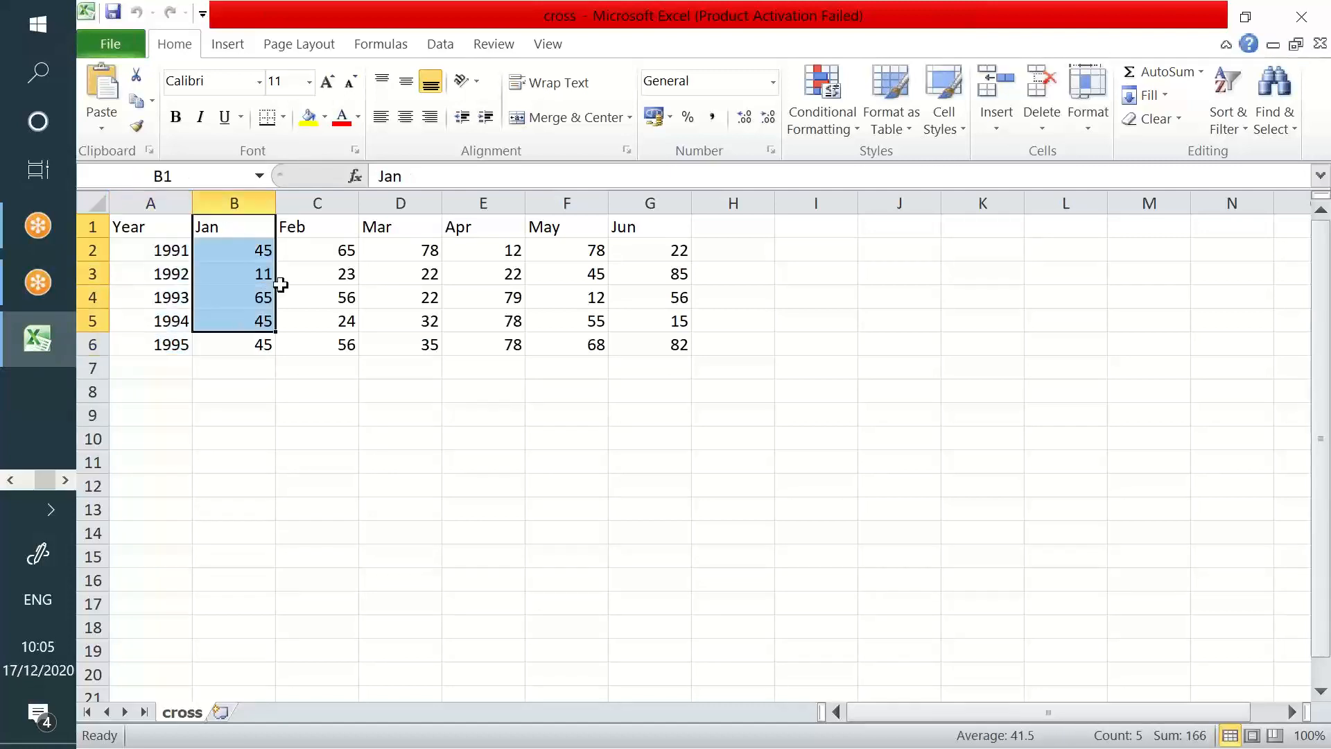
drag(315, 227, 317, 344)
drag(399, 227, 403, 344)
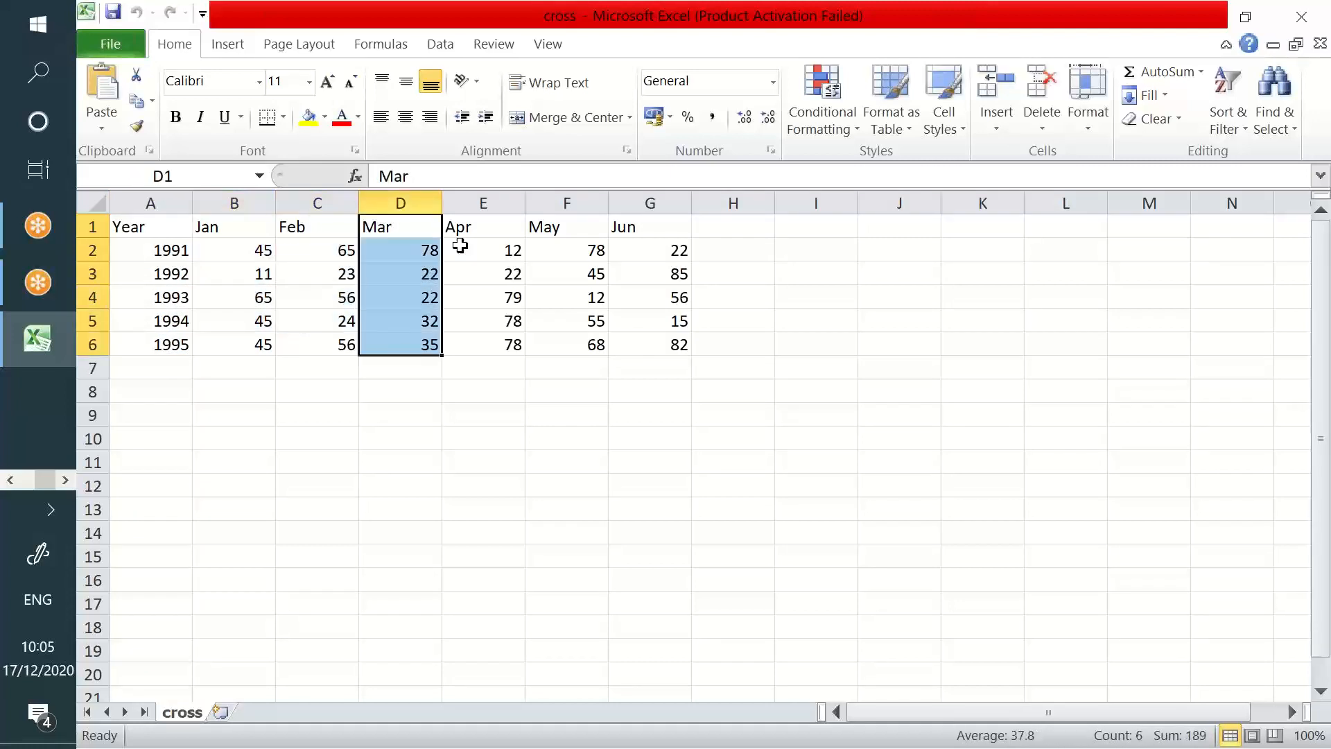
drag(459, 228, 510, 344)
drag(551, 227, 593, 345)
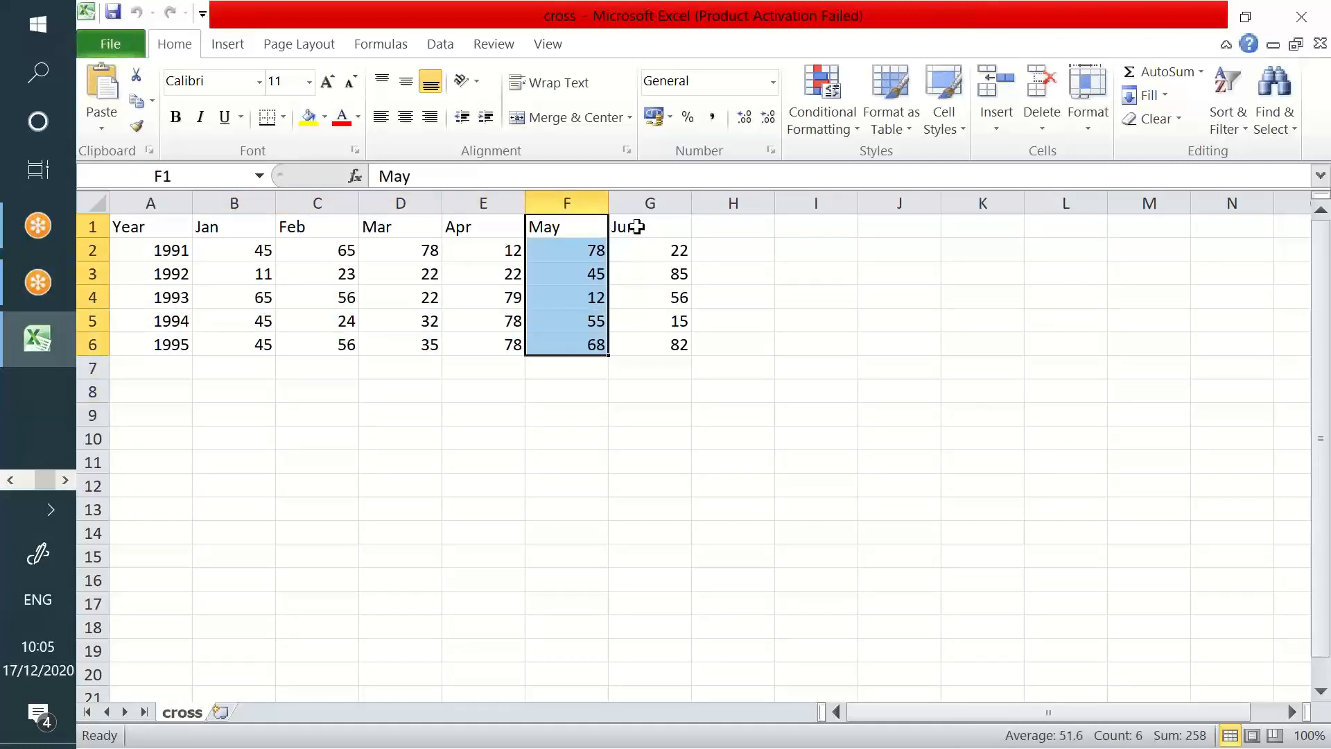
drag(637, 227, 652, 344)
Enter the note "Monthly sales year wise" in cell K3 beside the data table.
click(992, 291)
click(1009, 273)
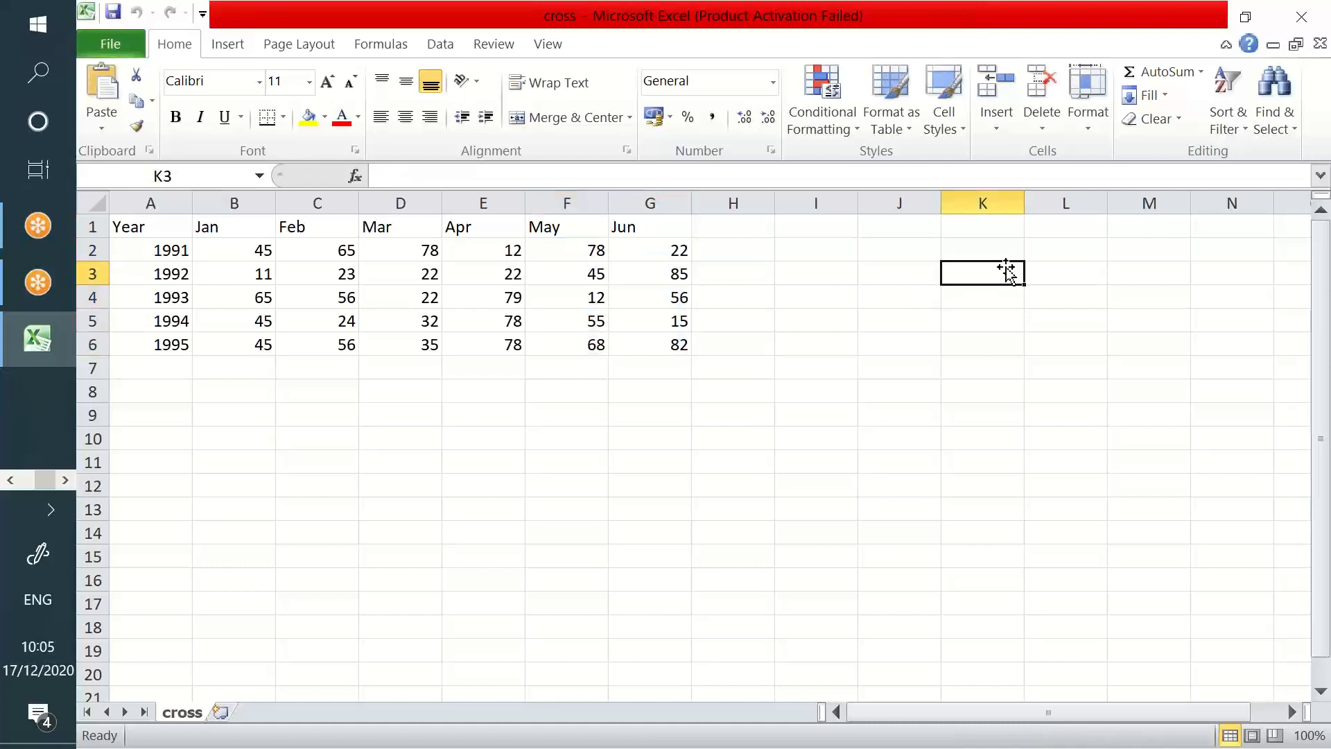
text(Monthly)
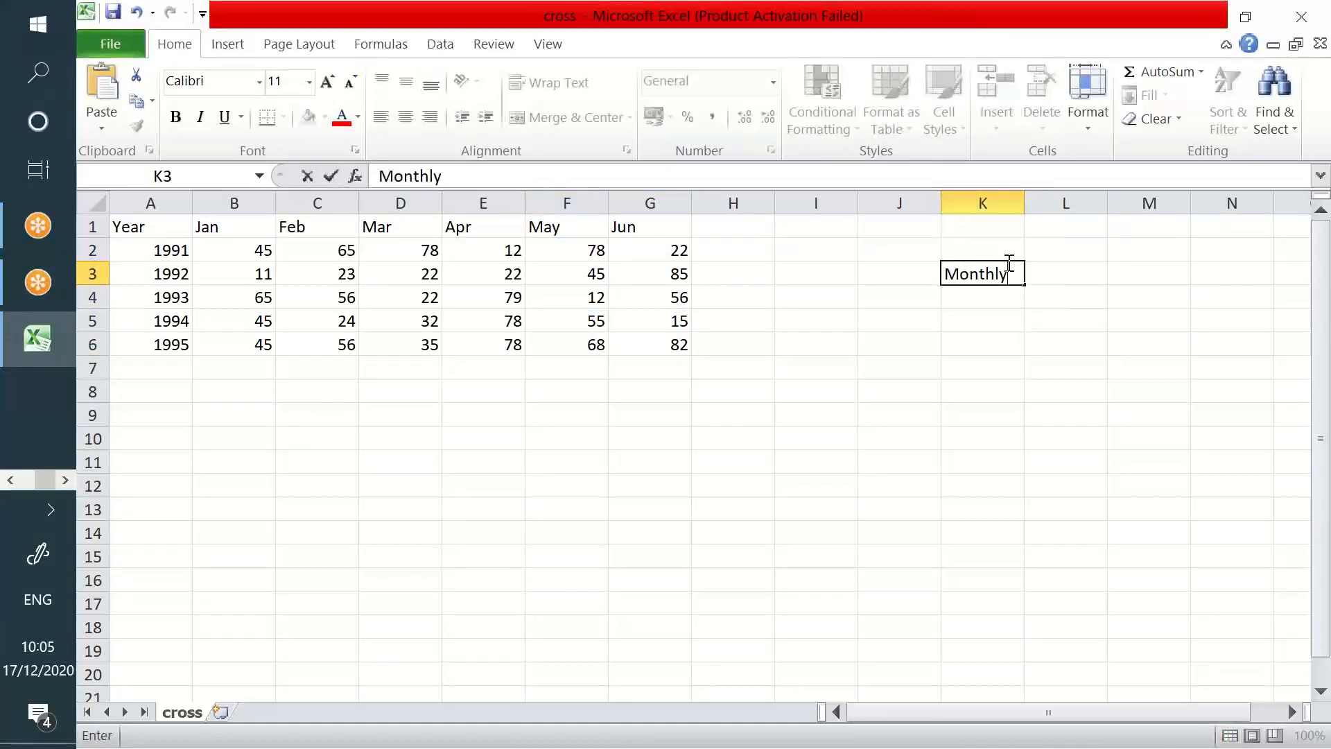
text( sales year )
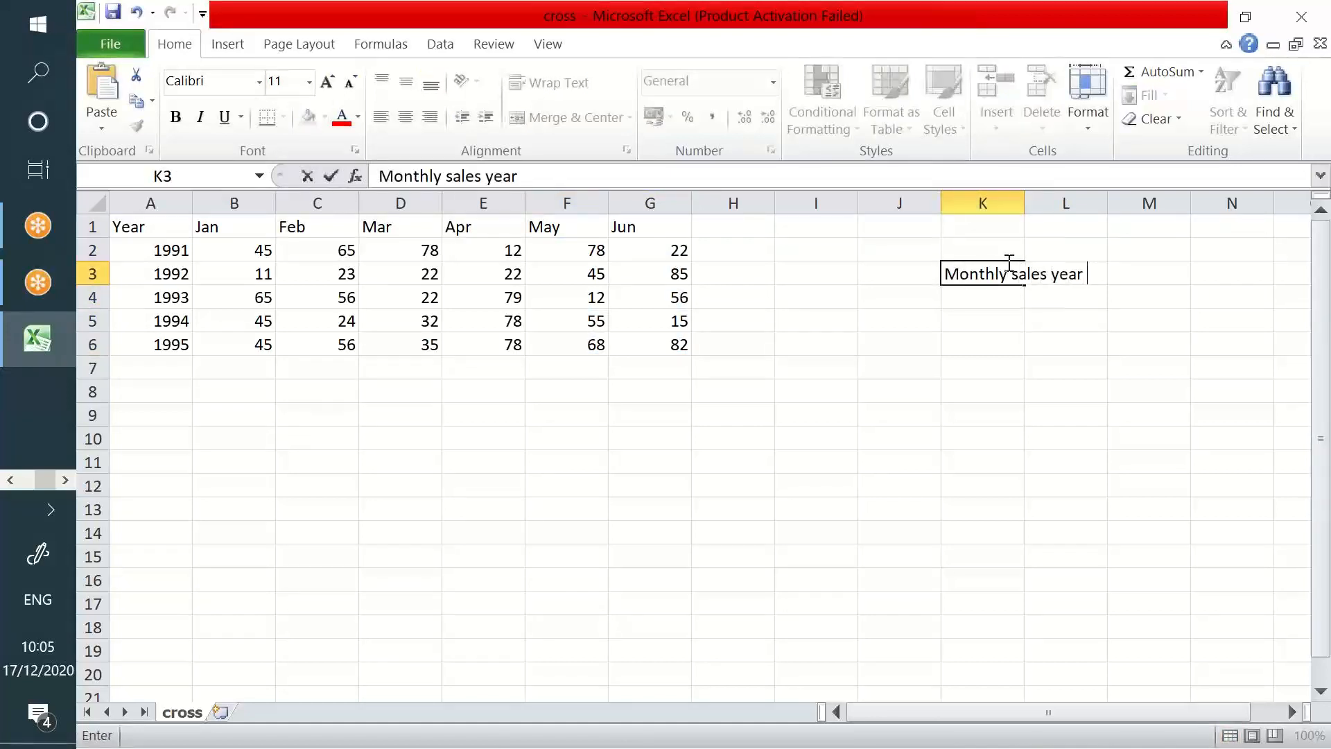
text(wise)
key(Return)
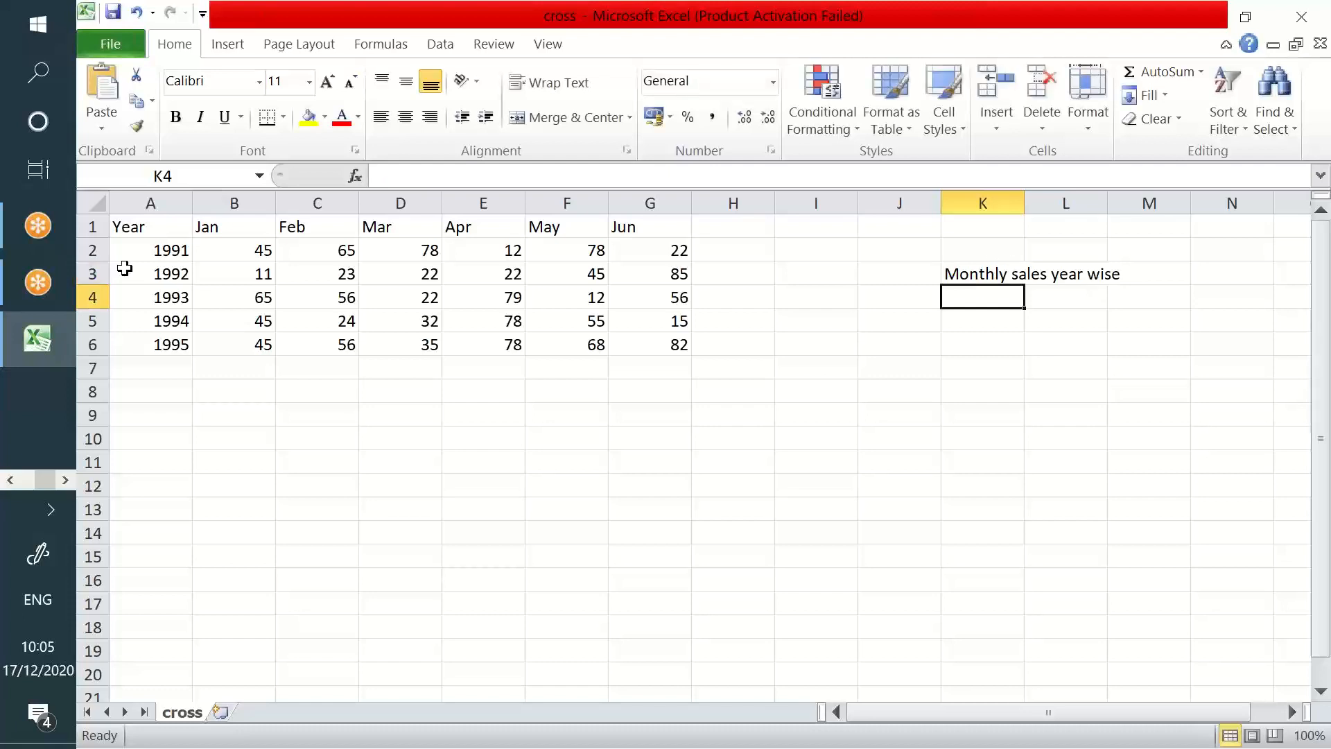
Review how the sales values are laid out across the month columns and along the year rows.
drag(229, 227, 256, 351)
drag(319, 227, 416, 345)
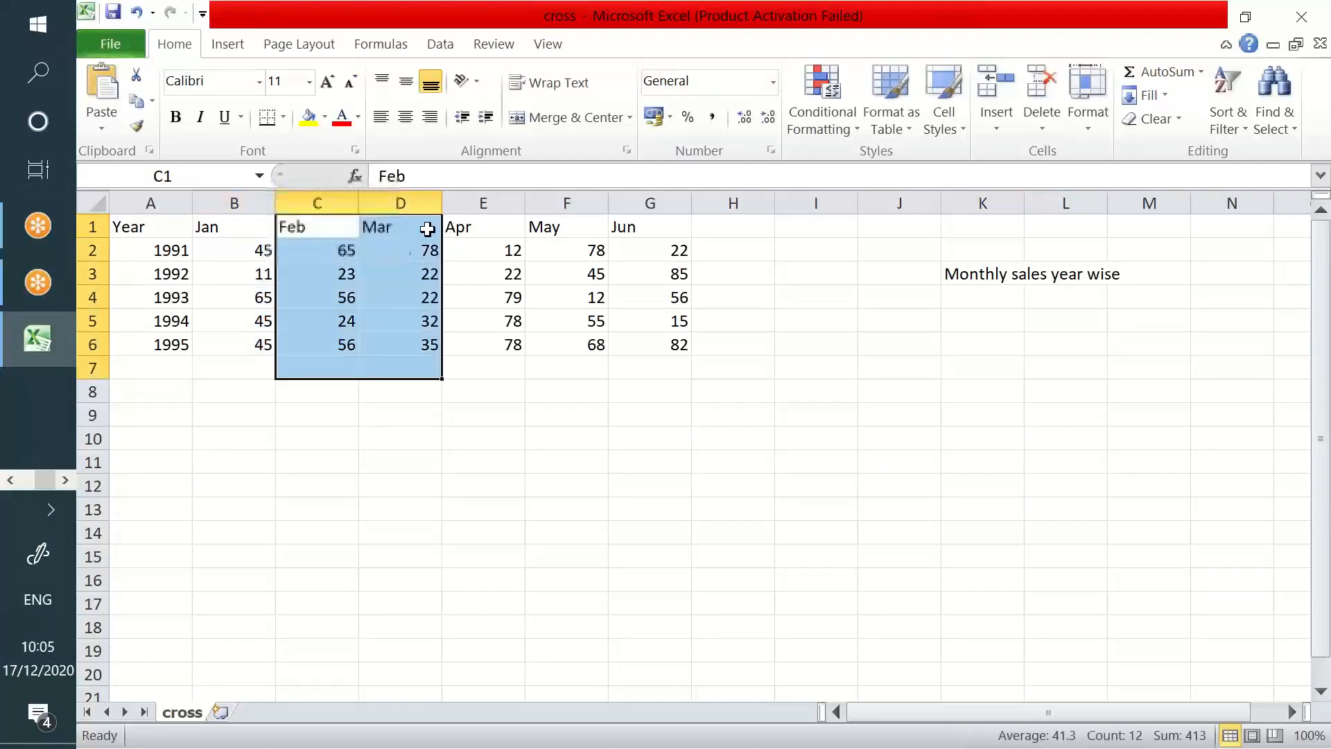
drag(425, 226, 513, 345)
drag(595, 247, 615, 351)
drag(154, 252, 750, 272)
drag(188, 317, 541, 320)
drag(154, 344, 735, 345)
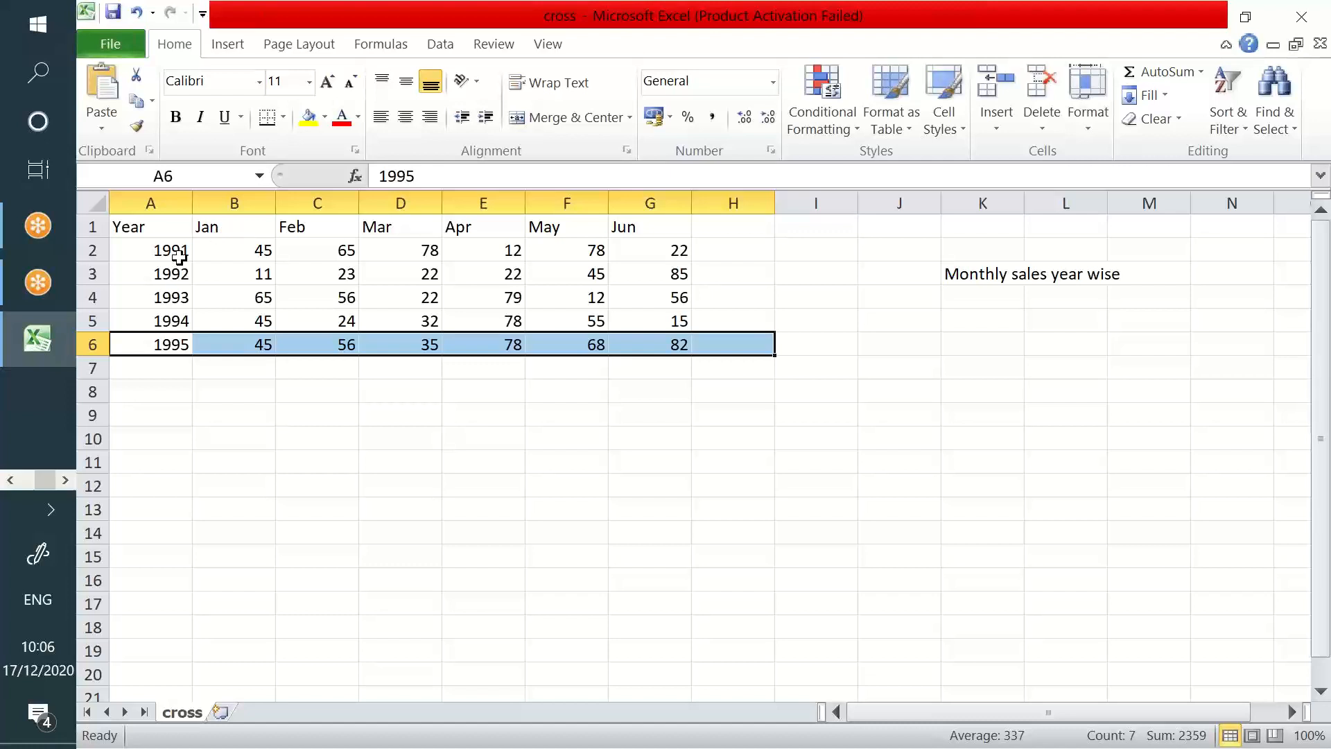
click(156, 258)
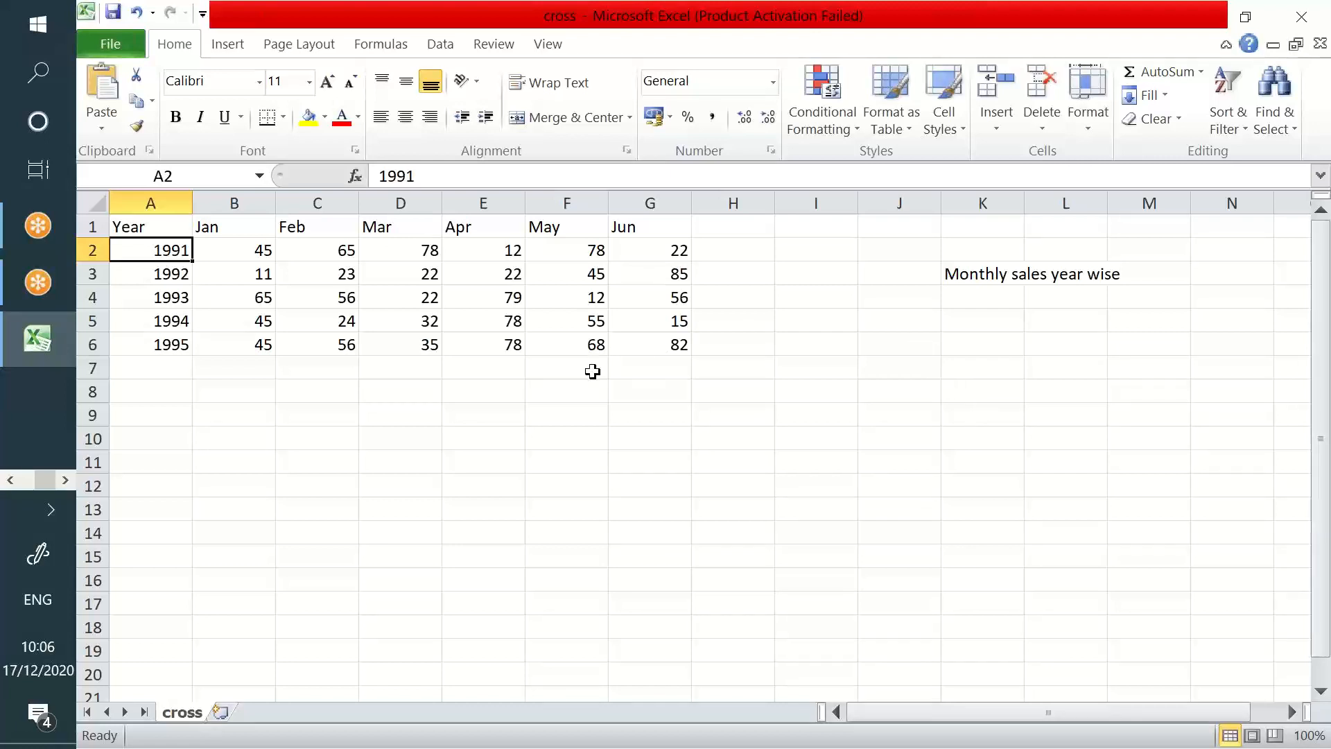
click(893, 366)
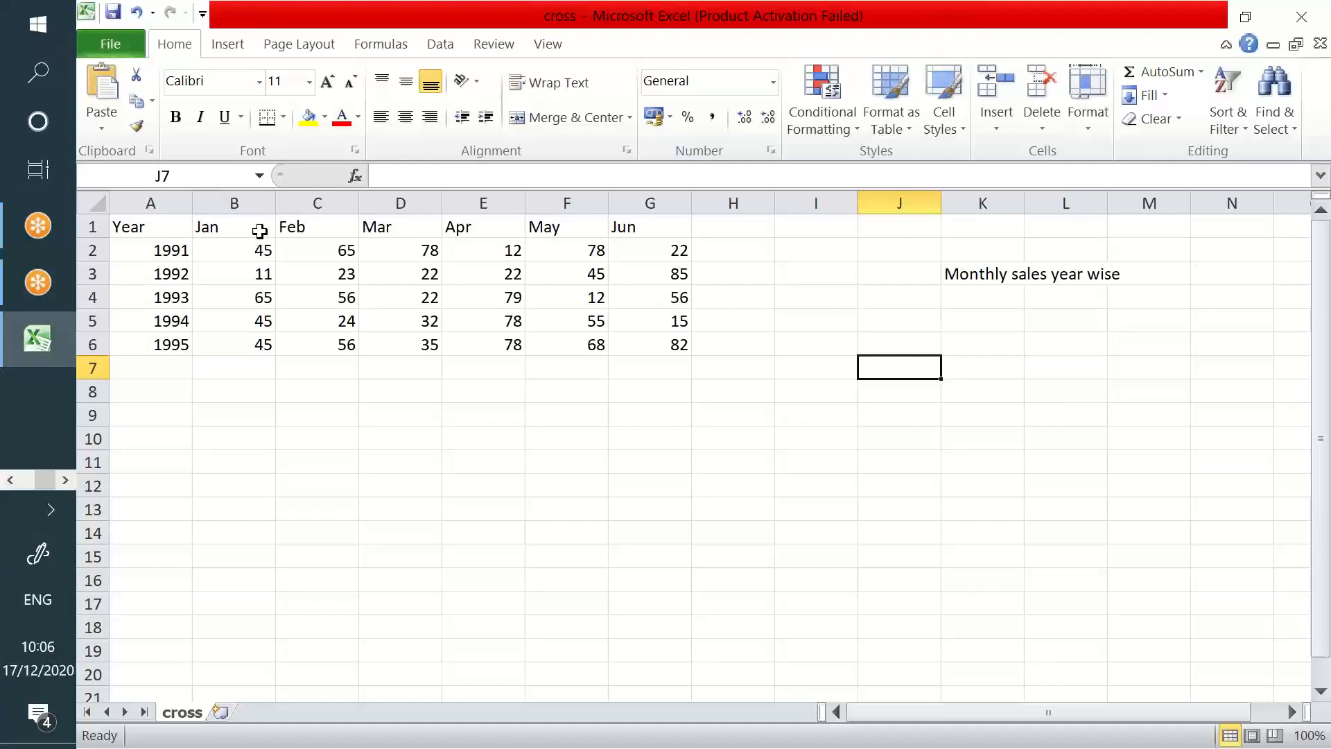
Inspect the Jan, Feb and Mar columns and the January value for 1991.
drag(262, 228, 324, 345)
drag(333, 225, 333, 345)
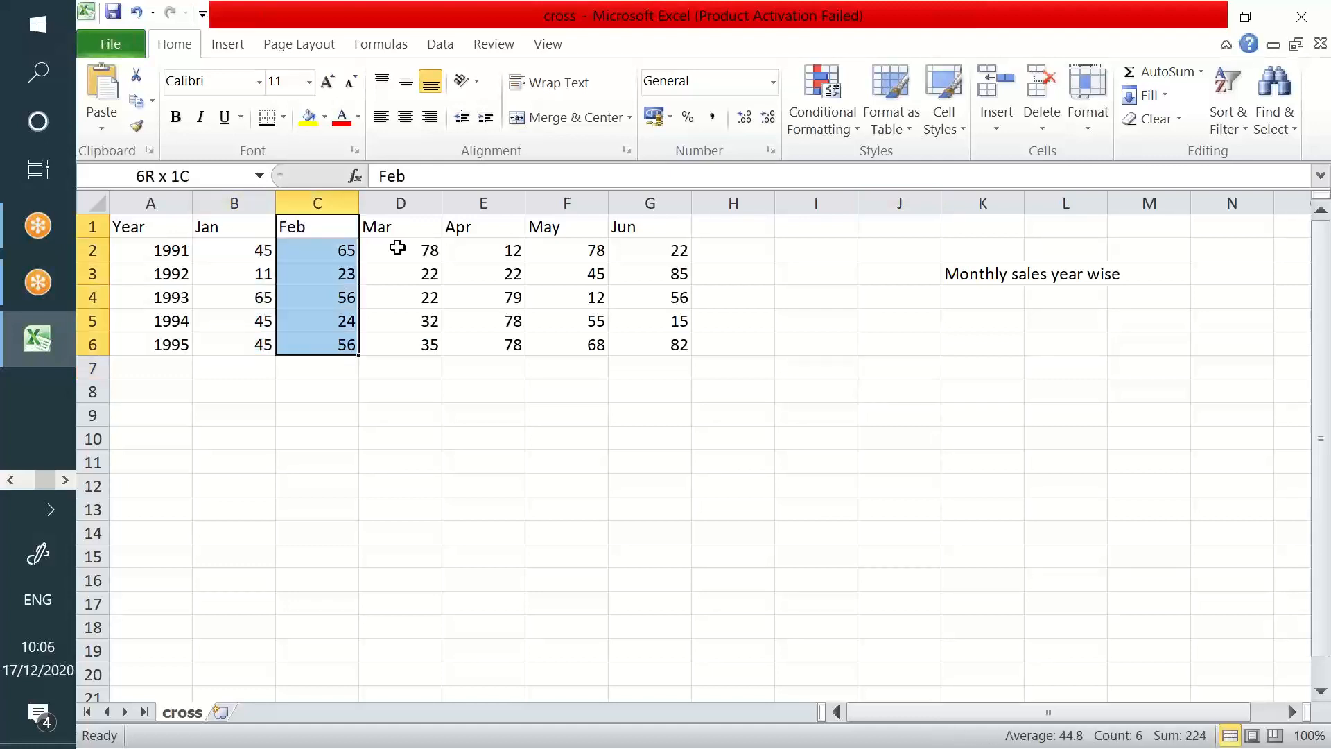
drag(405, 229, 422, 346)
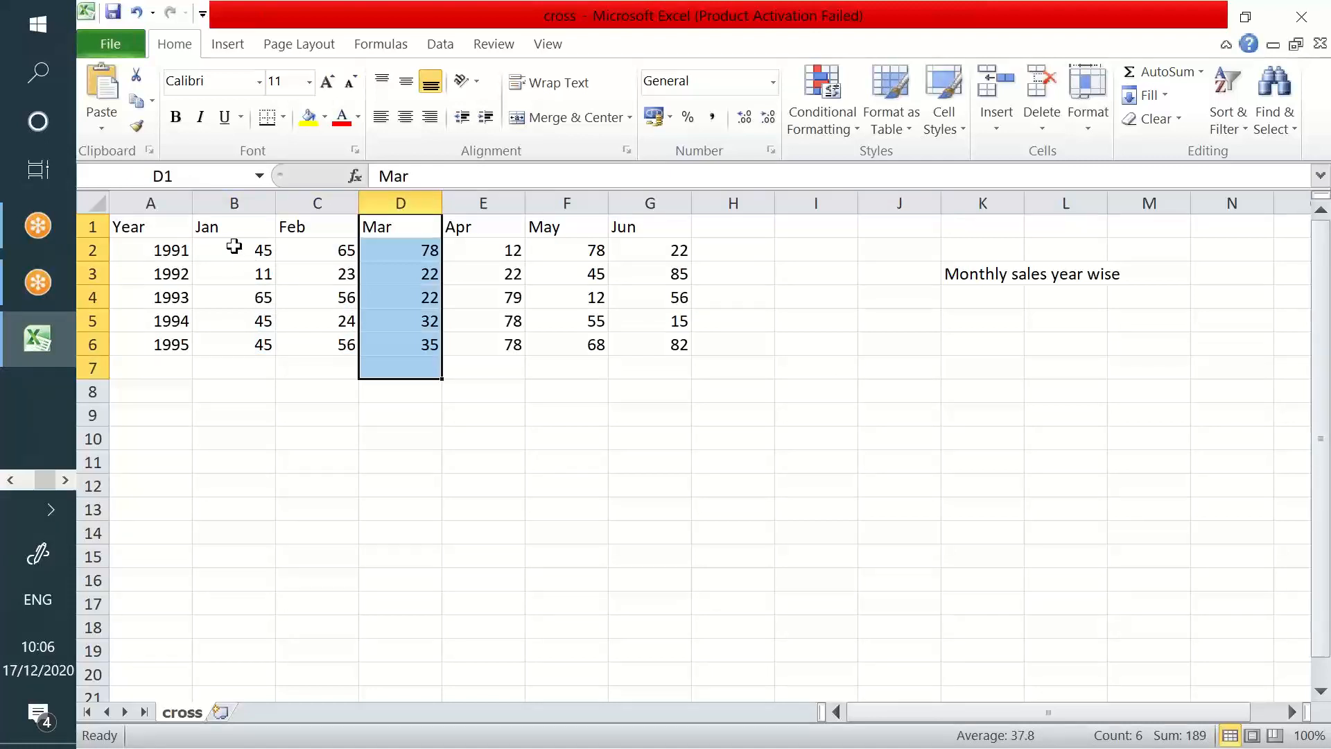
click(229, 250)
click(166, 250)
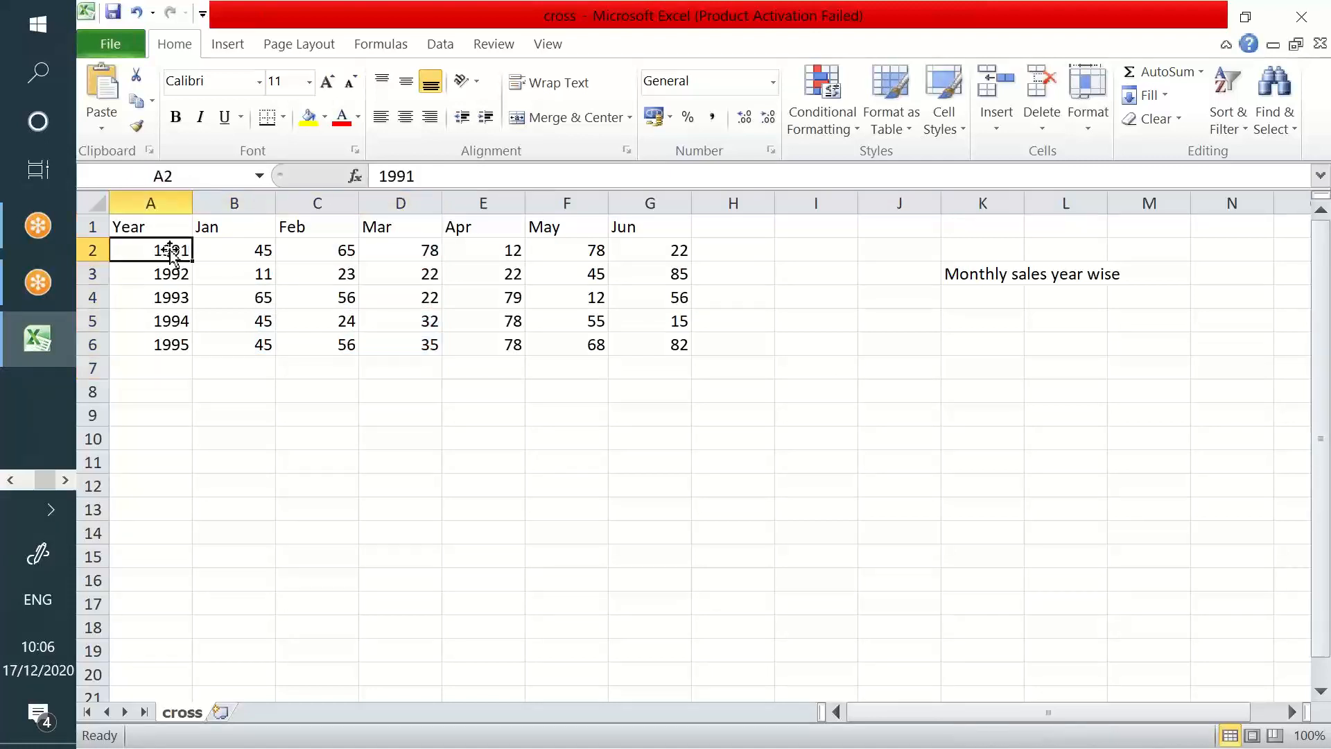
click(215, 245)
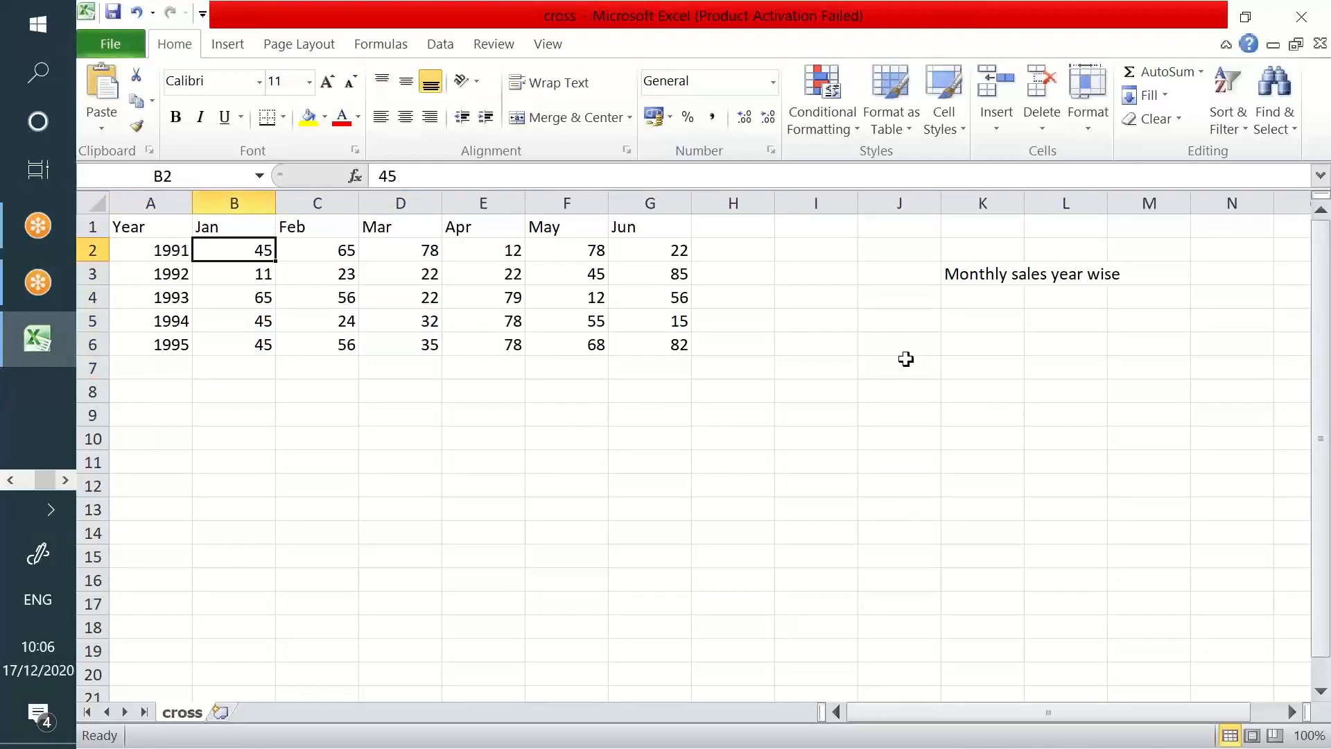
Enter the sample expression "Sum(Jan)+Sum(Feb)+sum(Mar)" as text in cell J6.
click(888, 344)
text(Sum(Jan))
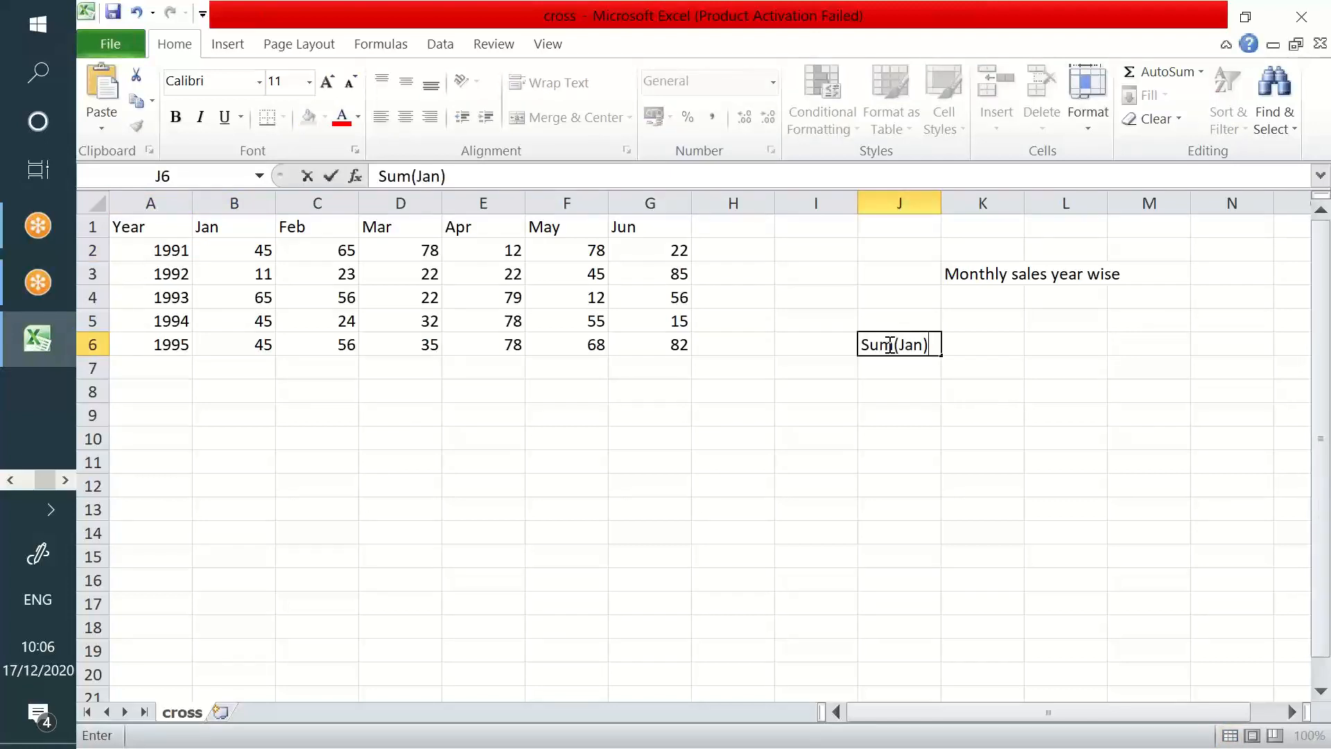
text(+Sum(Feb)+s)
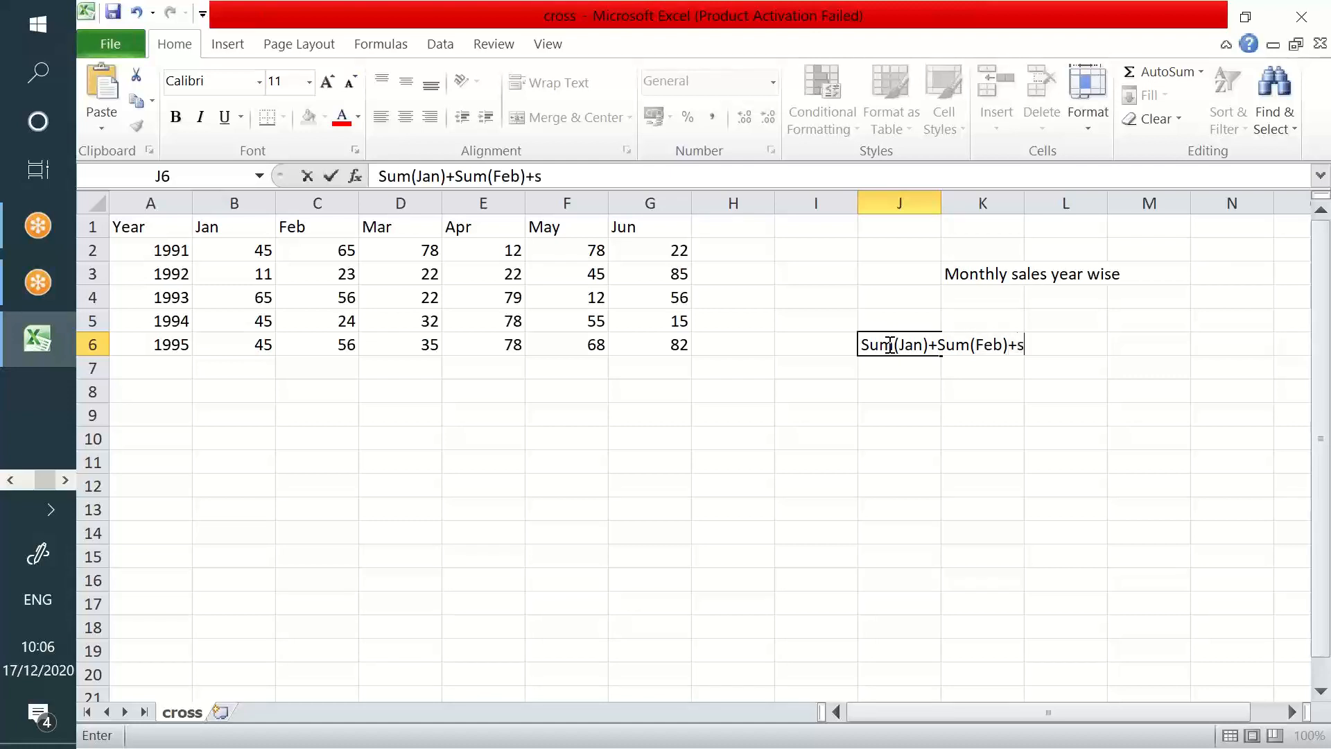
text(um(Mar))
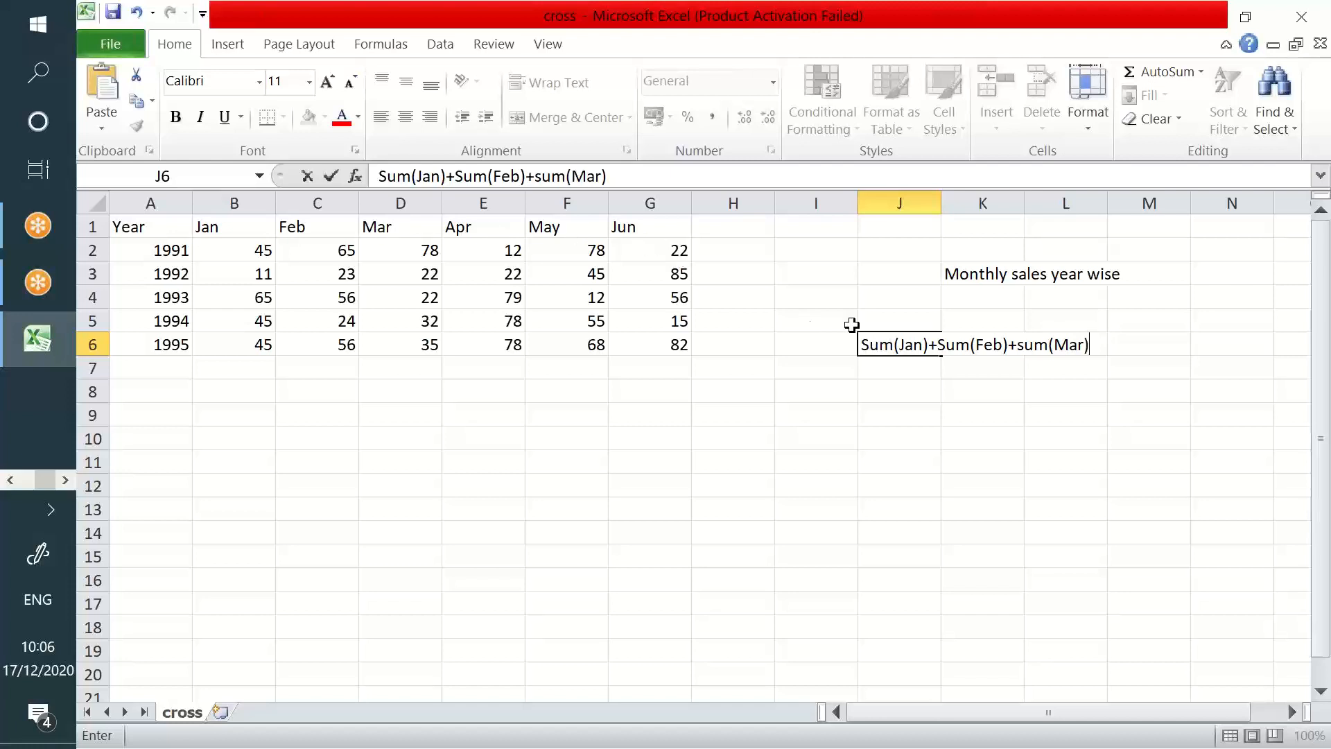
click(181, 244)
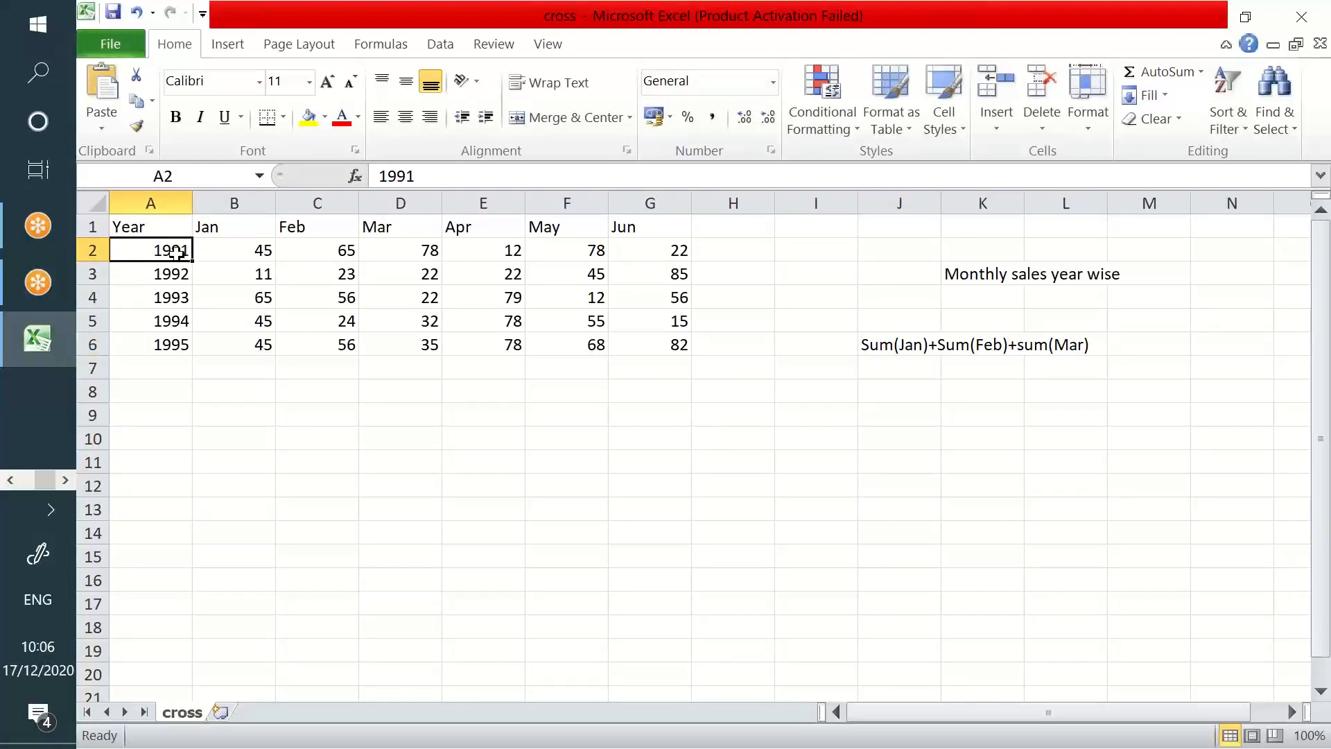
Highlight the 1991 values from Jan to Jun, and delete the notes in the range J3:M8.
drag(214, 250, 691, 258)
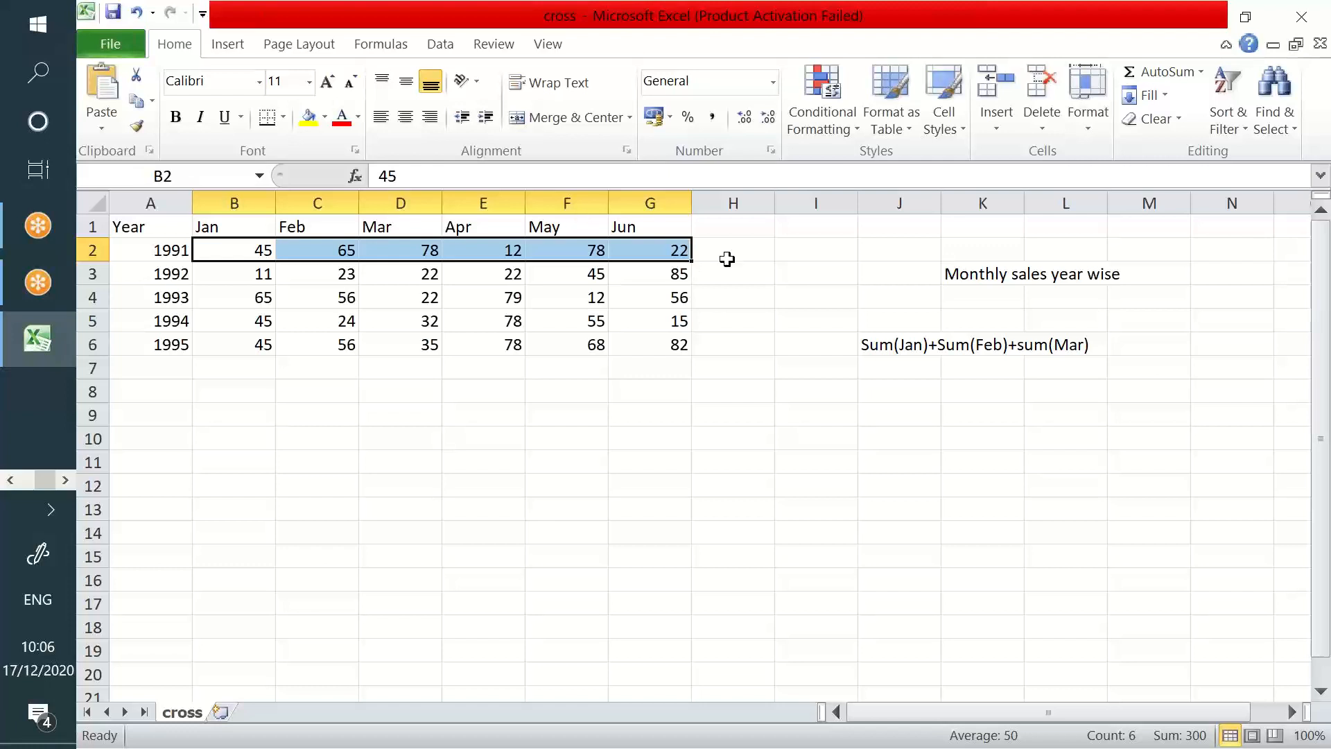
drag(880, 278, 1115, 389)
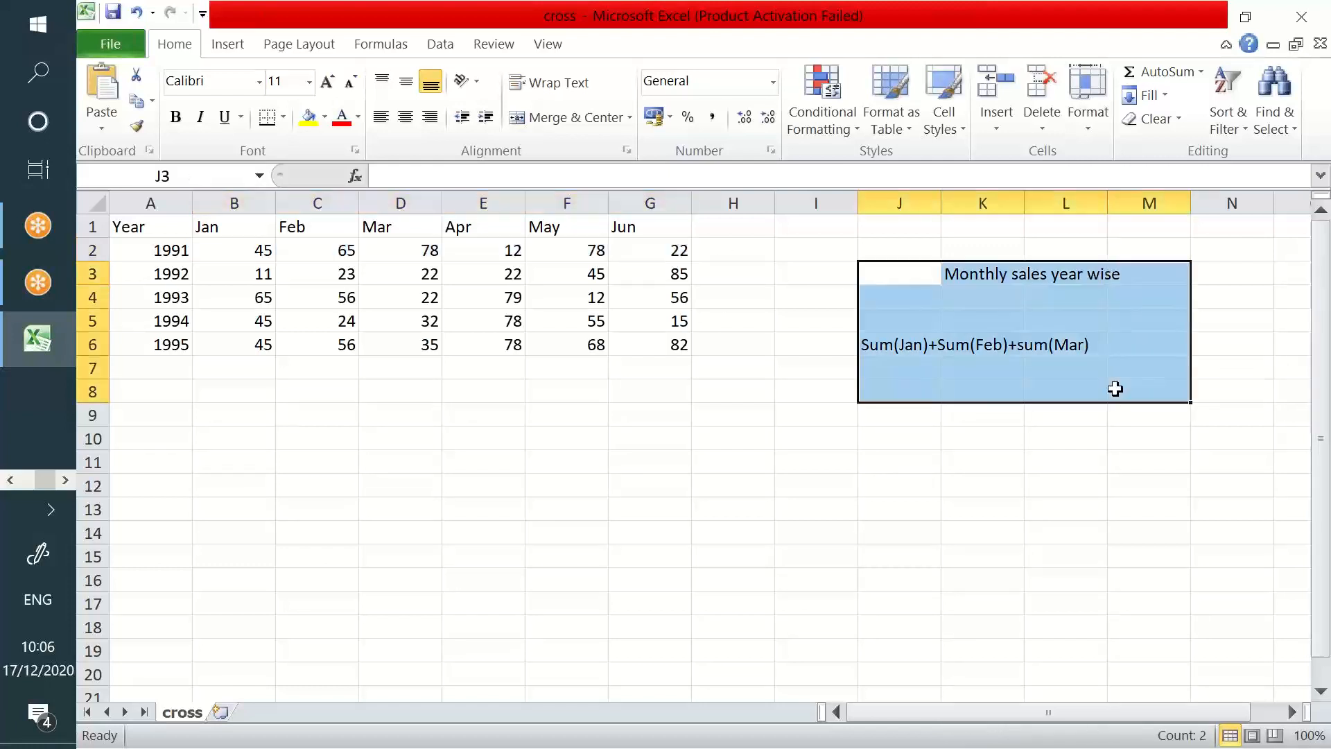
key(Delete)
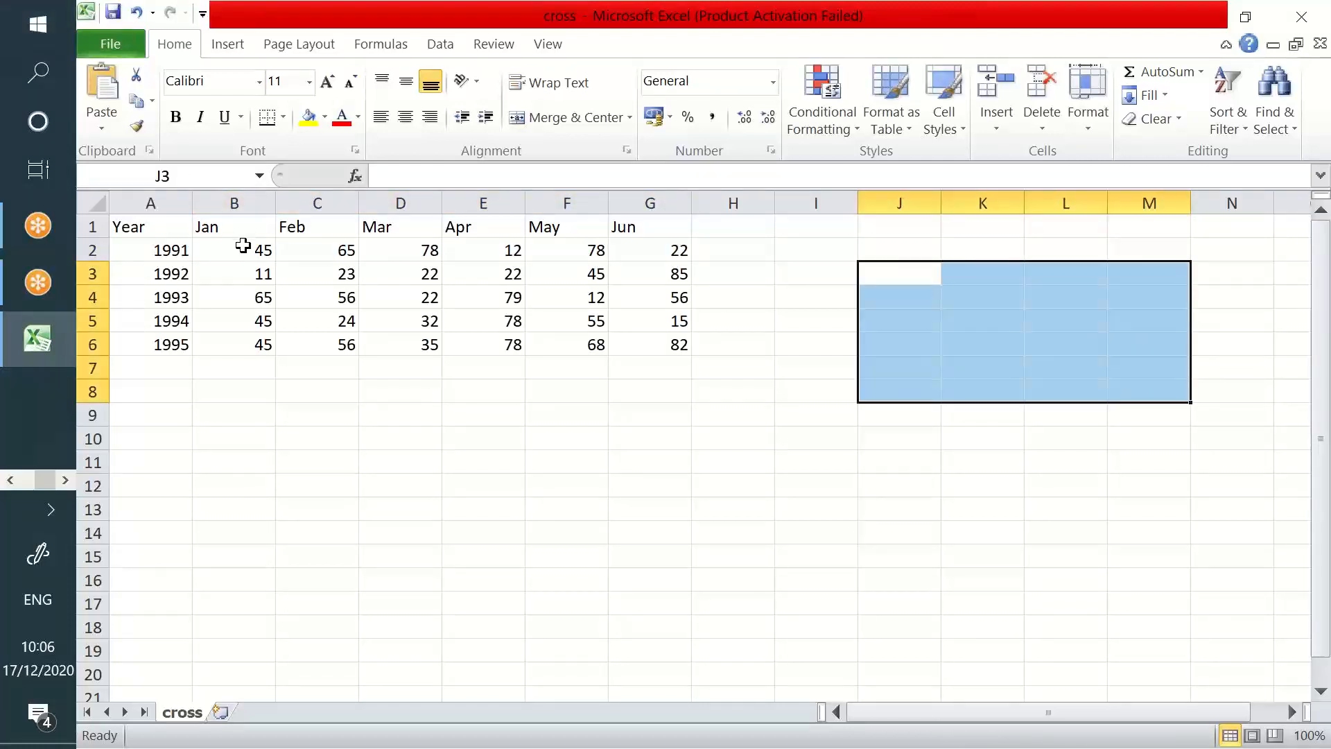
Examine the block of monthly values in B2:G6 and the individual columns from Jan to Apr.
drag(243, 247, 666, 345)
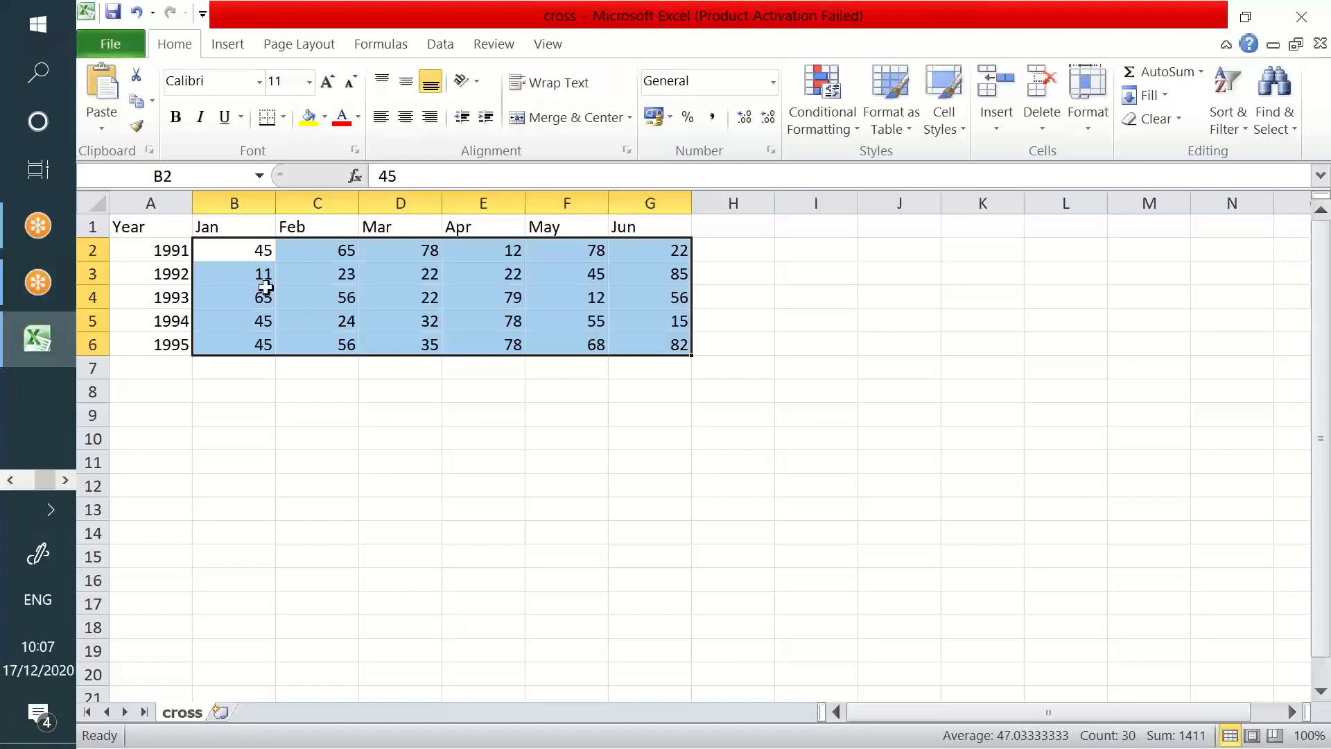
drag(240, 250, 683, 365)
drag(236, 223, 246, 321)
drag(318, 223, 326, 321)
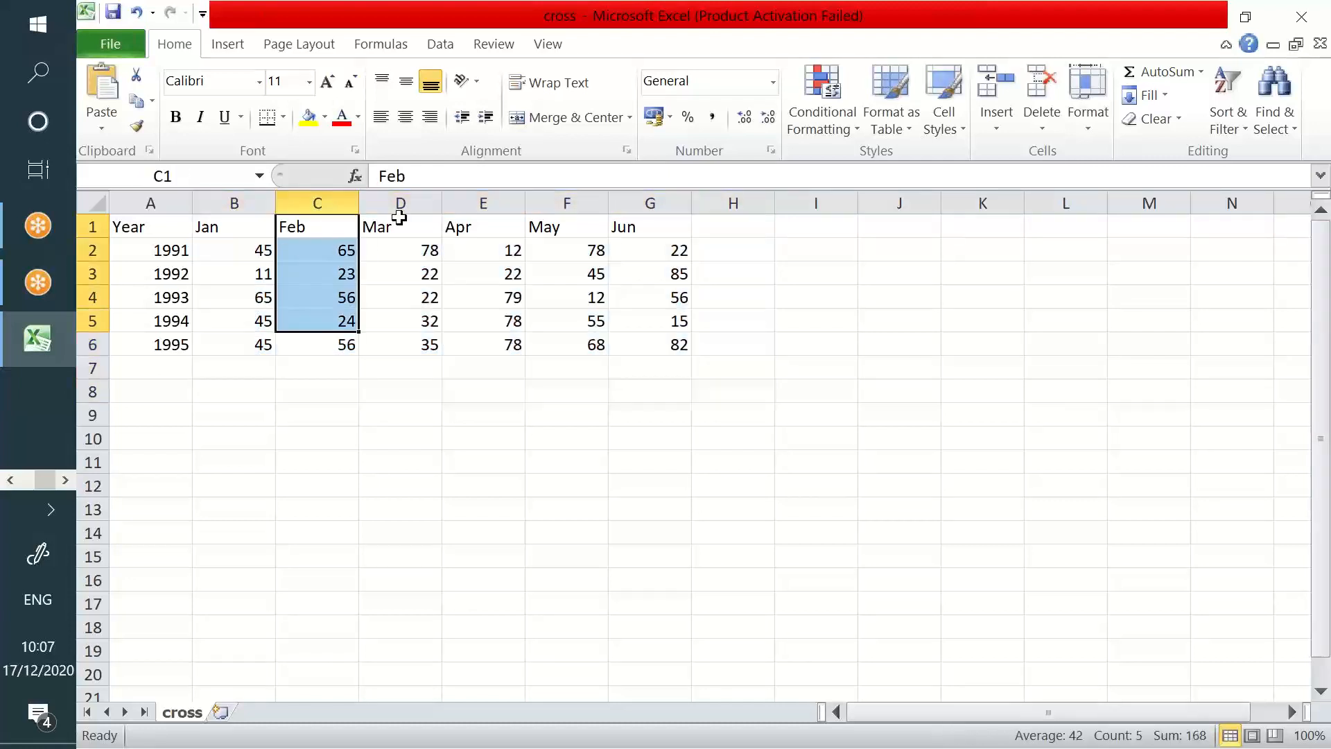
drag(402, 224, 409, 326)
drag(479, 223, 478, 345)
Enter the note "Facts/Measures" in cell K3.
click(987, 272)
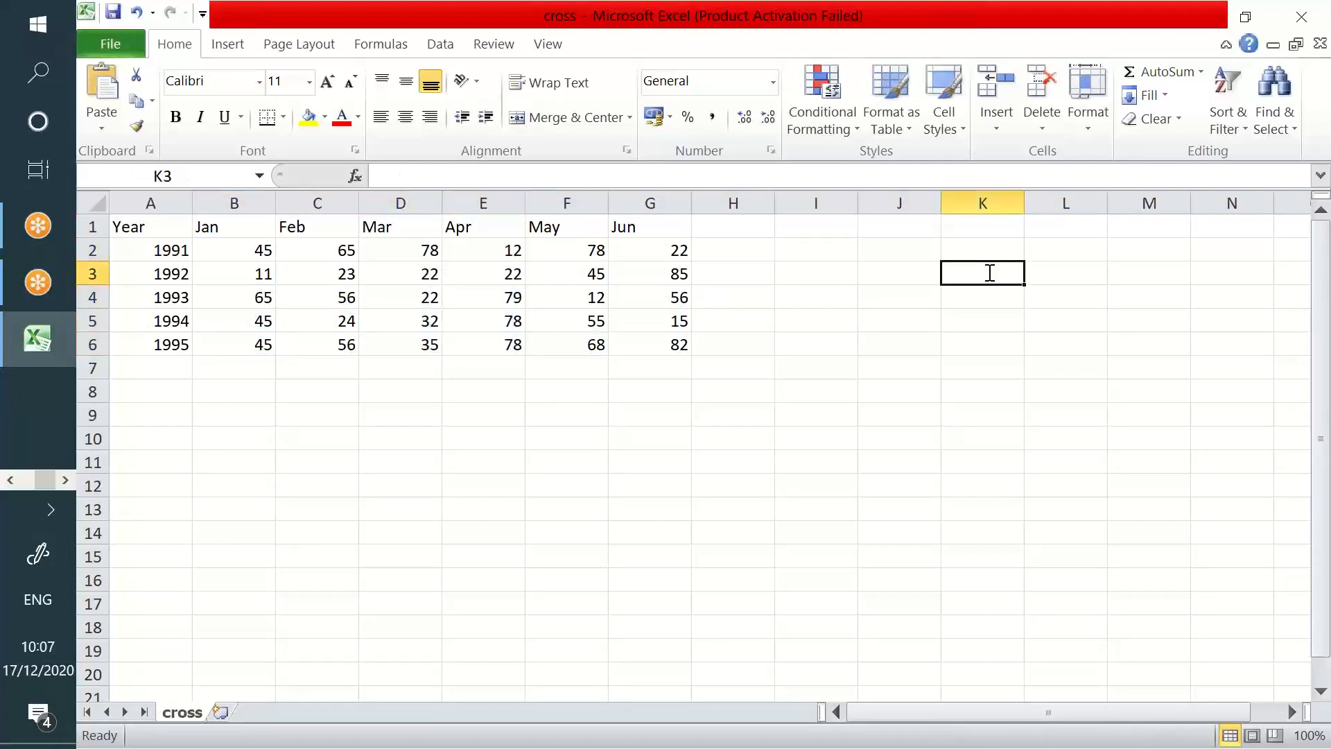
text(Facts/Meas)
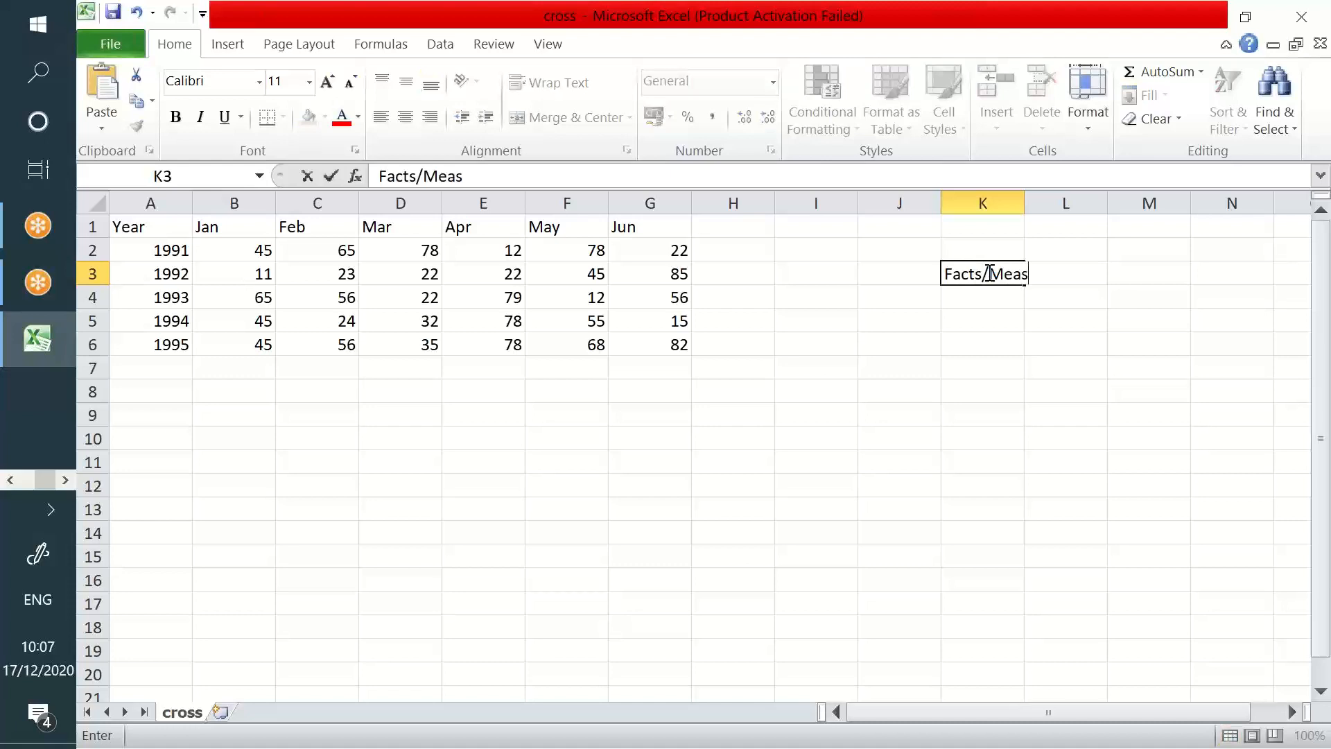
text(ures)
key(Return)
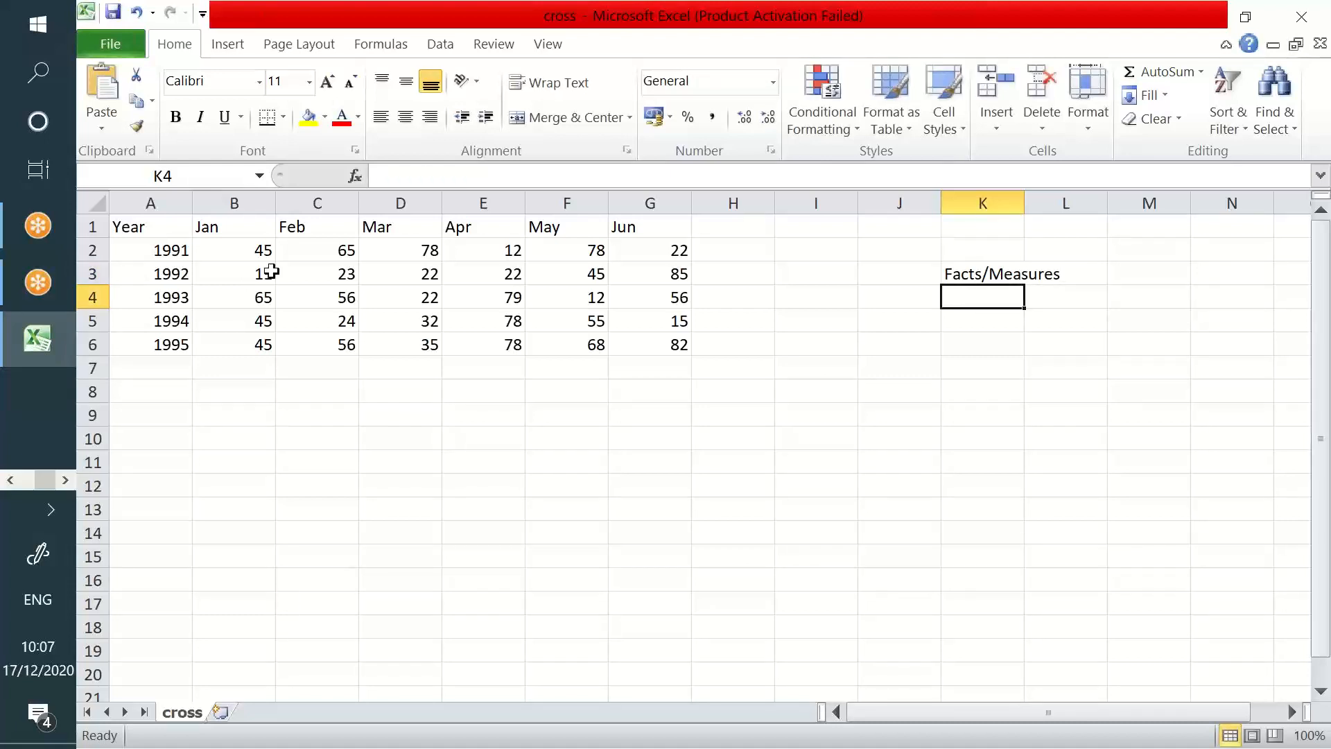
Highlight the Year column, and delete the "Facts/Measures" note in cell K3.
drag(181, 229, 182, 369)
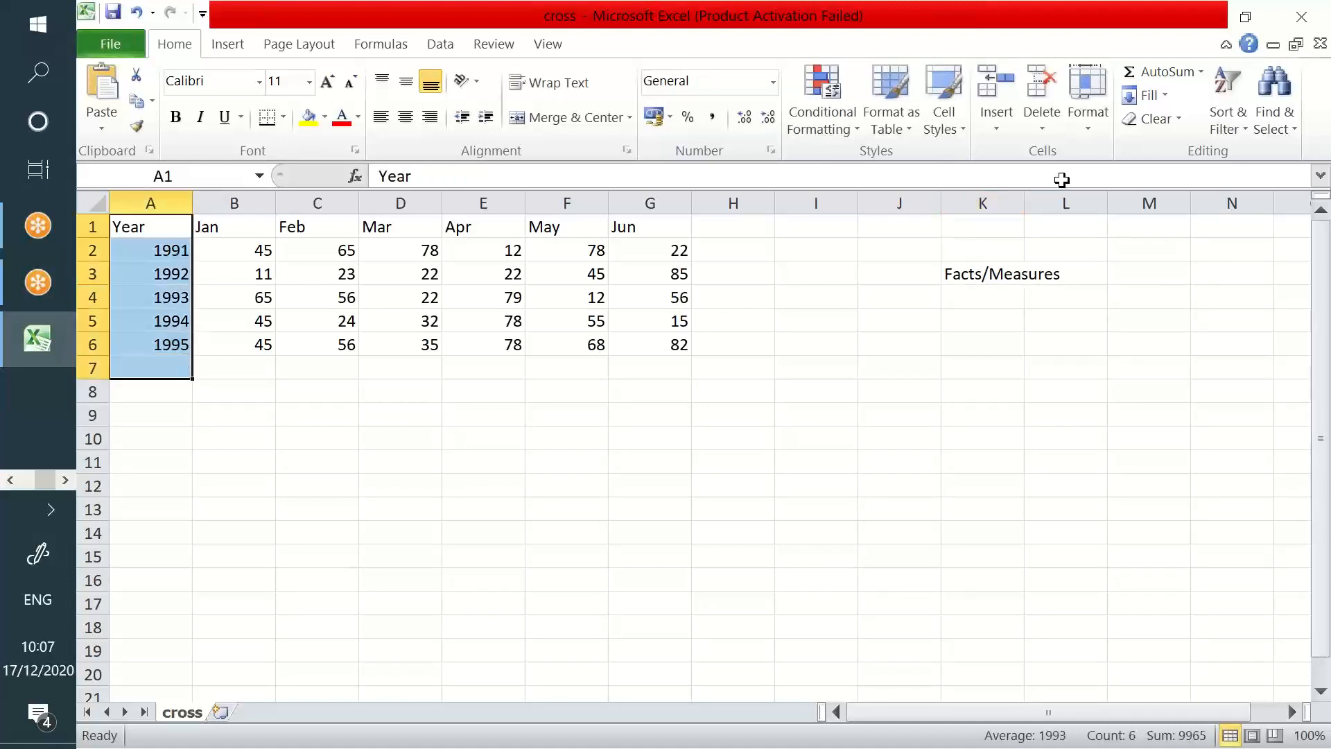
click(1014, 319)
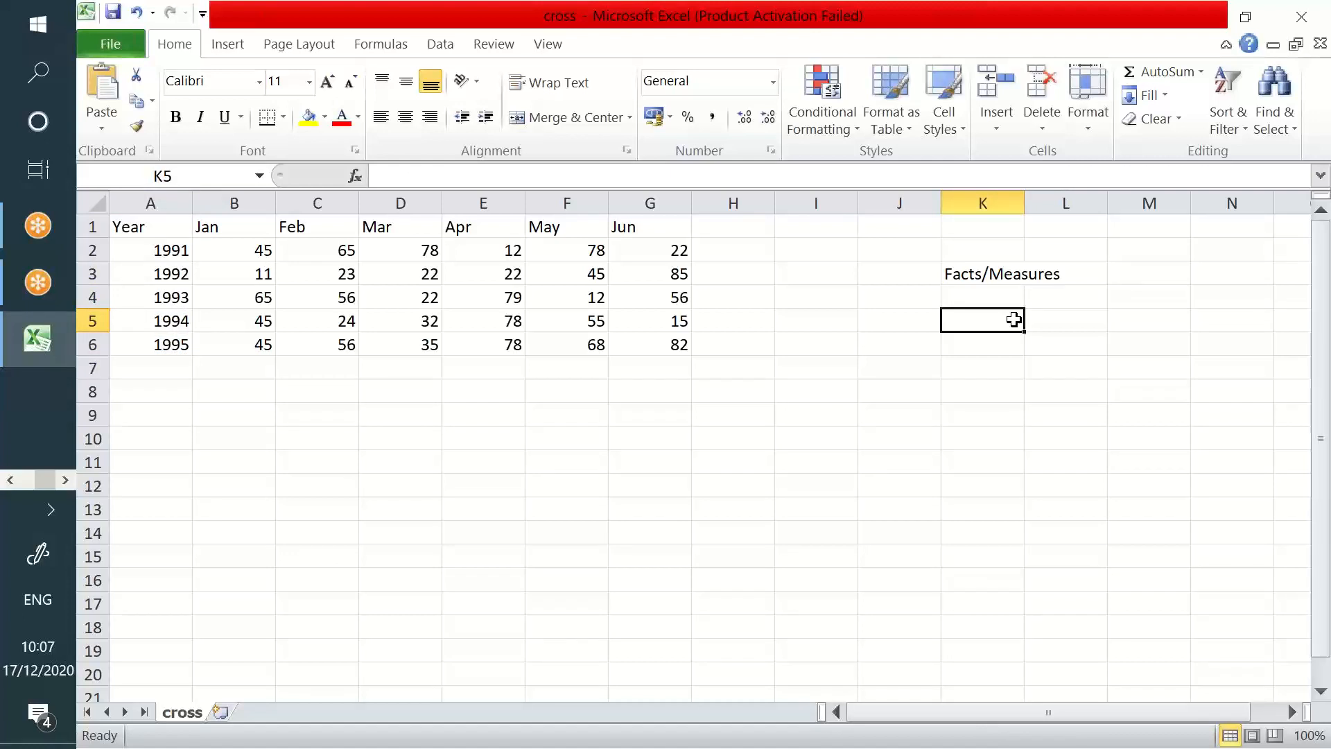
key(Up)
key(Up)
key(Delete)
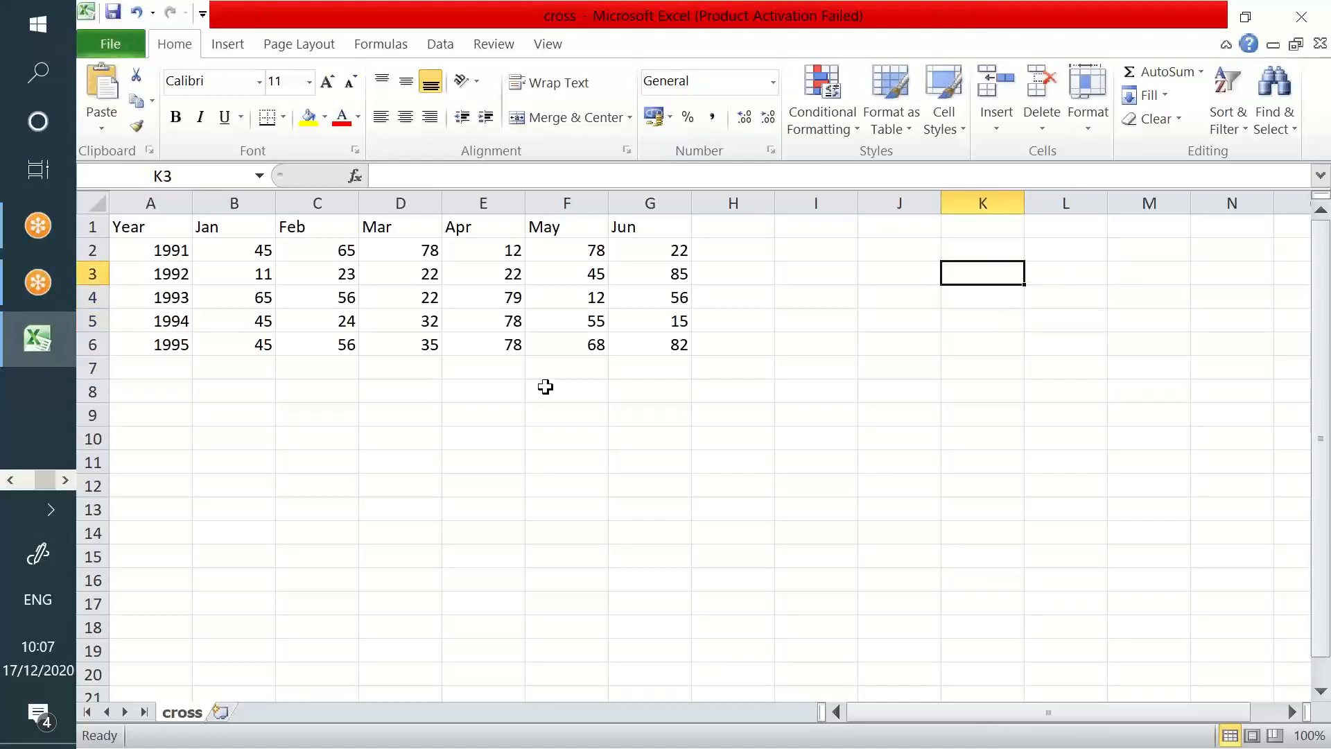
Go through the month headings from Jan to Mar, and enter the notes "Months" in K1 and "dime" in L1.
click(234, 227)
click(291, 226)
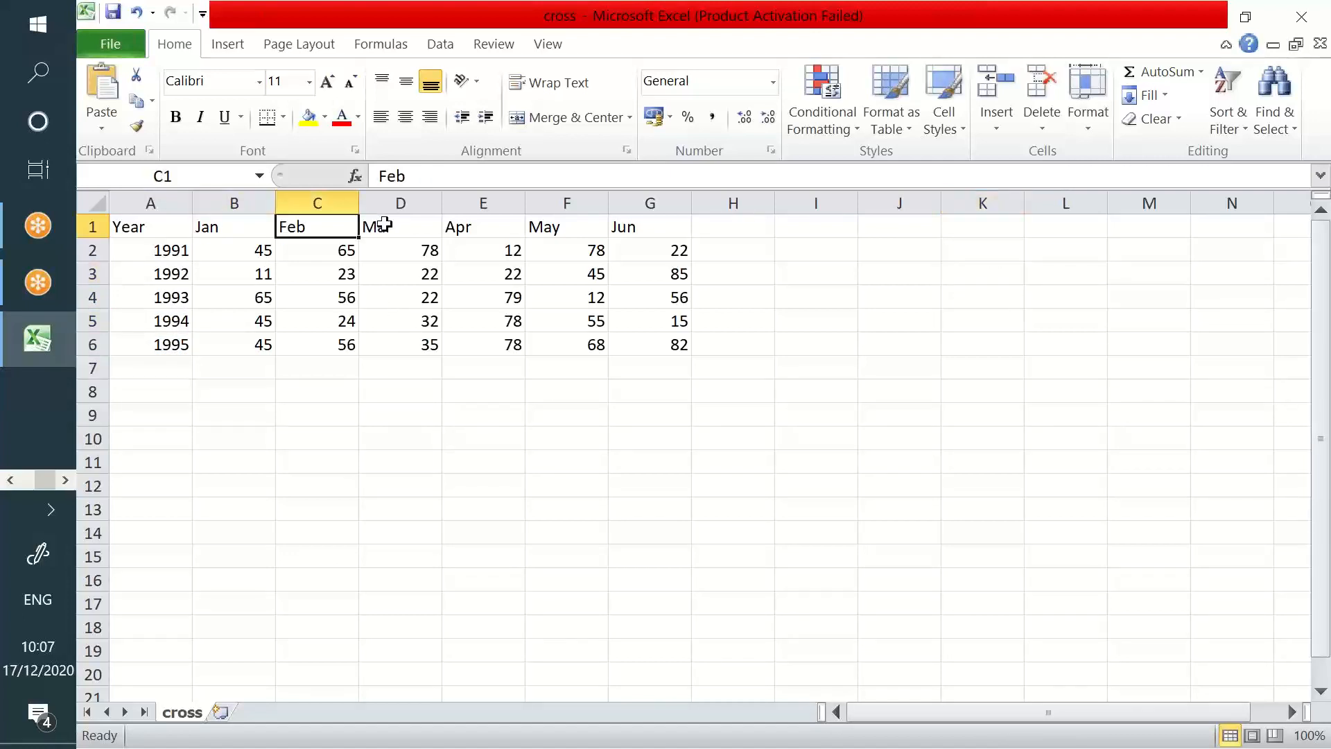
click(384, 225)
click(948, 236)
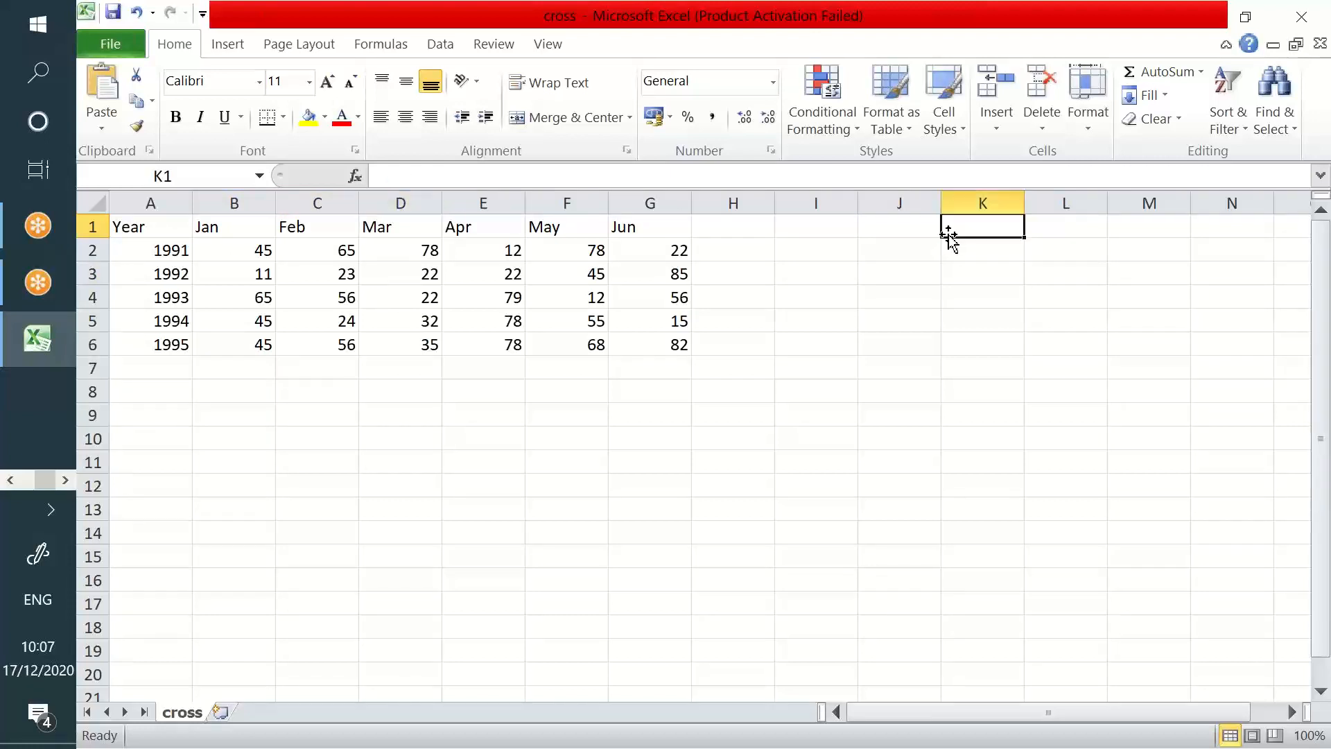
text(Months)
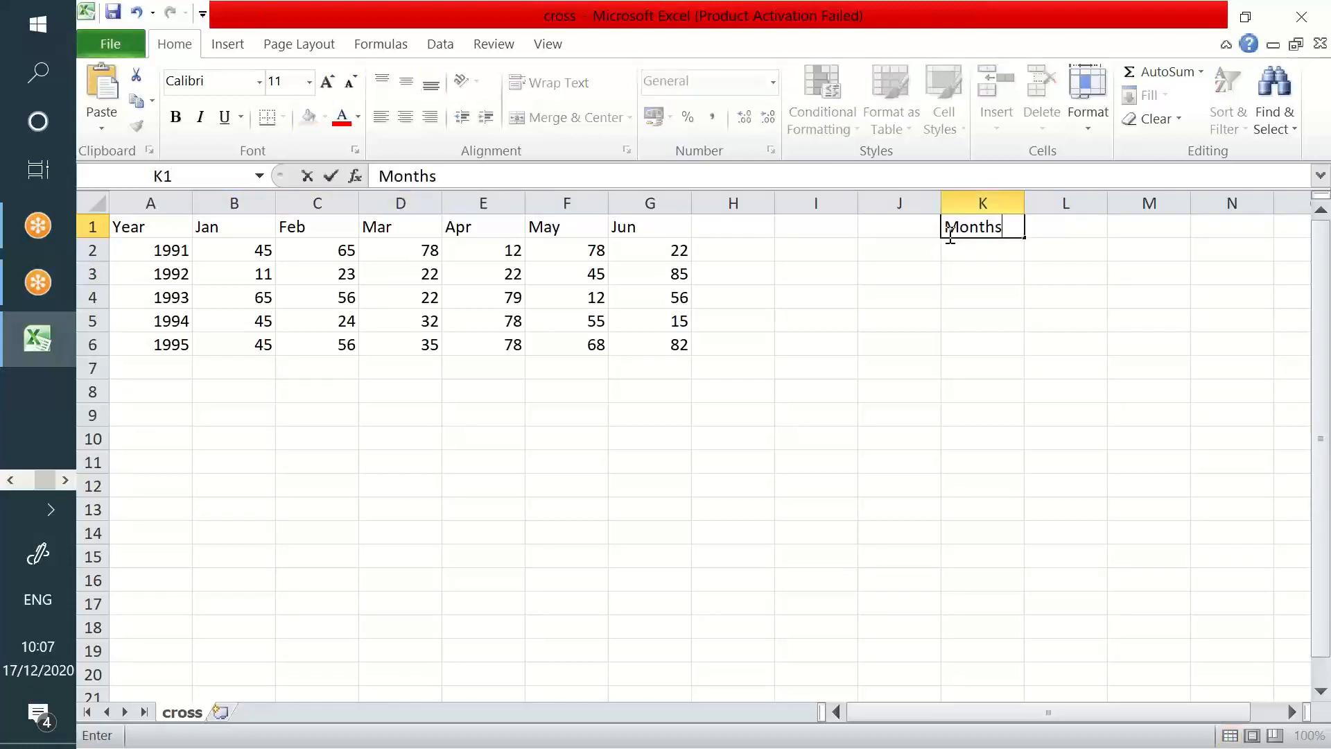
key(Tab)
text(dime)
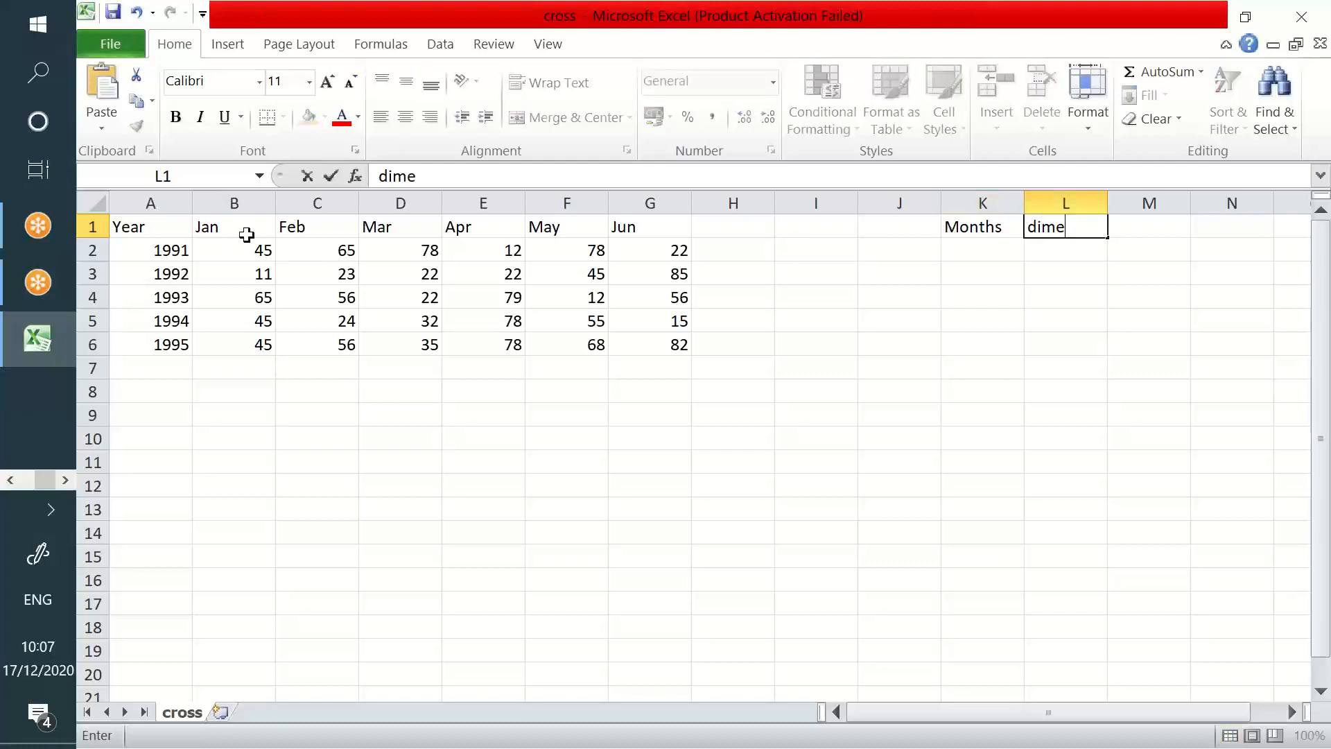
Highlight the month columns from Jan to Jun and the whole table A1:G6, and delete the notes in K1:L1.
drag(243, 229, 253, 345)
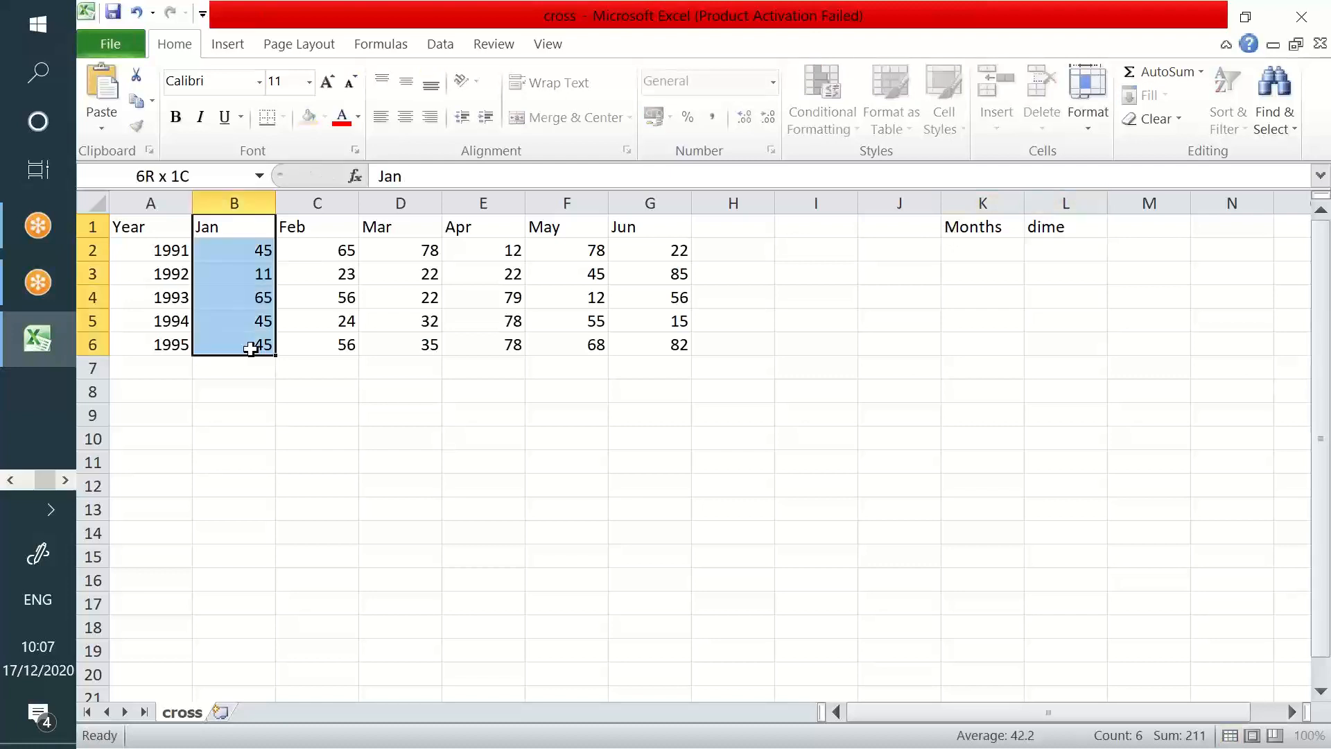
drag(299, 227, 402, 345)
drag(479, 227, 513, 325)
drag(566, 227, 569, 345)
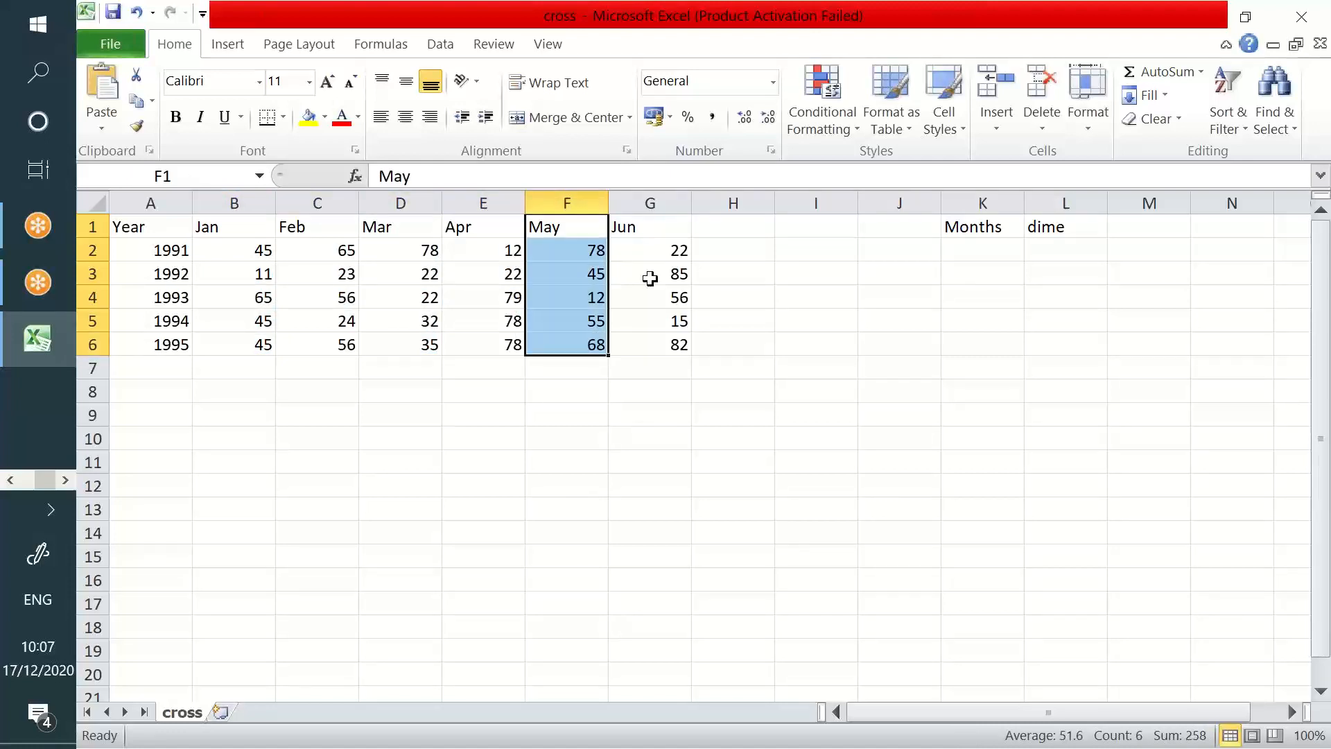
drag(645, 227, 657, 313)
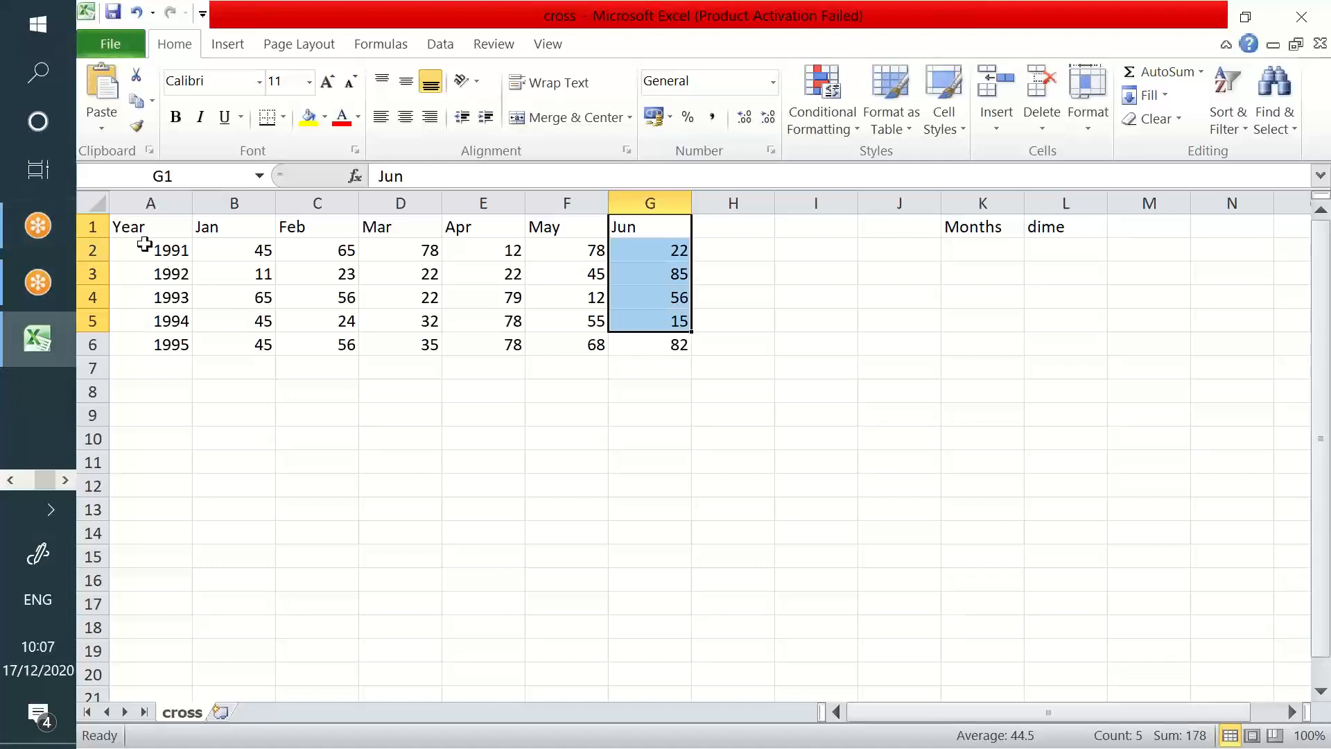
drag(131, 226, 663, 352)
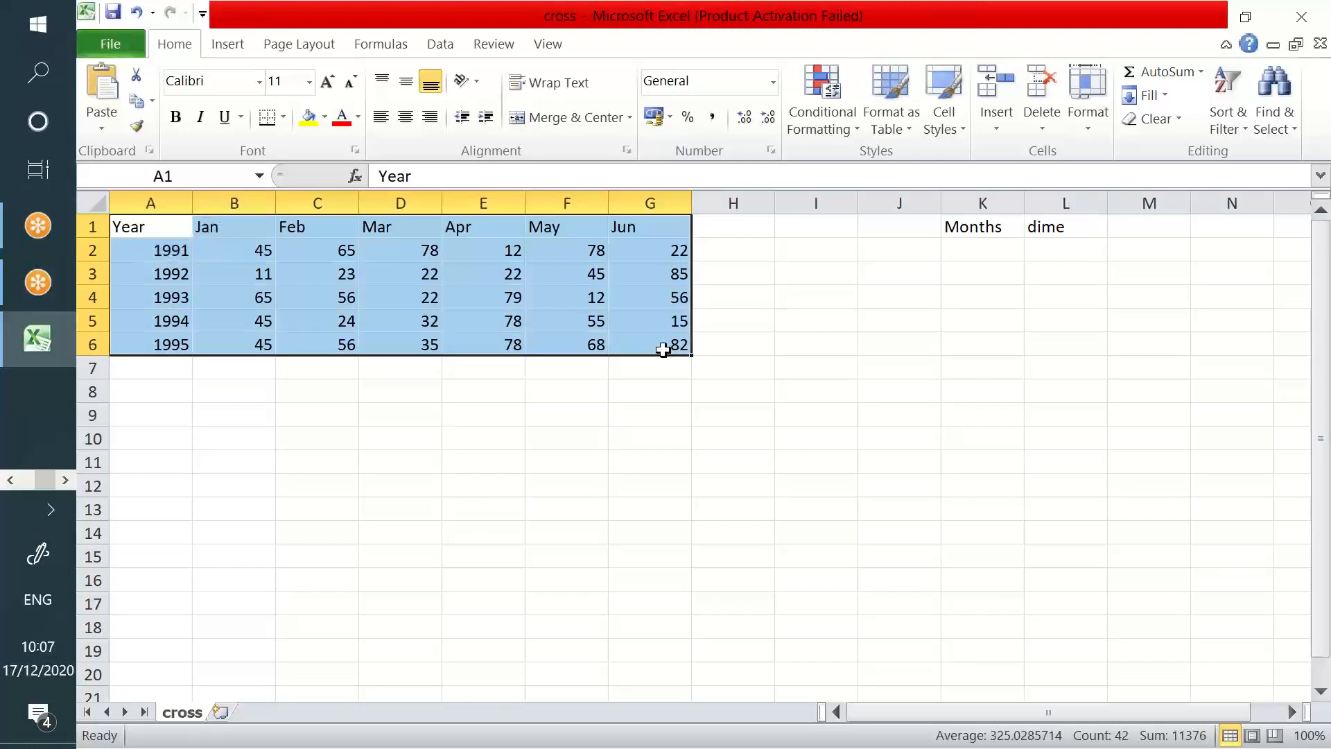
click(600, 411)
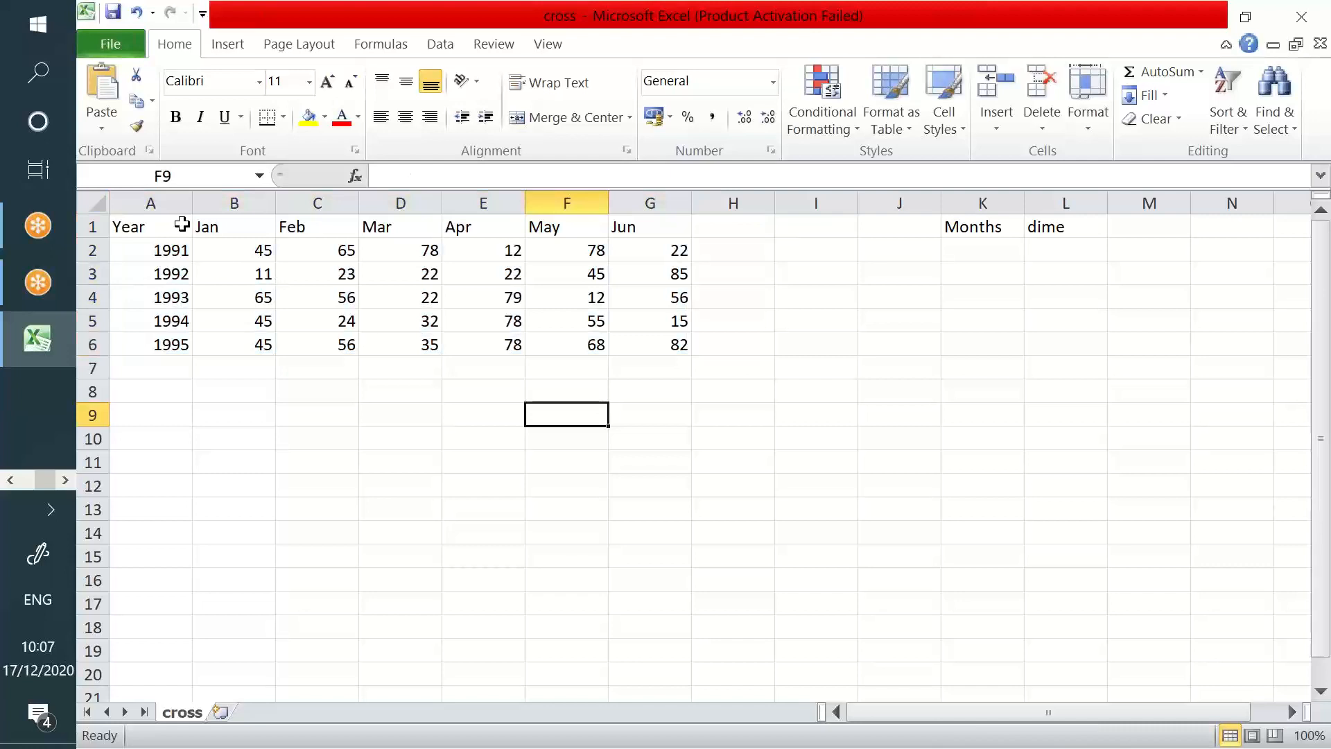
drag(979, 229, 1065, 231)
key(Delete)
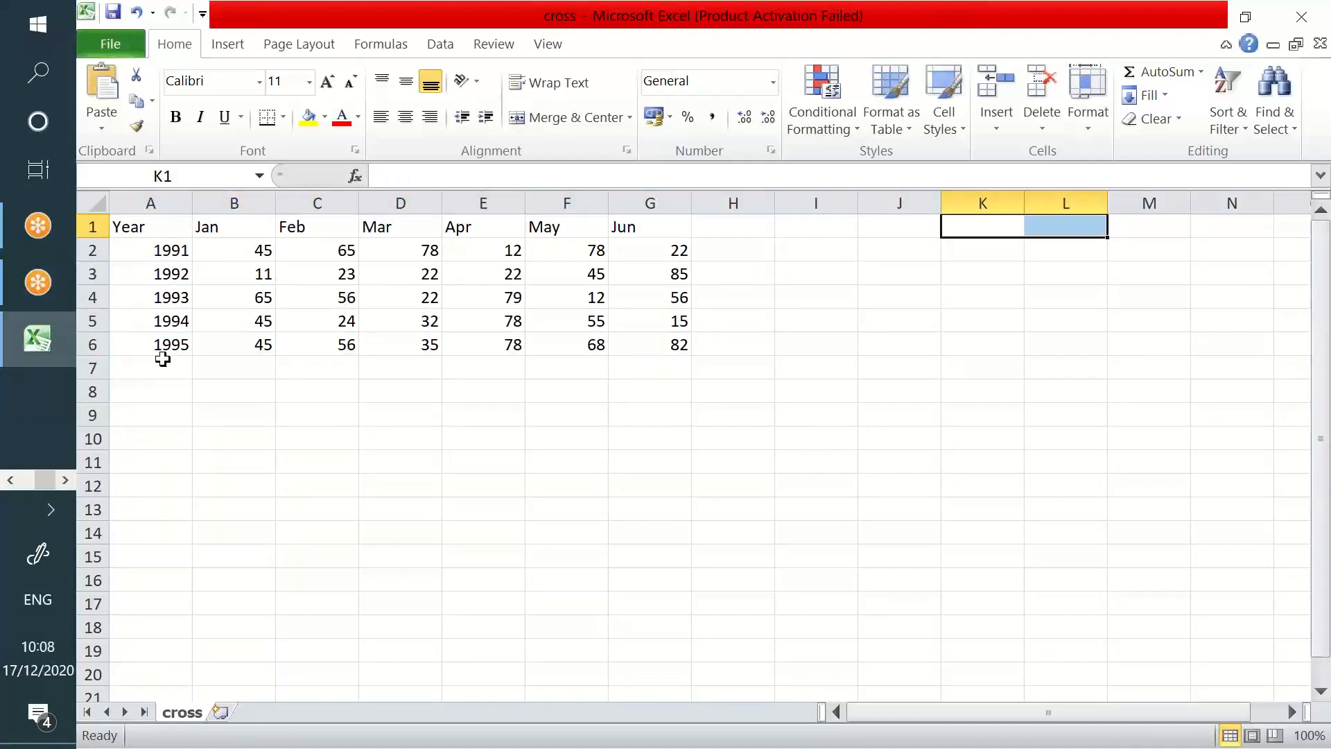
Enter the label "Qualifiers" in A7, and set the font of the Year column A1:A6 and the label to red.
click(163, 358)
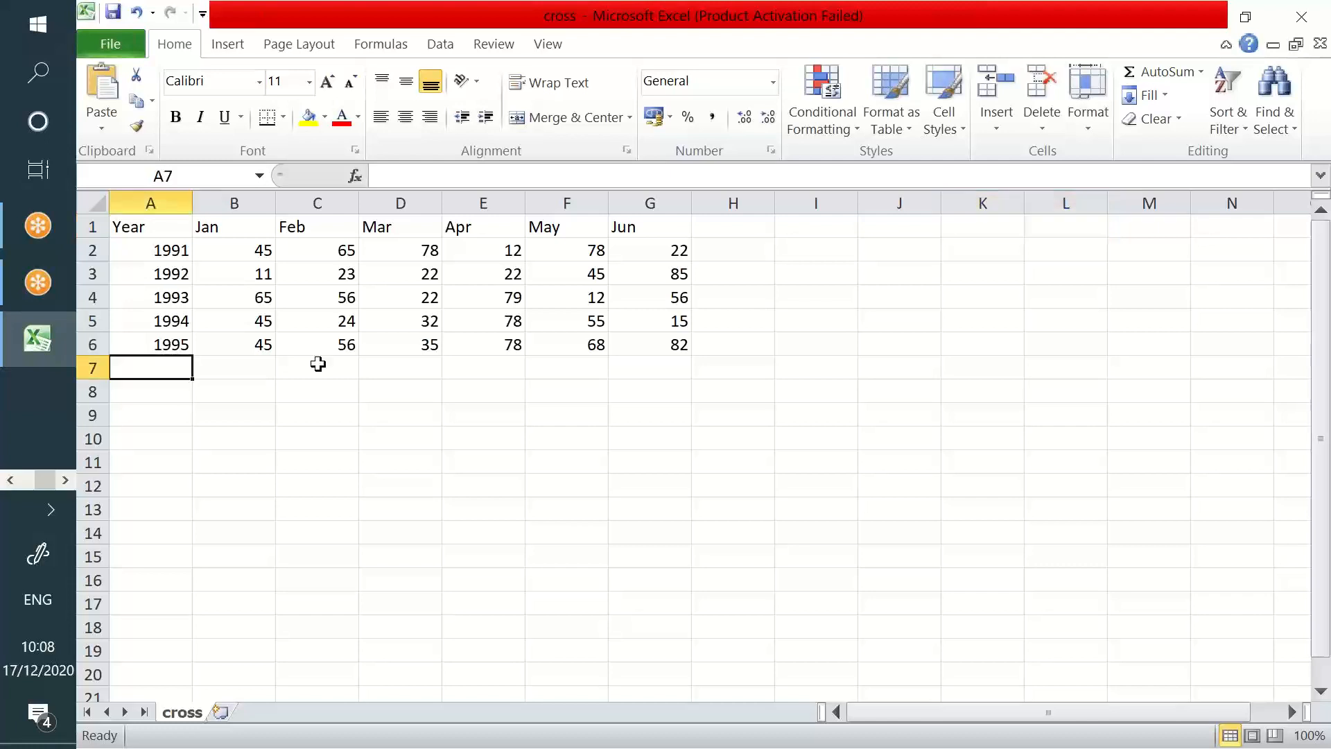
text(Qualifiers)
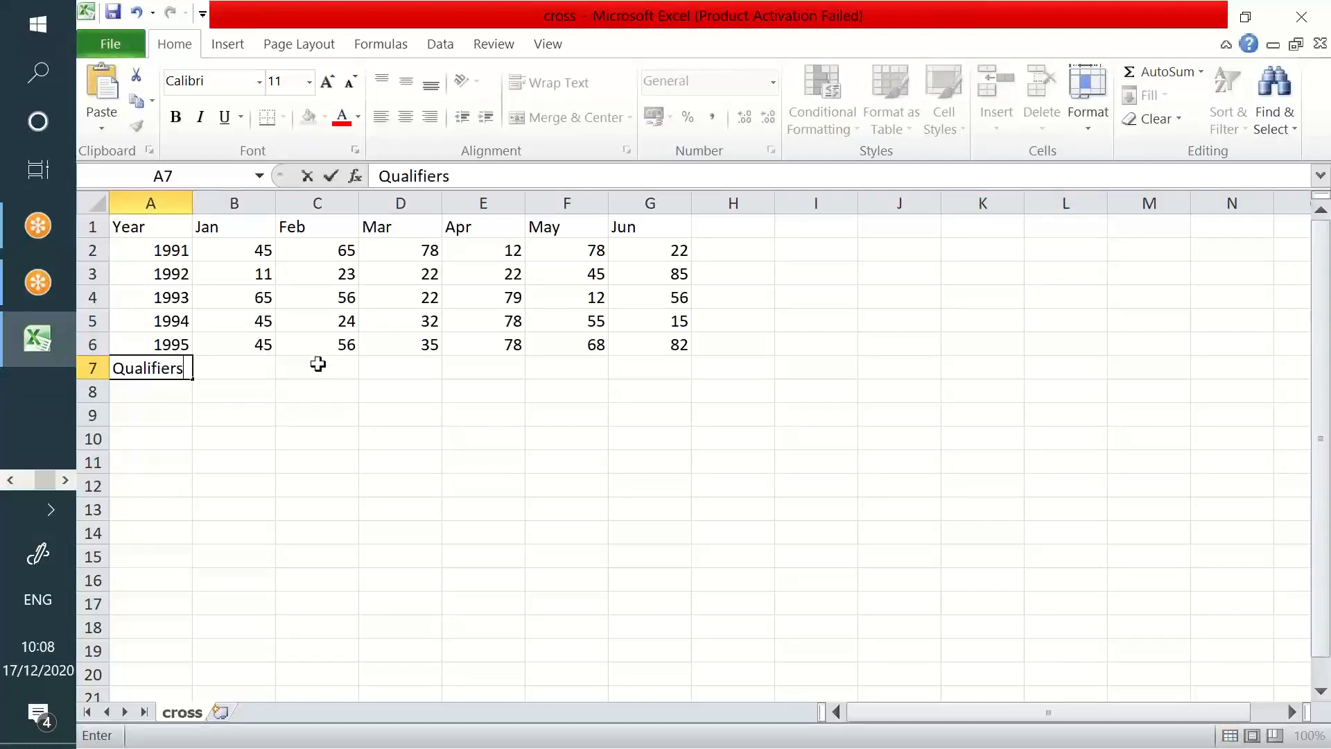
drag(164, 226, 177, 340)
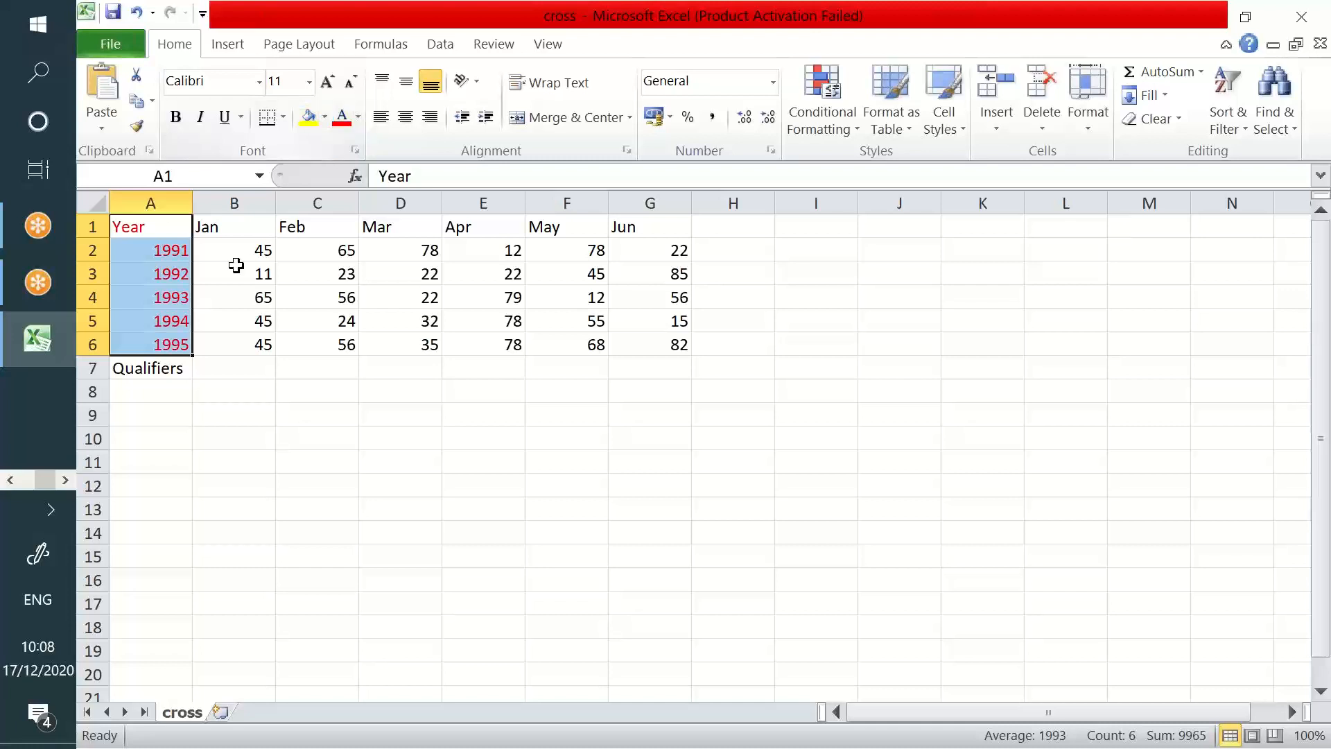
click(235, 266)
click(149, 374)
click(333, 121)
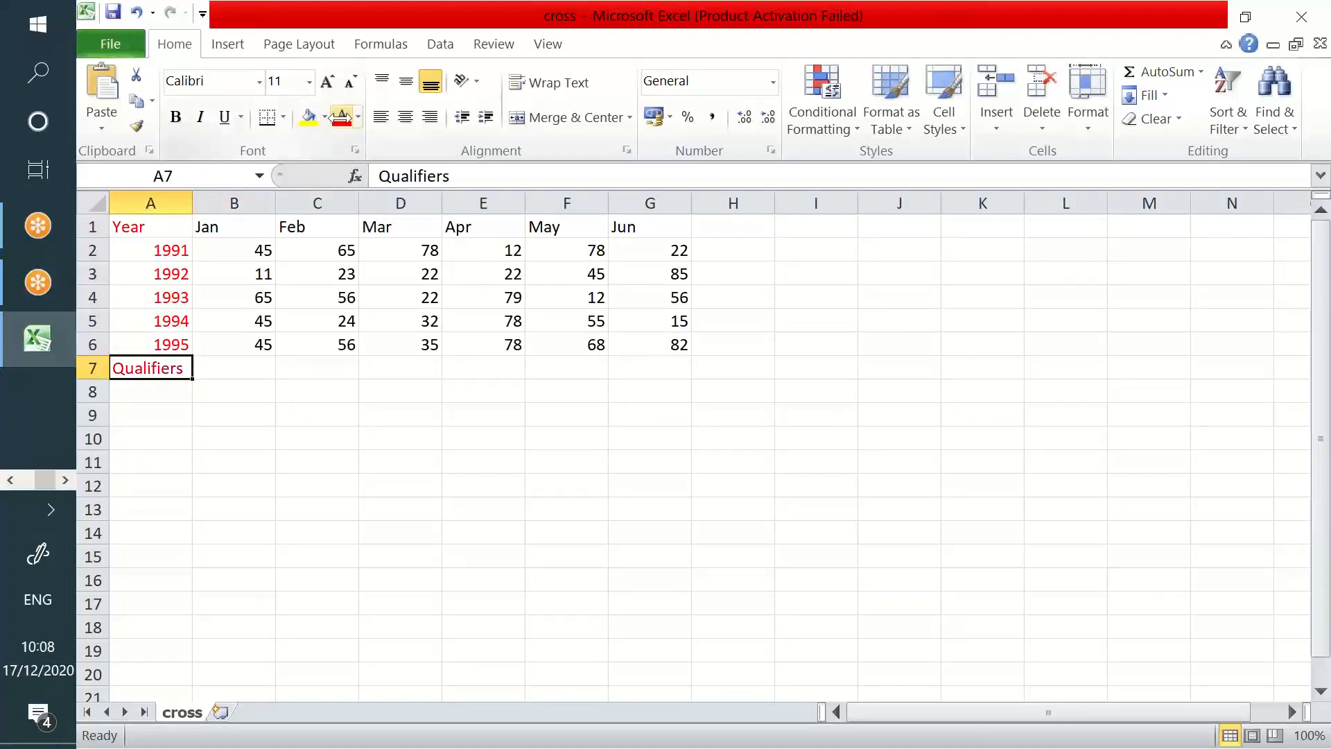
Set the font of the month headings B1:G1 to theme green, and enter the label "attributes" in H1.
drag(209, 228, 668, 229)
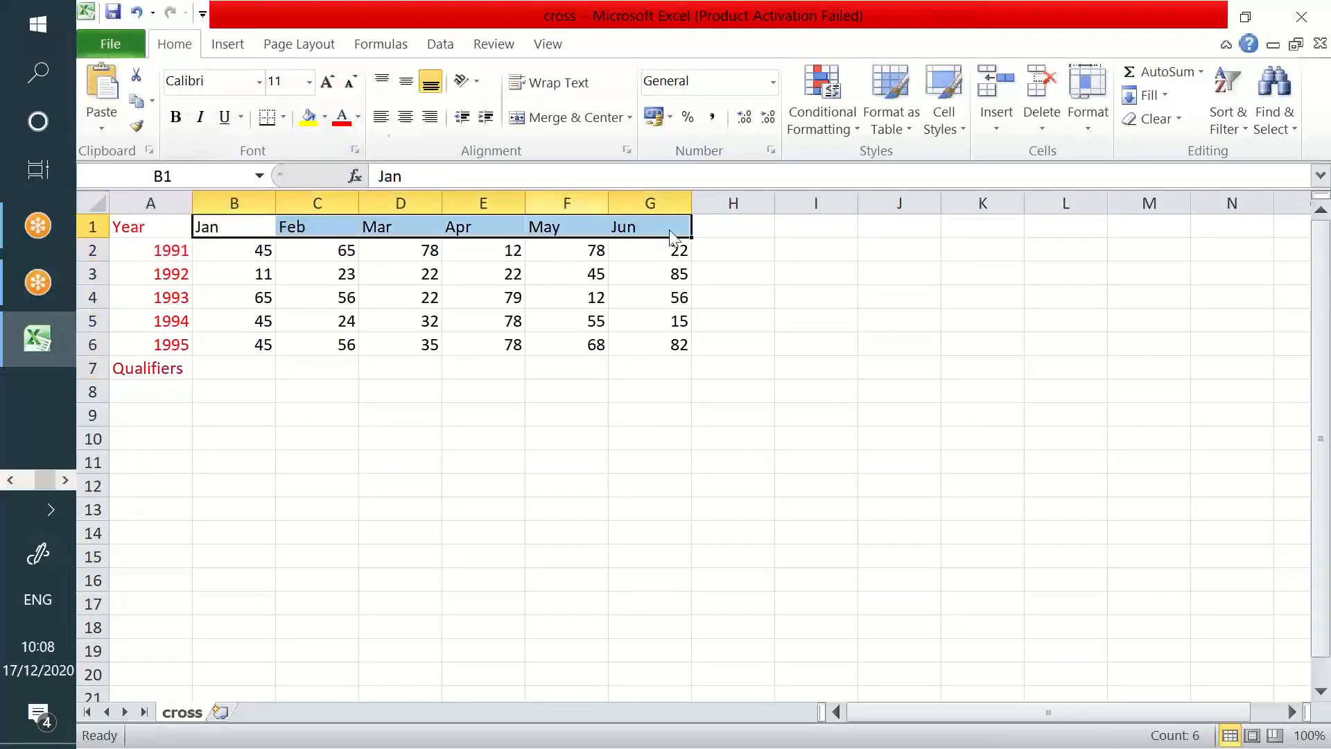
click(359, 118)
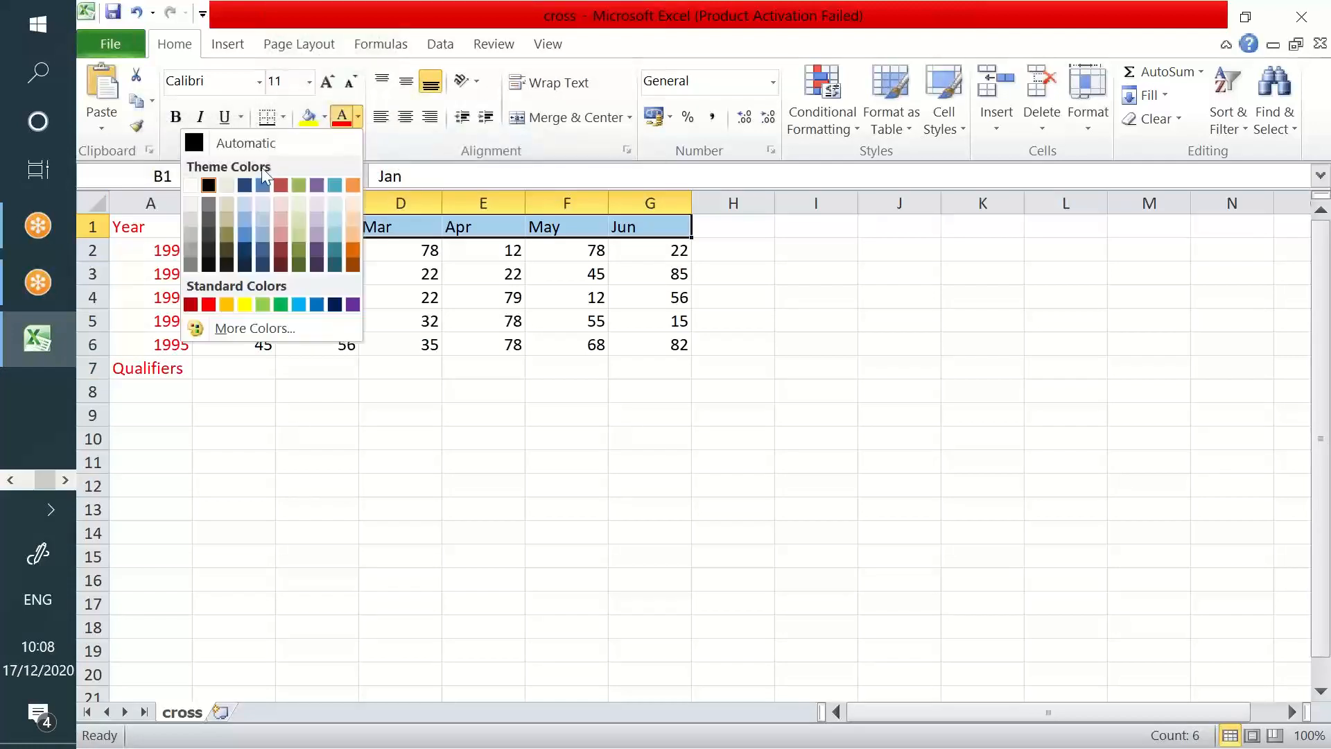
click(301, 185)
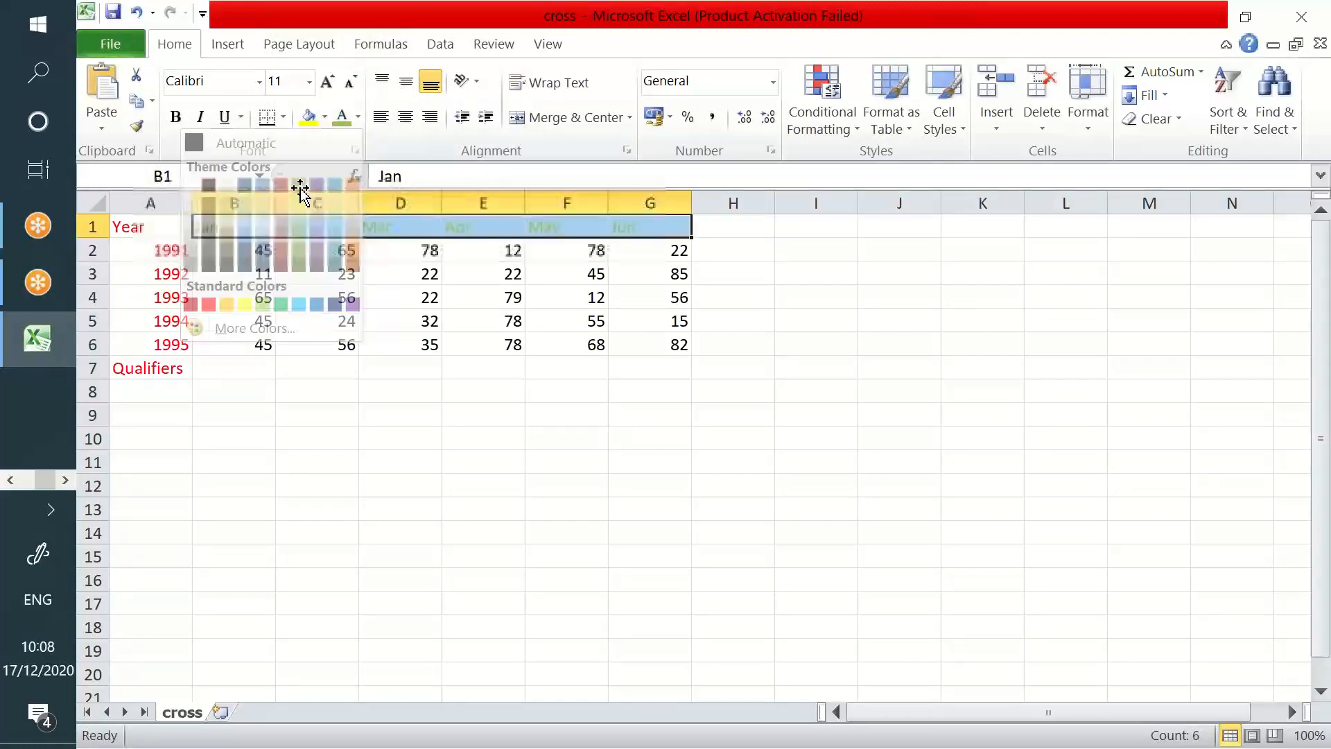
click(758, 225)
text(at)
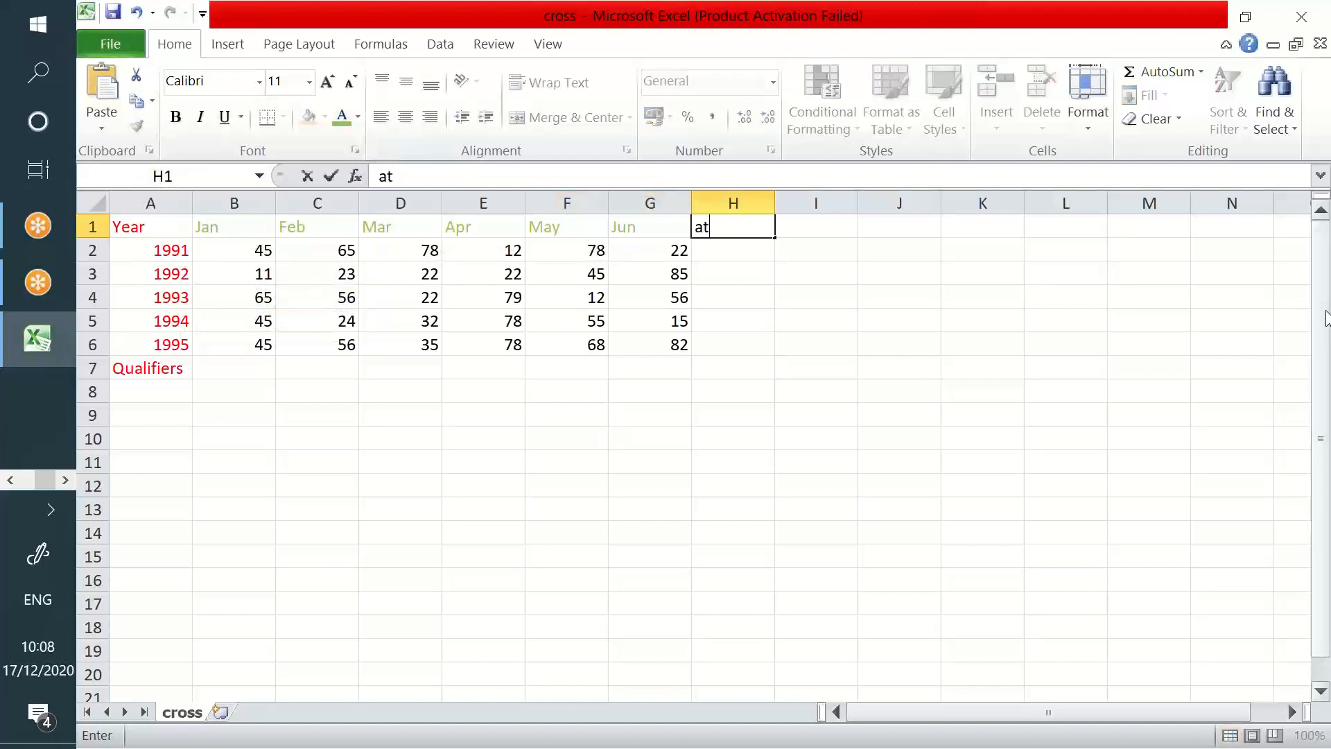
text(tributes)
key(Return)
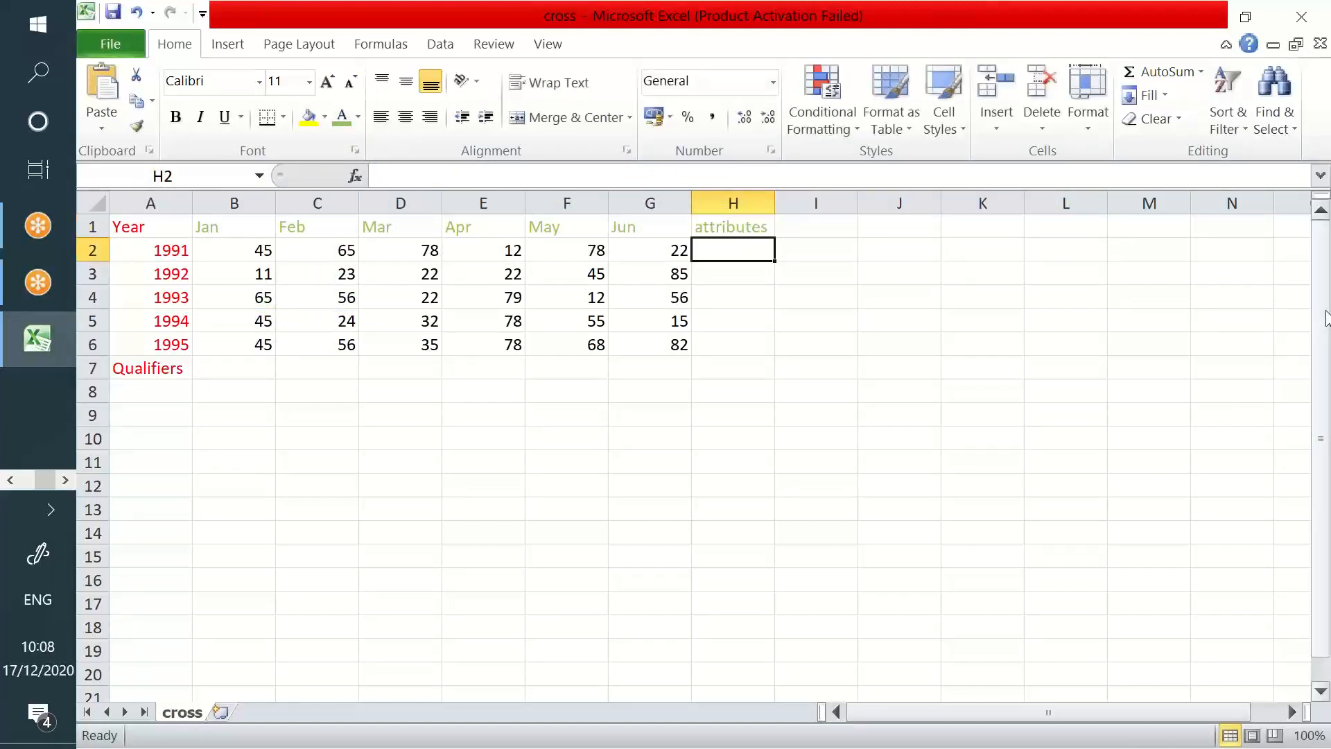
Fill the monthly values B2:G6 with yellow, and add the label "data" in H6 with the same fill.
drag(263, 253, 613, 333)
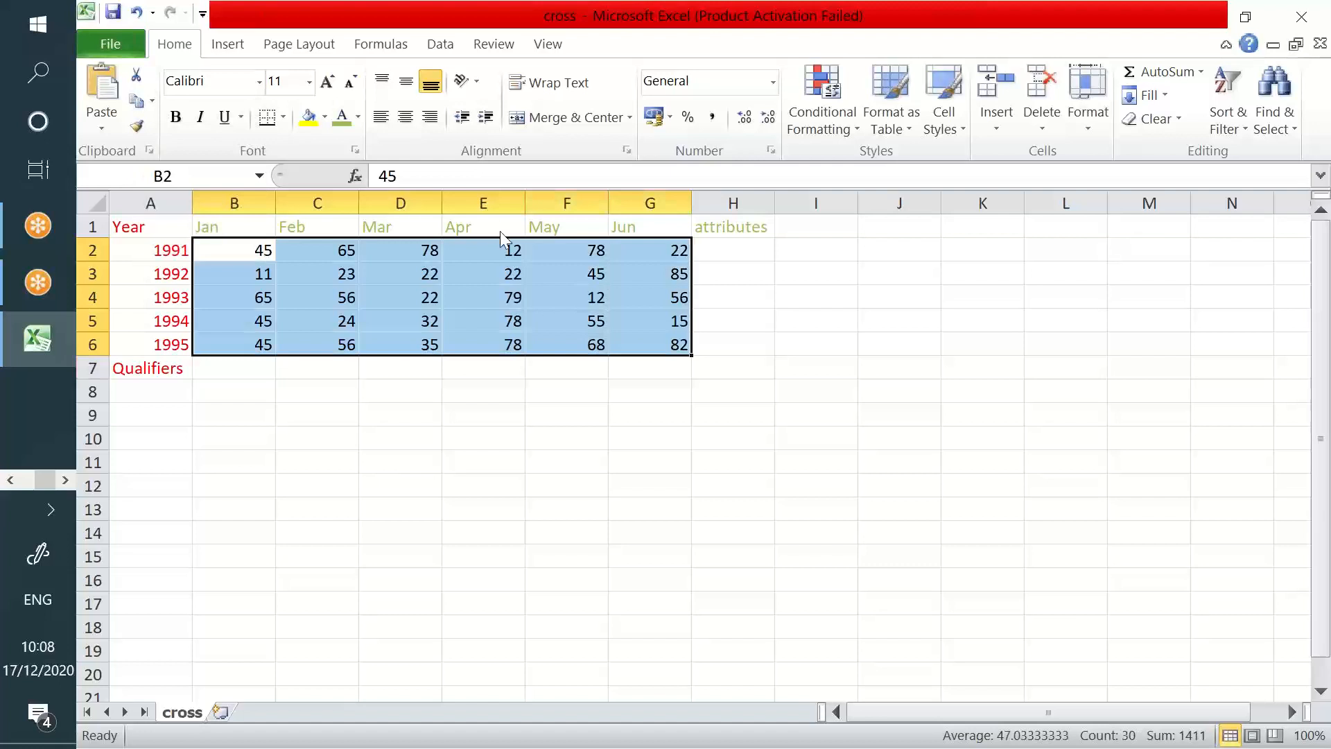
click(308, 117)
click(725, 349)
text(Dag)
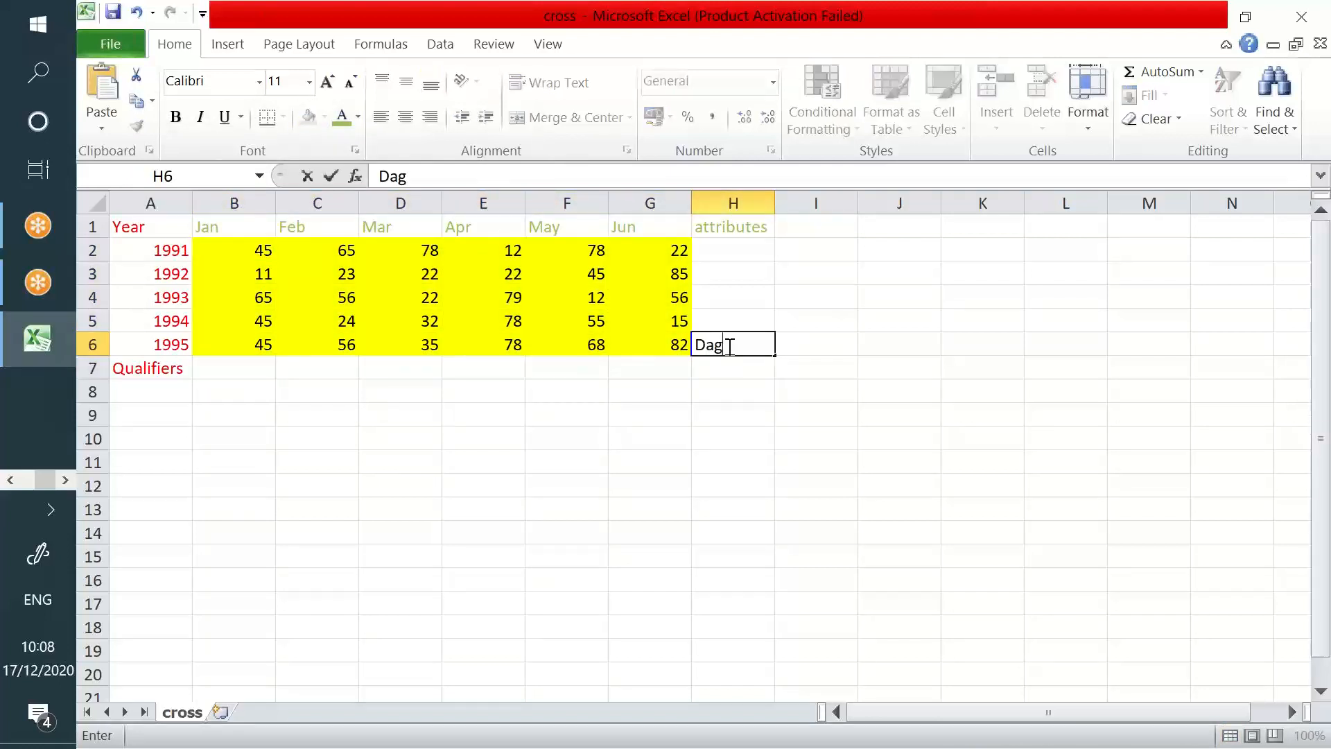
text(a)
key(Tab)
key(Left)
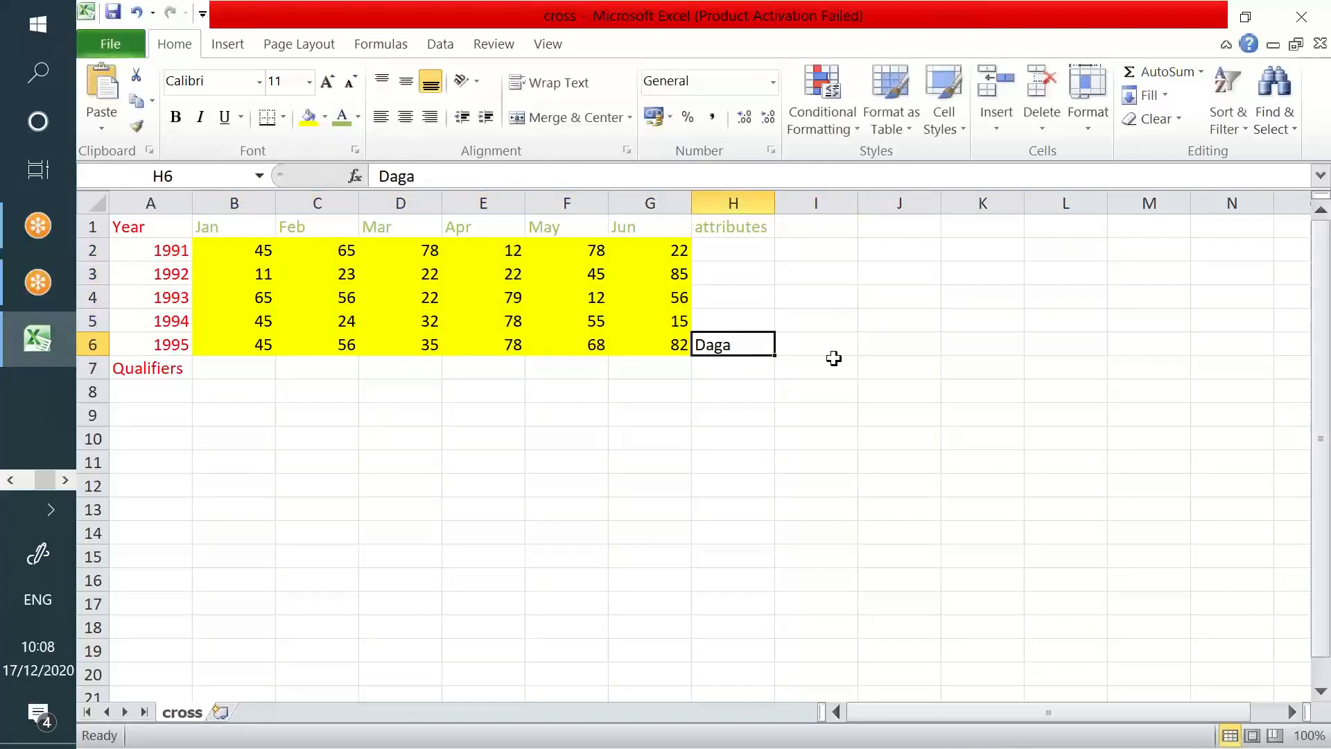
text(data)
key(Tab)
click(728, 348)
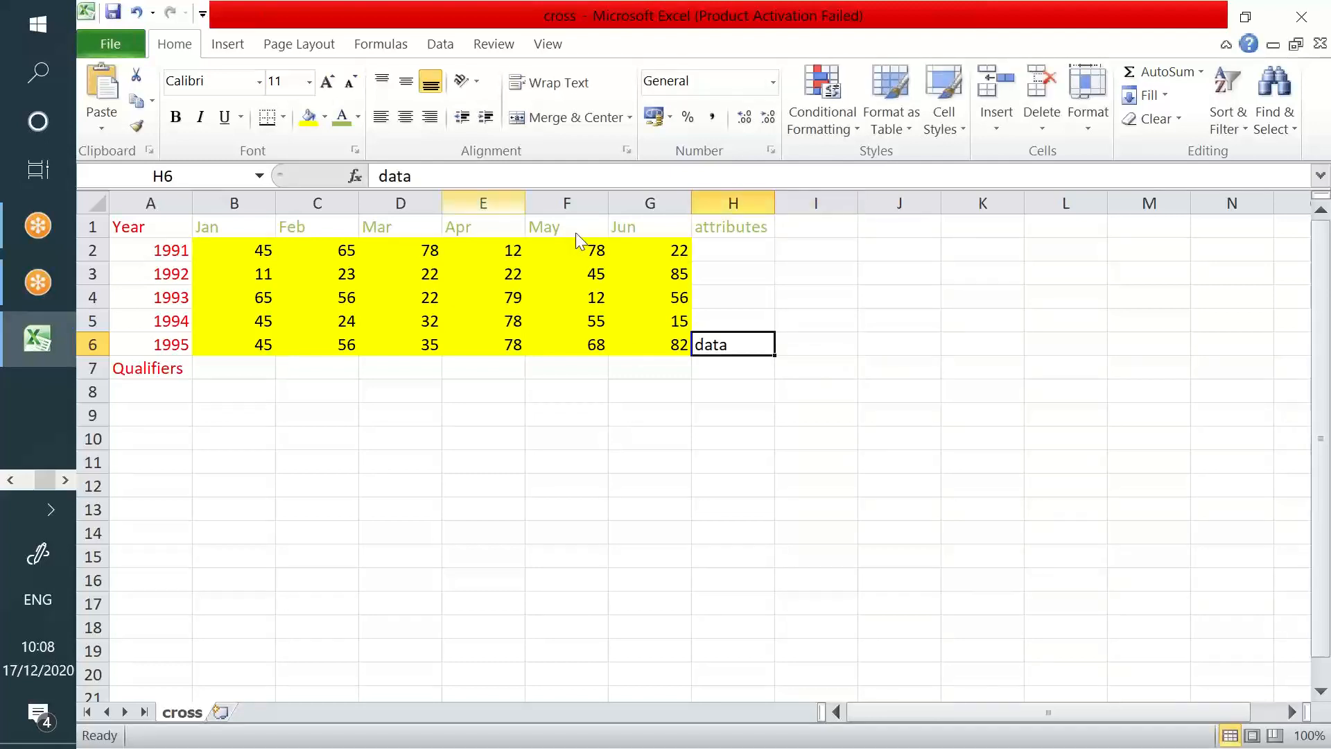
click(307, 116)
click(784, 411)
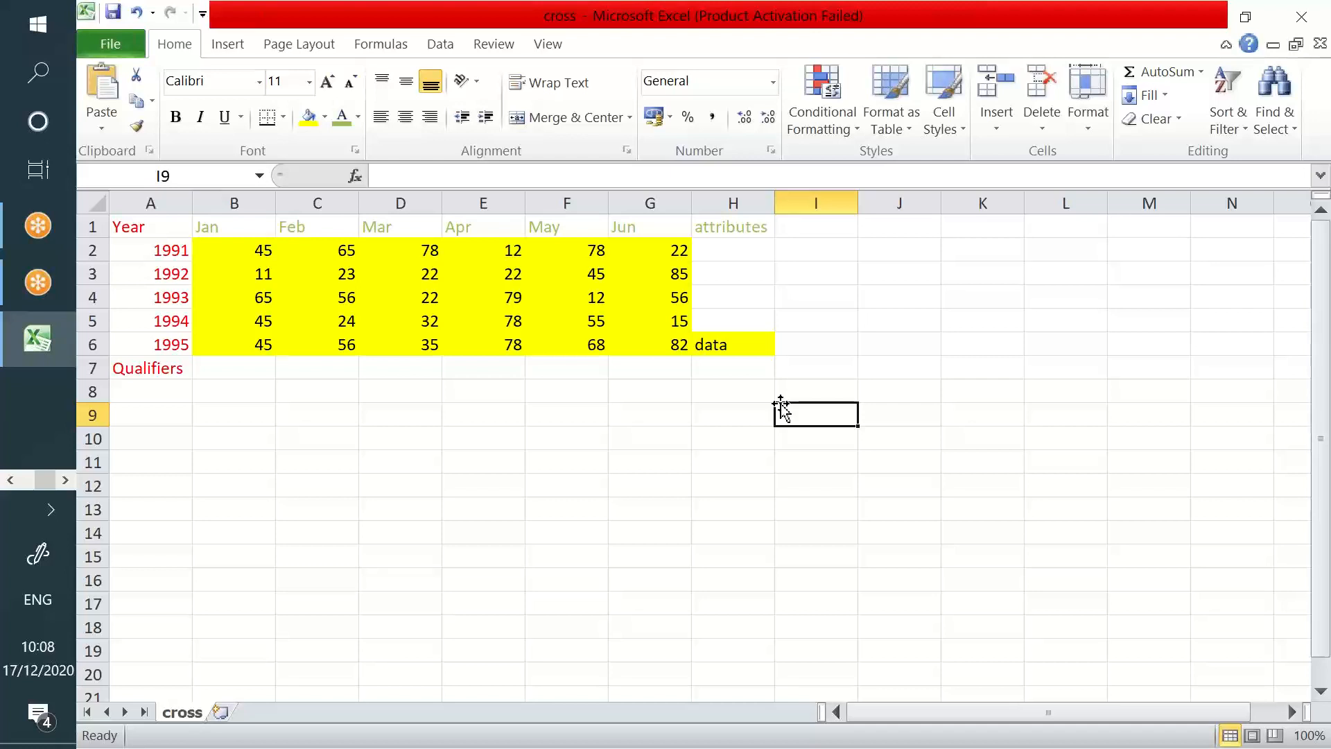
Highlight the complete labelled table from A1 across the first eight rows.
click(613, 459)
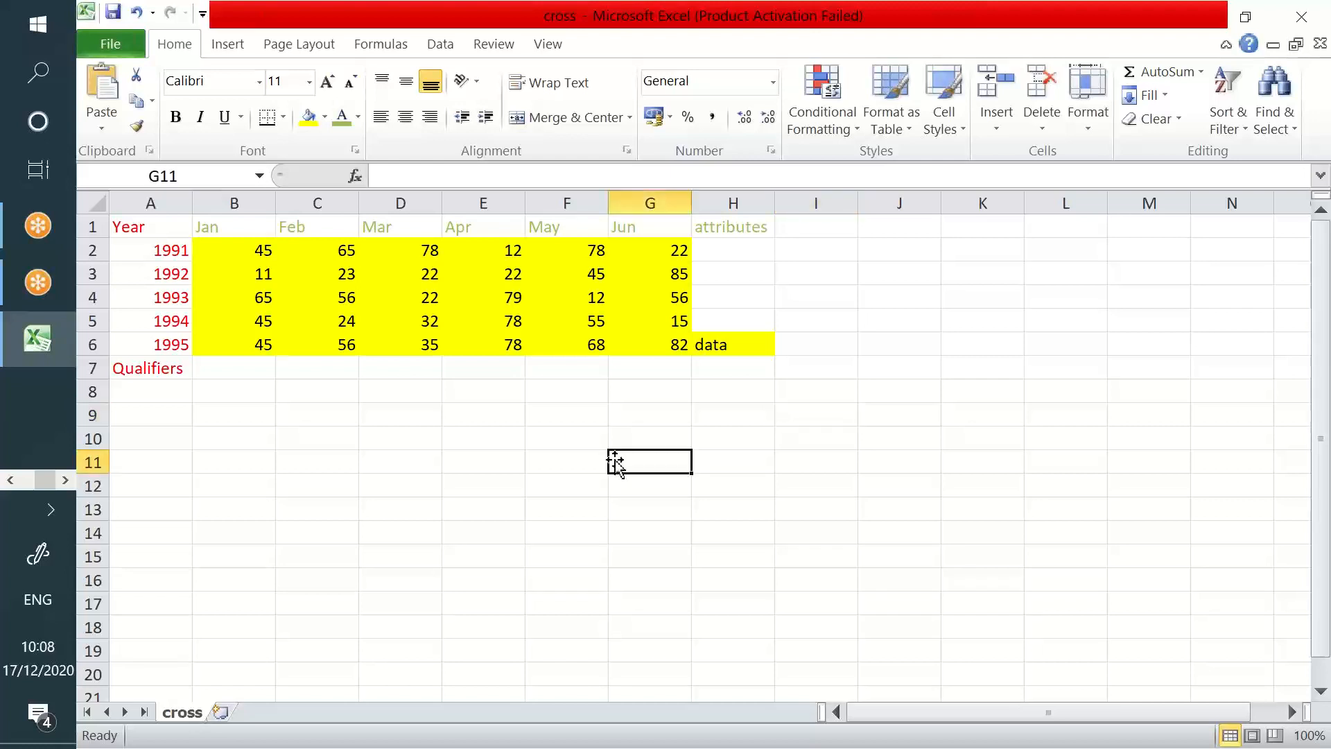
drag(124, 227, 1308, 380)
click(889, 709)
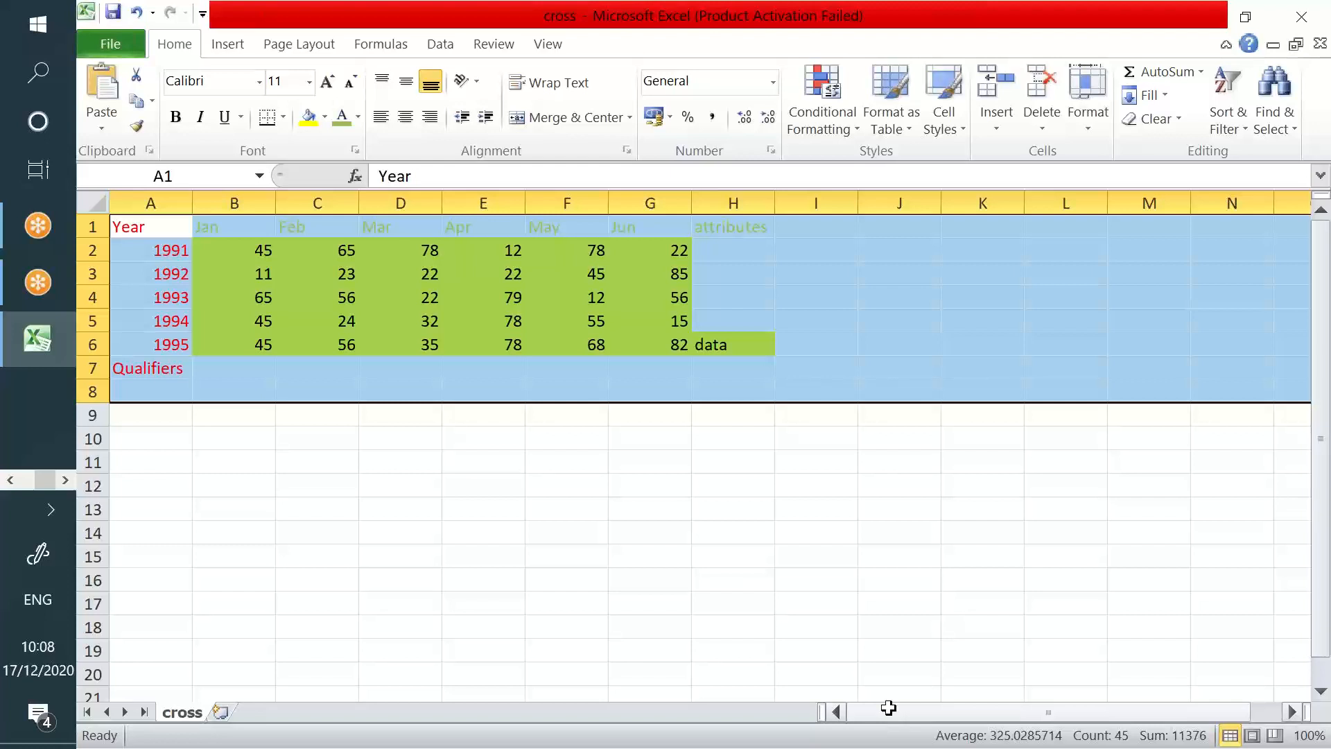
Copy the Year heading from A1 to G9 and the year 1991 from A2 to G10.
mouse_move(179, 230)
mouse_down()
mouse_move(719, 351)
mouse_move(436, 299)
mouse_move(173, 226)
mouse_up()
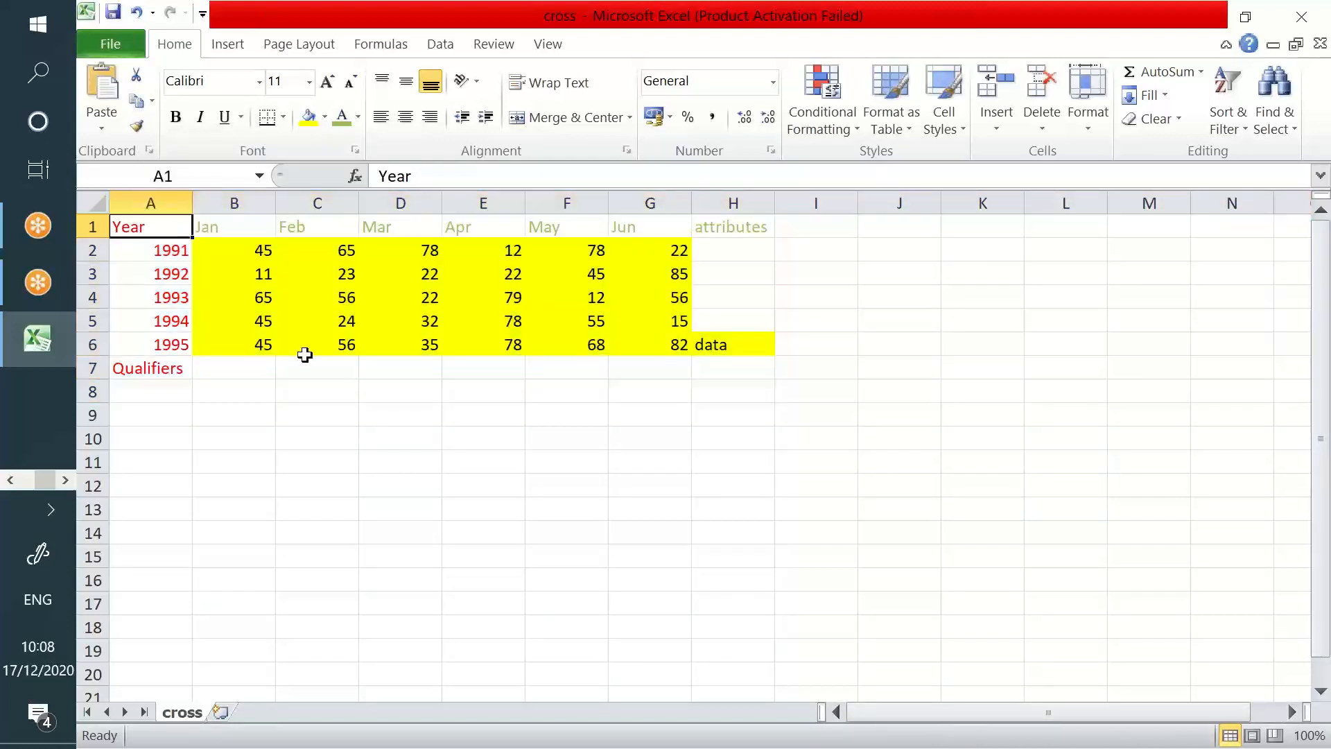
key(ctrl+c)
click(614, 415)
key(ctrl+v)
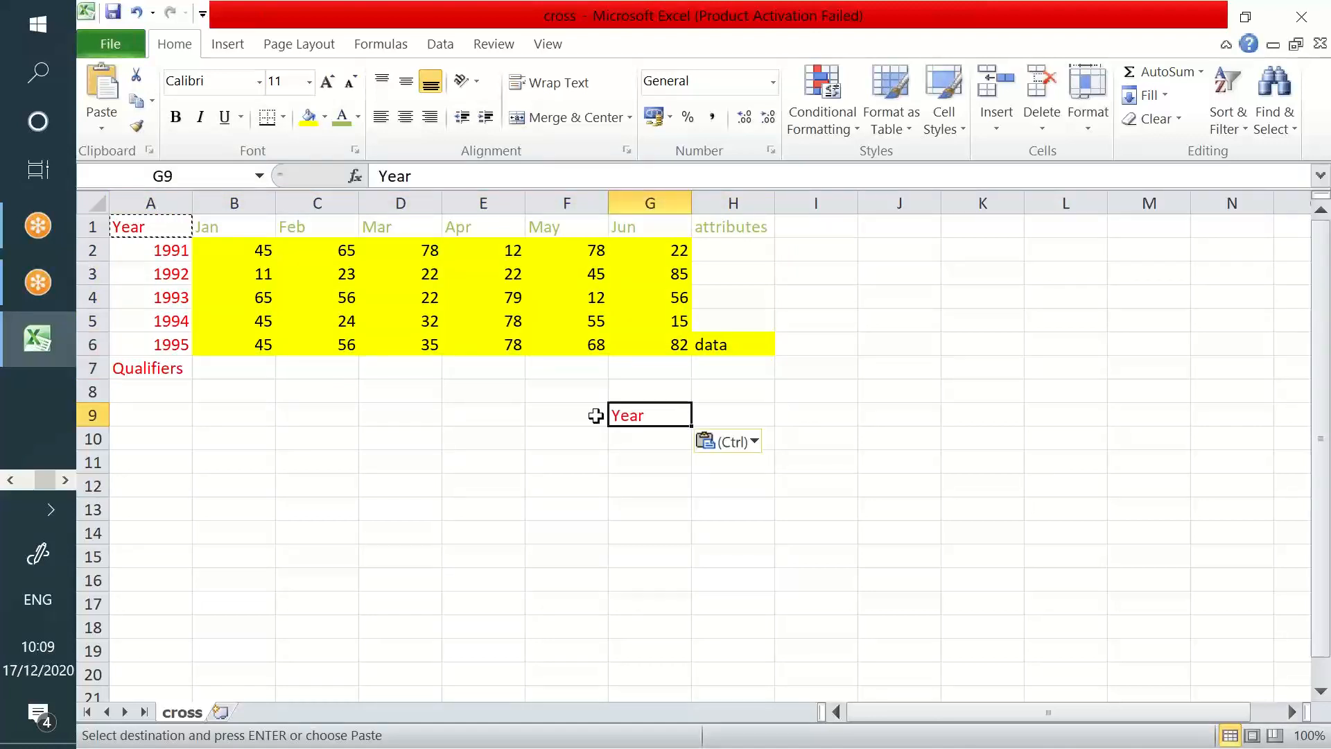
click(159, 260)
key(ctrl+c)
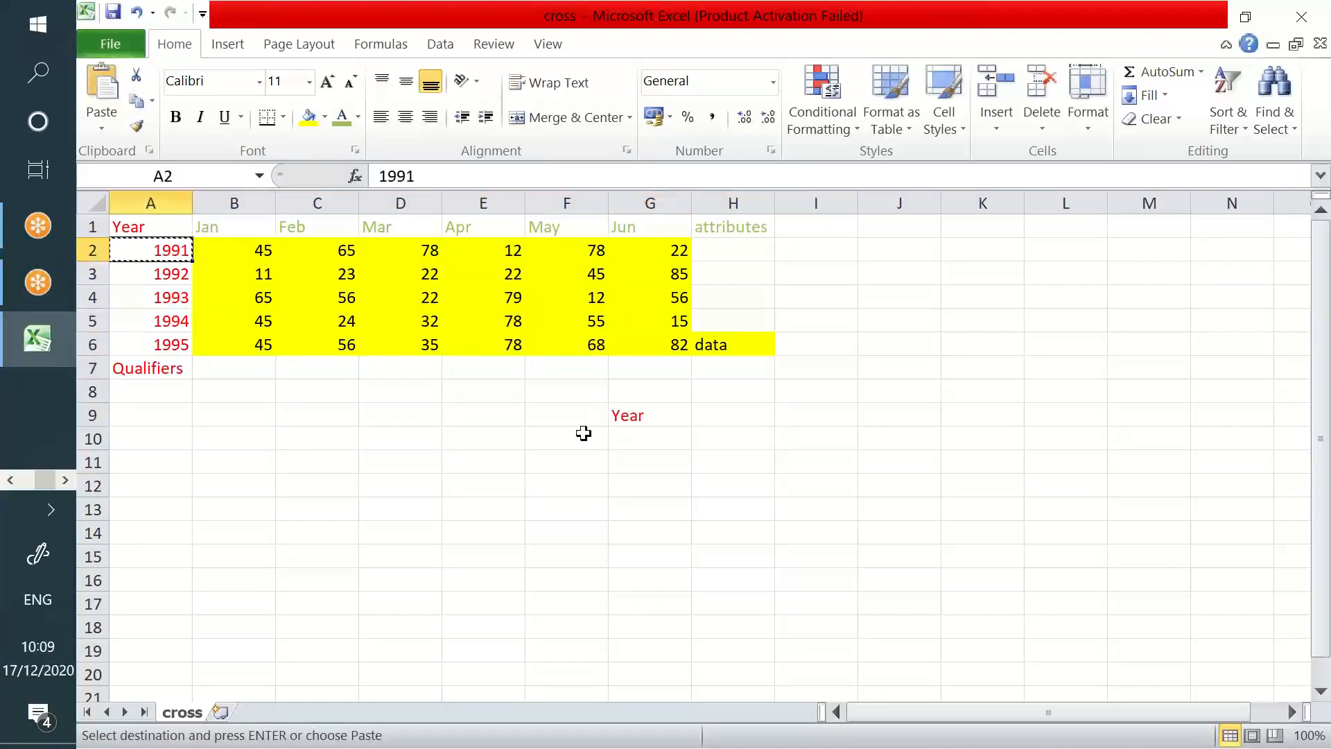
click(646, 441)
key(ctrl+v)
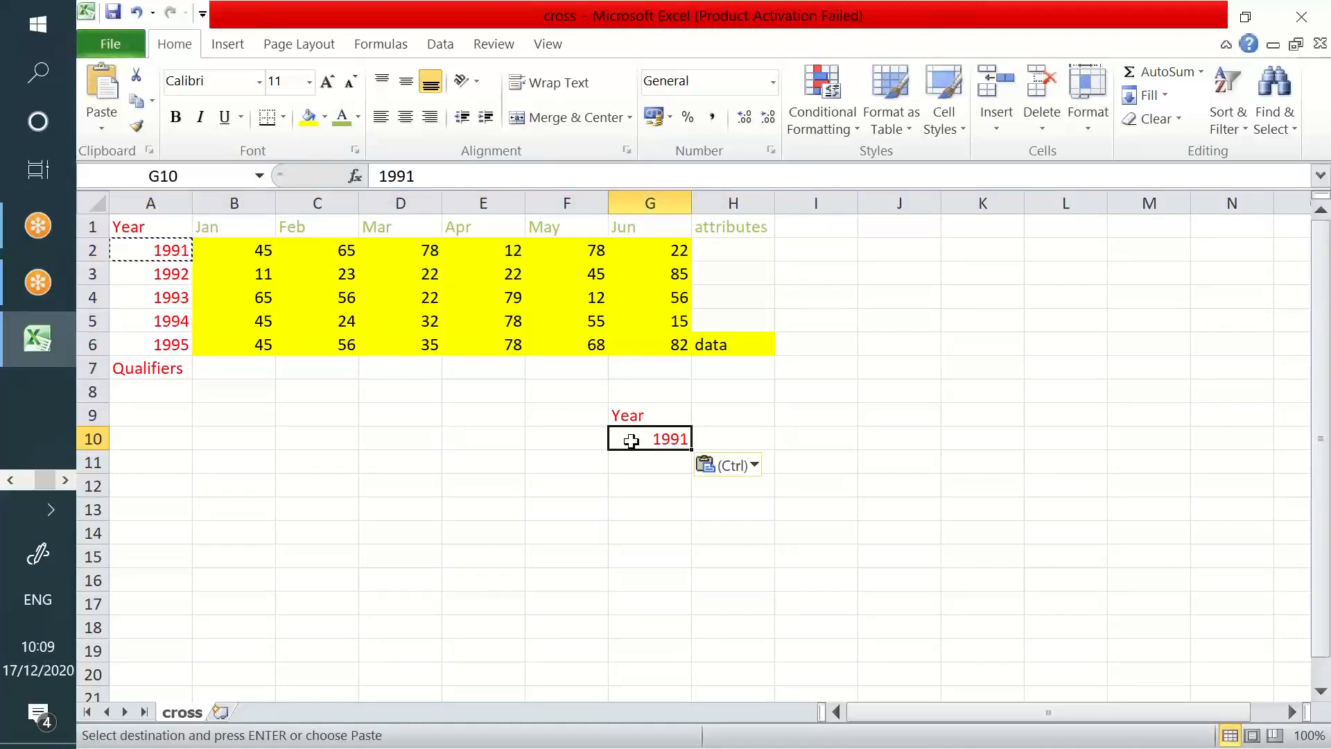
Copy the month headings B1:G1 and paste them transposed as values only, starting at H10.
drag(151, 251, 162, 362)
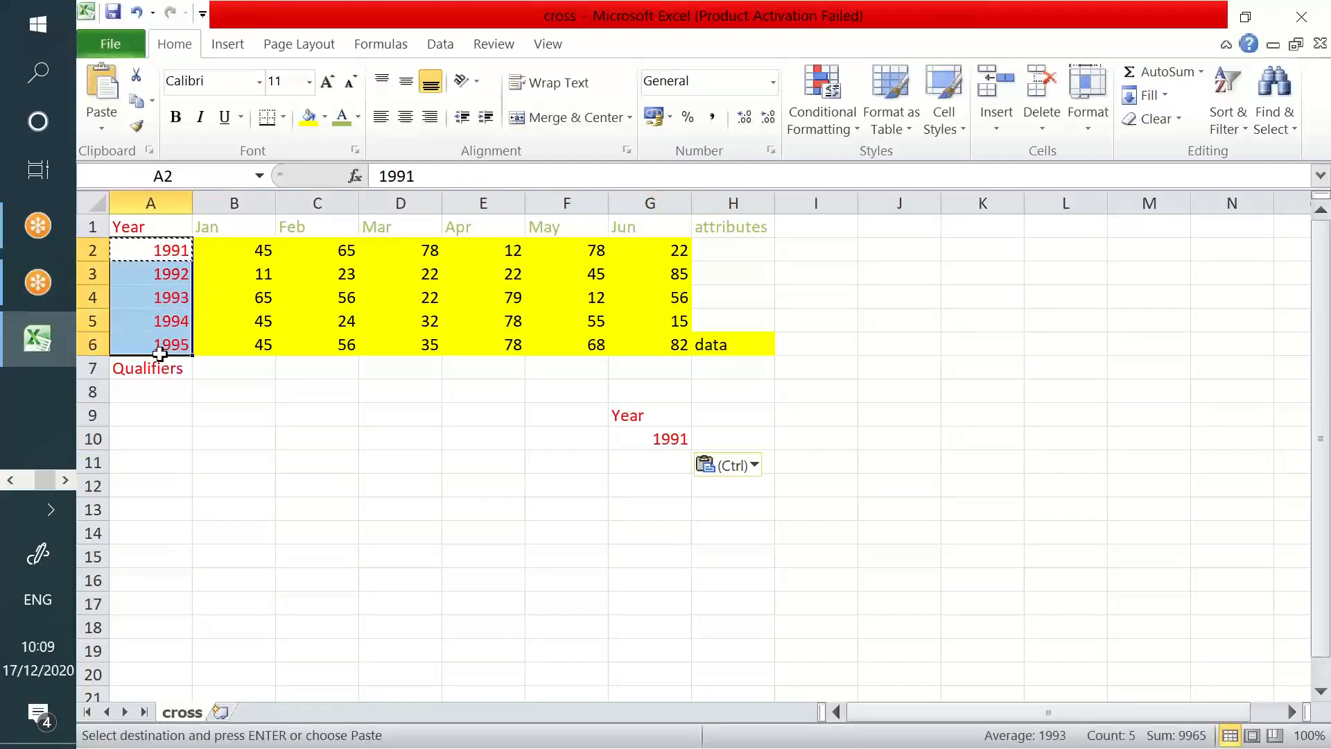
drag(211, 227, 646, 228)
key(ctrl+c)
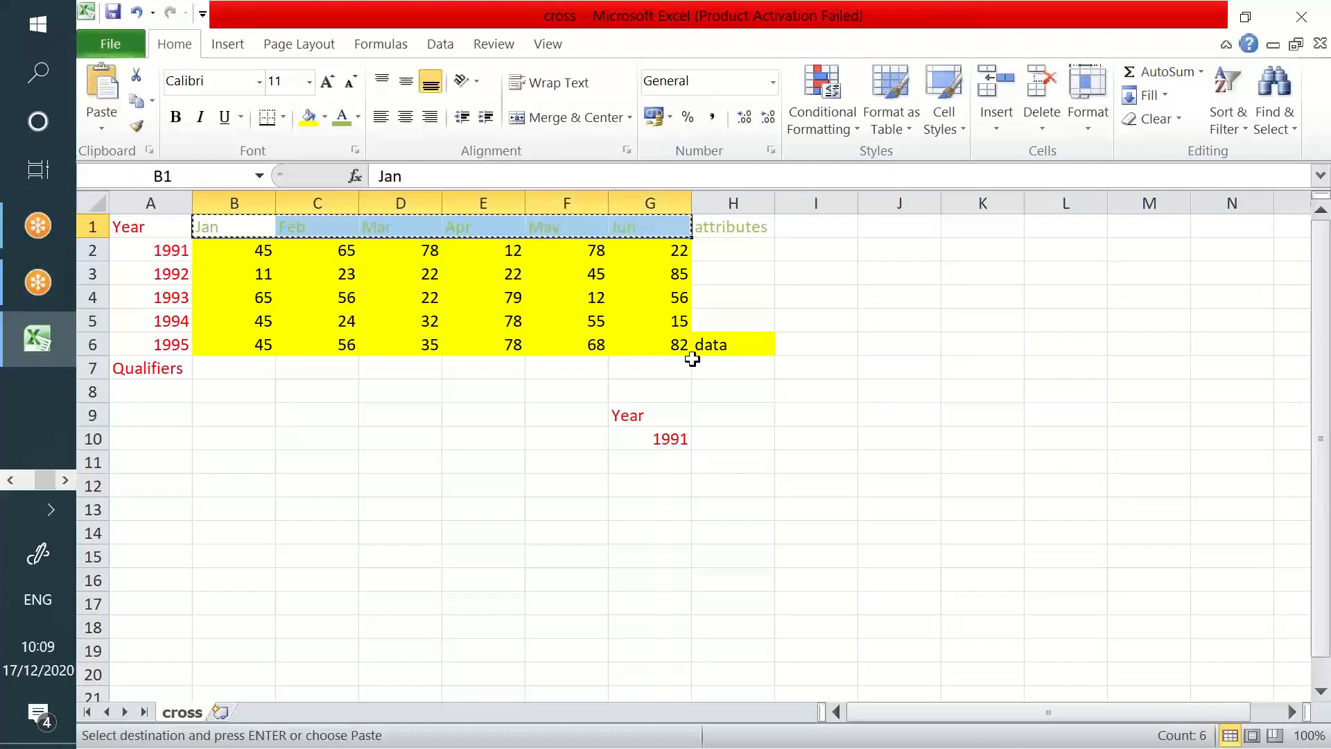
click(718, 439)
key(ctrl+alt+v)
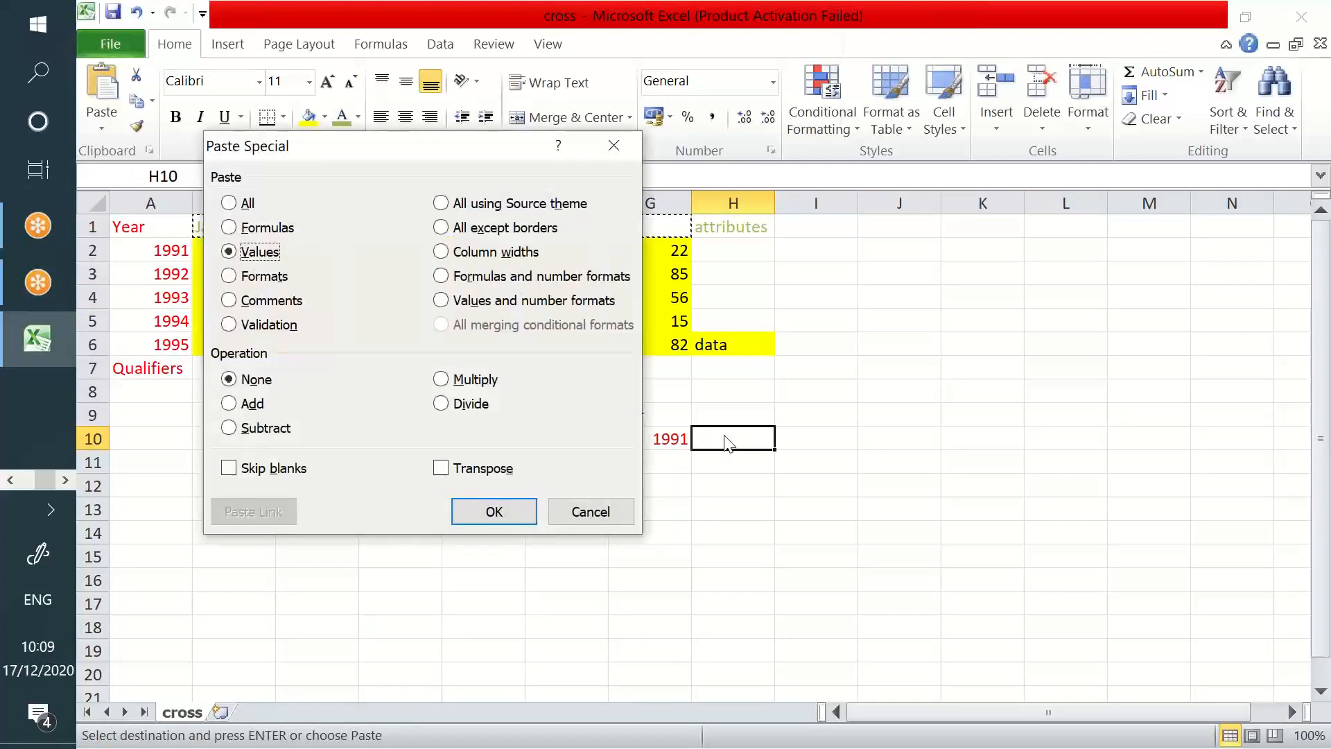
click(499, 470)
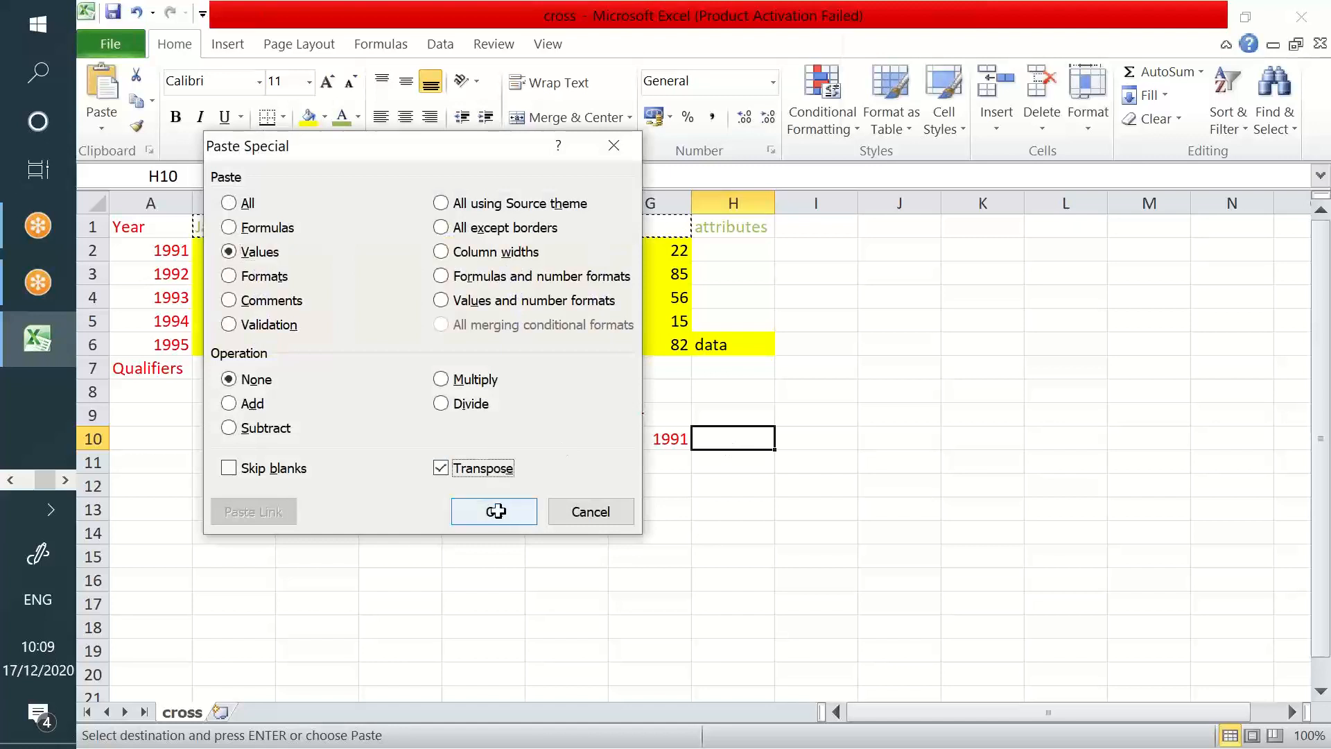
click(497, 511)
Copy the 1991 monthly values B2:G2 and paste them transposed as values only, starting at I10.
drag(268, 254, 629, 249)
key(ctrl+c)
click(825, 440)
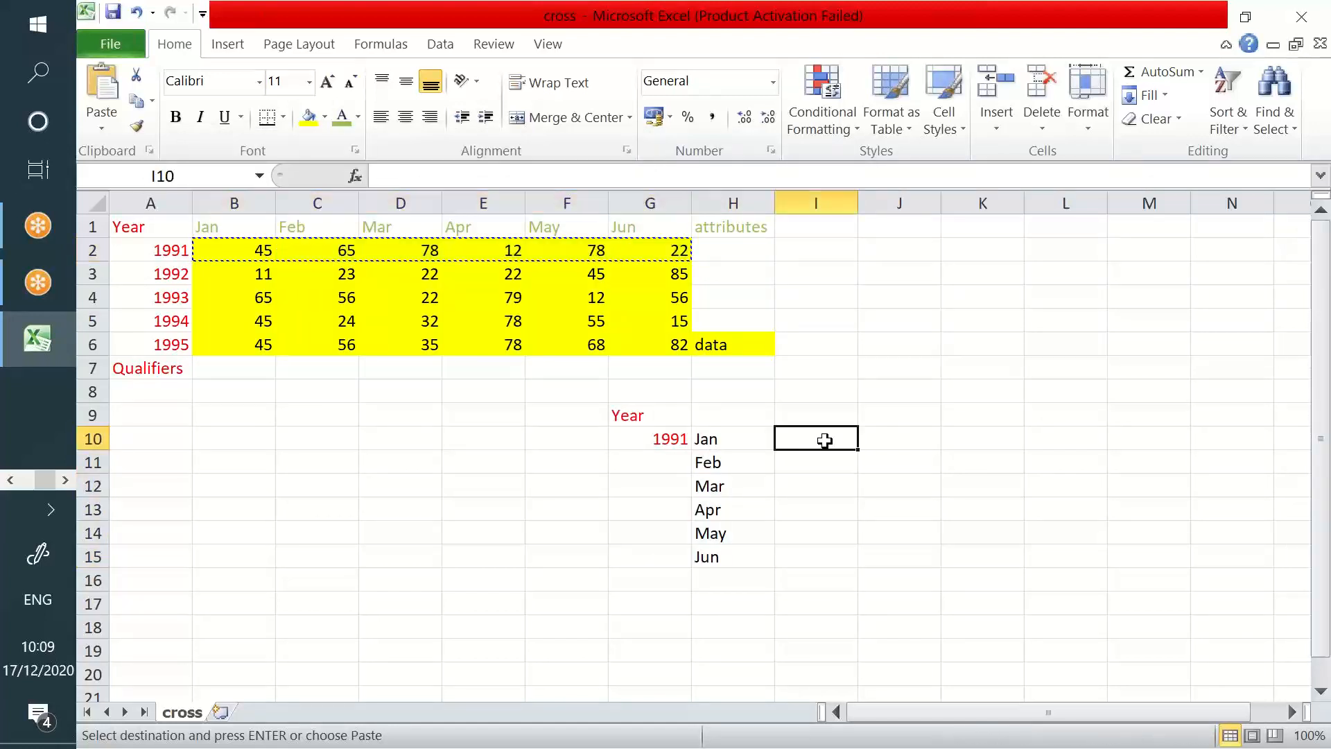
key(ctrl+alt+v)
key(v)
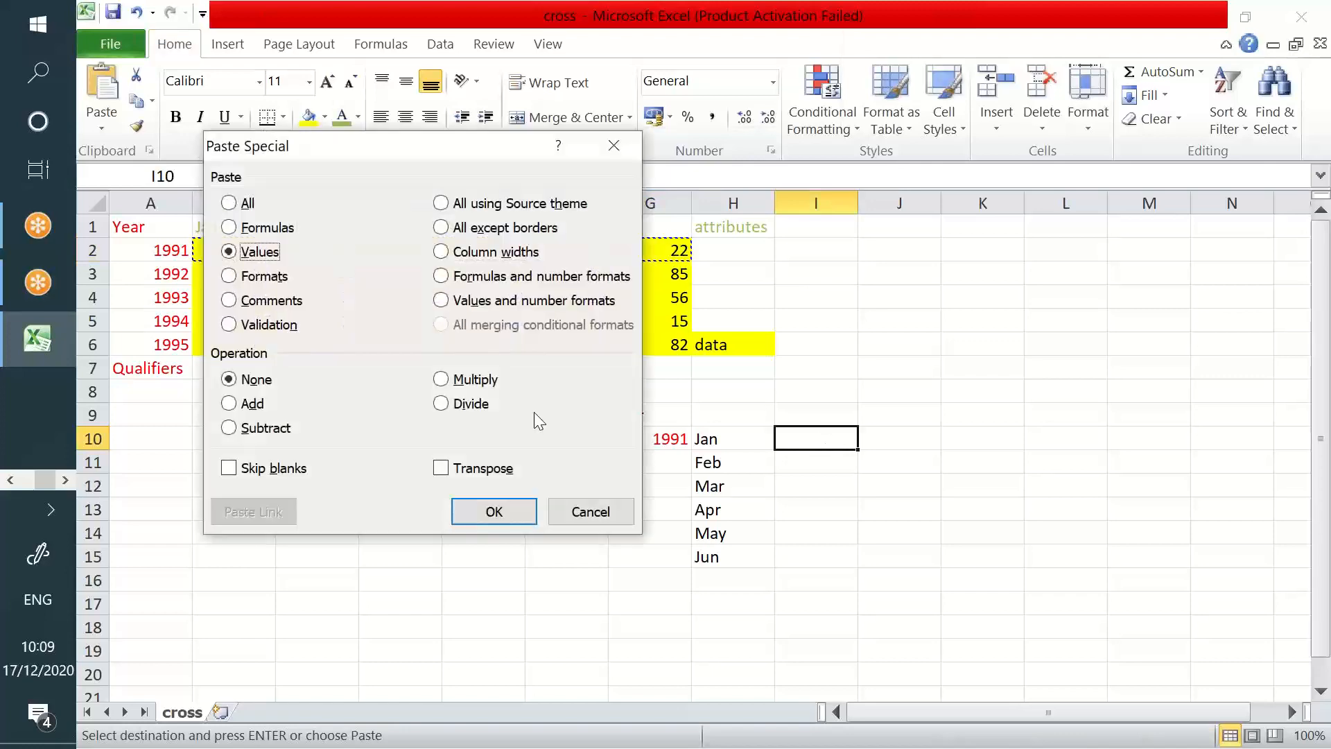
click(474, 470)
click(493, 511)
Enter the headings "Month" in H9 and "Data" in I9, and fill the year 1991 down through G15.
click(697, 414)
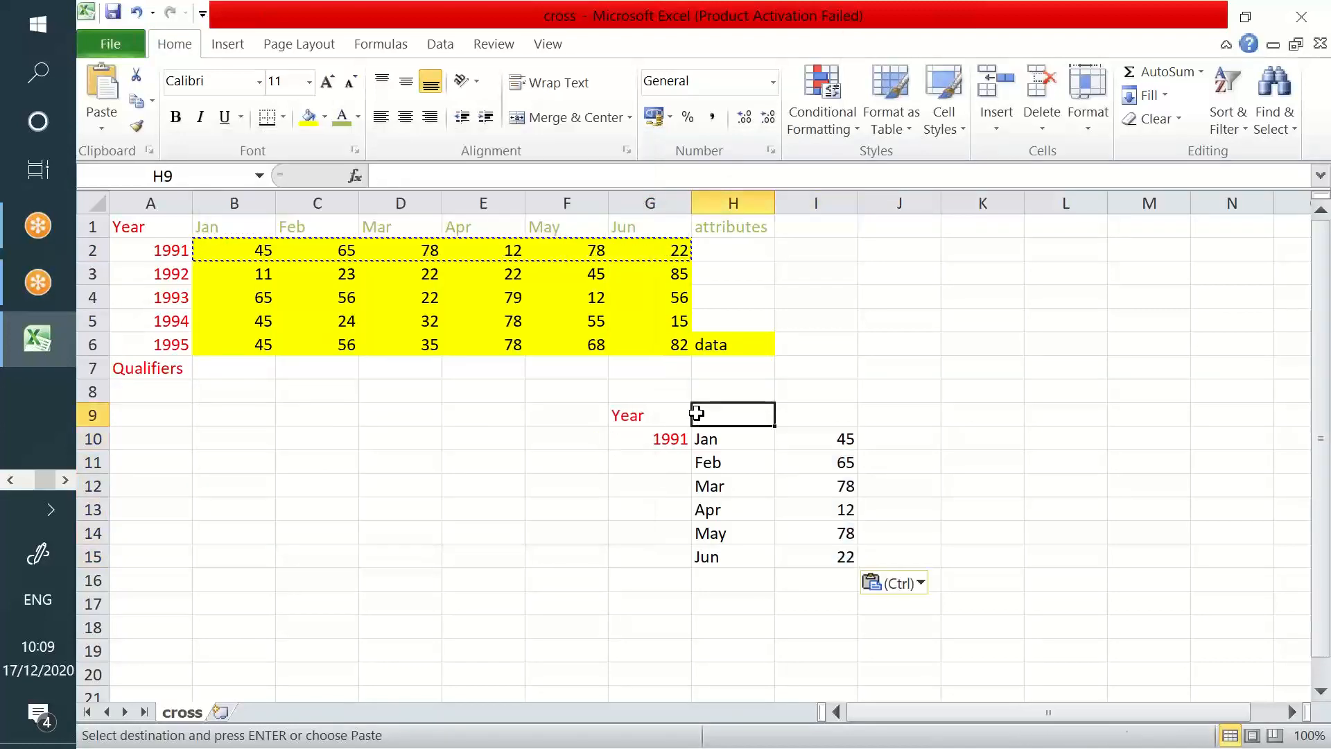
text(Month)
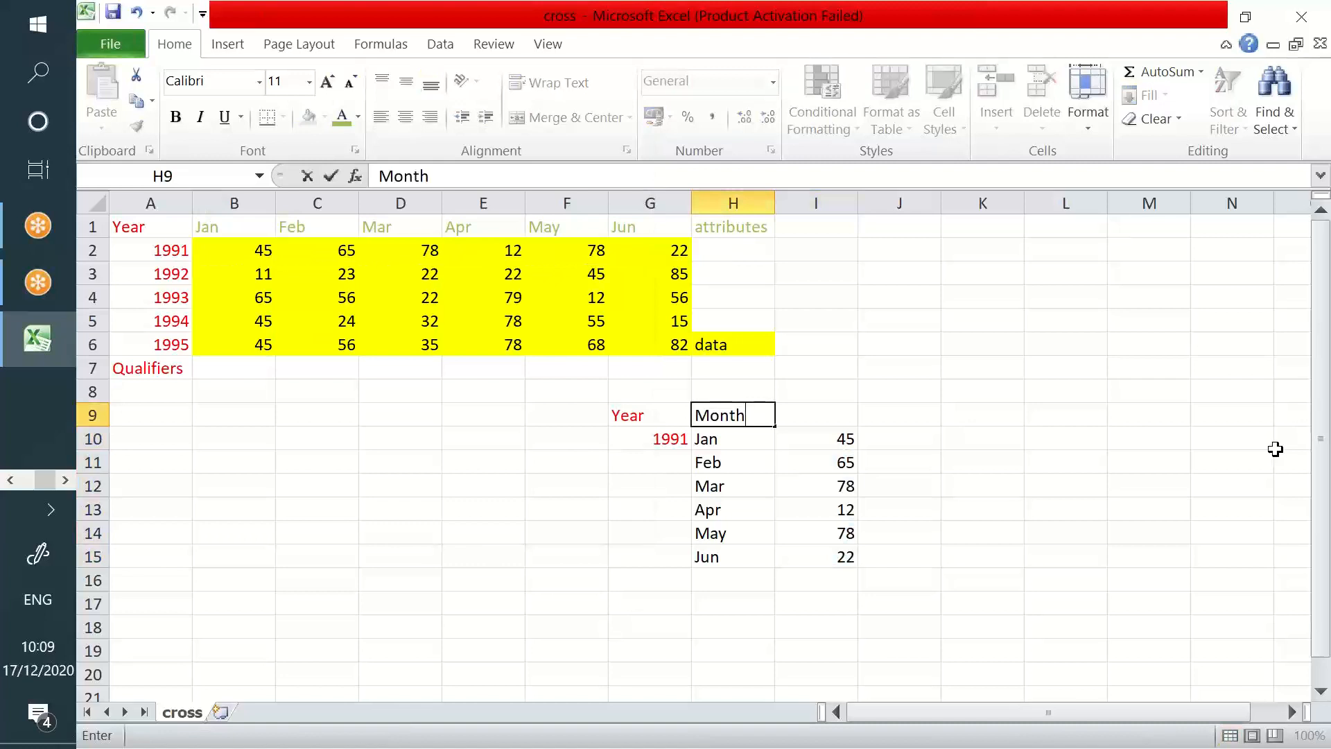
key(Tab)
text(Da)
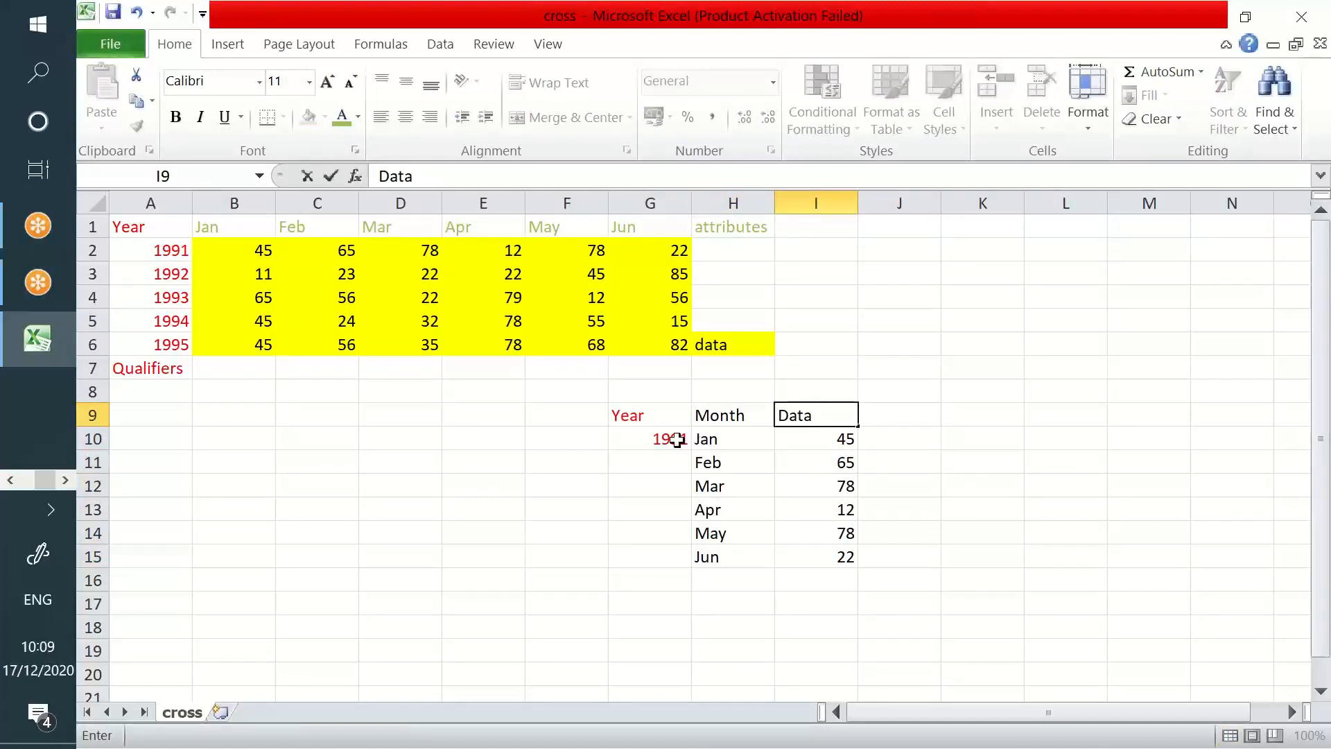
drag(678, 440, 680, 554)
key(ctrl+d)
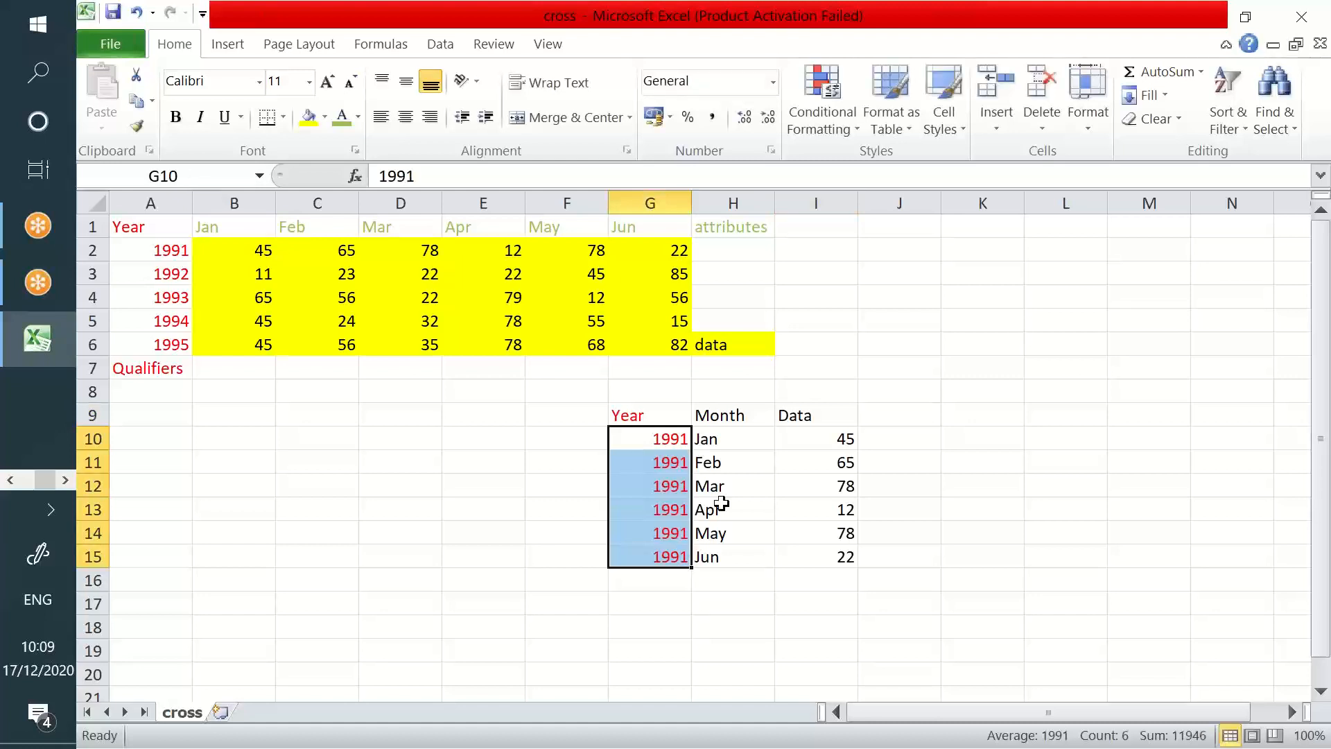
drag(721, 439, 738, 561)
drag(832, 444, 832, 510)
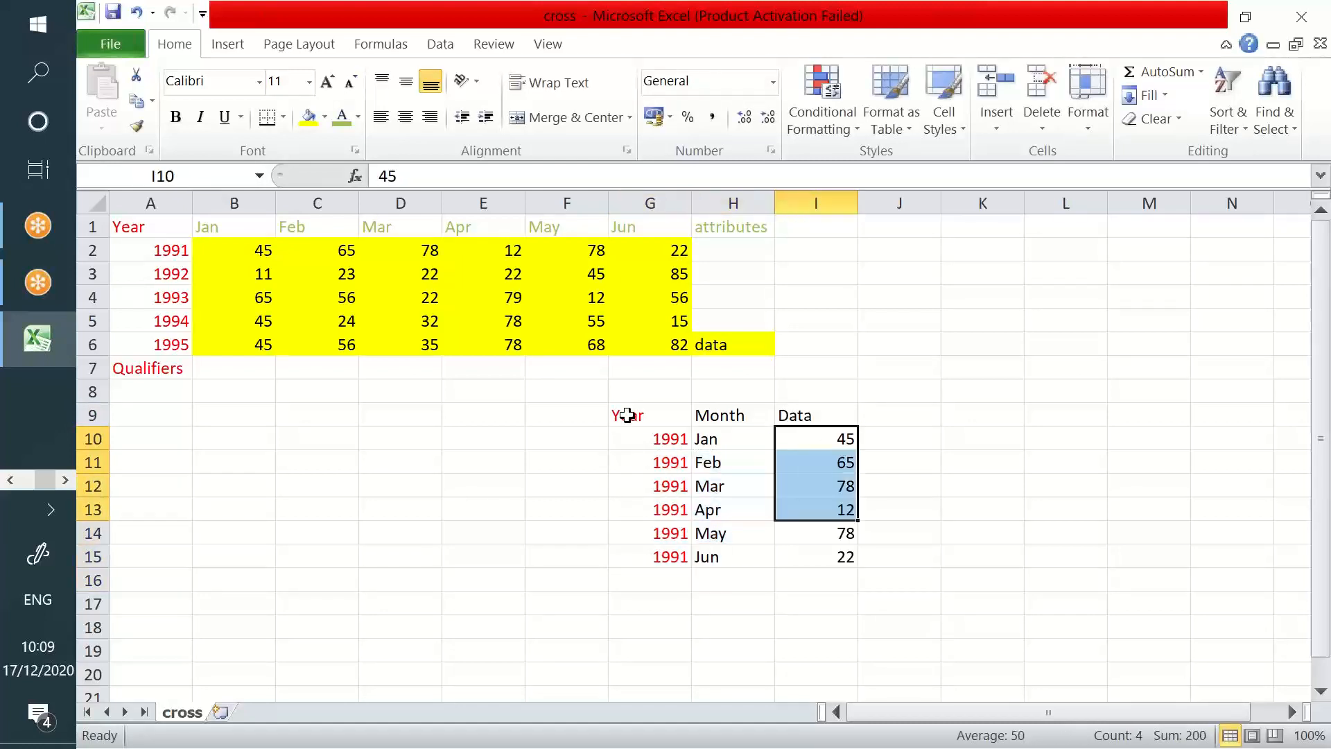
drag(627, 416, 794, 661)
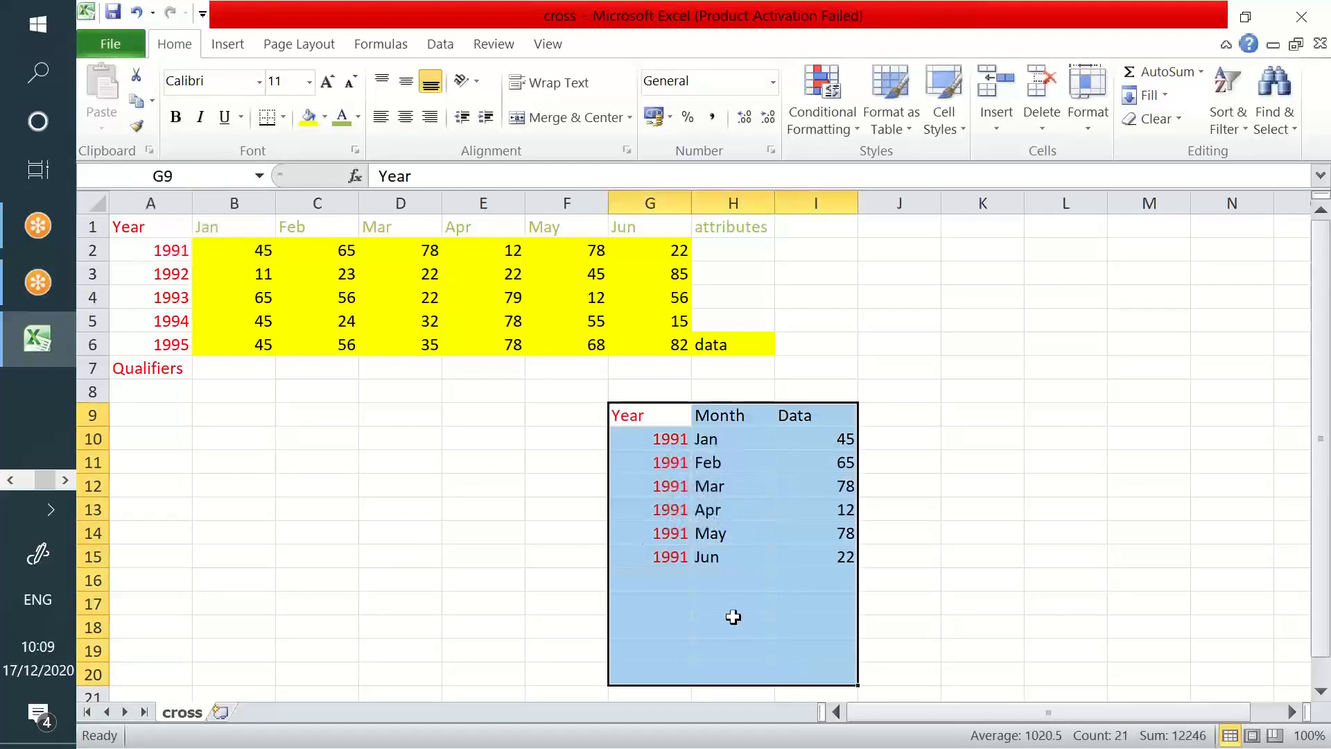
Copy the year 1992 from A3 to G16, directly below the 1991 rows.
click(184, 272)
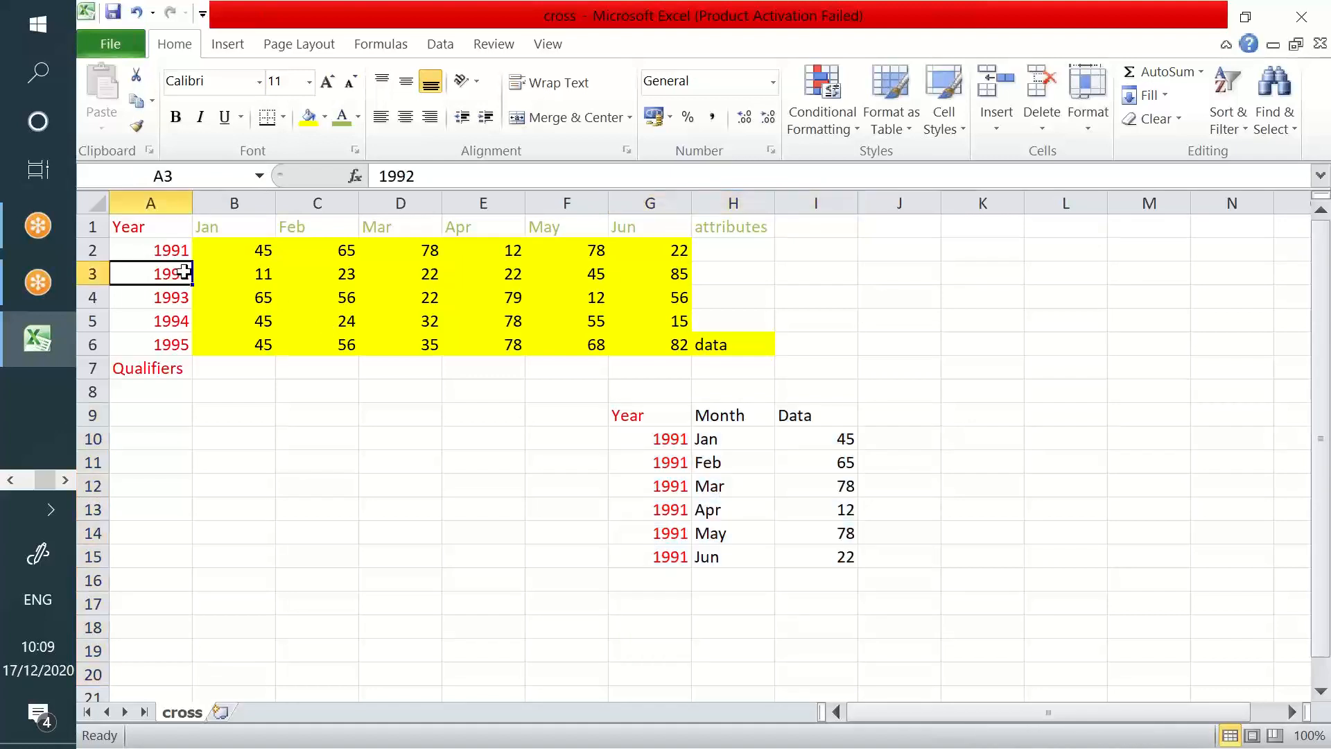
key(ctrl+c)
click(674, 577)
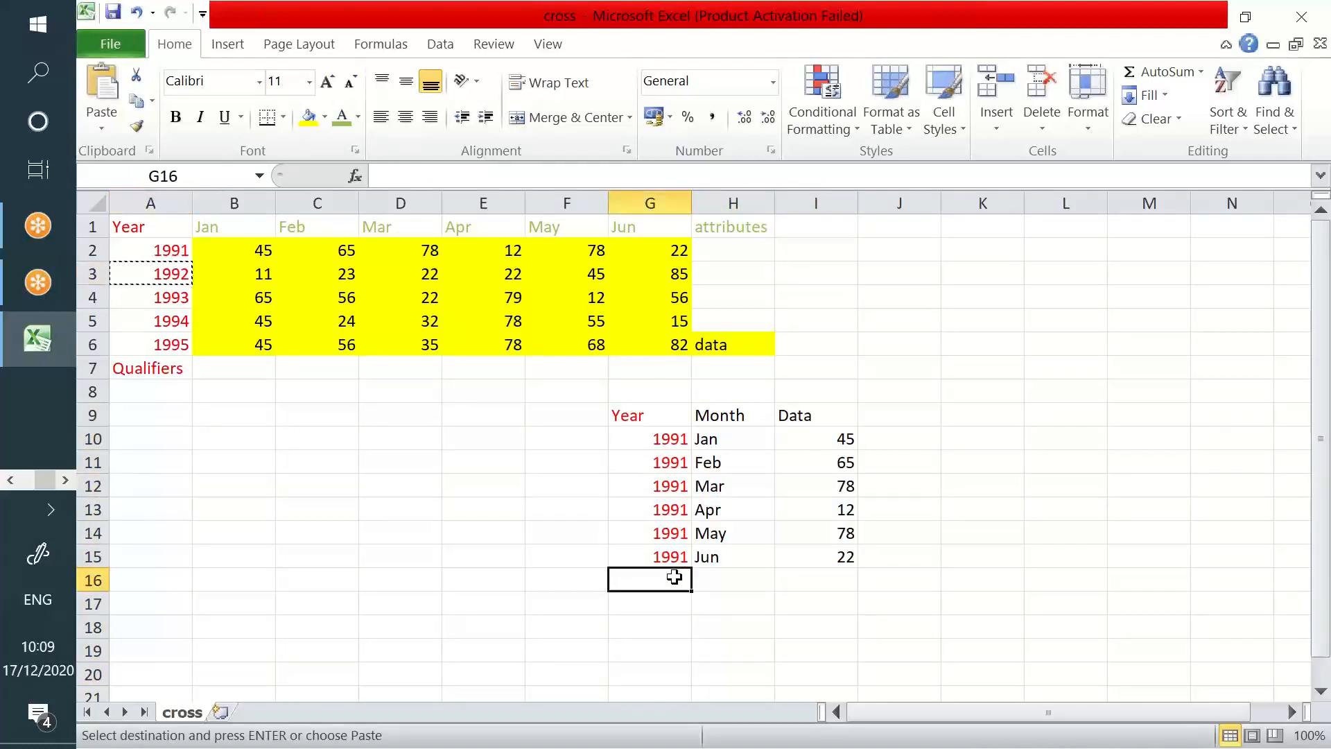
key(ctrl+c)
click(170, 273)
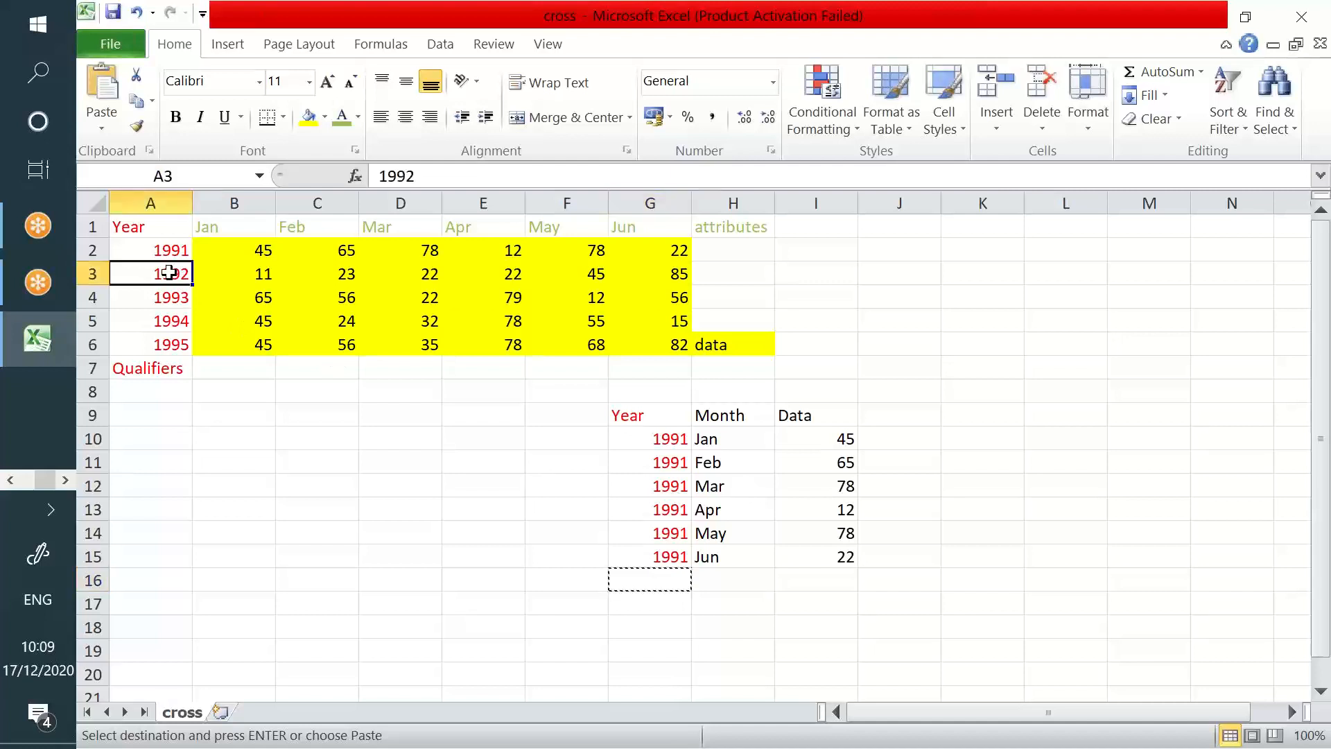
key(ctrl+c)
click(657, 580)
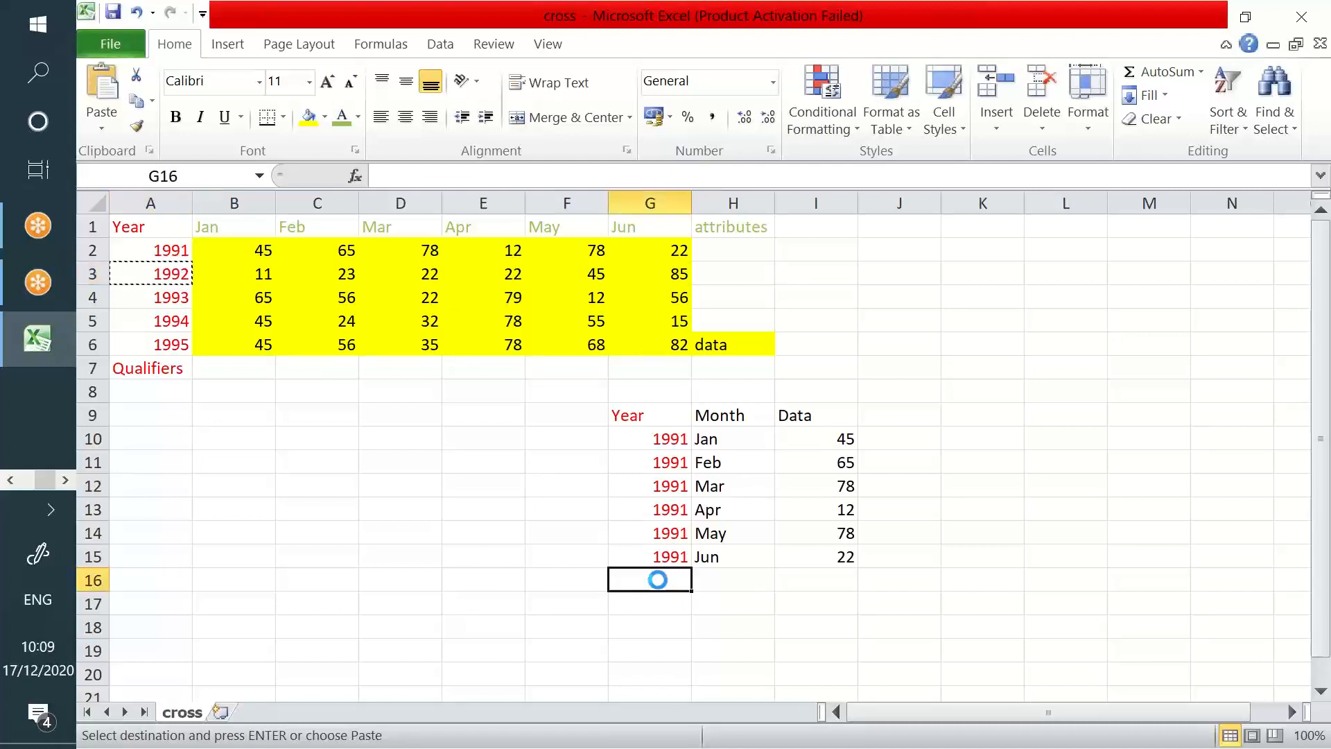
key(ctrl+v)
Copy the month headings B1:G1 and paste them transposed with their formatting, starting at H16.
drag(217, 231, 627, 233)
key(ctrl+c)
click(746, 580)
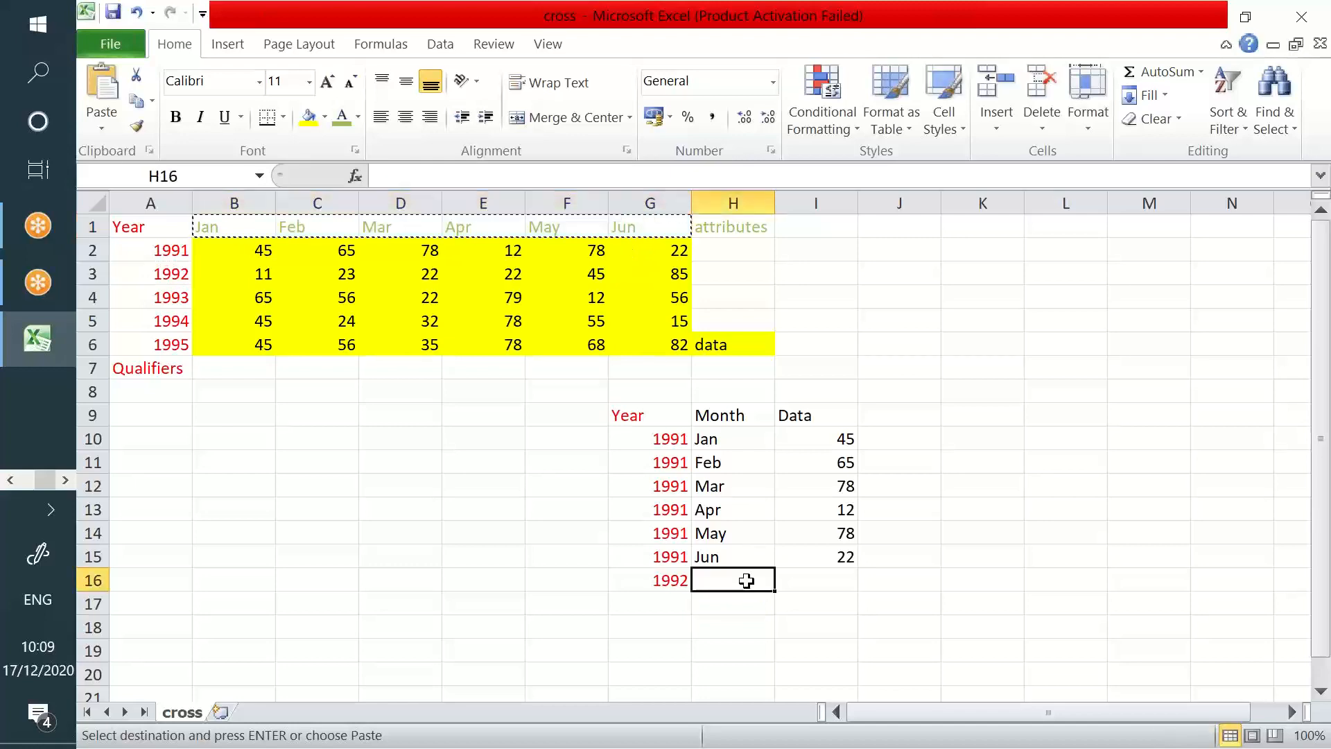
key(alt+e)
key(s)
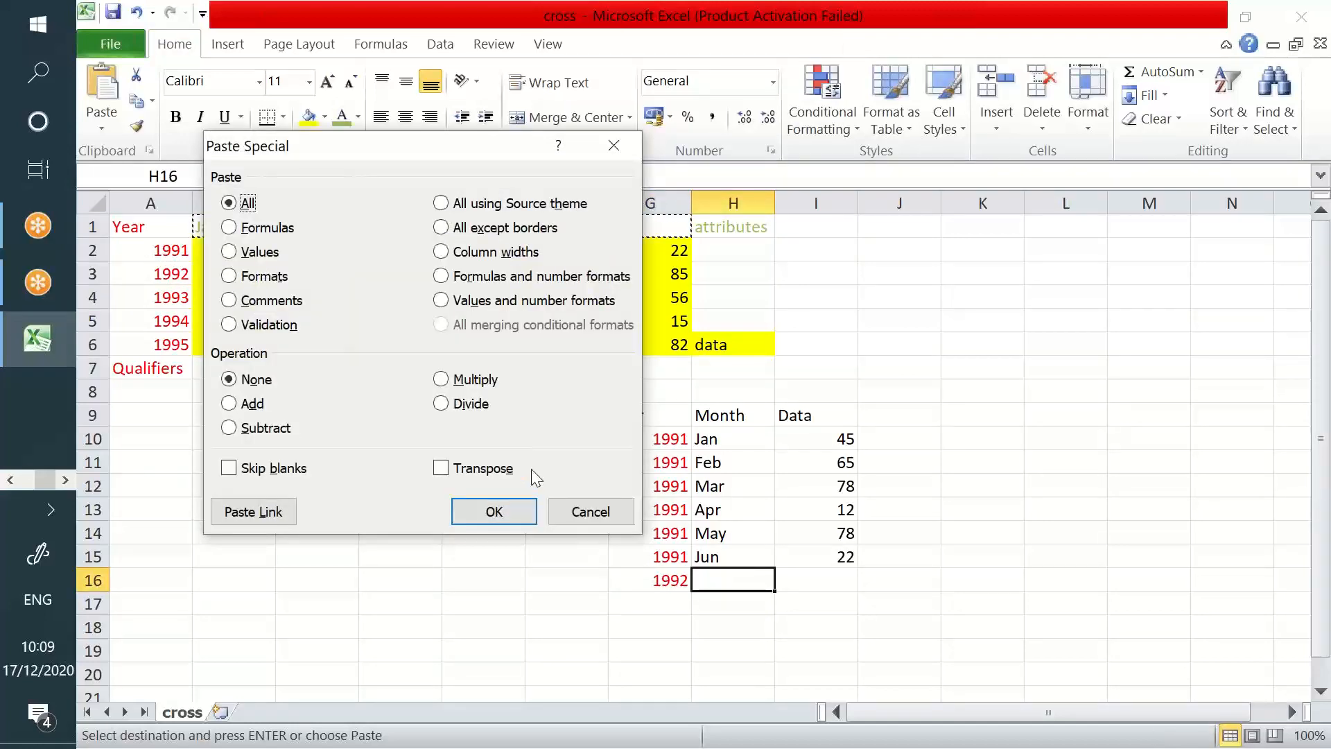
click(511, 471)
click(496, 513)
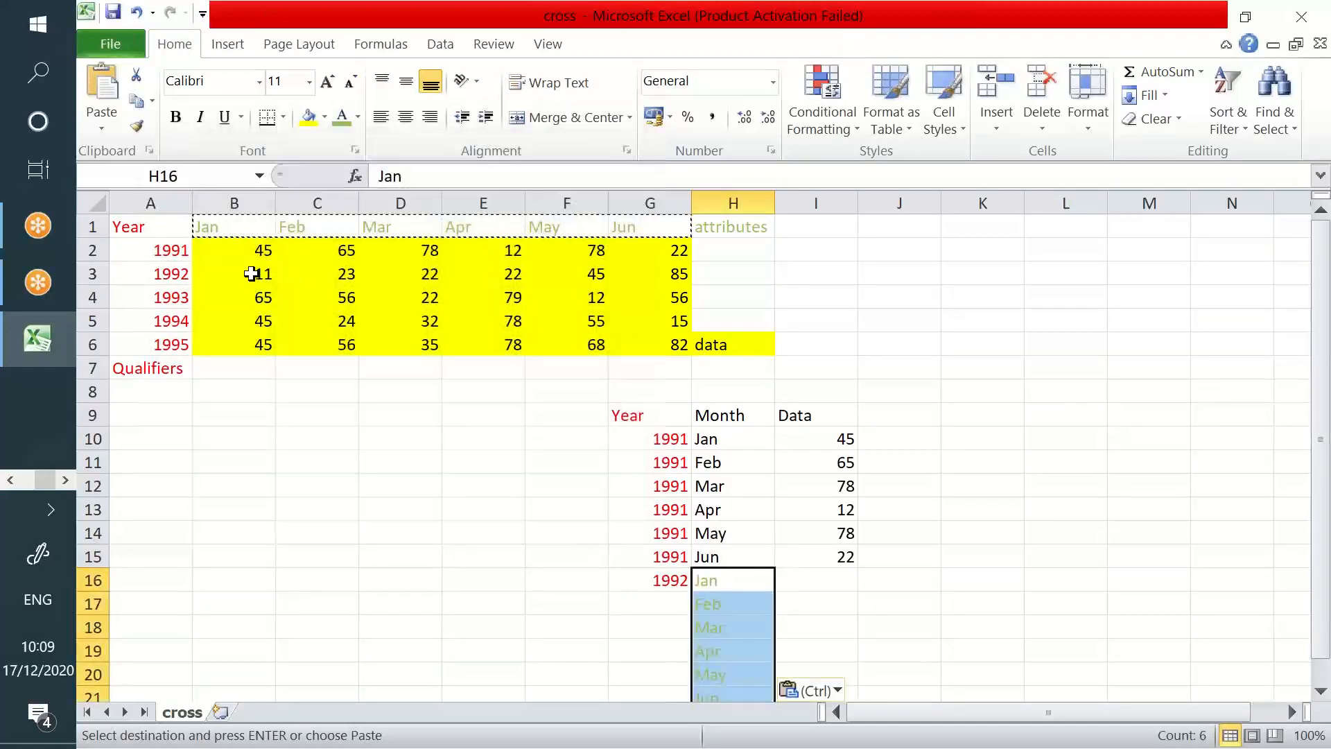
Copy the 1992 monthly values B3:G3 and paste them transposed as values only, starting at I16.
drag(258, 273, 648, 269)
key(ctrl+c)
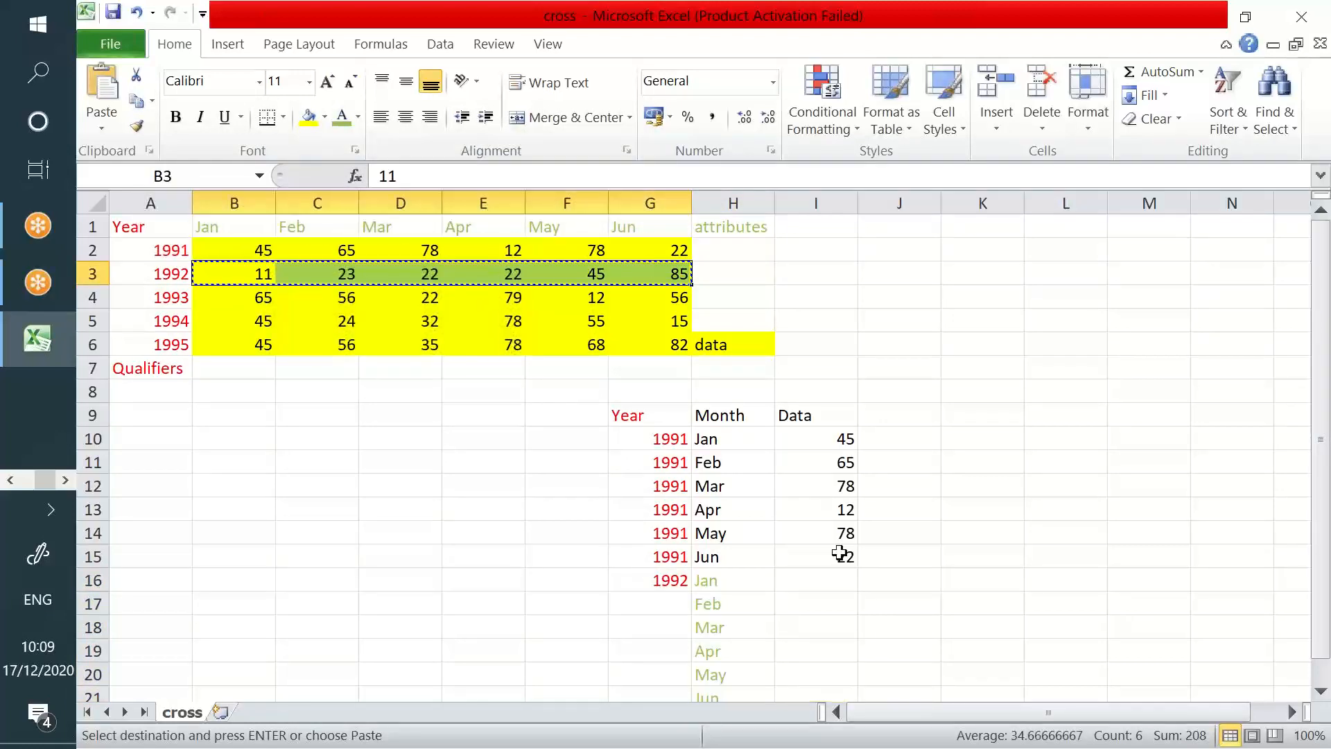
click(828, 577)
key(alt)
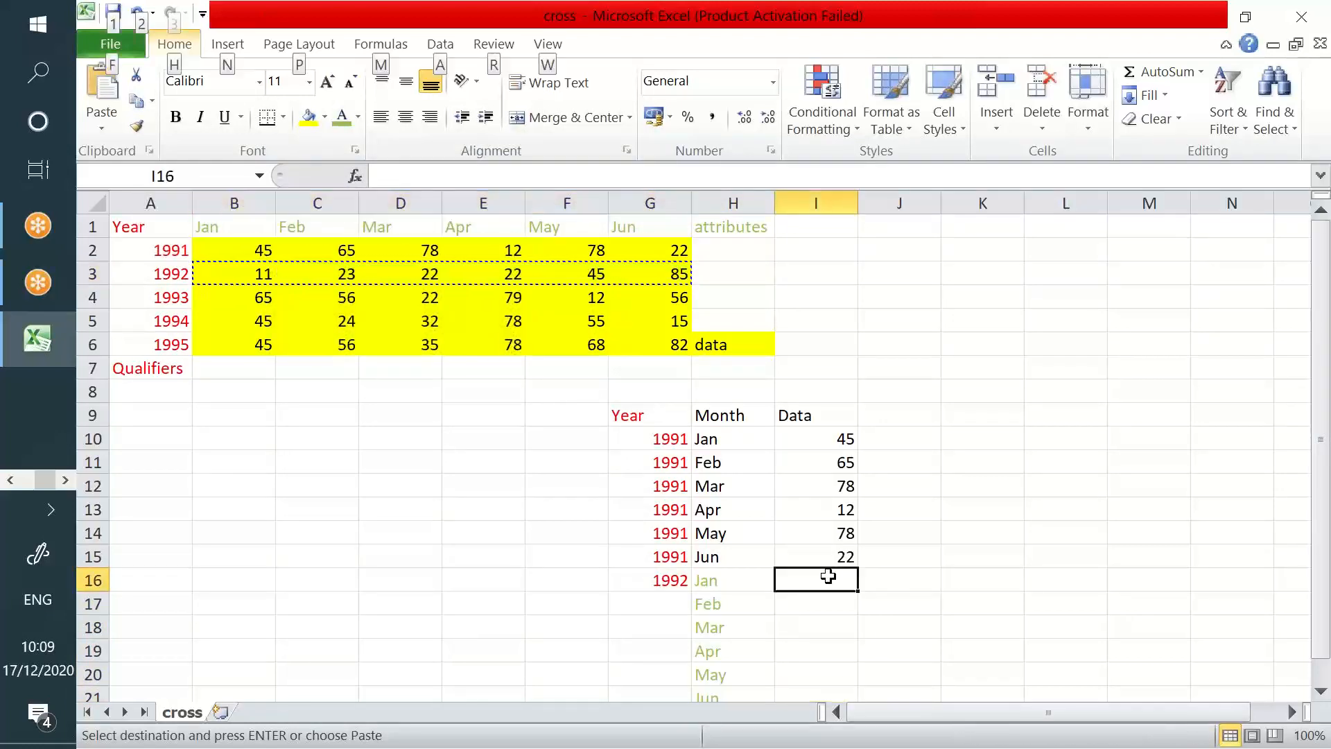
key(e)
key(s)
key(v)
key(e)
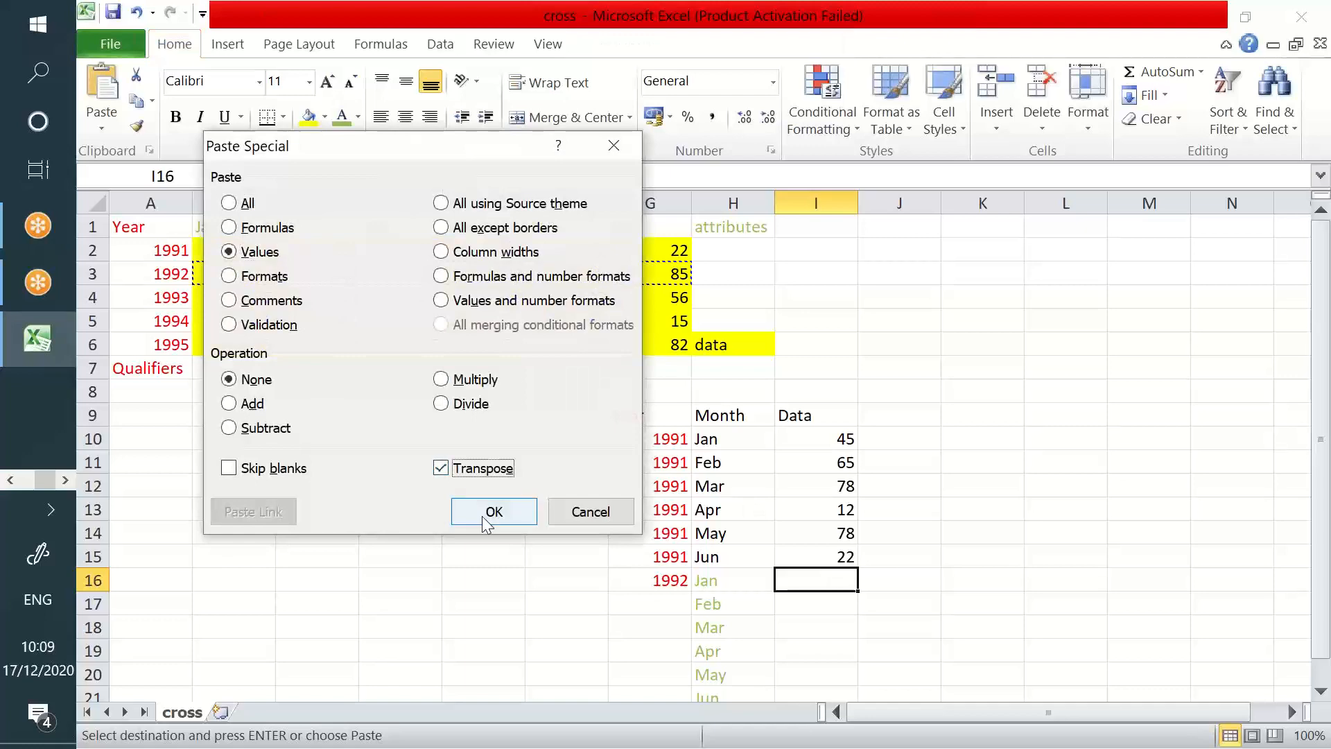
click(481, 516)
Fill the year 1992 from G16 down through G21.
drag(650, 582, 650, 689)
scroll(648, 665, down, 2)
key(Return)
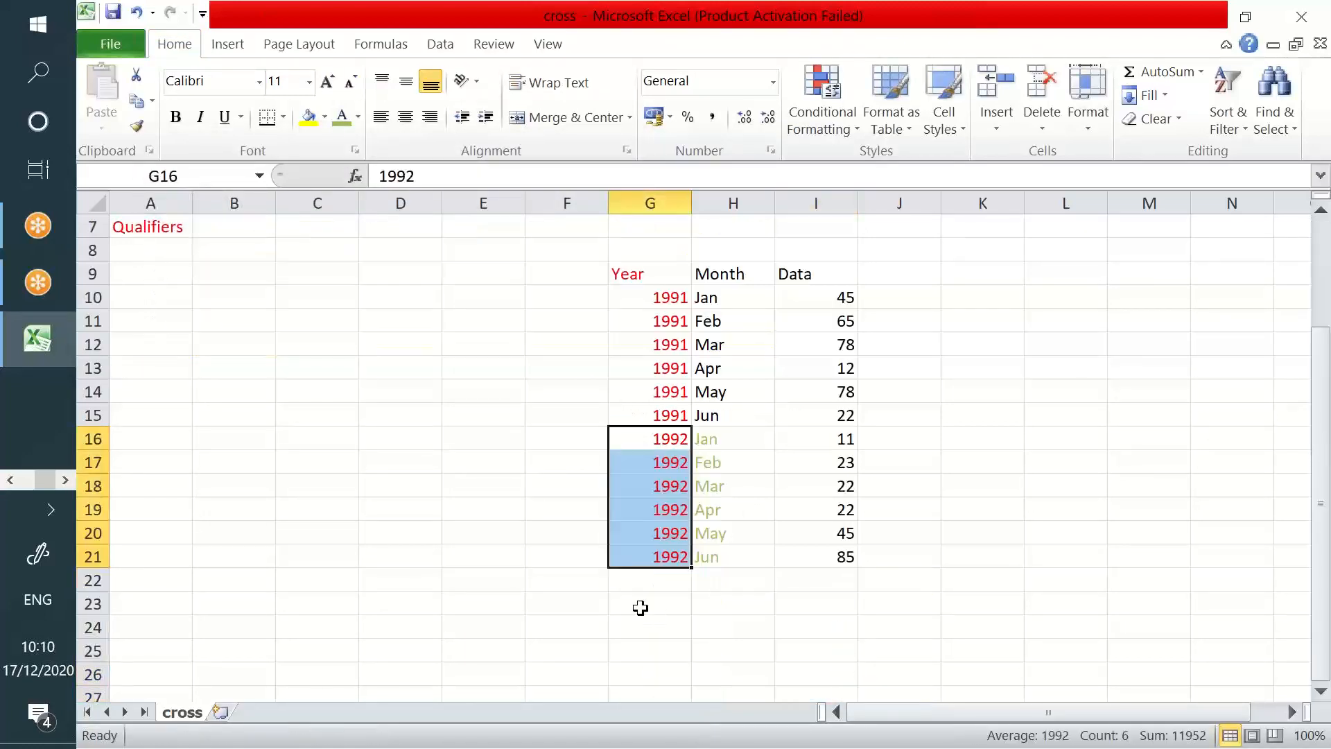
Compare the month headings labelled as attributes with the Month and Data columns of the converted layout.
scroll(555, 540, up, 2)
drag(242, 240, 593, 233)
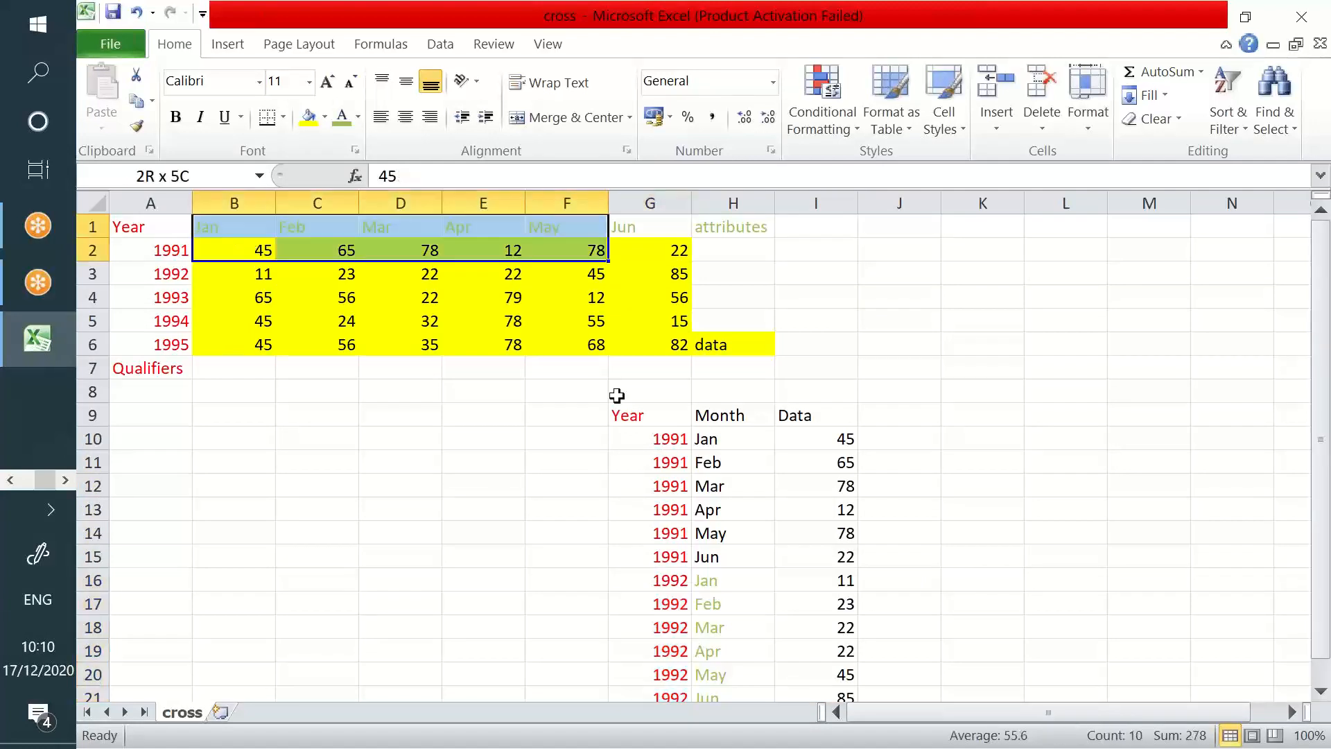
drag(736, 439, 759, 554)
drag(821, 440, 832, 556)
click(228, 232)
drag(372, 236, 600, 243)
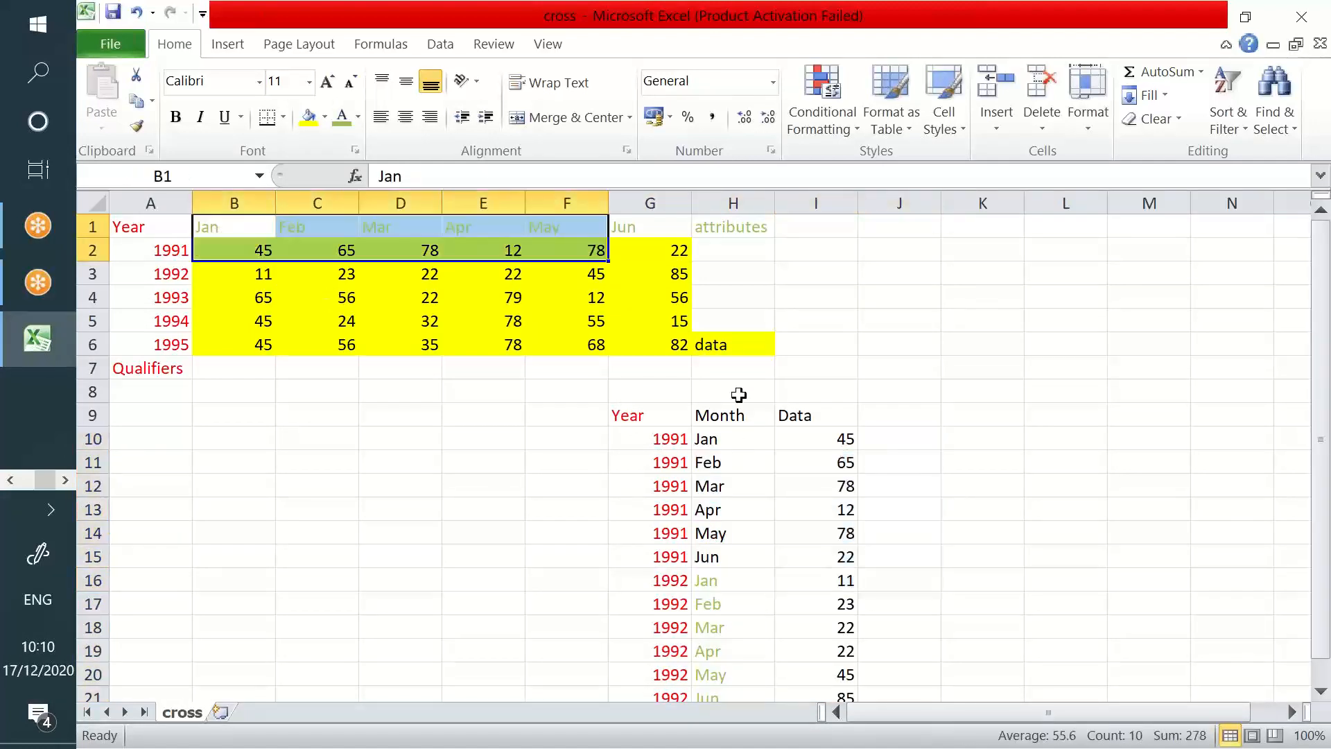
drag(728, 439, 733, 555)
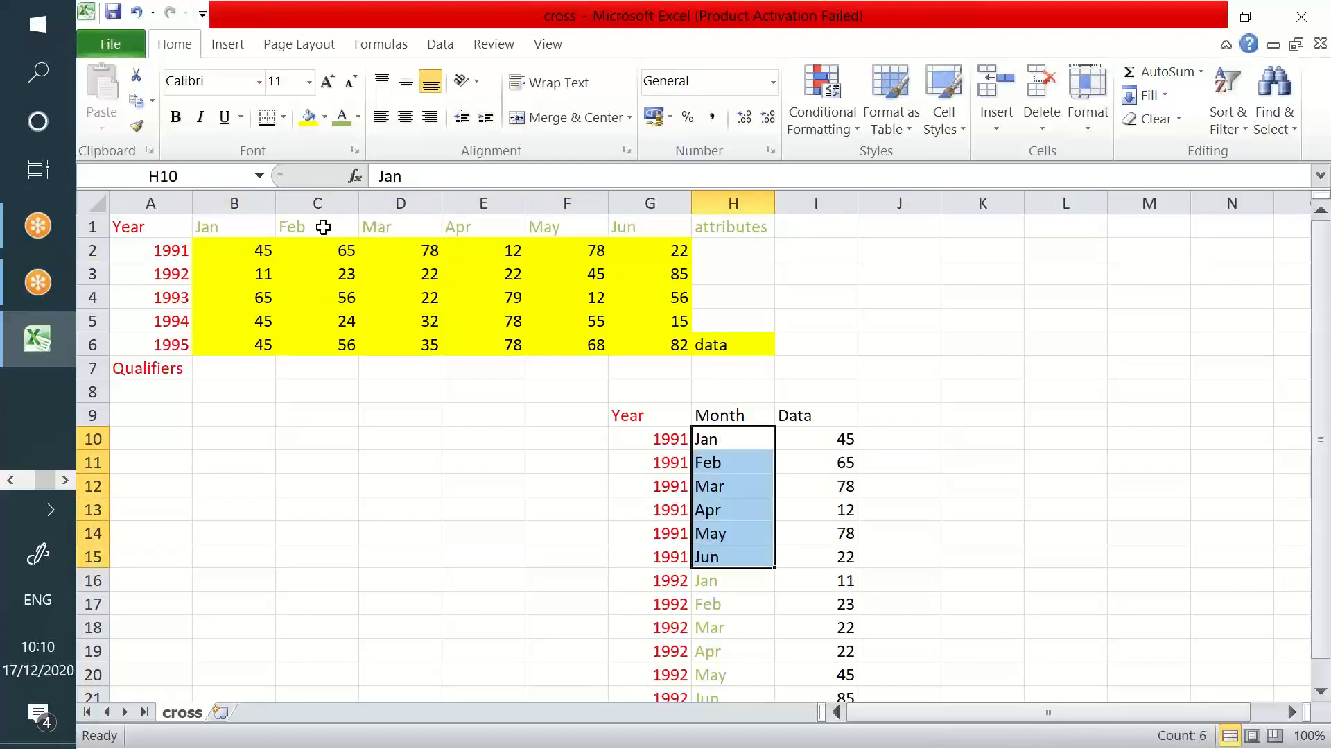
drag(259, 227, 645, 228)
click(721, 224)
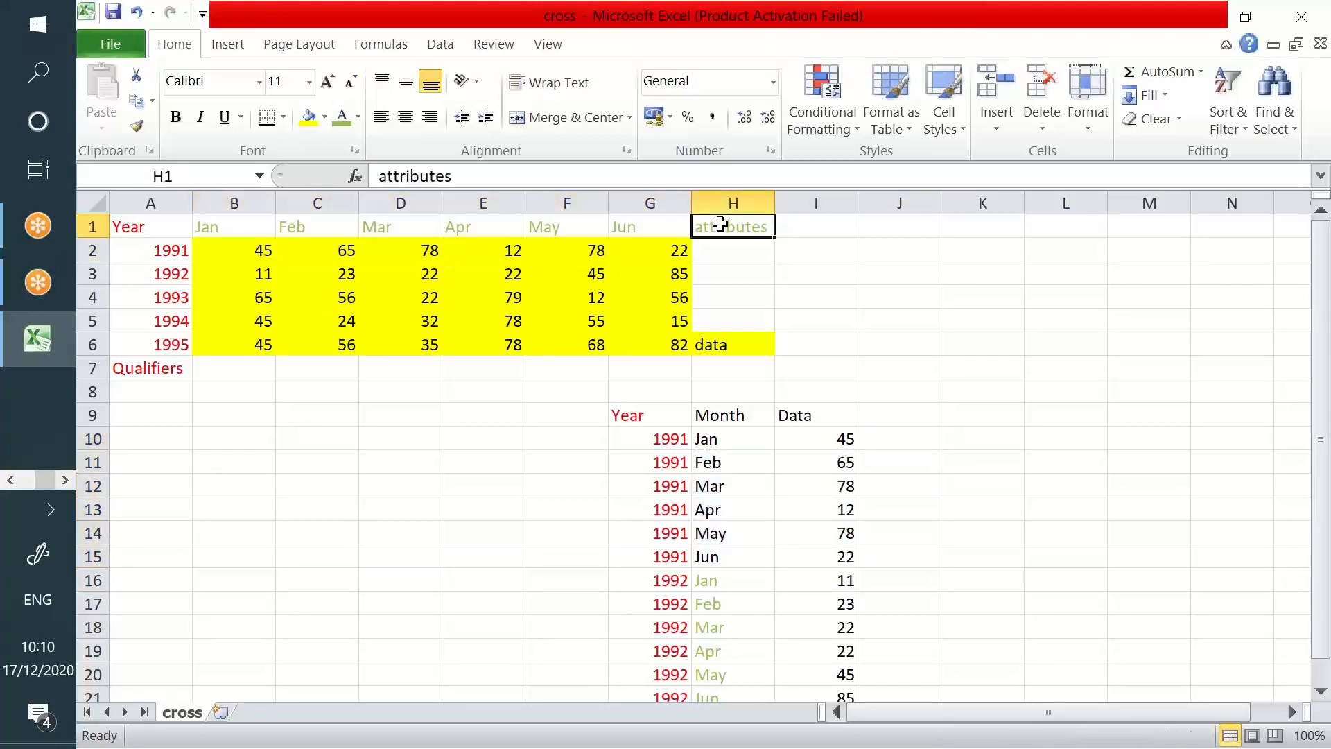
Compare the source Year column and the monthly values with the Year and Data columns of the converted layout.
drag(139, 226, 154, 347)
drag(650, 416, 645, 658)
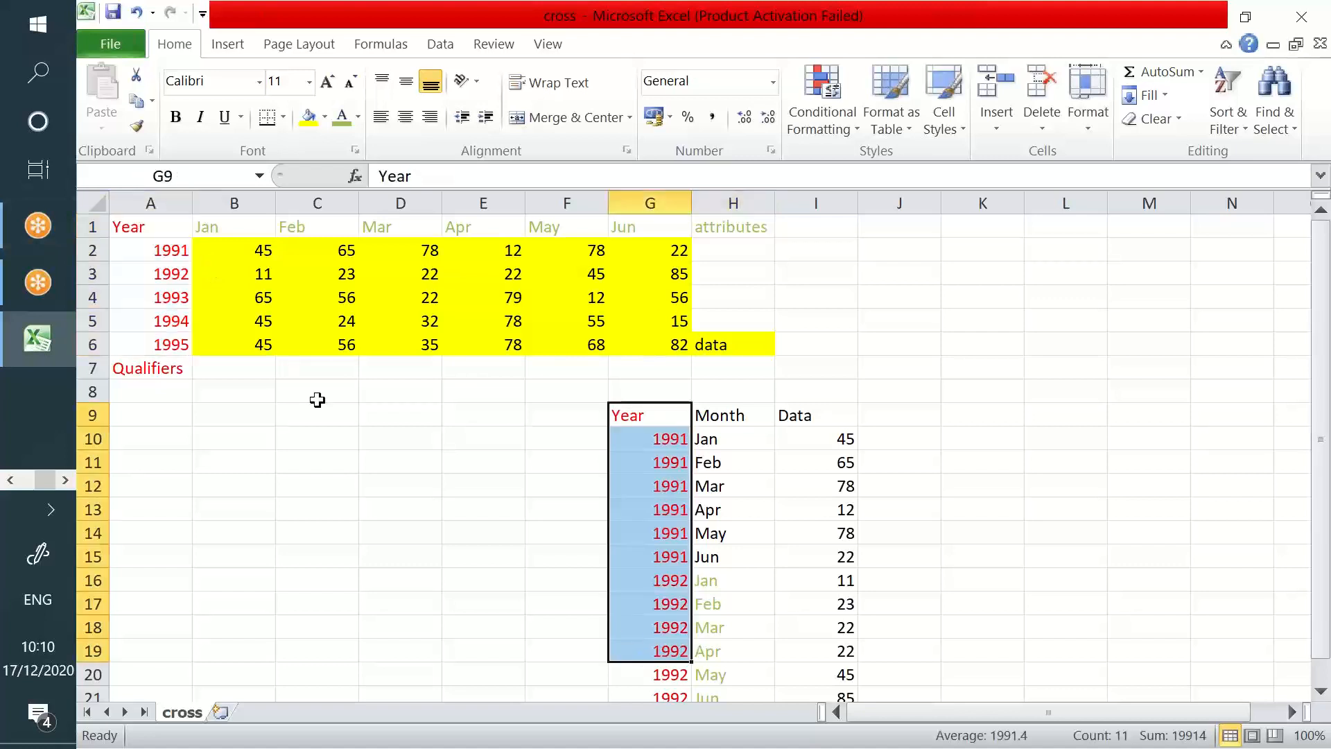
drag(168, 237, 165, 344)
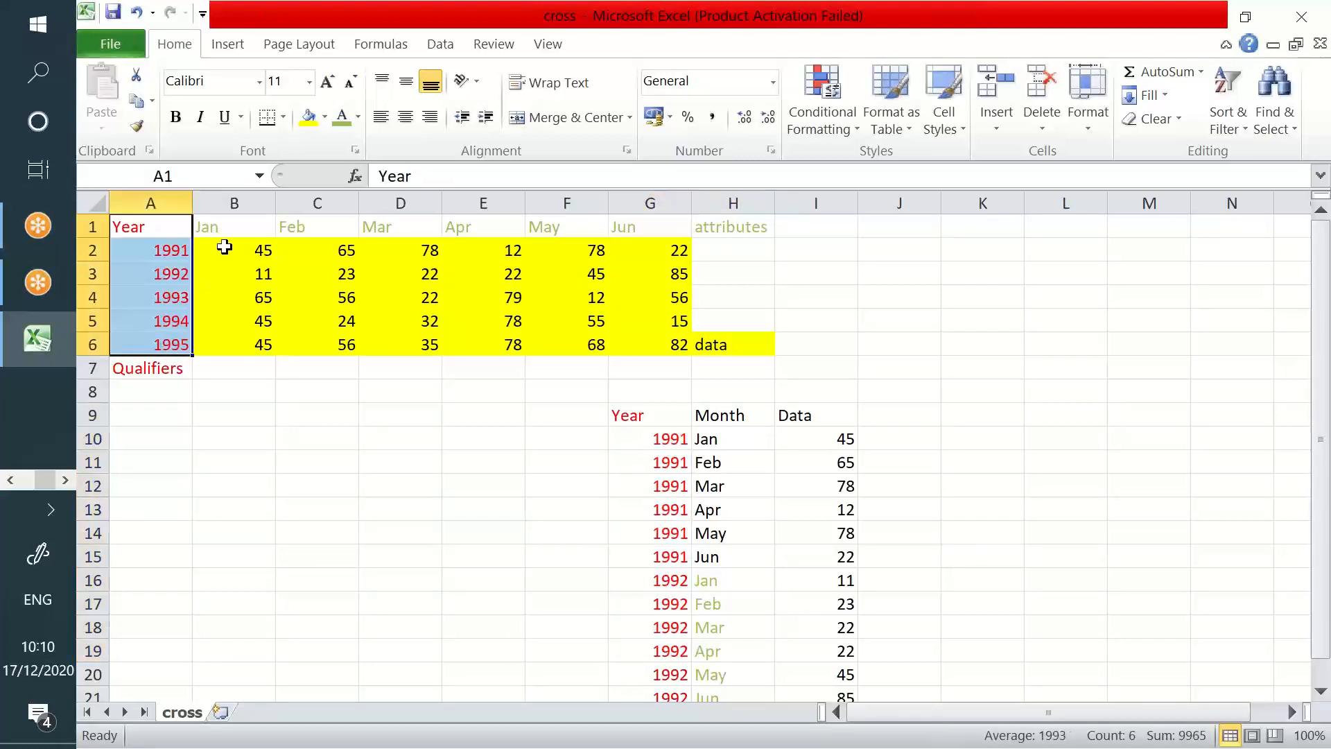
click(226, 250)
drag(372, 299, 633, 341)
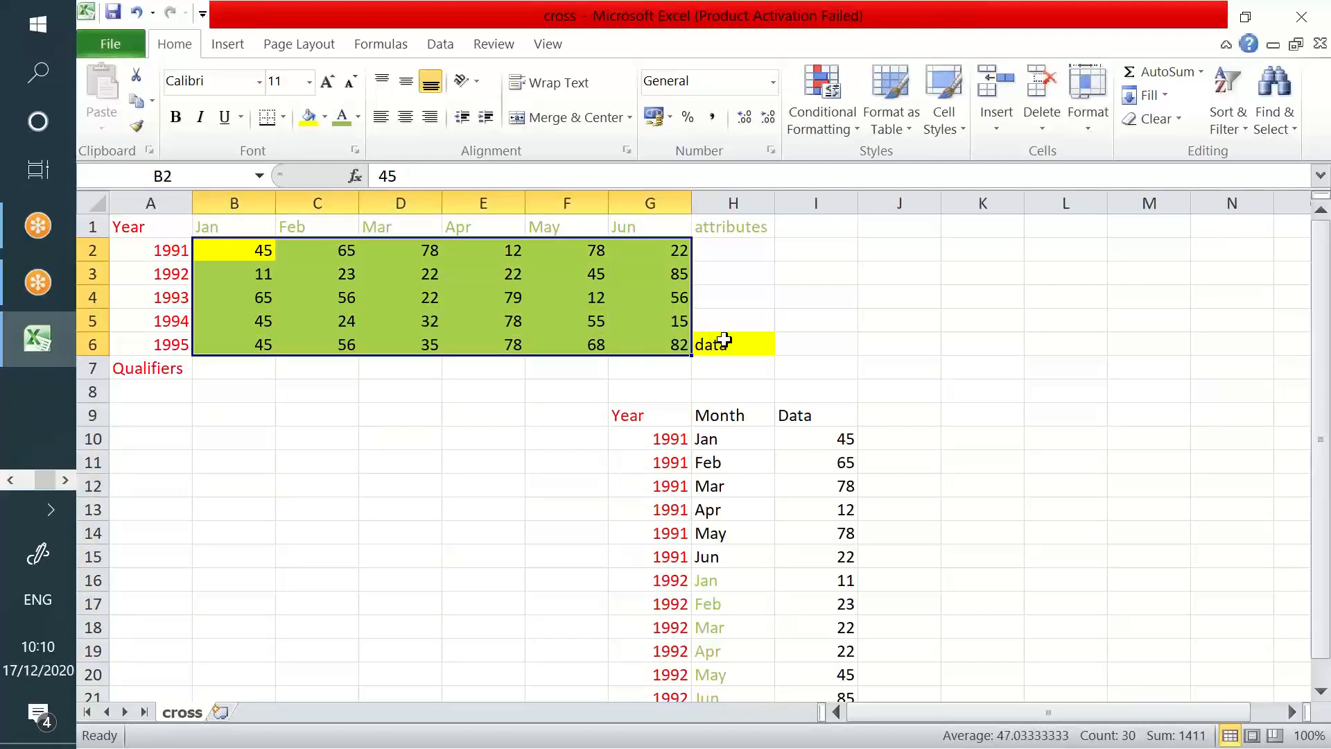
click(723, 340)
drag(815, 439, 839, 548)
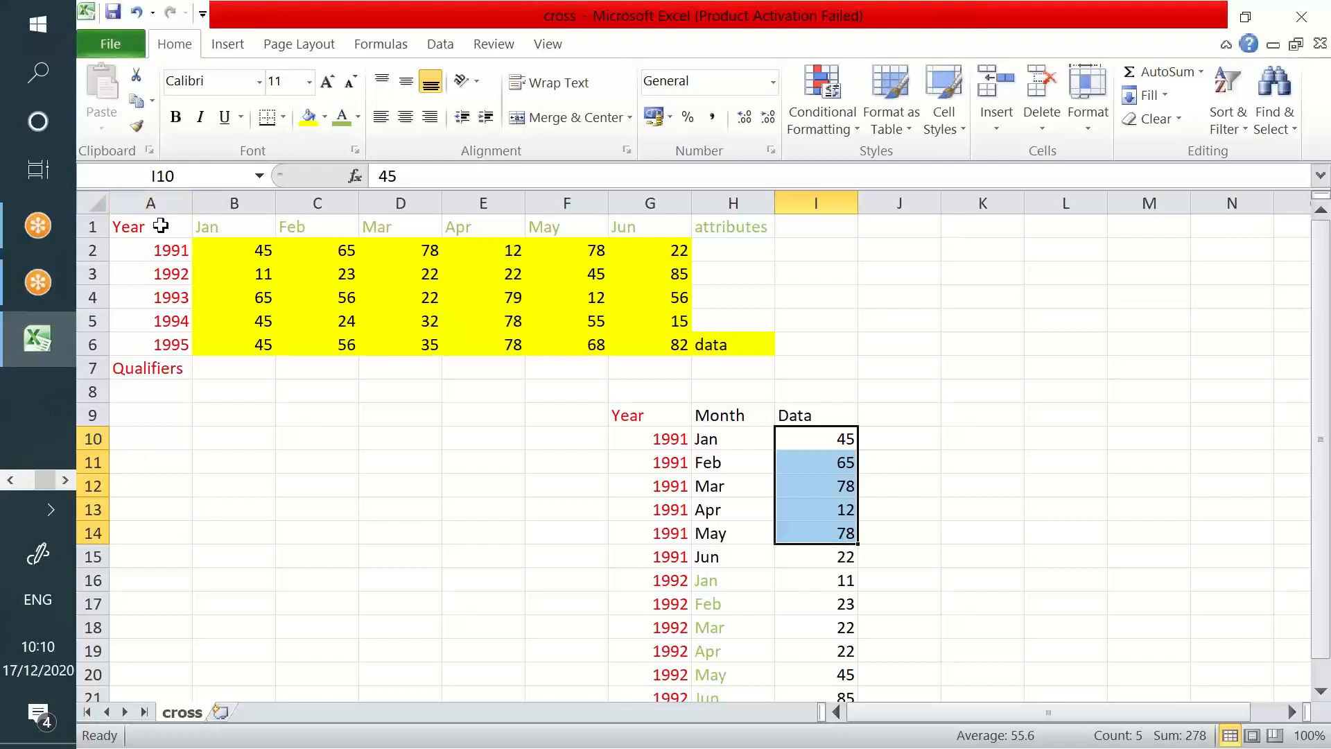
Compare the source Year column, month headings and monthly values with the converted Year, Month and Data columns.
drag(154, 225, 175, 397)
drag(654, 416, 633, 693)
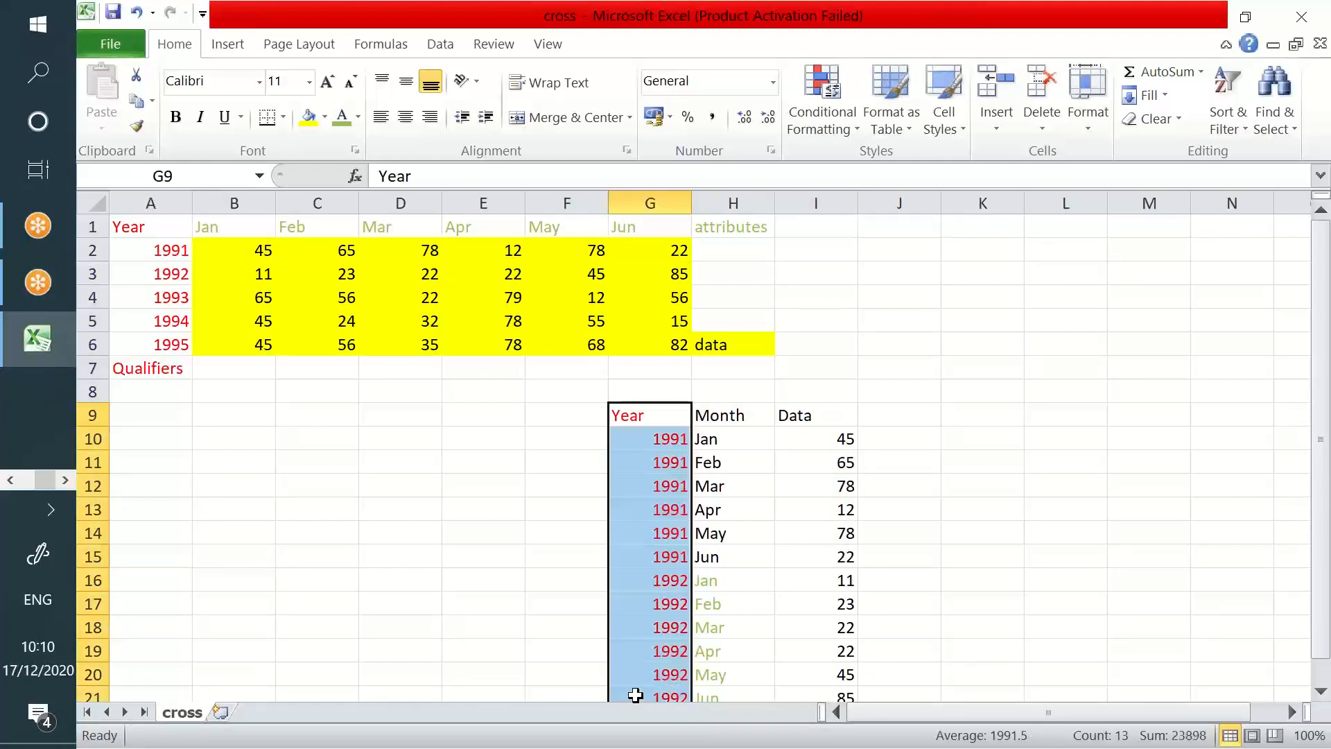
drag(239, 223, 644, 217)
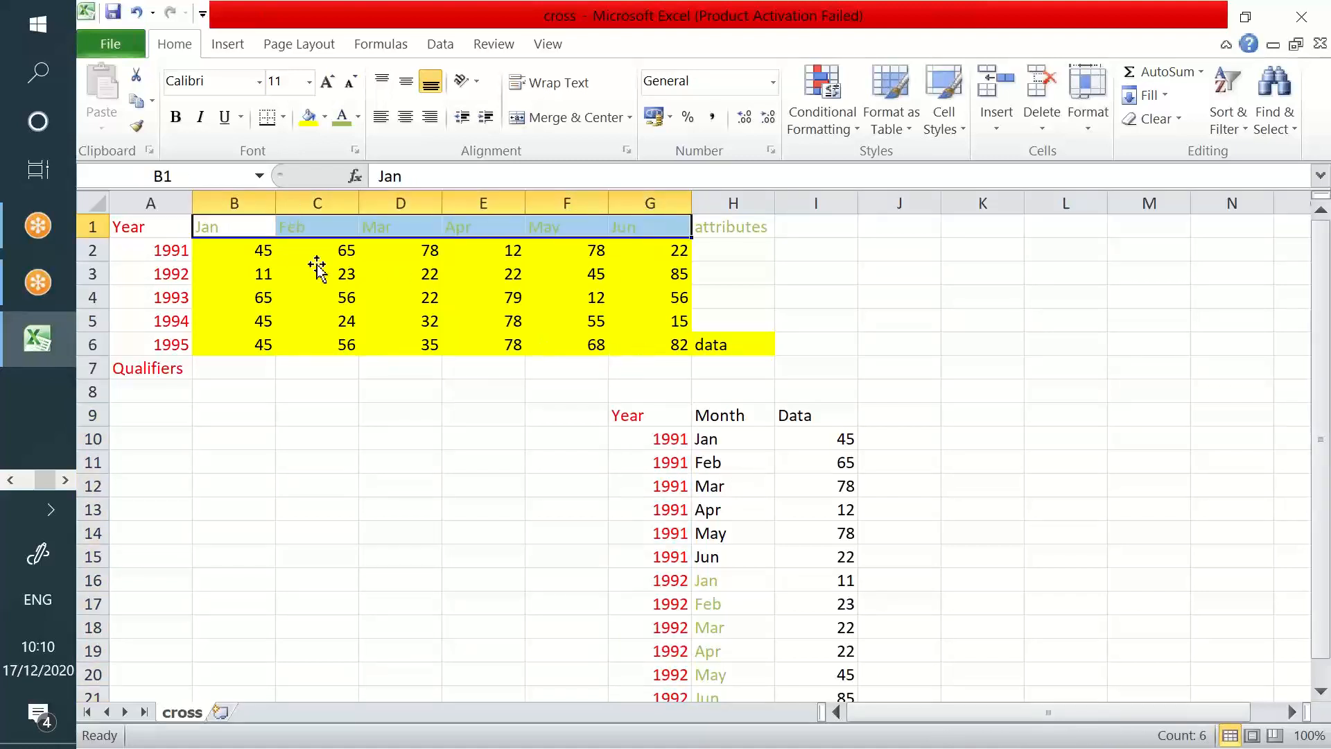
drag(739, 444, 746, 552)
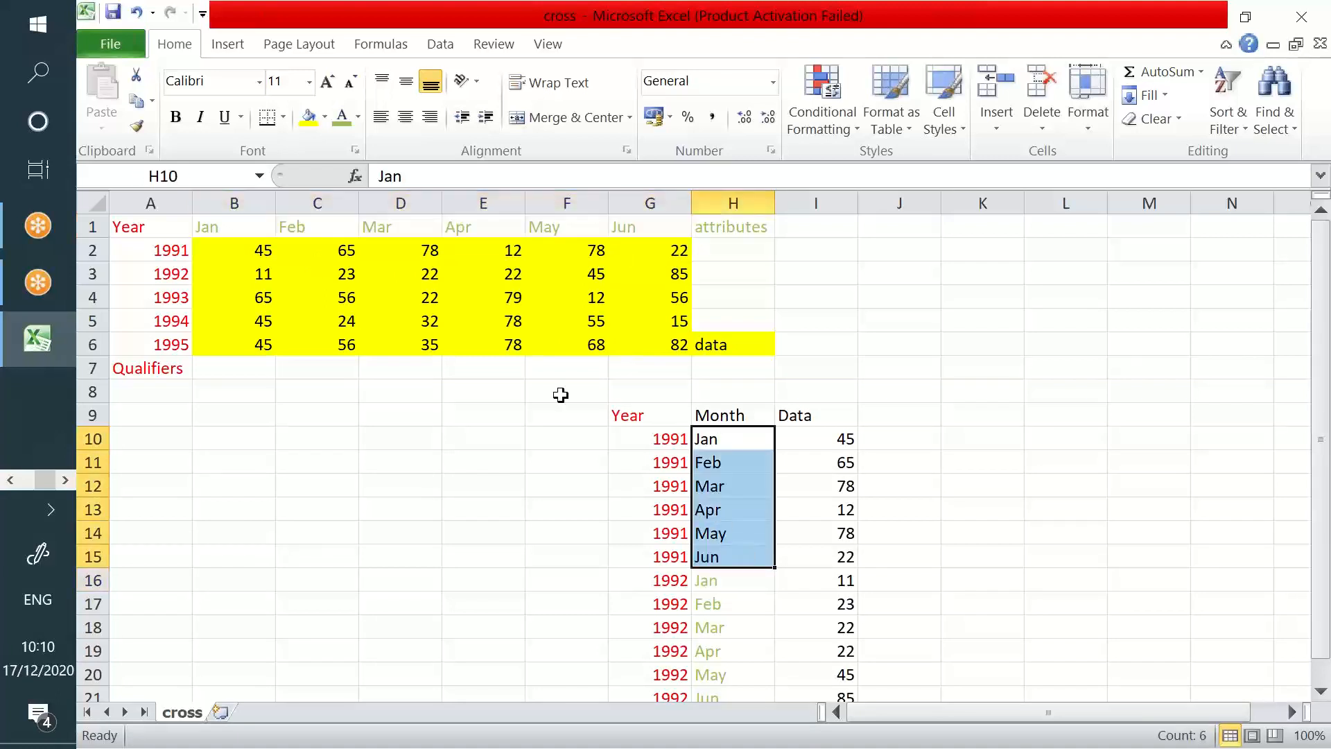
click(262, 250)
drag(432, 302, 647, 347)
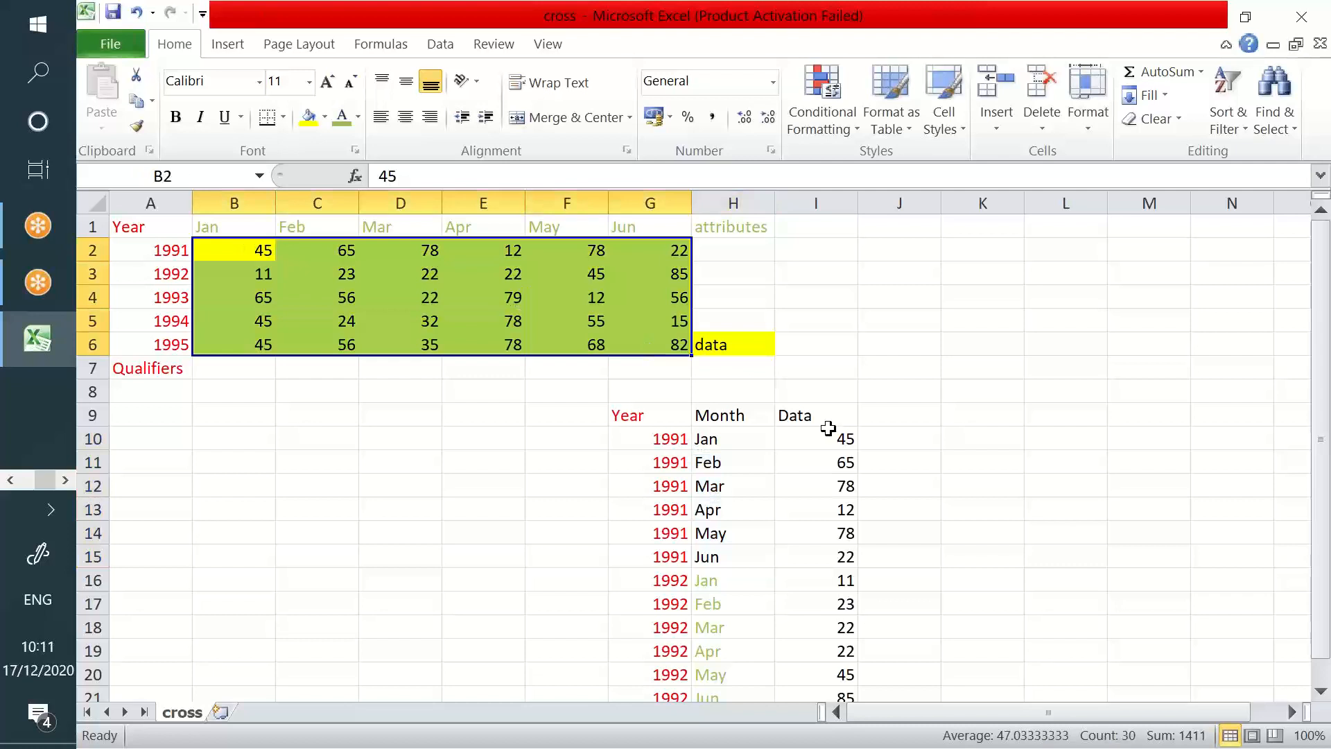
drag(824, 431, 841, 555)
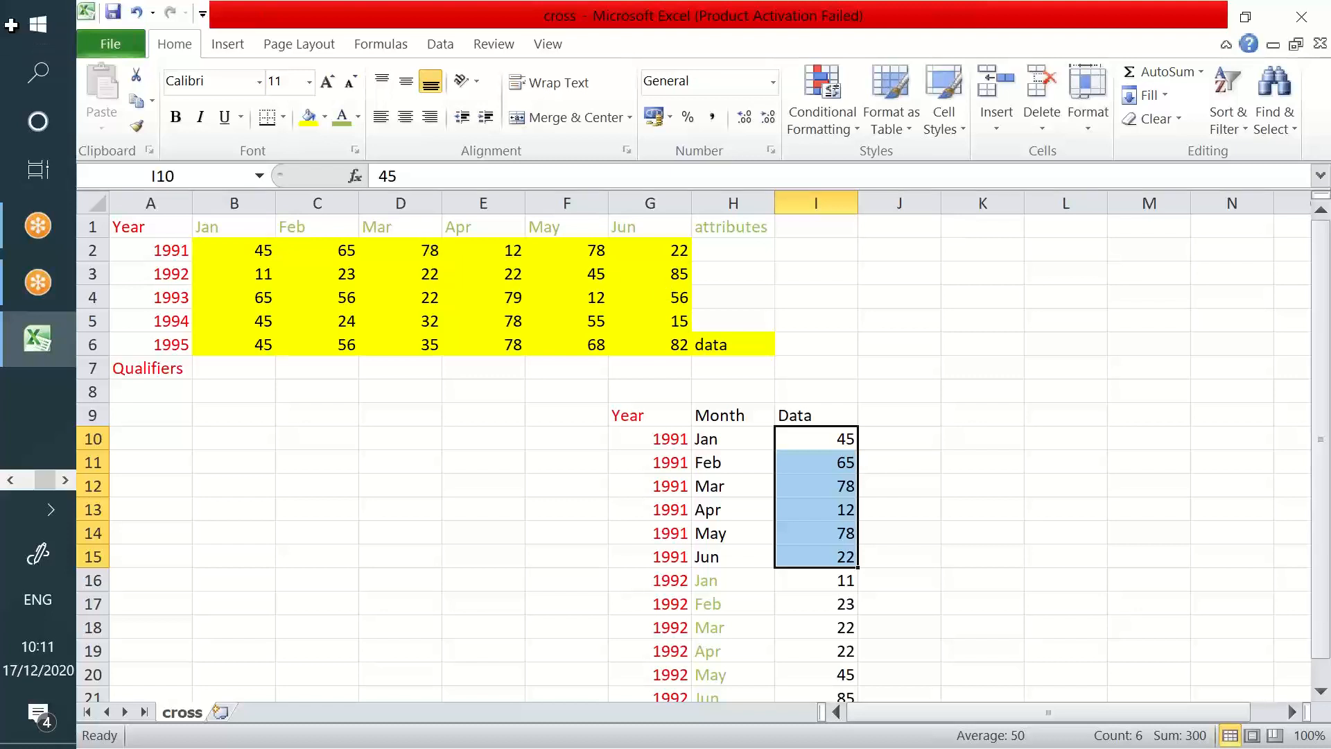
Compare the whole source cross table with the converted three-column layout starting at G9.
drag(147, 229, 236, 274)
drag(461, 333, 697, 347)
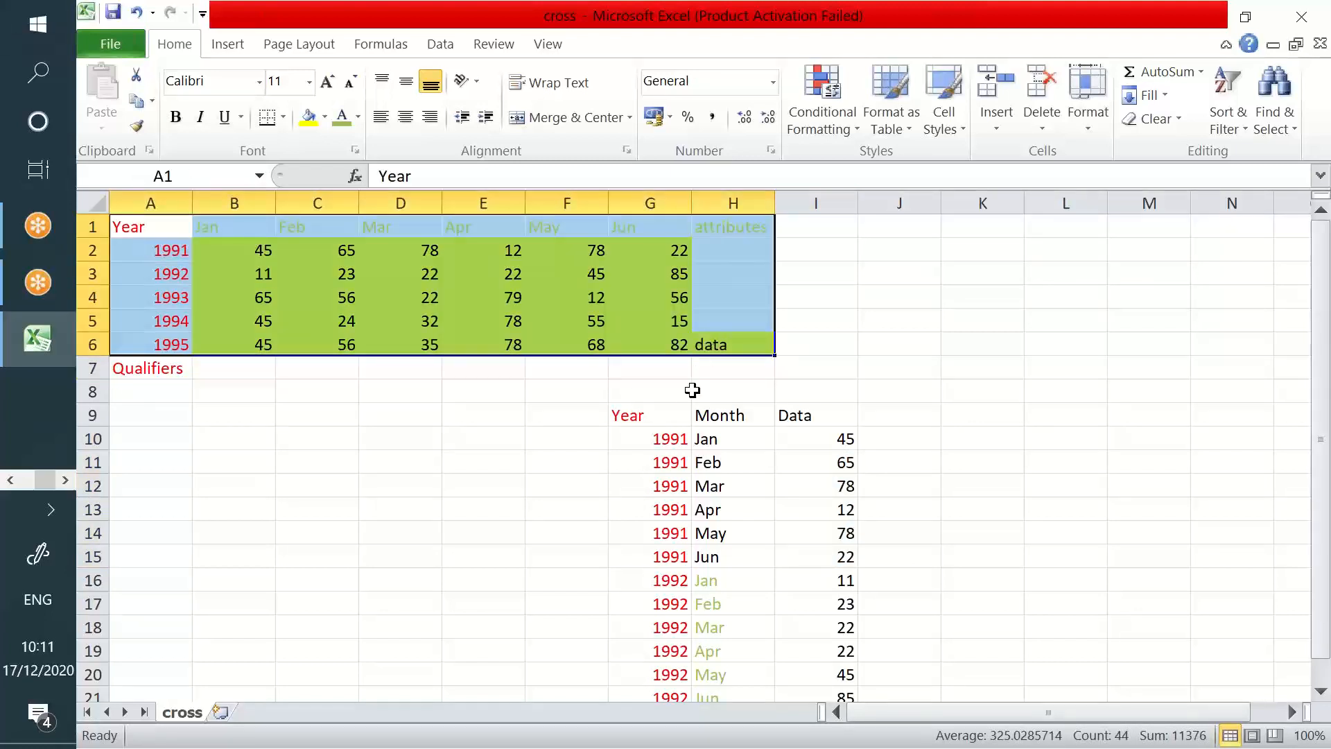
drag(651, 416, 801, 647)
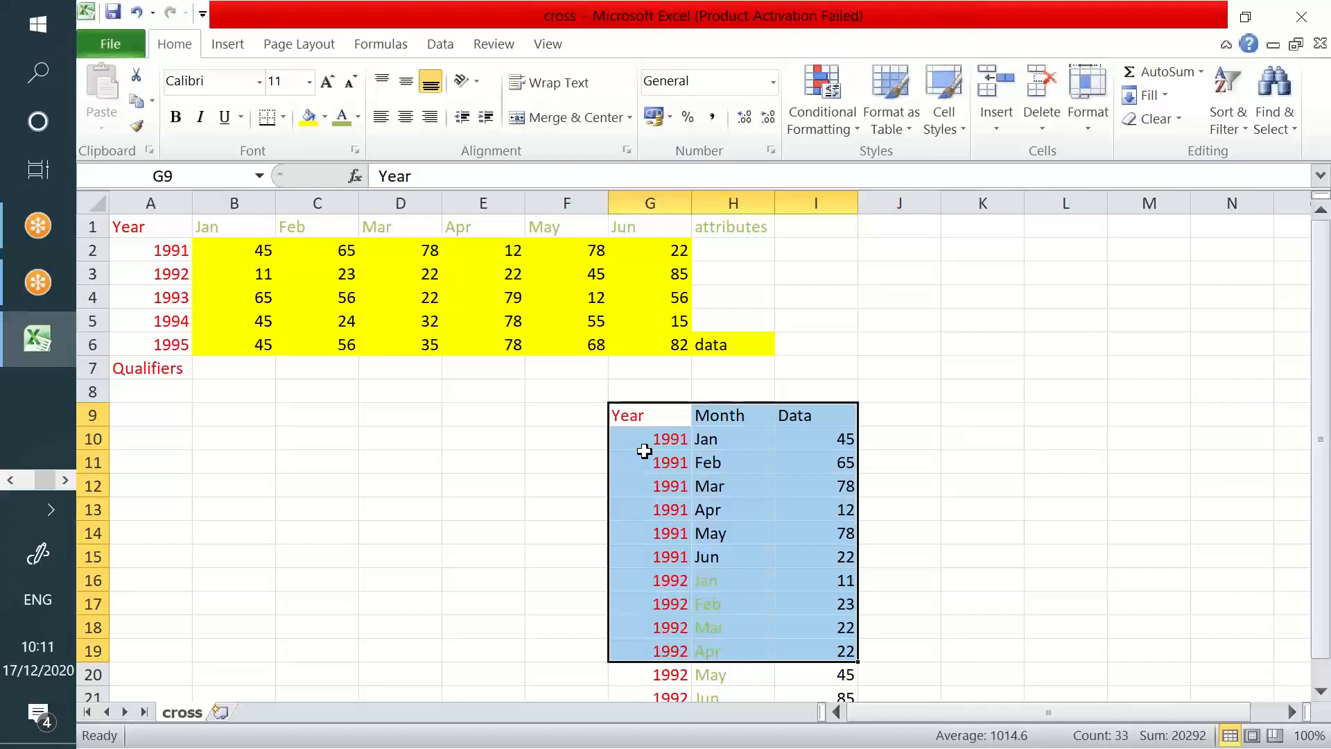
Undo the converted layout, labels and colouring back to the original cross table, and select A1:G6.
key(ctrl+z)
key(ctrl+z)
key(ctrl+z)
key(ctrl+z)
key(ctrl+z)
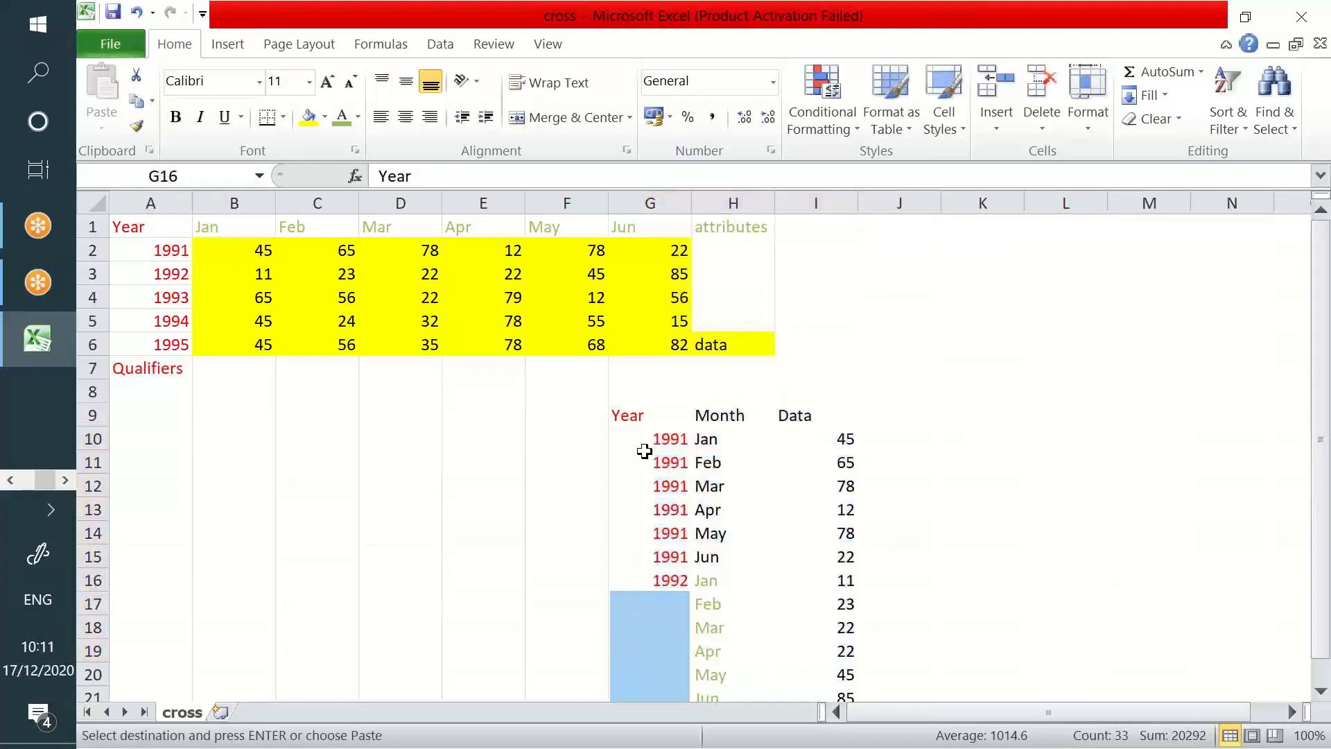
key(ctrl+z)
key(ctrl+z)
key(ctrl+z)
key(ctrl+z)
key(ctrl+z)
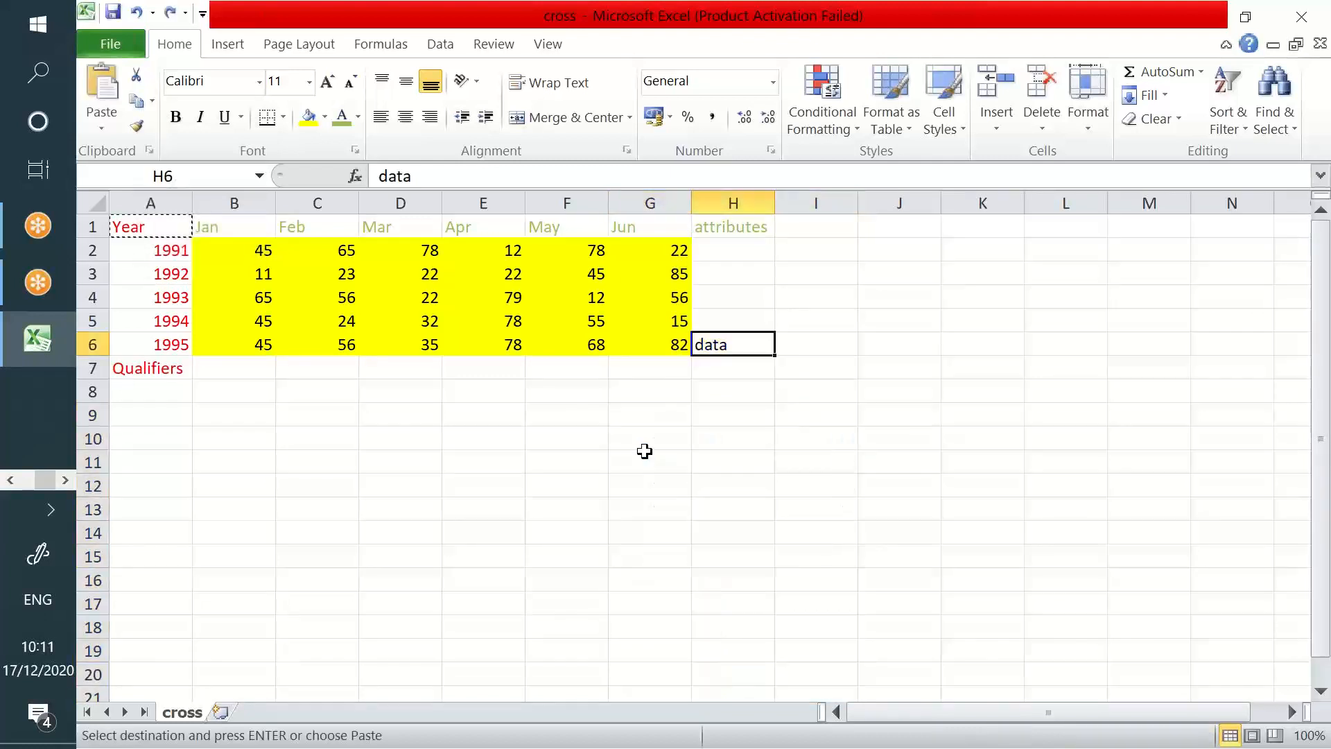
key(ctrl+z)
key(ctrl+z)
key(ctrl+z)
key(ctrl+z)
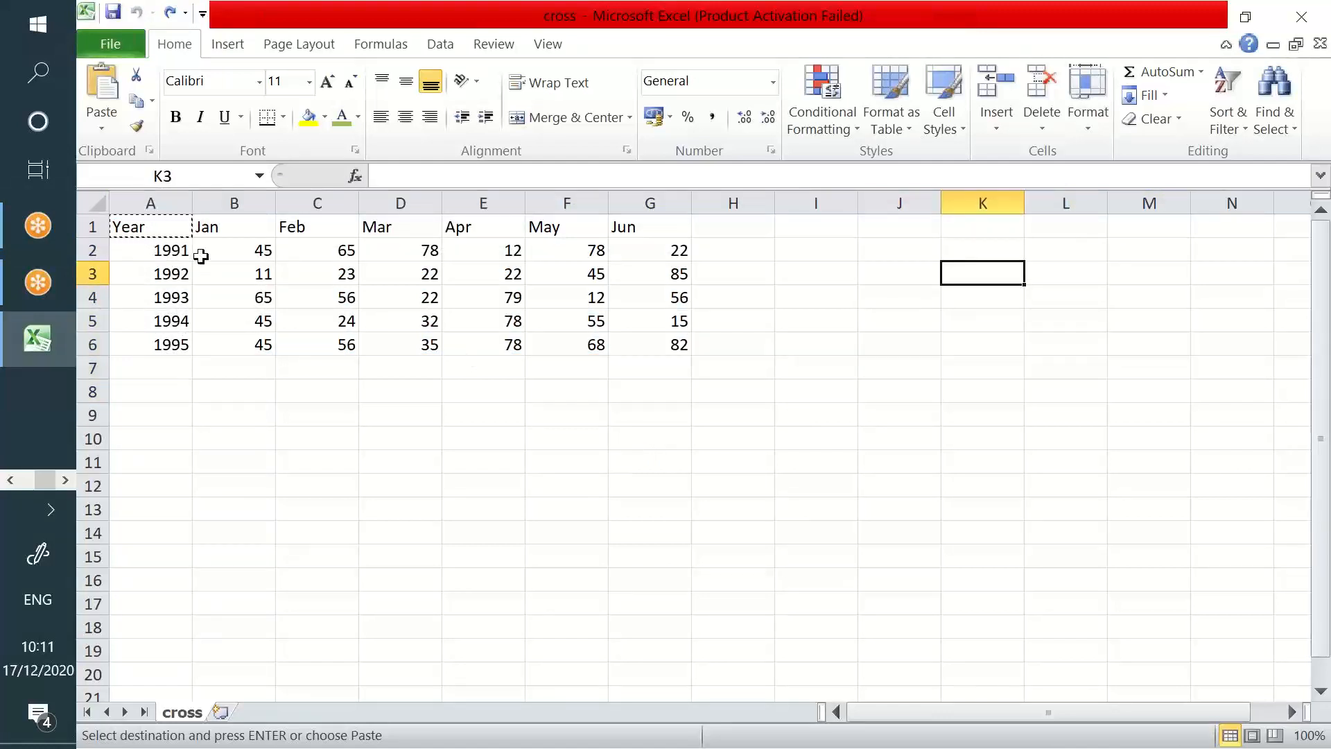
drag(188, 235, 672, 351)
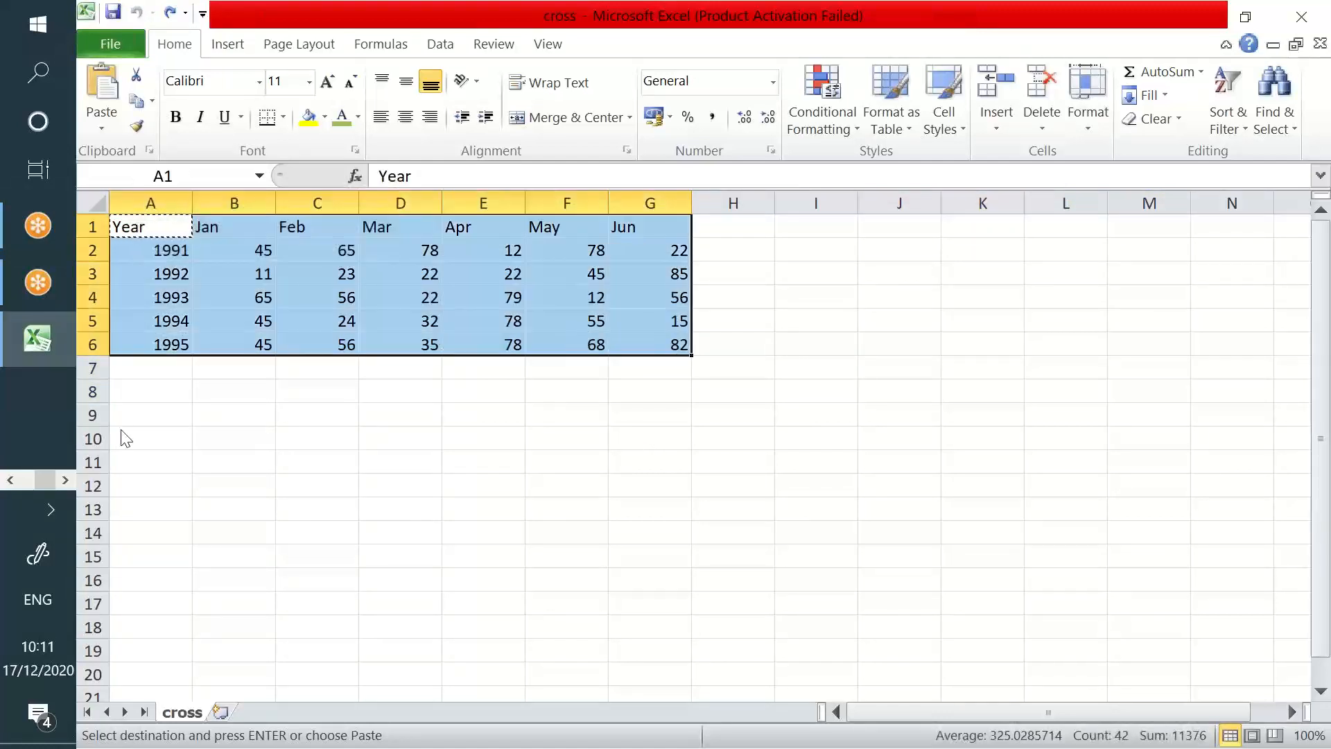
Switch to the QlikView script editor and open the table file cross from D:\Qlikview Data\Data.
click(10, 480)
click(39, 395)
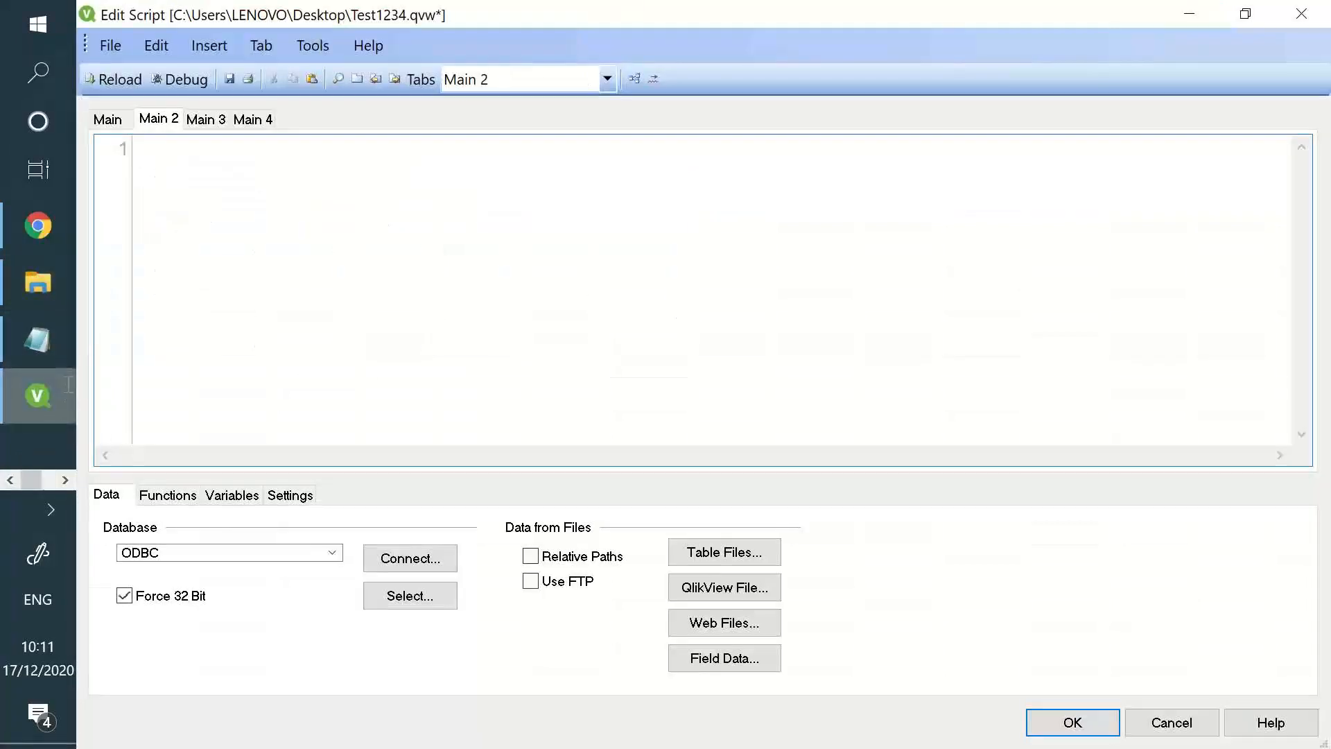
click(687, 555)
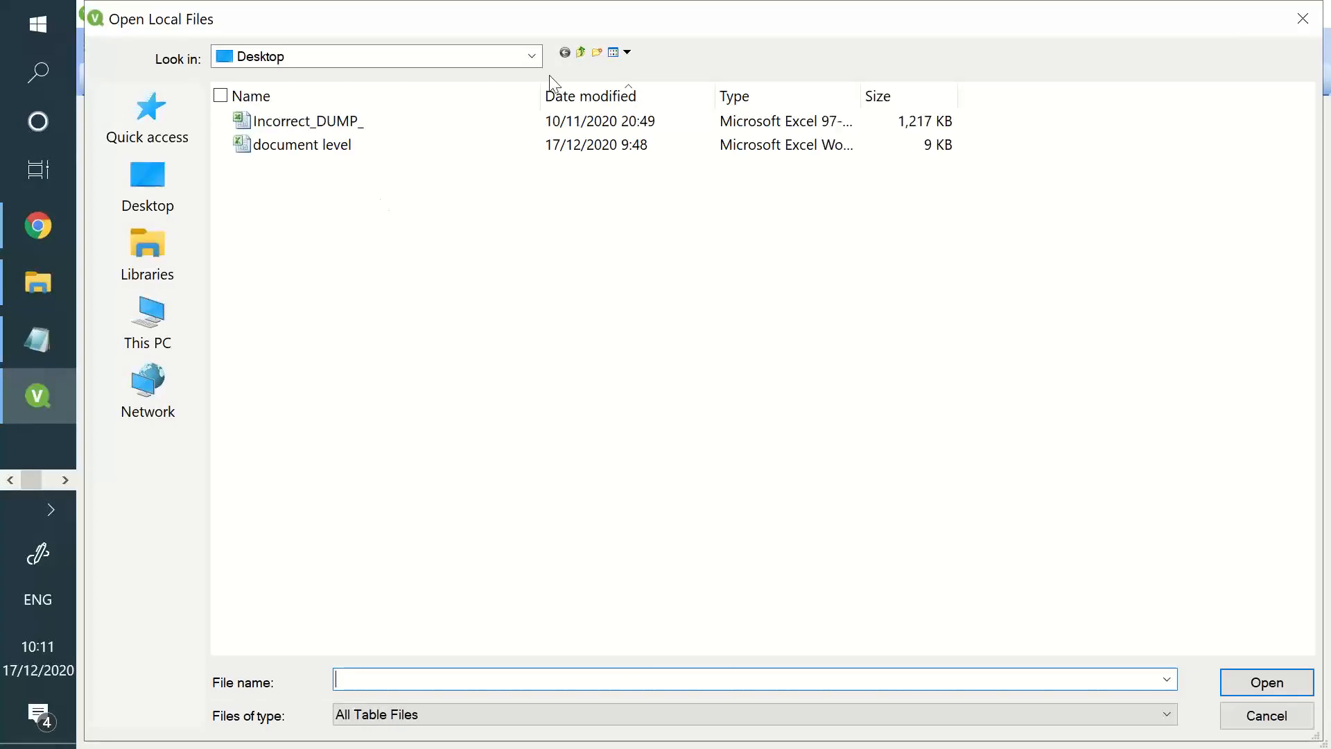
click(160, 319)
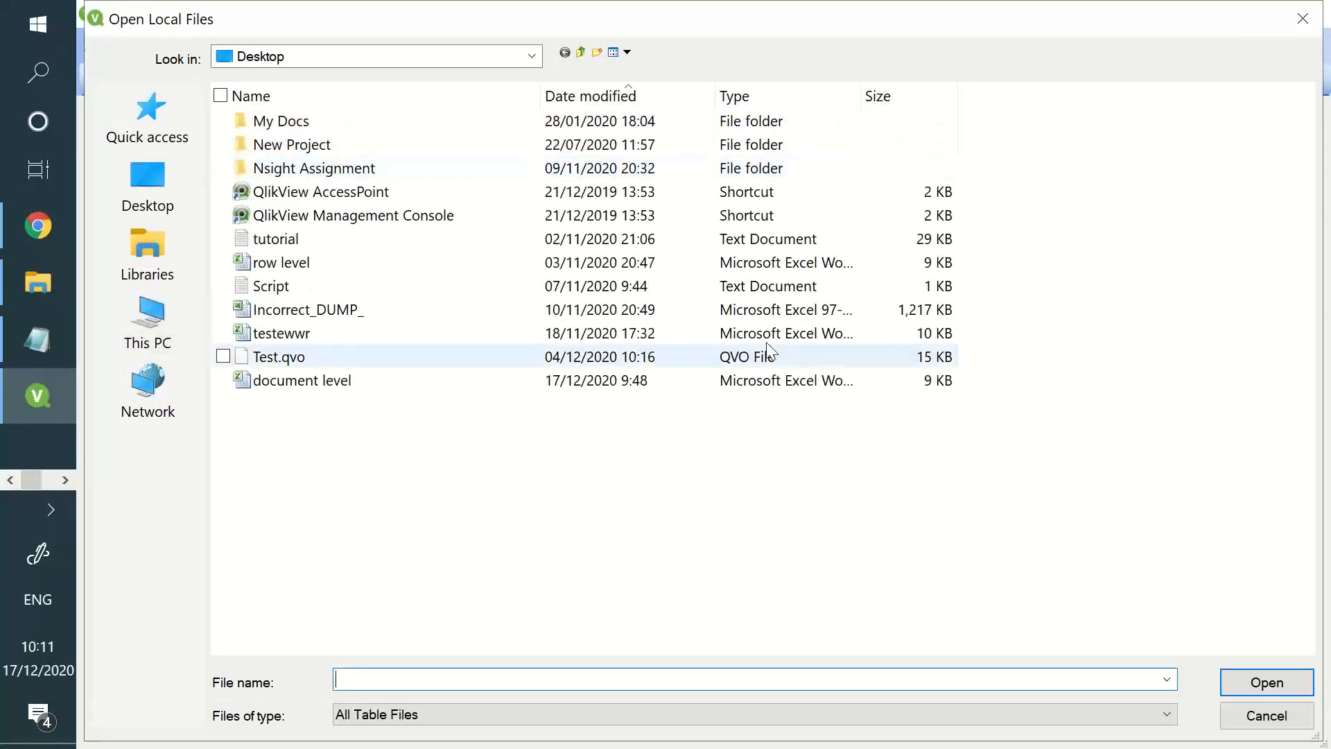
double_click(687, 337)
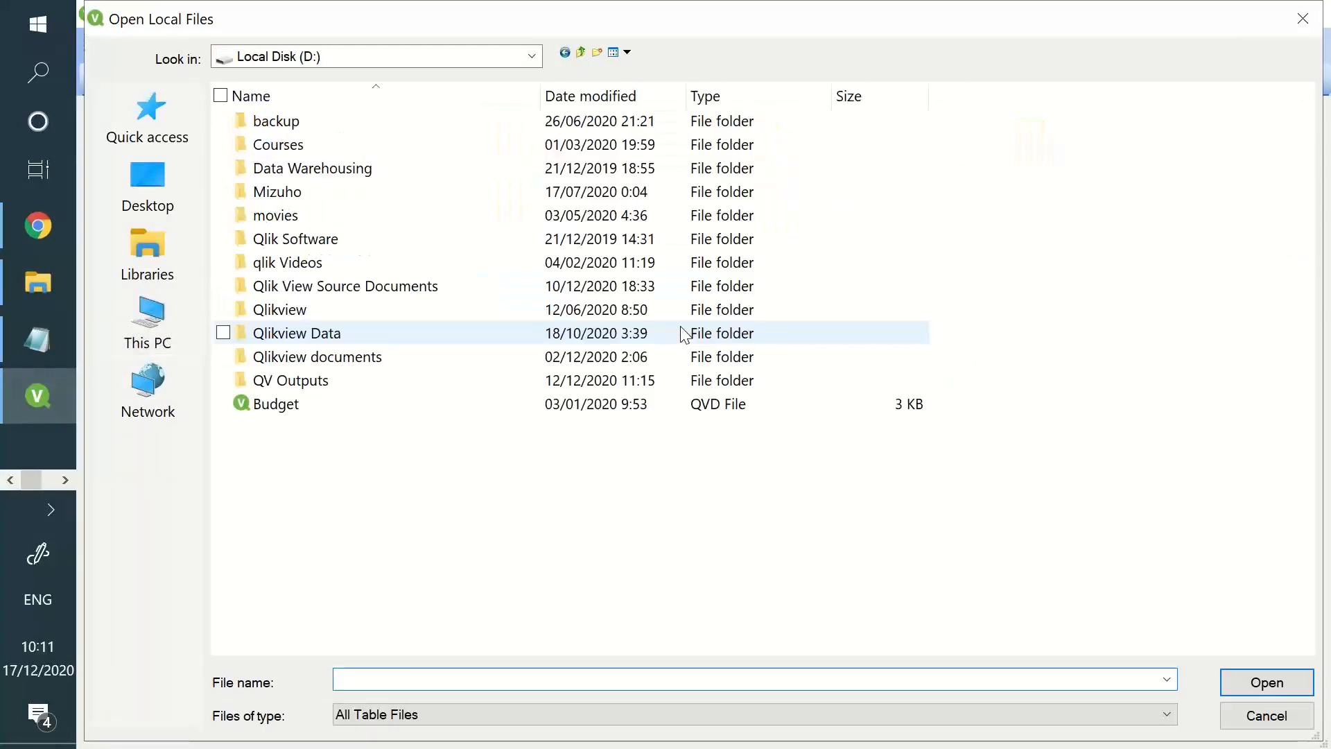
double_click(386, 340)
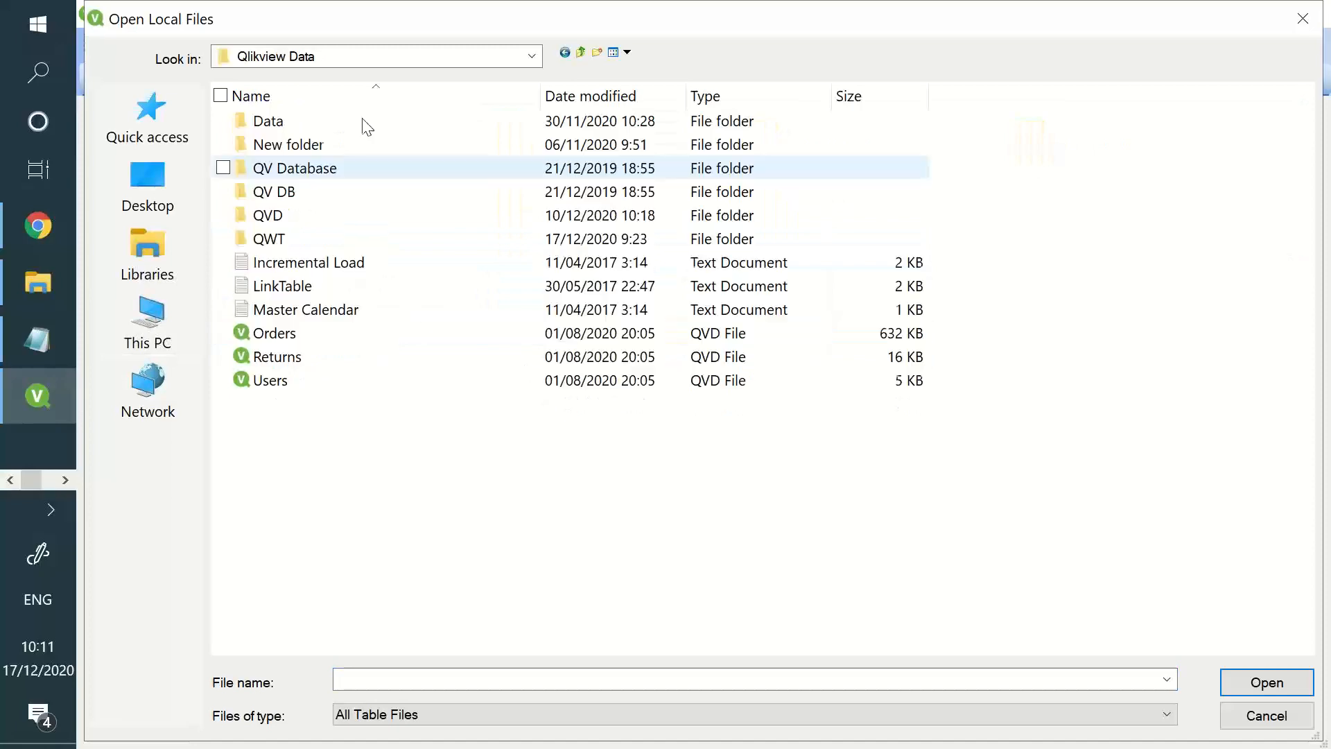
double_click(362, 125)
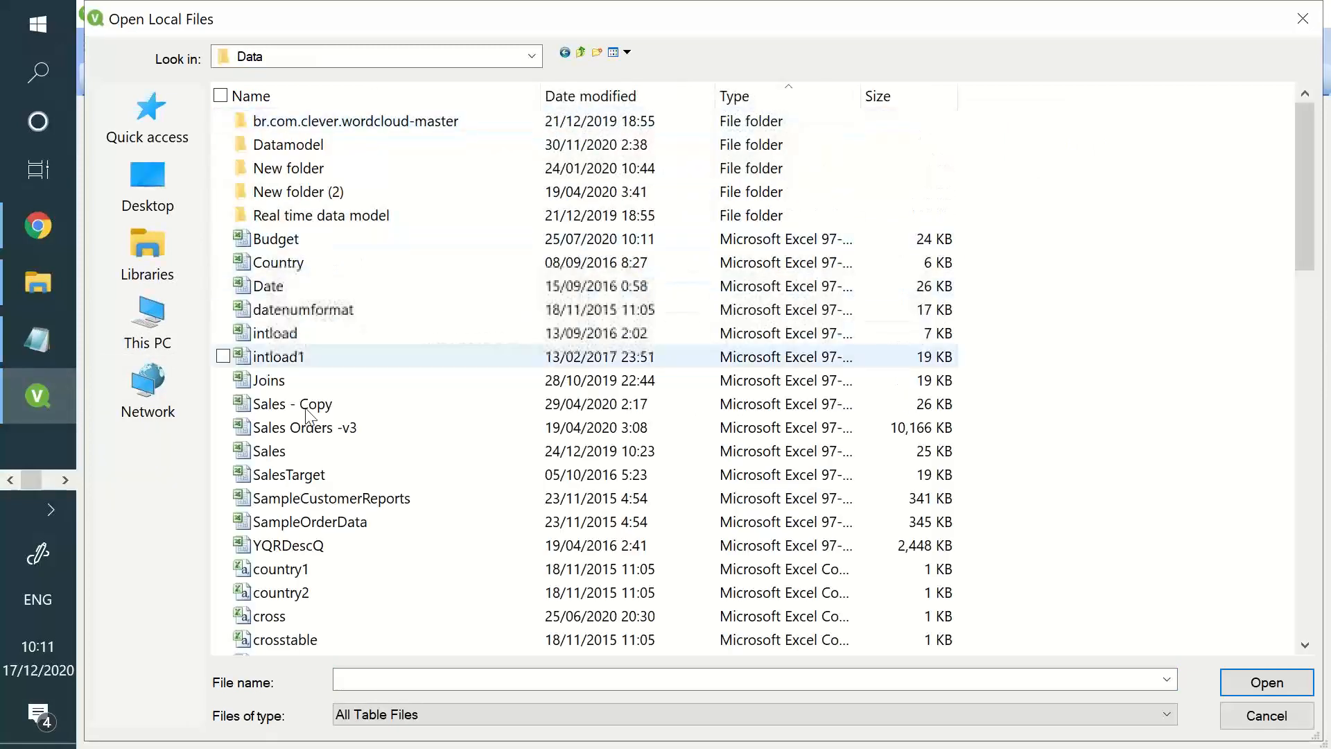
double_click(289, 612)
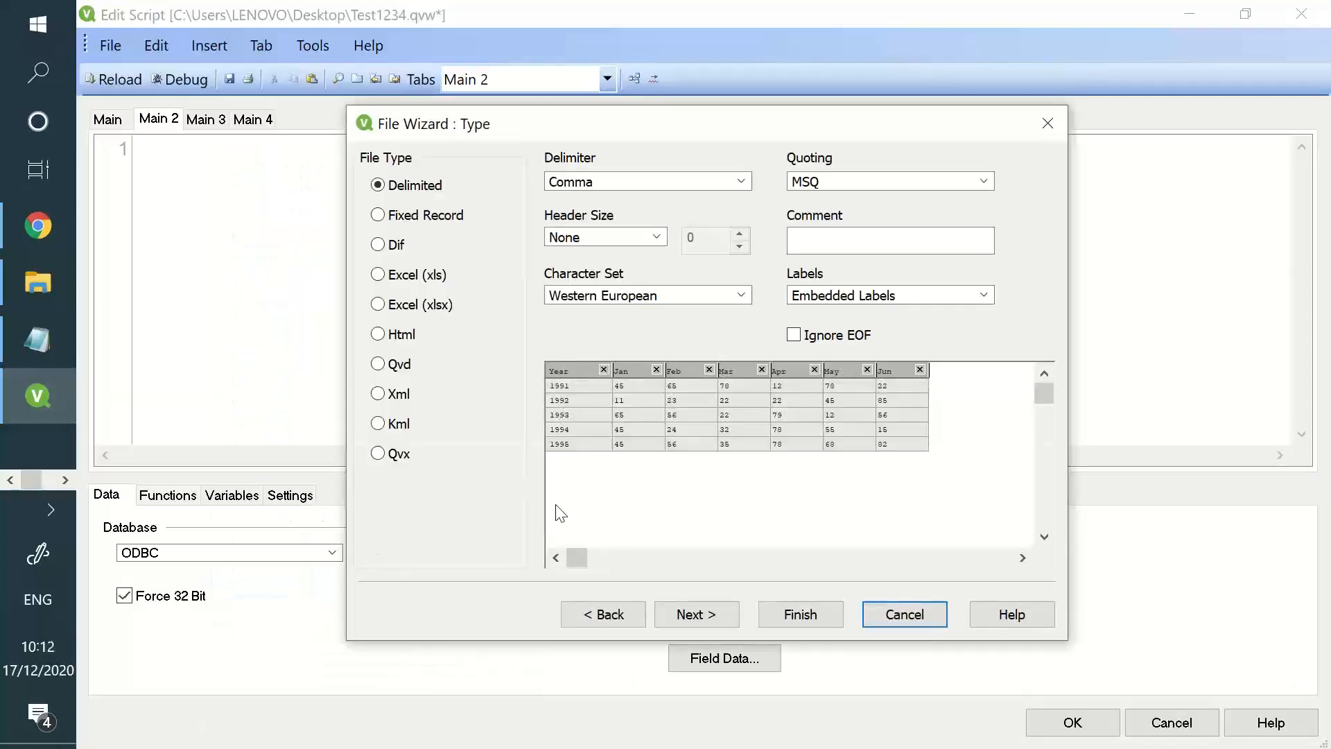
Advance the file wizard to its Crosstable settings, try 2 qualifier fields, and set the number back to 1.
click(710, 619)
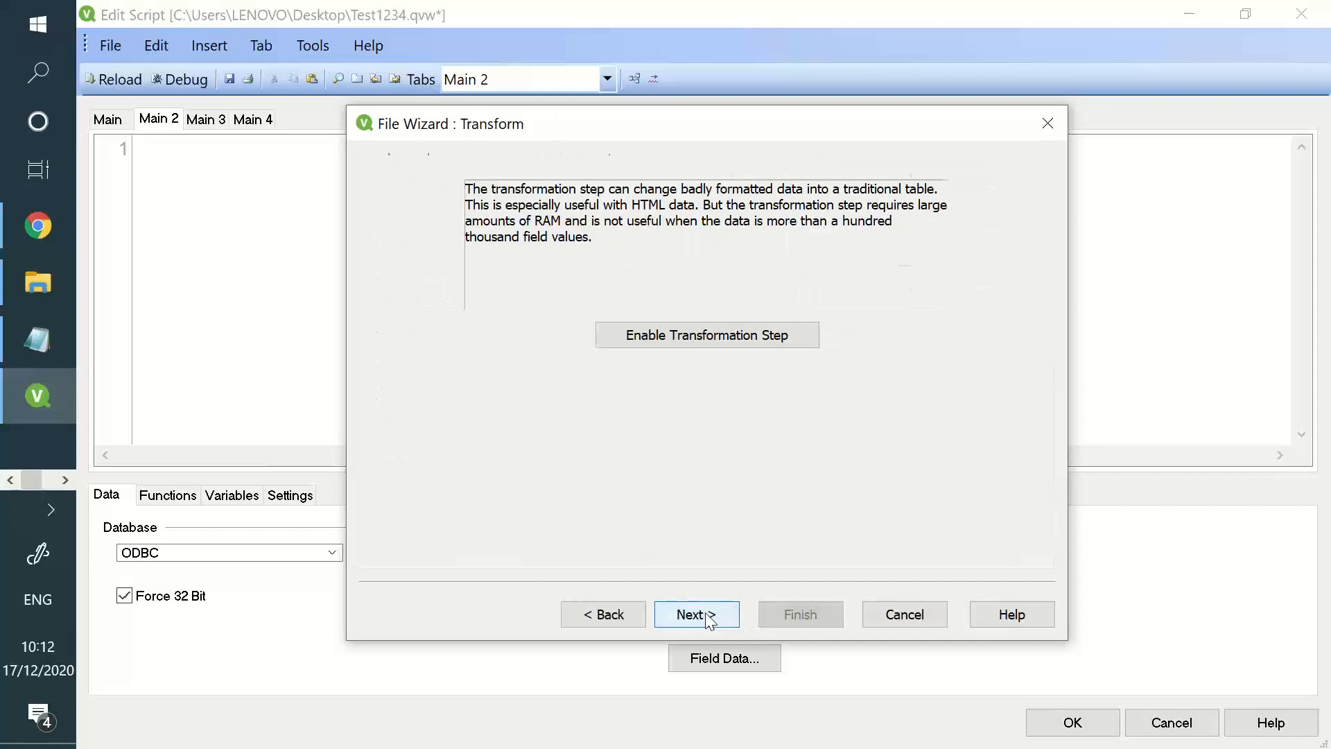
click(711, 620)
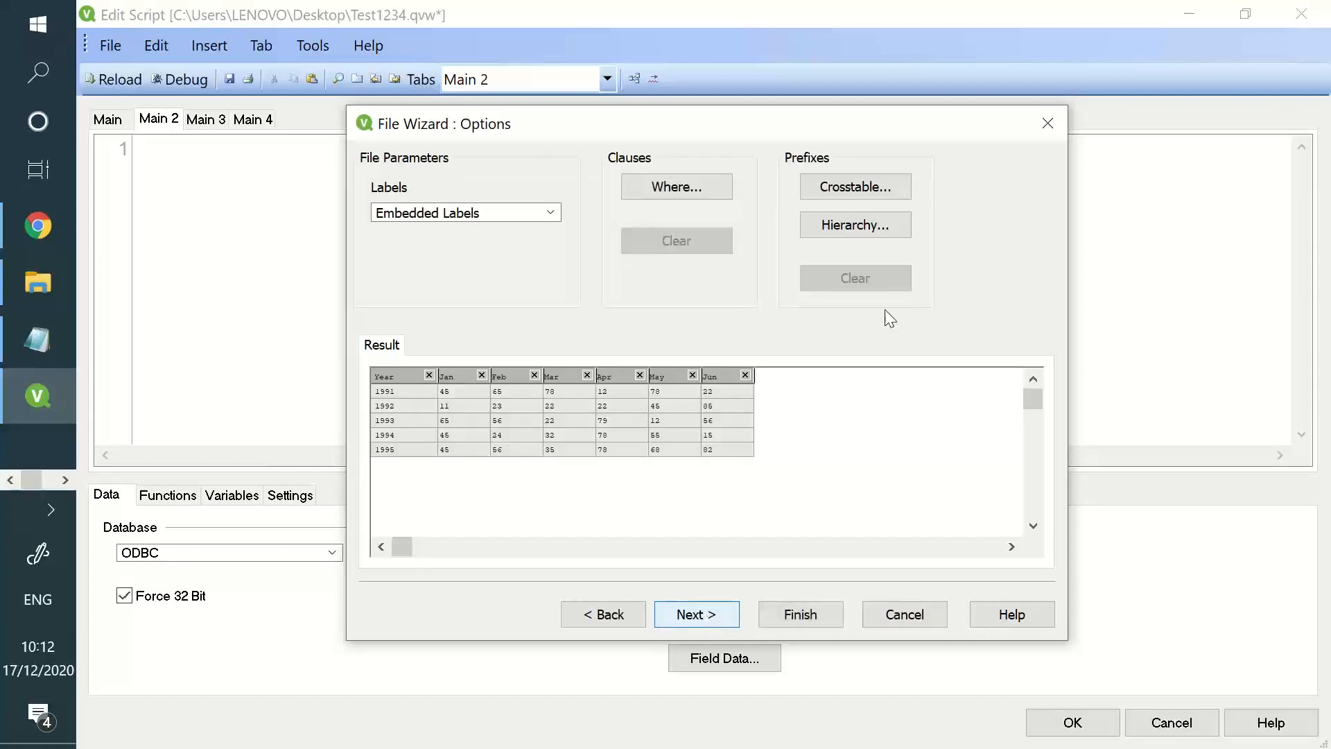
click(863, 193)
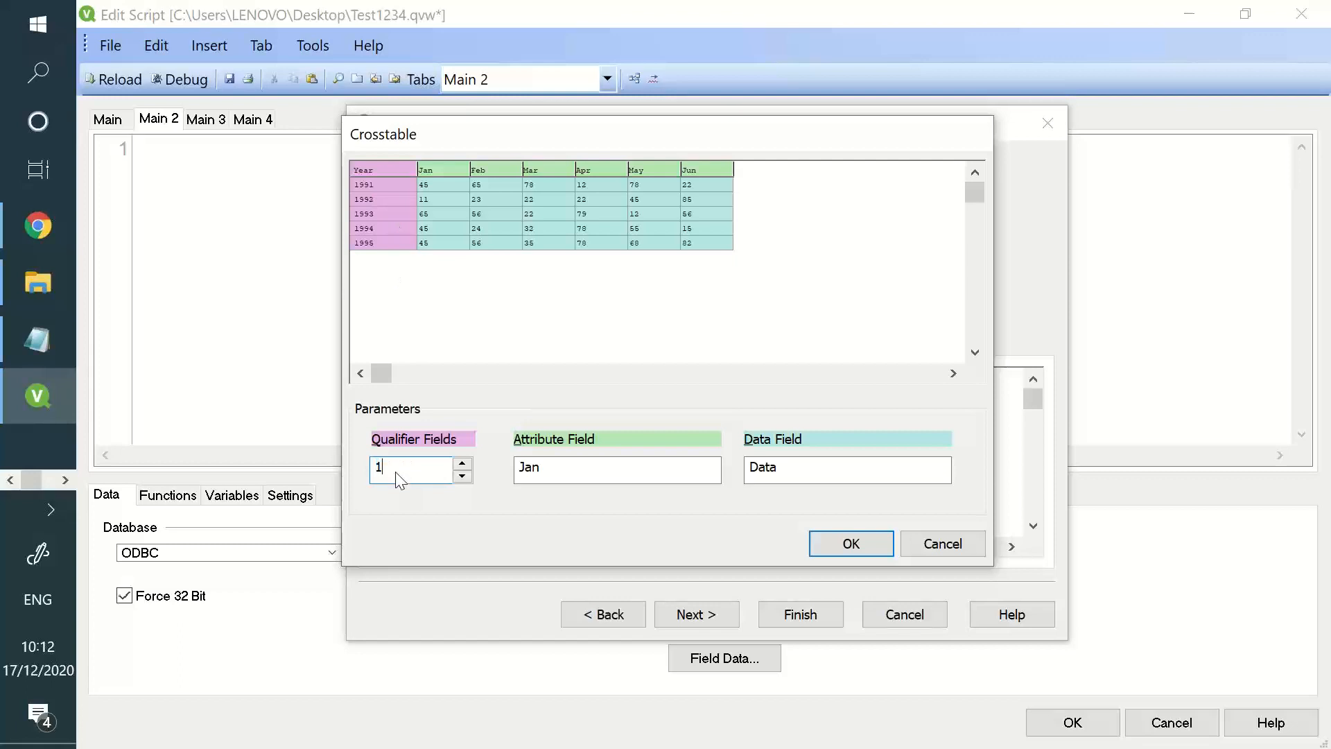
click(463, 464)
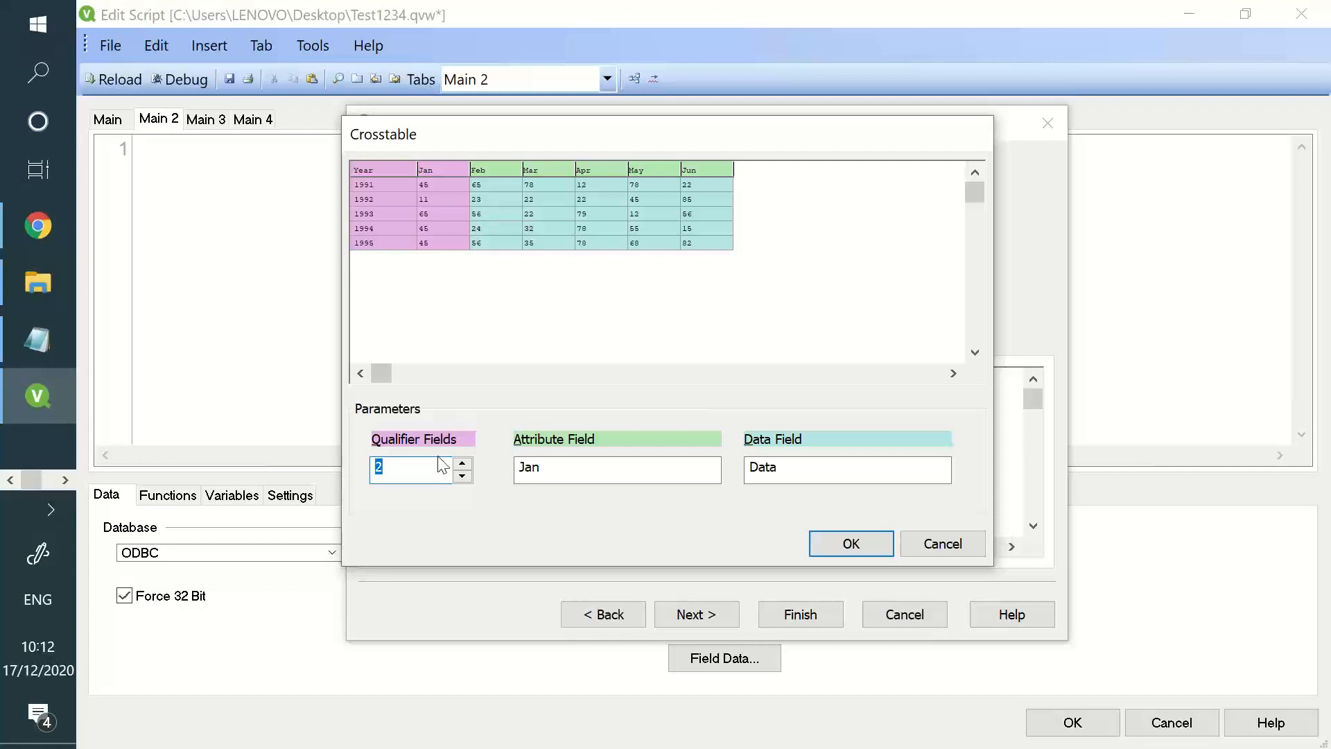
text(1)
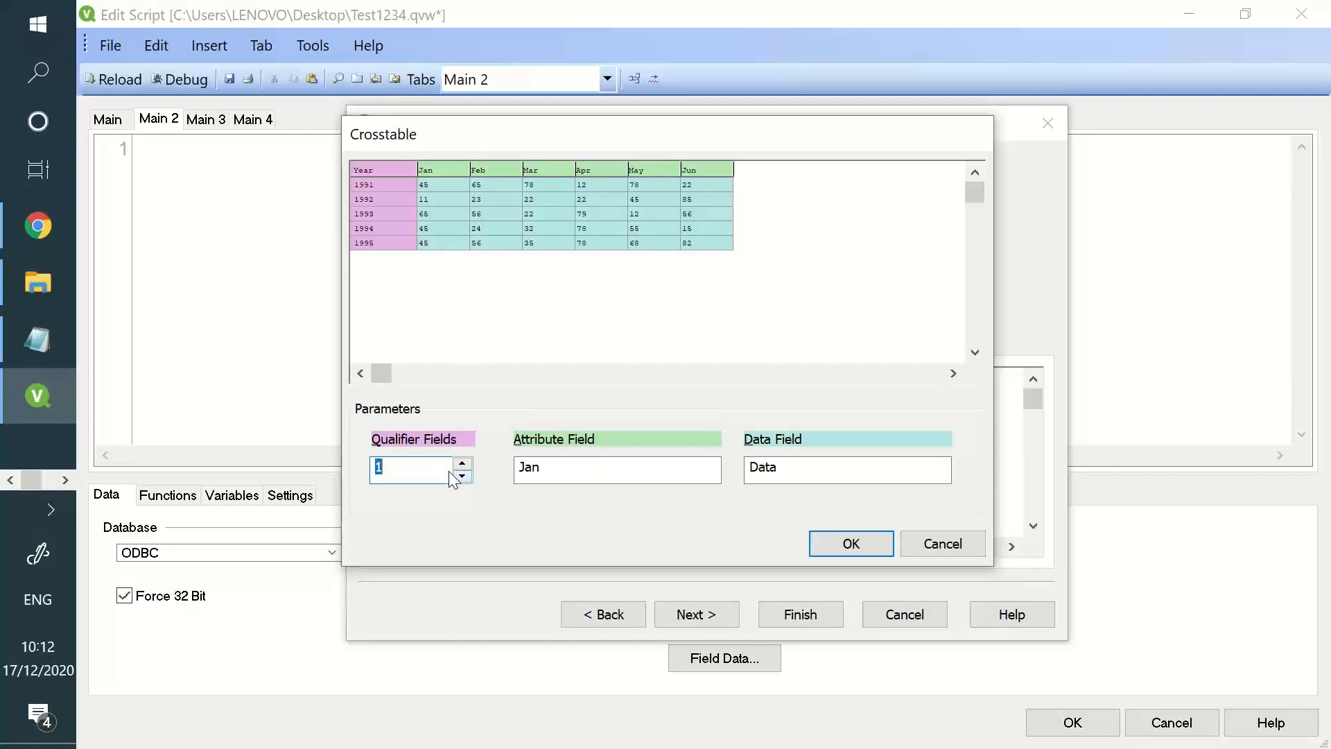
Name the attribute field Months, keep Data as the data field, and apply the Crosstable settings.
click(412, 461)
key(Tab)
text(M)
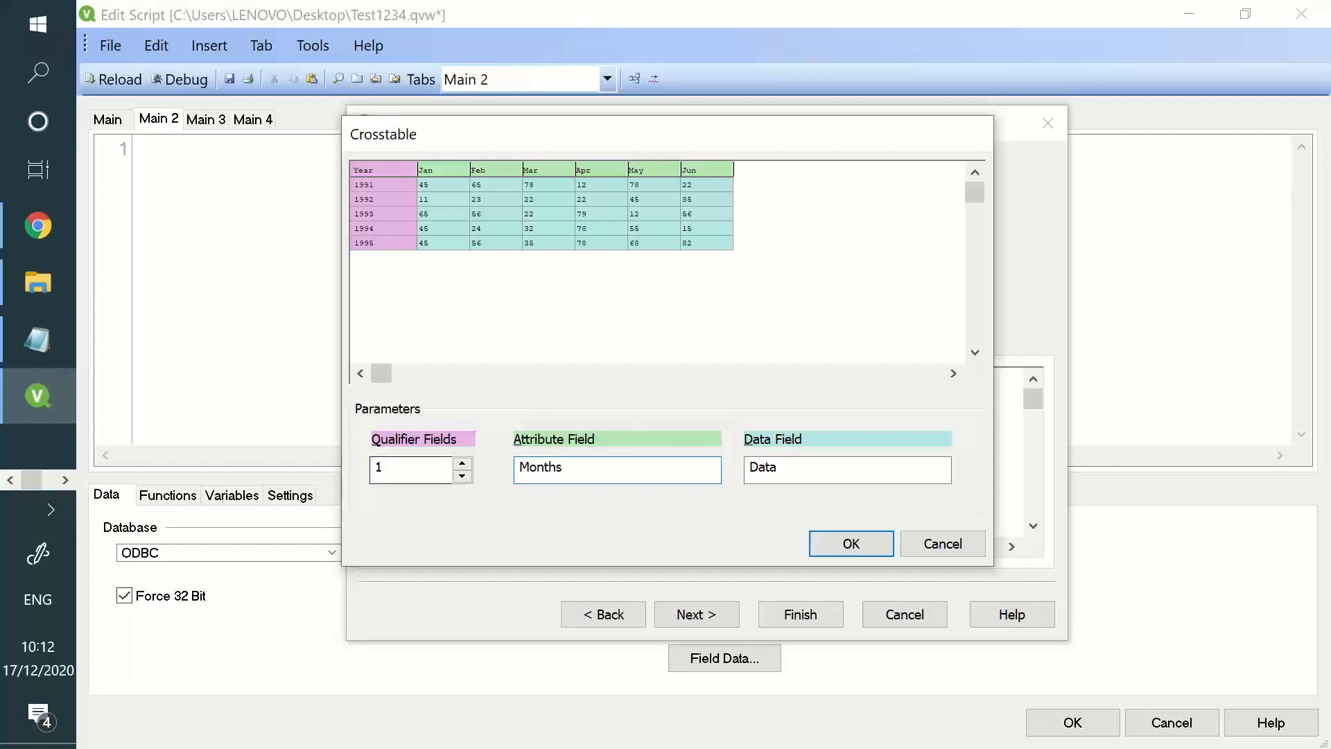
key(Tab)
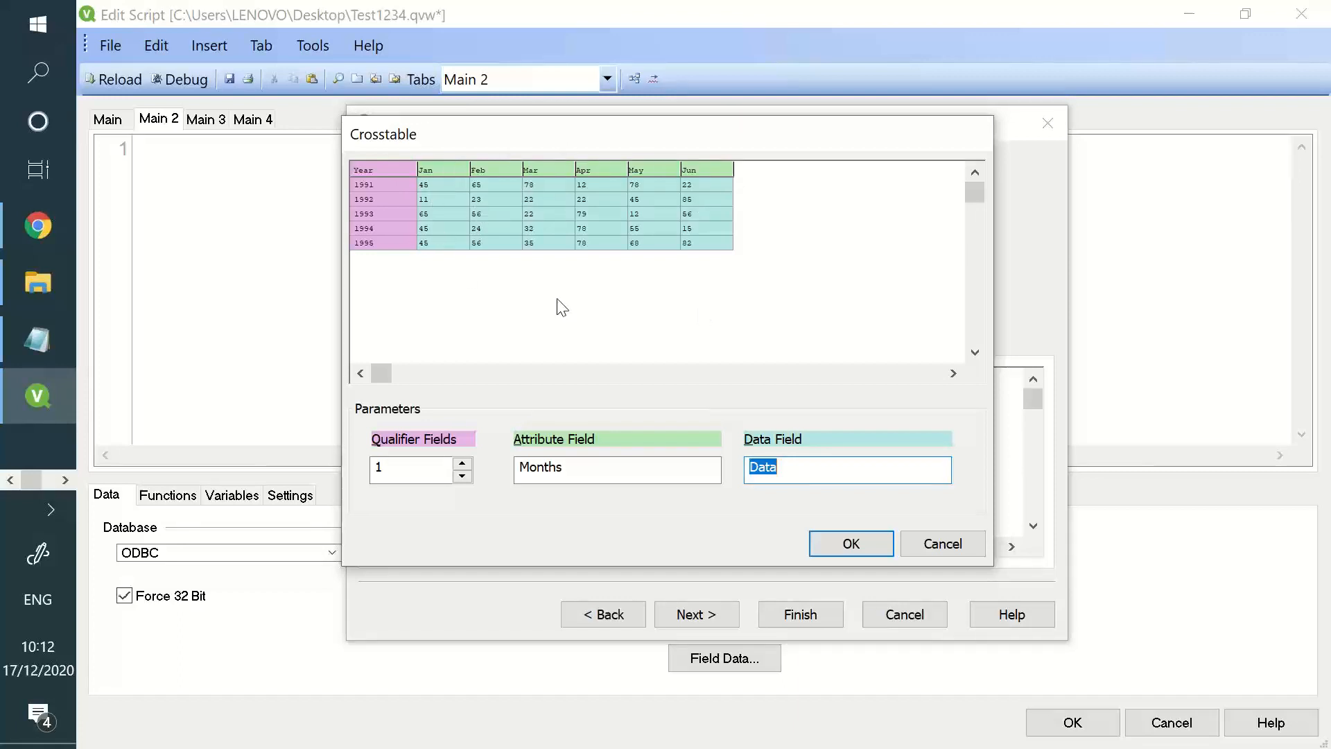
click(850, 544)
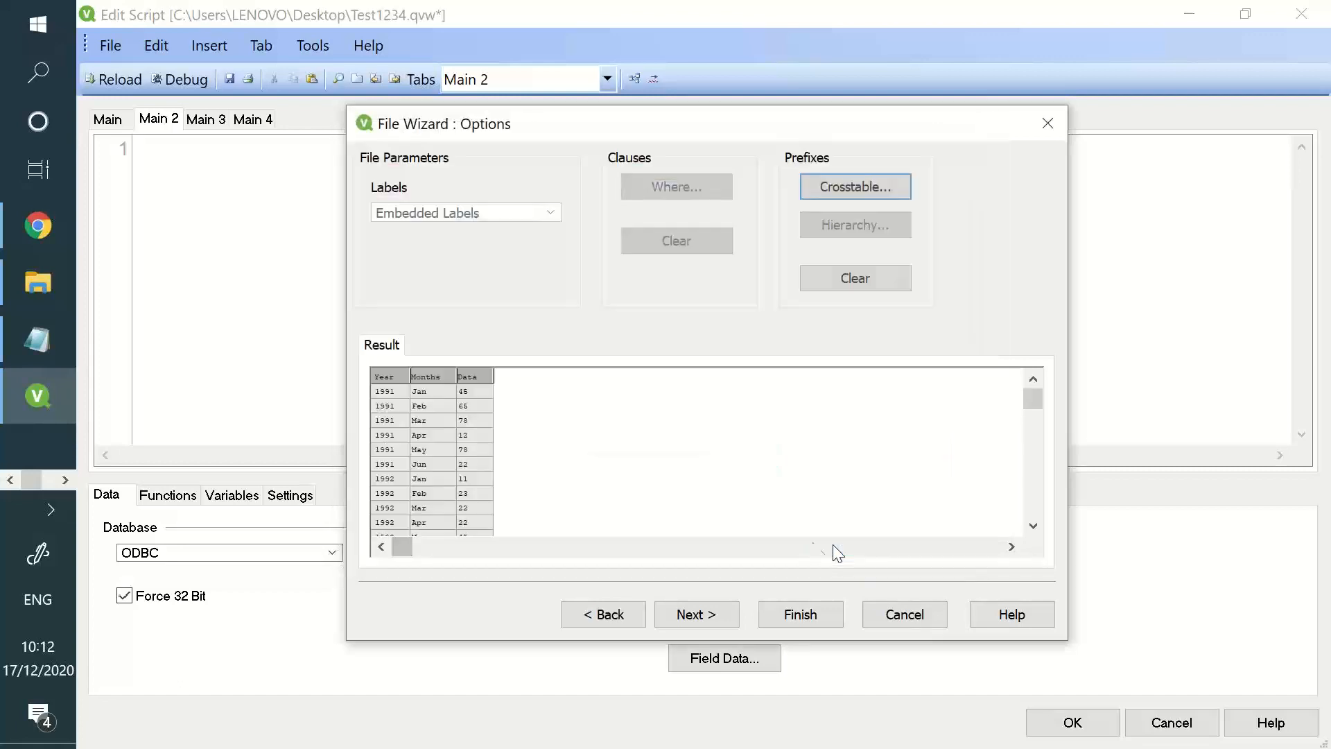
Review the Year, Months and Data preview and finish the wizard to insert the CrossTable load script.
scroll(427, 440, down, 3)
scroll(423, 433, down, 5)
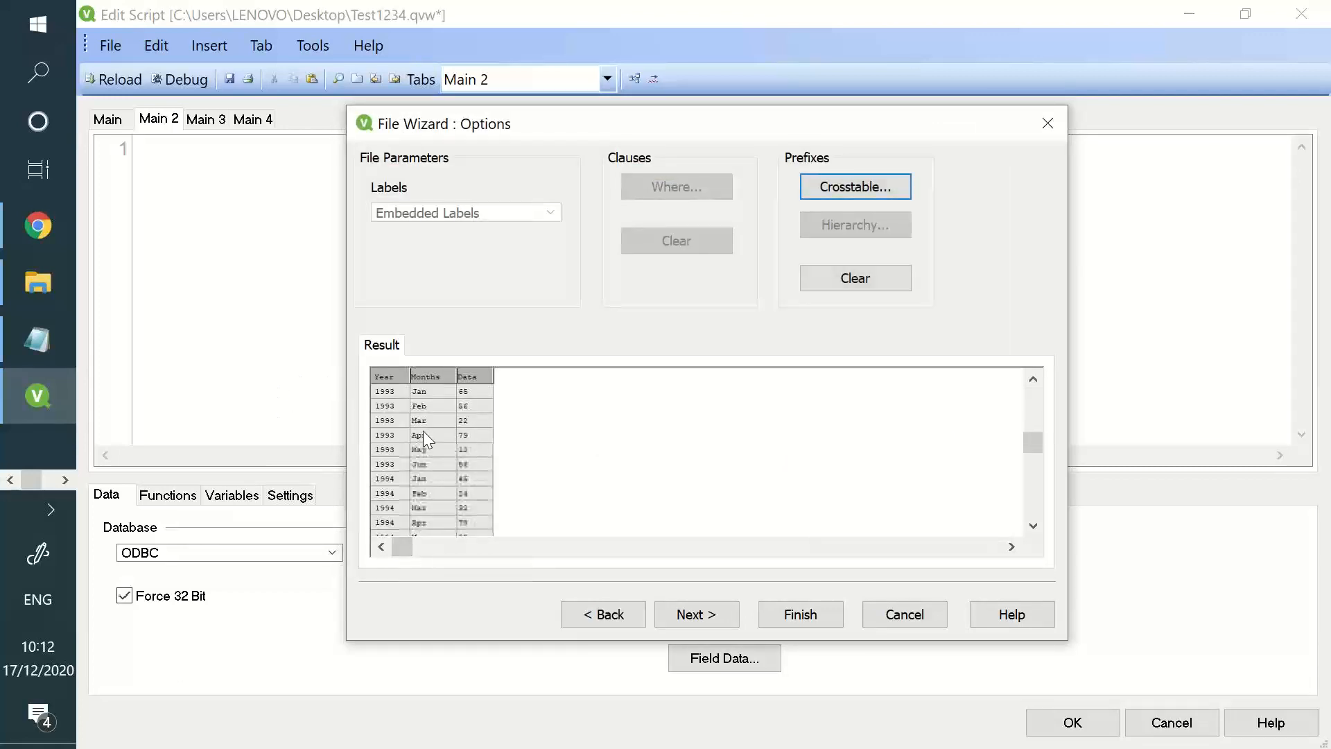
scroll(424, 433, up, 7)
scroll(434, 427, up, 1)
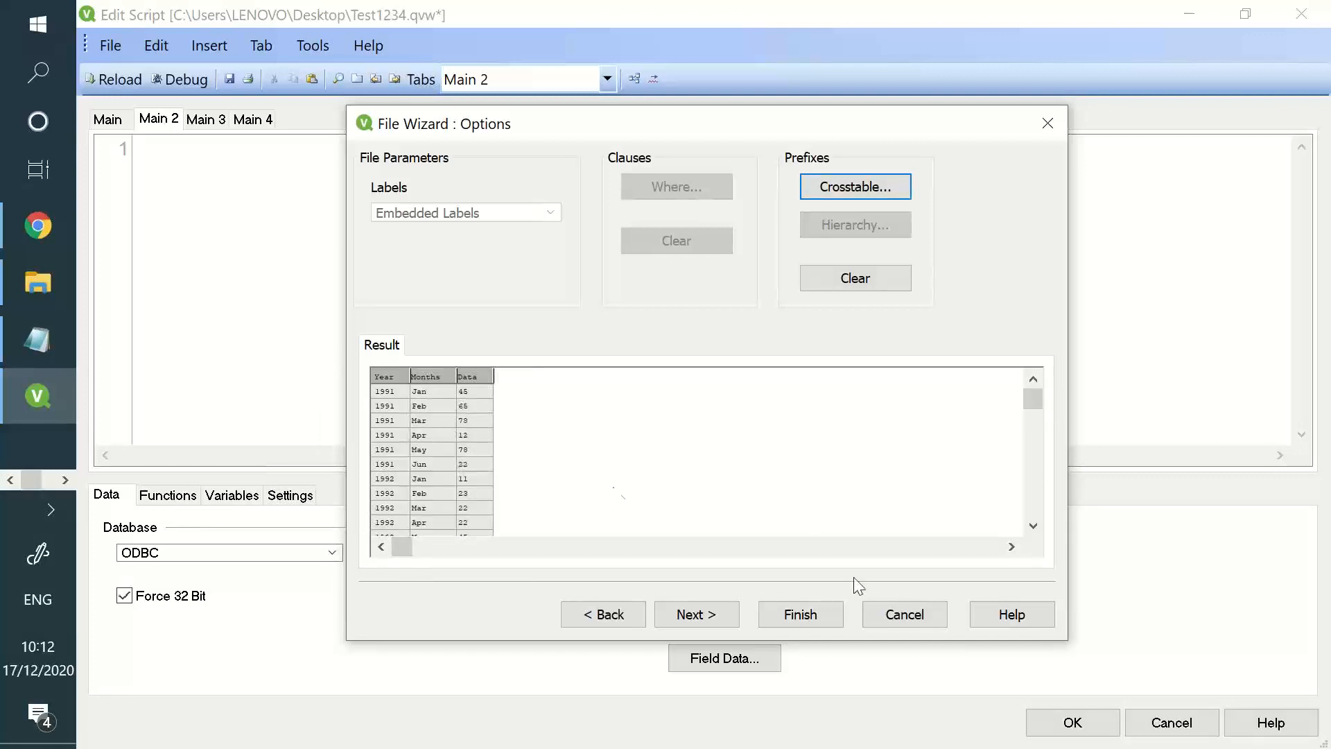
click(801, 615)
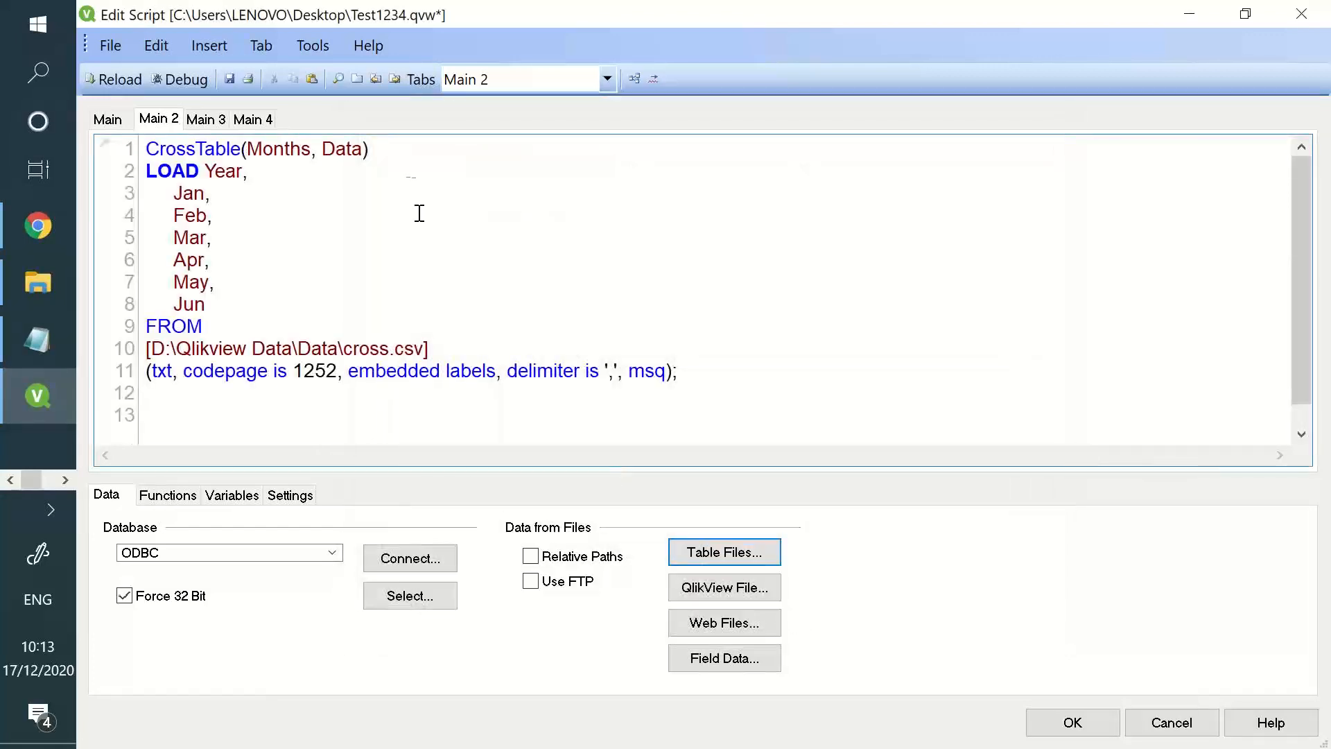
Add the table label "Test:" on its own line above the CrossTable(Months, Data) statement.
drag(381, 149, 142, 150)
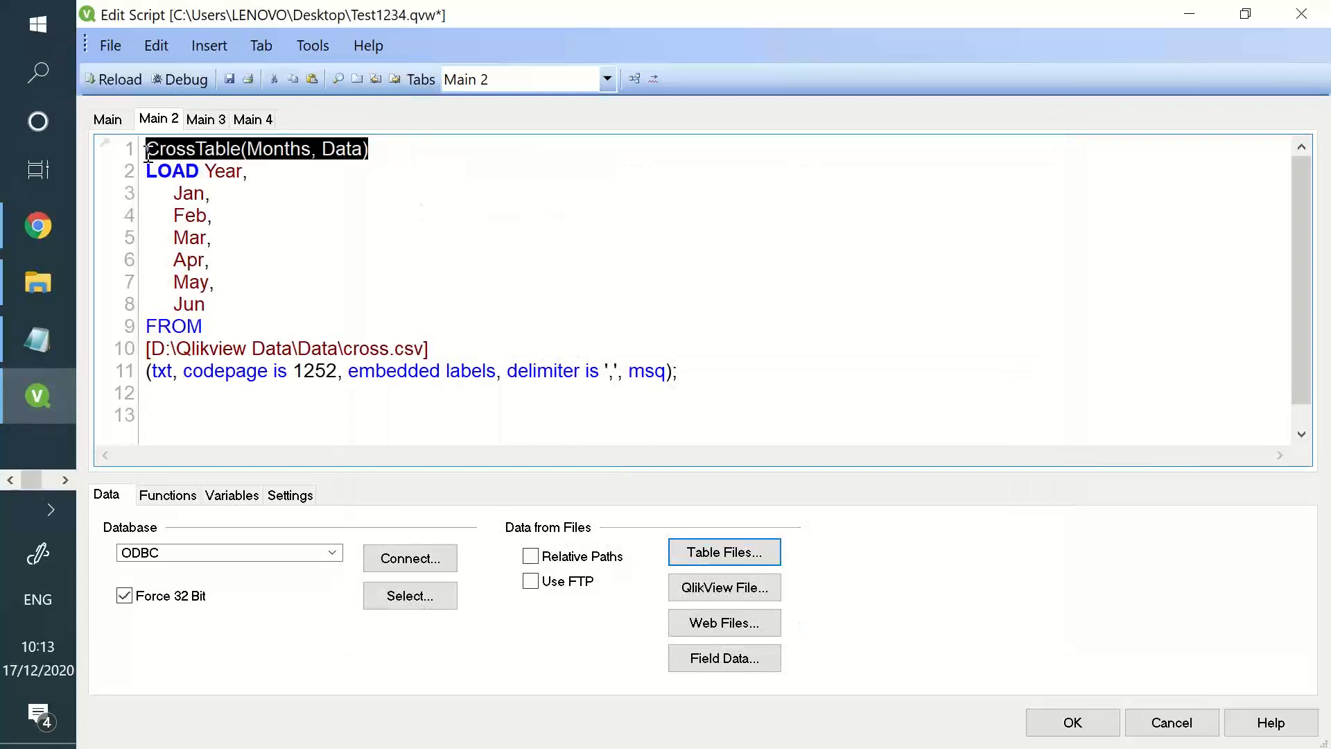
click(498, 172)
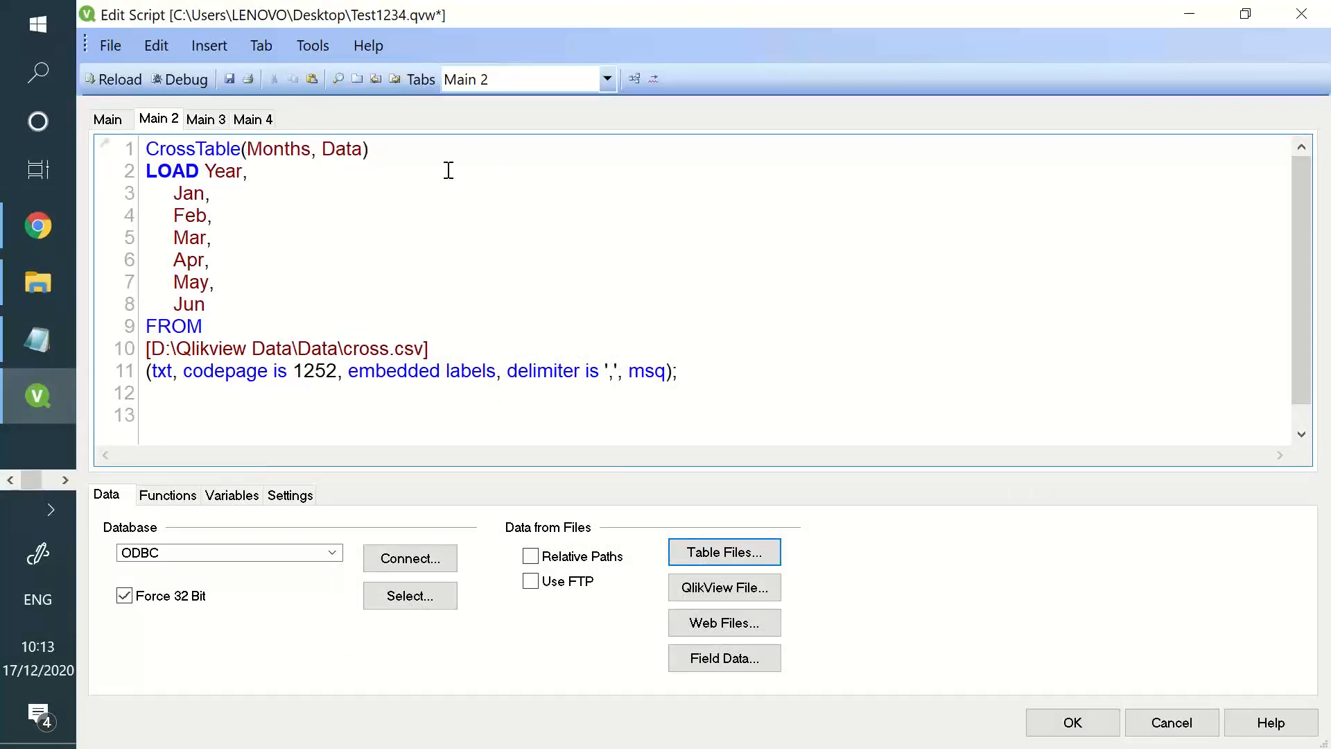
key(Return)
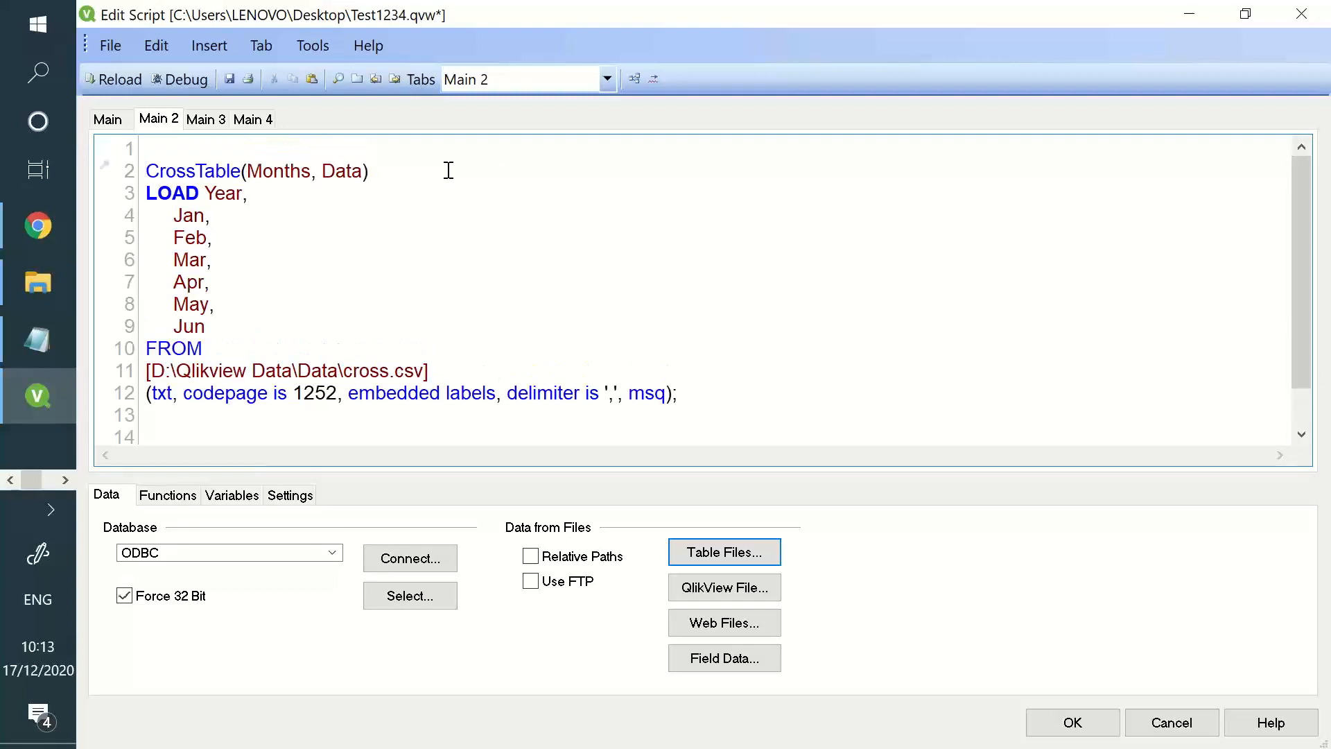
key(Up)
text(Tes)
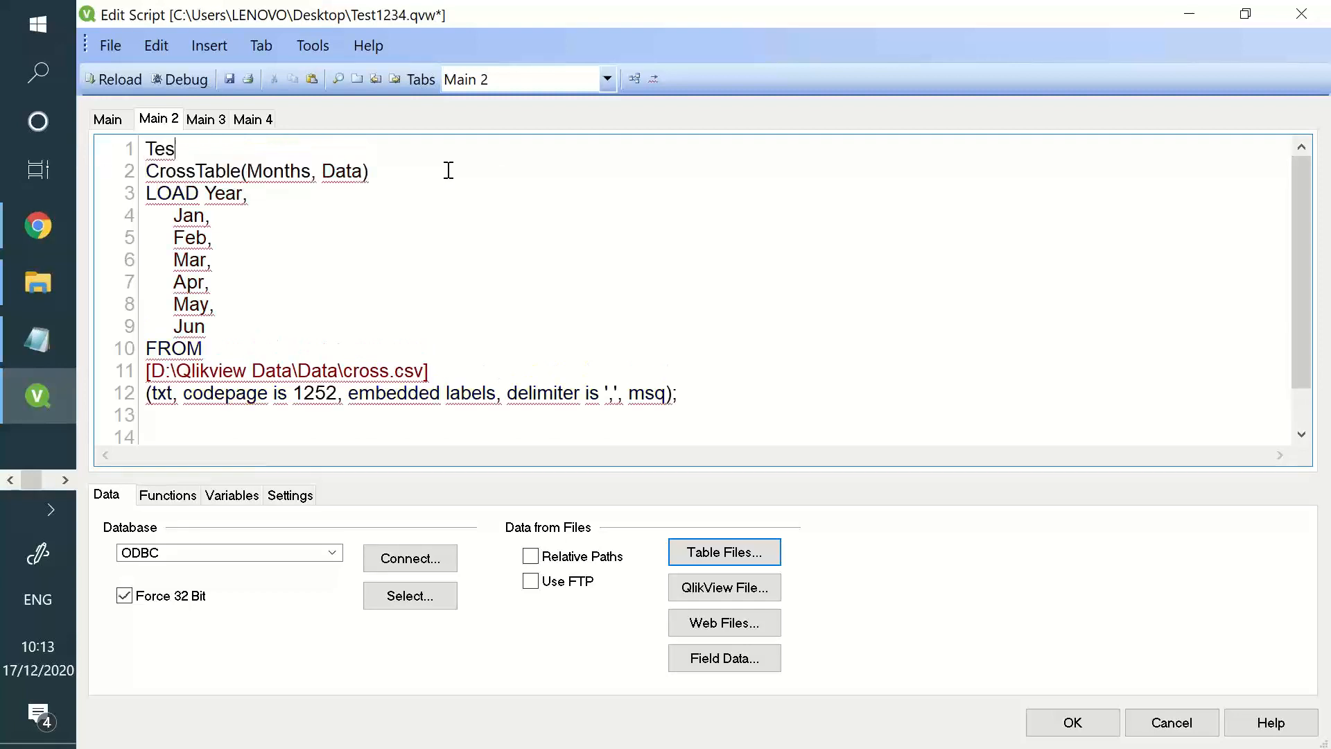
text(t:)
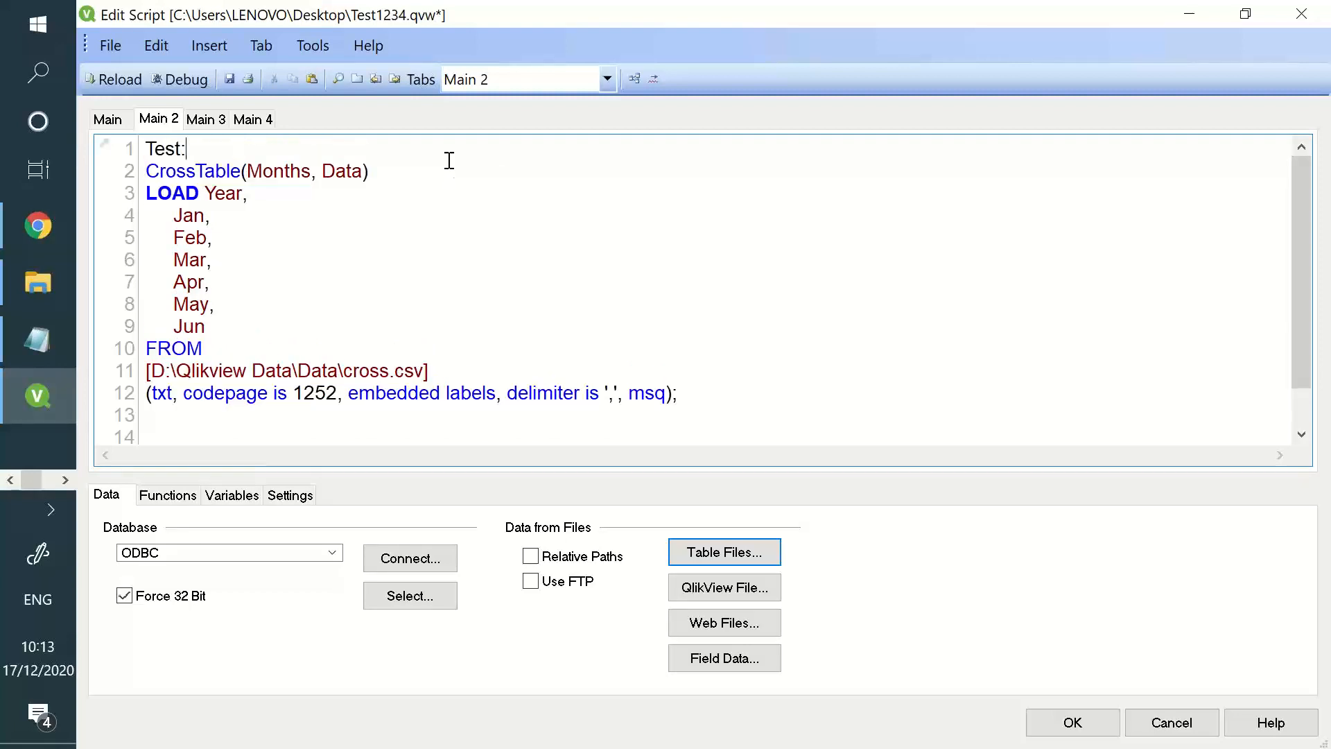
Save the document as Test1234 on the Desktop, replacing the existing QlikView file.
click(229, 79)
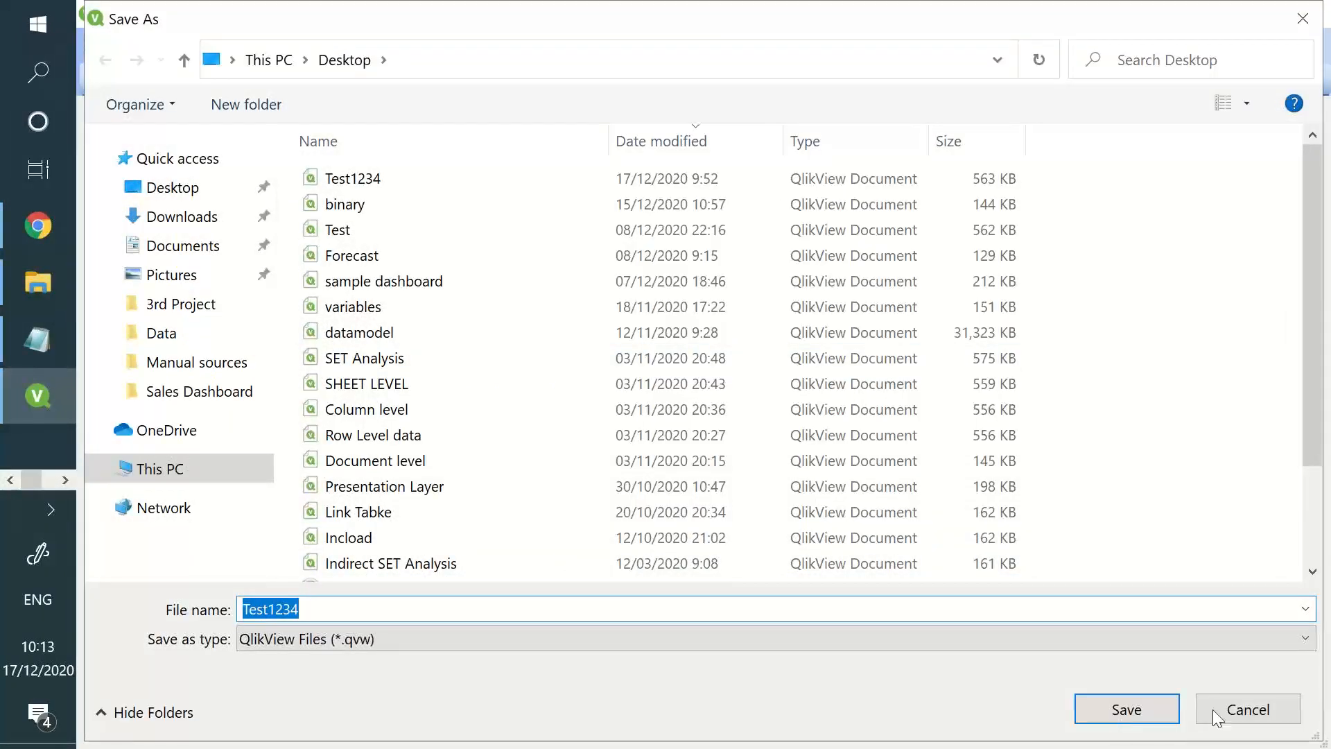
click(1158, 717)
click(1161, 723)
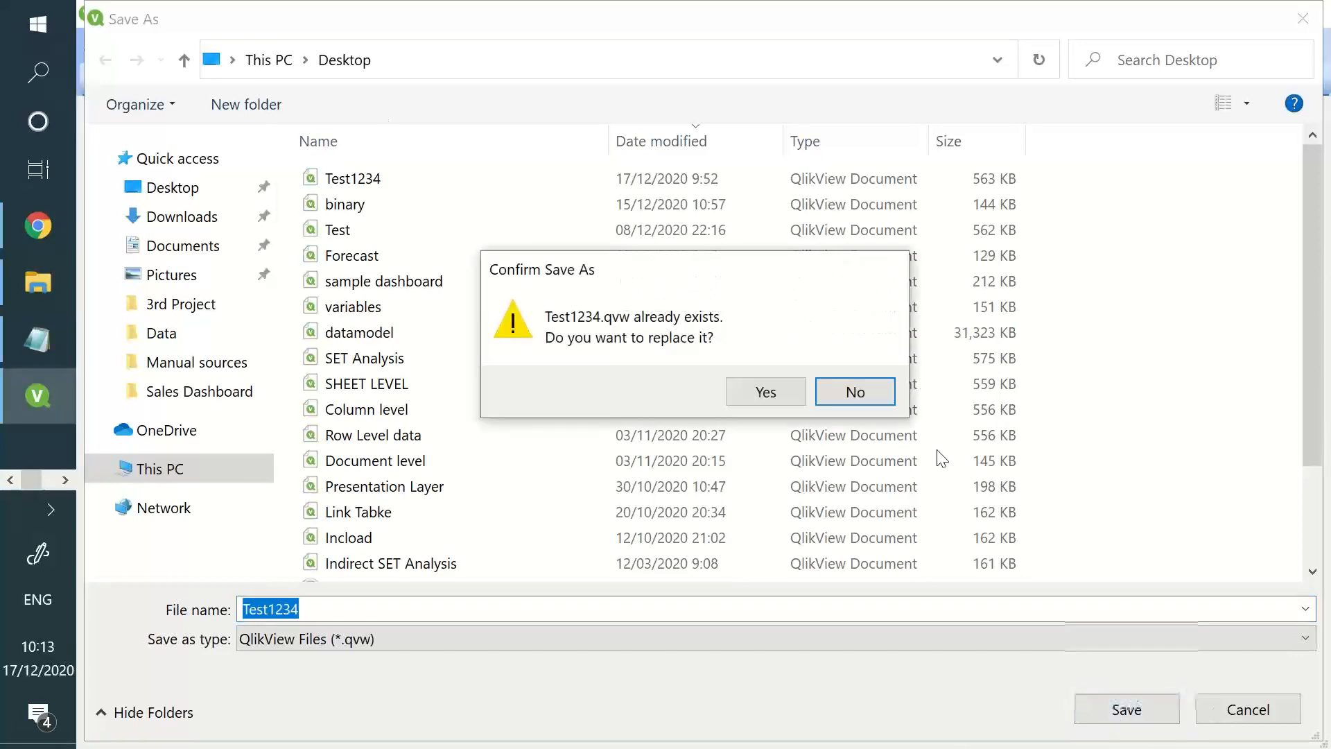
click(766, 392)
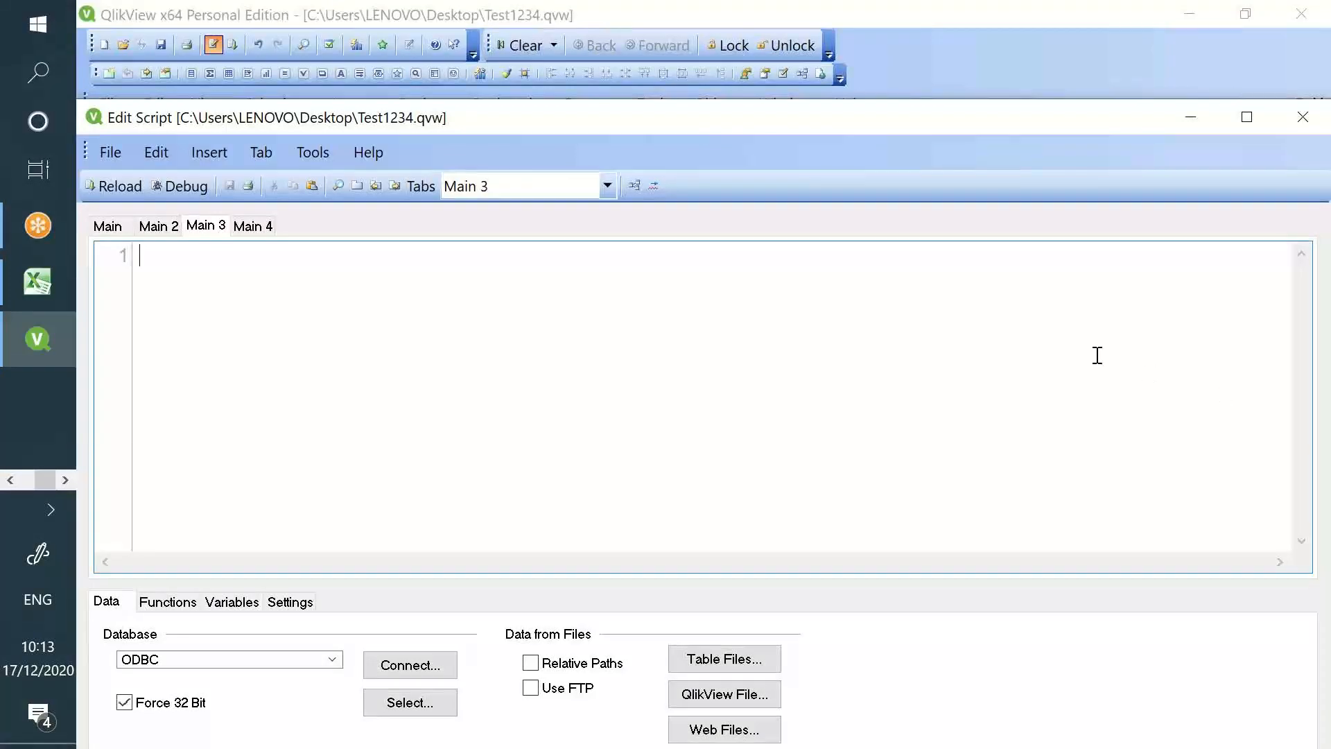
Reload the script containing the Test crosstable load and inspect the number of lines fetched for Test.
click(158, 226)
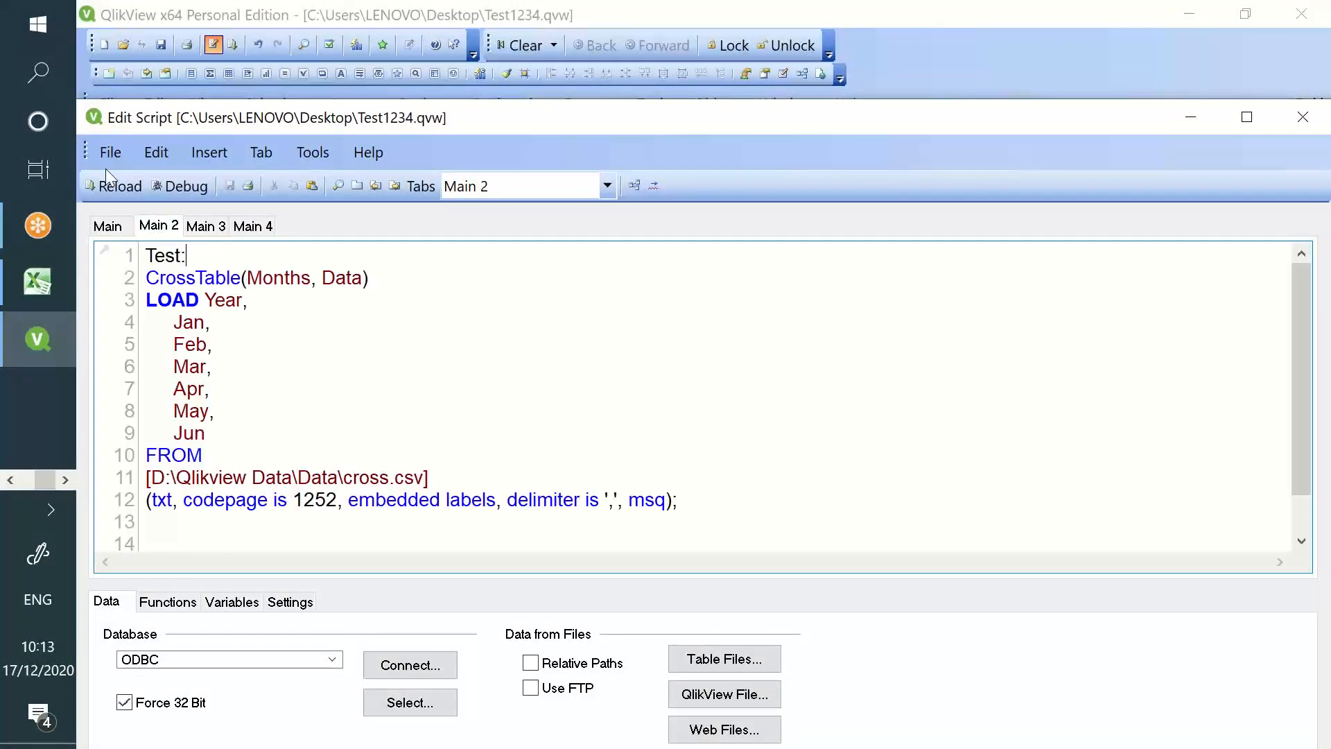
click(115, 185)
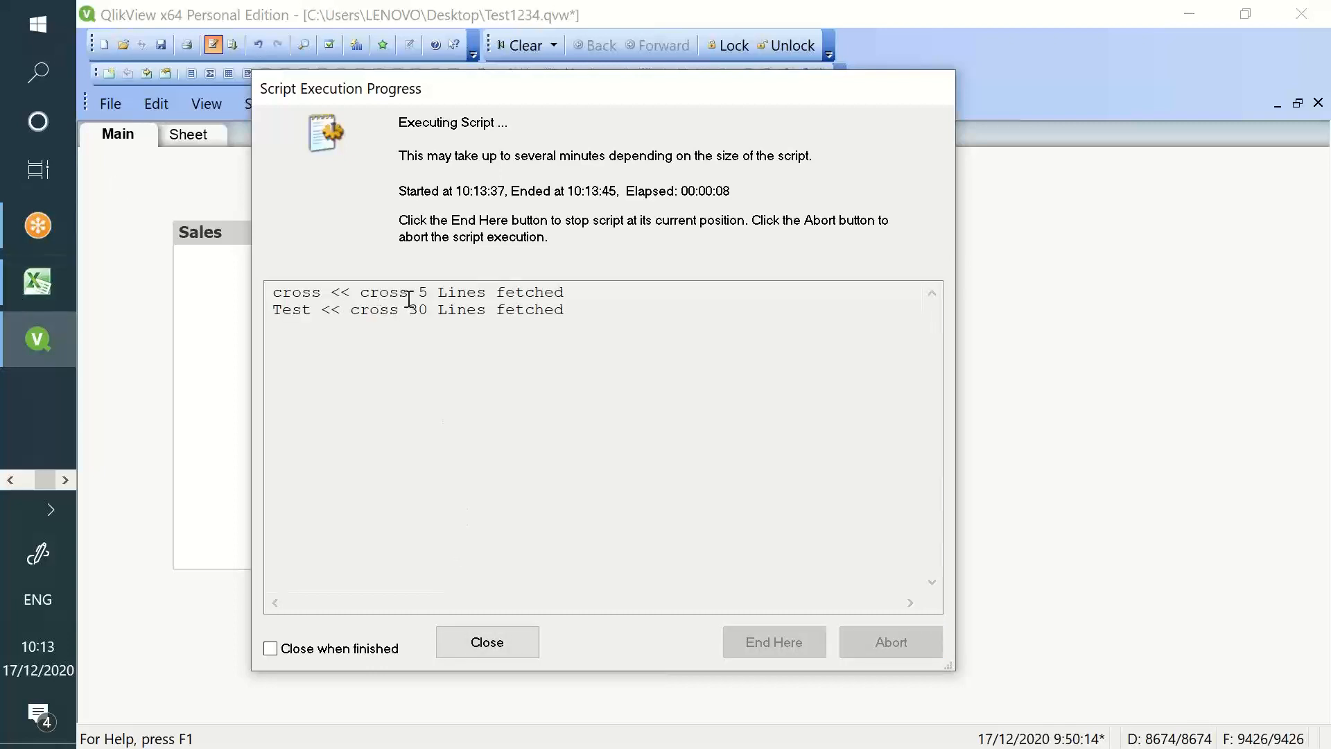
drag(409, 295, 456, 312)
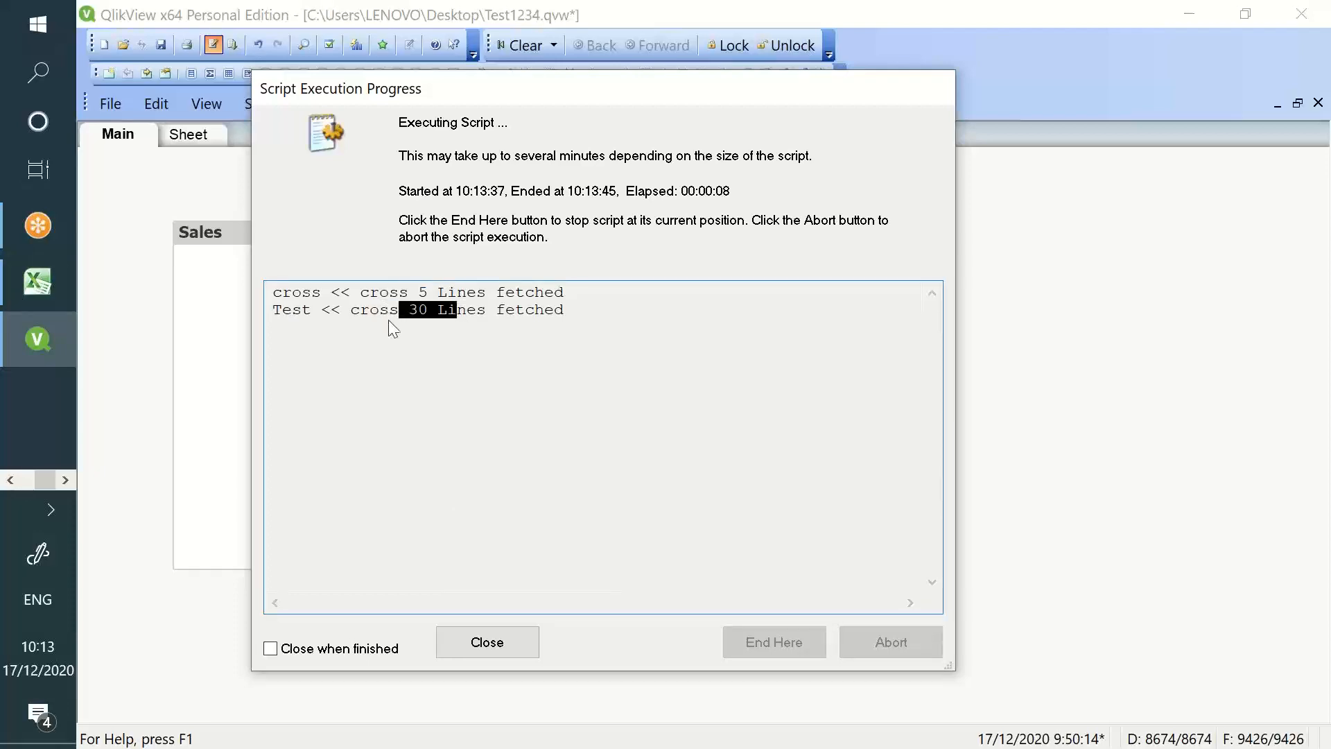
Switch to the cross workbook in Excel and examine the January to June values row by row for each year.
click(38, 281)
click(232, 223)
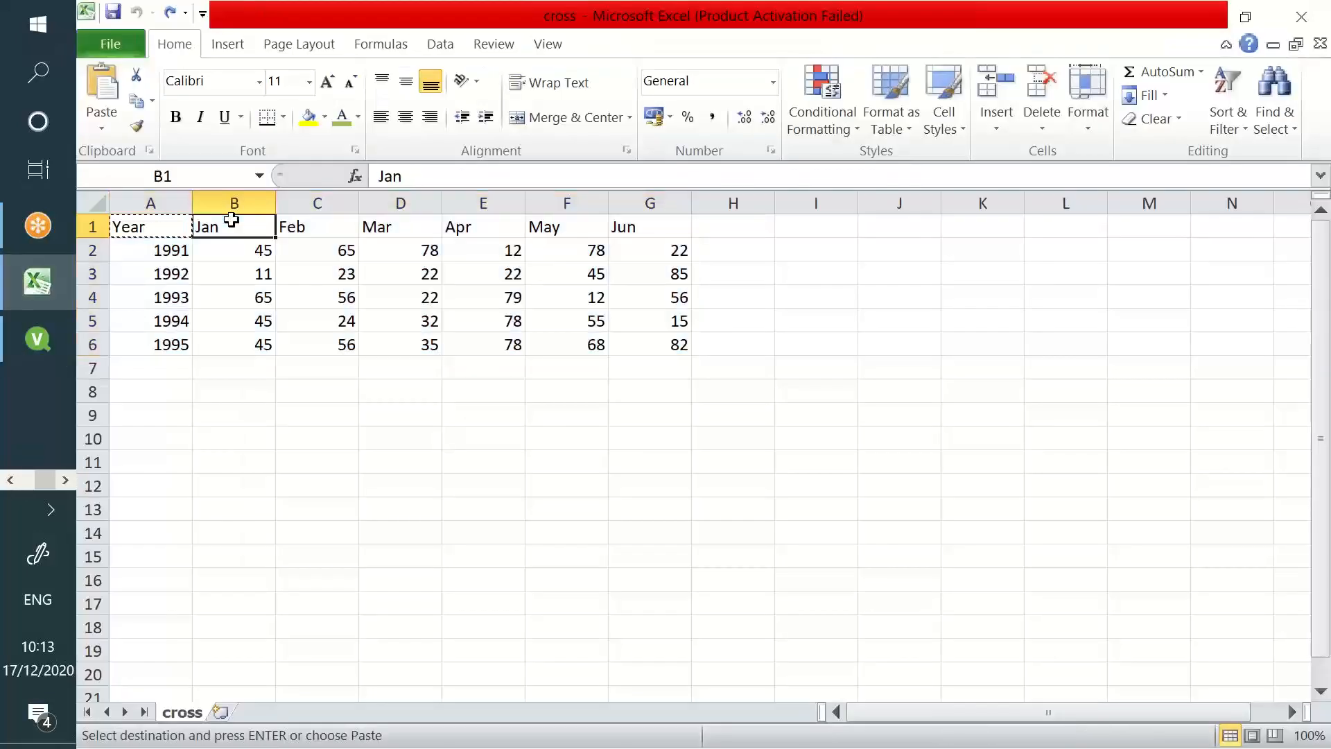
click(236, 248)
drag(313, 256, 642, 256)
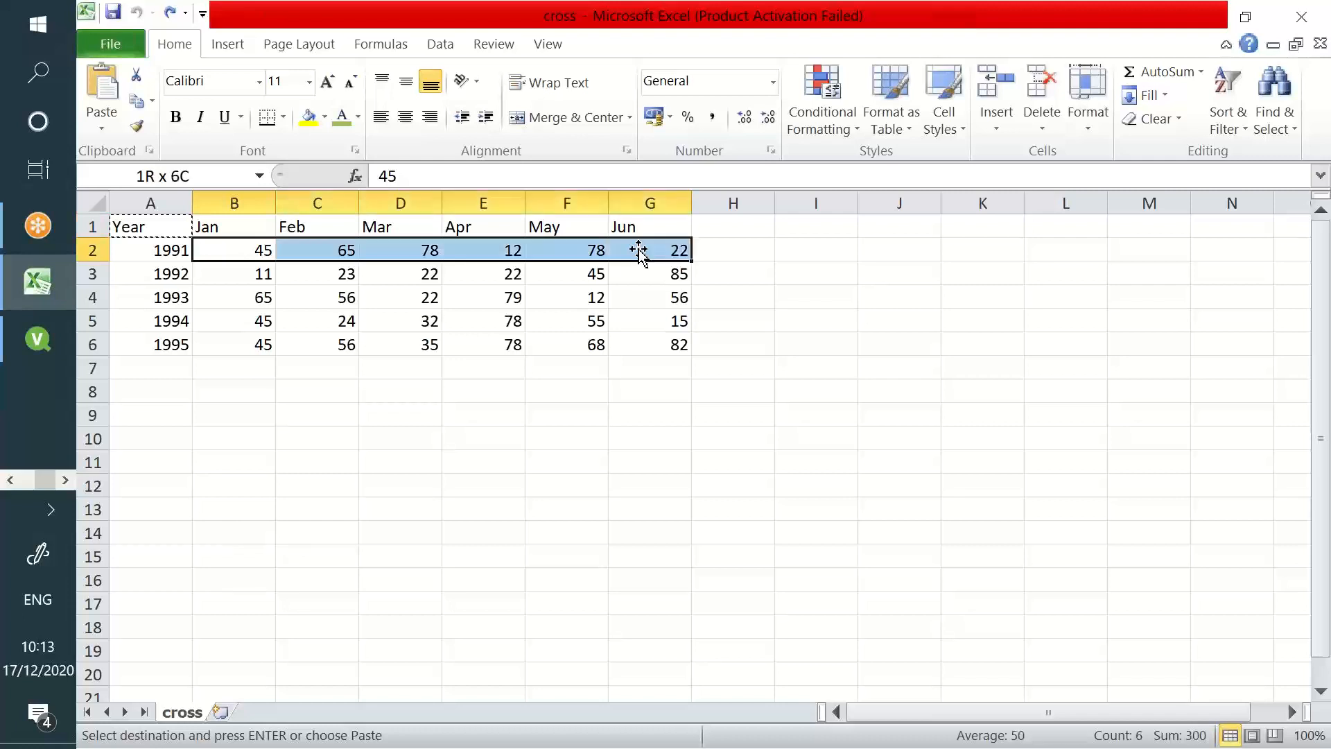
drag(262, 273, 648, 298)
drag(250, 322, 462, 346)
click(289, 342)
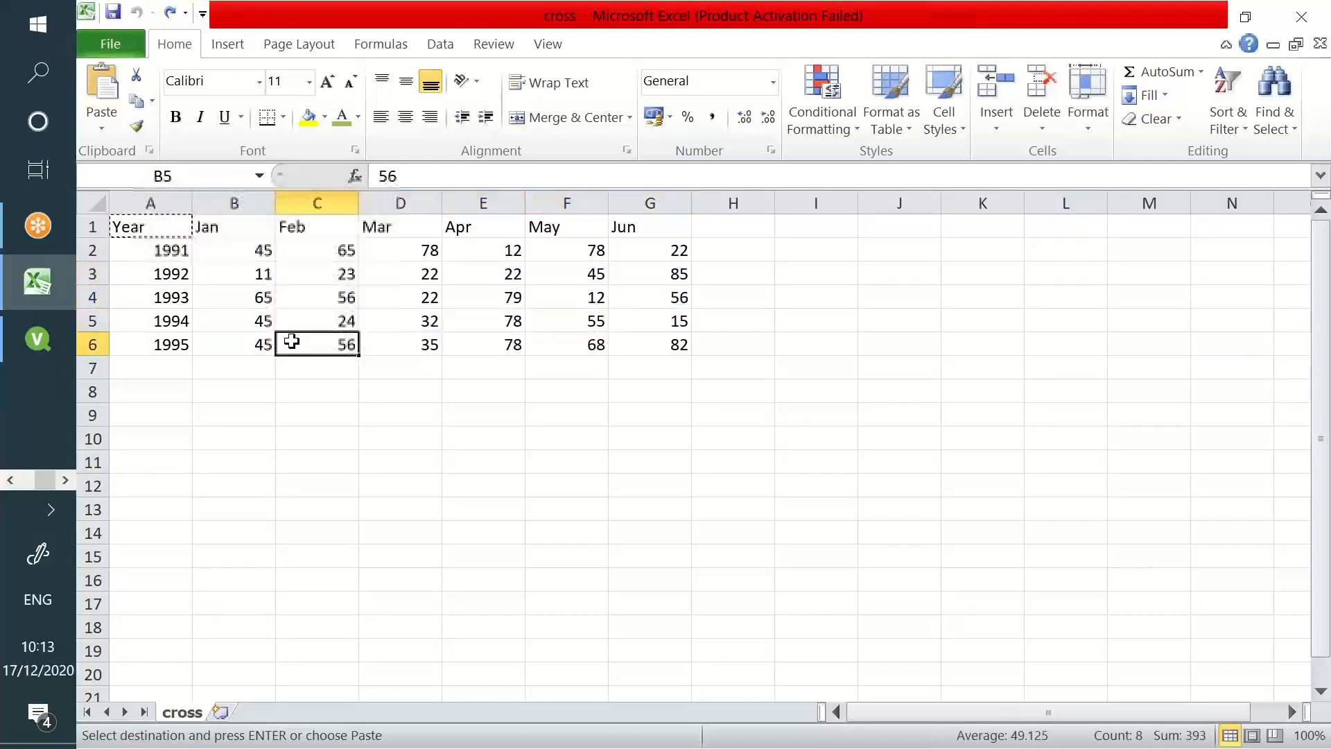
click(257, 249)
drag(522, 248, 657, 238)
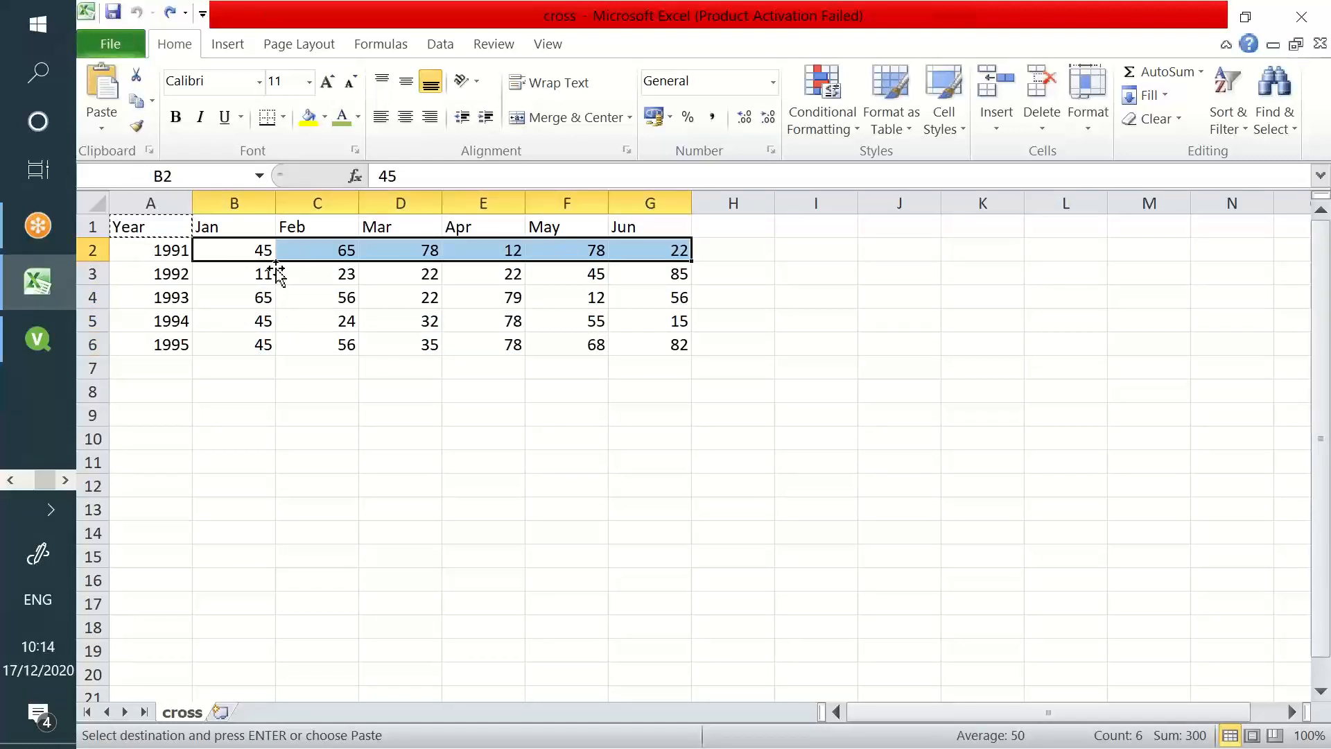
Examine the month columns from Jan to Jun one by one, including the values for 1991 and 1992.
drag(261, 232, 234, 380)
drag(320, 229, 367, 352)
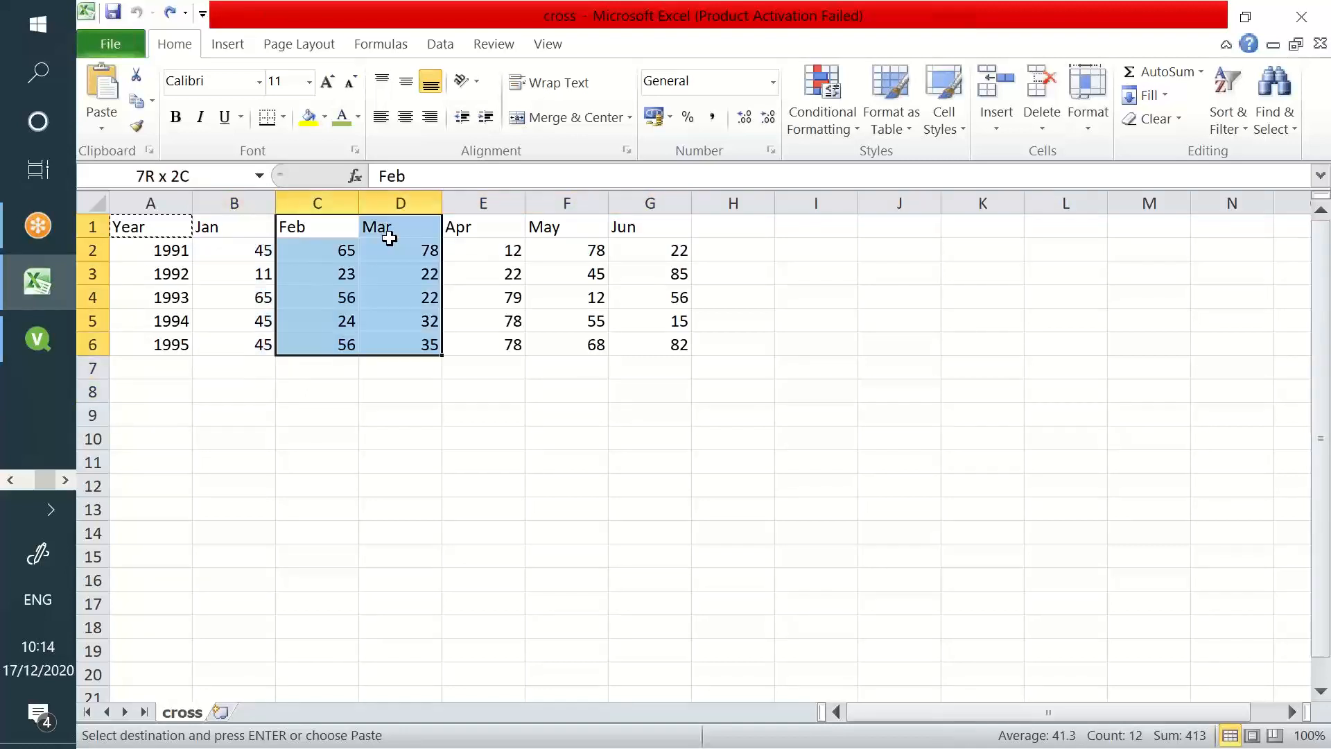
drag(386, 234, 411, 372)
drag(498, 249, 520, 393)
drag(561, 251, 577, 323)
drag(664, 253, 666, 368)
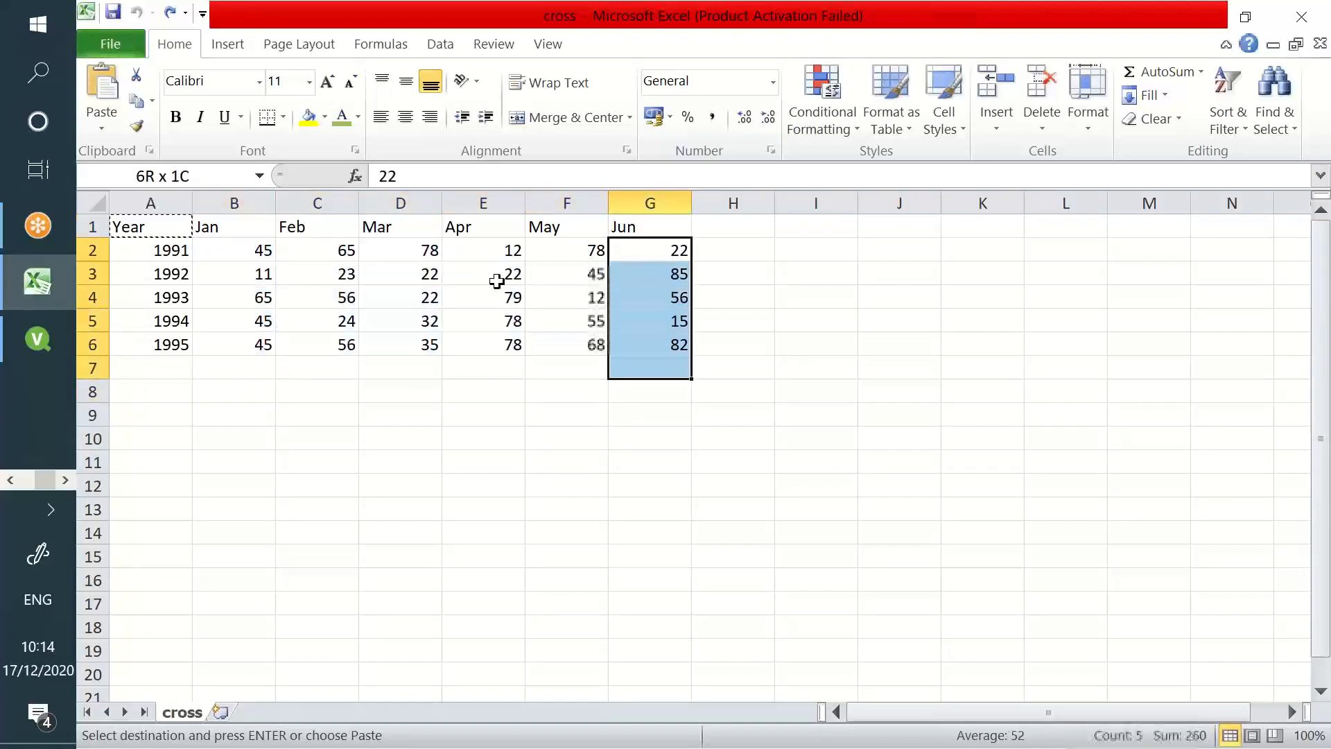
drag(262, 252, 676, 269)
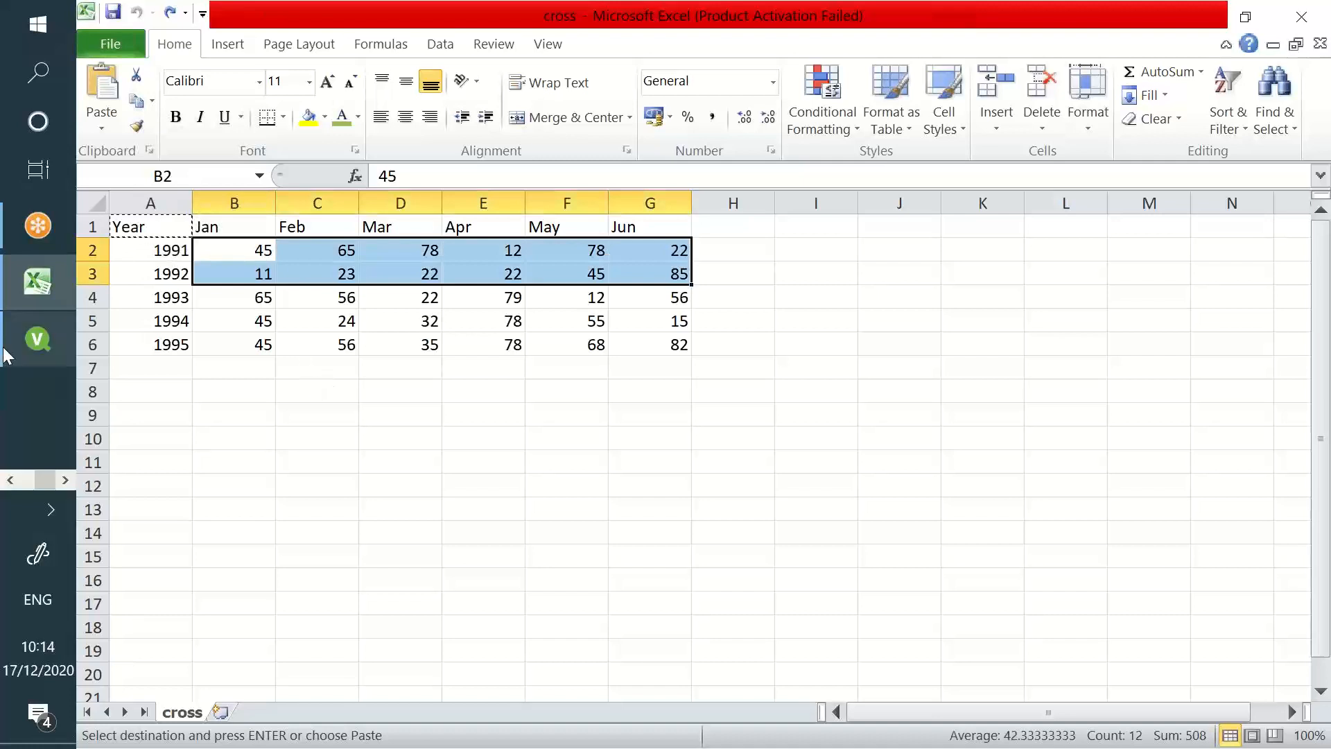
Return to QlikView, close the script execution progress, and accept the Main sheet properties without adding listbox fields.
click(39, 339)
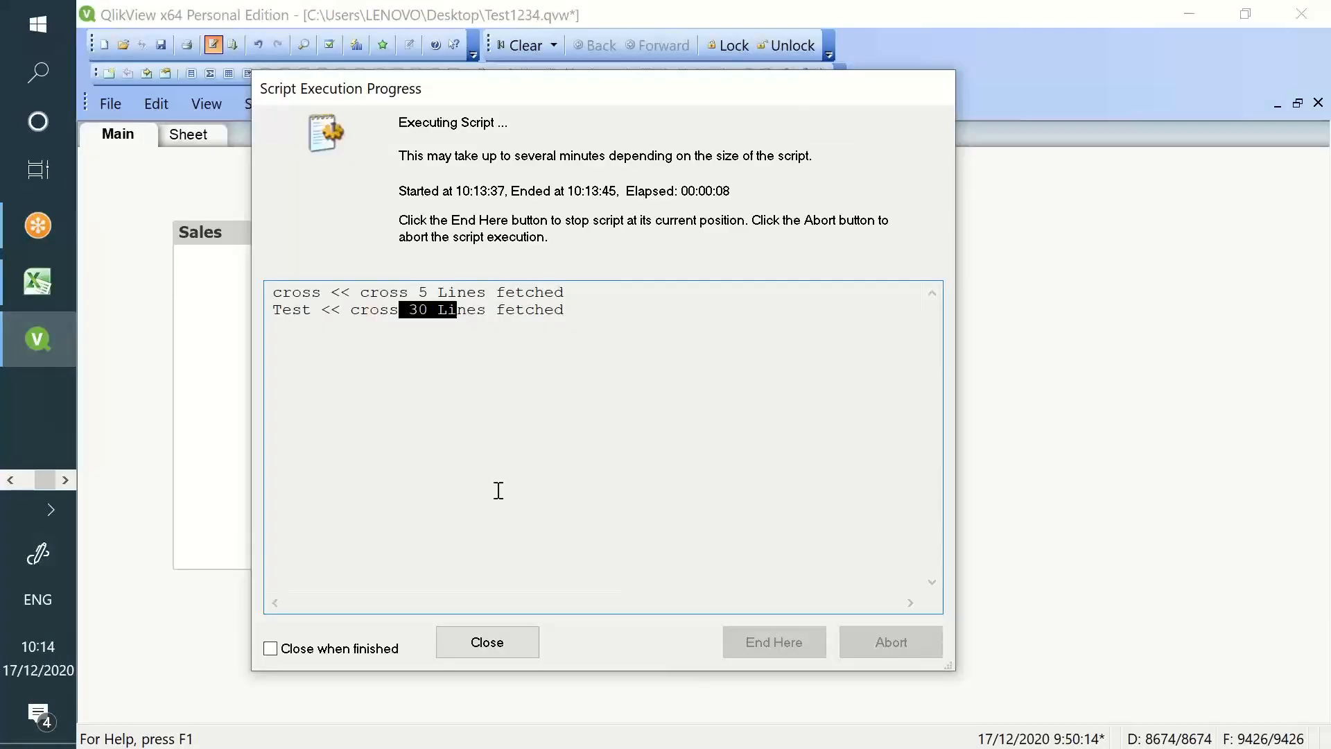
click(477, 652)
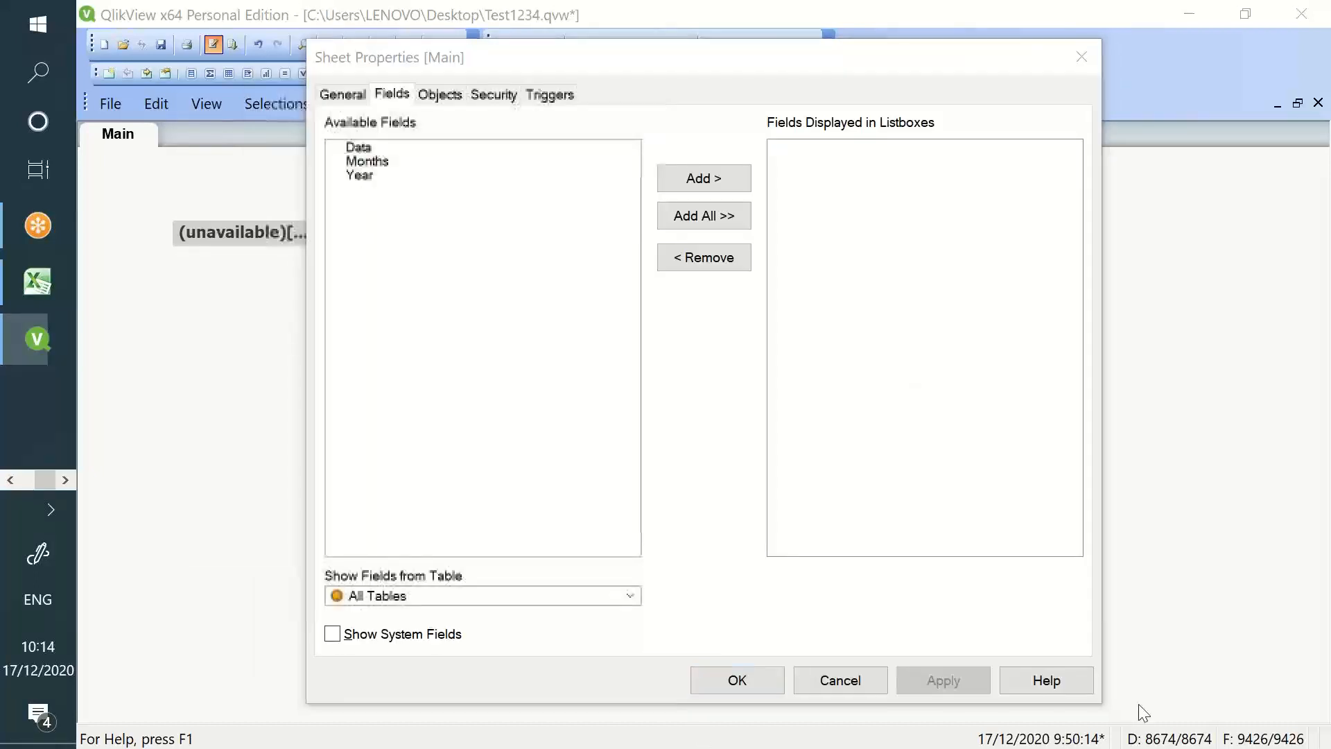
click(760, 689)
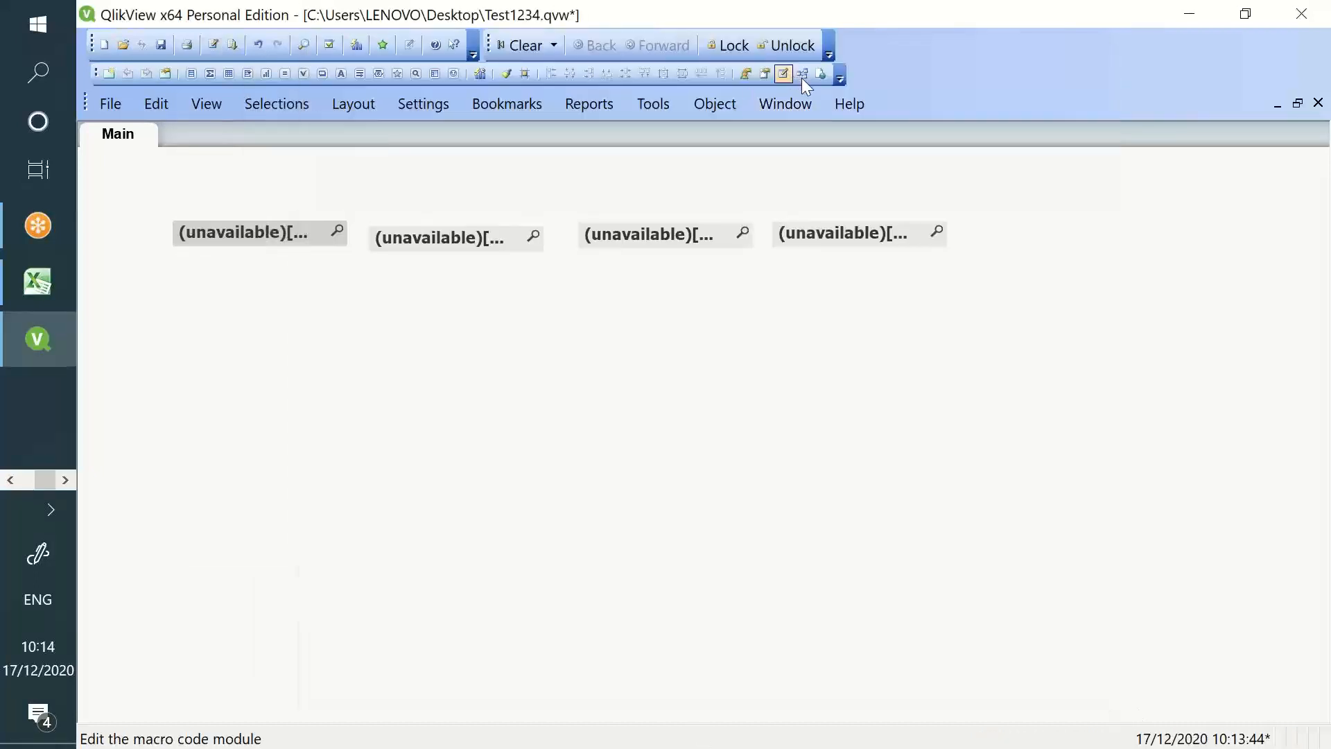
View the data model in the Table Viewer and preview the records of the Test table.
click(802, 76)
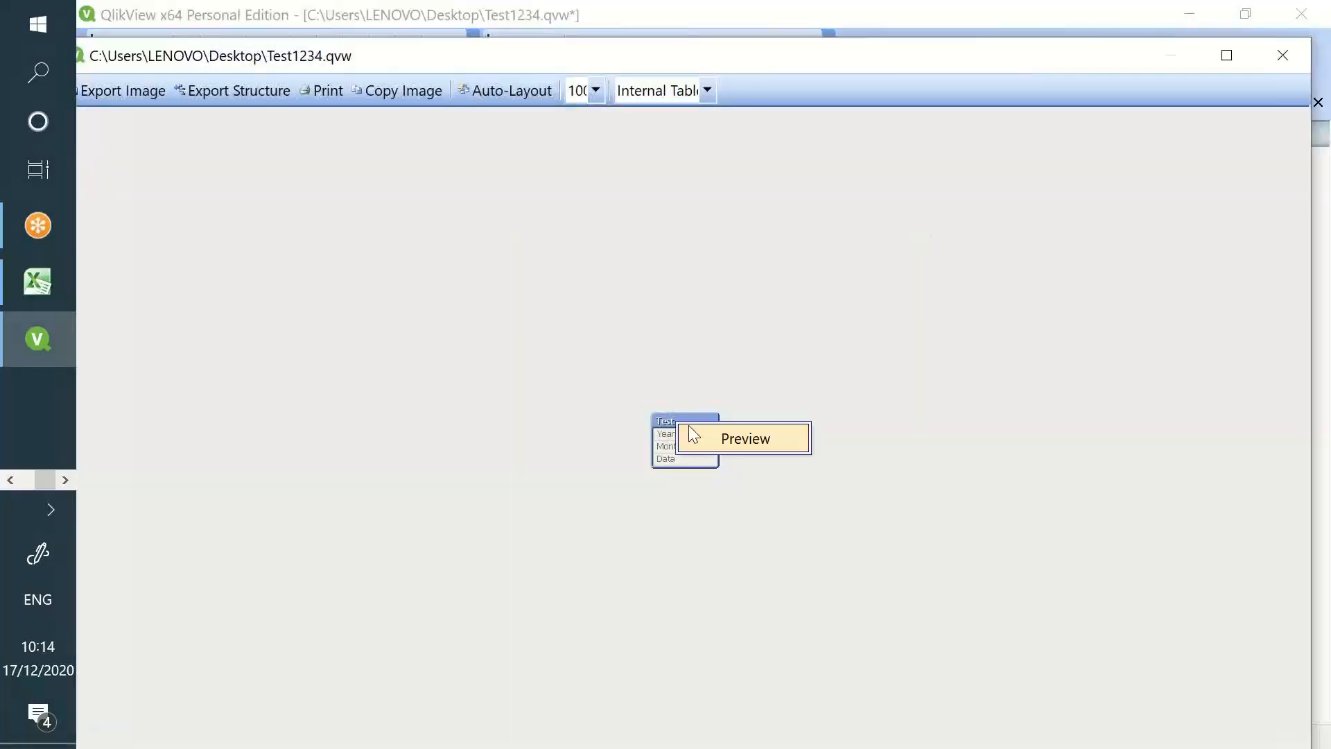
click(693, 436)
scroll(226, 184, down, 4)
scroll(227, 183, up, 4)
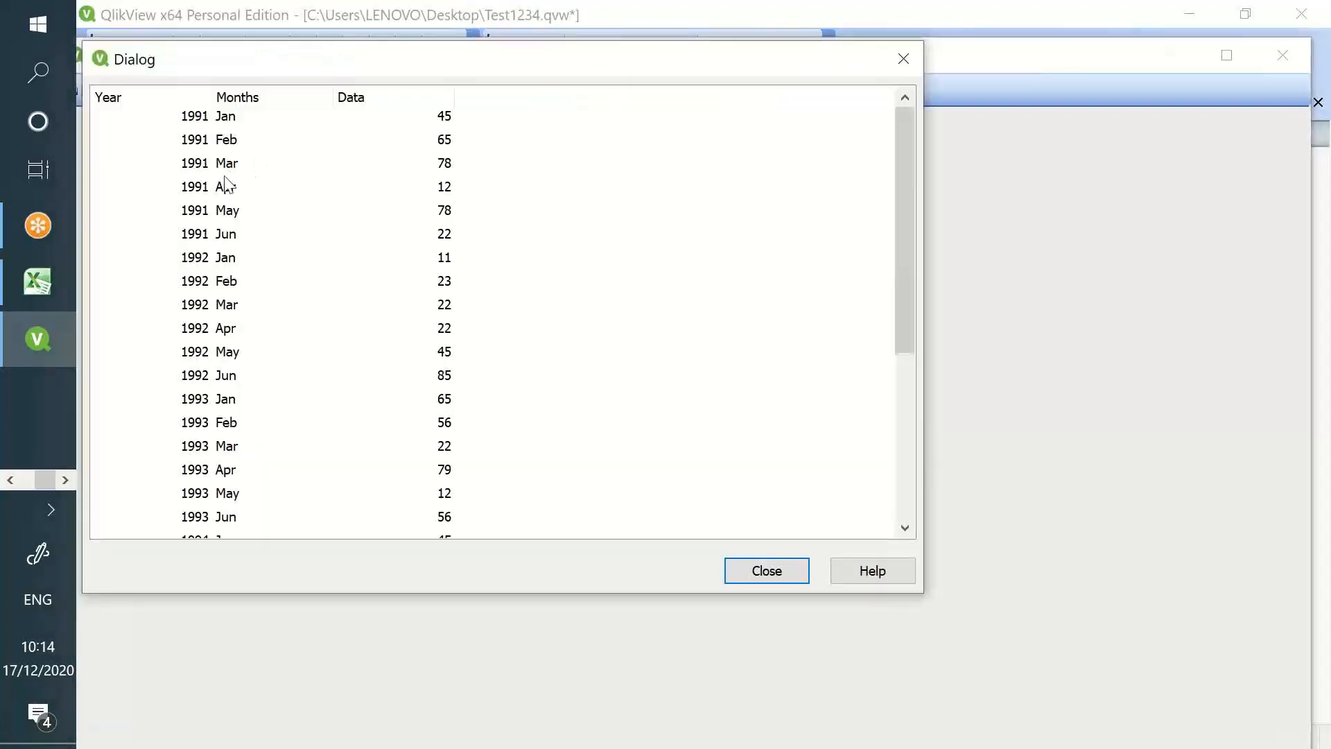
Examine how the previewed records pair each year from 1991 onward with its months and data, and close the preview and Table Viewer.
click(191, 126)
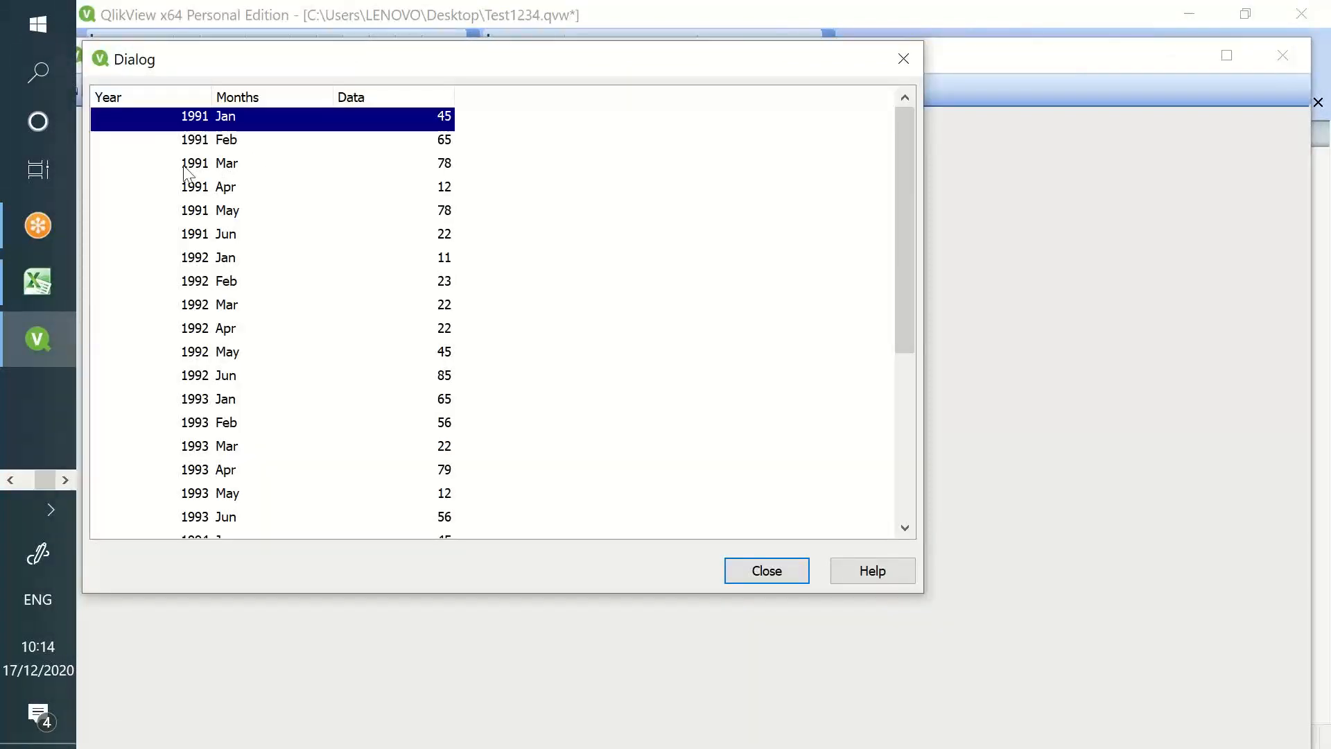
click(185, 246)
click(188, 266)
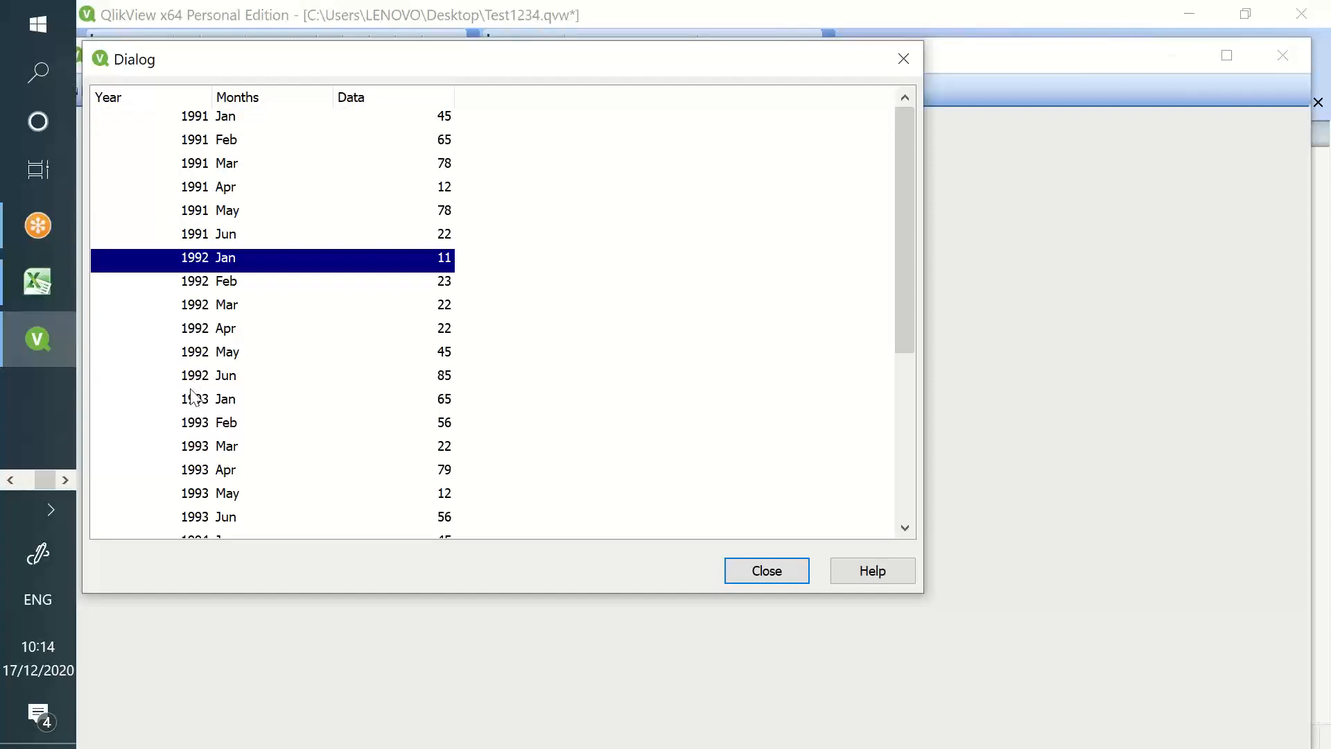
click(190, 380)
click(187, 399)
scroll(176, 470, down, 1)
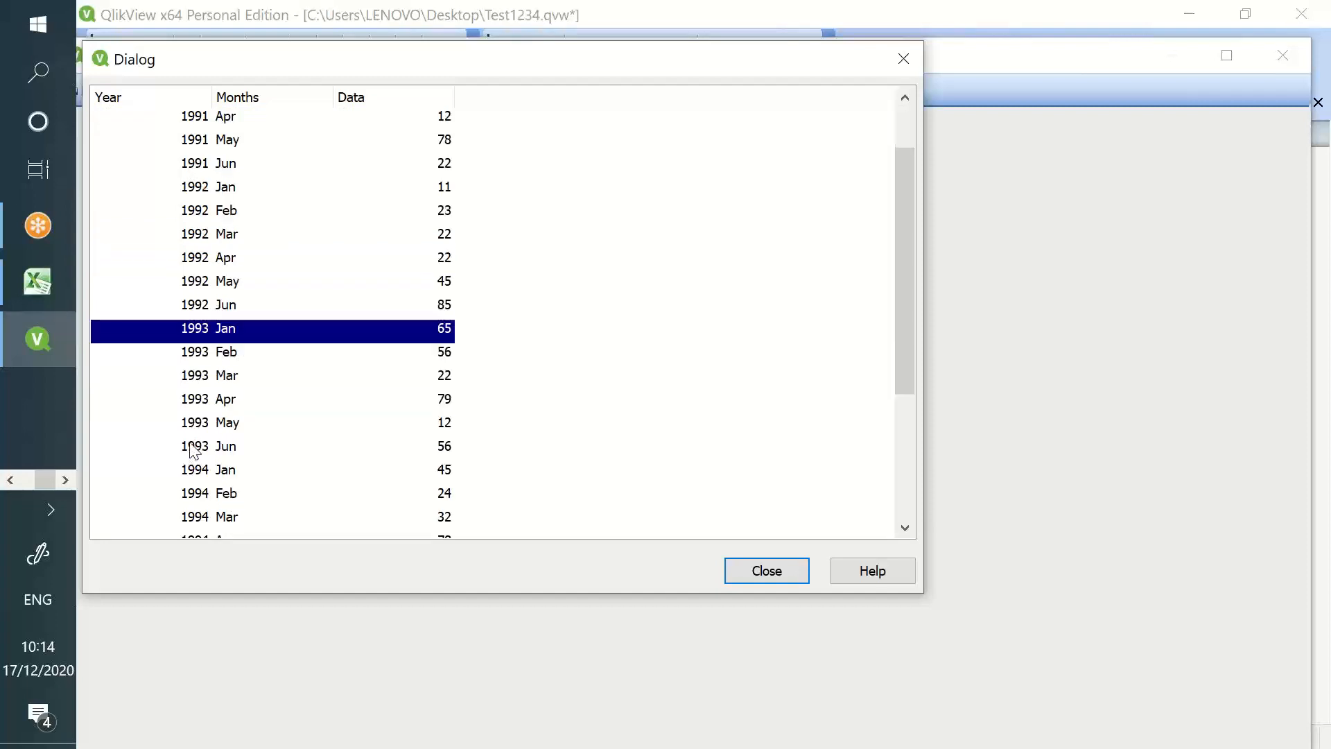
click(189, 445)
click(257, 332)
click(257, 424)
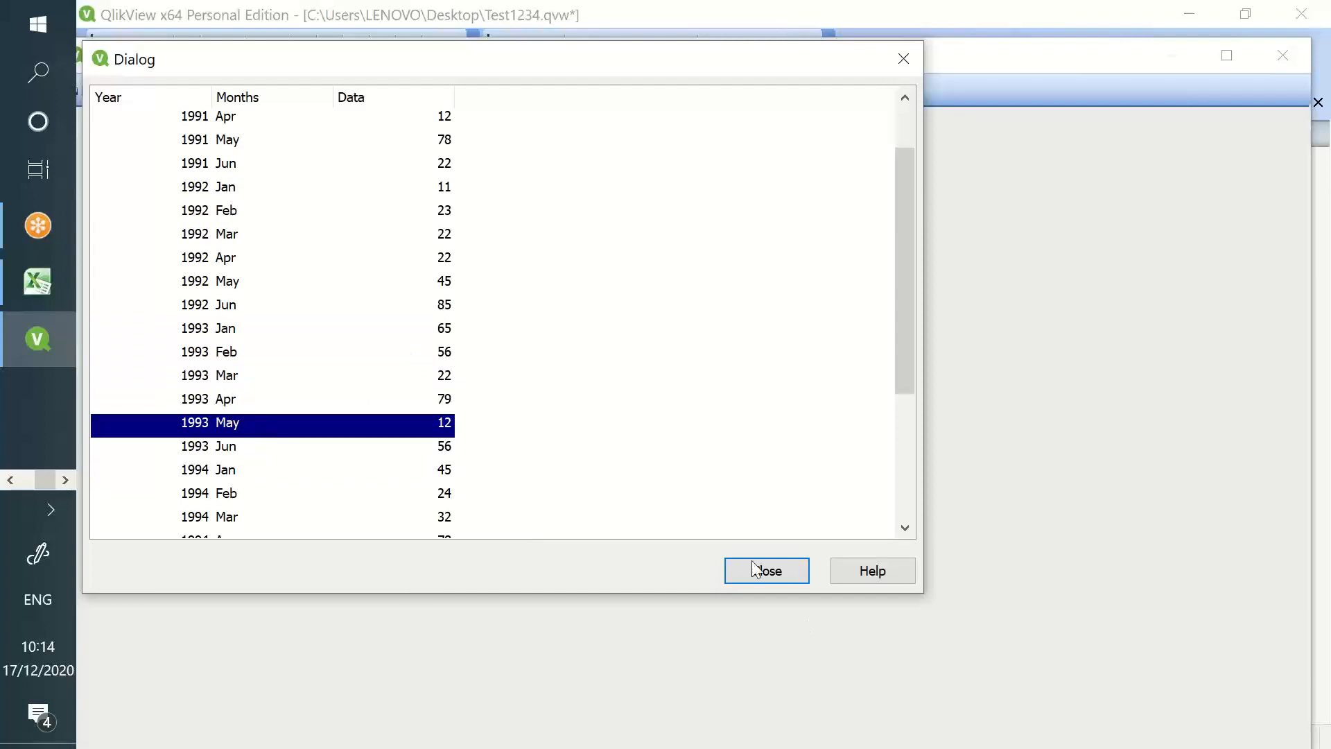
key(alt+c)
drag(706, 45, 616, 215)
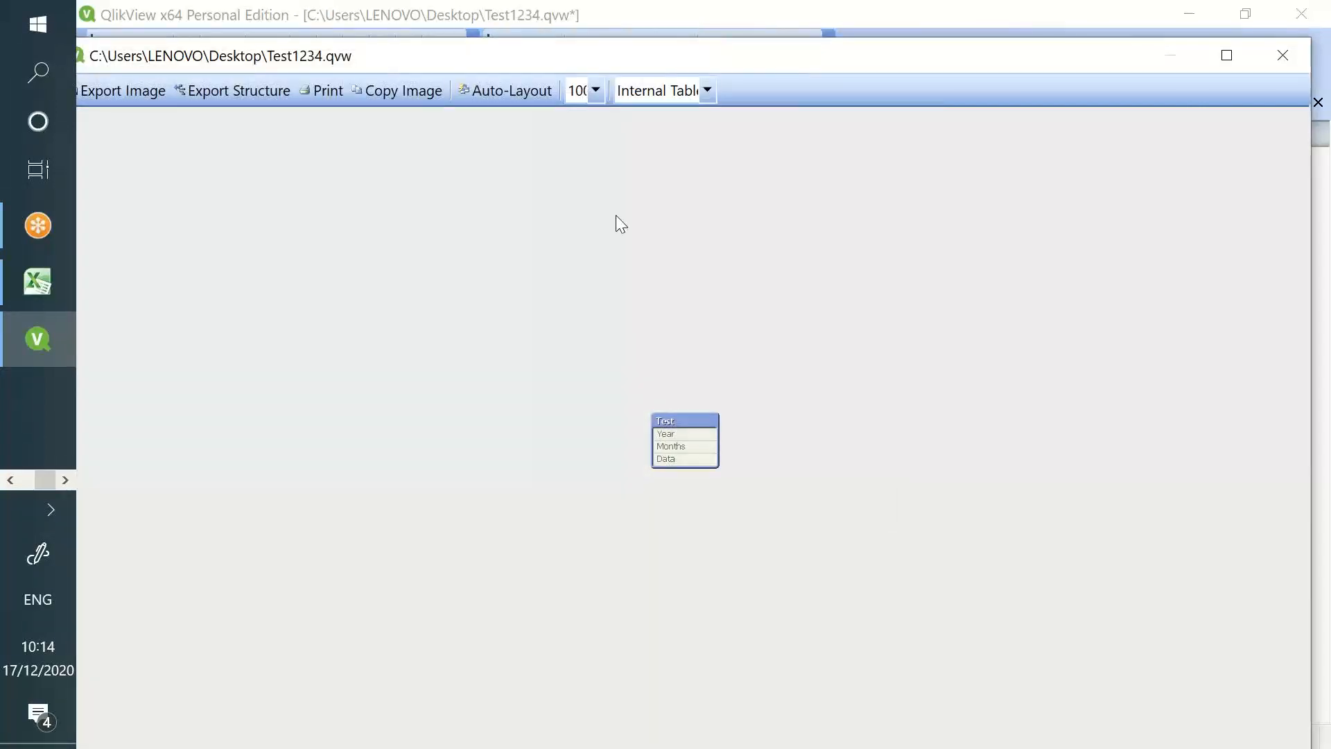
click(1180, 229)
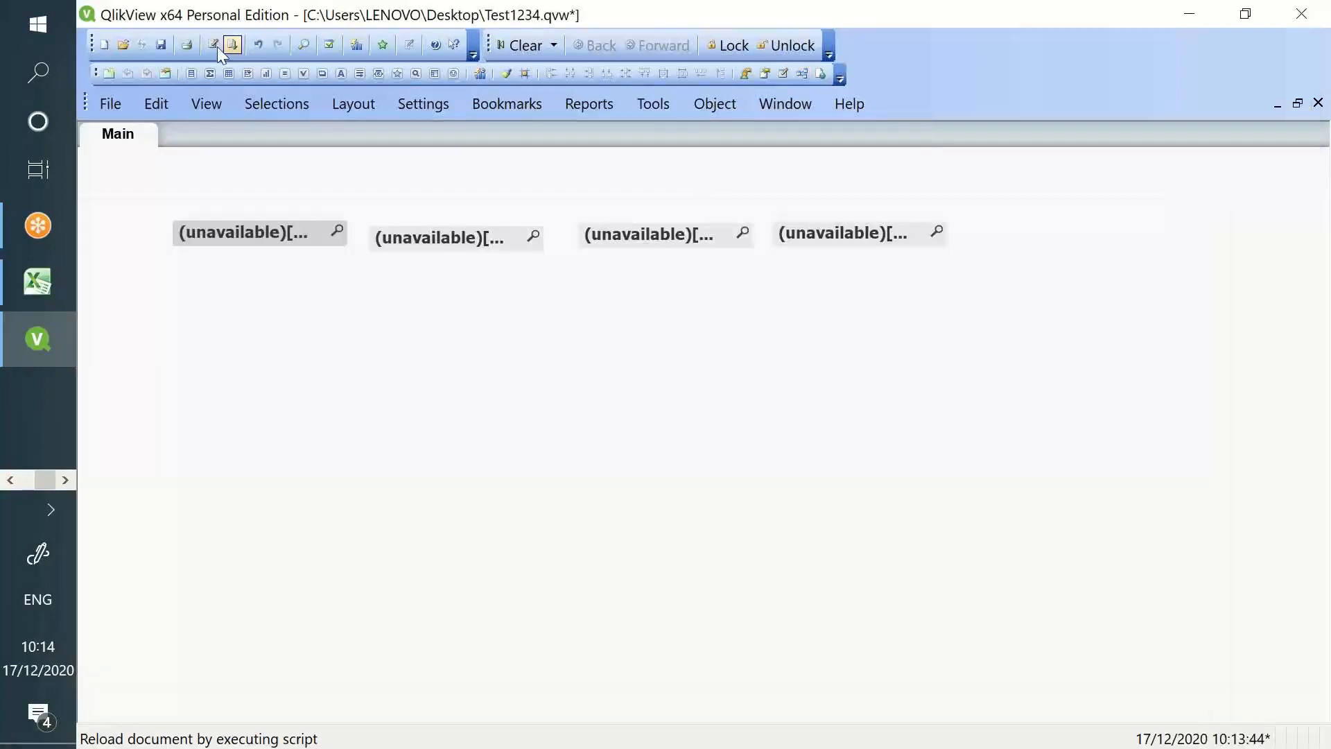
Reopen the script and delete the CrossTable(Months, Data) line and the cross.csv LOAD statement, keeping the Test: label.
click(214, 45)
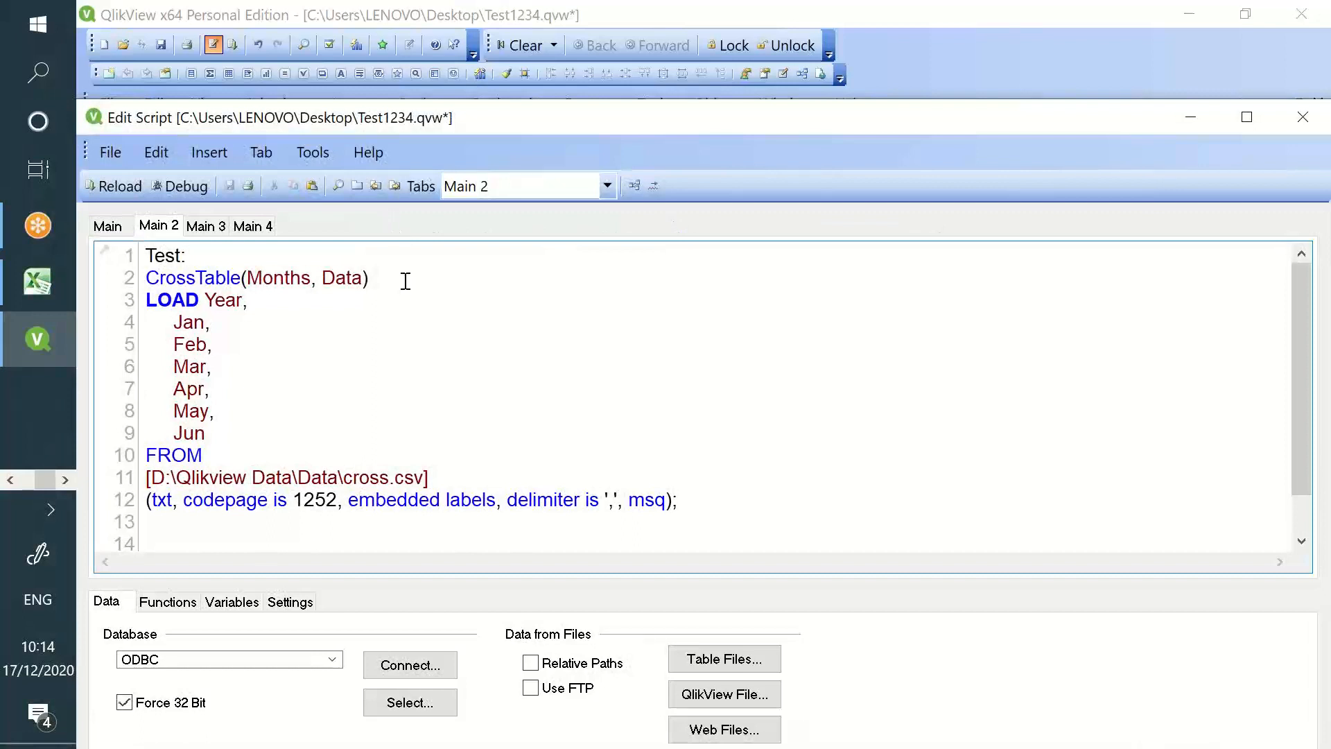
drag(405, 281, 148, 283)
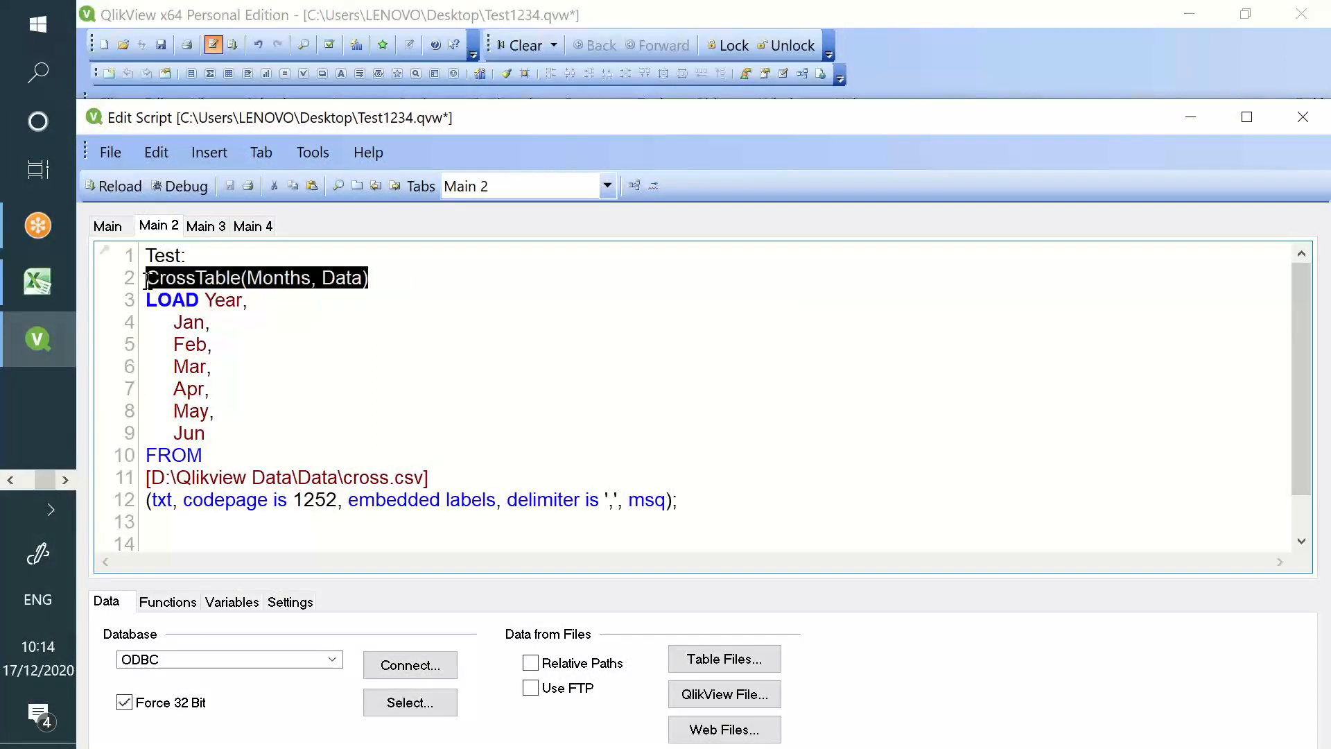
key(Delete)
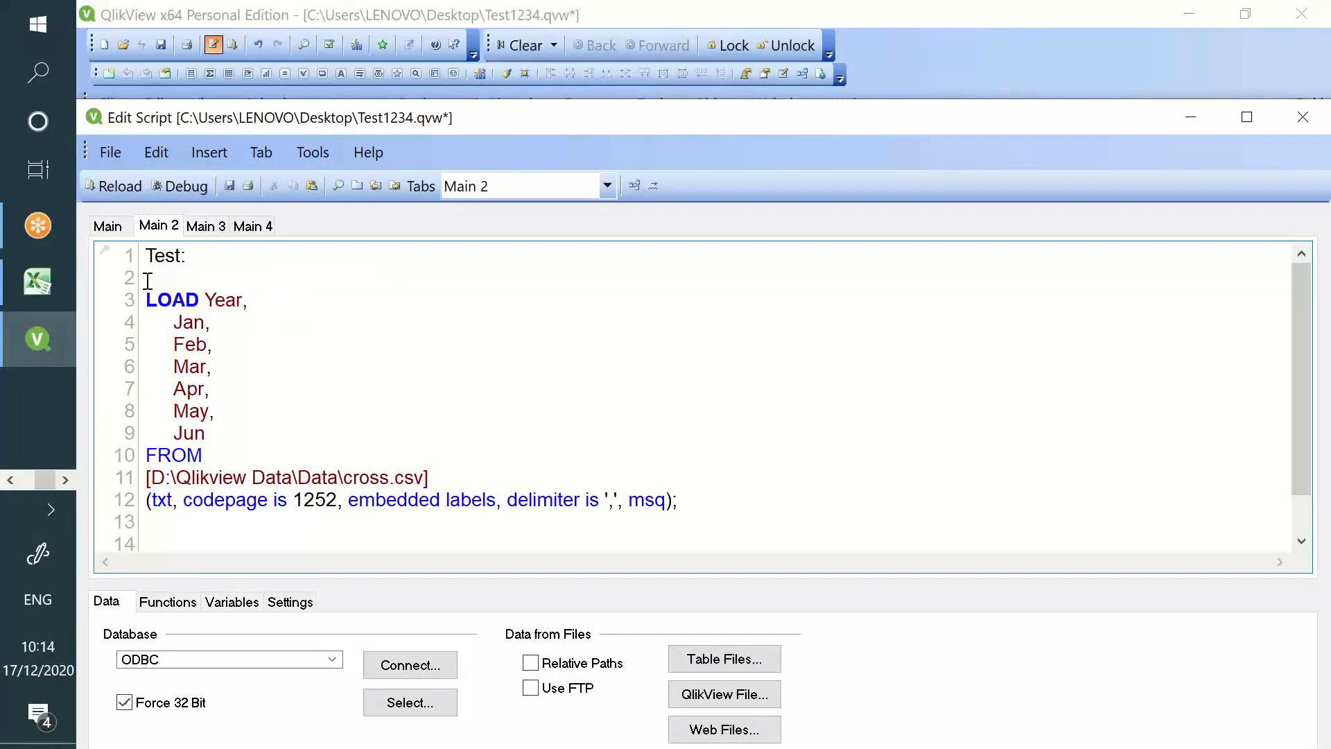
key(Delete)
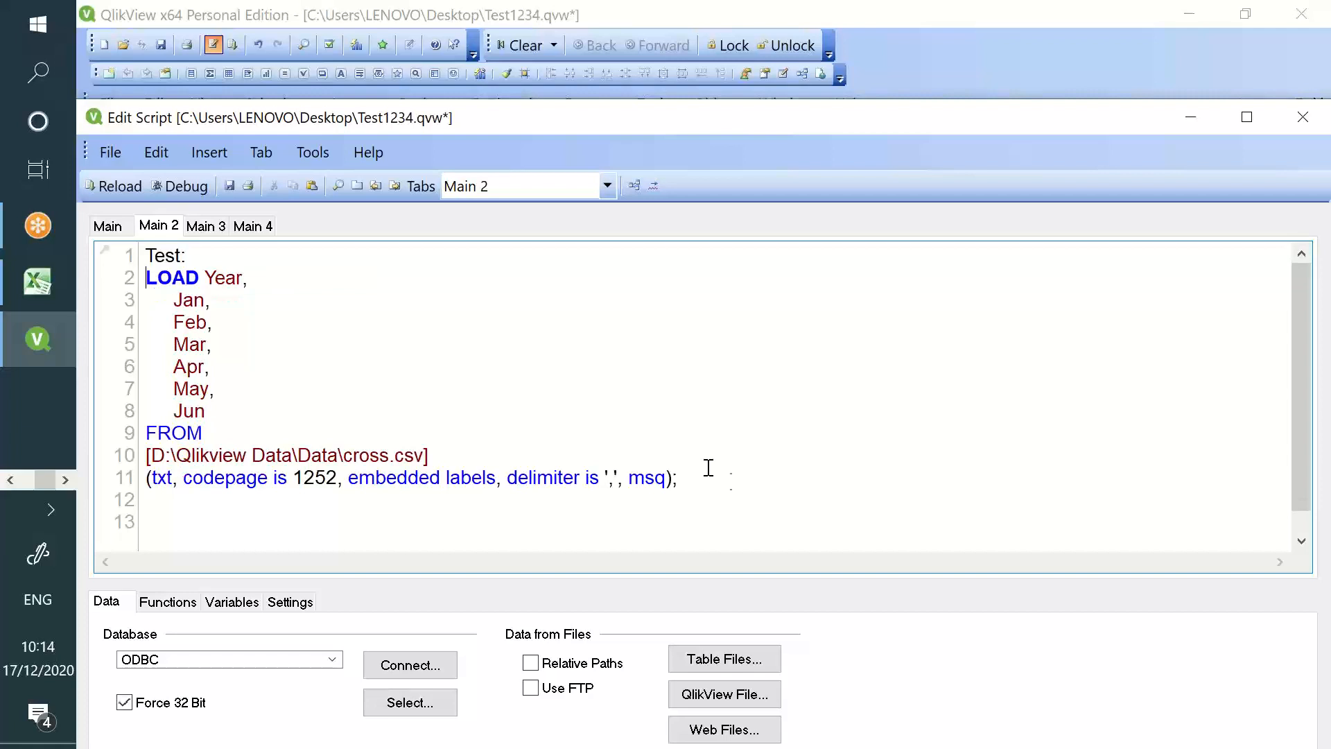
drag(709, 468, 140, 246)
drag(144, 286, 144, 285)
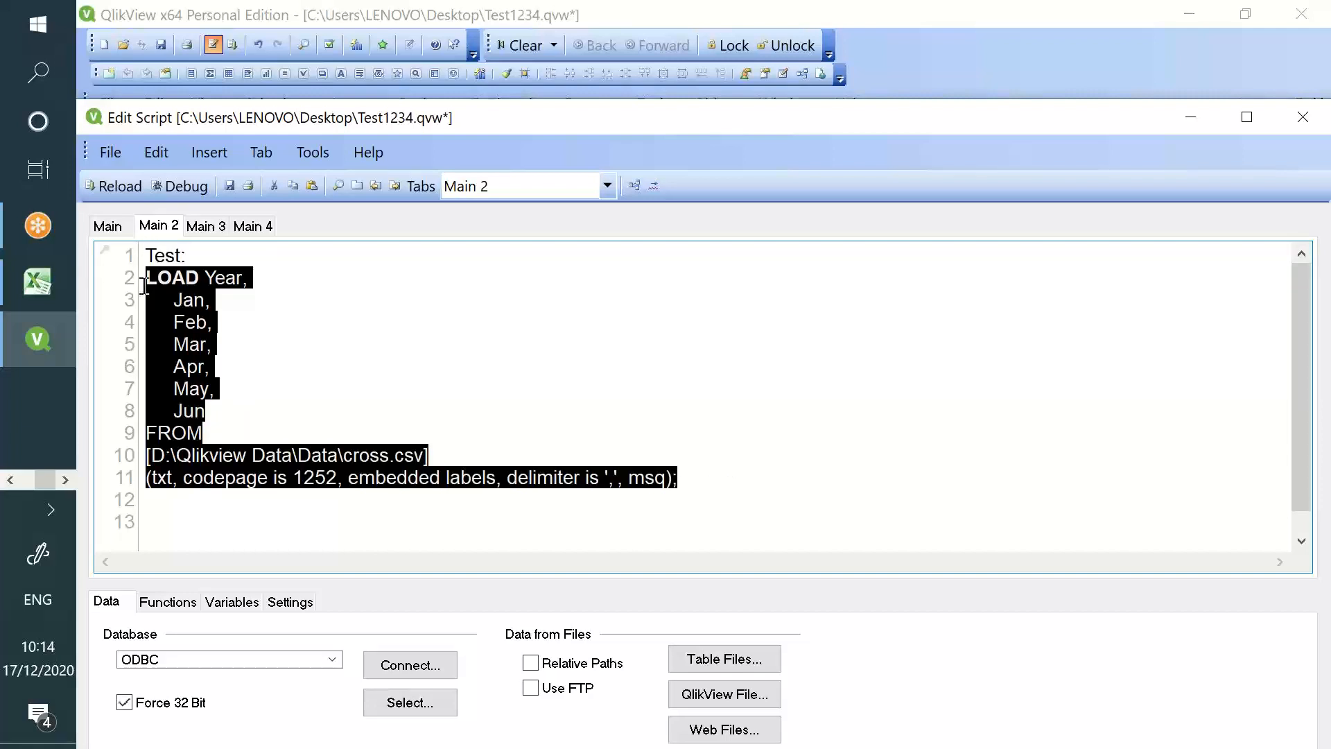
key(Delete)
Insert a plain LOAD statement for cross.csv below the Test: label using the file wizard's default settings.
drag(354, 120, 391, 42)
click(740, 580)
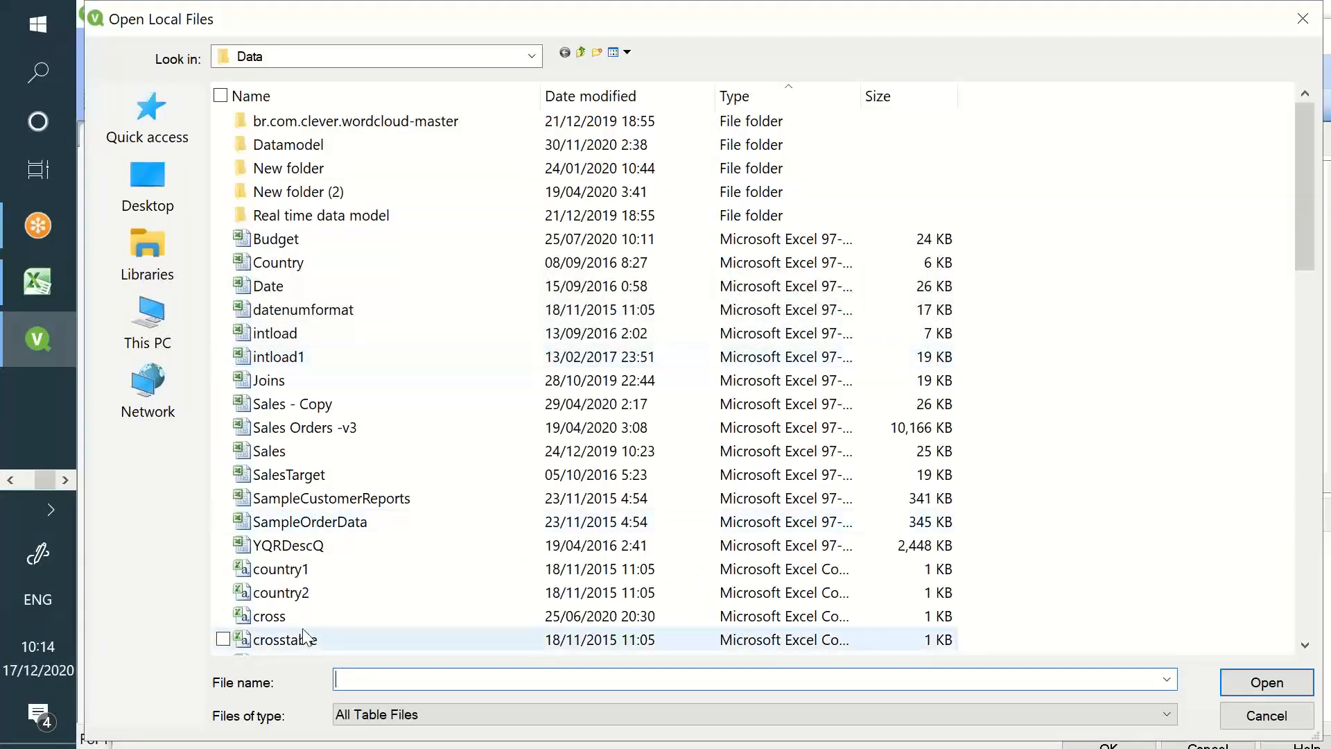
double_click(306, 624)
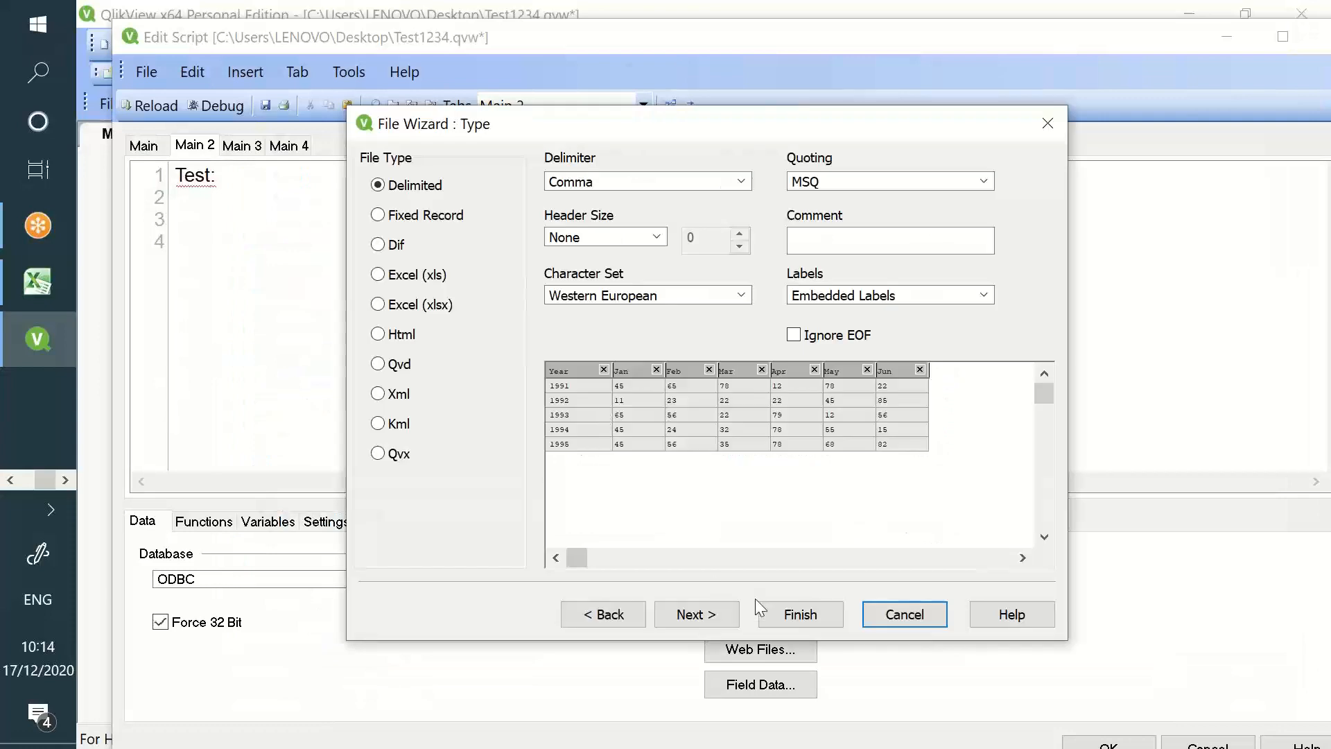
click(770, 607)
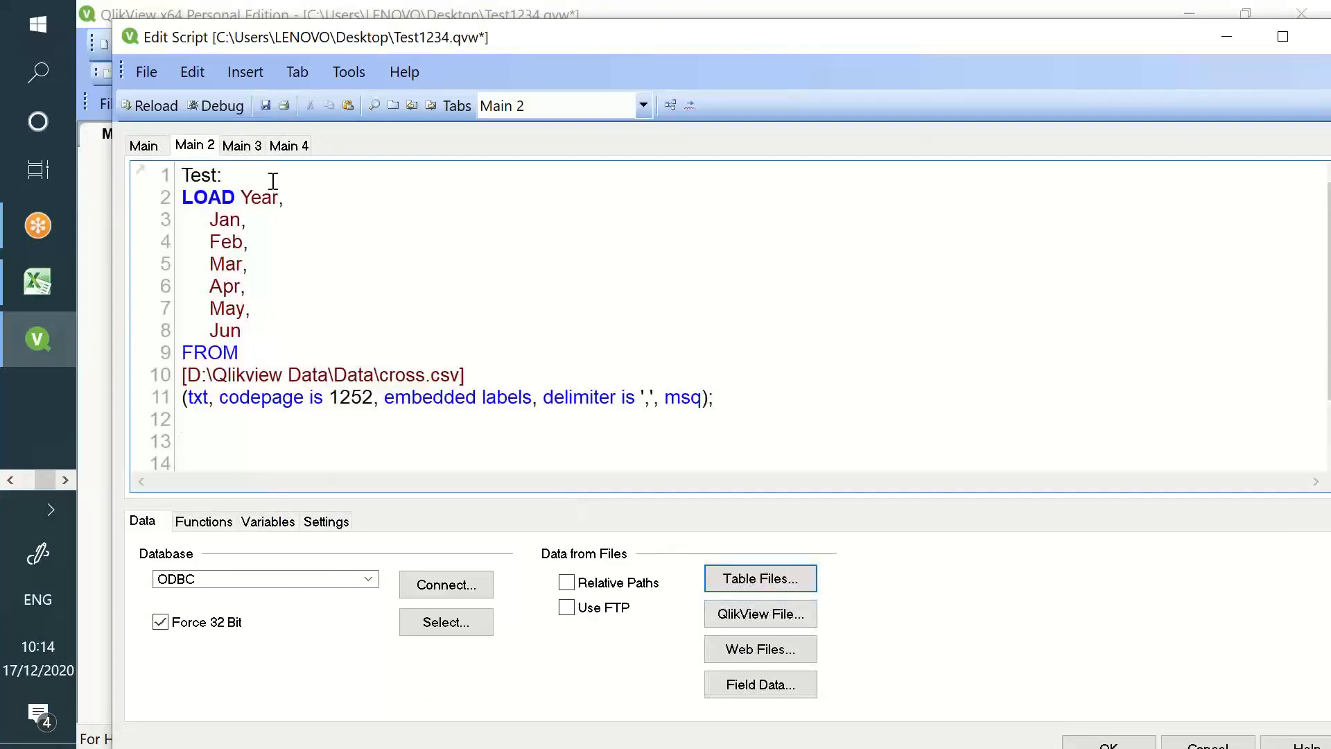
Write the prefix crosstable(Months, Data) on a new line between the Test: label and the cross.csv LOAD statement.
click(273, 180)
key(Return)
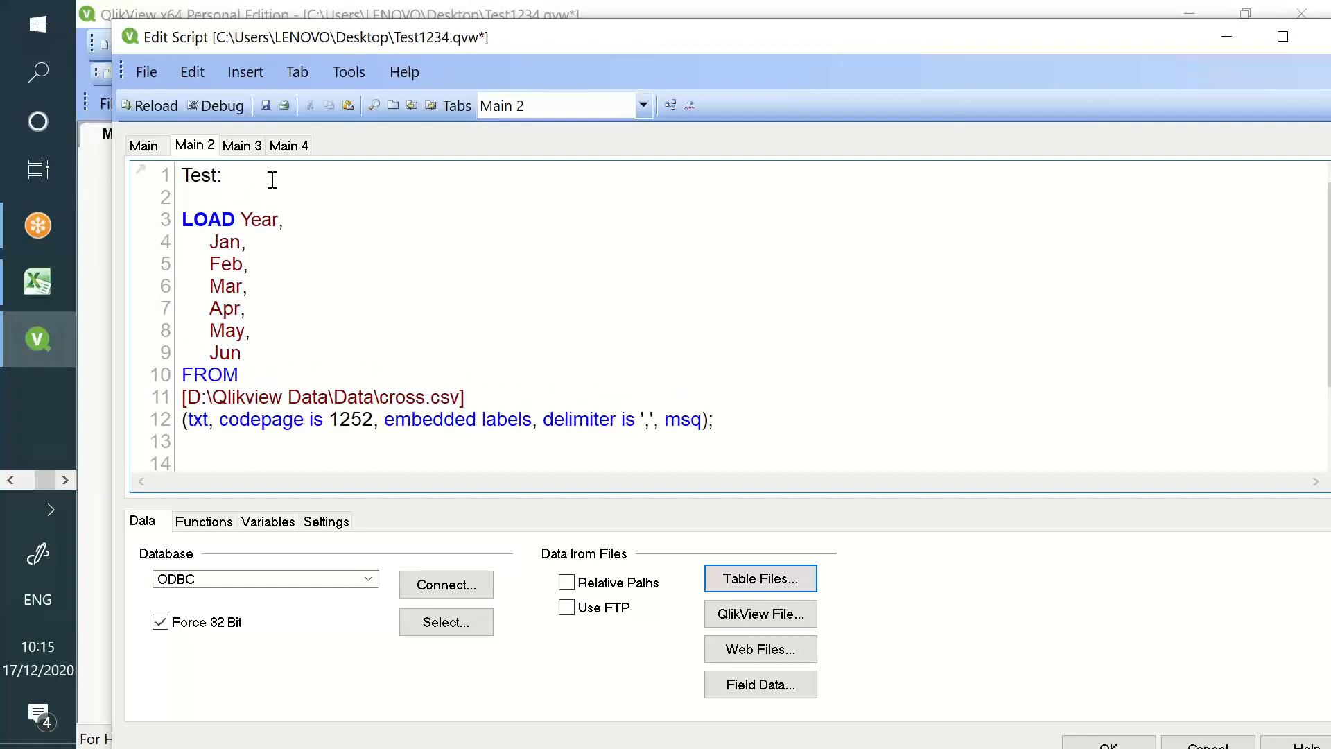
text(crosst)
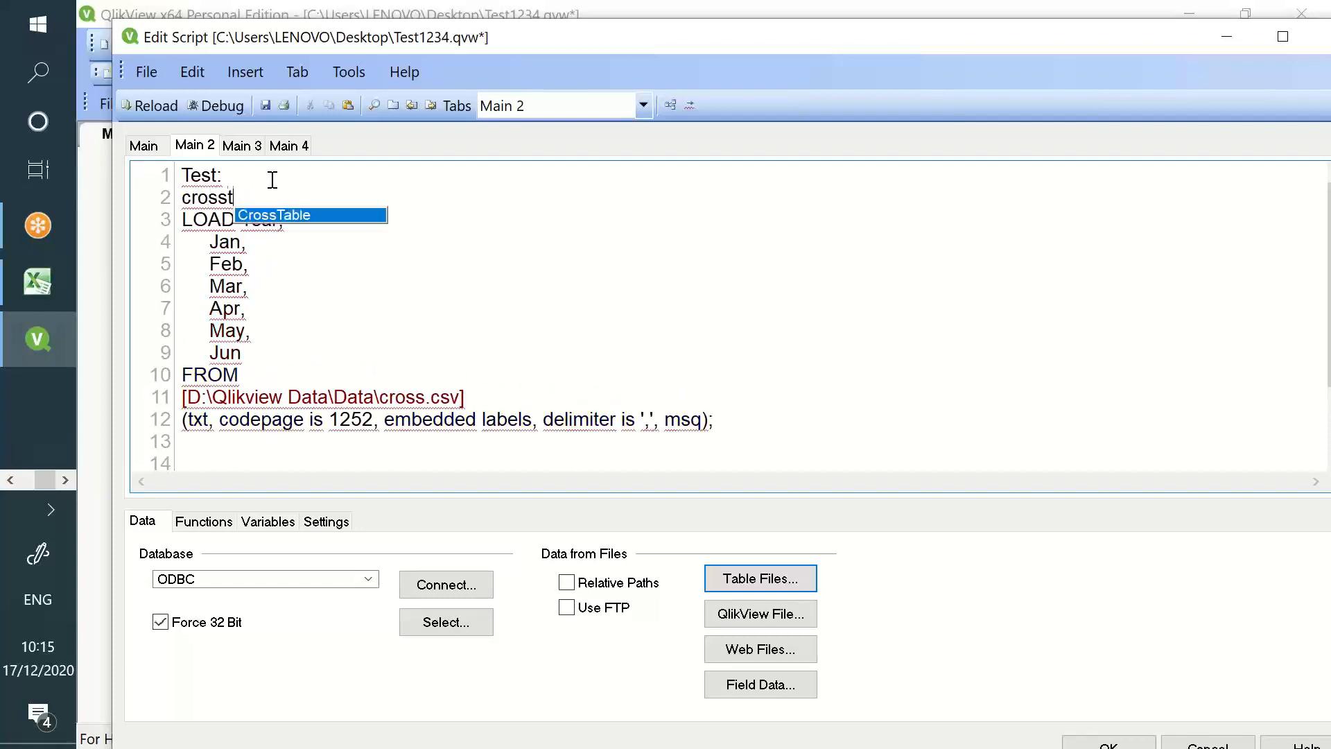
text(able()
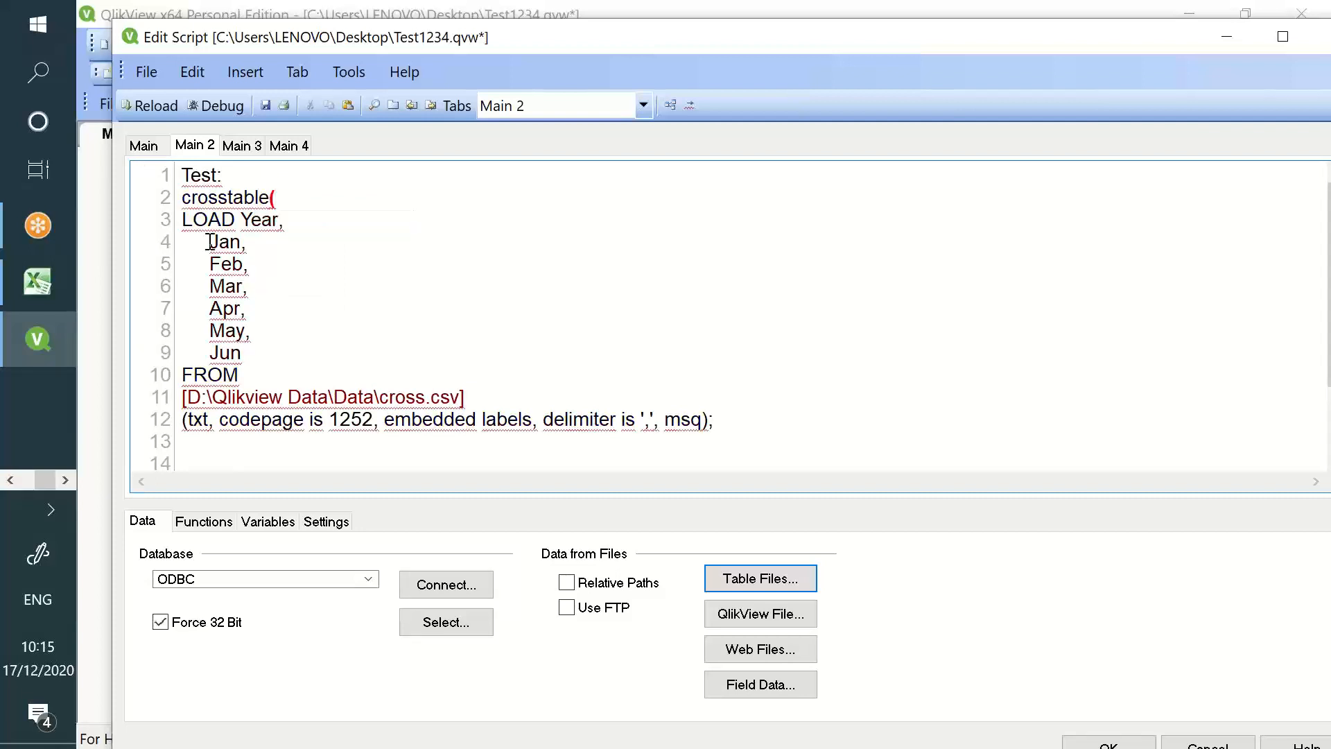
drag(210, 242, 243, 265)
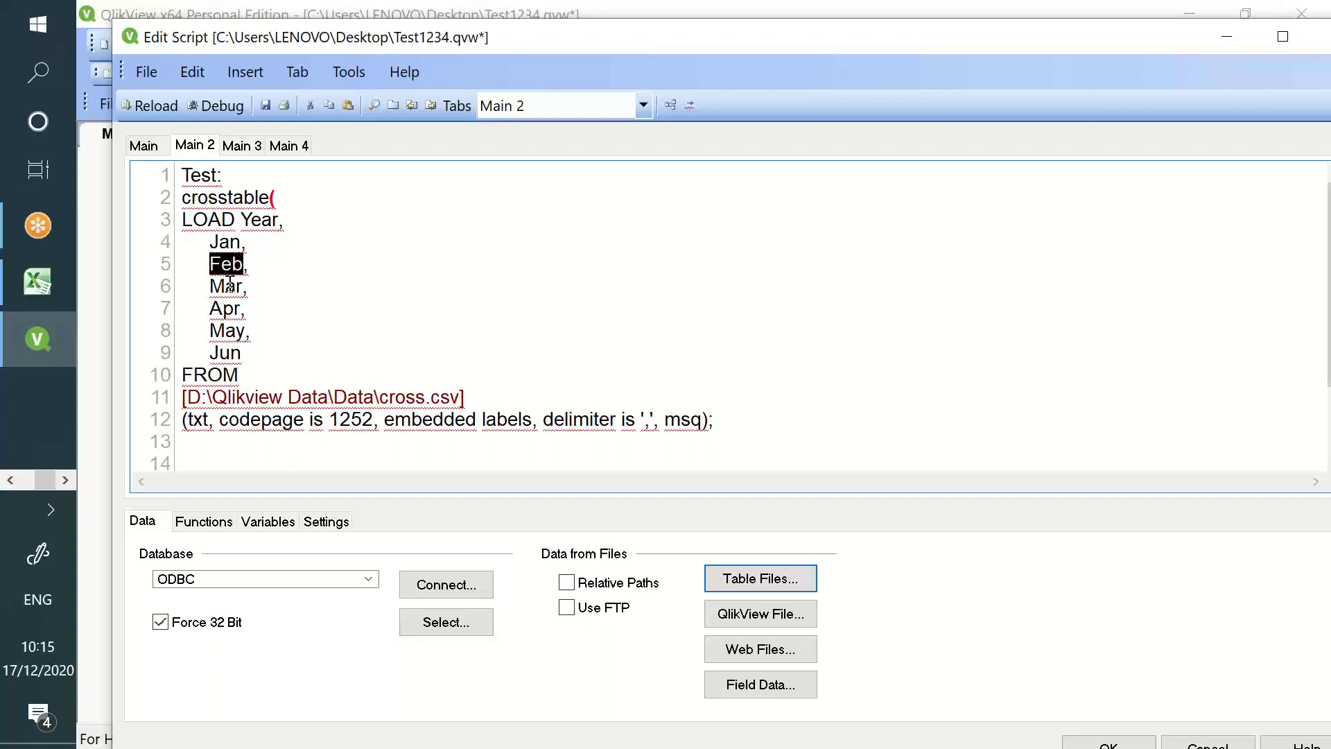
drag(210, 308, 210, 352)
click(313, 192)
text(M)
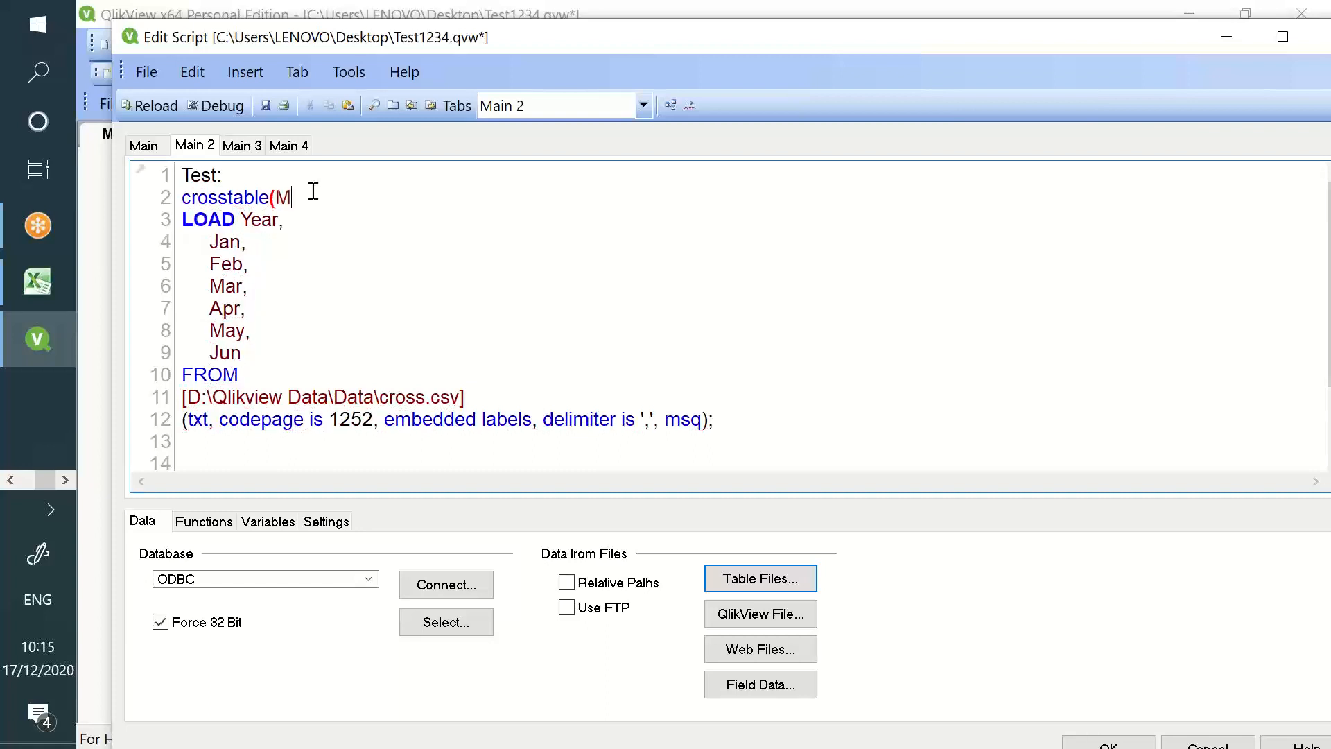
text(onths,)
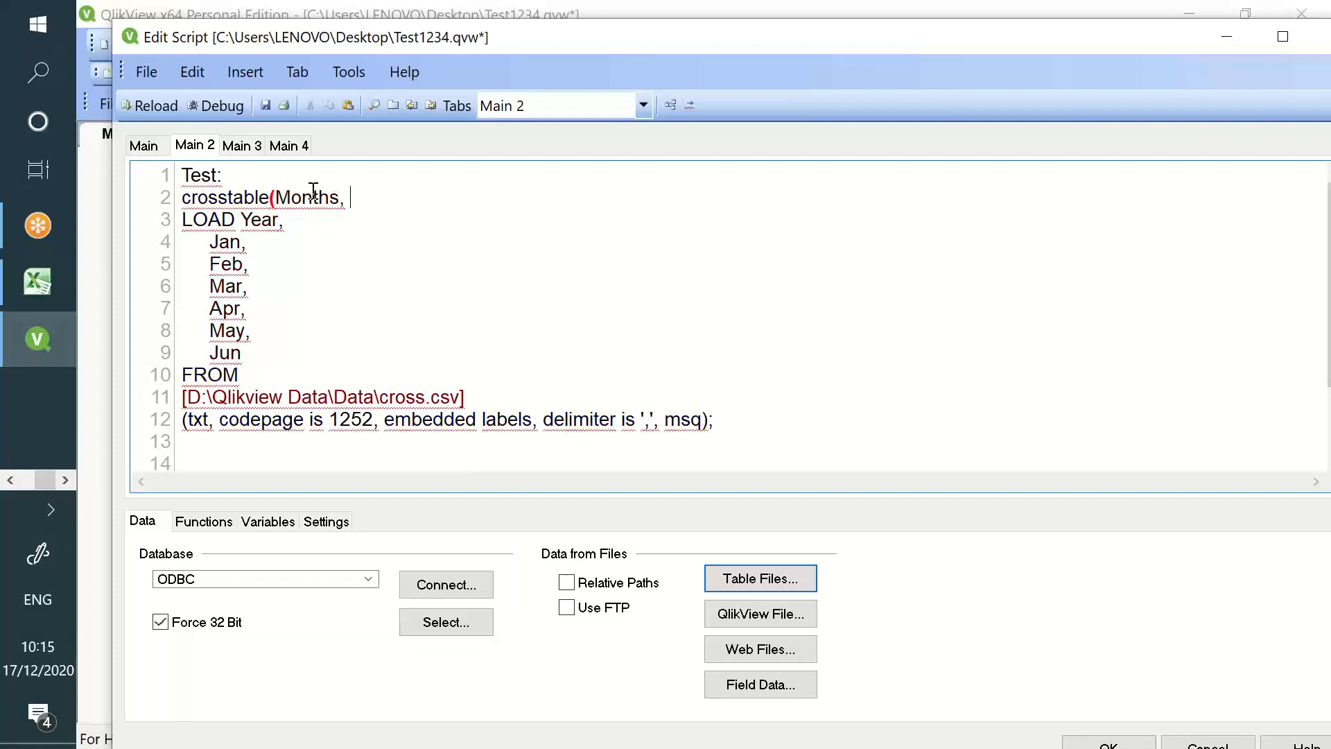
text( Data,)
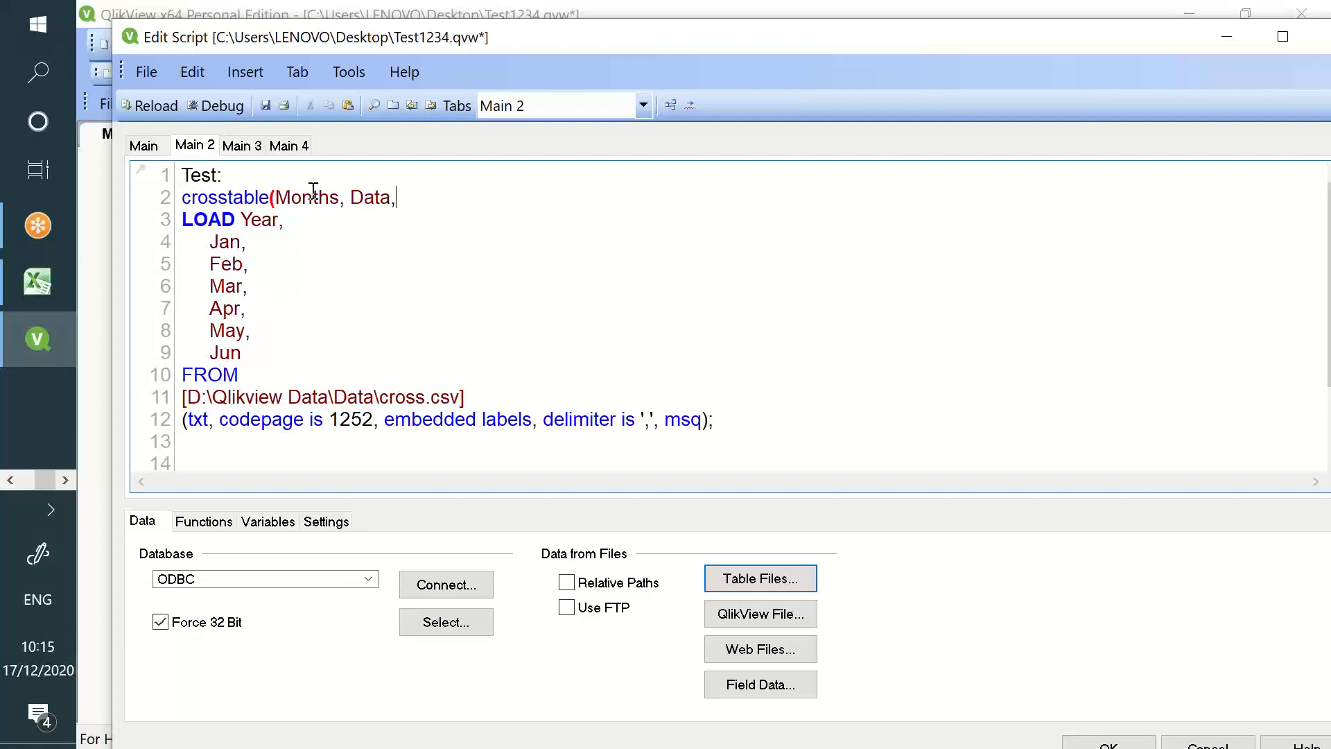
double_click(264, 217)
click(415, 198)
Try adding 1 as a third parameter of the crosstable prefix.
double_click(264, 219)
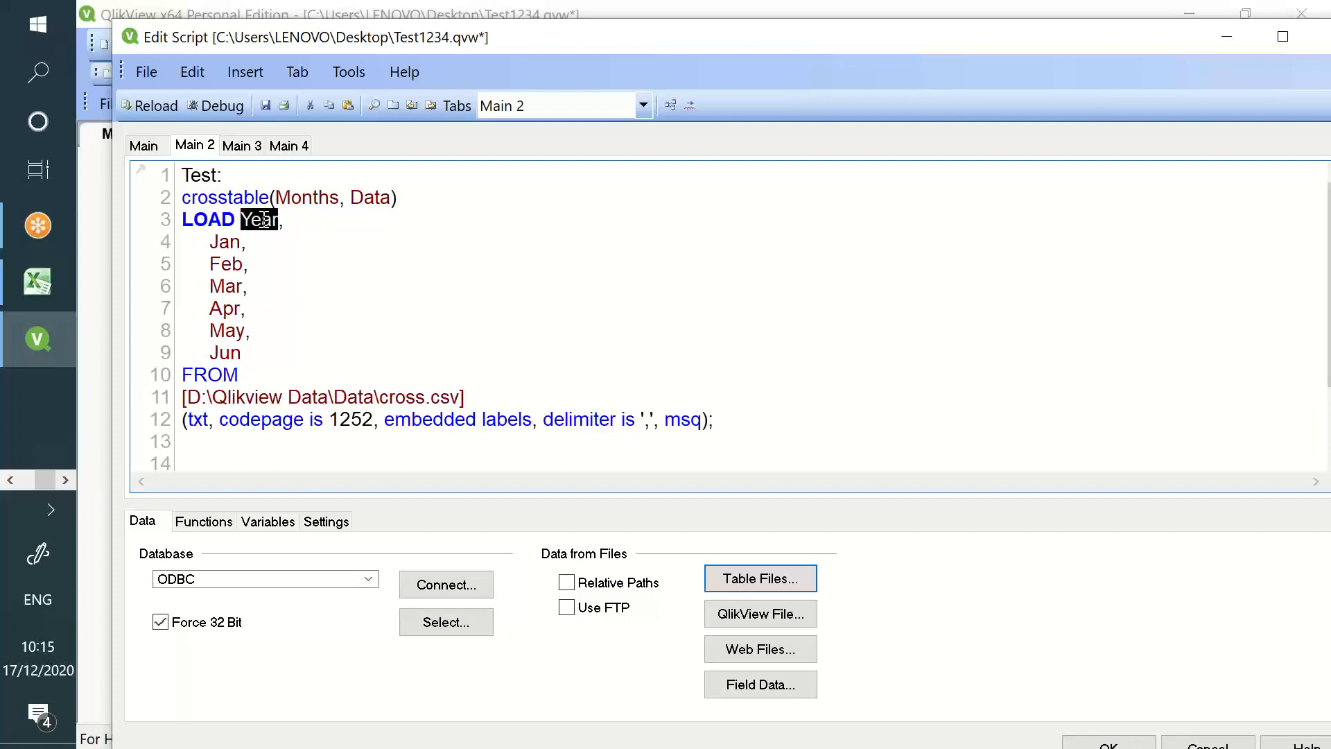
click(394, 201)
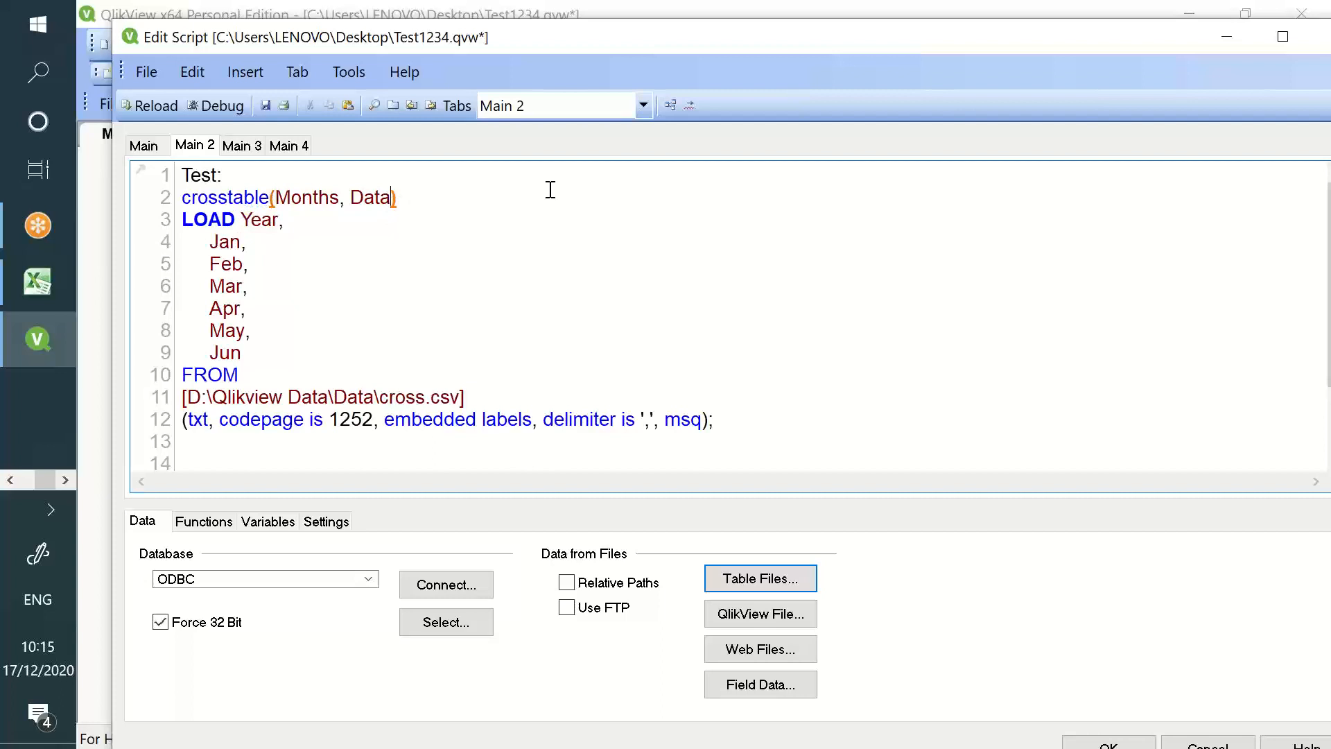
text(,1)
key(BackSpace)
key(BackSpace)
Append the comment //Crosstable(Attributes, data, #of qualifiers) to the crosstable prefix line.
double_click(265, 223)
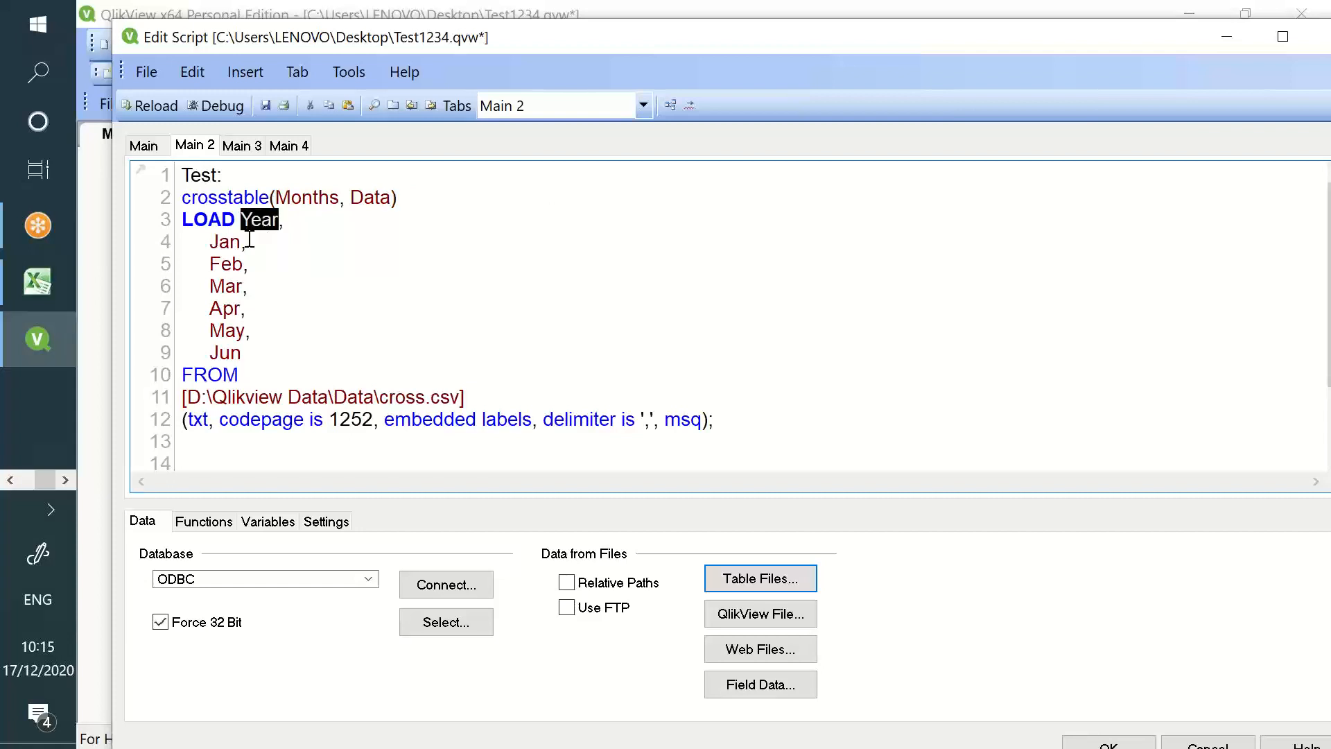
drag(219, 243, 246, 352)
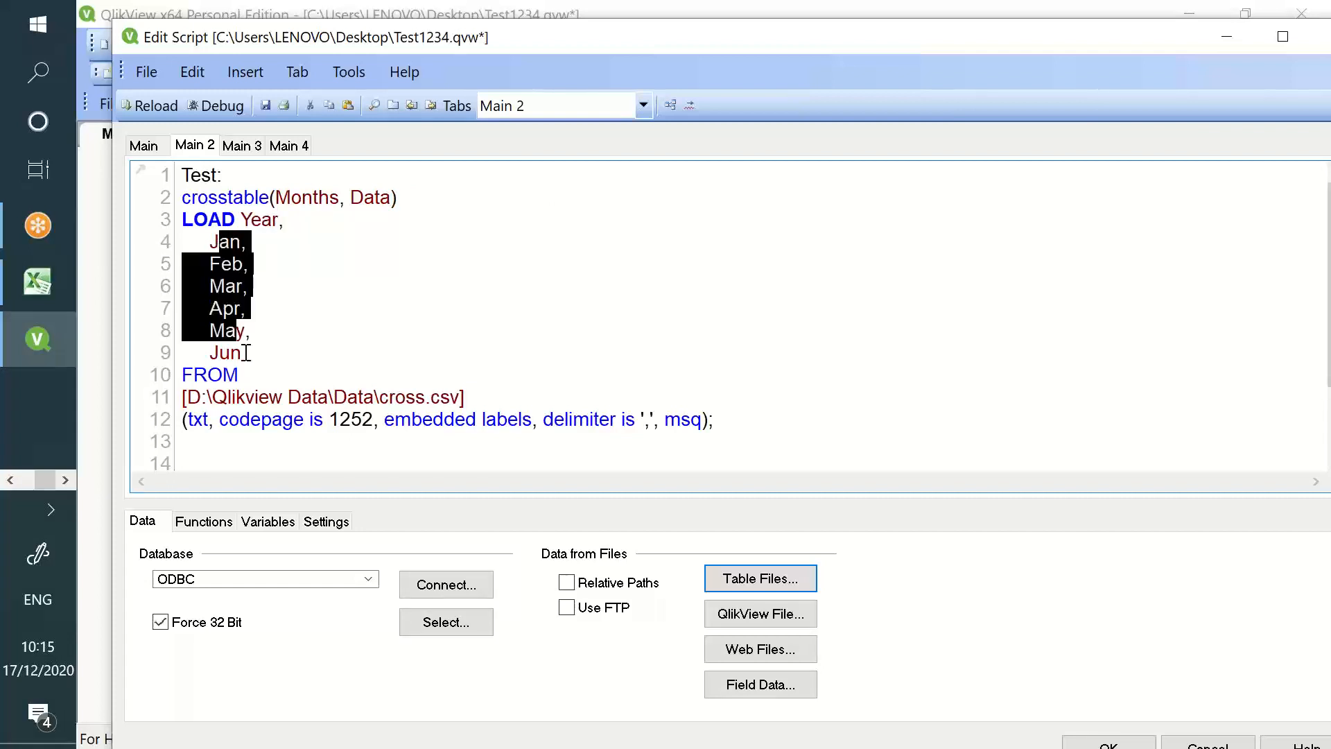
double_click(292, 197)
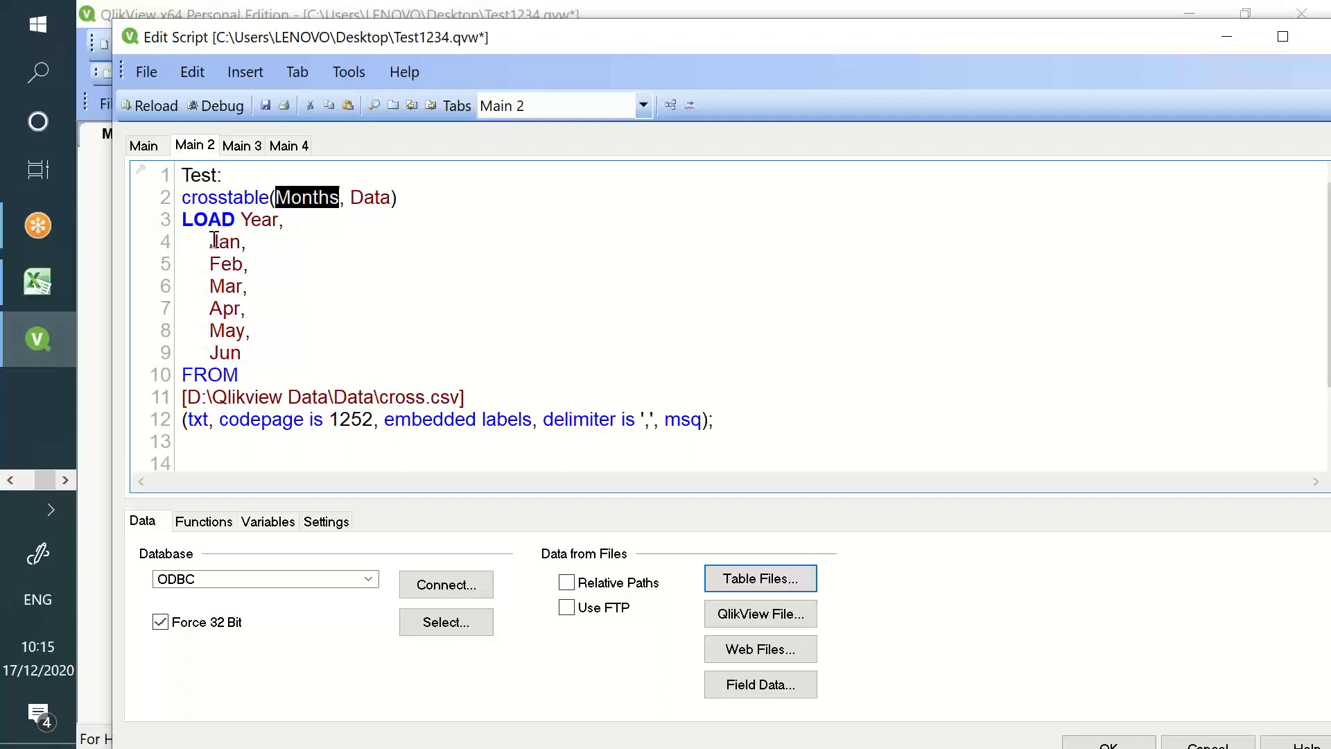
drag(209, 241, 243, 352)
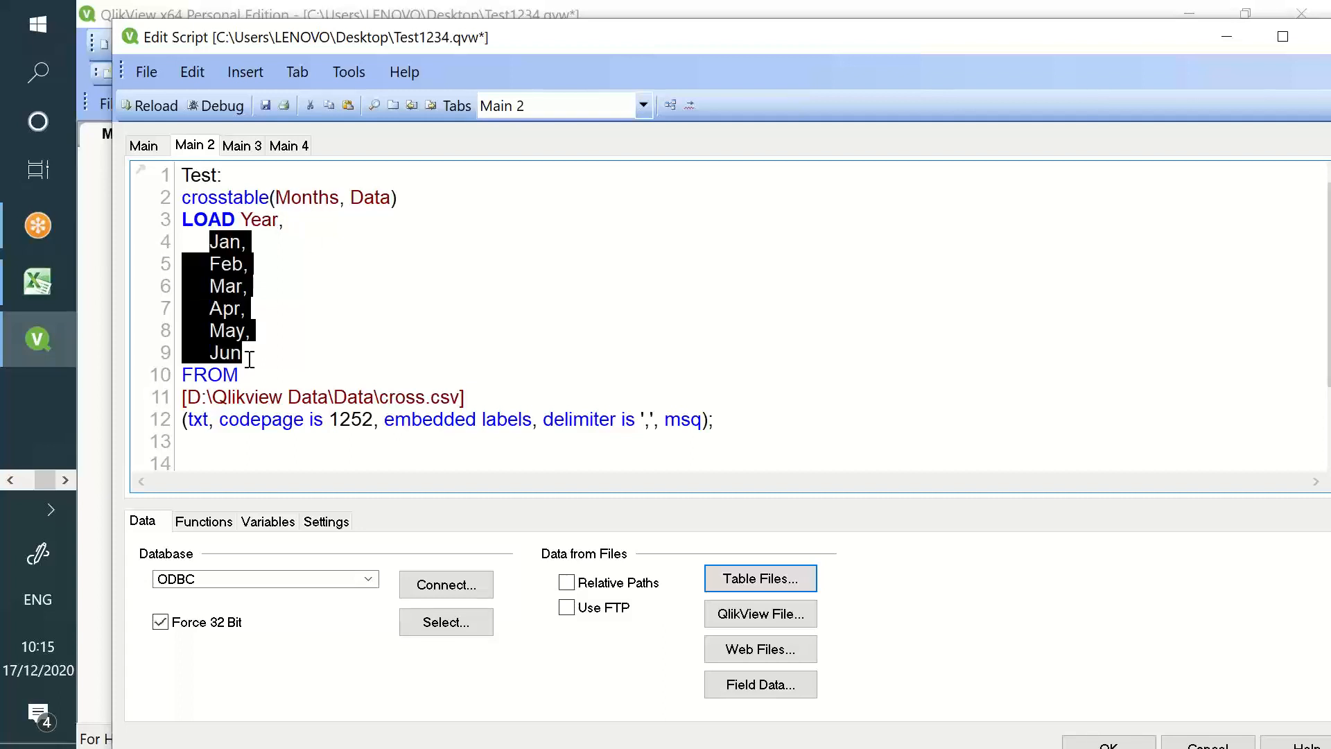
double_click(365, 197)
click(442, 201)
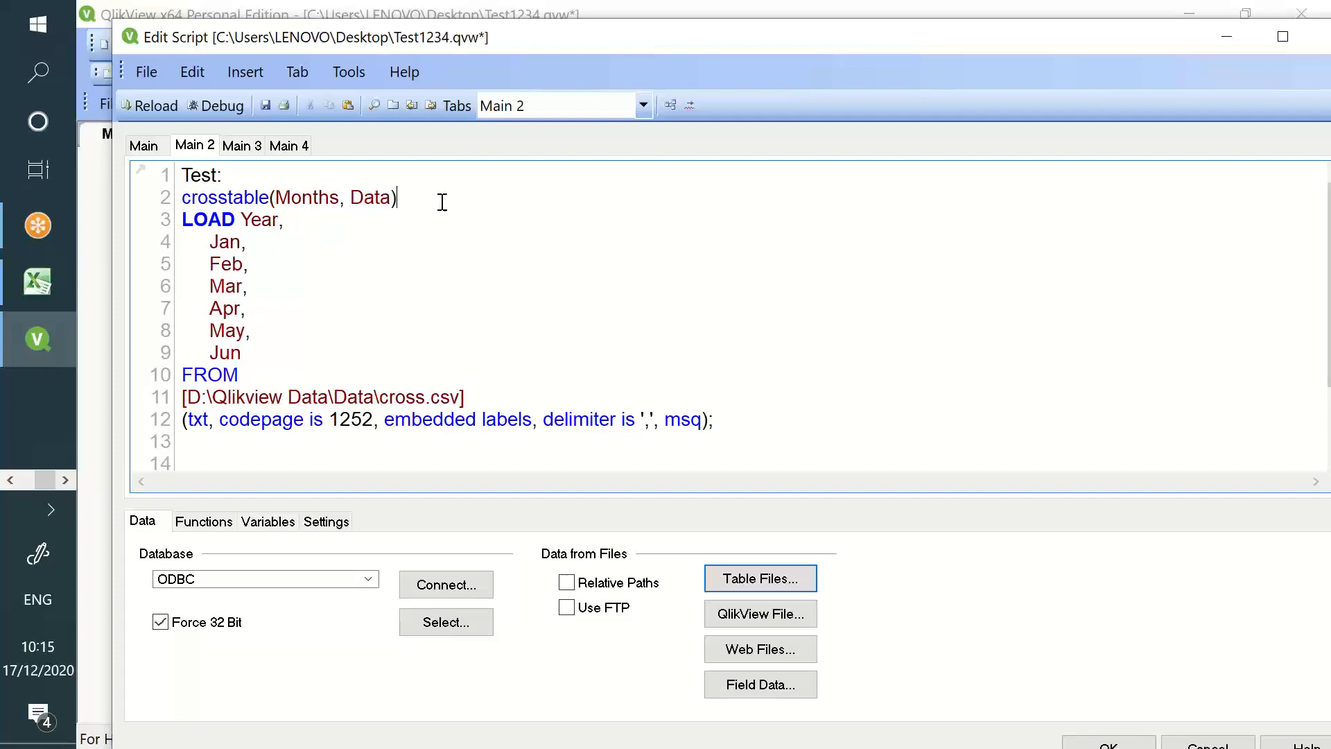
text(//Crosstable(Attrib)
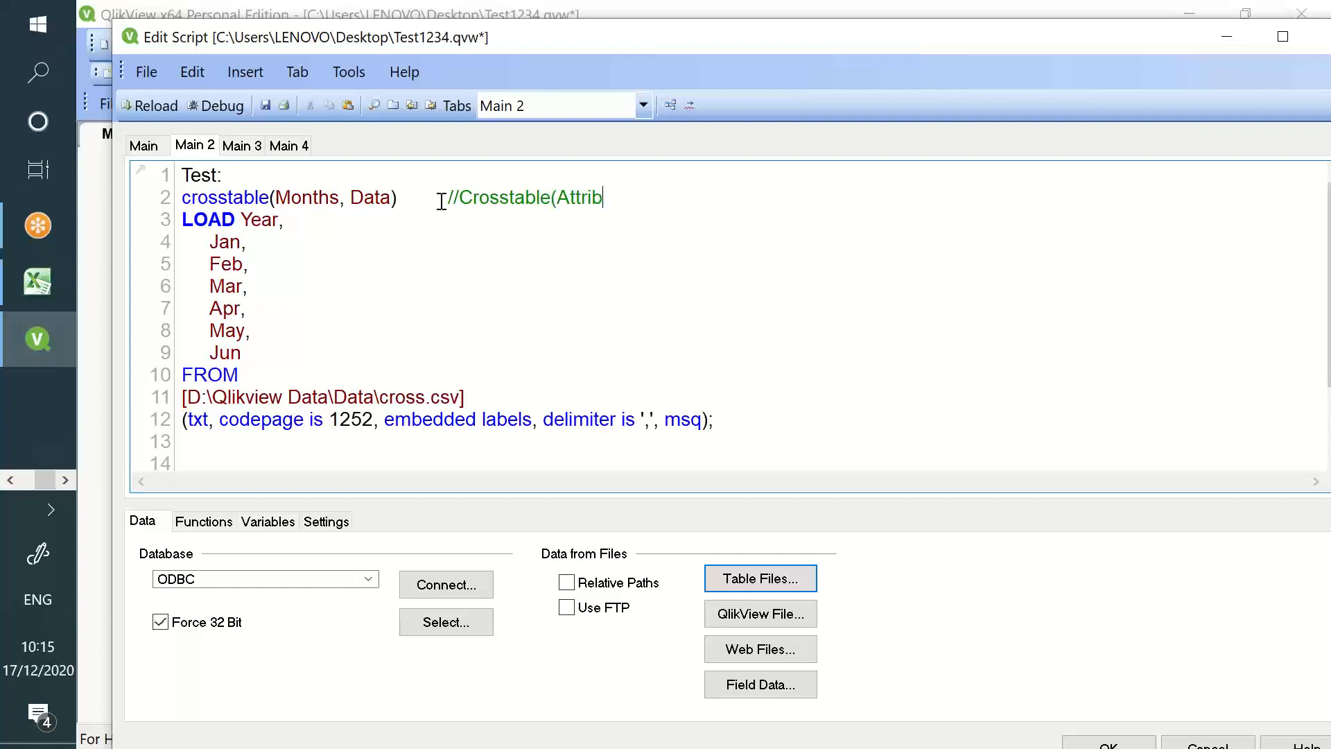
text(utes, data, #of qualifiers)
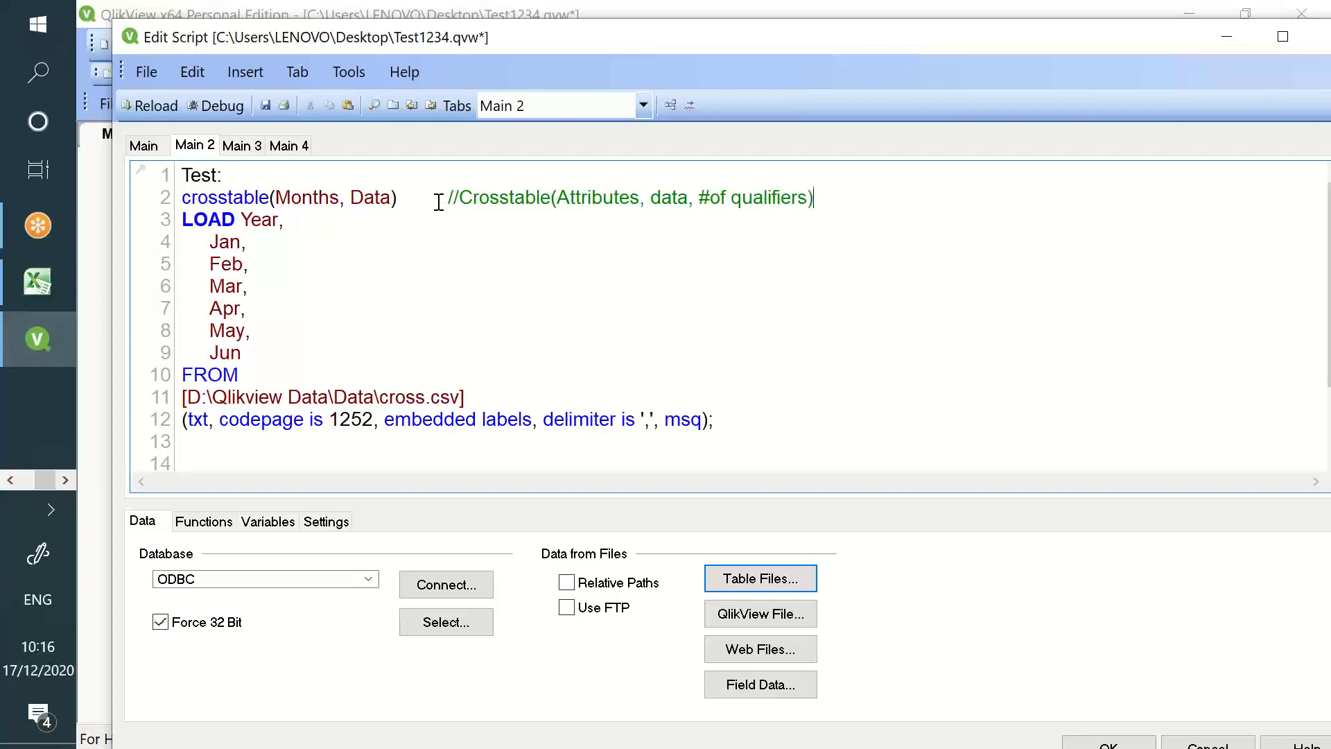
double_click(273, 222)
click(394, 197)
double_click(262, 224)
click(396, 198)
Replace everything below the Test: label with a plain LOAD statement for crosstable.csv, using the file wizard's default settings.
drag(182, 444, 178, 195)
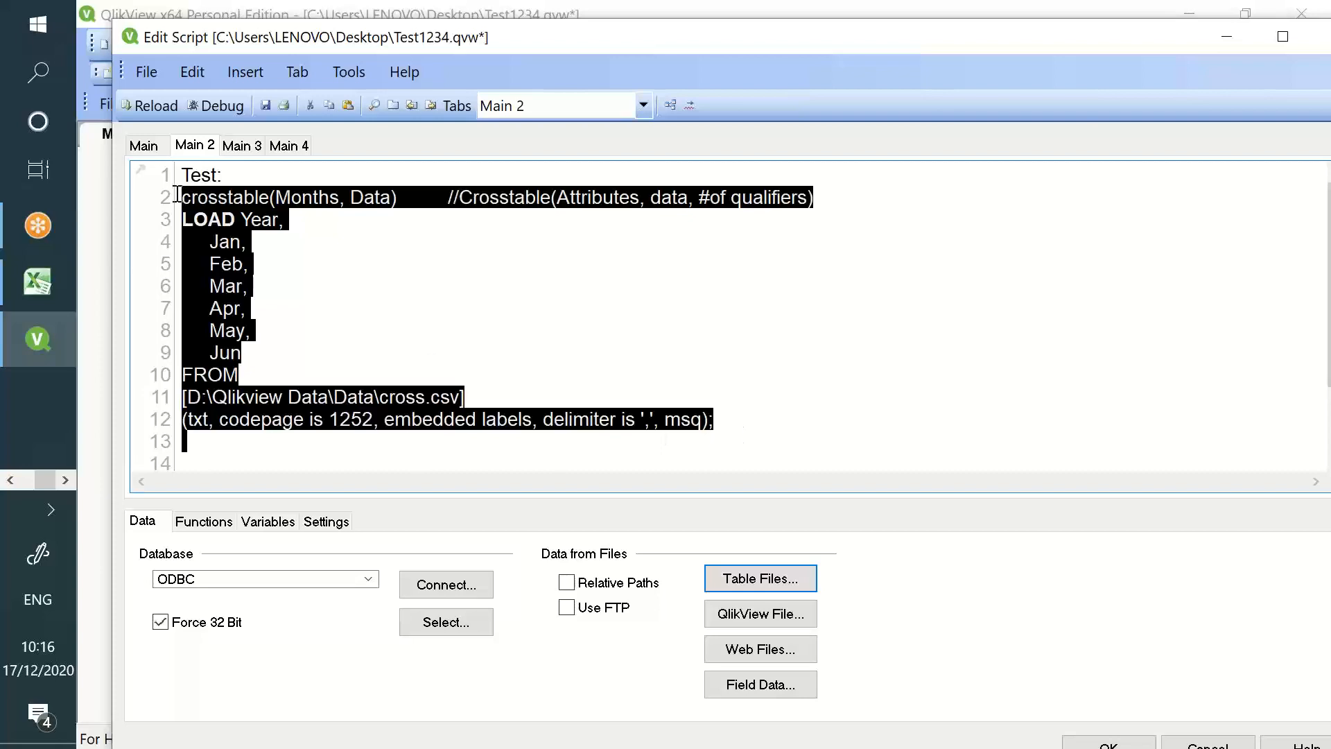
key(Delete)
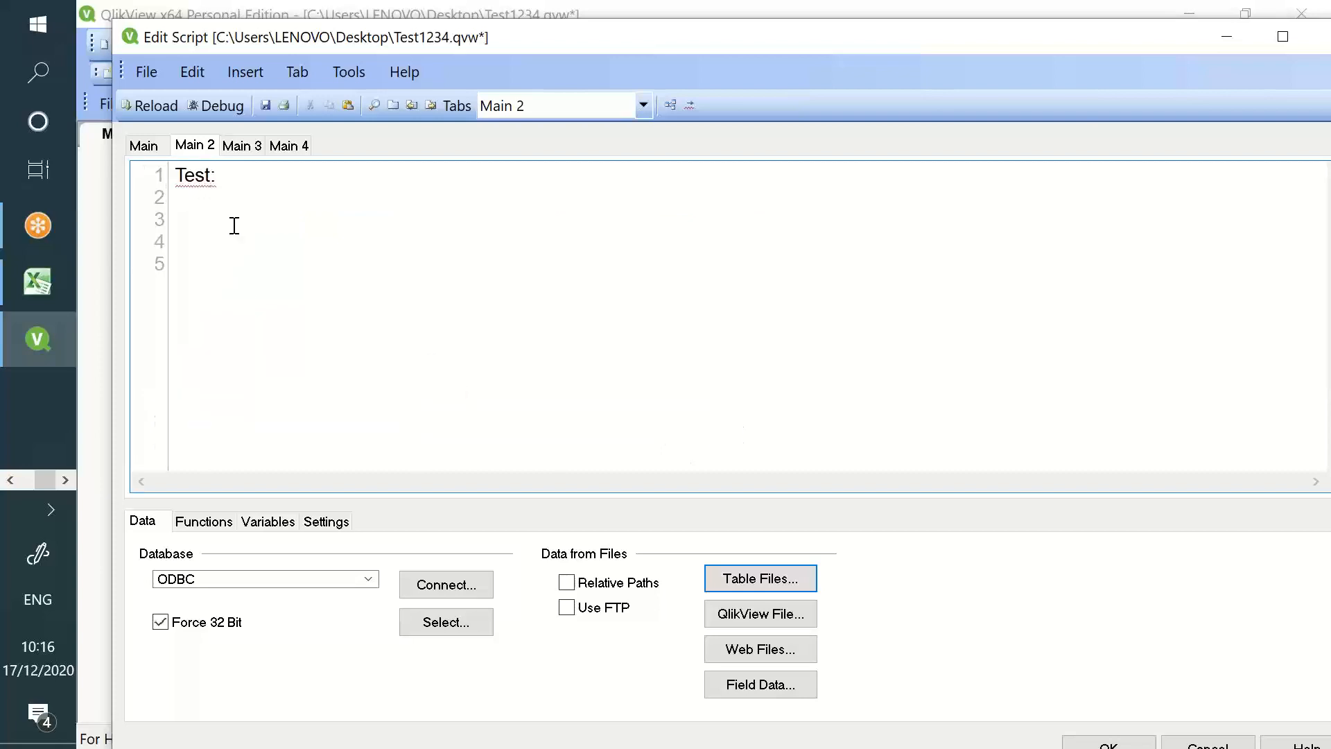
click(749, 577)
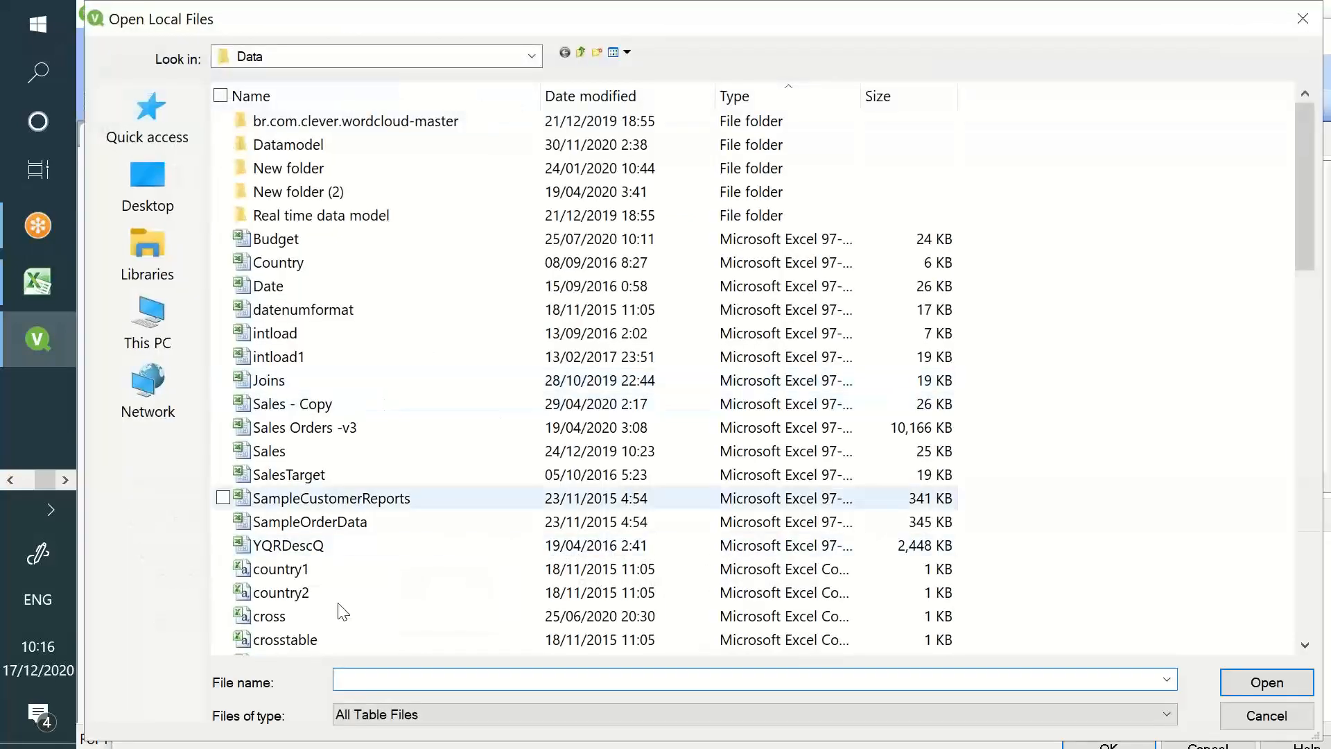
double_click(285, 640)
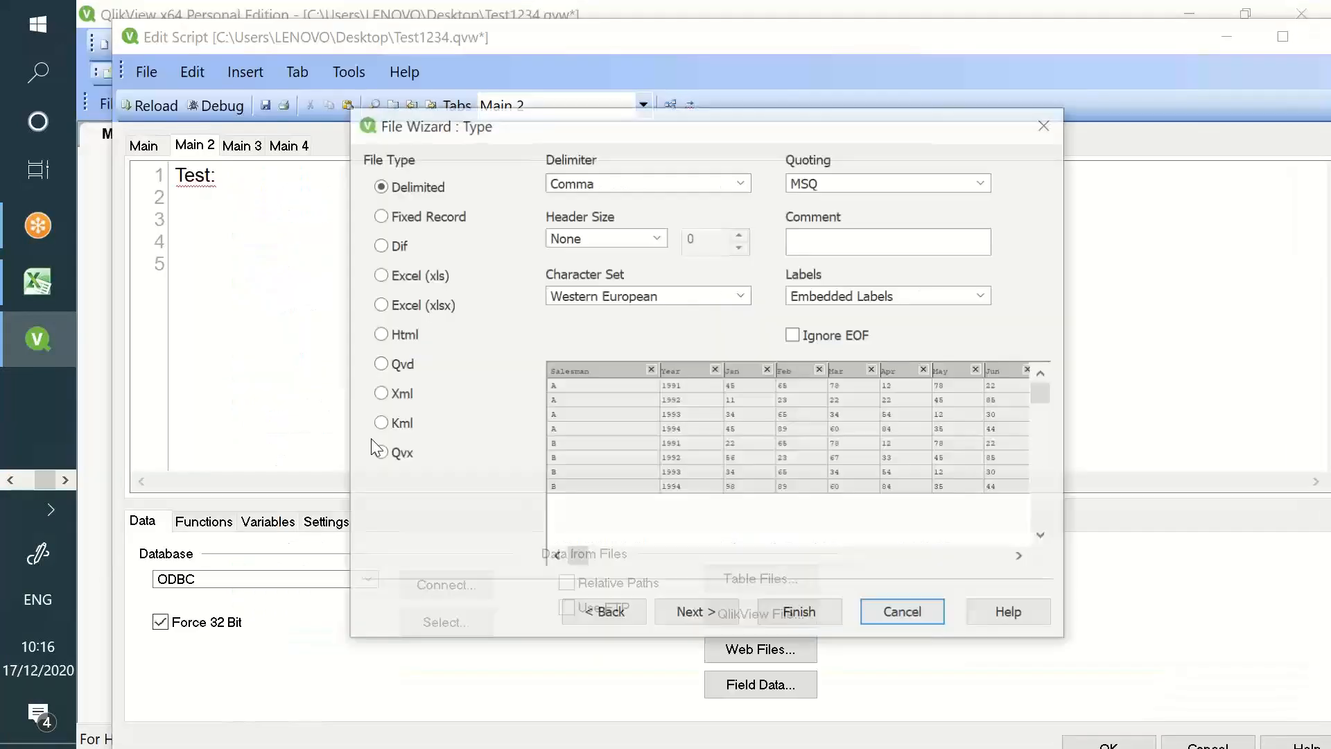
click(816, 612)
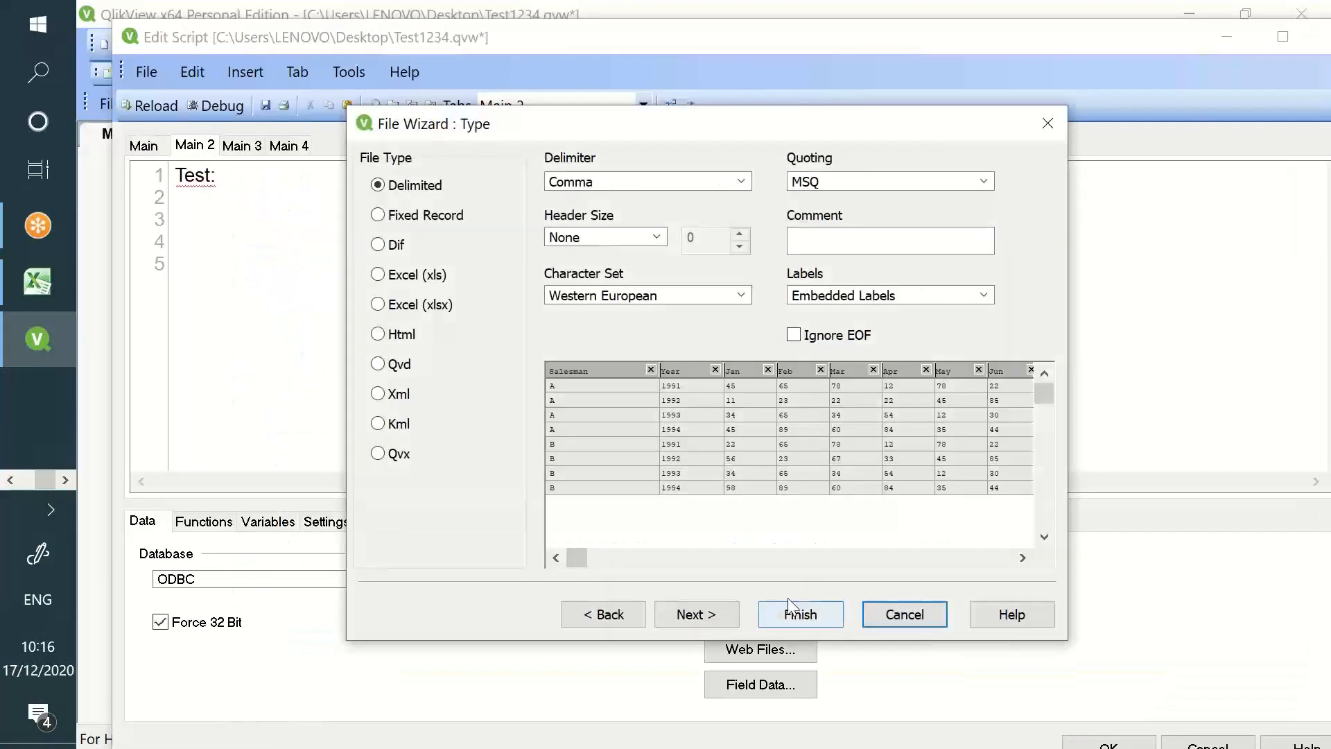
Examine the Salesman and Year fields in the LOAD statement, and open crosstable.csv from the Data folder in Excel to inspect its columns.
double_click(240, 199)
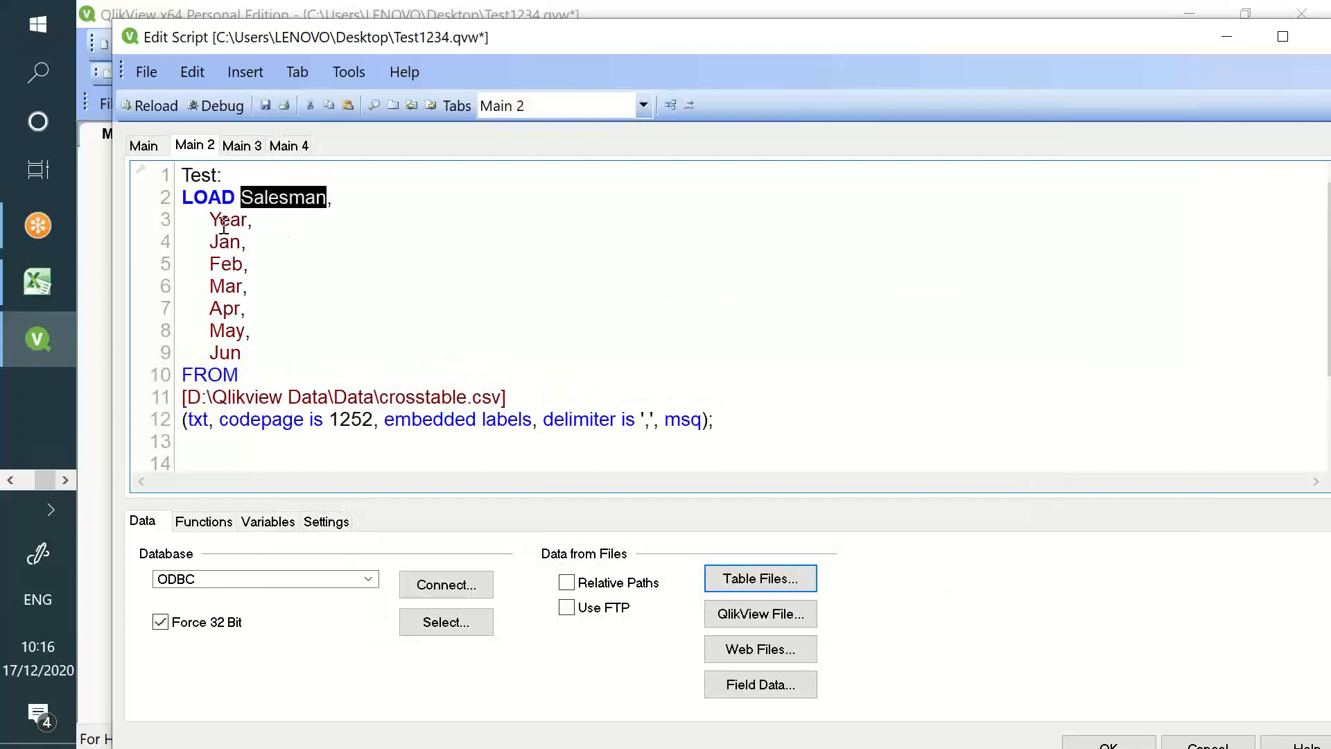
double_click(226, 220)
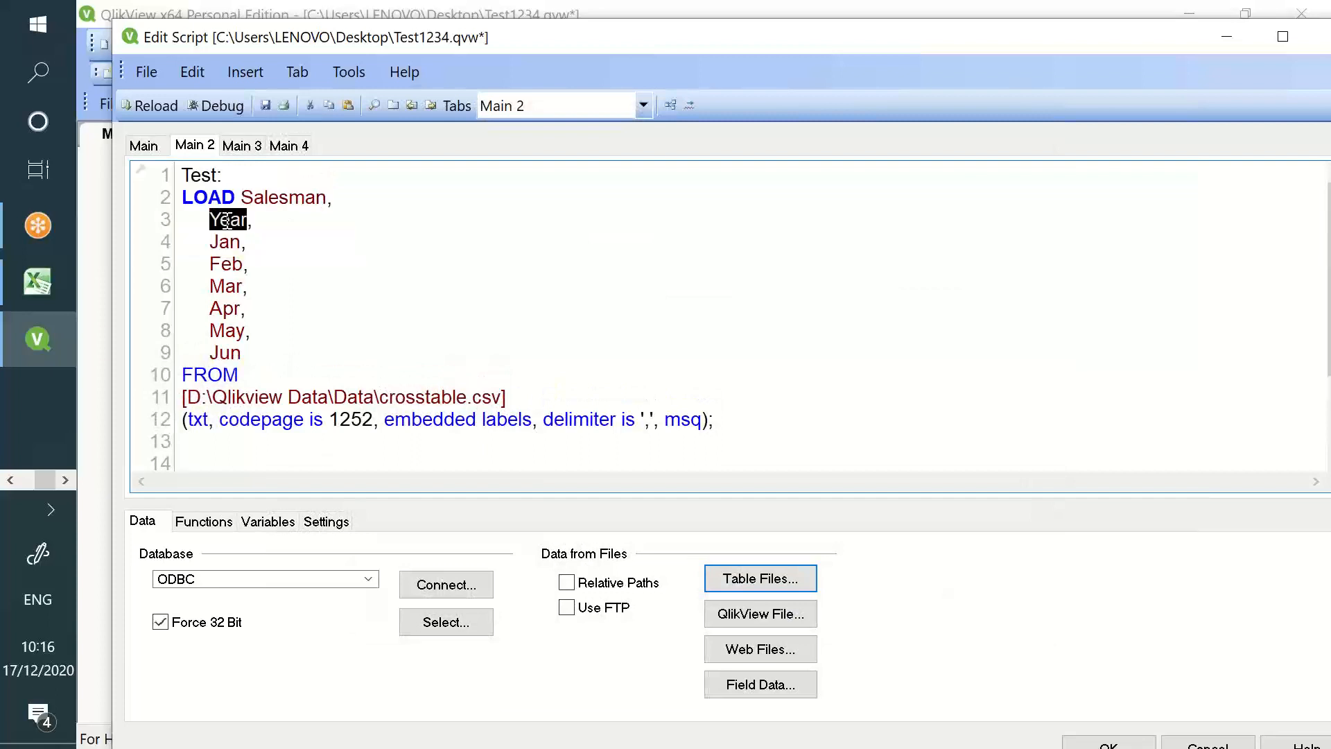
double_click(275, 202)
double_click(239, 221)
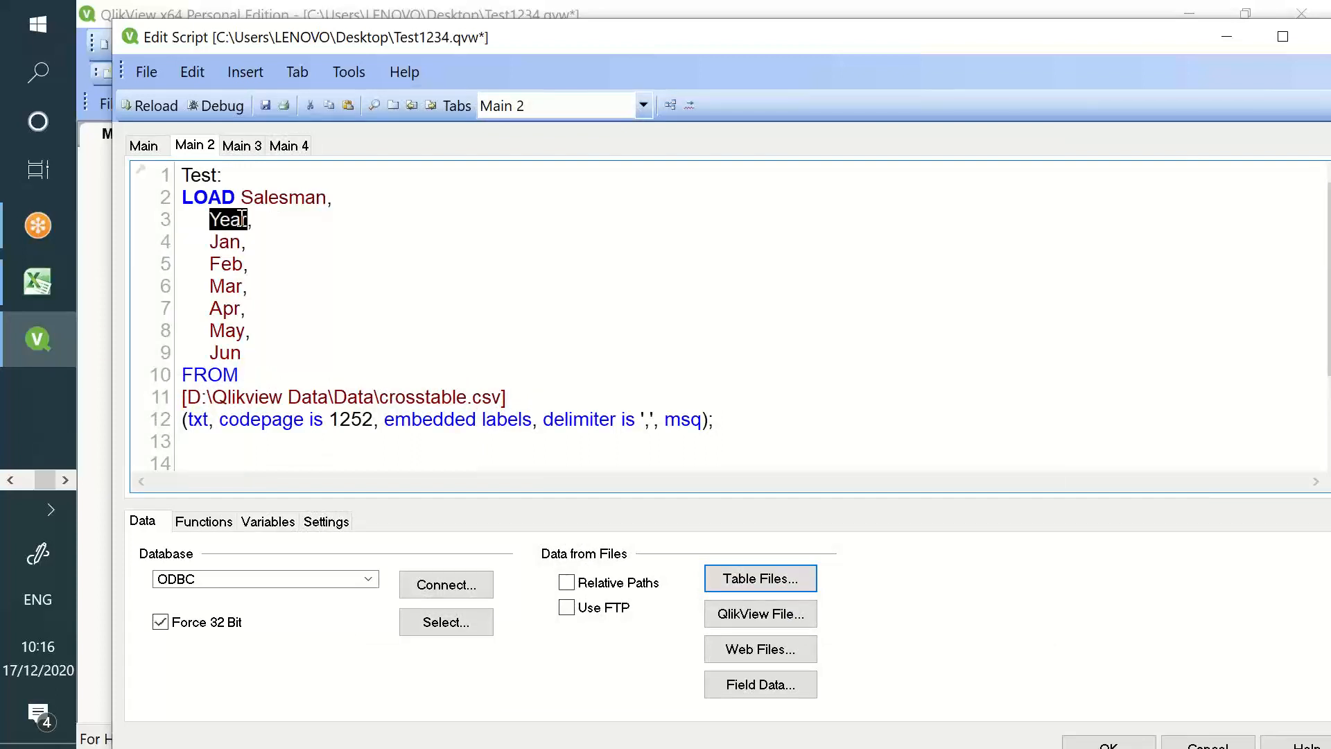
click(3, 478)
click(37, 285)
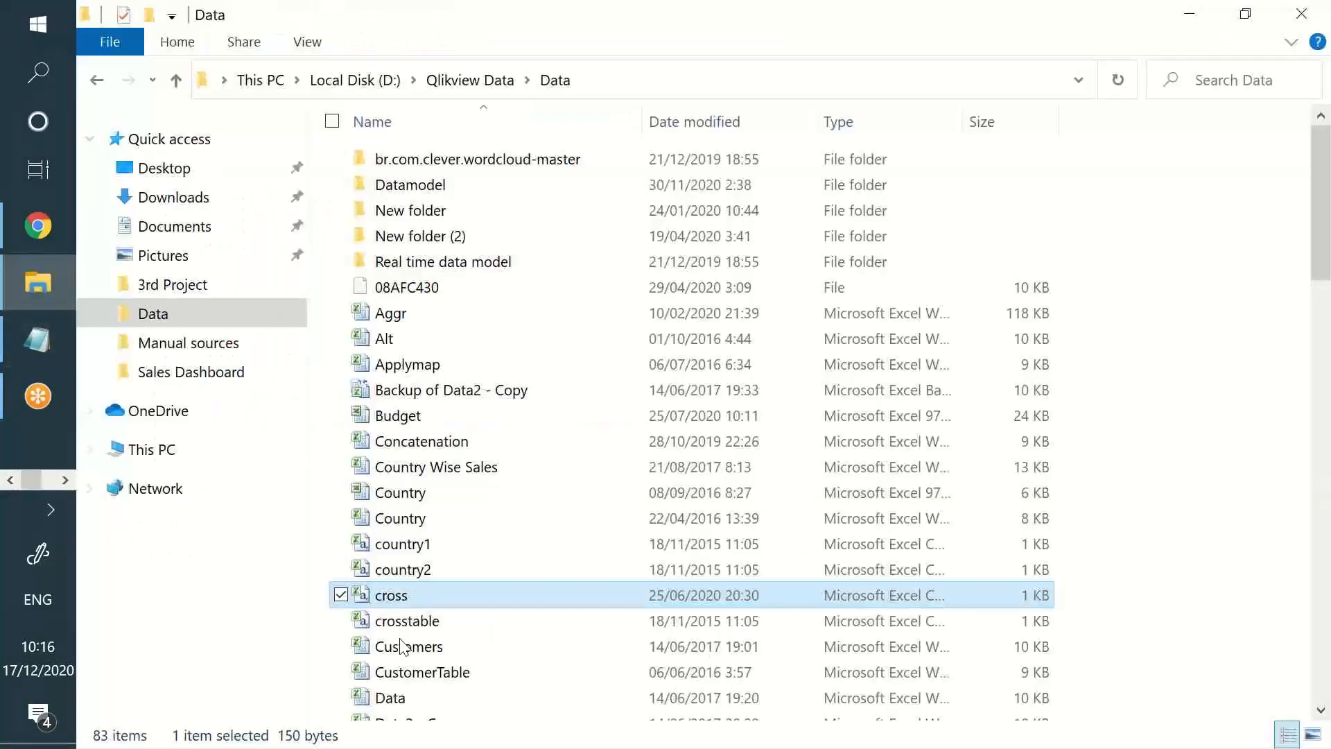
double_click(412, 622)
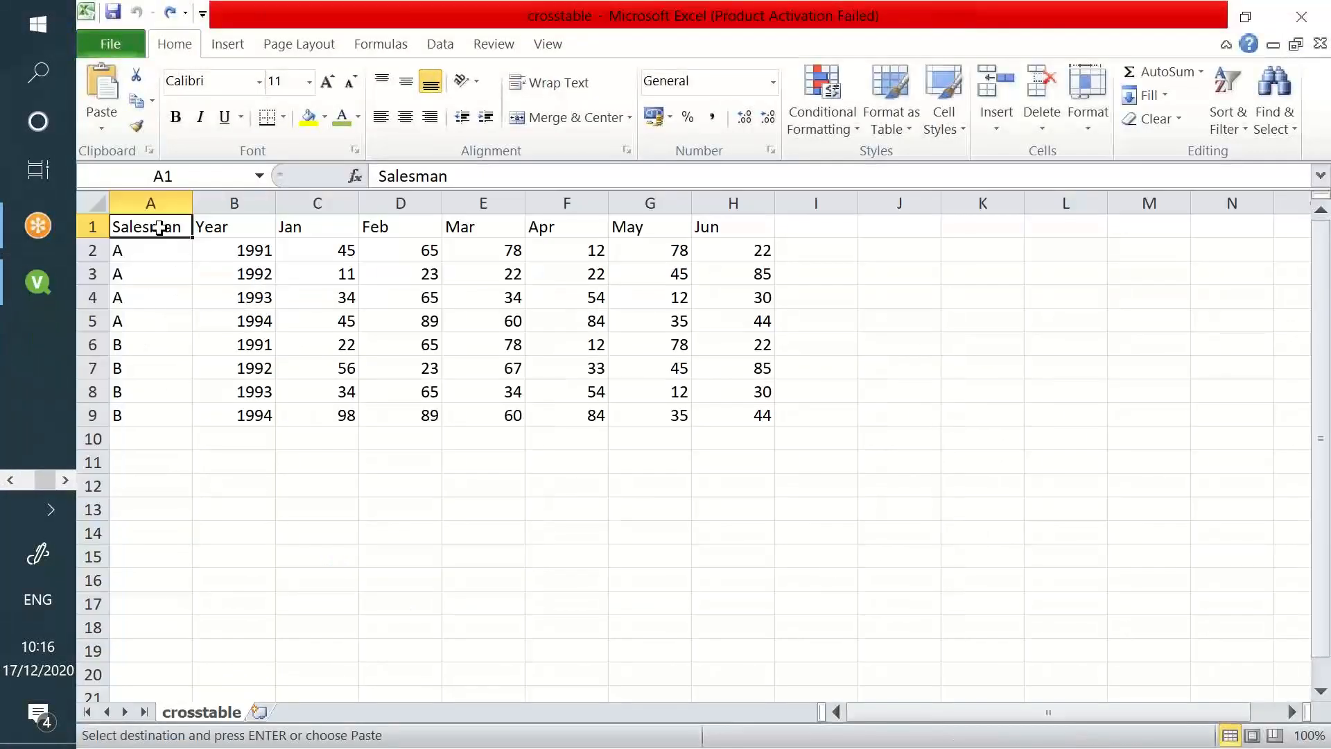
drag(149, 226, 158, 408)
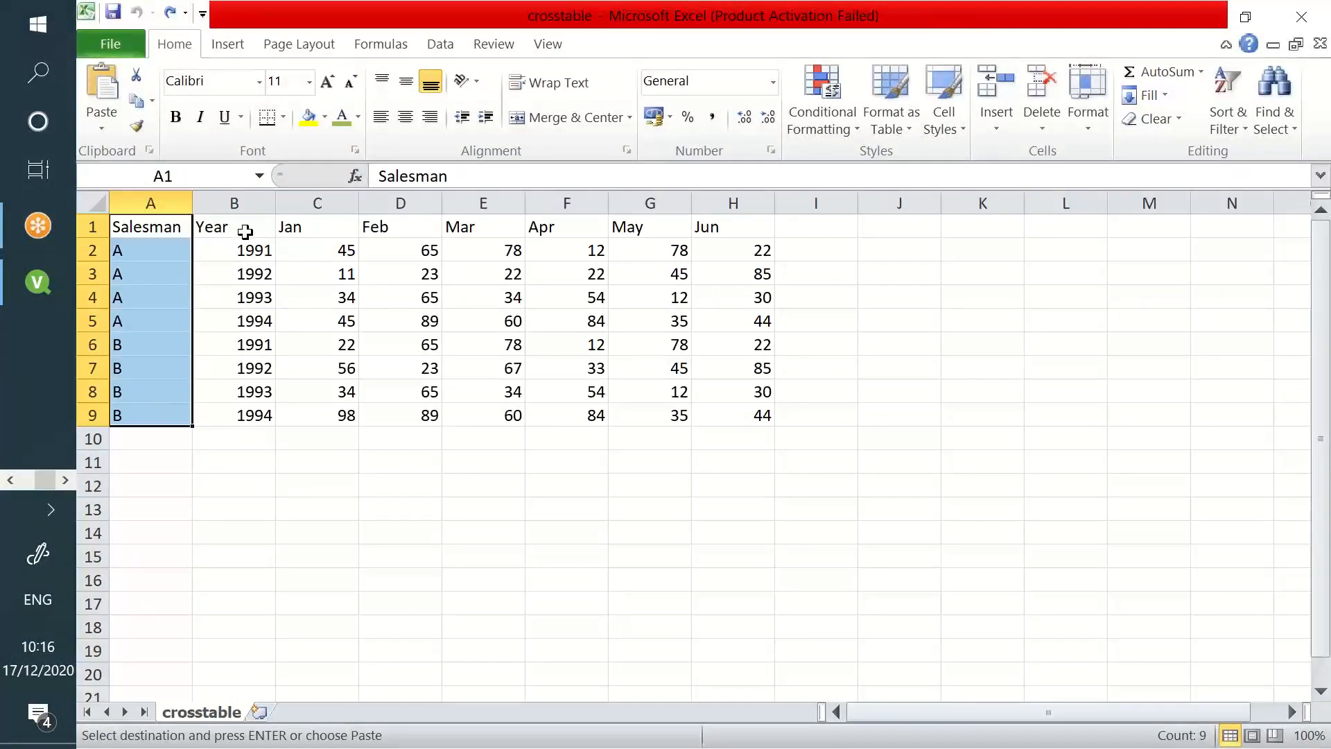
drag(250, 226, 246, 415)
drag(308, 229, 752, 235)
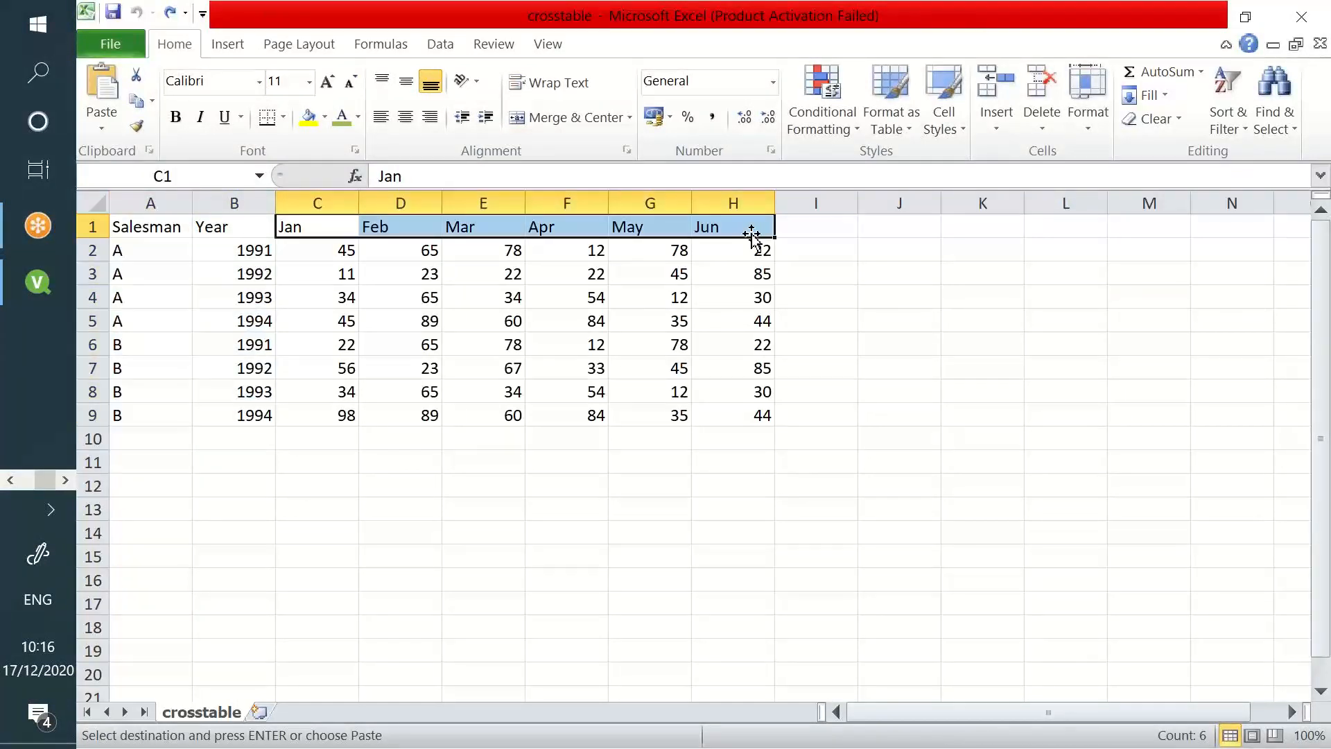
Copy the Salesman and Year headers from A1:B1 to the empty cells starting at J10.
click(171, 230)
drag(171, 229, 220, 231)
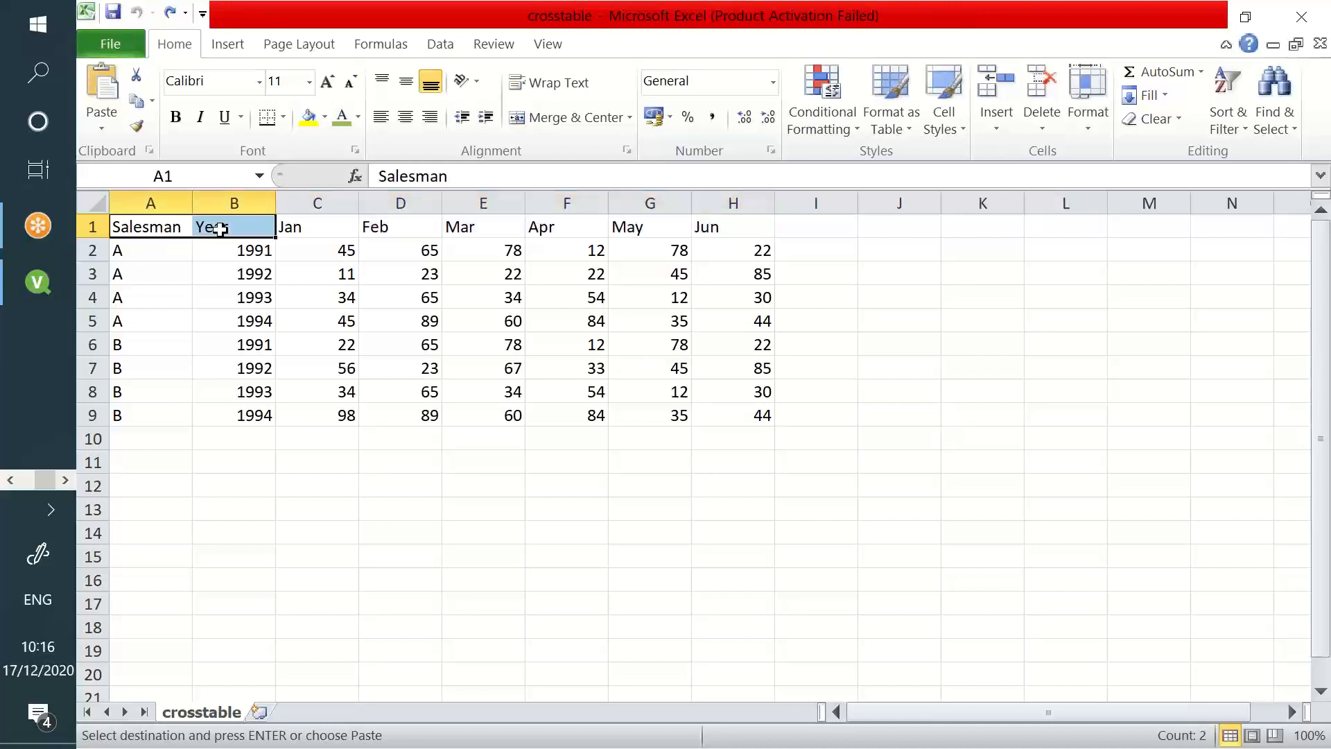
key(ctrl+c)
click(892, 438)
key(ctrl+v)
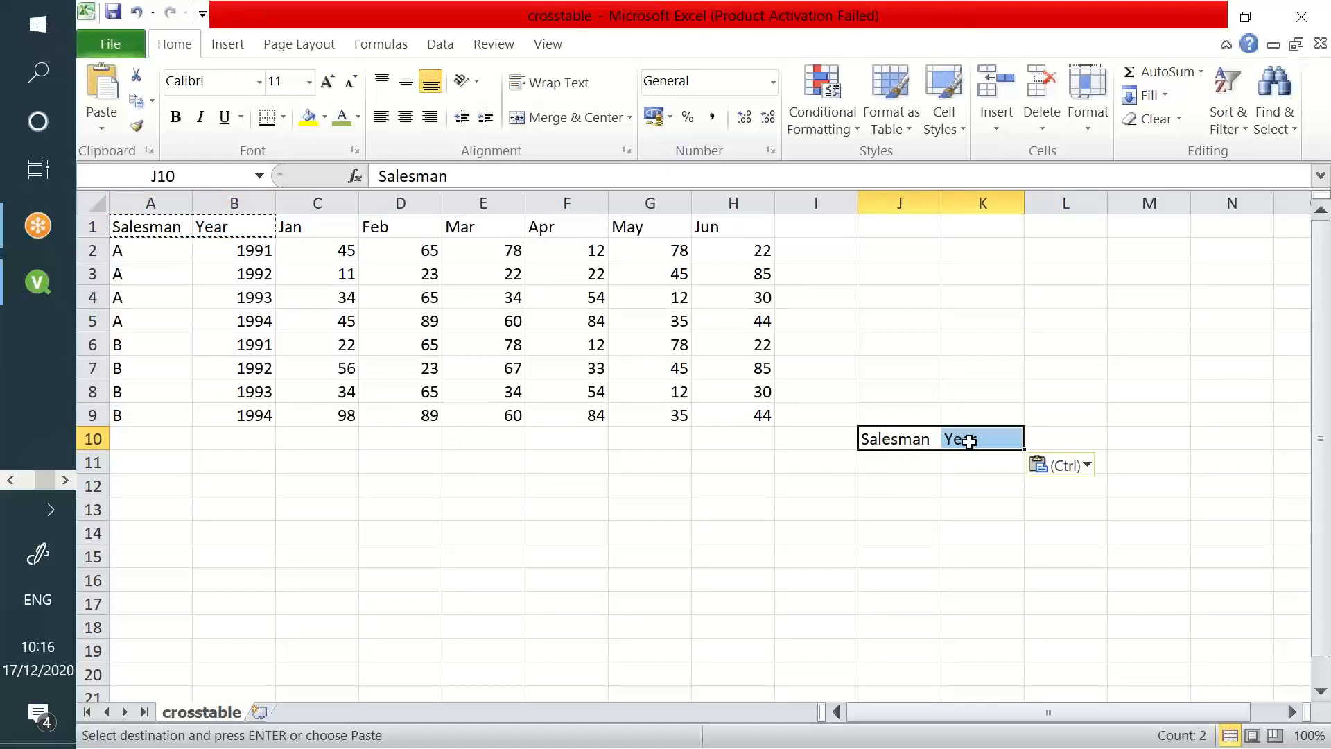
Copy the first record's salesman A and year 1991 from A2:B2 to the cells starting at J11.
click(157, 250)
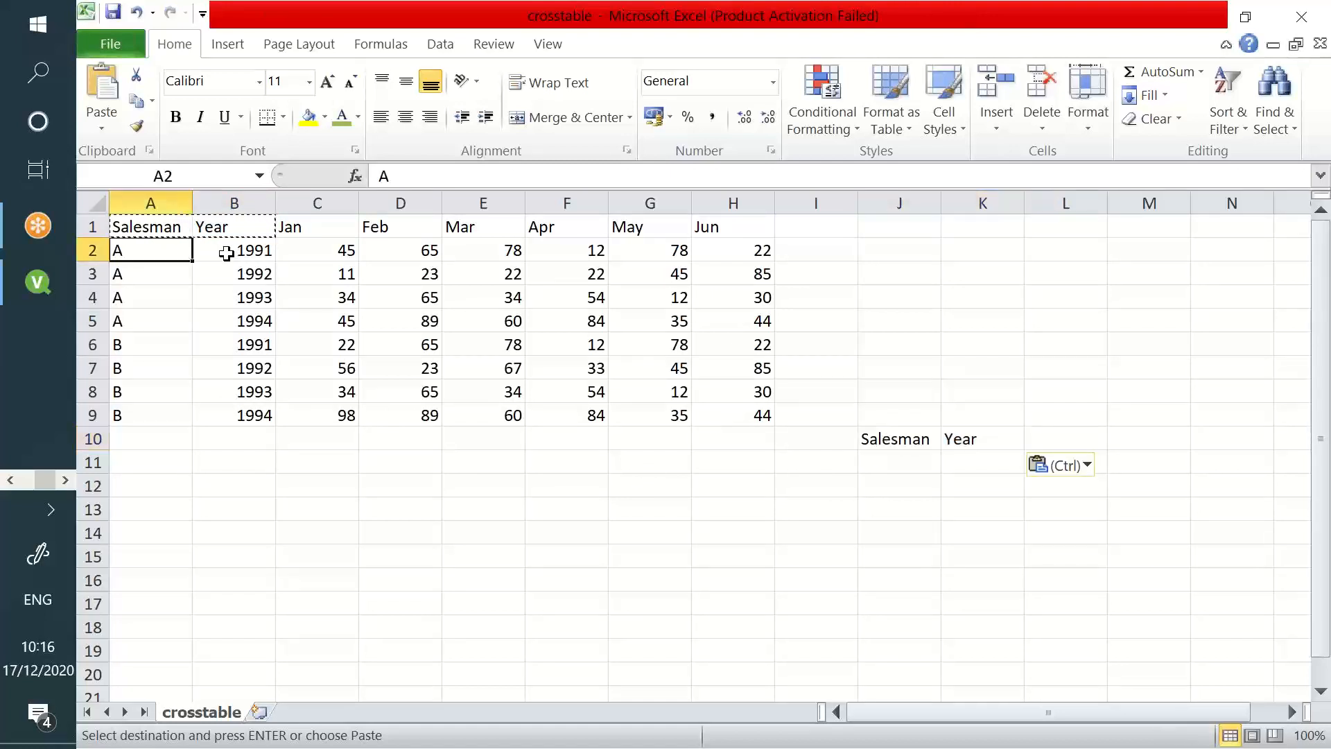
shift+click(225, 253)
key(ctrl+c)
click(889, 456)
key(ctrl+v)
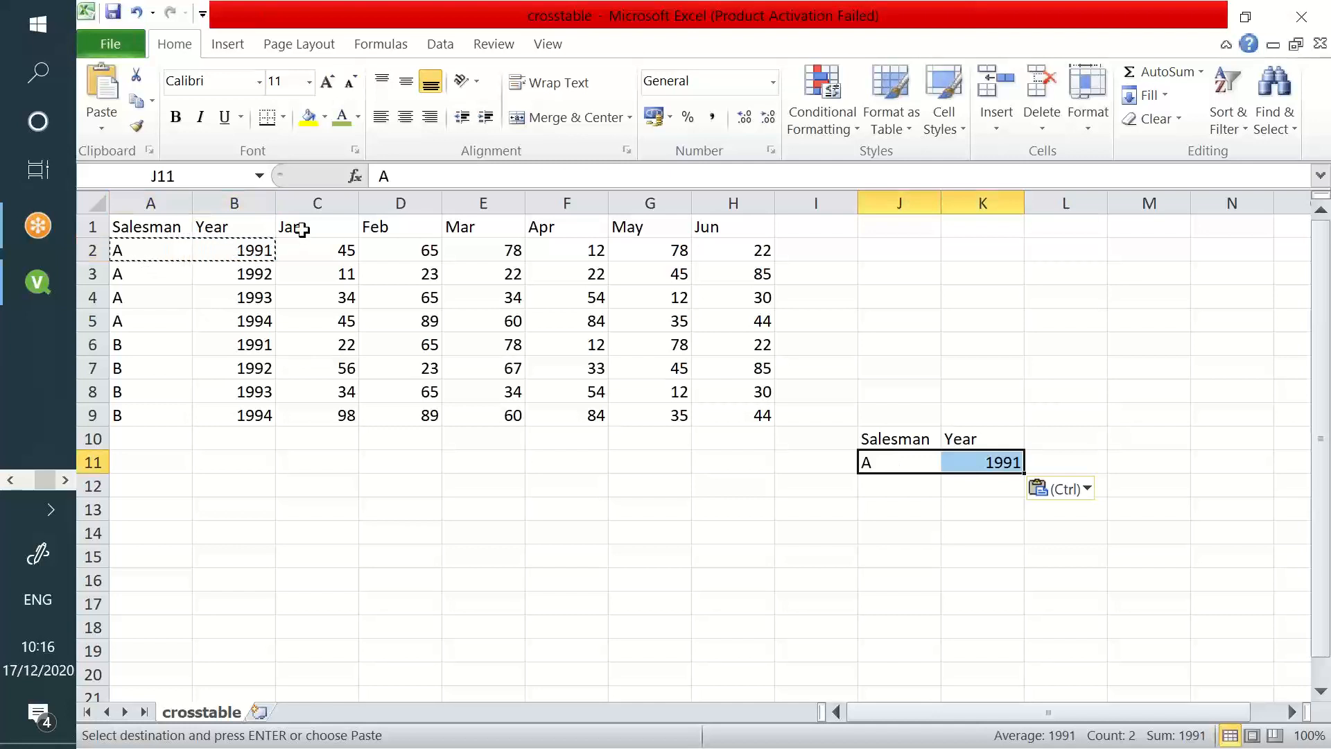
Copy the Jan to Jun headers from C1:H1 and paste their values transposed down the column from L11.
drag(293, 227, 705, 227)
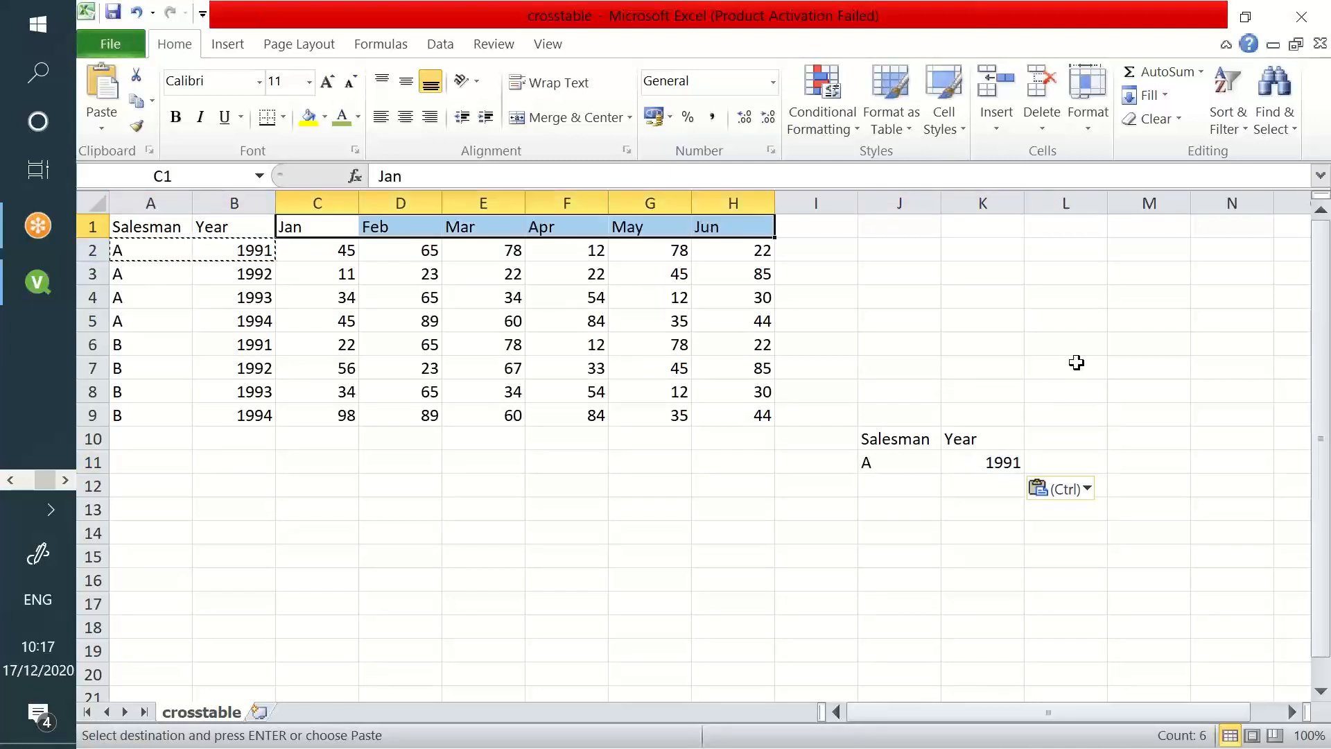
key(ctrl+c)
click(1066, 461)
key(alt+e)
key(s)
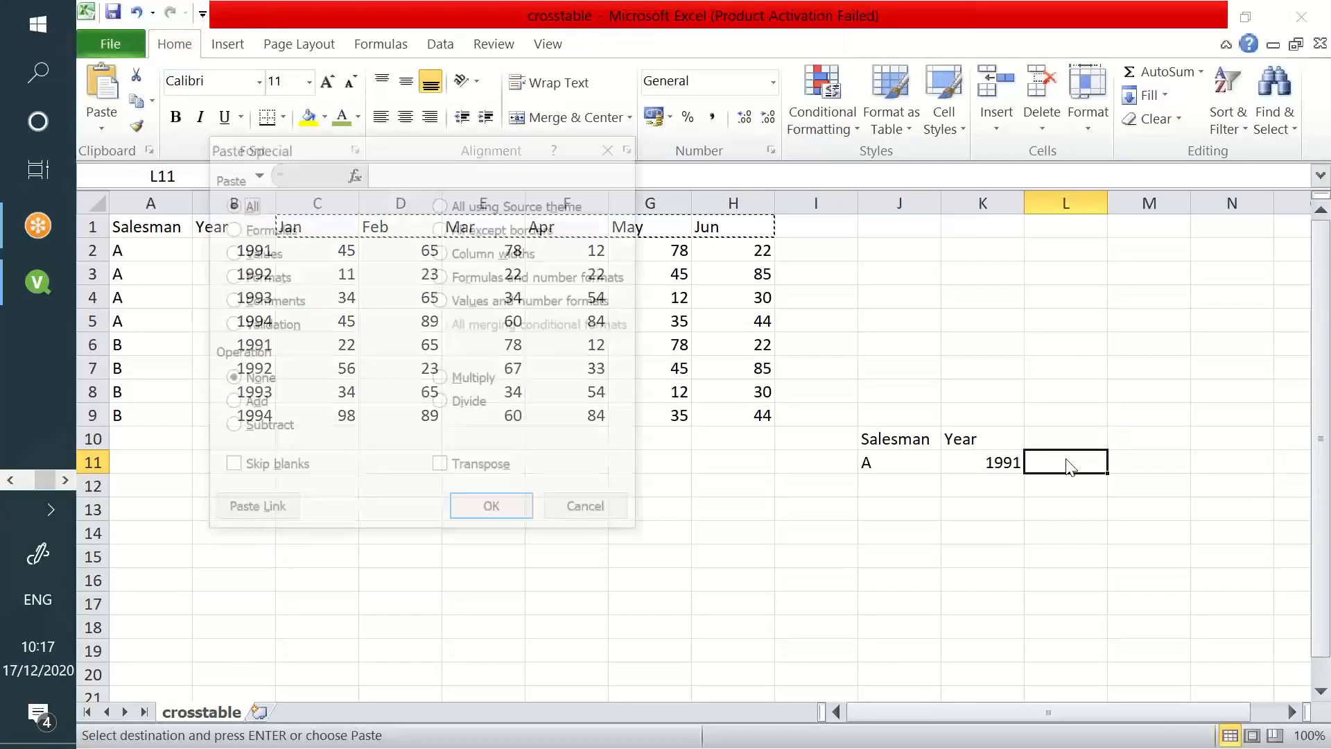
key(v)
key(e)
click(493, 512)
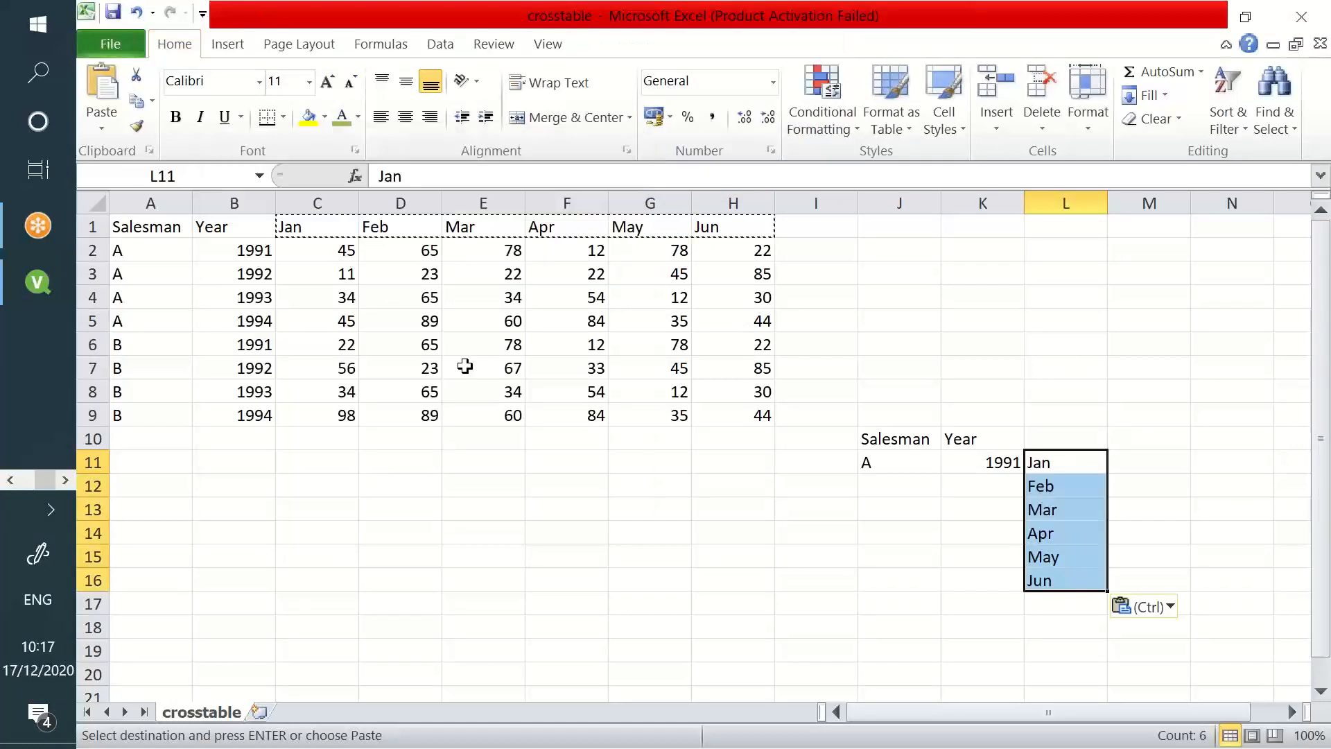
Copy the first record's Jan to Jun figures from C2:H2 and paste their values transposed down the column from M11.
drag(347, 251, 767, 251)
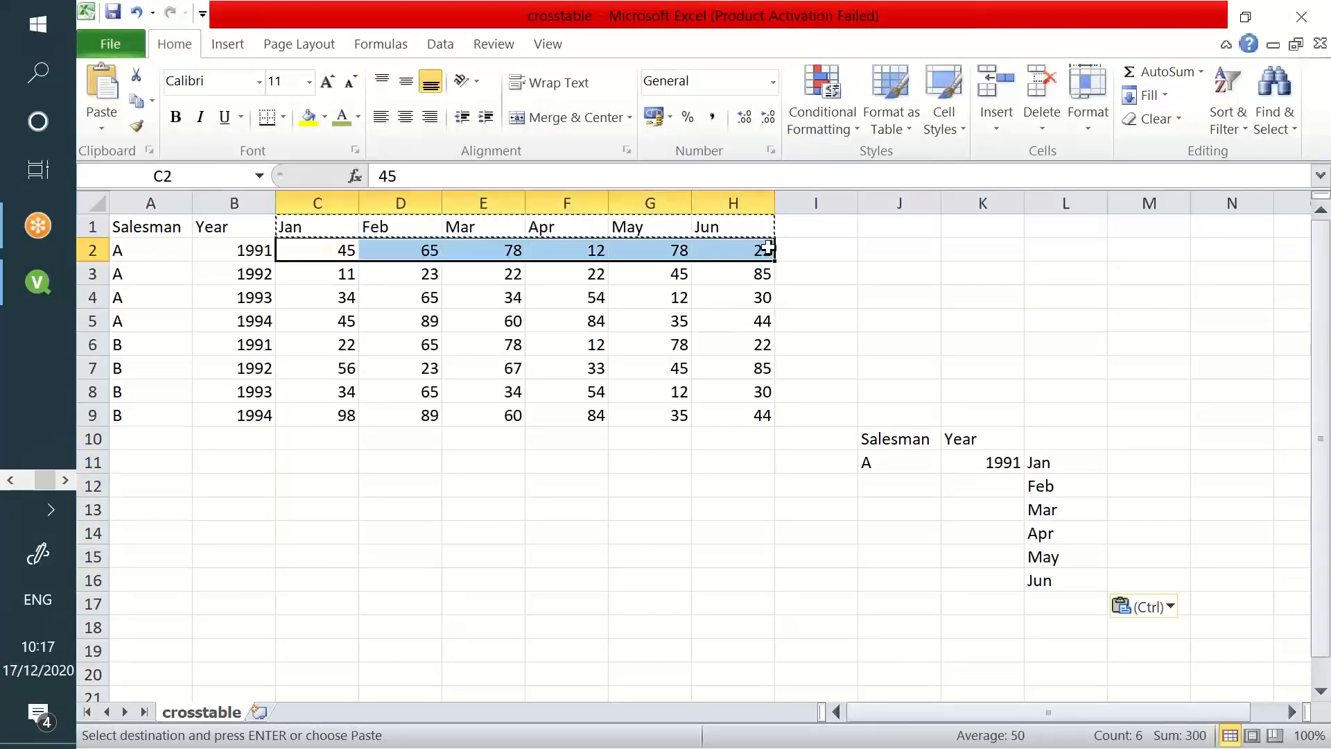
key(ctrl+c)
click(1116, 462)
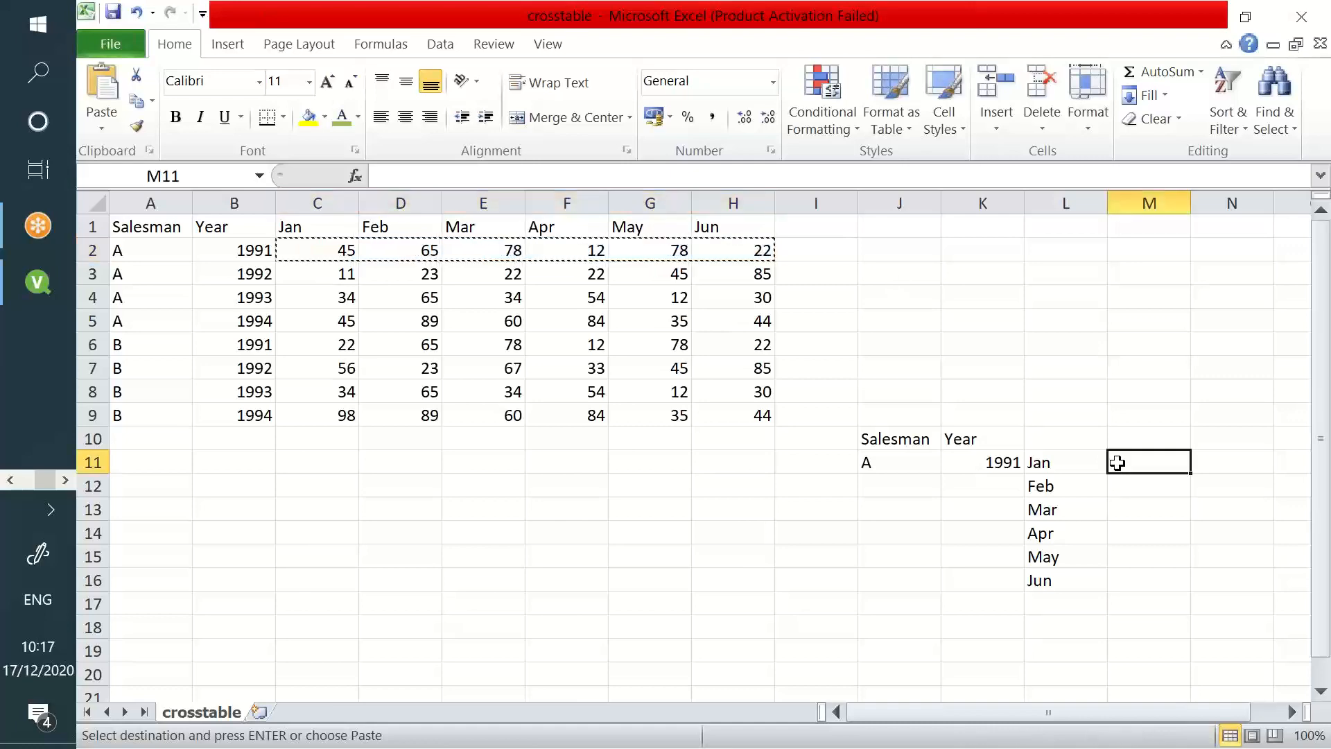
key(alt+e)
key(s)
key(v)
click(487, 472)
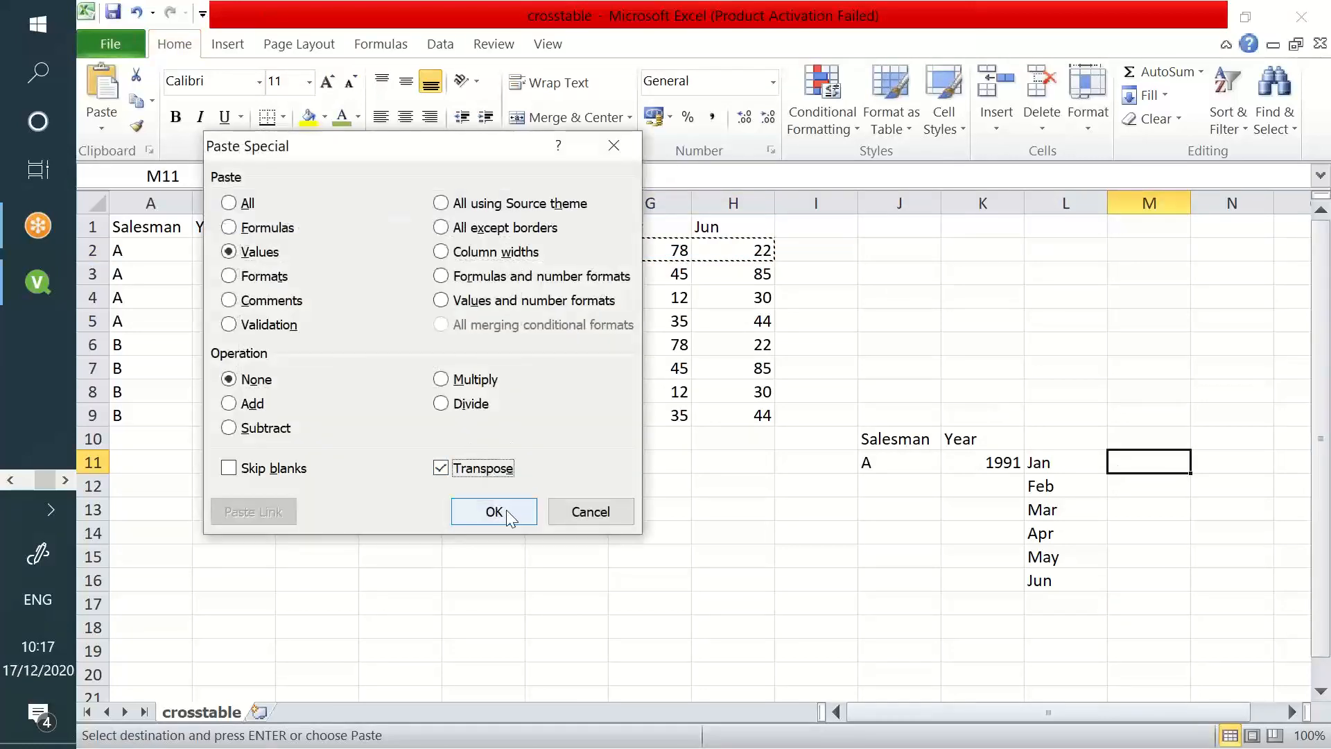
click(494, 512)
Enter the headers Months in L10 and Data in M10.
click(1041, 434)
text(Months)
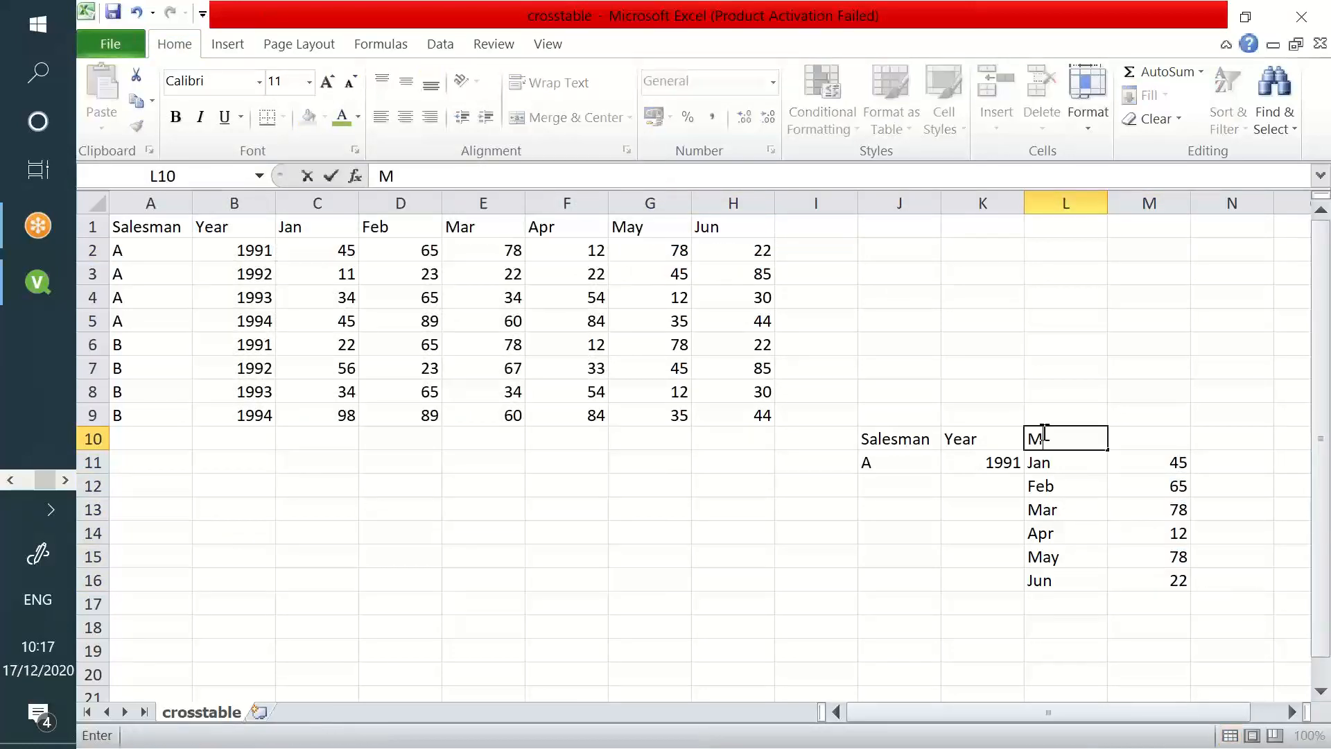
key(Tab)
text(Data)
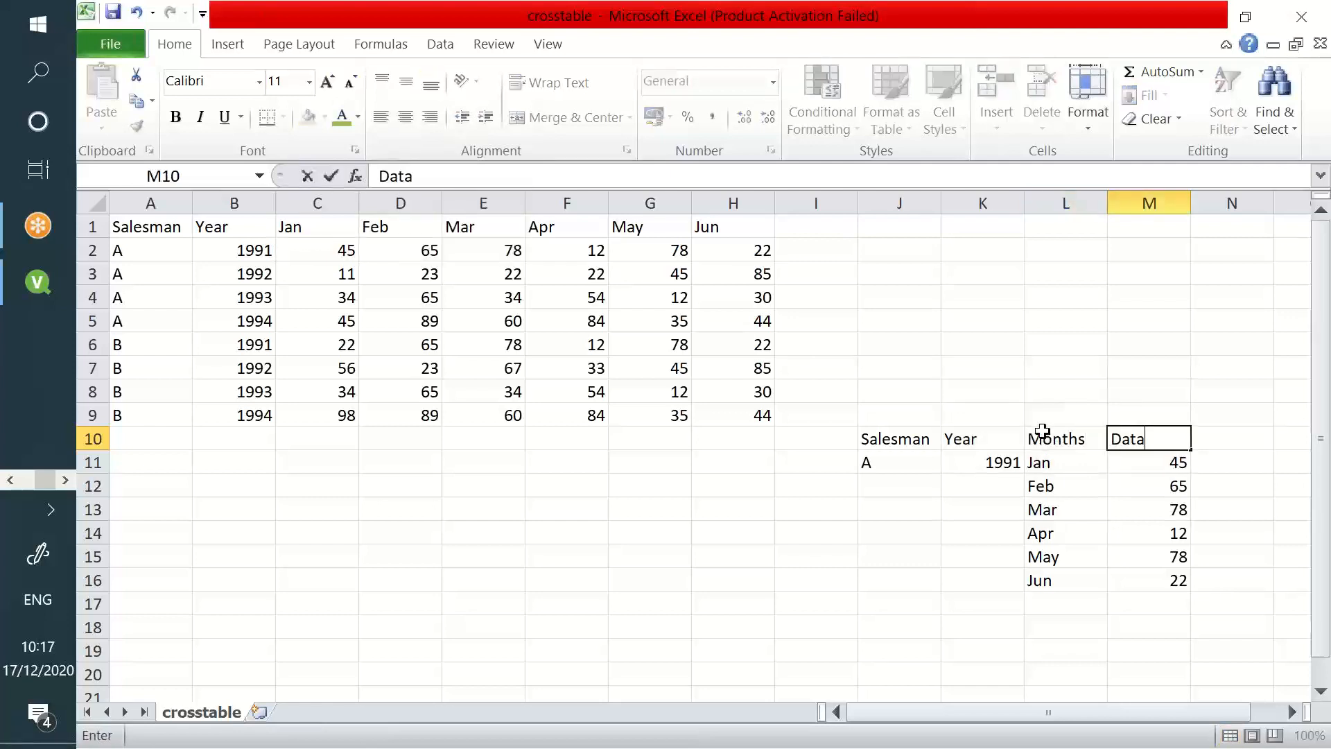
Fill salesman A and year 1991 down through J16:K16 alongside the six months.
drag(885, 460, 984, 571)
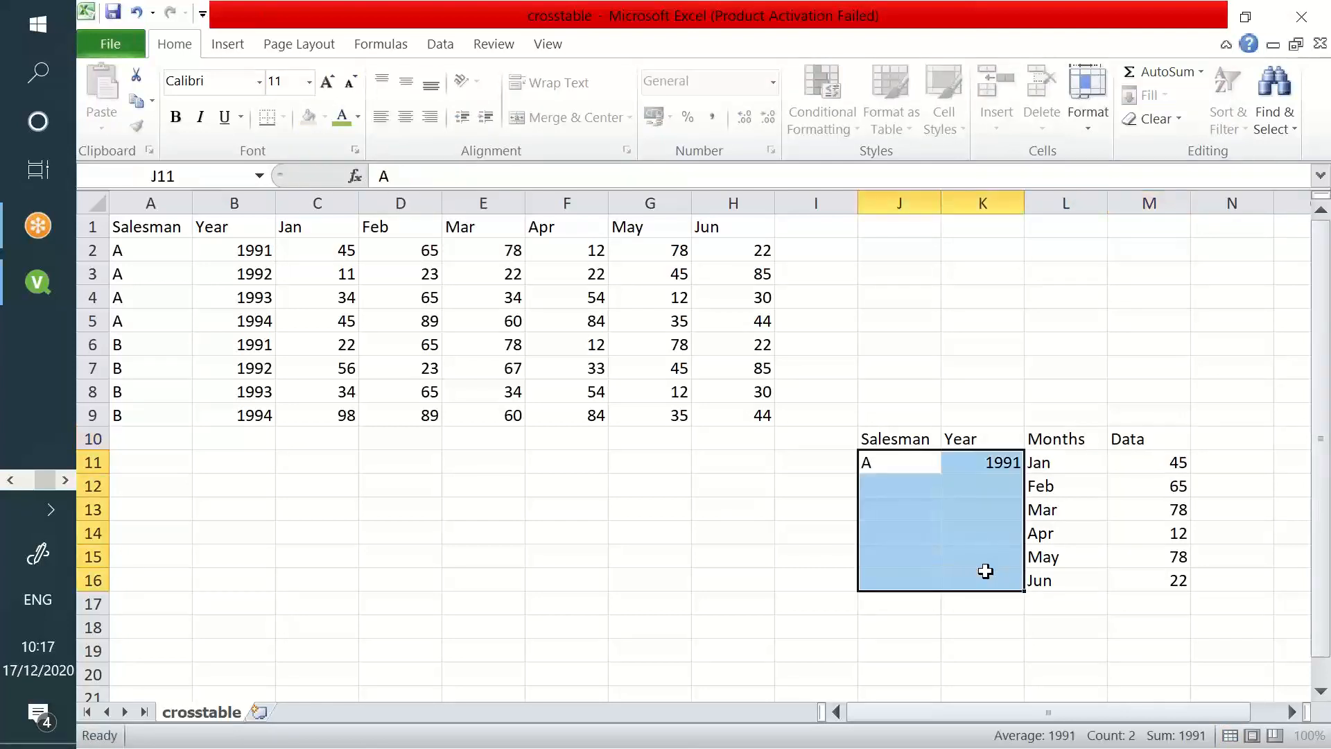
key(ctrl+d)
click(1069, 466)
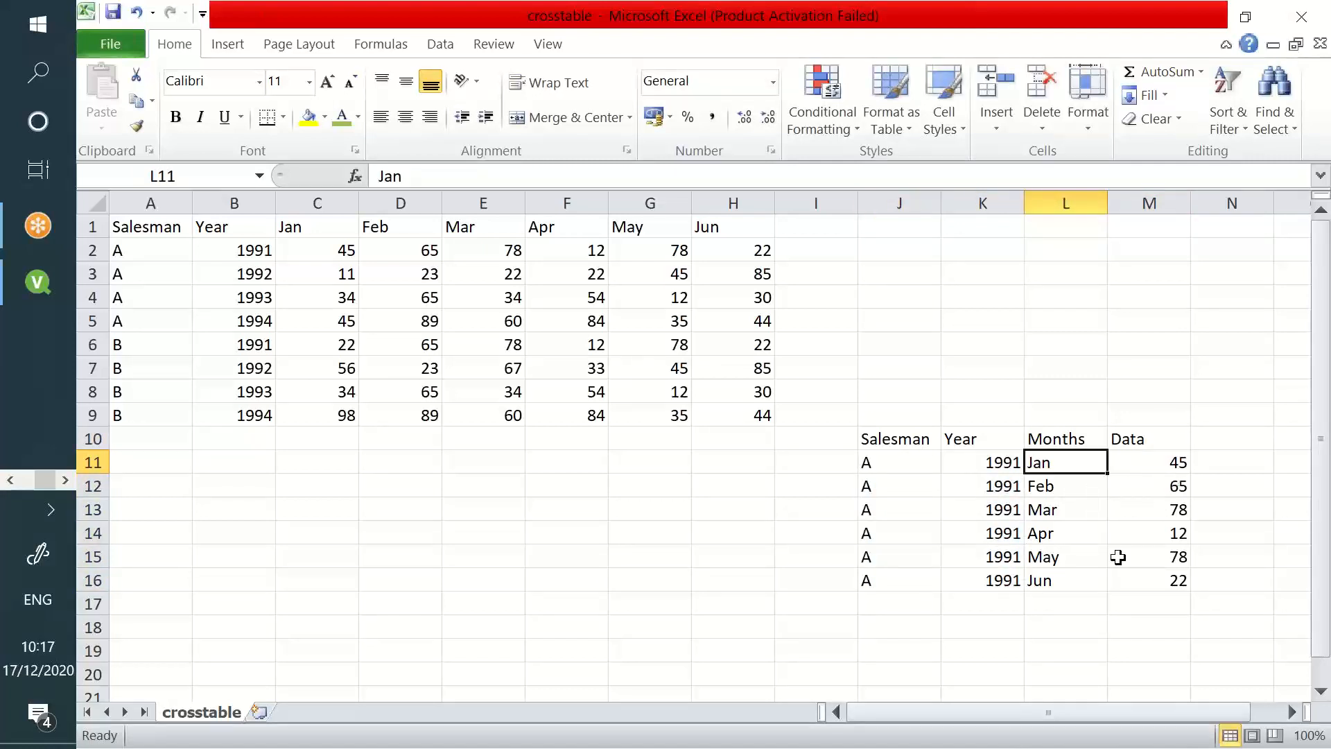
Copy the second record's salesman A and year 1992 from A3:B3 to the cells starting at J17.
click(168, 279)
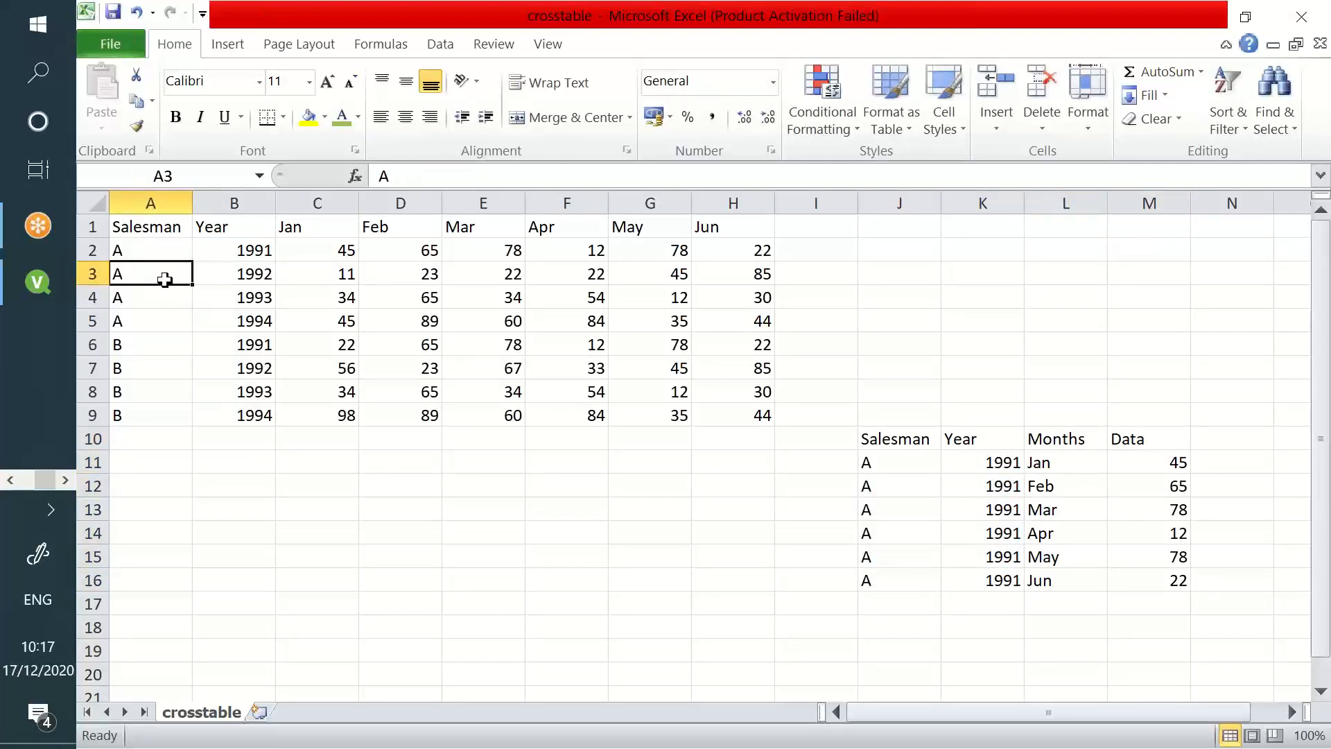
key(ctrl+c)
shift+click(241, 277)
key(ctrl+c)
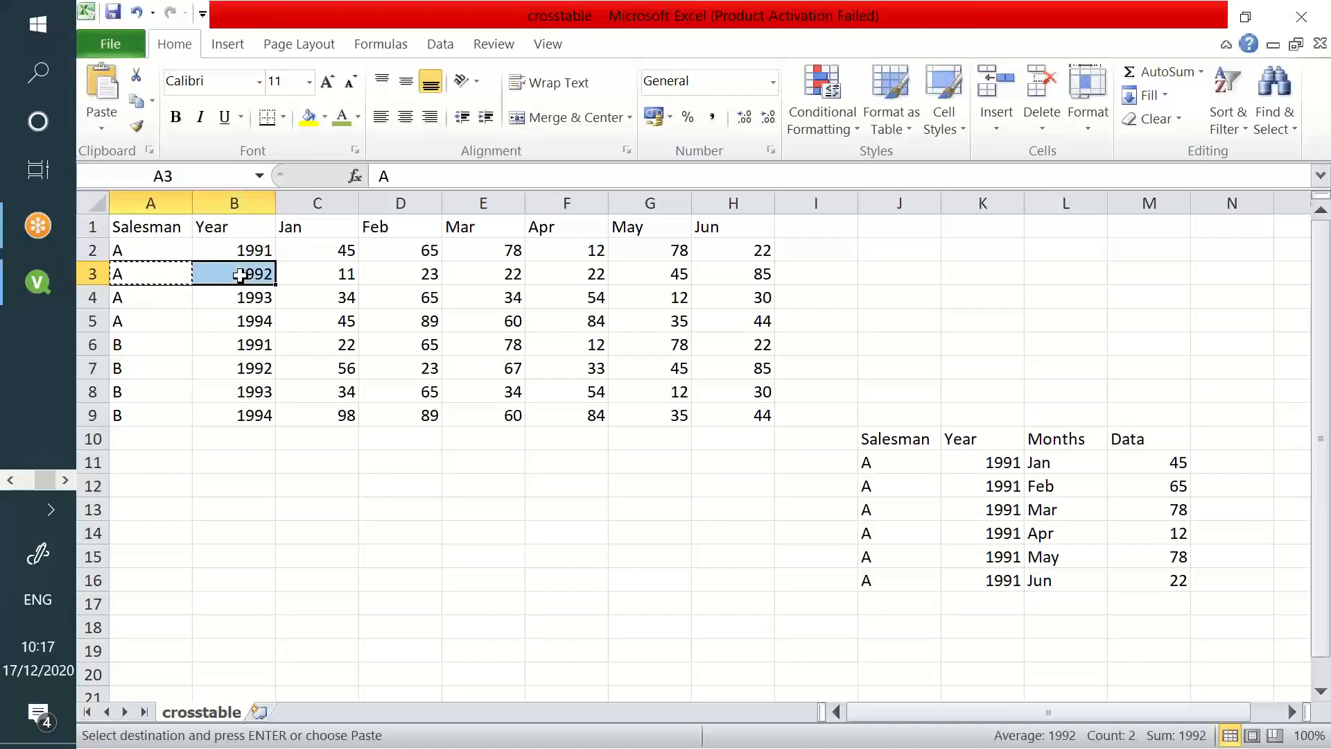
click(892, 602)
key(ctrl+v)
key(ctrl)
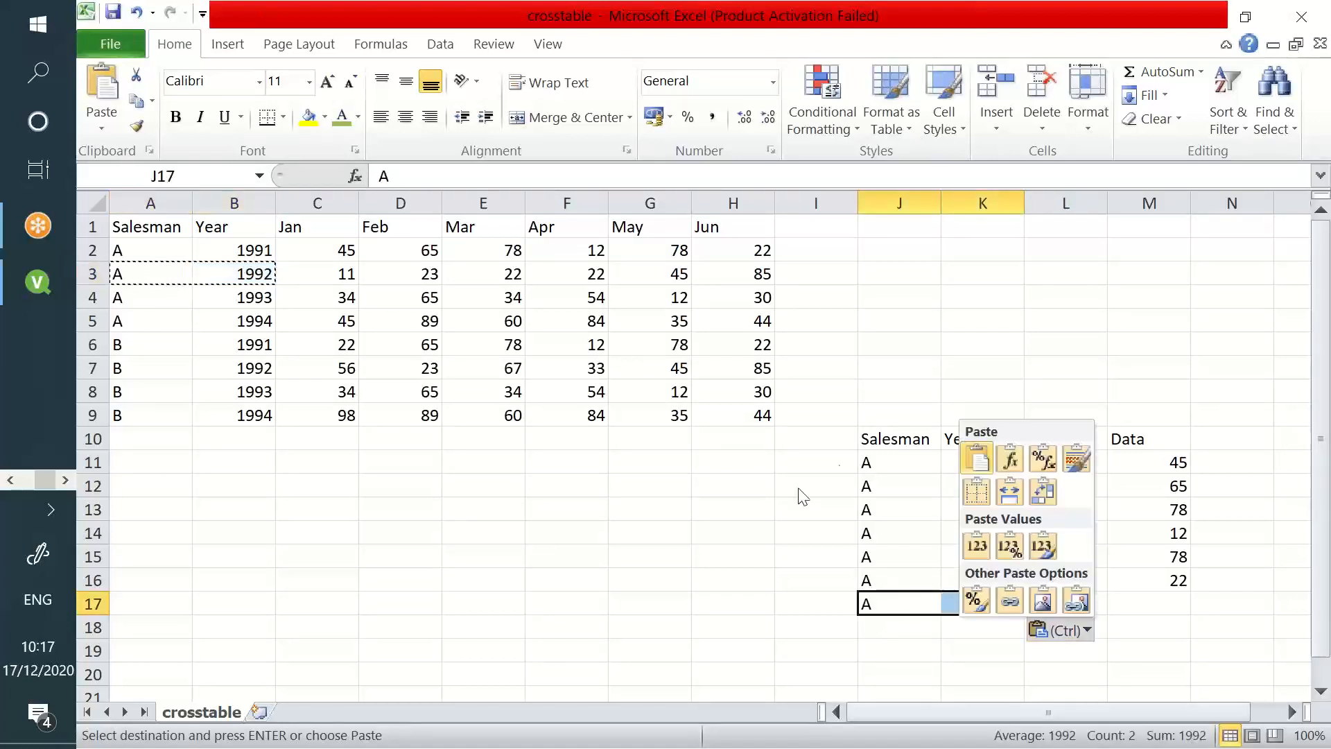
key(Escape)
Examine the Salesman and Year qualifier columns against the Jan to Jun block in the source table.
drag(148, 227, 148, 391)
drag(227, 227, 259, 386)
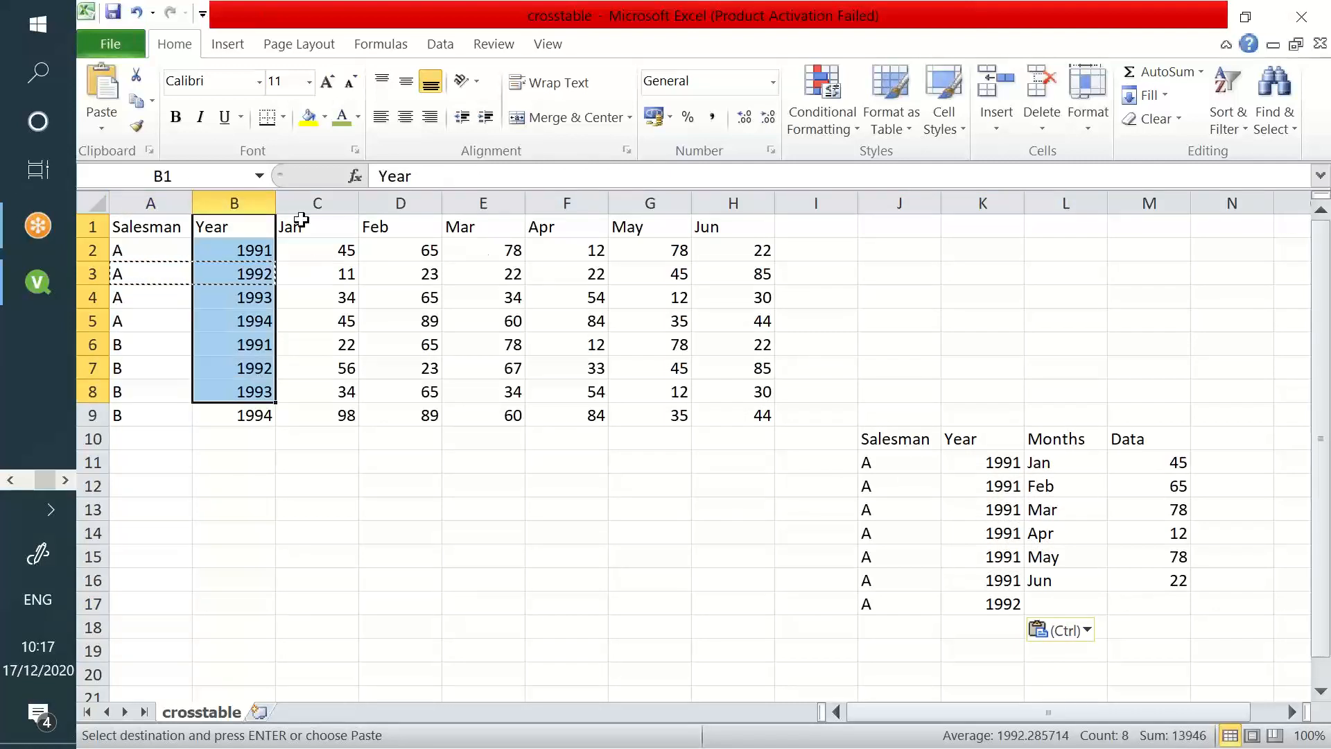
drag(300, 217, 721, 392)
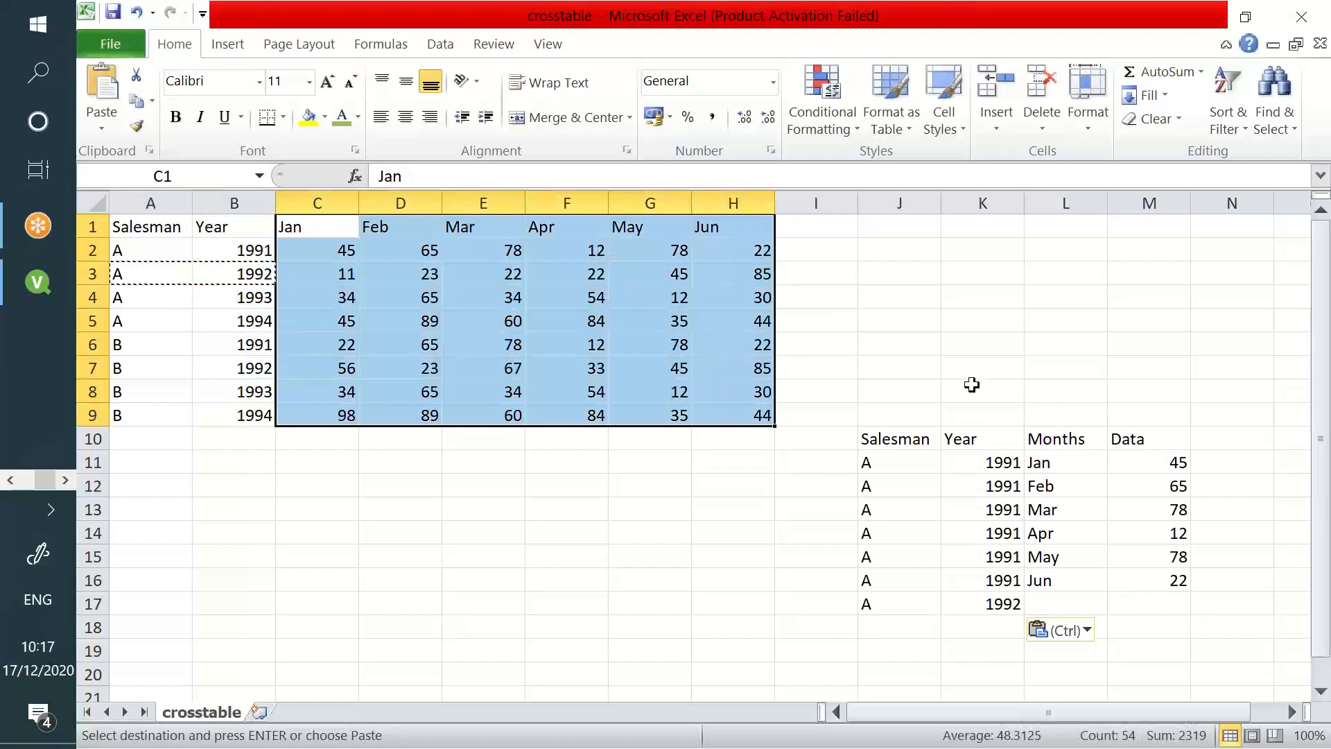
drag(162, 227, 153, 426)
drag(233, 227, 245, 424)
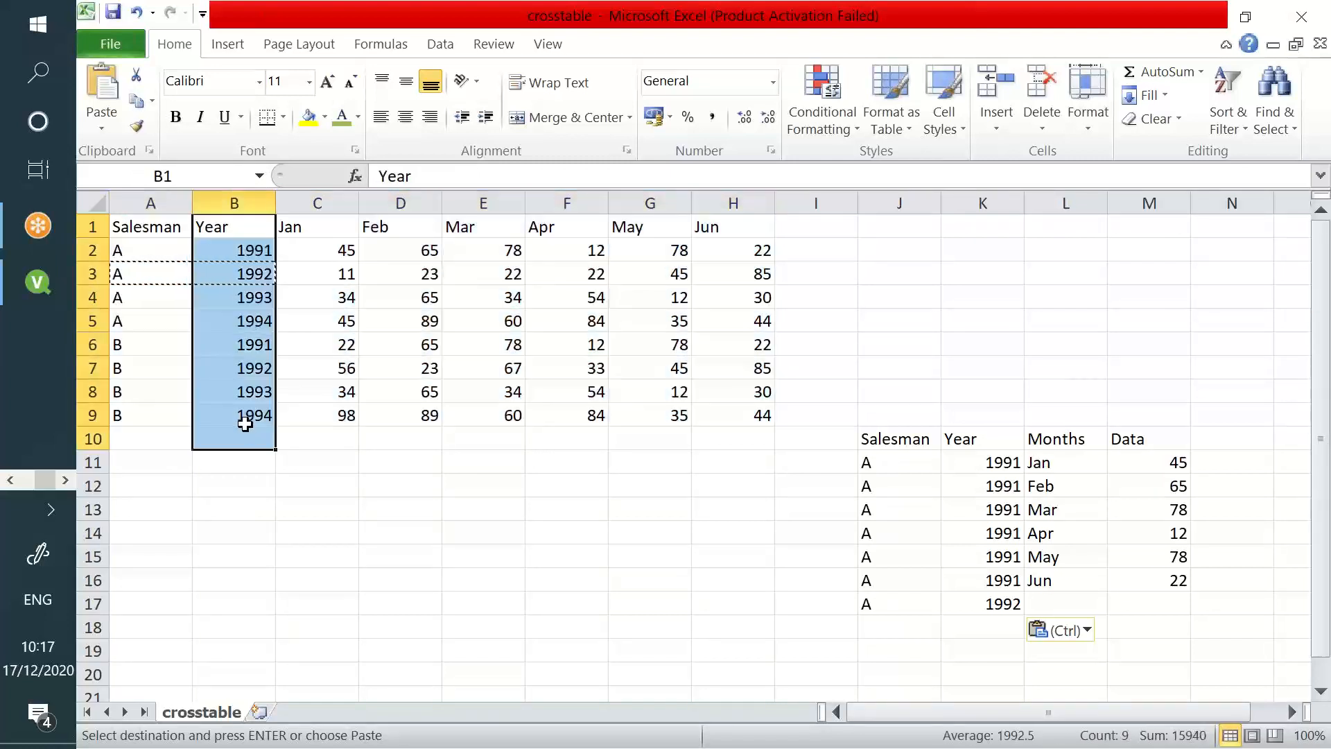
Switch back to QlikView's script editor and review the Salesman and Year fields in the crosstable.csv load.
key(alt+Tab)
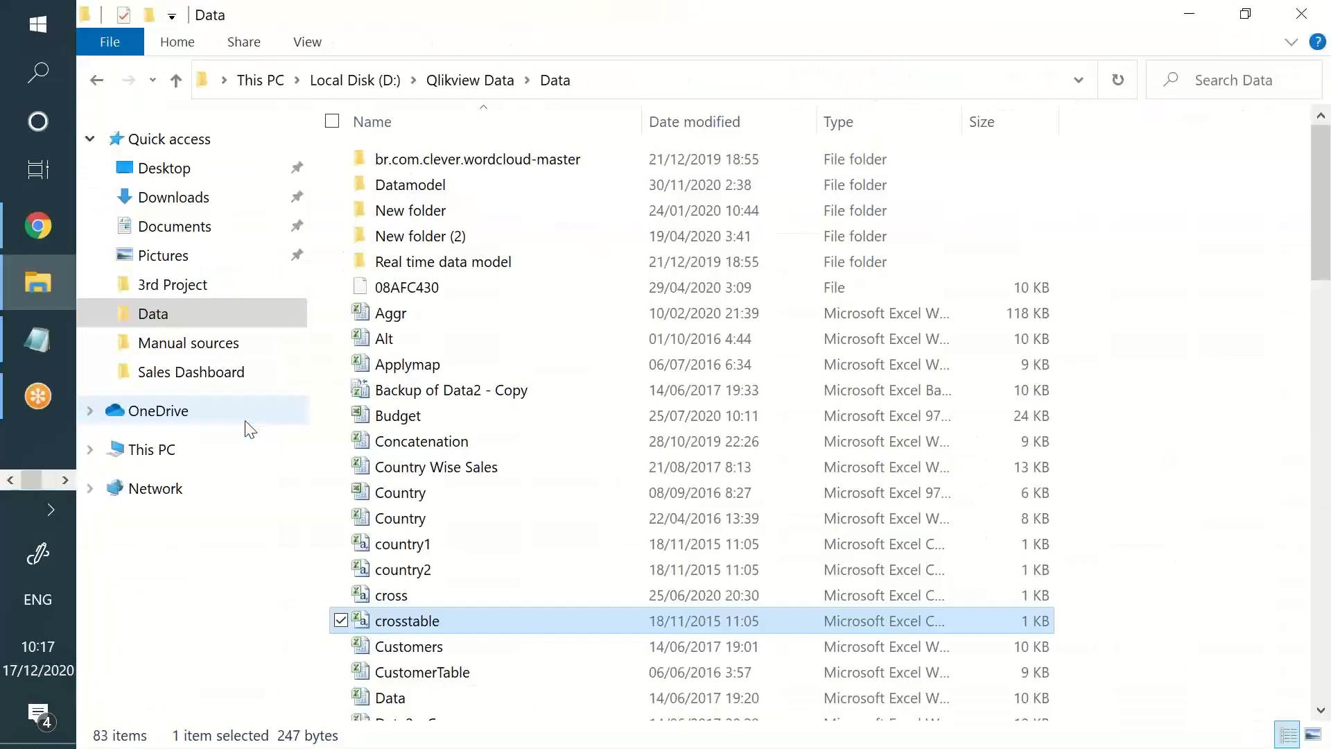
key(alt+Tab)
key(alt+Tab)
key(alt+Tab)
key(alt+Tab)
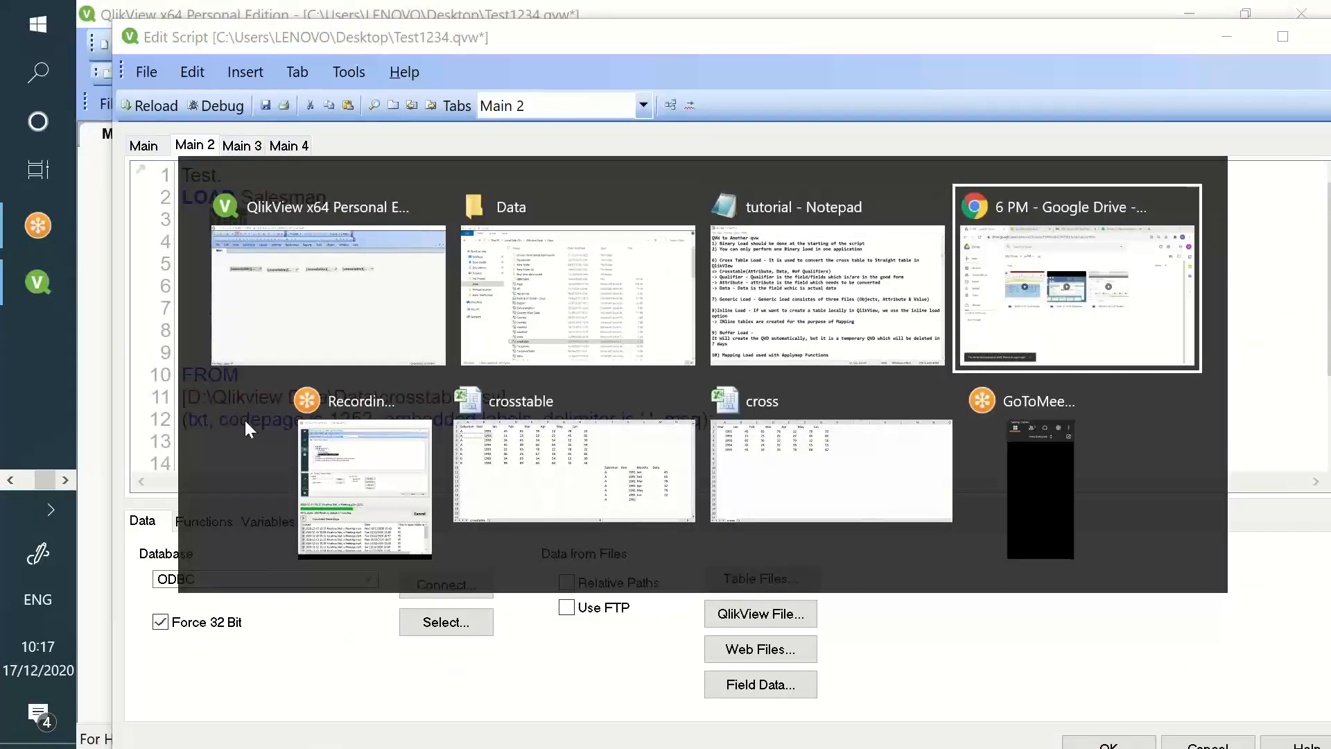
key(alt+Tab)
key(alt+Tab)
key(alt+Tab)
key(alt+Tab)
key(alt+Tab)
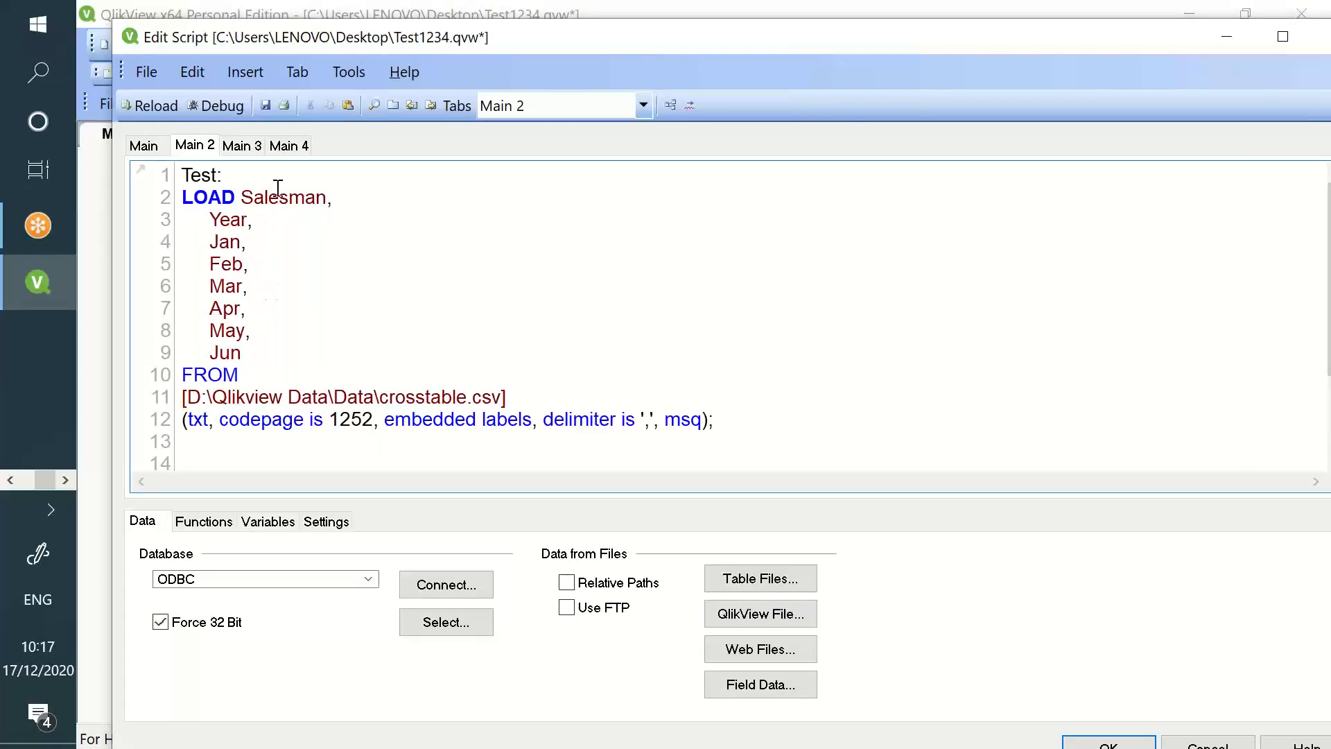
double_click(276, 195)
double_click(229, 224)
double_click(255, 180)
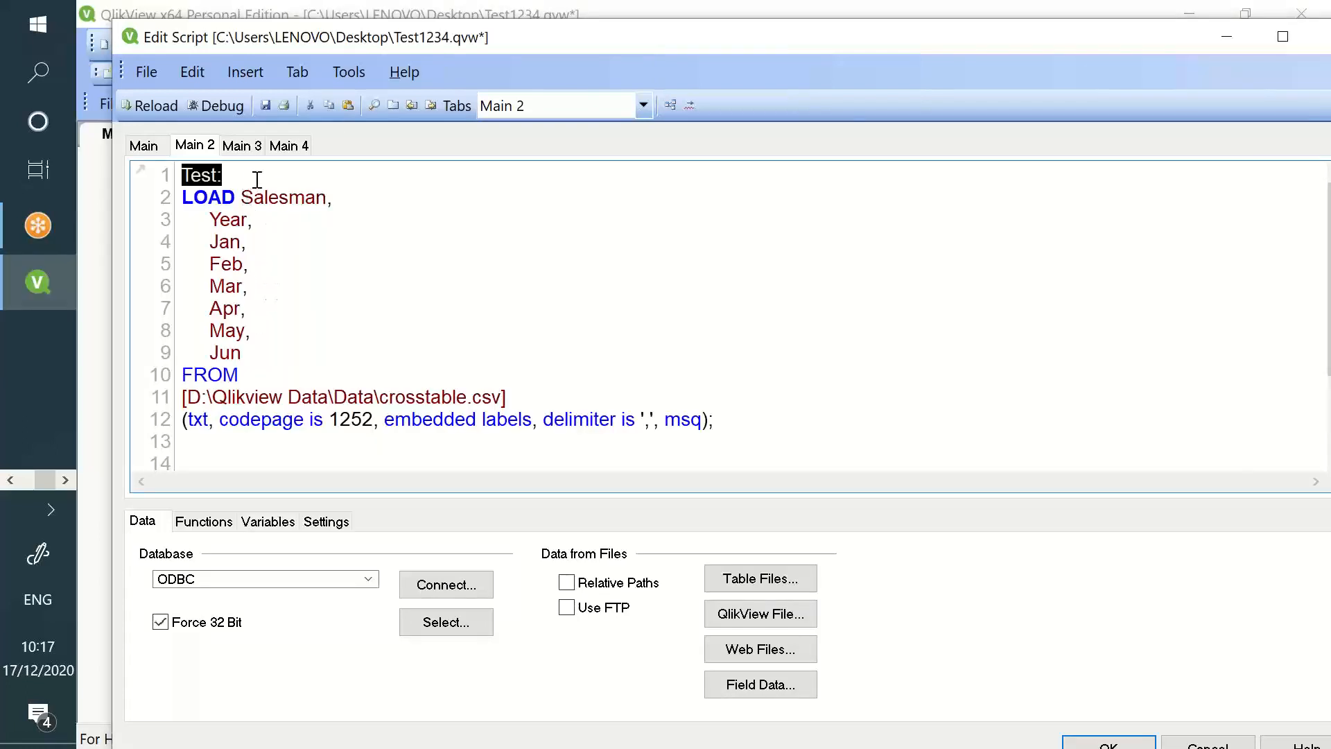
Add the prefix Crosstable(Months, data, 2) on a new line between the Test label and the LOAD statement.
click(257, 180)
key(Return)
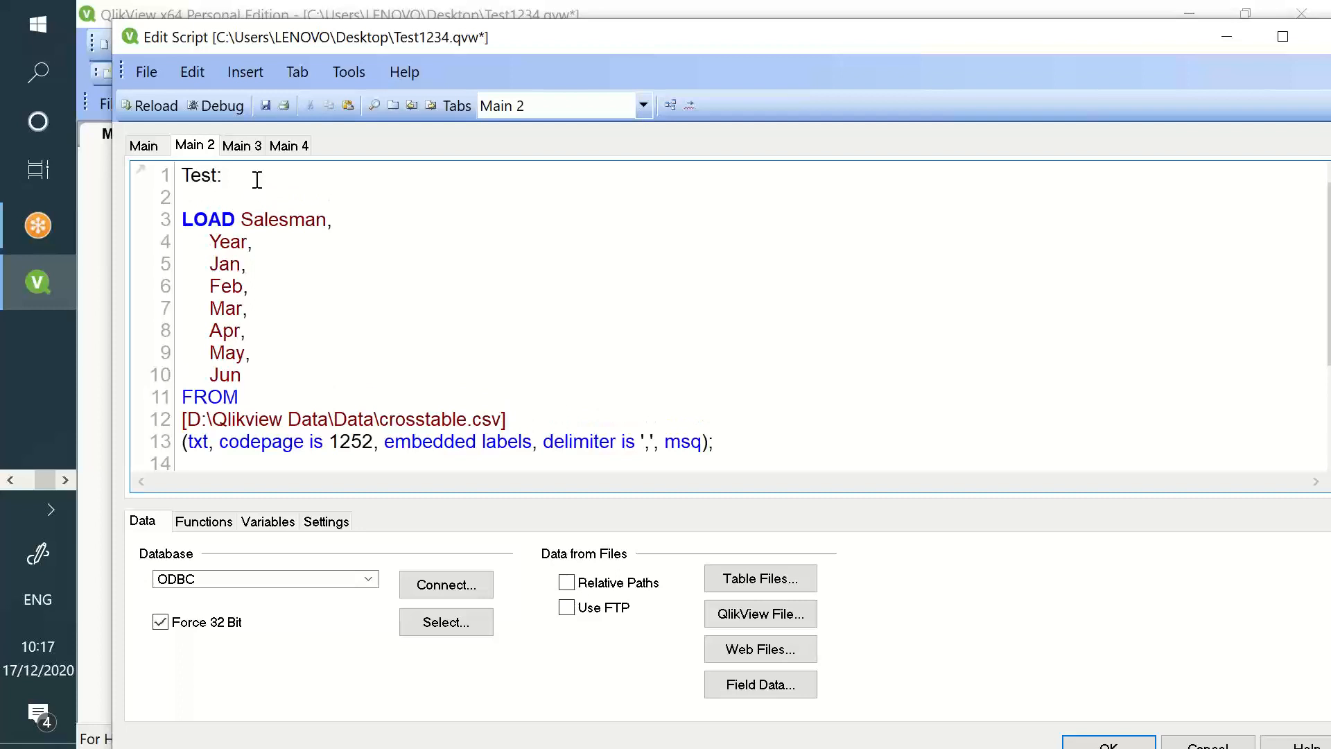
text(Crosstable()
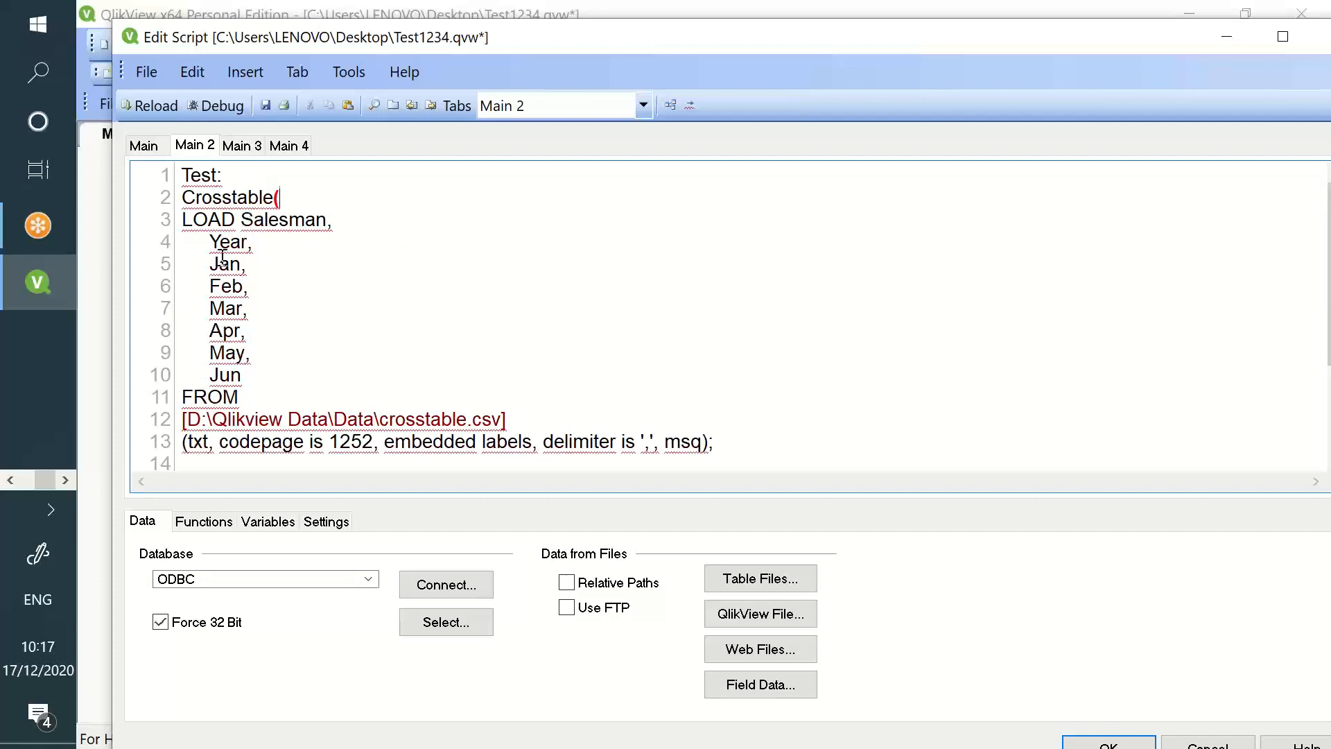
drag(216, 262, 255, 373)
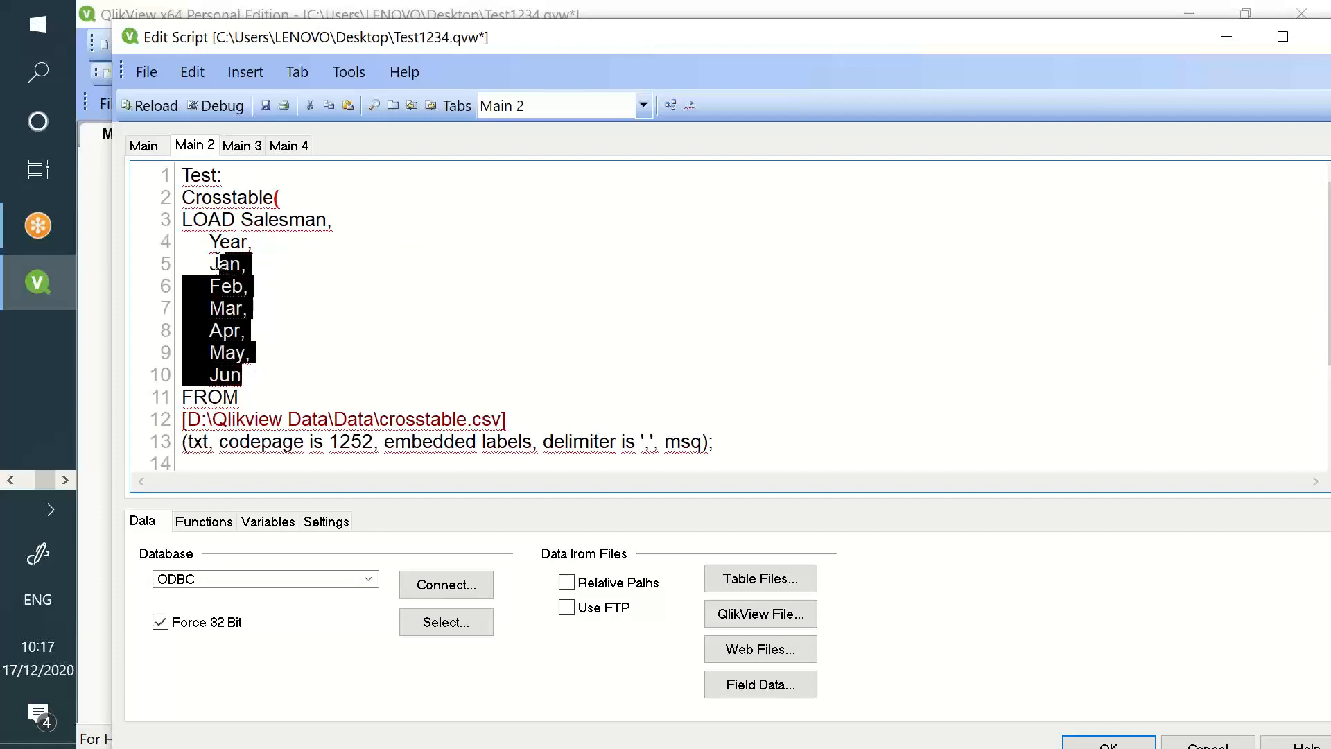
drag(211, 265, 248, 375)
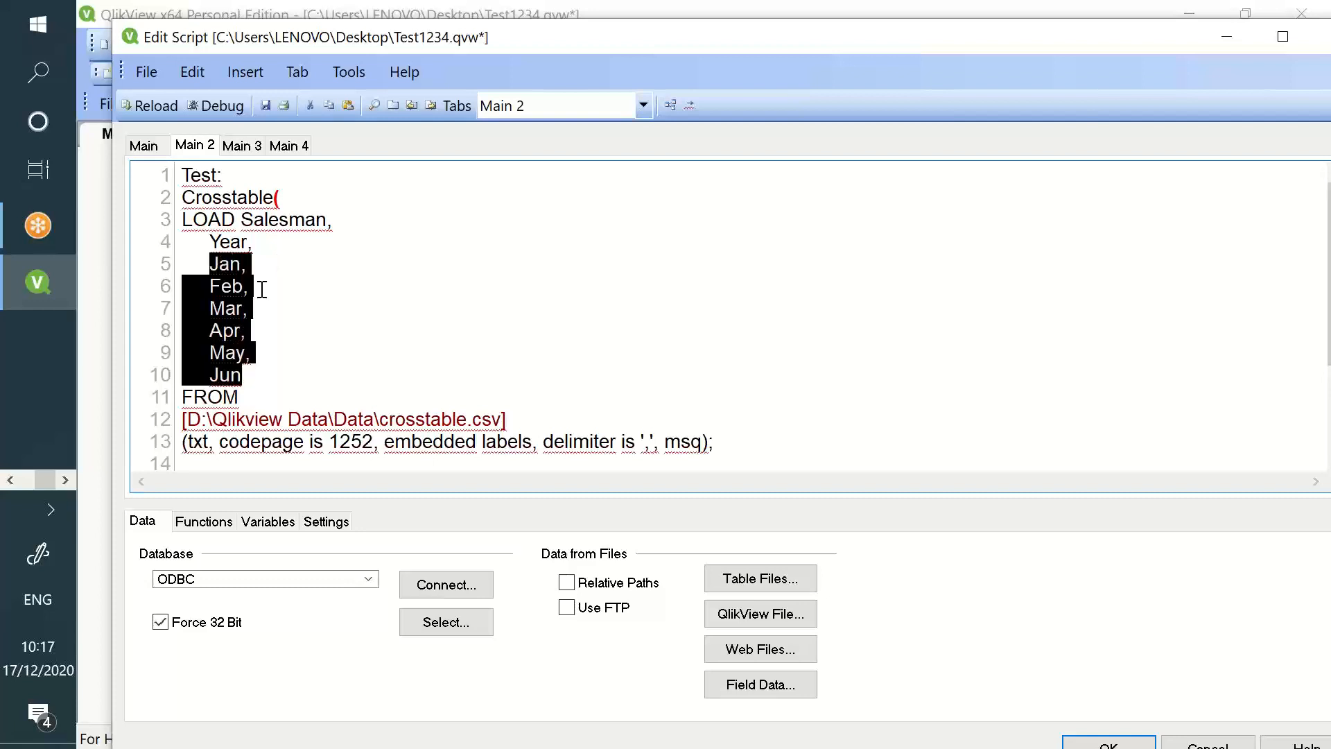
click(307, 197)
text(Month)
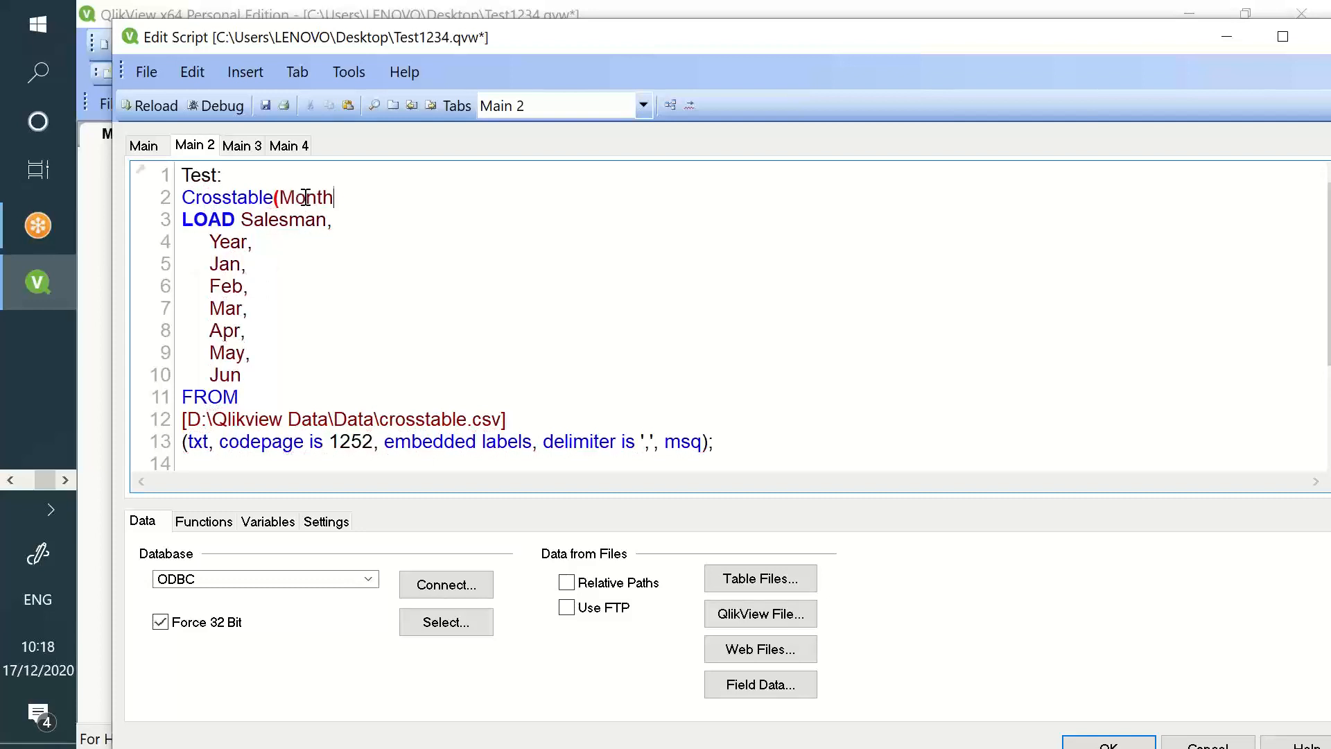
text(s,)
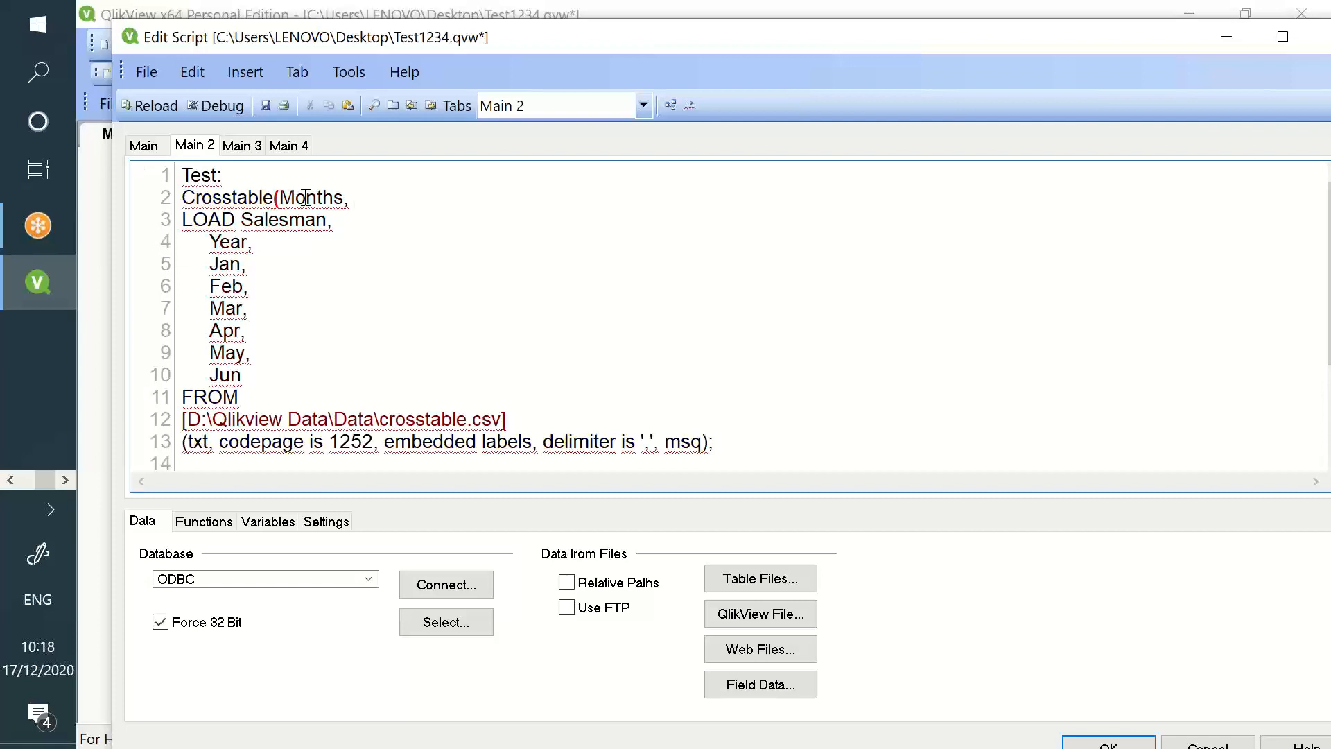
text(data)
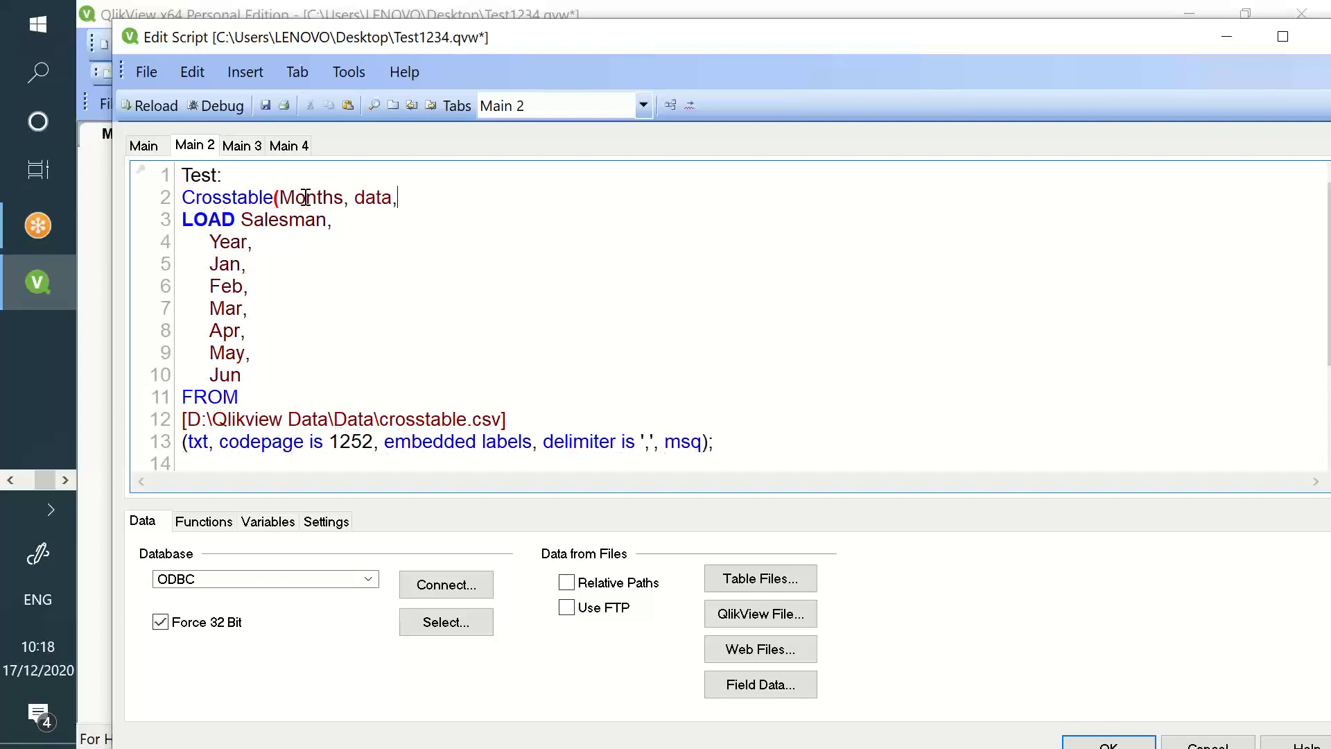
text(, 2))
Review how the Crosstable parameters relate to the Year qualifier and the Jan to Jun fields.
double_click(231, 241)
click(408, 197)
double_click(409, 197)
drag(209, 263, 259, 371)
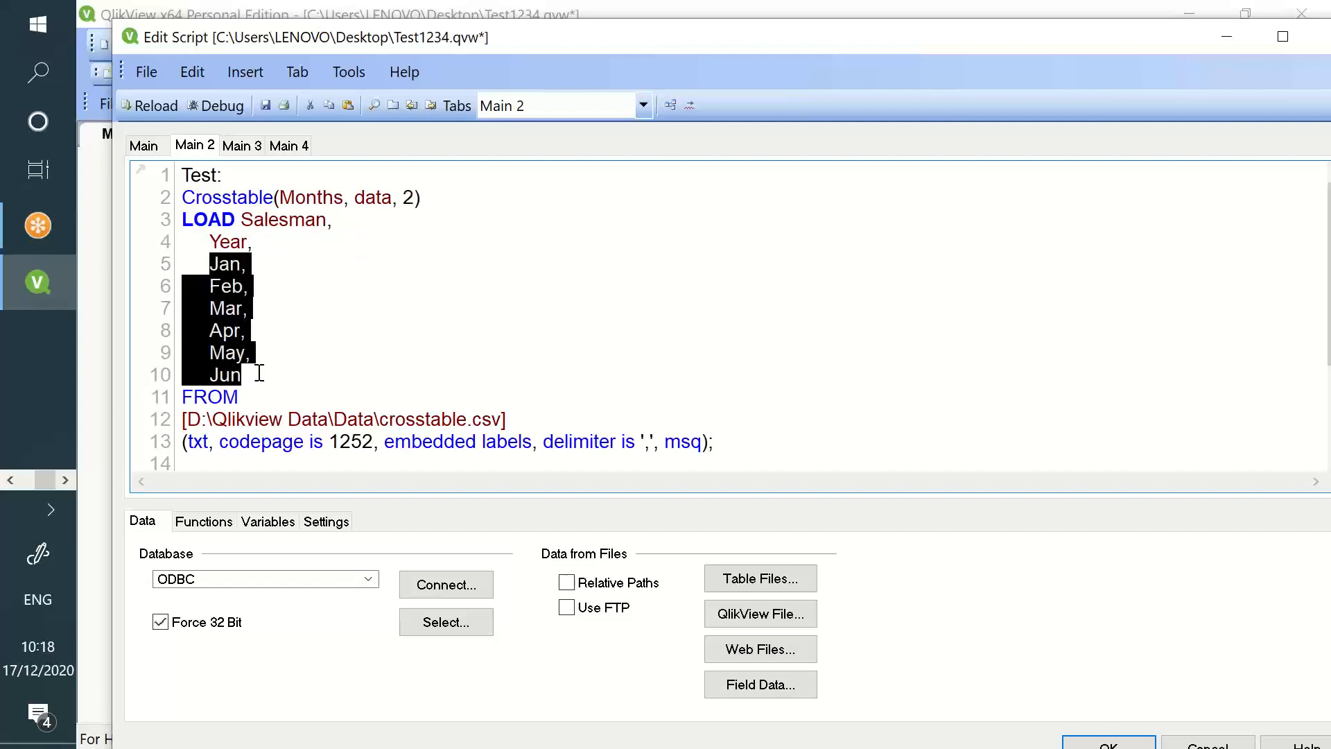
double_click(298, 200)
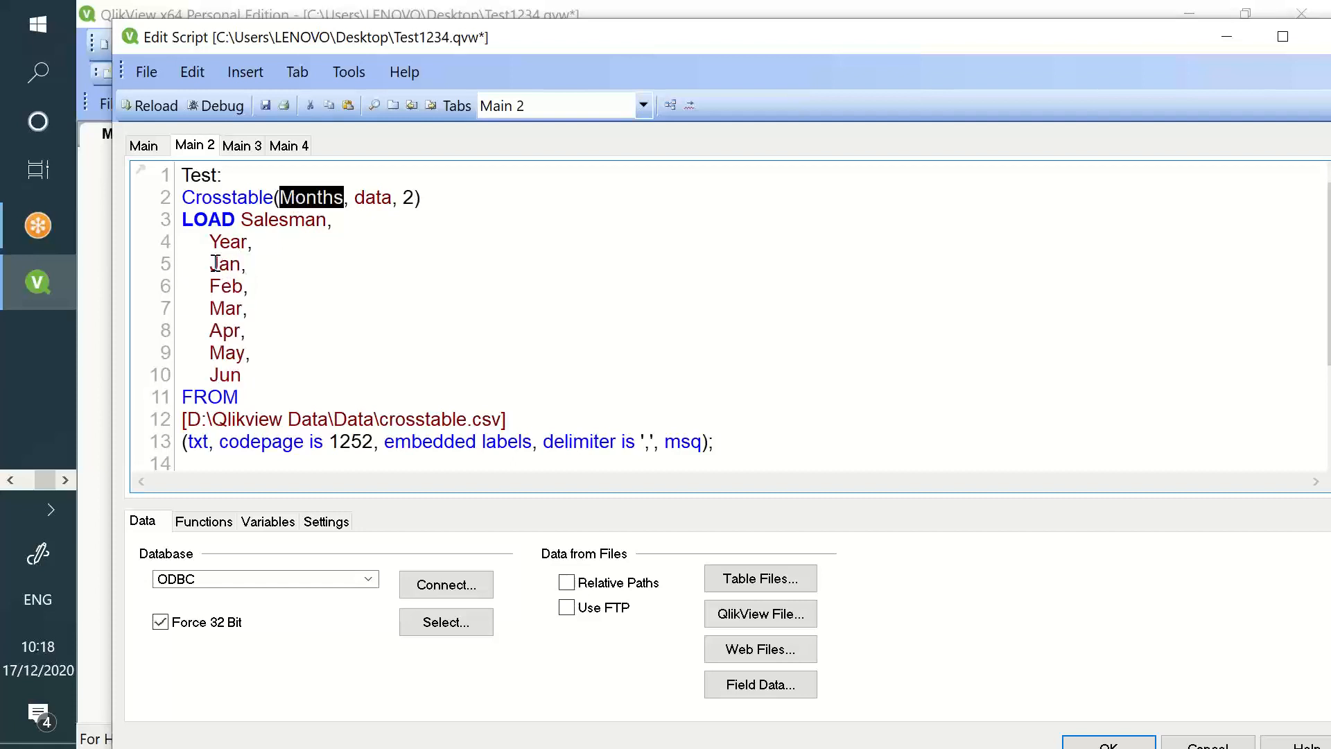
drag(210, 264, 251, 363)
Add the comment //Crosstable(Attributes, Data, #of qualifiers after the Crosstable prefix to document its syntax.
click(361, 188)
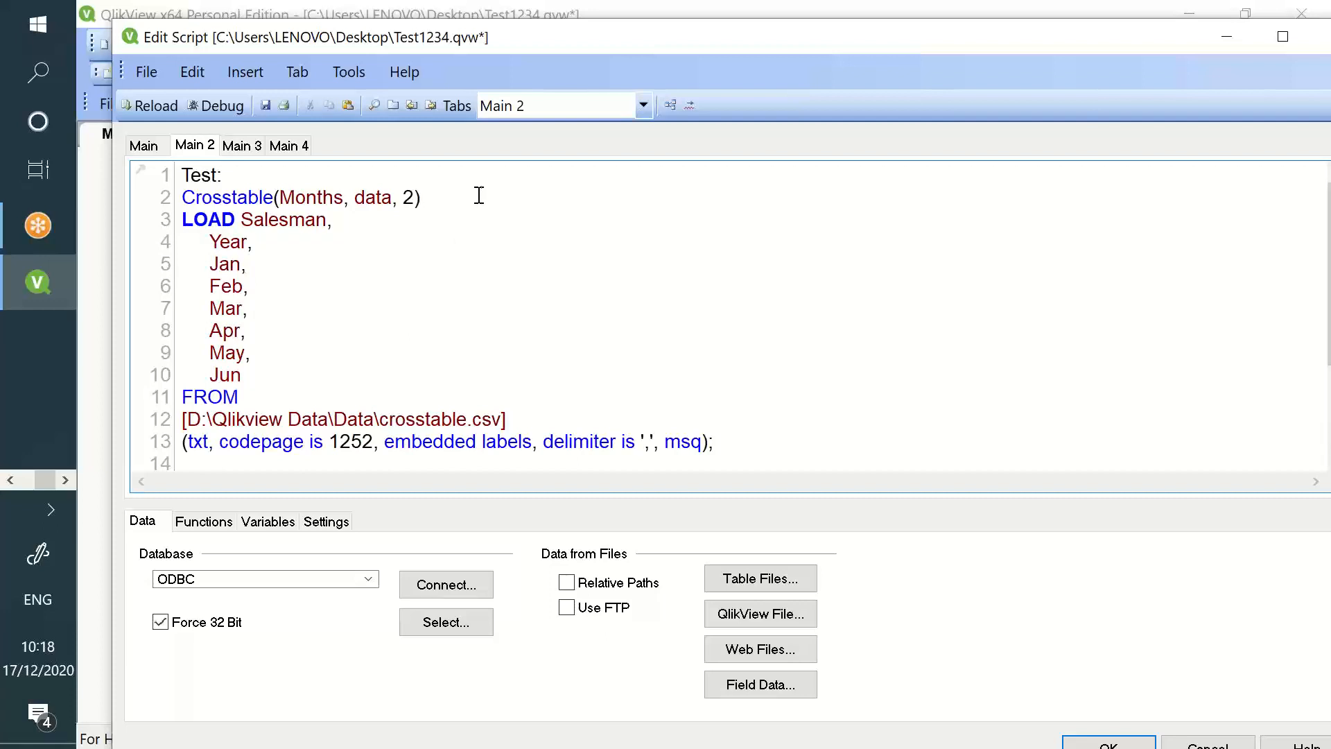
text(//Crosstable(Attributes )
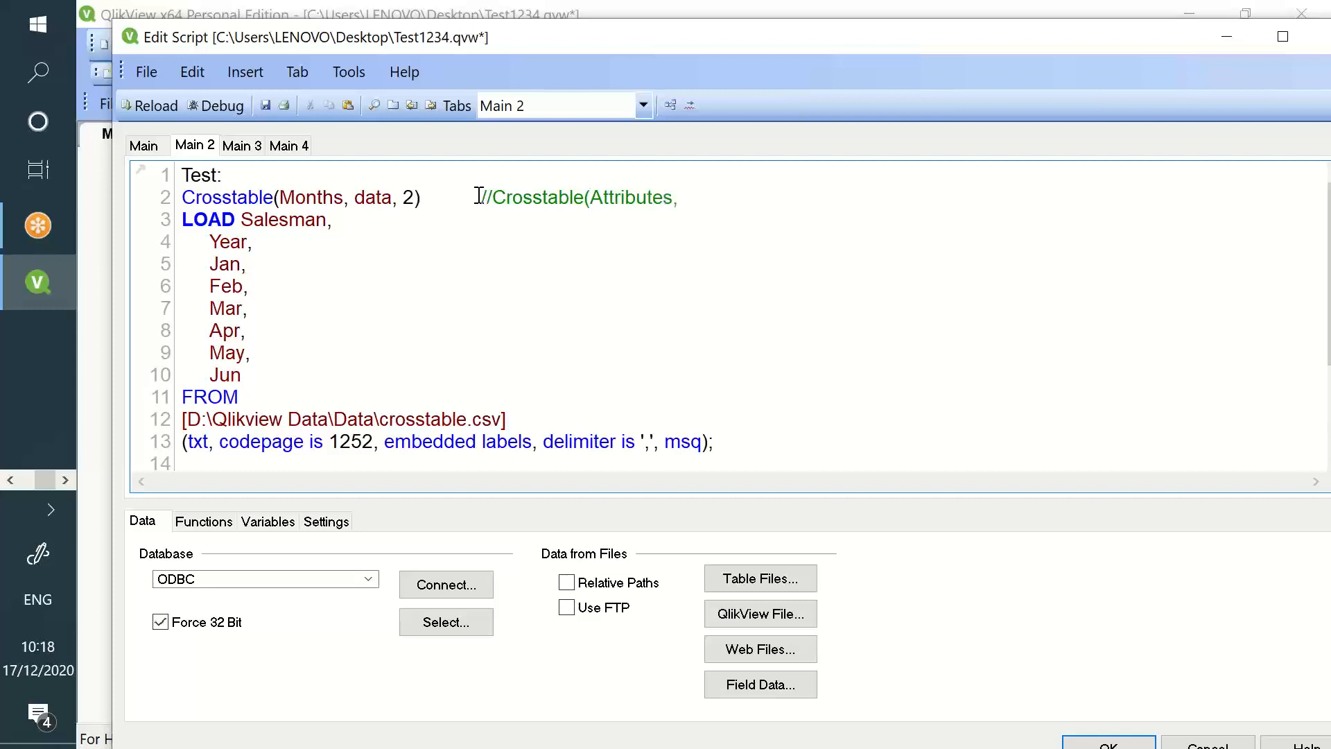
text( Data, #of qua)
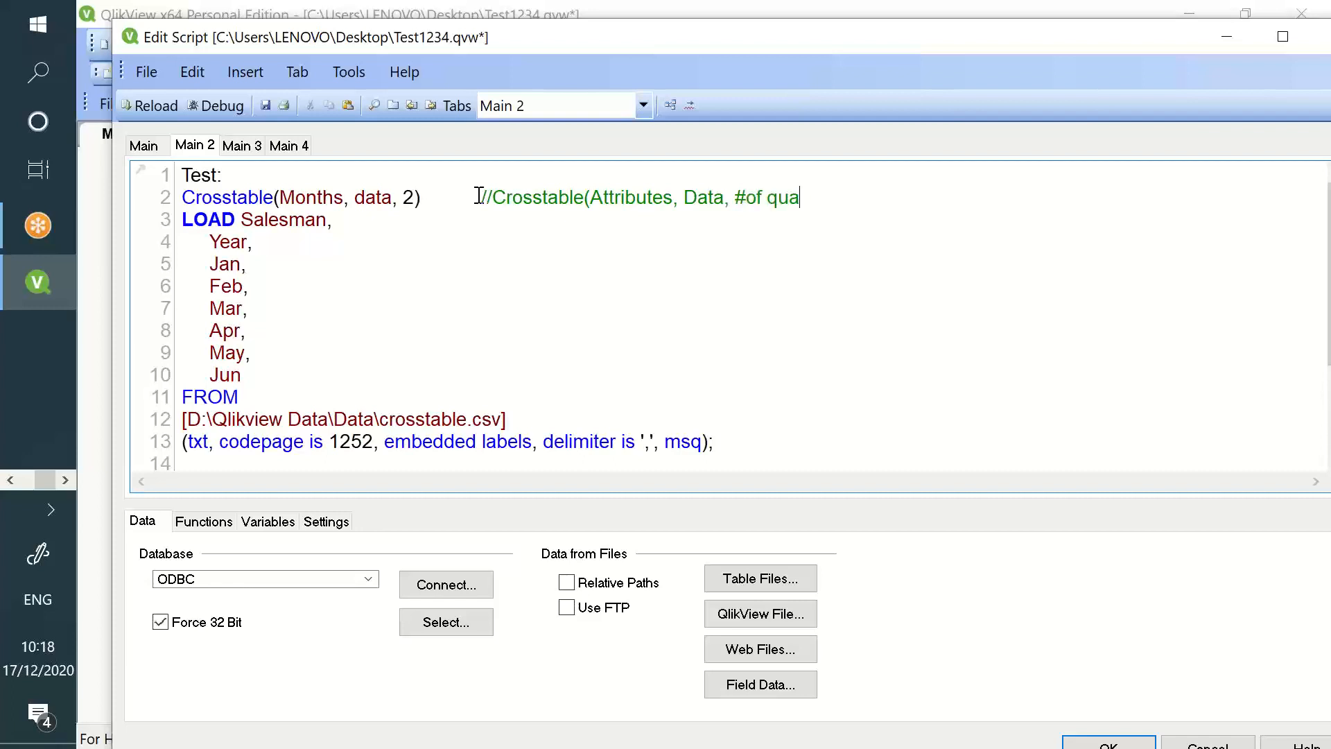
text(lifiers)
Save the document and reload the script.
click(267, 106)
click(176, 109)
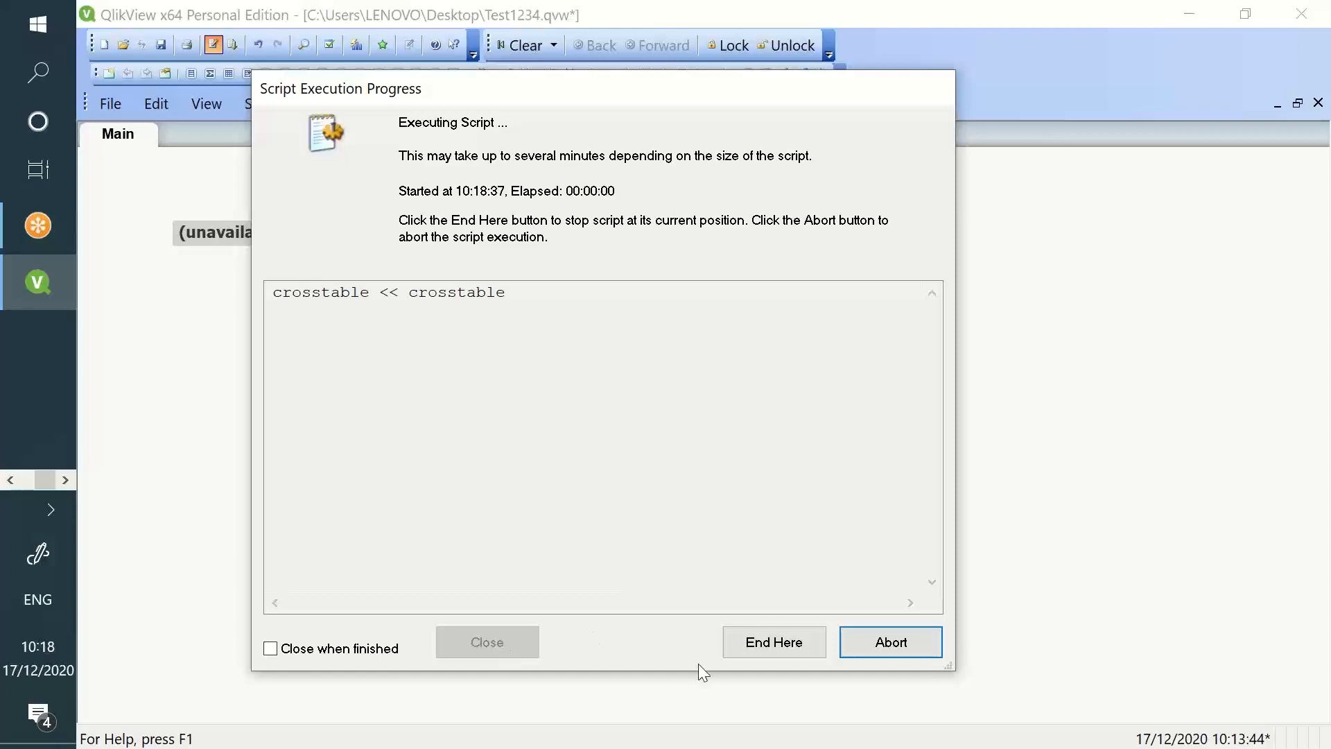
Switch to Chrome and open the data load editor of the Demo 2 app in Qlik Sense.
click(11, 480)
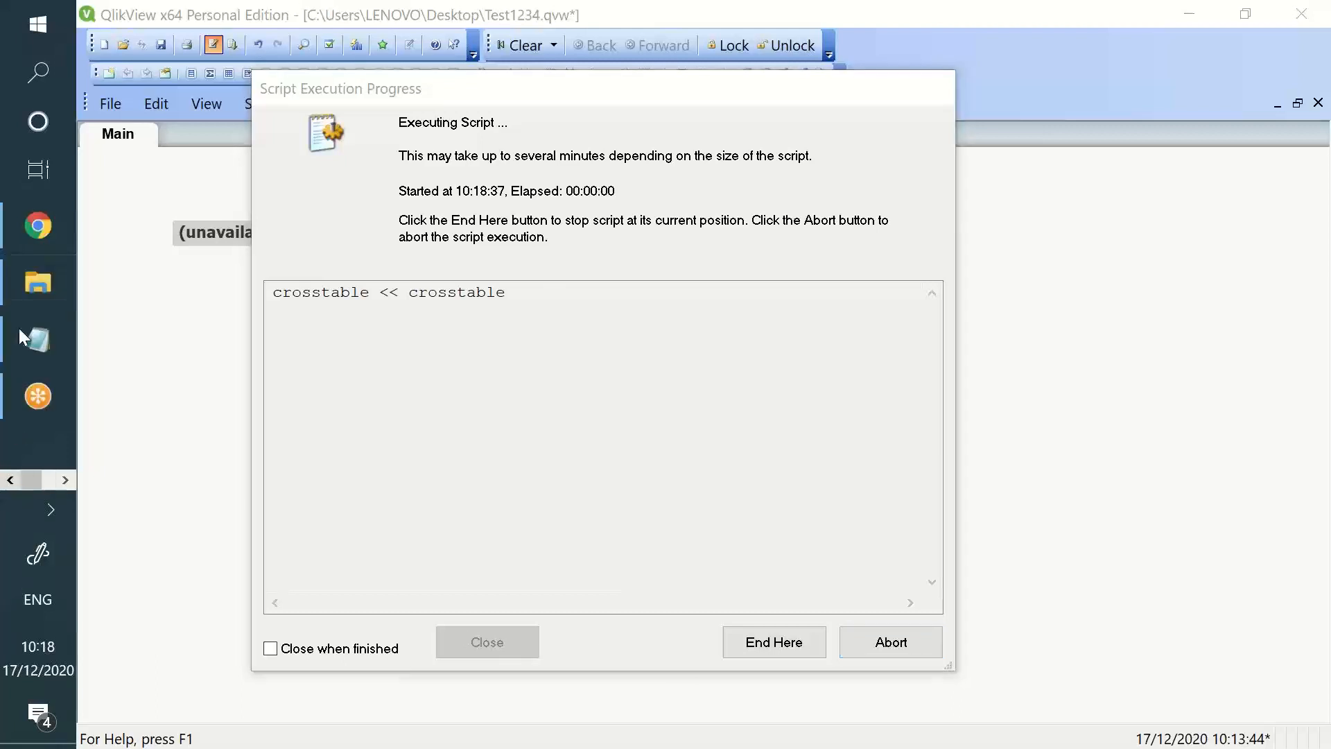
click(35, 222)
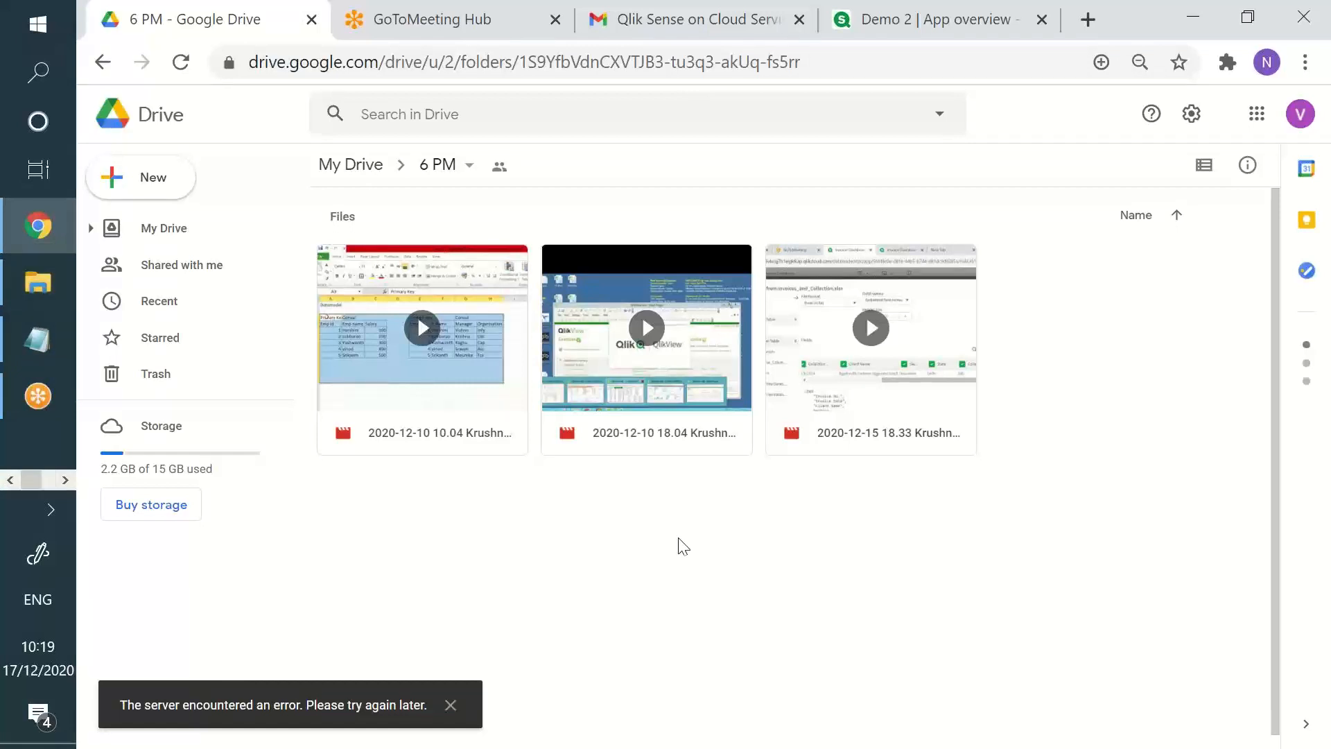
click(923, 20)
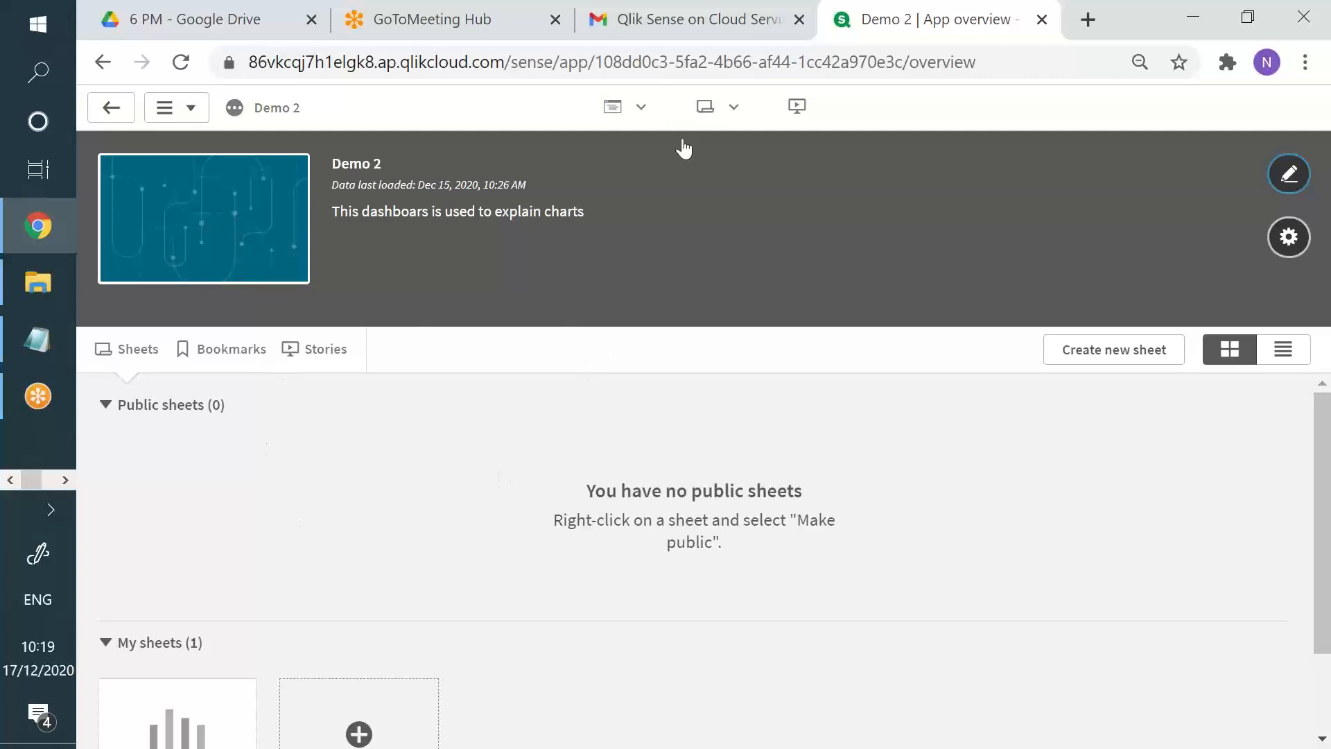
click(641, 107)
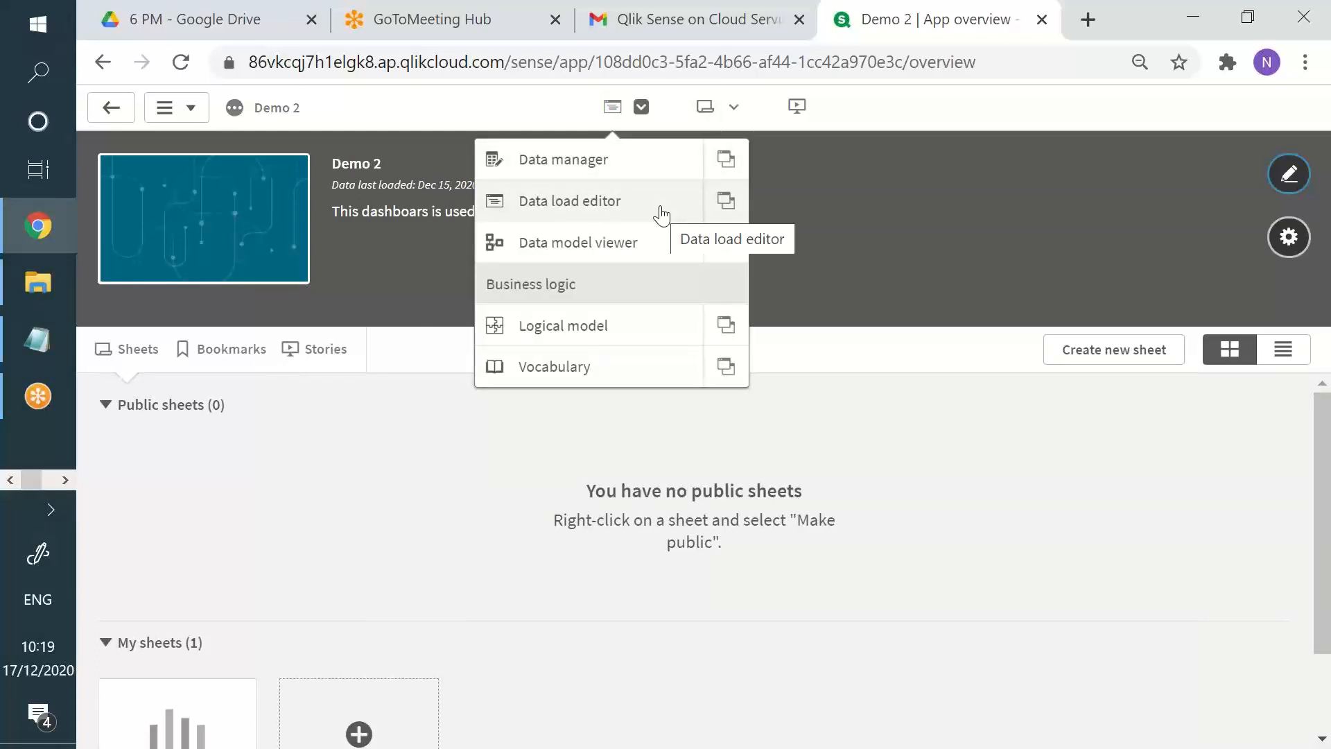
click(660, 208)
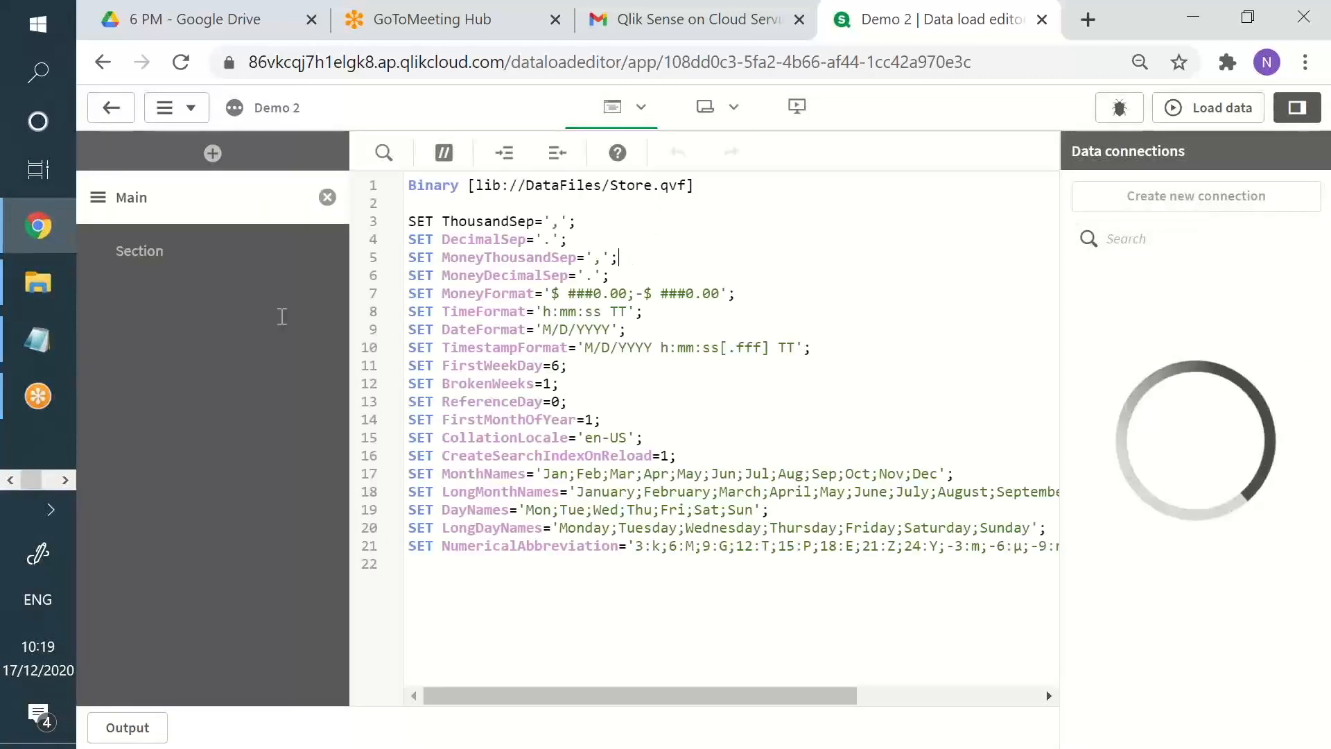
Delete the Binary load statement for Store.qvf from the Main script and open the empty Section script.
triple_click(692, 187)
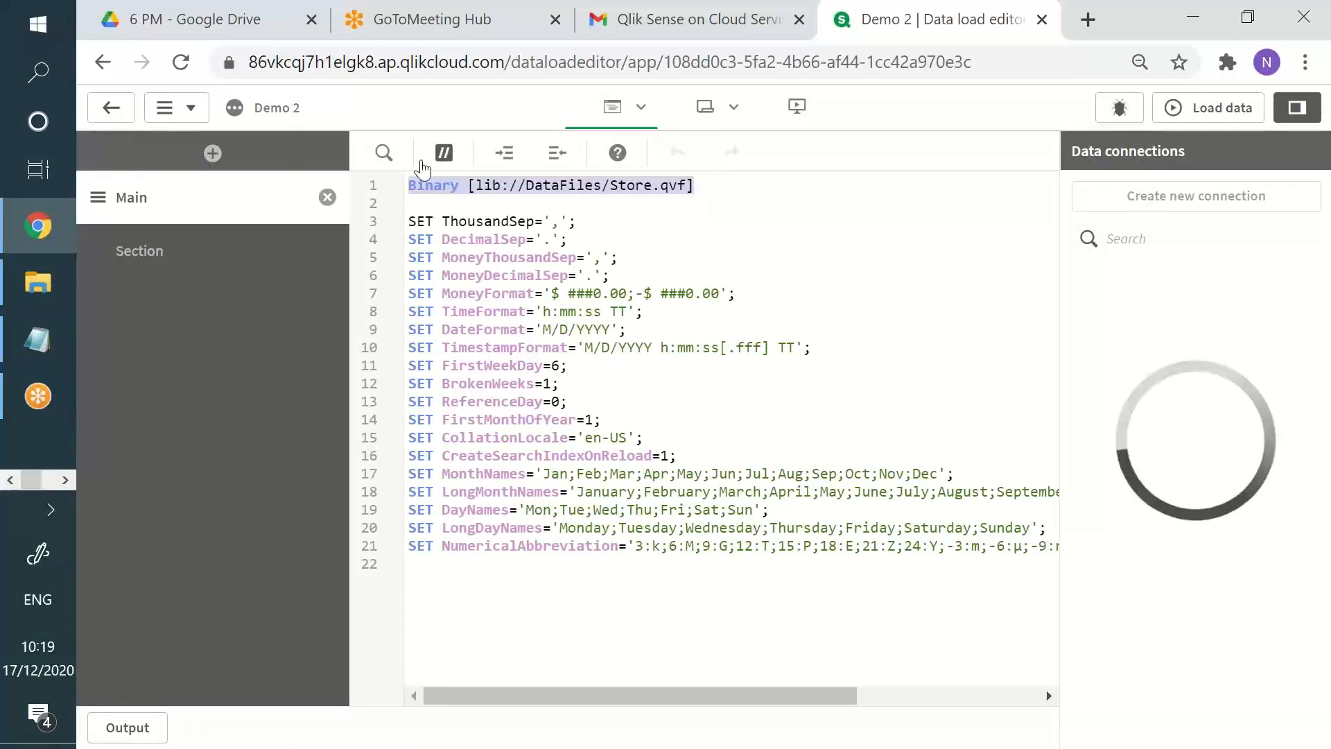
key(Delete)
key(Delete)
key(Delete)
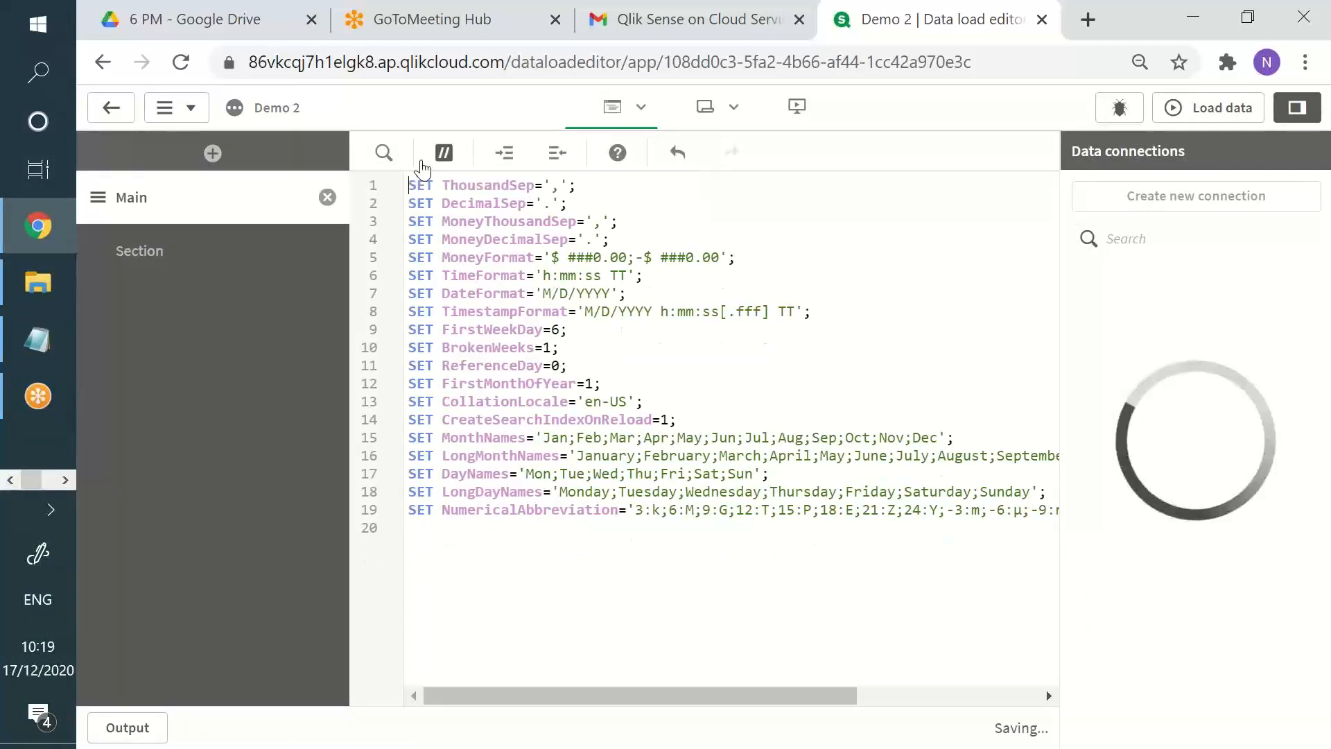
click(222, 255)
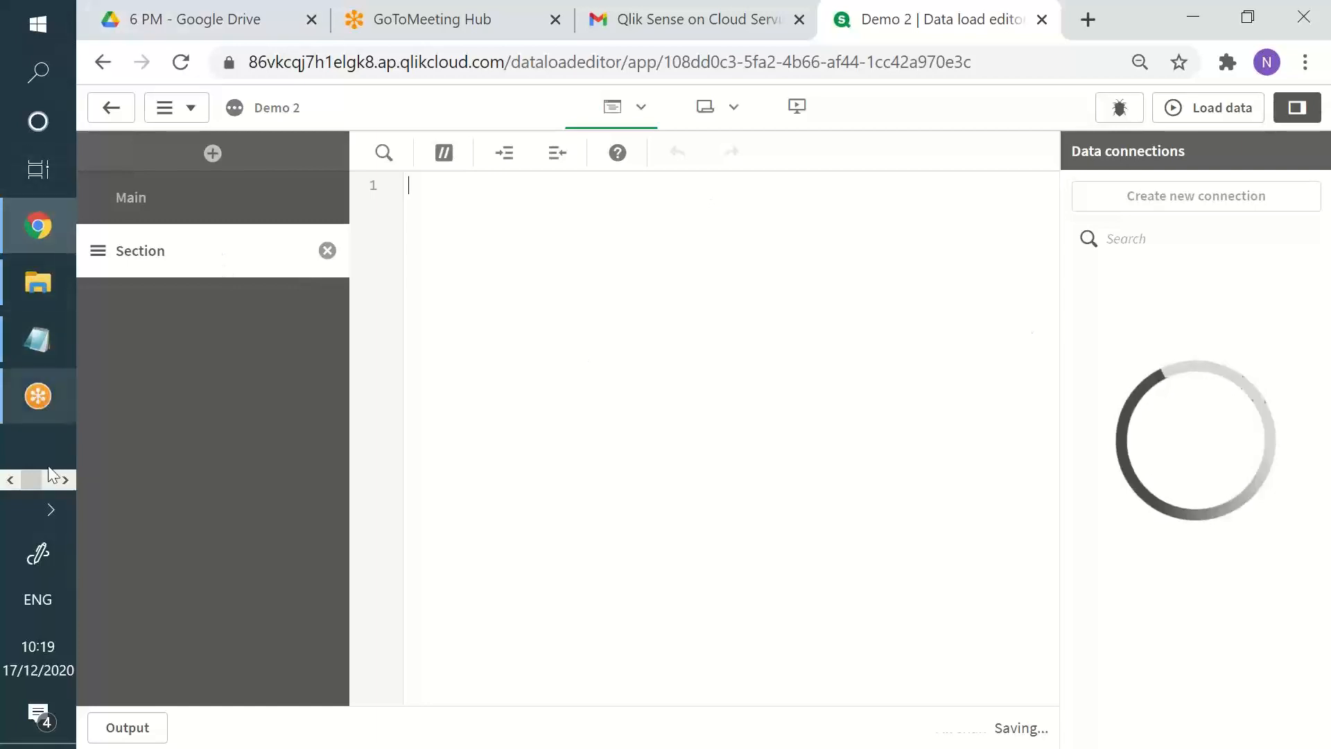
Switch to QlikView and close the script execution progress and sheet properties dialogs.
scroll(39, 367, down, 3)
click(23, 286)
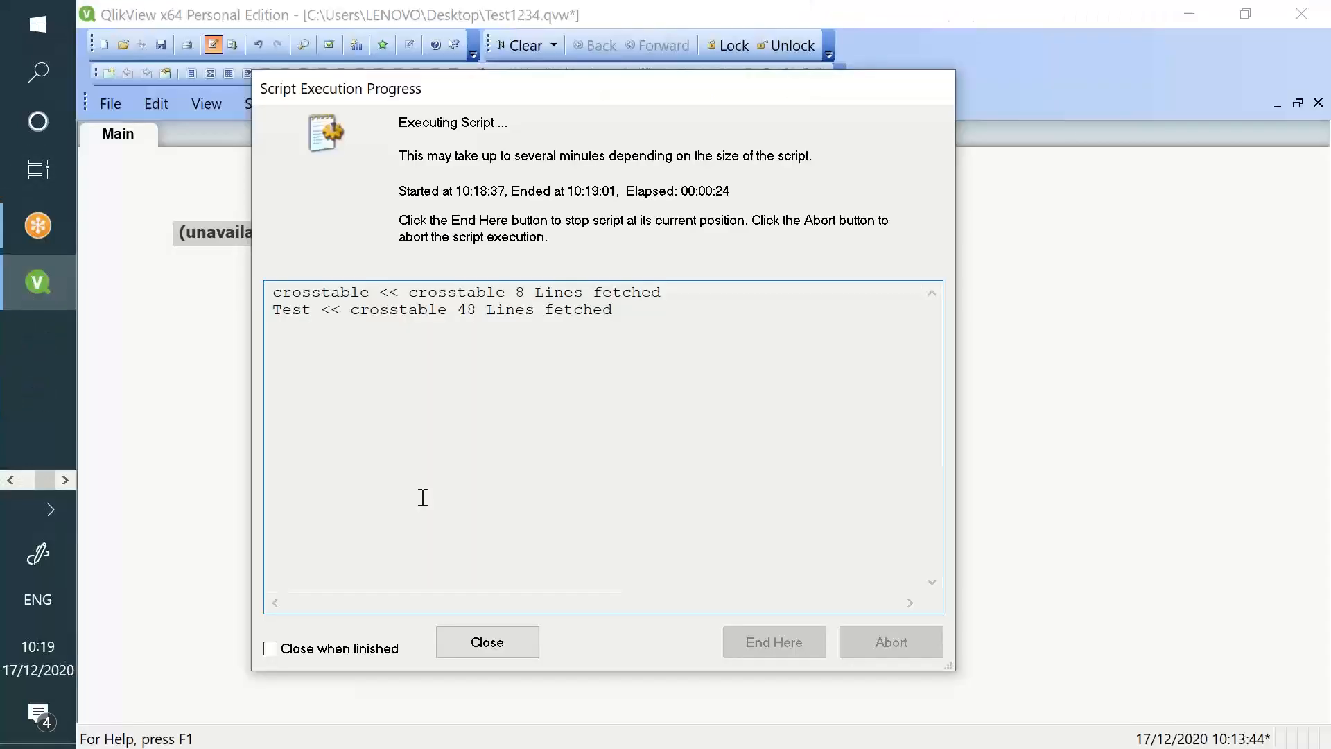
click(491, 644)
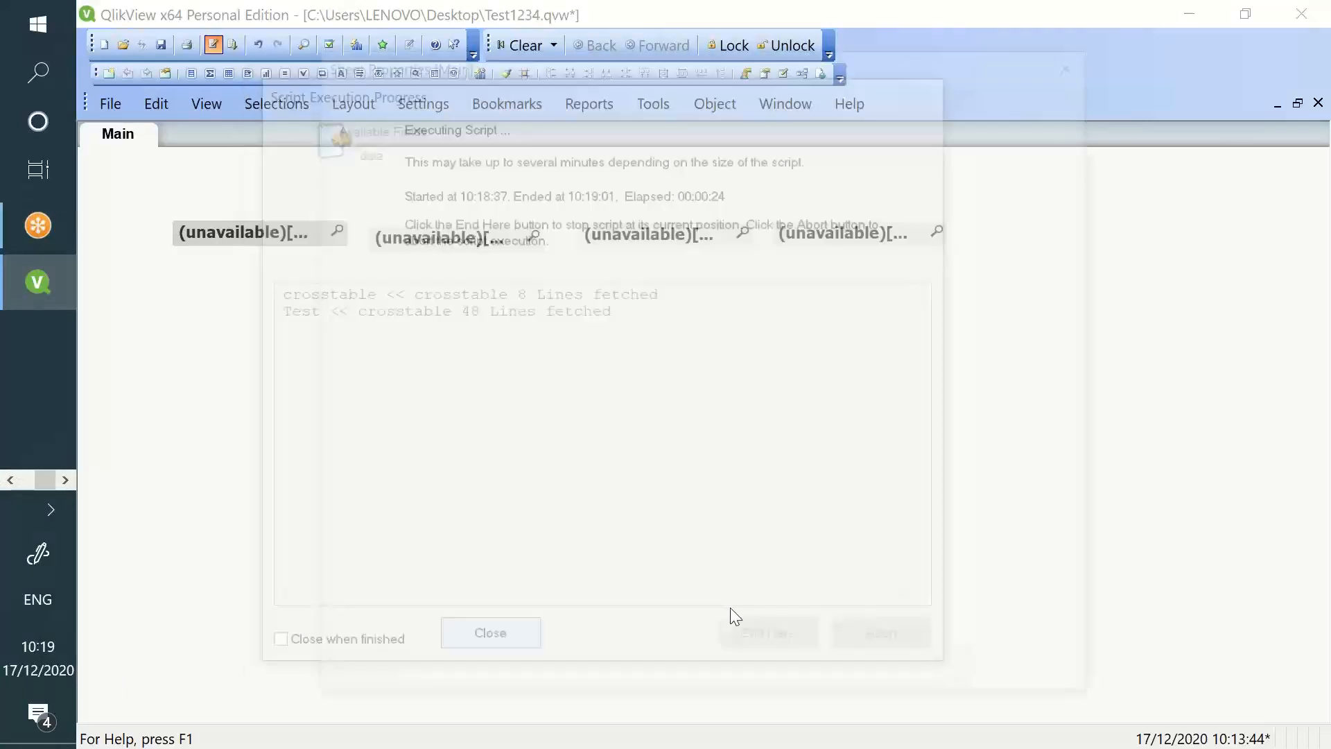
click(778, 681)
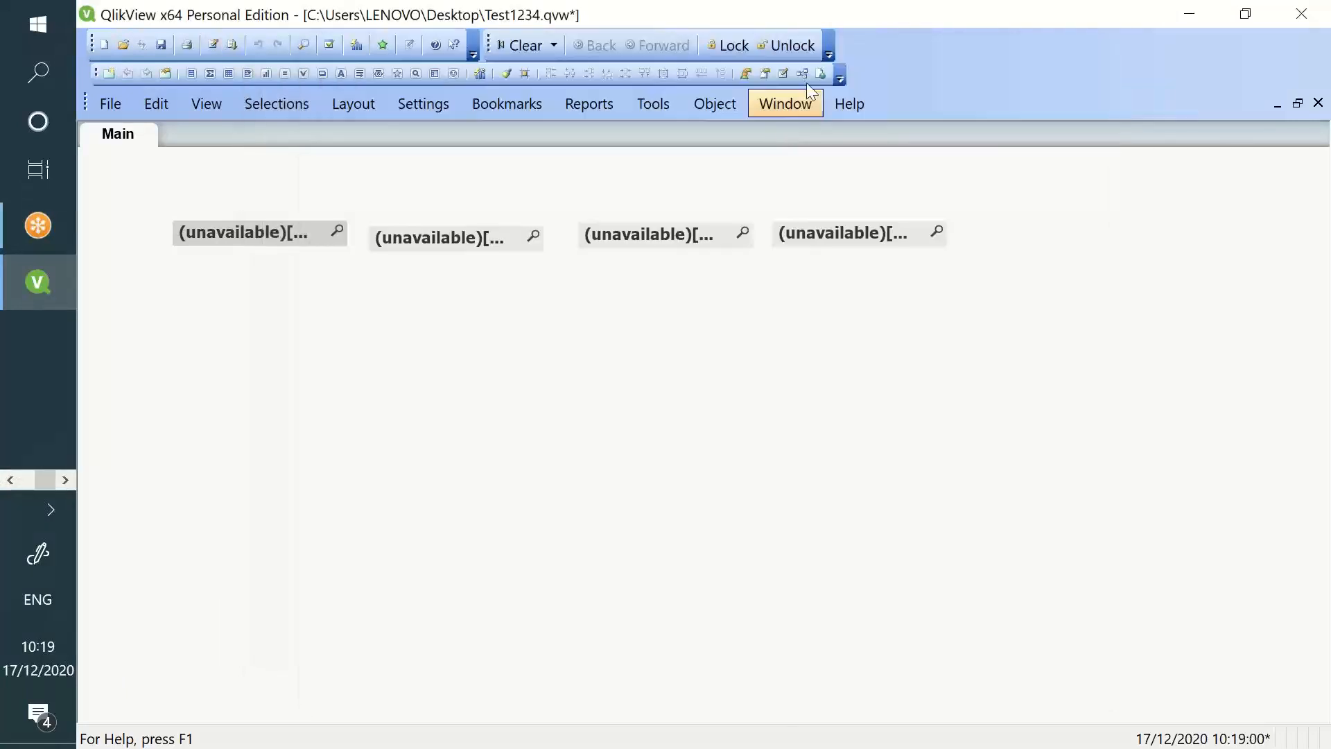
Preview the Test table's records in the table viewer and close the viewer.
click(804, 76)
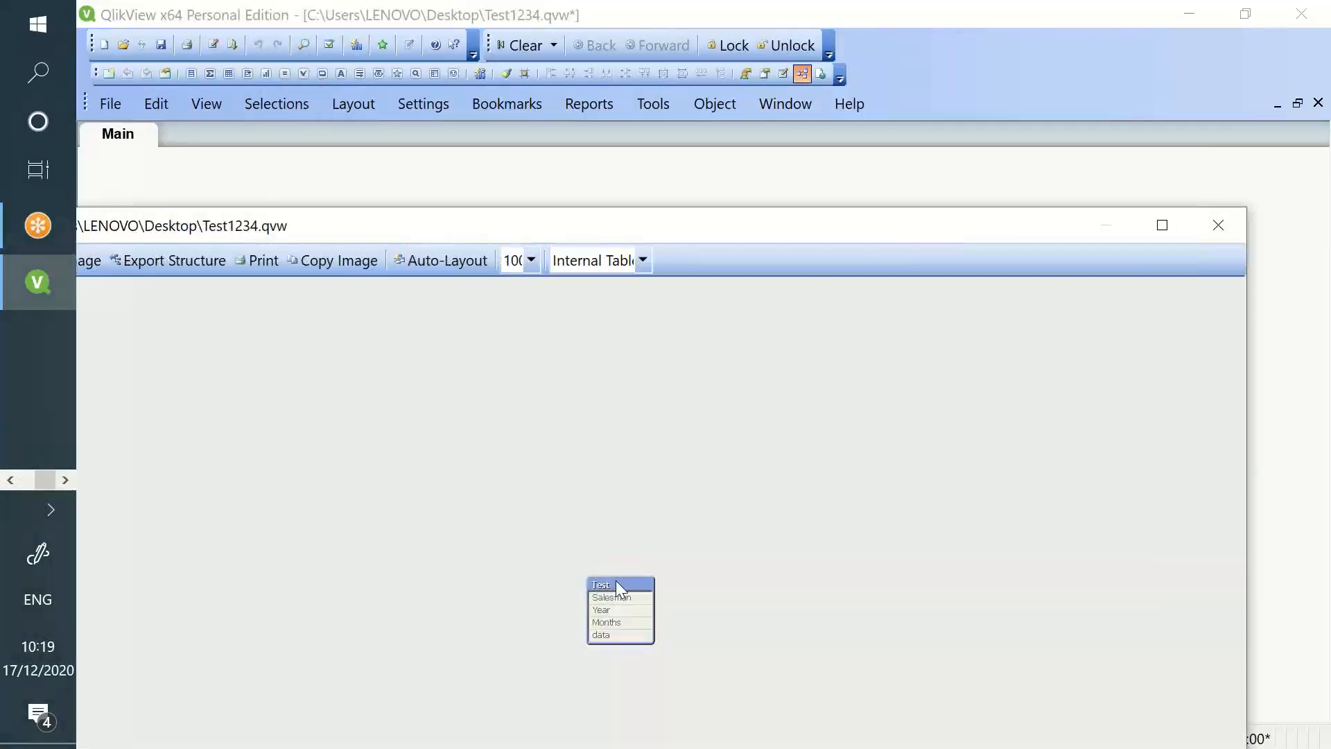
right_click(616, 581)
click(662, 598)
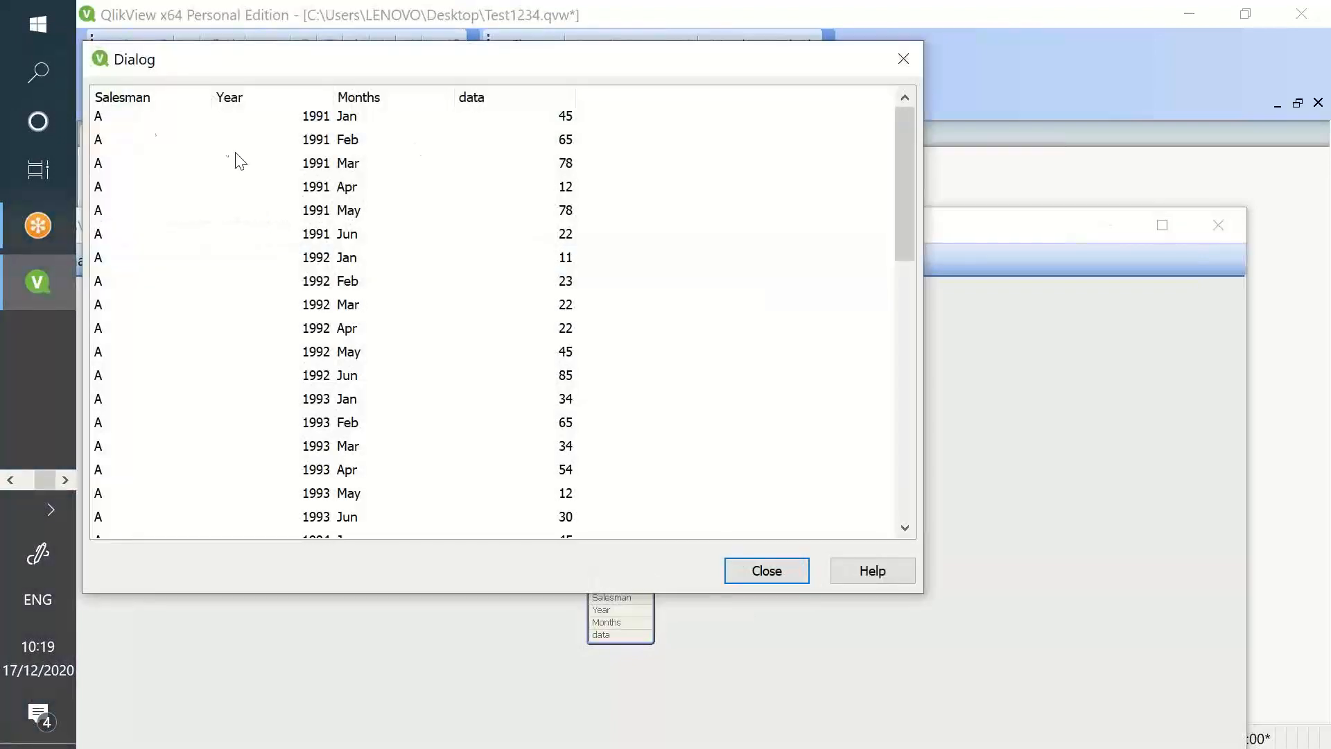
scroll(348, 222, down, 5)
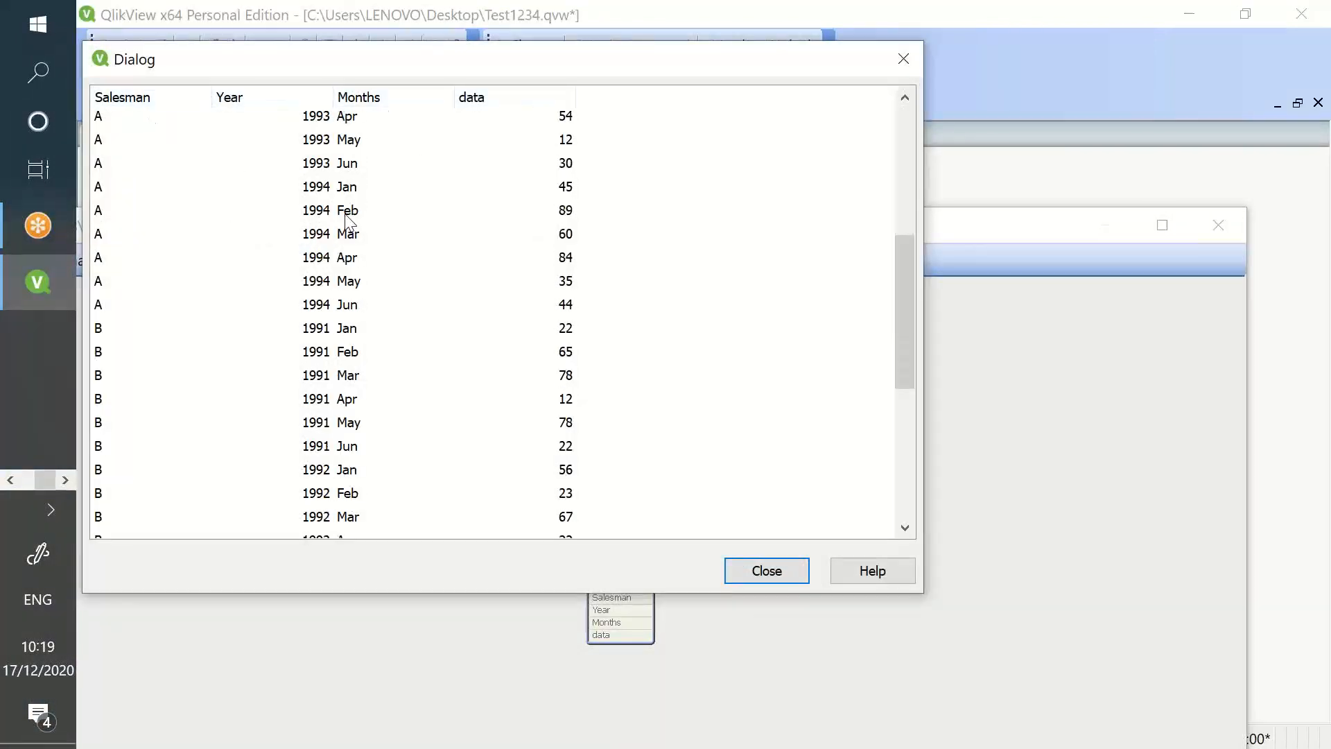
scroll(349, 221, down, 5)
click(748, 575)
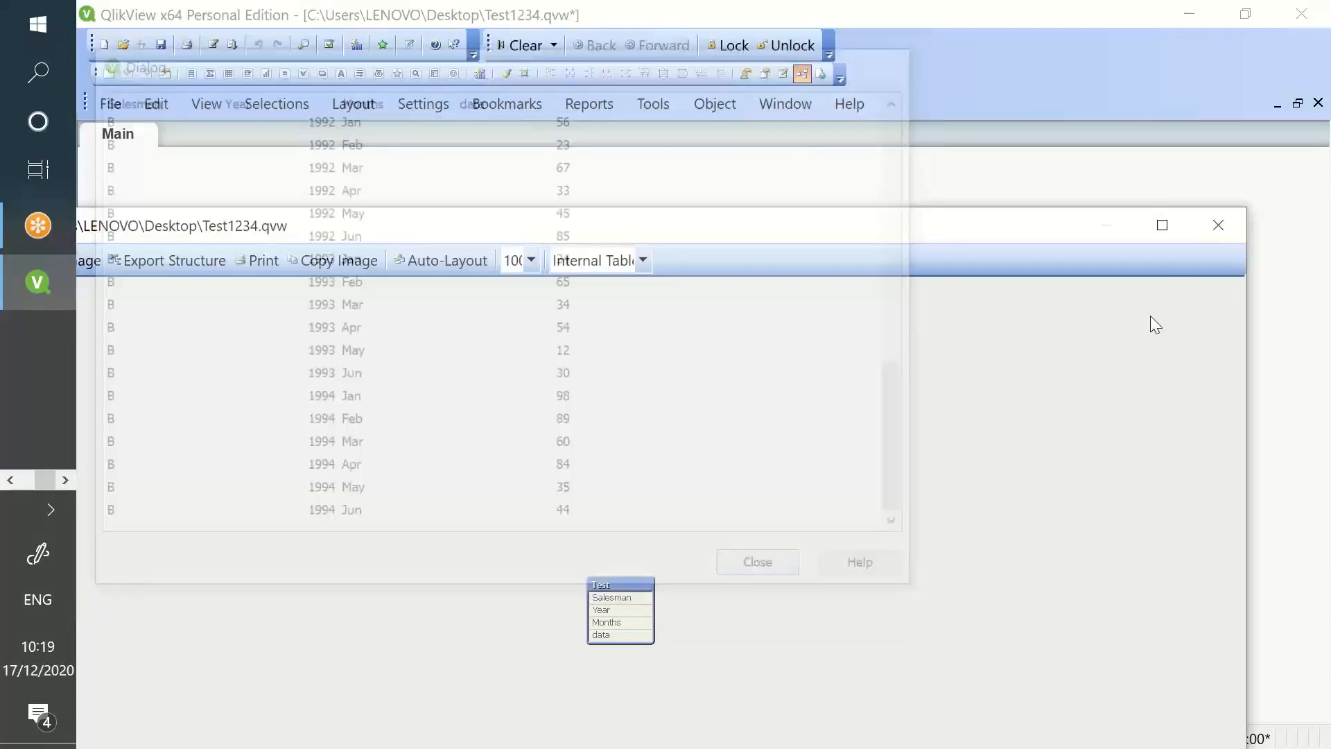
click(1218, 225)
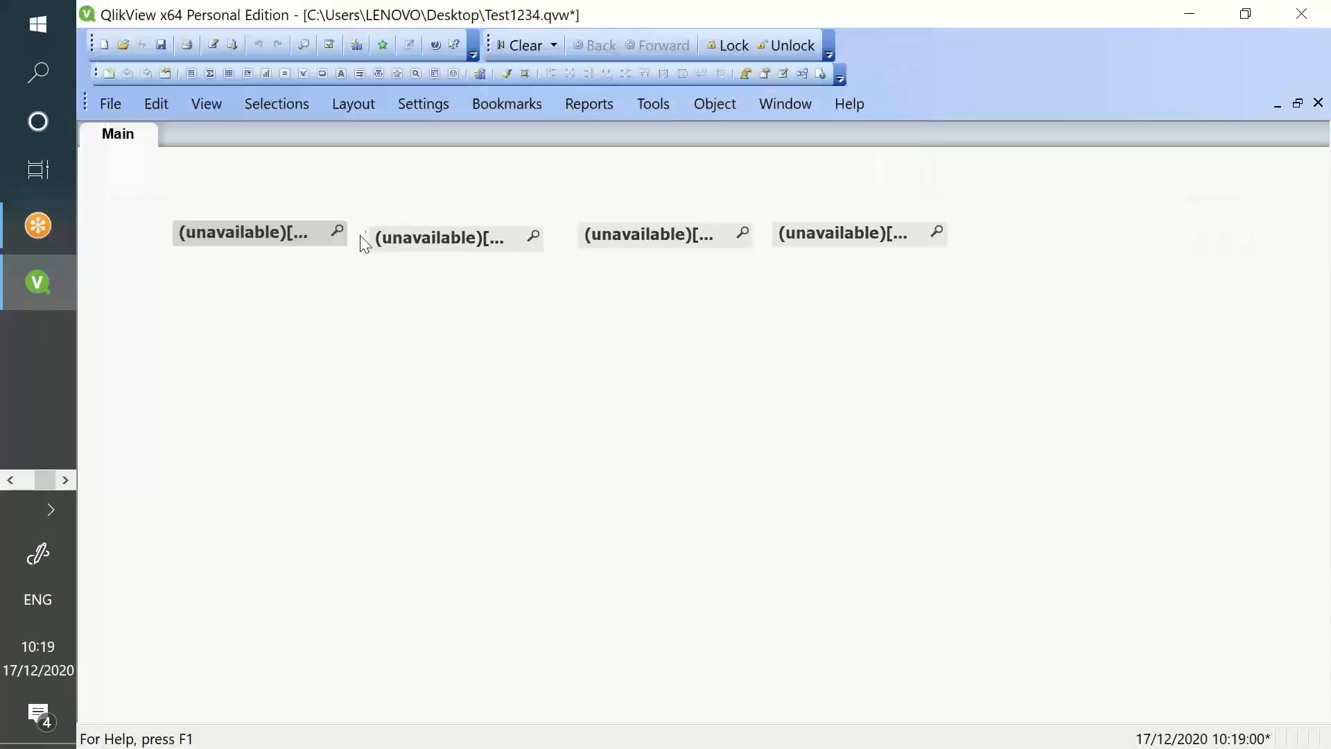
Switch back to the Demo 2 data load editor in Chrome.
click(10, 480)
click(38, 225)
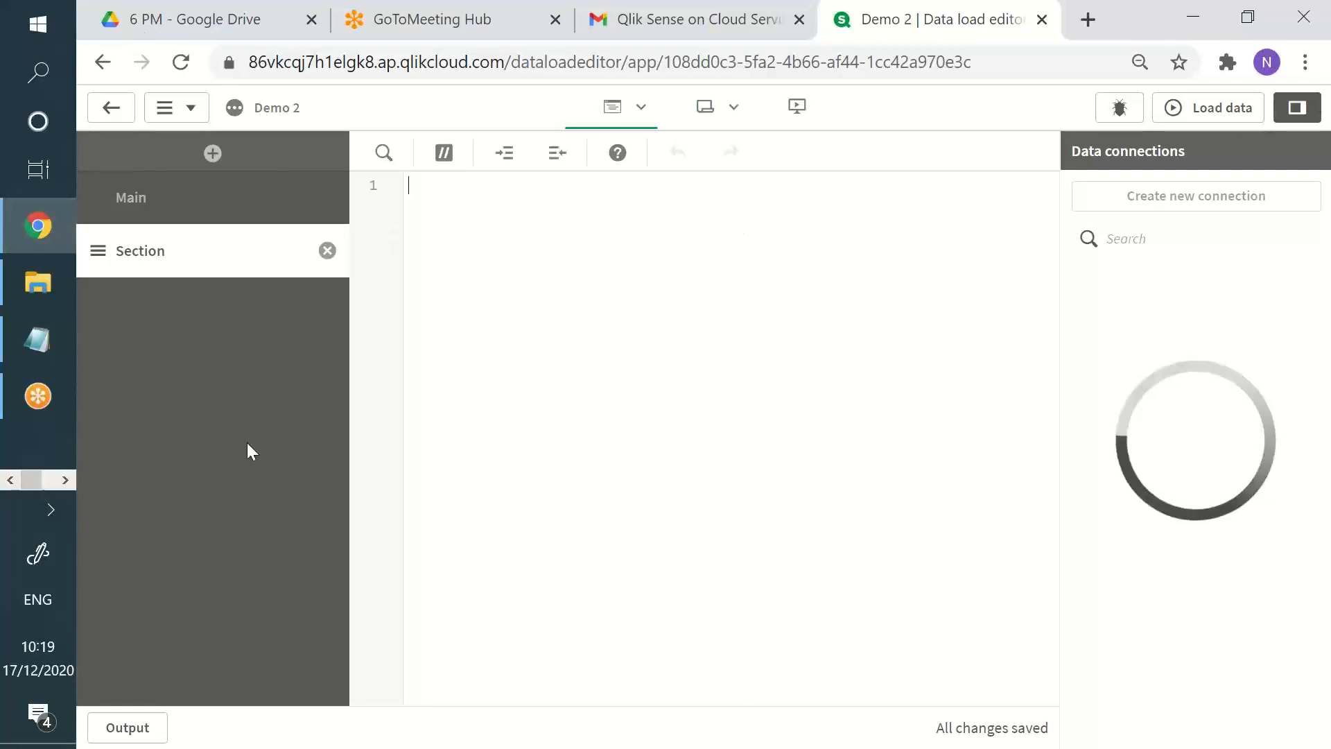
click(52, 512)
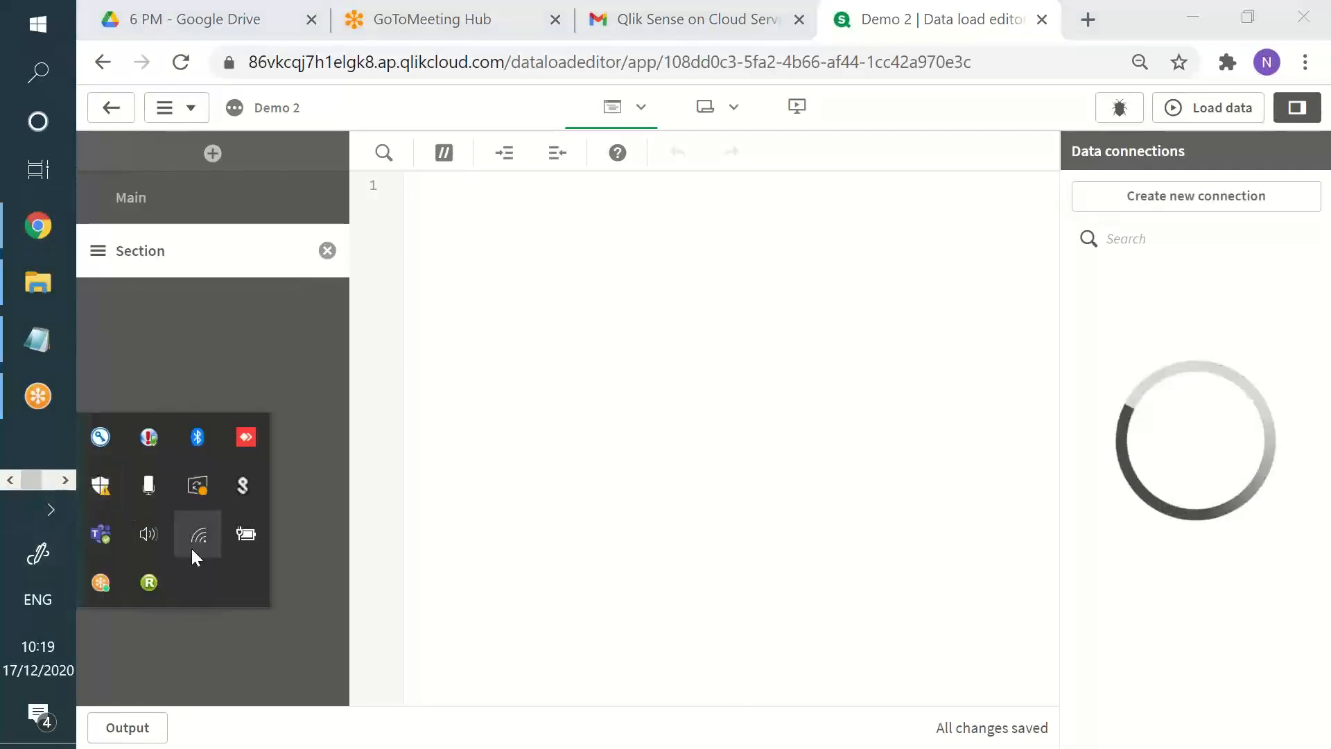
click(1112, 419)
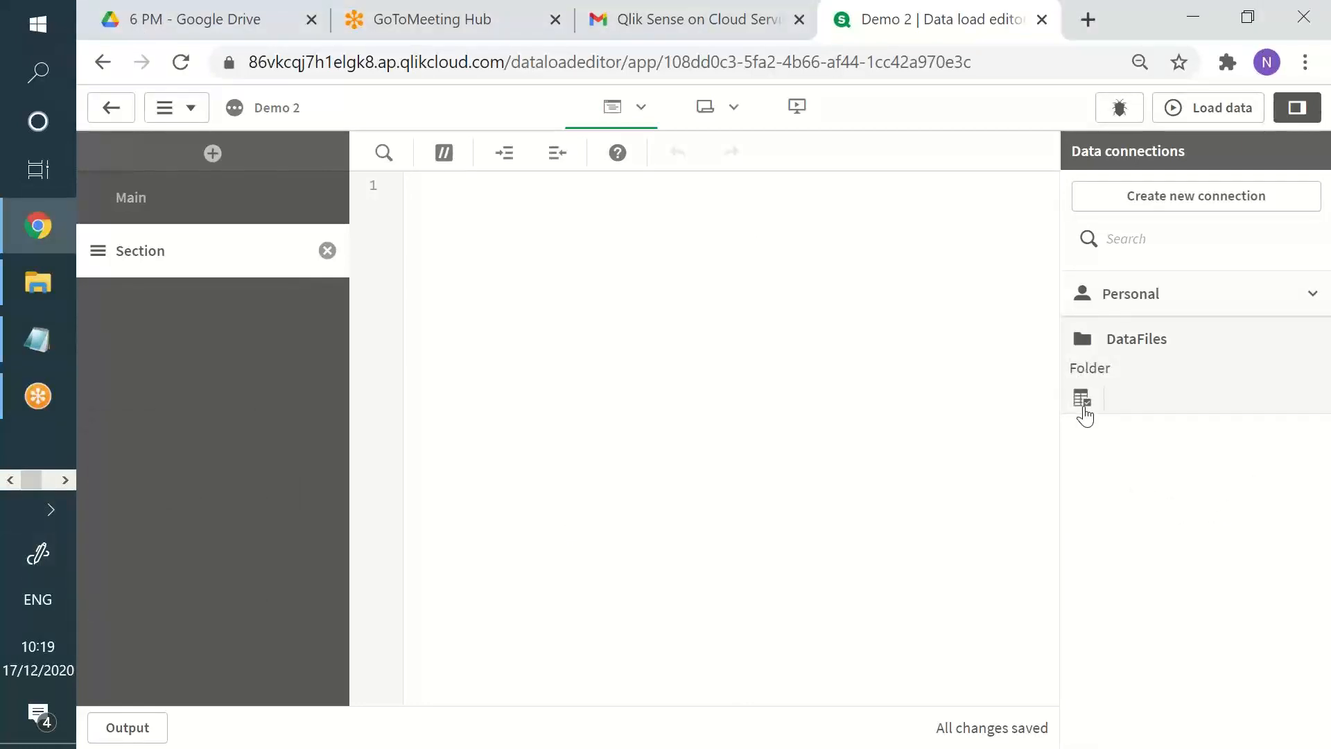
Upload crosstable.csv from the Data folder through the DataFiles connection and insert its load script with all fields.
click(1083, 405)
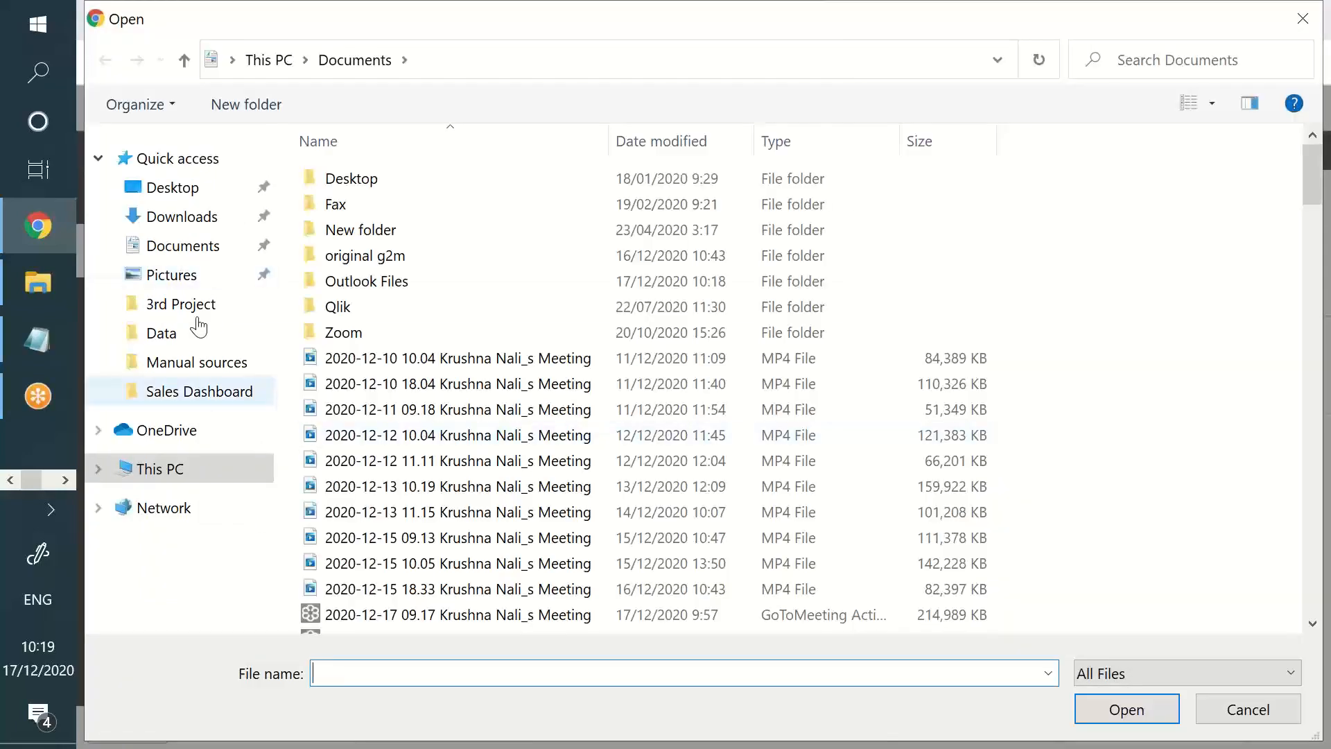
click(203, 328)
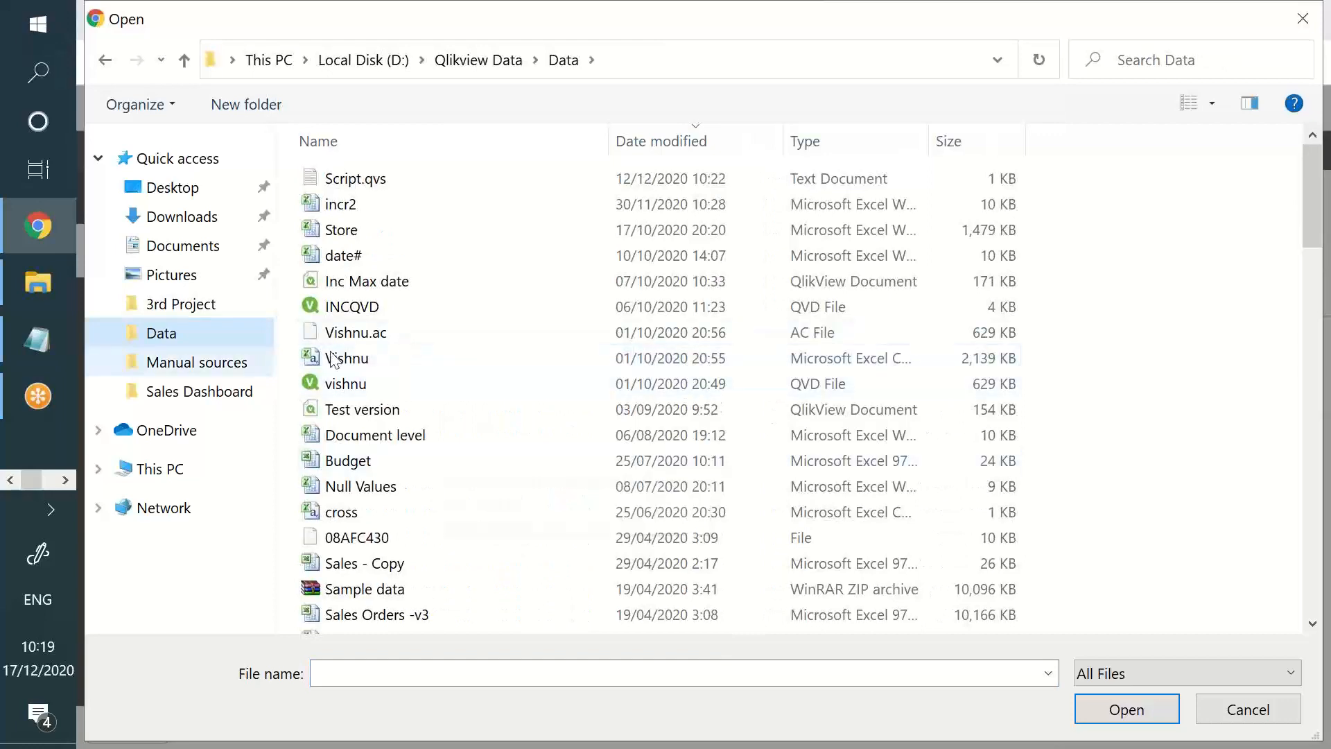
scroll(431, 509, down, 3)
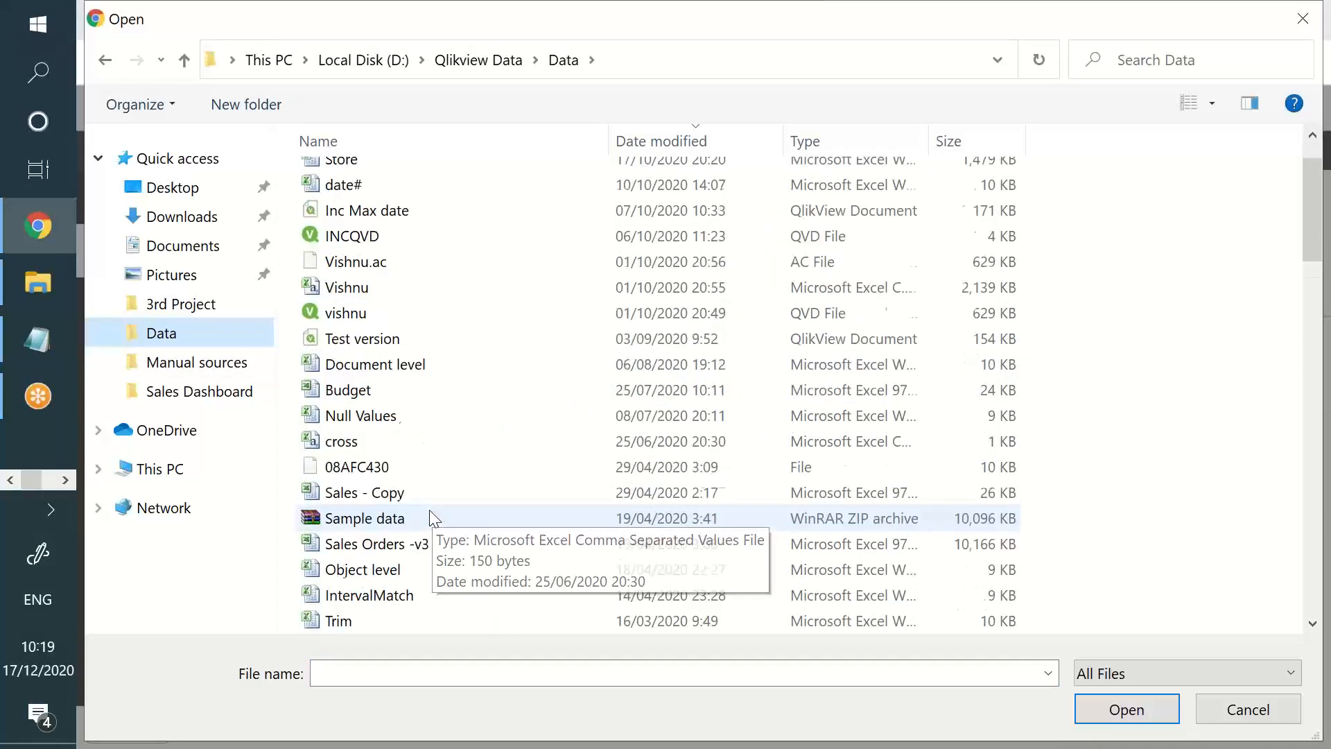
scroll(431, 519, down, 5)
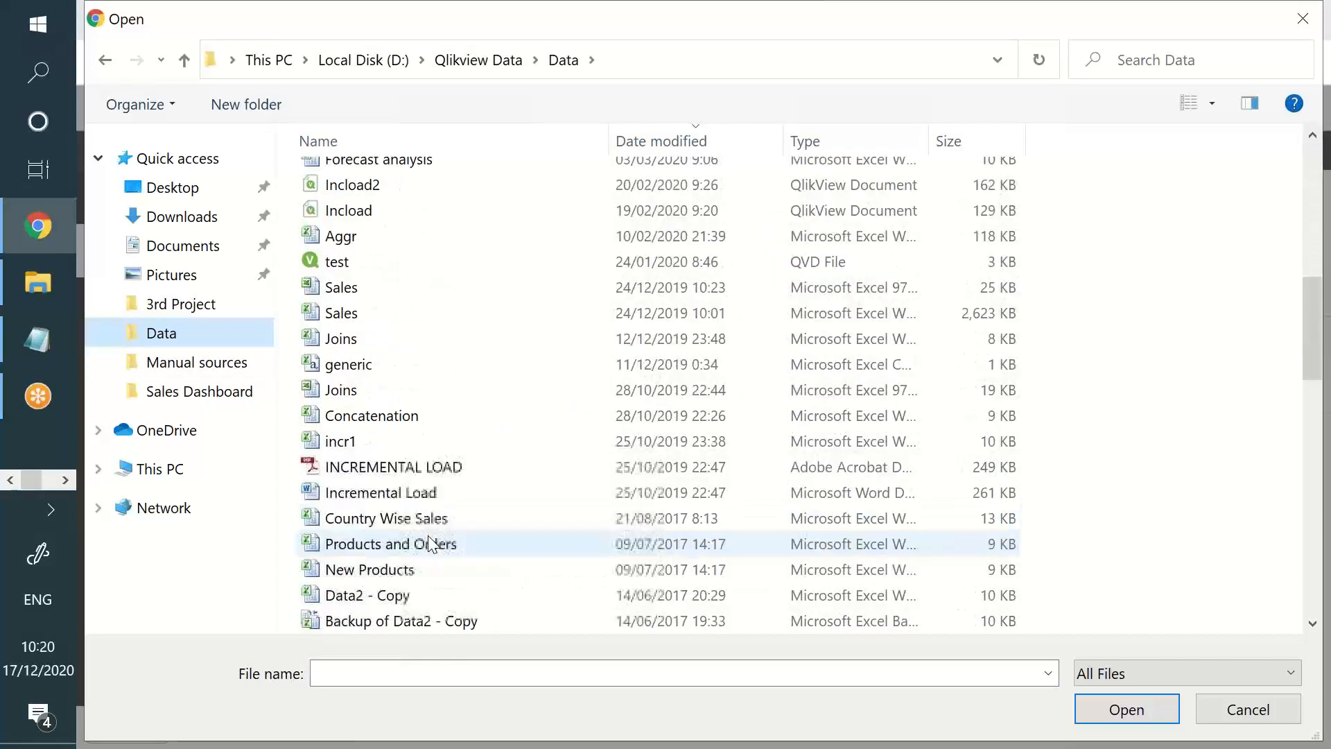
scroll(431, 541, down, 4)
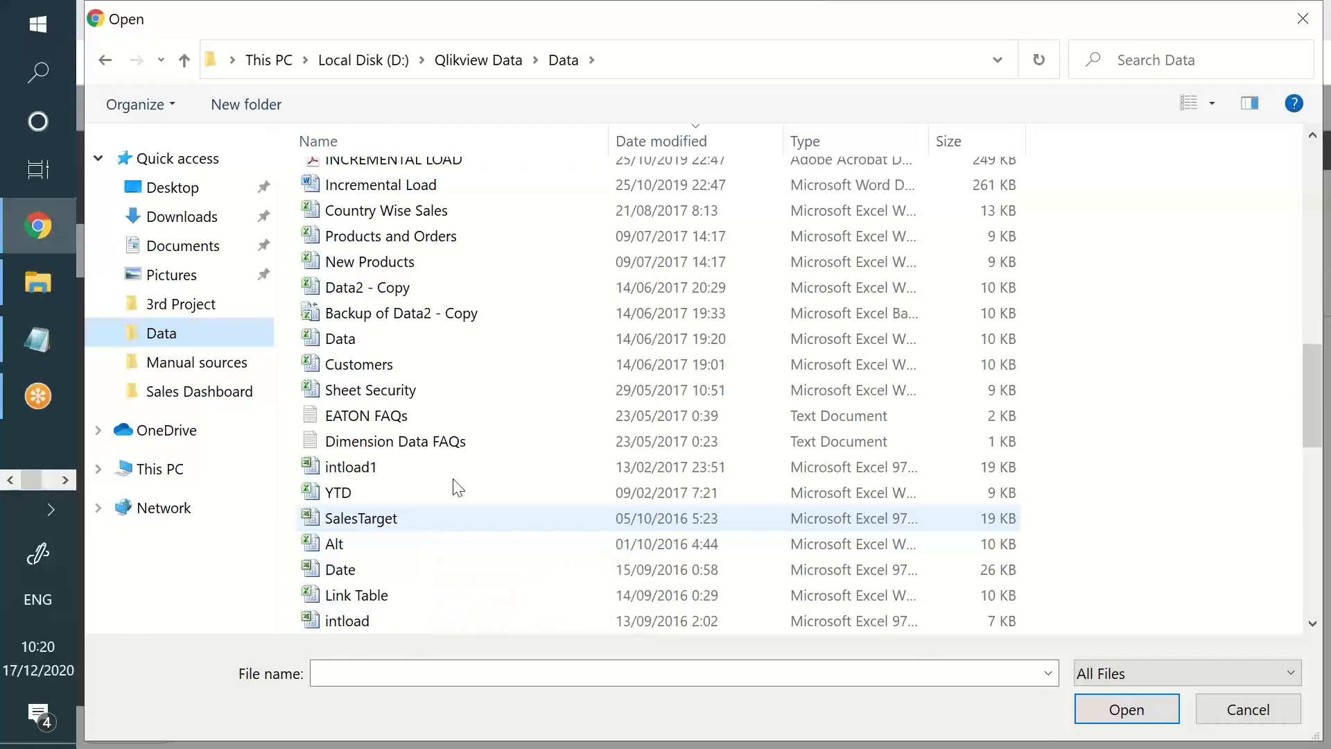
click(476, 447)
text(crosstable)
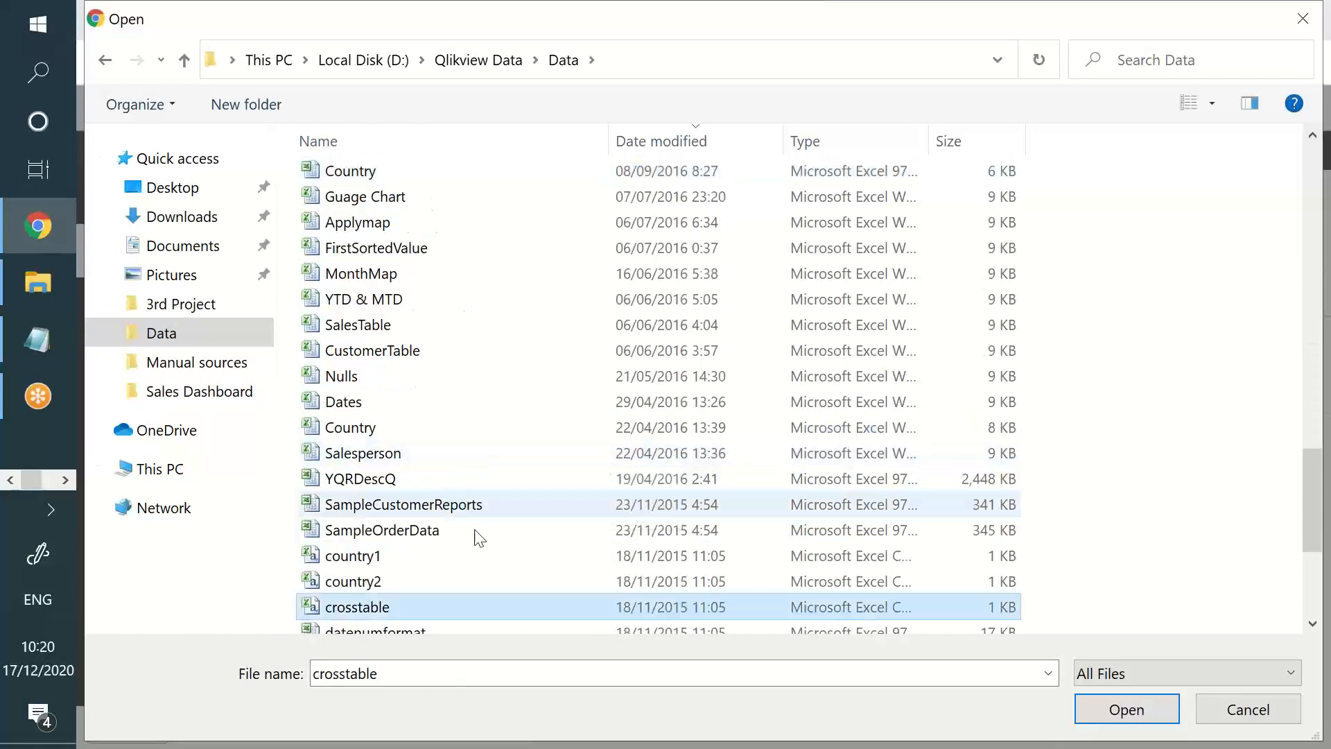
double_click(504, 612)
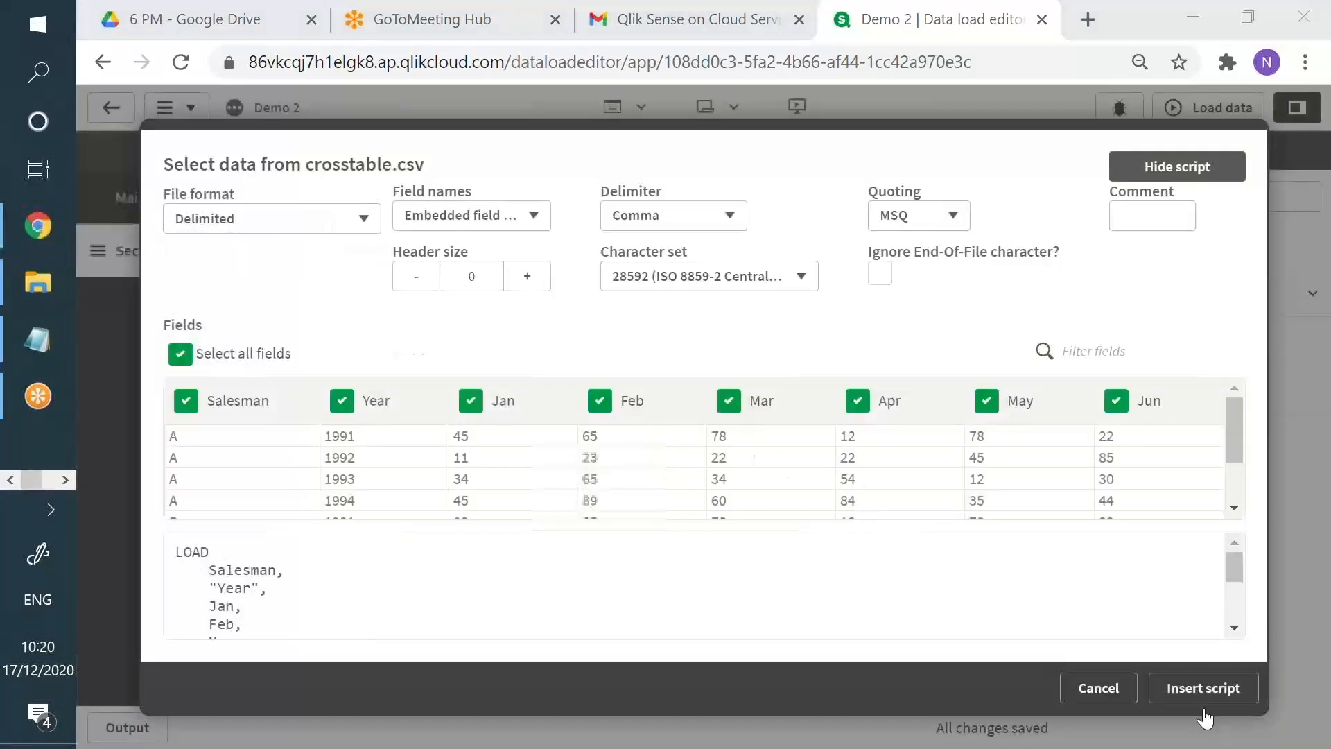
click(1200, 690)
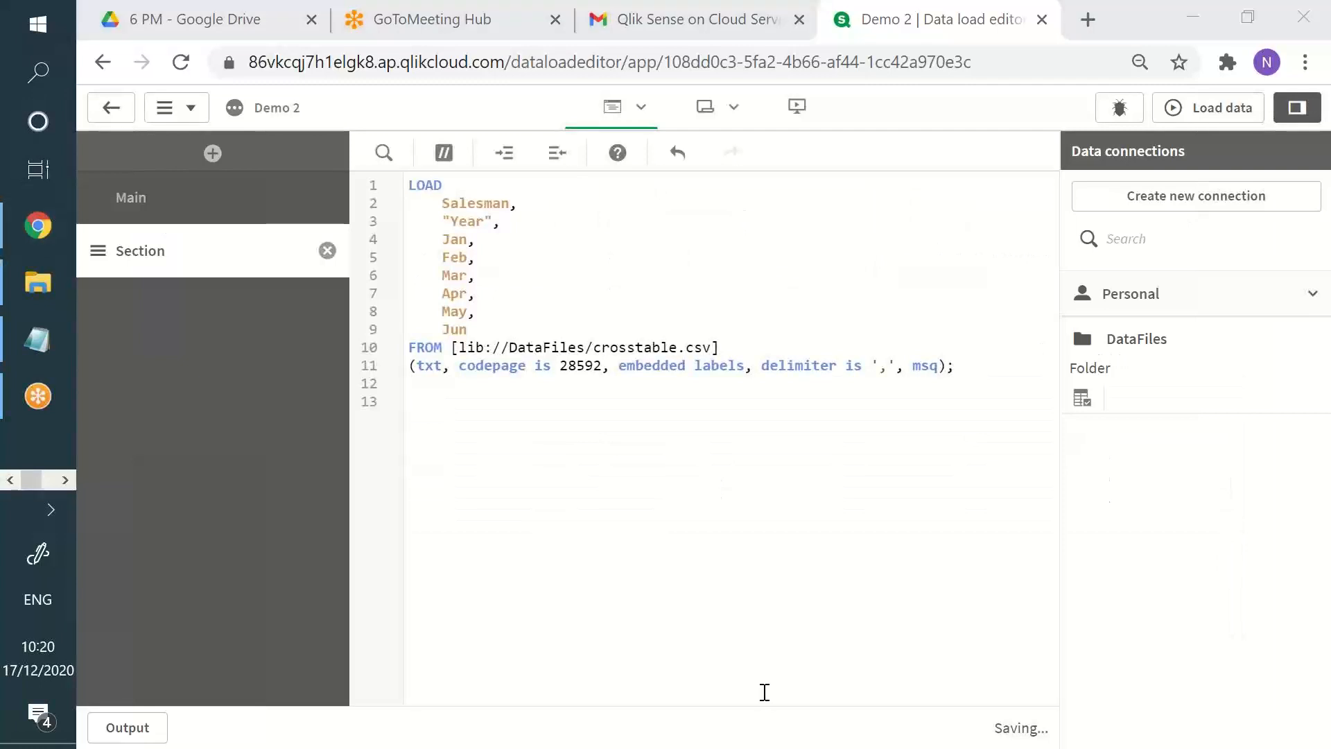
Add a CrossTable prefix above the LOAD statement with 2 as the number of qualifier fields.
click(411, 187)
key(Return)
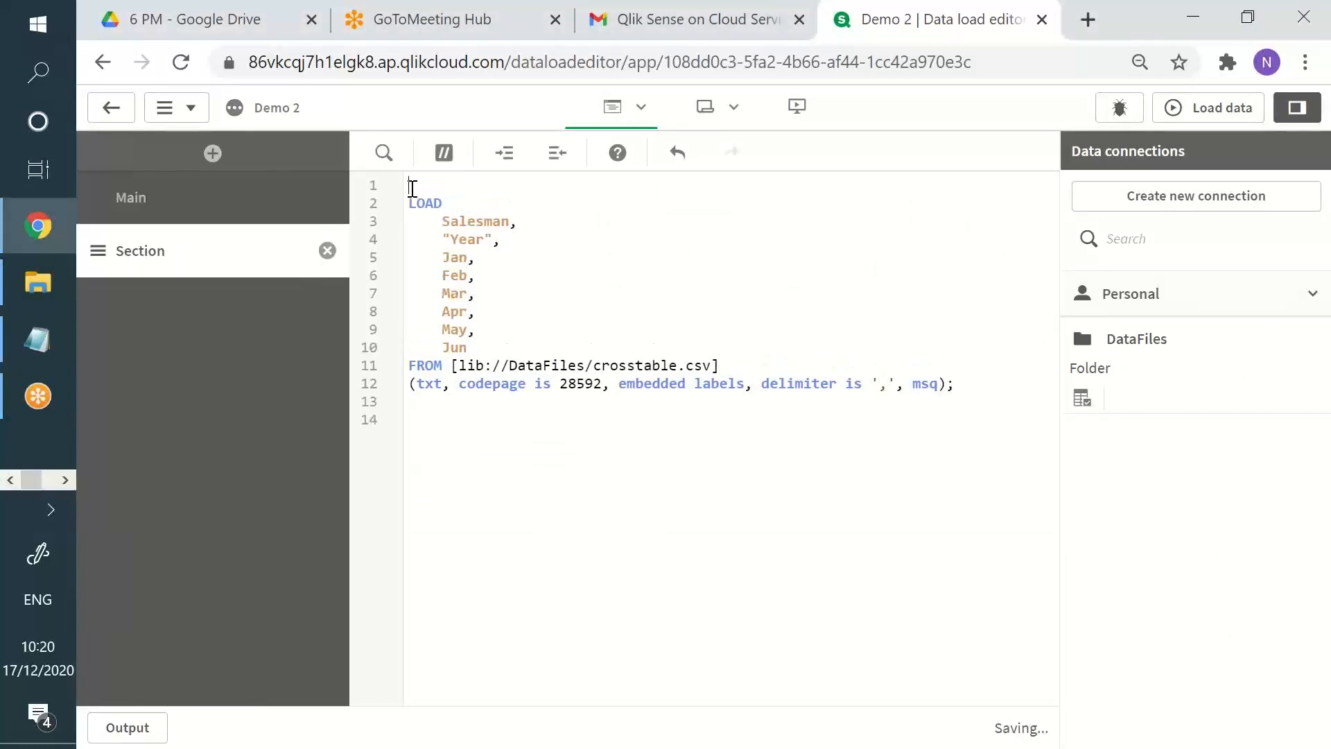
text(Cross)
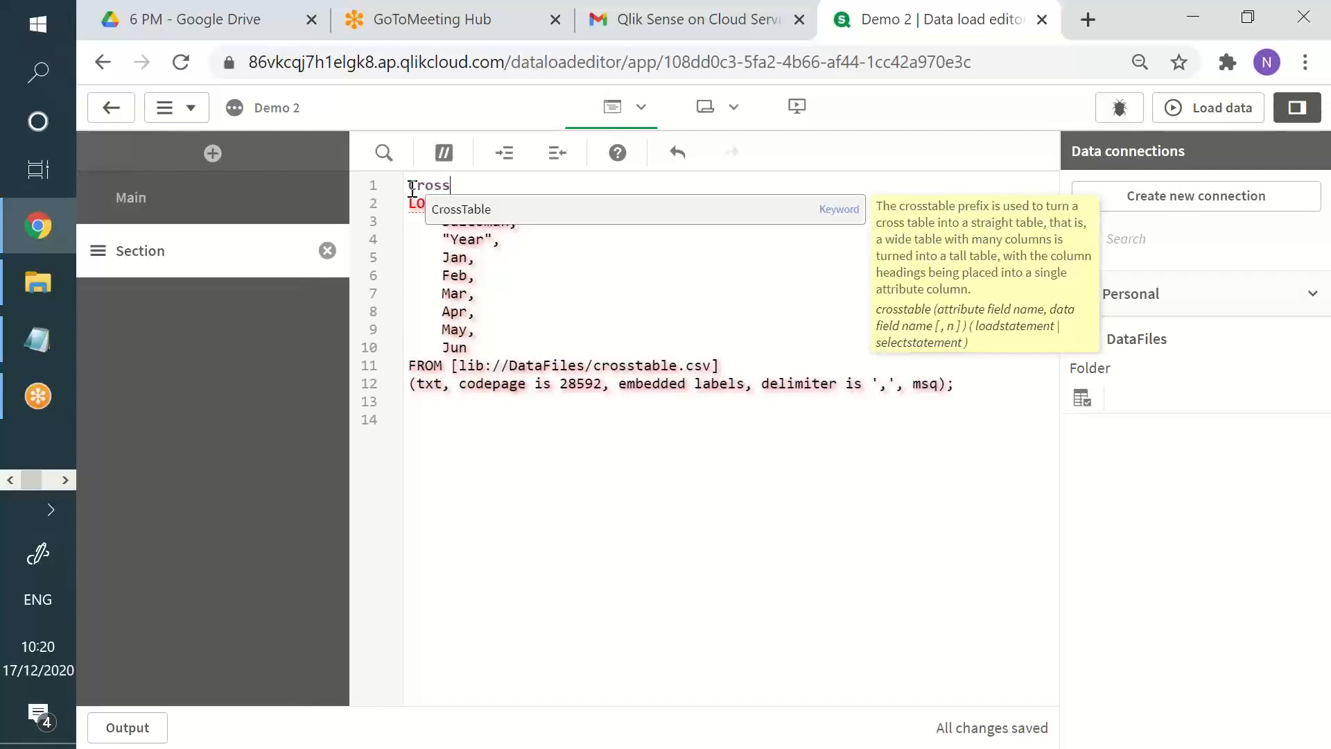
key(Return)
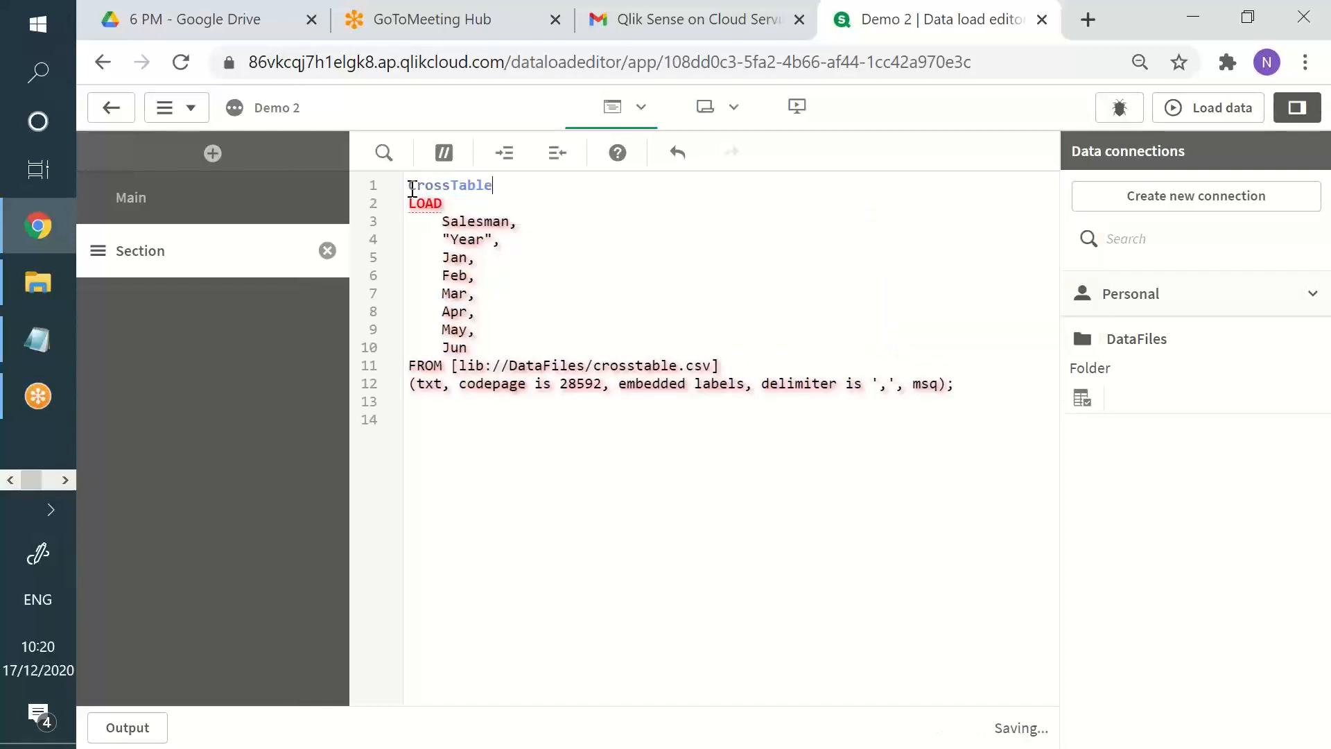
text(()
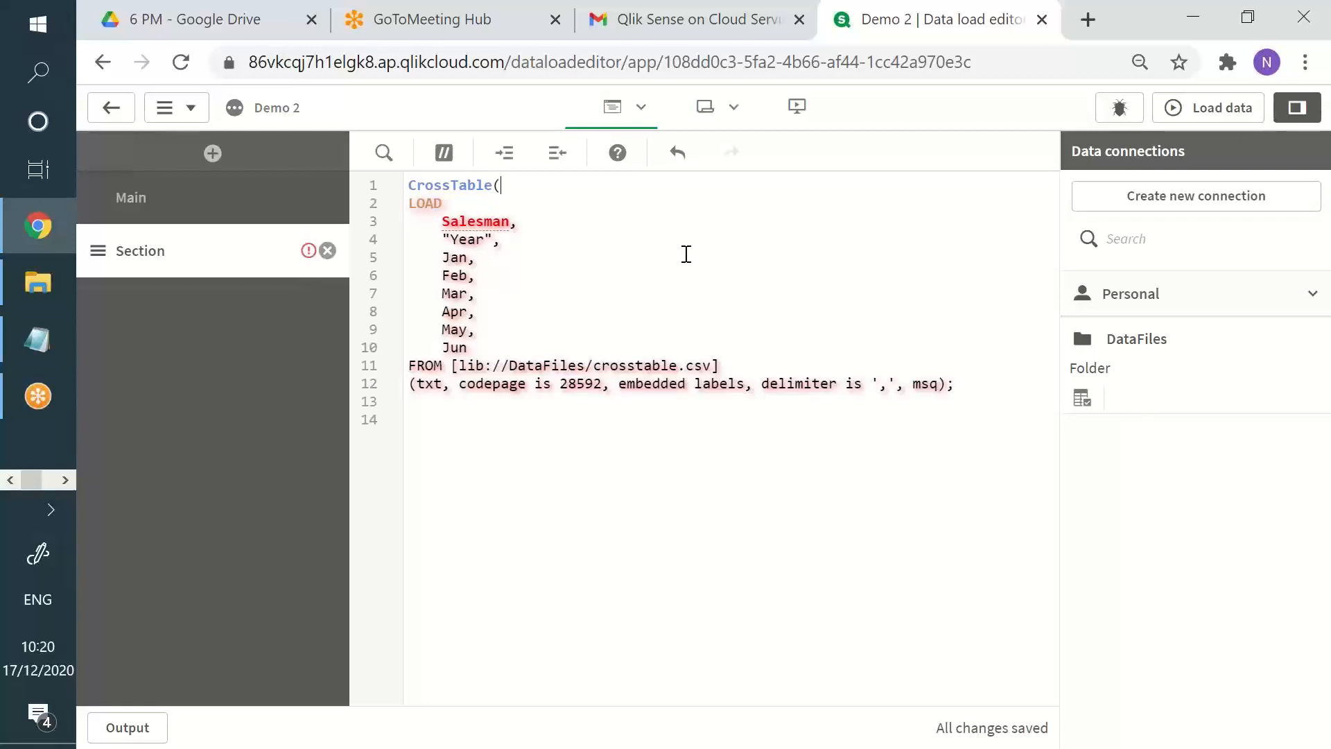
text())
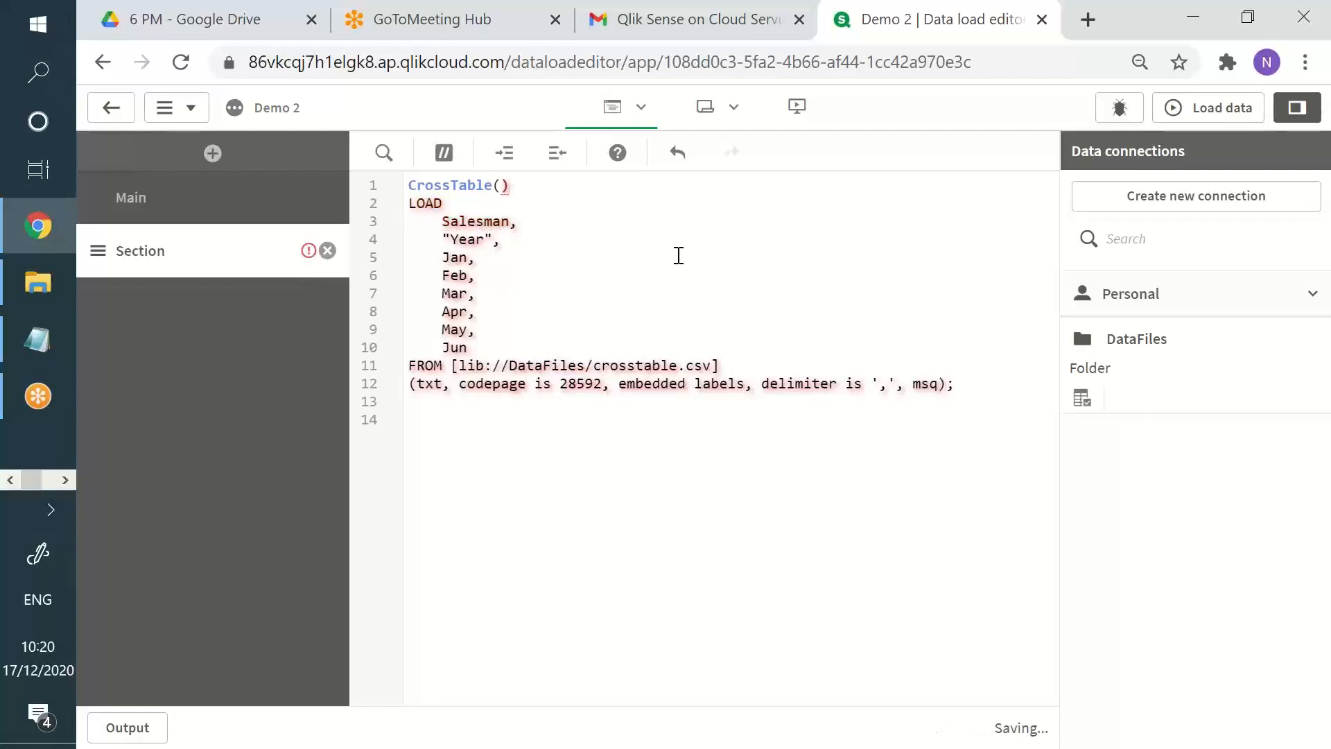
text(2)
text(,)
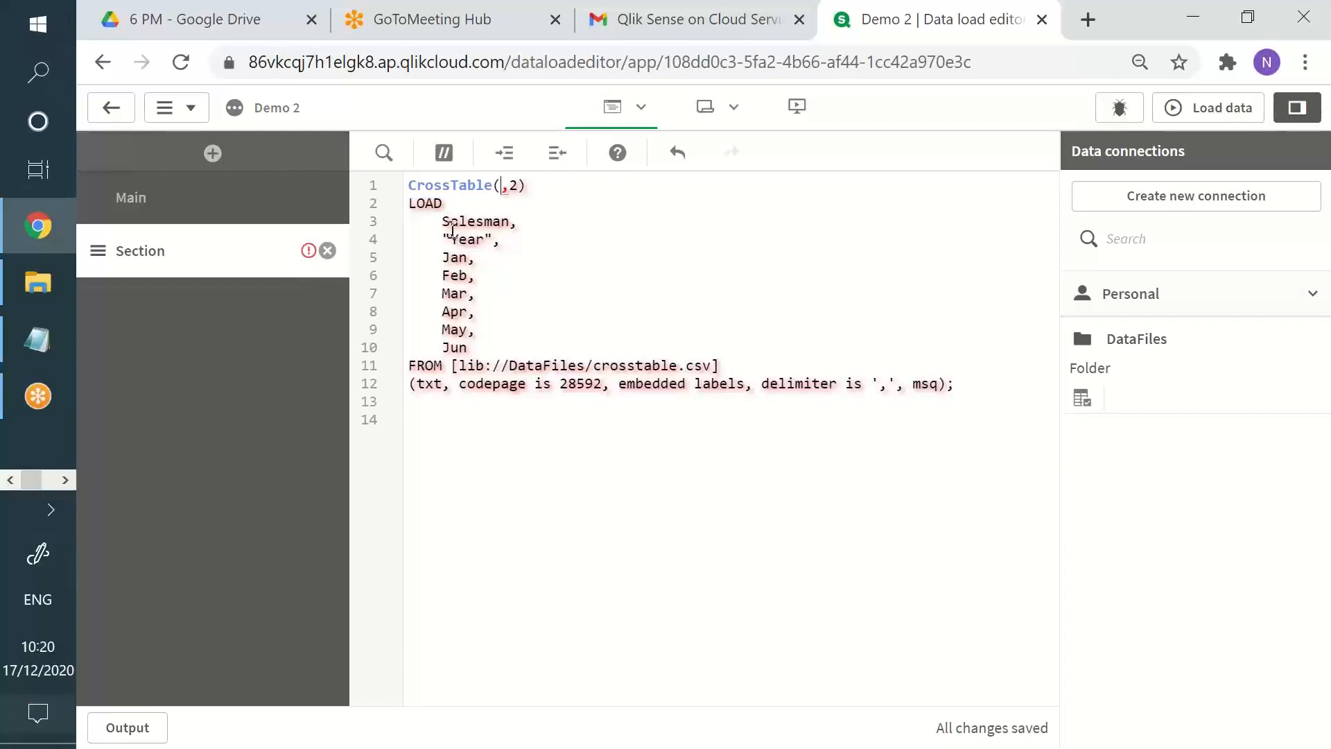
Name the CrossTable attribute field Months and the data field Data, ahead of the qualifier count.
click(501, 185)
text(Data)
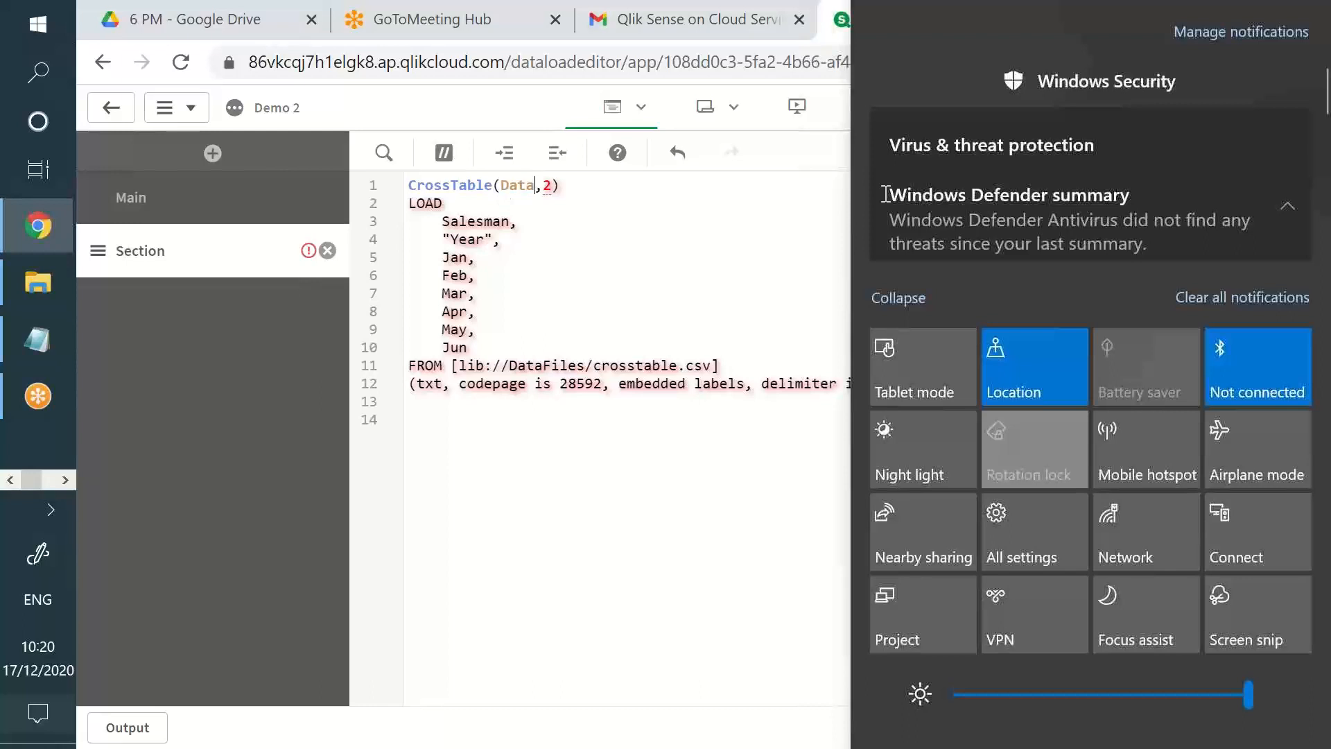
click(886, 193)
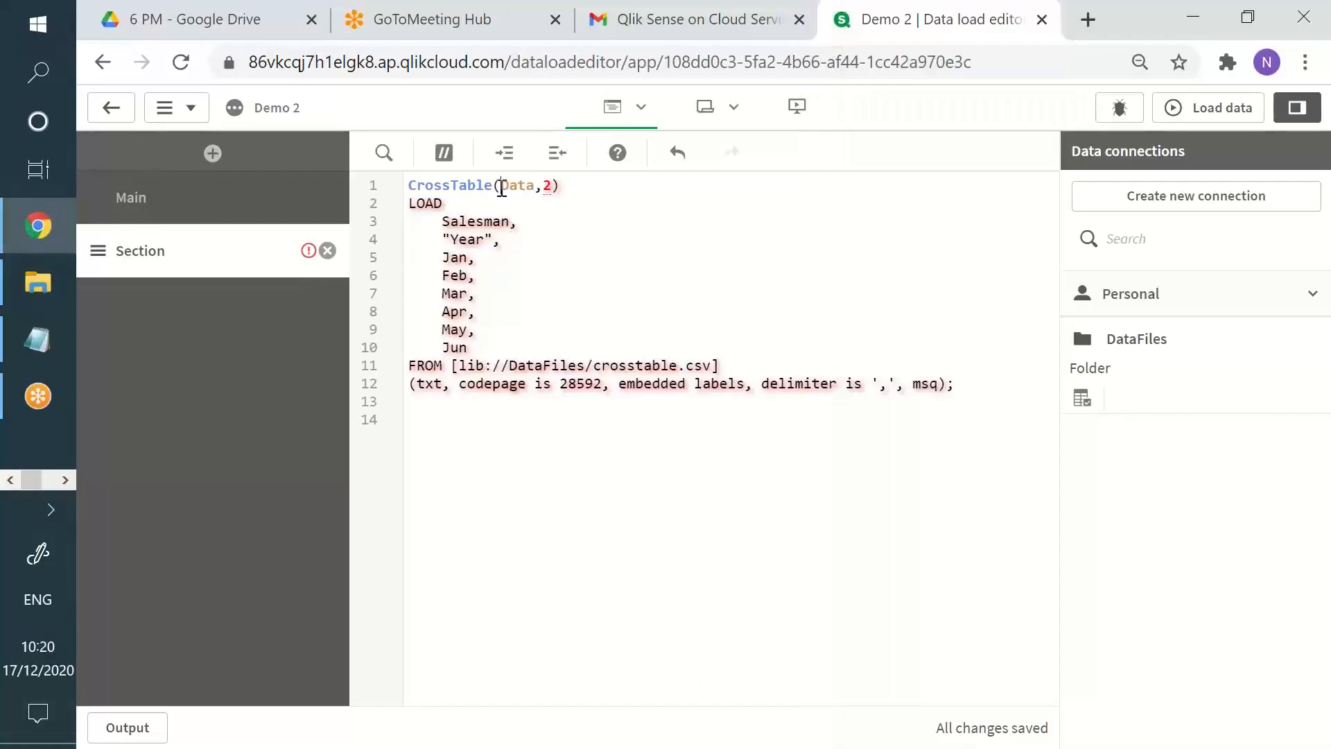
click(501, 187)
text(,)
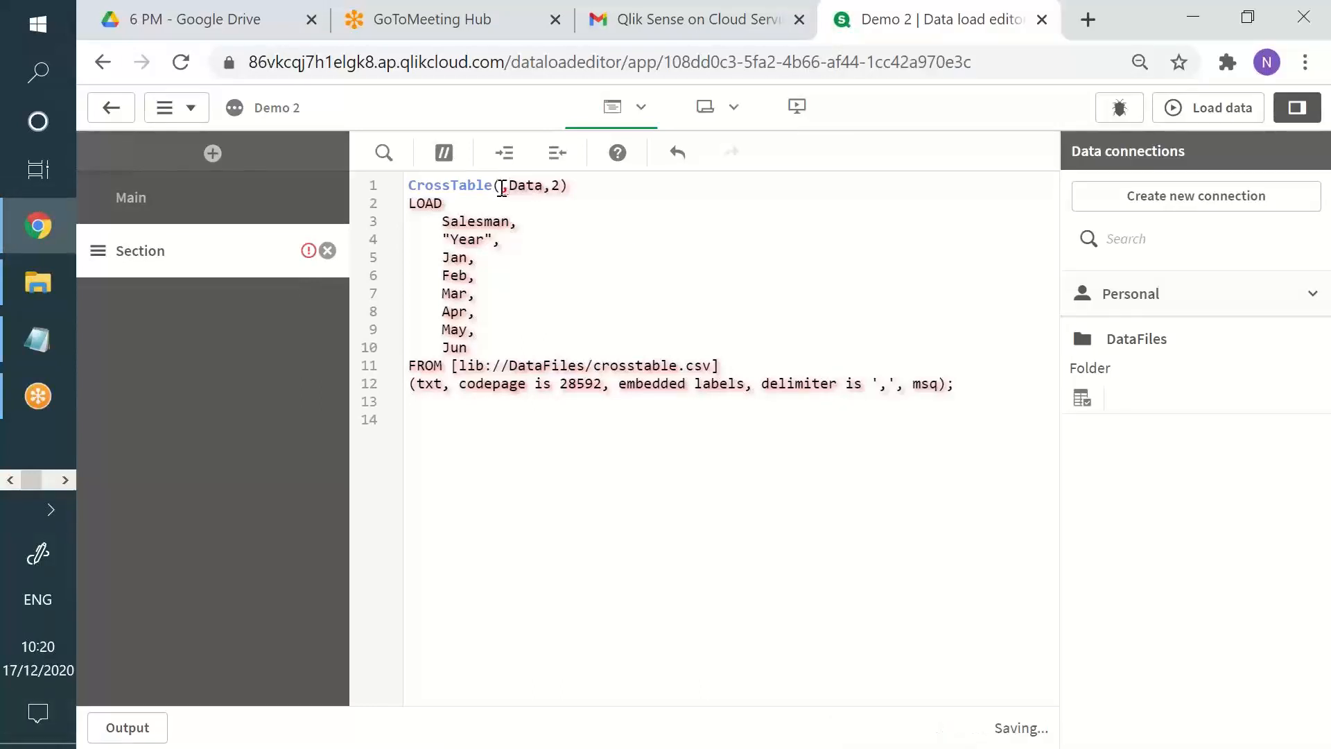
text(Month)
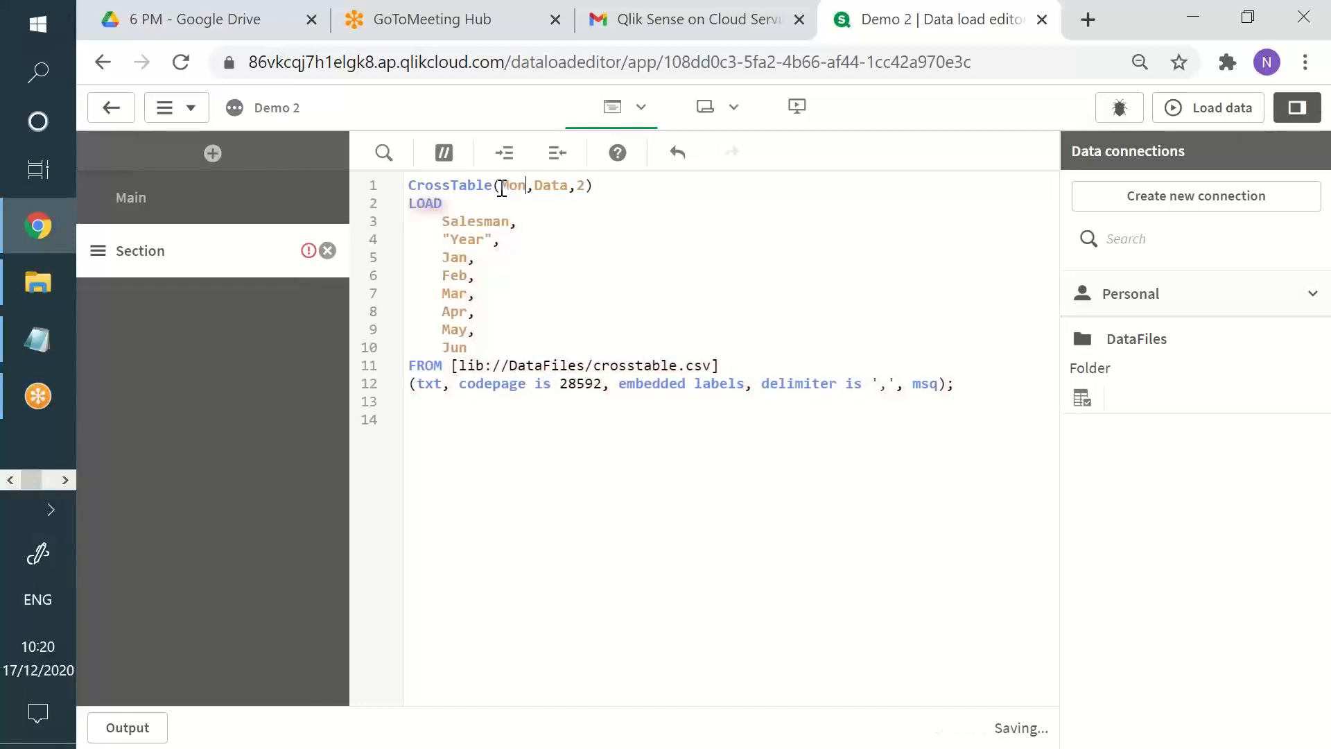
text(s)
Review how the CrossTable parameters relate to the Salesman and Year qualifiers and the Jan to Jun fields.
double_click(611, 187)
click(476, 223)
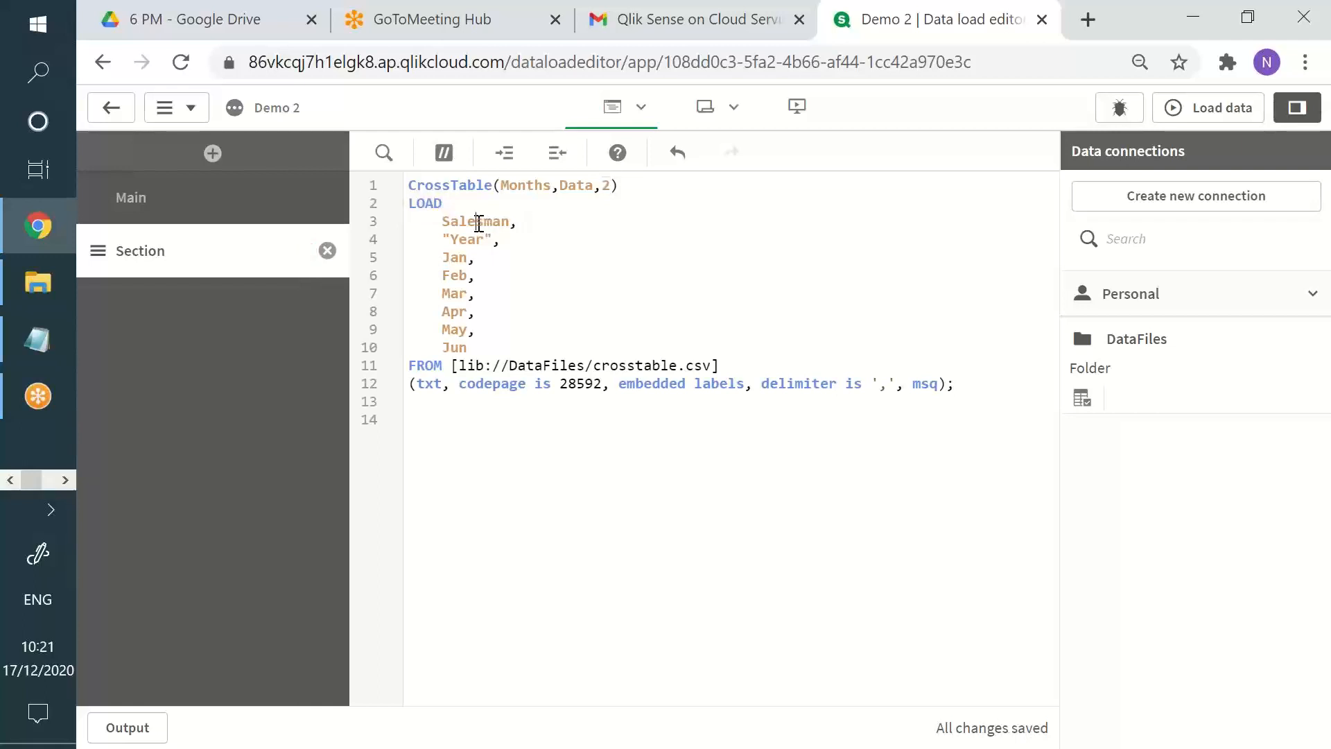
shift+click(486, 239)
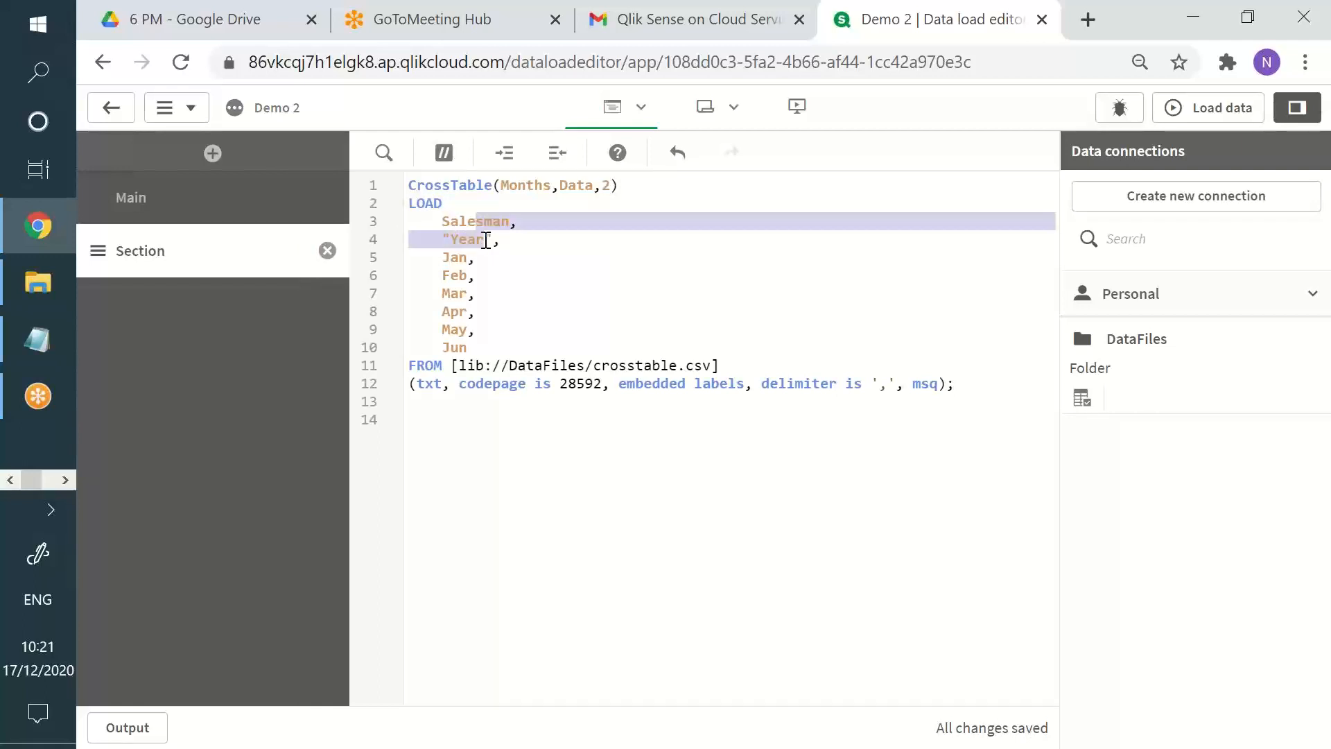
drag(451, 260, 477, 345)
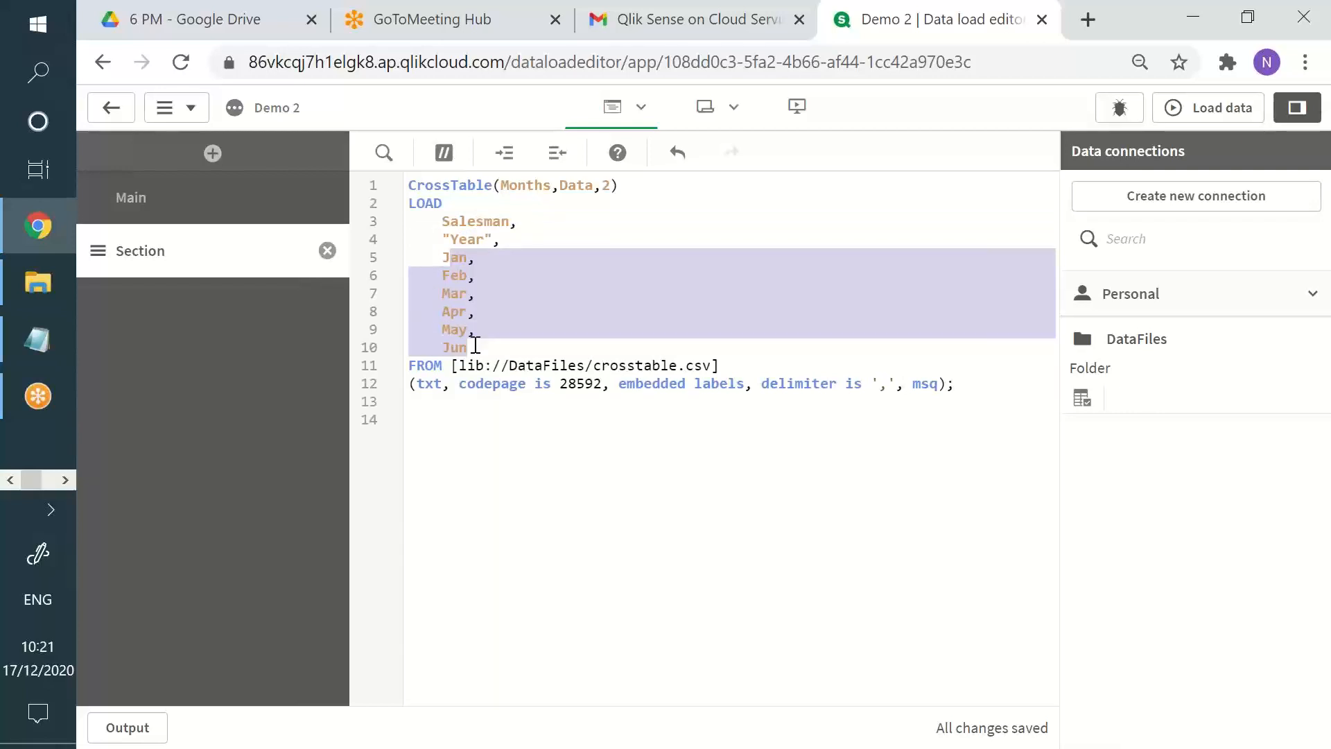
Load the app data with the CrossTable(Months,Data,2) script and dismiss the load progress report.
click(501, 308)
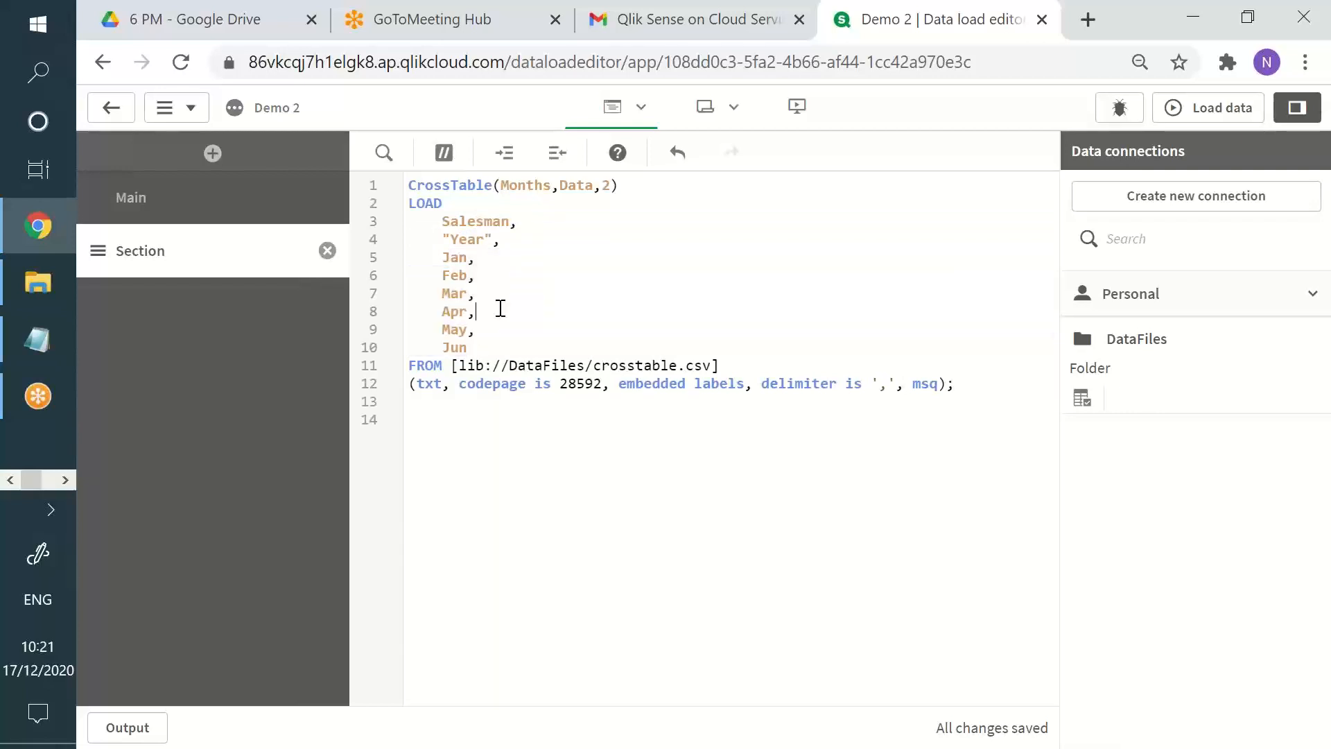
double_click(579, 186)
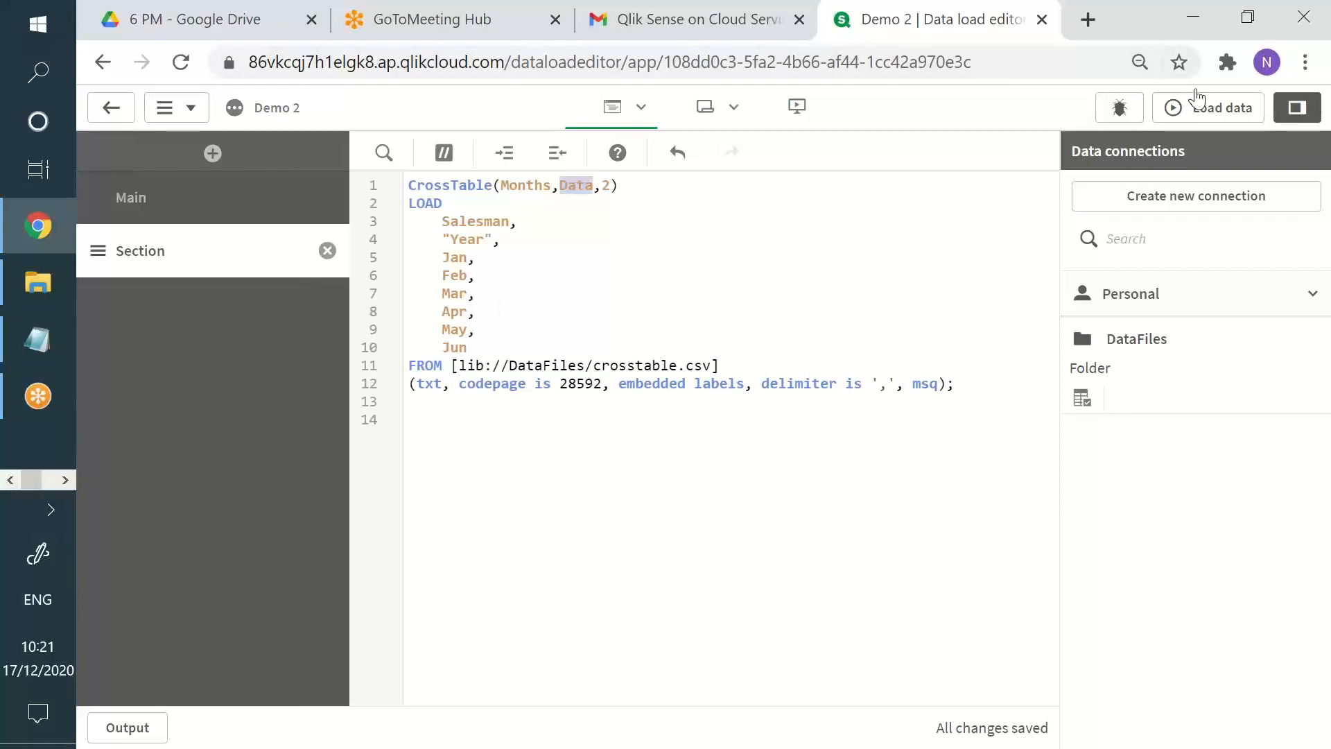
click(1200, 111)
click(1197, 107)
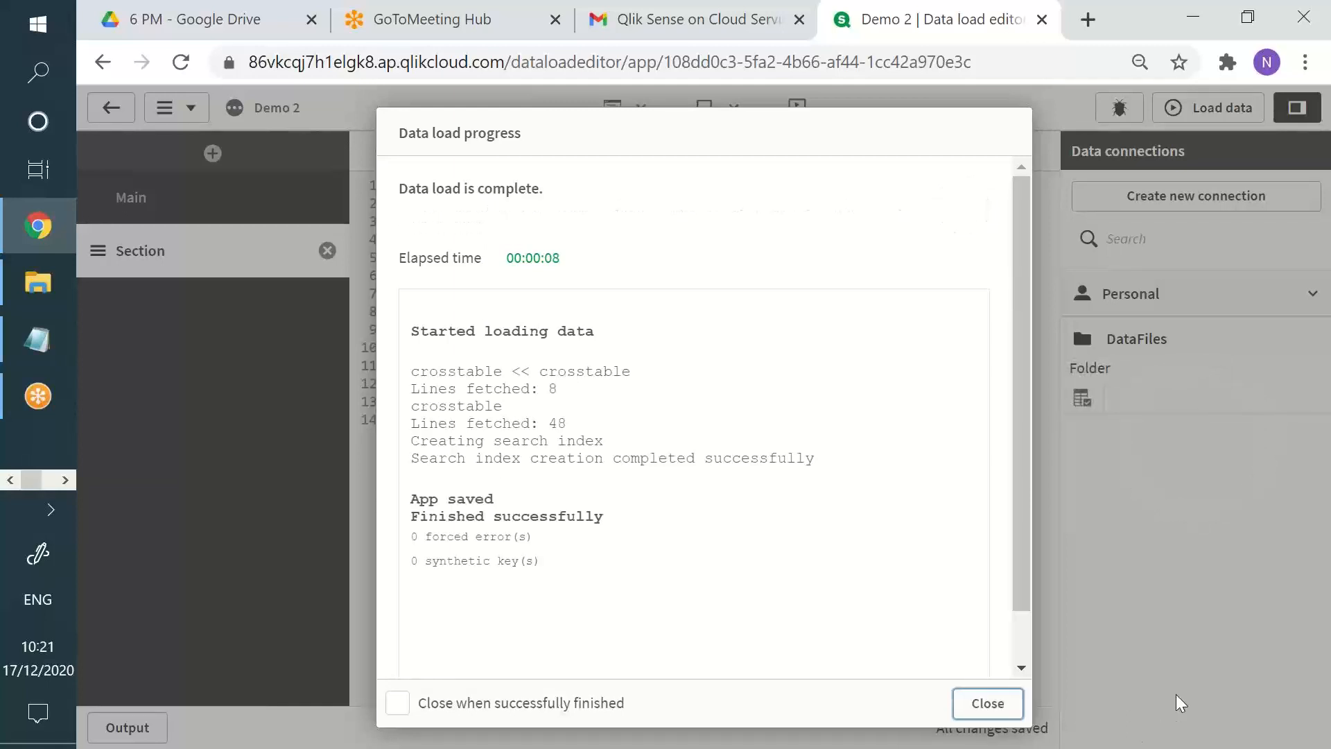
click(980, 705)
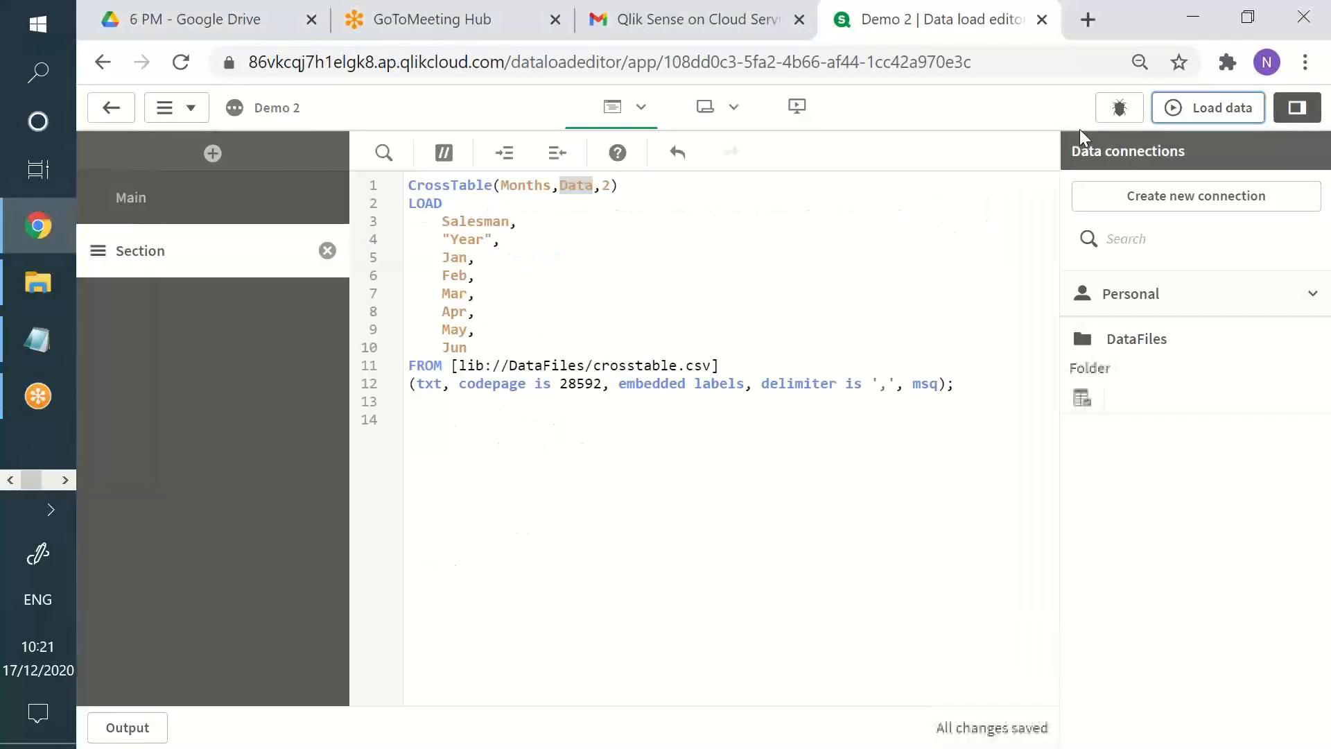
Open the data model viewer and preview the rows of the crosstable table.
click(627, 106)
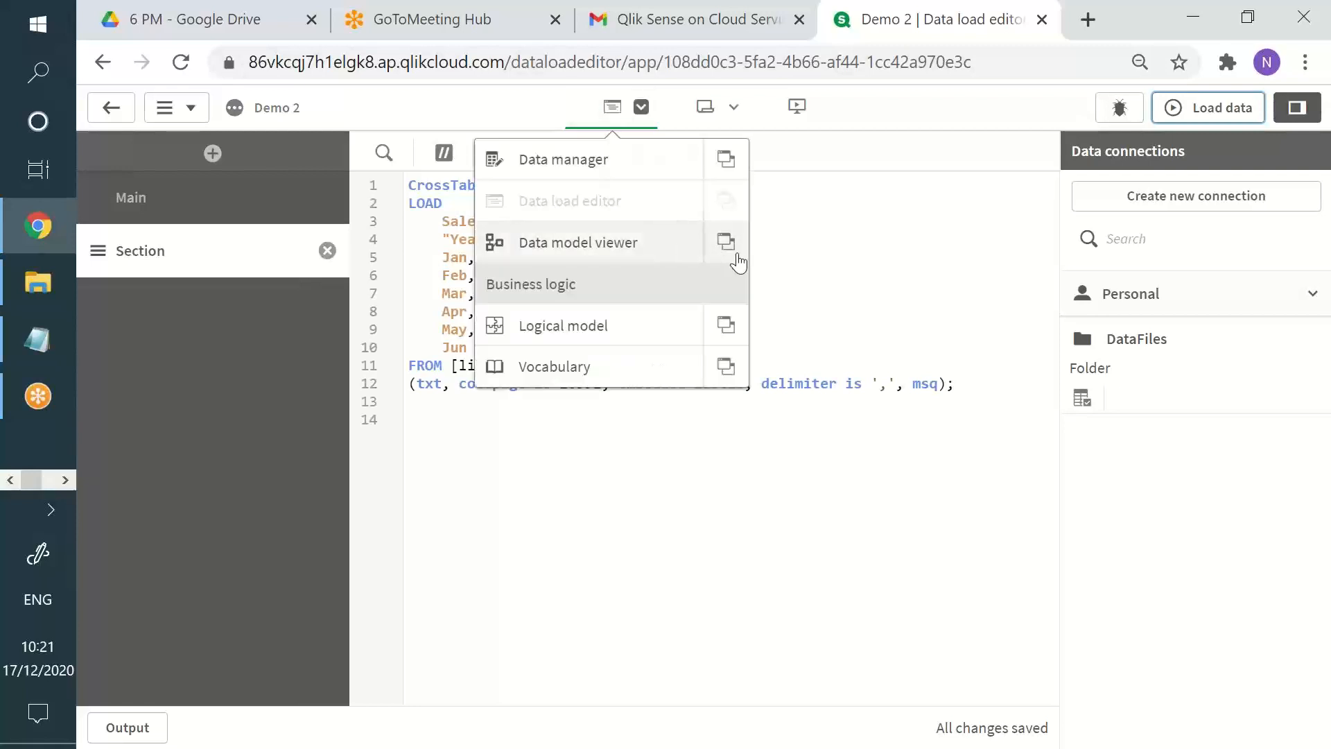
click(669, 251)
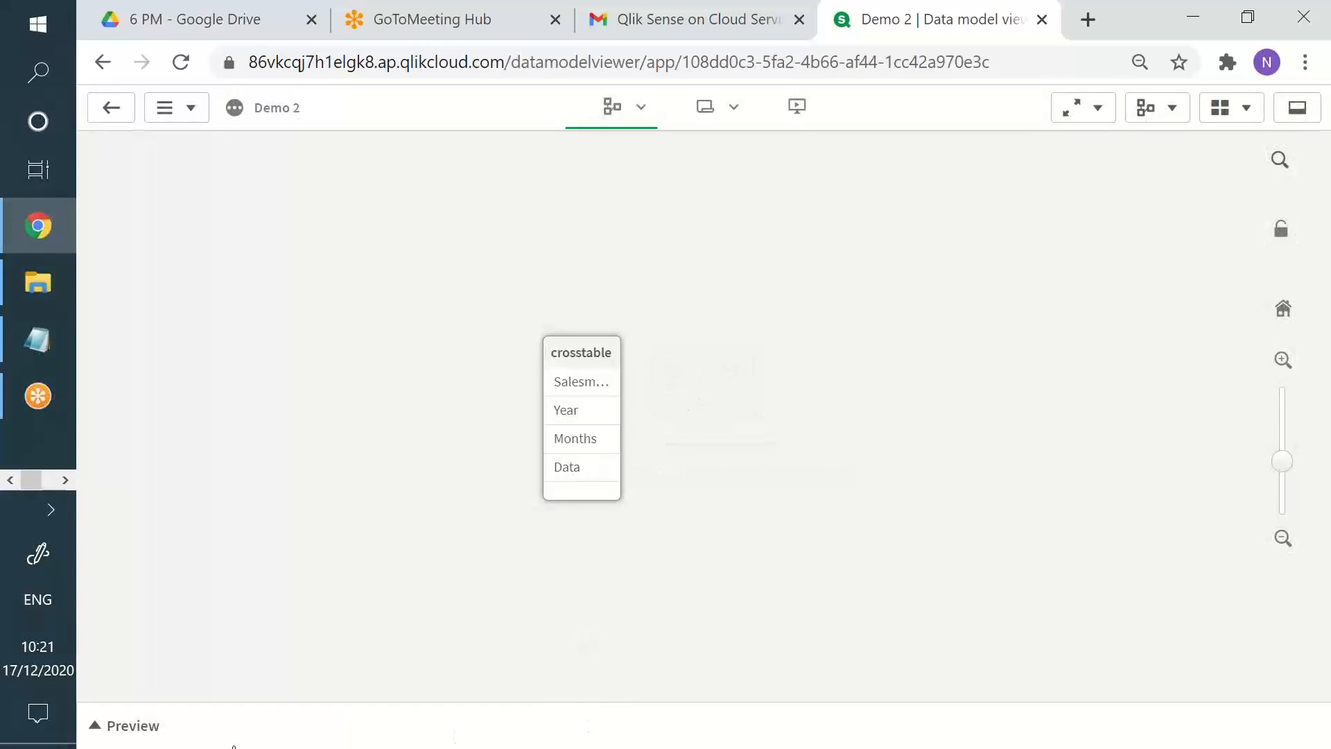
click(149, 743)
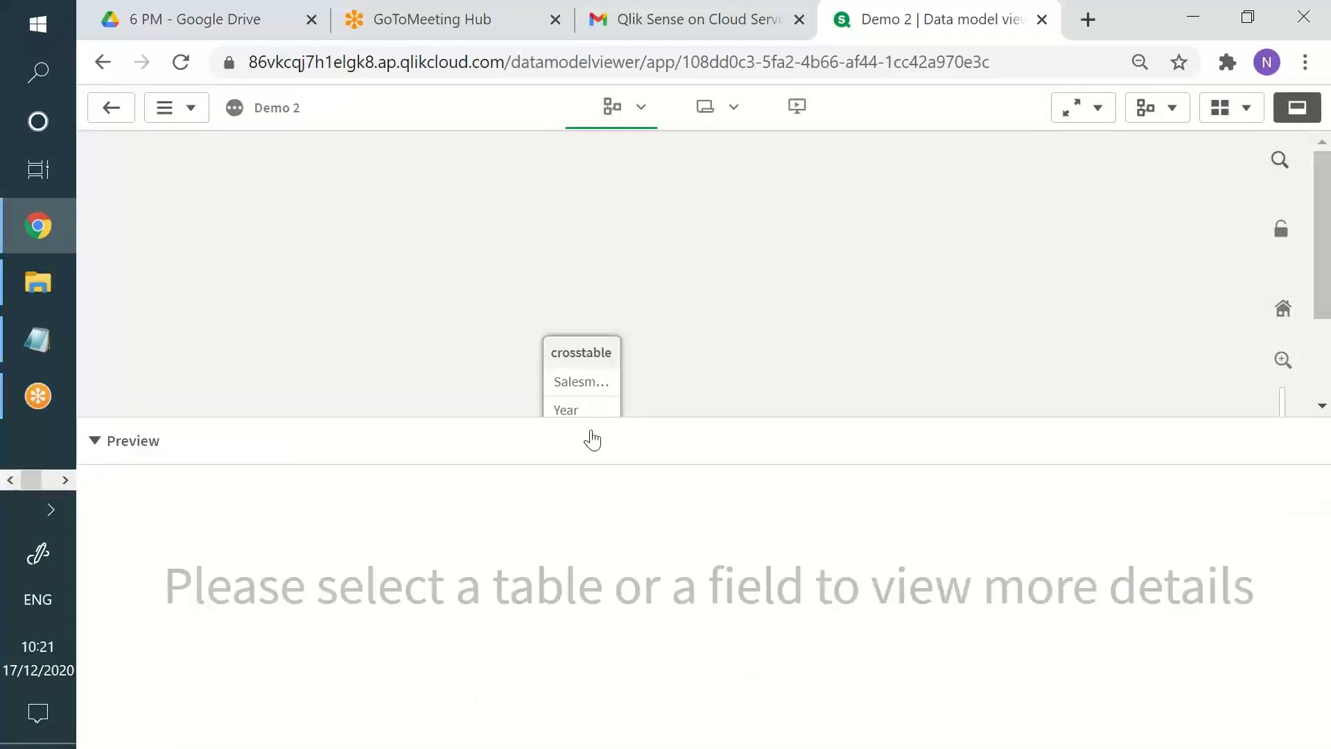
click(583, 399)
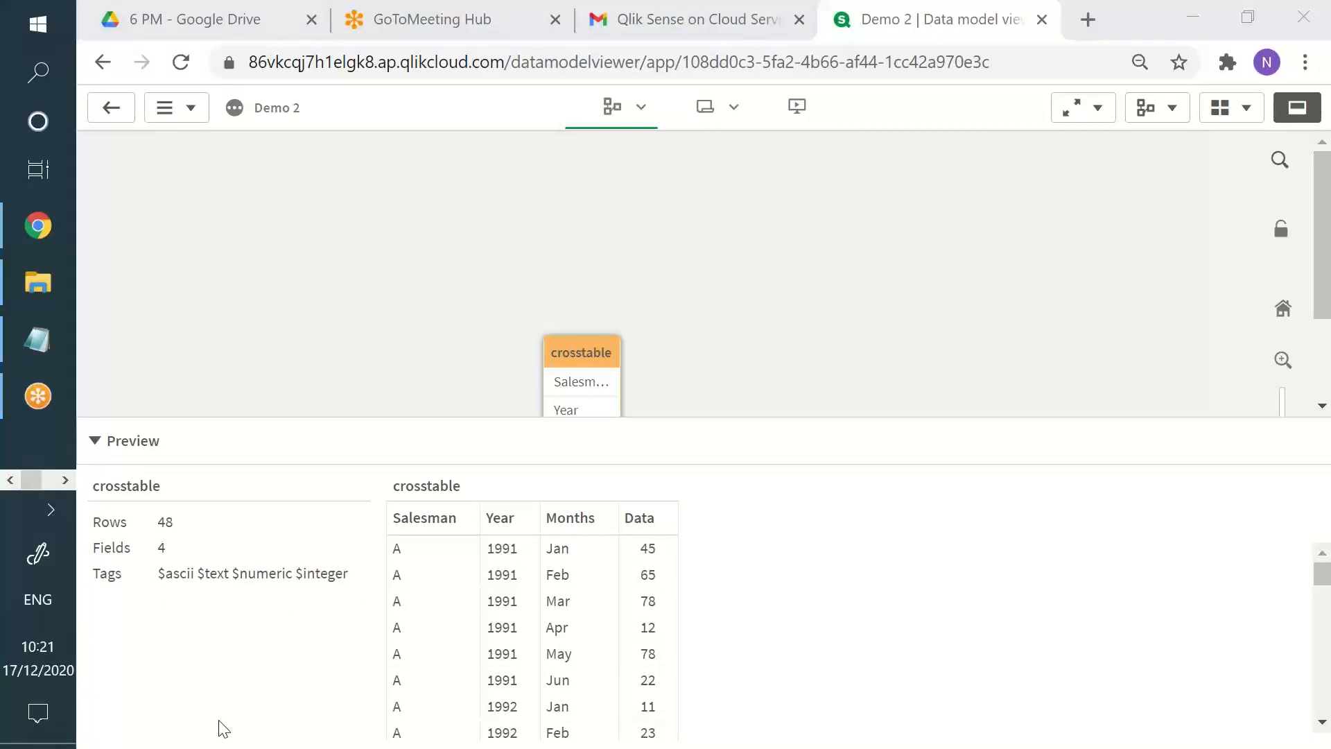
scroll(451, 659, down, 7)
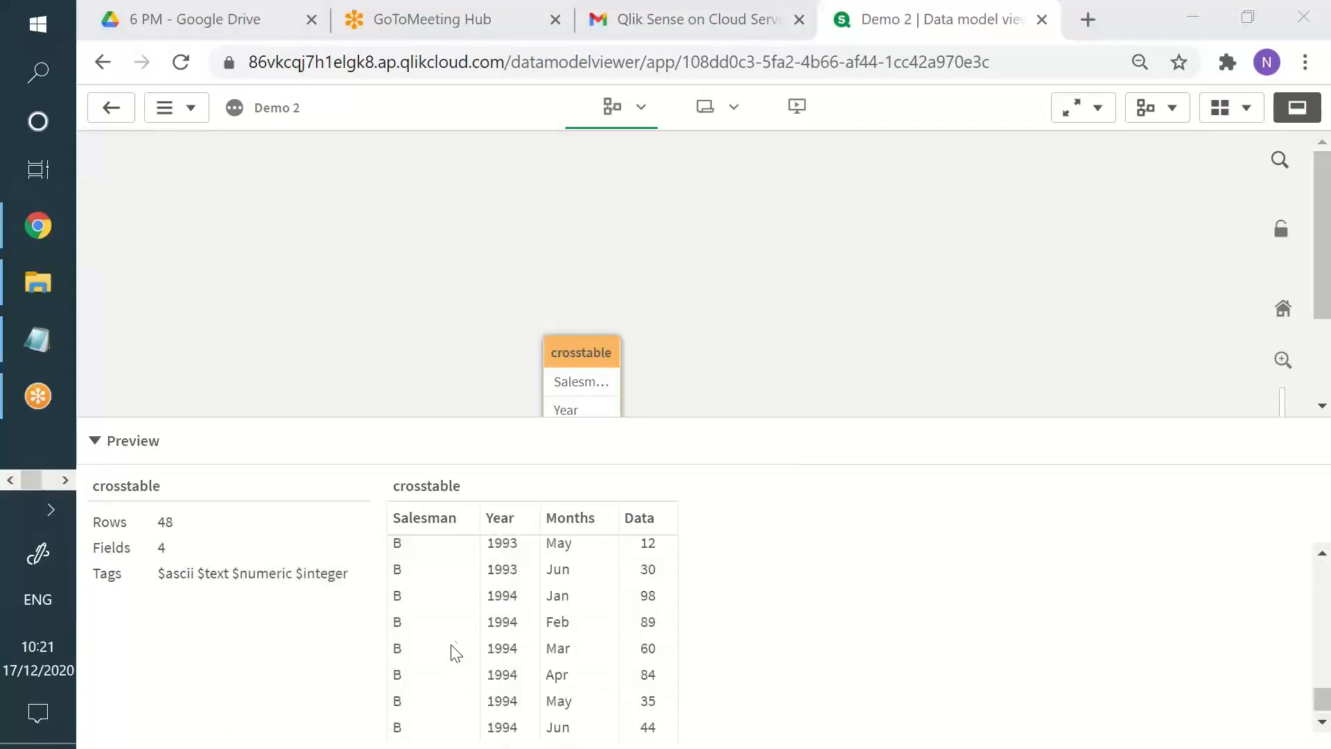
scroll(454, 648, up, 7)
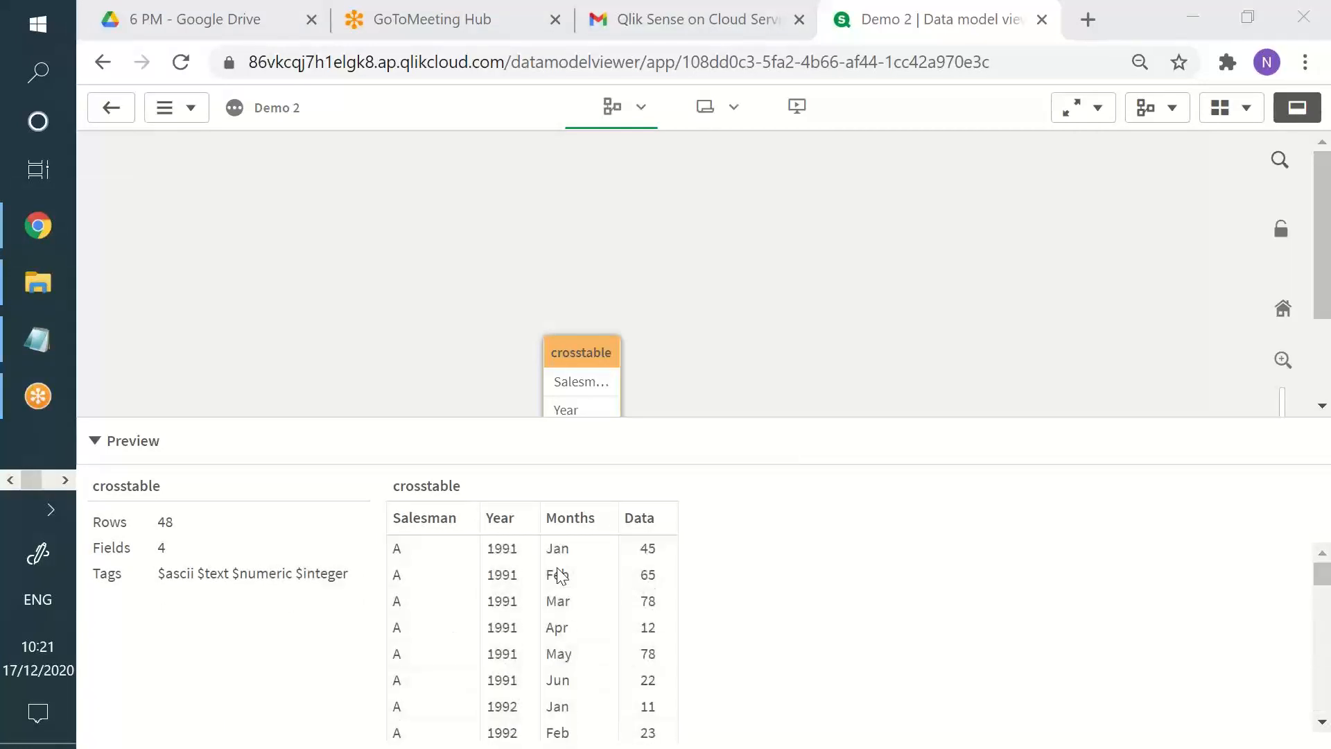
click(753, 318)
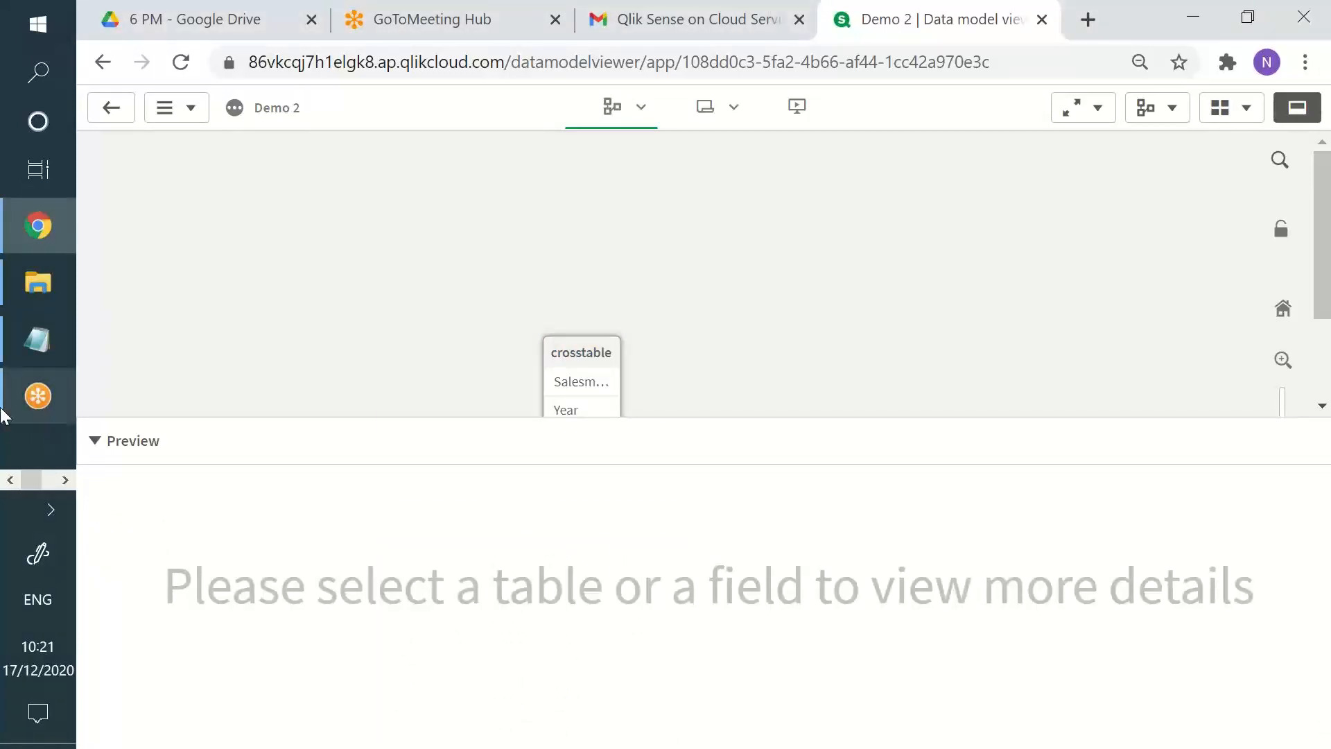
Collapse the data preview, switch to the tutorial notes in Notepad and highlight the Cross Table Load section.
mouse_move(3, 414)
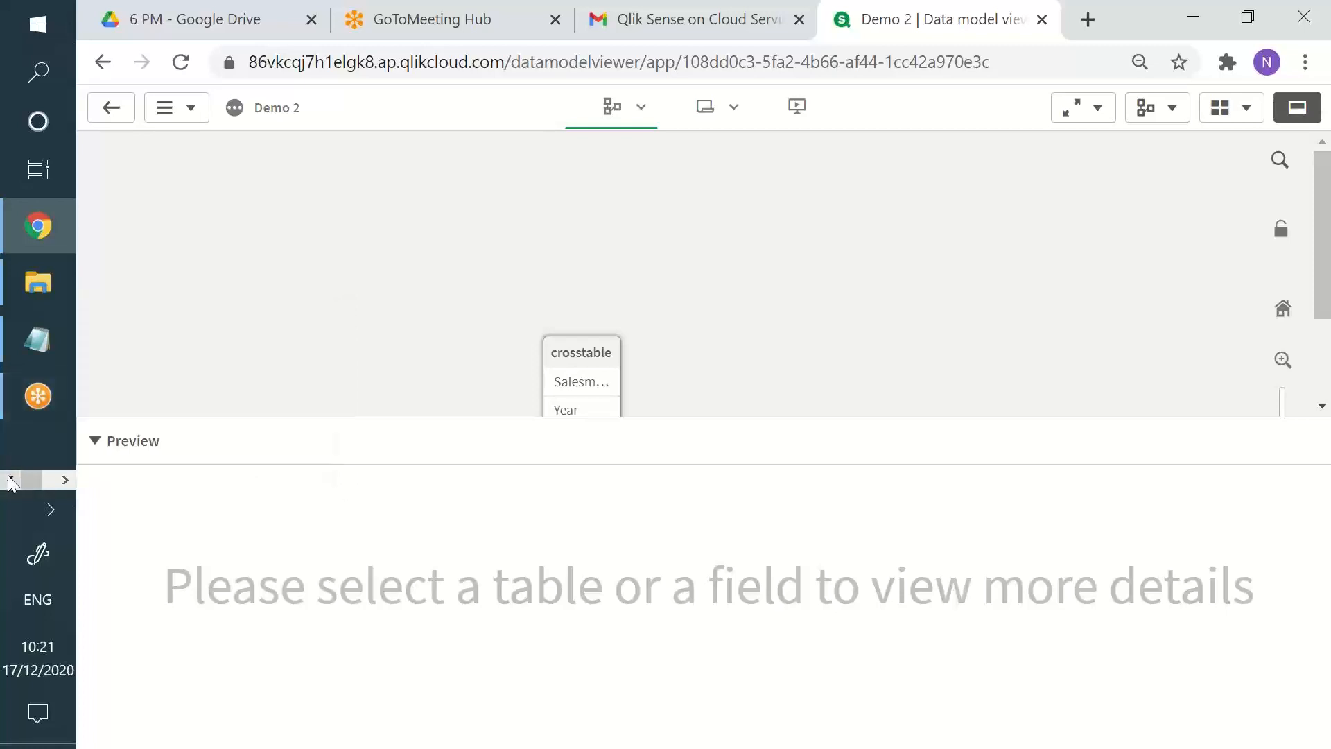
click(63, 481)
click(30, 360)
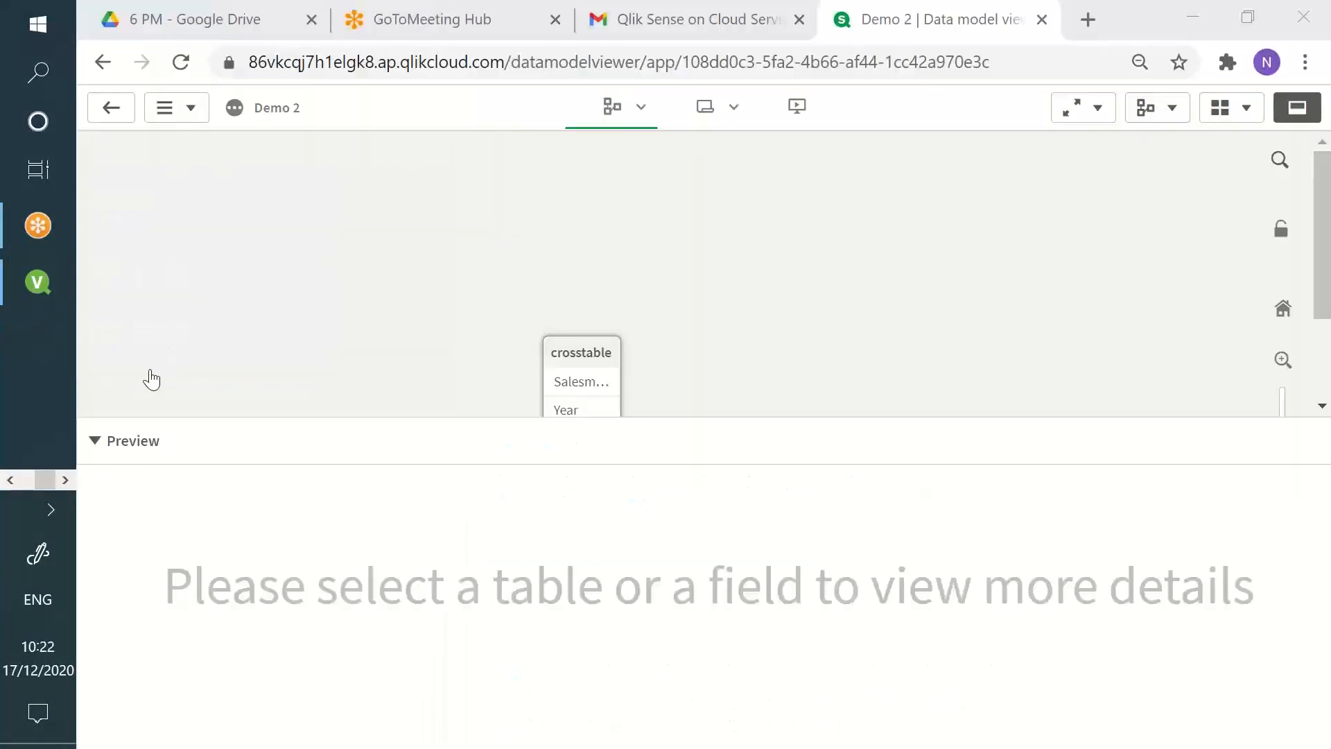
click(368, 454)
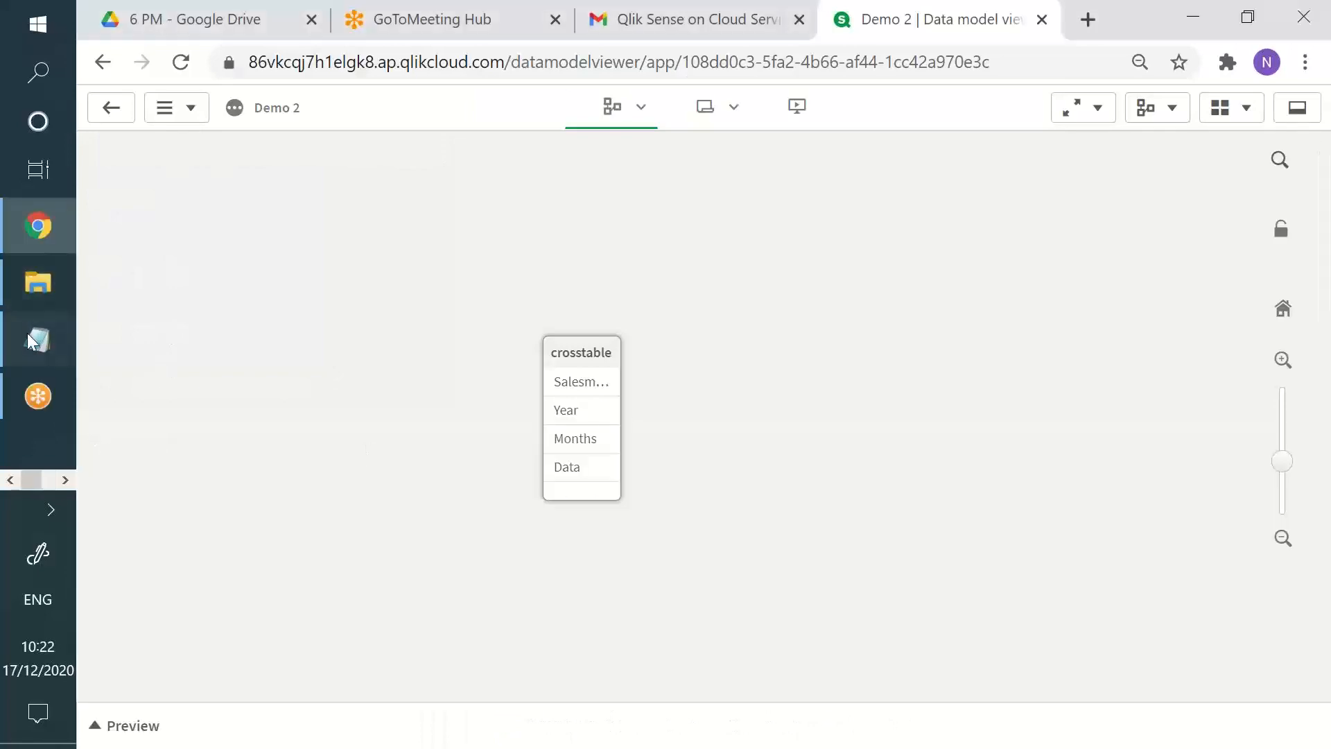
click(27, 333)
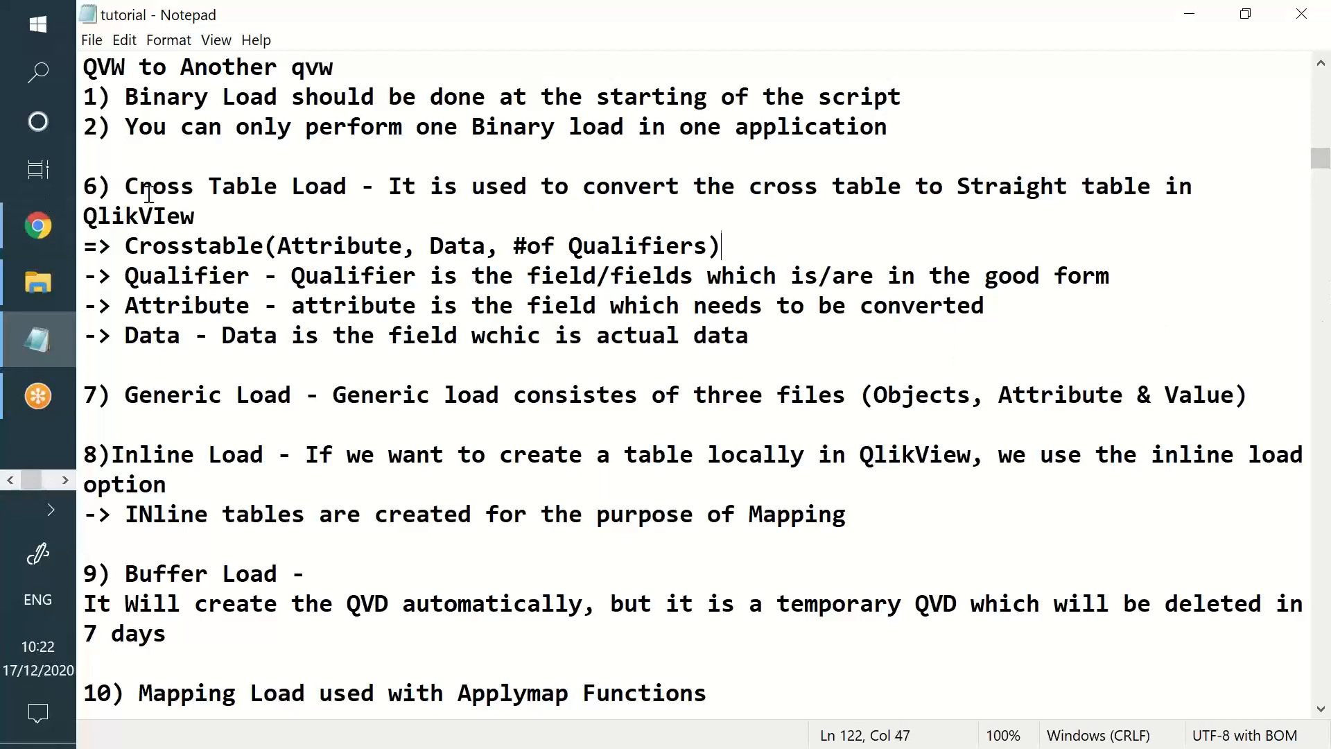
drag(125, 187, 661, 367)
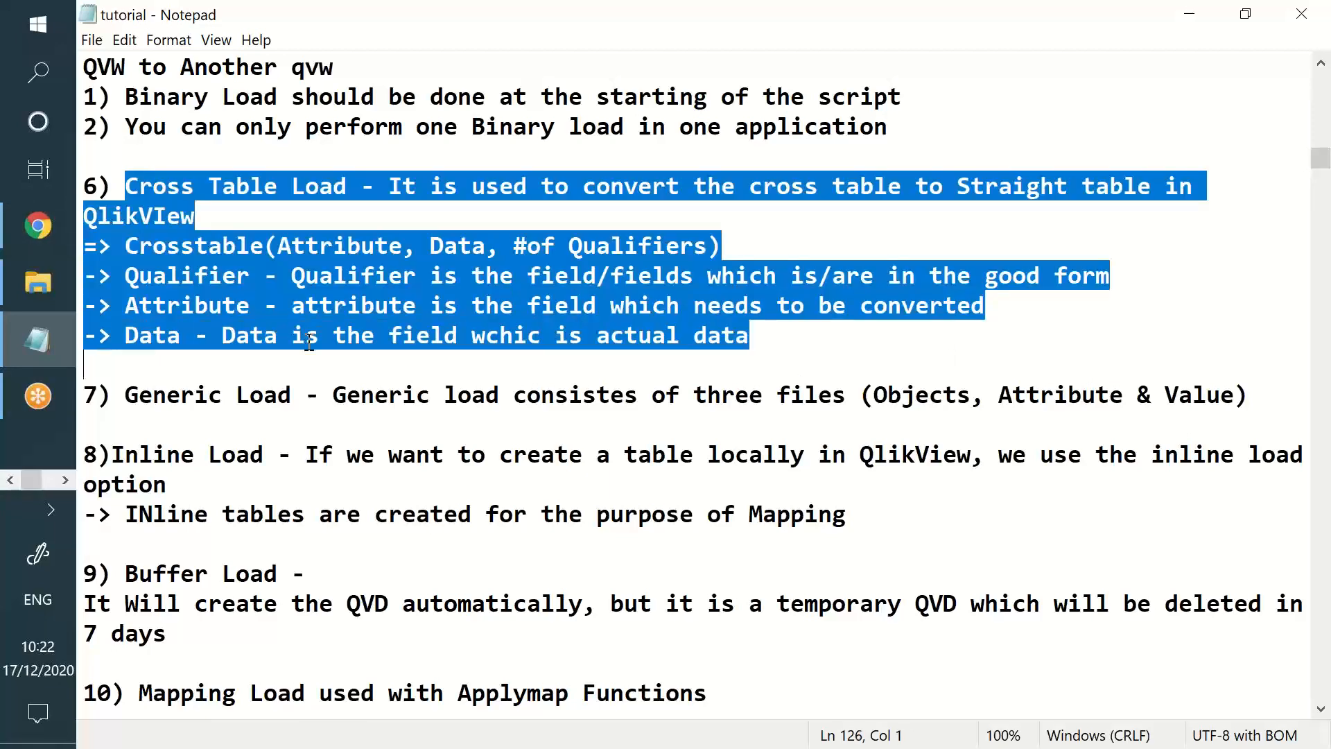
Switch to QlikView and delete all four unavailable list boxes from the Main sheet.
click(63, 480)
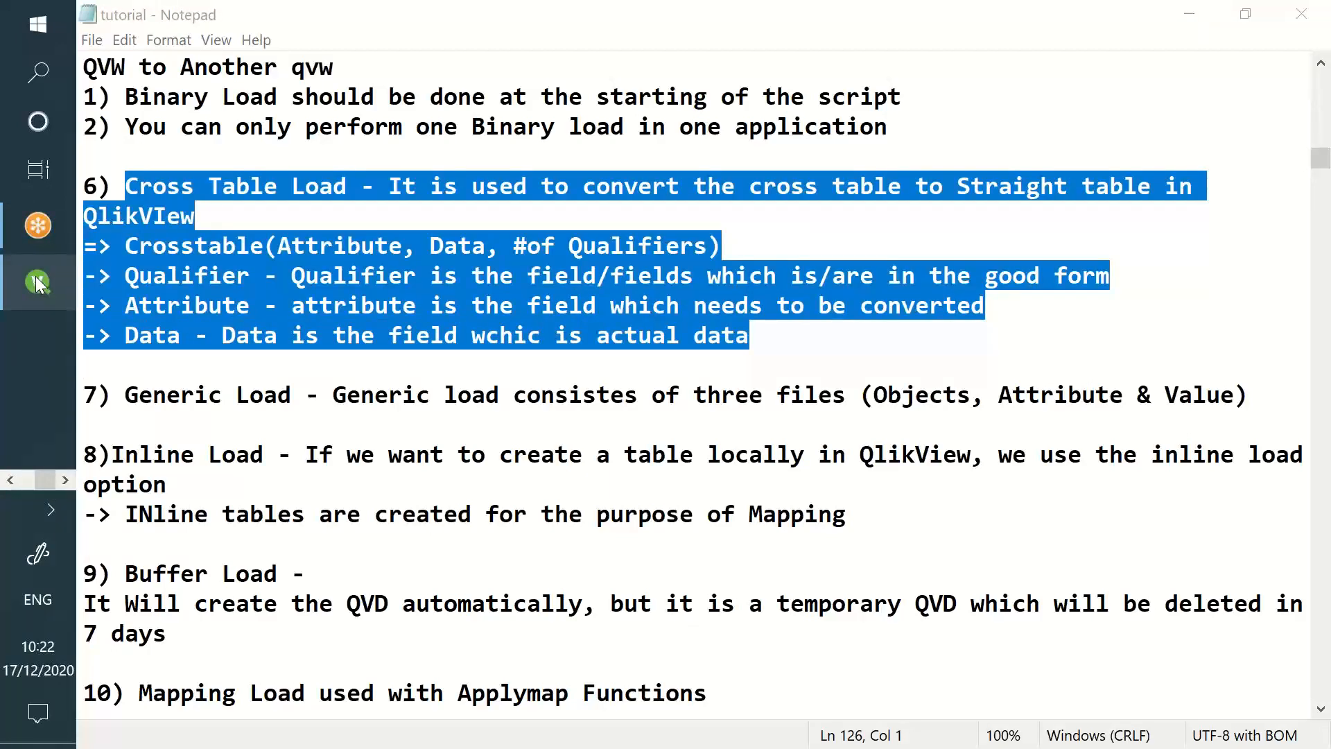
click(36, 276)
drag(143, 180, 1207, 480)
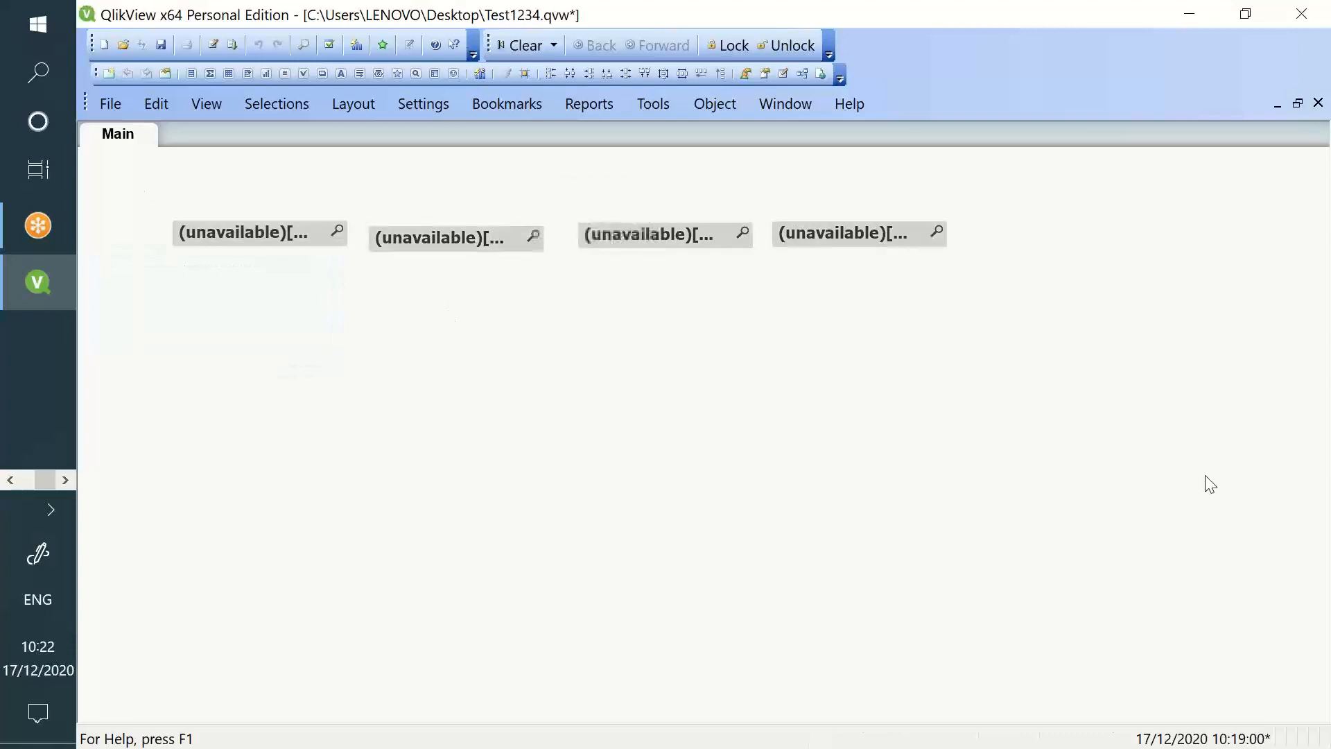
key(Return)
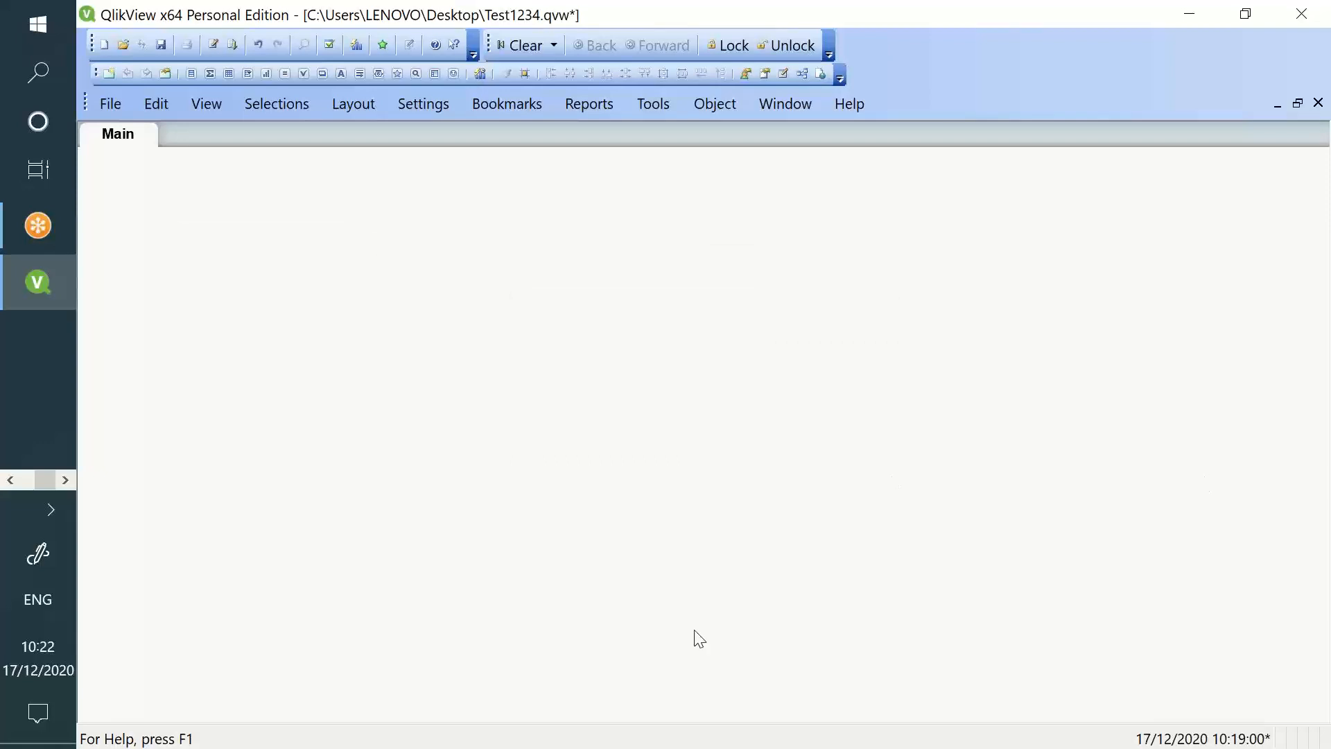
Launch Microsoft Excel 2010, select cell C3 in the blank workbook and dismiss the activation wizard.
click(31, 69)
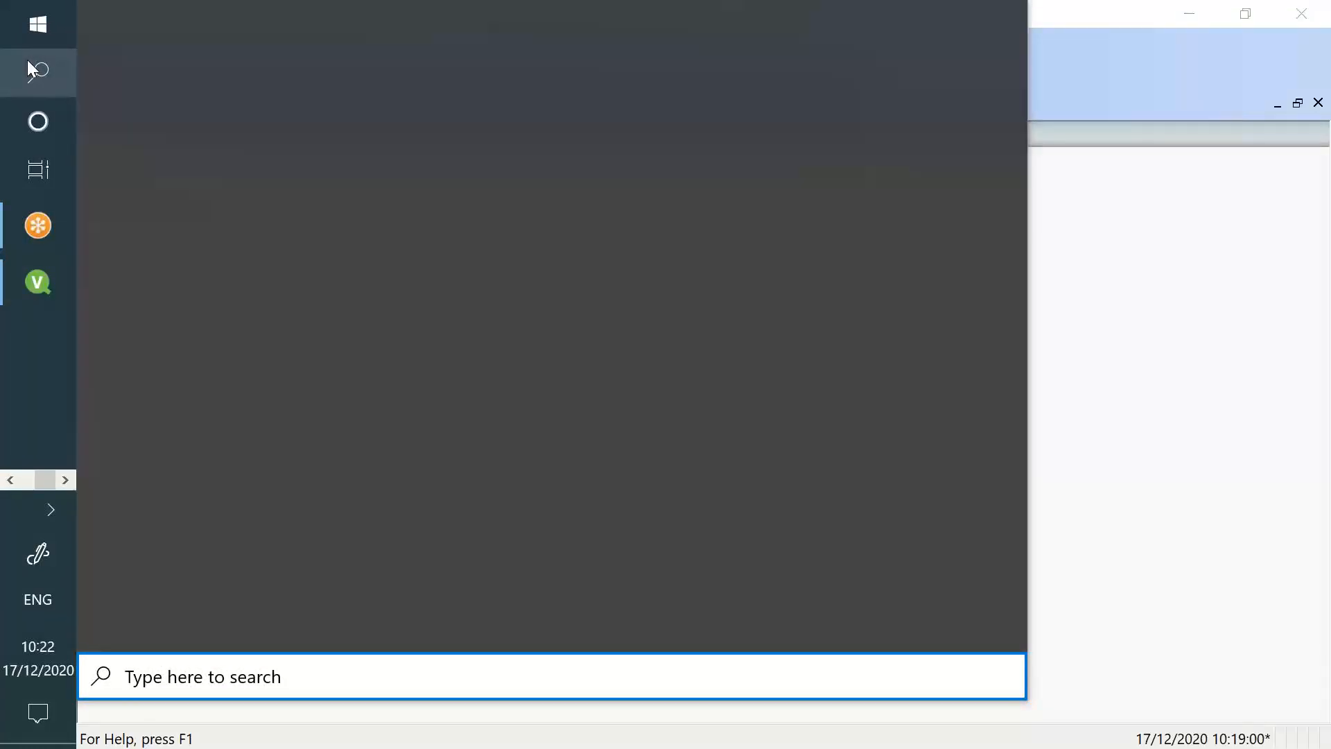
text(excel)
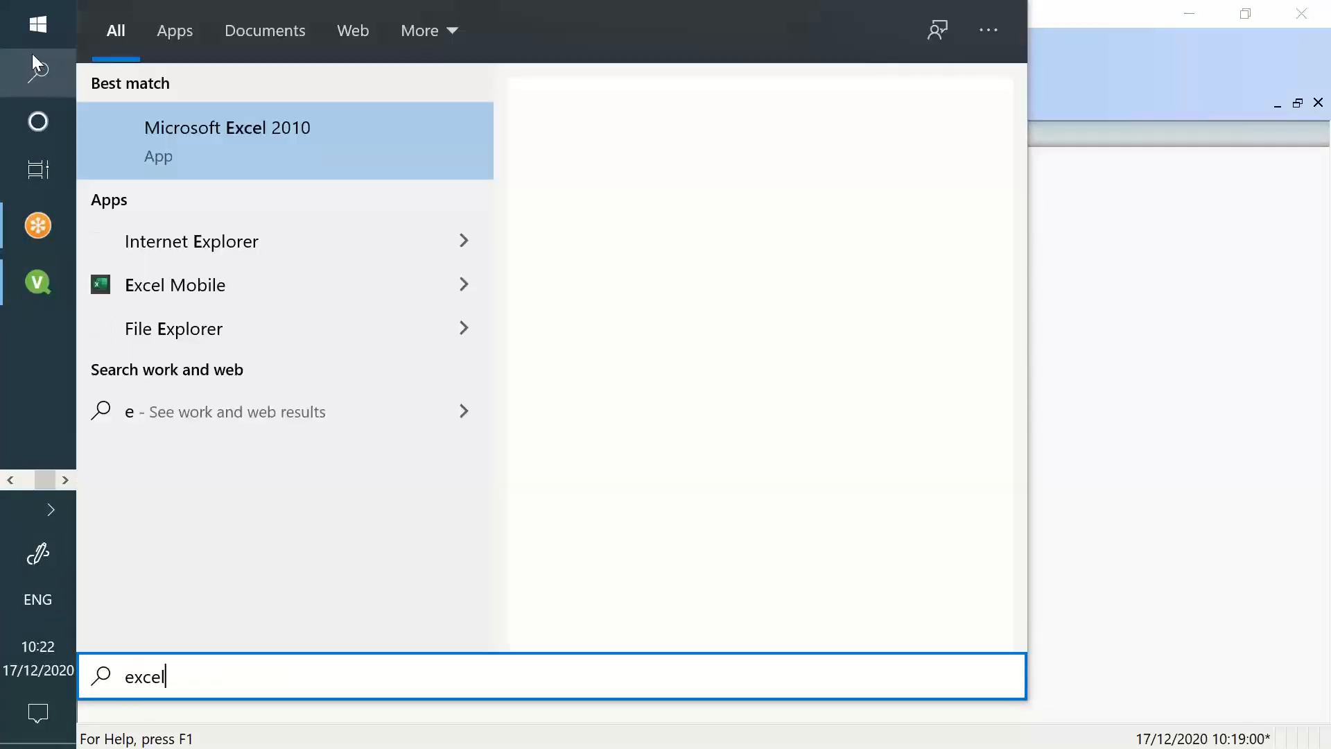
click(662, 349)
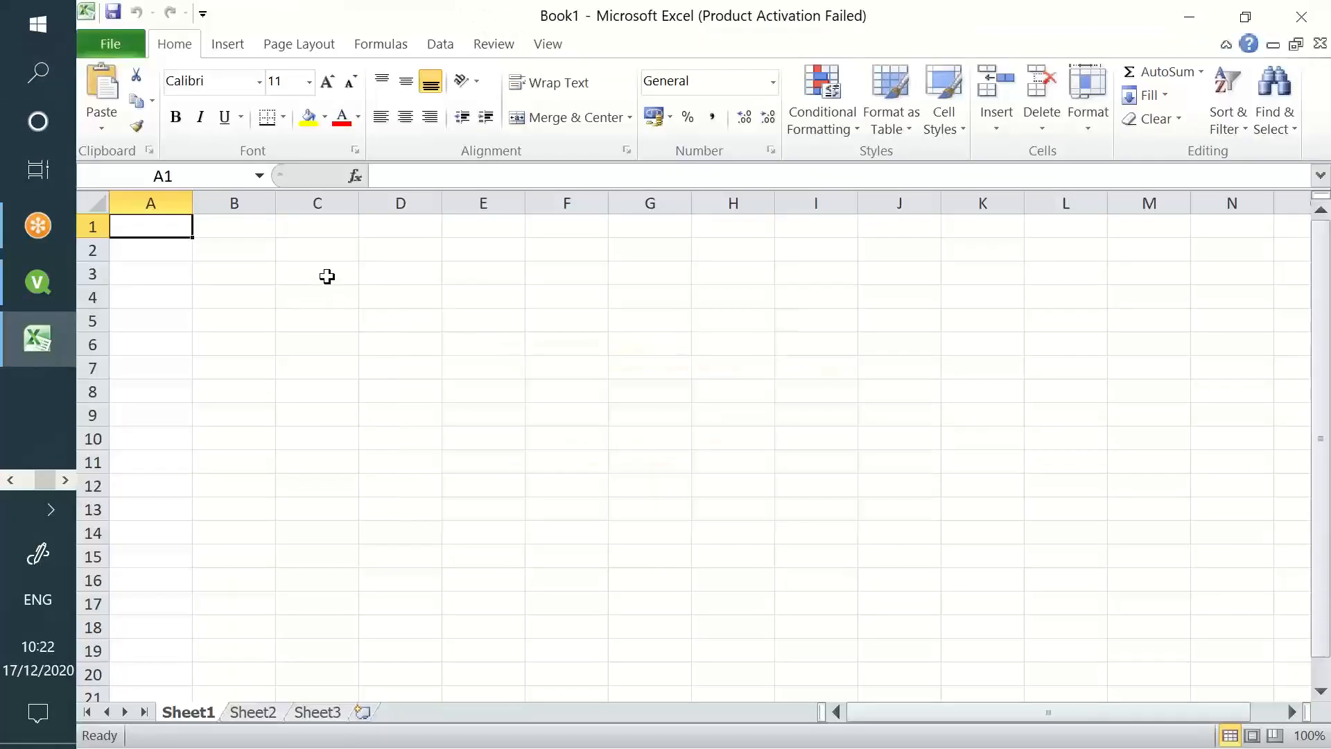
click(327, 276)
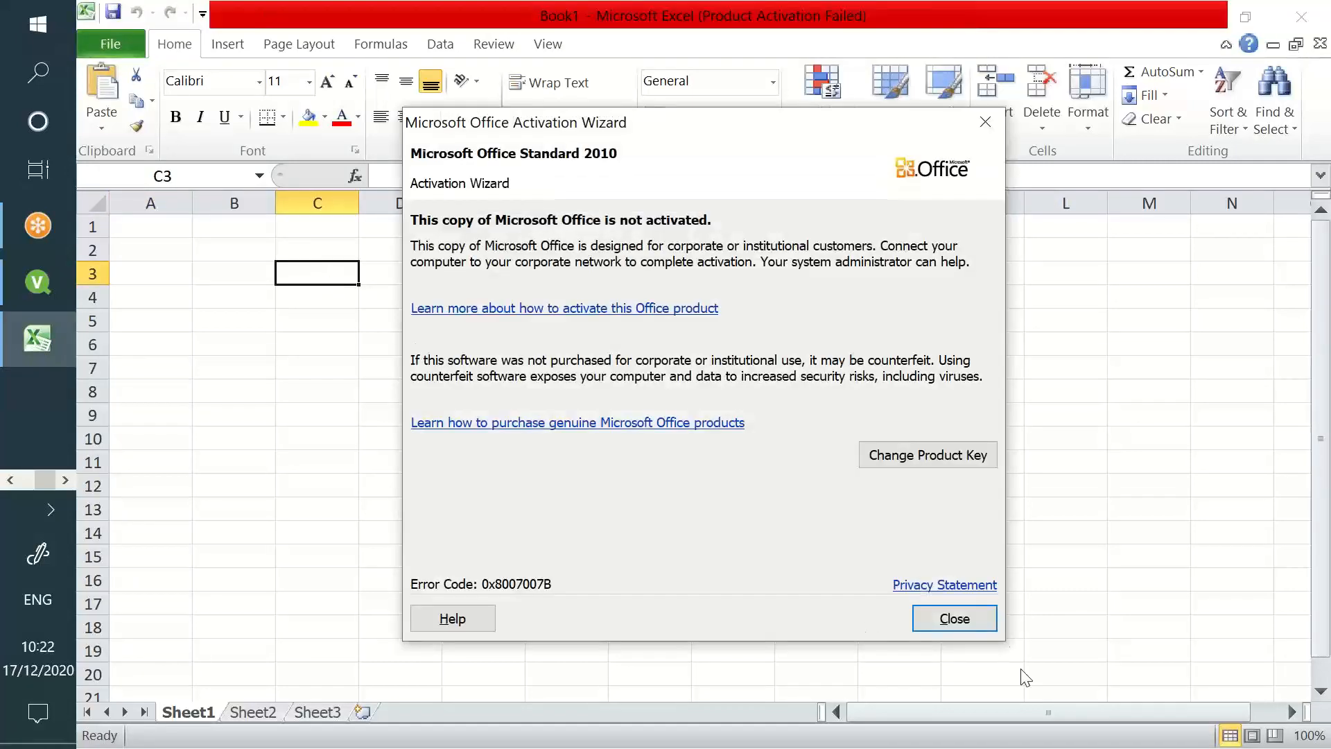
click(955, 620)
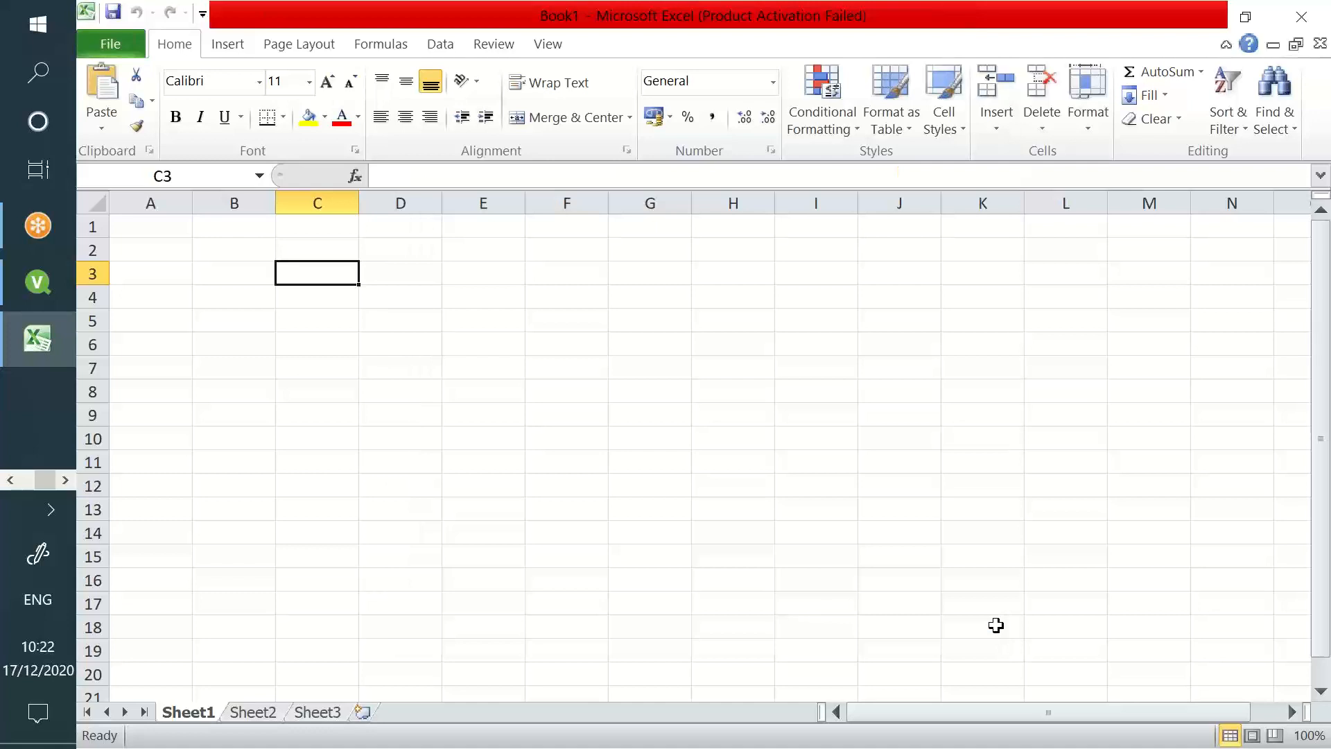
Enter the headers Student ID in C3 and Identification marks in D3, and auto-fit the width of column D.
text(Student I)
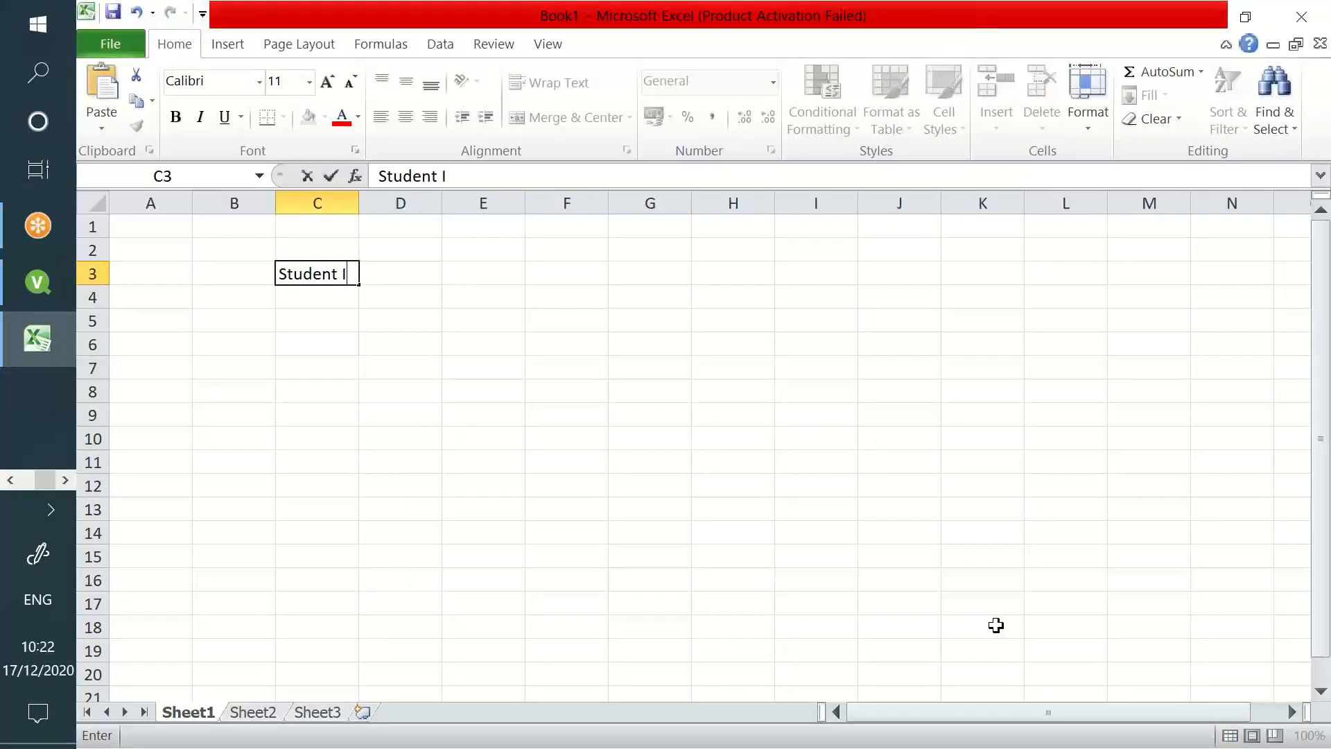
text(D)
key(Tab)
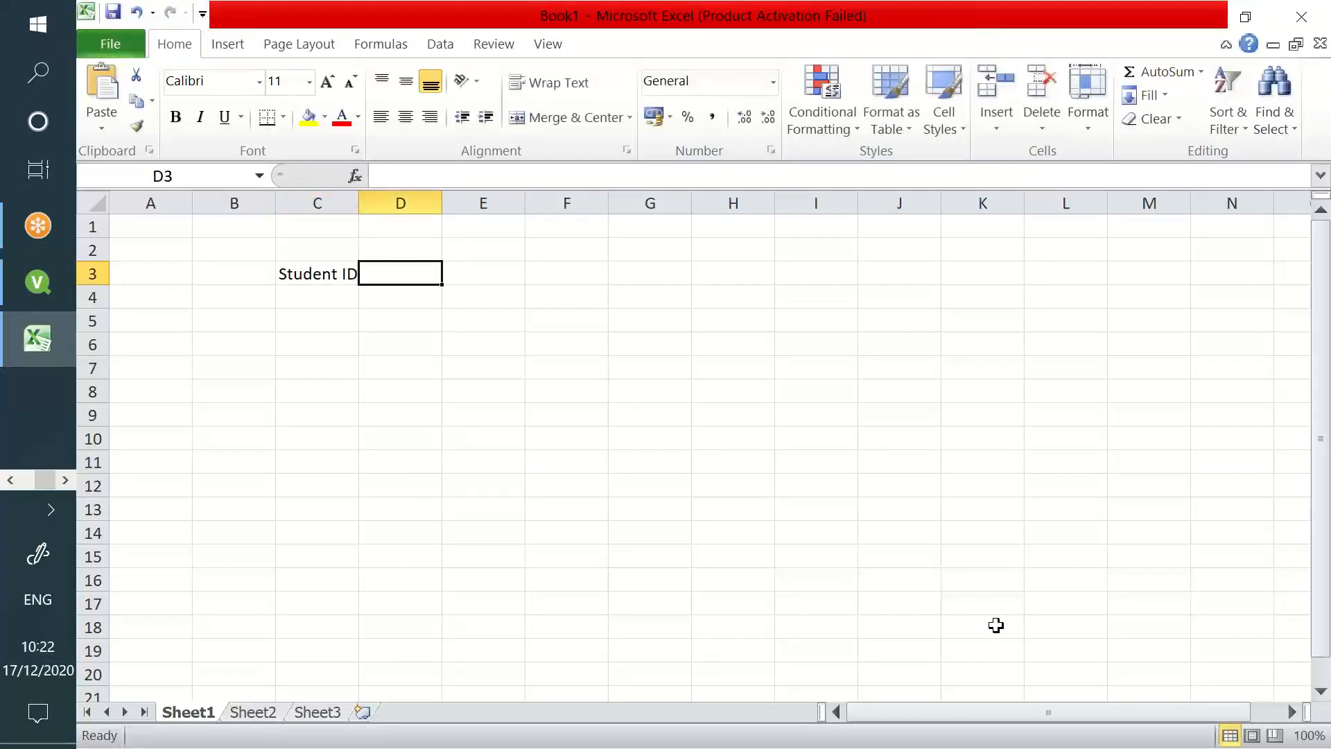
text(Identific)
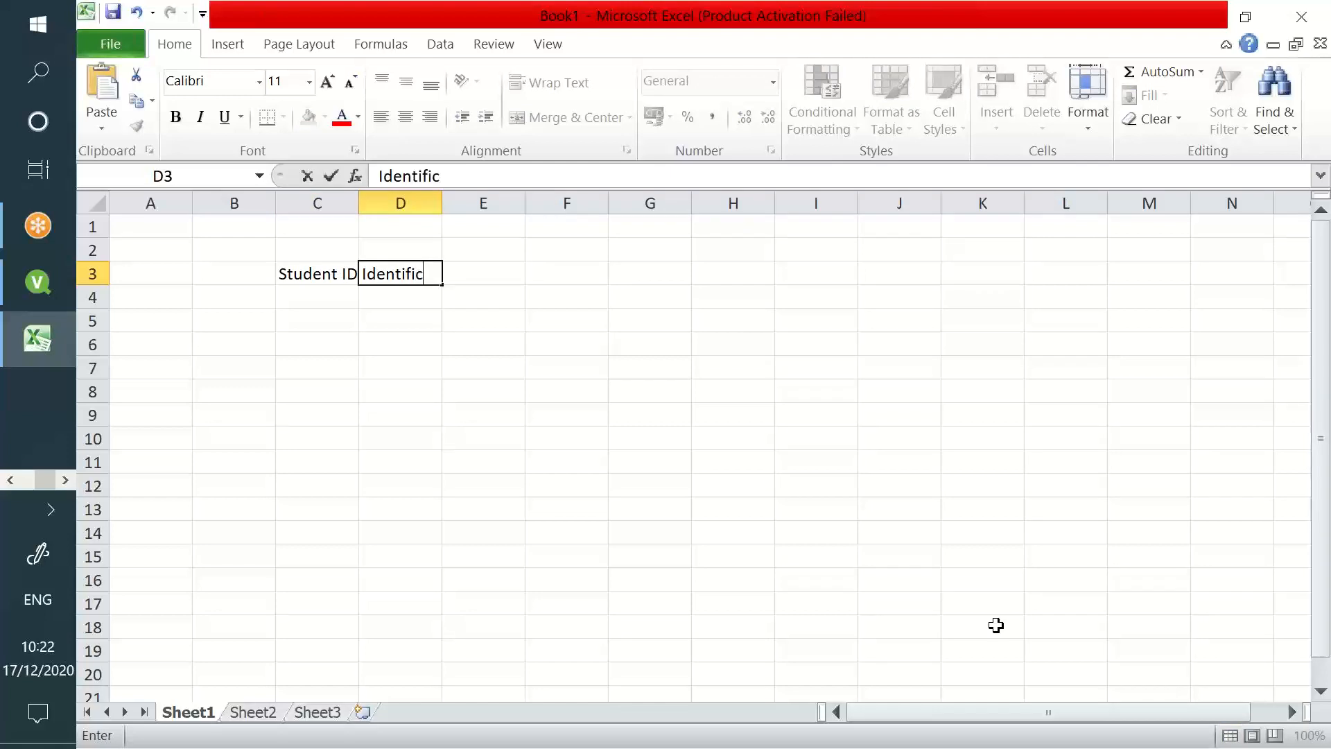
text(ation ma)
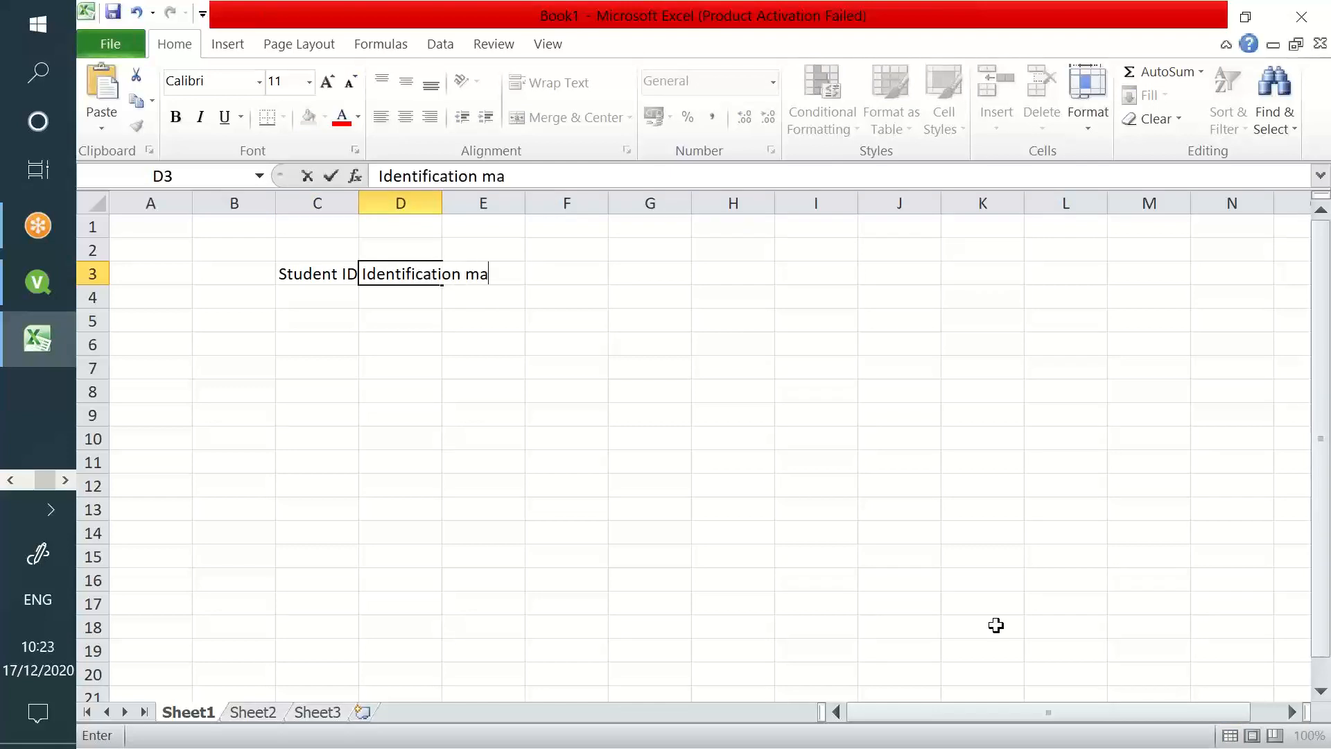
text(rks')
key(BackSpace)
key(Return)
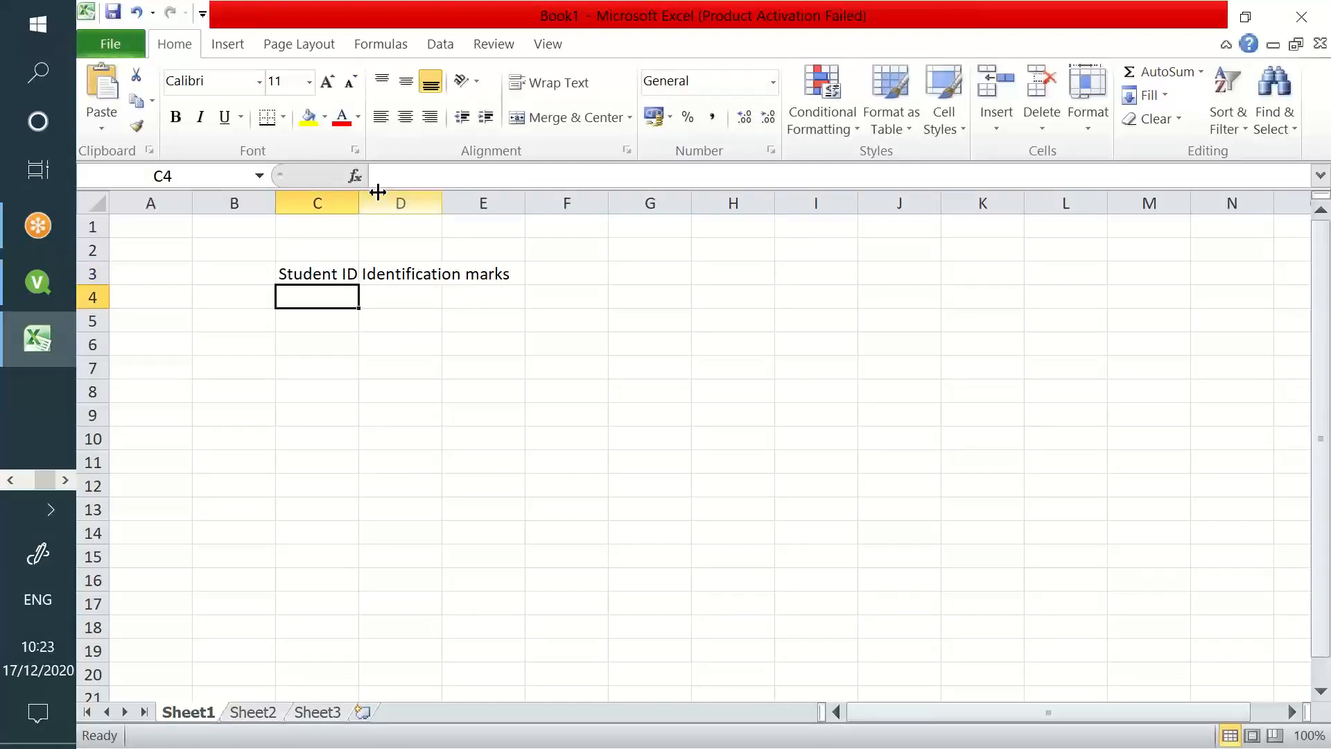
drag(446, 205, 447, 205)
double_click(447, 206)
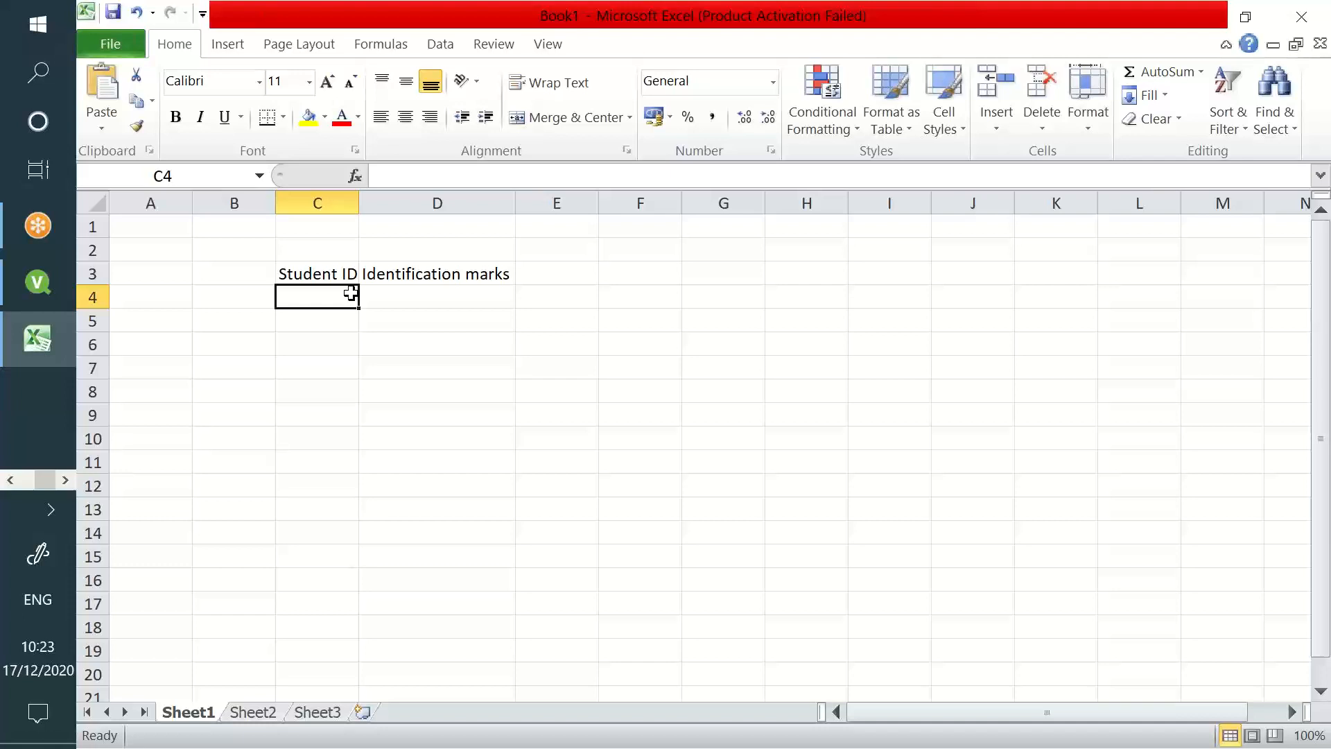
Enter 1 as the first student ID in cell C4.
text(Yash)
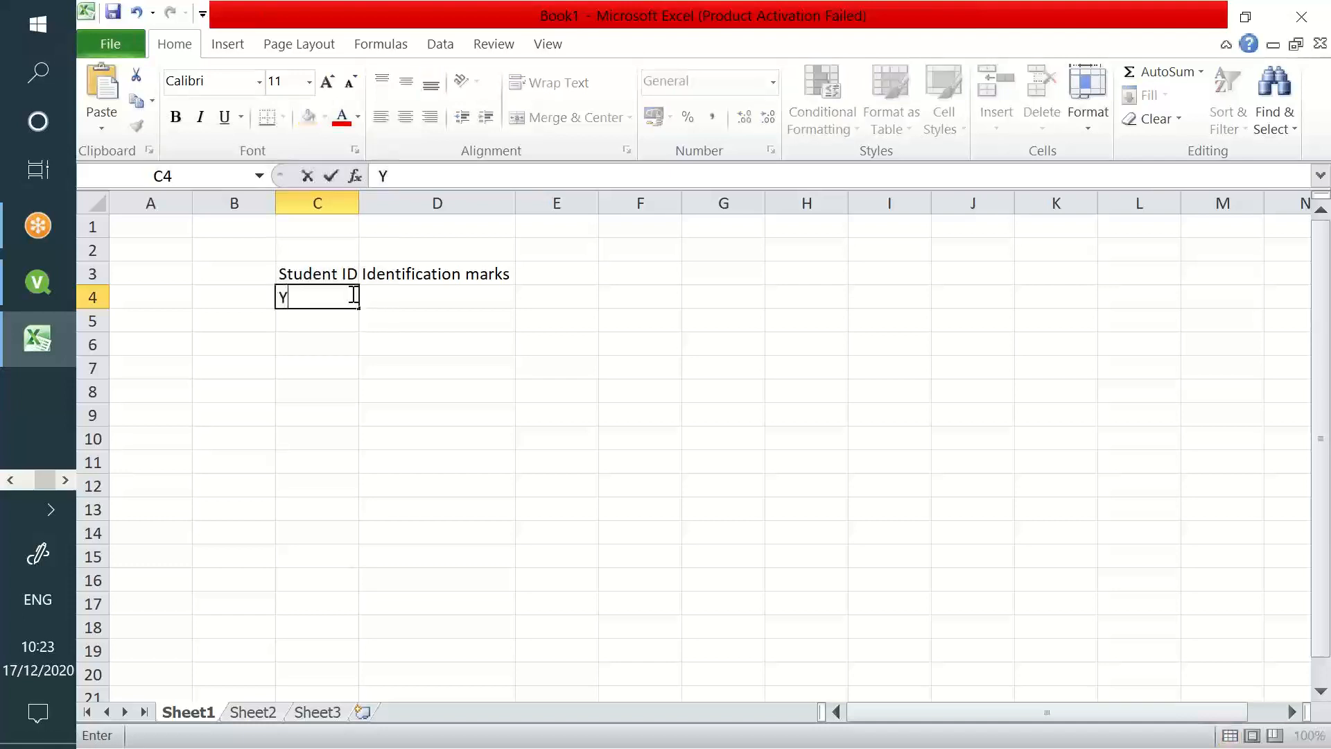
key(Tab)
key(Left)
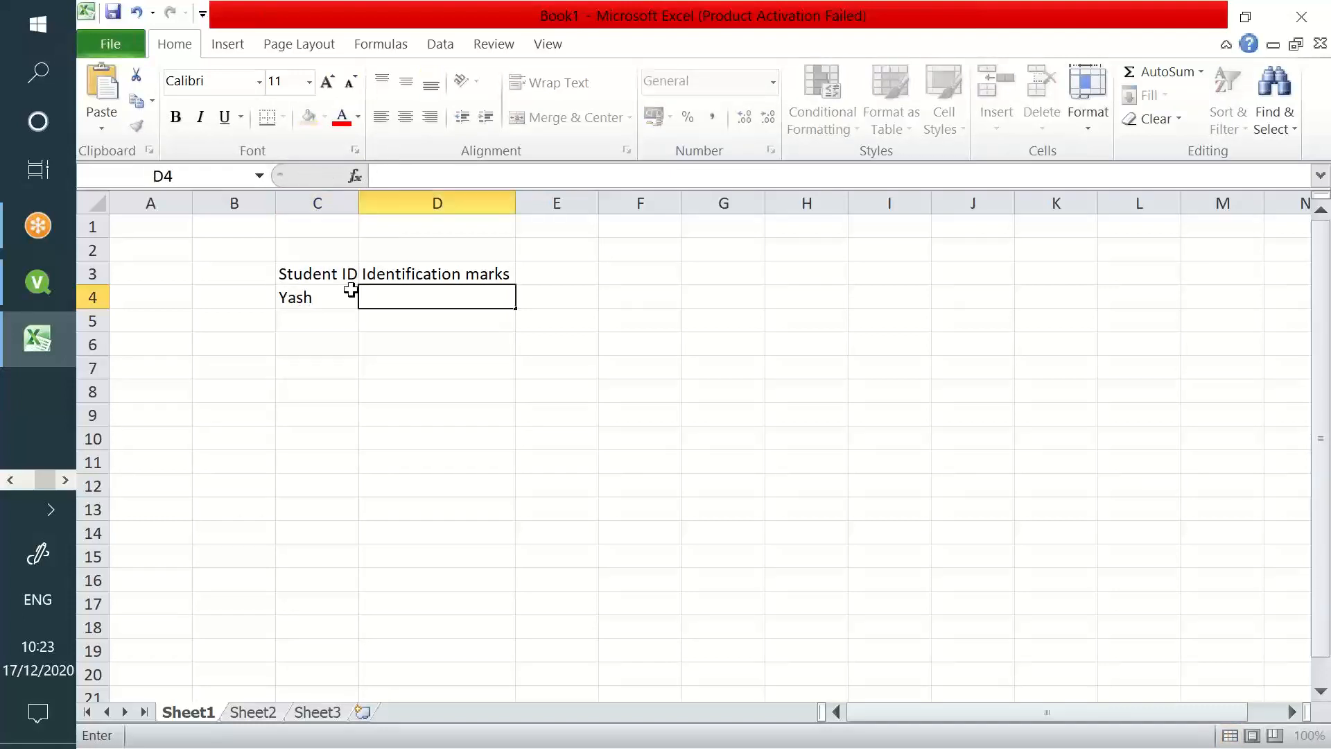
text(1)
key(Right)
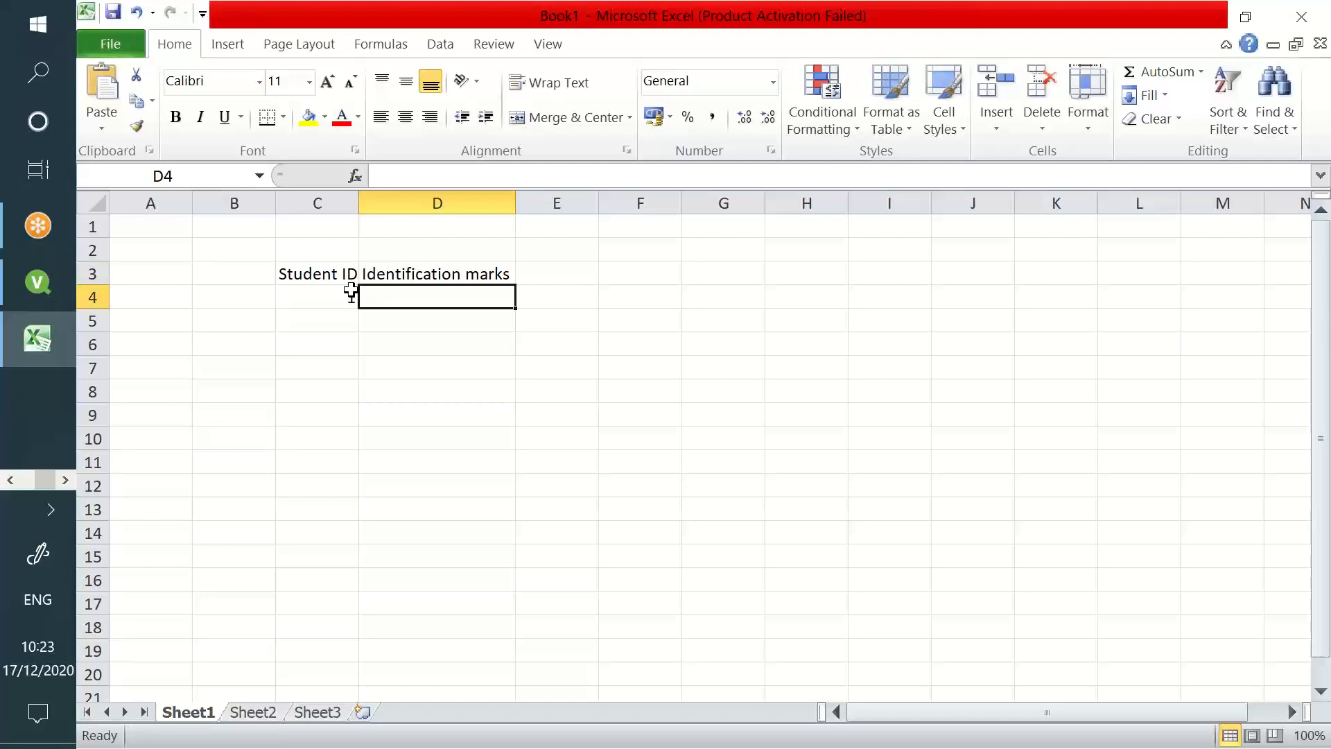
Select cell E3, beside the Identification marks header.
key(Up)
key(Right)
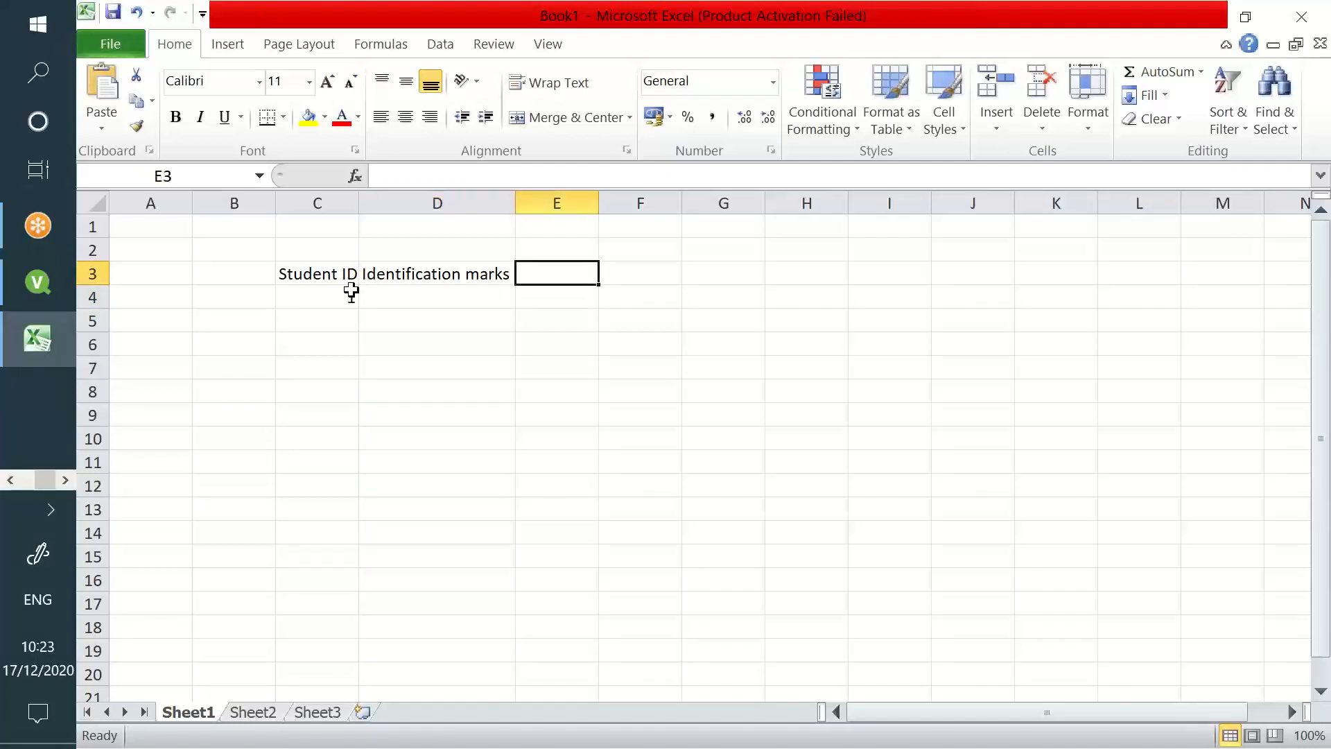
text(Represen)
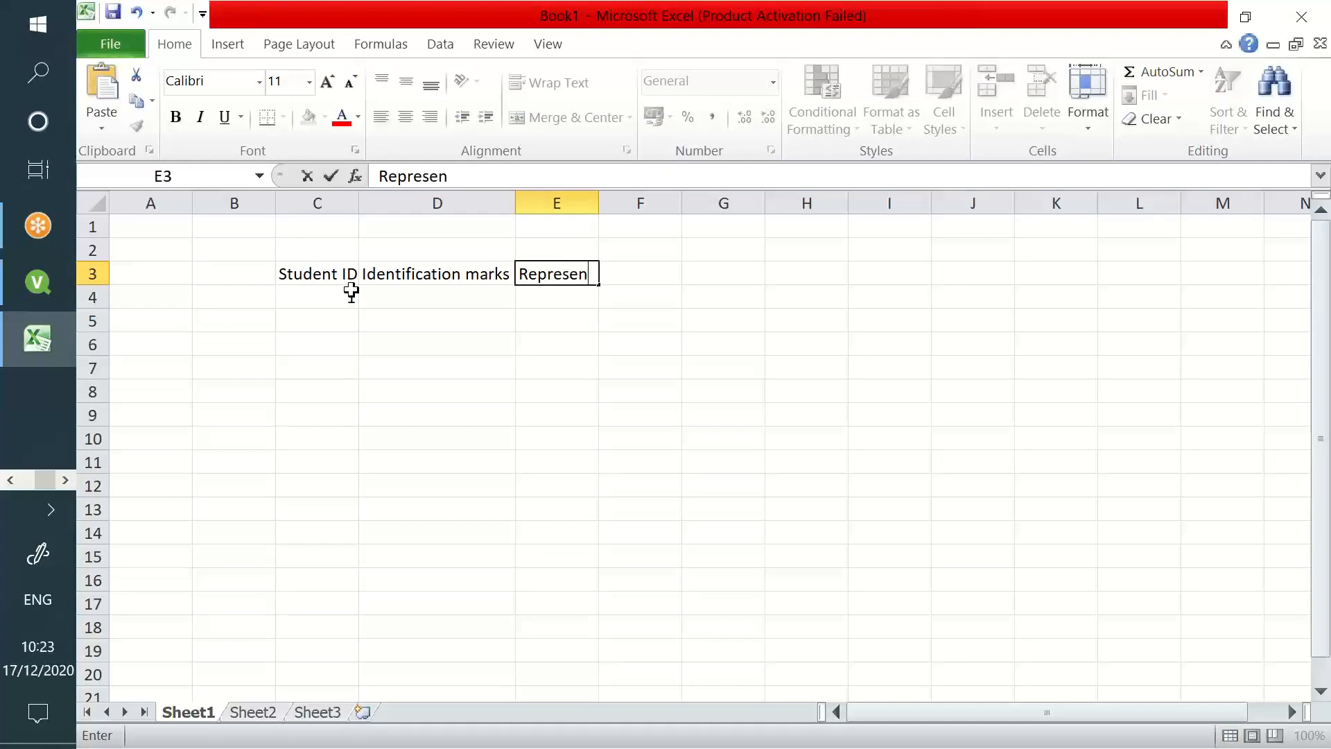
text(a)
key(BackSpace)
text(t)
key(BackSpace)
key(Escape)
Enter the header Value in cell E3.
text(Values)
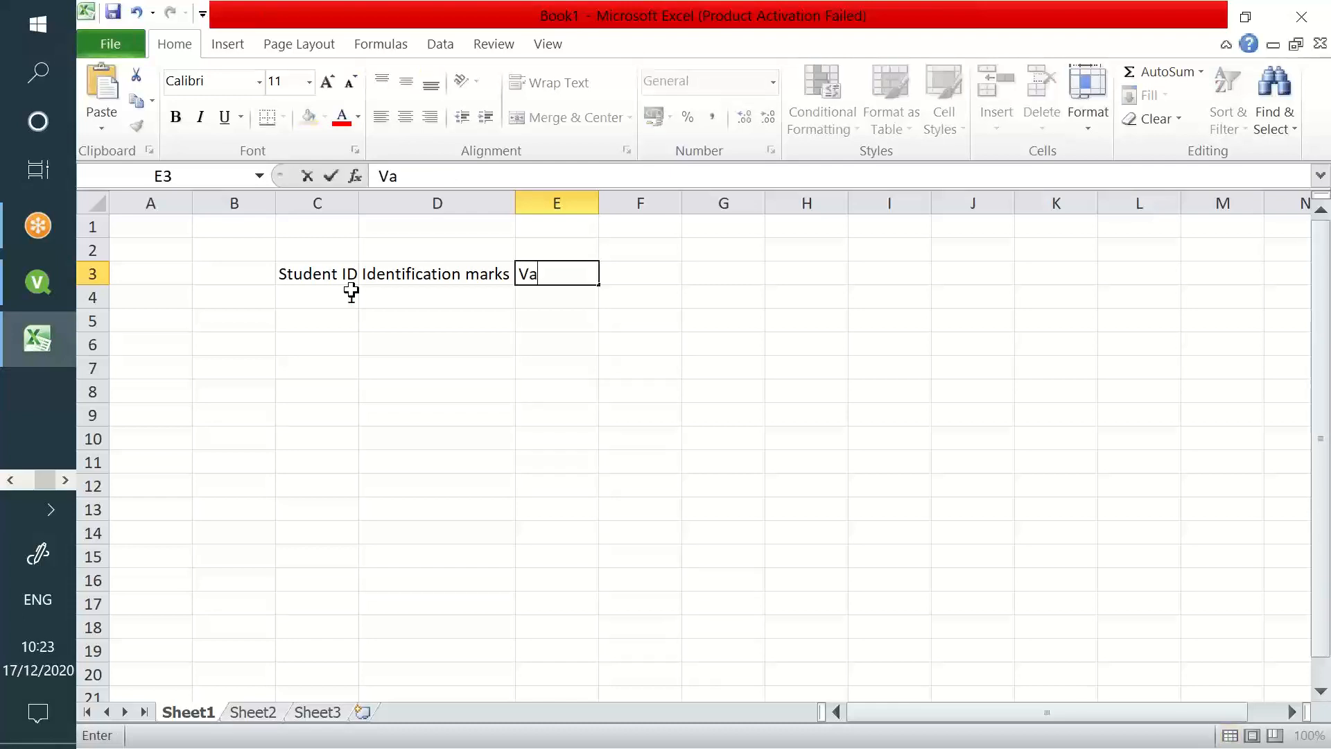
key(BackSpace)
key(Left)
key(Left)
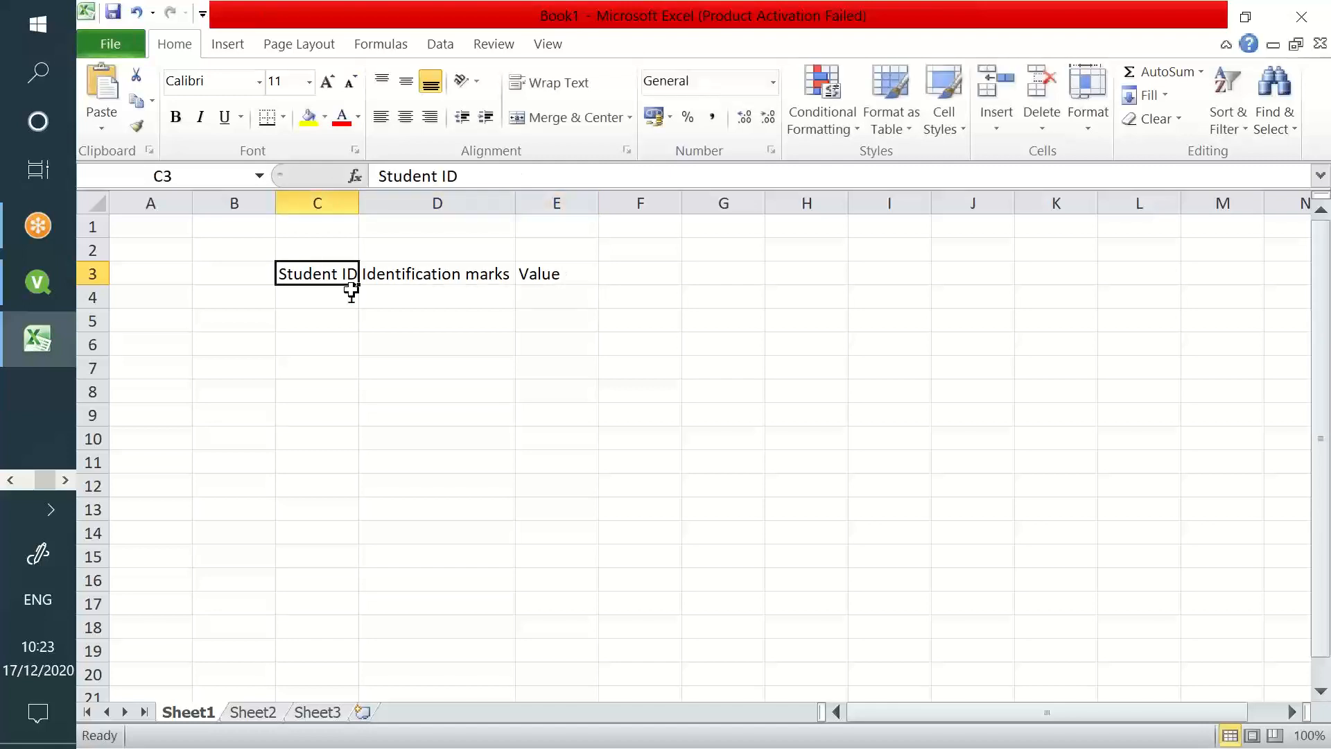
Complete the first student row with Hair in D4 and Black in E4.
key(Down)
key(Right)
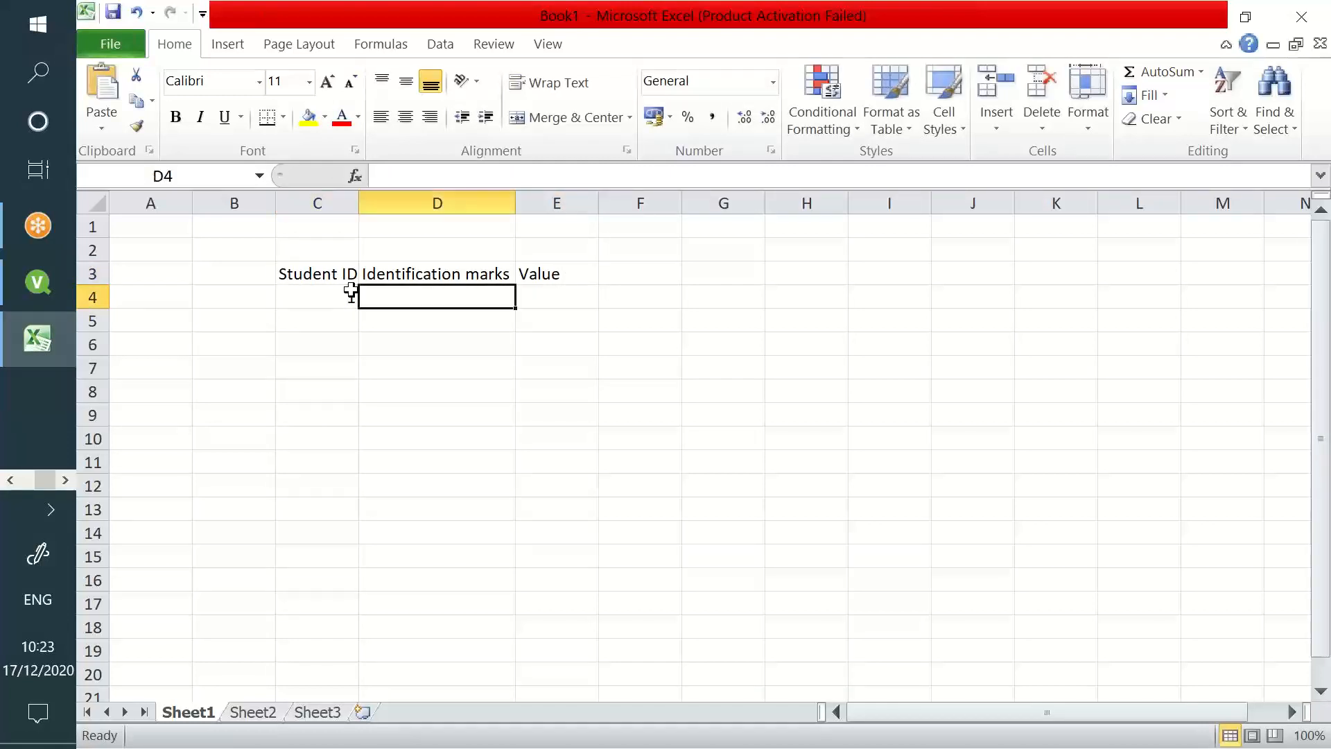
text(Hair)
key(Tab)
text(B)
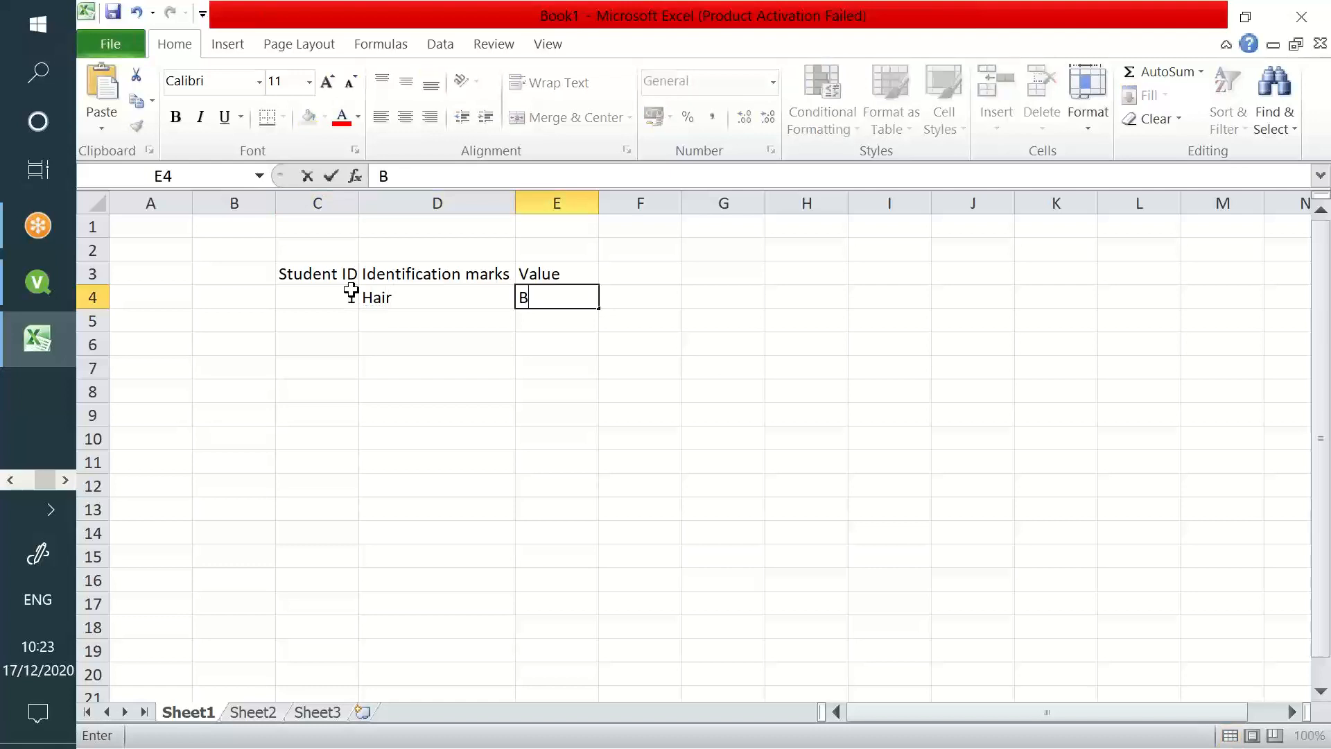
text(lack)
key(Return)
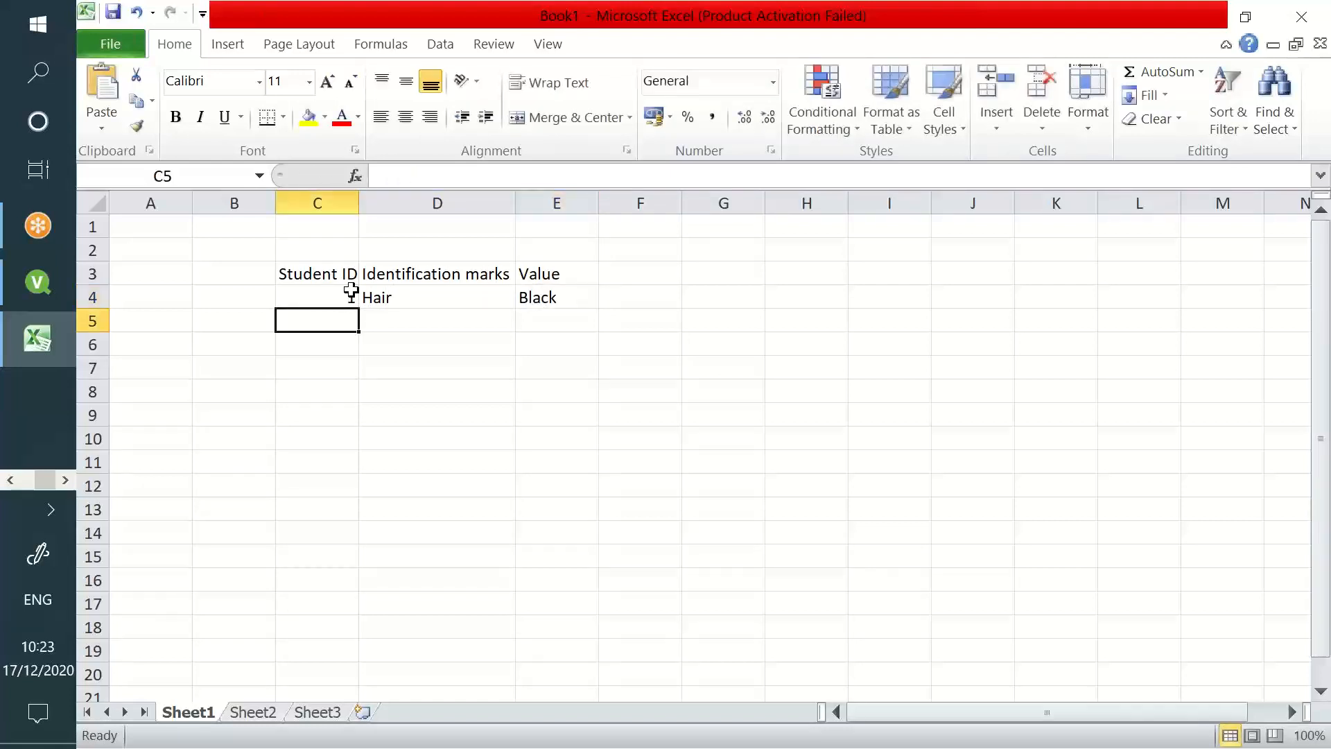
Fill row 5 with student ID 1, identification mark Eyes and value Black.
text(1)
key(Tab)
text(Eyes)
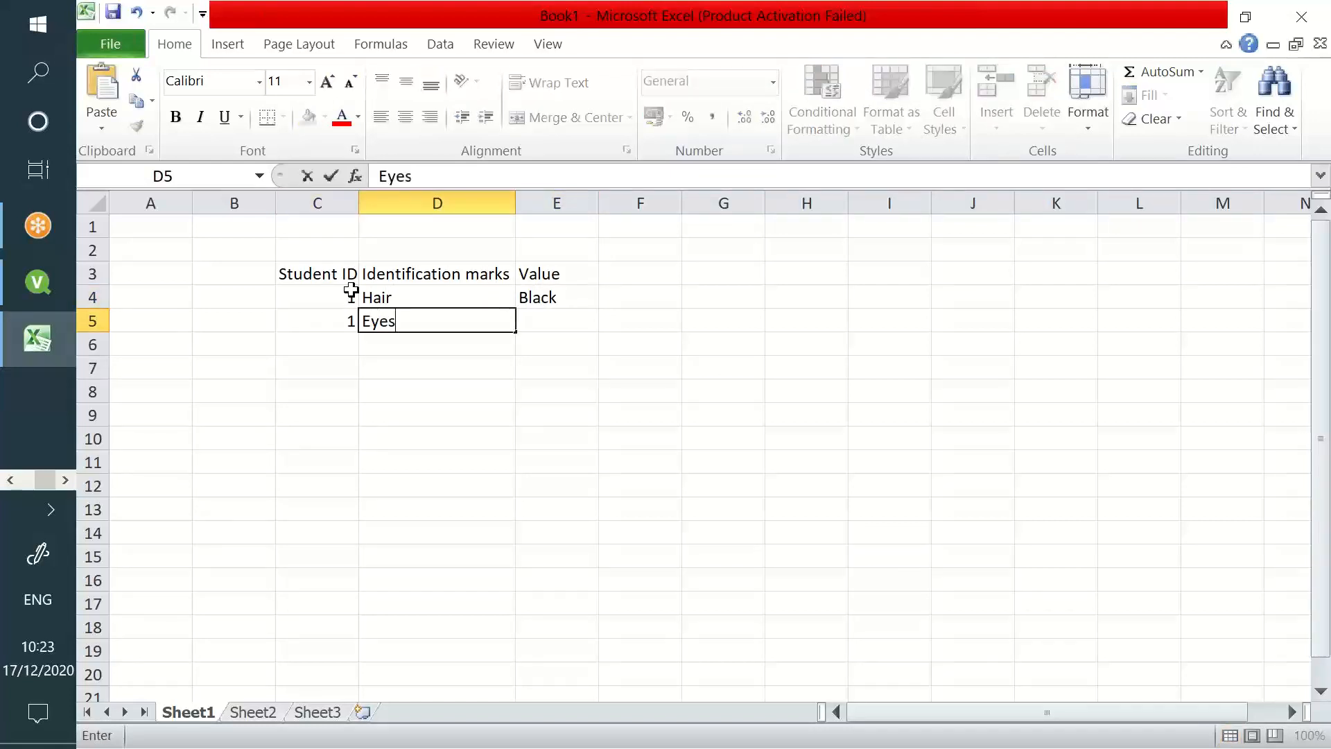
key(Tab)
text(Black)
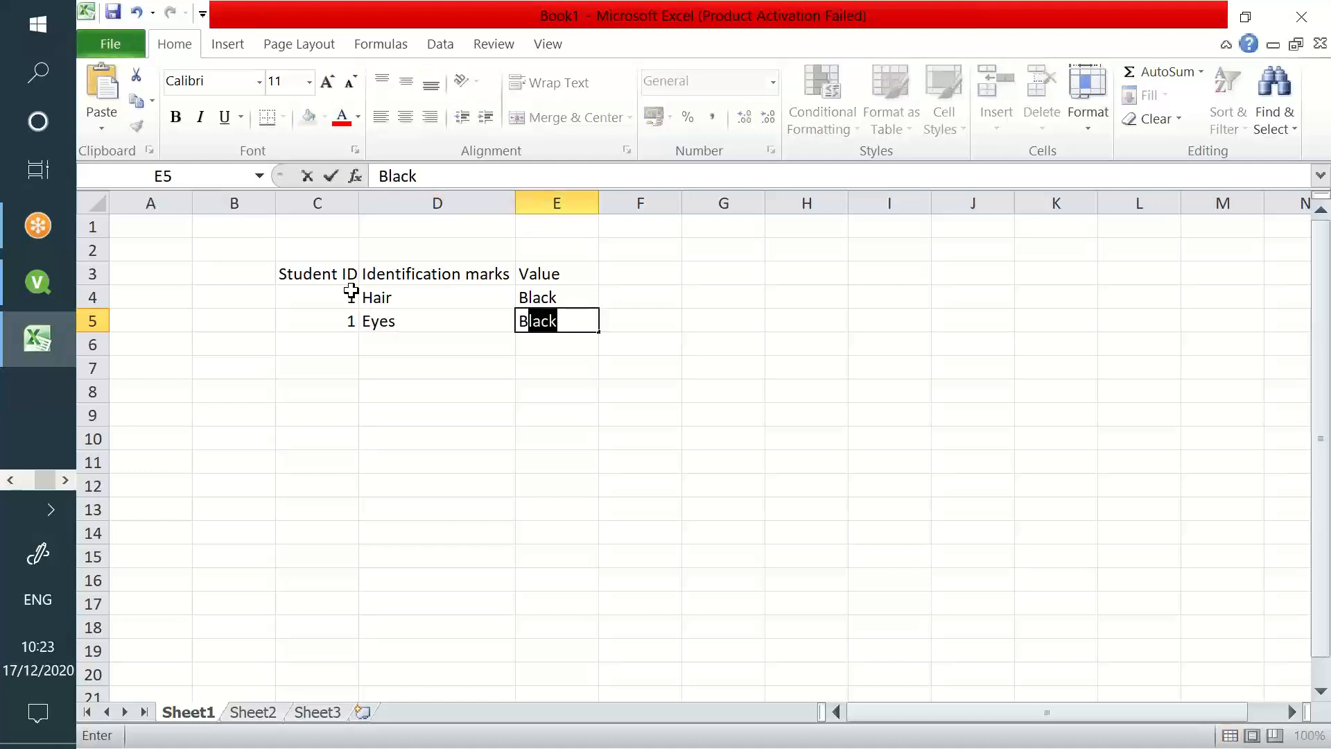
key(Return)
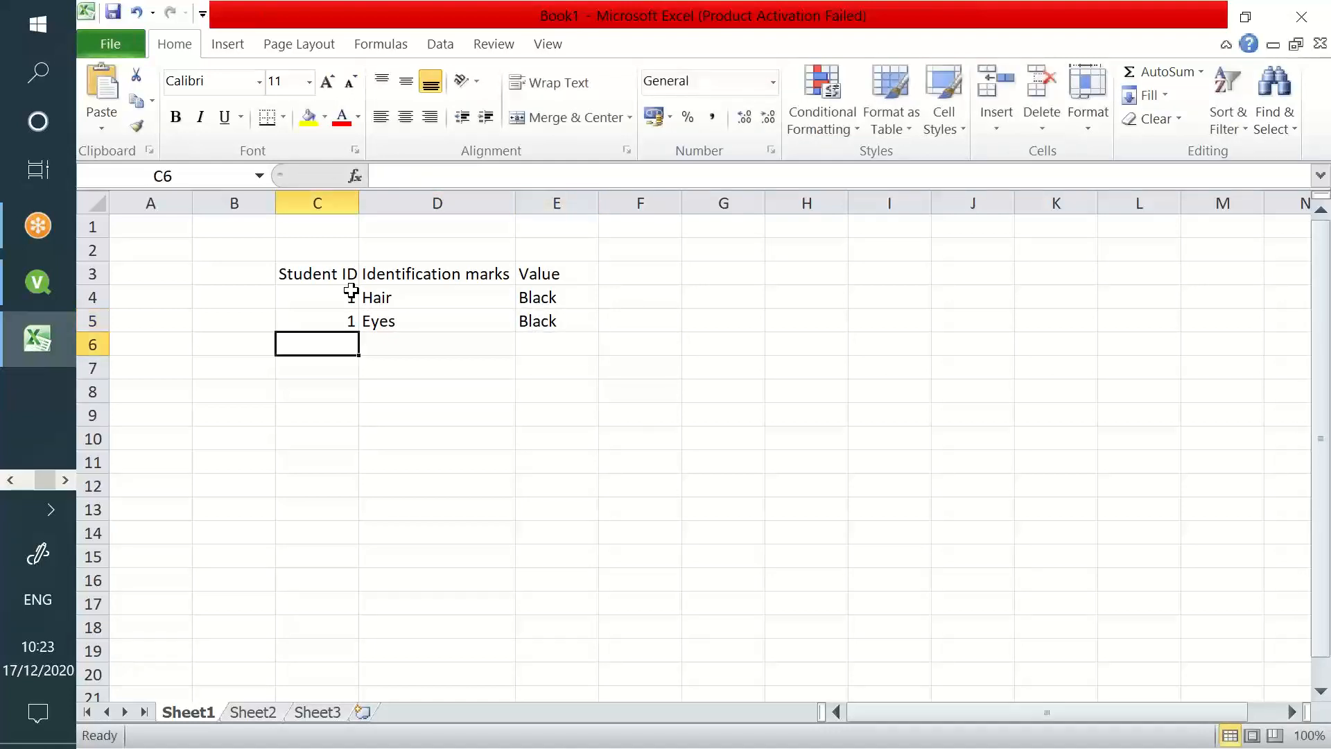
Fill row 6 with student ID 1, identification mark Weight and value 70.
text(1)
key(Tab)
text(Weight)
key(Tab)
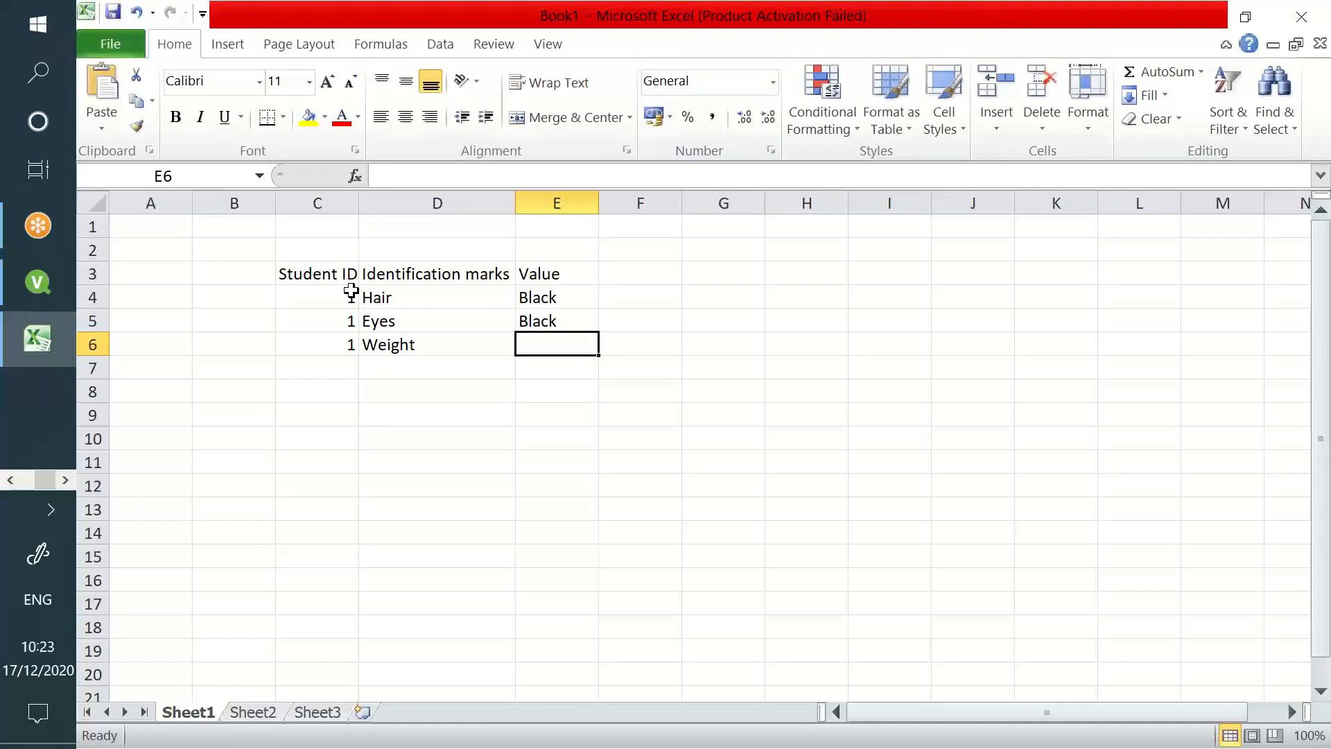
text(70)
key(Return)
Fill row 7 with student ID 1, Height and 5'10, and enter student ID 2 in C8.
text(1)
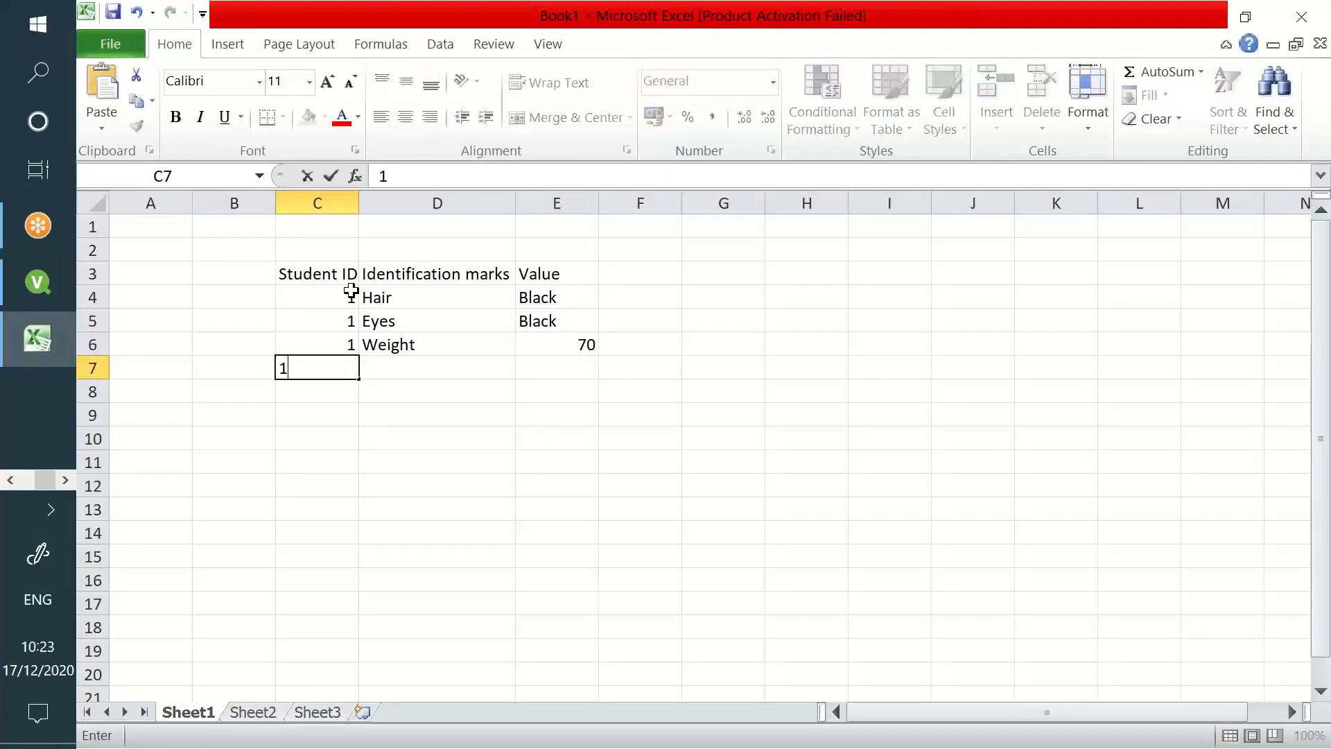
key(Tab)
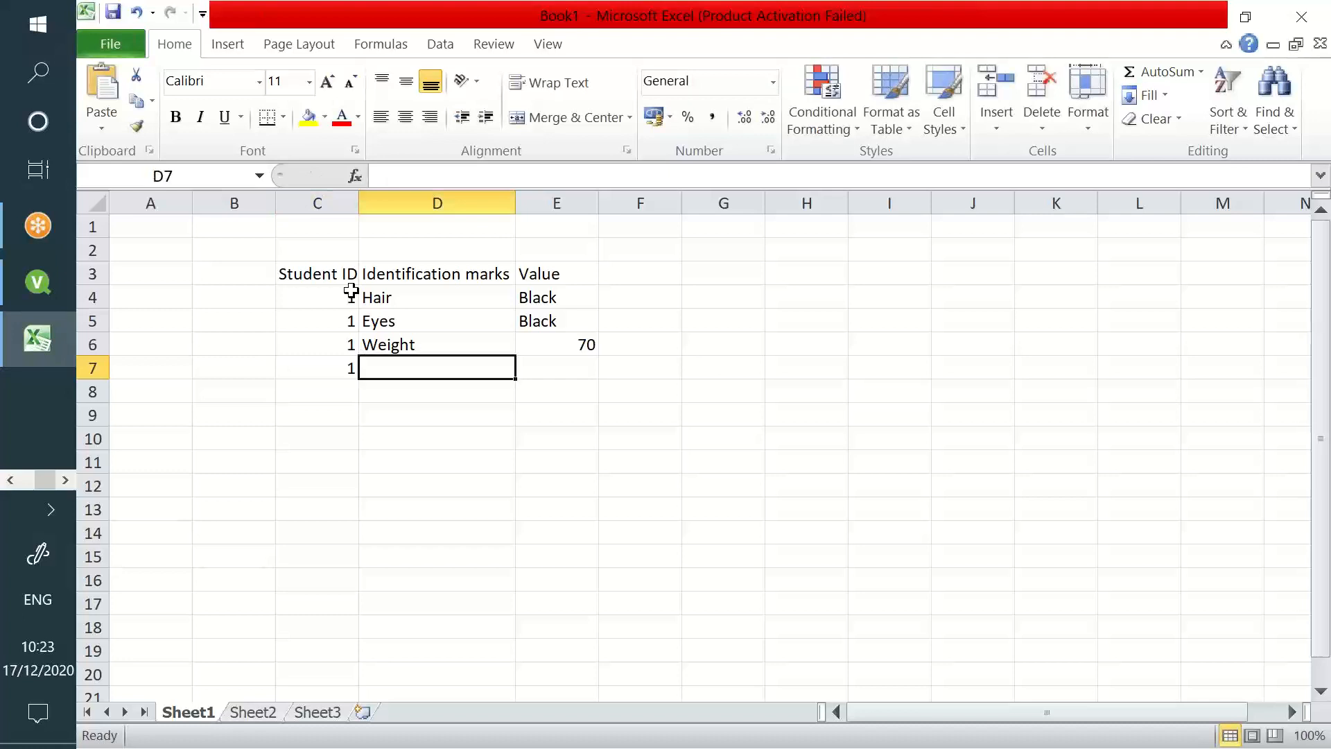
text(Height)
key(Tab)
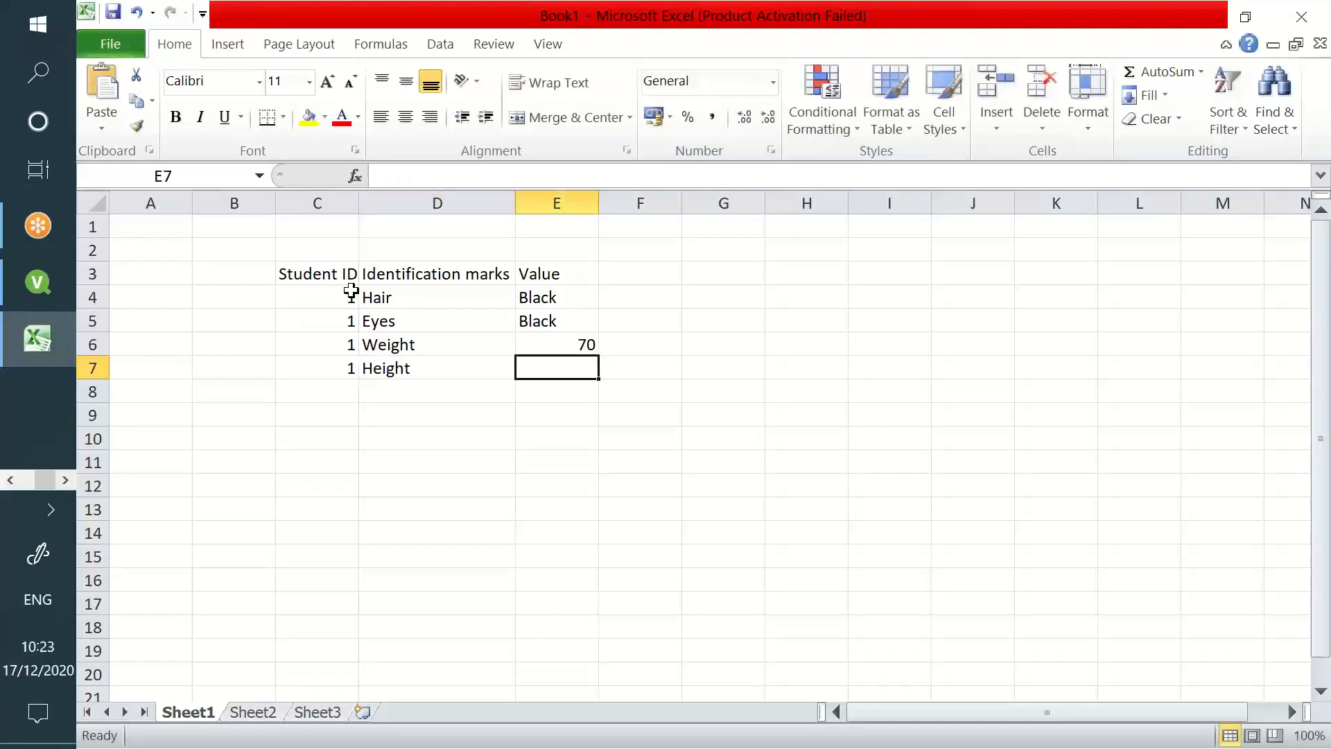
text(5'10)
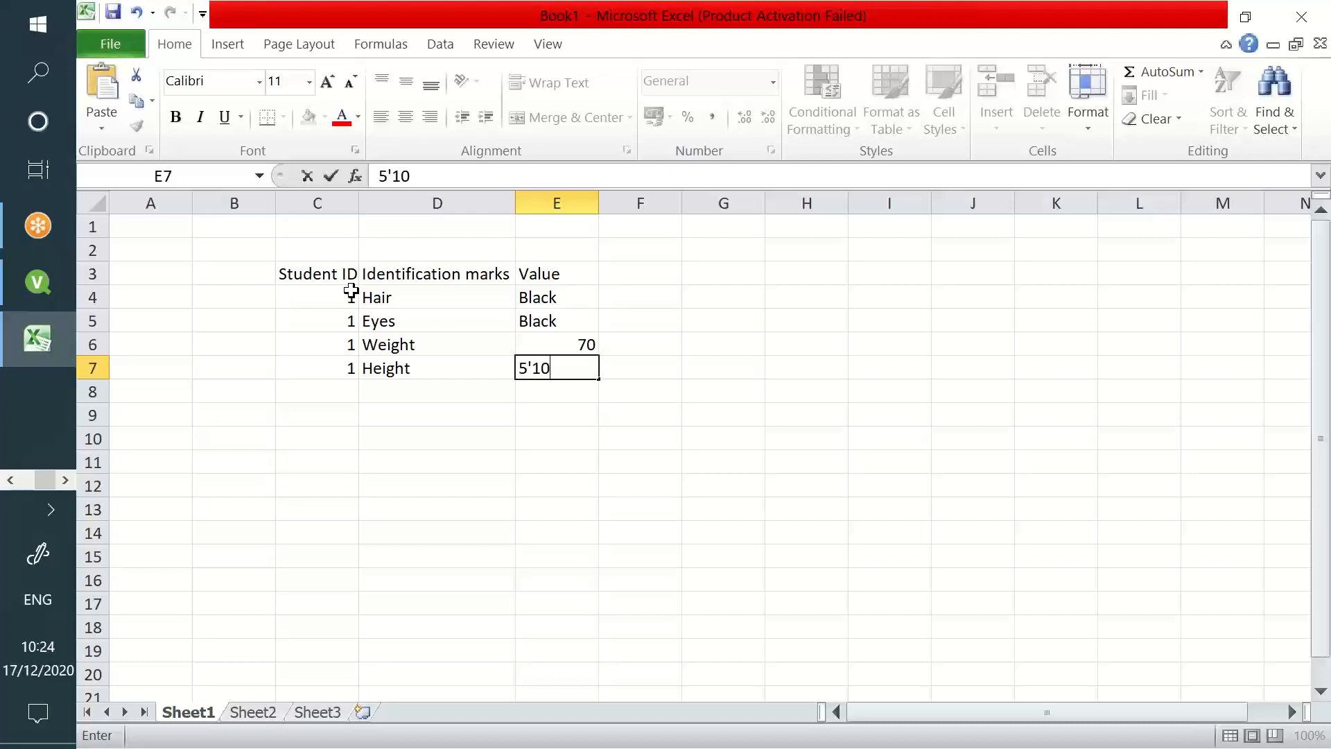
key(Return)
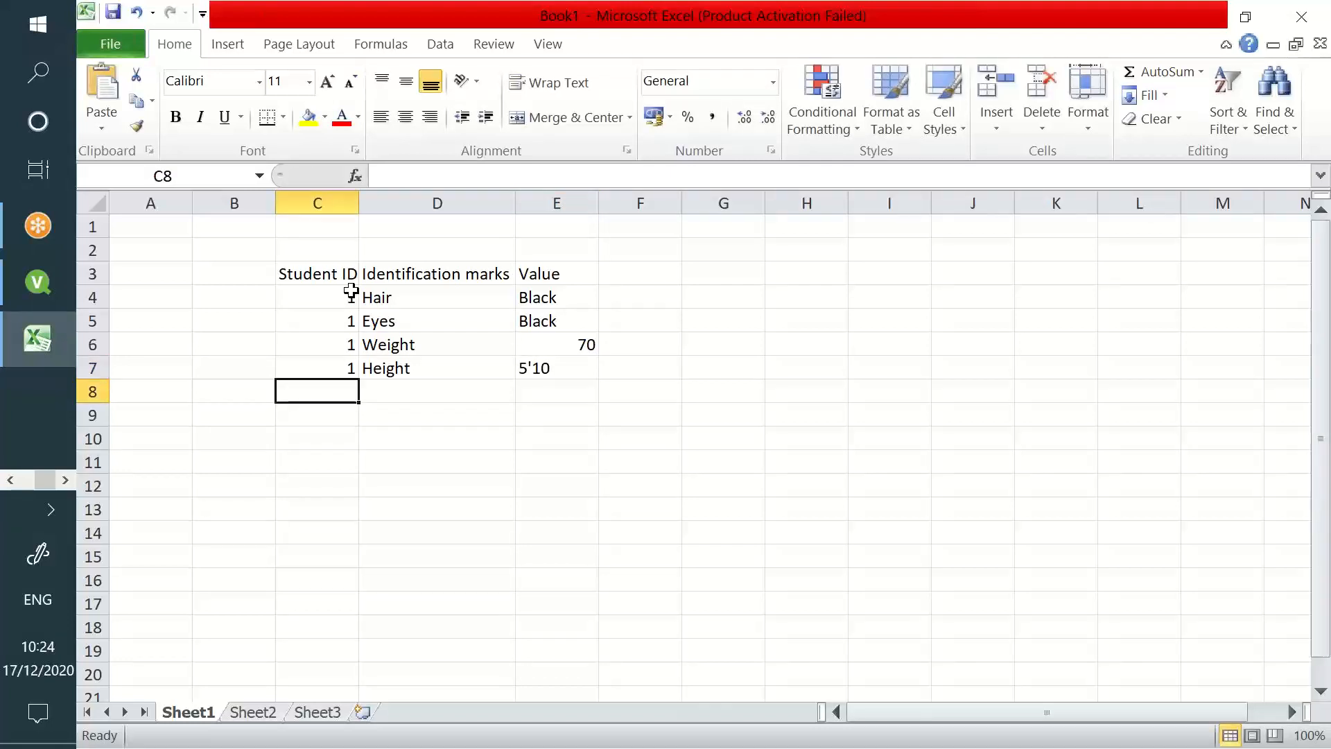
text(2)
key(Tab)
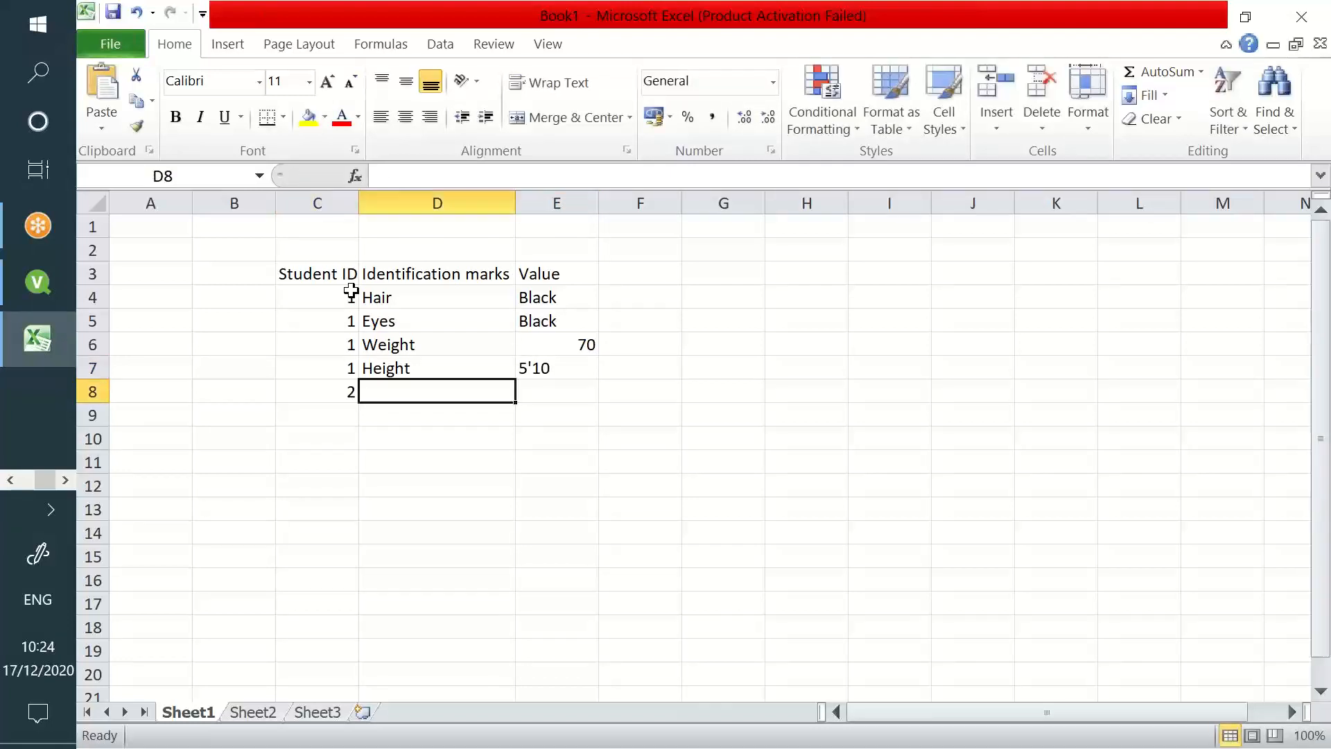
text(subbu)
key(Tab)
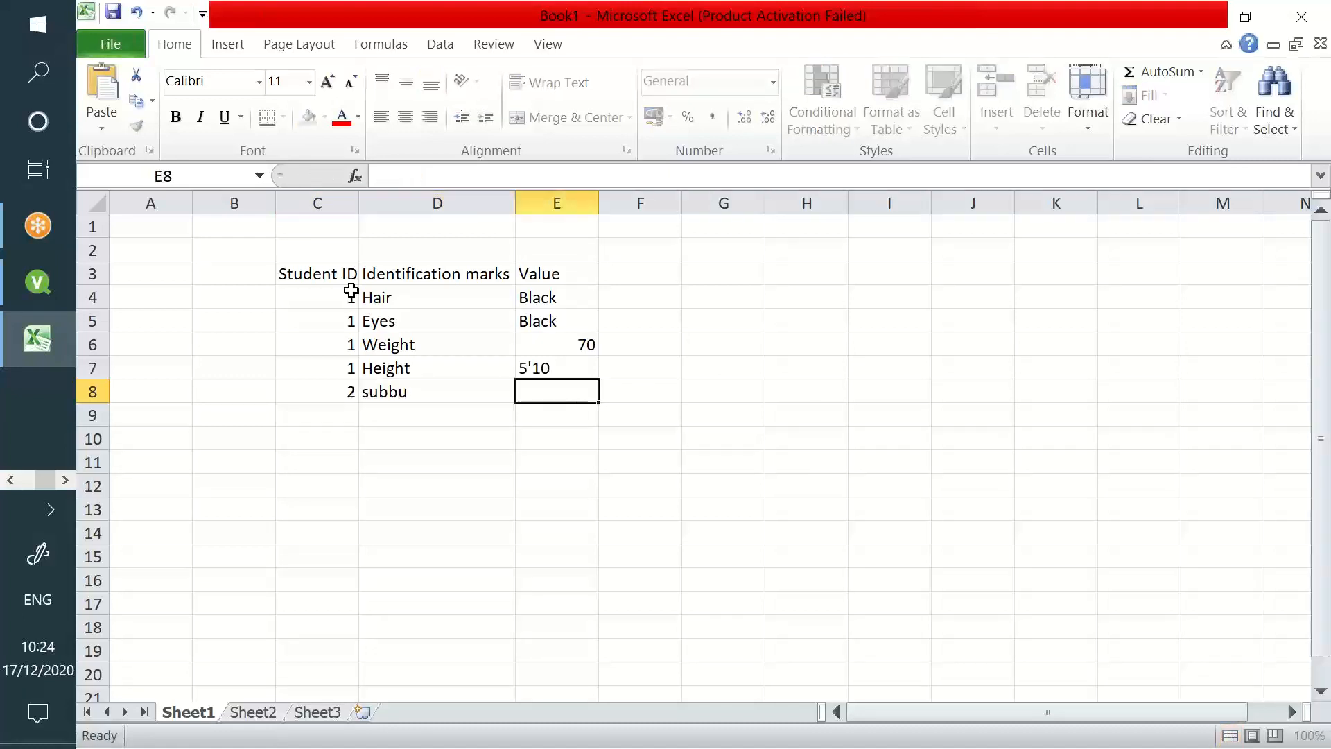
key(shift+Tab)
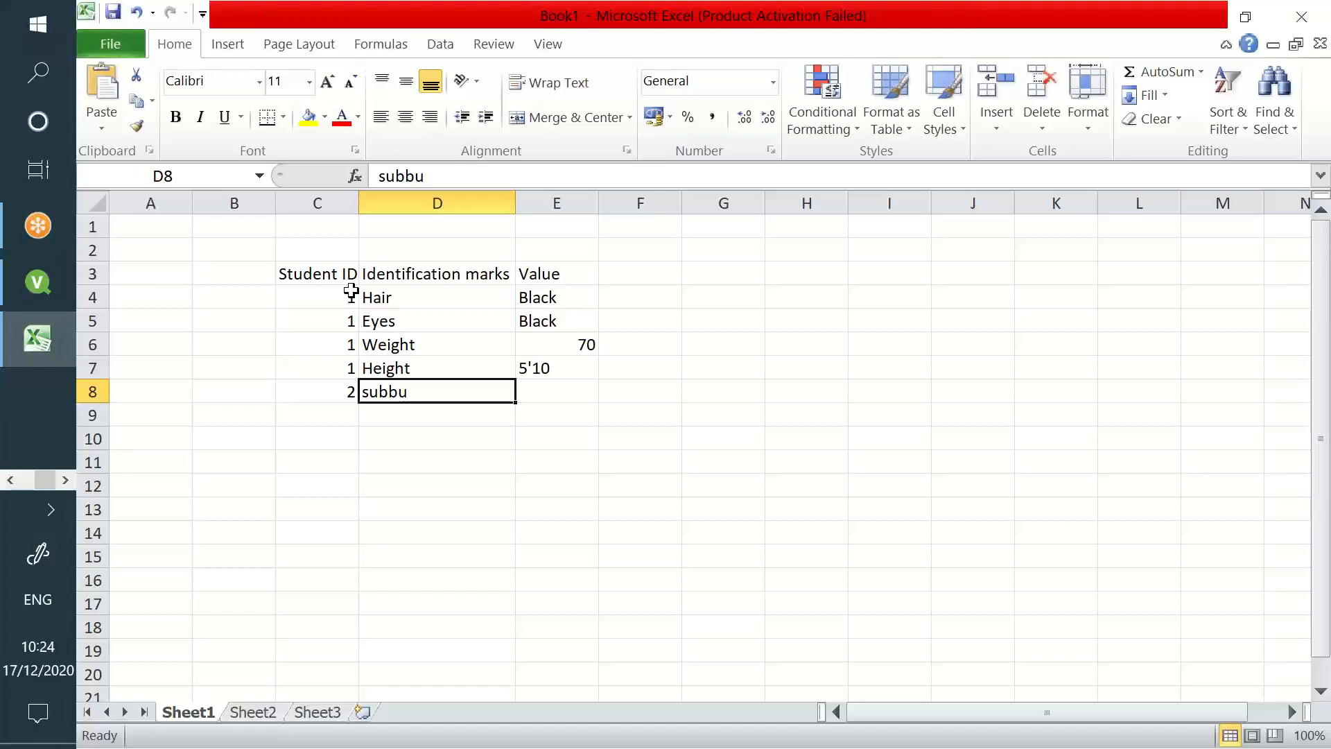
Complete row 8 with identification mark Hair in D8 and value Brown in E8.
text(Hair)
key(Tab)
text(Bro)
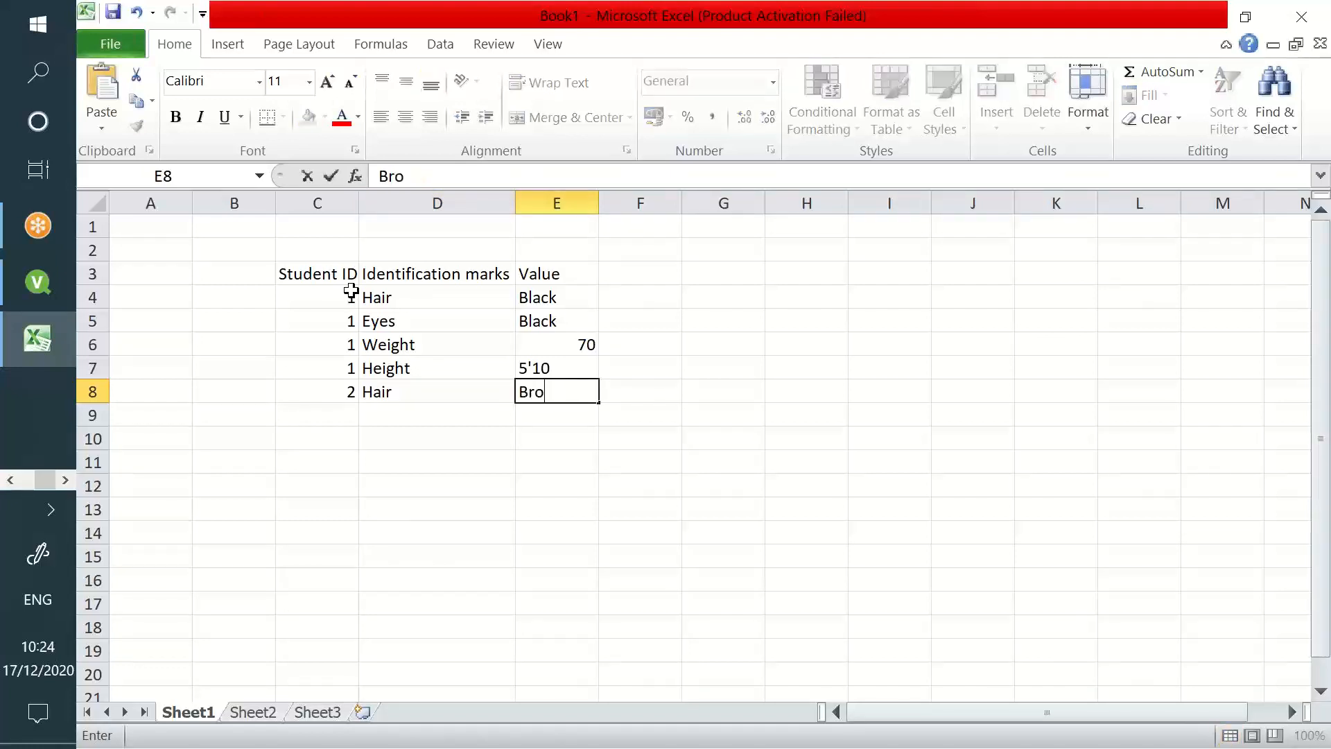
text(wn)
key(Return)
key(Left)
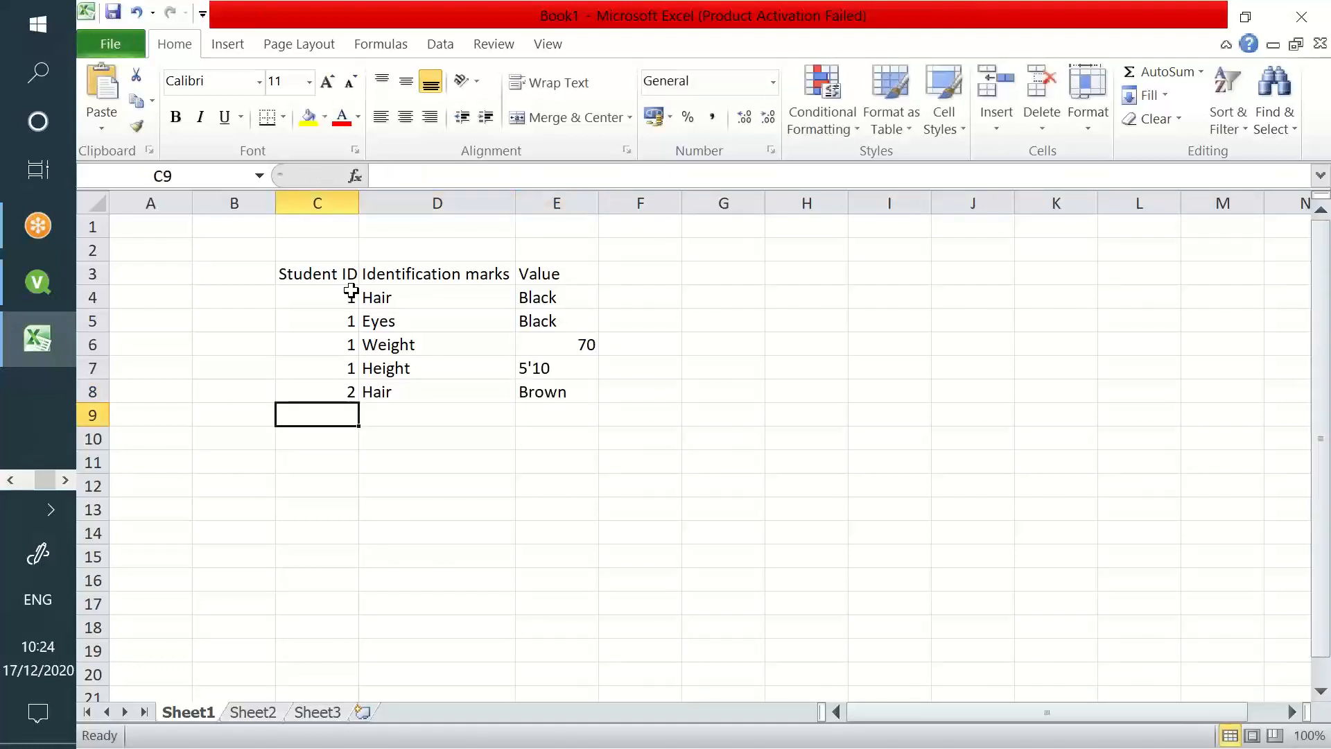
Fill row 9 with student ID 2, identification mark Eyes and value Brown.
text(2)
key(Tab)
text(Eyes)
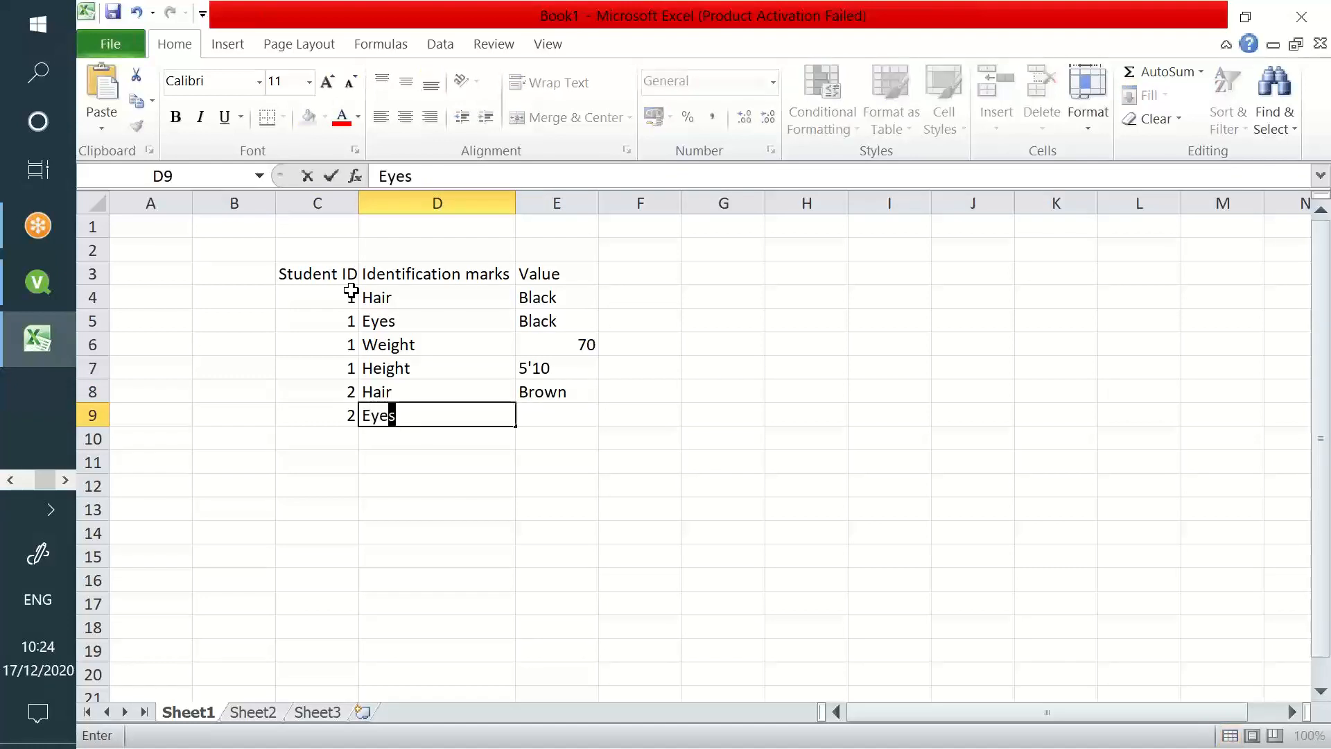
key(Tab)
text(Brown)
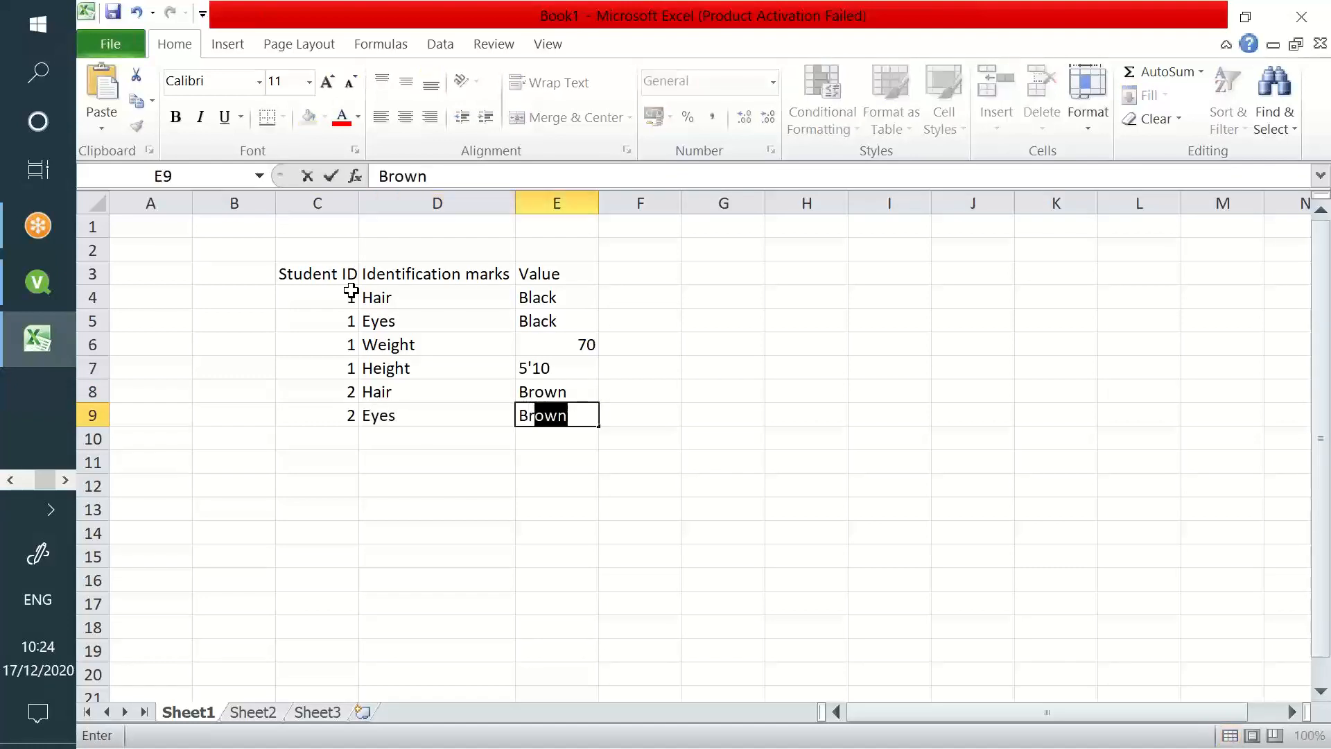
key(Return)
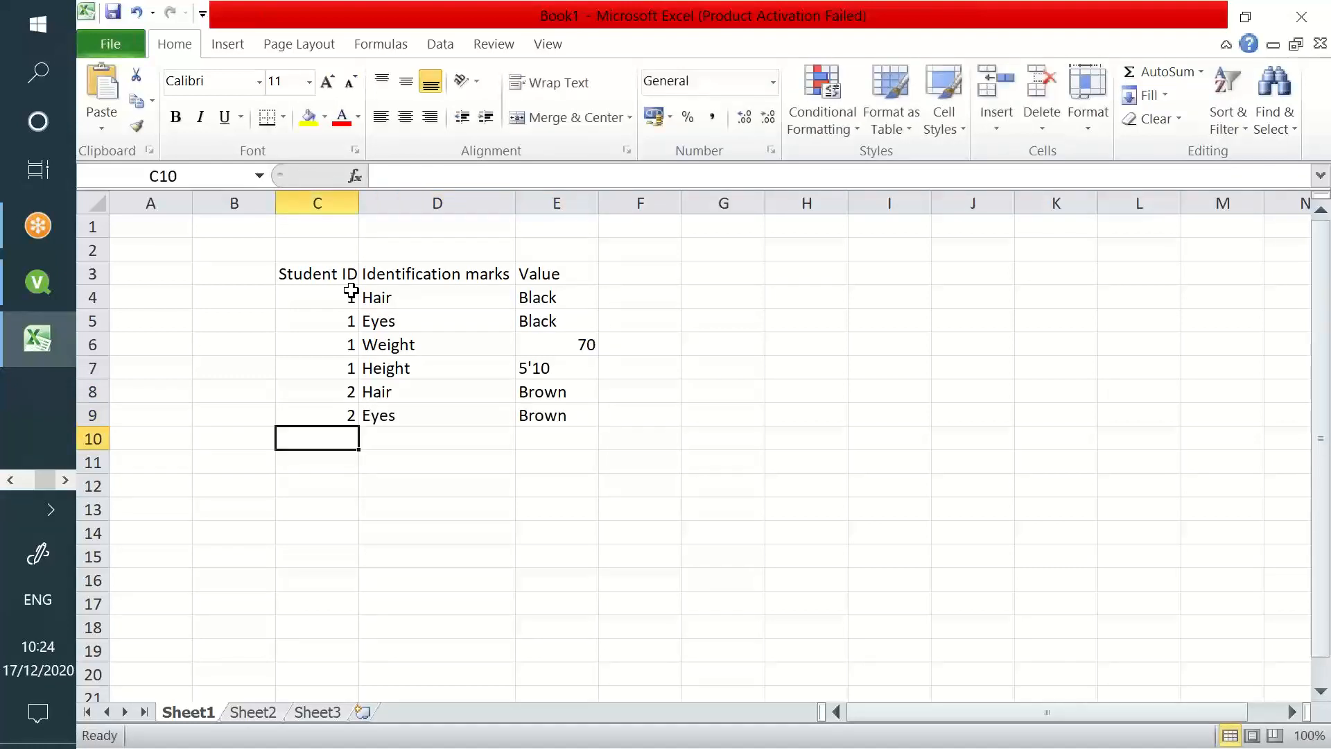
Fill row 10 with student ID 2, identification mark Weight and value 65.
text(2)
key(Tab)
text(Weight)
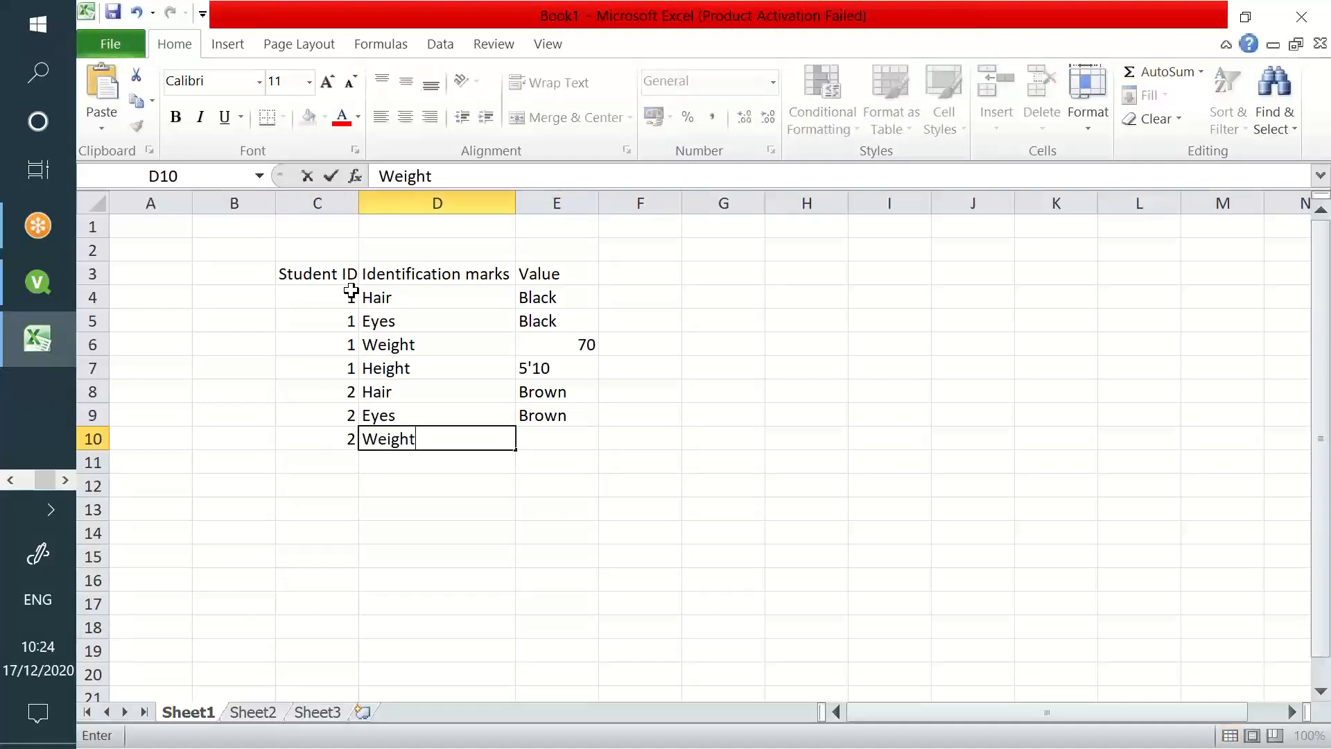
key(Tab)
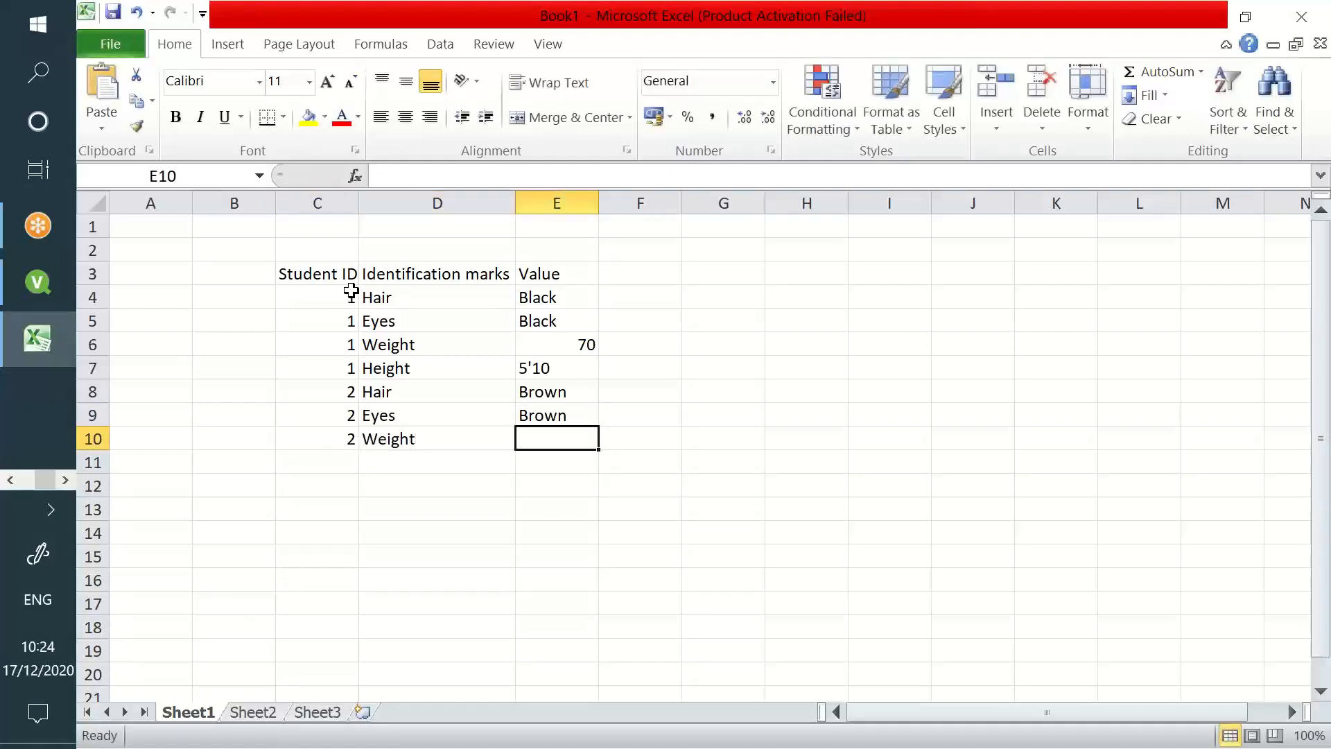
text(65)
key(Return)
Fill row 11 with student ID 2, the student's first name and value 5'8, and enter student ID 3 in C12.
text(2)
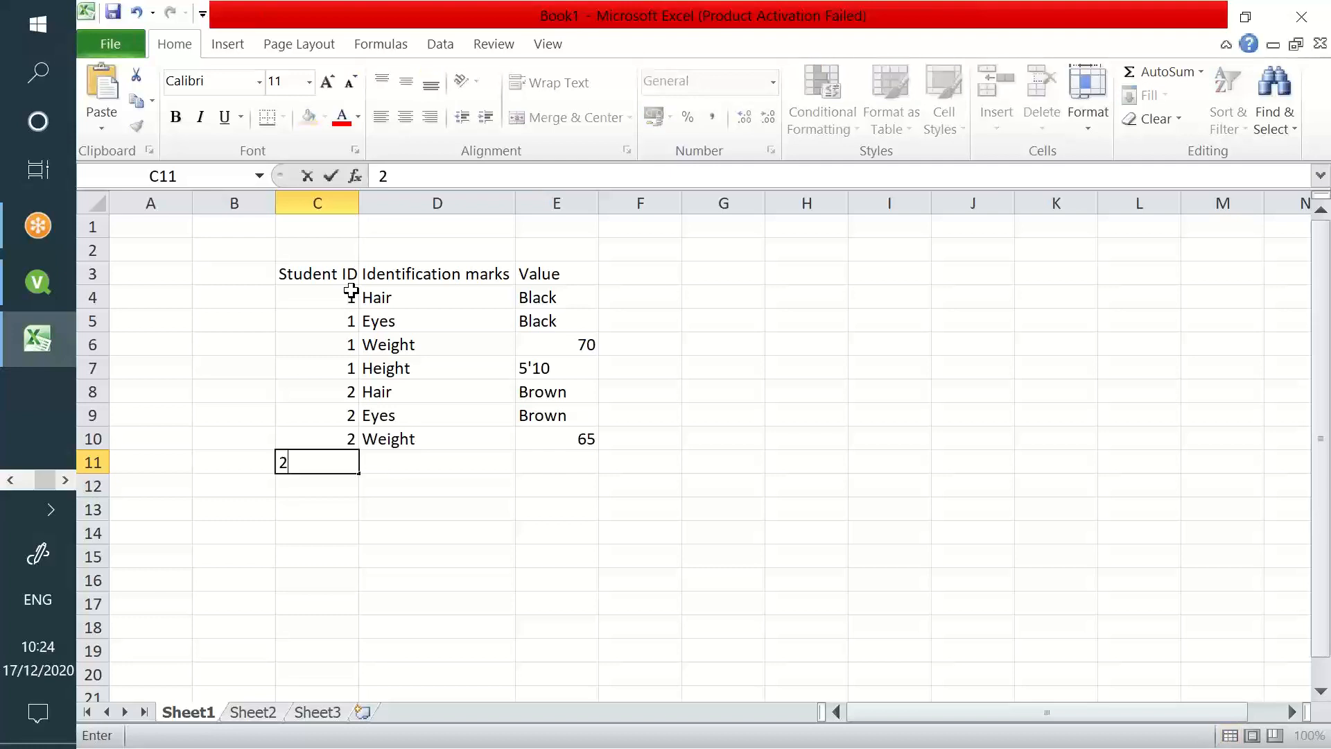
key(Tab)
text(Subbu)
key(Tab)
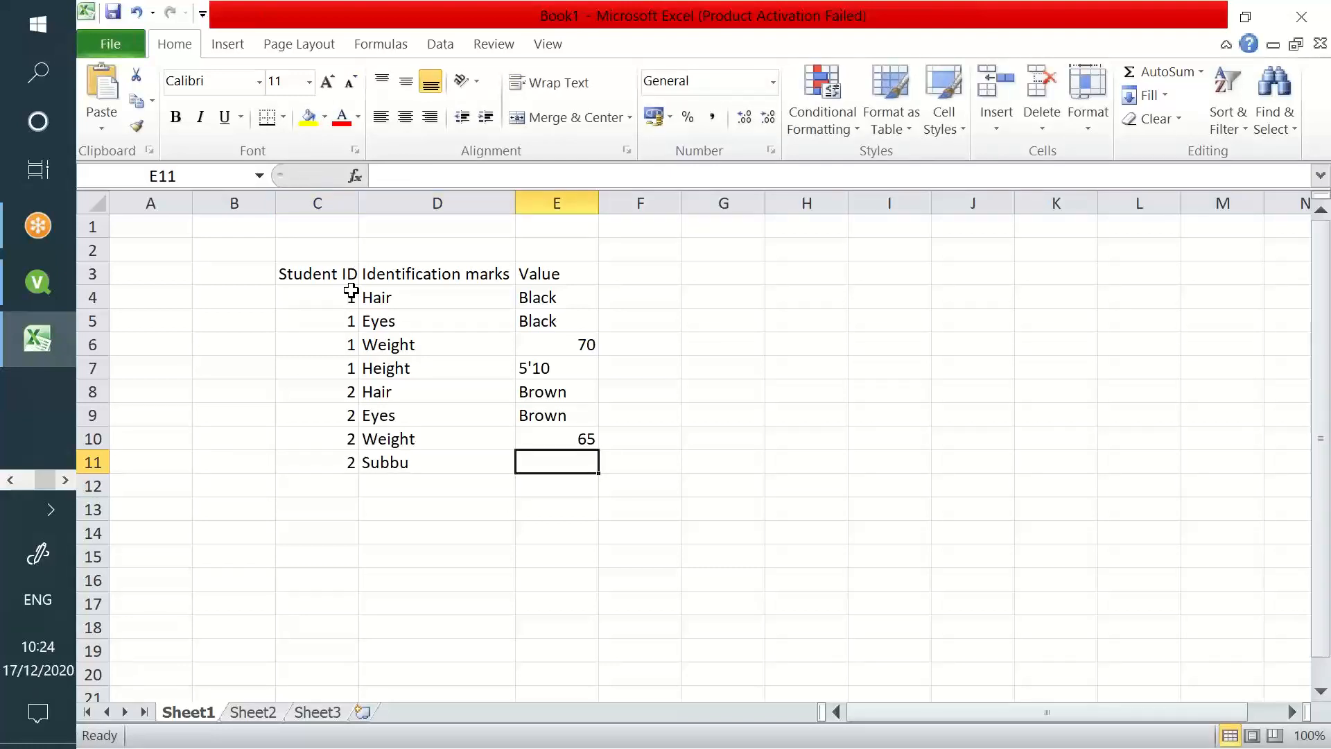
text(5'8)
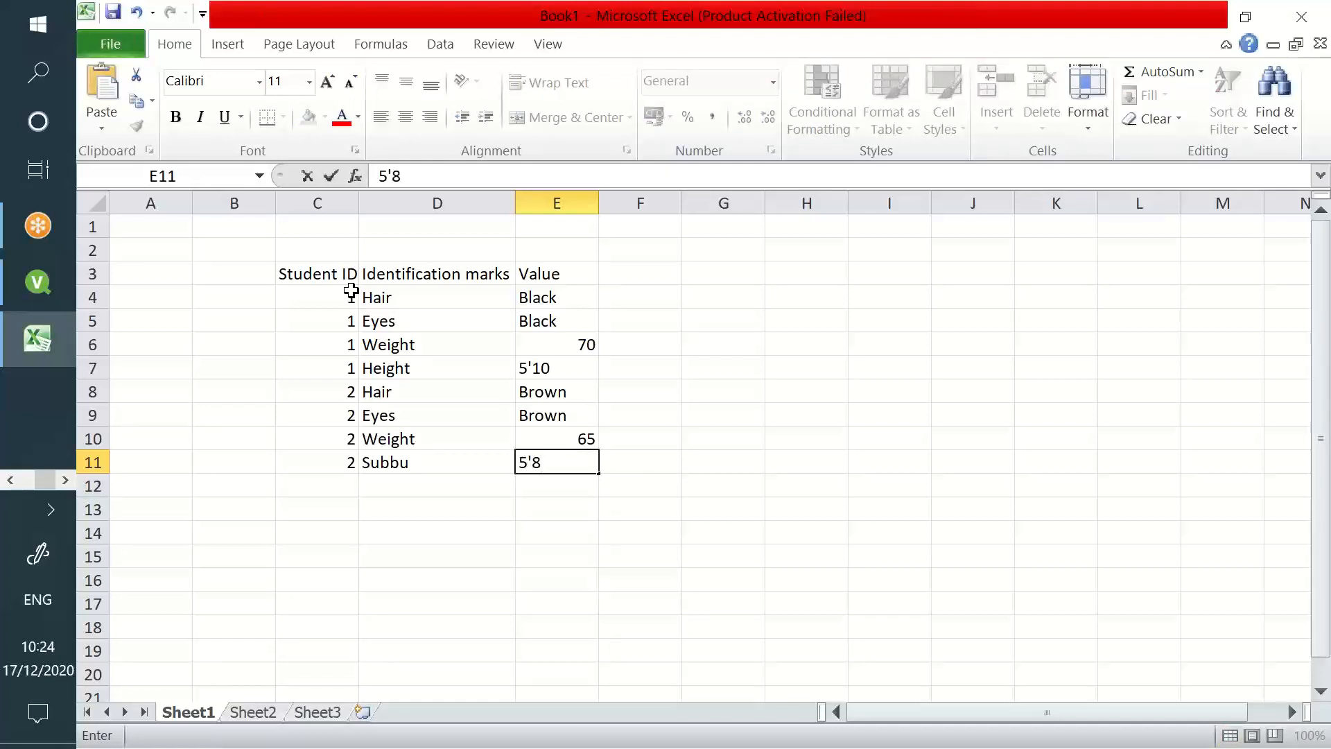
key(Return)
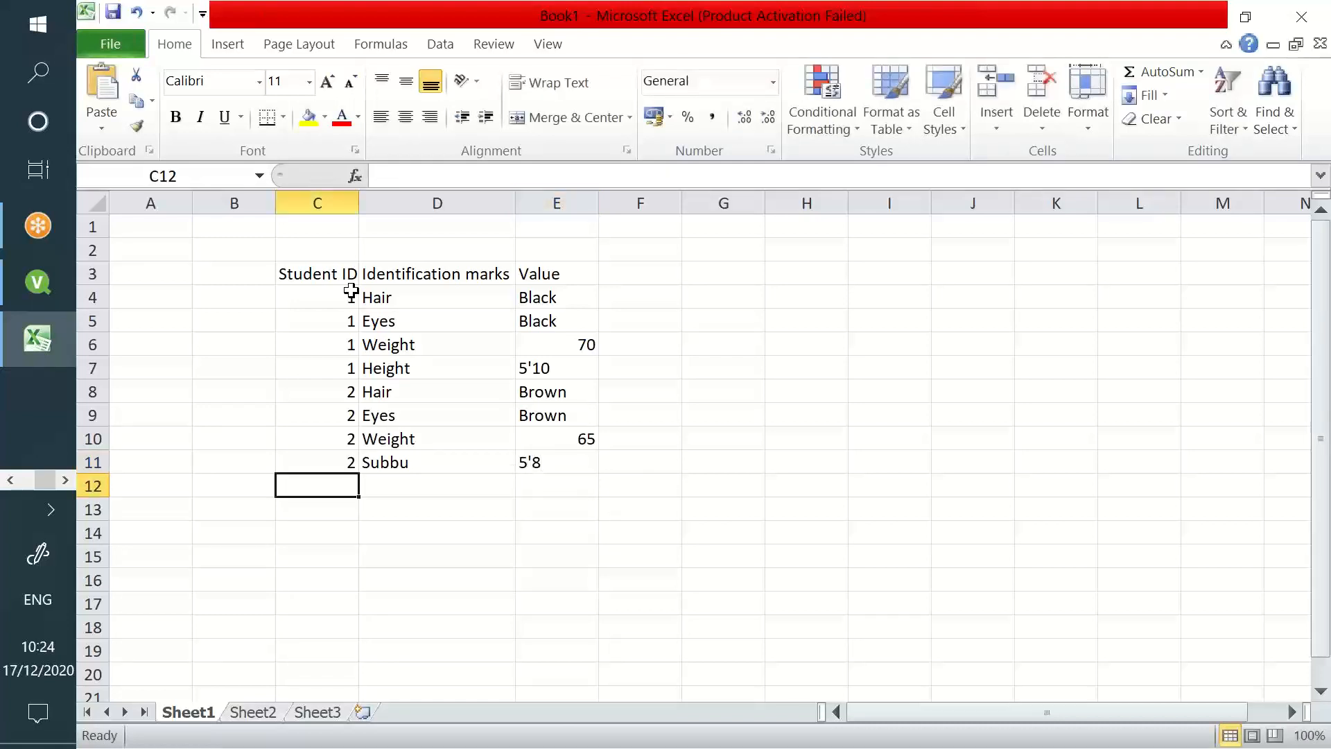
text(3)
key(Tab)
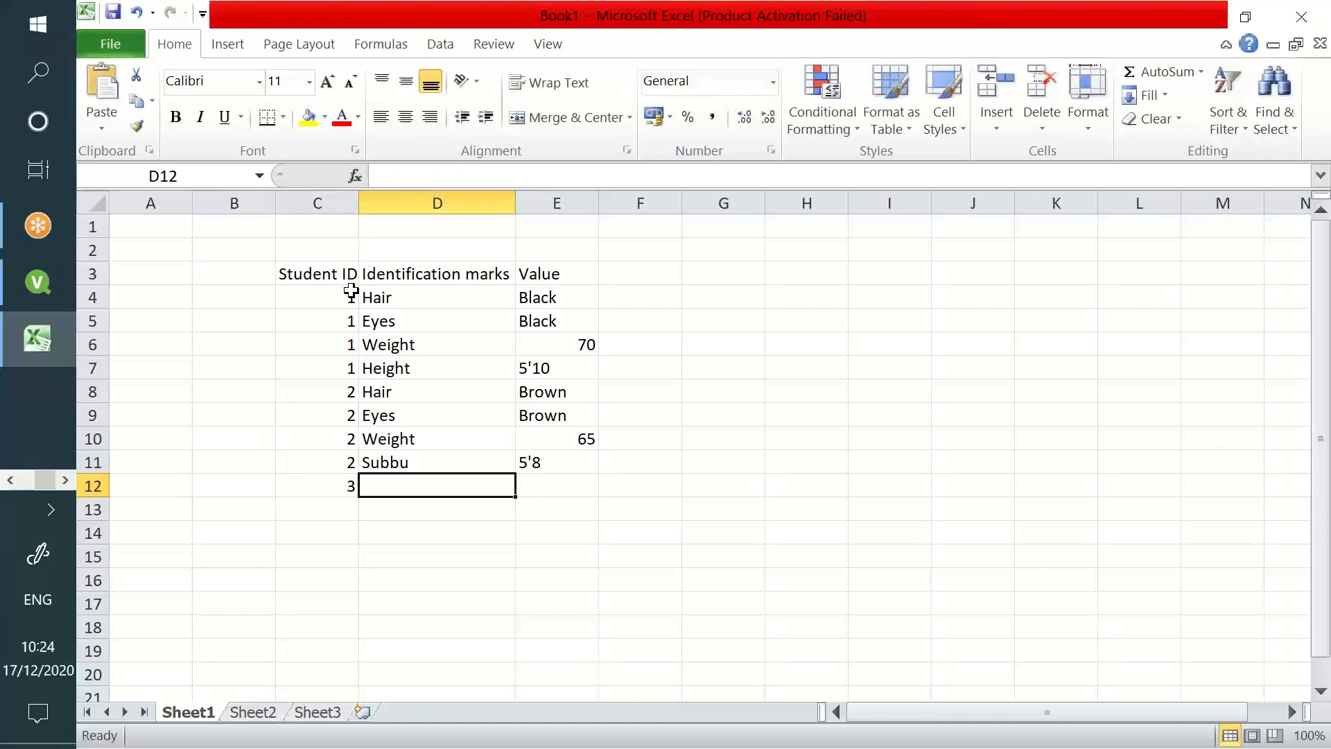
text(vinod)
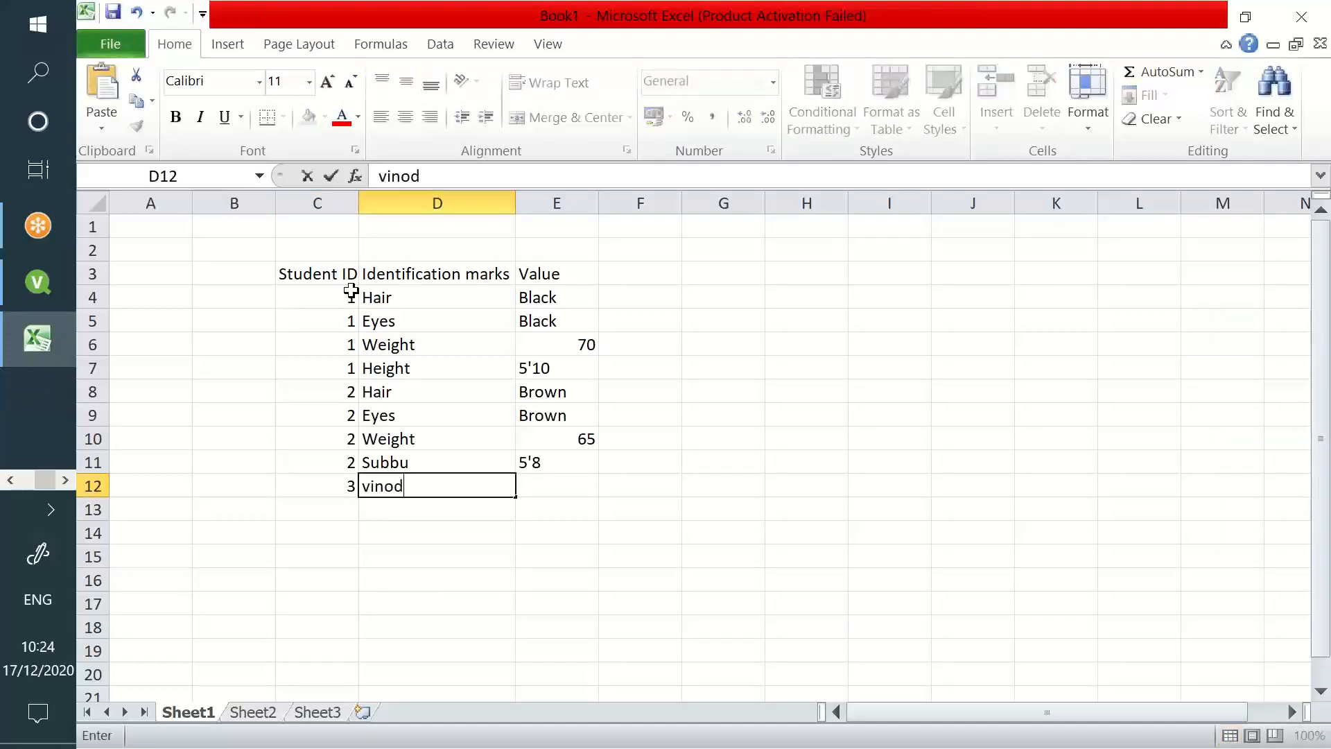
key(Tab)
key(Left)
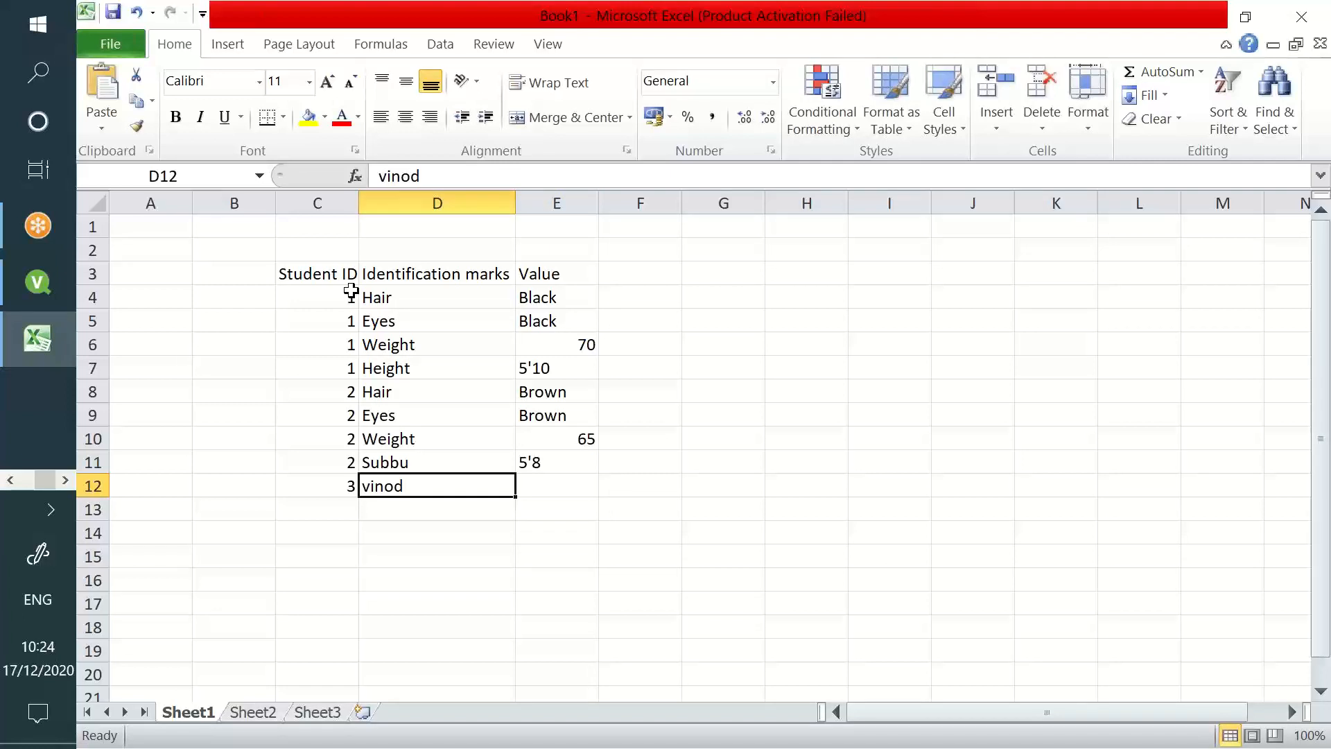
Enter the identification marks Hair, eyes, Weight and Height down cells D12 to D15.
text(Hair)
key(Return)
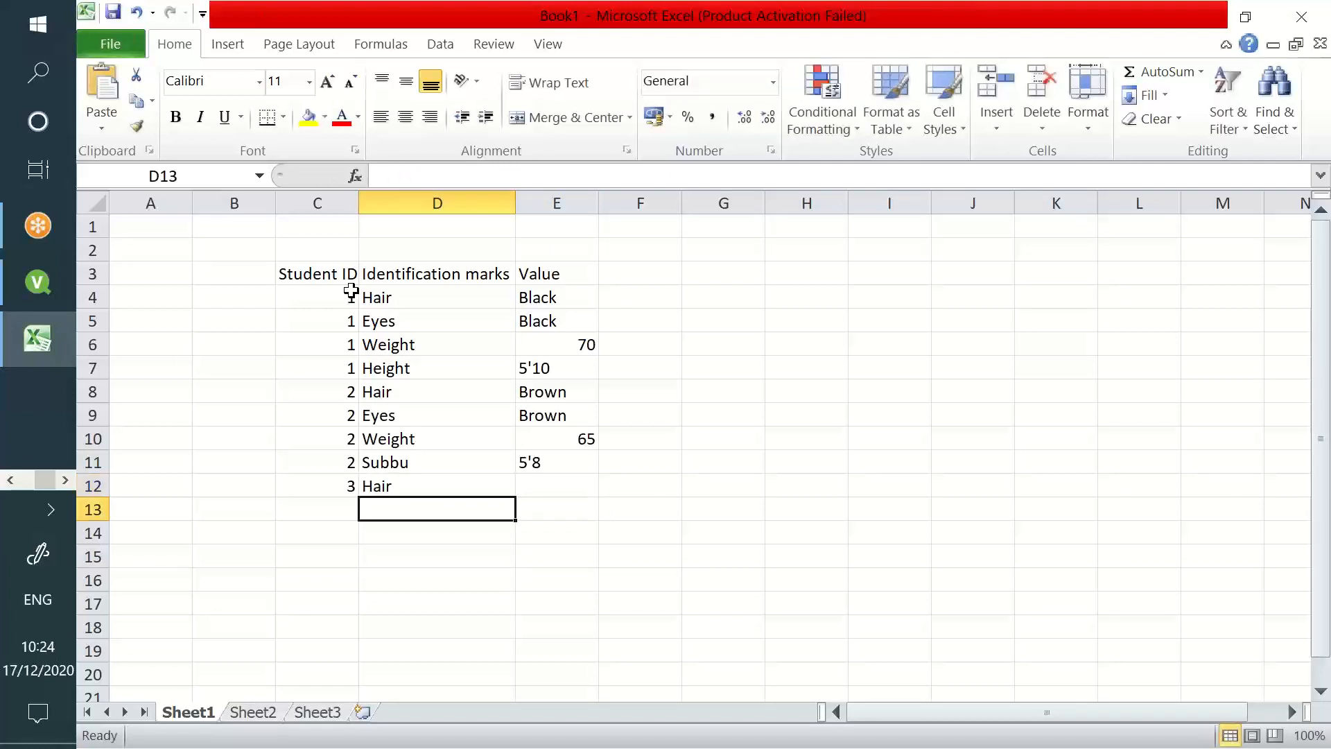
text(eyes)
key(Return)
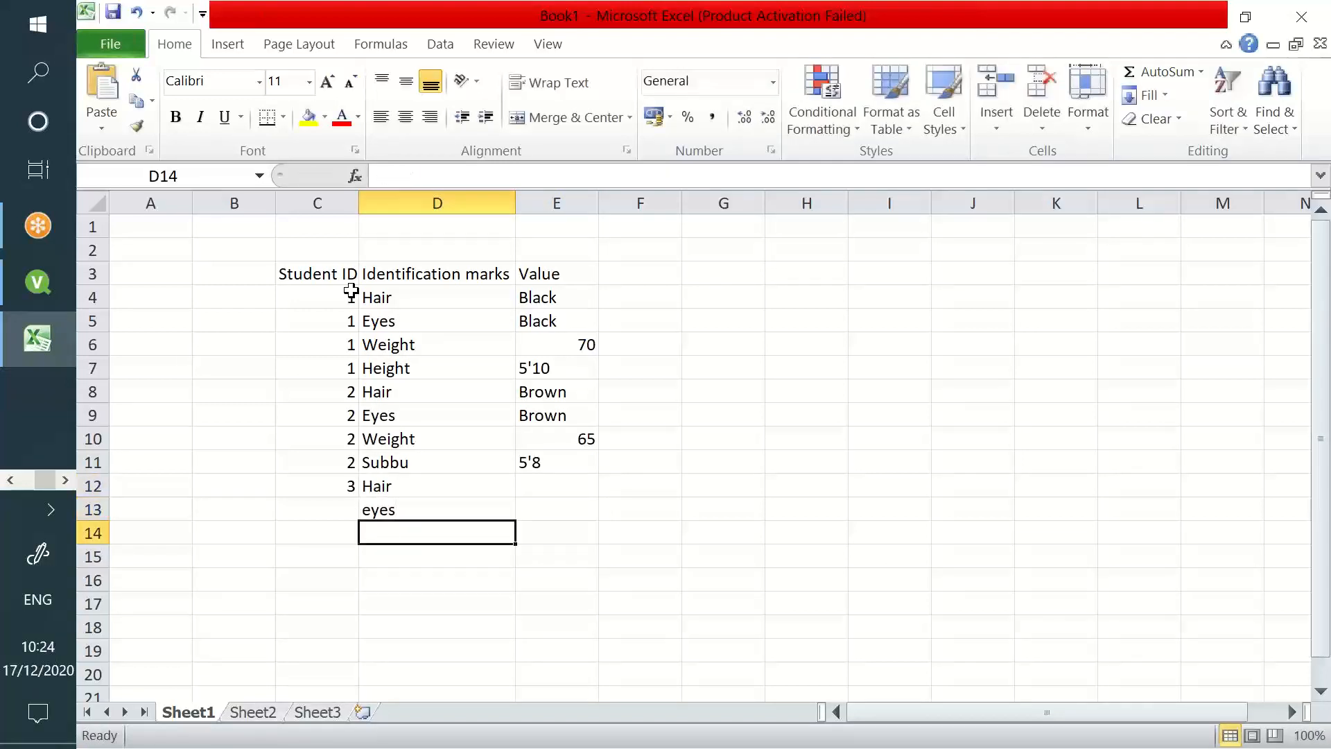
text(Weight)
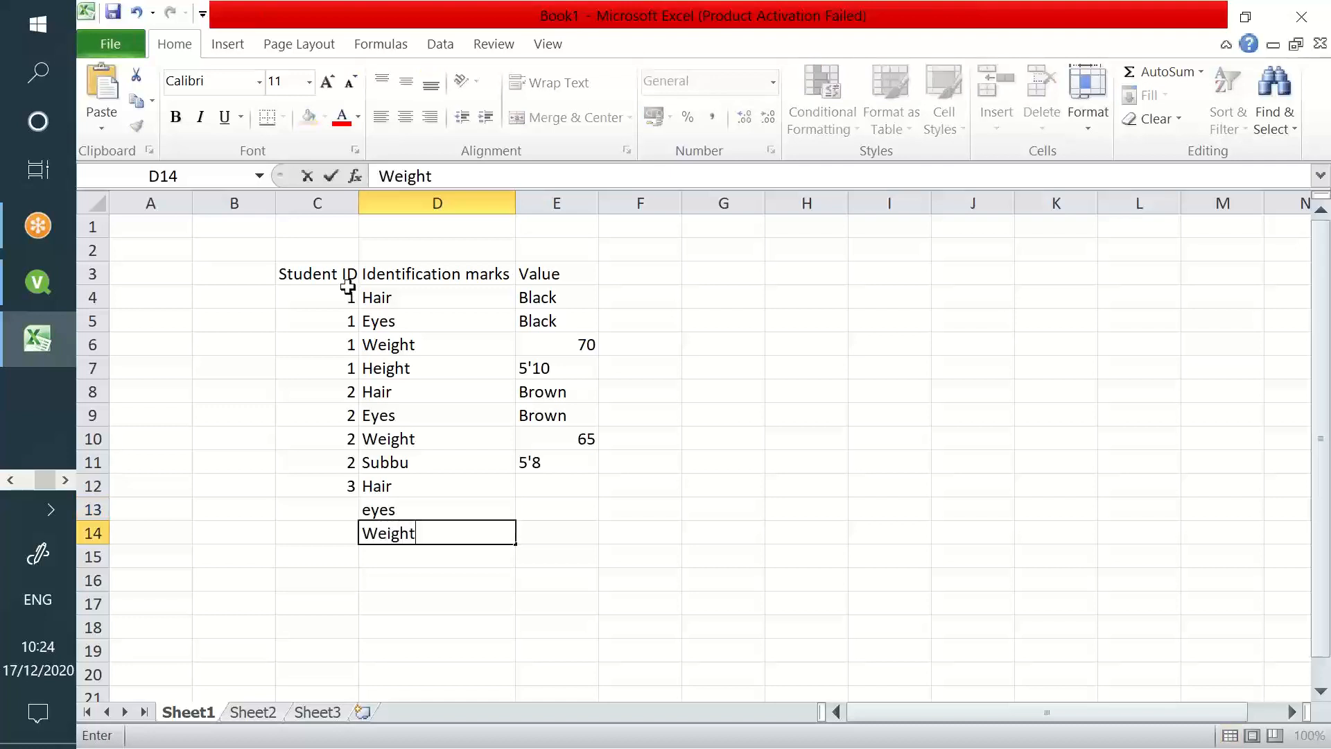
key(Return)
text(Height)
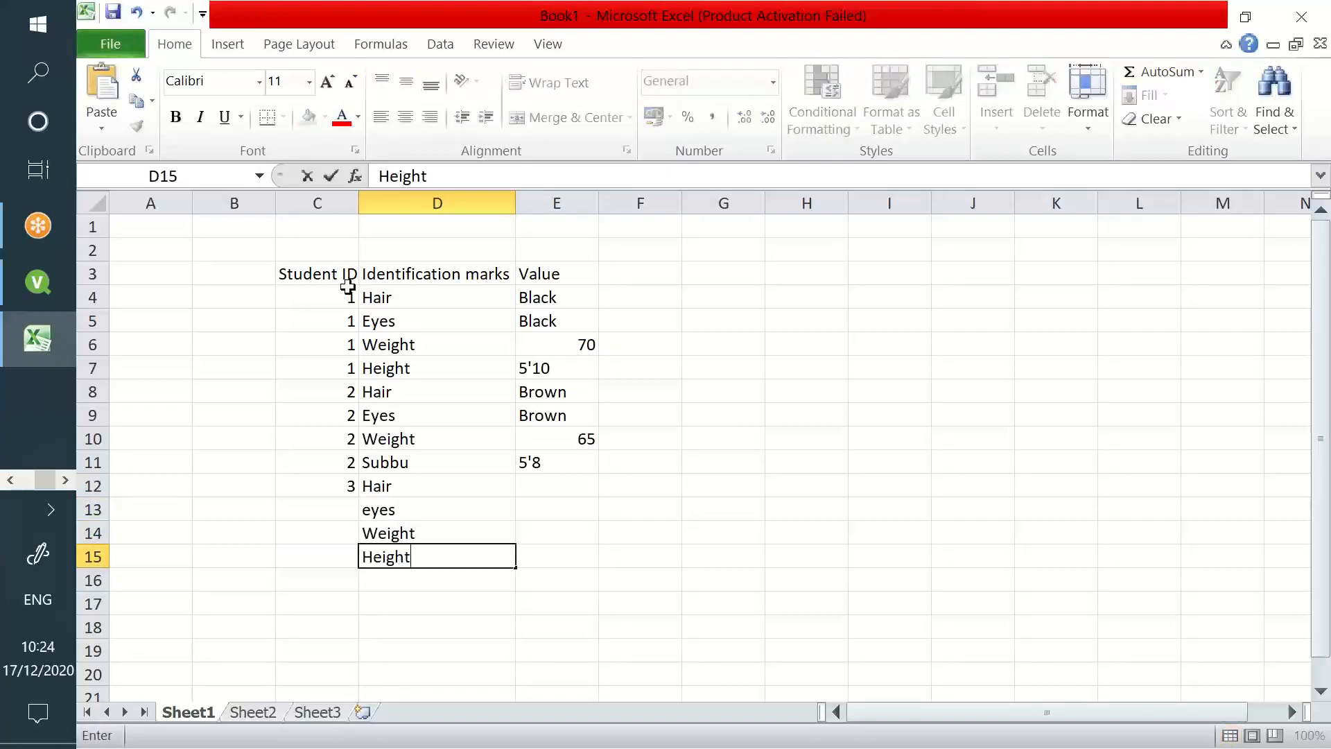
key(Tab)
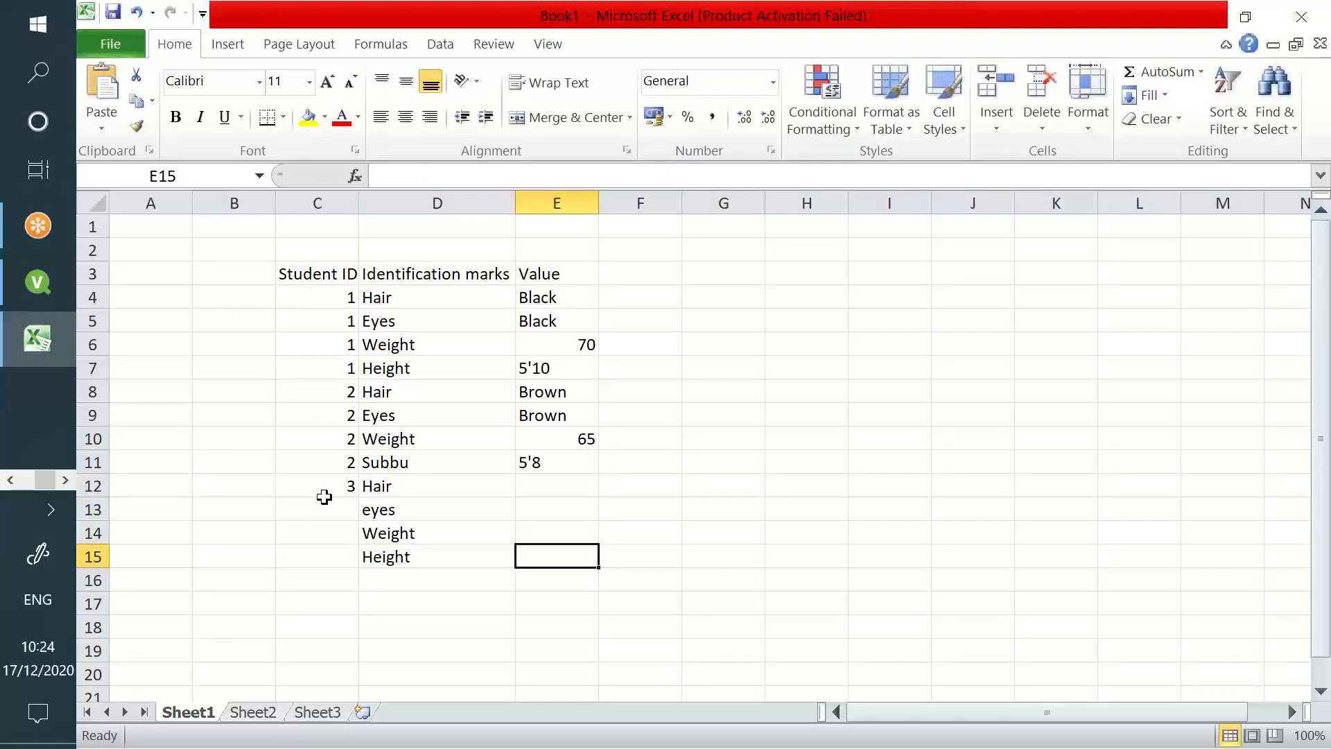
Fill the student ID 3 from C12 down through C15.
click(325, 491)
drag(328, 505, 322, 563)
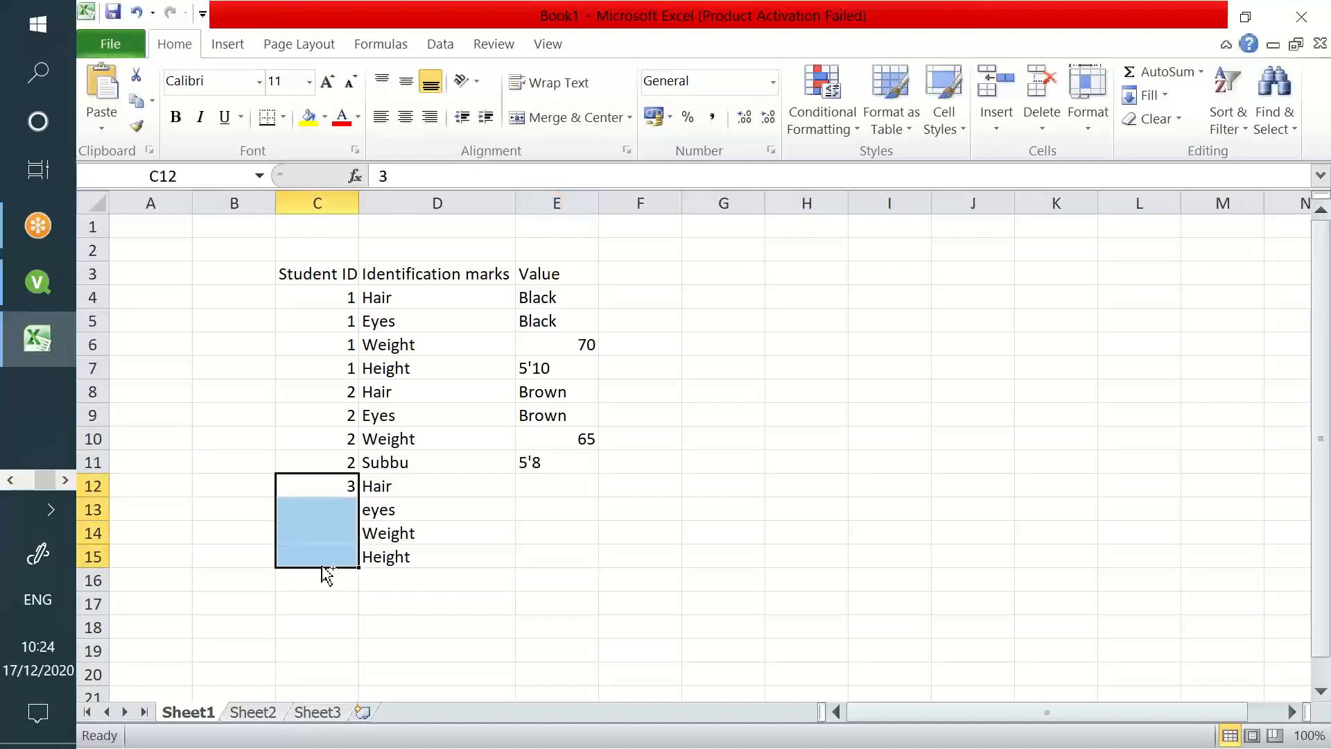
key(ctrl+d)
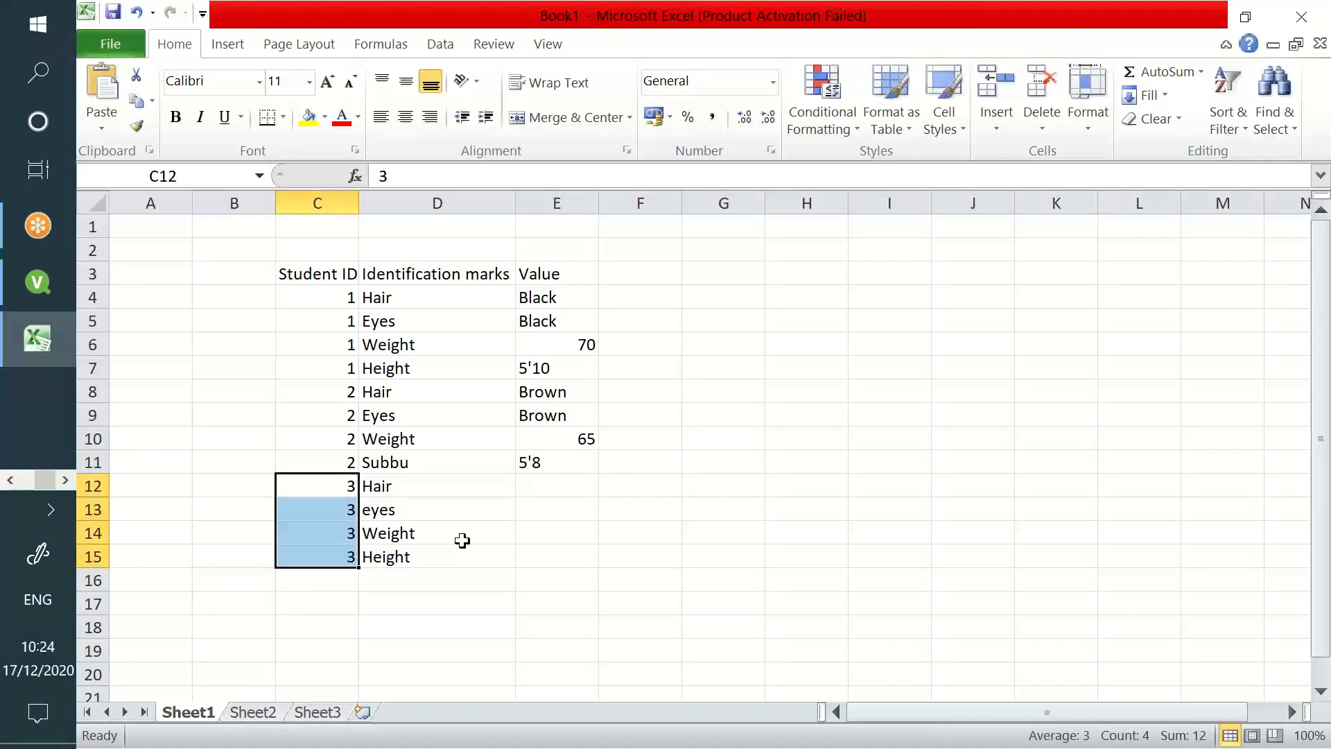
Enter student 3's values Grey, Blue, 75 and 6'0 down cells E12 to E15.
click(549, 484)
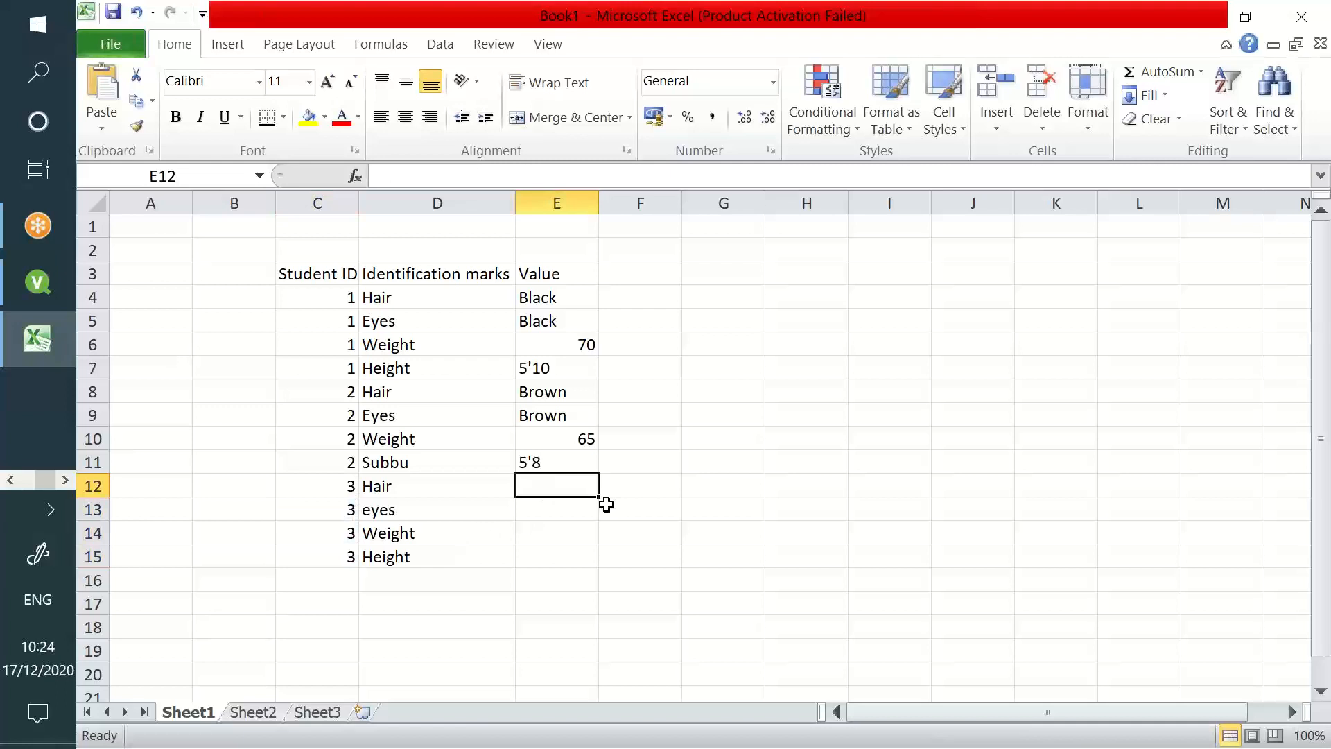
text(Grey)
key(Return)
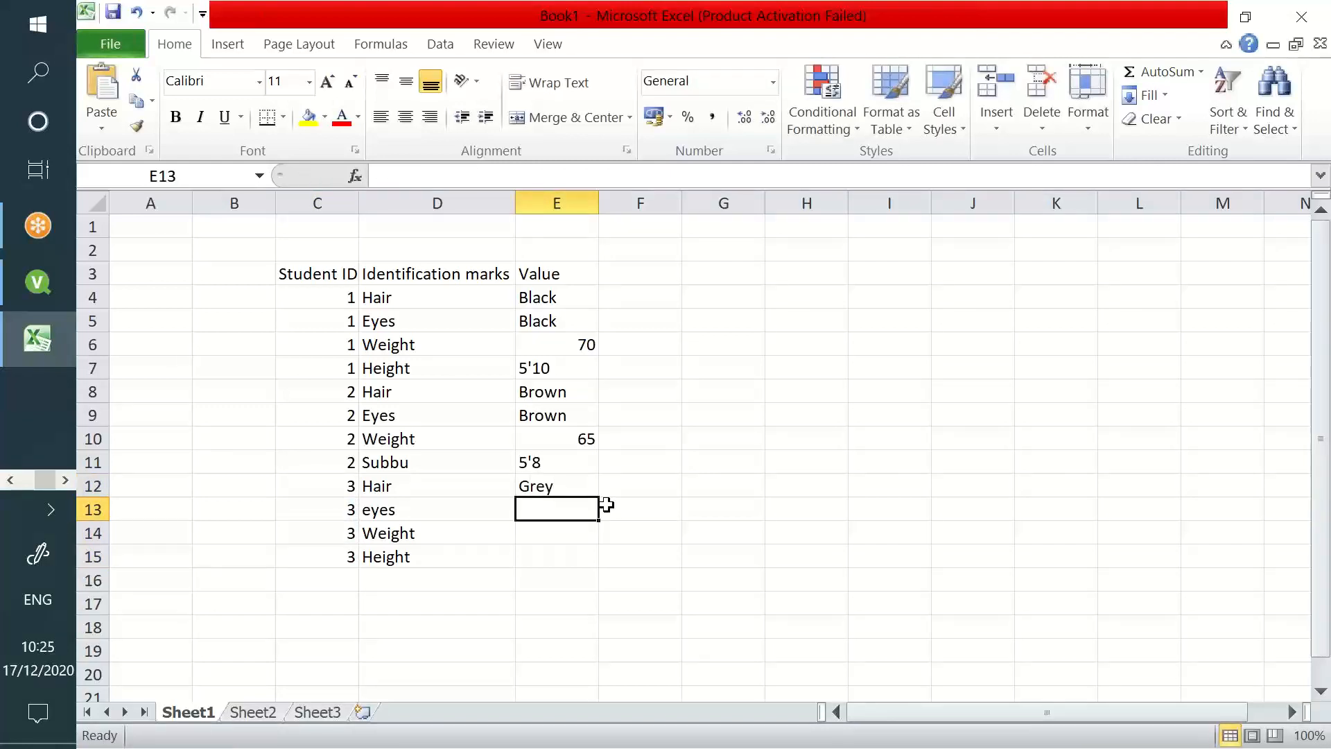
text(Blue)
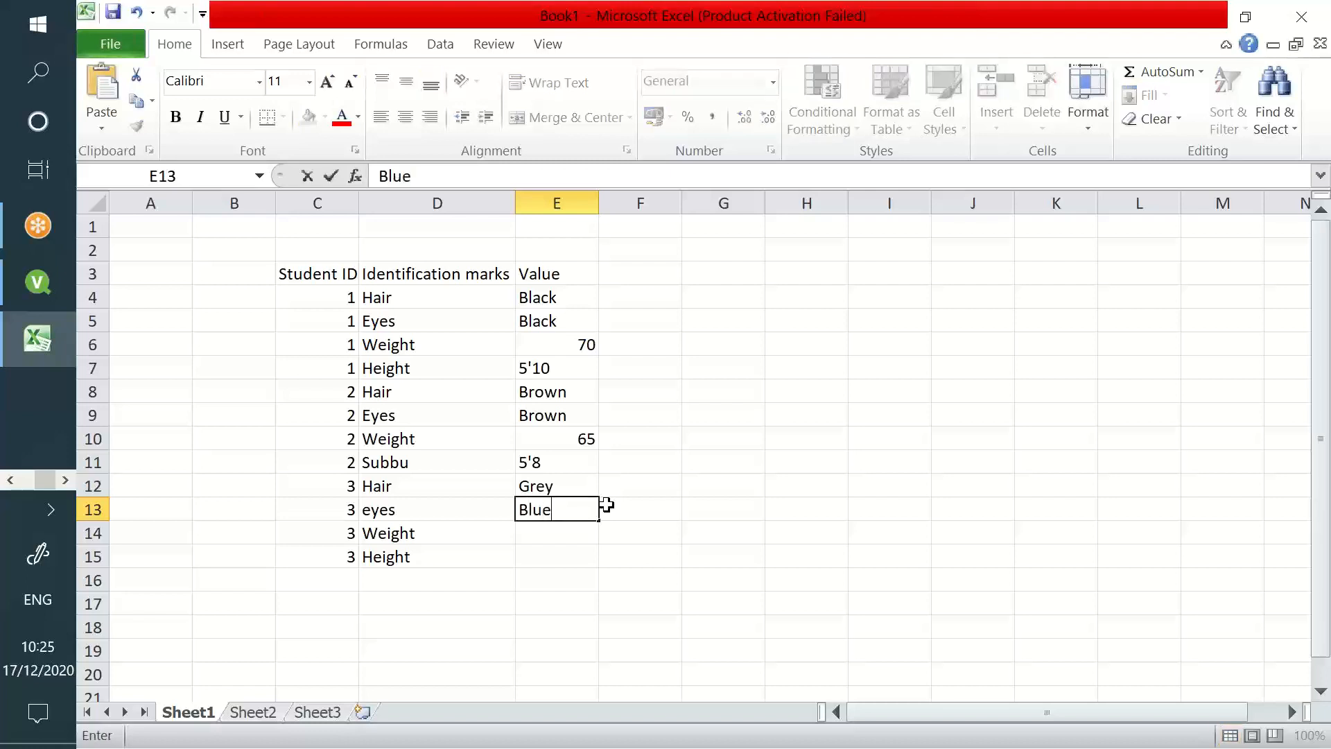
key(Return)
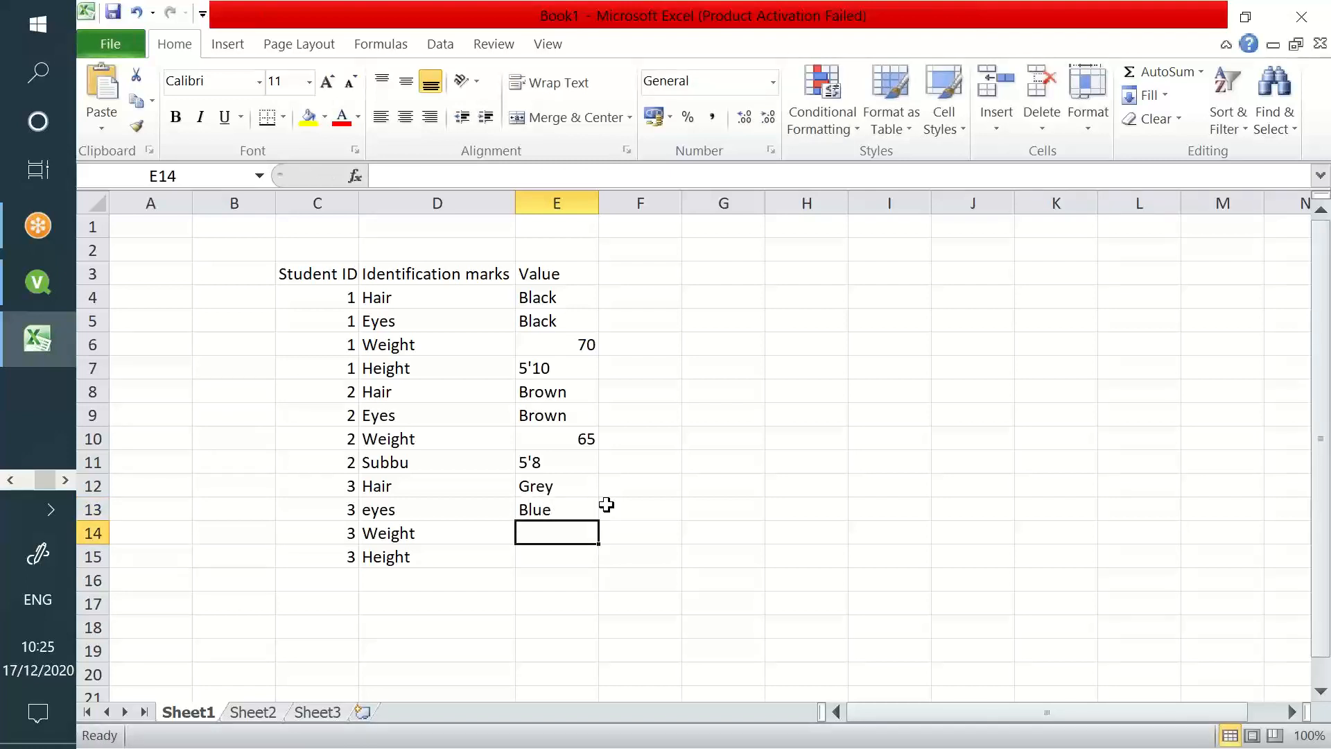
text(75)
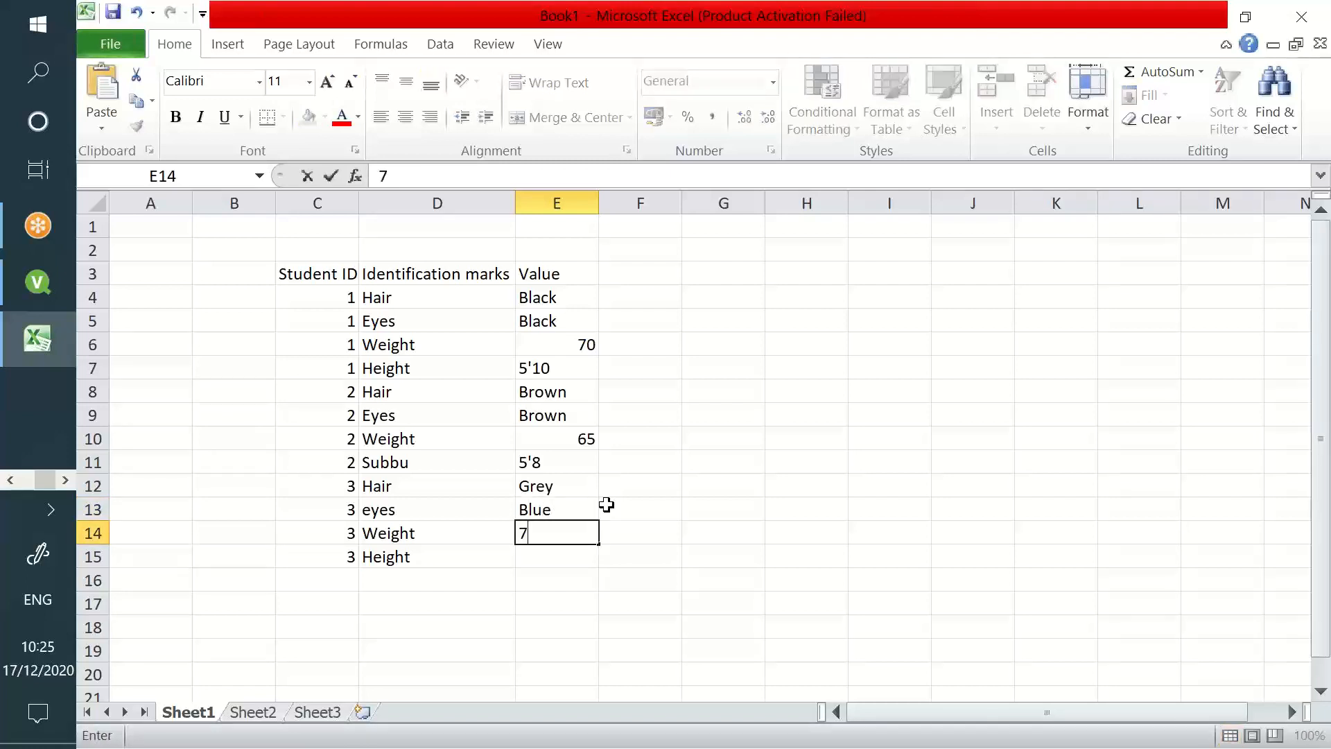
key(Return)
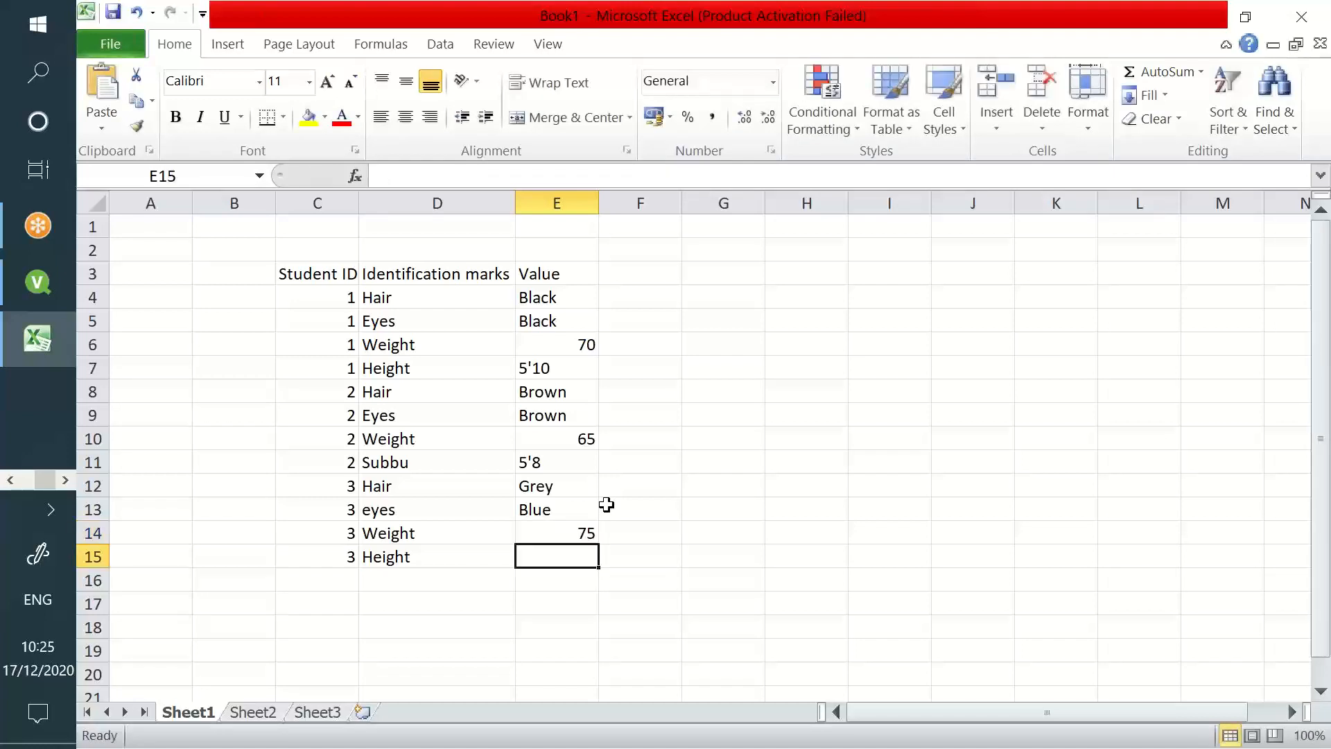
text(6'0)
key(Return)
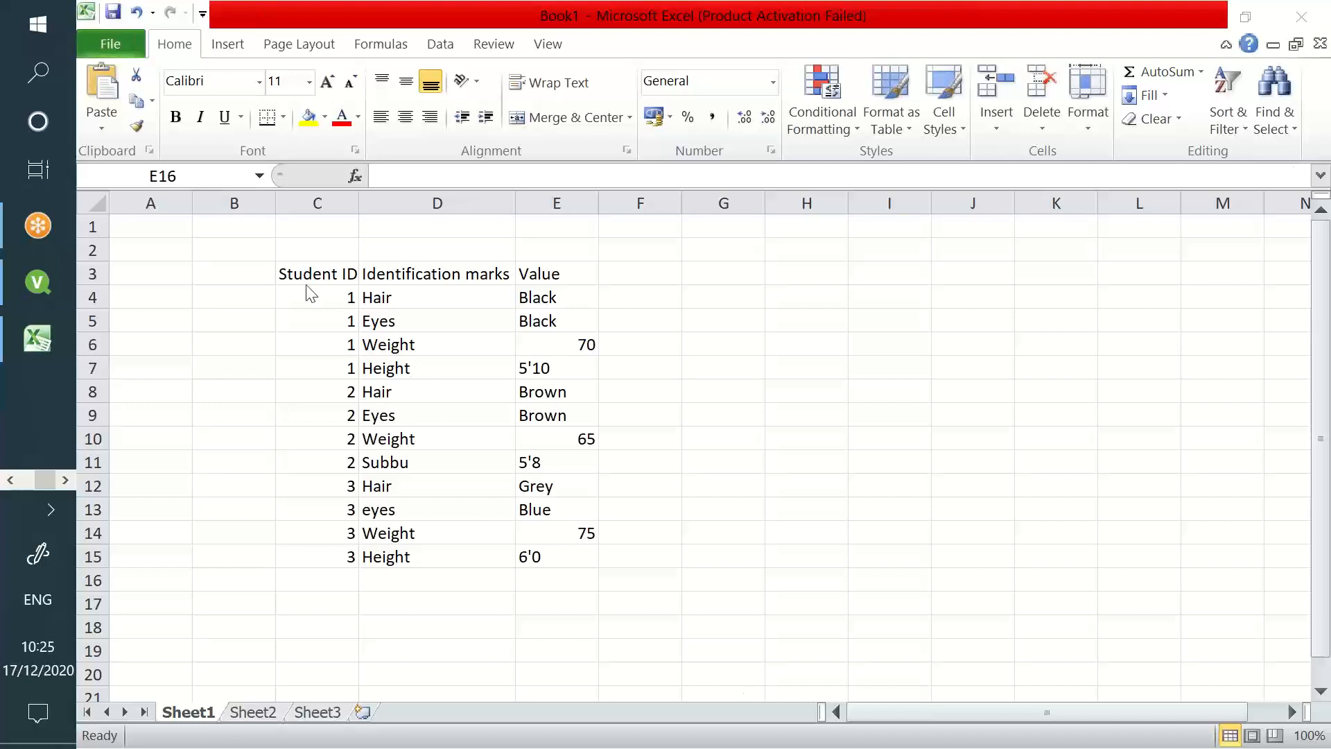
drag(315, 298, 416, 594)
click(771, 551)
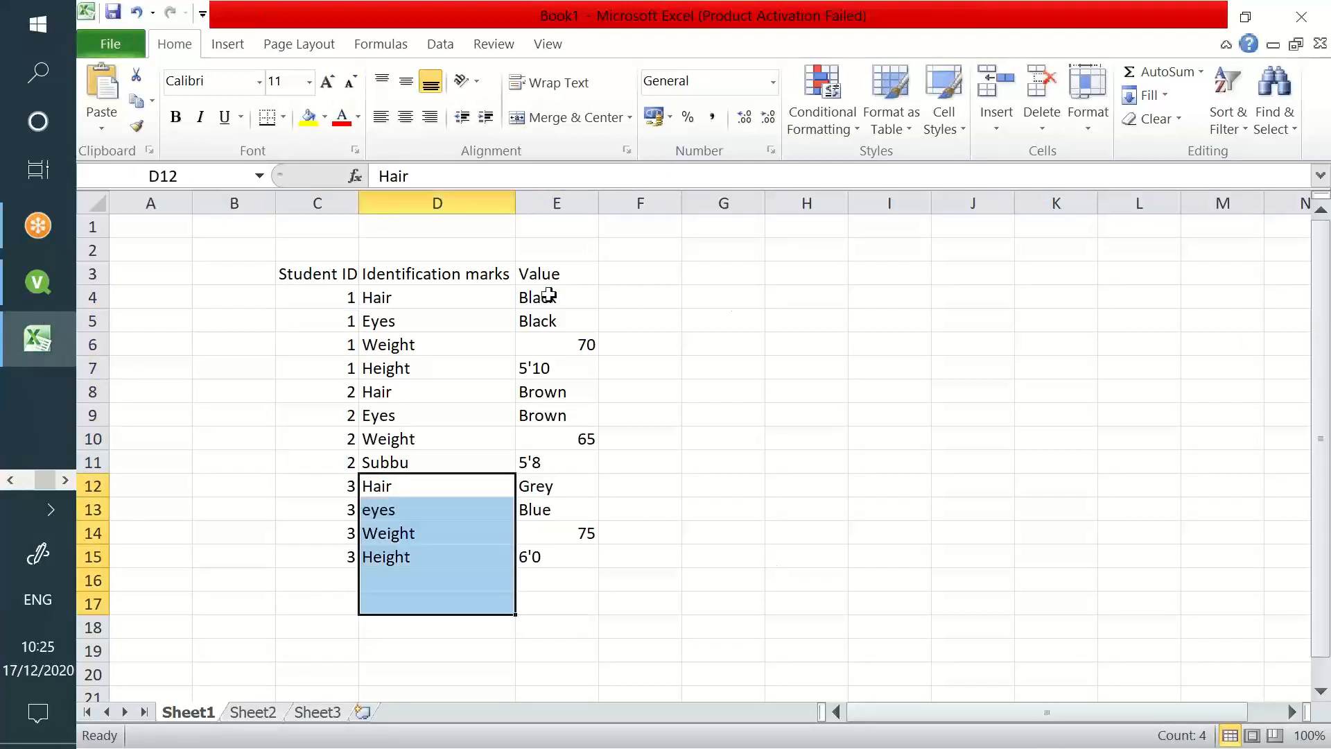
Create a second table's header row from H3 to L3 with Student ID, Hair, eyes, Weight and Height.
click(790, 281)
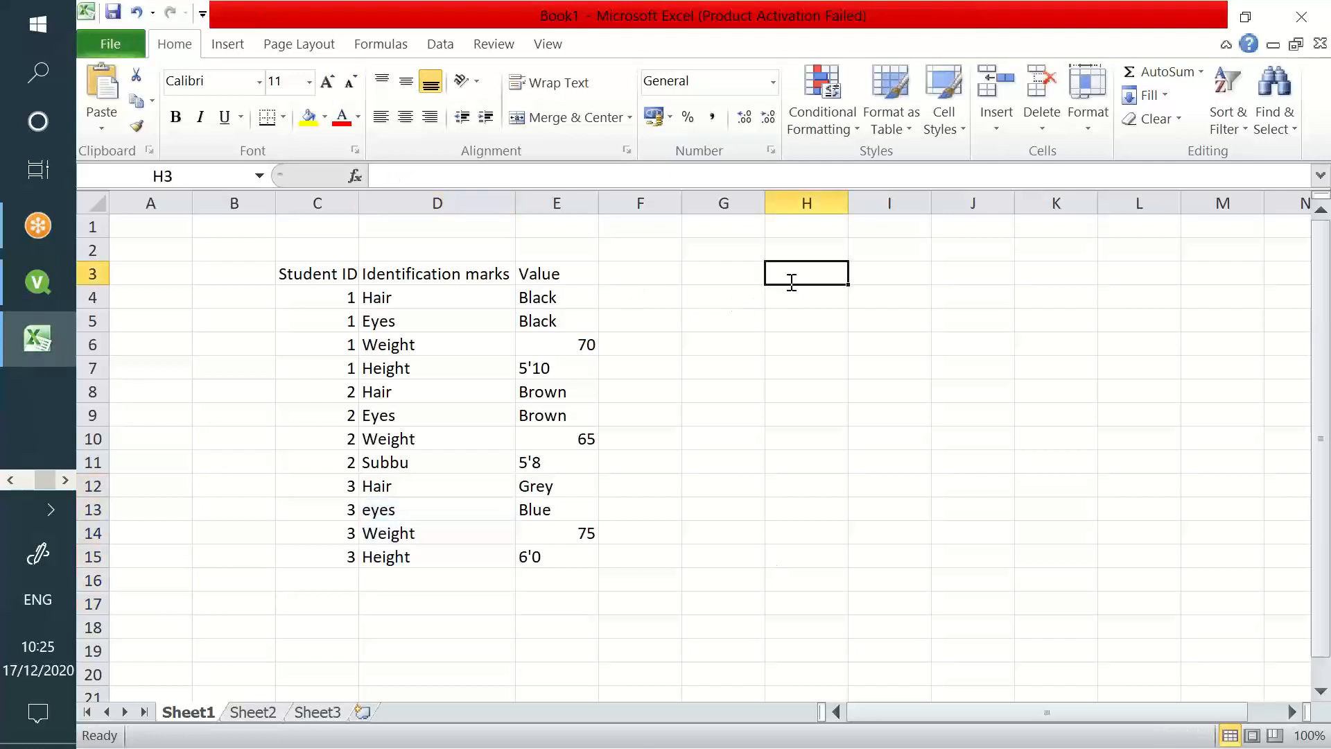
text(Stud)
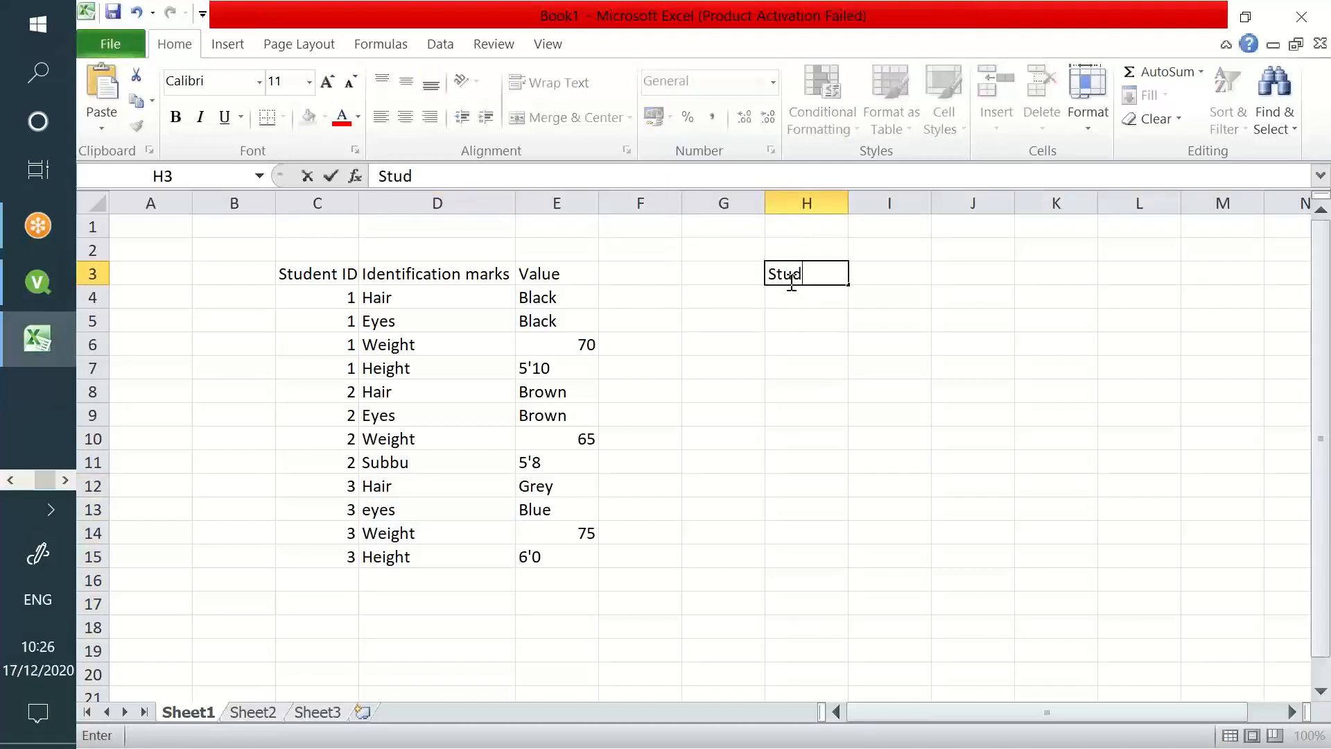
text(ent ID)
key(Tab)
text(Hair)
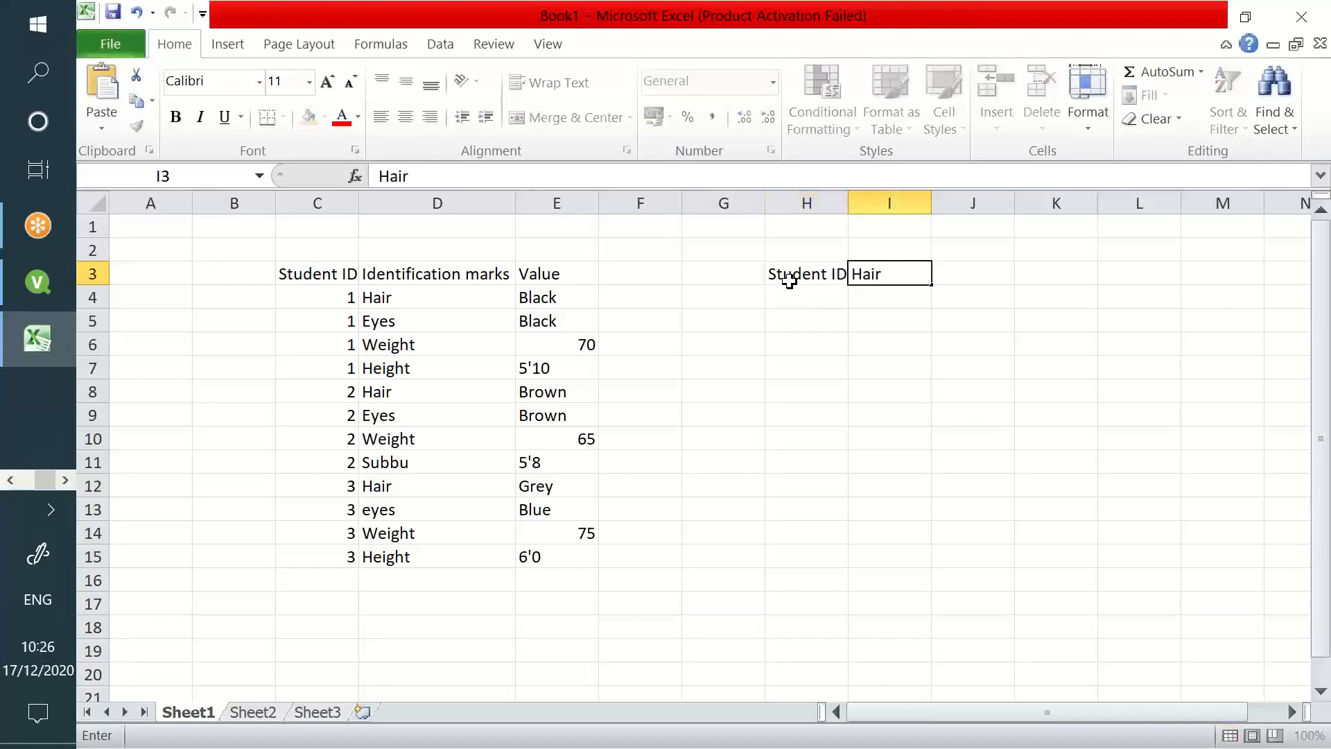
key(Tab)
text(eyes)
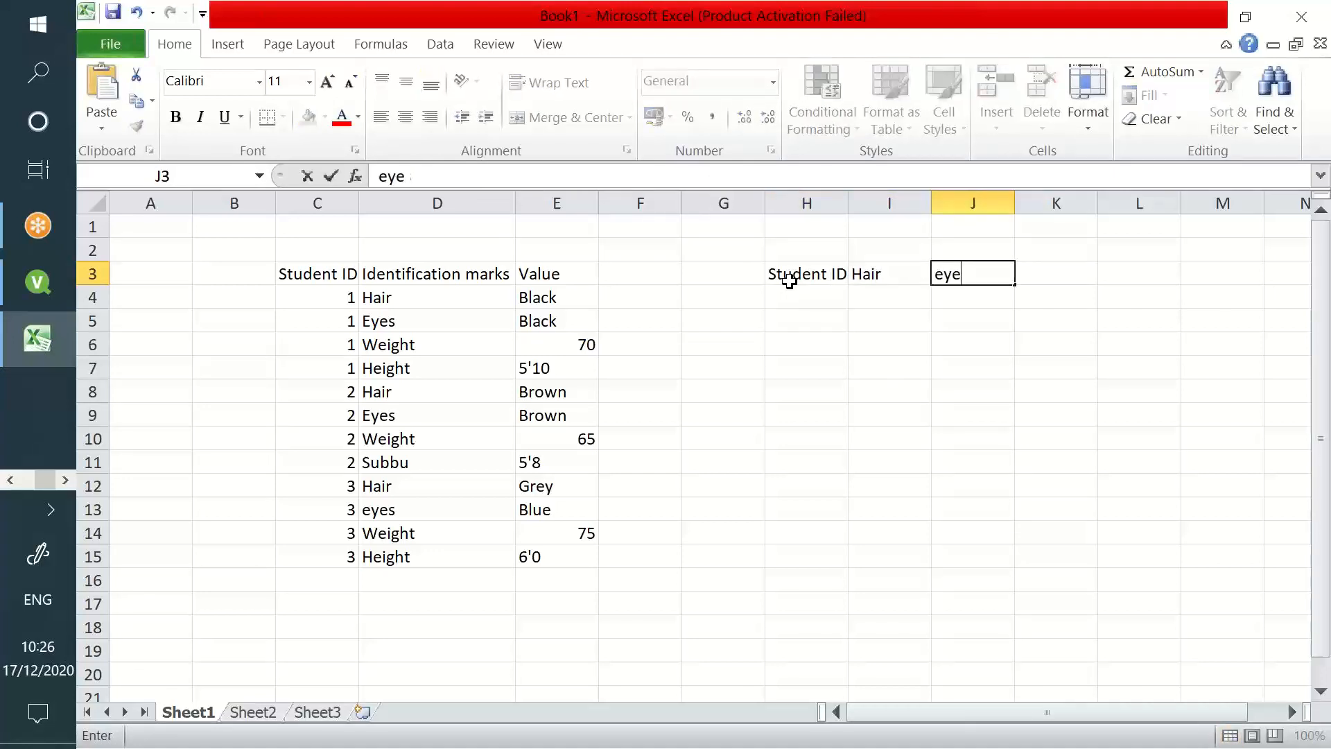
key(Tab)
text(Weight)
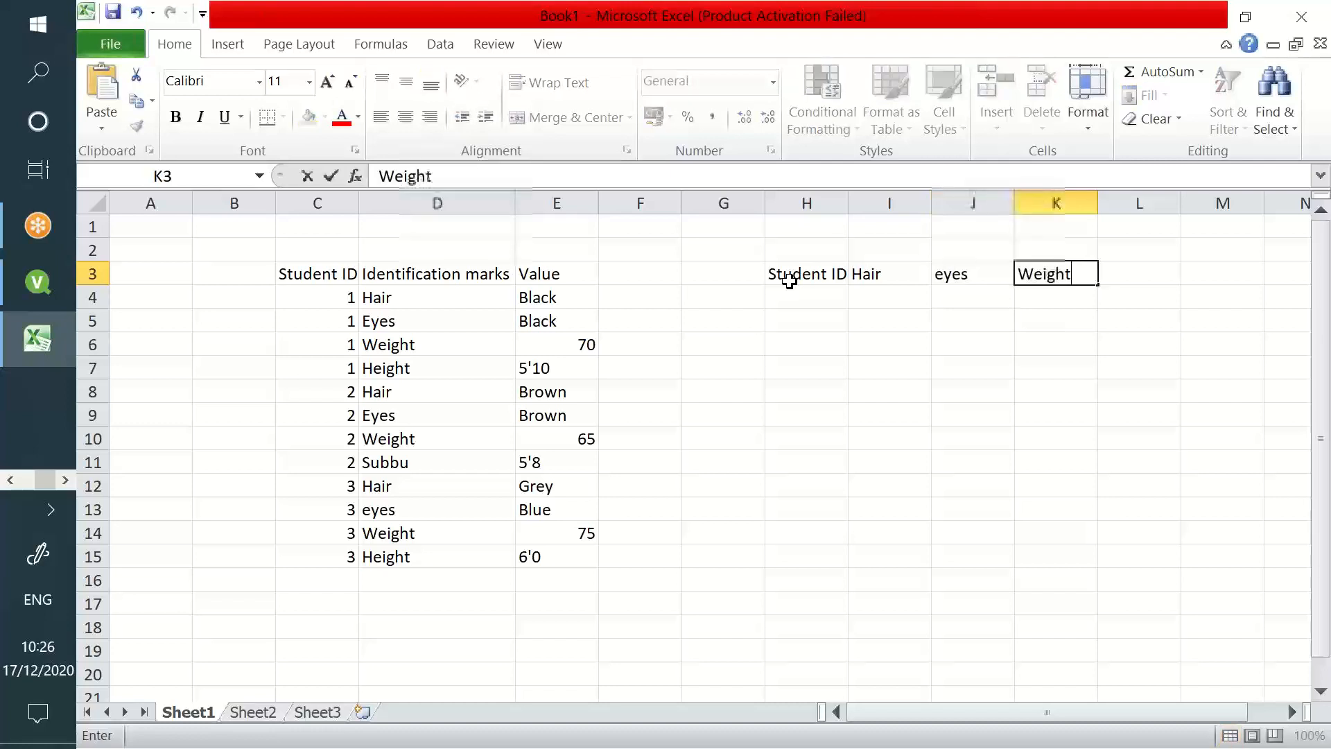
key(Tab)
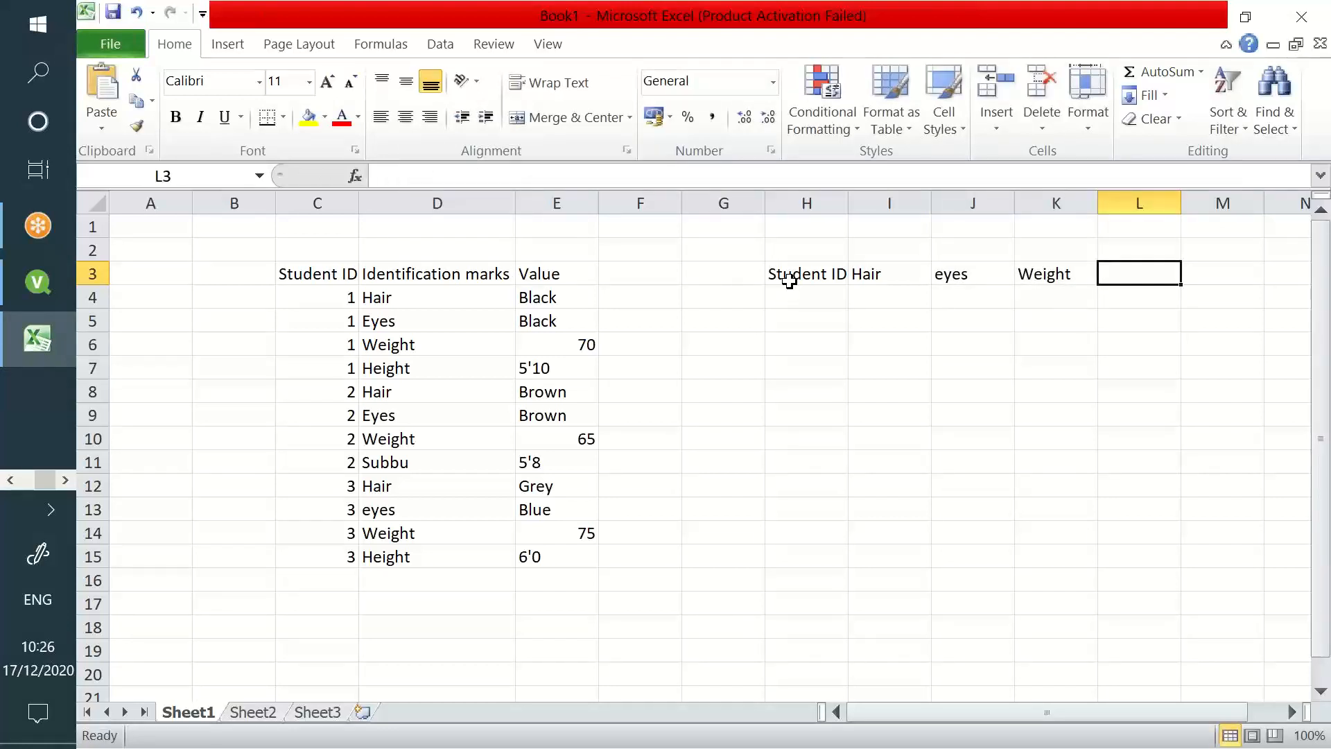
text(Height)
key(Return)
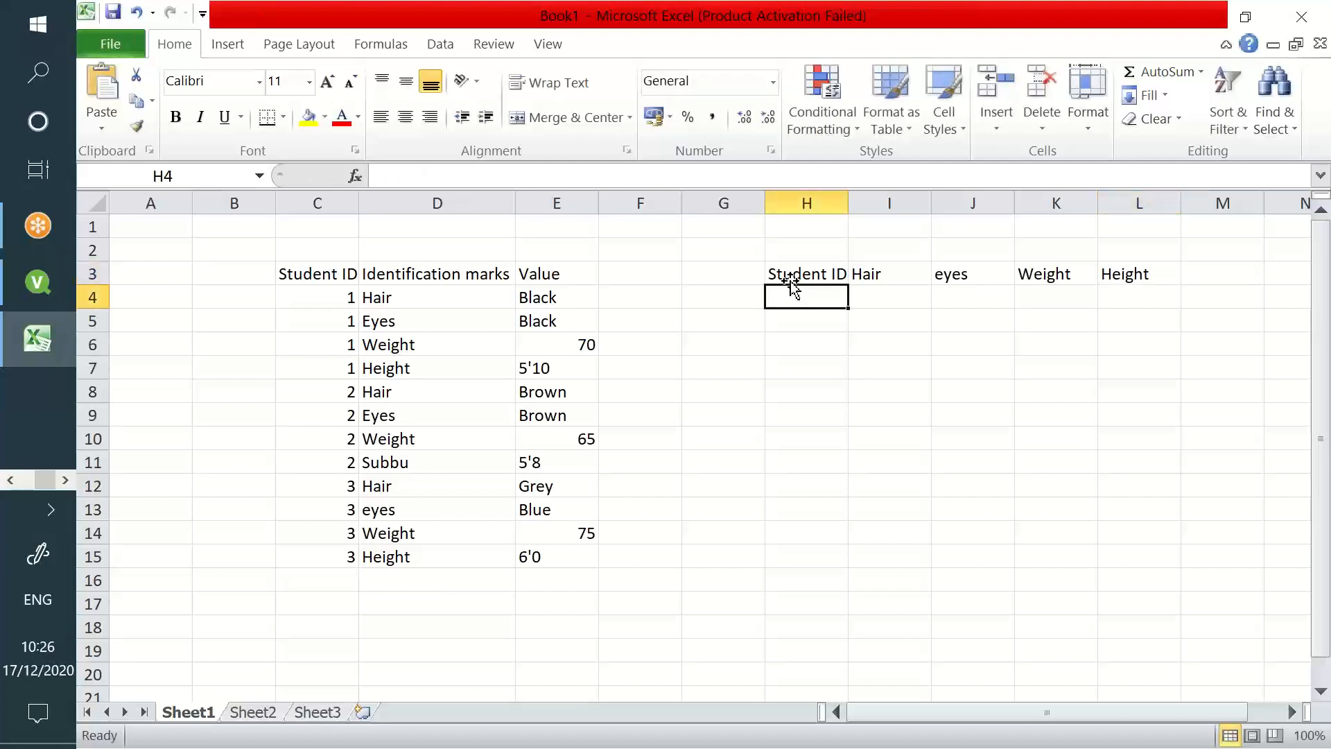
Enter student IDs 1, 2 and 3 in cells H4 to H6 of the second table.
text(1)
key(Return)
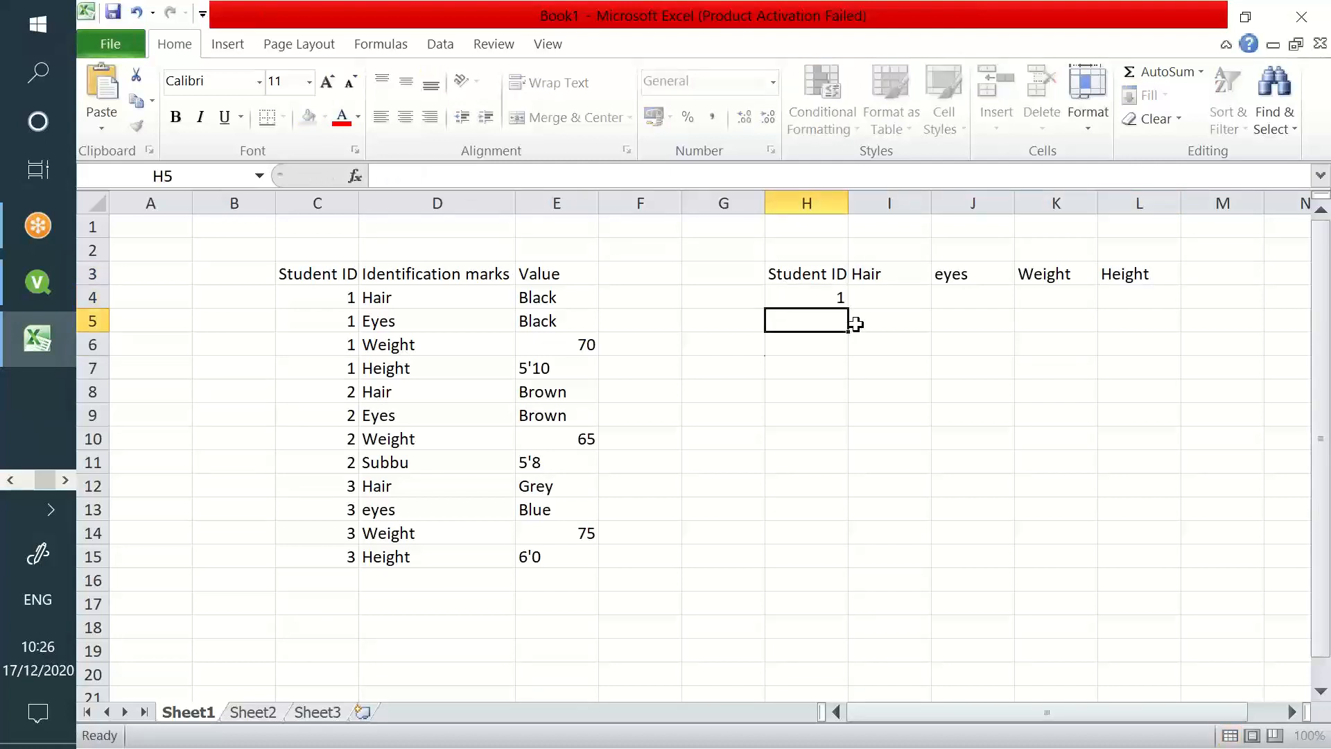
text(2)
key(Return)
text(3)
key(Return)
click(910, 293)
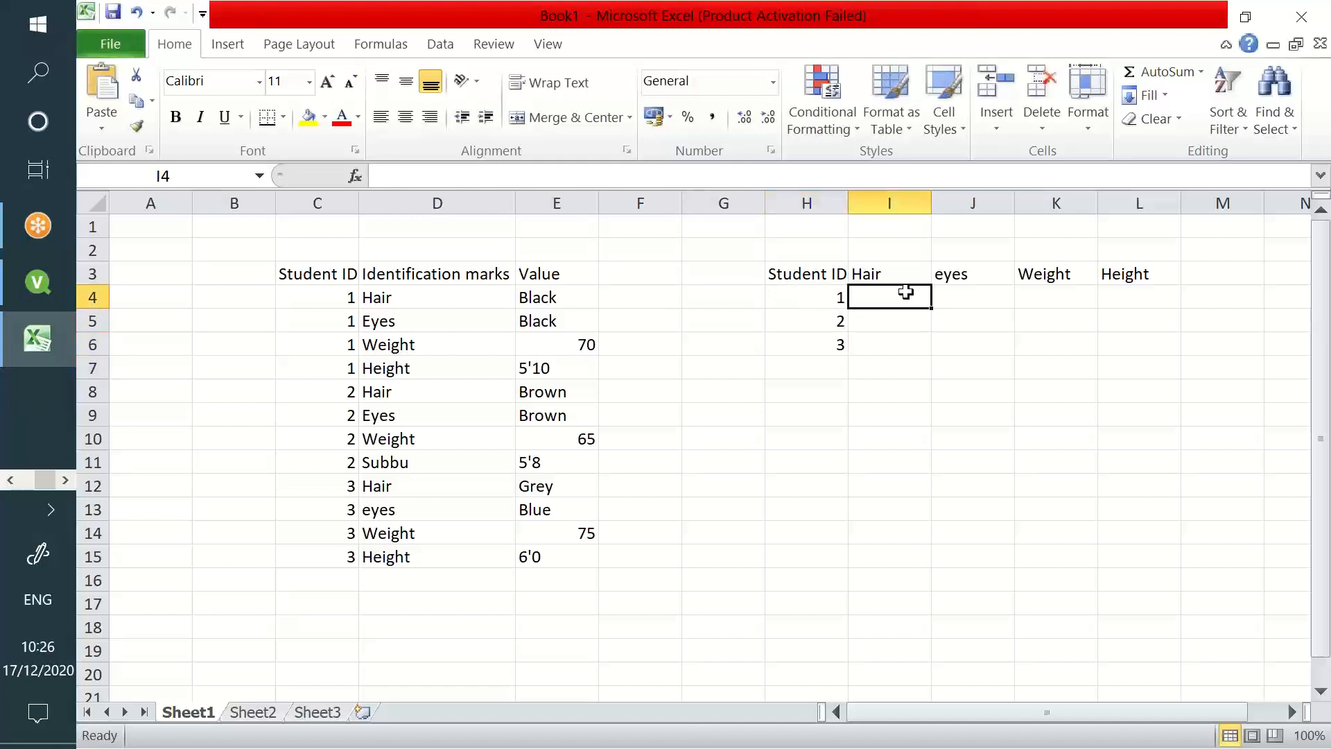
Copy student 1's values from E4:E7 and paste them as transposed values starting at I4.
drag(589, 297, 579, 365)
key(ctrl+c)
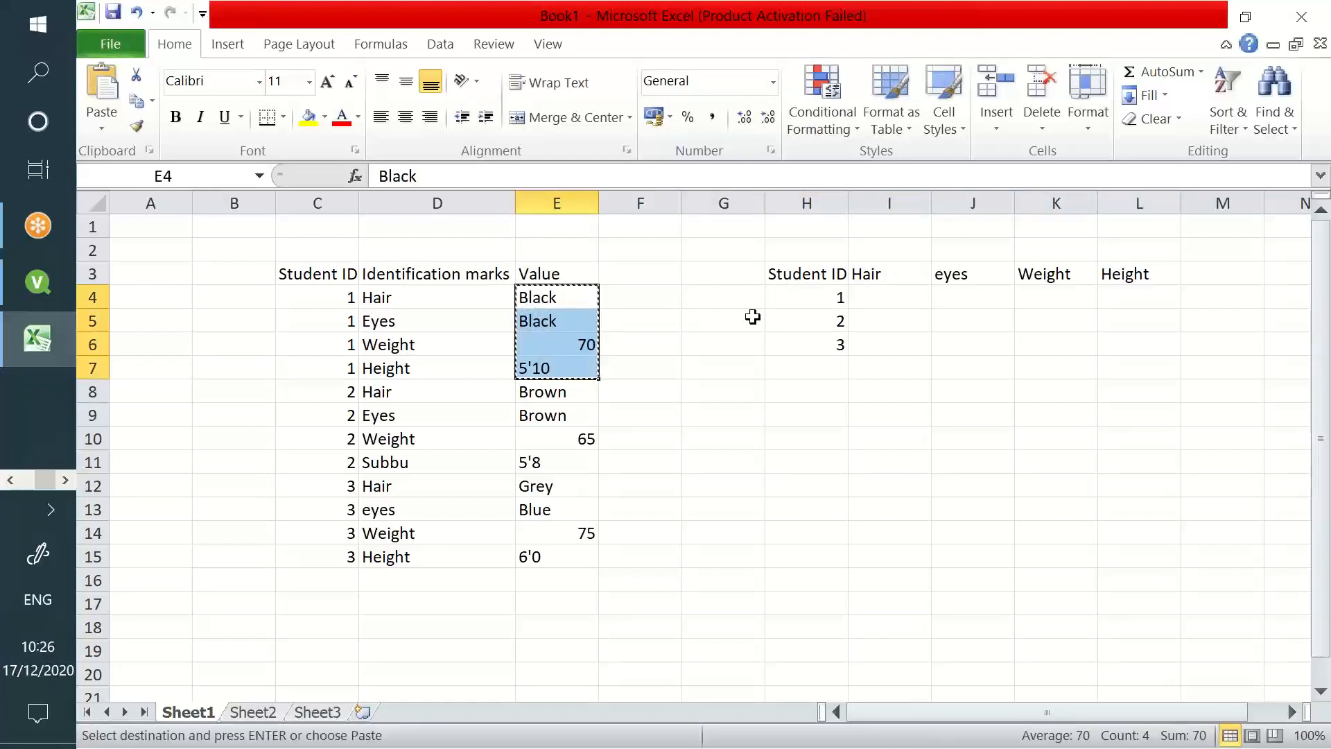
click(914, 302)
key(alt+e)
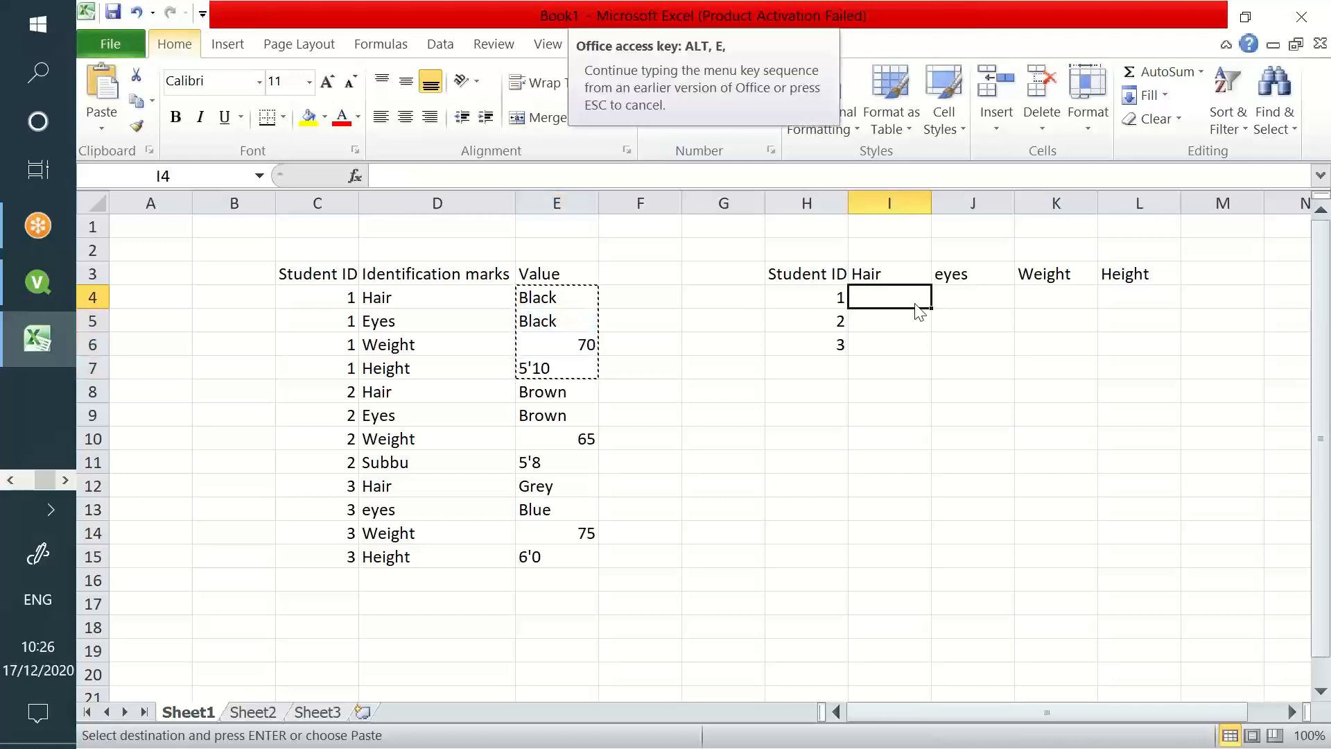
key(s)
key(v)
click(483, 469)
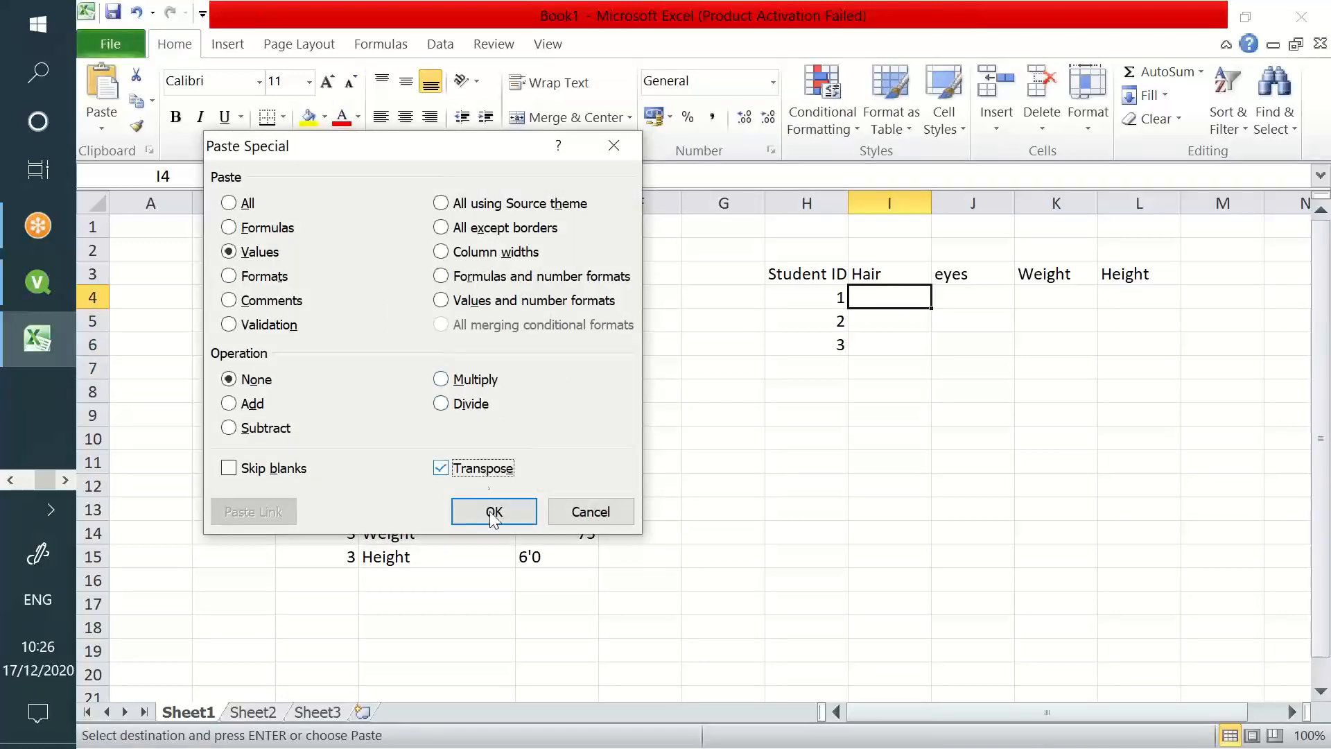
click(492, 512)
Copy student 2's values from E8:E11 and paste them as transposed values starting at I5.
drag(543, 392, 556, 464)
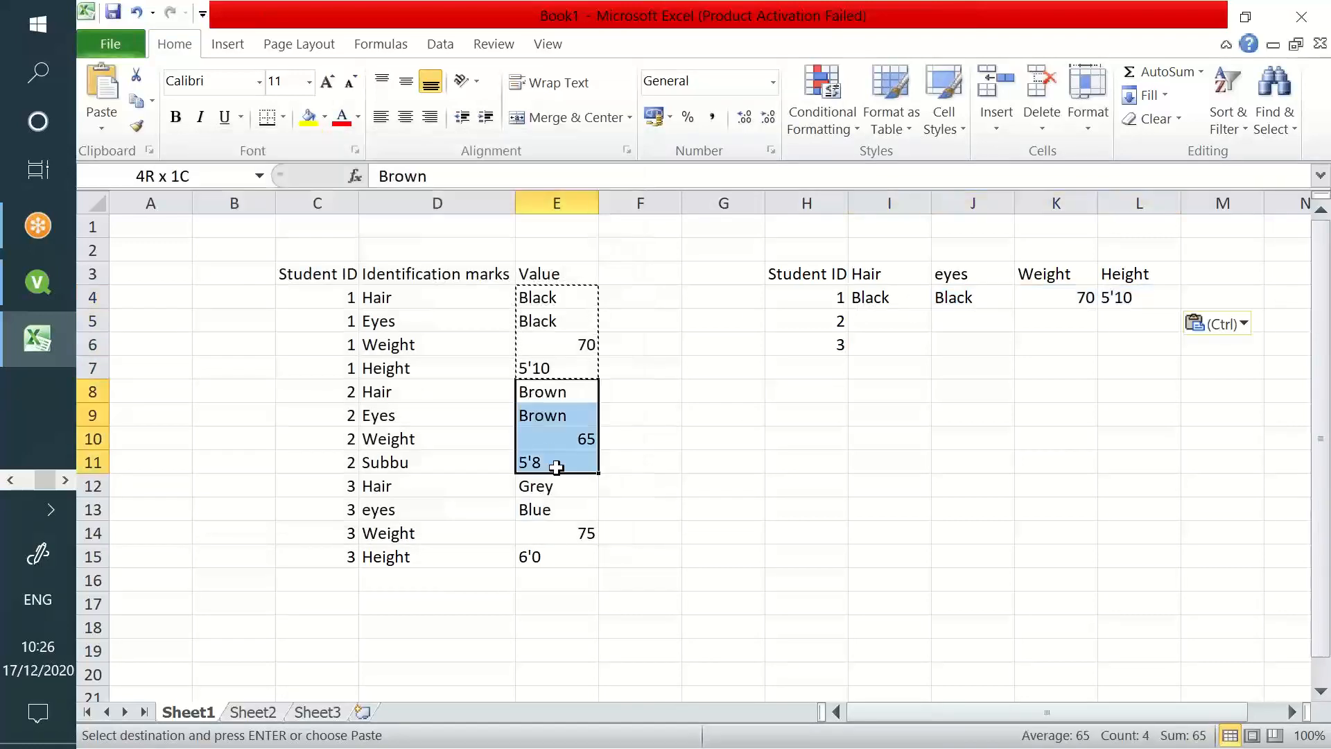
key(ctrl+c)
click(888, 322)
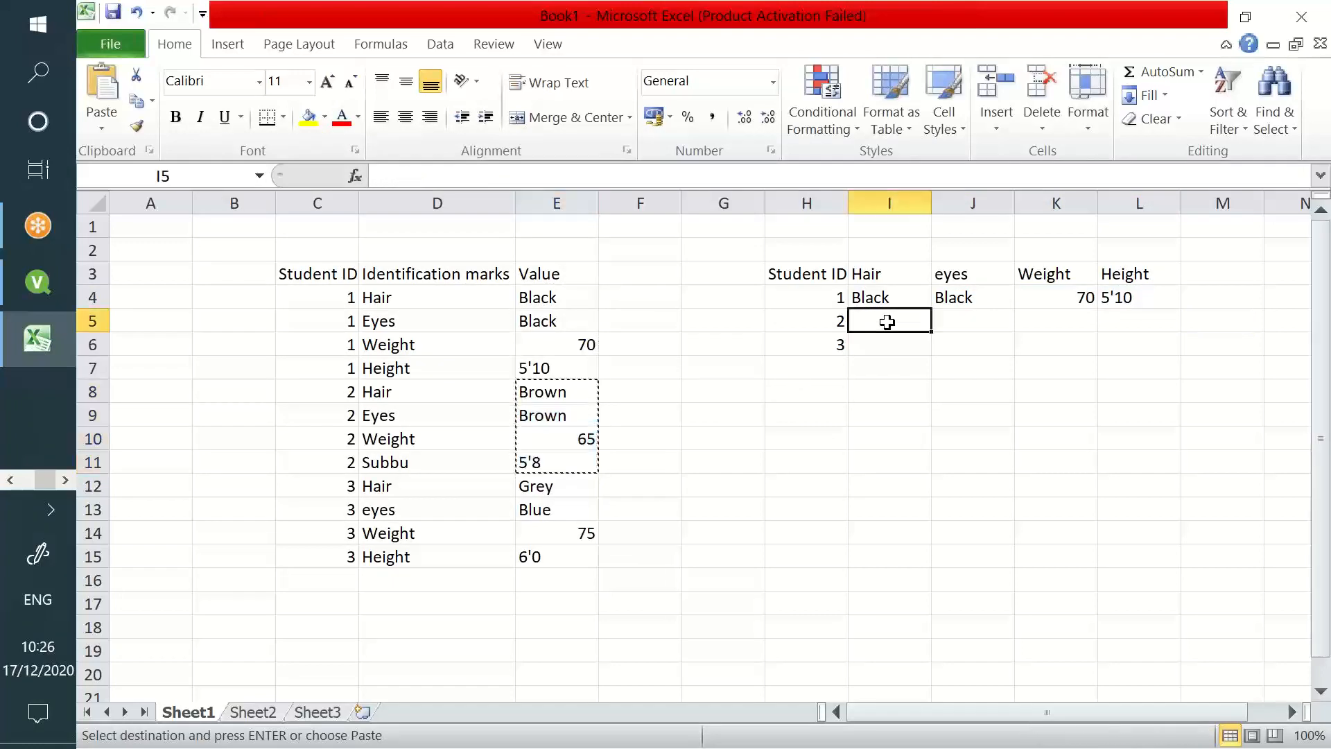
key(alt+e)
key(s)
key(v)
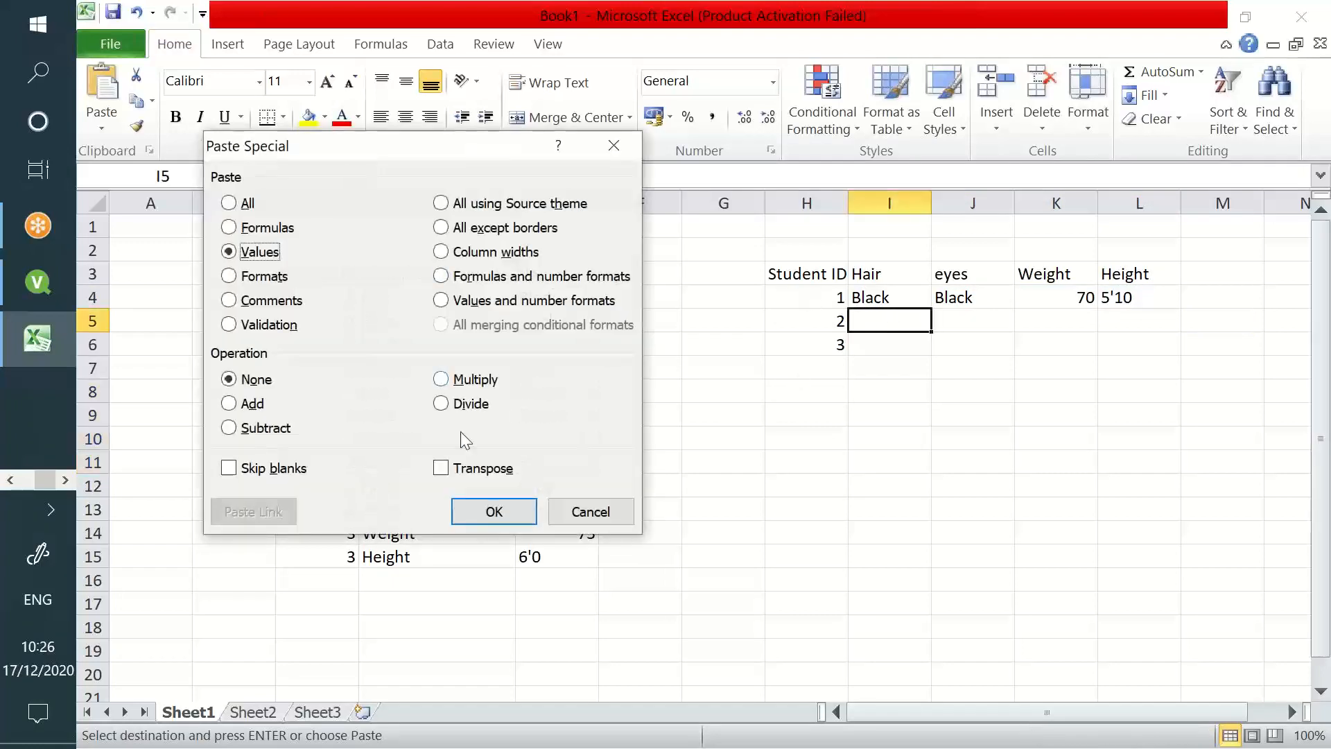
click(466, 468)
click(493, 512)
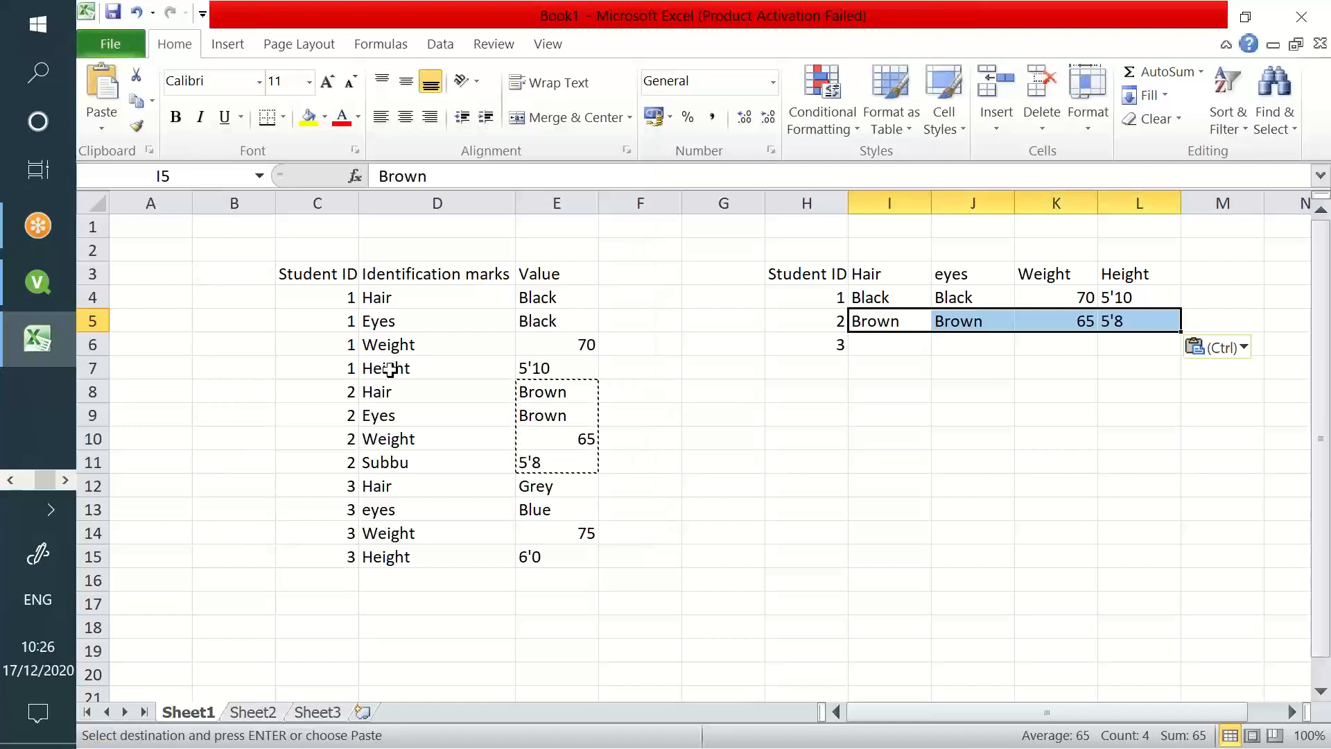
click(386, 301)
drag(388, 315, 388, 367)
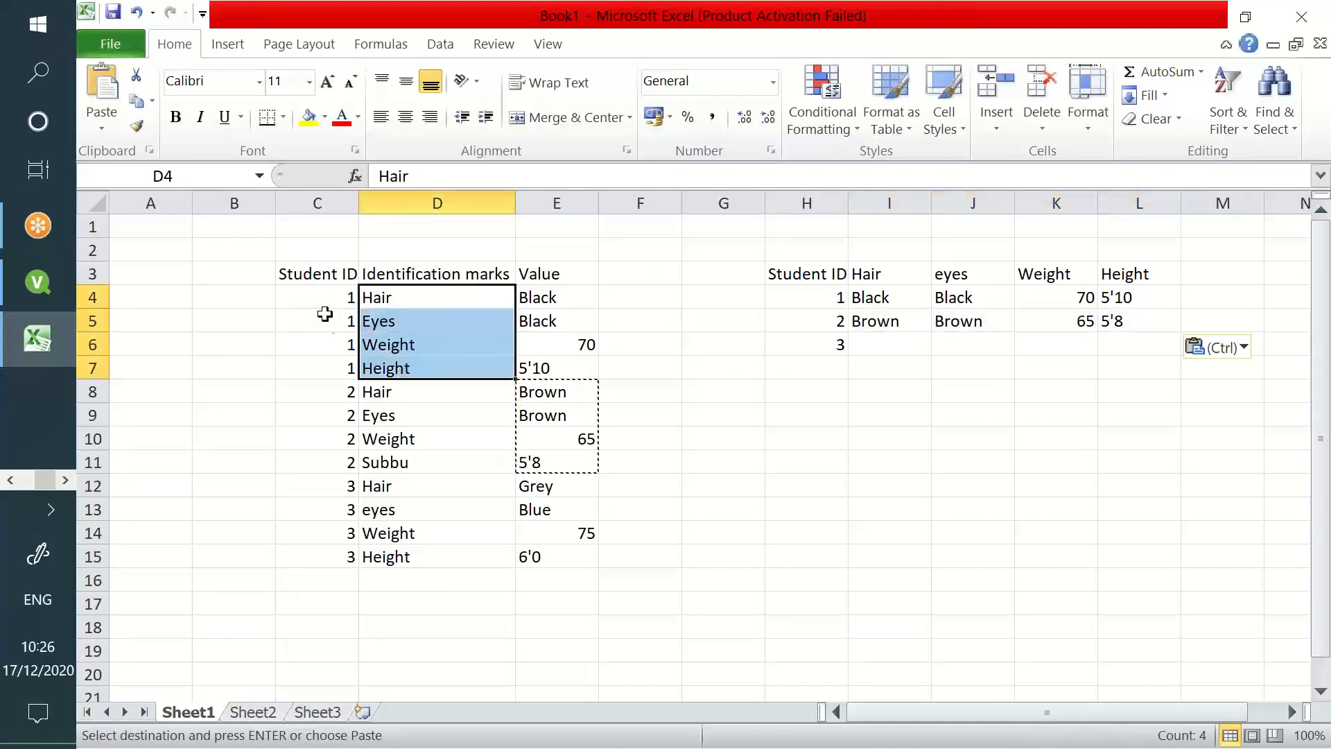
Copy student 3's values from E12:E15 and paste them as transposed values starting at I6.
drag(529, 485, 547, 559)
key(ctrl+c)
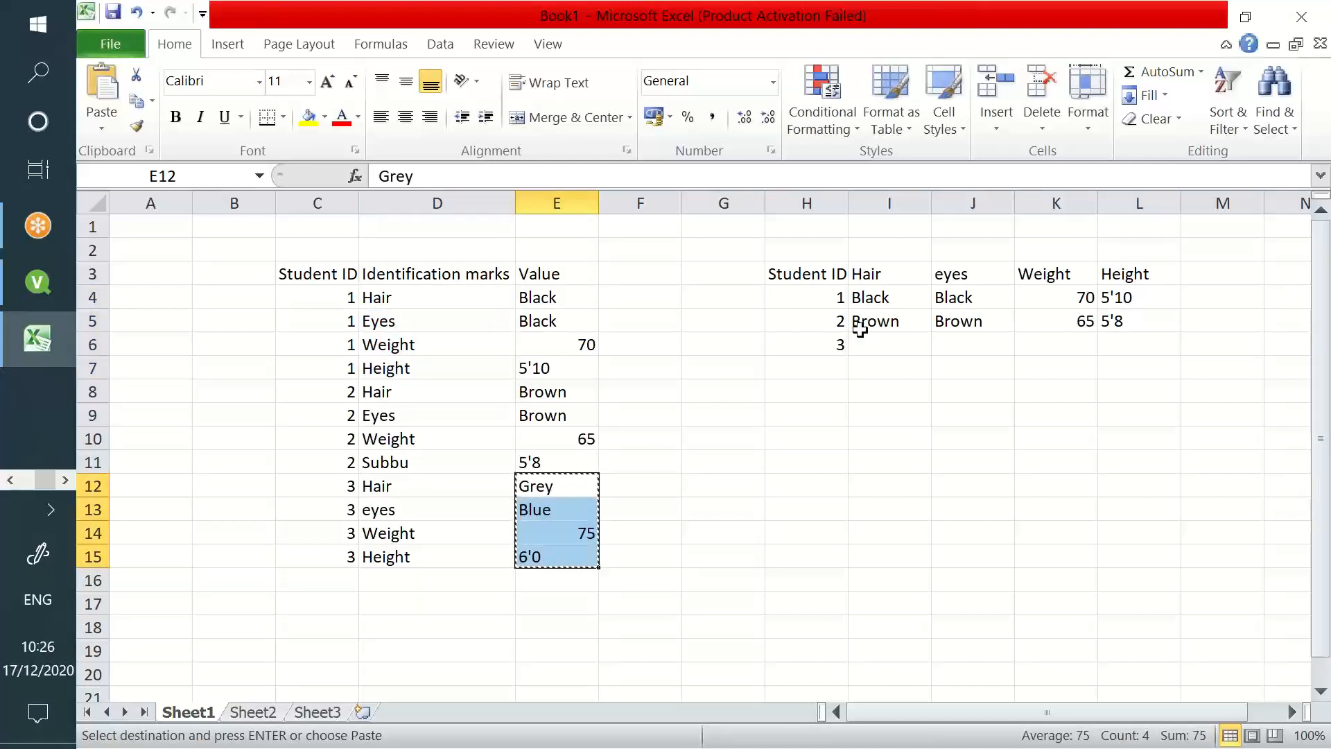
click(883, 343)
key(ctrl+alt+v)
key(v)
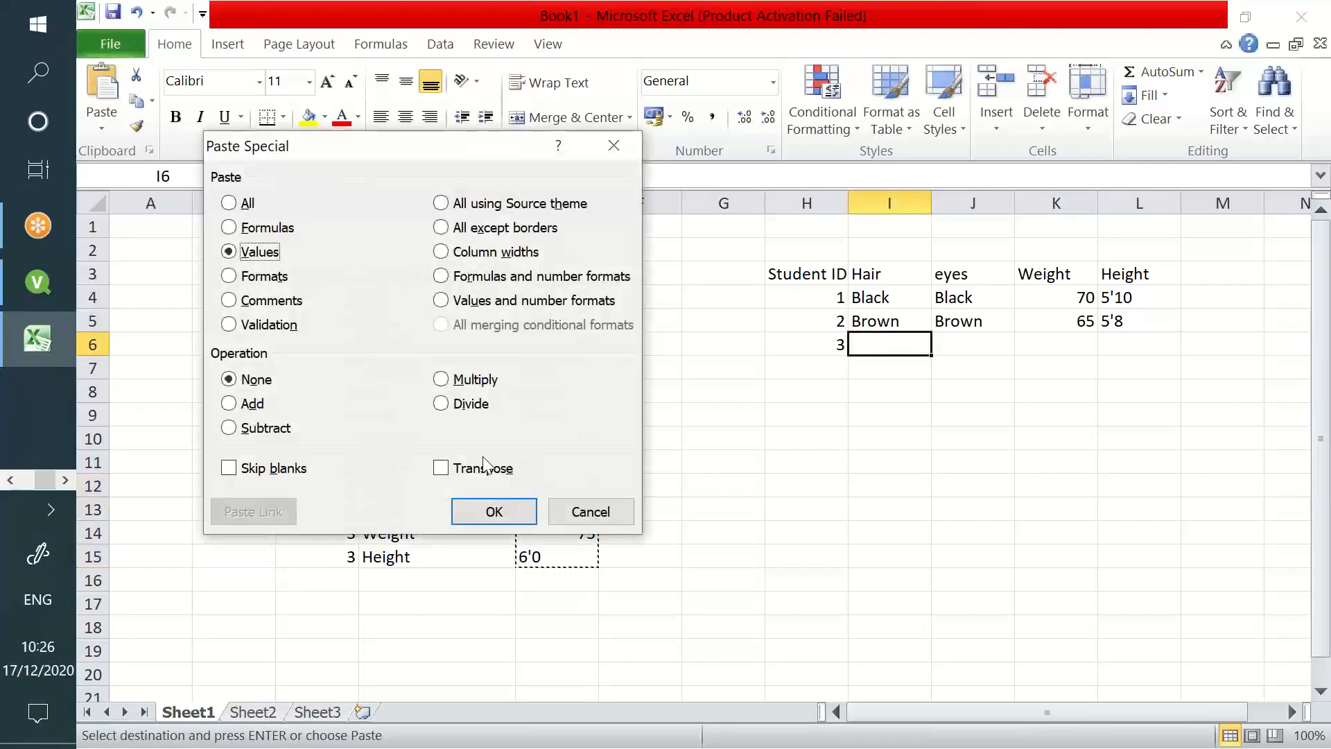
click(484, 468)
click(493, 511)
click(816, 463)
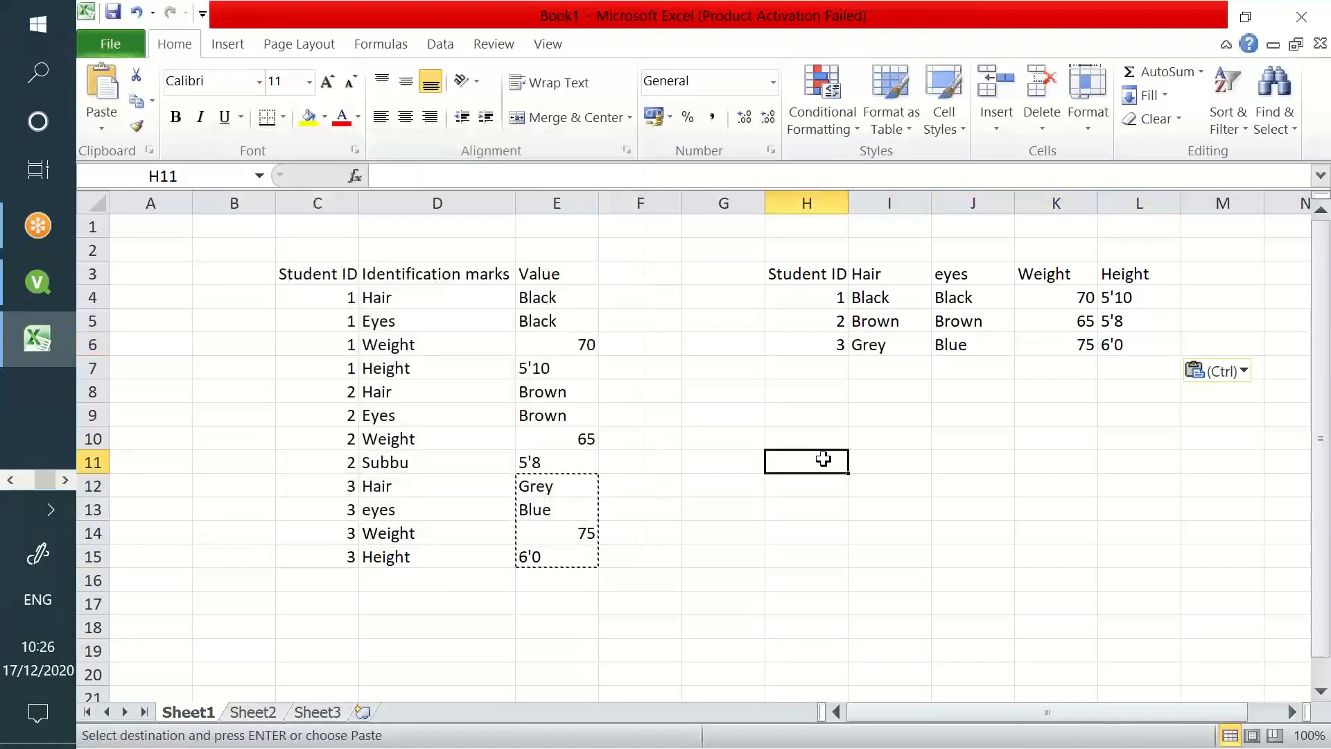
Switch to the tutorial notes in Notepad and review the Attribute, Data and Qualifiers parameters of the Crosstable syntax.
click(29, 288)
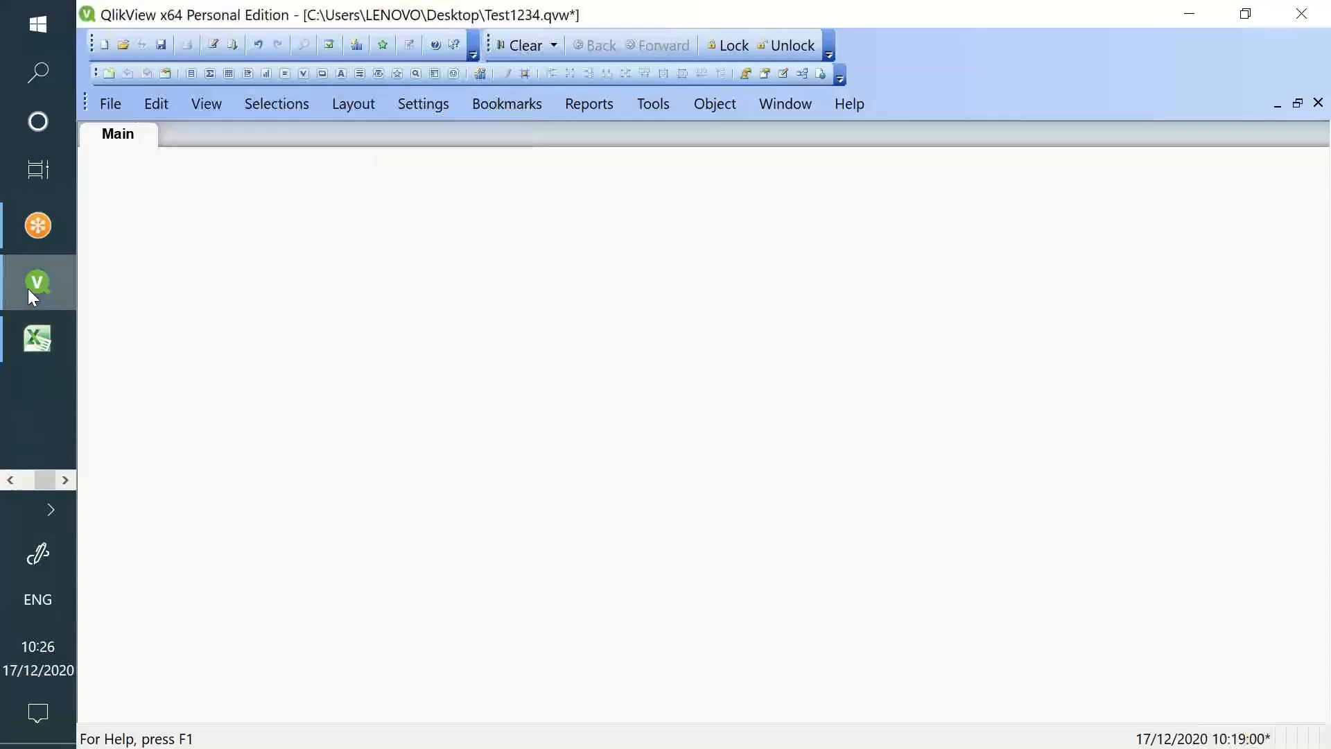
click(11, 480)
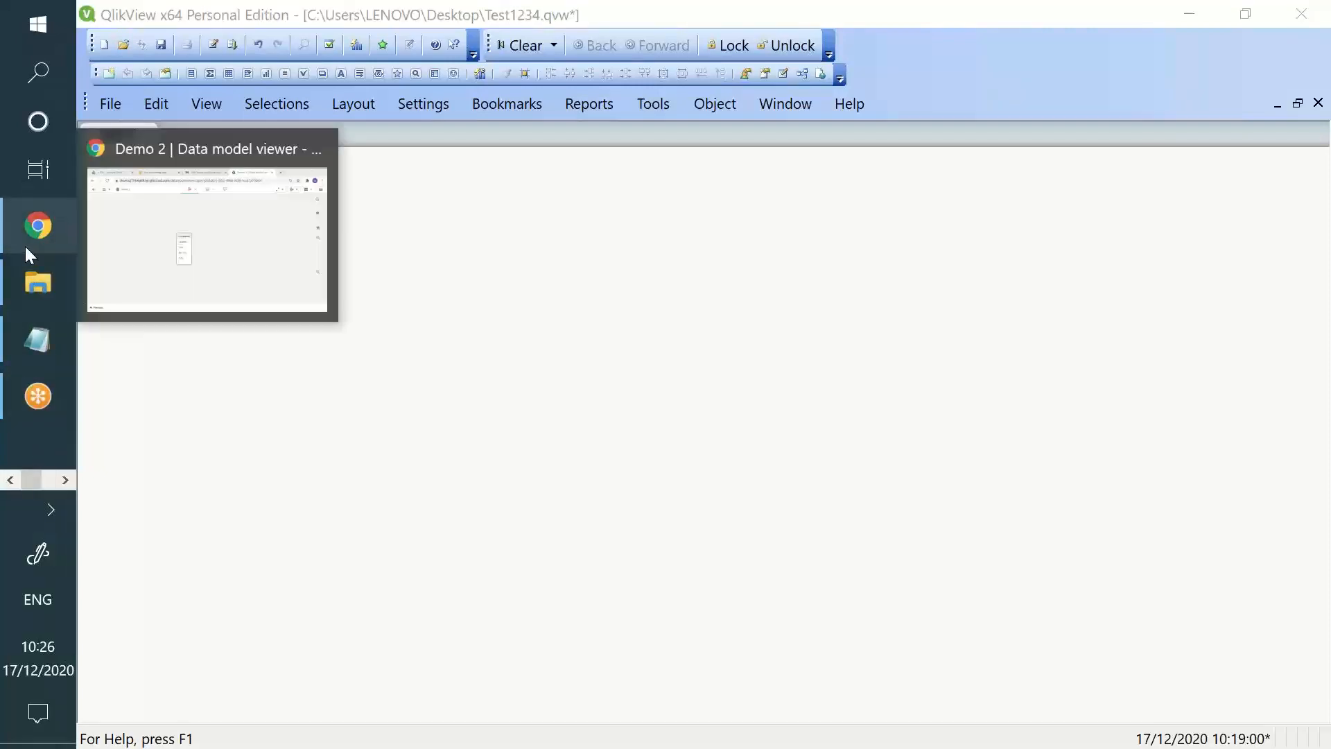
click(50, 352)
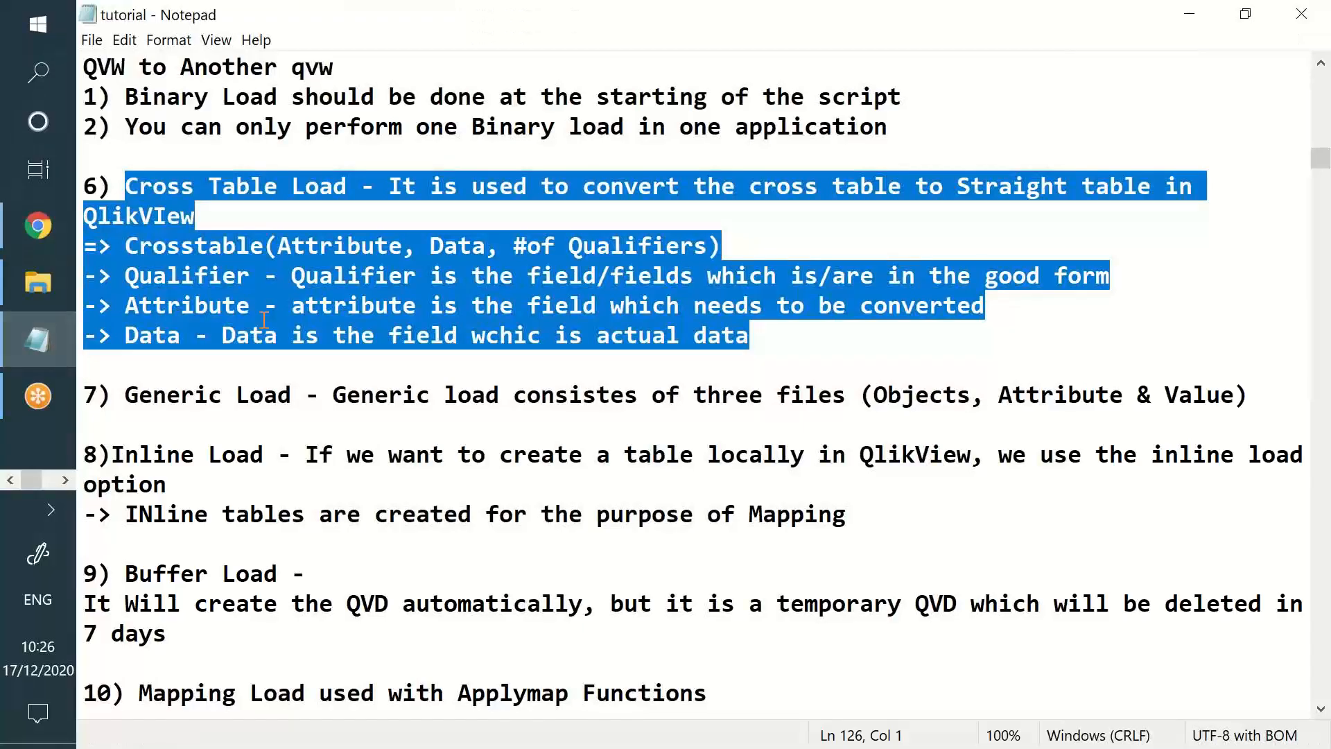
double_click(324, 258)
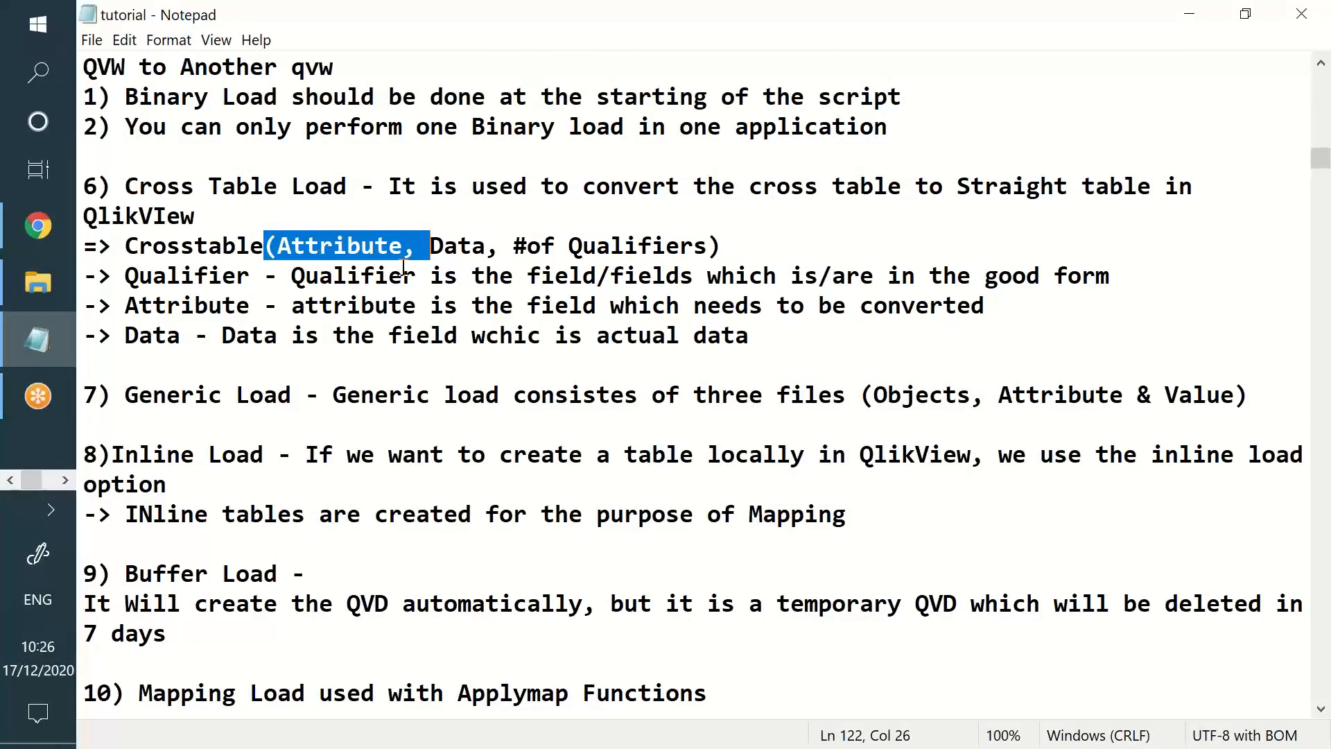
double_click(455, 270)
click(569, 246)
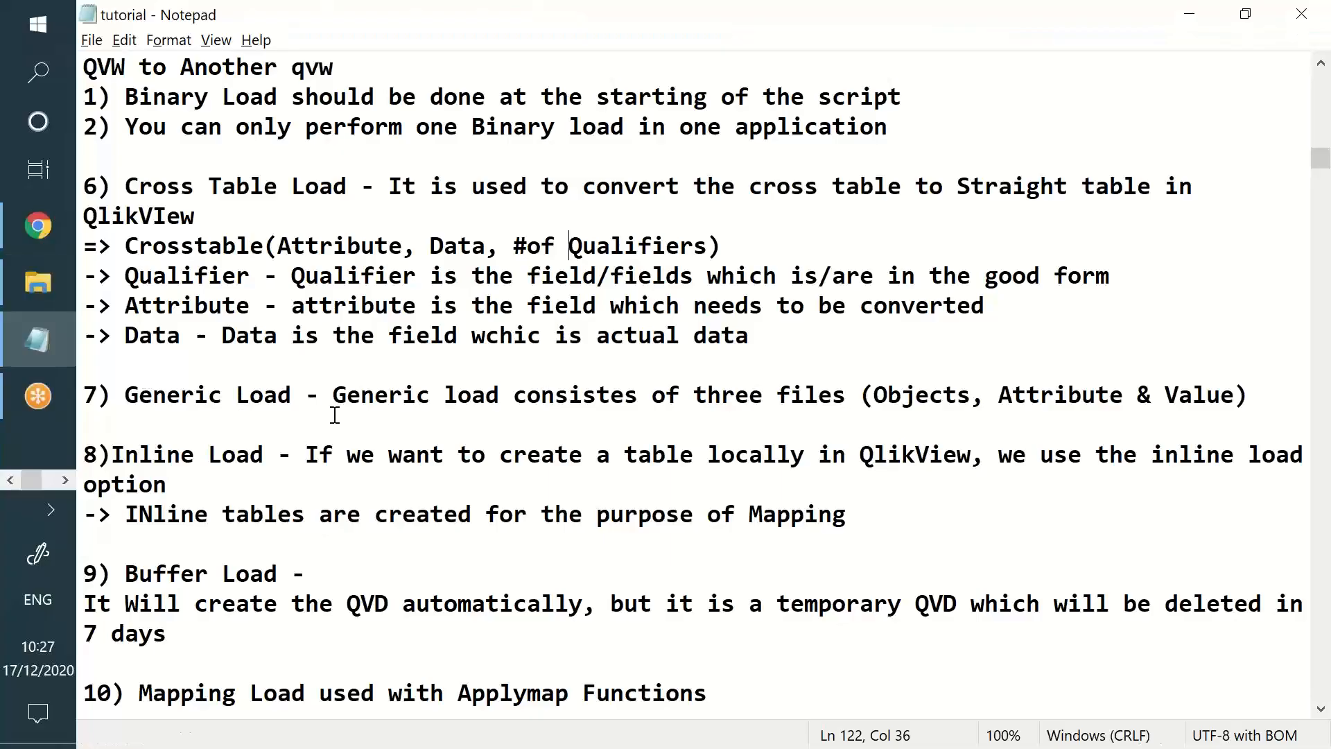
Compare the Generic Load terms Objects, Attribute and Value with the Crosstable parameters in the notes.
double_click(948, 396)
double_click(1104, 400)
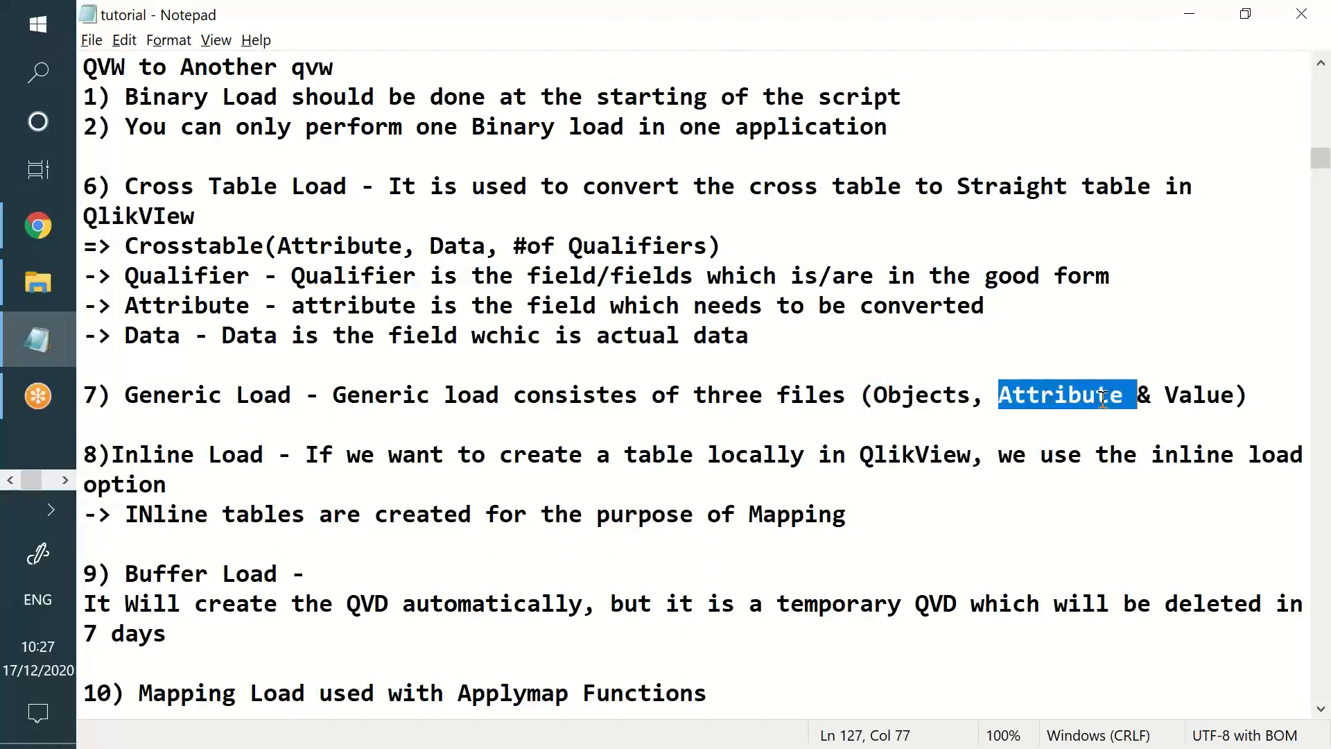
double_click(1186, 399)
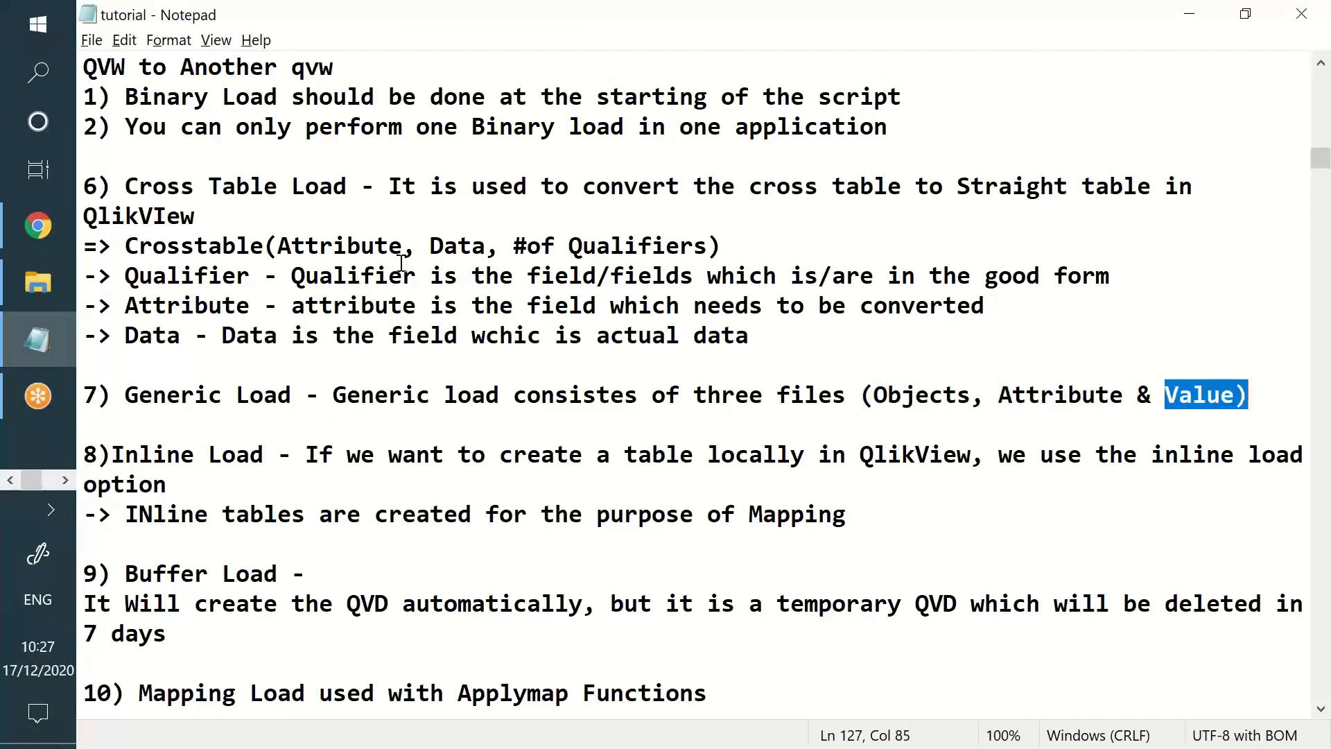
double_click(444, 246)
double_click(590, 246)
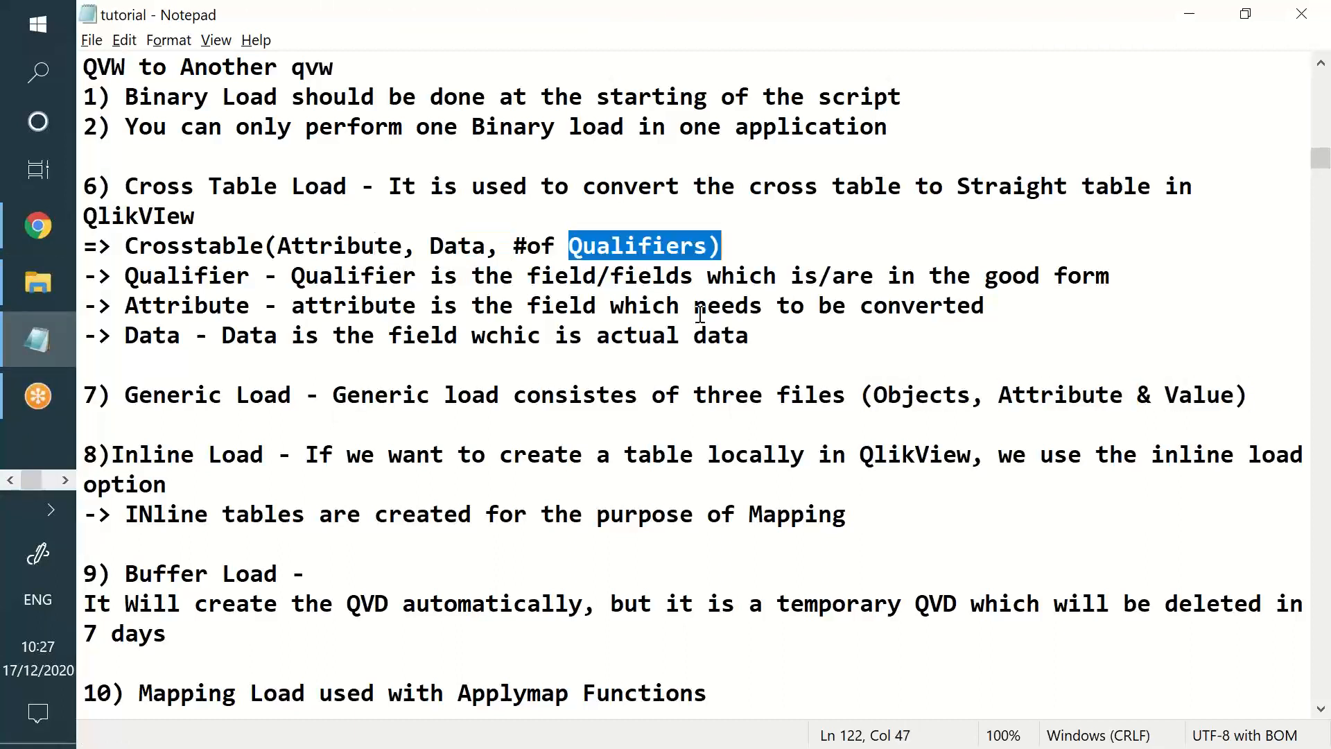
double_click(914, 406)
double_click(1042, 406)
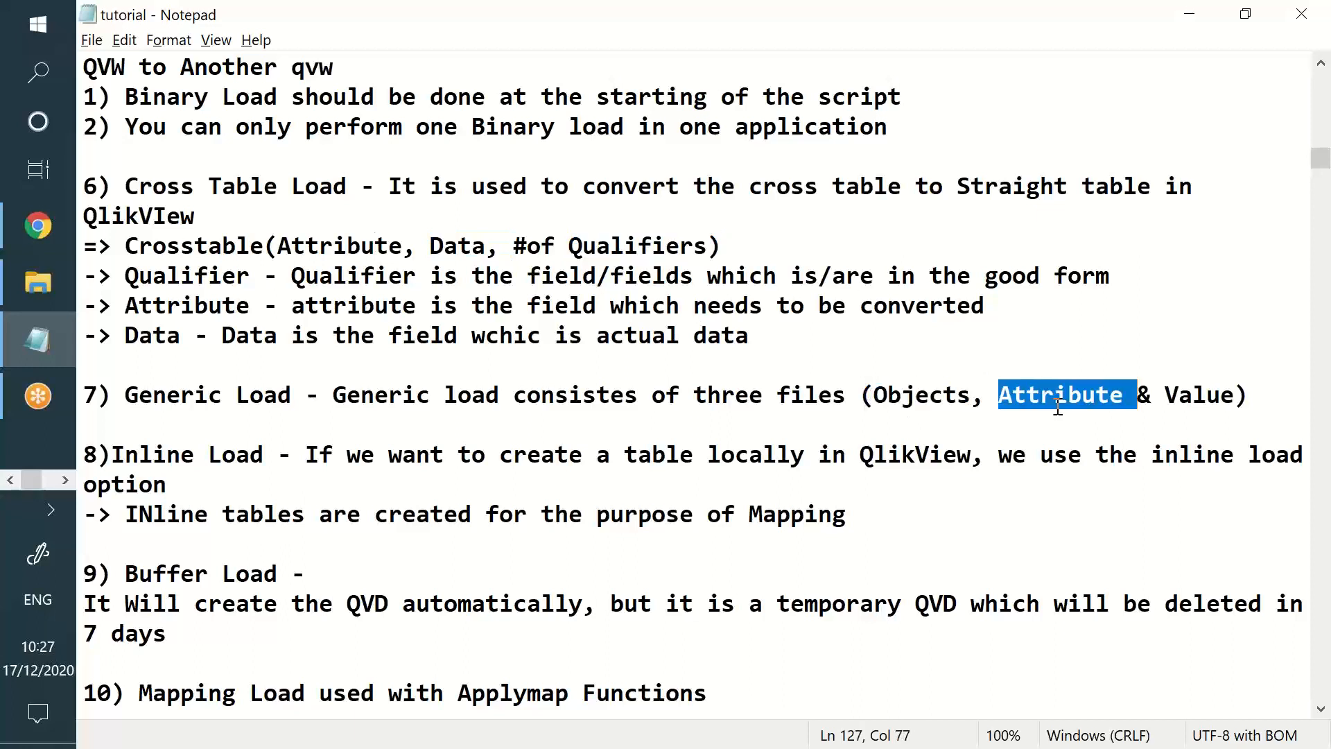
double_click(1162, 403)
click(902, 401)
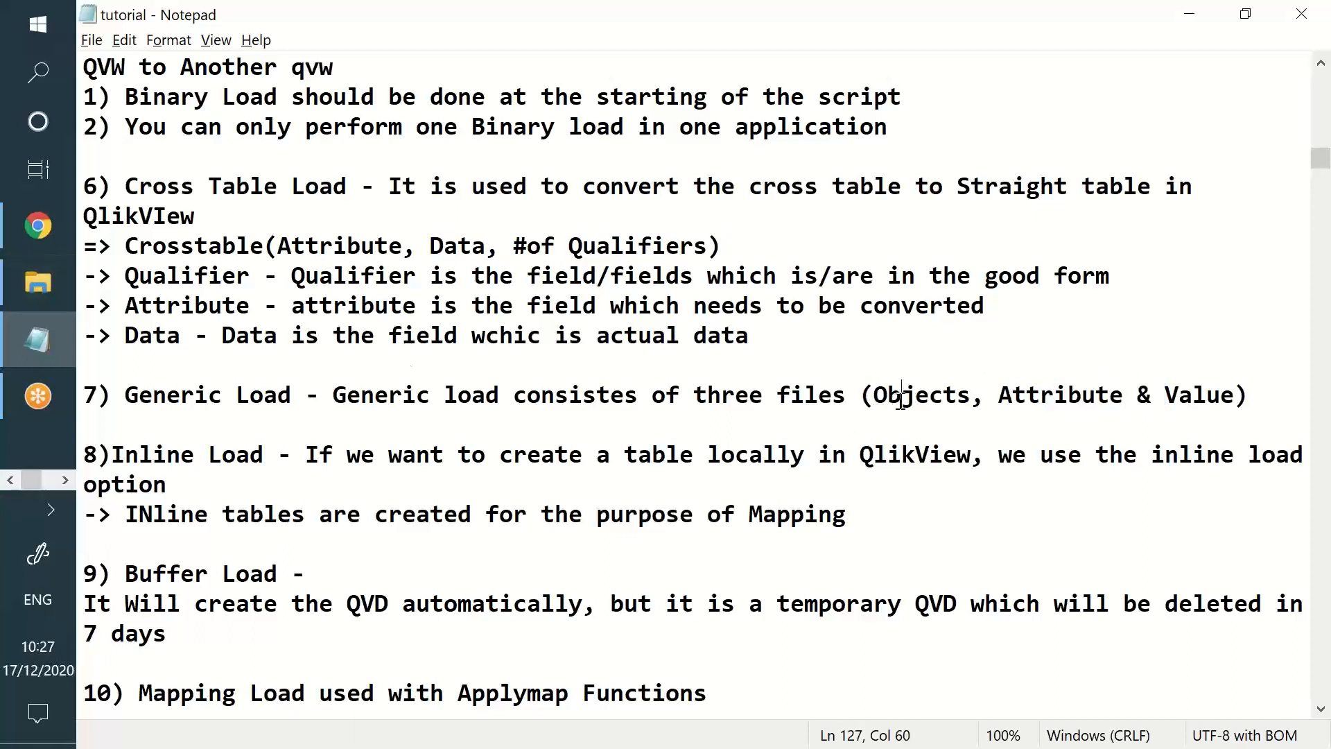
double_click(902, 396)
double_click(1034, 395)
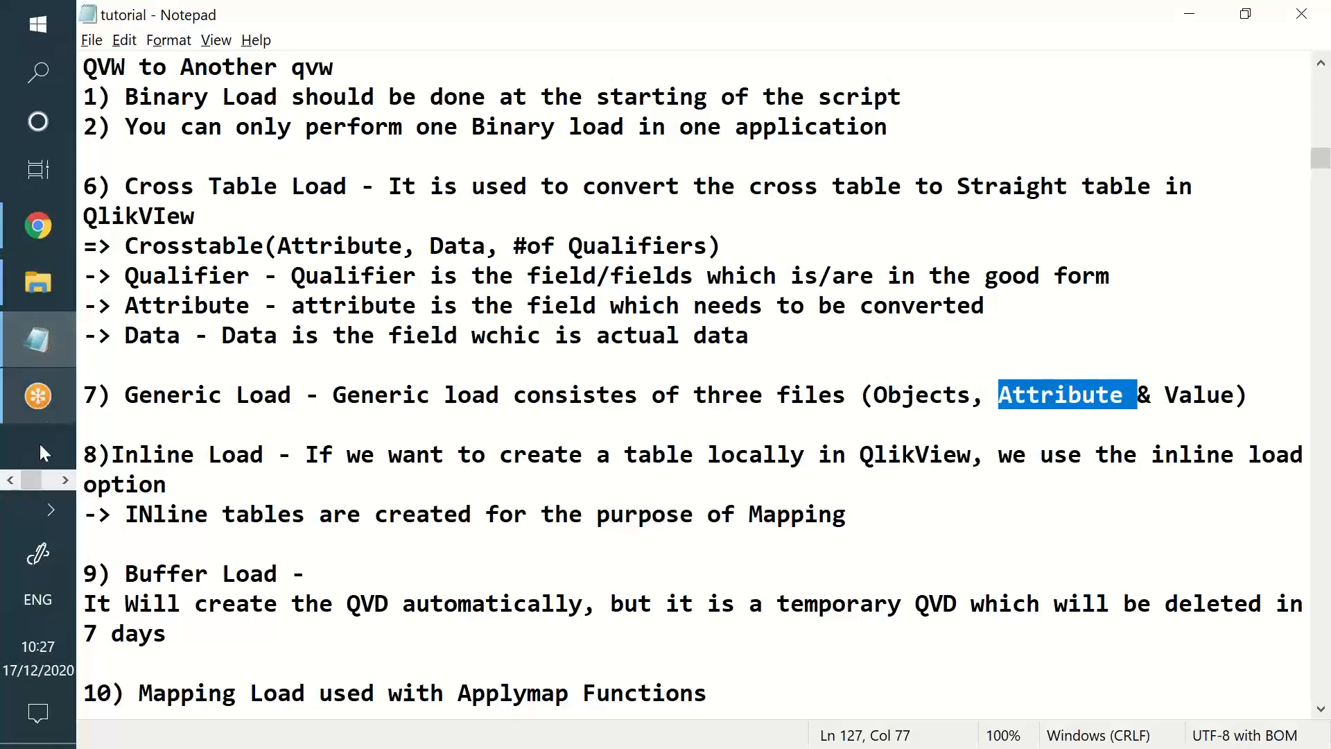
Return to the Excel workbook and label the source columns in C2:E2 as Object, atribute and Value.
click(66, 478)
click(39, 332)
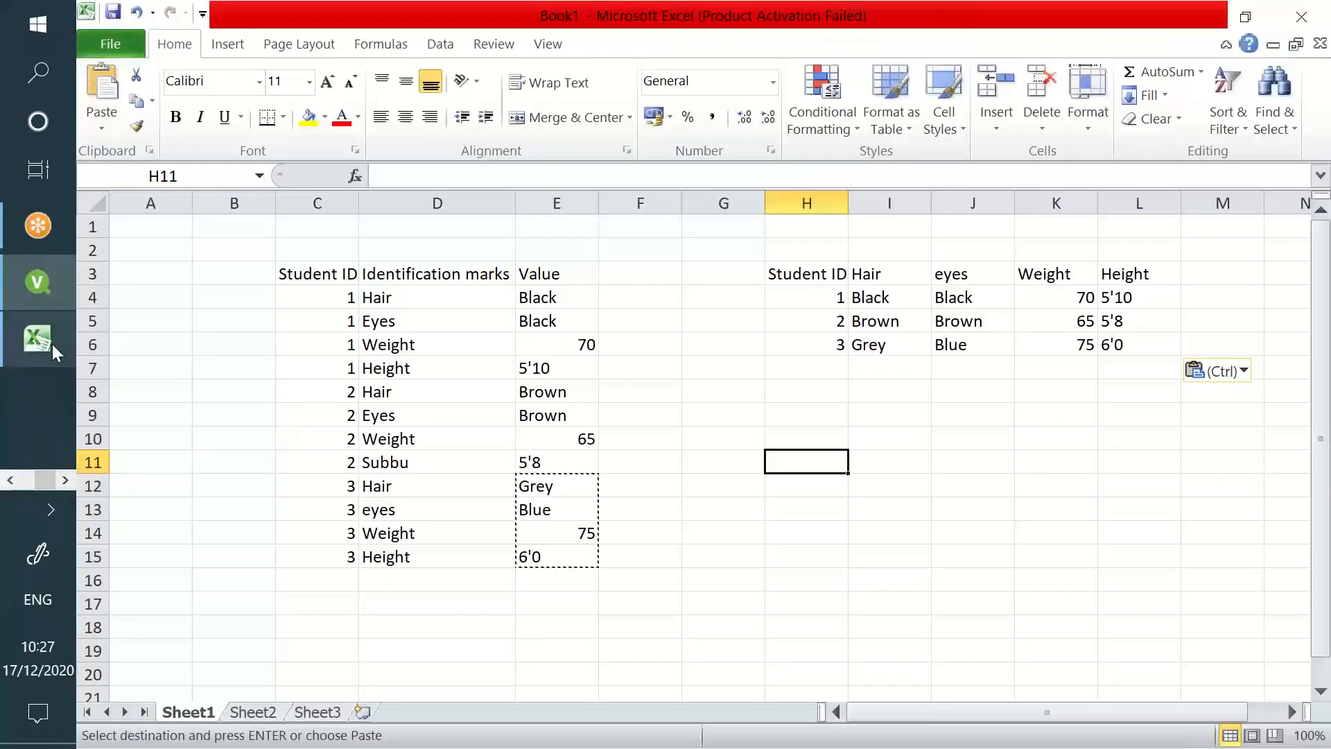
click(330, 253)
key(Escape)
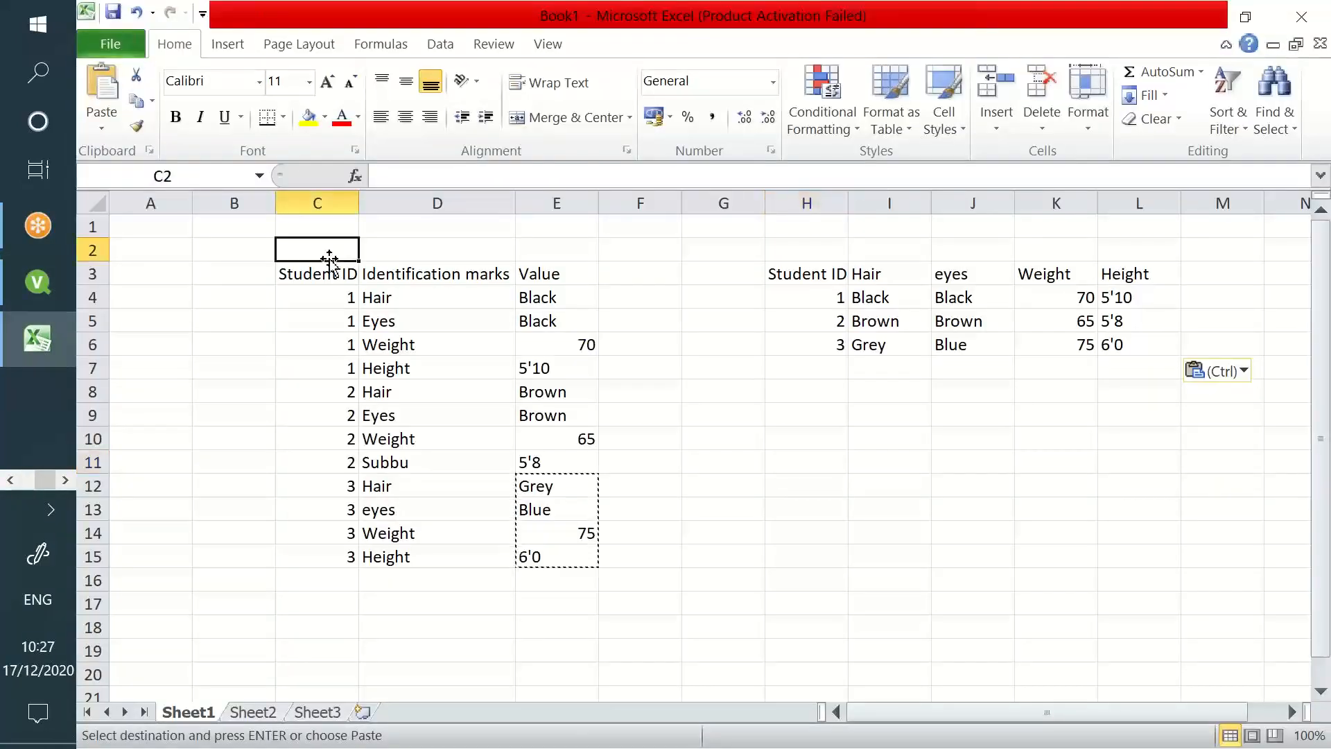
text(Object)
key(Tab)
text(atribute)
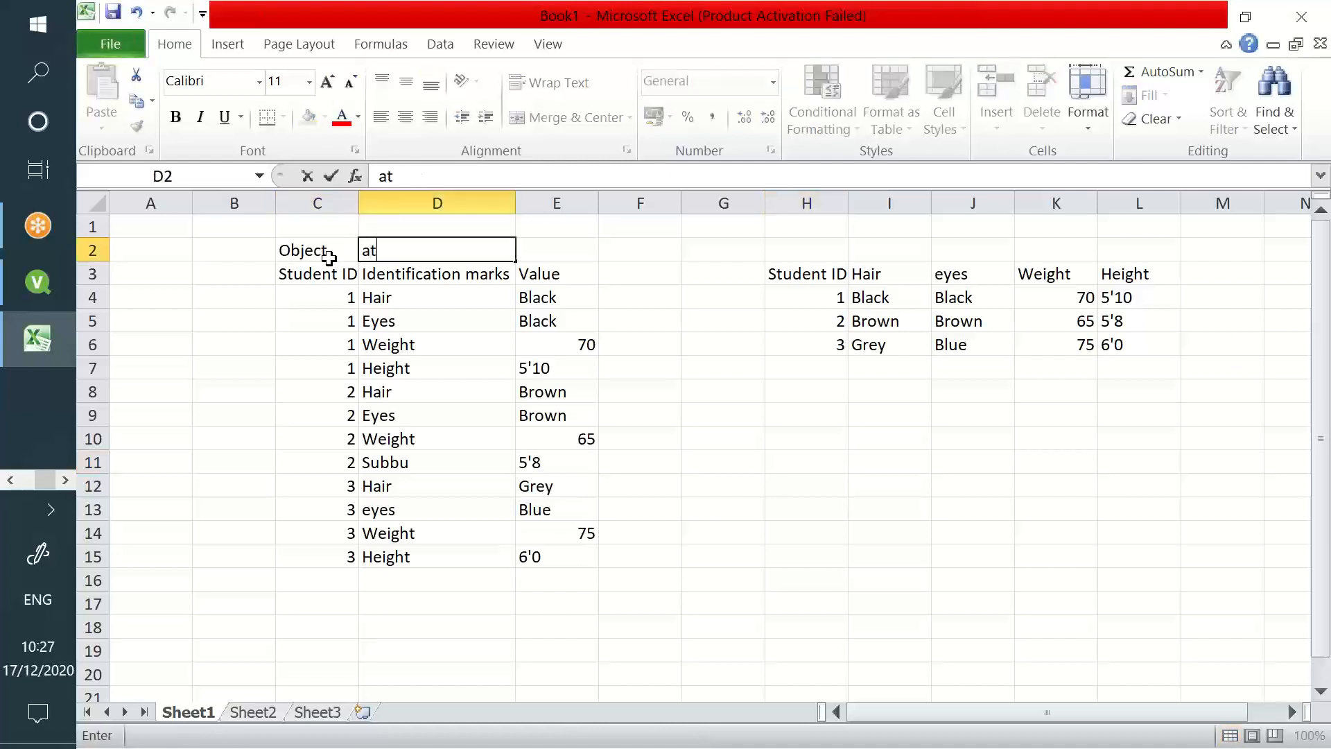
key(Tab)
text(Value)
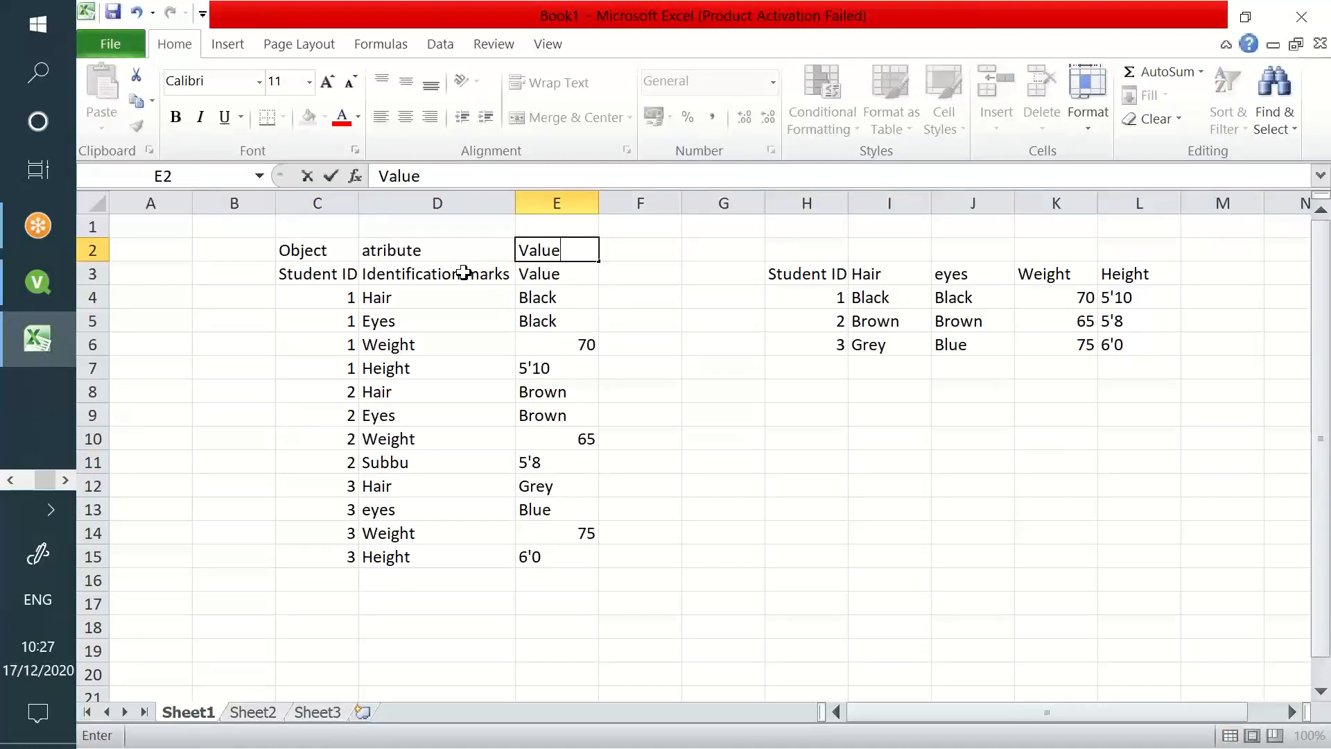
Compare the student IDs, identification marks and values in C3:E15 with the one-row-per-student layout in H3:L6.
drag(350, 297, 350, 367)
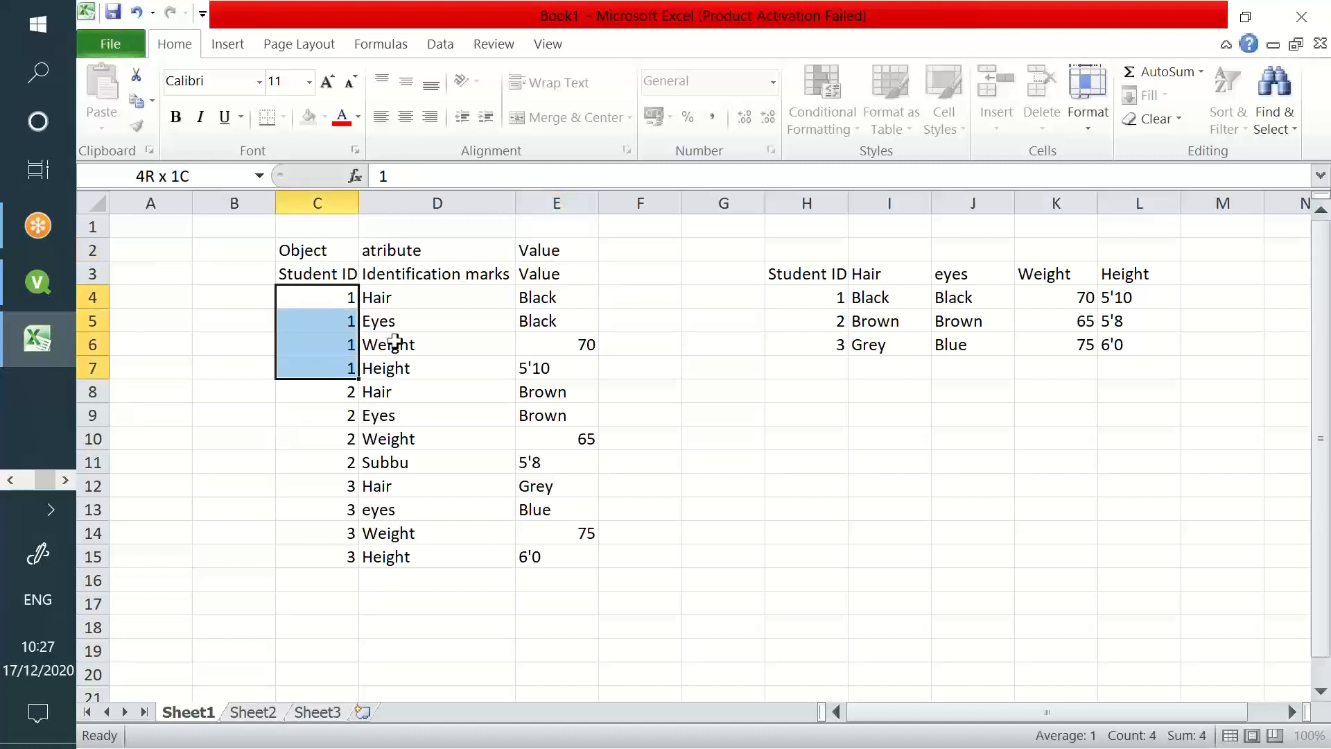
drag(431, 298, 448, 547)
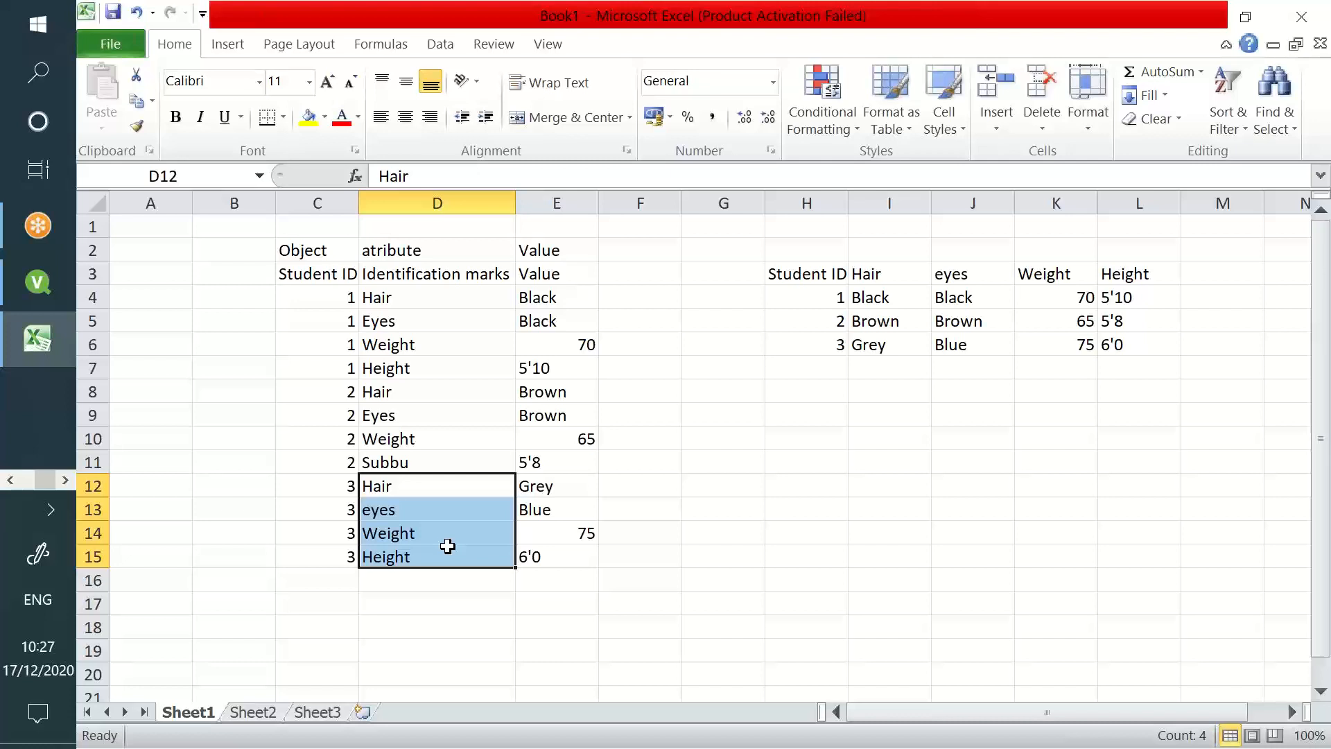
drag(426, 300, 425, 368)
drag(309, 299, 386, 467)
drag(349, 296, 336, 366)
drag(444, 299, 387, 582)
drag(312, 321, 478, 368)
drag(326, 368, 573, 392)
drag(326, 439, 478, 439)
drag(338, 466, 351, 516)
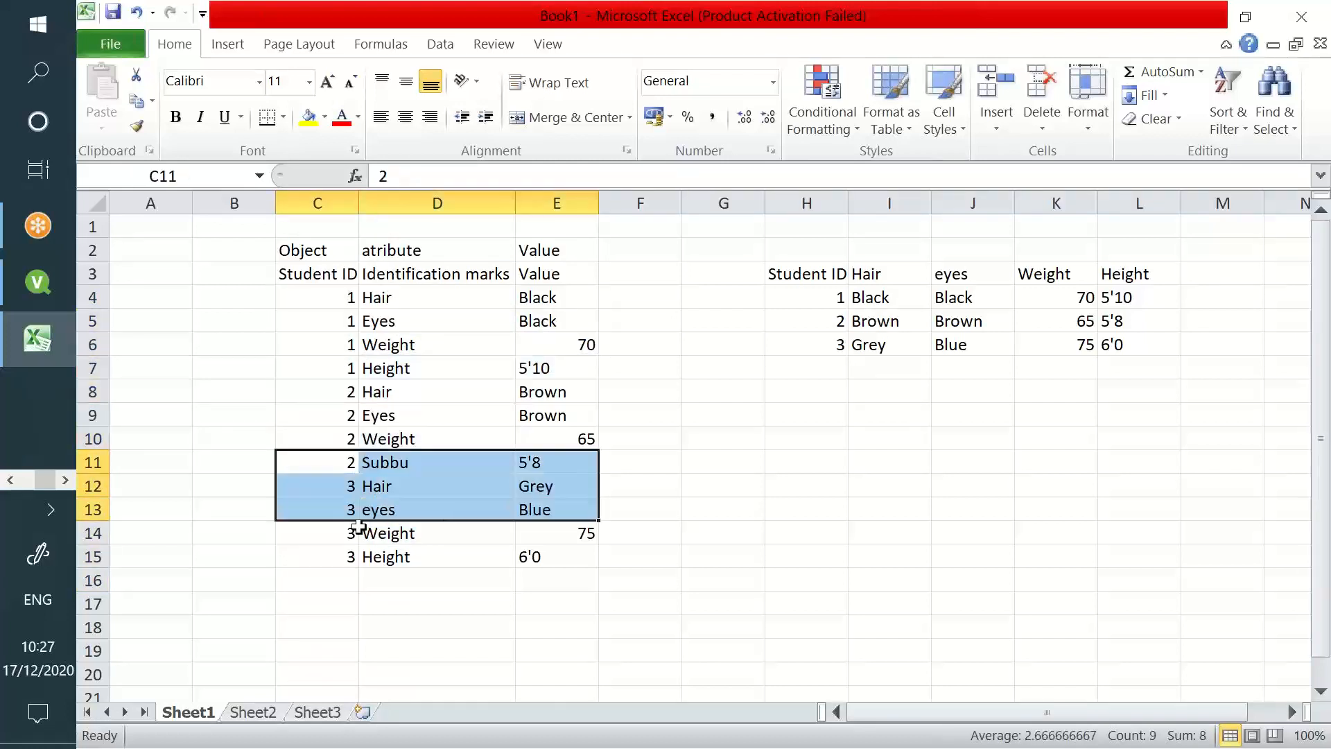
click(426, 533)
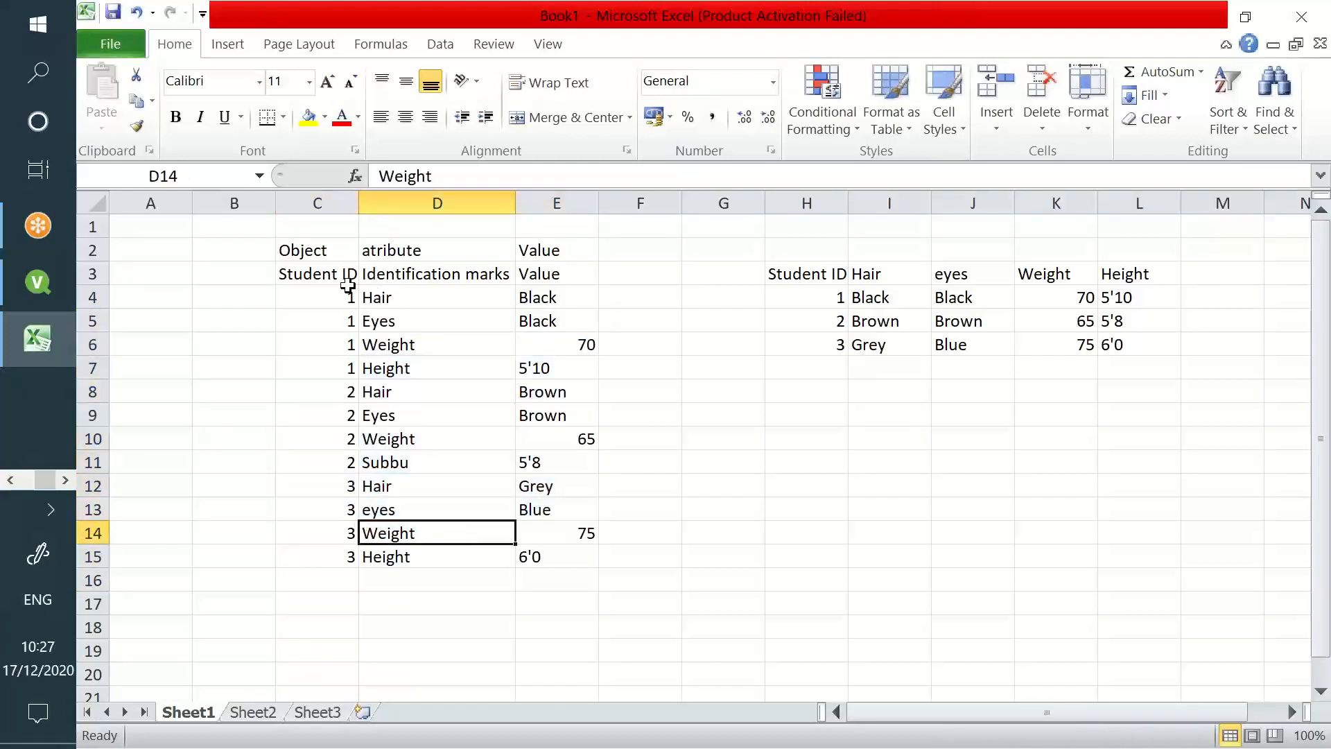
drag(292, 281, 506, 324)
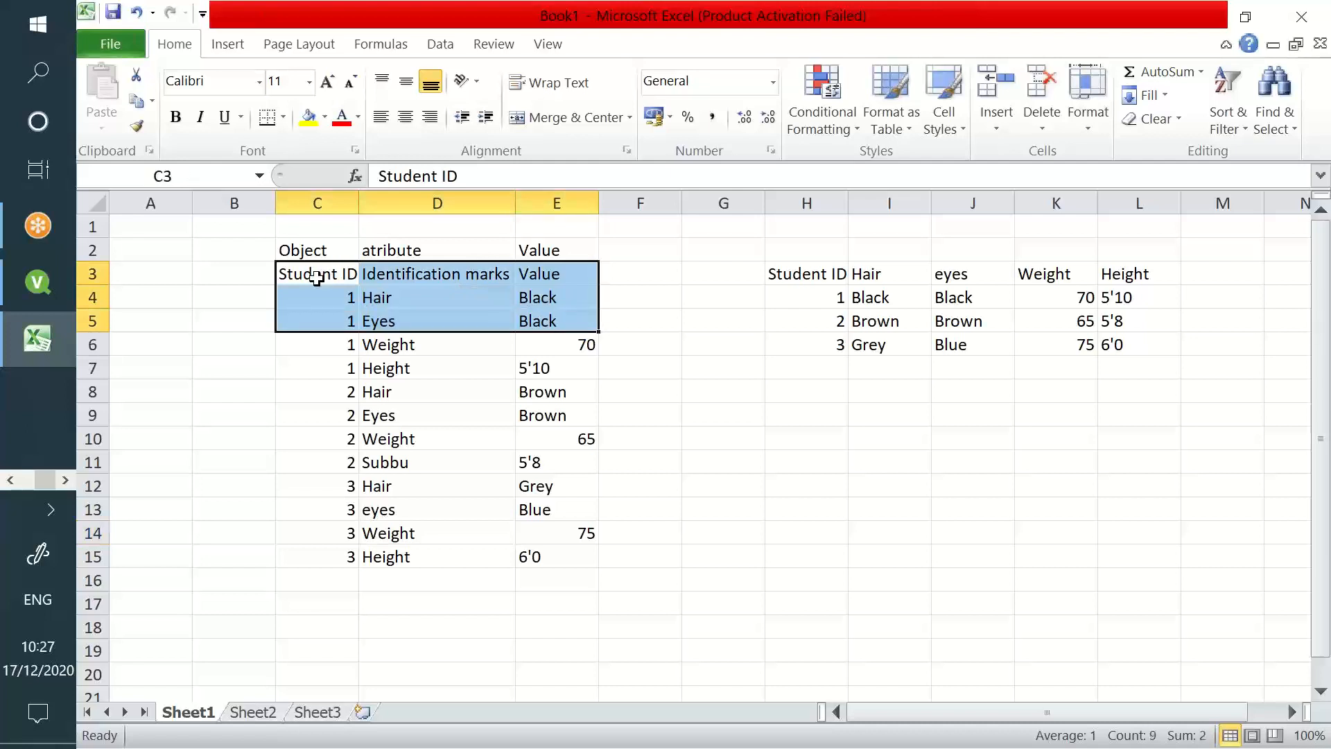
drag(317, 278, 555, 559)
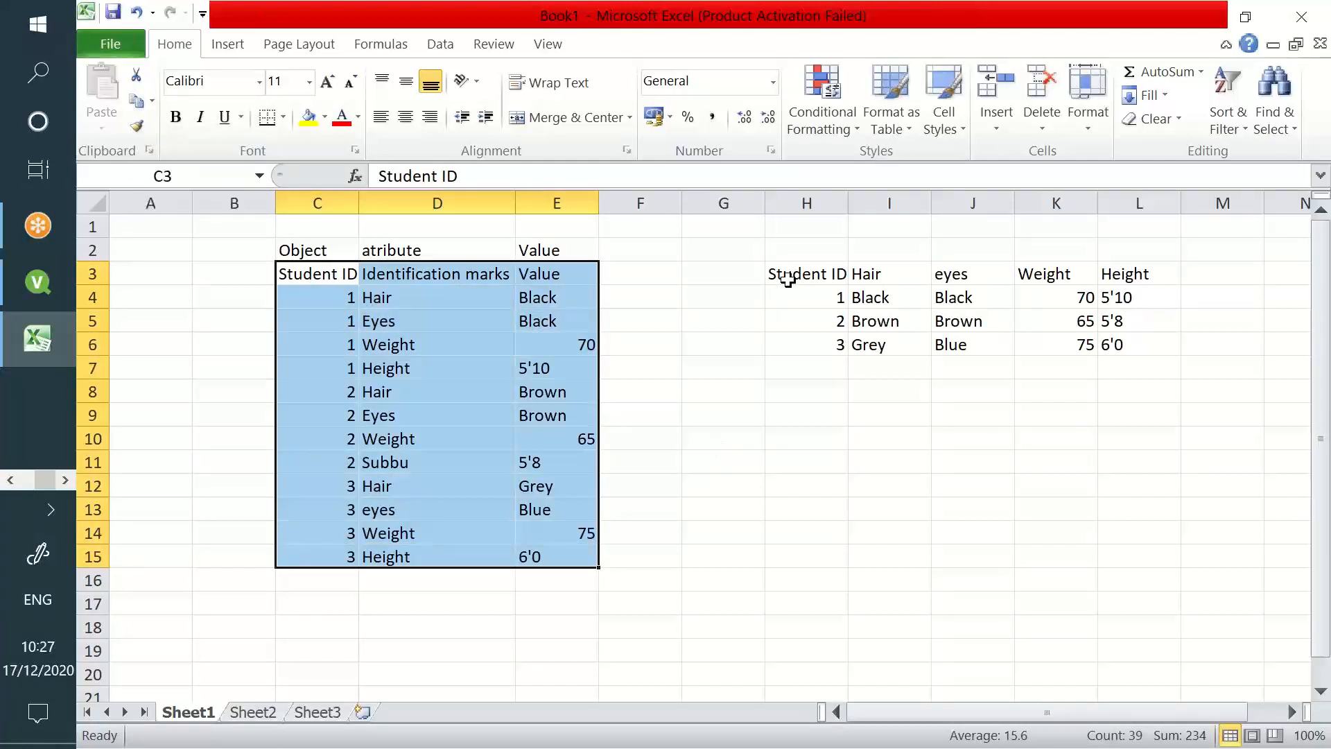
drag(780, 273, 877, 298)
drag(1054, 351, 1145, 344)
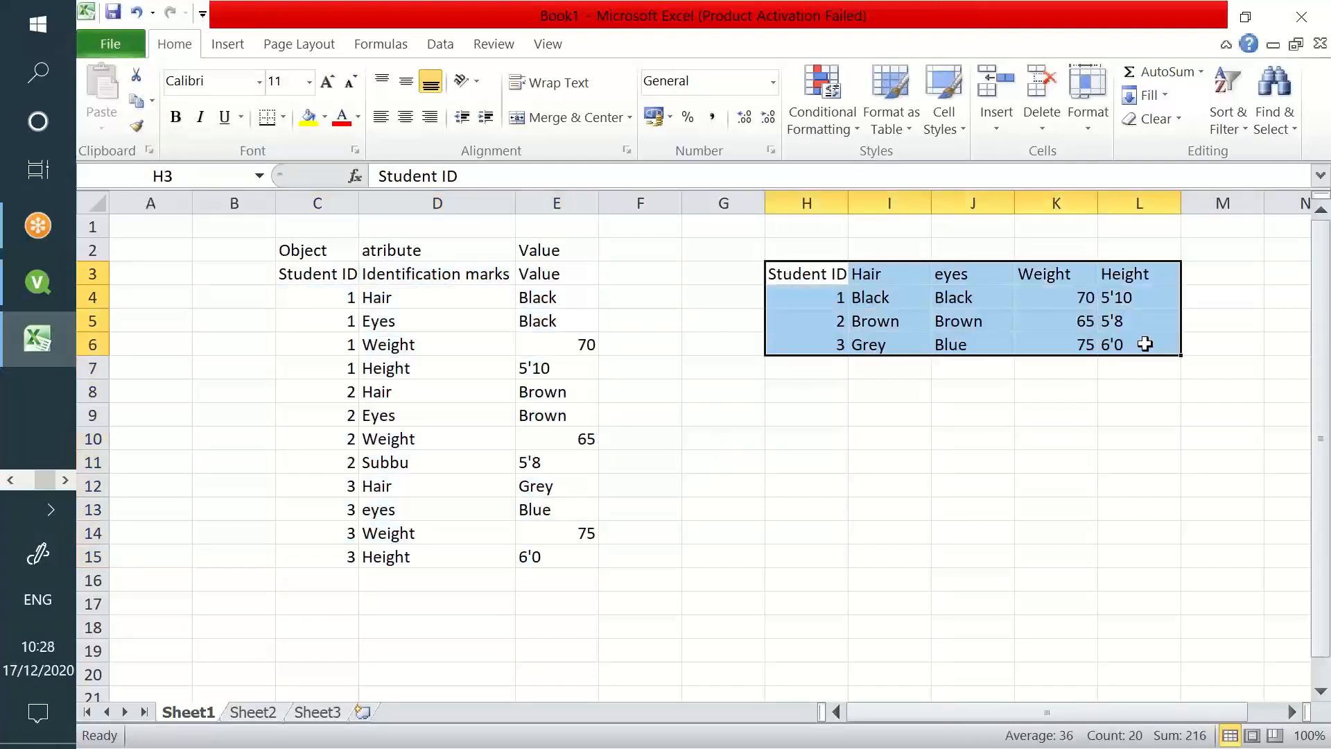
drag(783, 277, 855, 319)
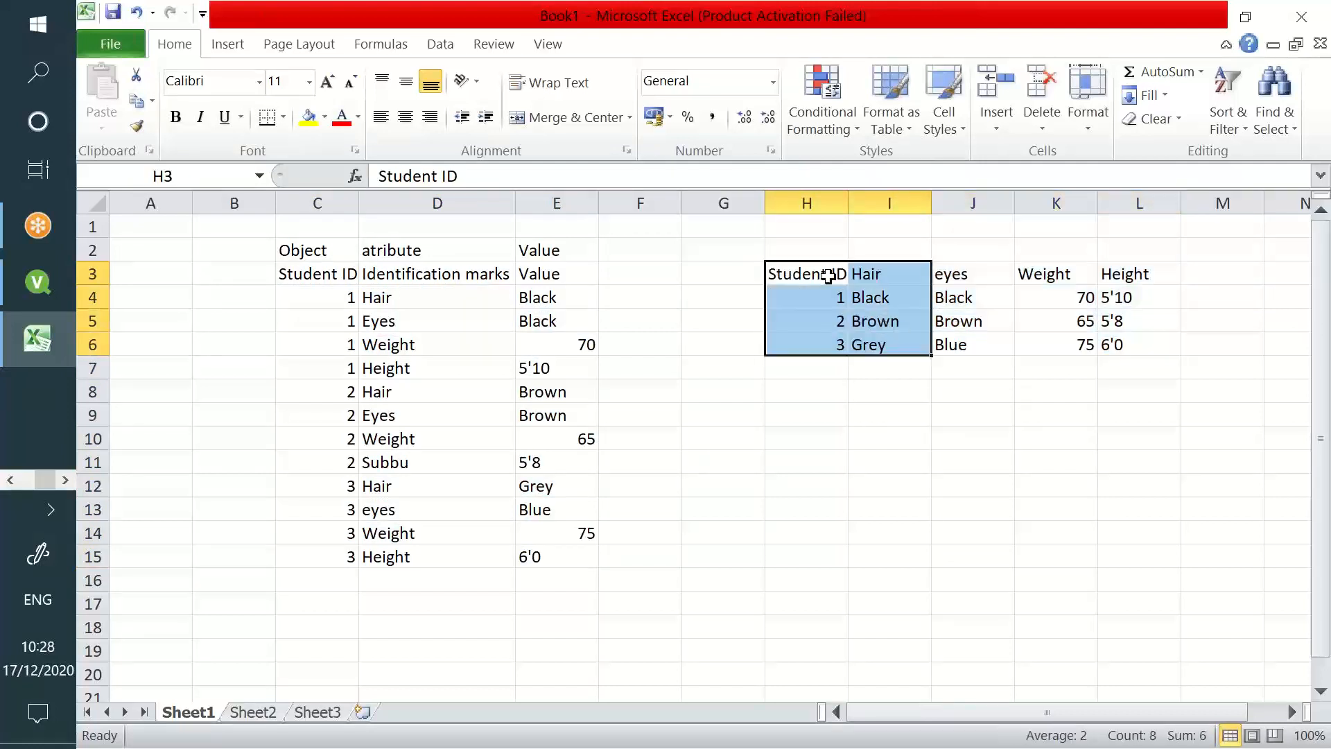
Build a separate eyes table by copying the Student ID column H3:H6 to H9 and moving J3:J6 to I9.
shift+click(824, 353)
key(ctrl+c)
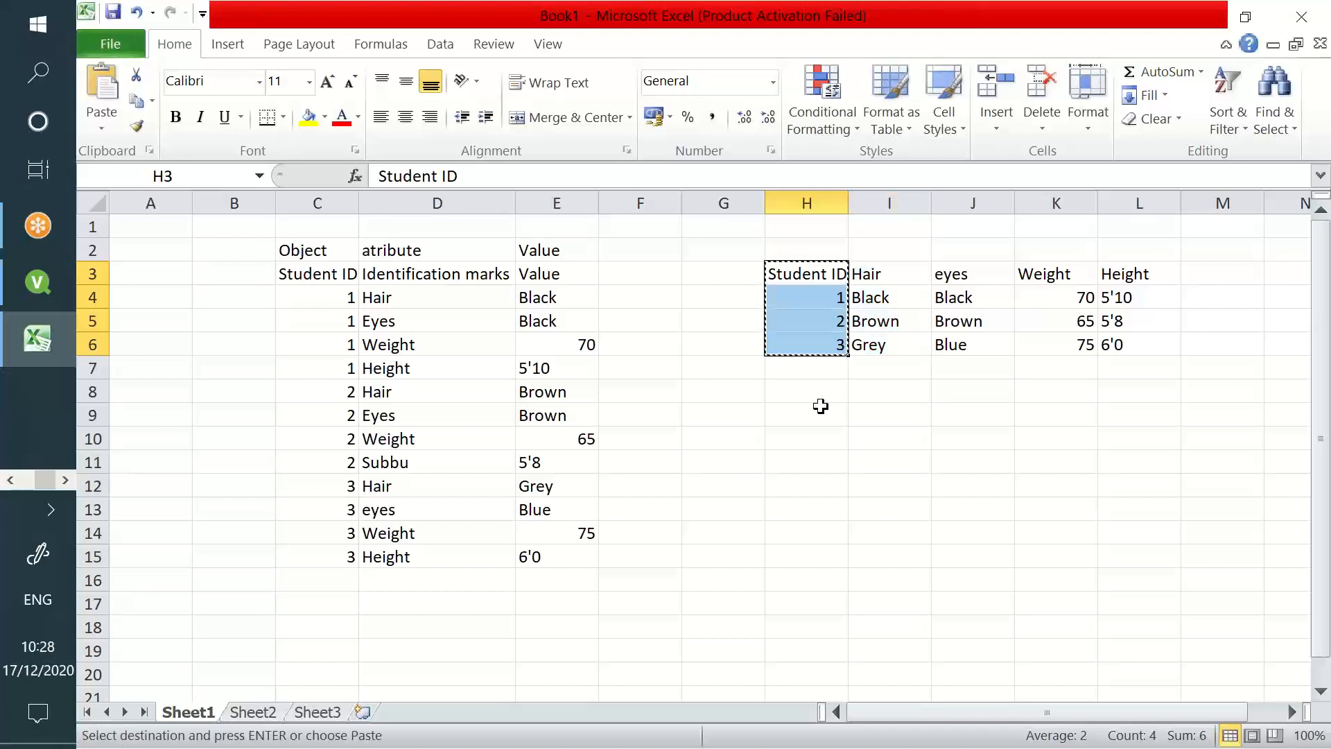
click(820, 406)
key(ctrl+v)
drag(956, 273, 957, 344)
key(ctrl+x)
click(891, 415)
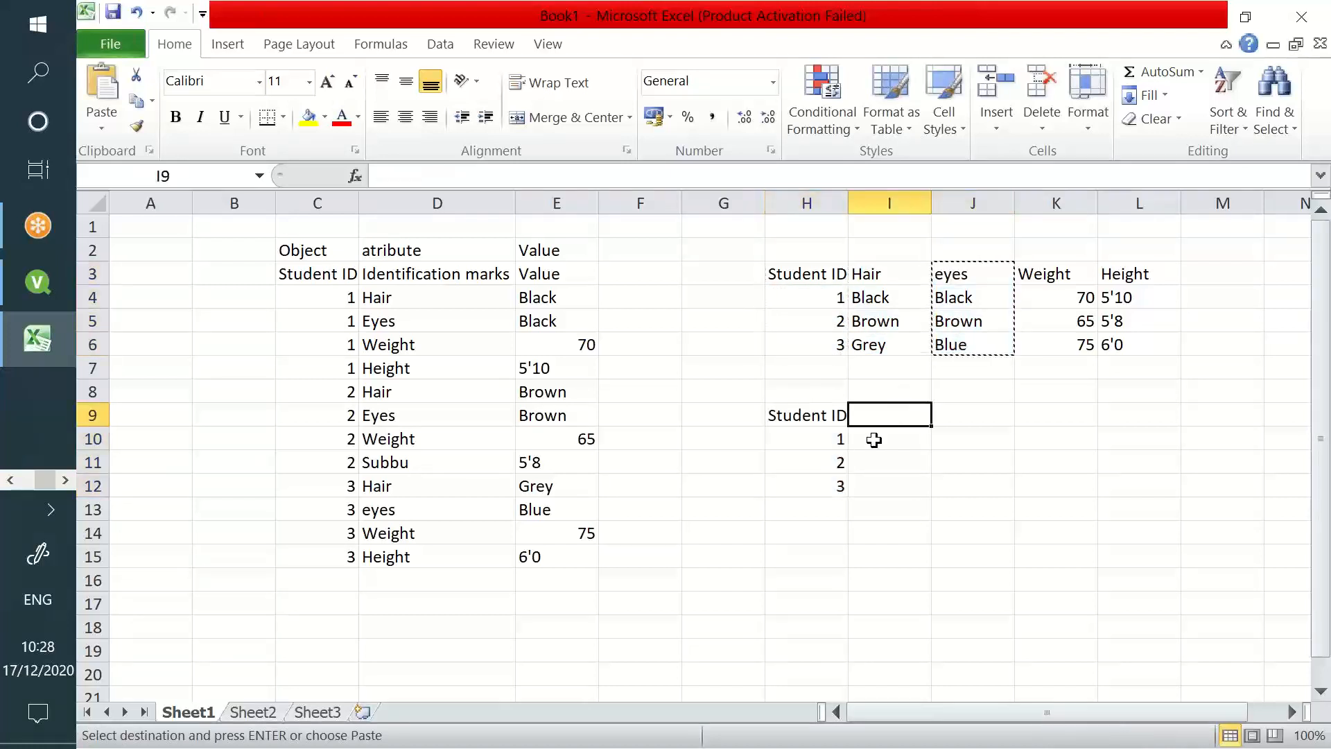
key(ctrl+v)
Build a separate Weight table by copying the Student ID column H9:H12 to H15 and moving K3:K6 to I15.
drag(807, 416, 808, 477)
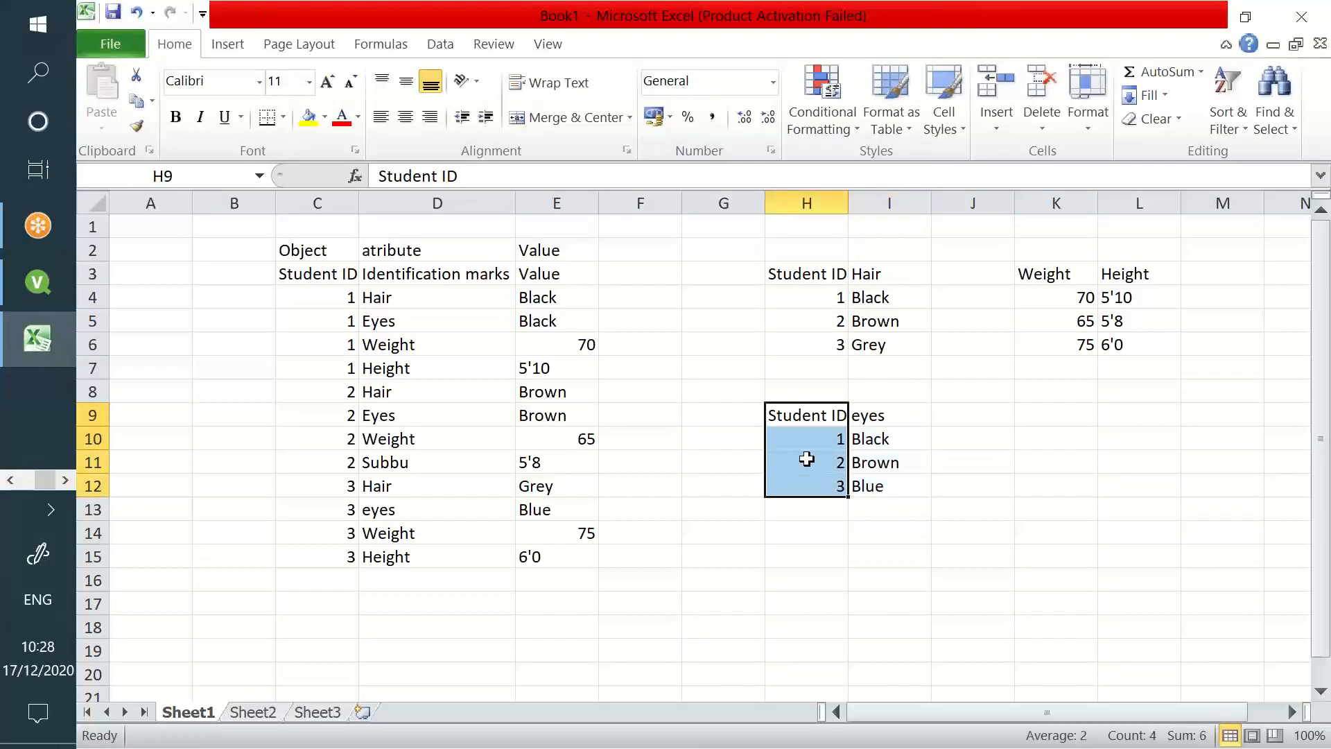
key(ctrl+c)
click(799, 555)
key(ctrl+v)
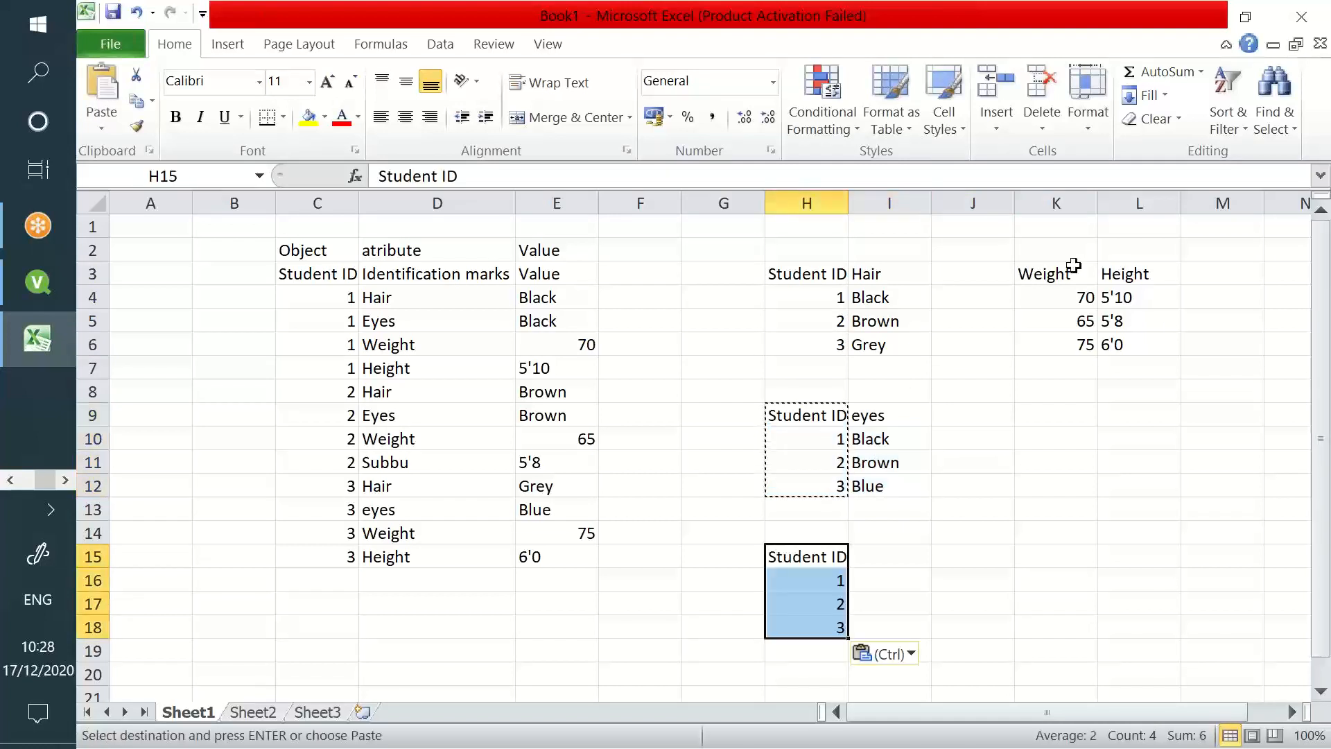
drag(1060, 277, 1045, 337)
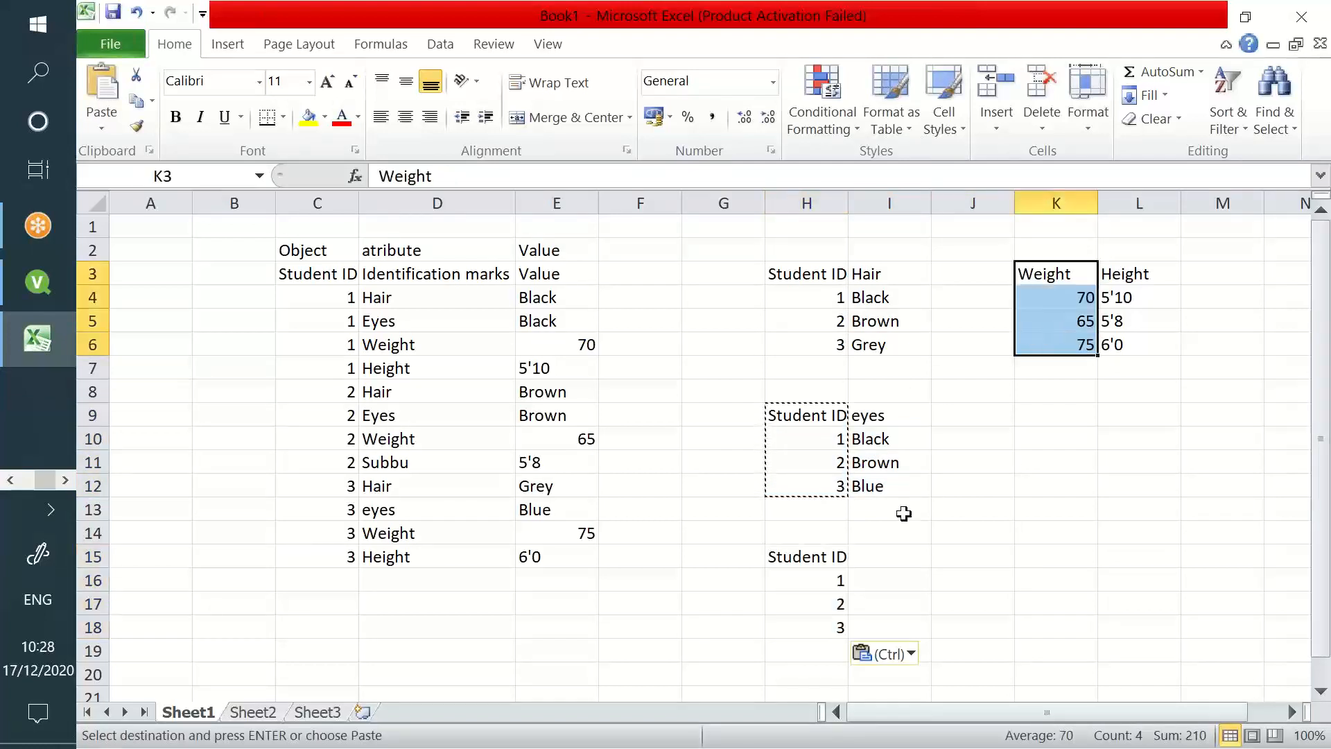
key(ctrl+c)
click(877, 558)
key(ctrl+v)
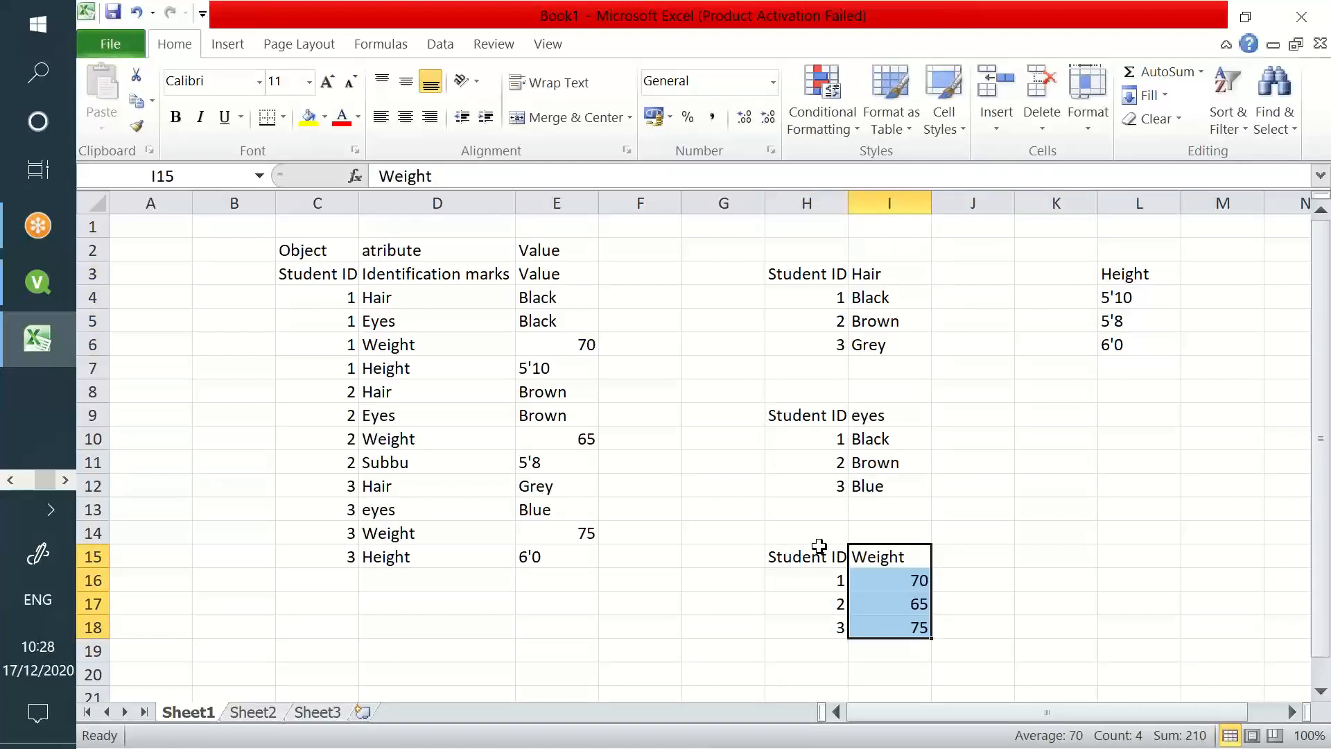
Copy the Student ID column H15:H18 to K8 and the Height column L3:L6 to L9, clearing the original Height cells.
drag(820, 553, 806, 620)
key(ctrl+c)
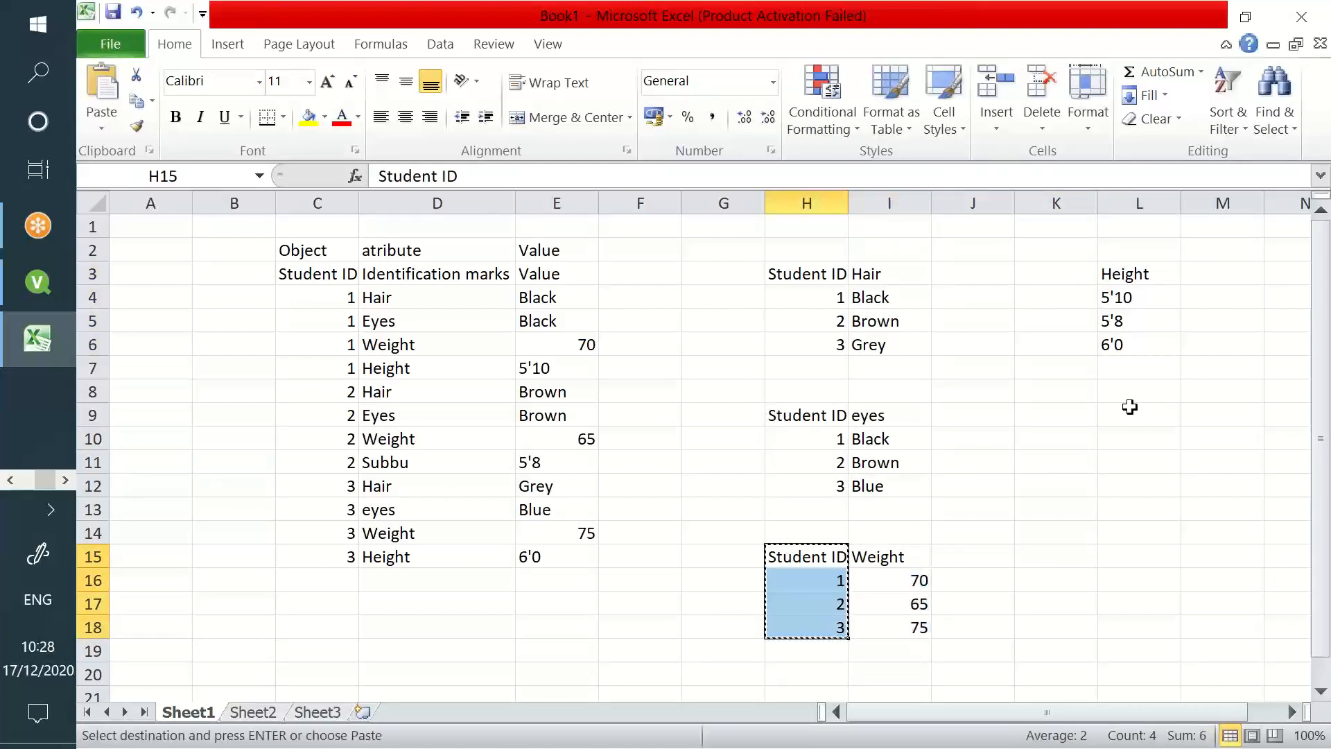
click(1072, 392)
key(ctrl+v)
drag(1144, 278, 1137, 340)
key(ctrl+c)
click(1138, 410)
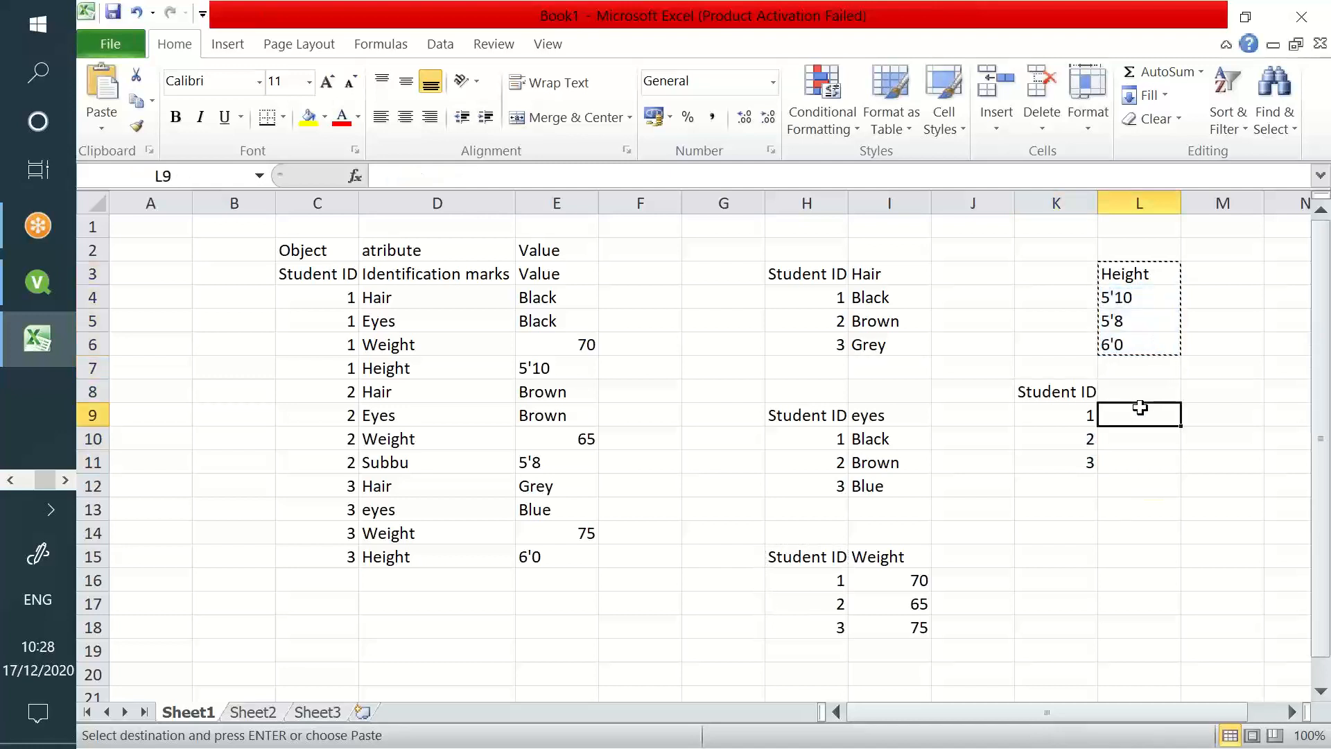
key(ctrl+v)
drag(1137, 278, 1149, 337)
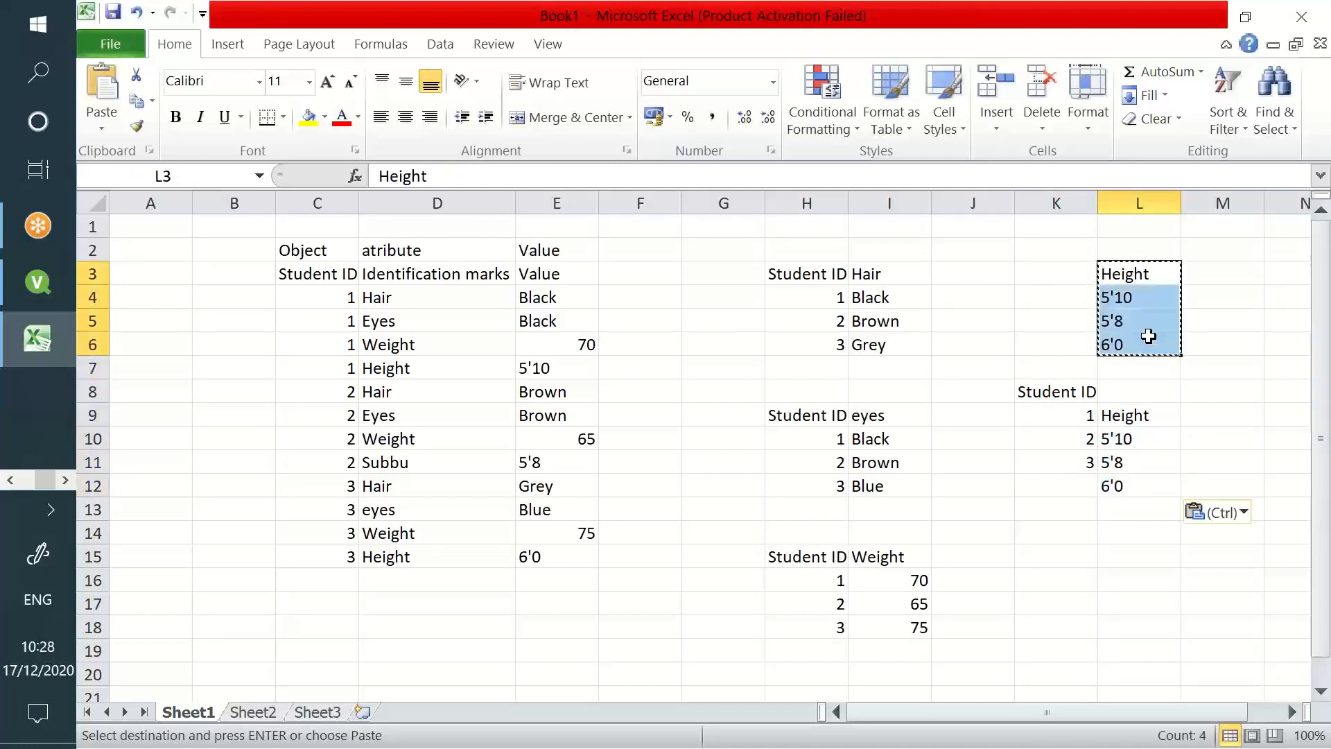
key(Delete)
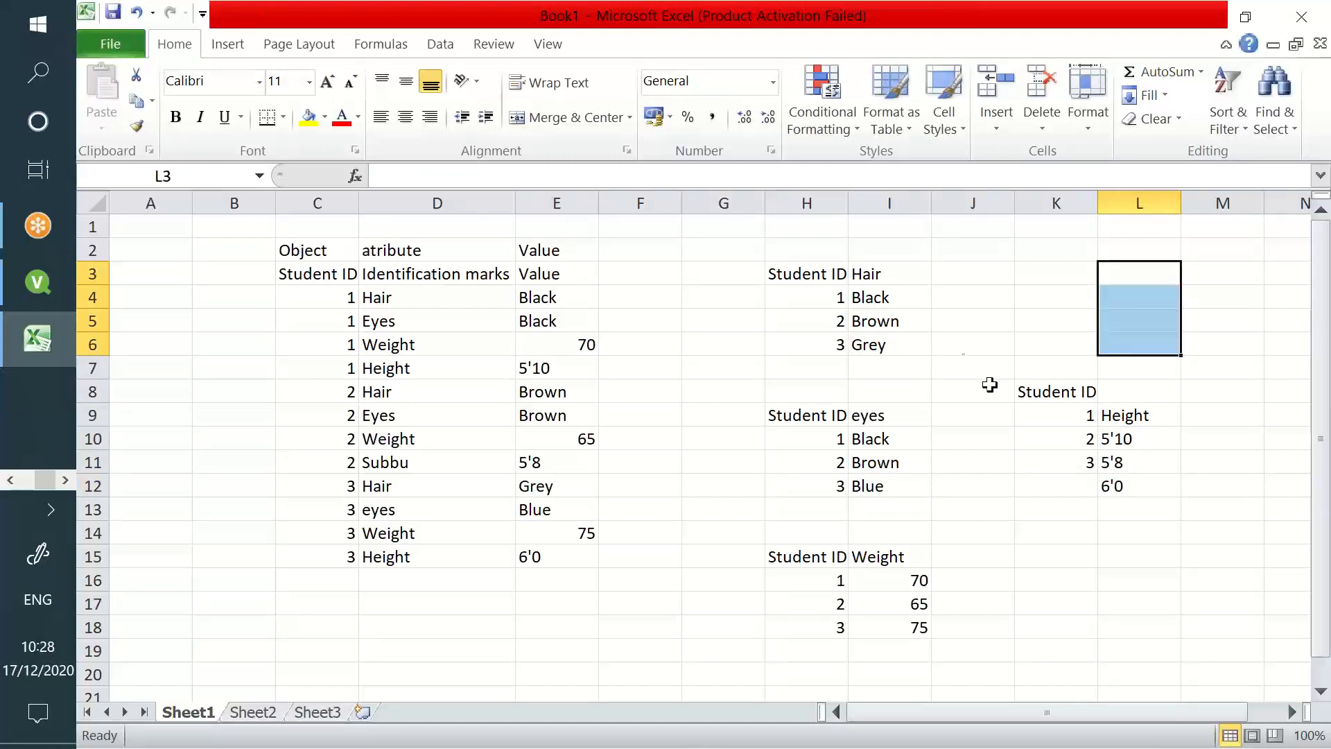
Inspect the Student ID headers shared by the separate Hair, eyes, Weight and Height tables.
click(822, 273)
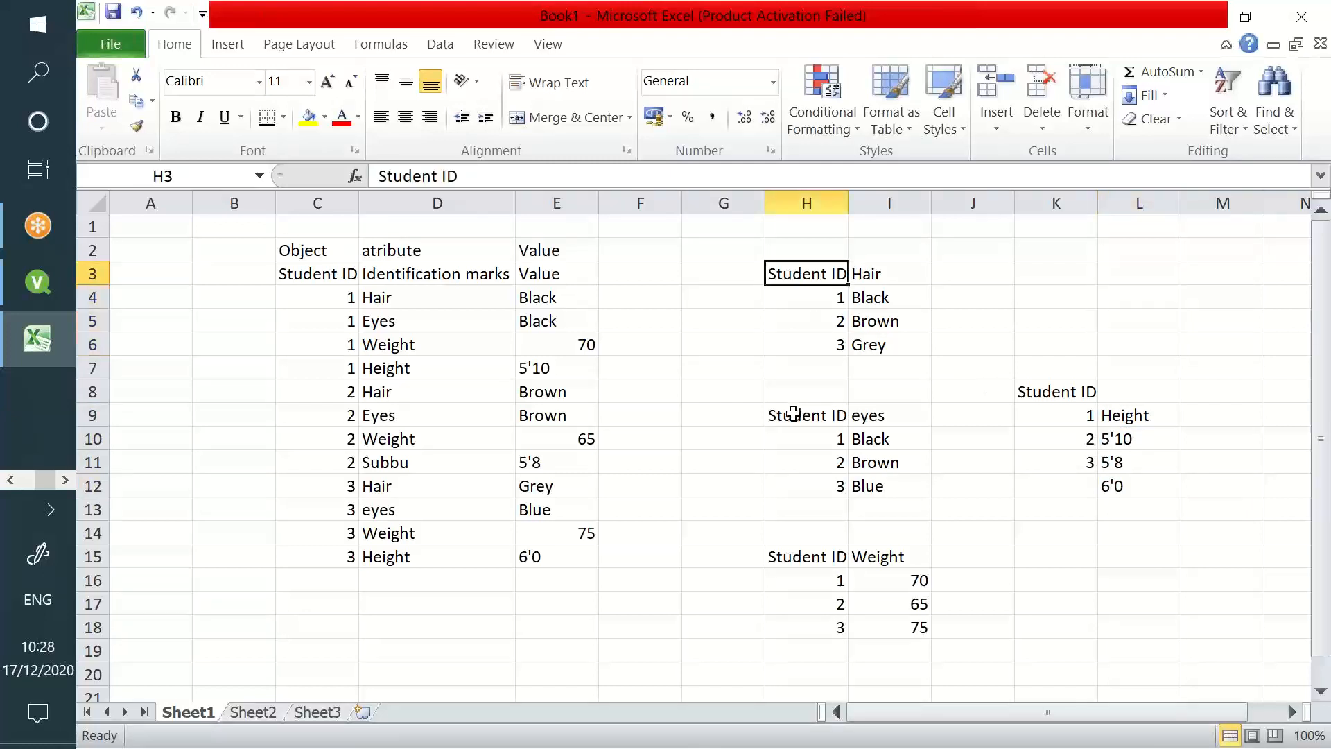
click(788, 414)
click(788, 552)
click(1027, 397)
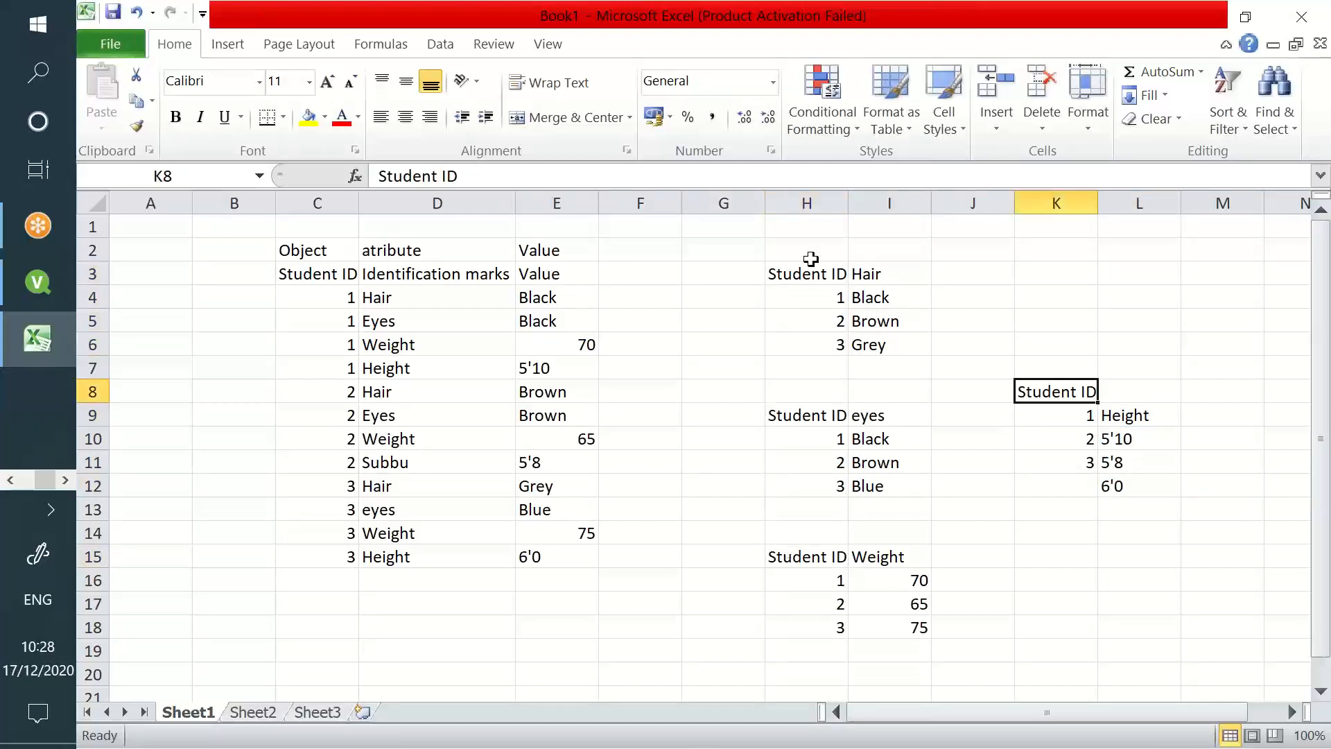
Clear student 1's weight value in E6 and delete the student 2 entry H17:I17 from the Weight table, shifting cells up.
click(809, 269)
click(546, 347)
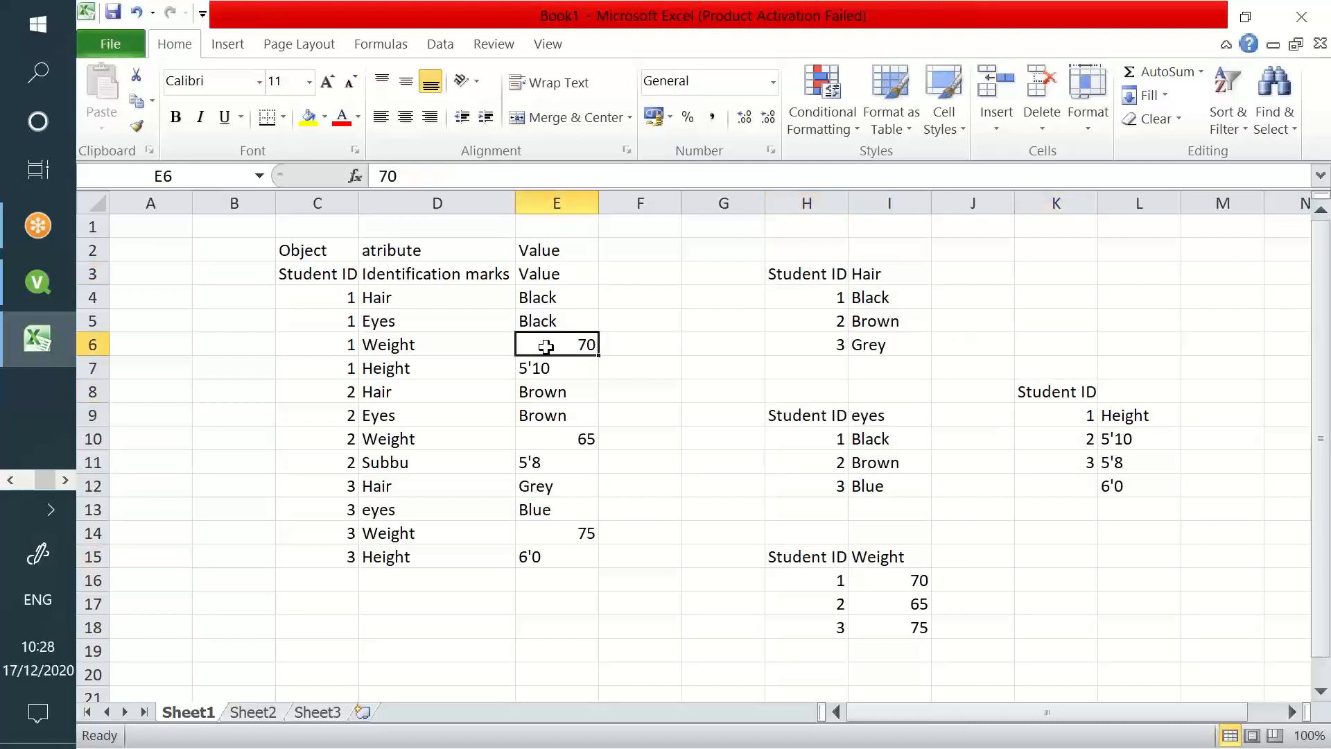
key(Delete)
click(793, 602)
drag(793, 602, 910, 614)
key(ctrl+minus)
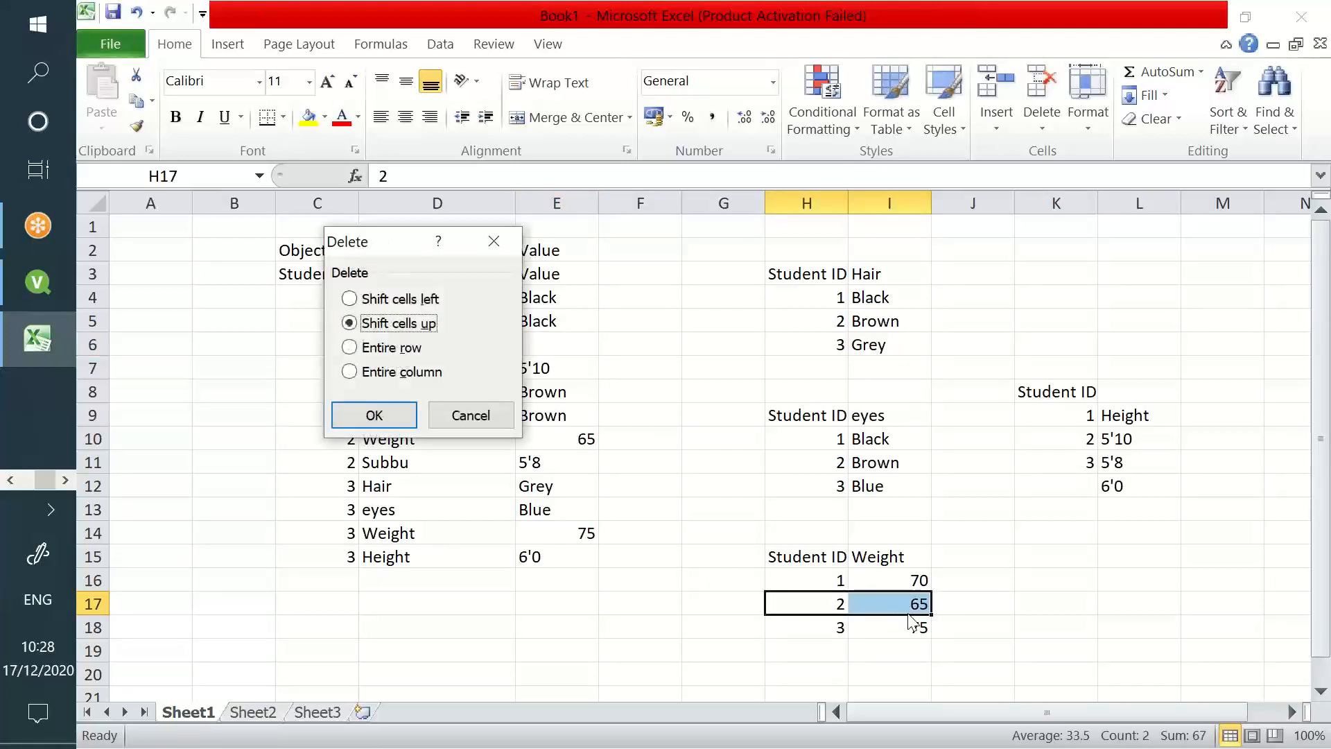
key(Return)
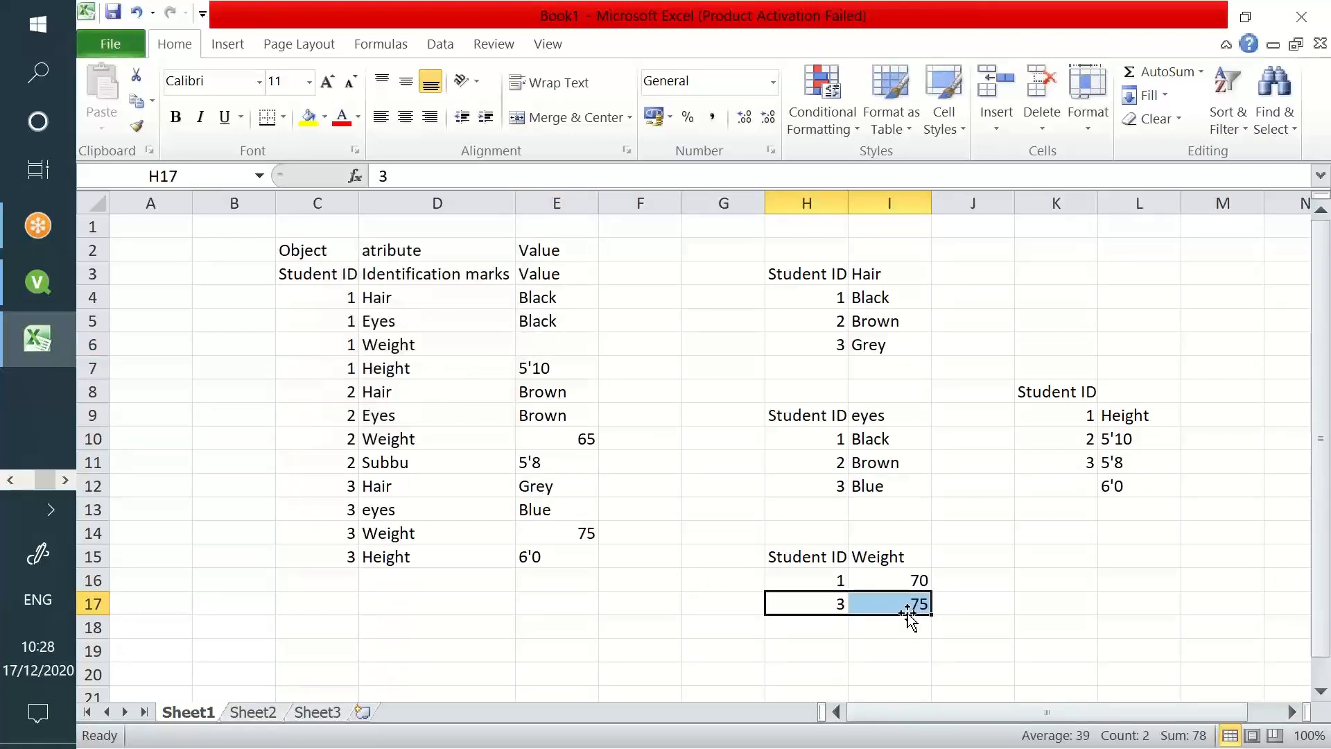
Compare the source rows in columns C to E with the separate Weight, Hair and eyes tables.
drag(802, 580, 887, 617)
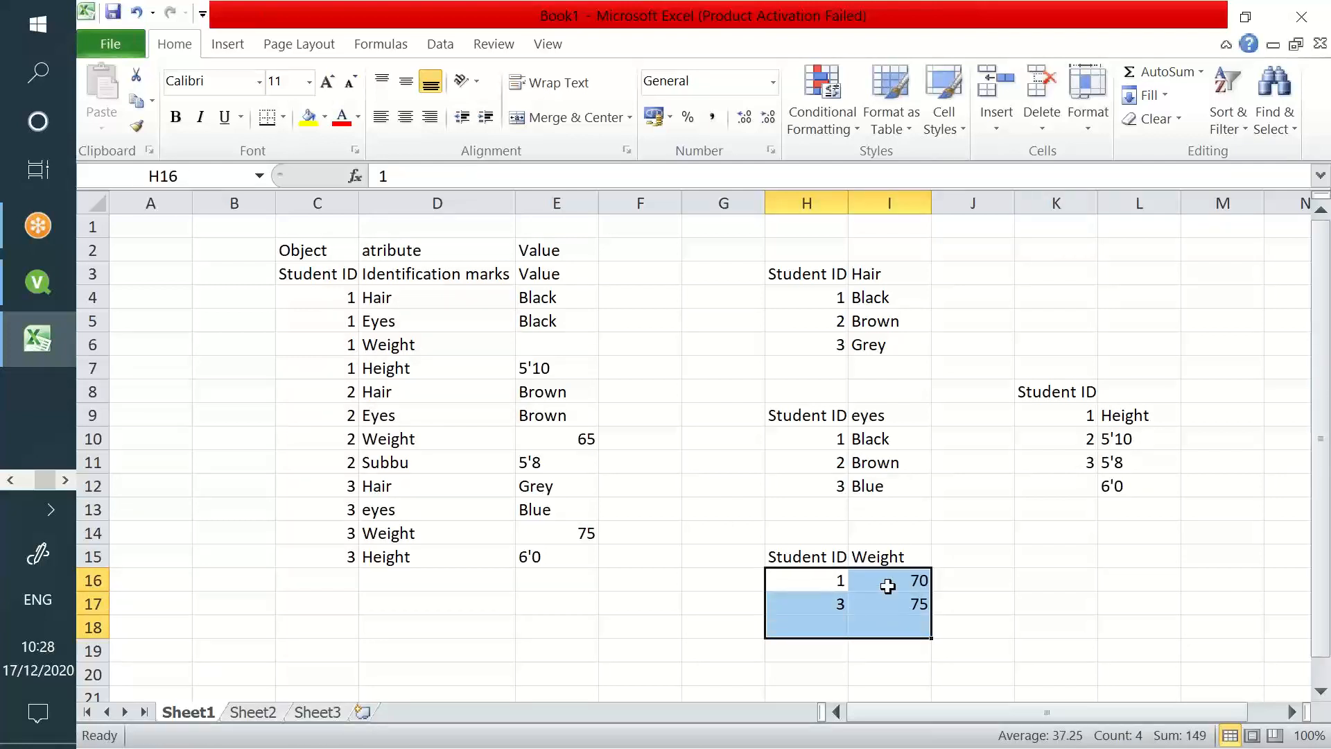
drag(321, 345, 563, 355)
drag(327, 295, 545, 329)
drag(319, 368, 559, 463)
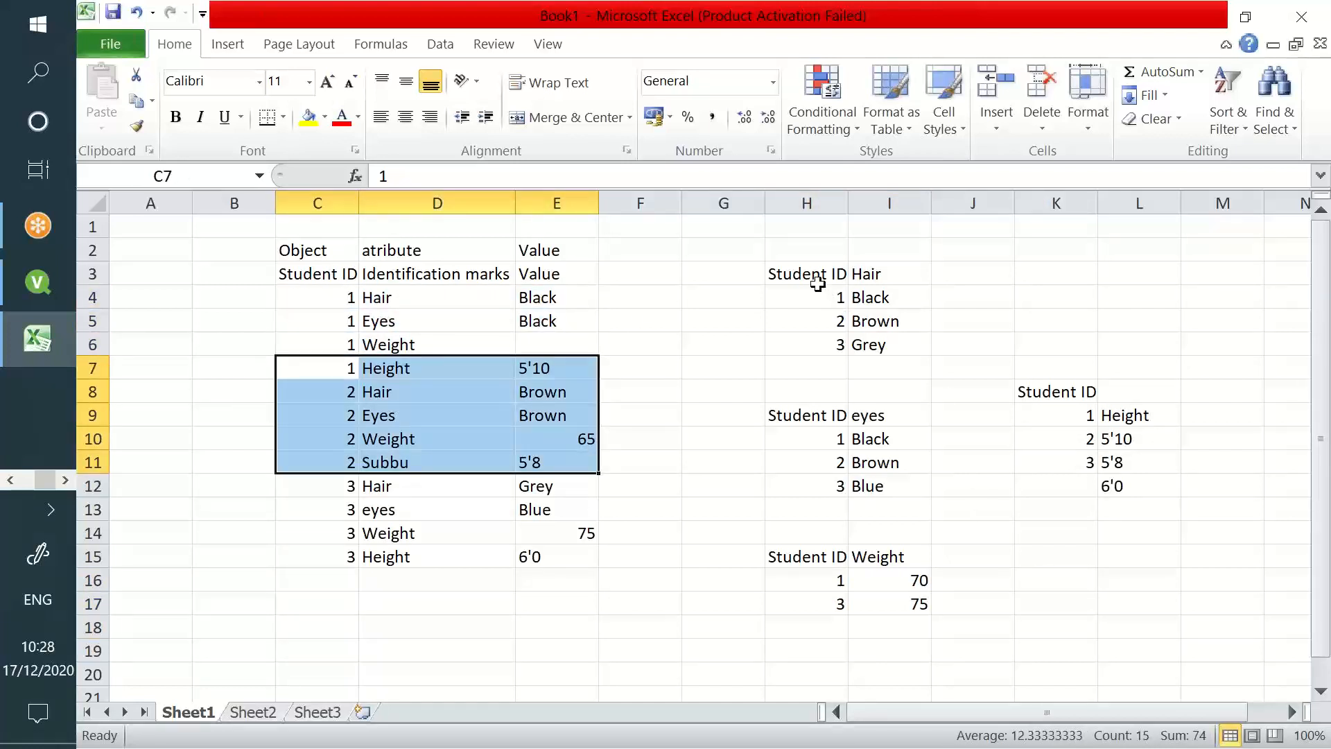
drag(818, 284, 873, 345)
drag(823, 416, 888, 531)
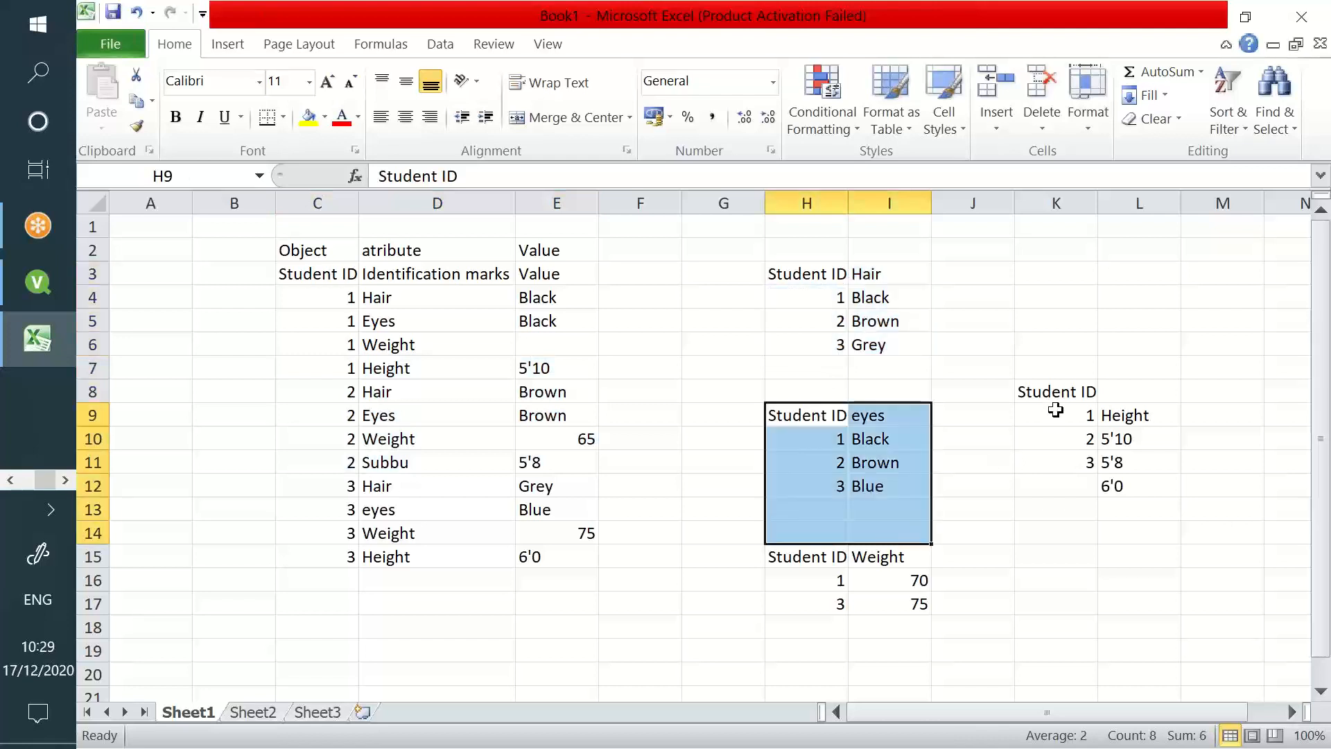
Move the Height column L9:L12 up one row to L8 so it lines up with its Student ID column.
drag(1055, 410, 1121, 485)
click(1076, 478)
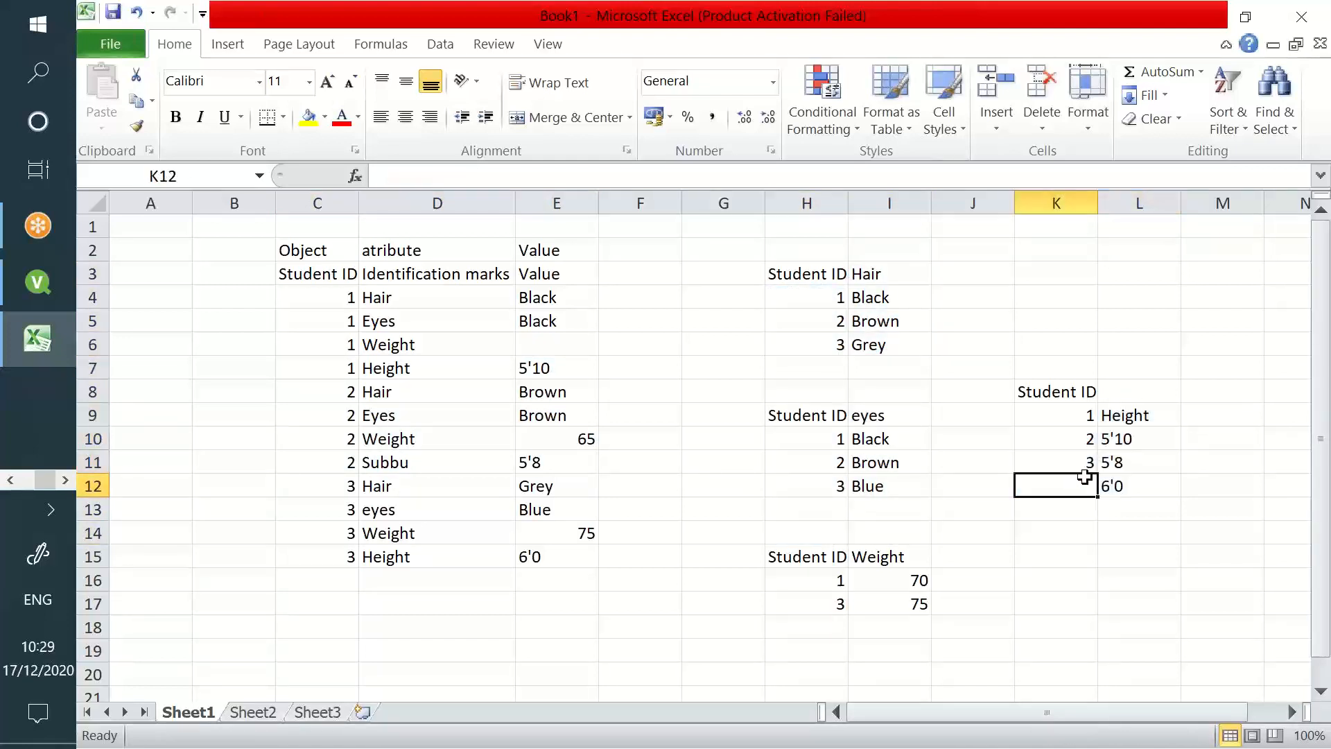
mouse_move(1129, 418)
mouse_down()
mouse_move(1137, 494)
mouse_move(1130, 392)
mouse_up()
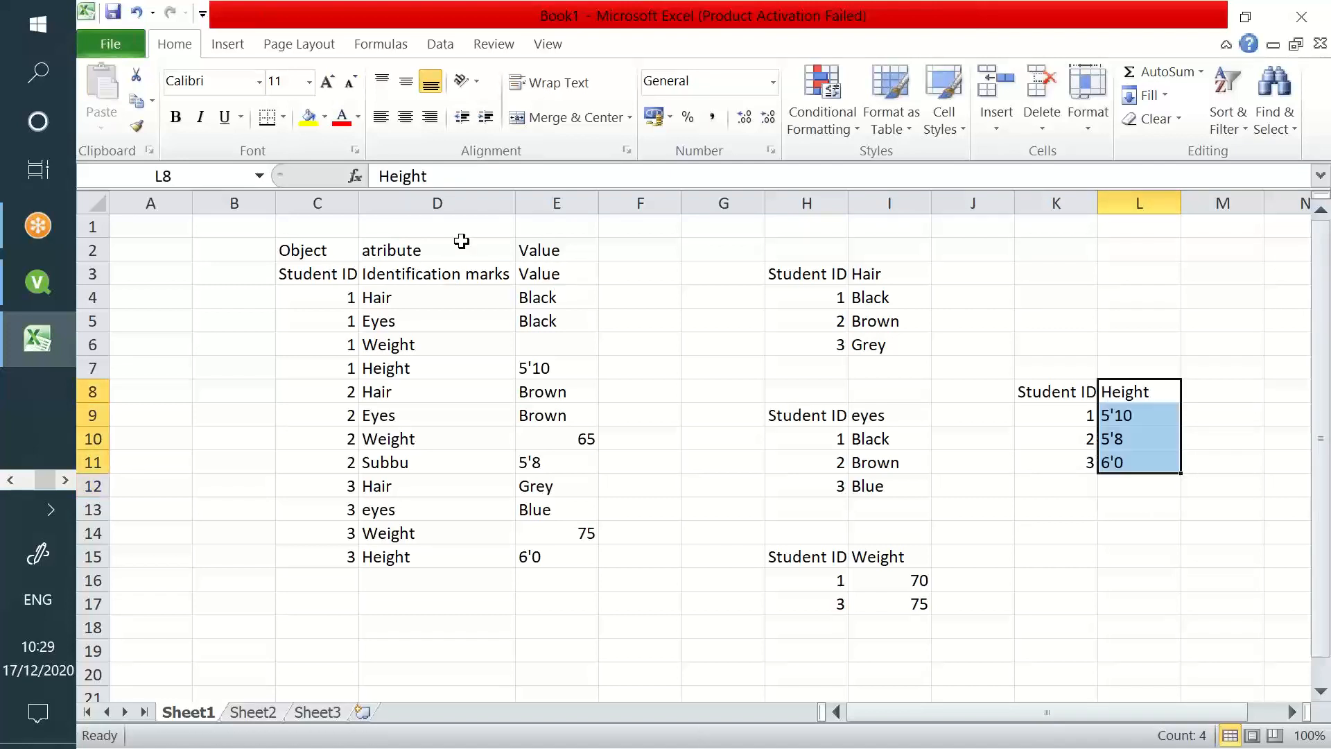
Turn on filters for the source table and check the distinct Identification marks values without filtering.
click(410, 249)
key(ctrl+shift+l)
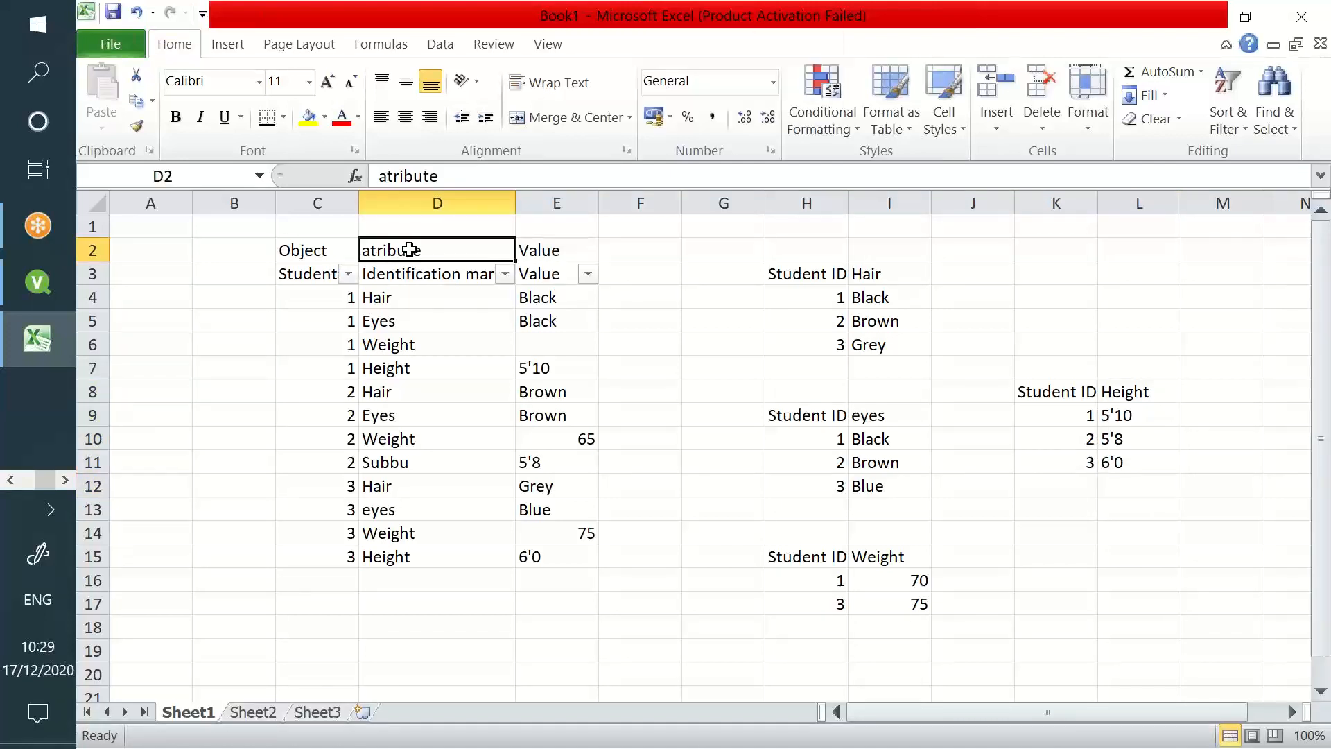
click(431, 281)
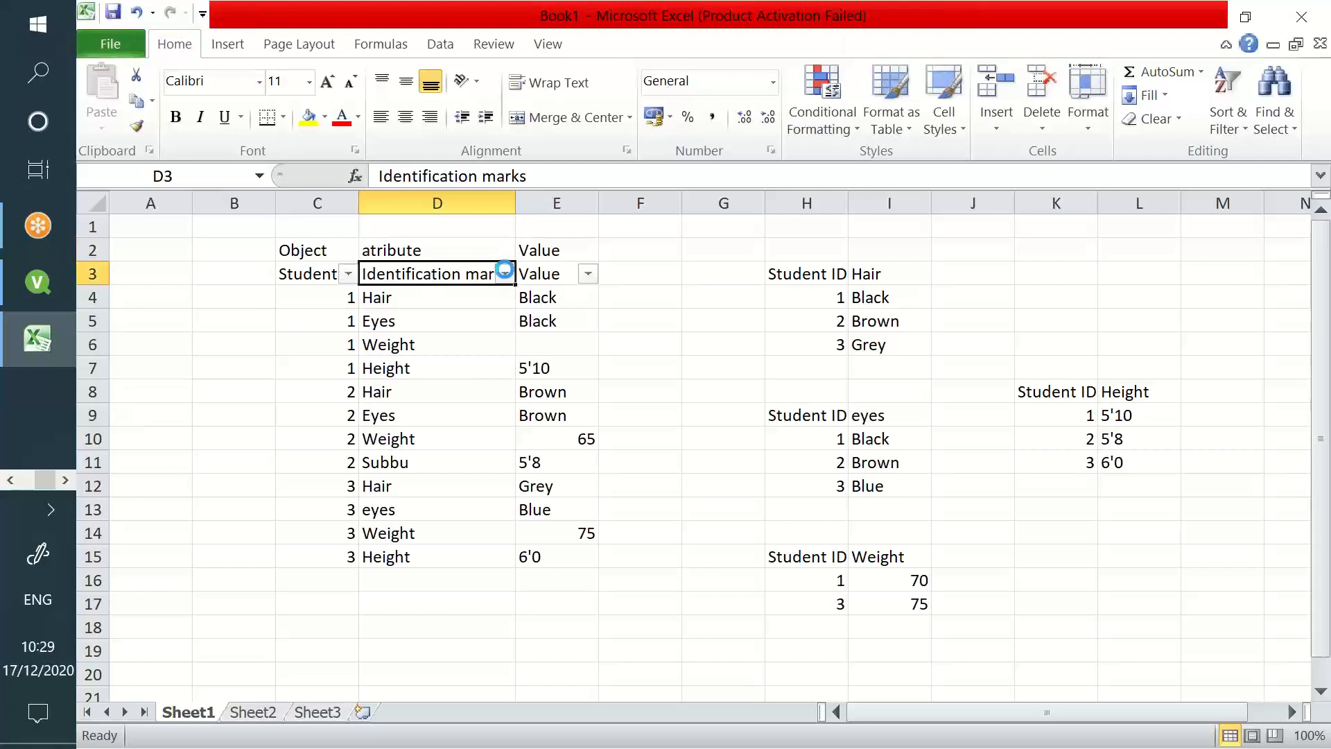
click(505, 273)
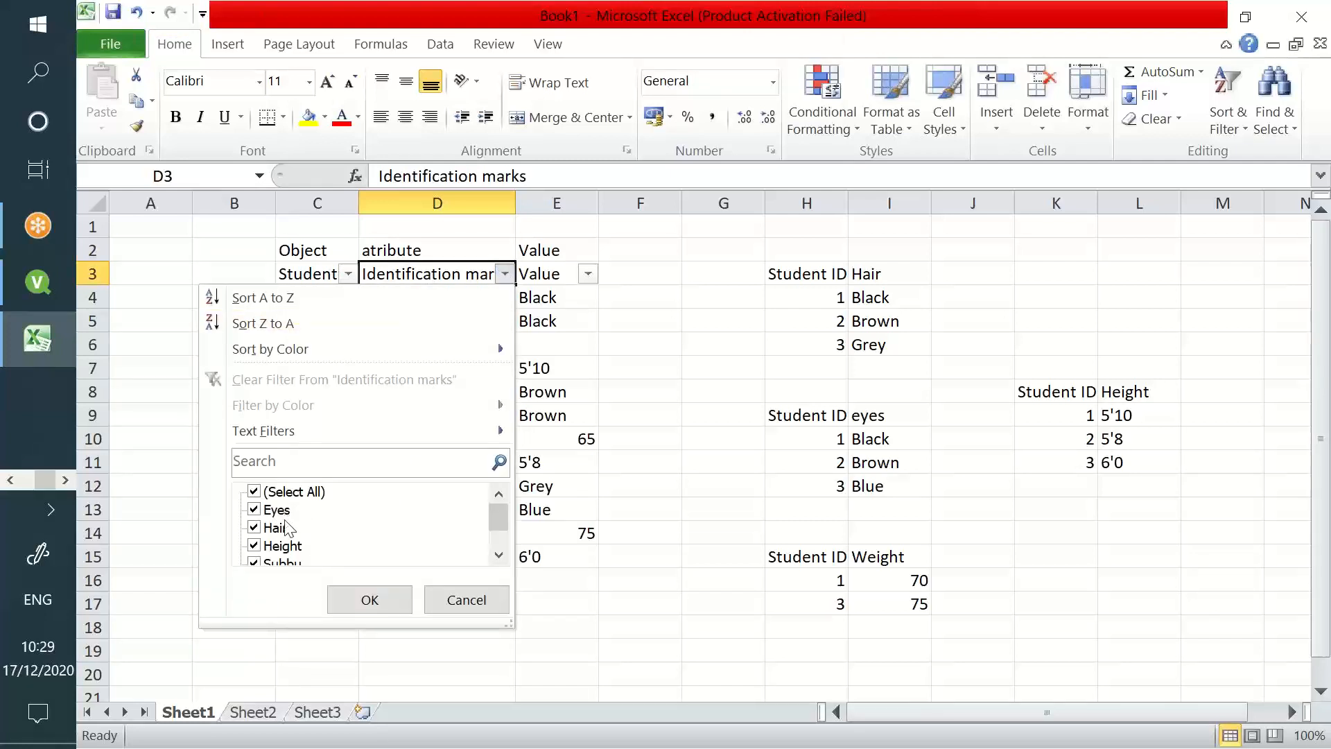
click(499, 555)
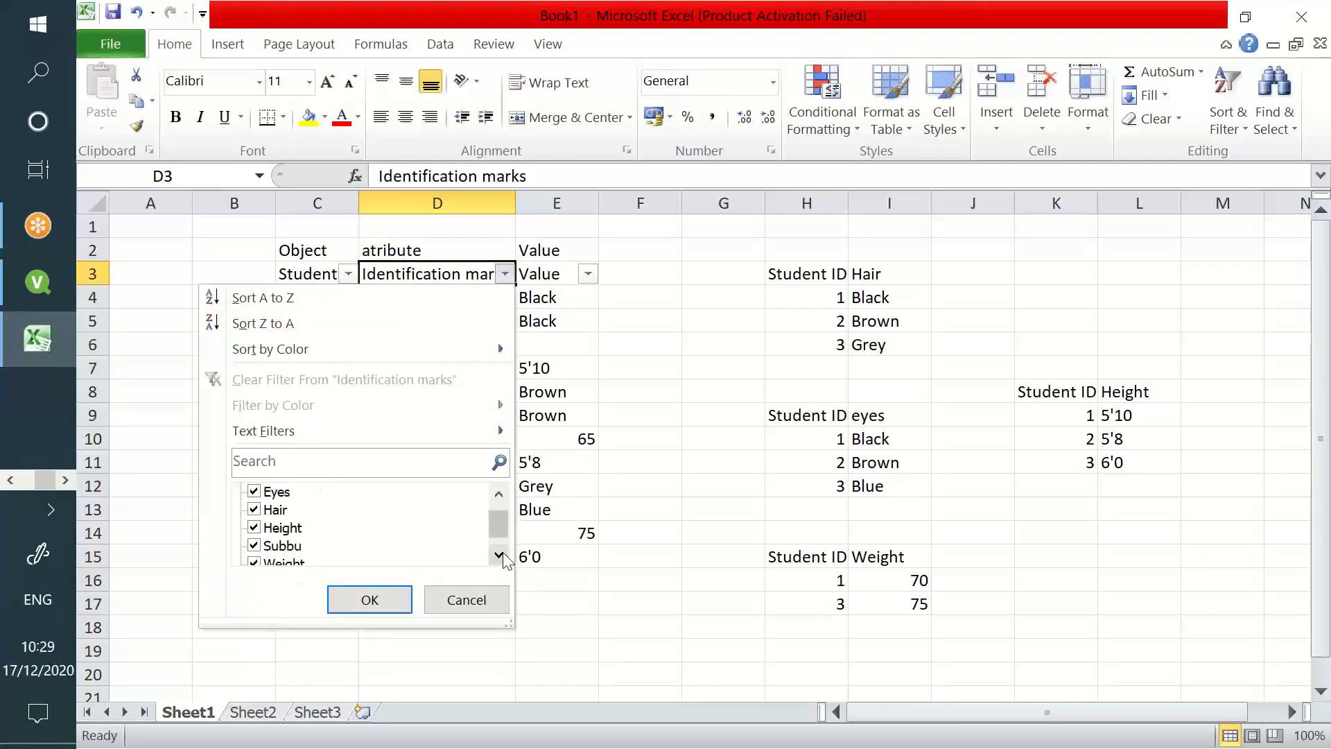
click(499, 554)
click(461, 614)
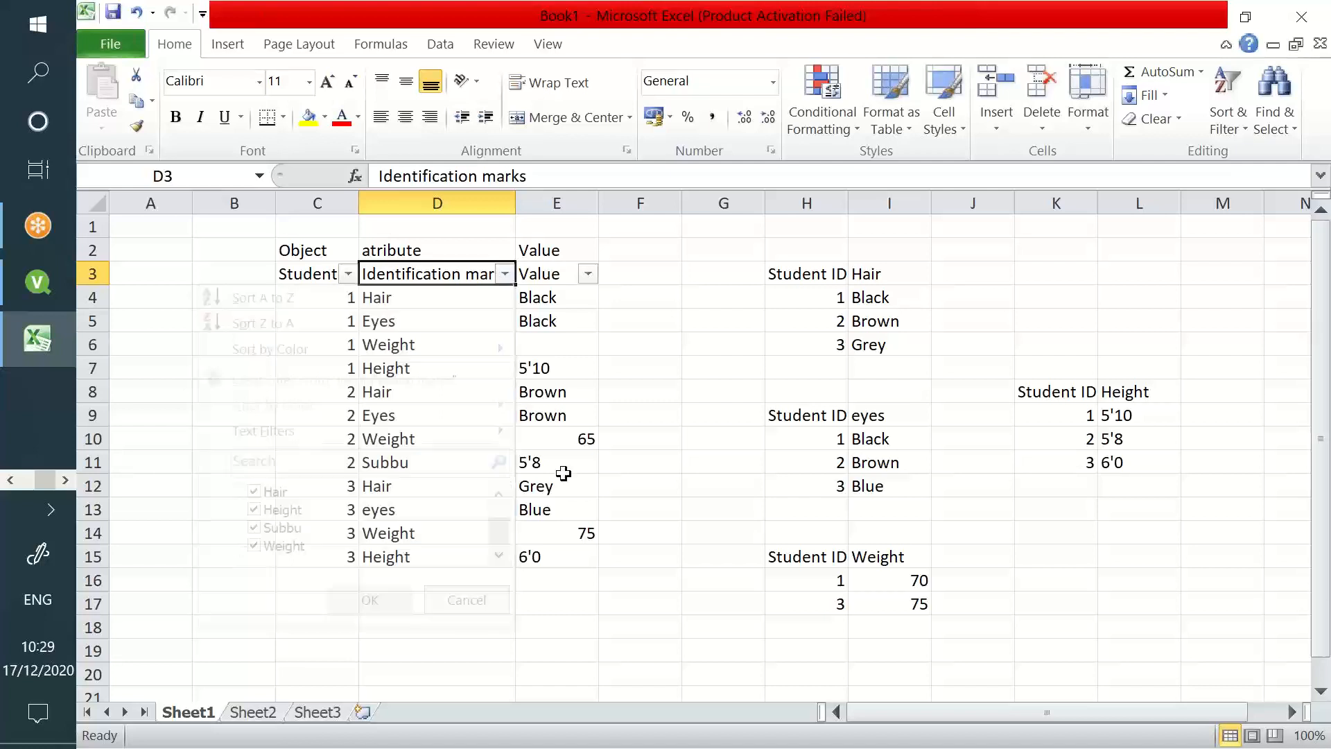
Replace the attribute in D11 with "Heght" and recheck the Identification marks filter values.
click(437, 464)
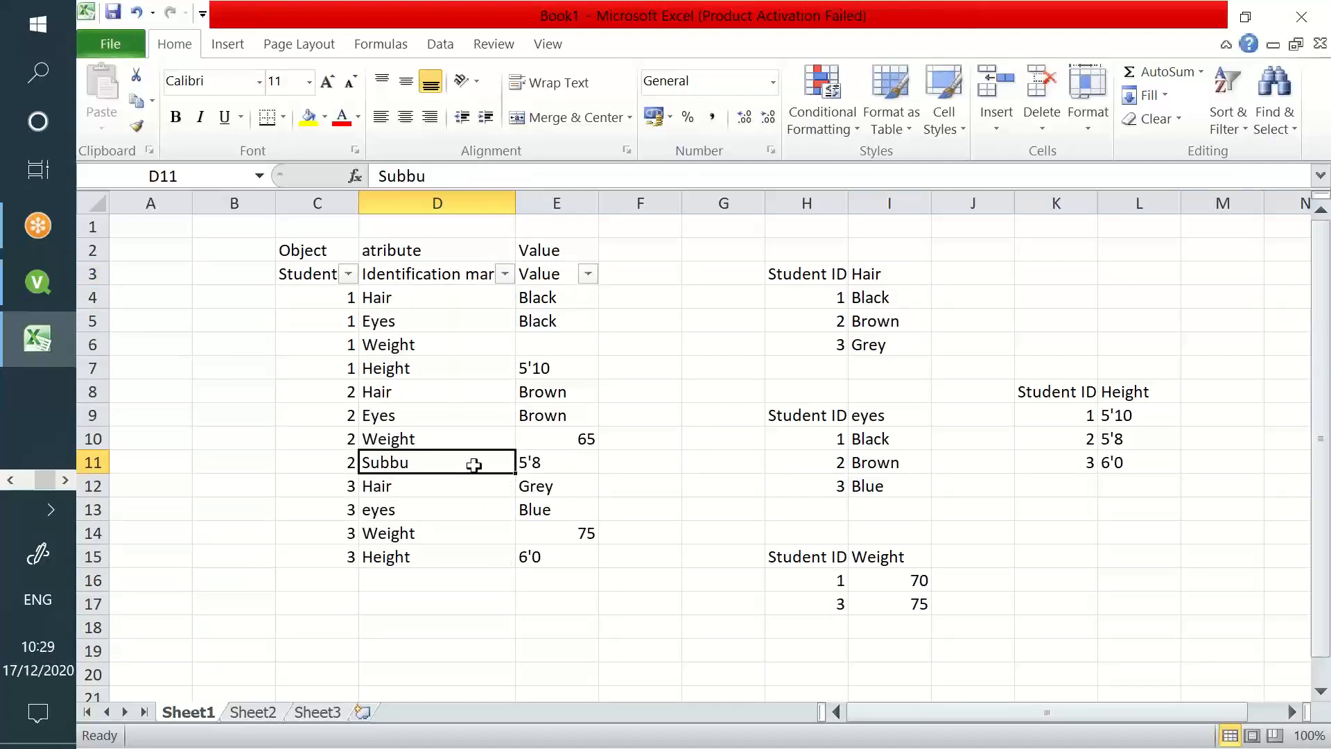
text(Heght)
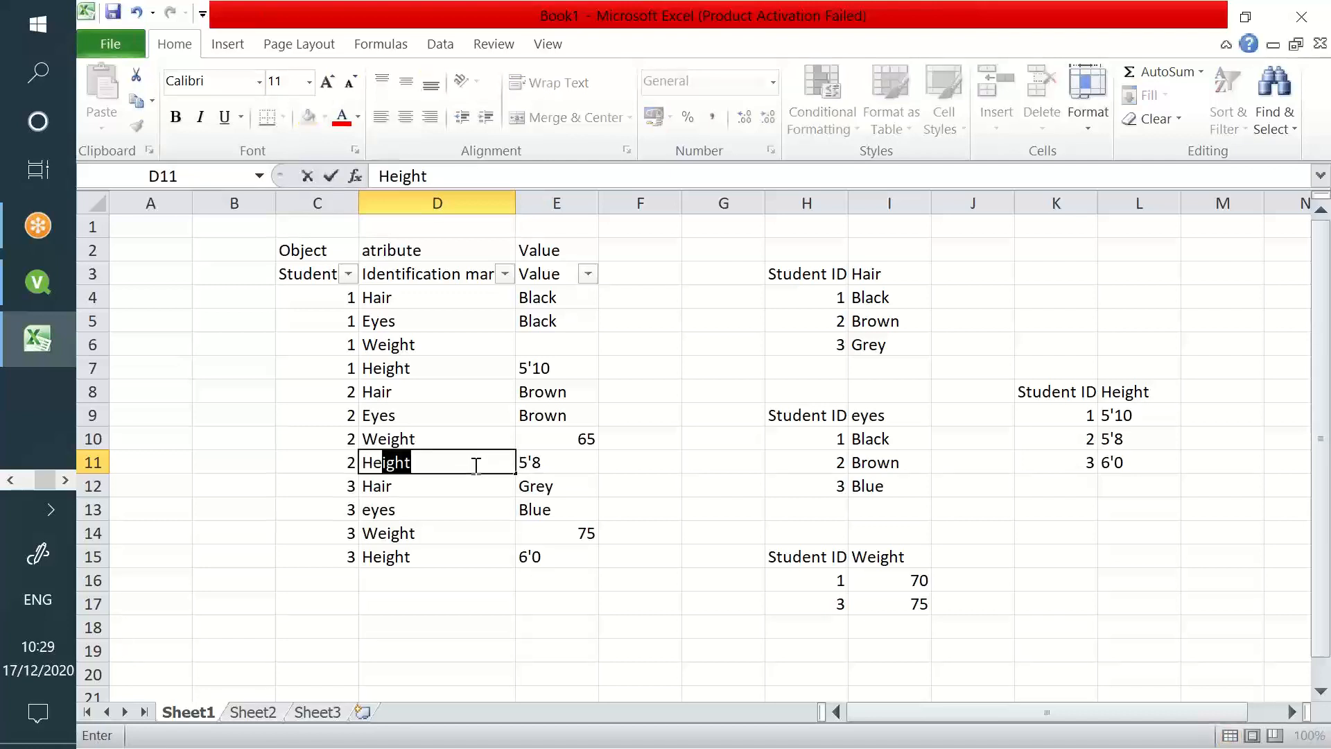
key(Tab)
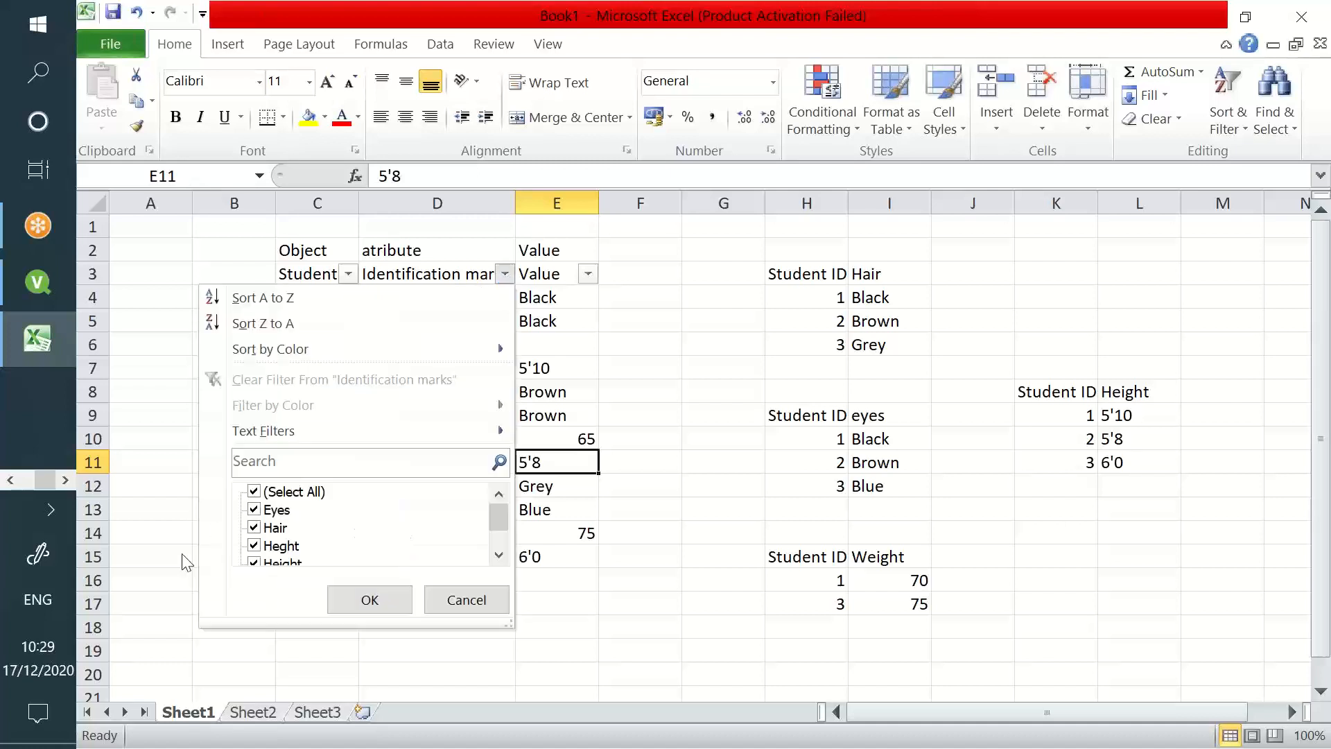
click(504, 274)
click(463, 600)
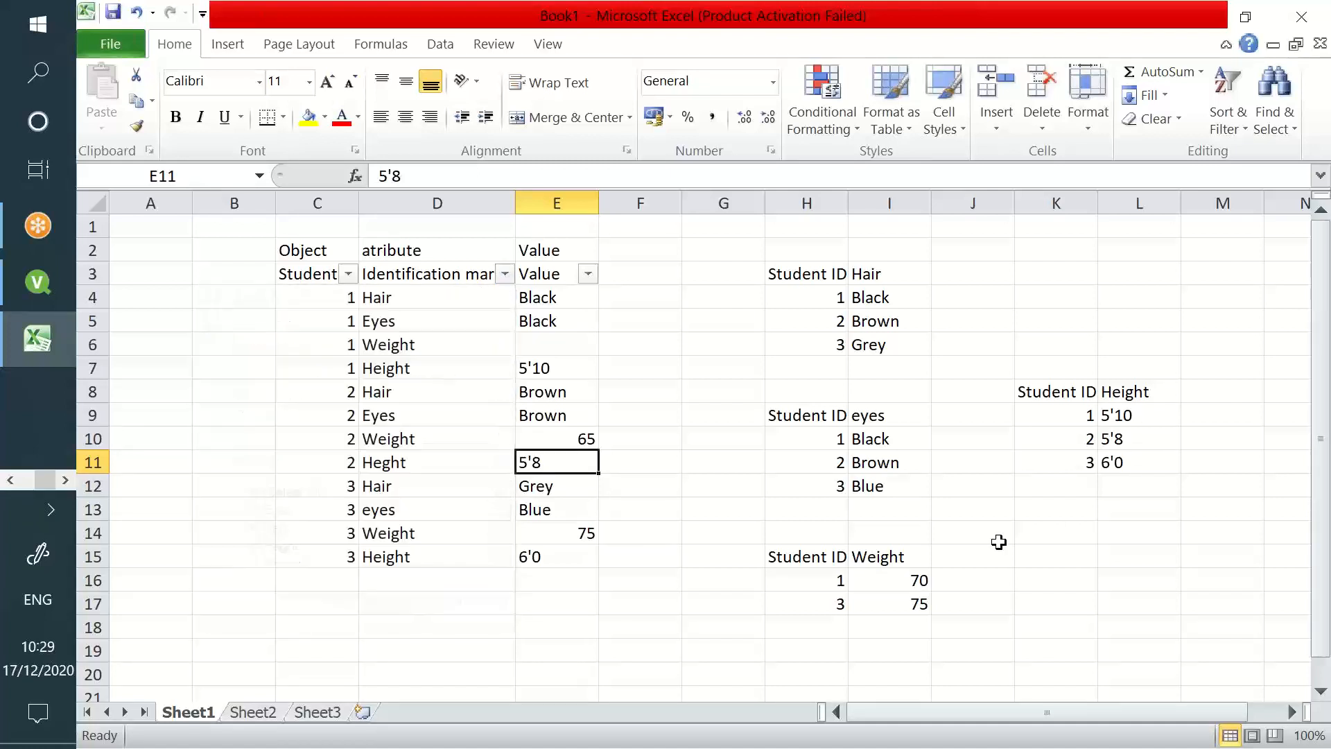
Compare the source attributes and the blank Weight row with the separate Hair, eyes, Weight and Height tables.
click(431, 297)
click(429, 341)
click(423, 373)
drag(807, 274, 885, 342)
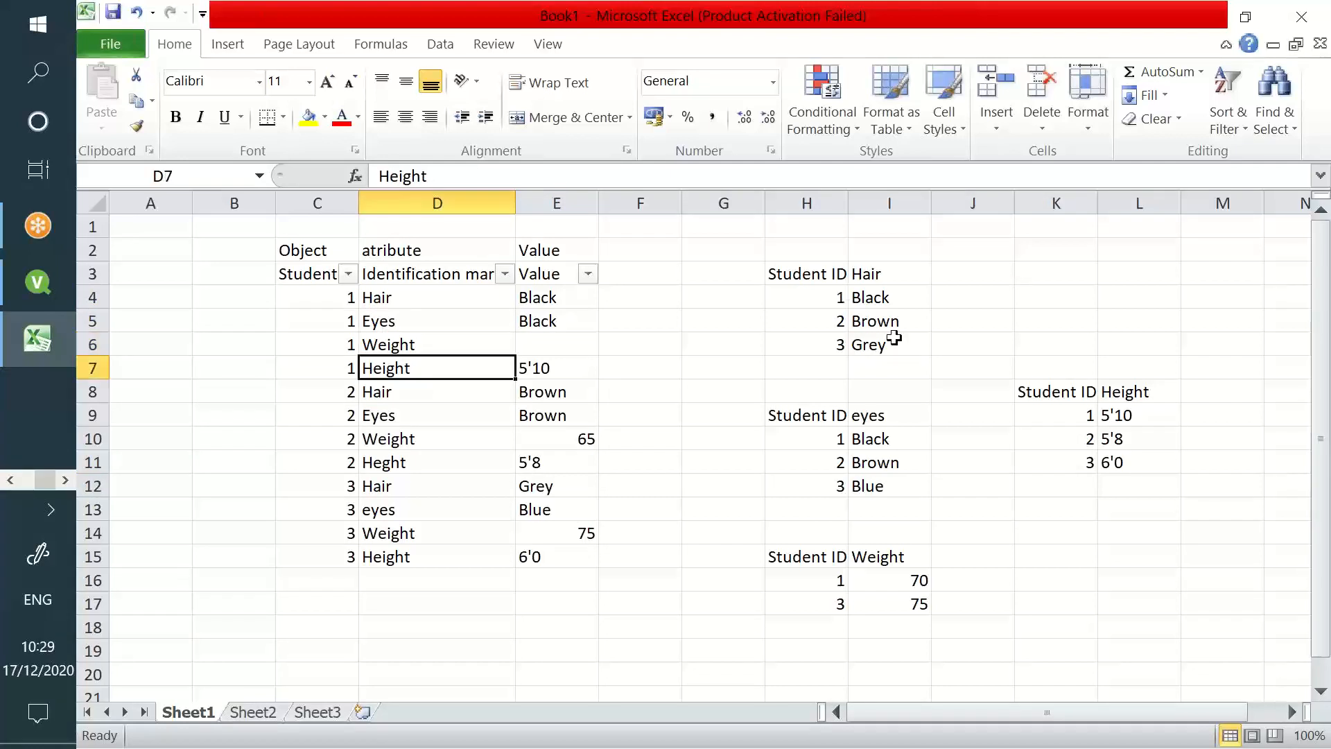
drag(807, 416, 891, 534)
drag(805, 582, 895, 605)
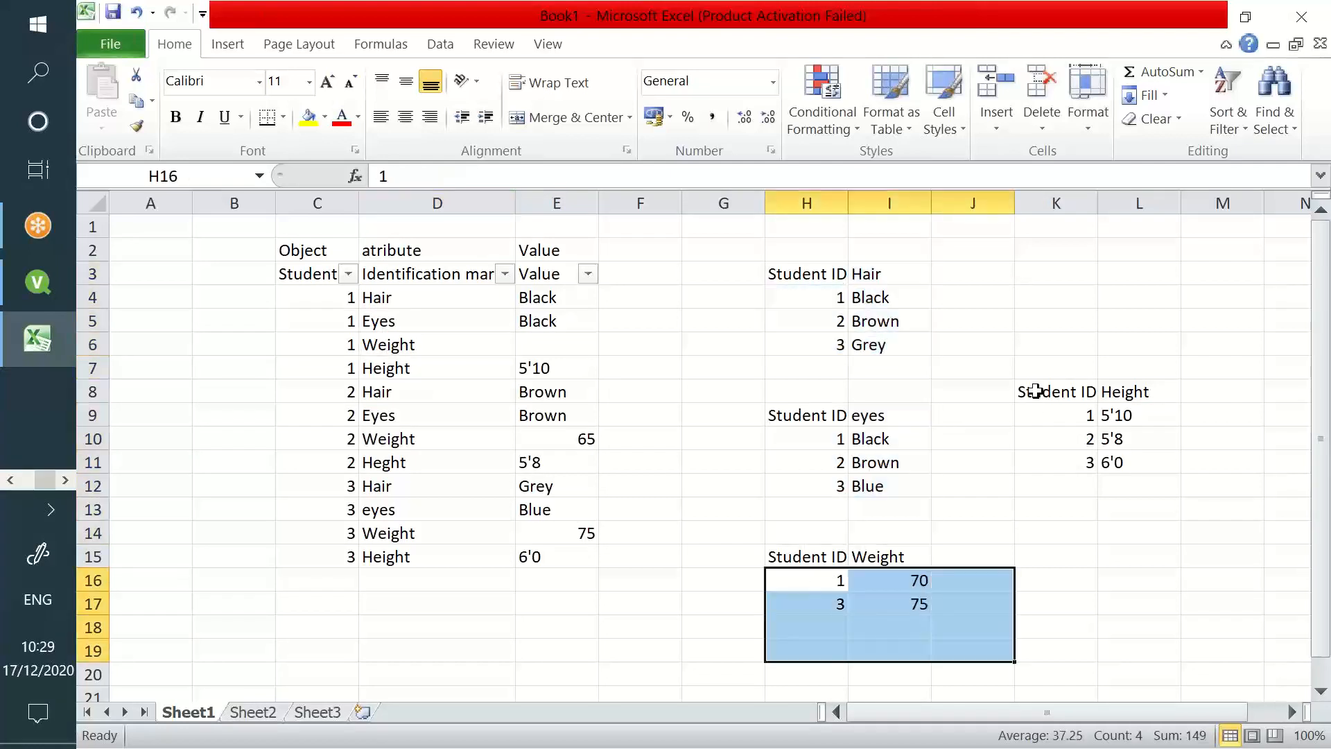
drag(1037, 392, 1113, 441)
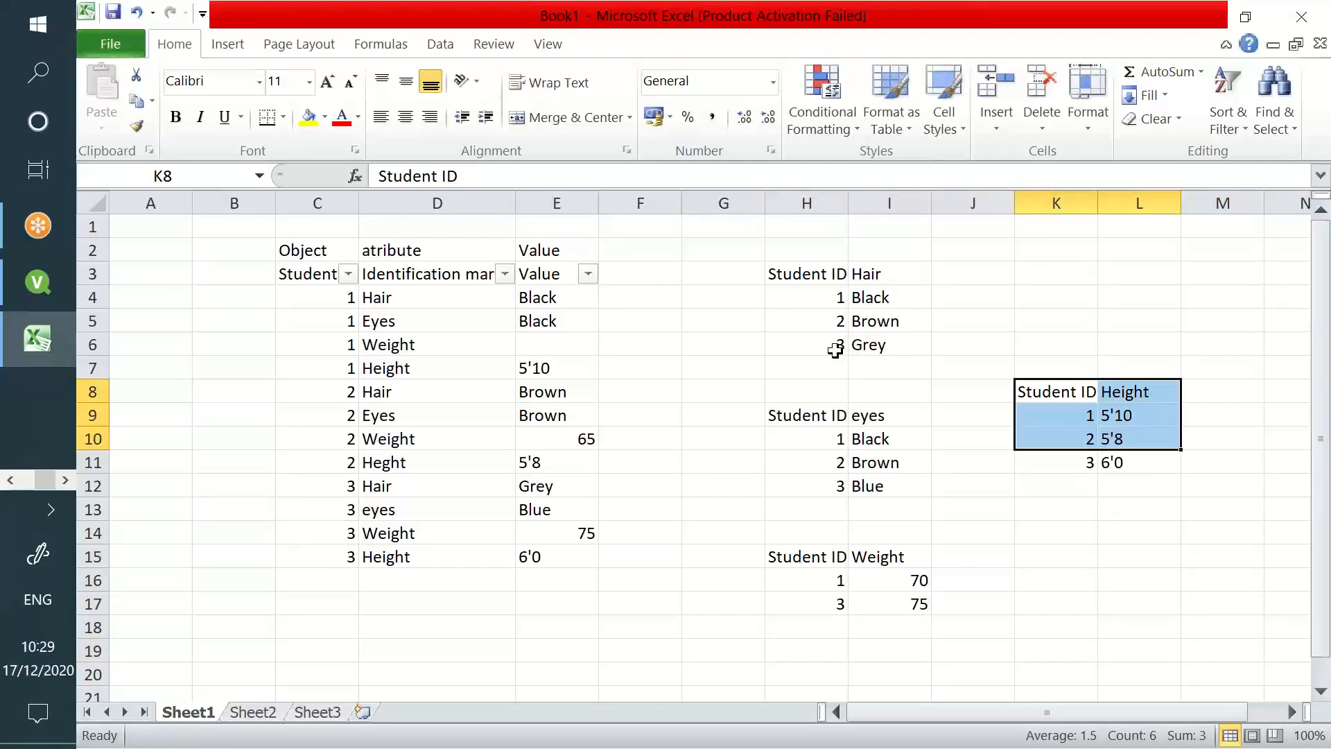
drag(404, 314, 409, 395)
click(573, 345)
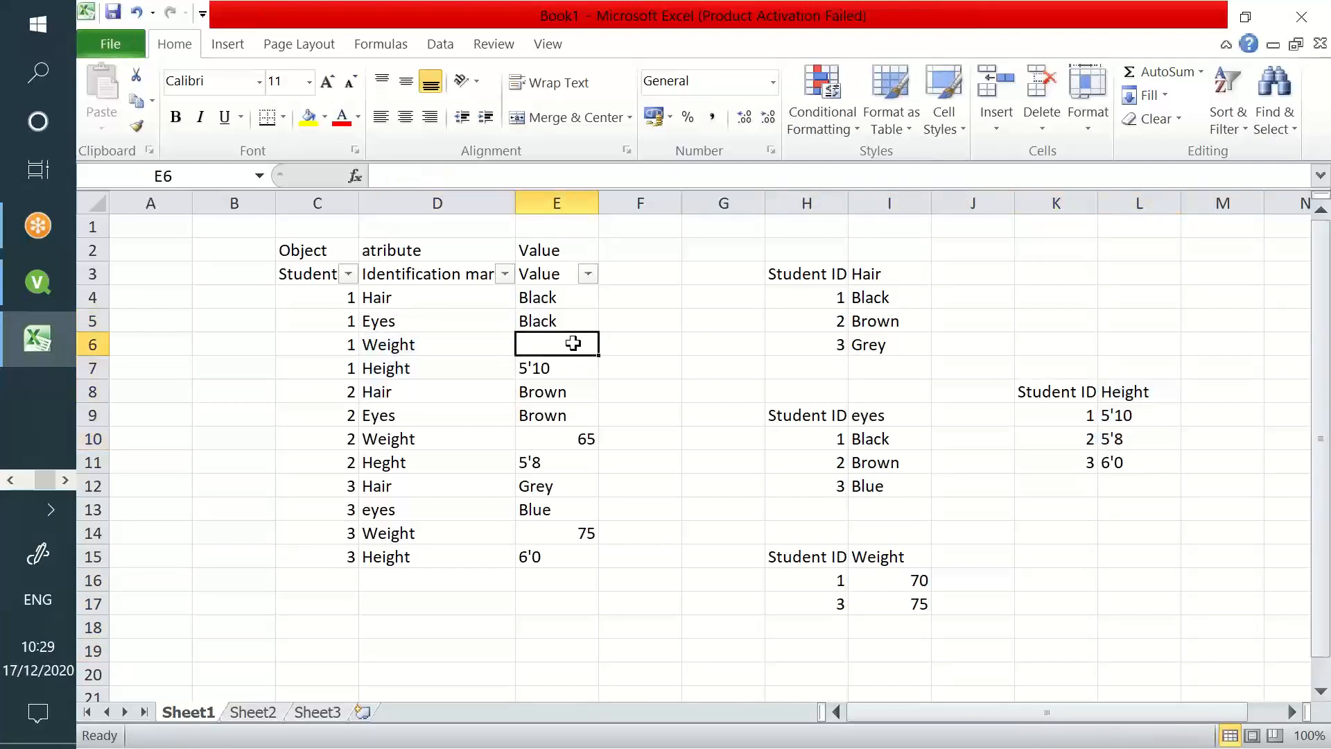
drag(327, 345, 576, 344)
drag(797, 581, 969, 604)
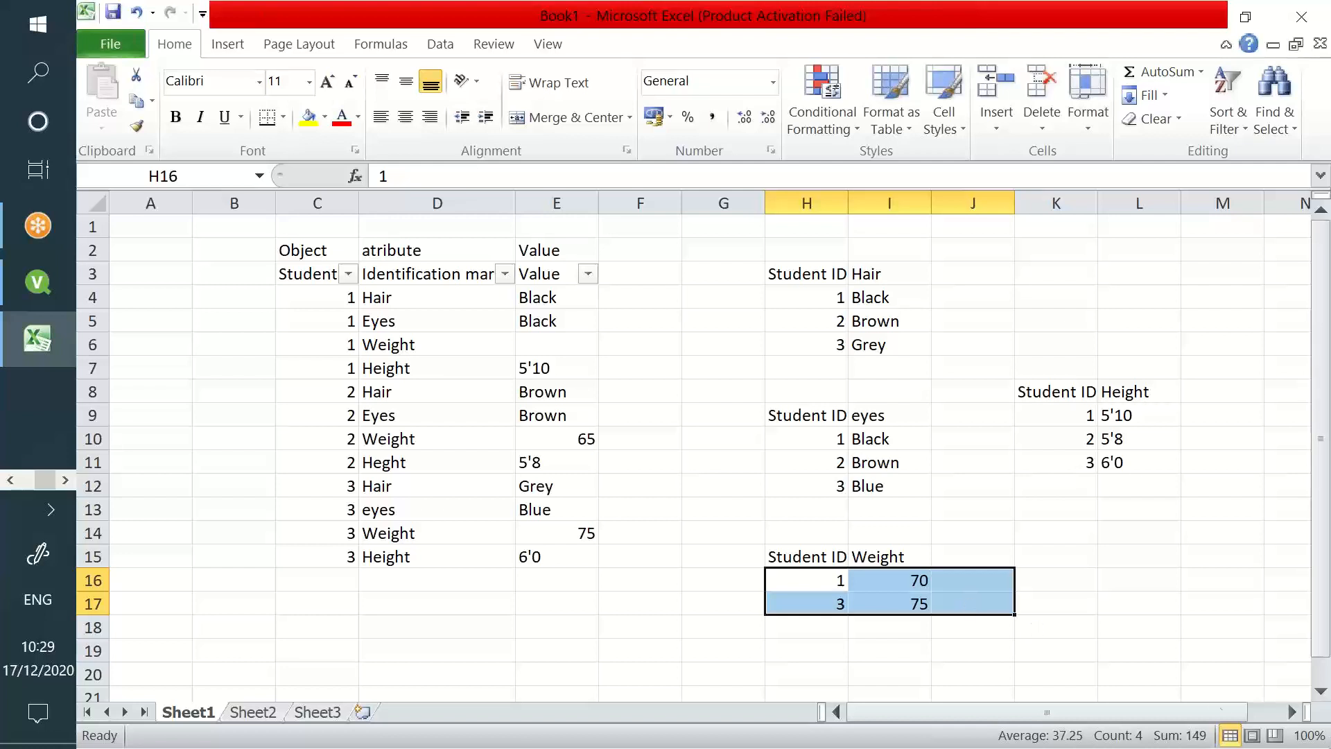
Review the Student ID and Identification marks entries in the source table, including the Weight attribute beside the empty E6.
click(1323, 233)
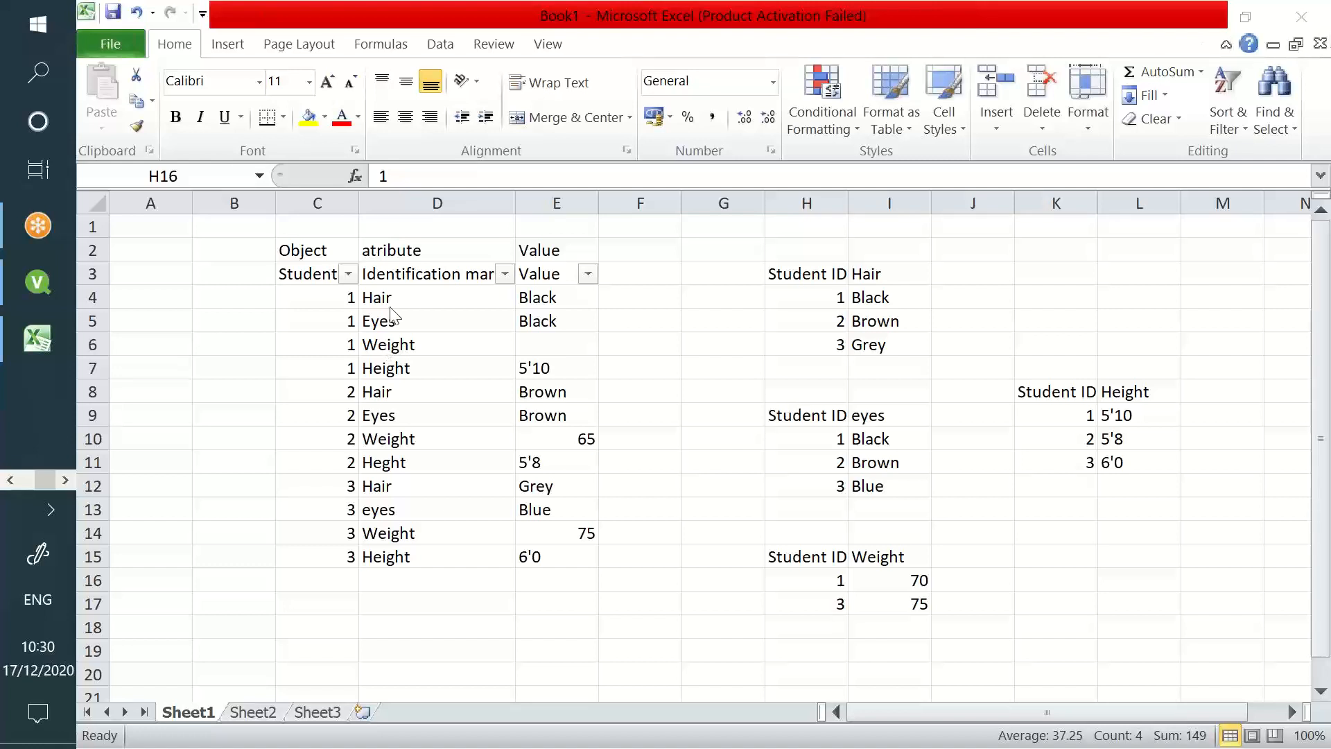
key(shift+Right)
key(shift+Right)
key(shift+Down)
drag(313, 298, 320, 364)
drag(416, 298, 440, 547)
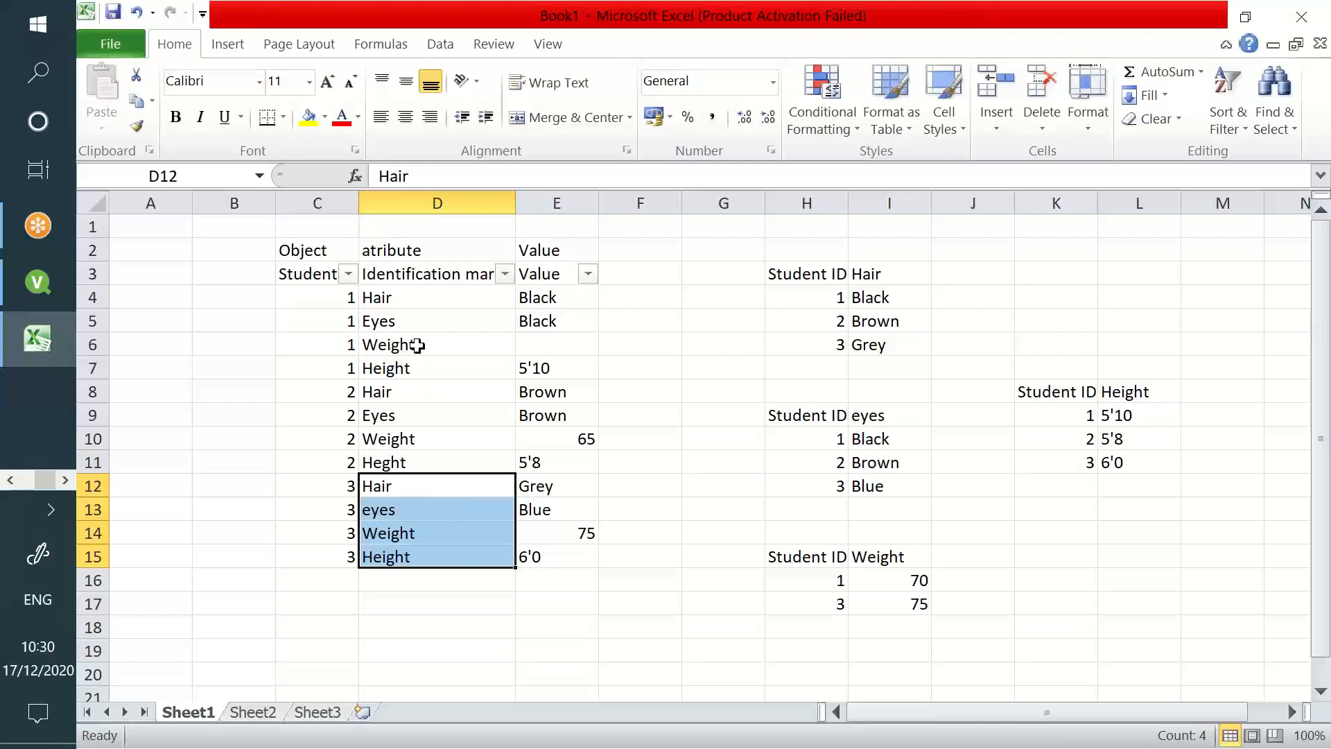
drag(416, 344, 544, 356)
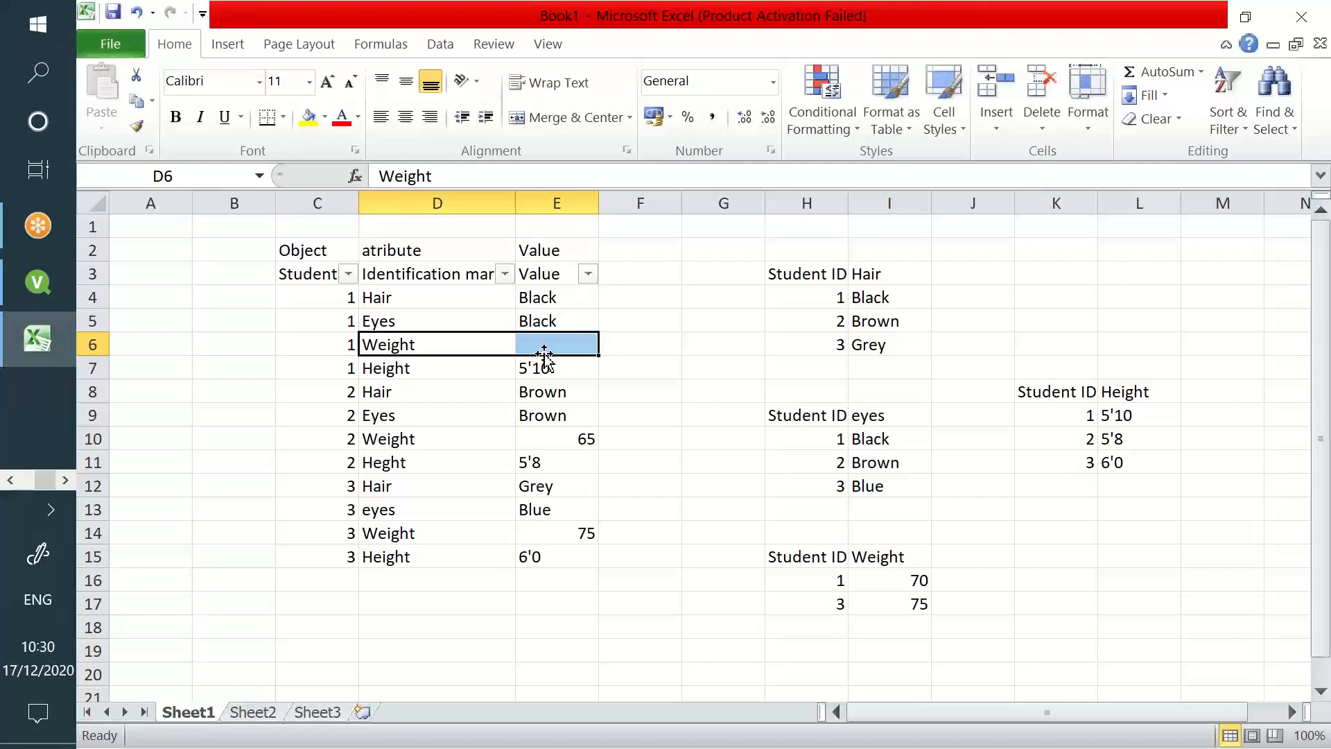
Switch to QlikView, open the script editor and delete all the script on the Main 2 tab.
click(229, 422)
click(33, 303)
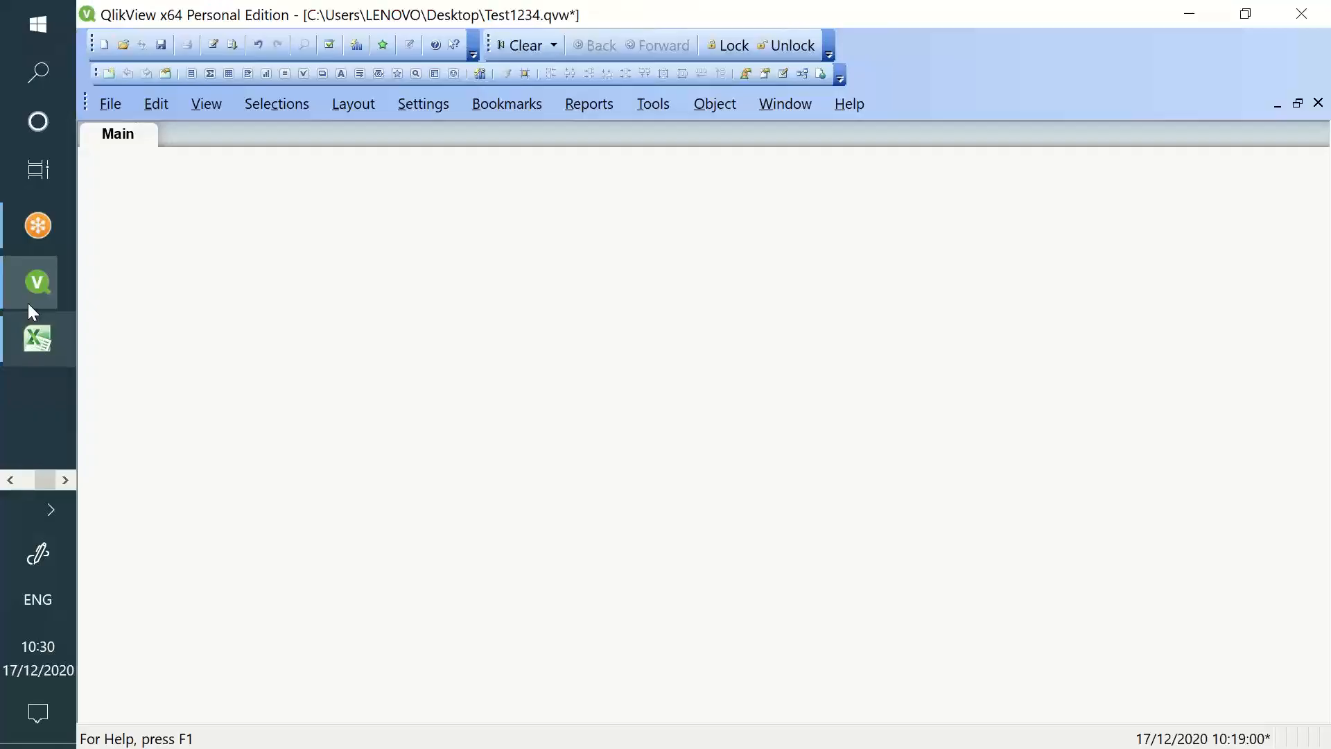
click(31, 294)
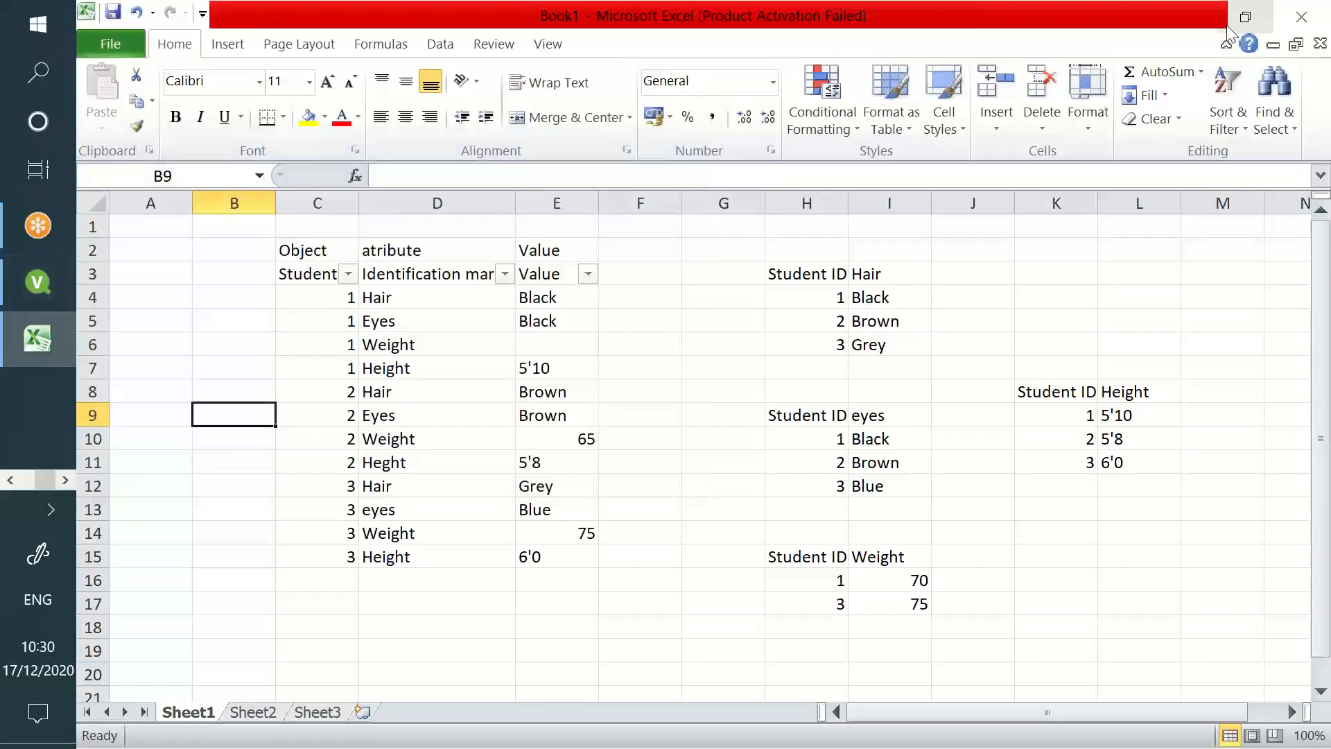
click(32, 267)
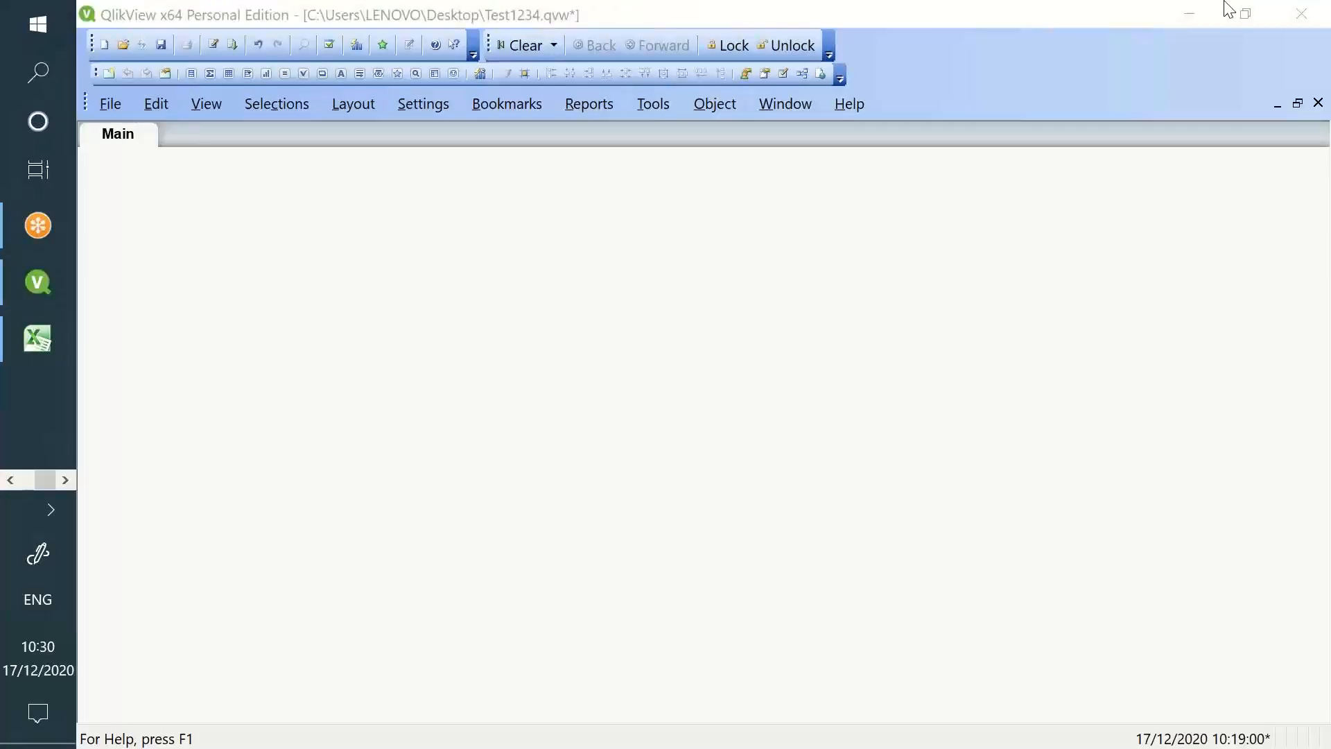
key(ctrl+e)
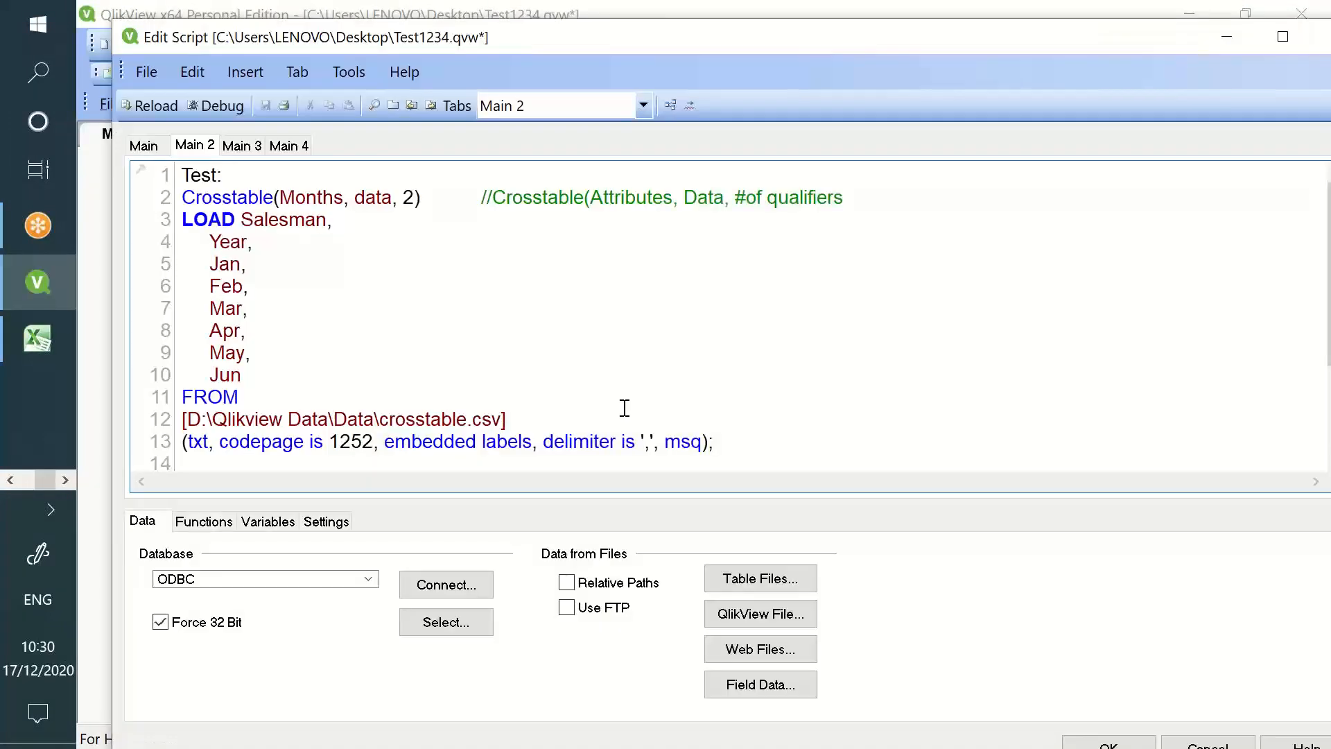
key(ctrl+a)
key(Delete)
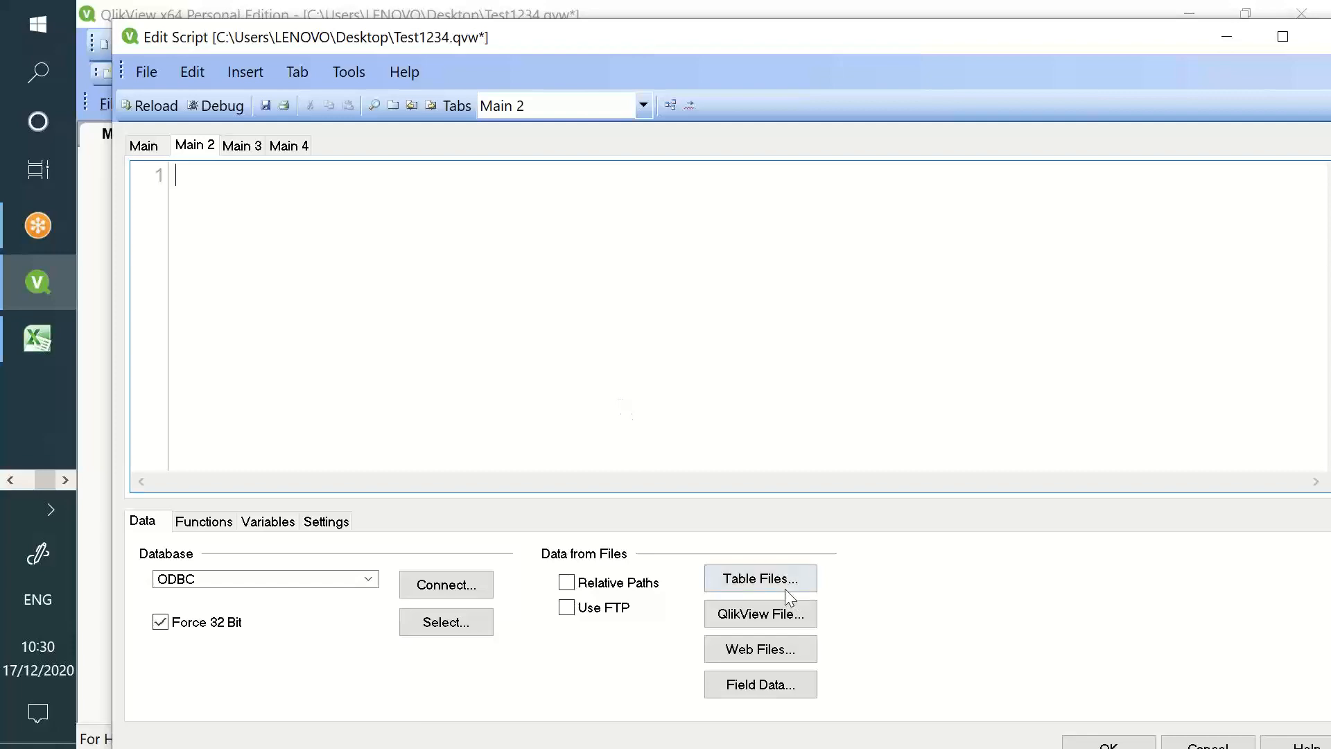
Open the generic table file from the Data folder and set its labels to Embedded Labels.
click(785, 588)
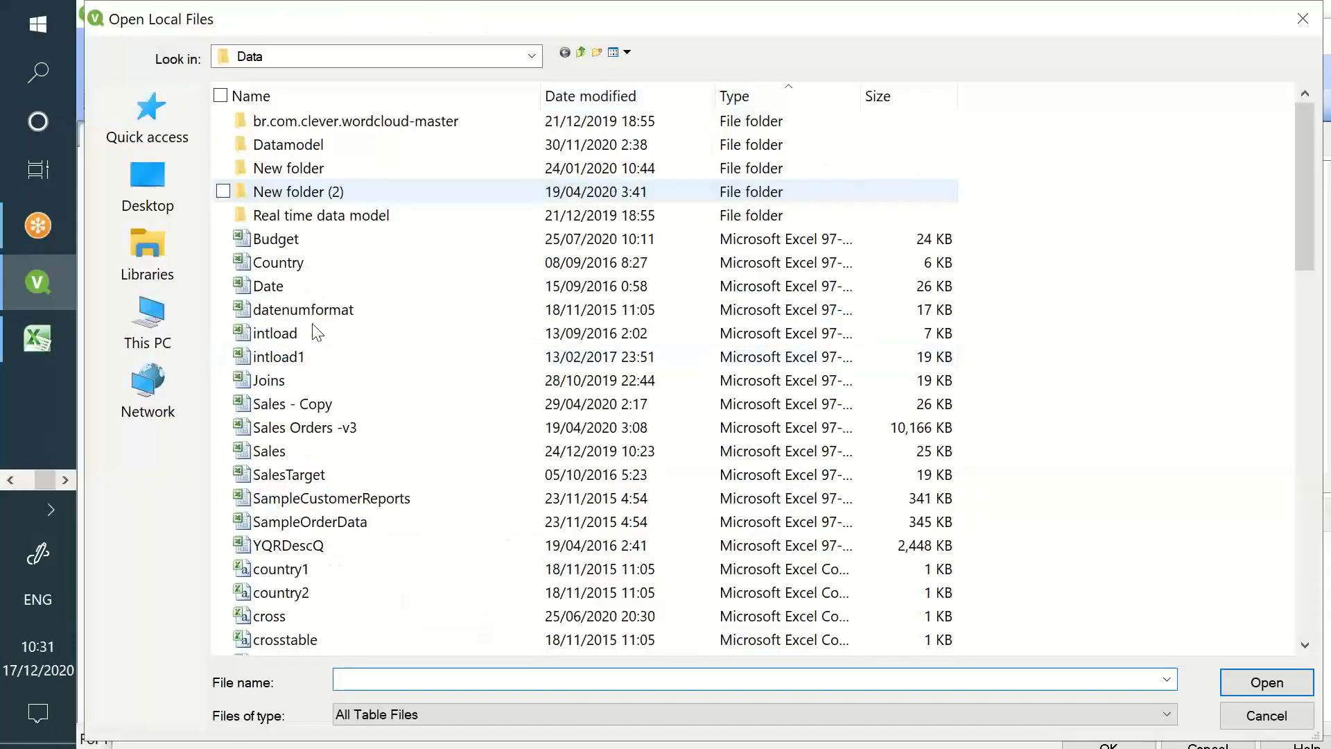
click(313, 335)
key(g)
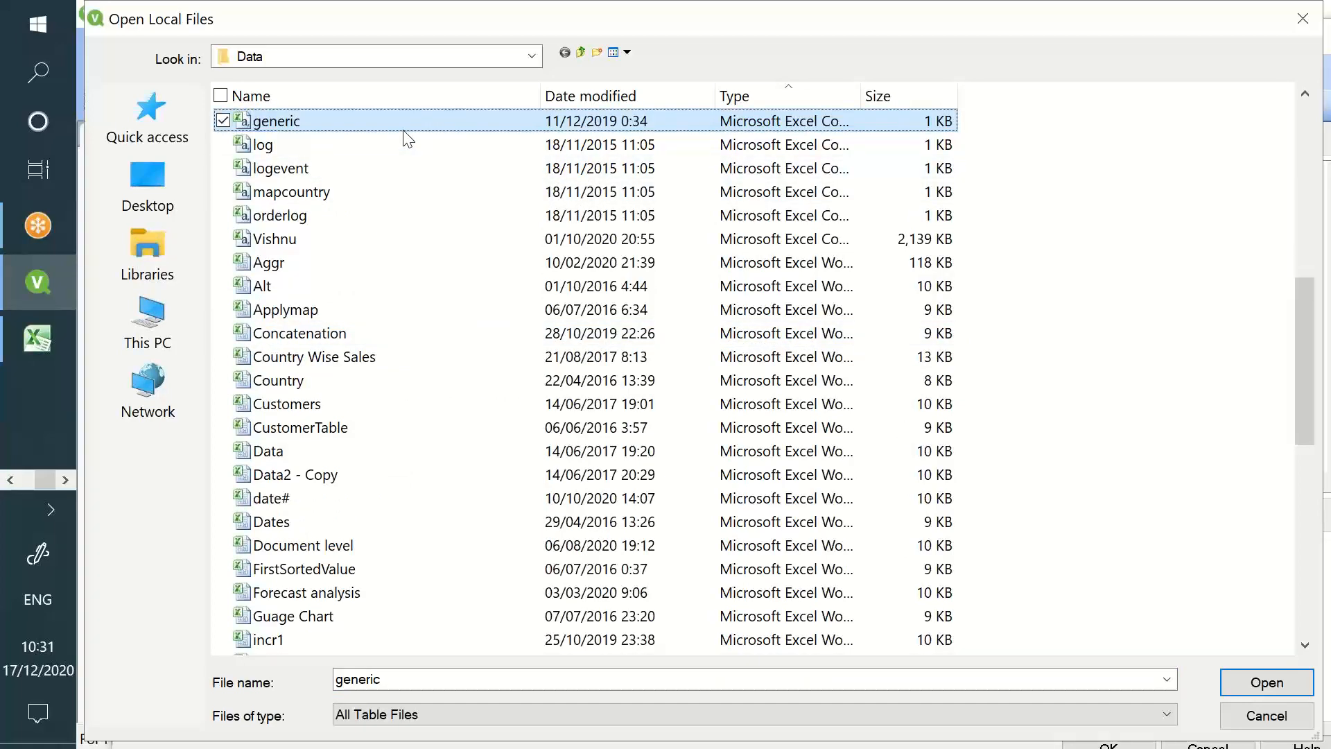
key(Return)
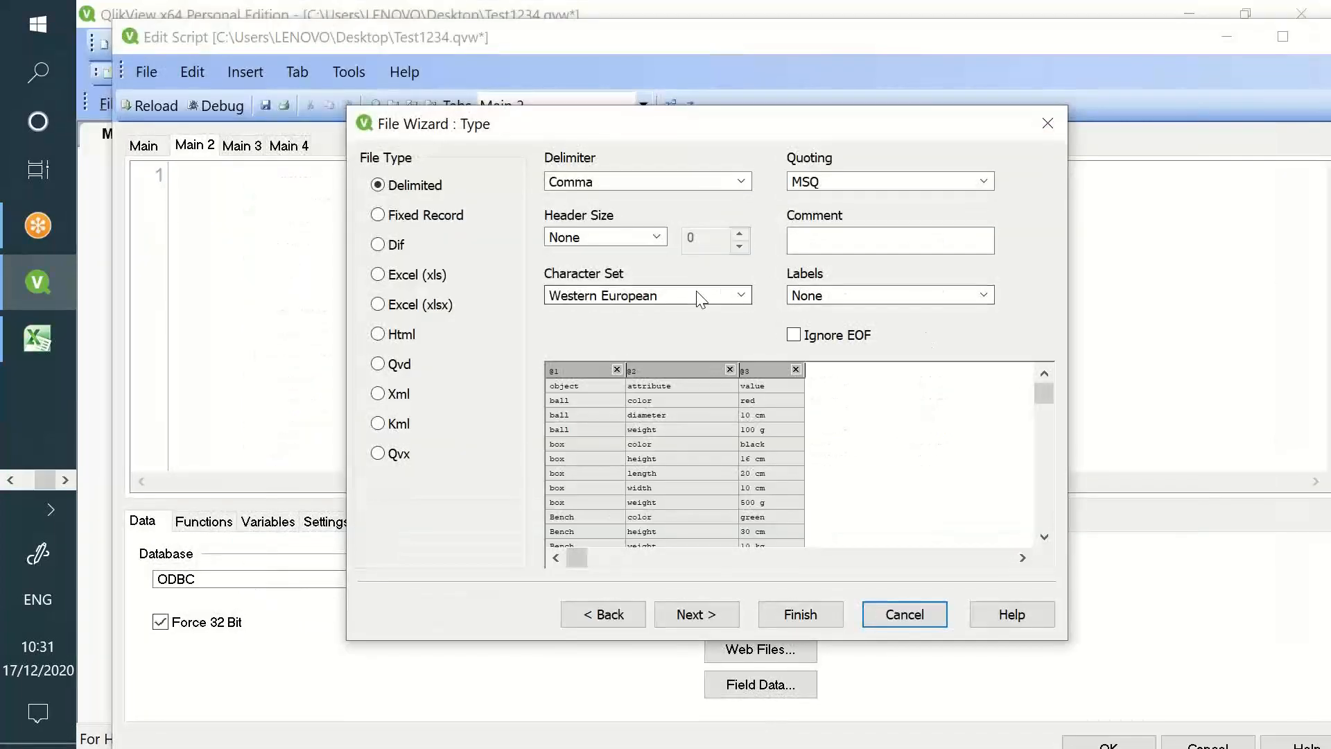
click(825, 296)
click(817, 328)
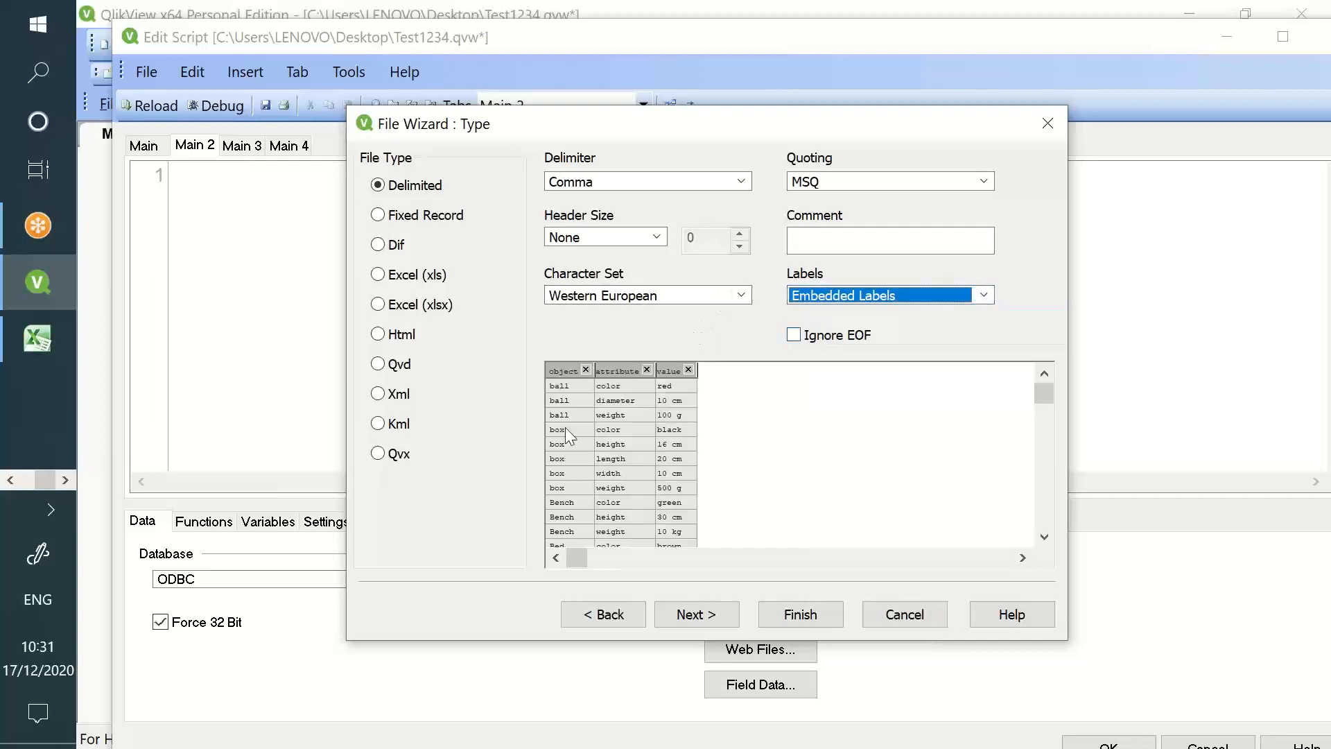
click(567, 391)
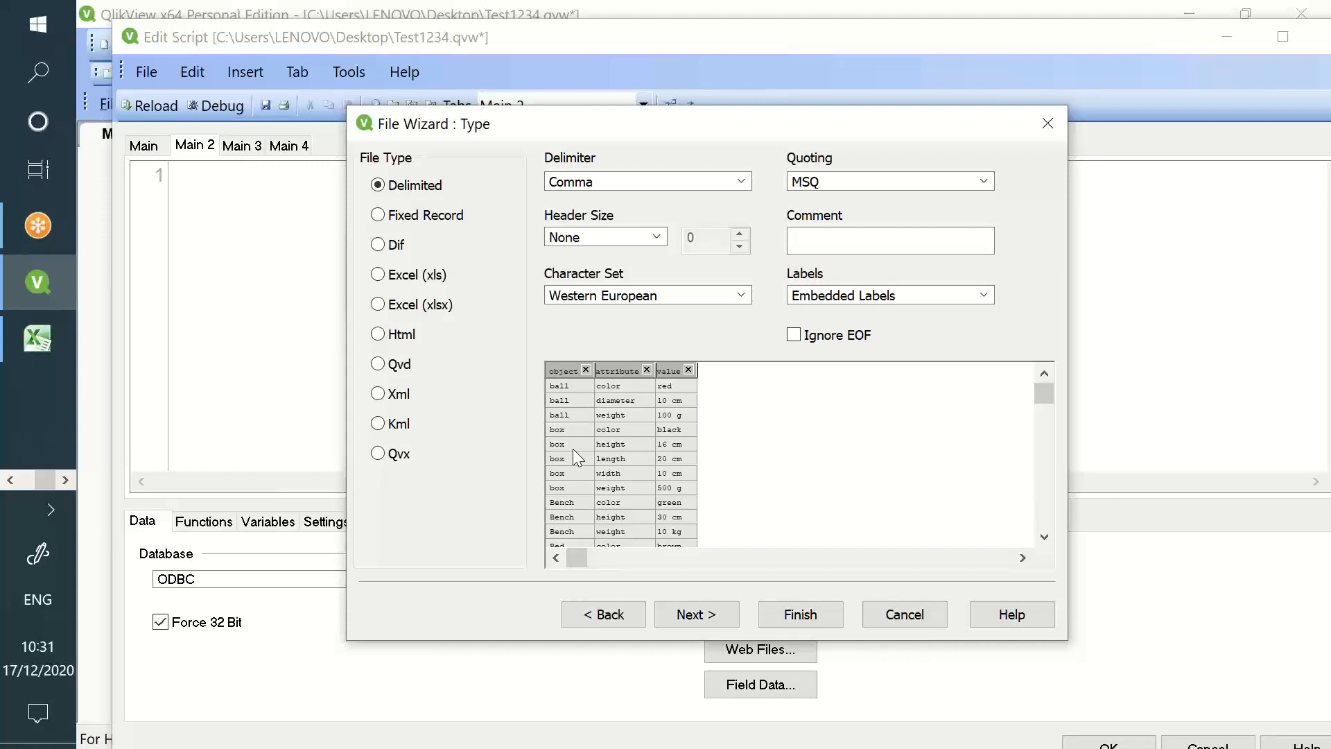
Check the object, attribute and value rows in the file preview and finish the wizard to insert the load script.
scroll(568, 448, down, 2)
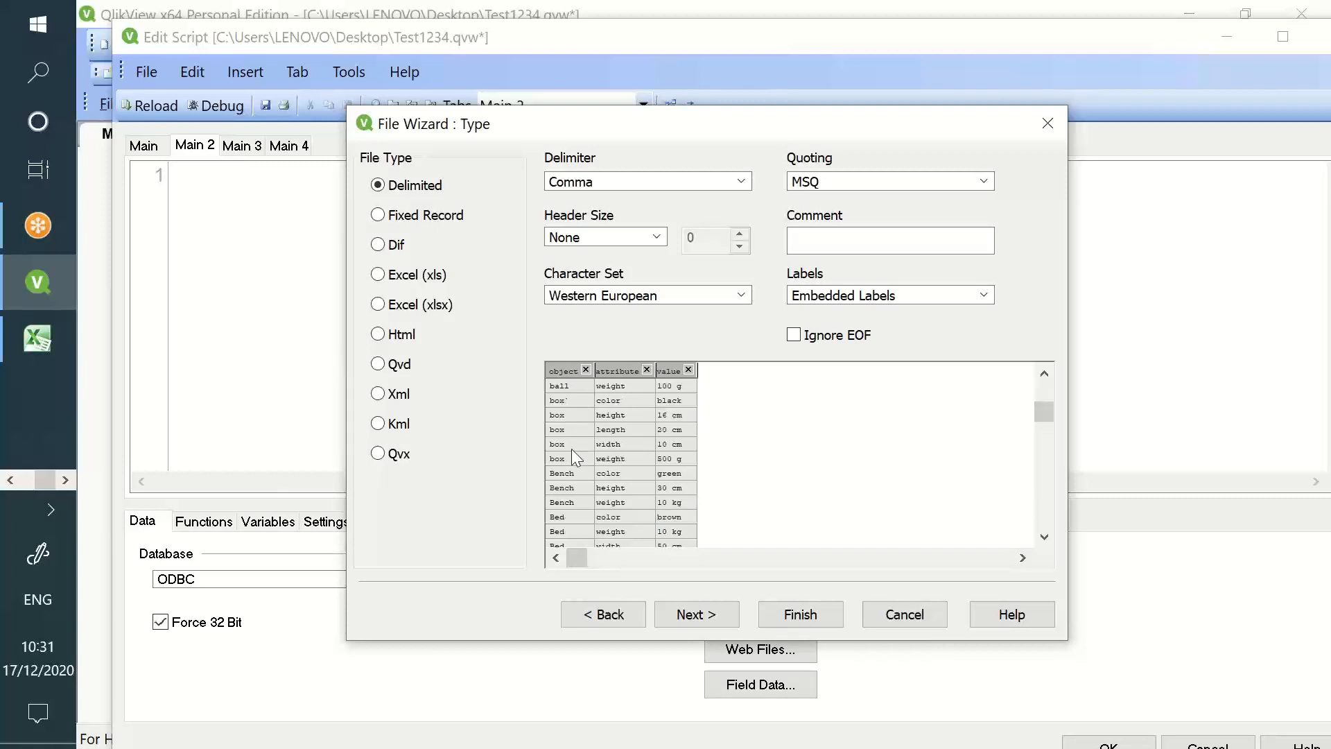
scroll(581, 460, up, 2)
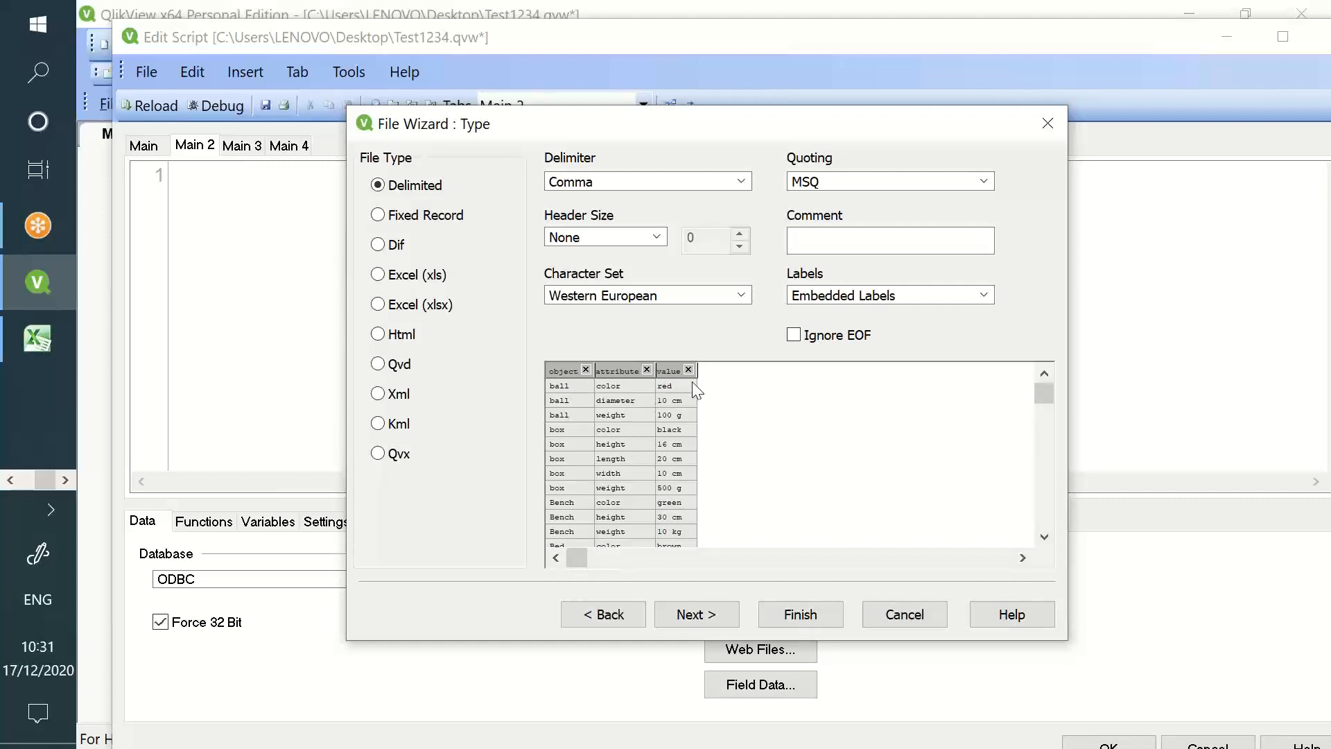
click(798, 621)
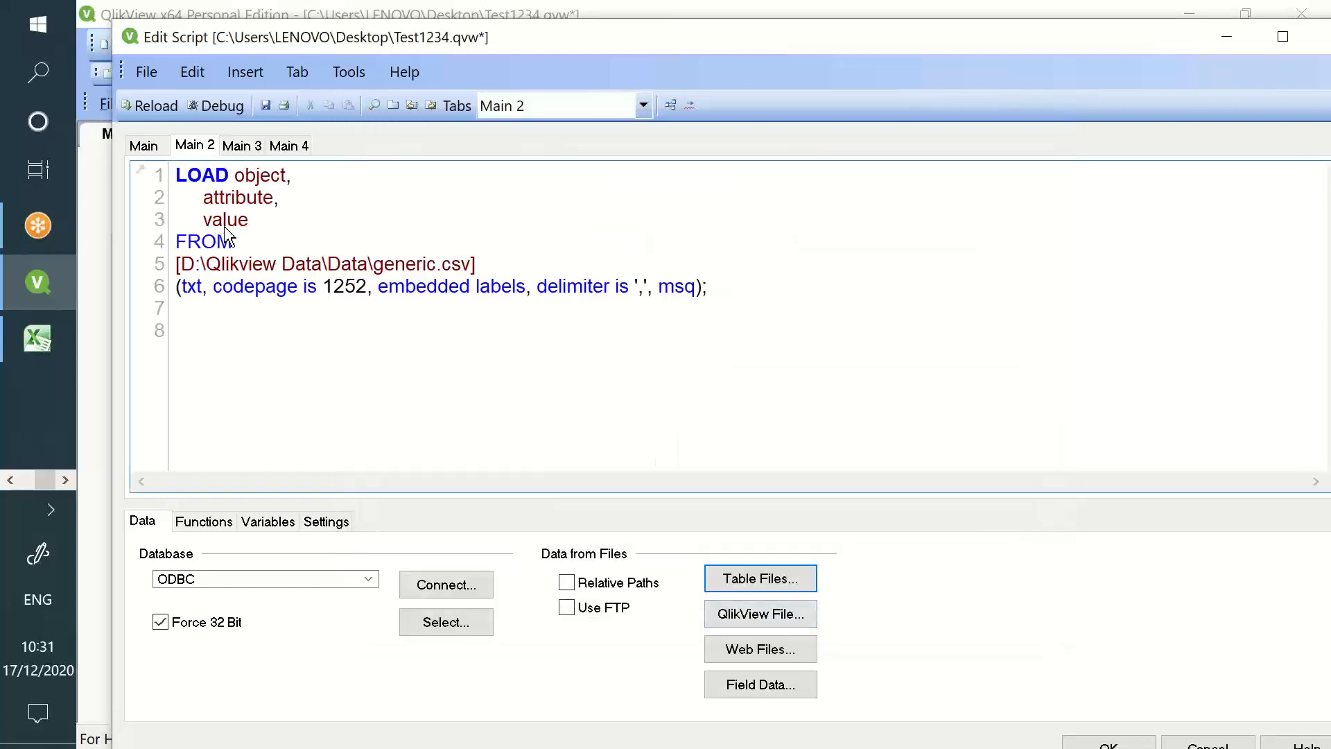
Prefix the LOAD statement with Generic, label the table "Test:" on the line above it, and reload the script.
key(Return)
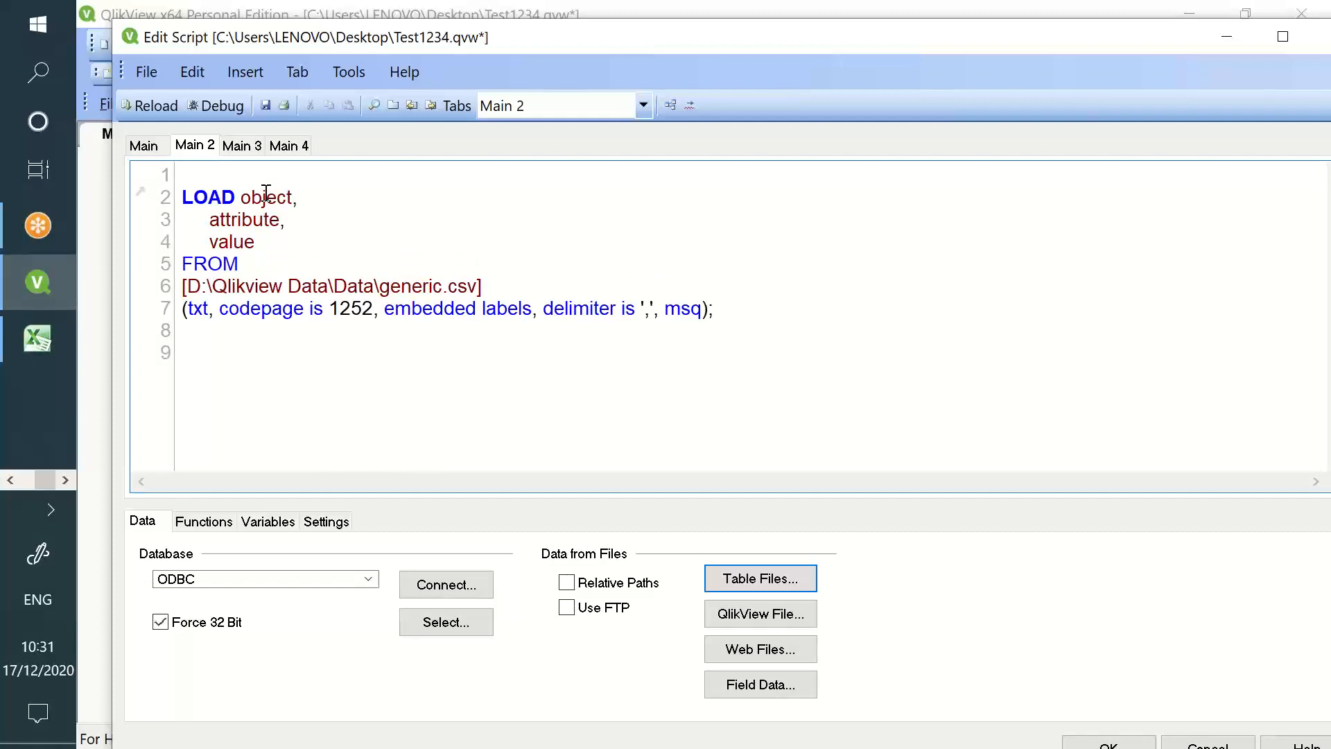
text(Generic )
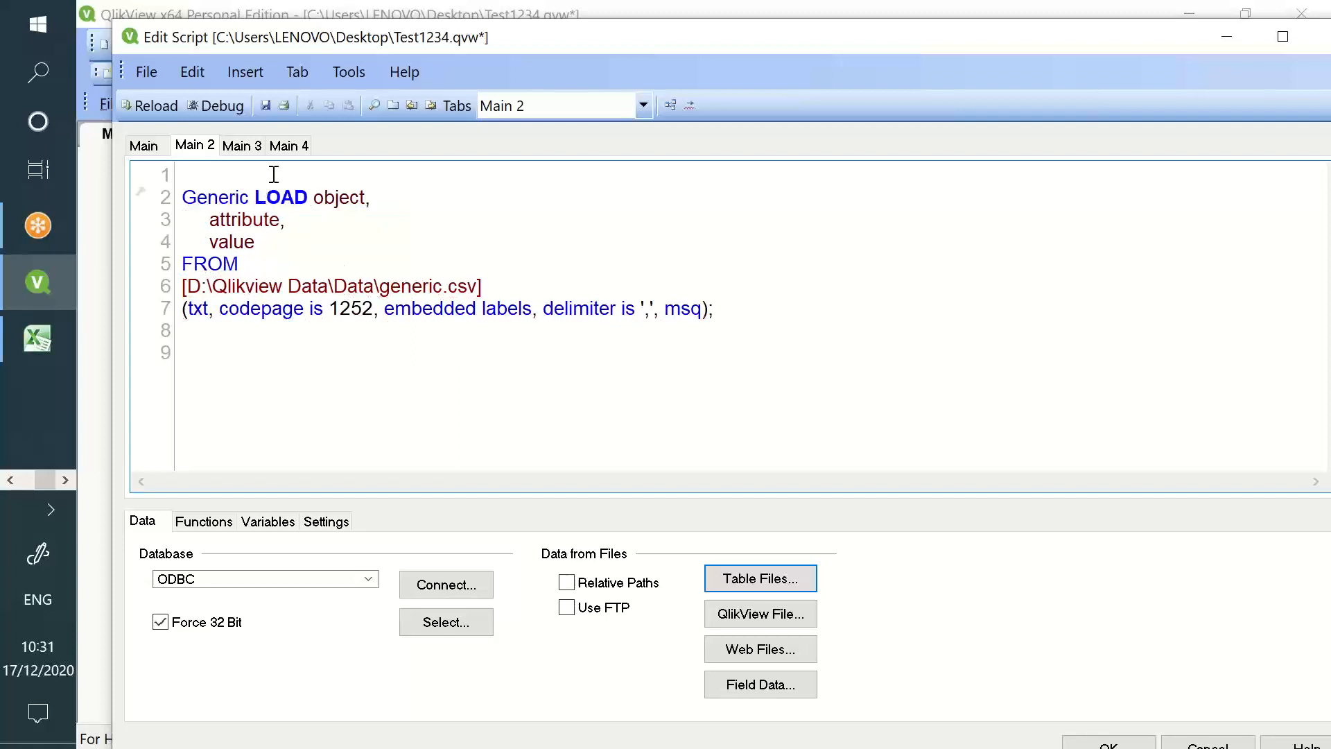
text(Test:)
click(132, 105)
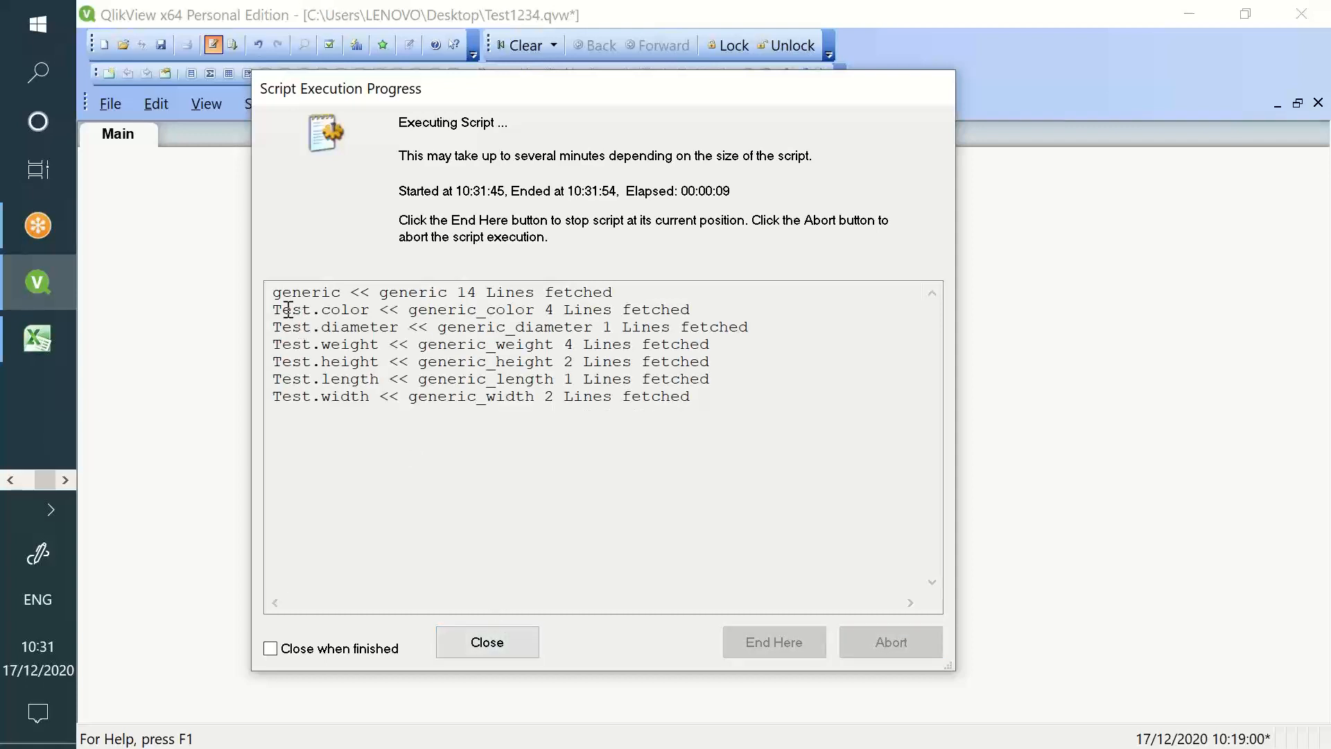
Review the color, diameter, weight, height, length and width tables in the script execution log, and close the log and sheet properties.
double_click(345, 310)
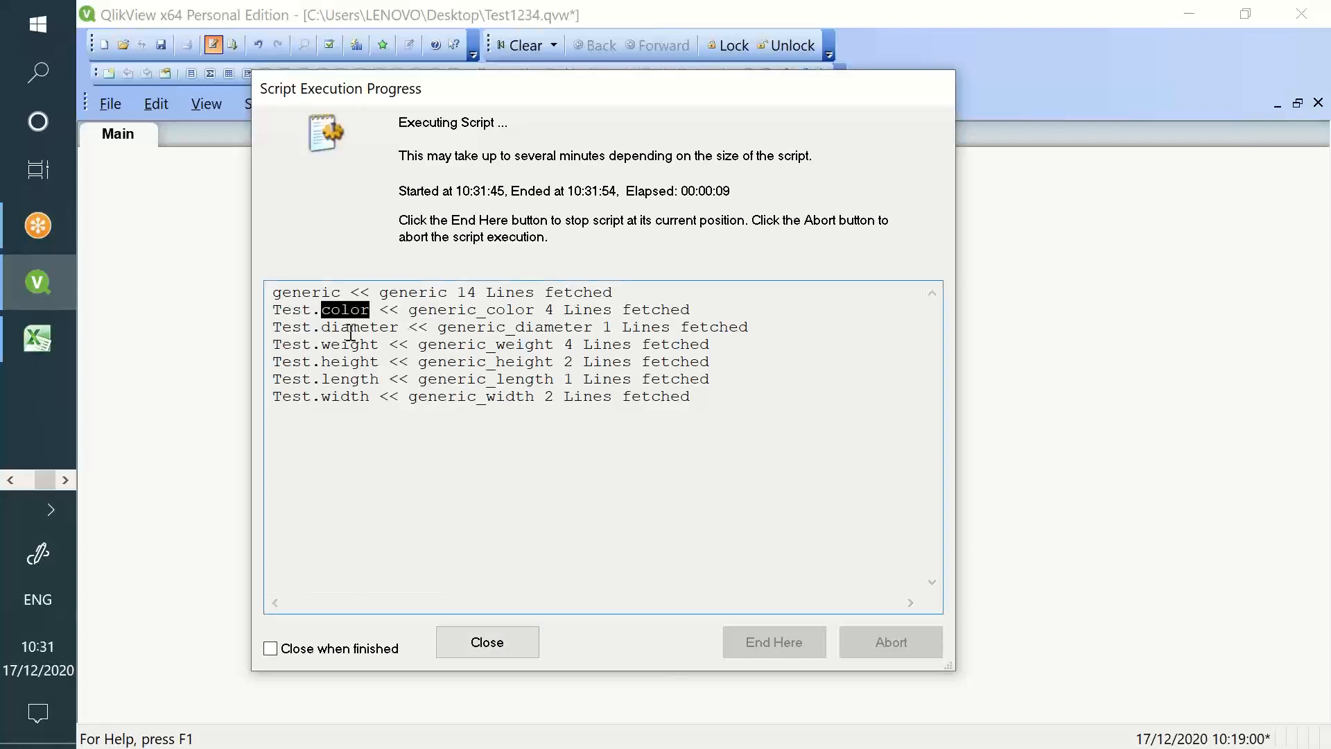
click(354, 323)
double_click(354, 325)
double_click(357, 344)
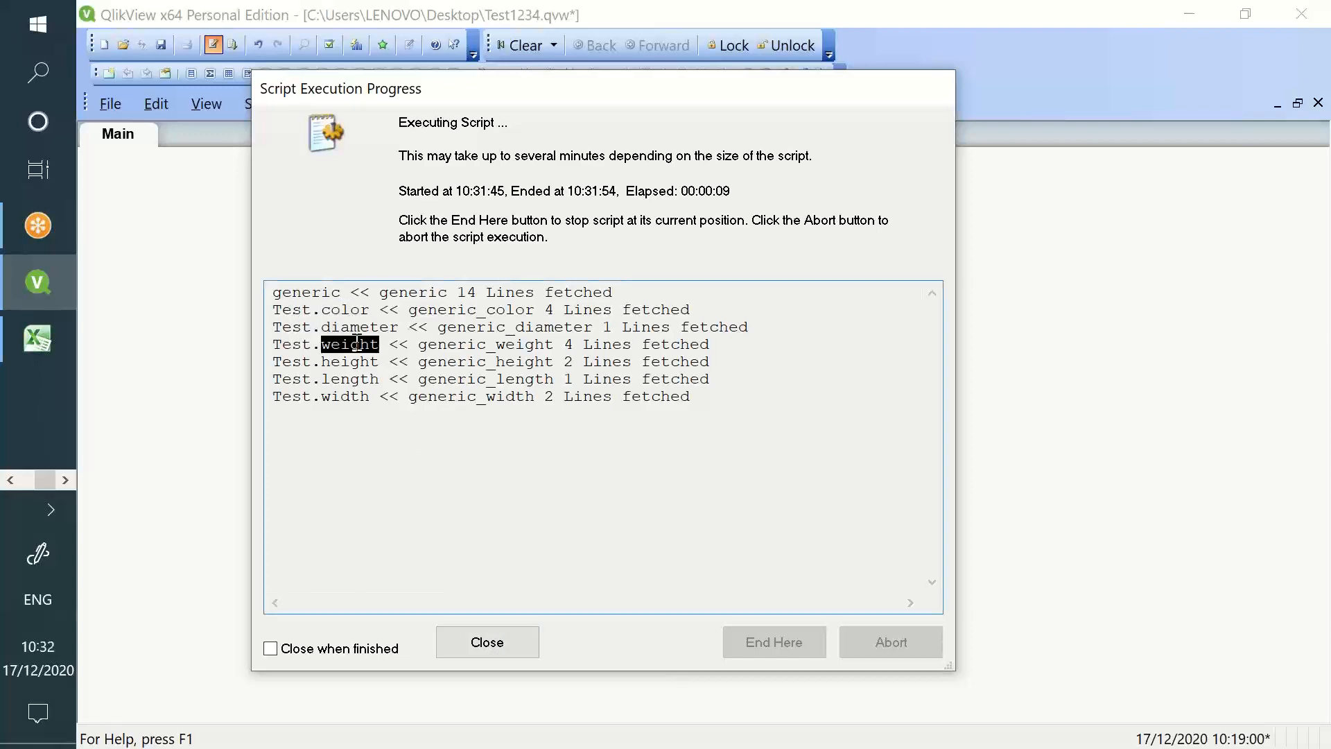
double_click(358, 362)
double_click(367, 378)
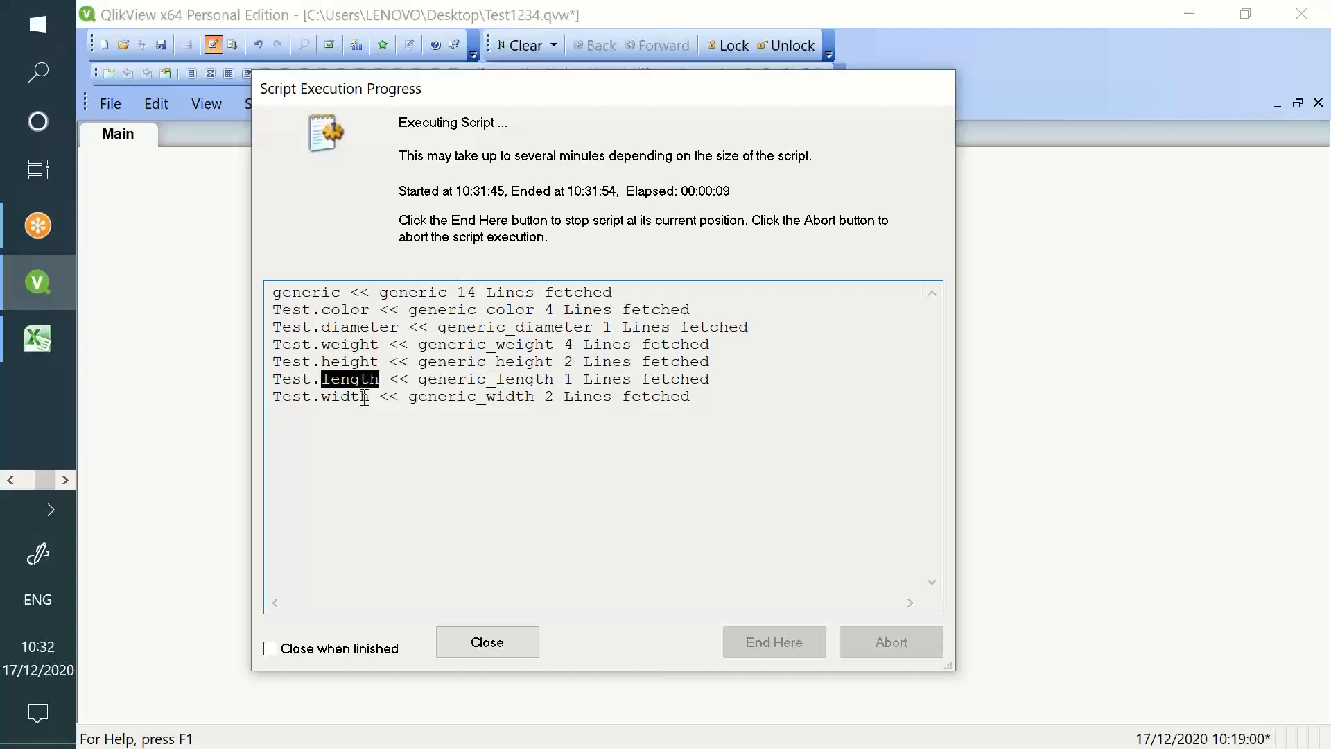
double_click(364, 397)
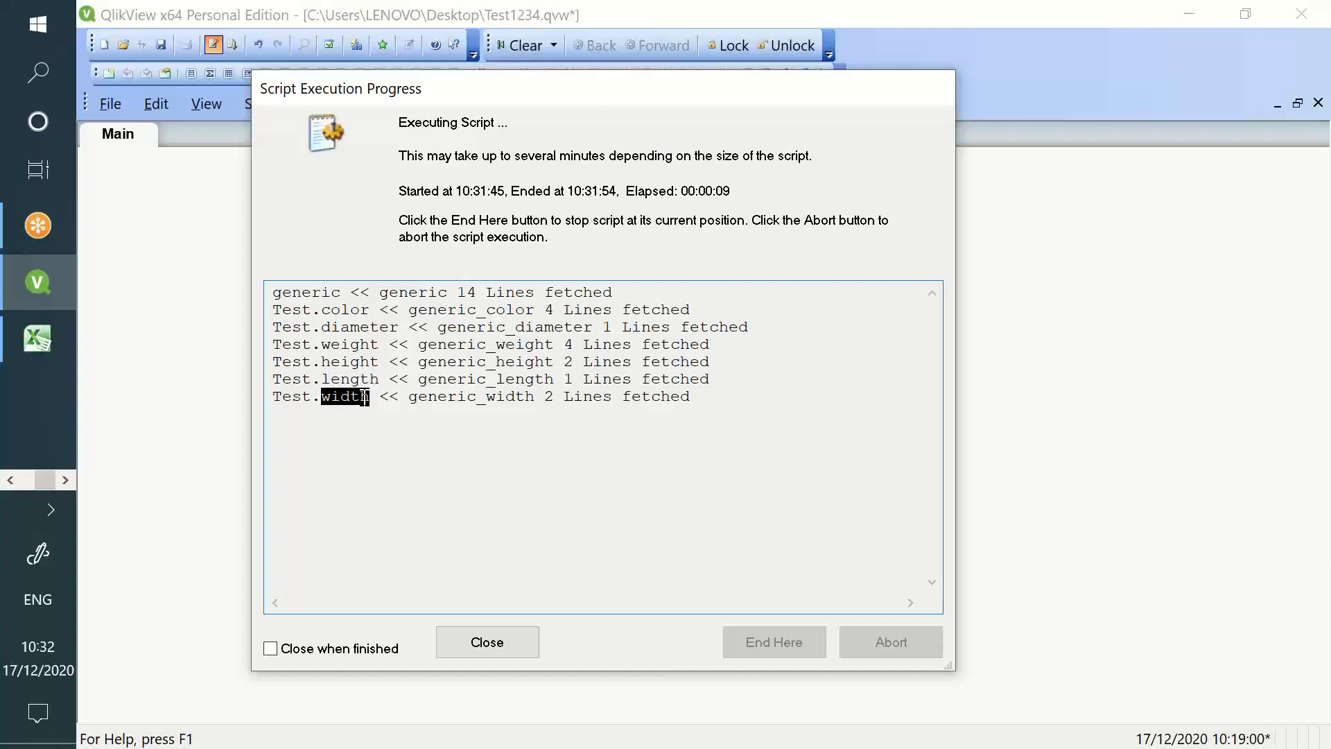
click(504, 643)
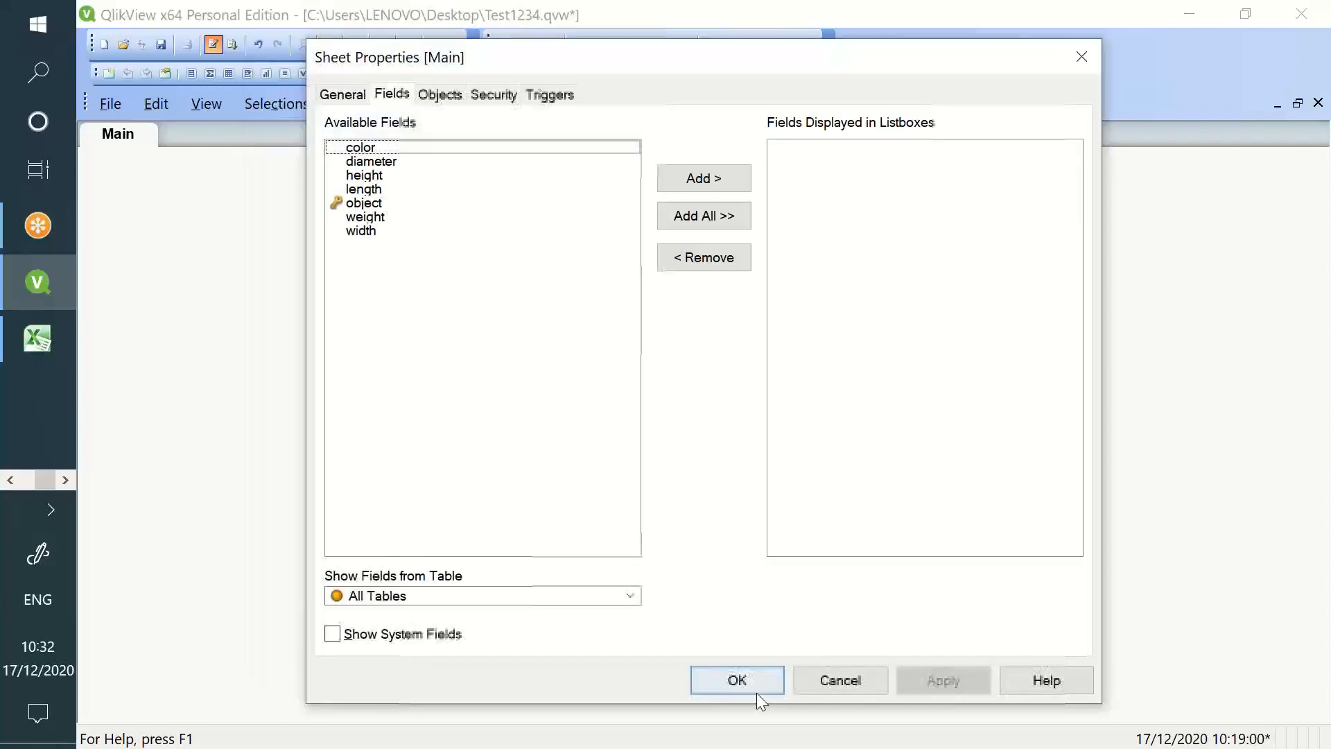
click(754, 687)
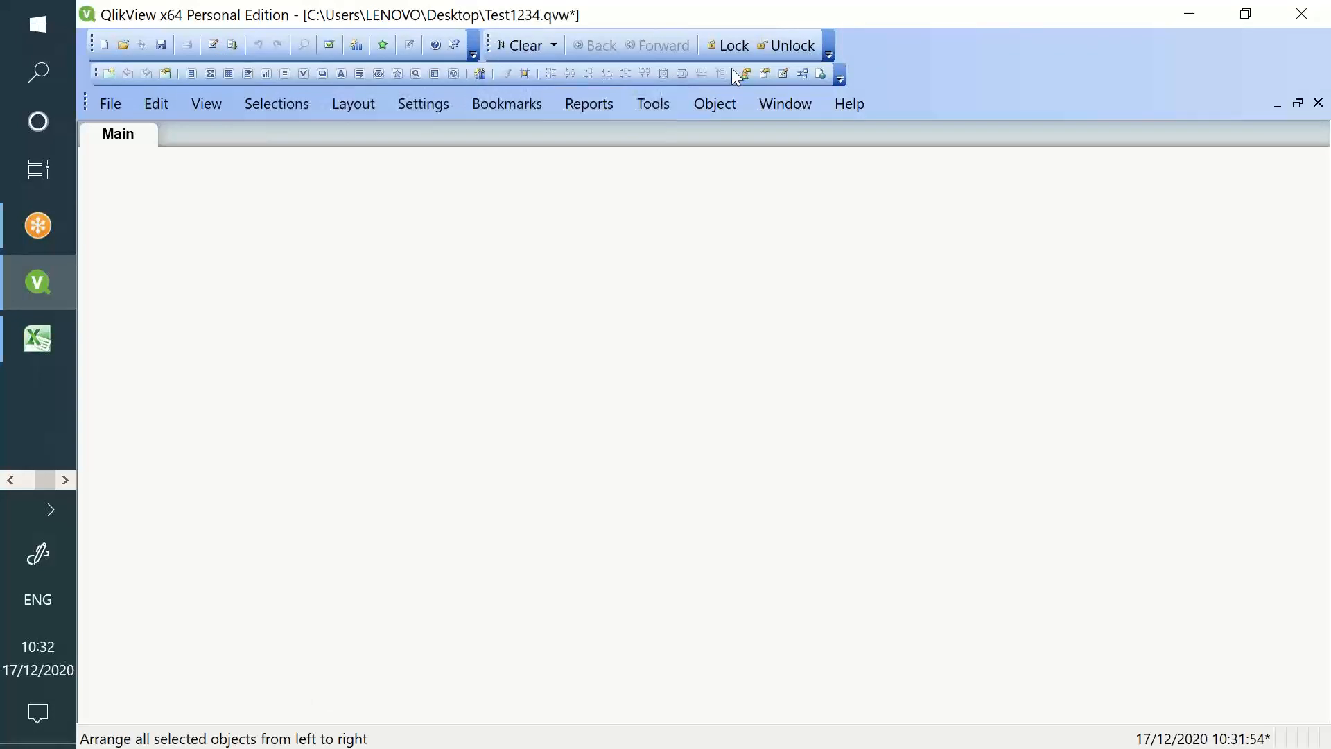
Open the Table Viewer and spread the Test.color, Test.diameter, Test.weight and Test.height tables around the central link point.
click(799, 77)
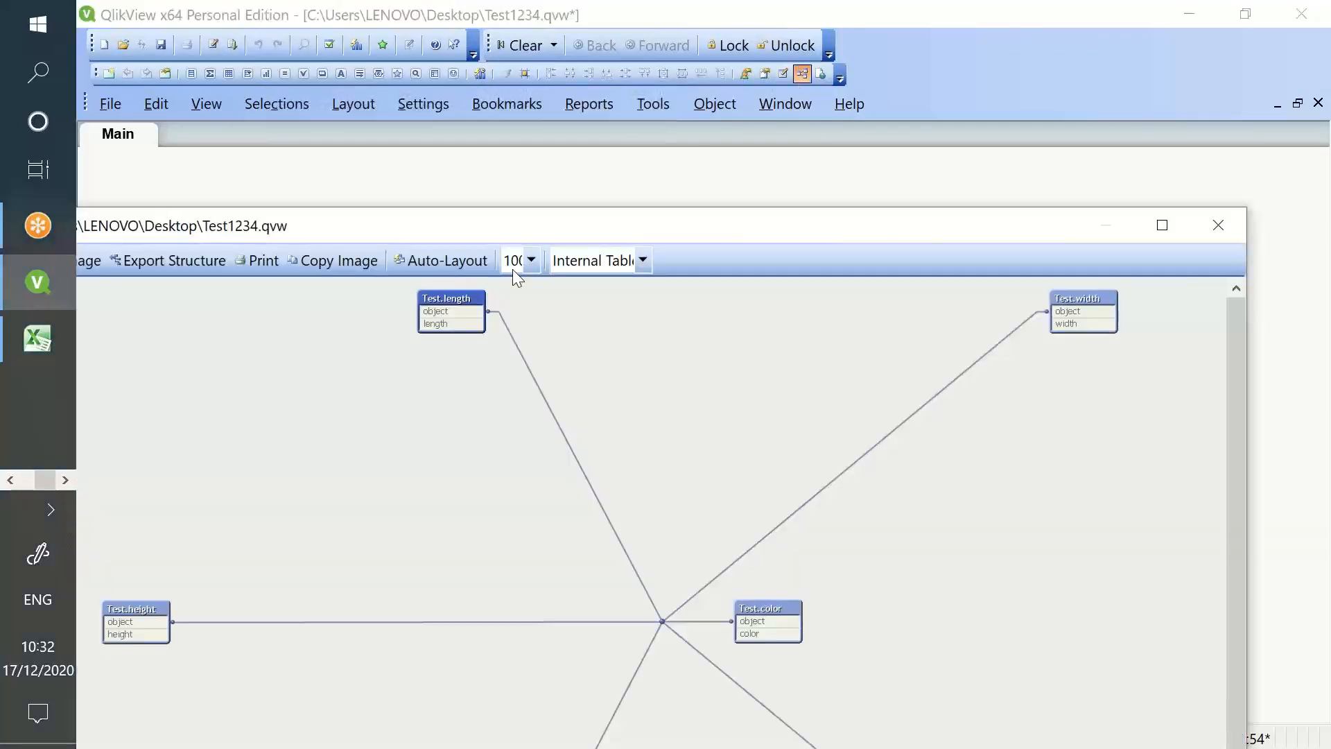
drag(554, 235, 592, 0)
drag(862, 404, 1128, 415)
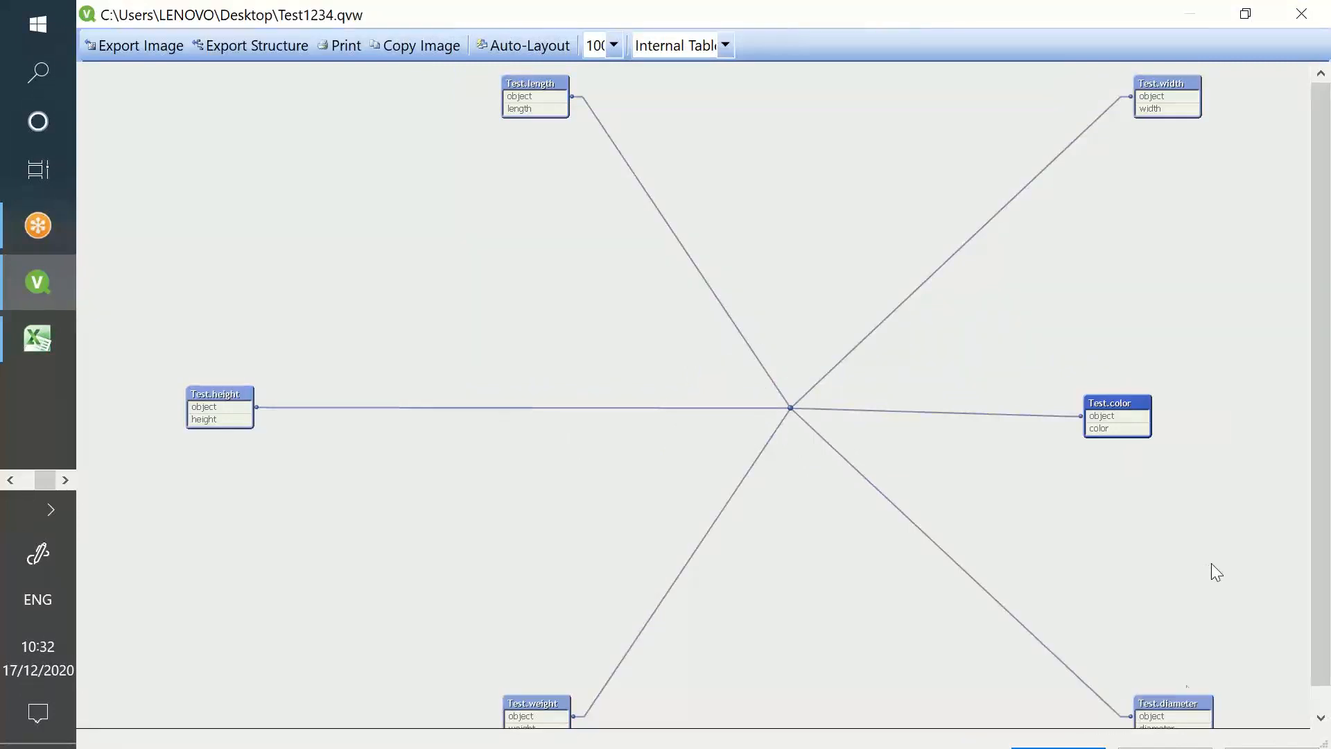
drag(1192, 705, 1191, 562)
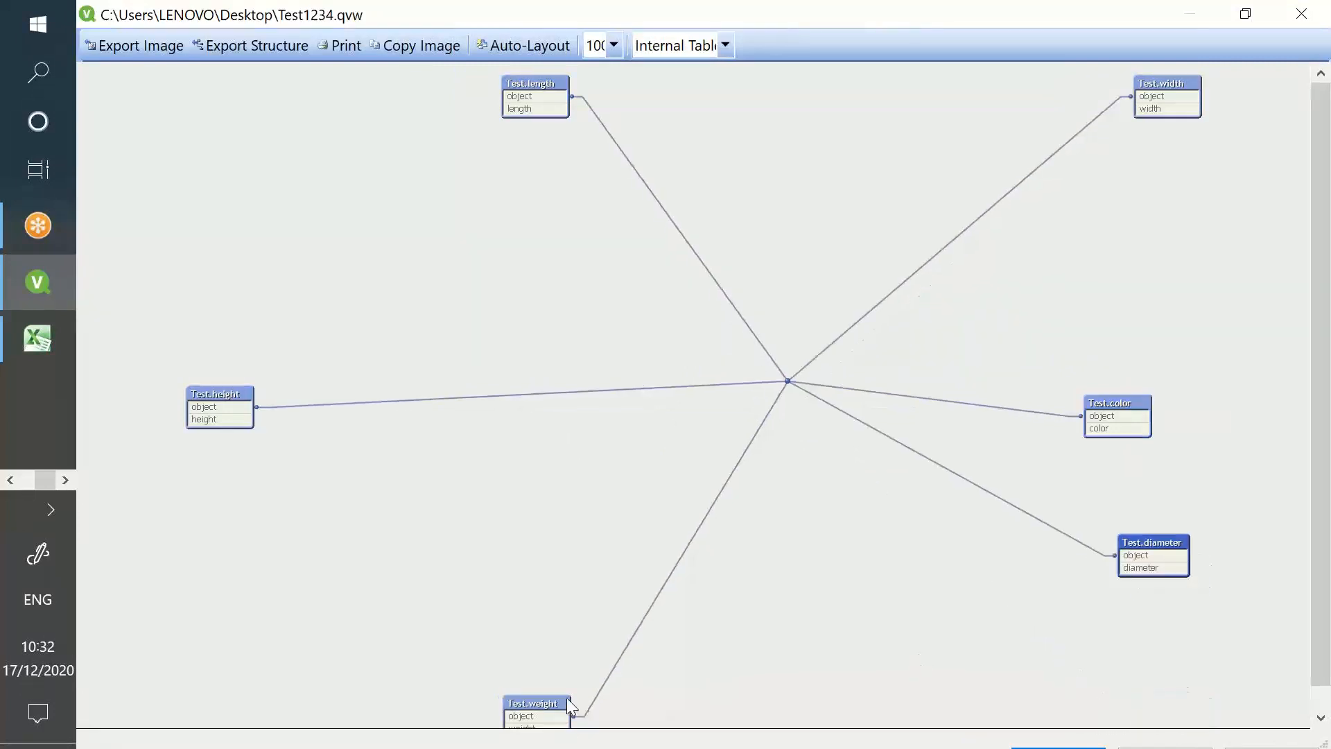
drag(559, 699, 595, 570)
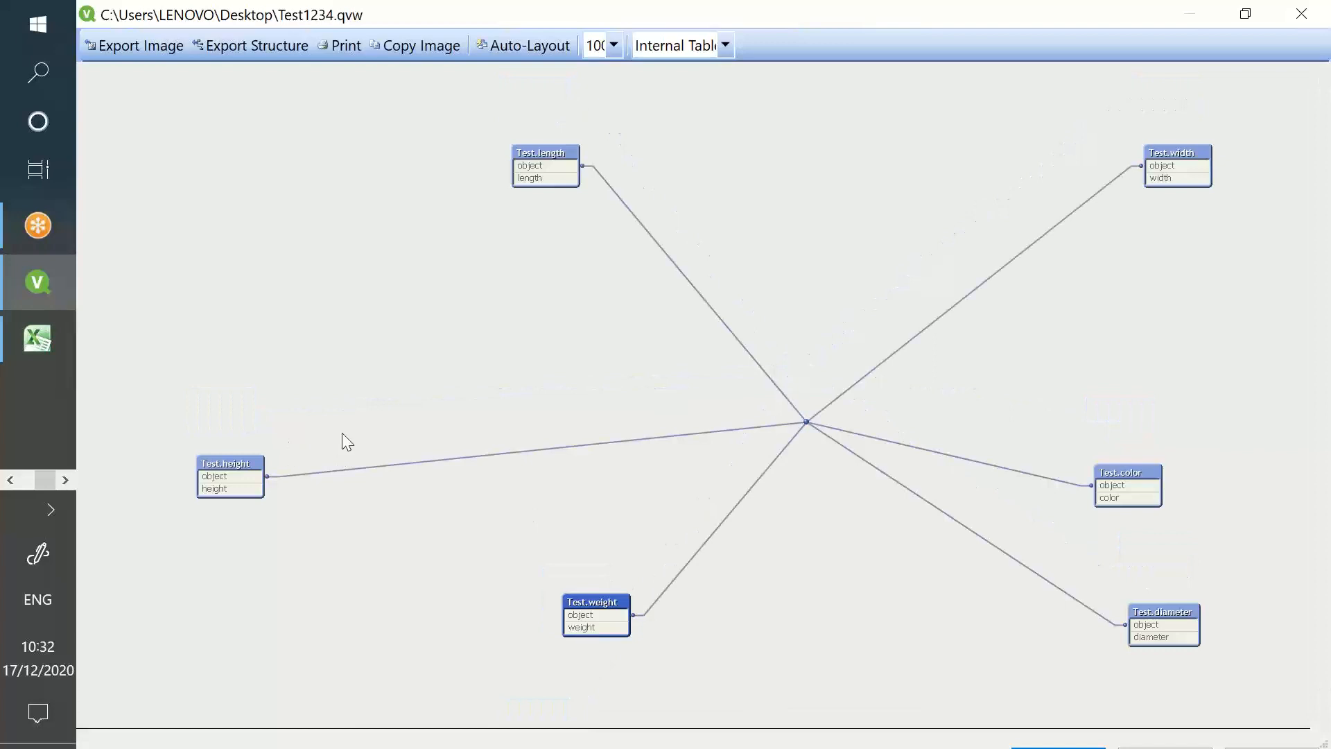
drag(240, 464, 520, 408)
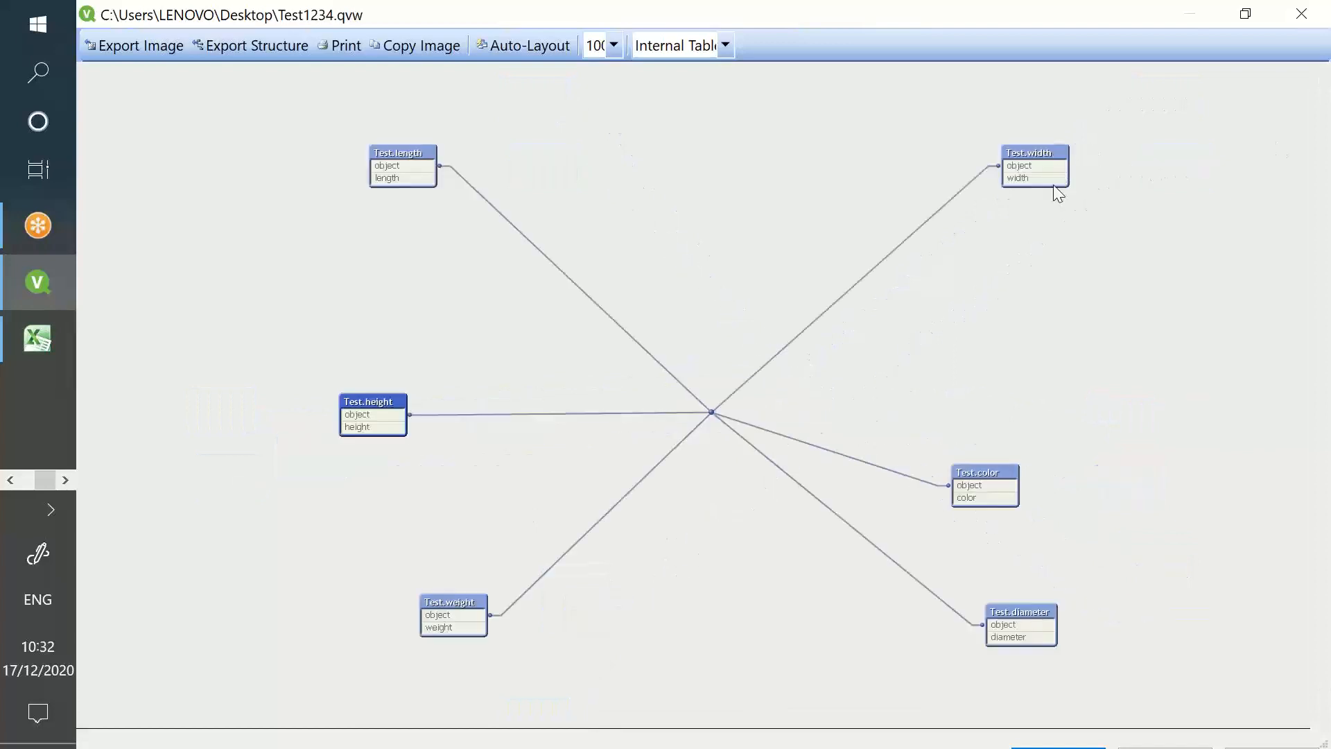
Inspect the width, color, diameter, weight, height and length fields in their separate tables in the data model.
click(1047, 176)
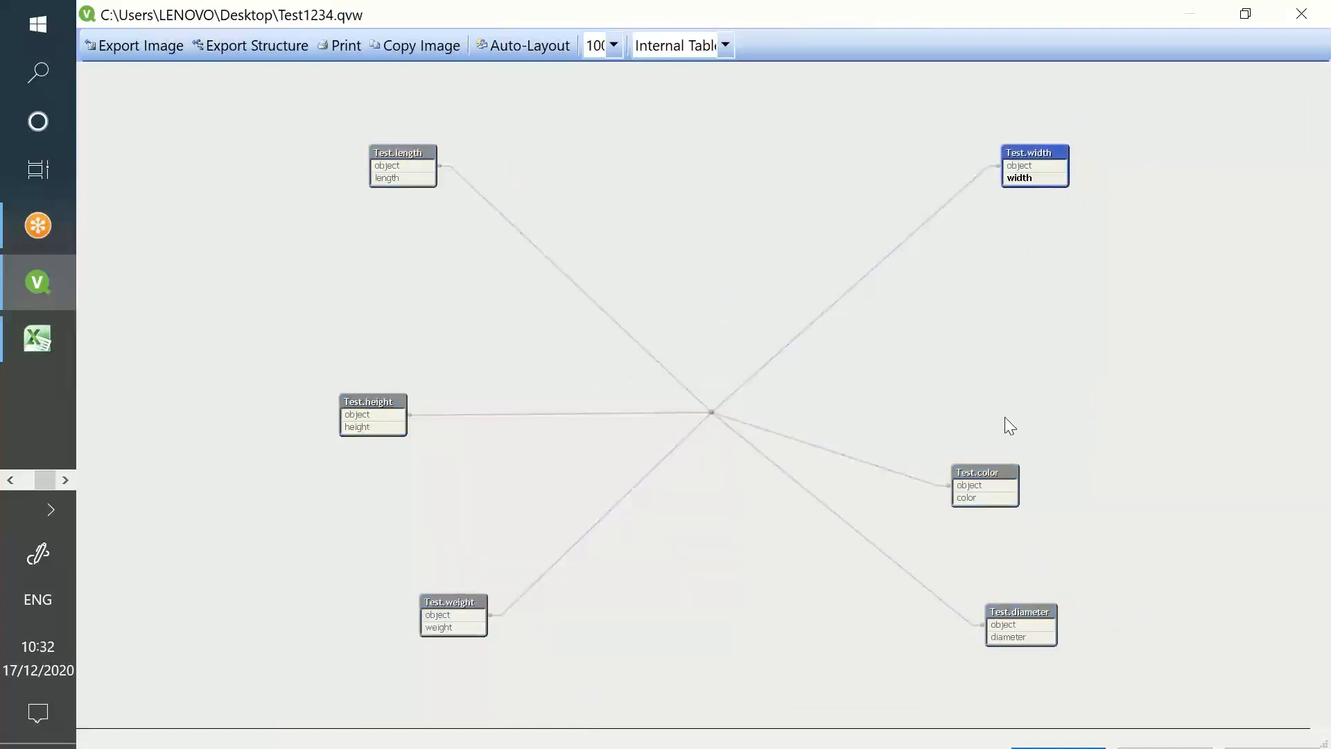
click(976, 498)
click(1022, 634)
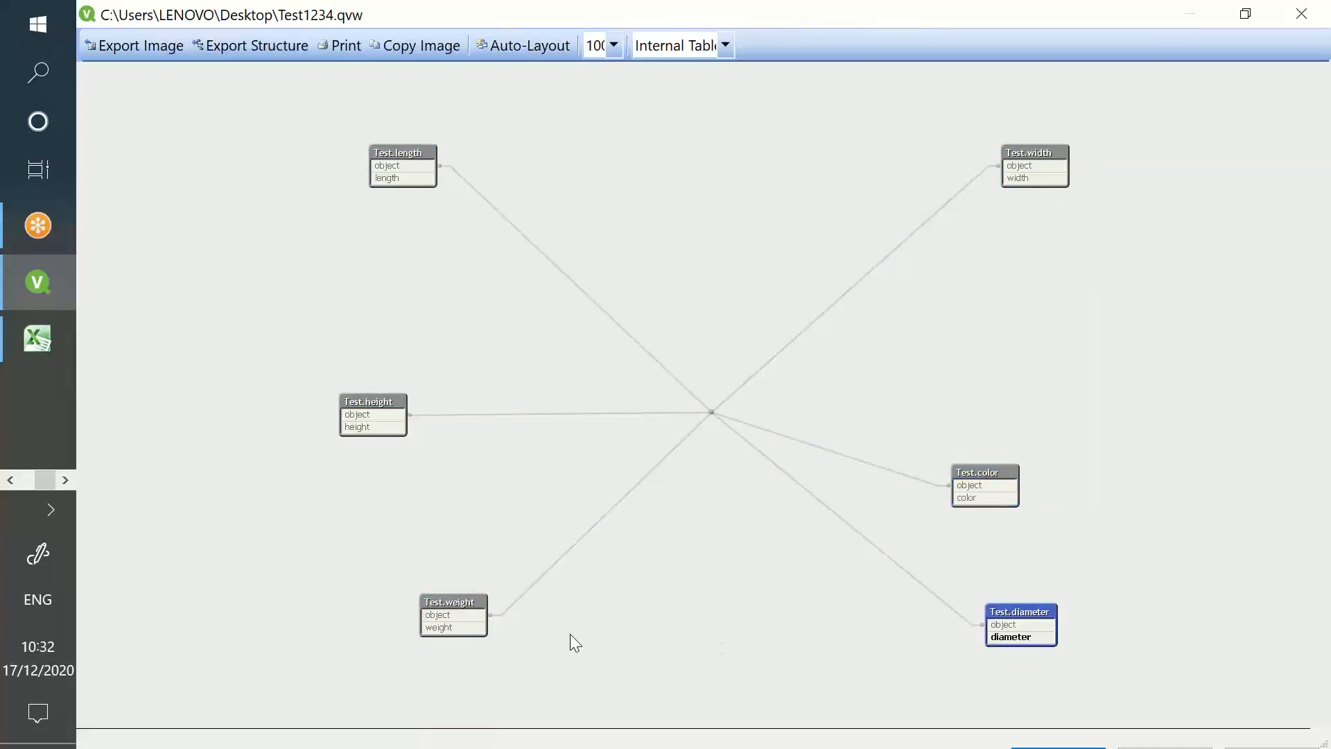
click(468, 628)
click(391, 430)
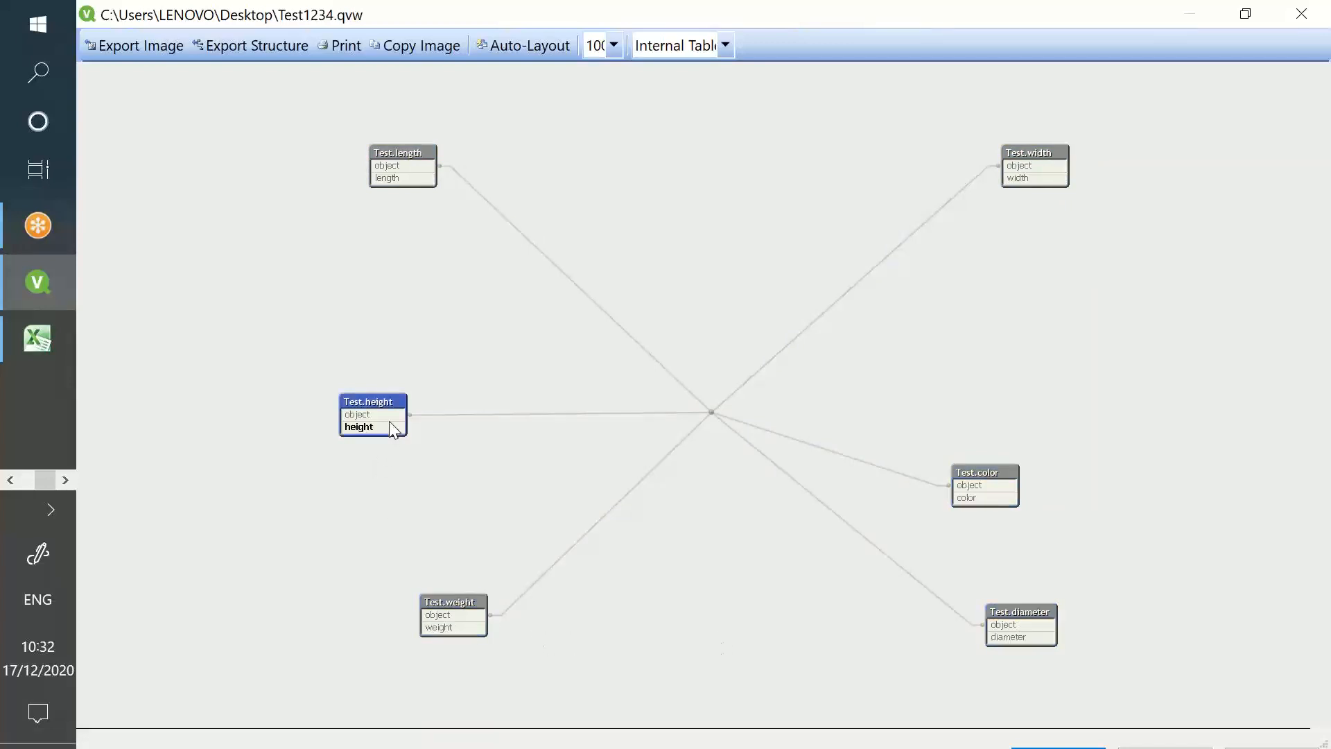
click(404, 179)
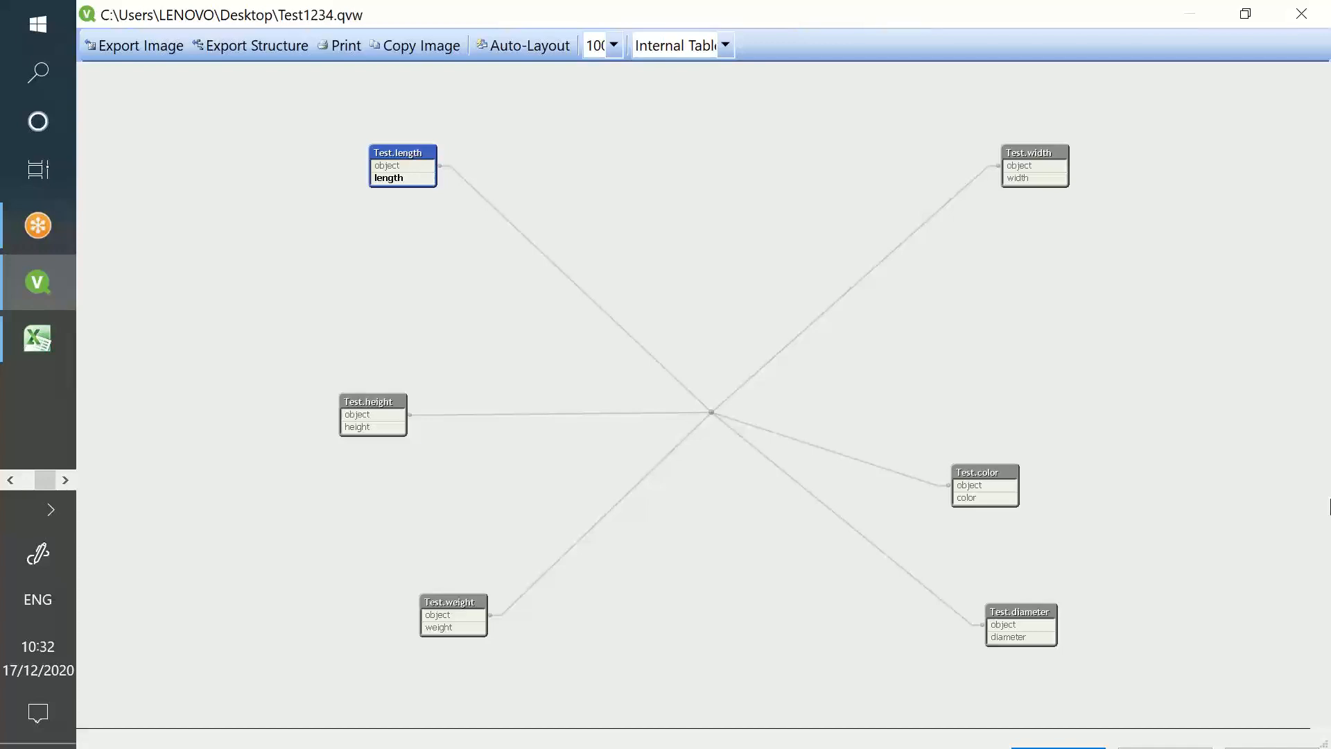
Switch to Qlik Sense in Chrome, open the Demo 2 app's data load editor and delete the CrossTable script from Section.
click(10, 480)
click(35, 228)
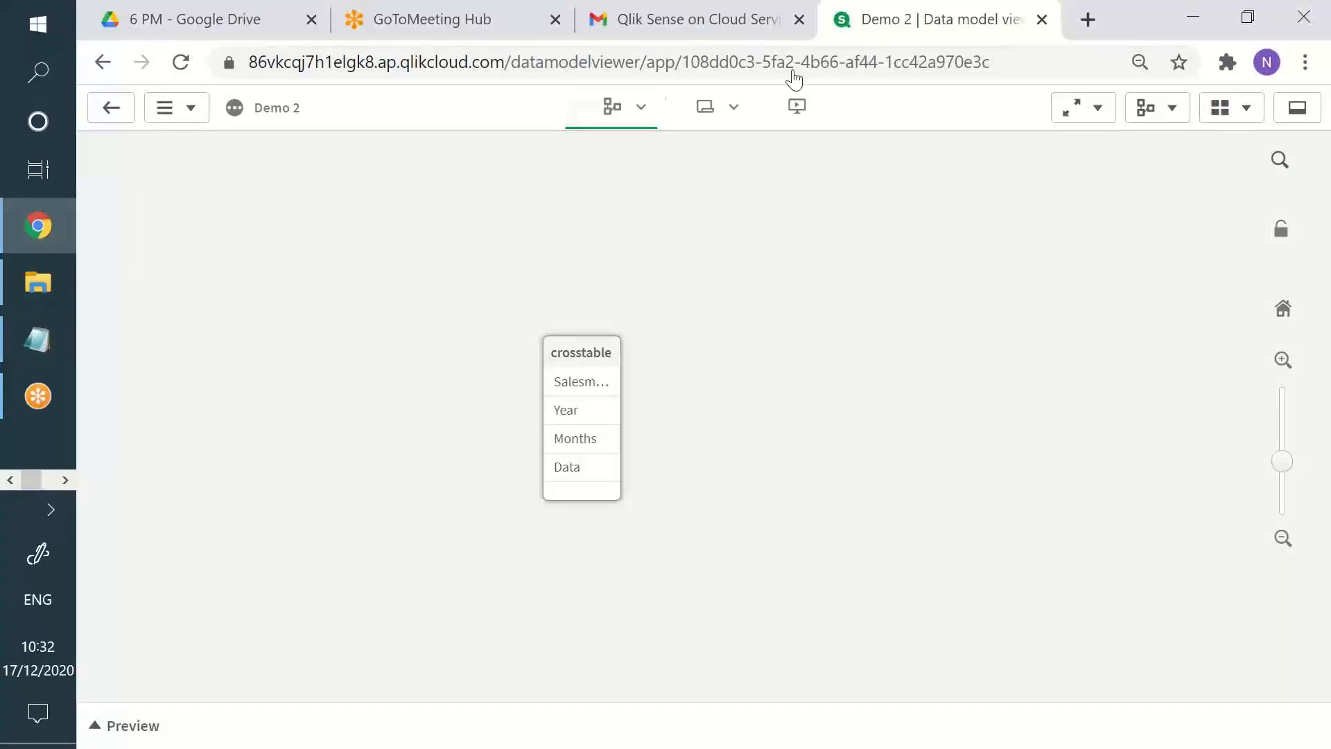
click(642, 107)
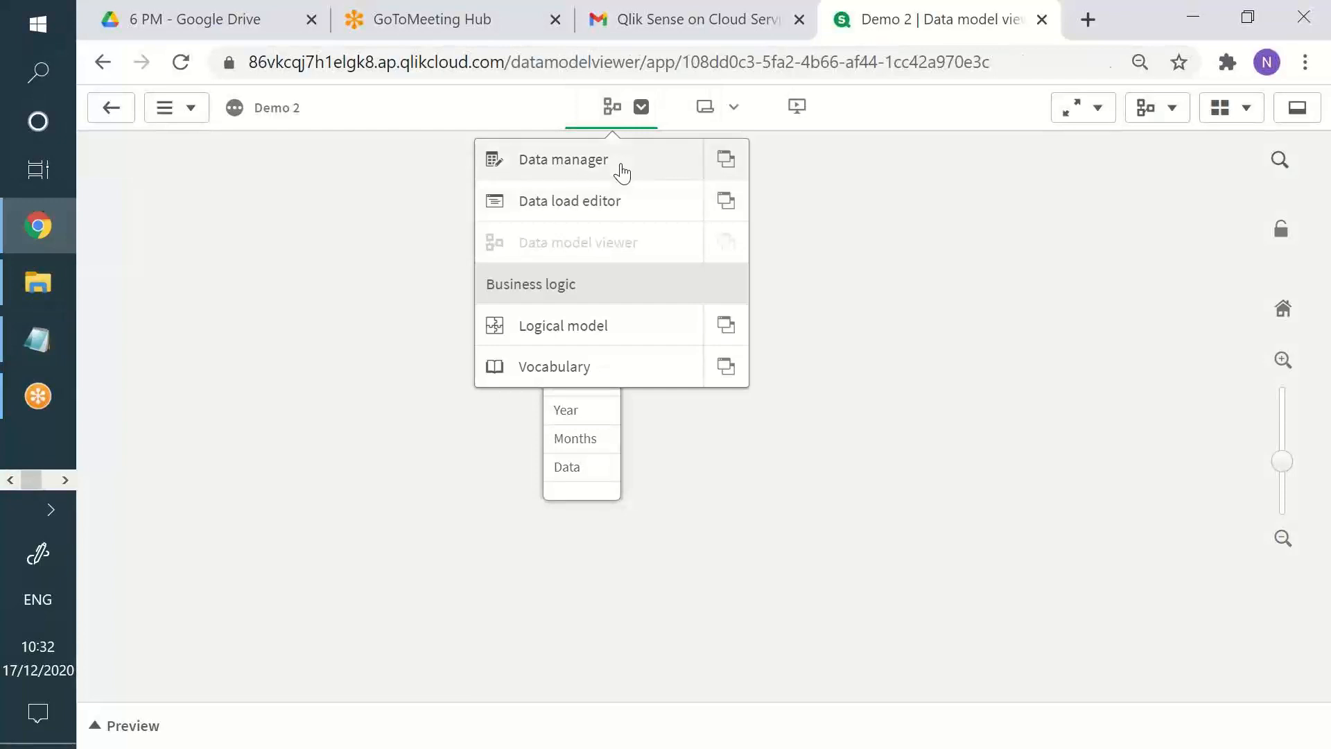
click(621, 169)
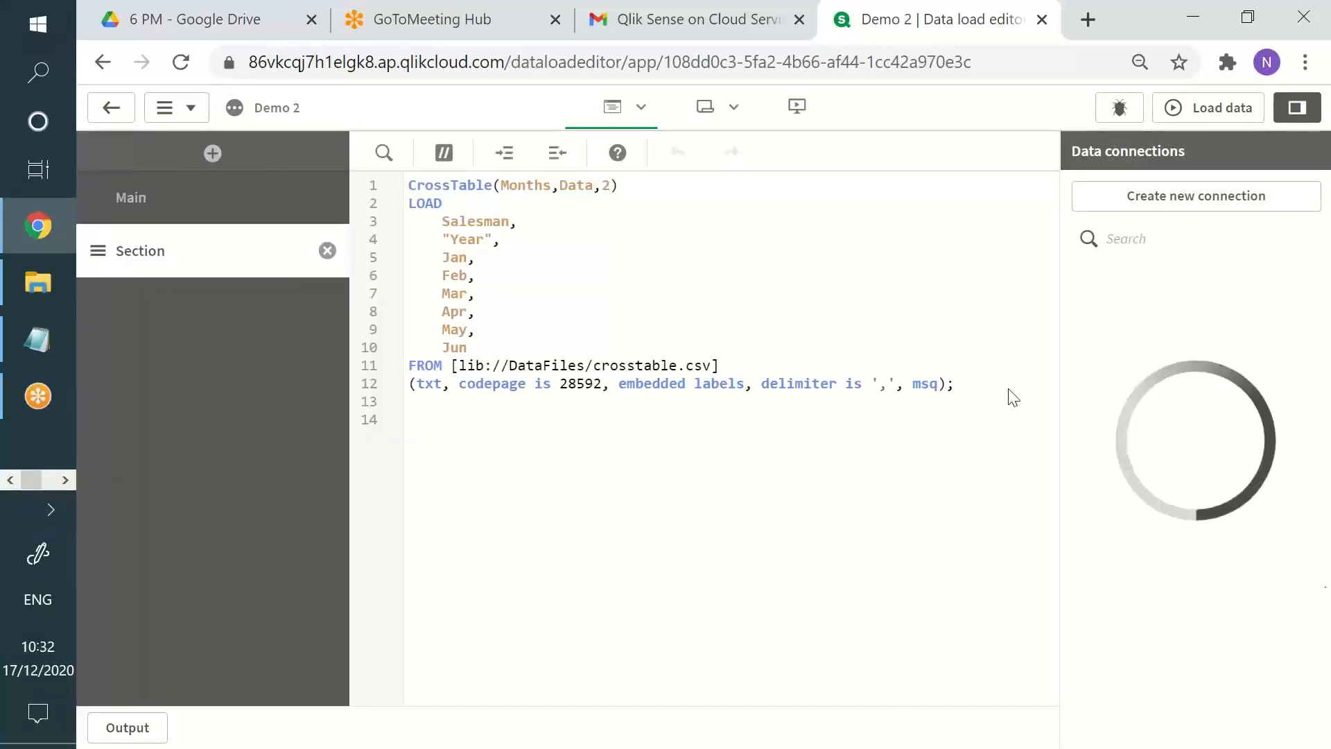
drag(984, 388, 362, 173)
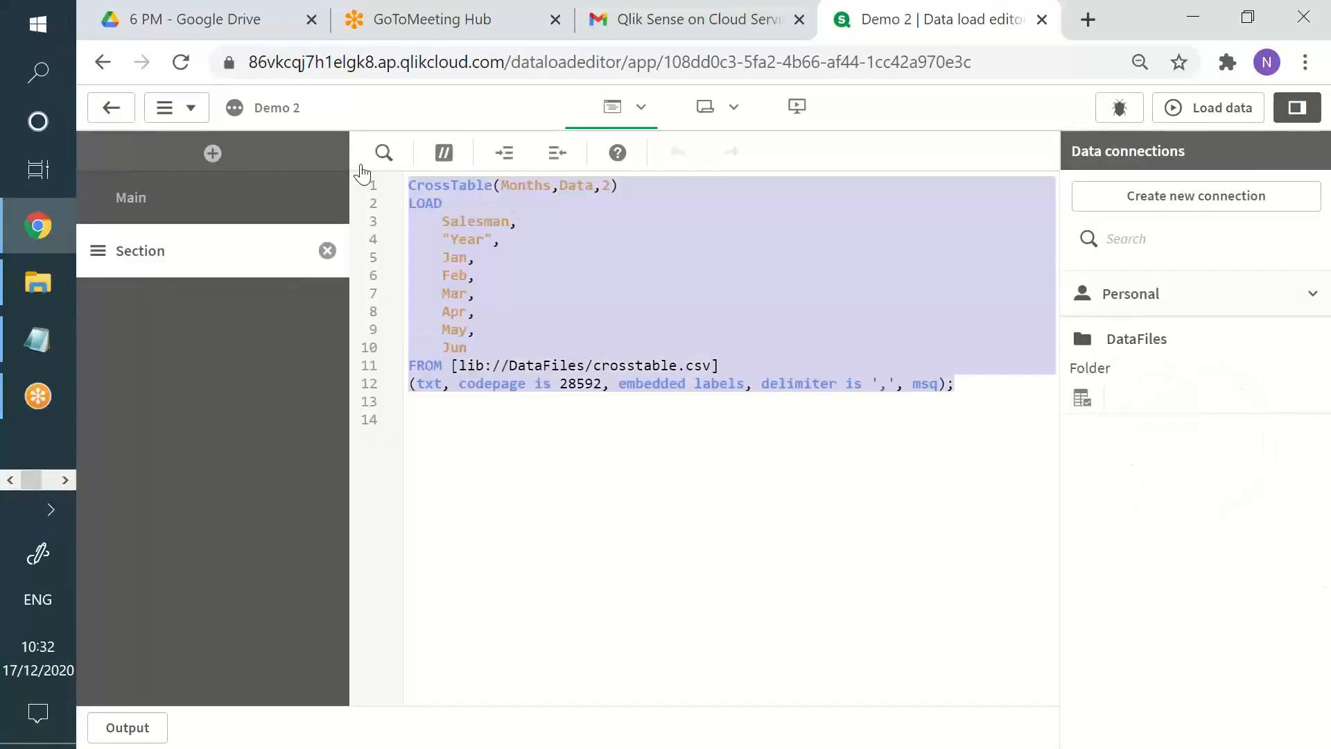
key(Delete)
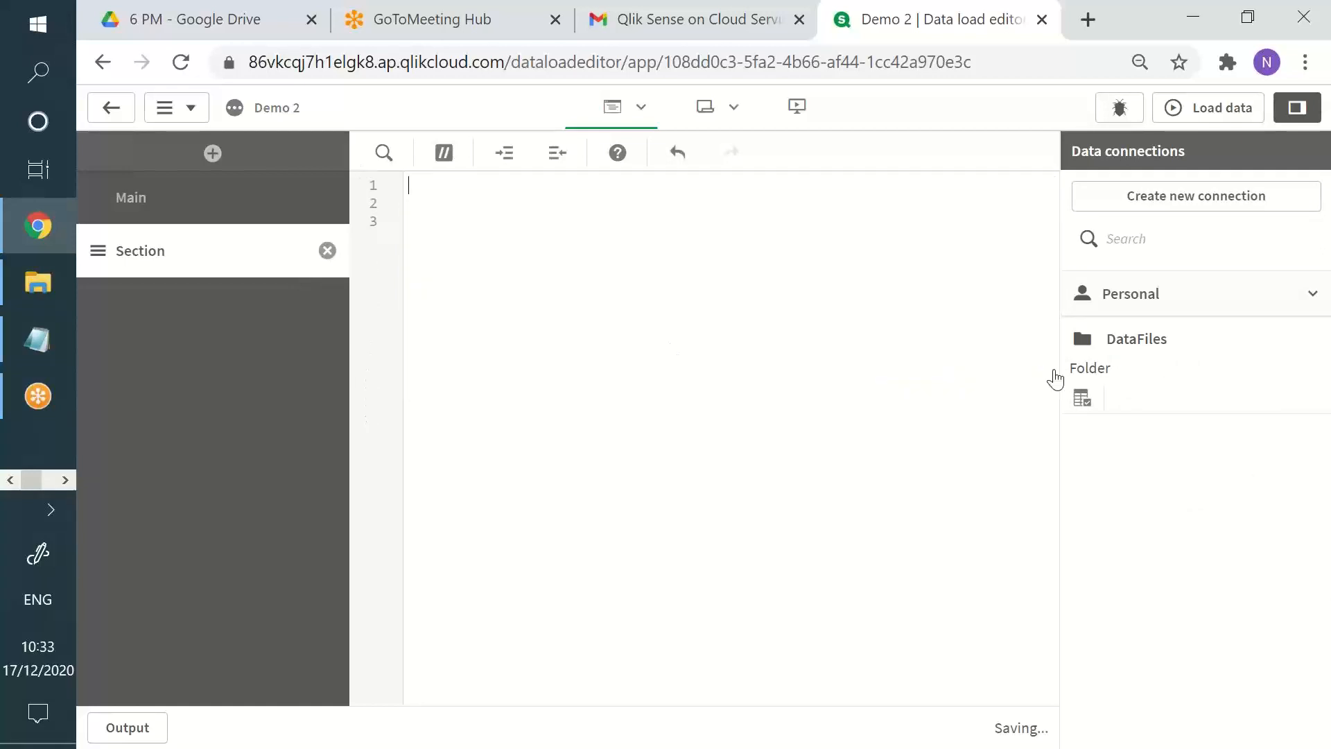
Upload the generic CSV file from the Data folder to DataFiles and insert its load script for the object, attribute and value fields.
click(1082, 400)
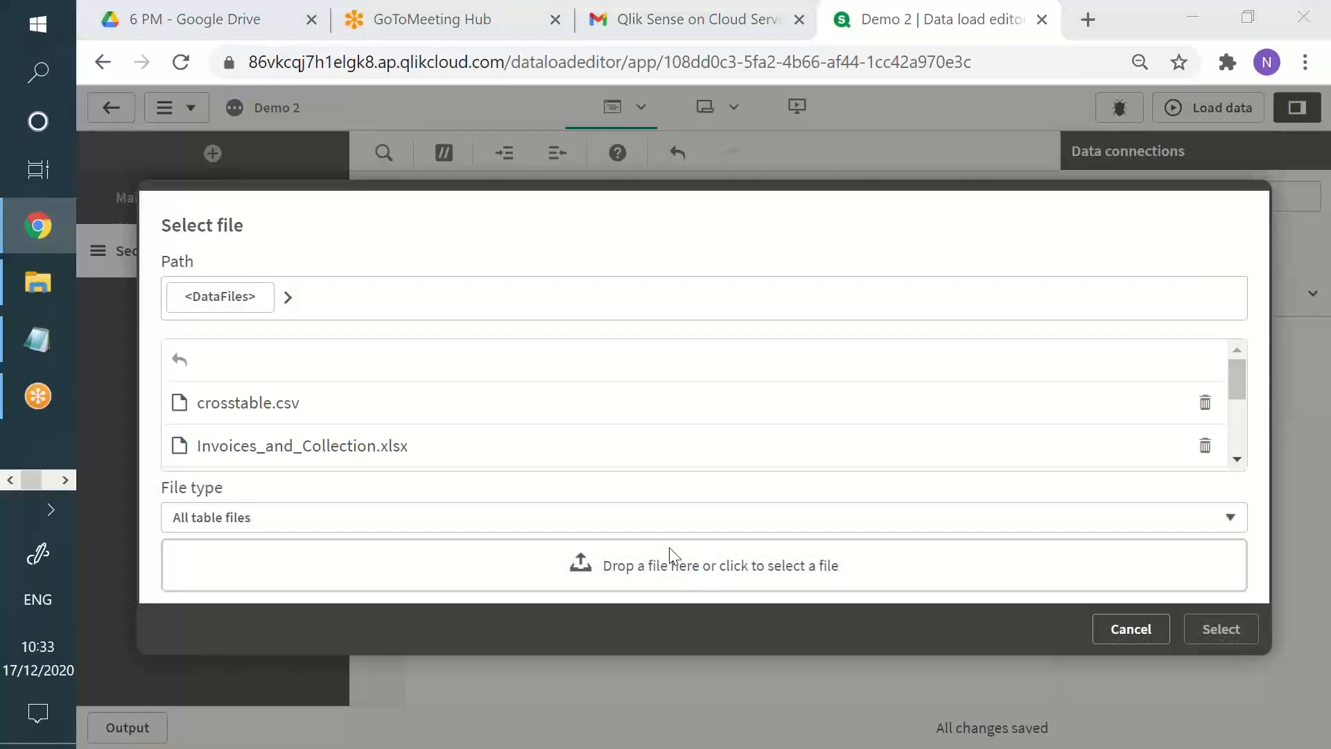
click(671, 555)
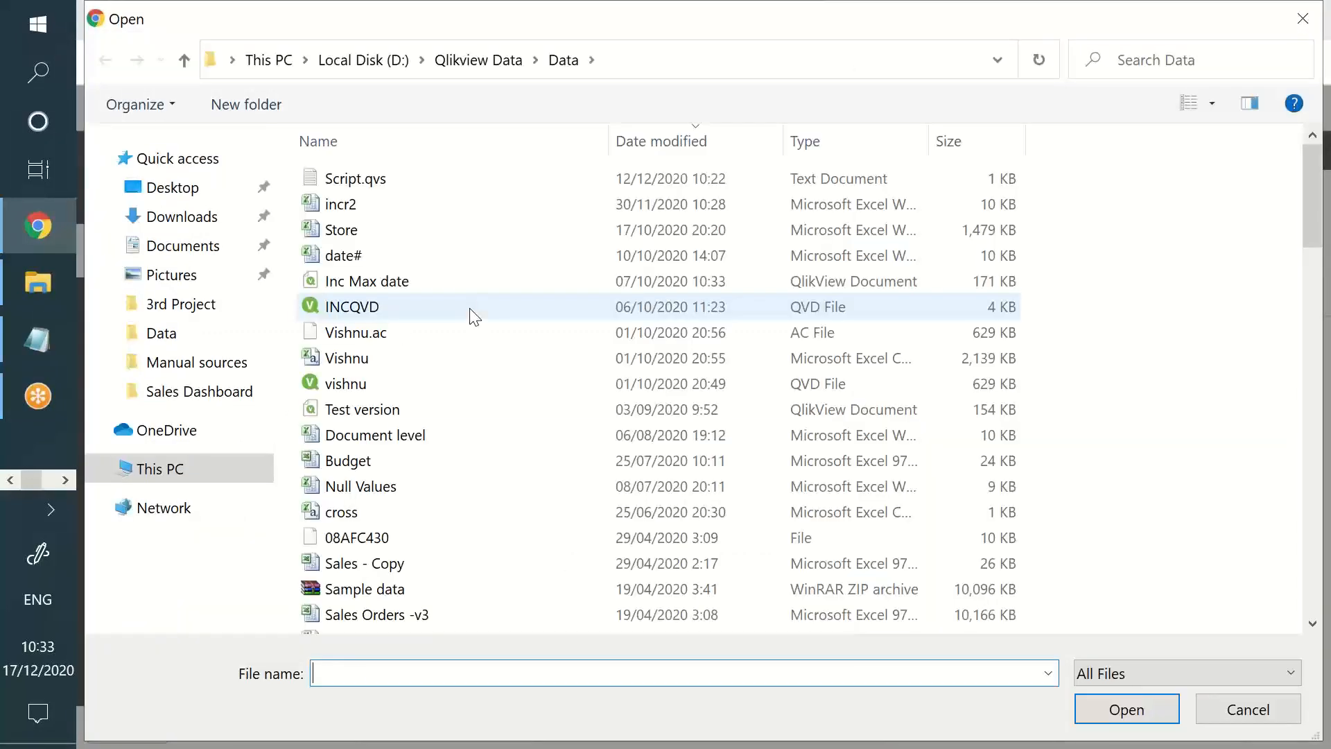
click(474, 317)
key(g)
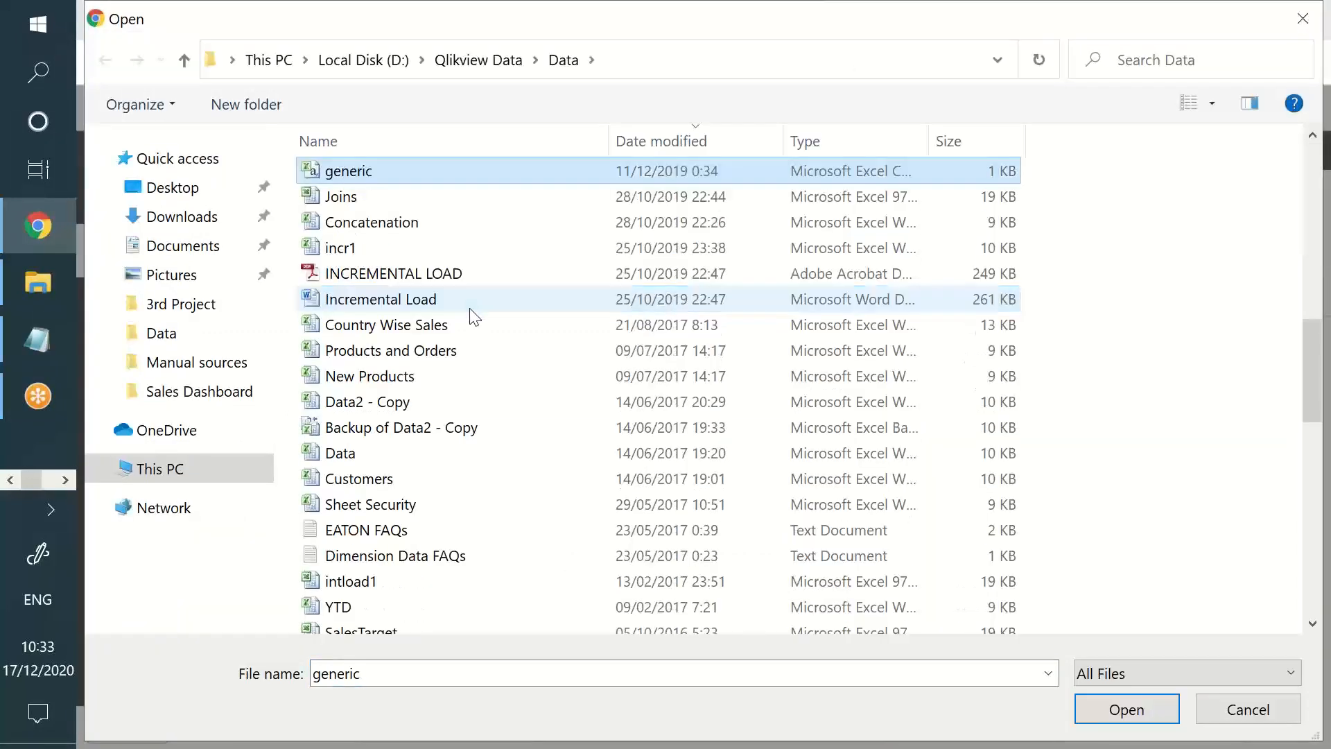
double_click(481, 165)
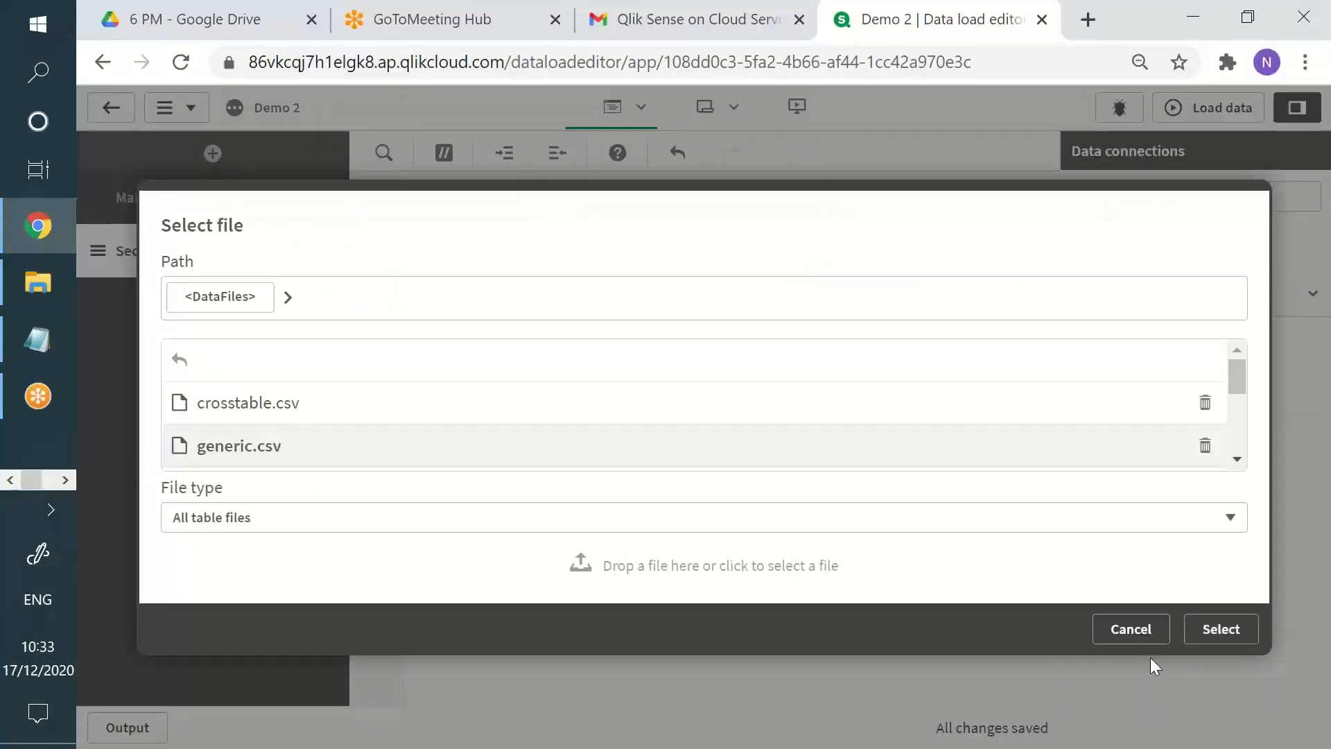
click(1221, 629)
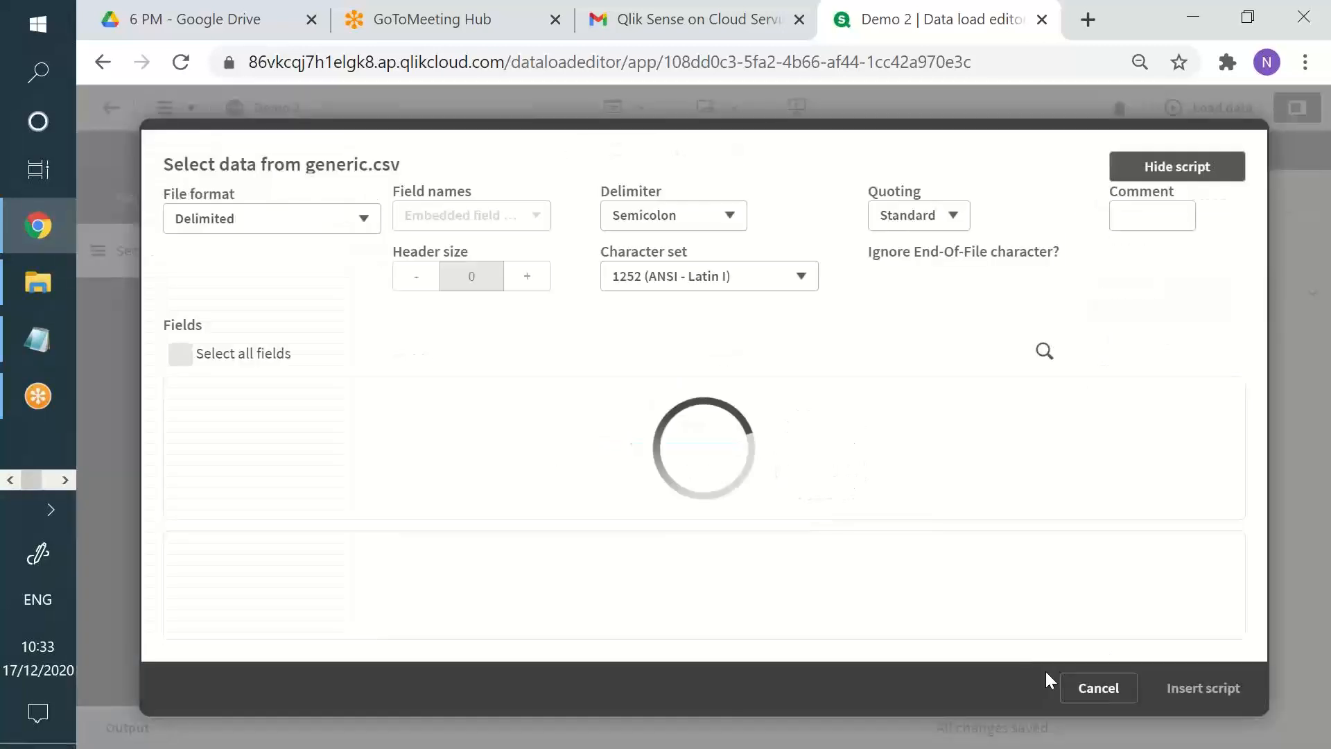
click(1195, 695)
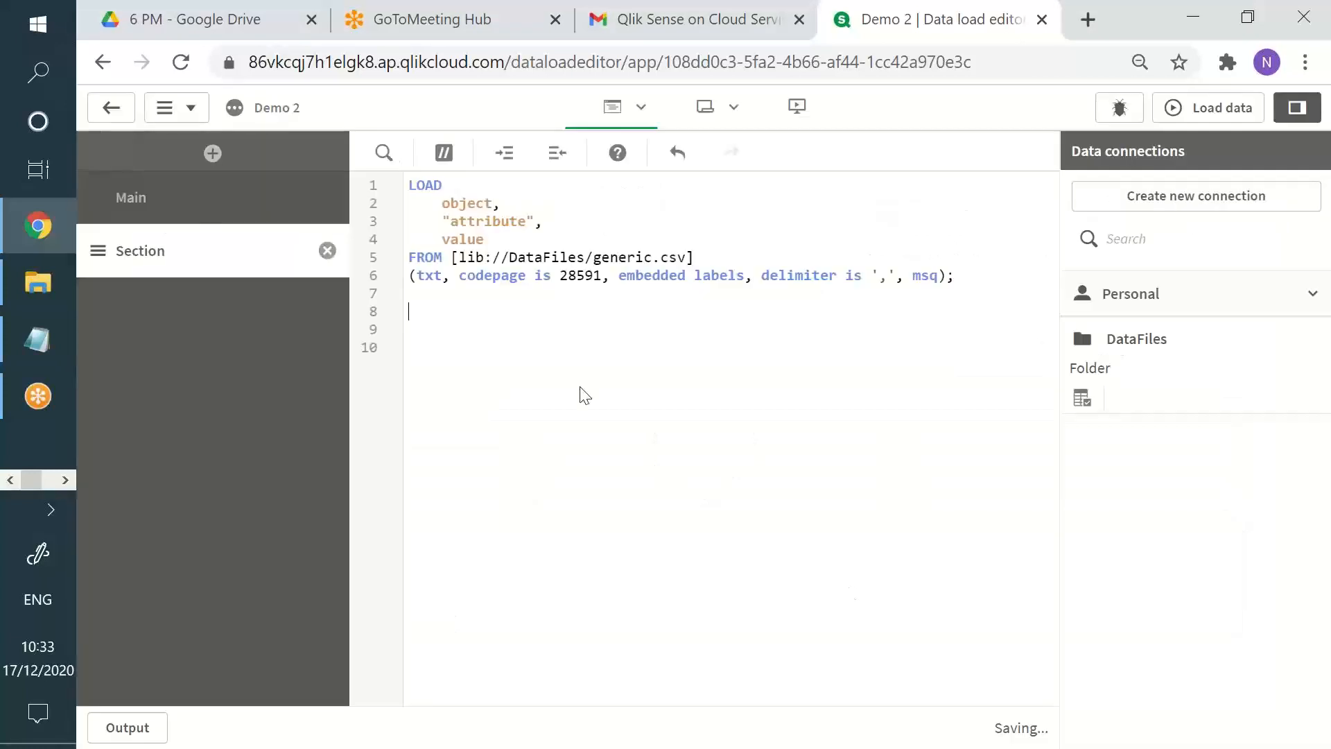
Prefix the generic.csv LOAD statement with Generic and load the data.
click(412, 186)
text(Generic)
click(1209, 108)
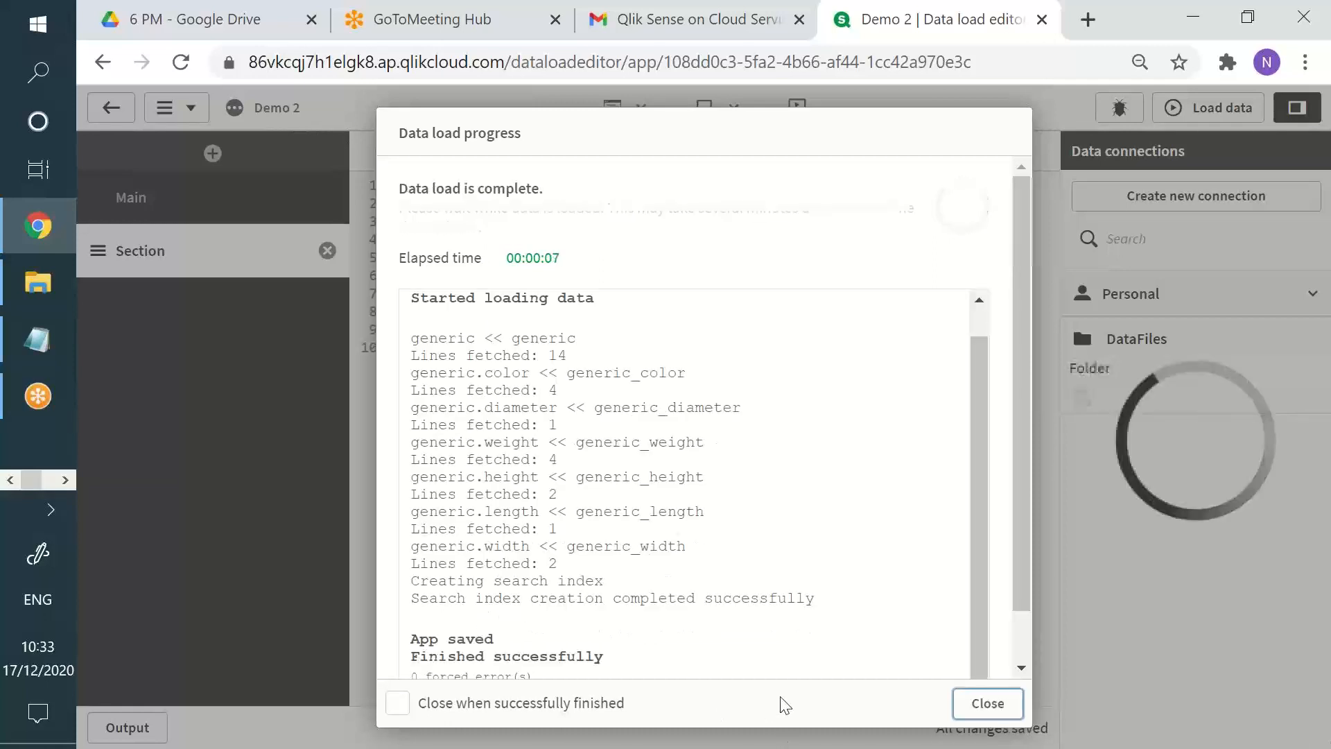
click(988, 703)
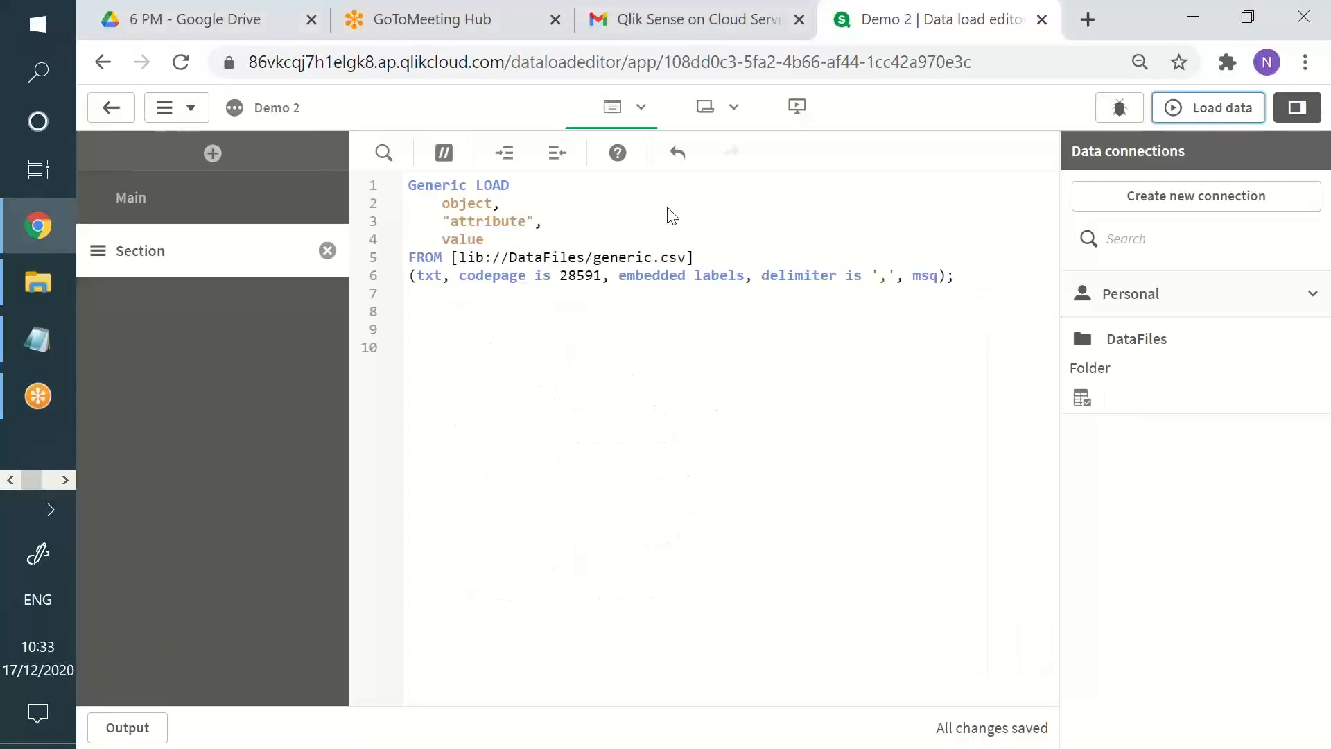
Show the loaded generic tables in the data model viewer.
click(642, 109)
click(668, 255)
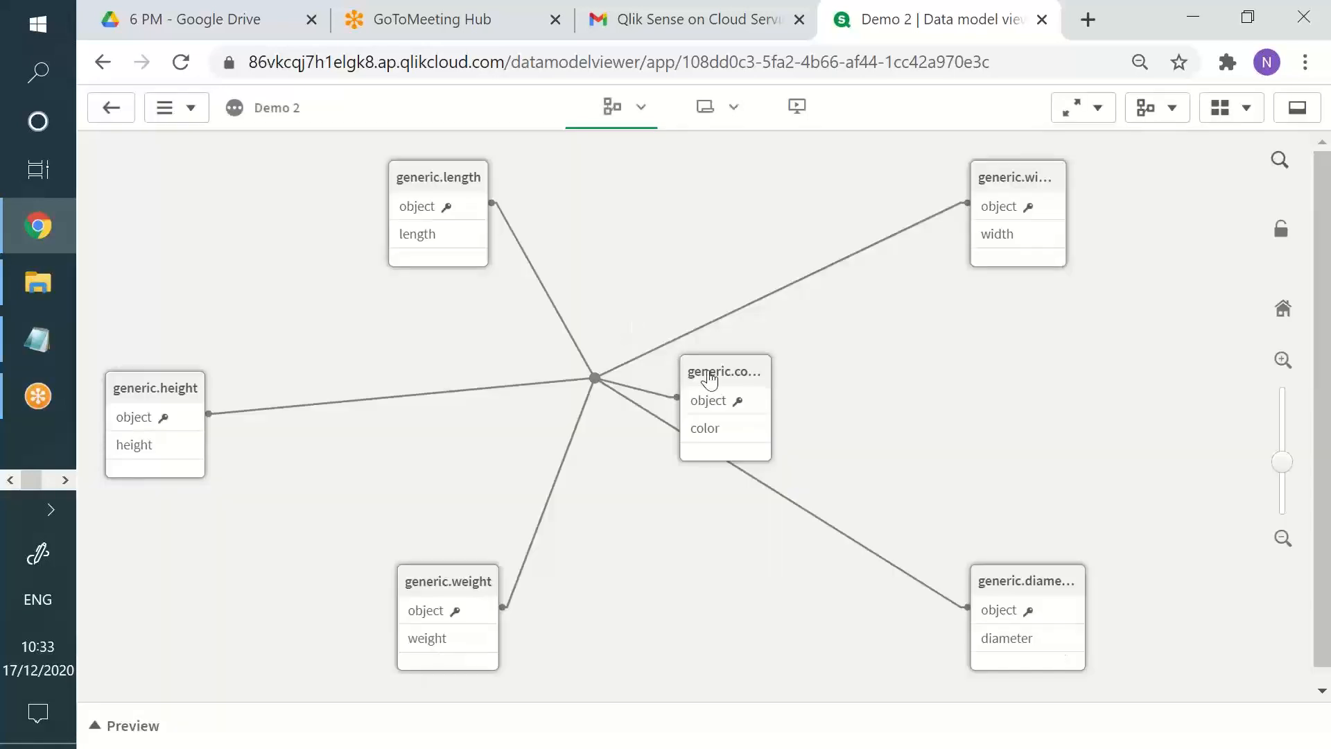
Rearrange the color, height and weight tables in the data model so the six generic tables form two columns.
drag(708, 380, 974, 382)
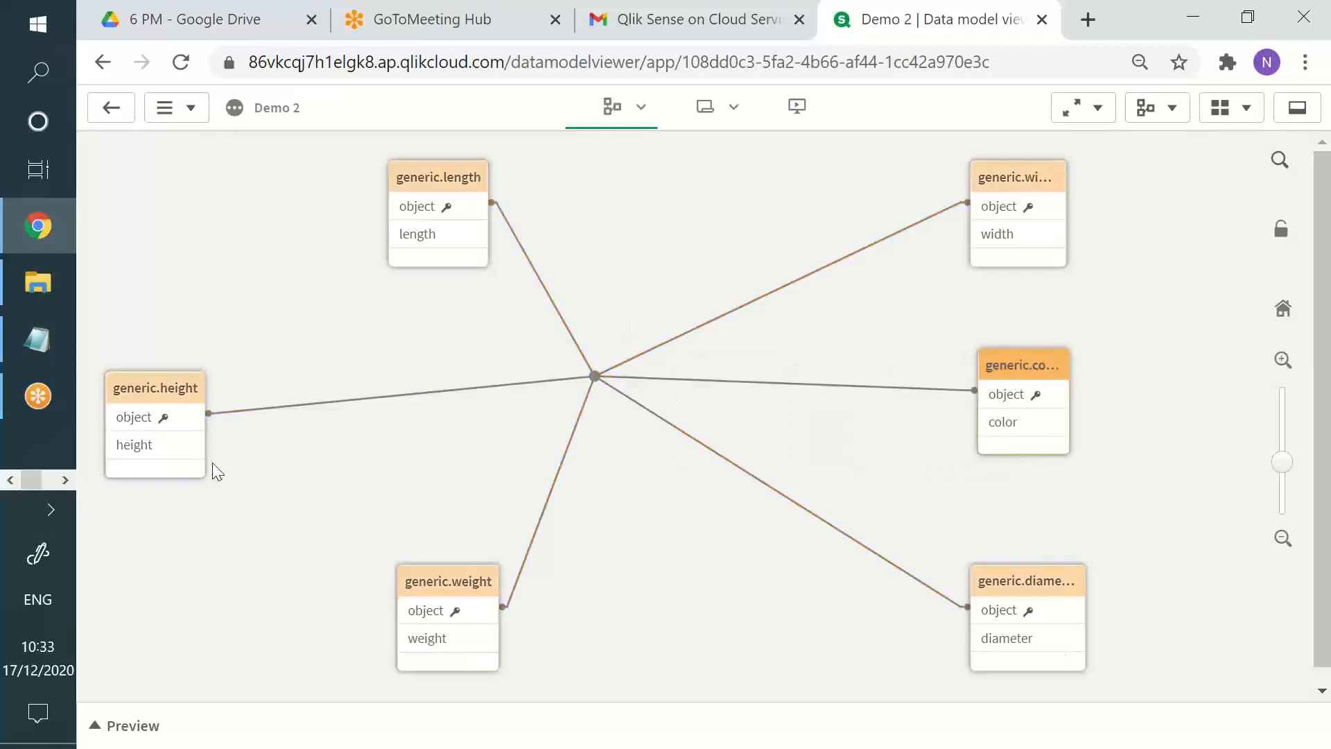
drag(149, 414, 428, 385)
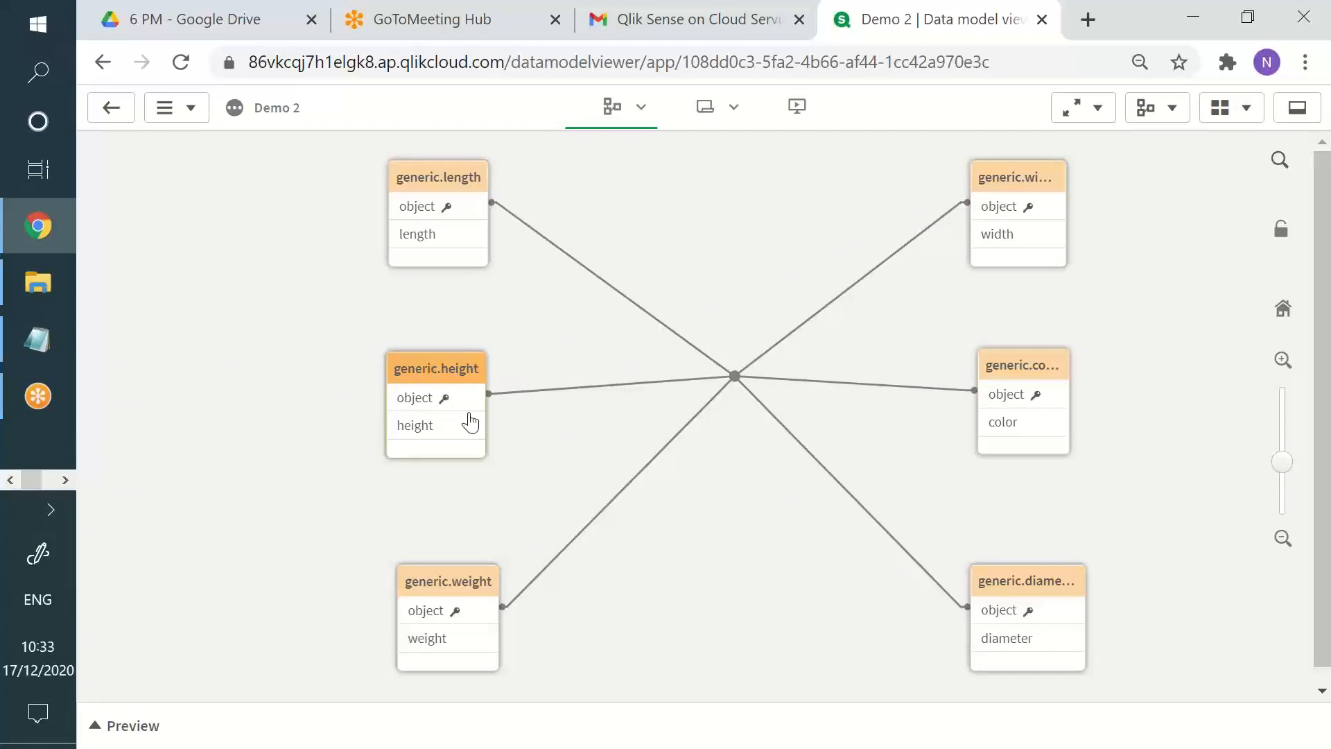
drag(425, 609, 413, 581)
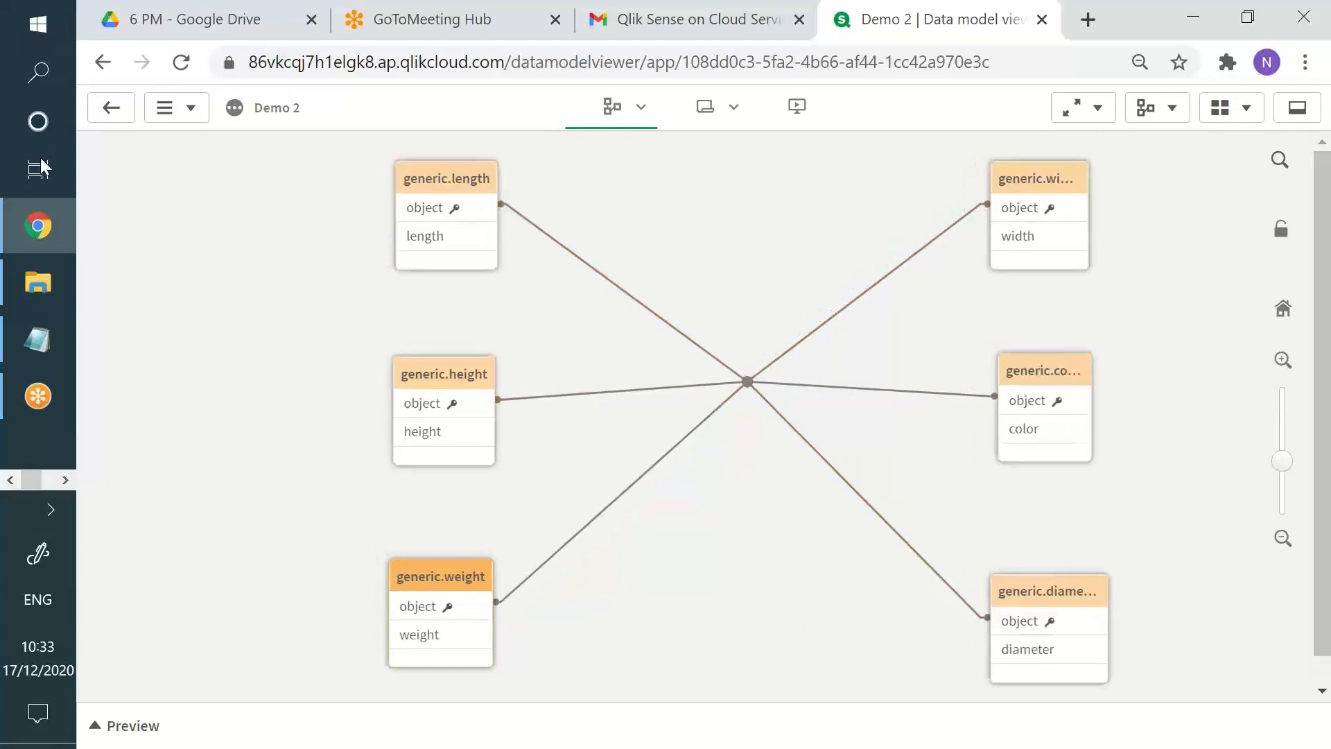
Switch to the tutorial notes in Notepad and highlight the Cross Table Load and Generic Load sections.
click(39, 285)
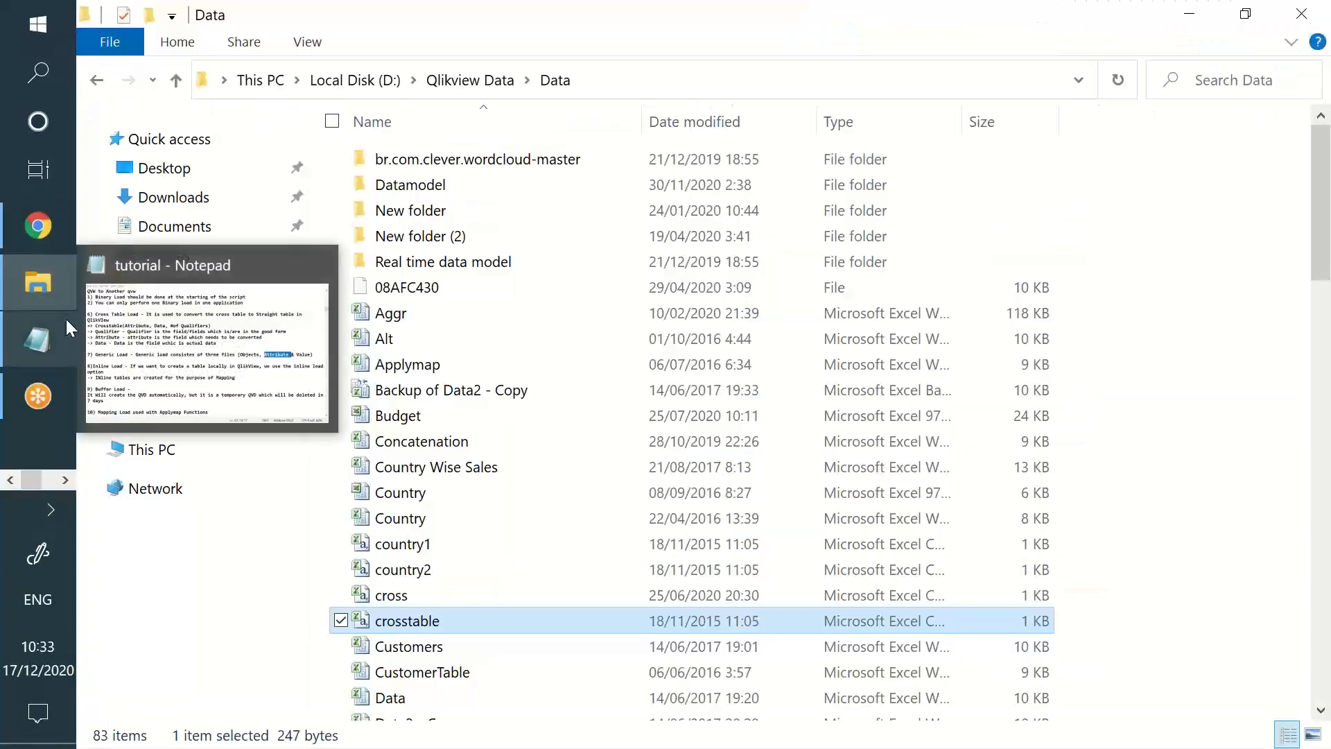
click(68, 327)
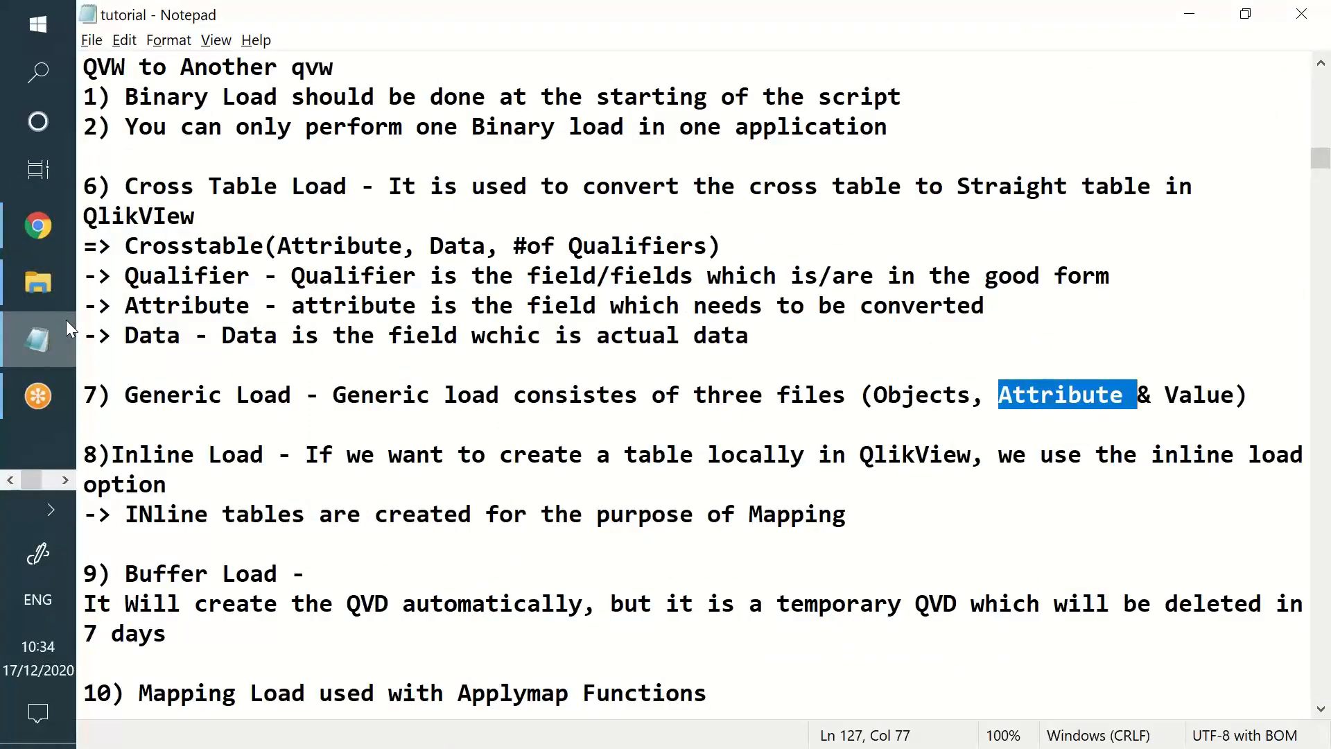
drag(343, 179, 516, 317)
drag(286, 393, 776, 385)
drag(248, 211, 817, 394)
mouse_move(1283, 416)
mouse_down()
mouse_move(84, 186)
mouse_move(123, 186)
mouse_move(901, 424)
mouse_move(1304, 404)
mouse_up()
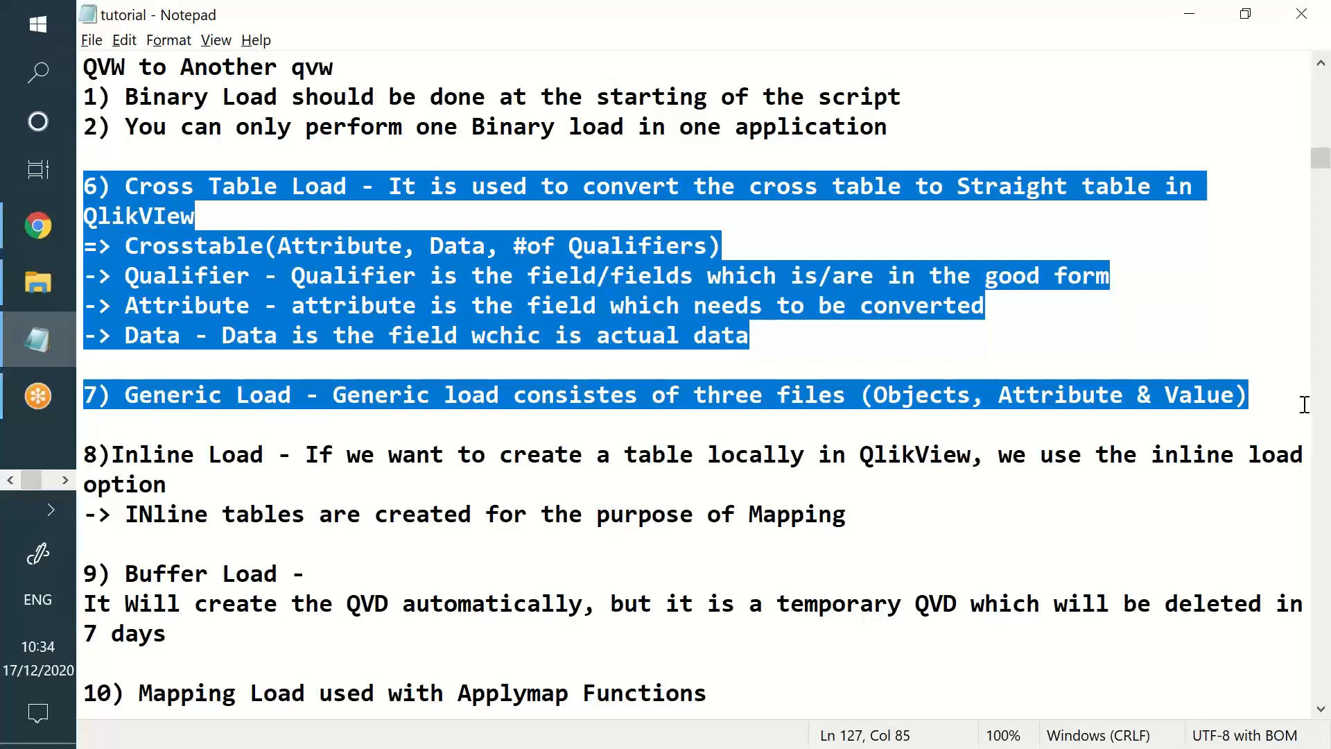
Review the Inline Load section of the notes and highlight its heading and description.
scroll(1219, 408, down, 1)
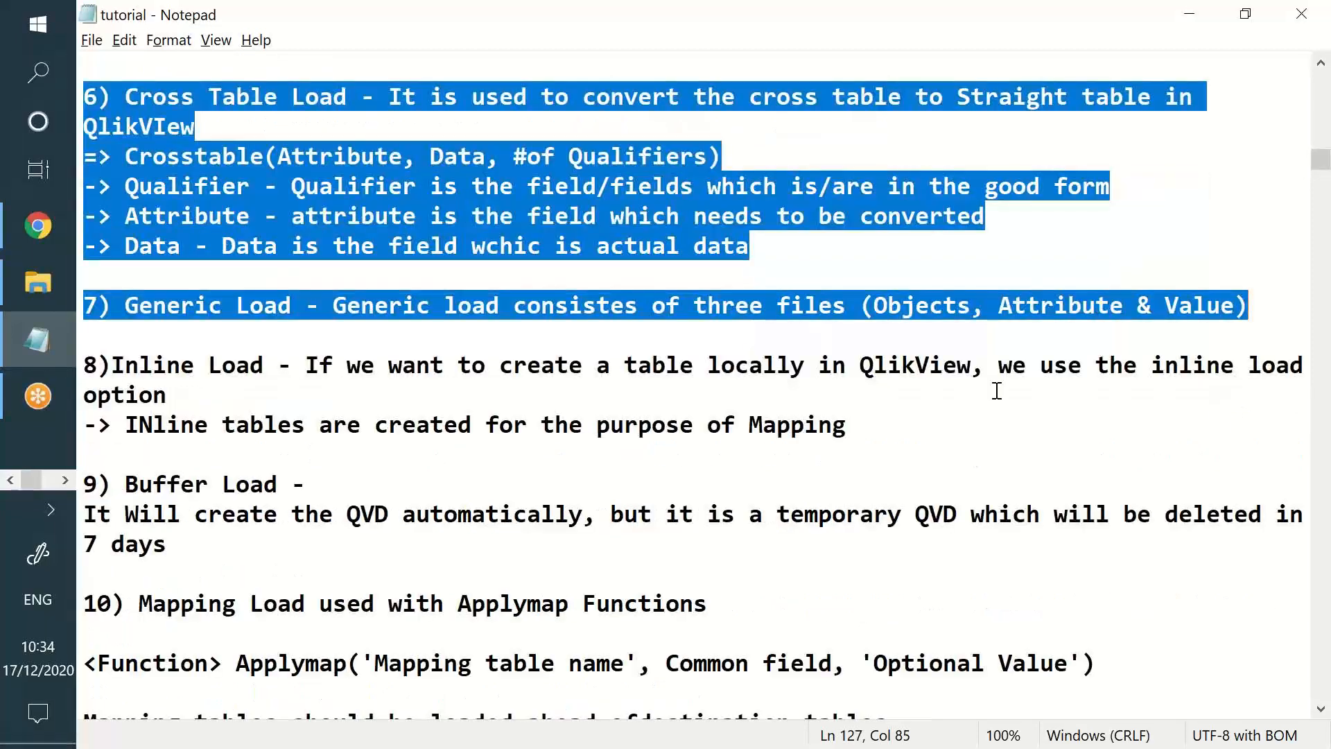
drag(847, 424, 885, 446)
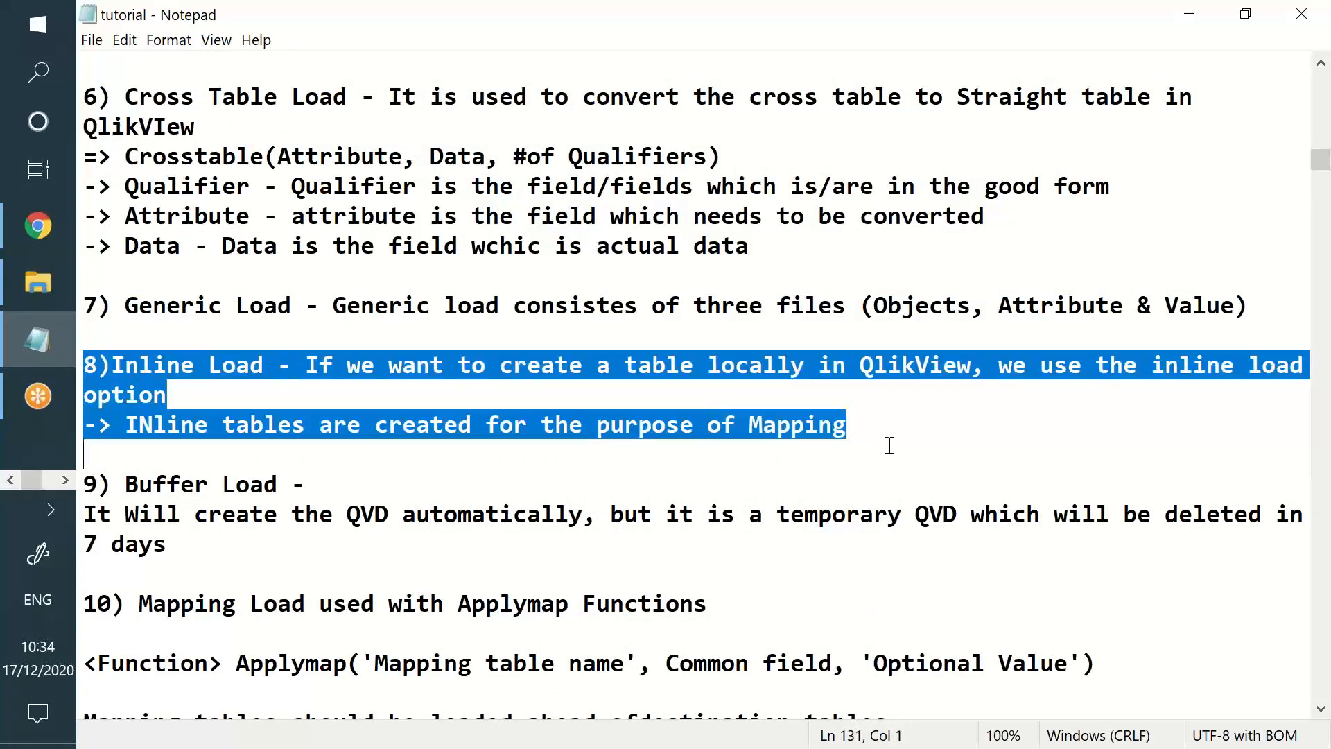
click(886, 443)
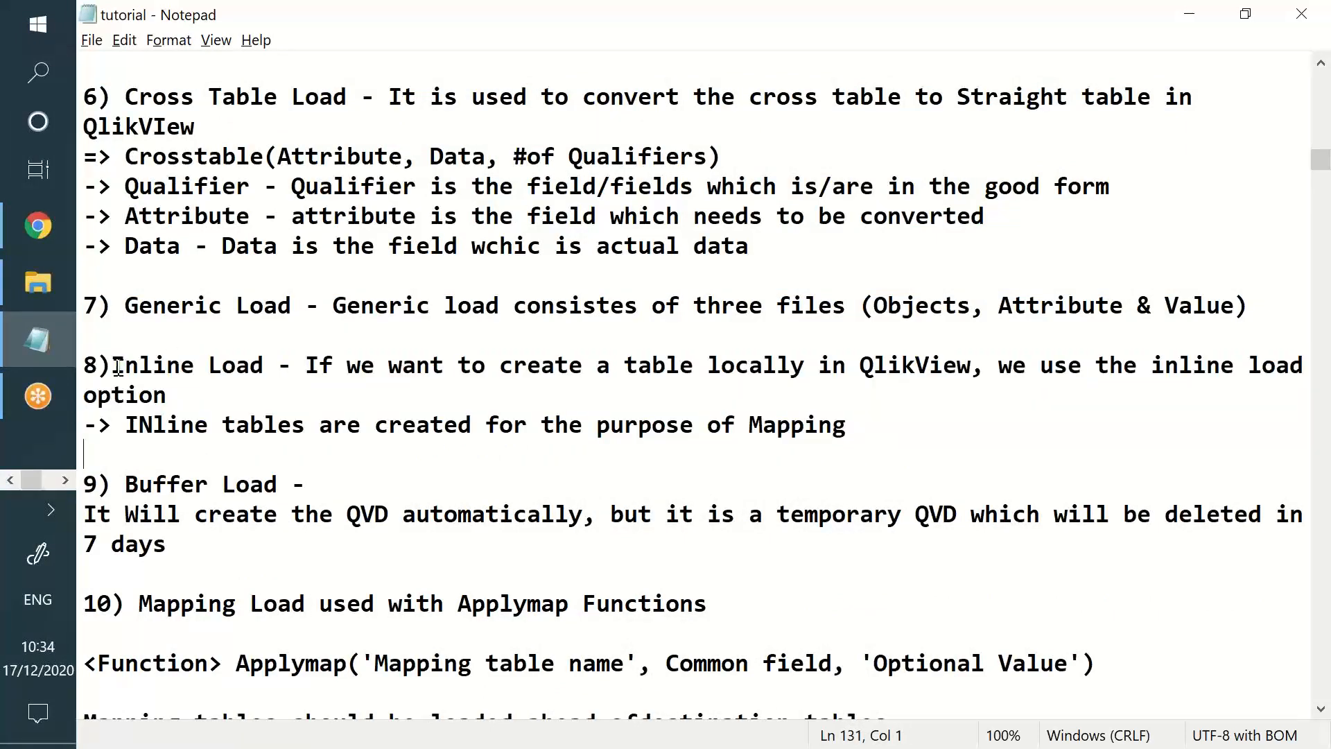
drag(112, 365, 280, 366)
click(269, 366)
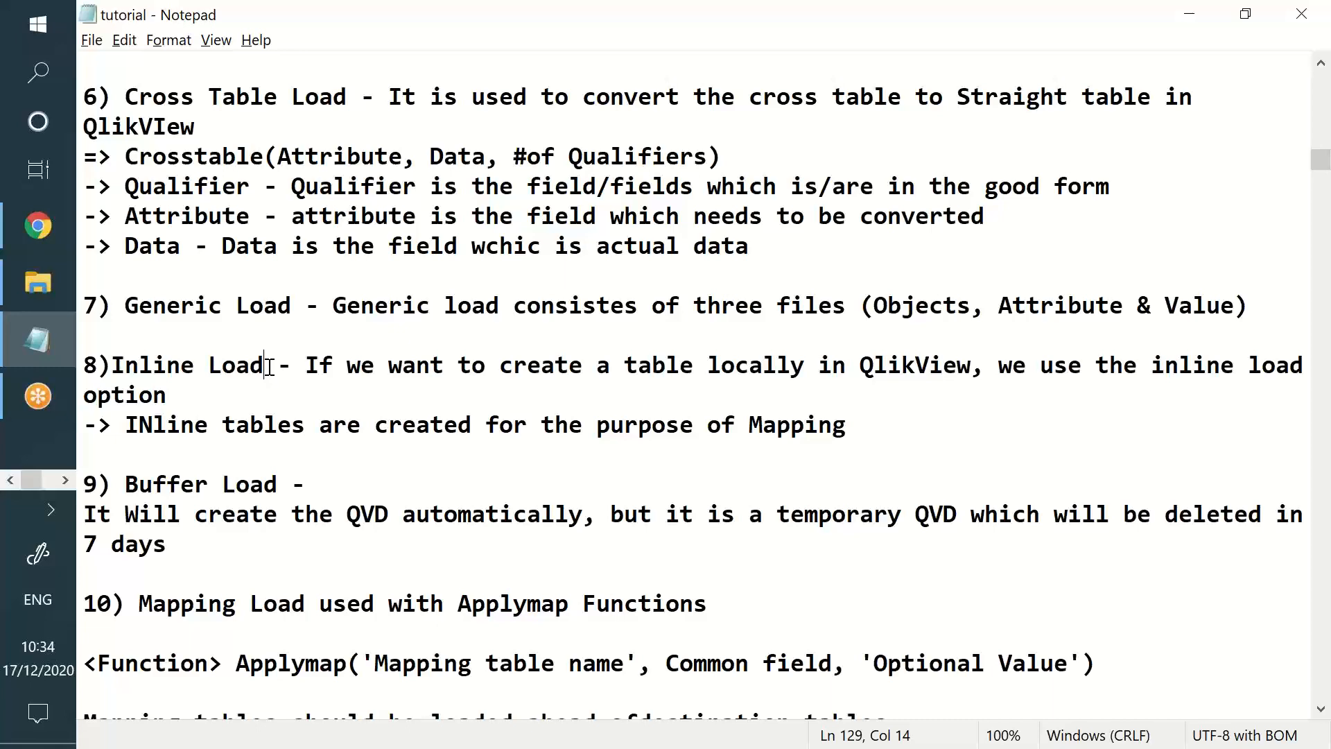
scroll(337, 401, down, 3)
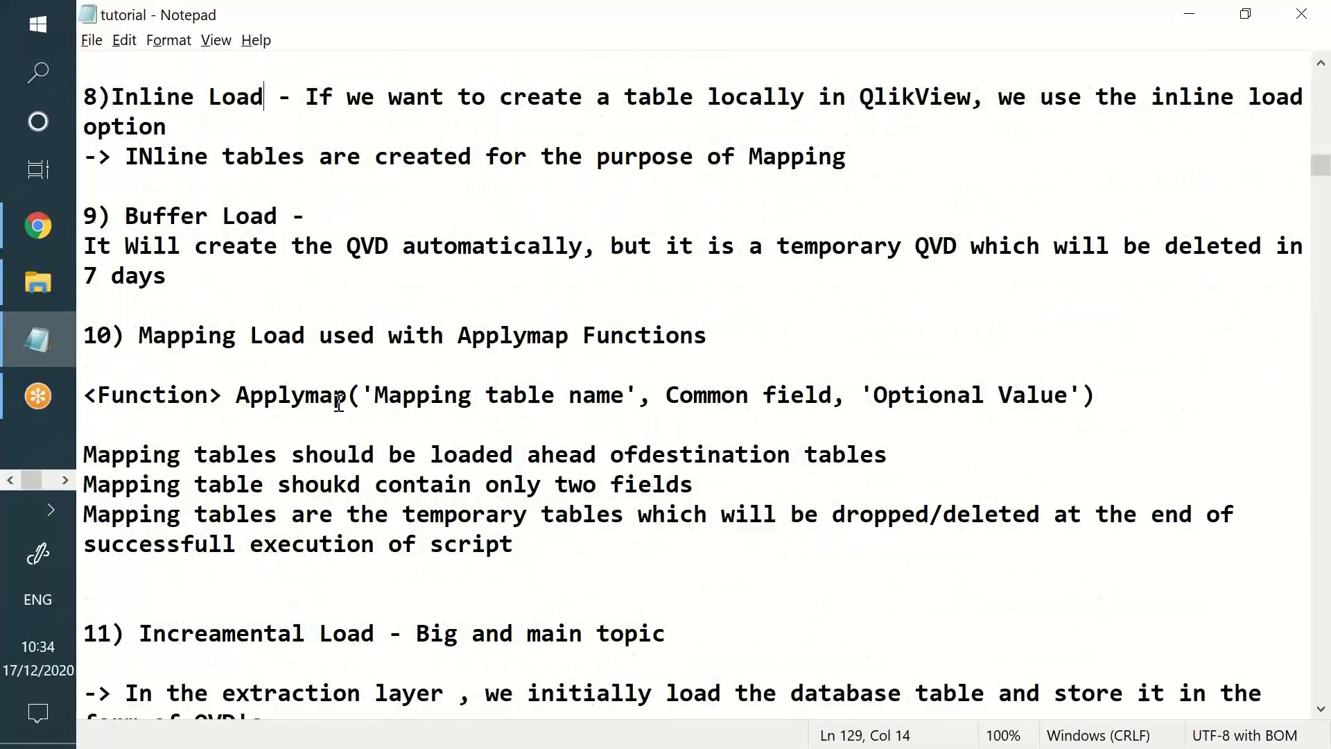
Switch to QlikView, open the script editor of Test1234.qvw and delete the Generic Load script from Main 2.
click(43, 242)
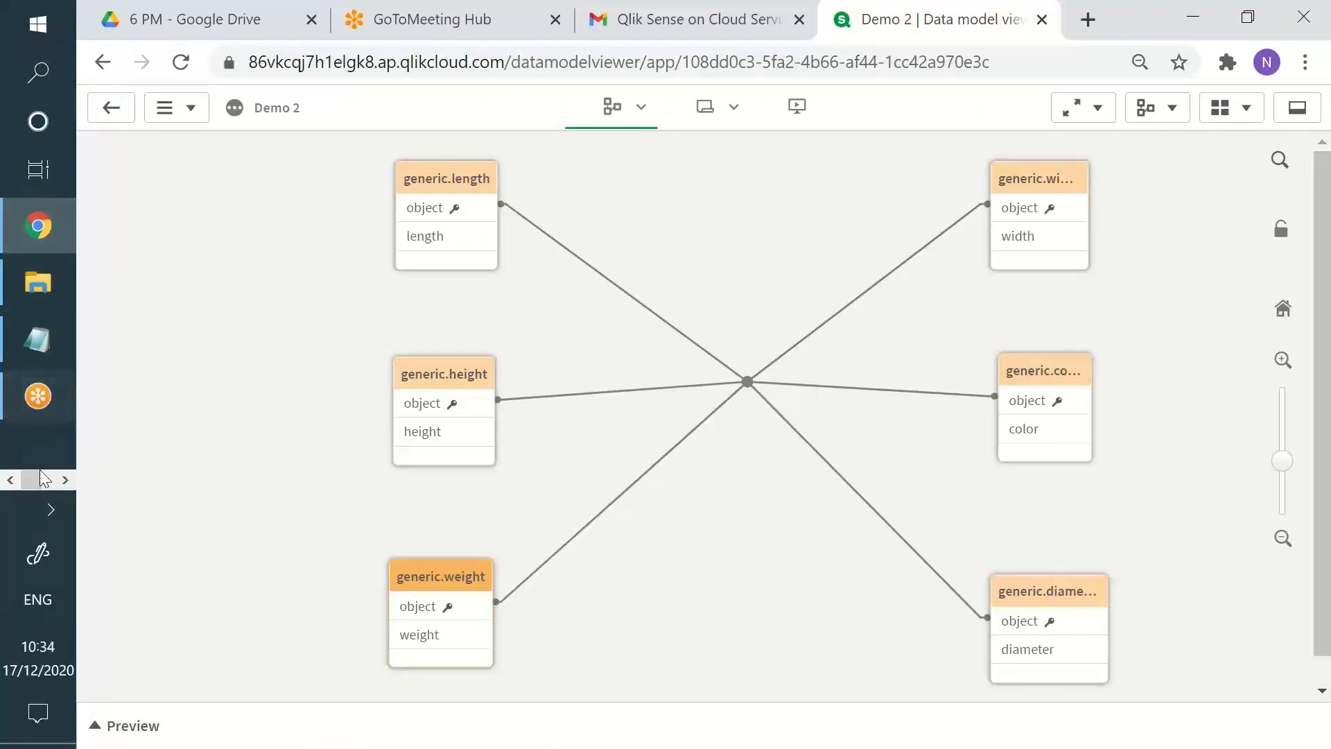
click(65, 478)
click(19, 276)
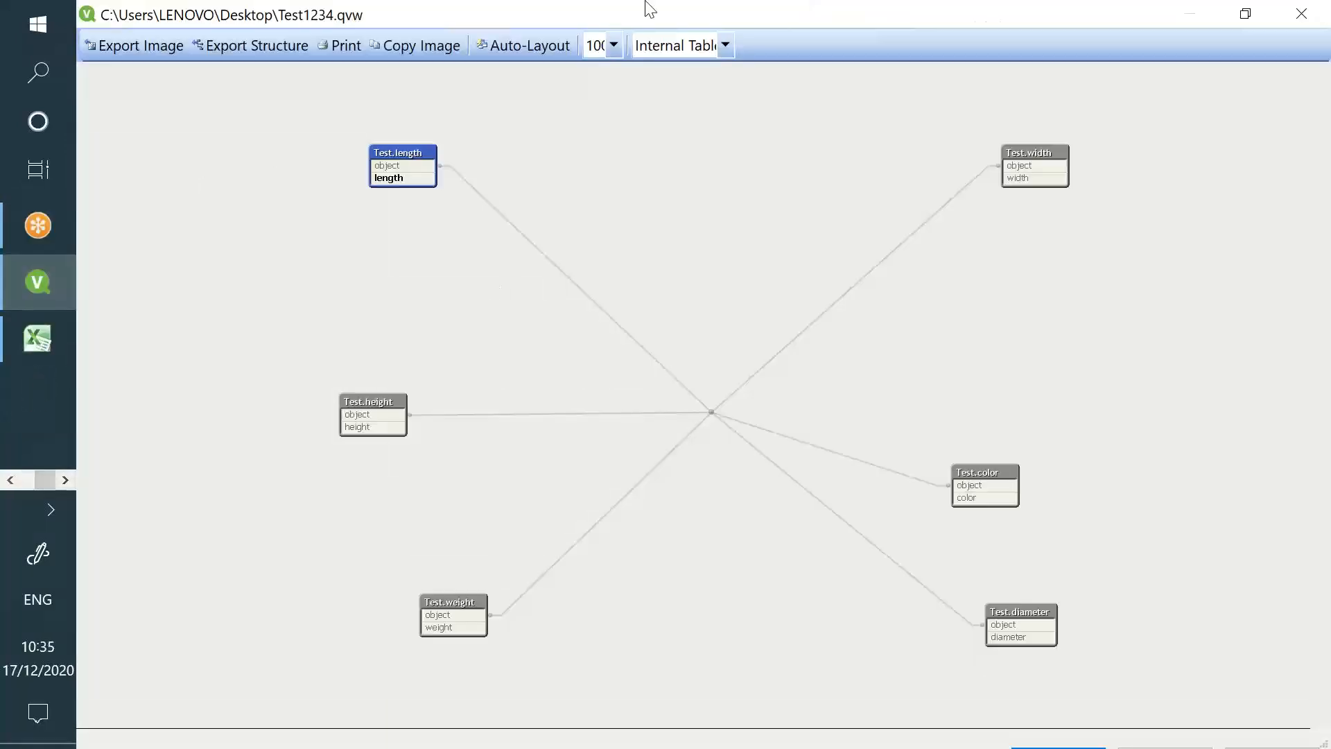
click(1246, 13)
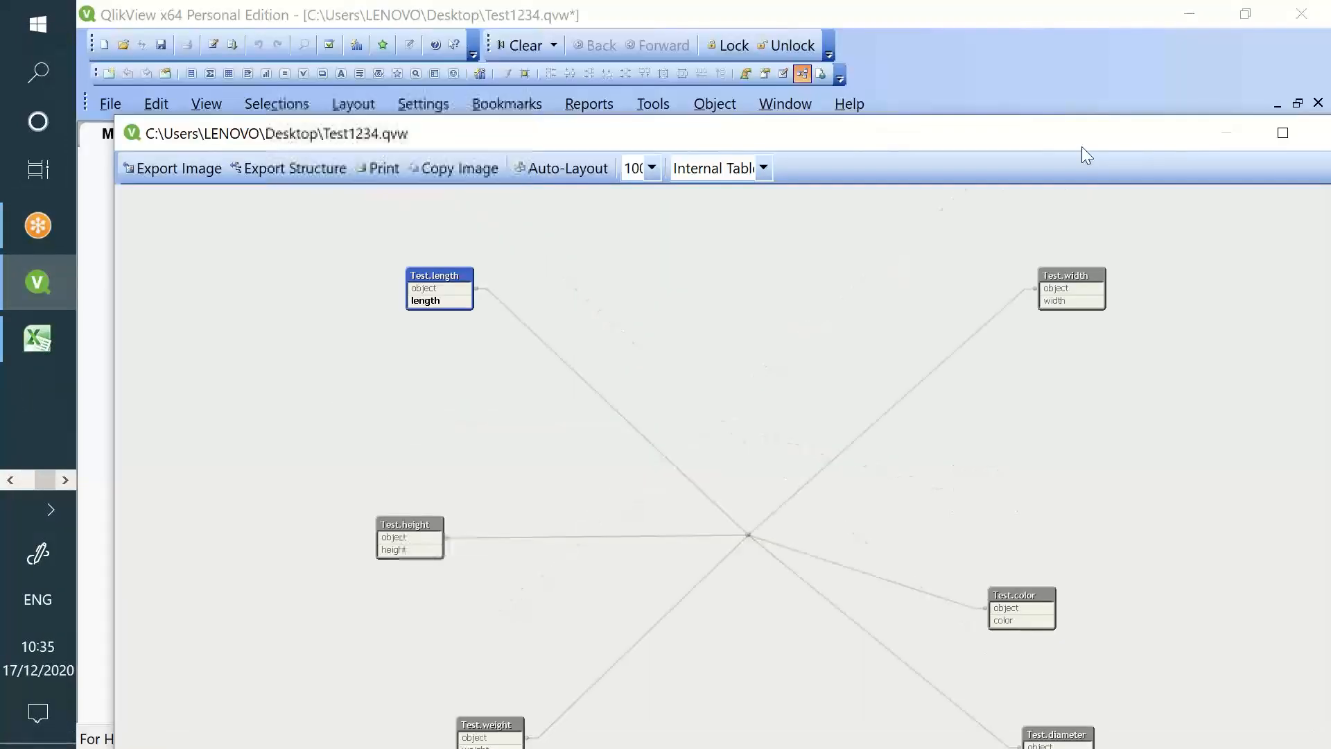
drag(1138, 140, 1050, 183)
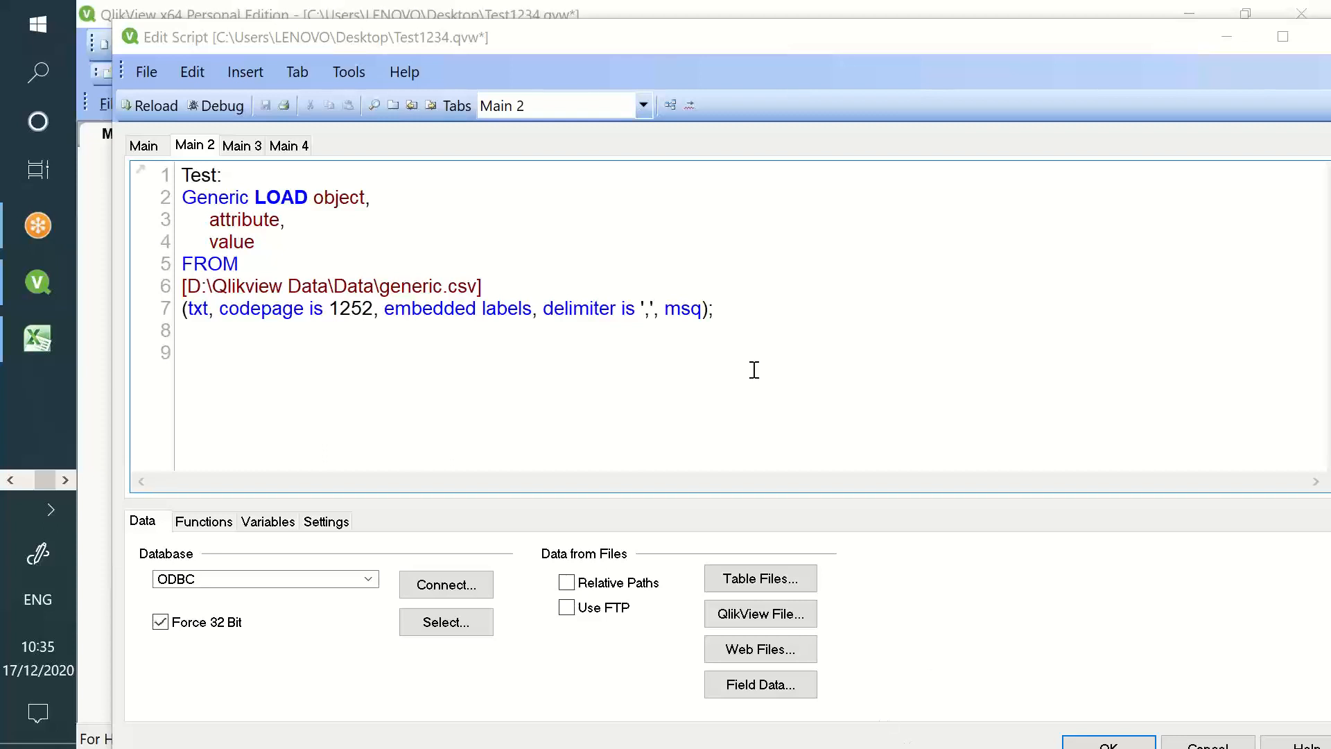
drag(764, 273, 153, 183)
key(ctrl+a)
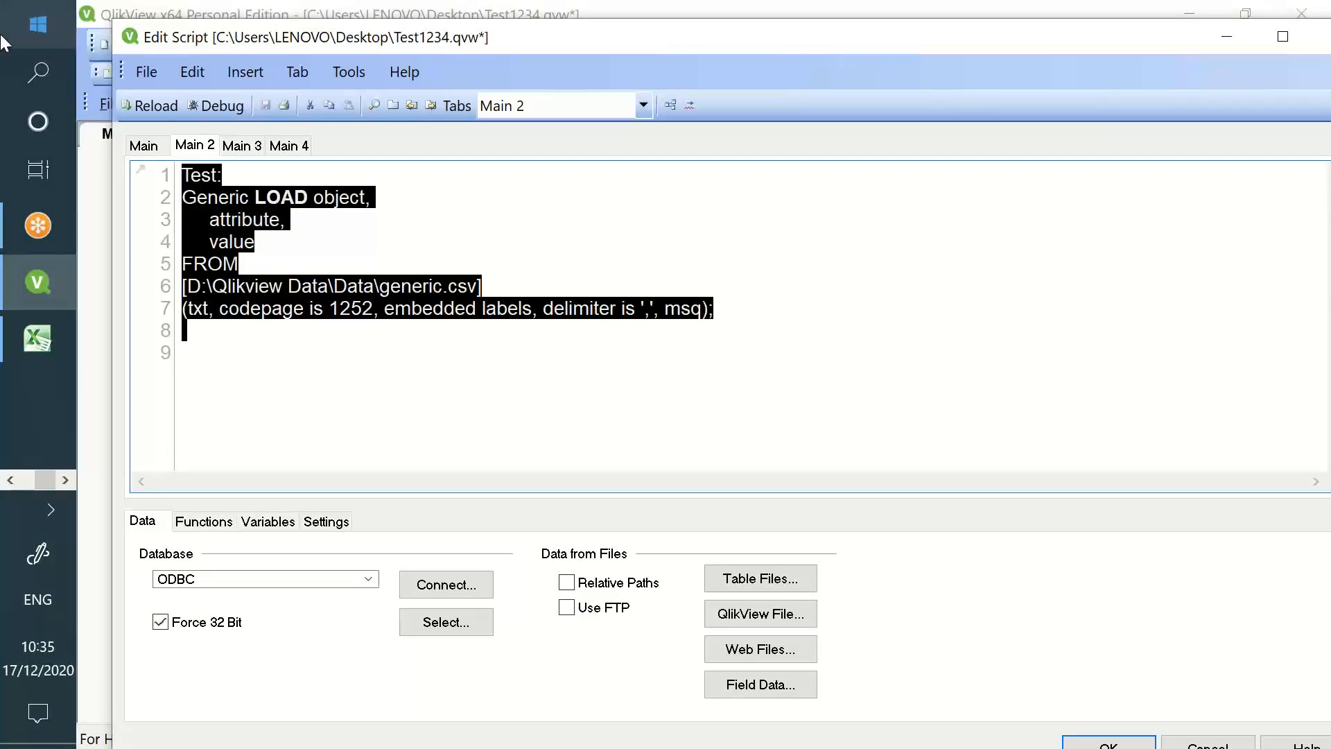
key(Delete)
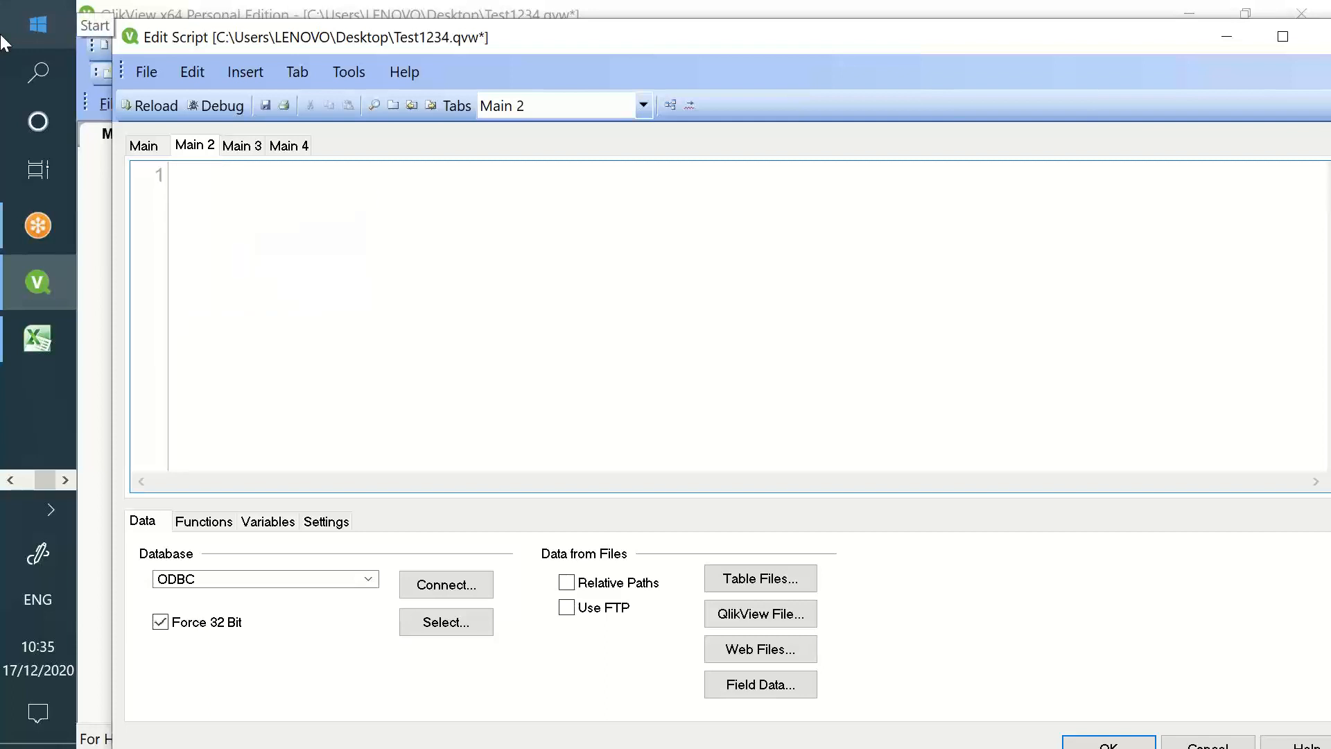
Start an inline load statement in the empty Main 2 script with the Inline Data Wizard.
click(231, 72)
mouse_move(315, 276)
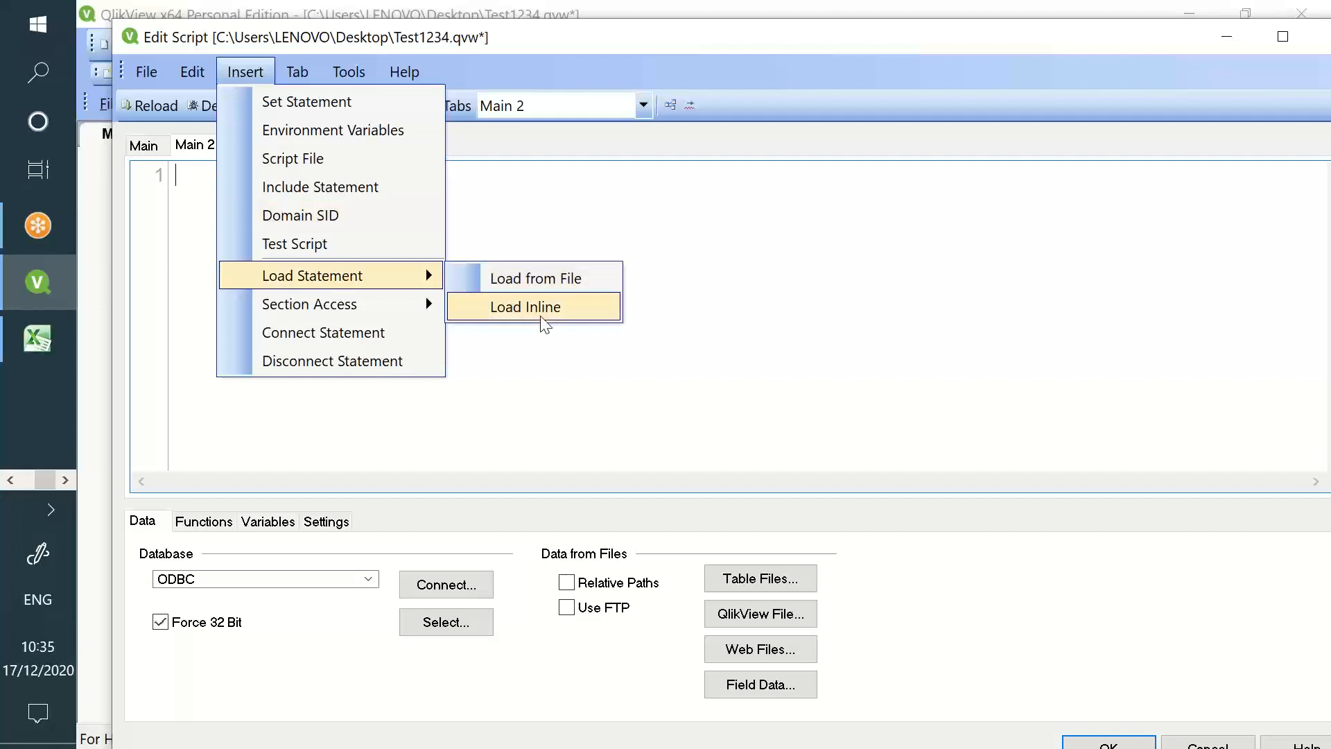
click(633, 235)
click(243, 73)
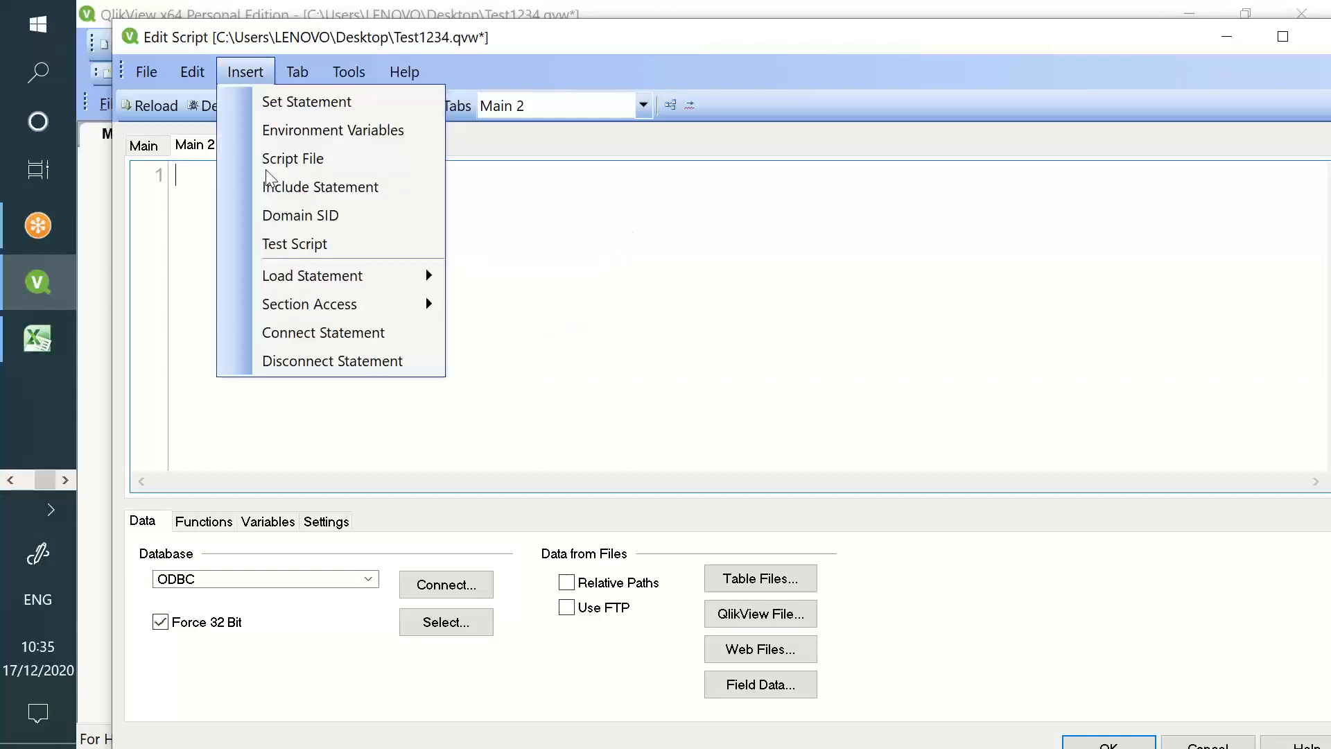
click(517, 326)
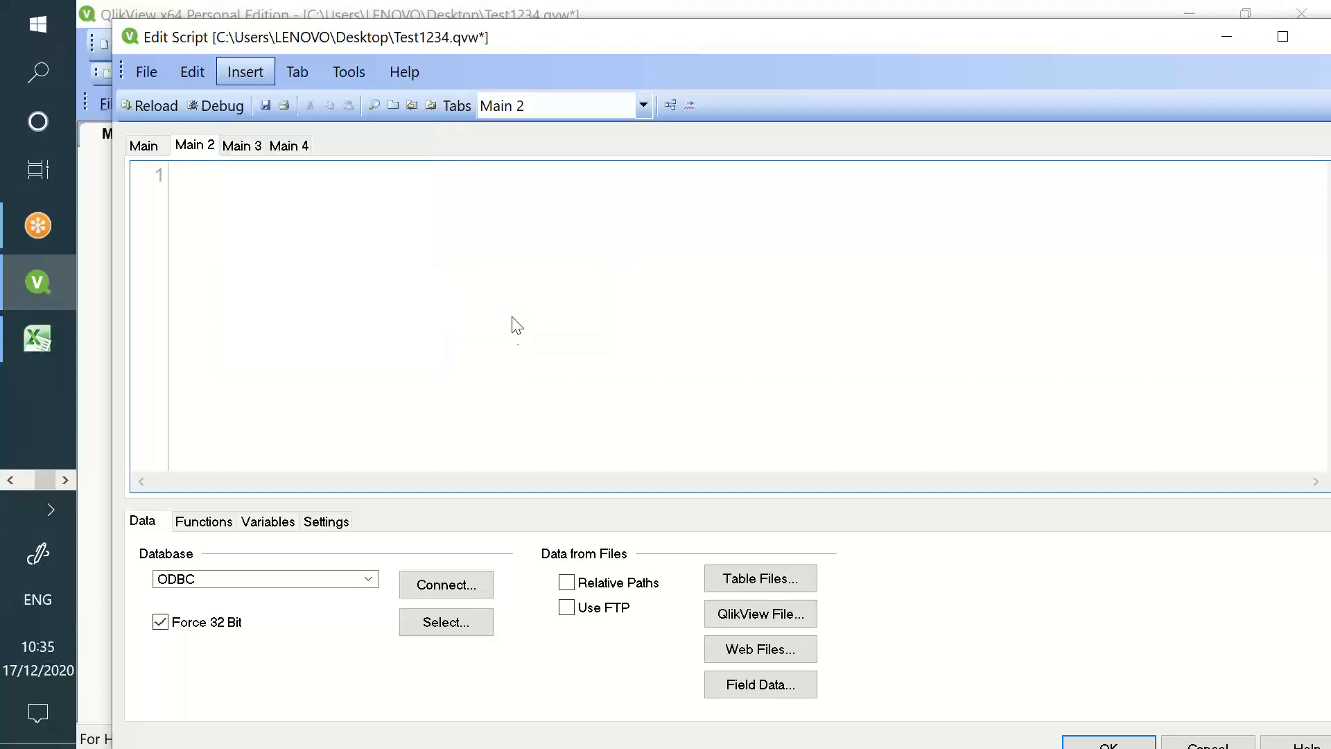
click(469, 217)
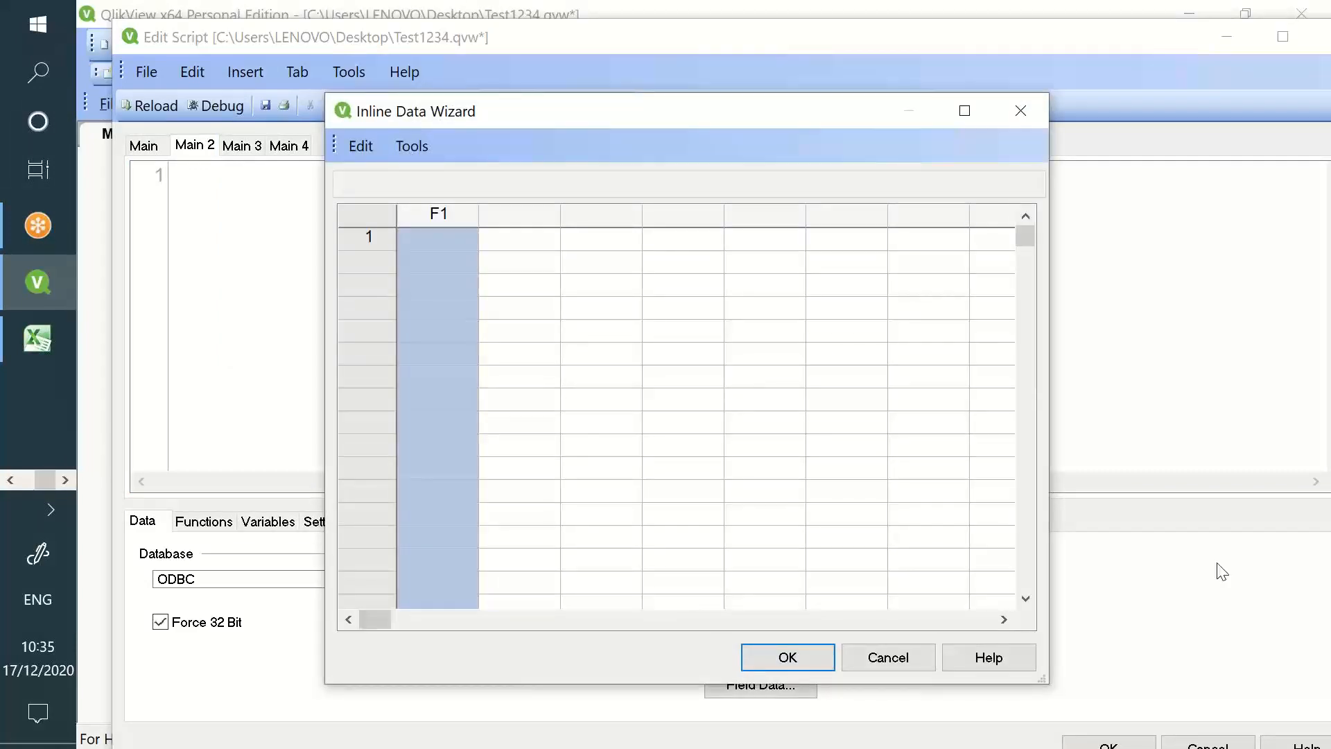
Name the first two columns of the inline table Student ID and Name.
double_click(442, 217)
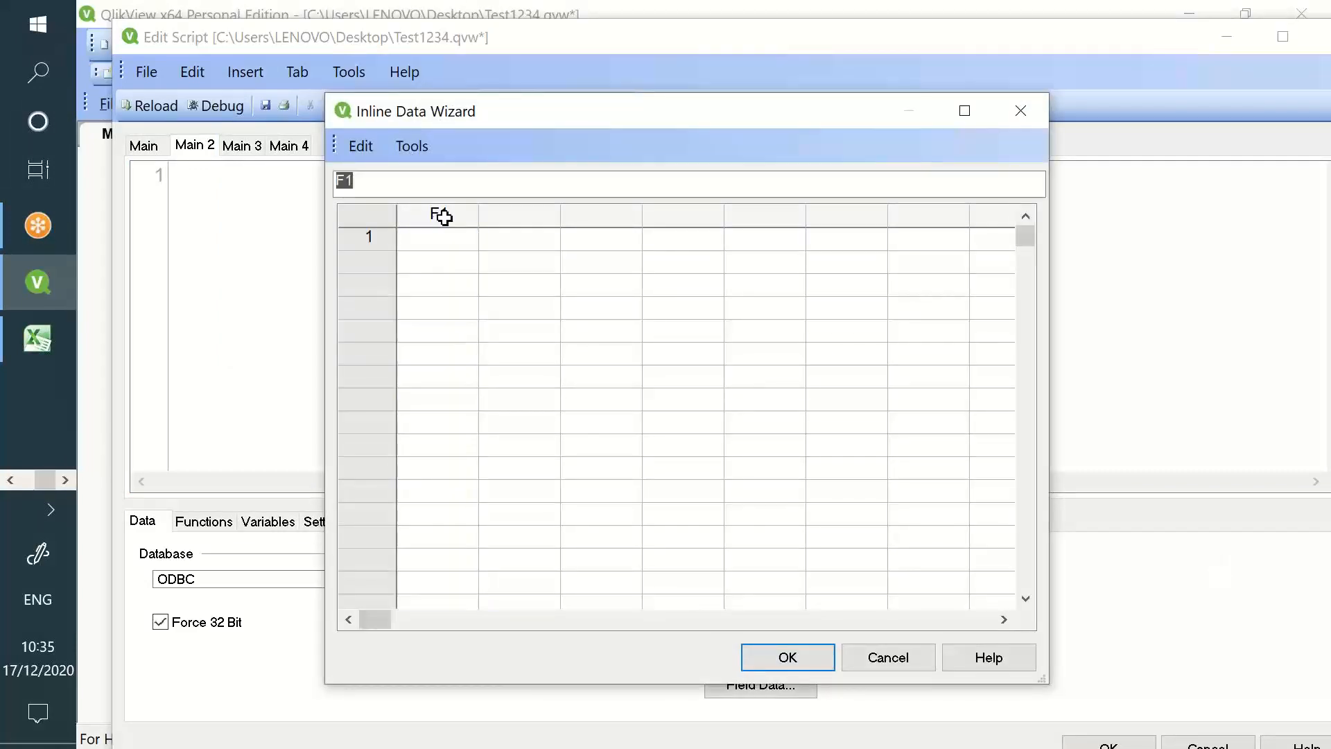
text(Student IF)
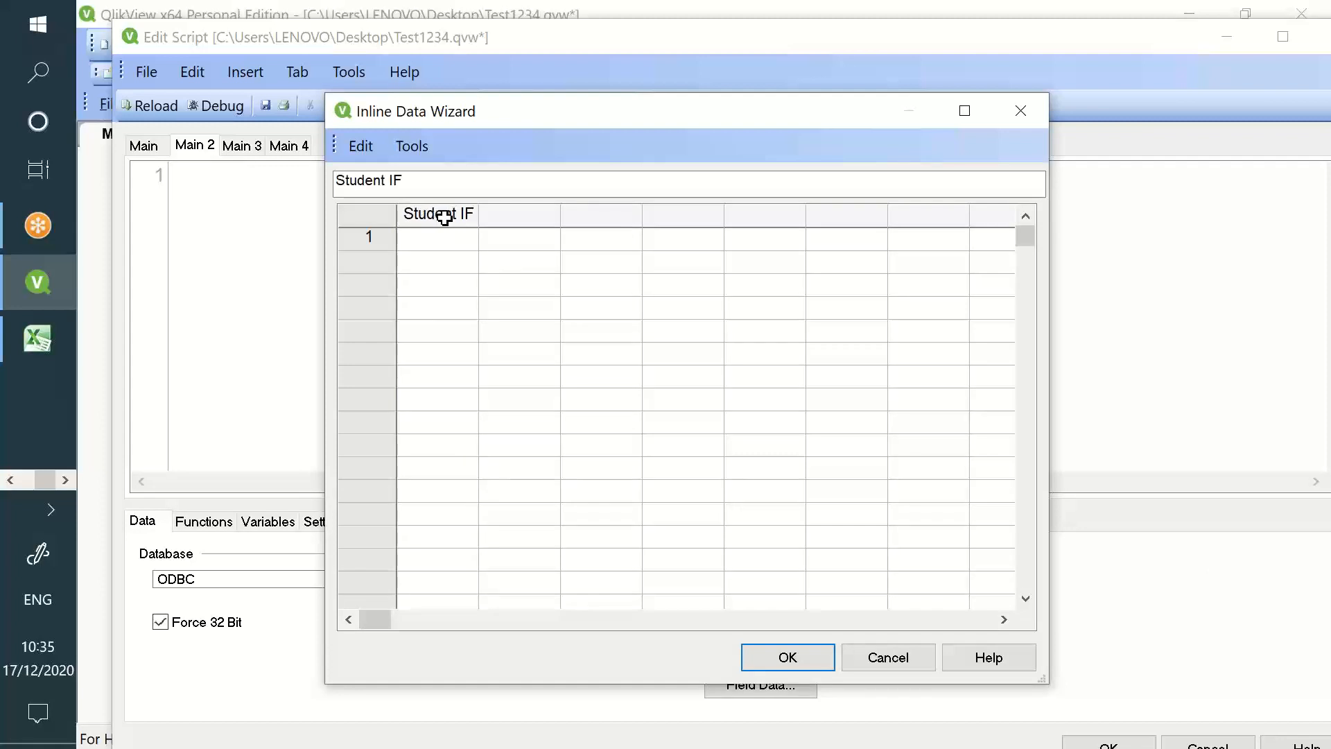
key(BackSpace)
text(D)
key(Return)
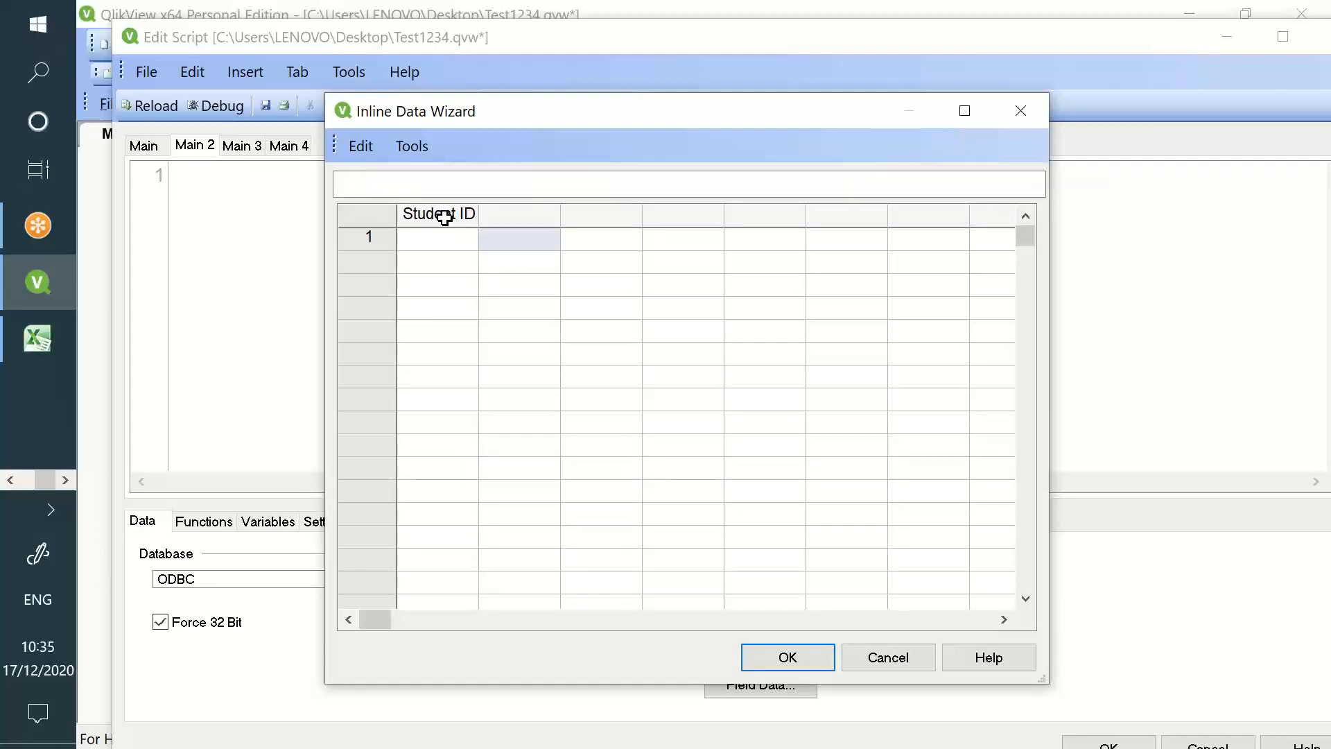
click(505, 217)
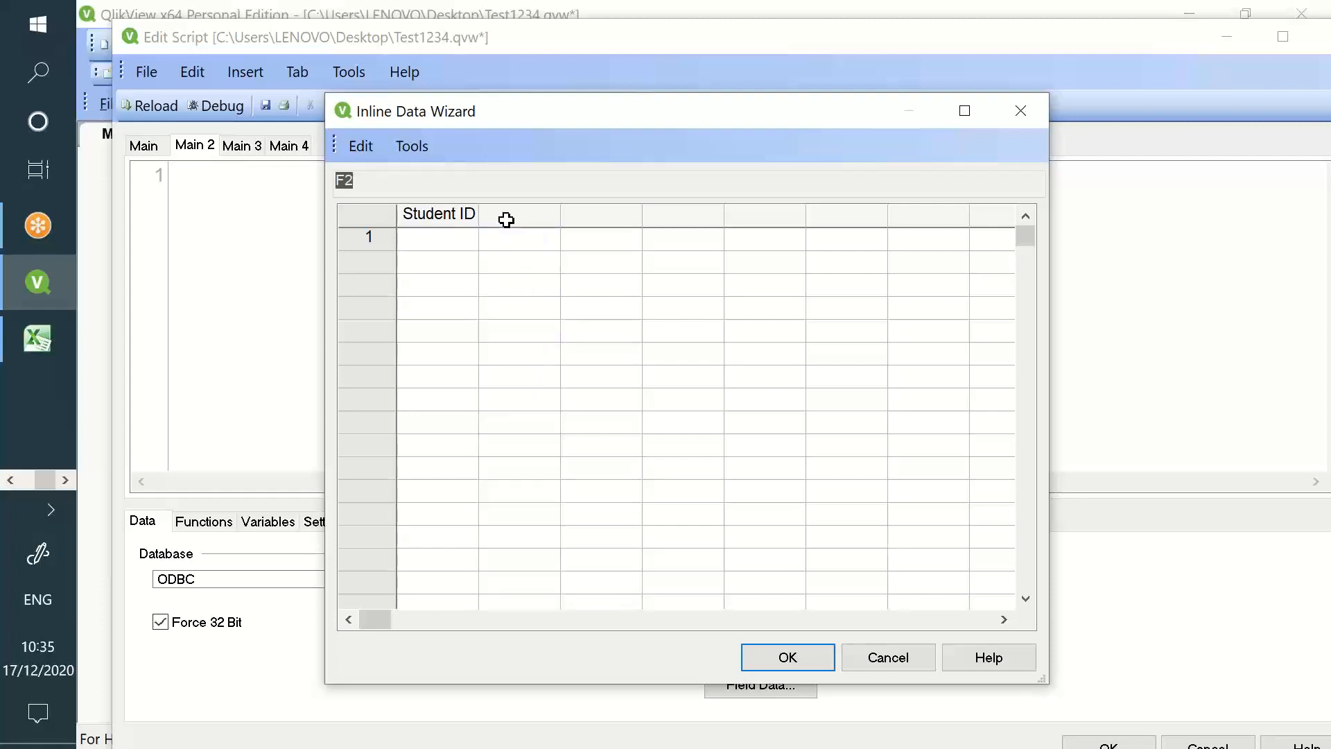
text(Name)
key(Return)
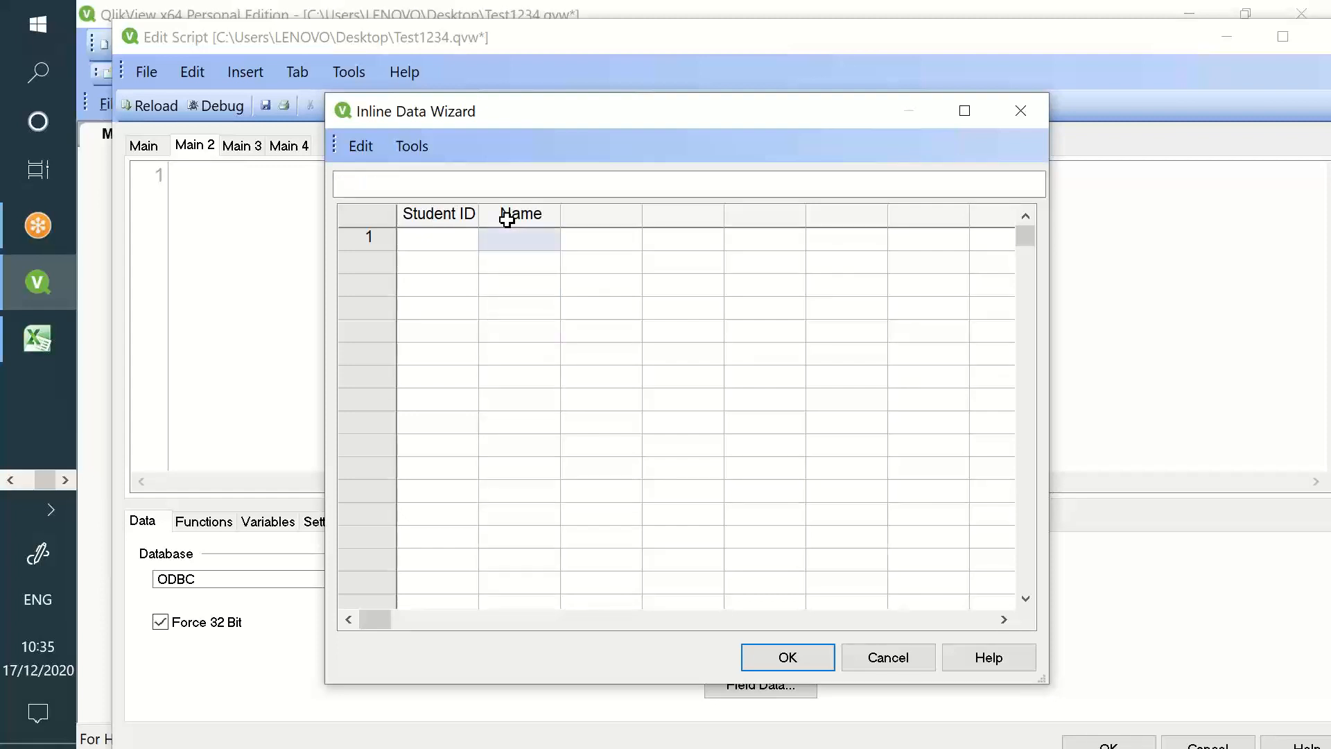
Fill the first two rows of the inline table with student IDs 1 and 2 and the students' names.
key(Left)
text(1)
key(Tab)
text(Subbu)
key(Return)
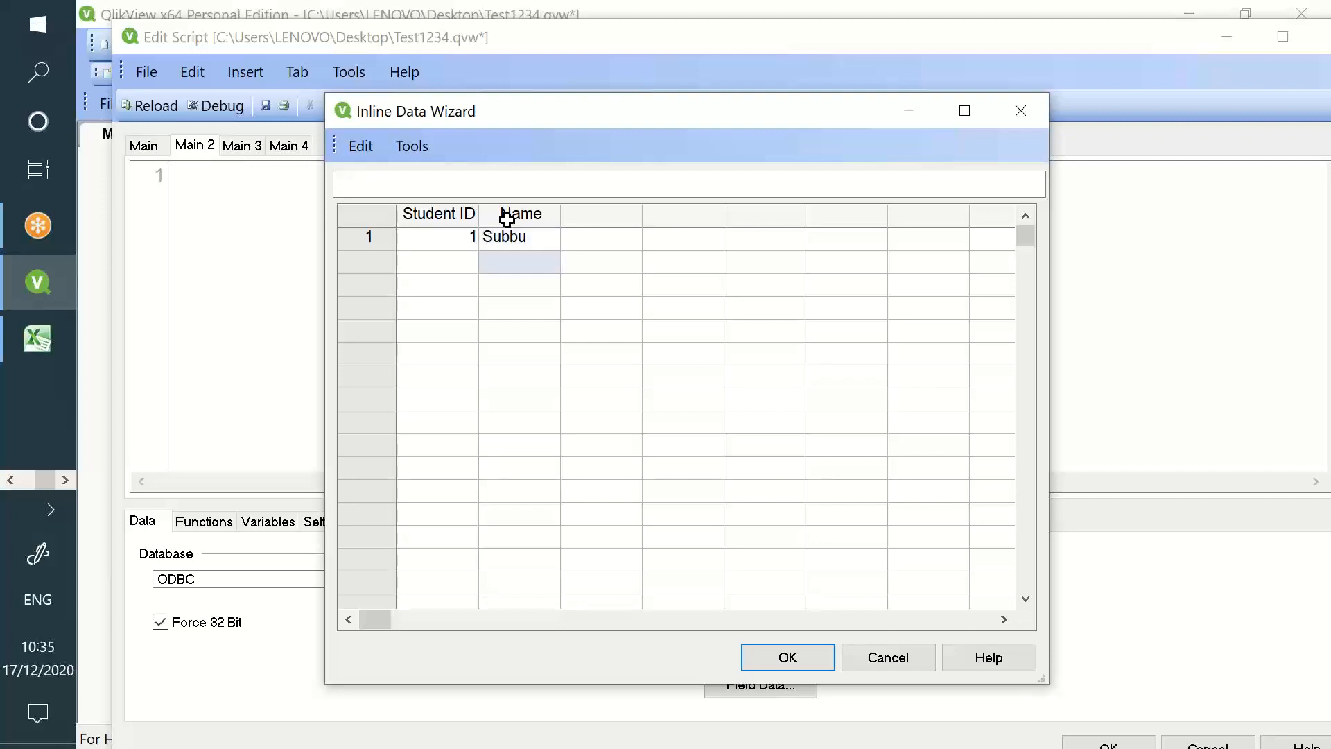
key(Left)
text(2)
key(Tab)
text(ye)
key(BackSpace)
text(ash)
key(Return)
Add rows for student IDs 3 and 4 with the students' names and insert the inline table into the script.
key(Left)
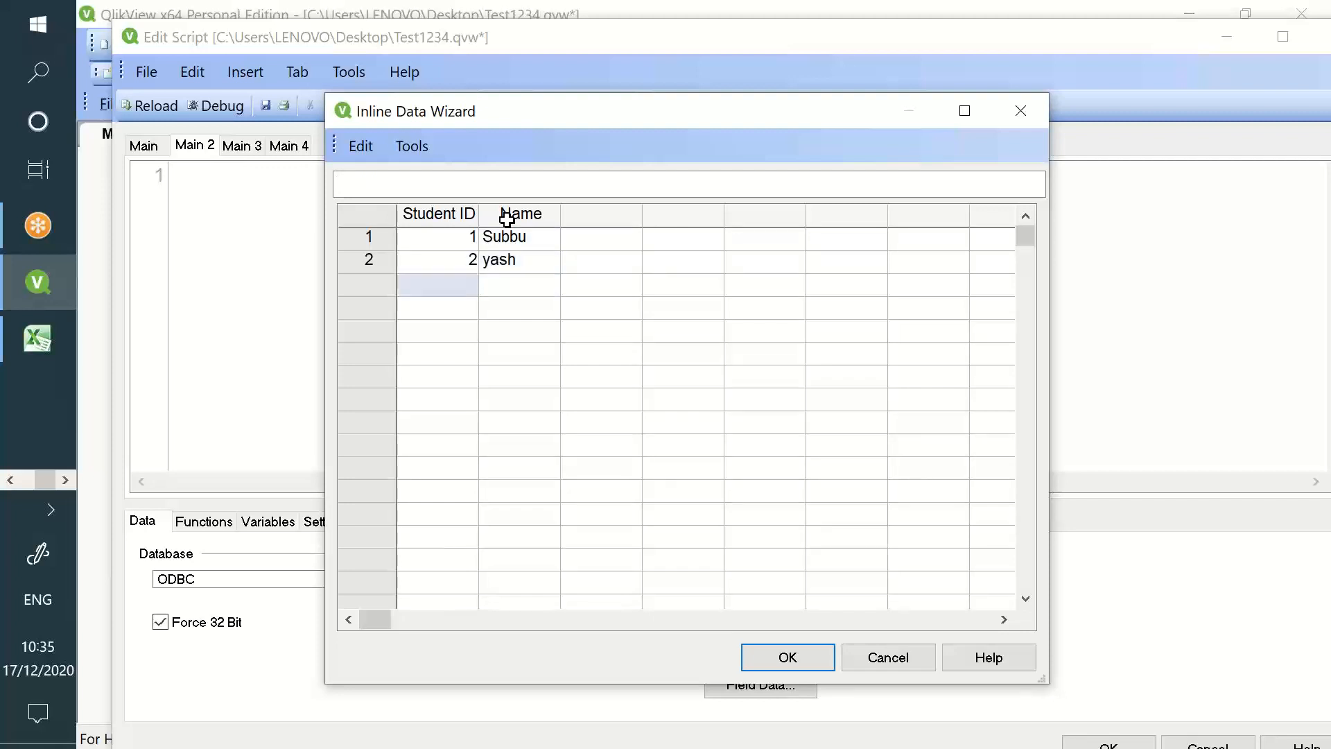
text(3)
key(Tab)
text(Vinod)
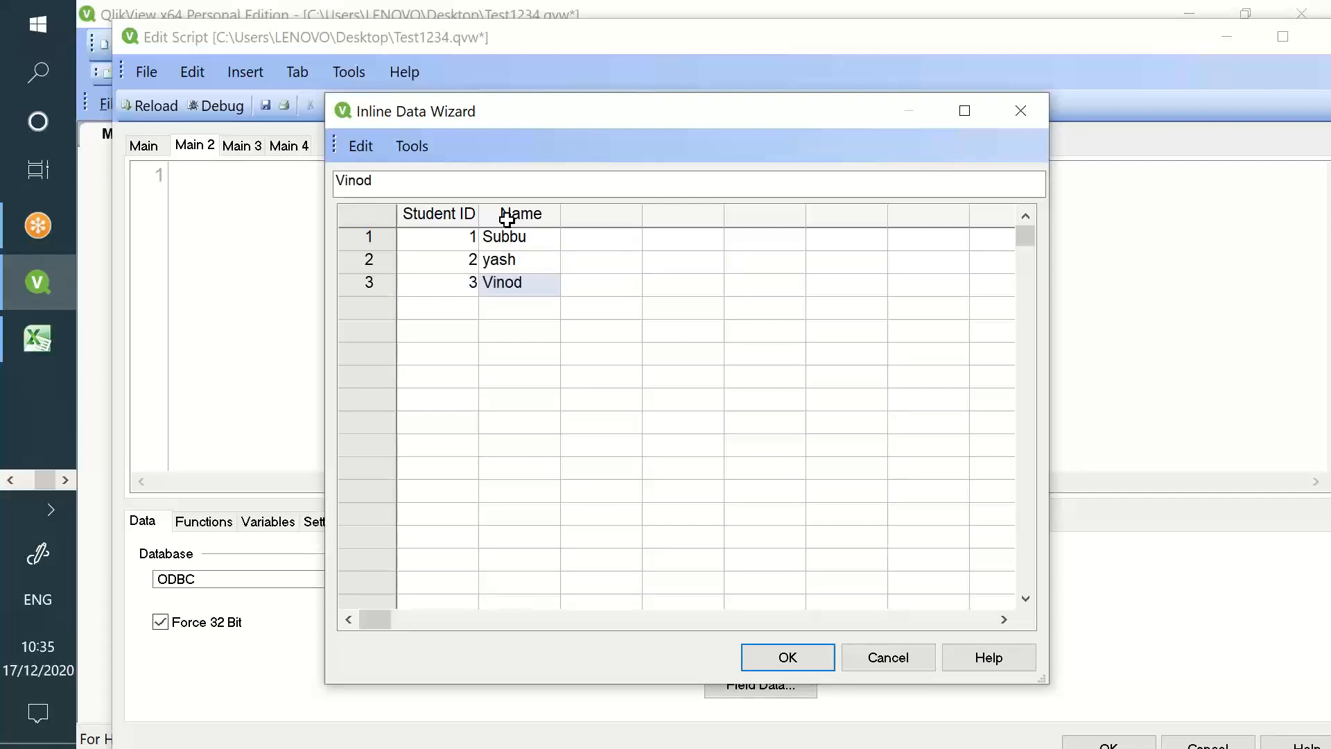
key(Return)
key(Left)
text(4)
key(Tab)
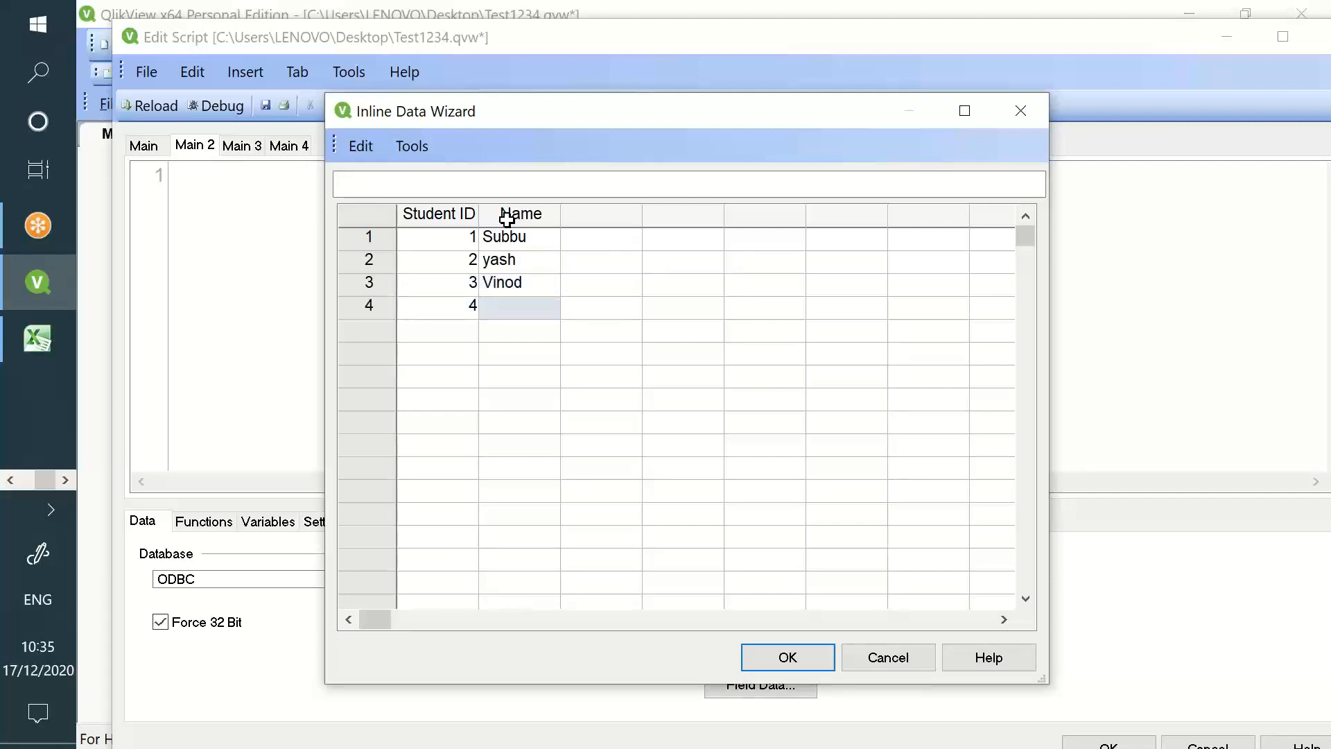
text(harshini)
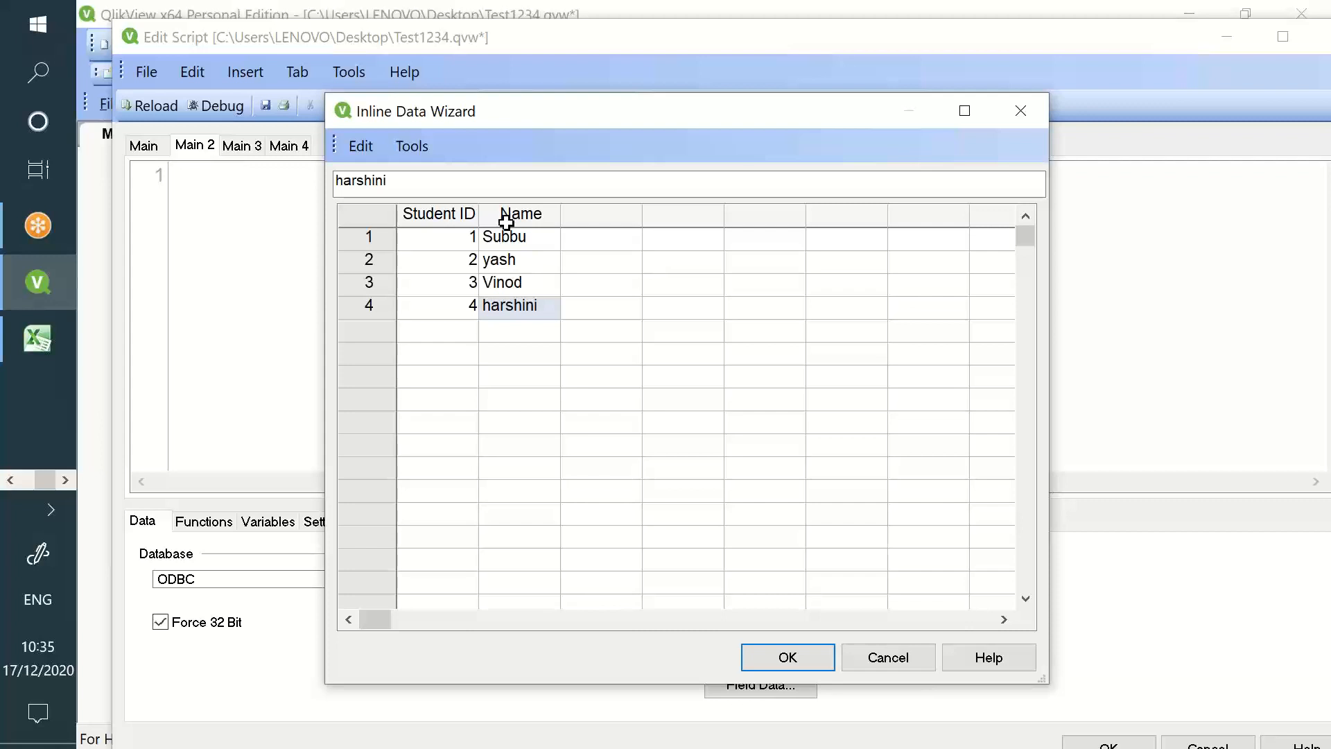
click(788, 659)
Label the inline table with the name Test: above its LOAD statement.
drag(177, 174, 365, 359)
click(189, 167)
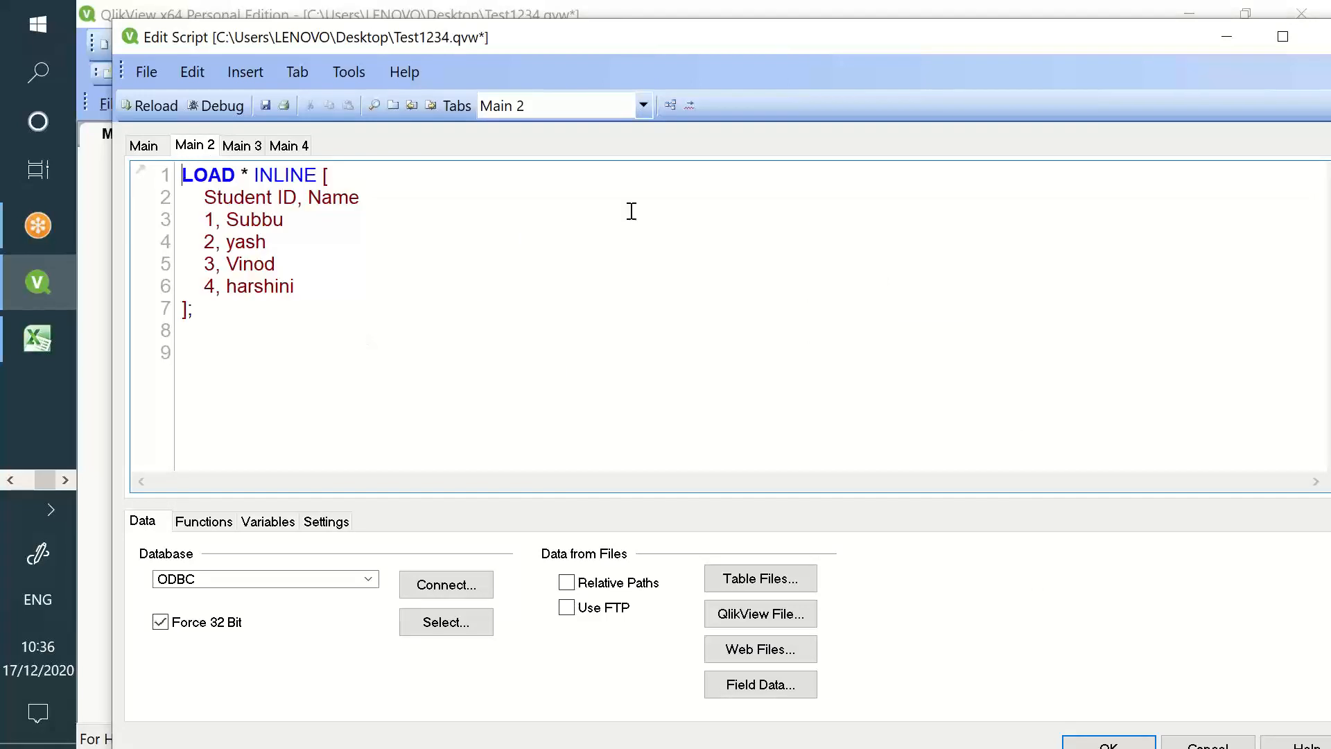
key(Return)
key(Up)
text(Te)
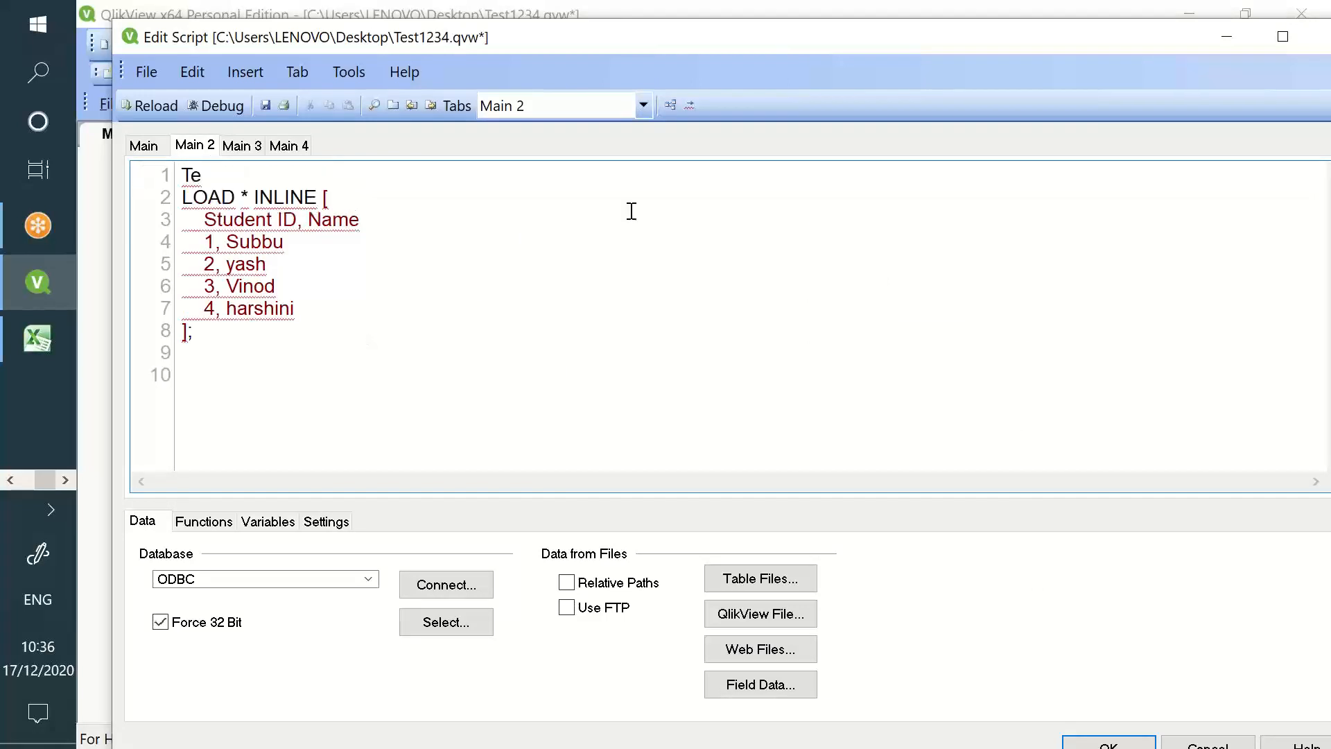
text(st:)
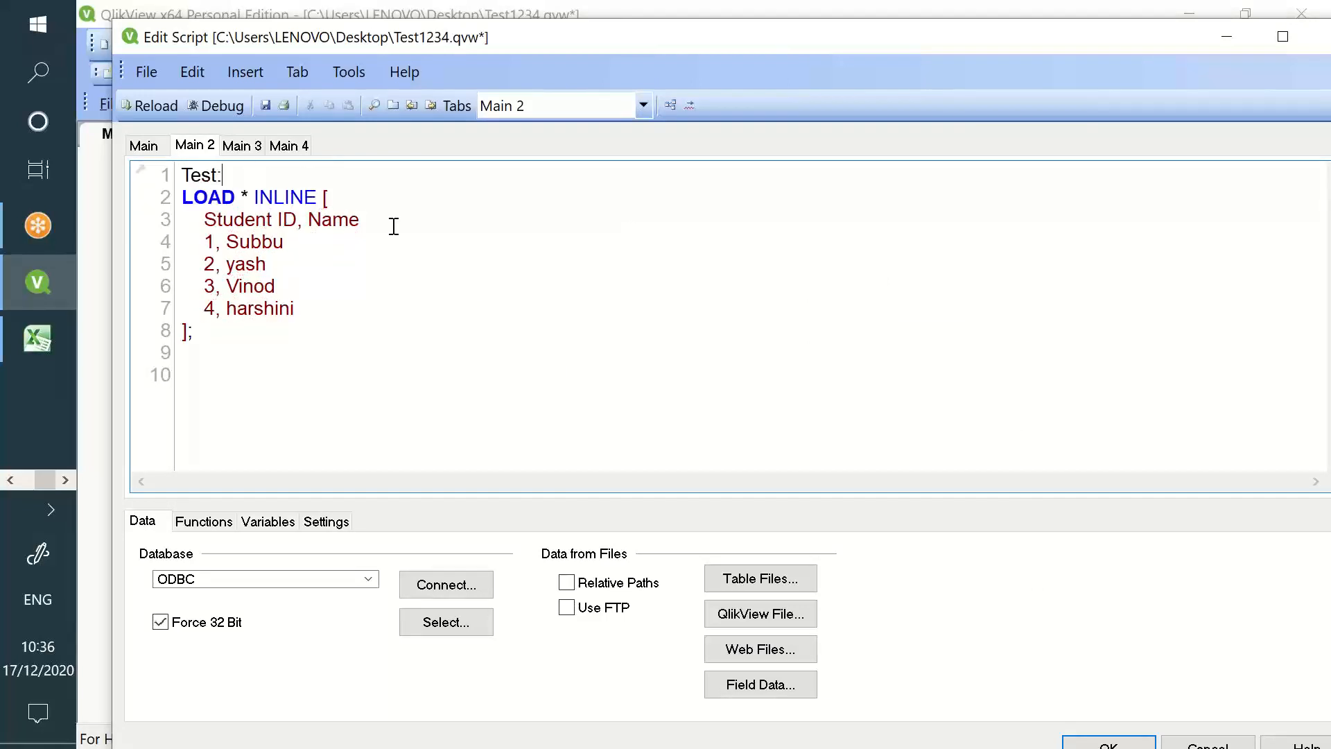
key(Return)
key(Return)
Save the document and reload the script with the inline table.
drag(184, 353, 194, 176)
click(194, 177)
key(ctrl+s)
click(173, 107)
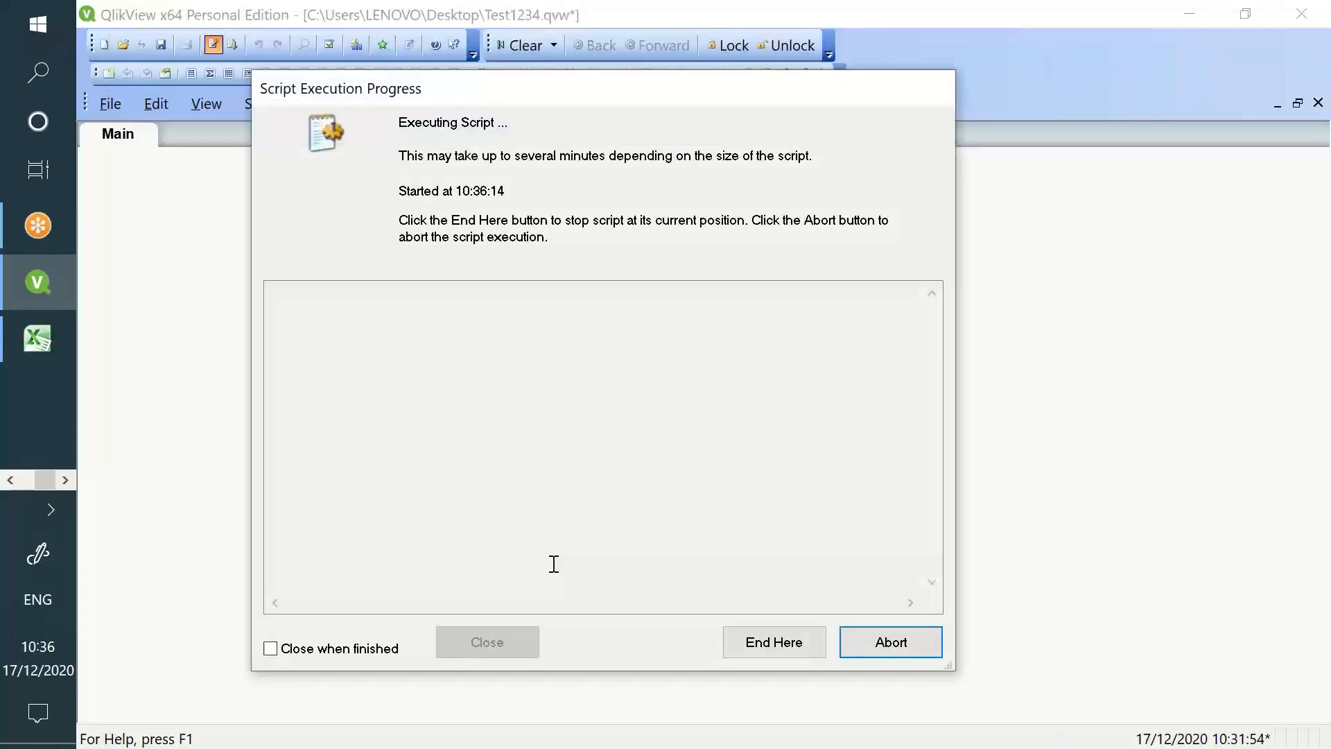
Dismiss the finished reload dialogs and preview the records of the Test table in the table viewer.
drag(527, 291, 497, 632)
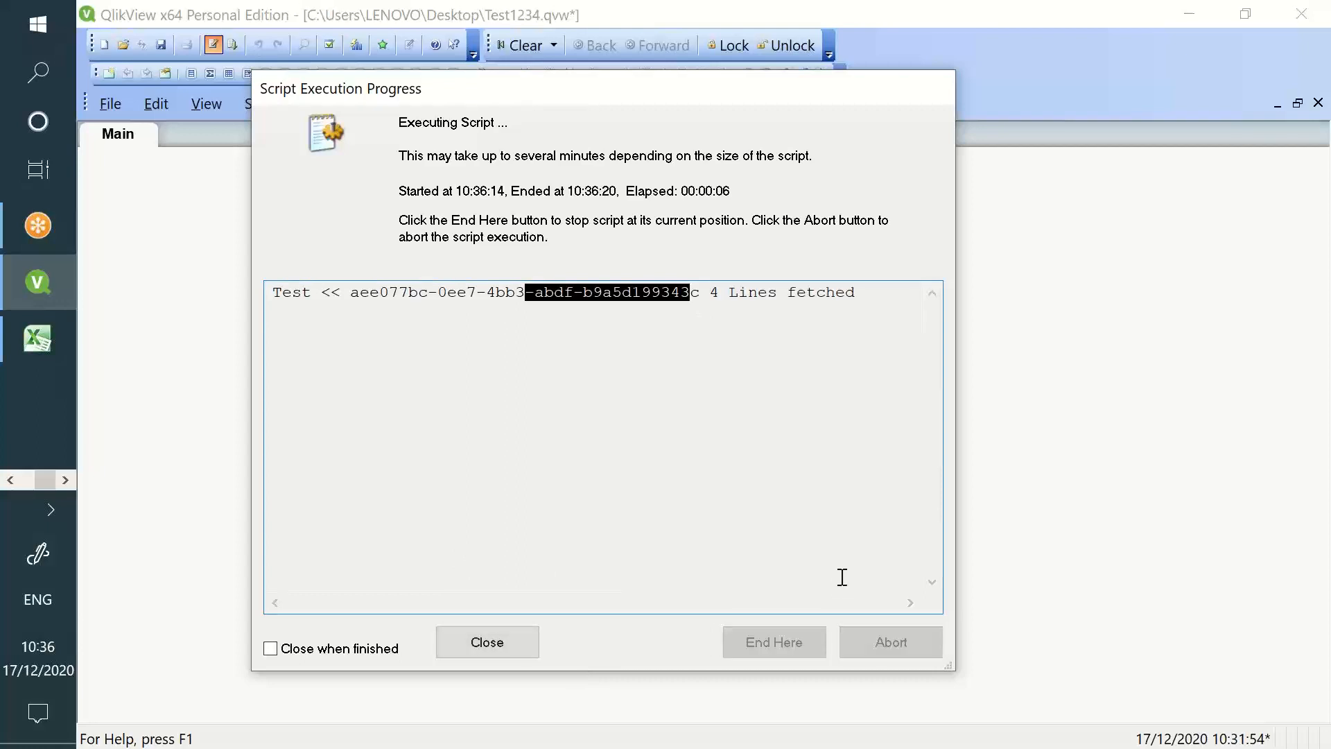
click(458, 646)
click(692, 687)
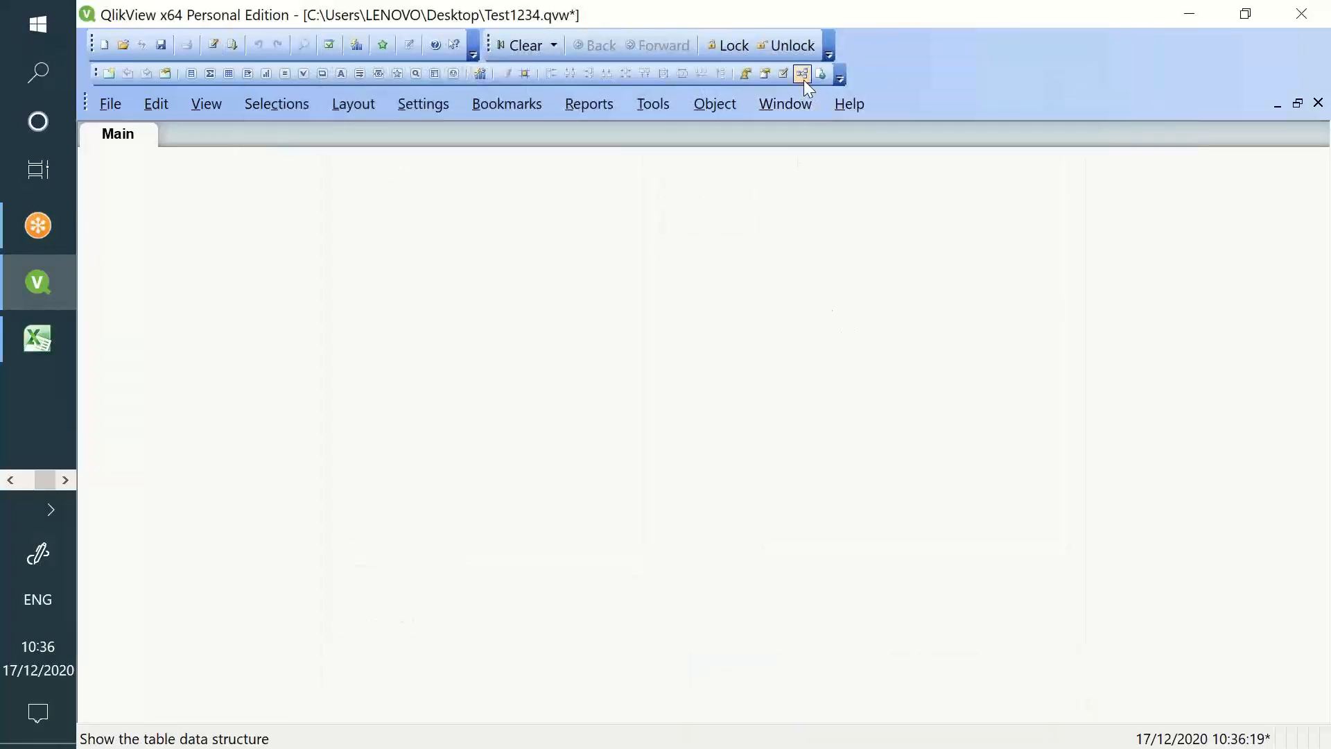
click(803, 74)
right_click(656, 543)
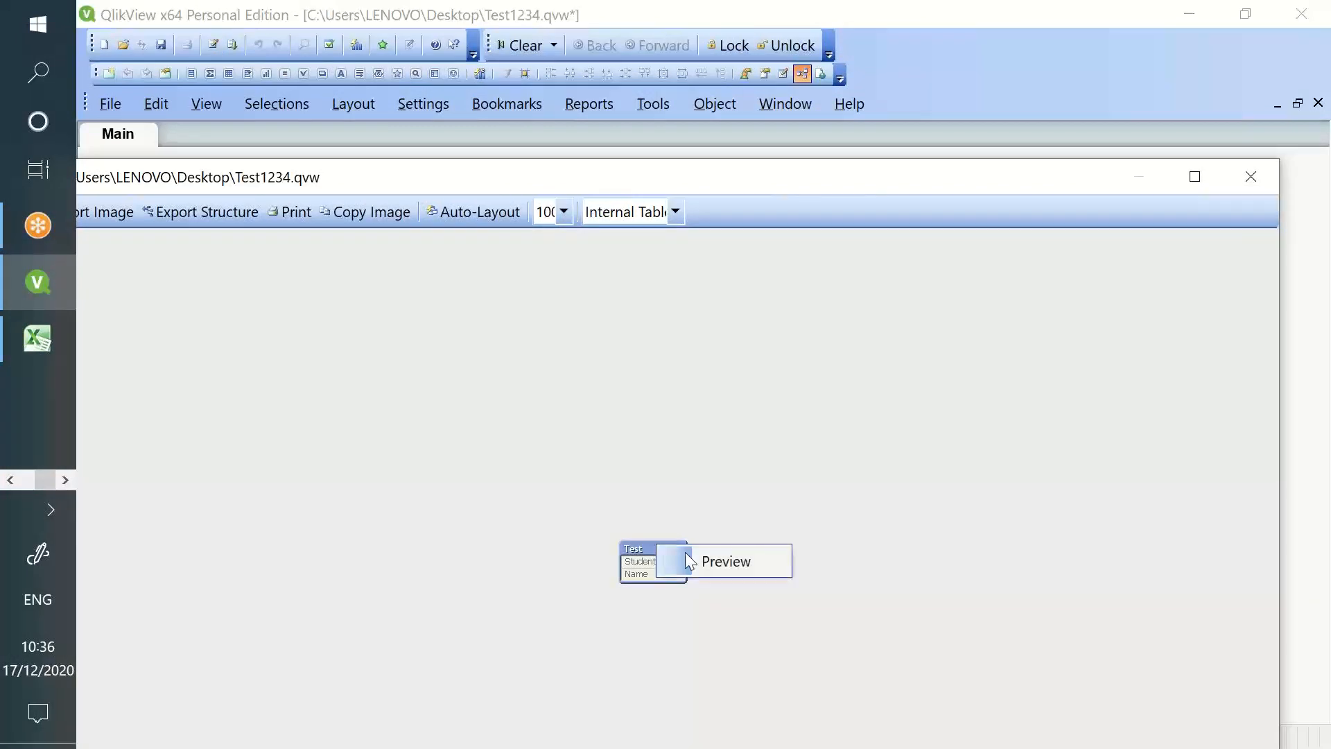
click(694, 559)
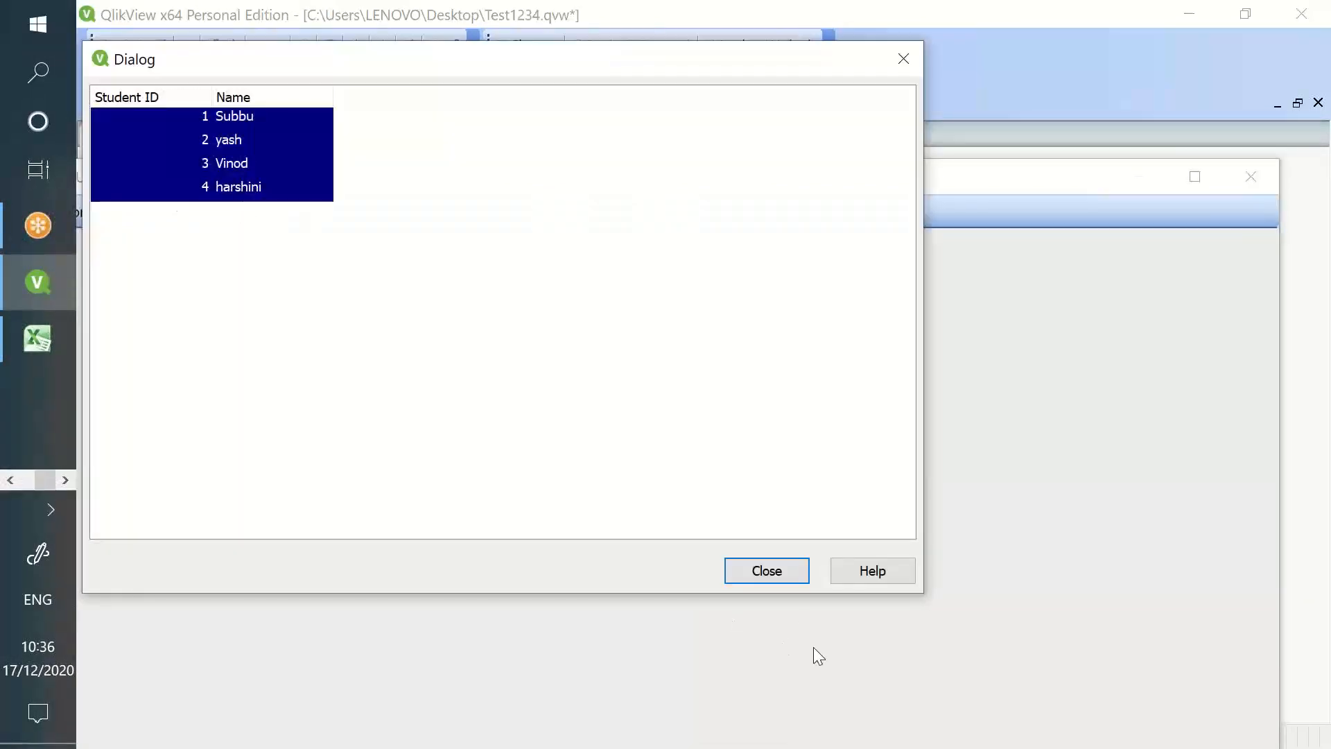
click(774, 579)
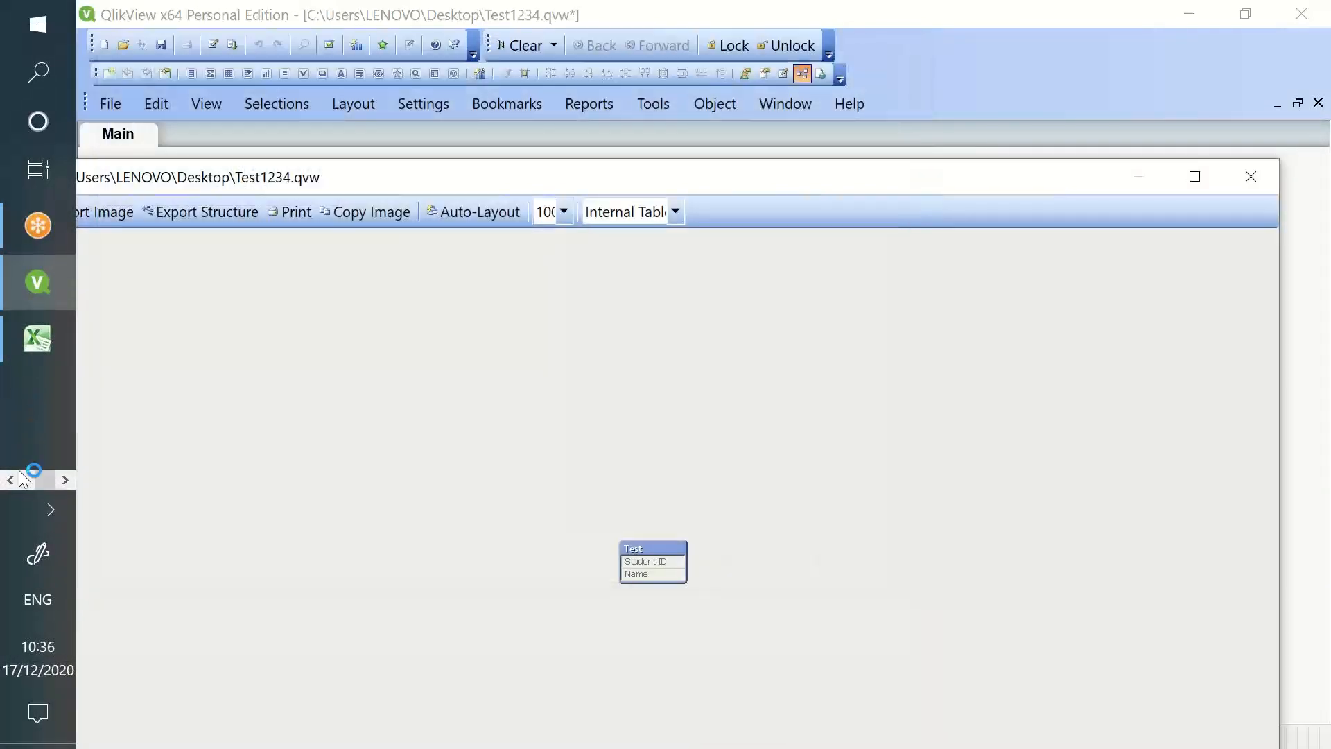
Switch to Qlik Sense in Chrome and open the data load editor of the Demo 2 app.
click(10, 480)
click(31, 234)
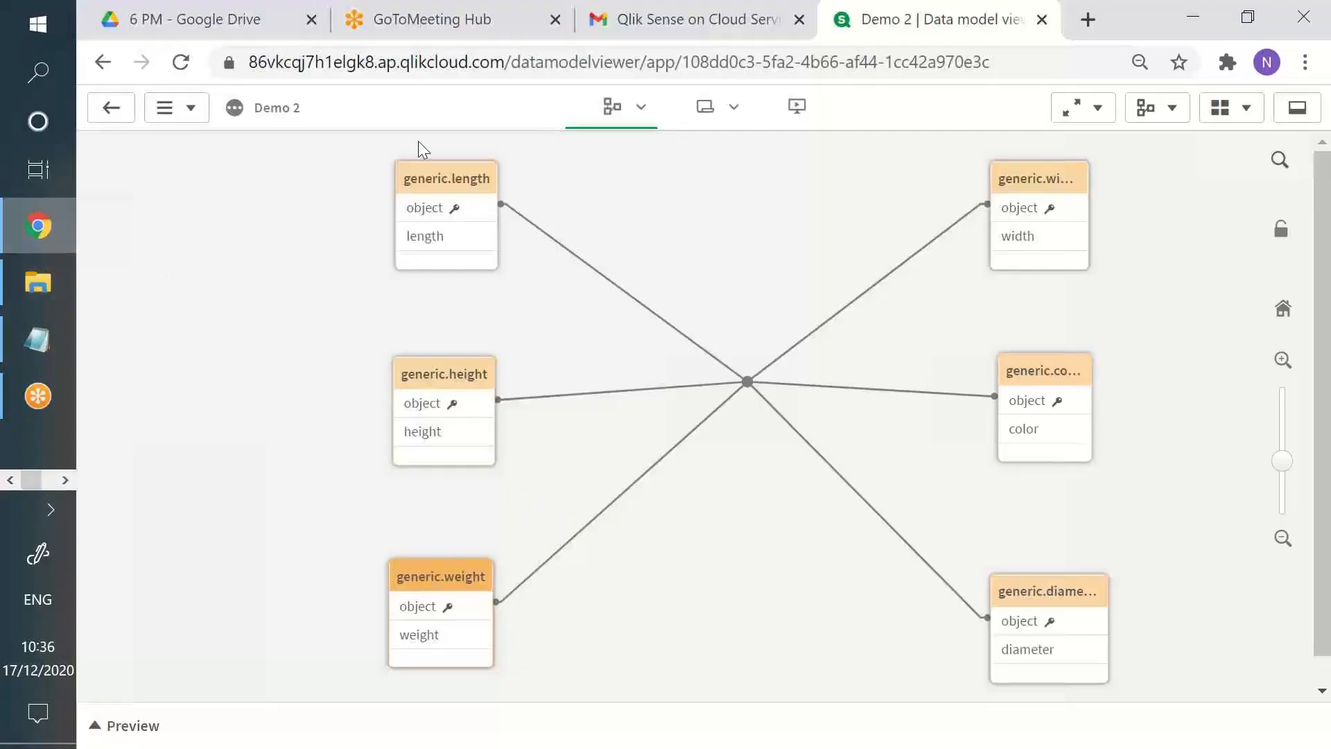
click(641, 106)
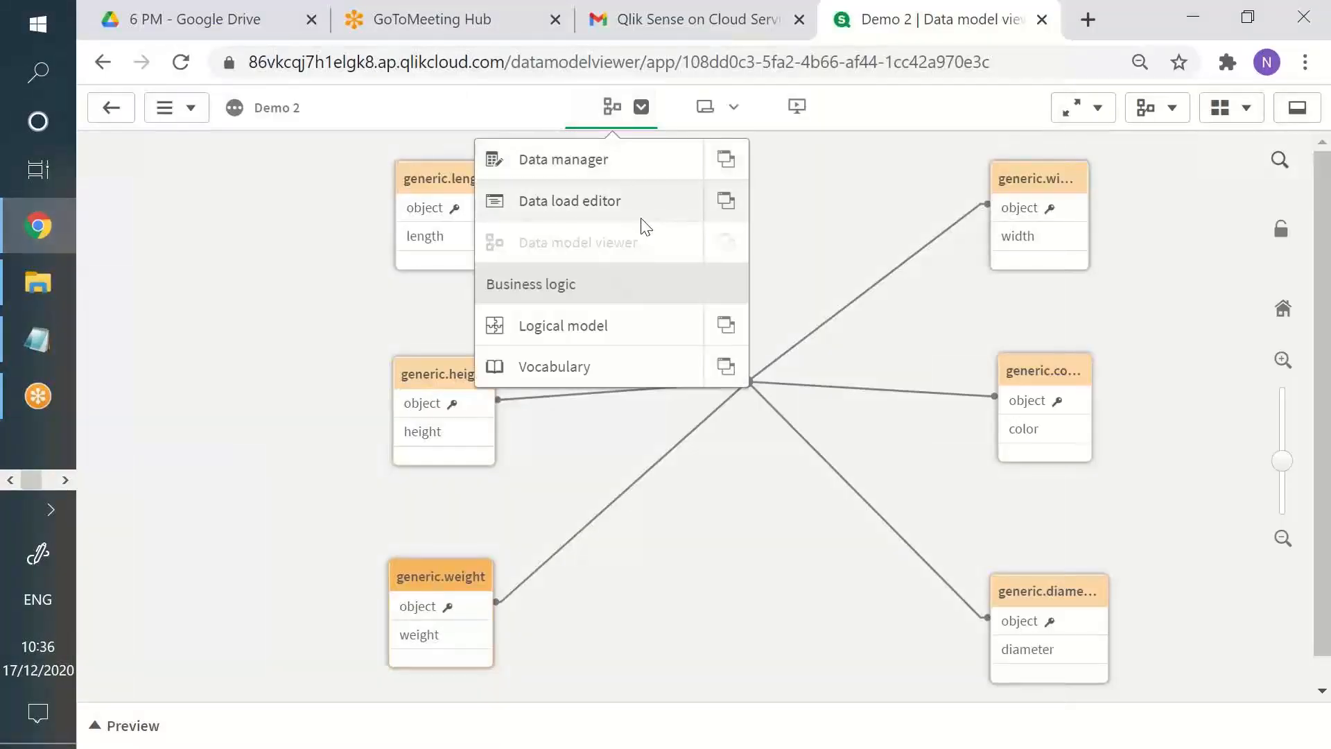
click(642, 208)
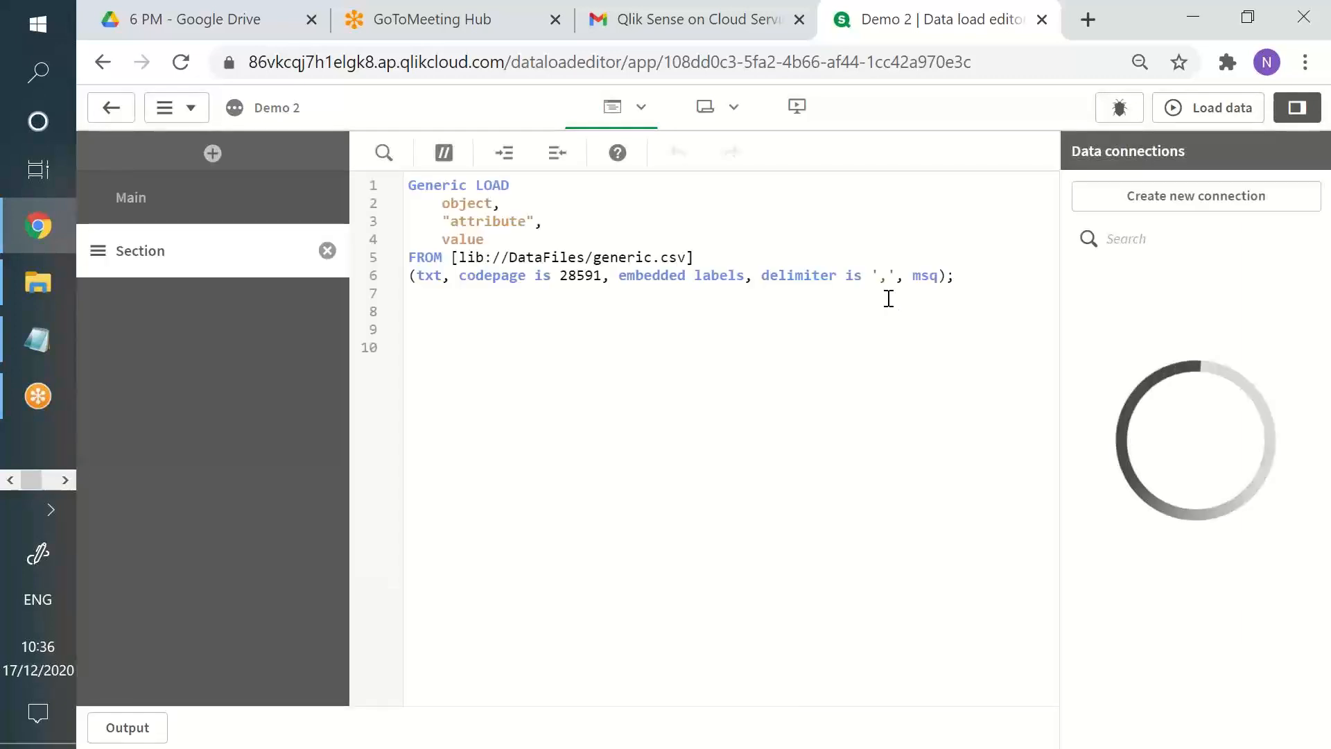
Replace the Generic LOAD script with a table labelled Test: and an empty Load * Inline [ ]; statement.
key(ctrl+a)
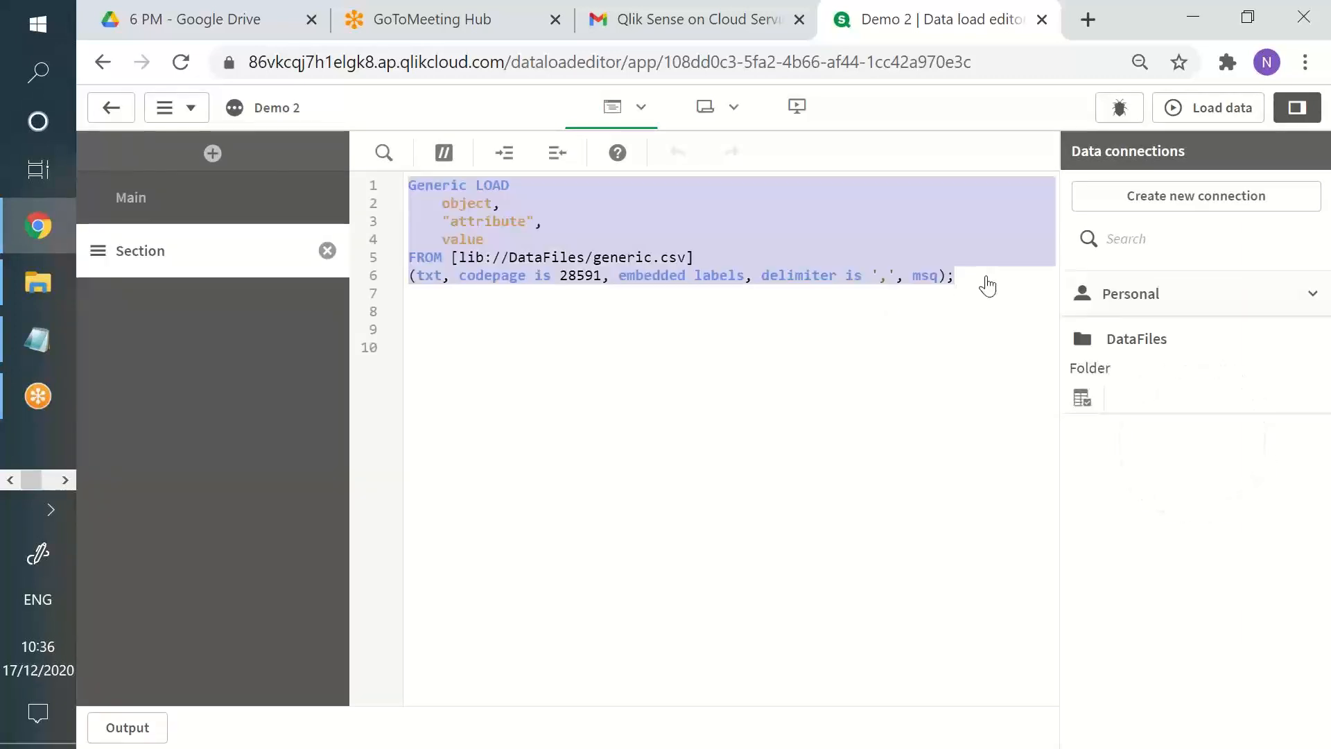
key(Delete)
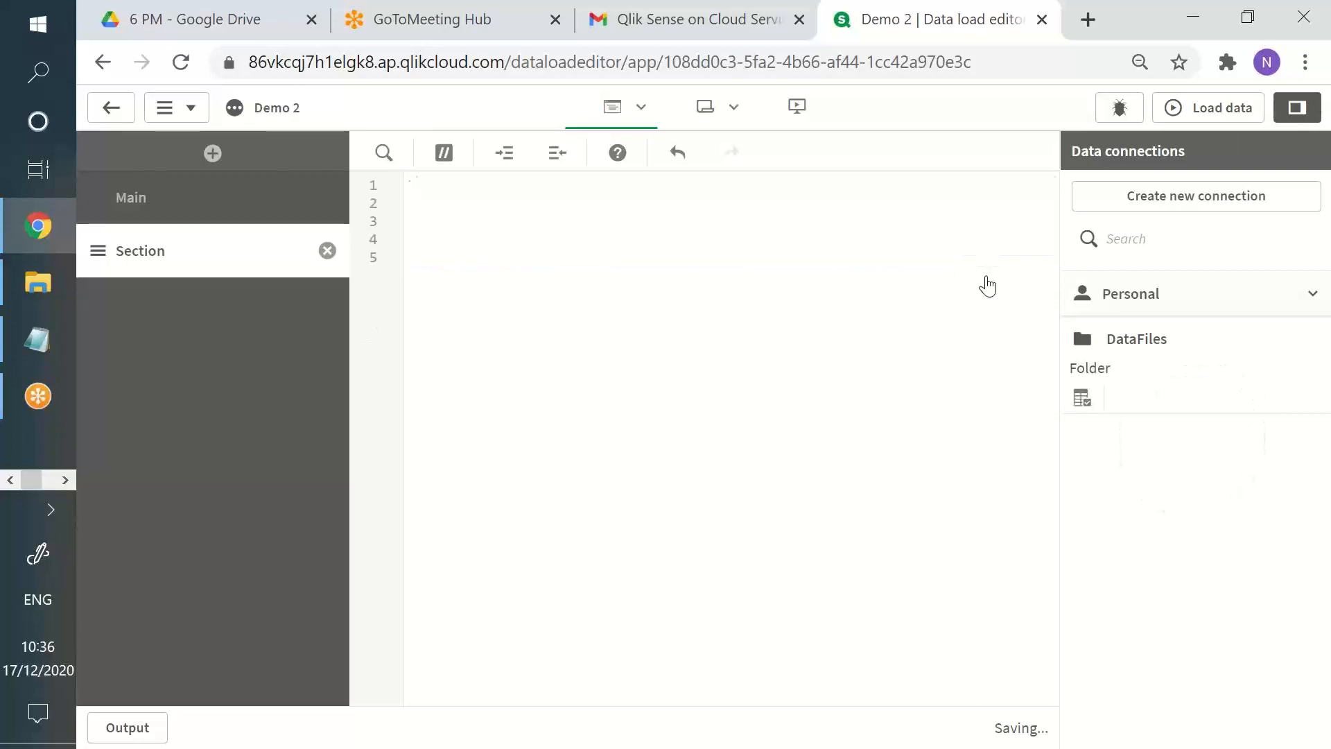
text(Test:)
key(Return)
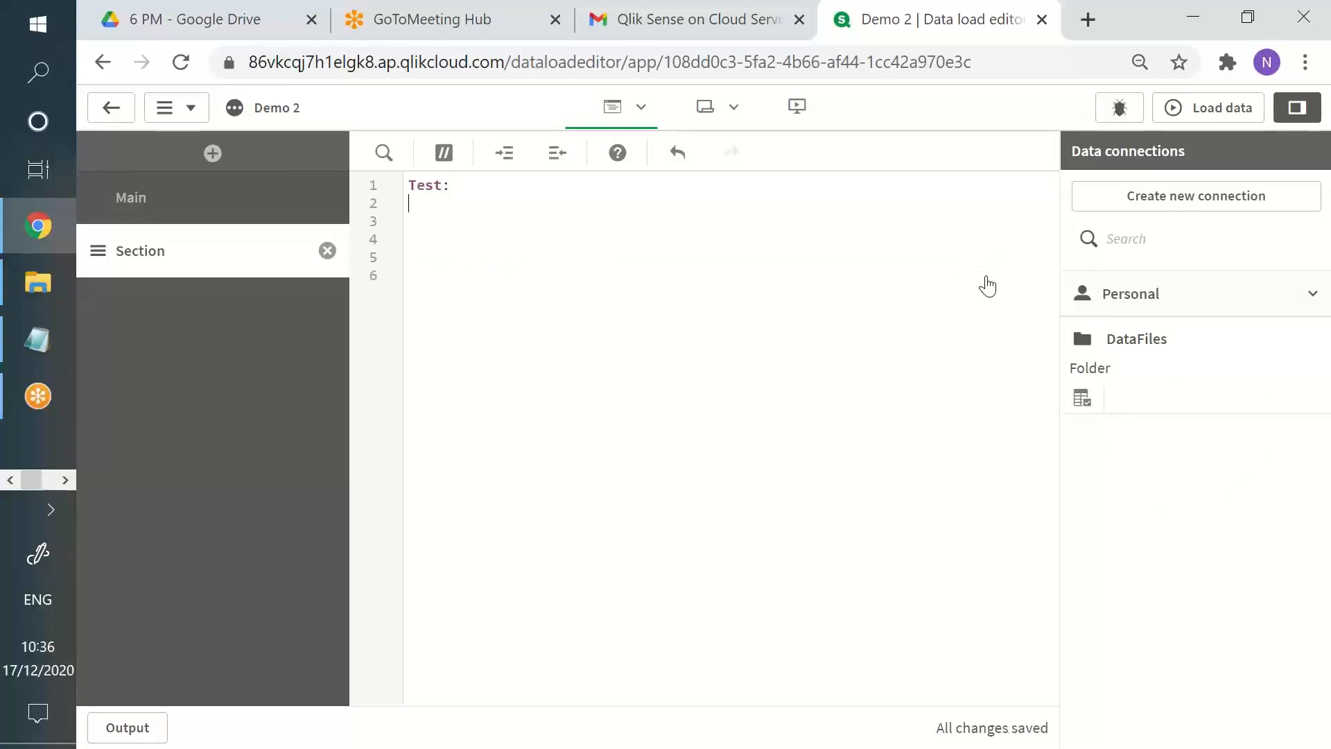
text(Load * Inline)
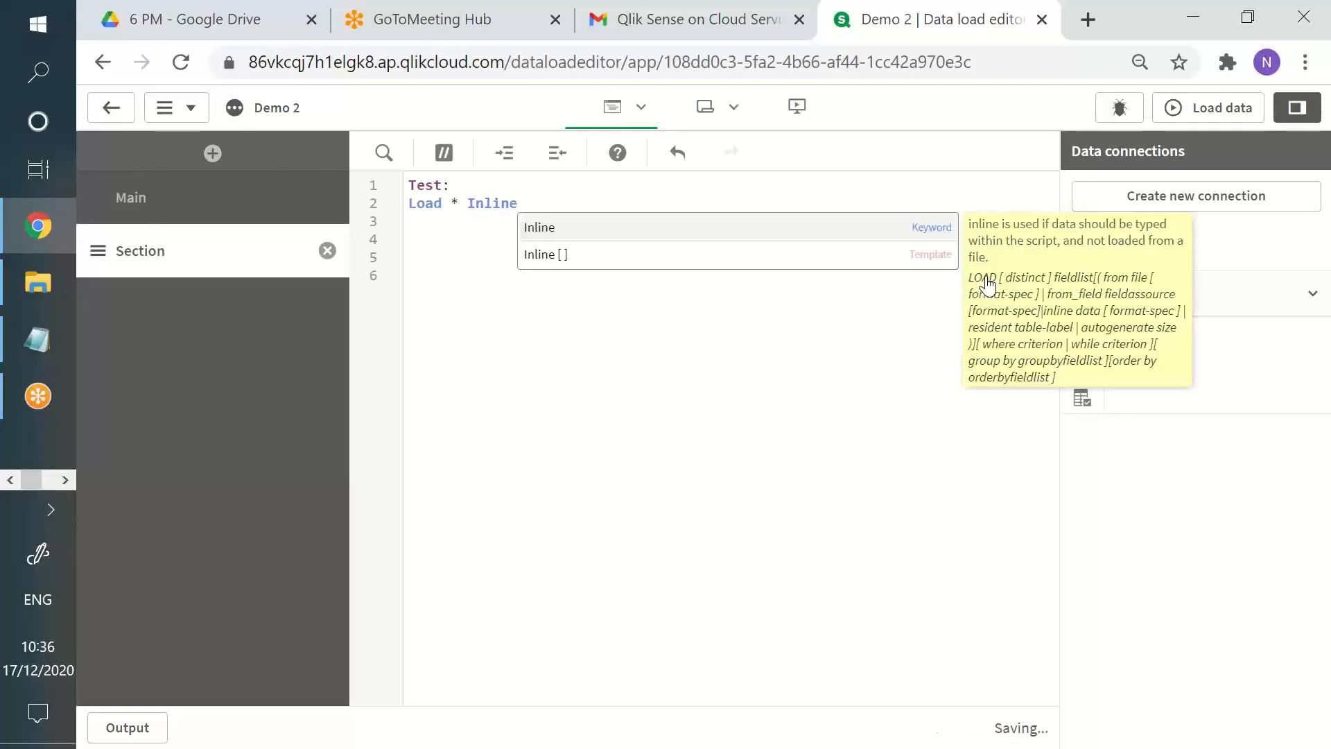
key(Down)
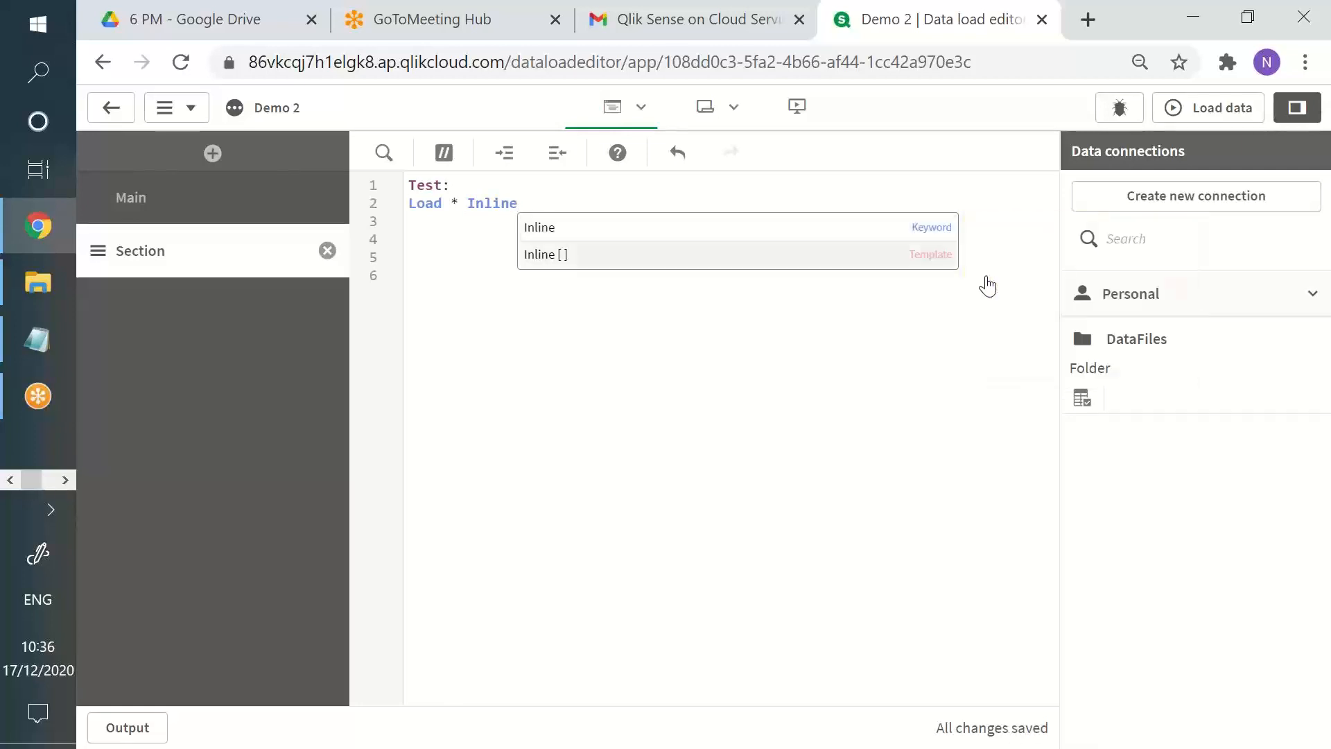
key(Return)
text(;)
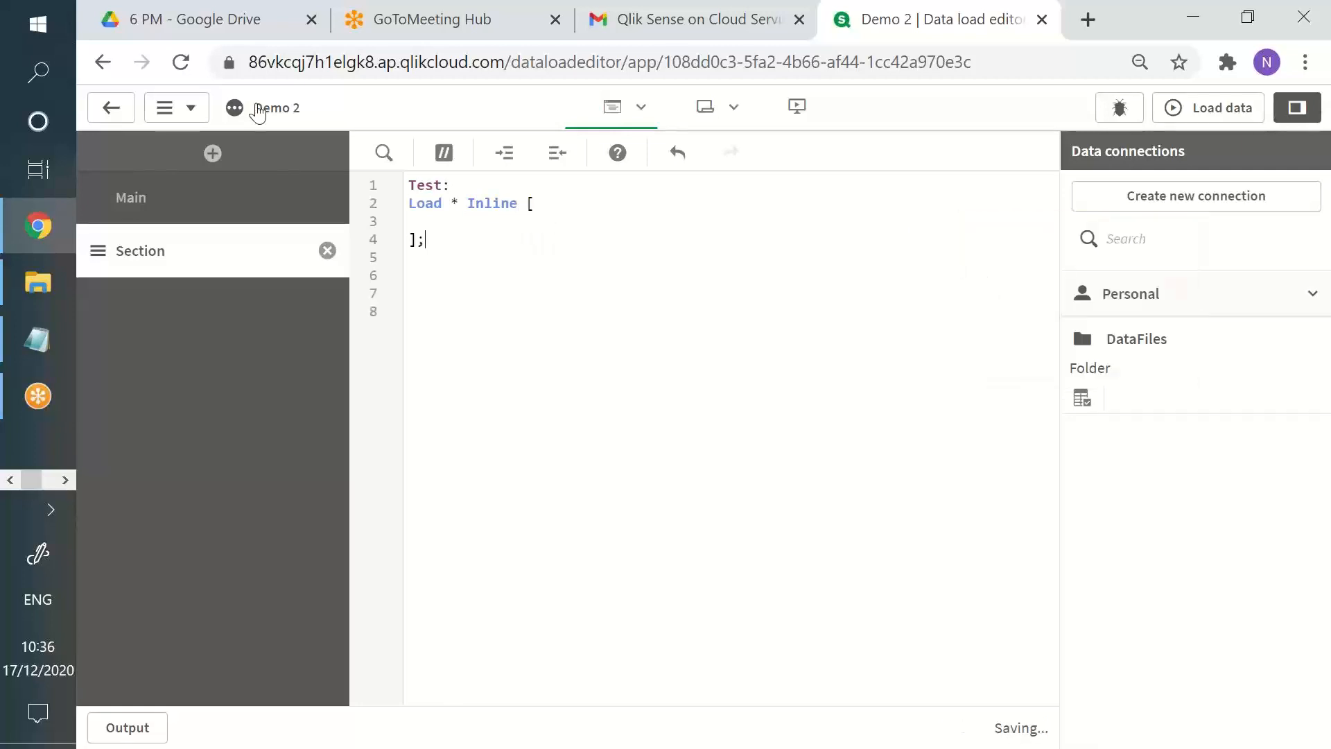
Add the header row StudentID, StudentName inside the brackets of the inline load.
click(557, 195)
key(Return)
text(Stu)
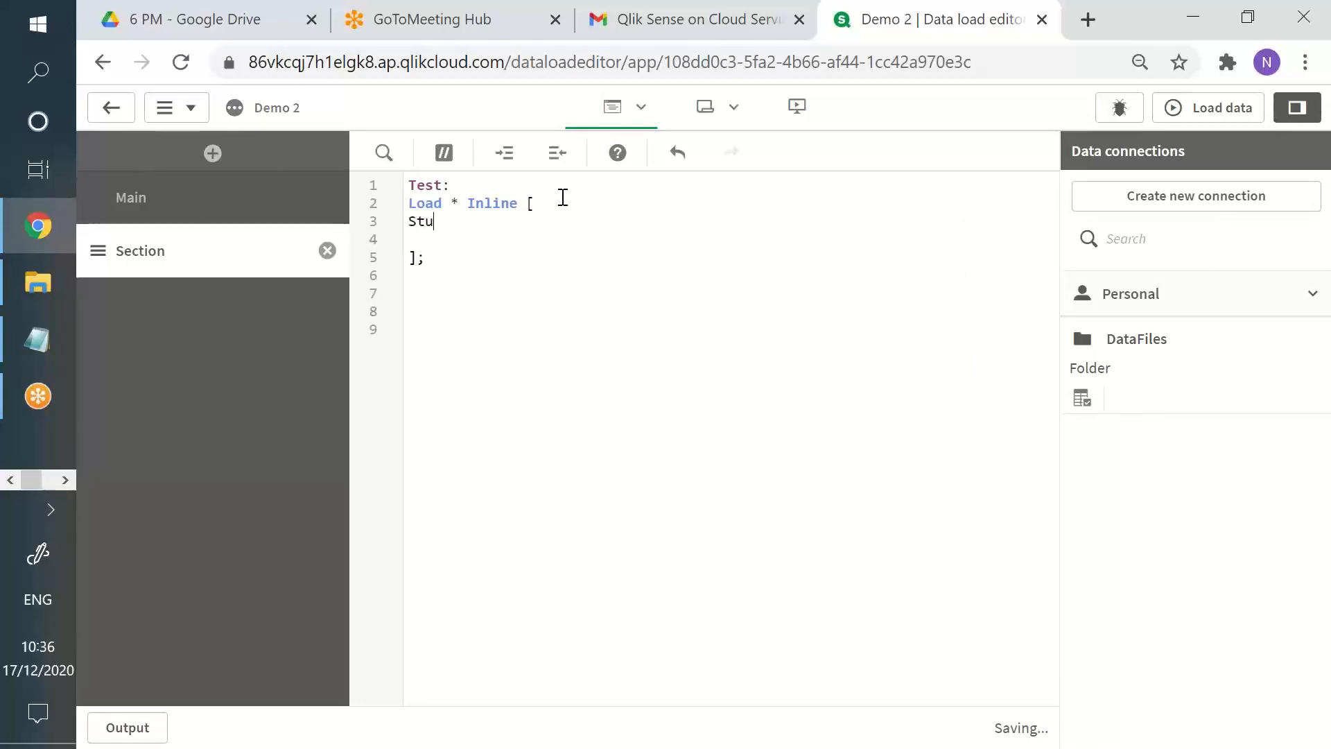
text(dent)
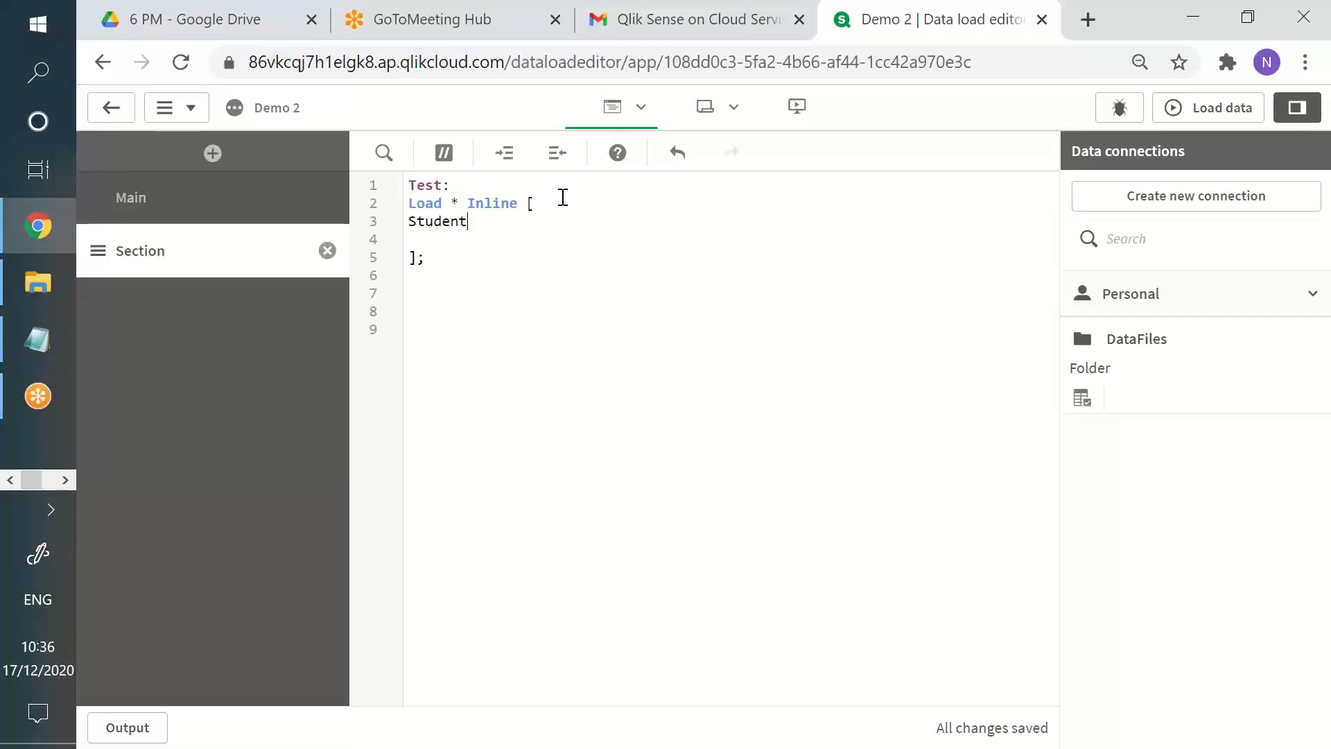
text(ID, StudentName)
key(Return)
Add comma-separated rows for student IDs 1 to 4 with the students' names and remove the blank line before the closing bracket.
text(1,)
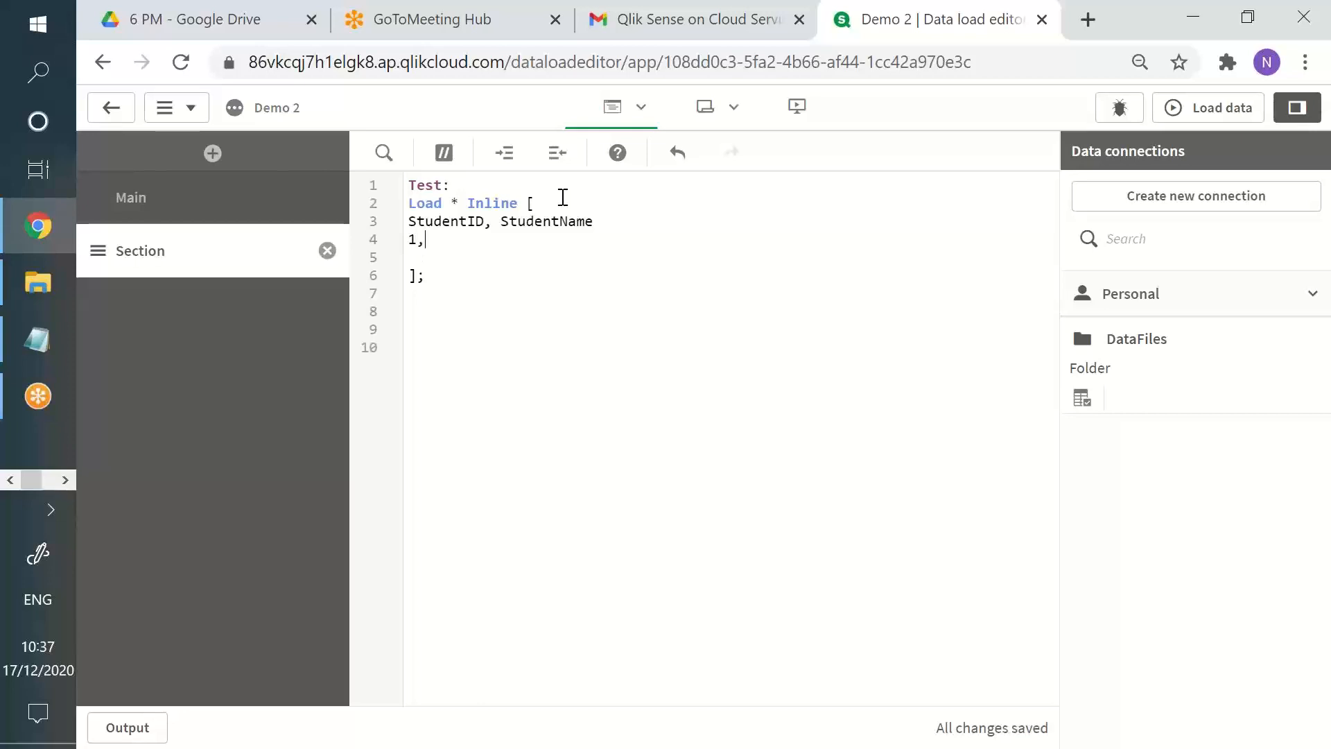
text(Vinod)
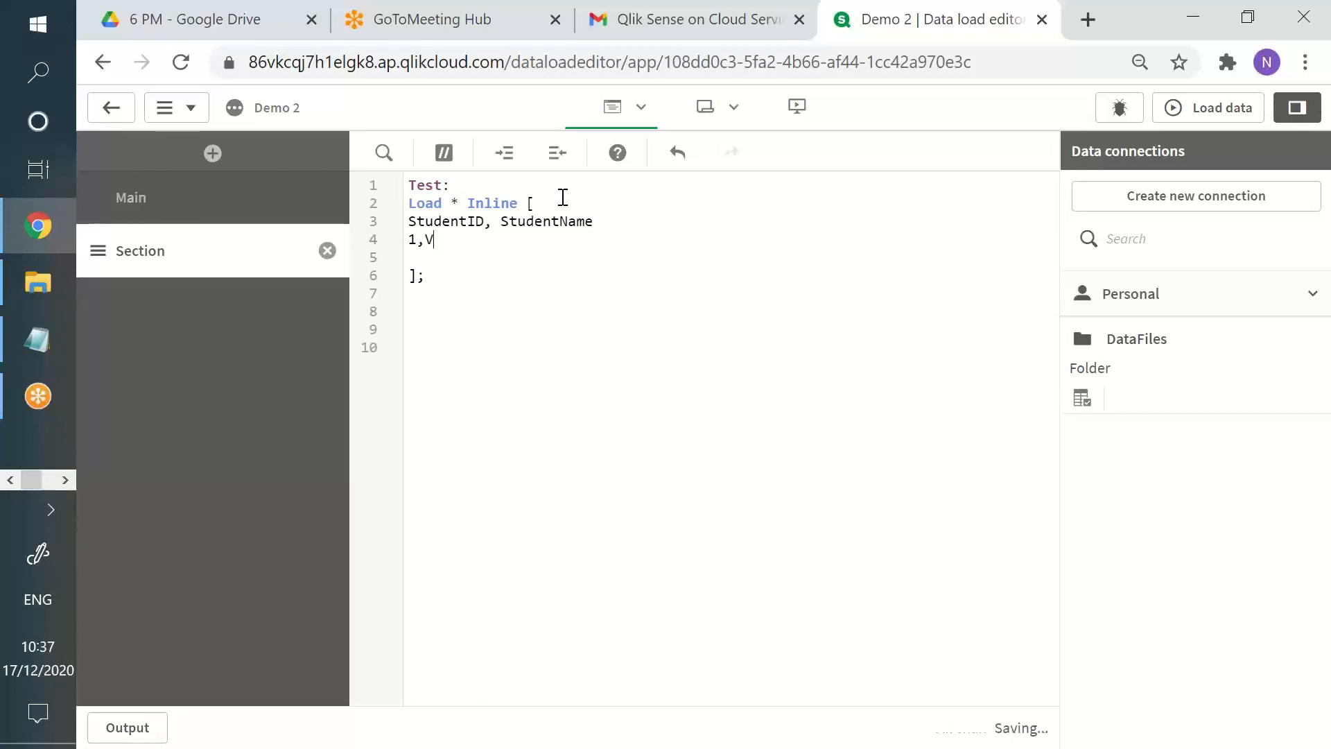
key(Return)
text(2)
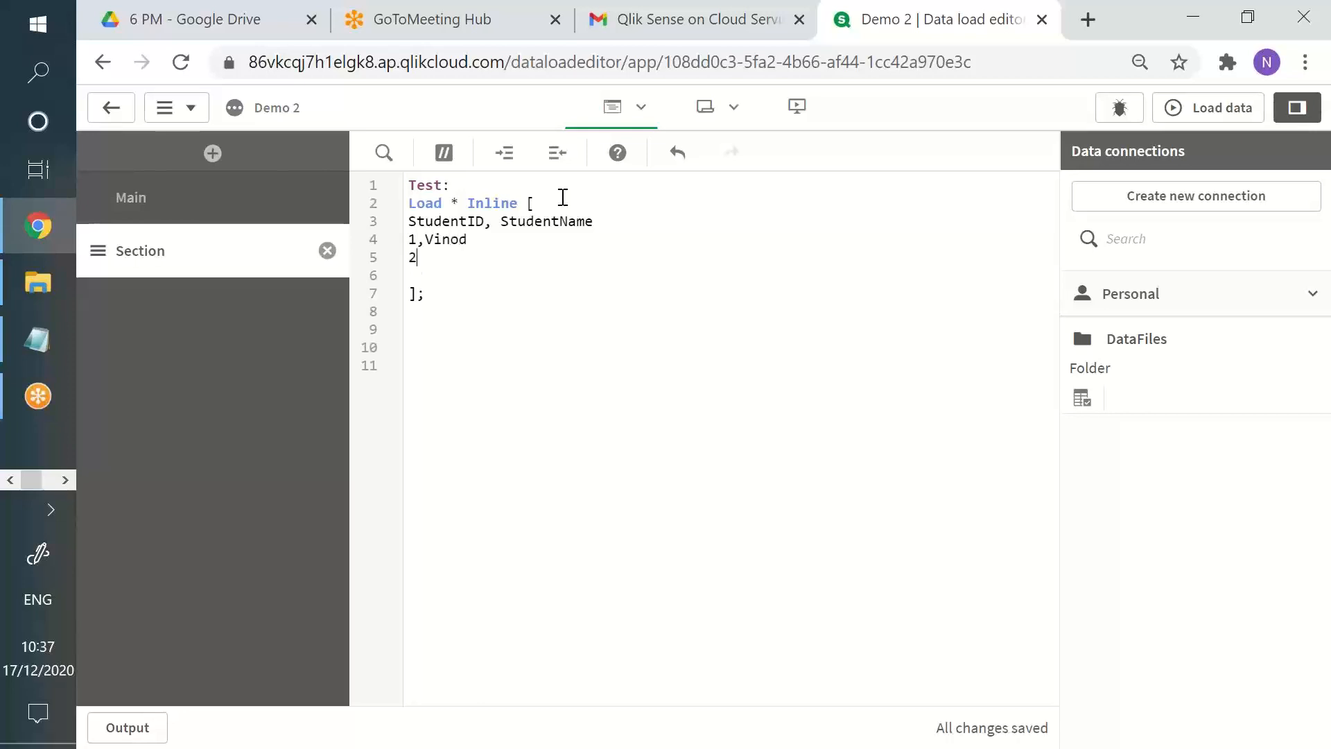
text(,Harshini)
key(Return)
text(3, Yash)
key(Return)
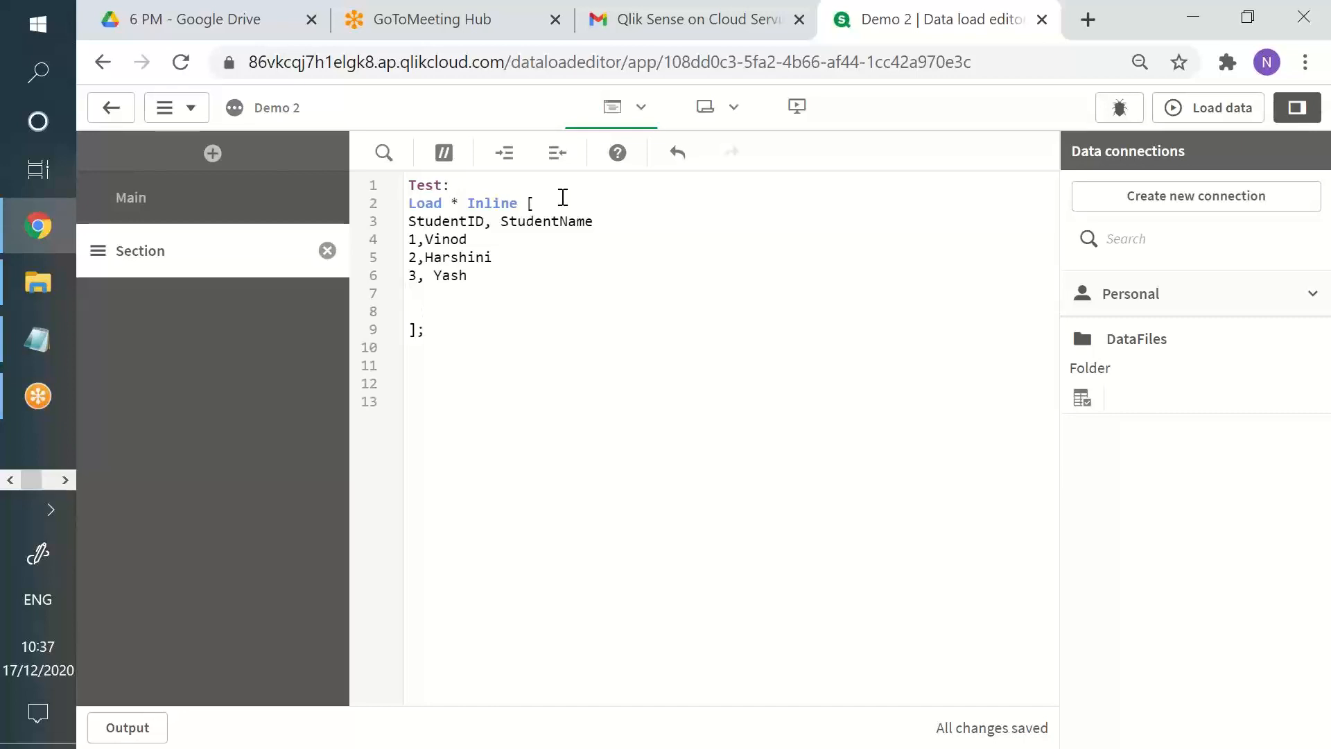
text(4, Subbu)
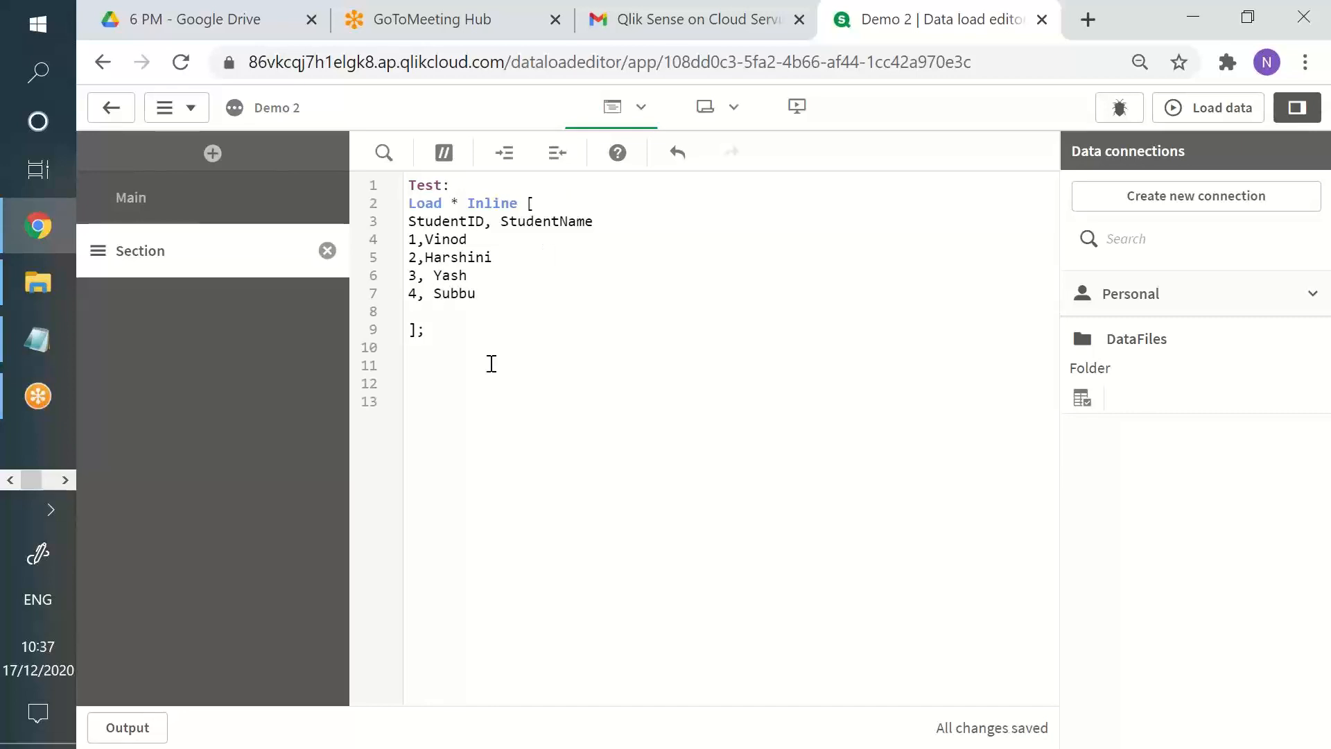
click(488, 313)
key(BackSpace)
Examine the inline load's syntax: the Load * Inline keywords, the enclosing brackets, the header row and the data rows.
drag(413, 203, 573, 206)
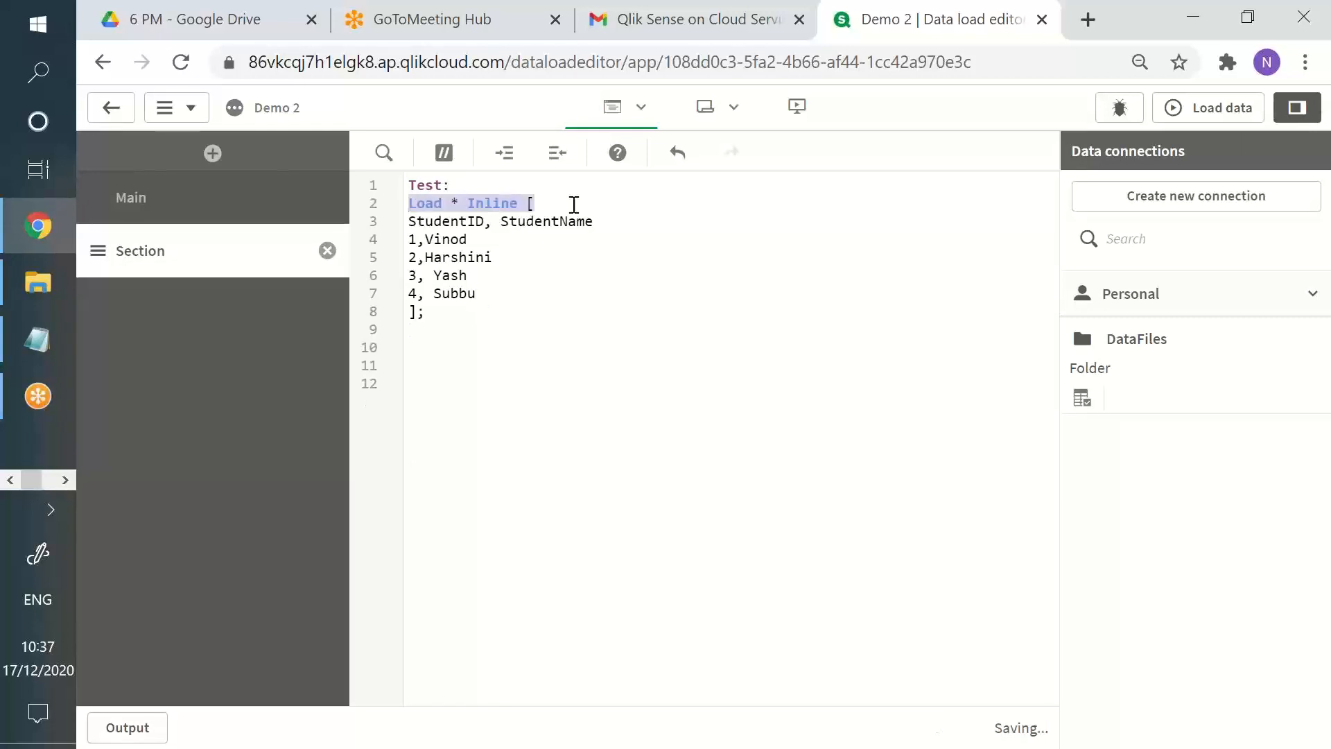
click(461, 203)
drag(410, 221, 519, 203)
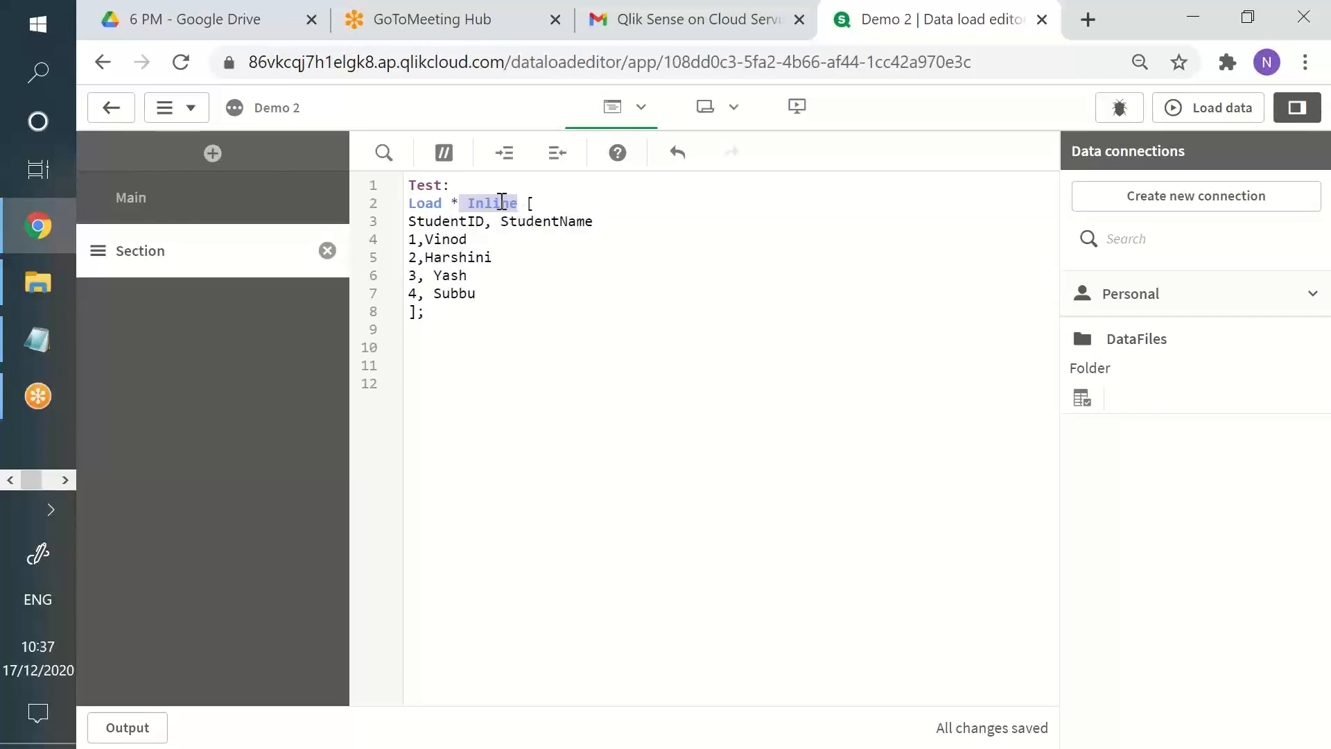
double_click(497, 201)
click(533, 203)
click(418, 314)
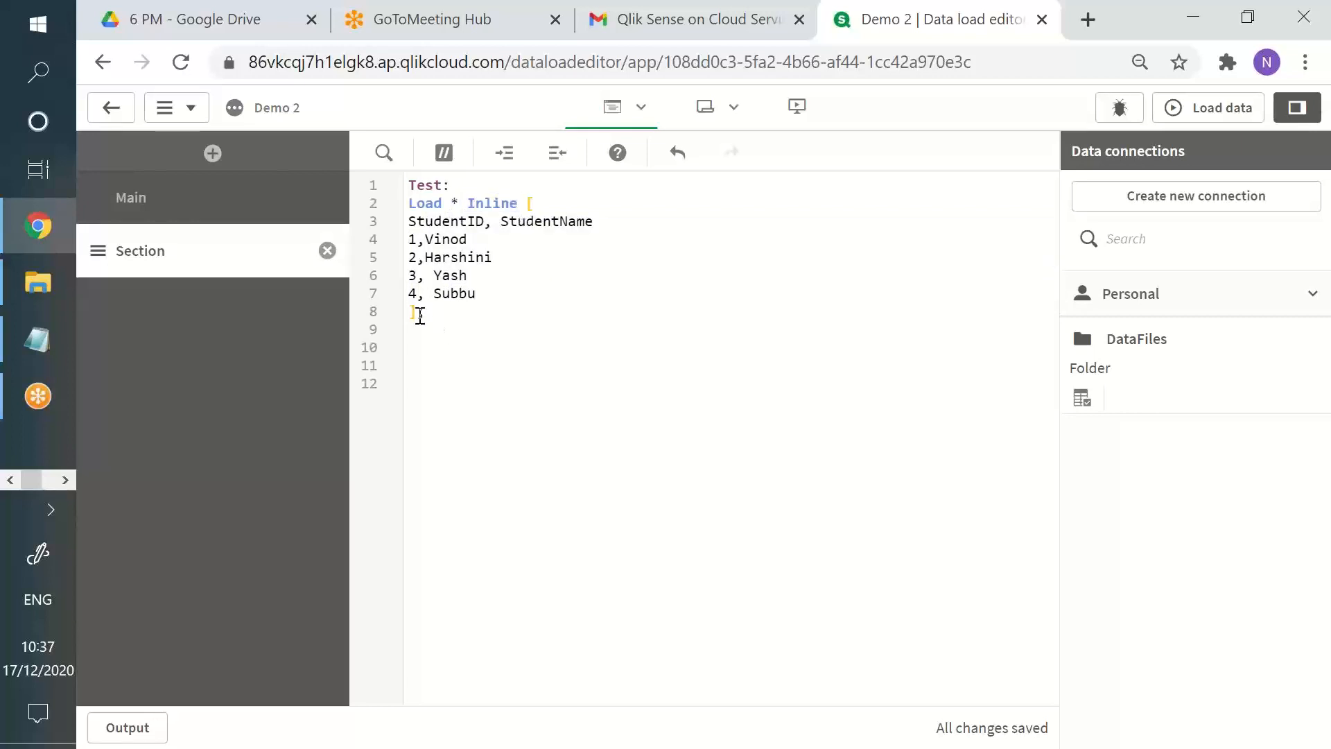
click(451, 219)
click(540, 212)
drag(410, 221, 596, 222)
click(425, 239)
shift+click(476, 293)
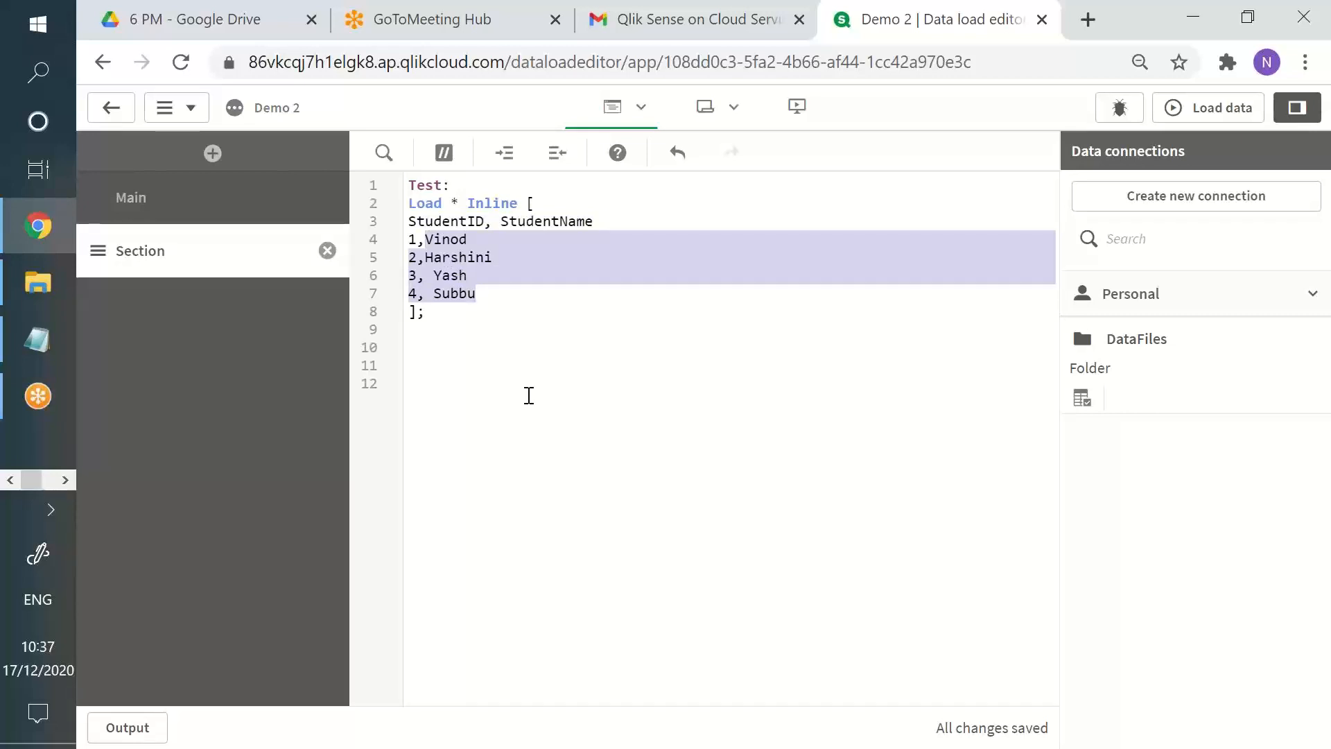
drag(452, 193, 541, 347)
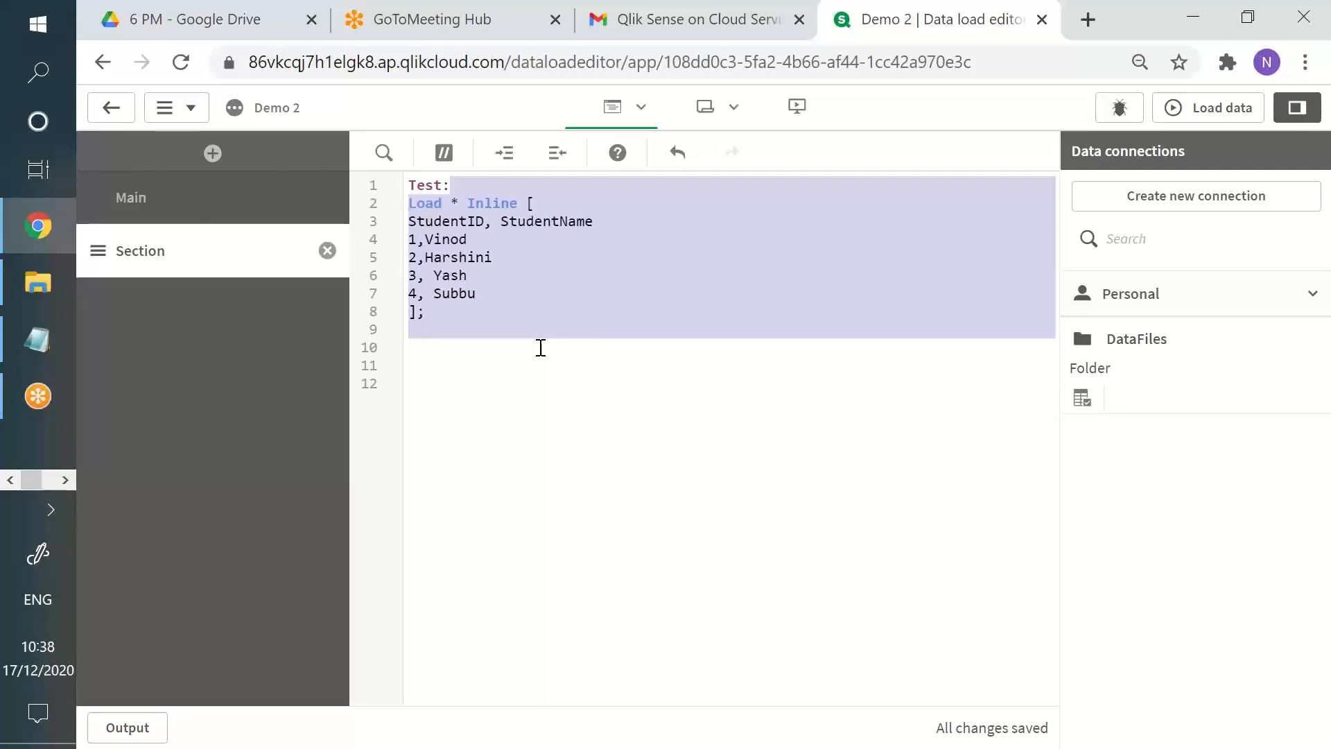
click(8, 482)
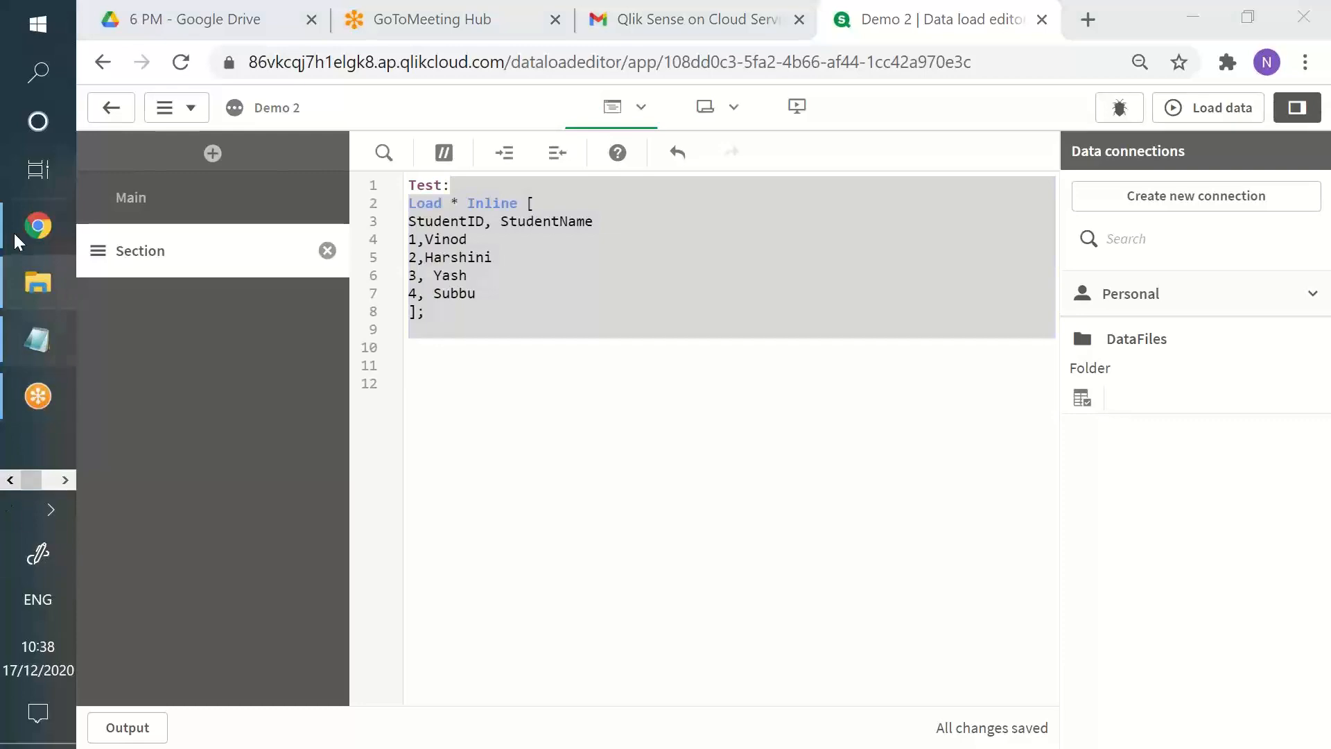
Switch to QlikView, close the table viewer and open the script editor for Test1234.qvw.
click(65, 478)
click(53, 279)
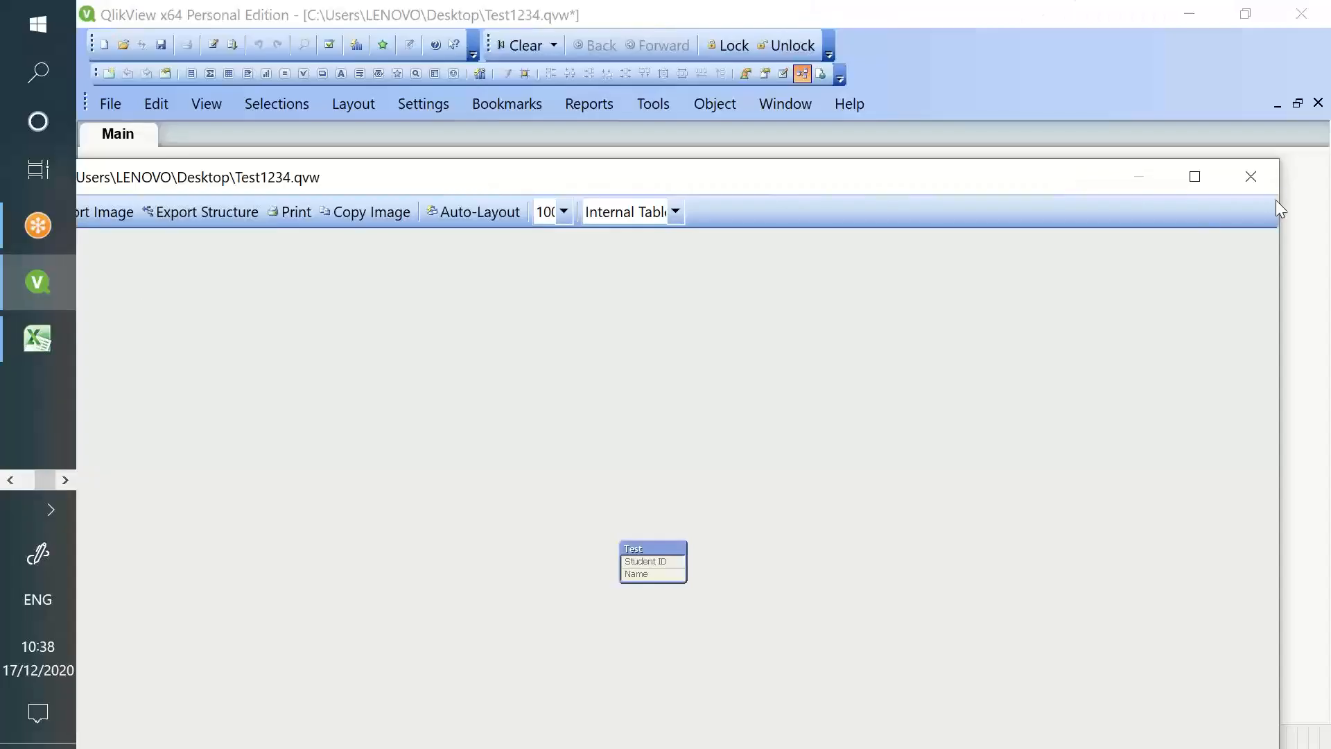
click(1251, 176)
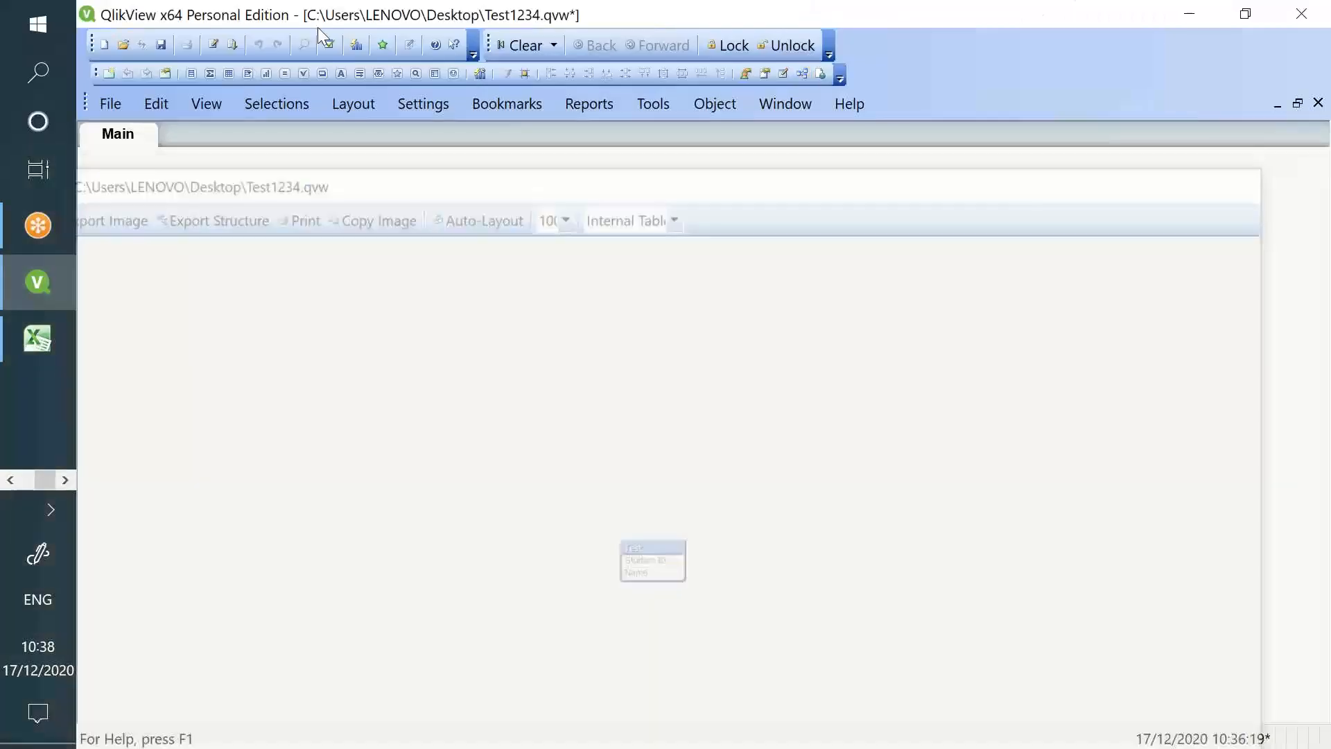
click(217, 52)
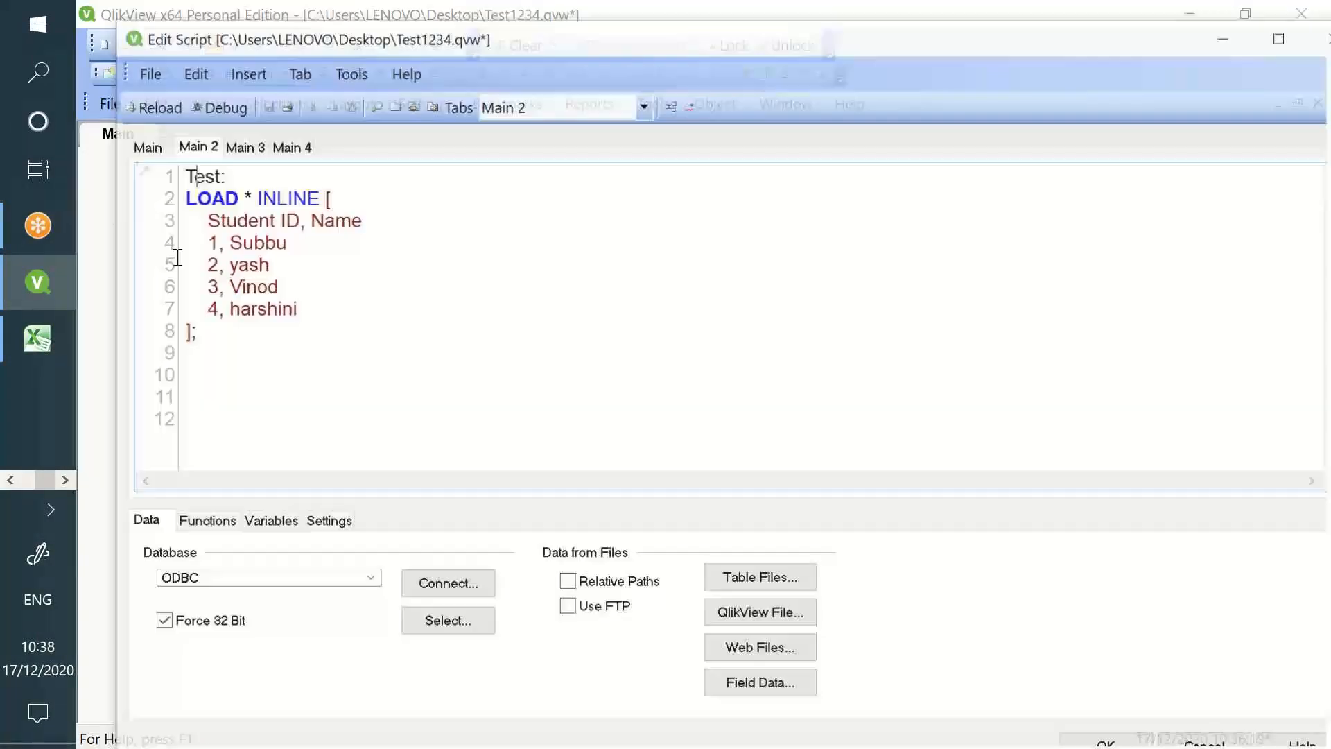
Delete the inline load statement below the Test label in the Main 2 script section.
click(177, 196)
key(ctrl+shift+End)
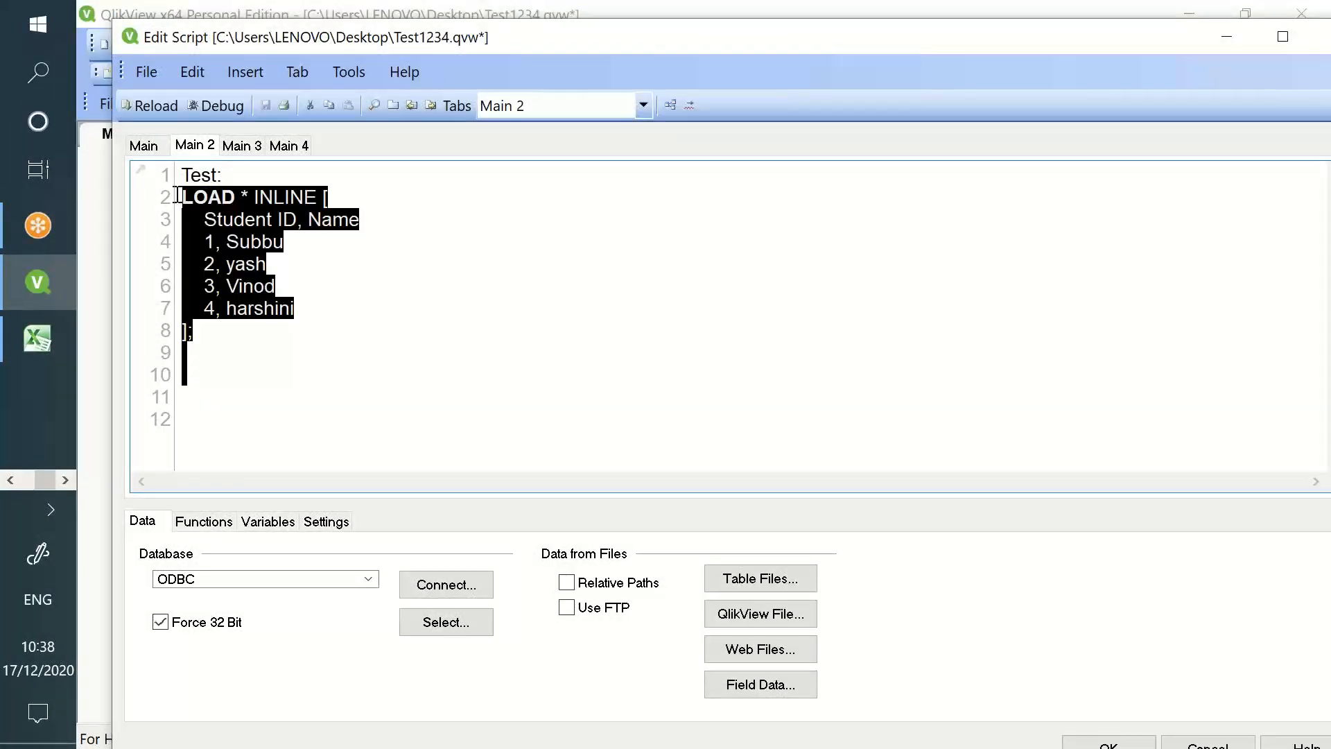
key(Delete)
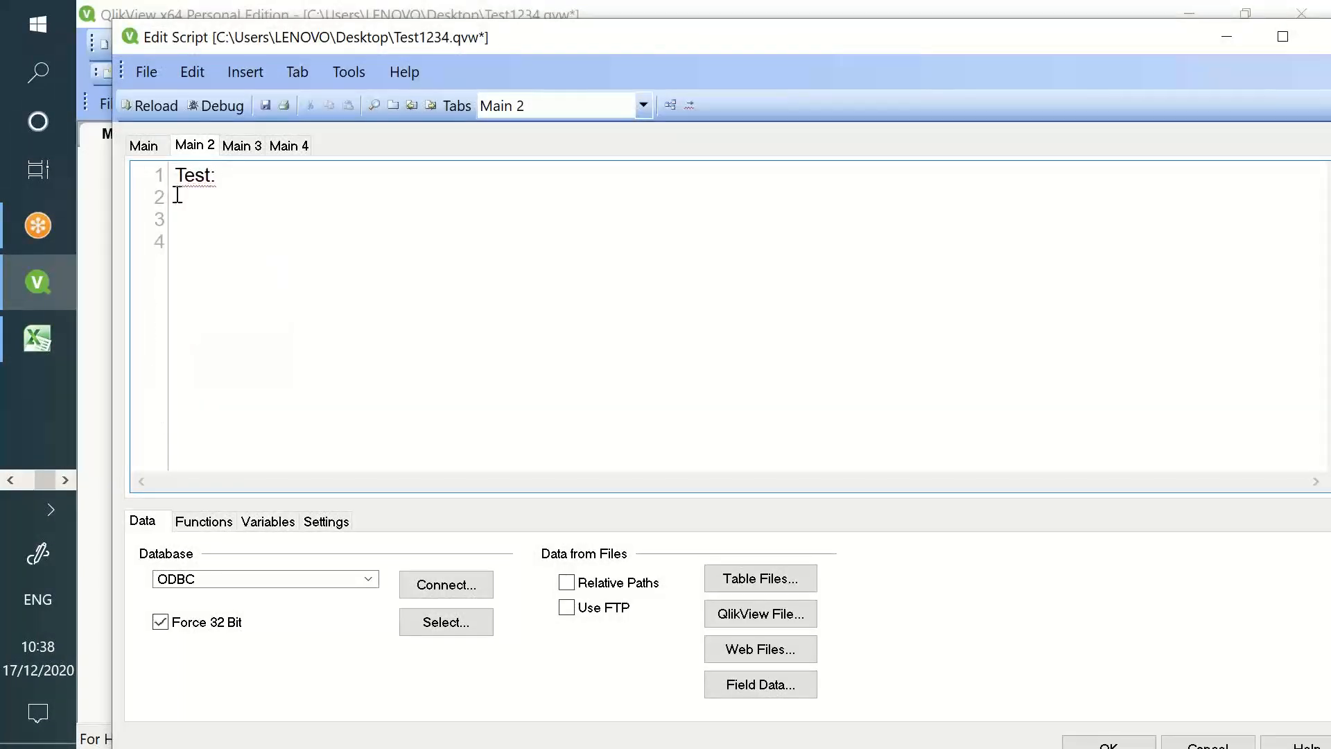
Insert a load statement for the Budget Excel file, using Sheet1$ with embedded labels, under the Test label.
click(740, 584)
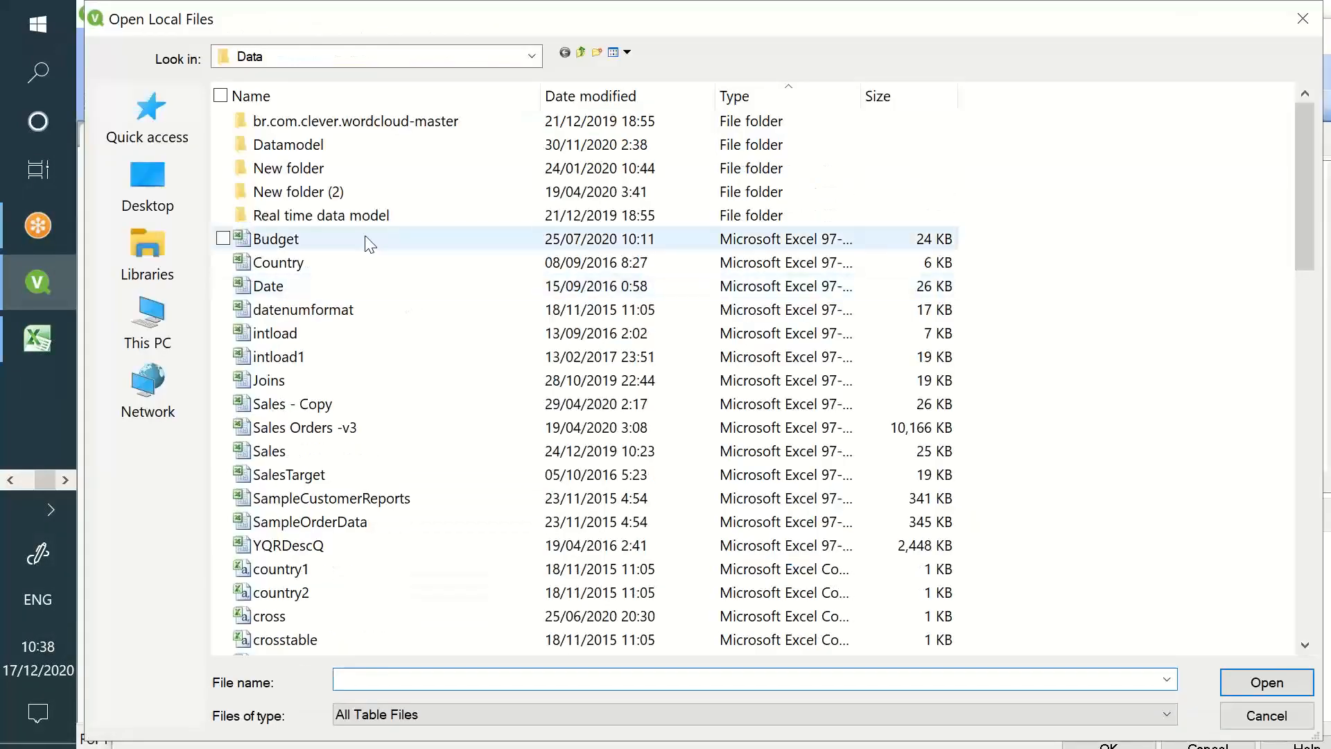
double_click(309, 238)
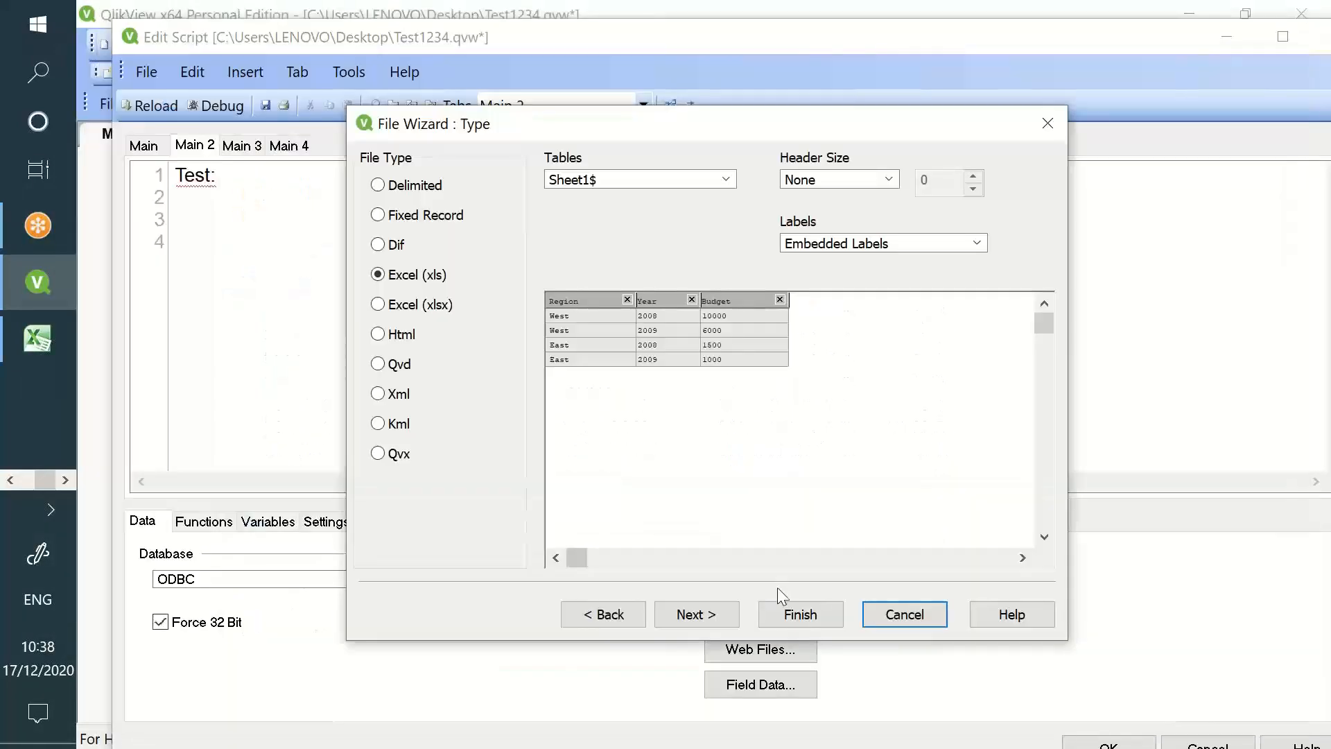
click(790, 614)
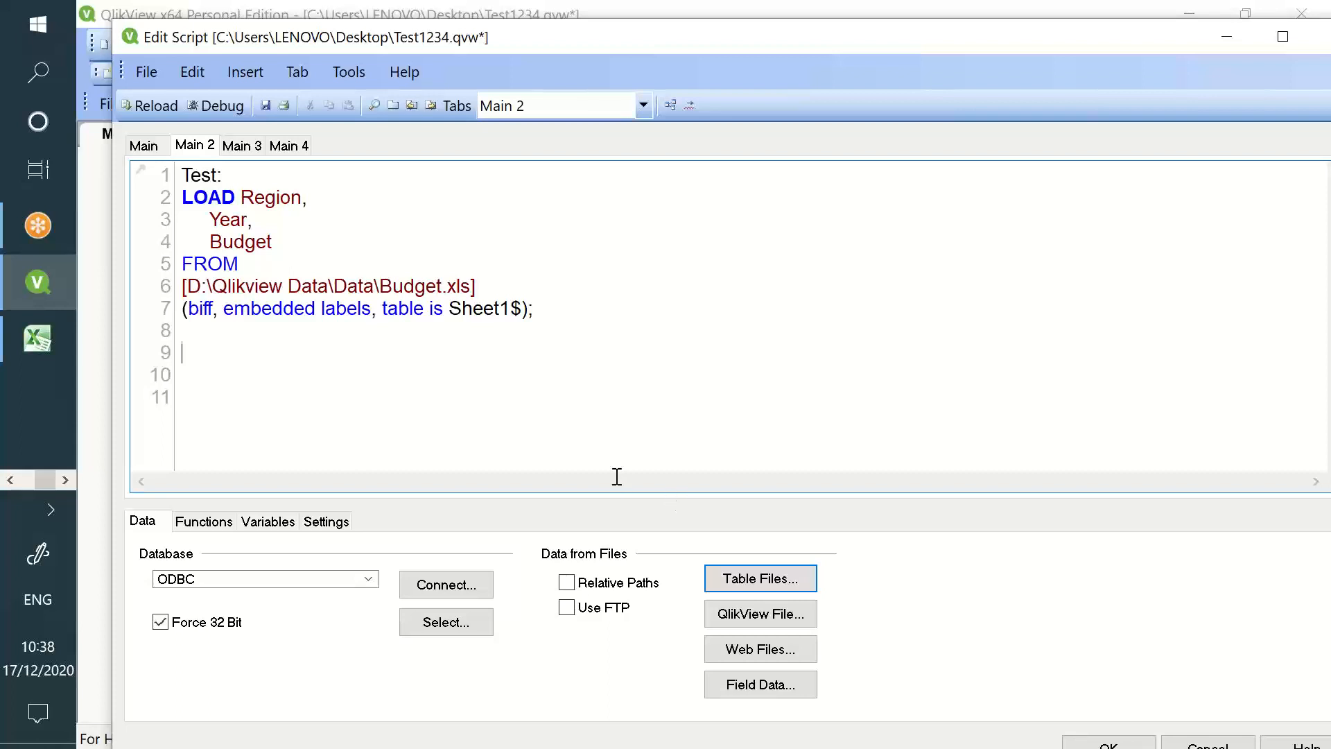
Add the Buffer prefix in front of the LOAD statement for the Budget file.
click(461, 370)
click(182, 199)
text(Buufer)
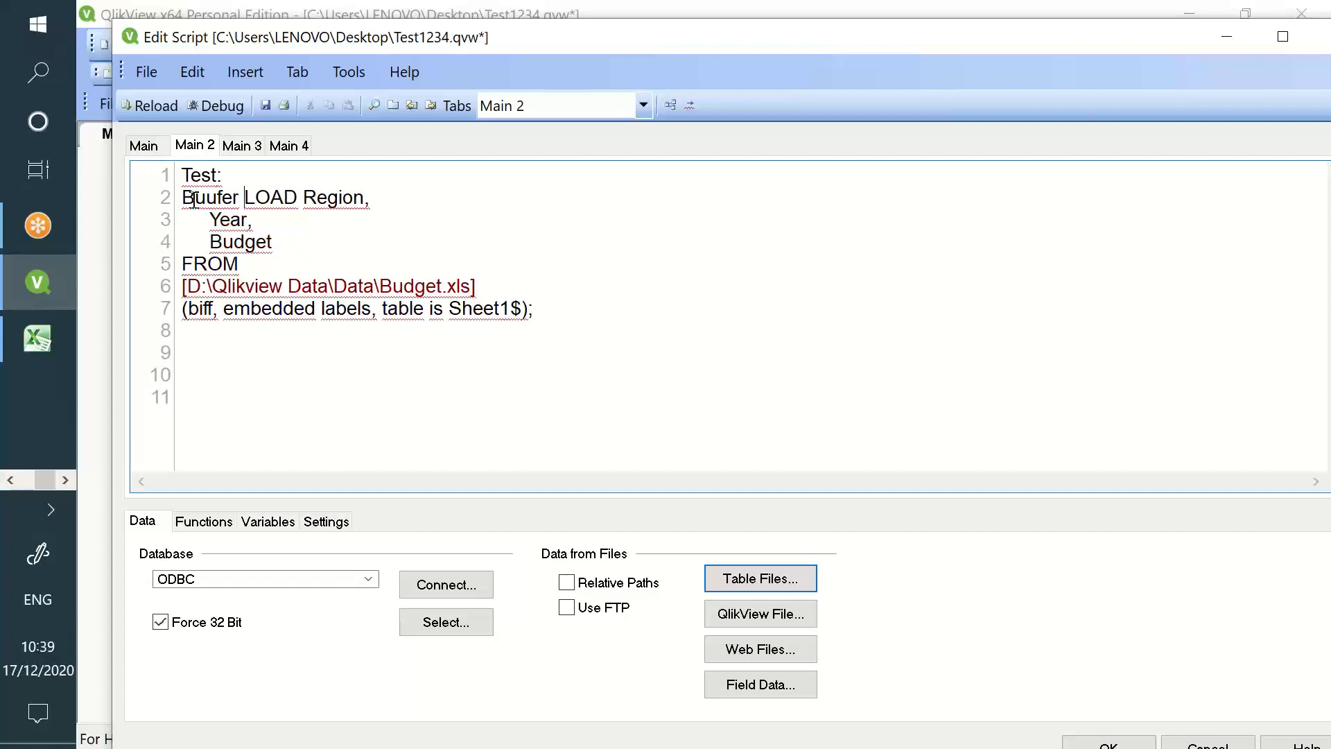
key(BackSpace)
key(BackSpace)
key(BackSpace)
key(BackSpace)
key(BackSpace)
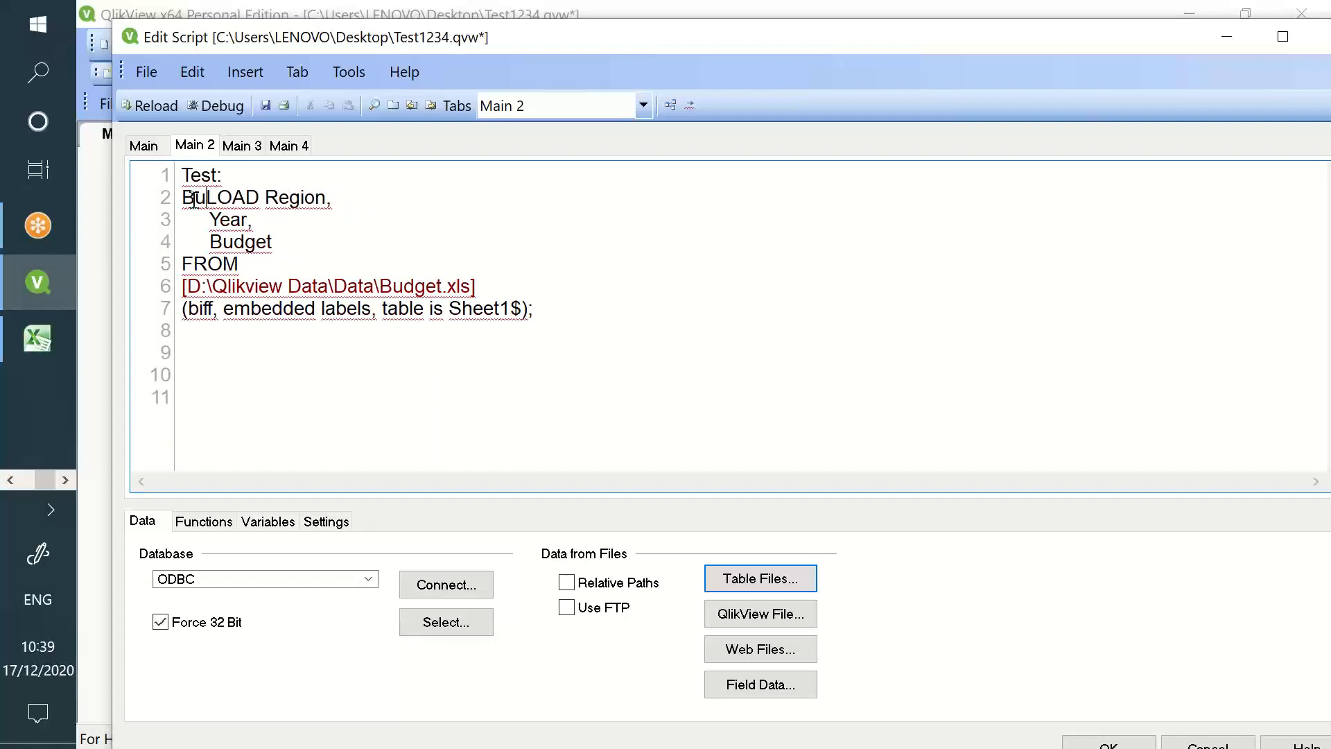
text(ffer)
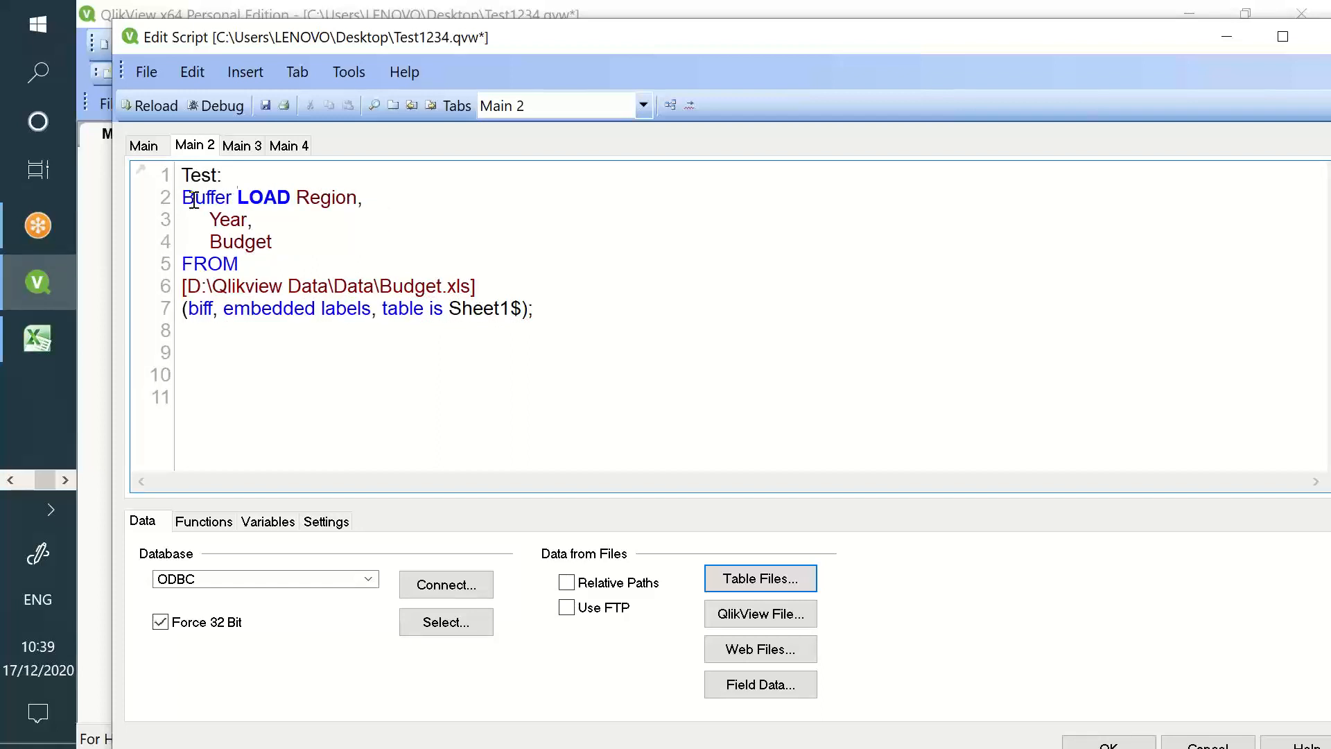
Save the script and reload the document, then dismiss the progress and sheet properties dialogs without adding fields.
click(267, 107)
click(157, 113)
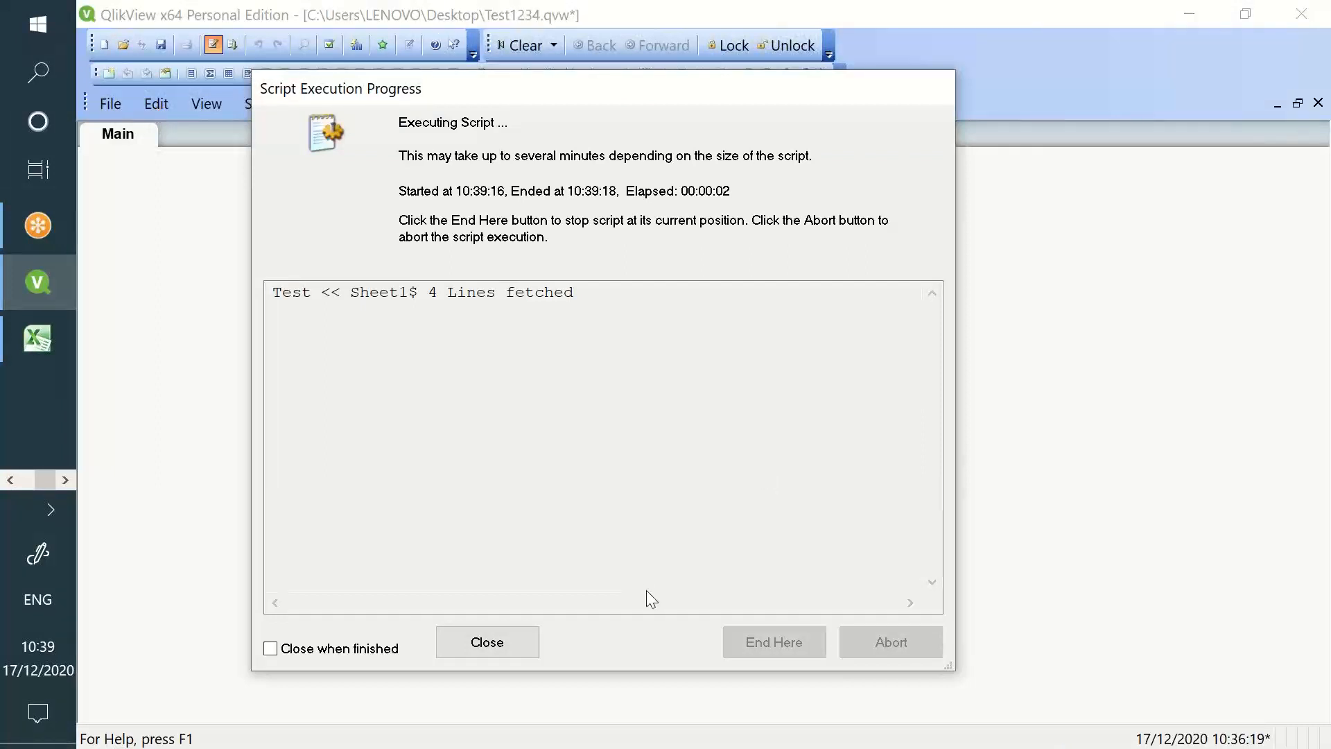
click(479, 643)
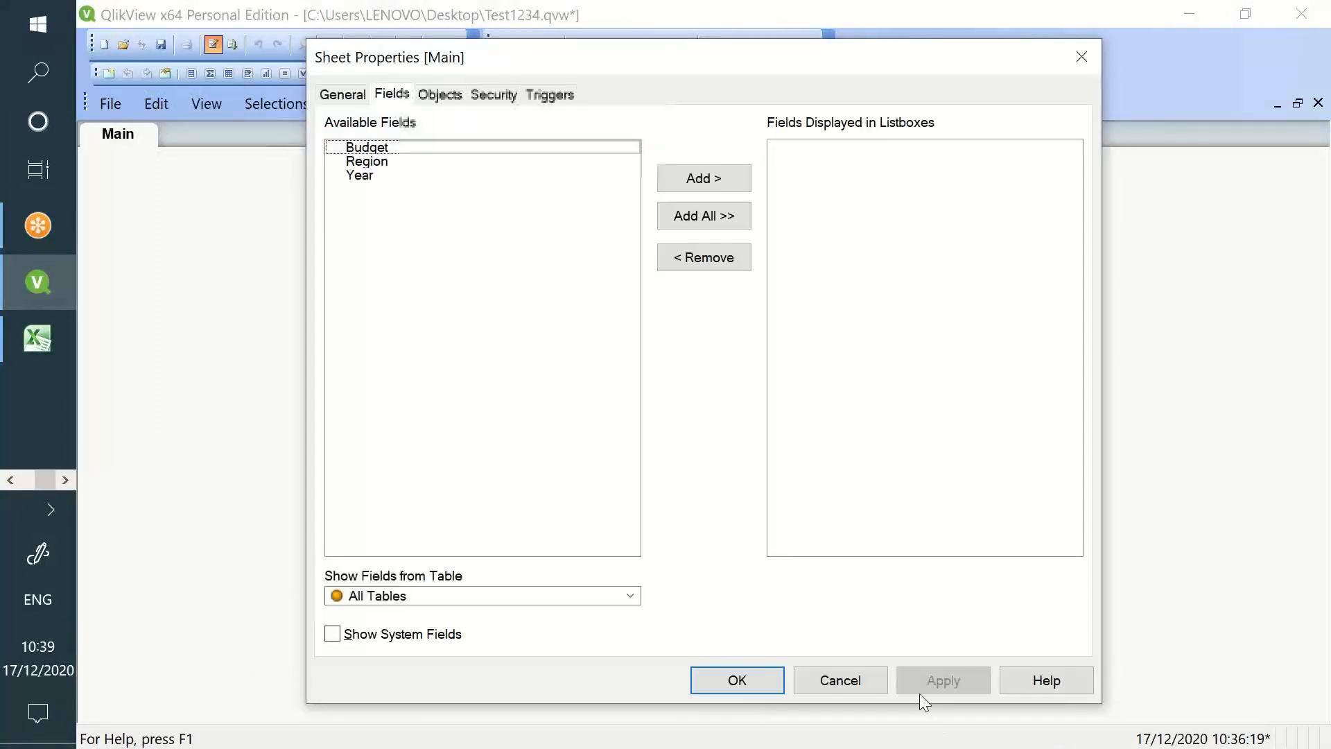
click(725, 676)
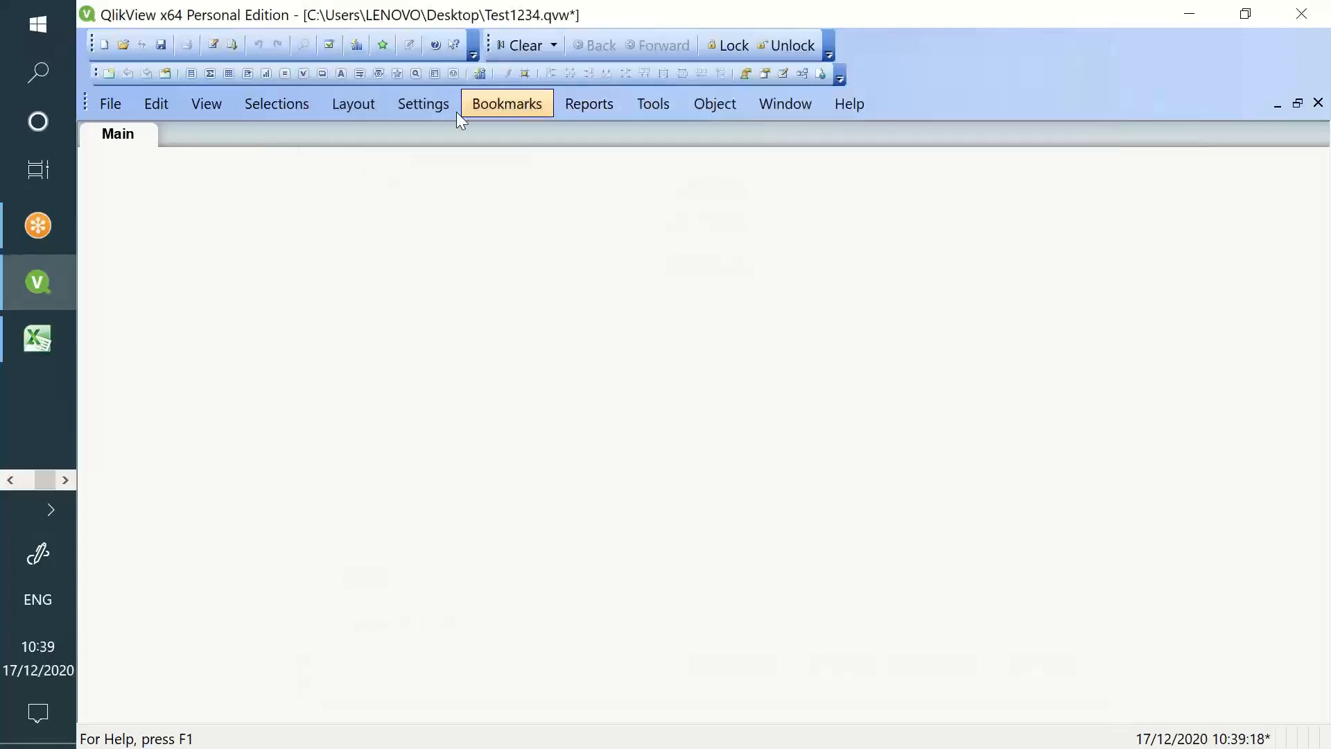
Look up the QVD Buffers storage location in the user preferences.
click(424, 104)
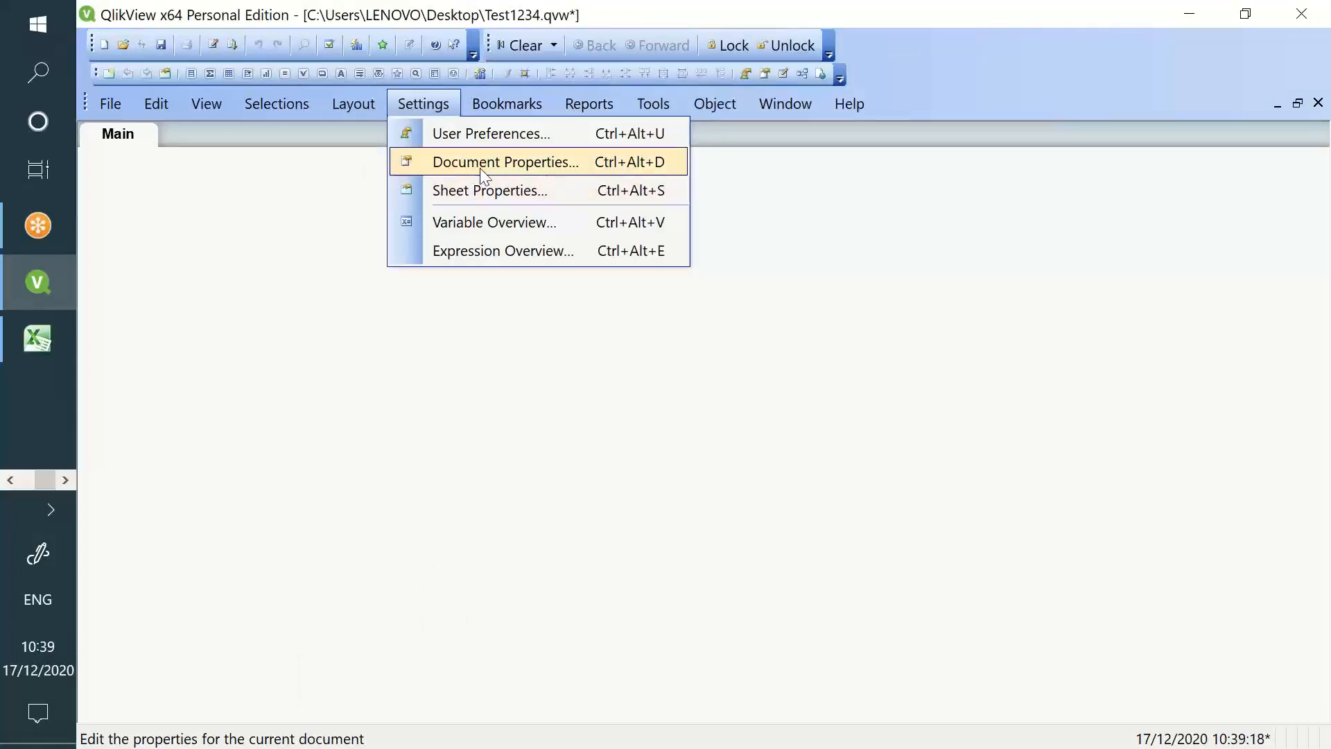
click(493, 128)
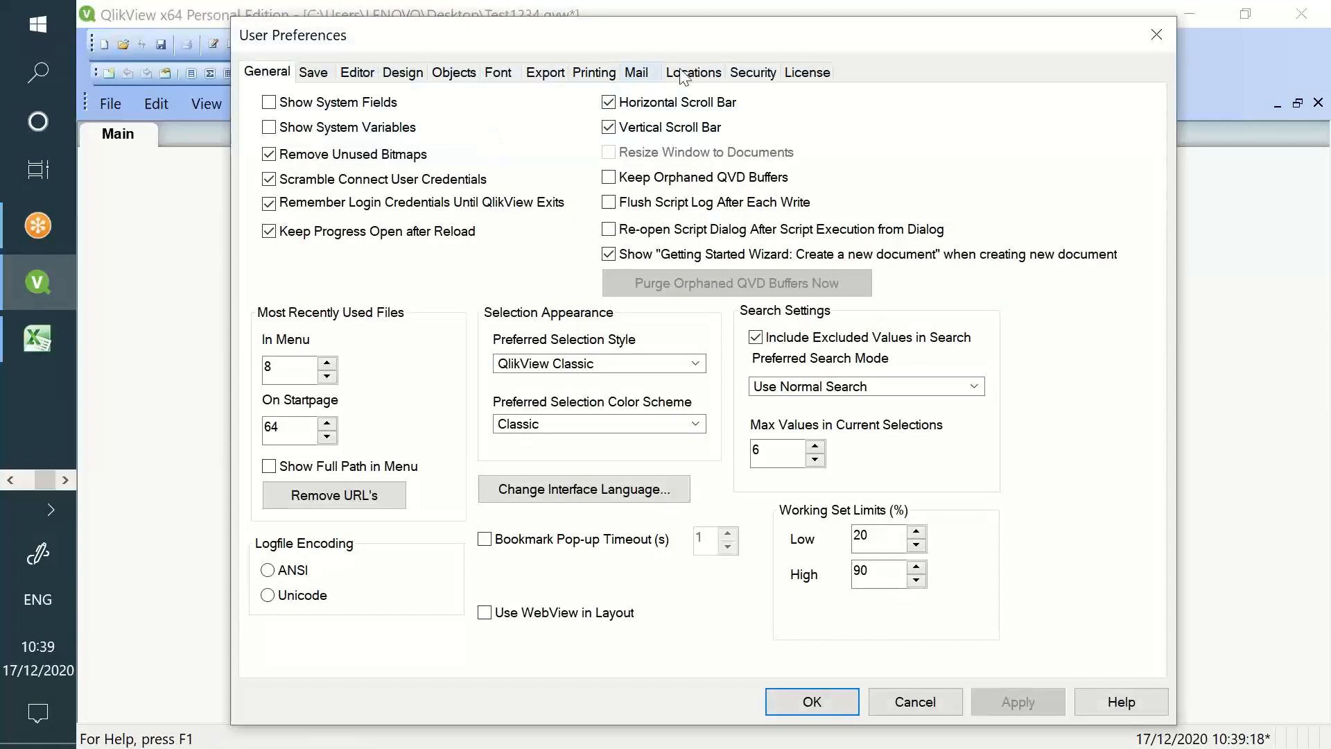
click(693, 71)
click(319, 126)
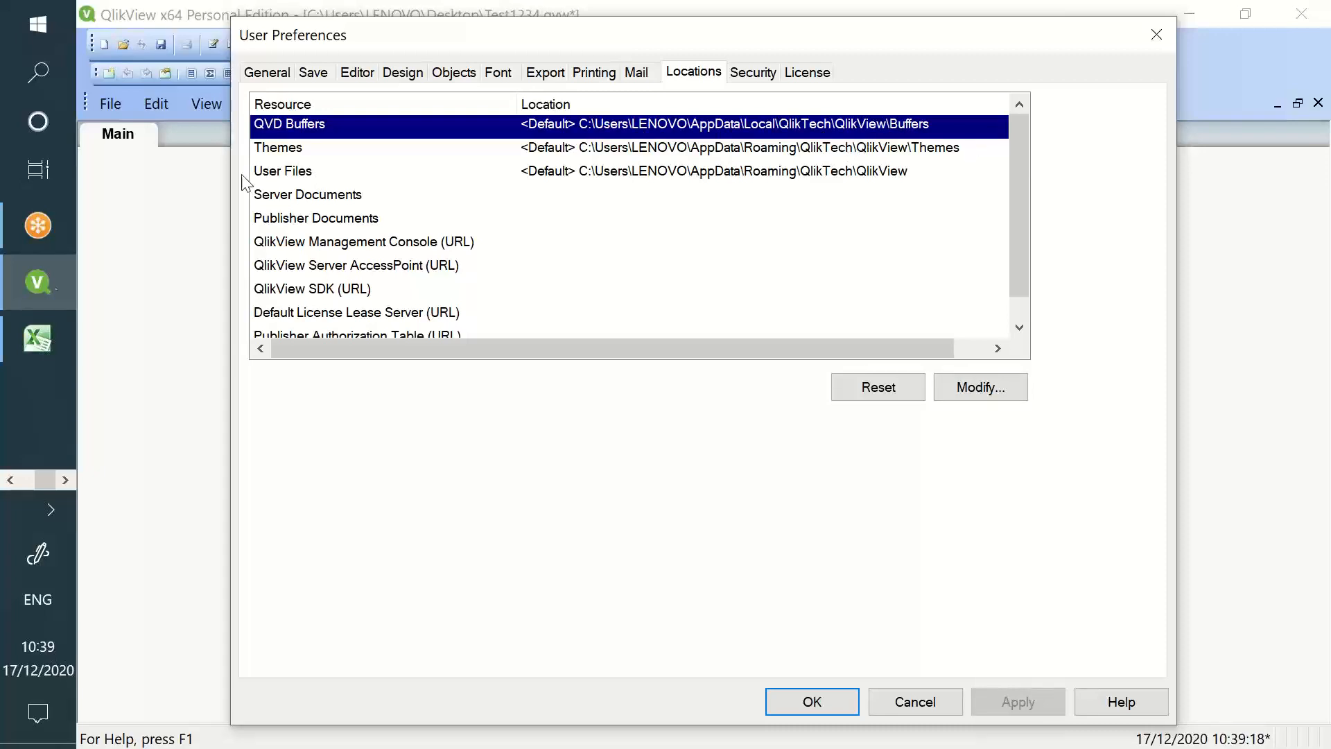
Switch to File Explorer and open Local Disk (C:).
click(2, 488)
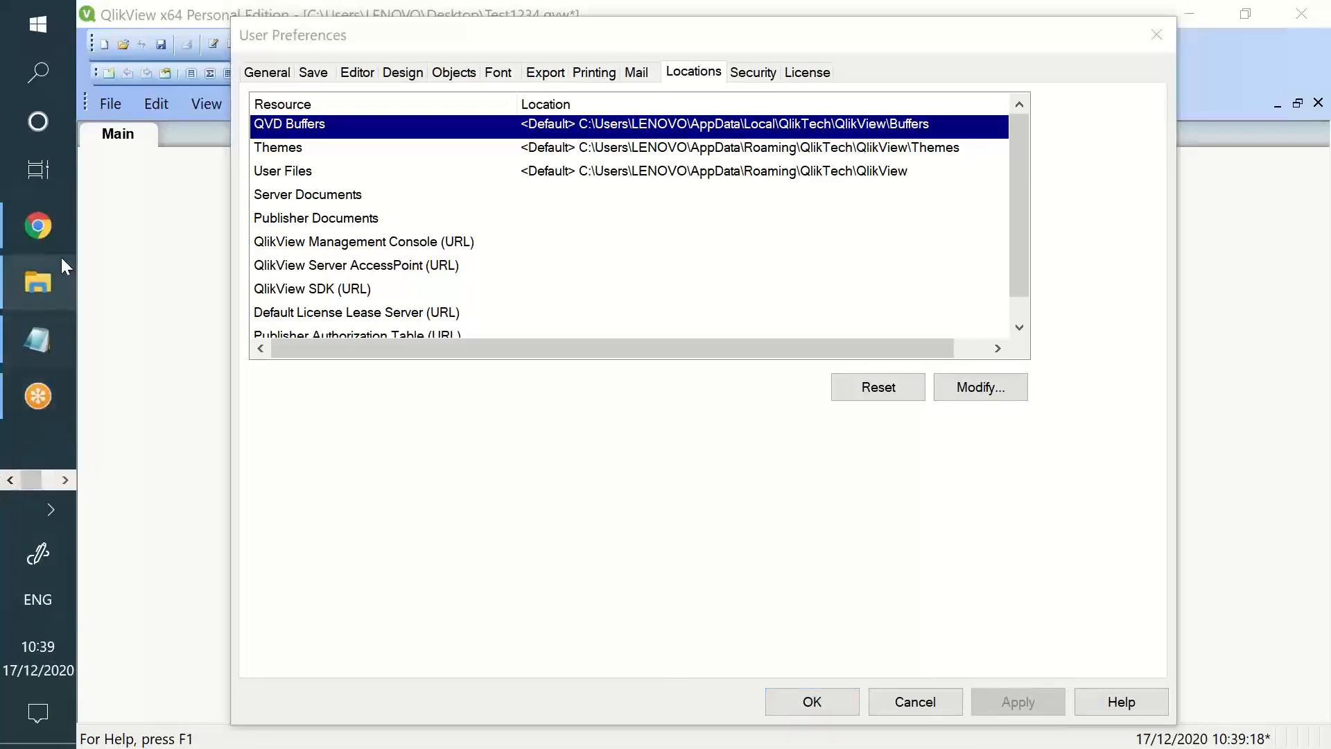
click(61, 256)
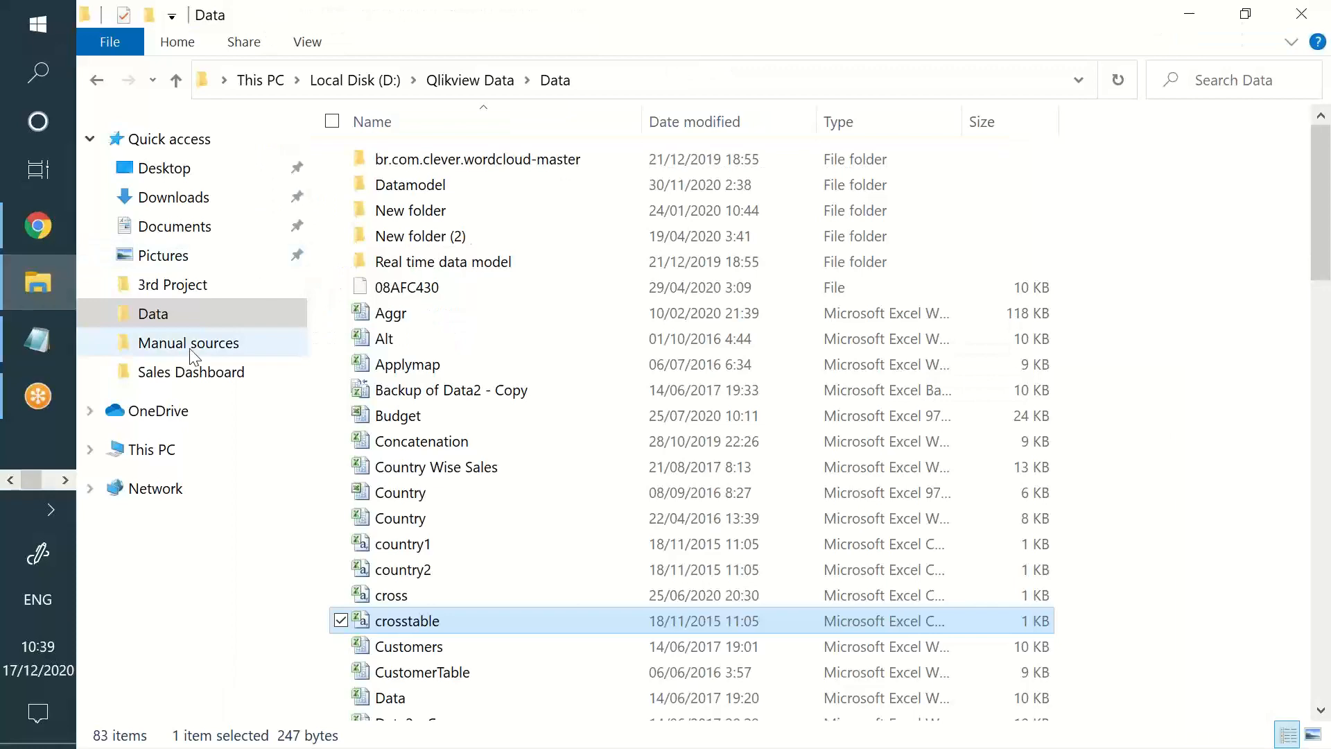
click(202, 451)
click(713, 418)
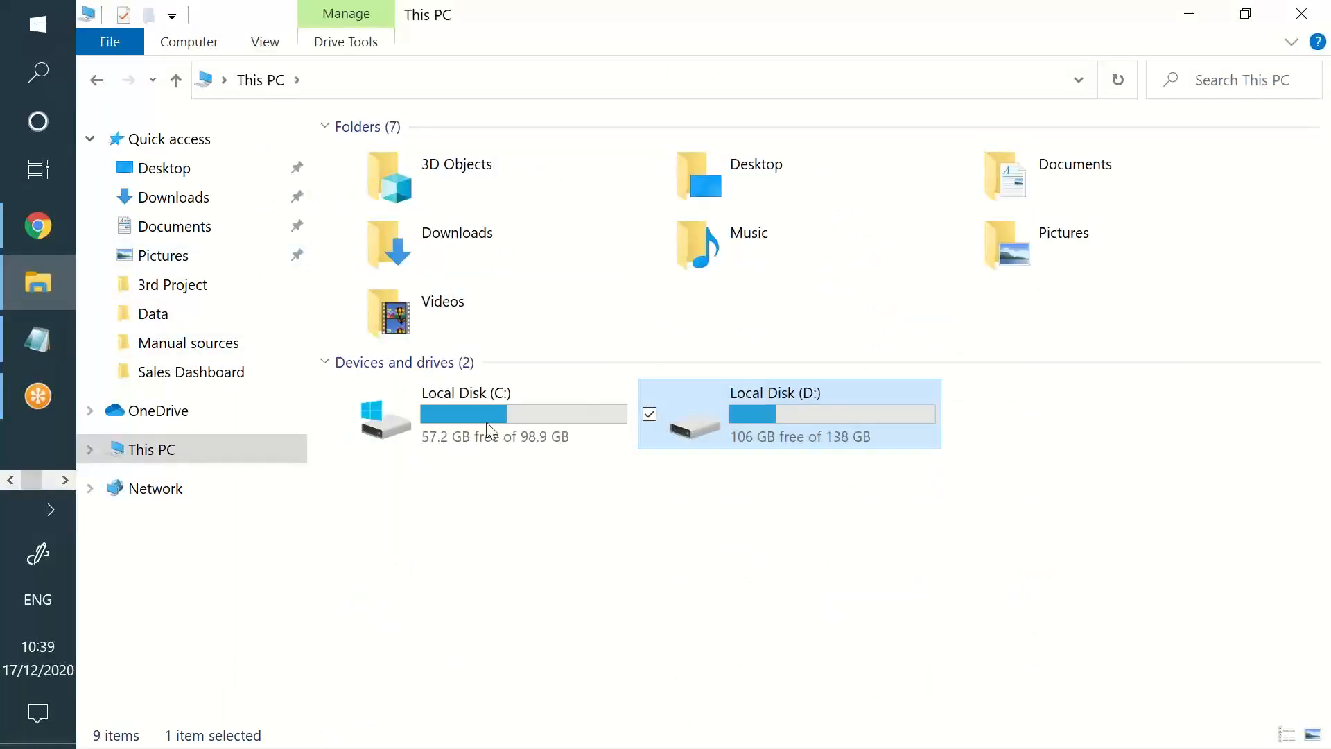
double_click(712, 411)
click(280, 81)
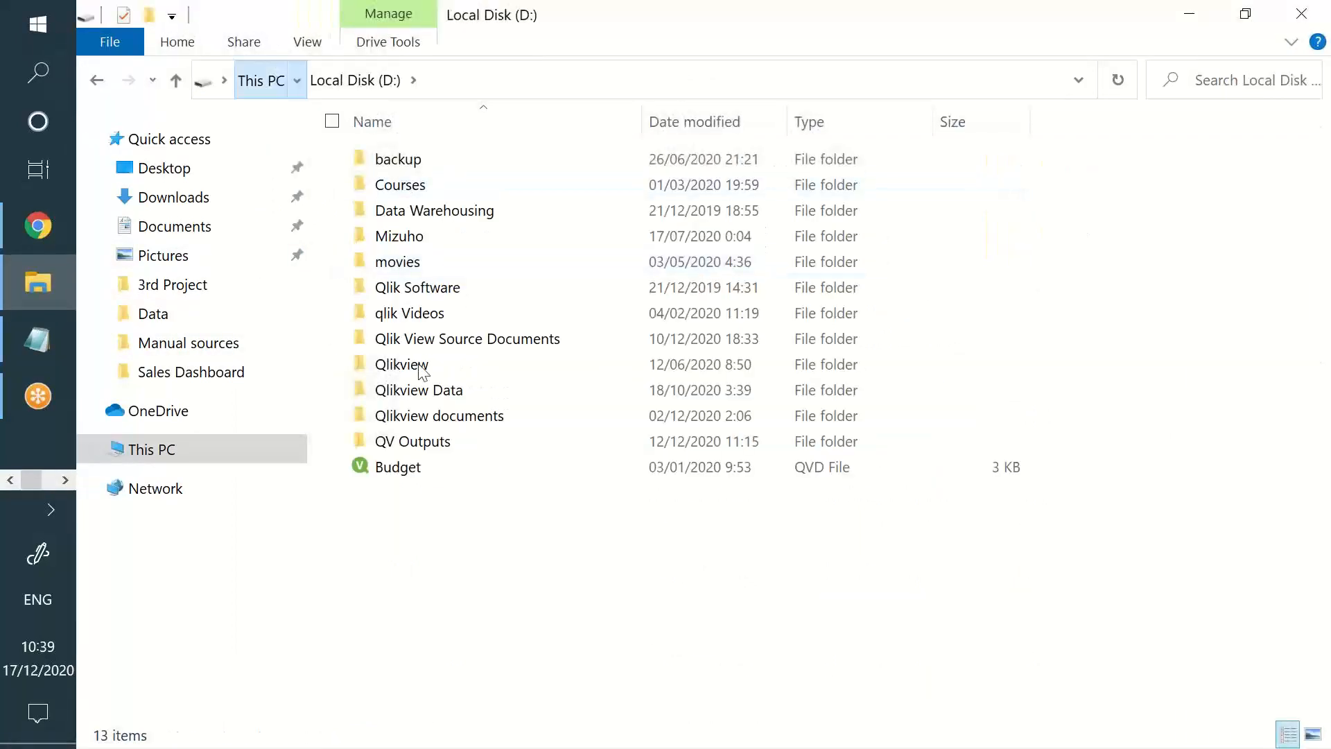
click(452, 406)
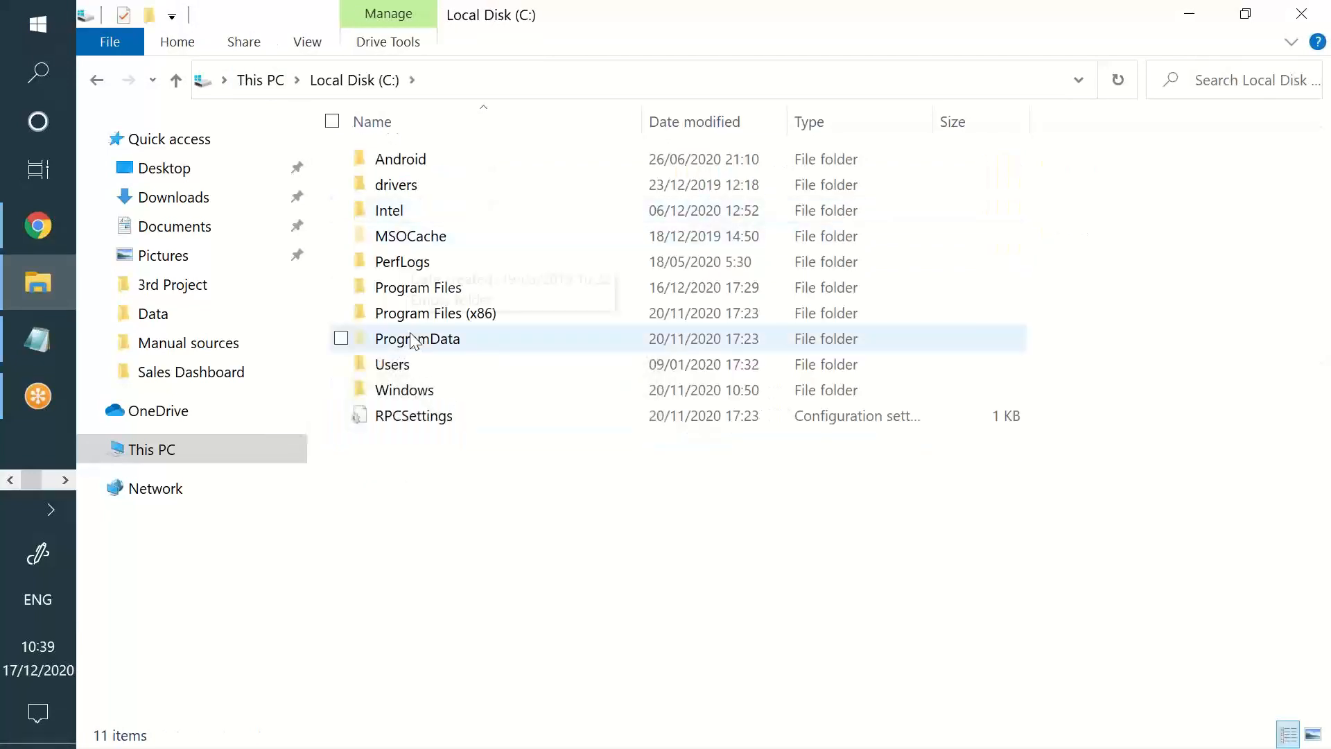
Browse on the C: drive to the folder Users\LENOVO\AppData\Local.
click(411, 364)
double_click(411, 362)
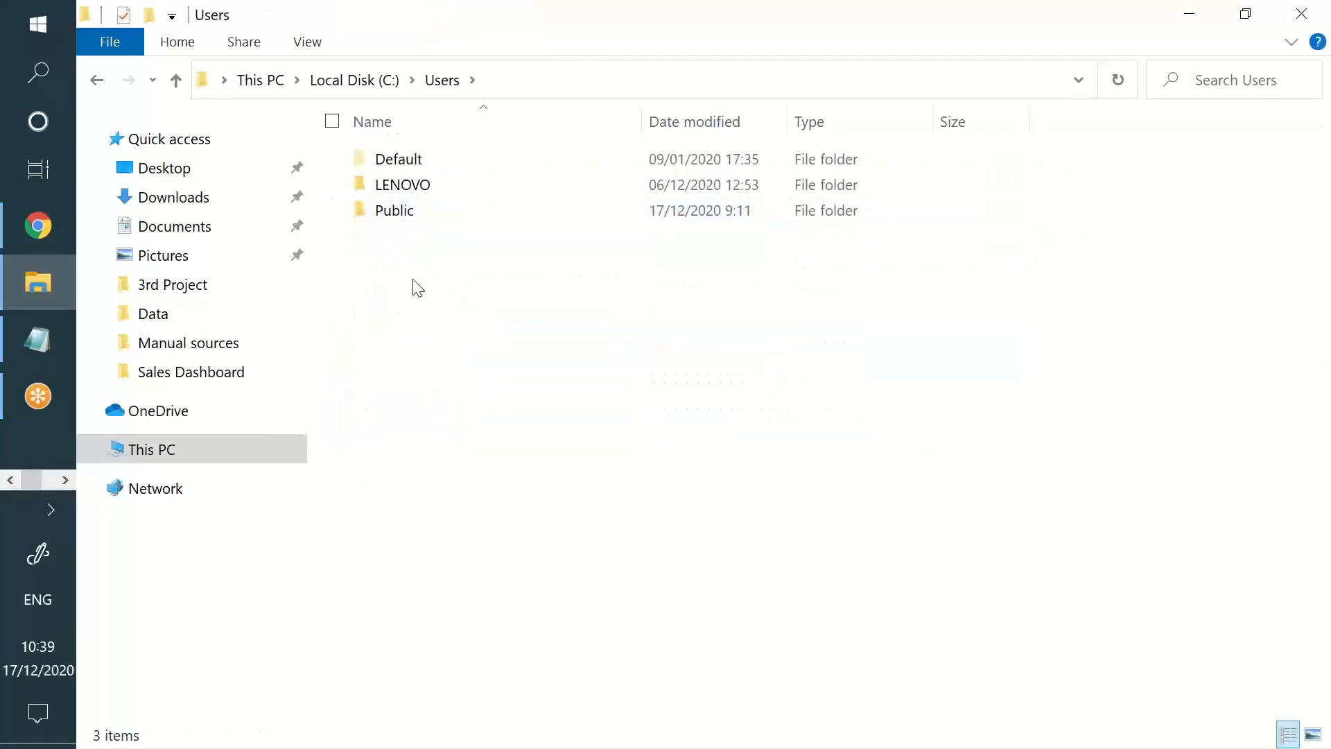
click(421, 193)
double_click(422, 197)
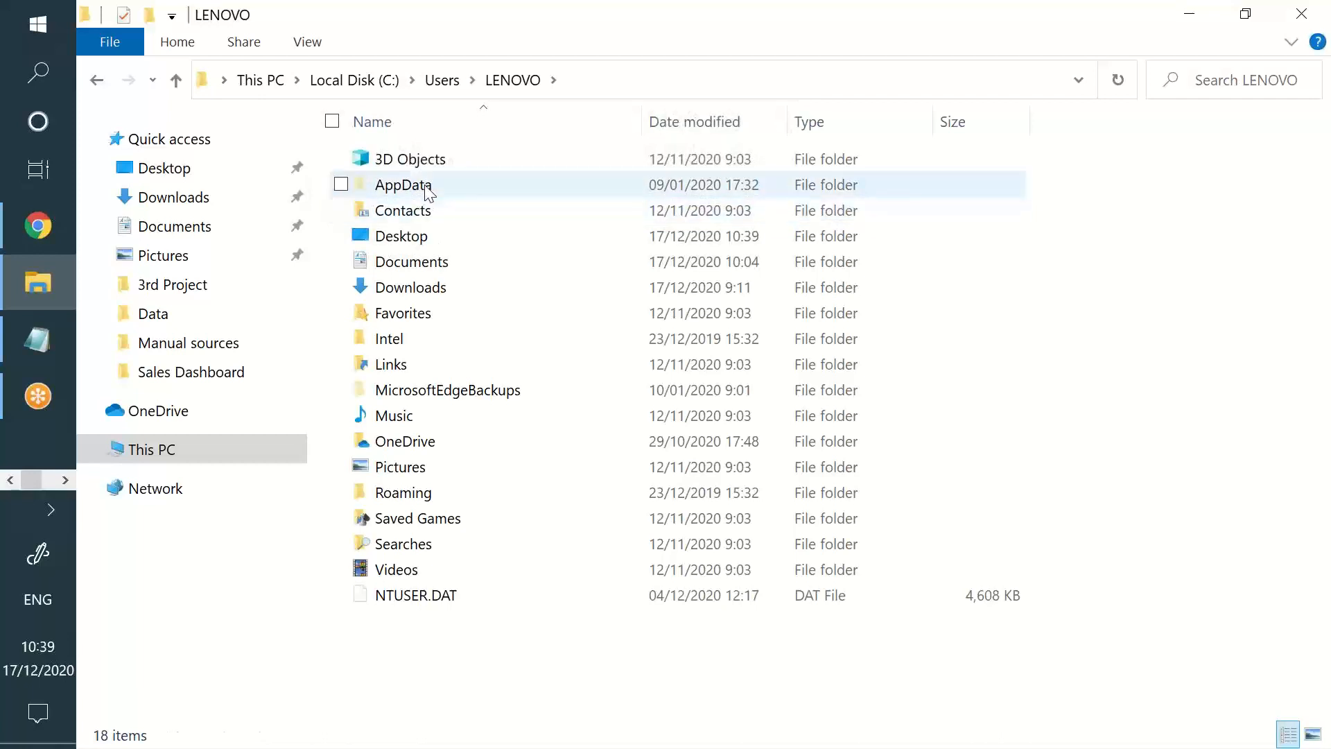
click(419, 182)
double_click(419, 182)
click(436, 157)
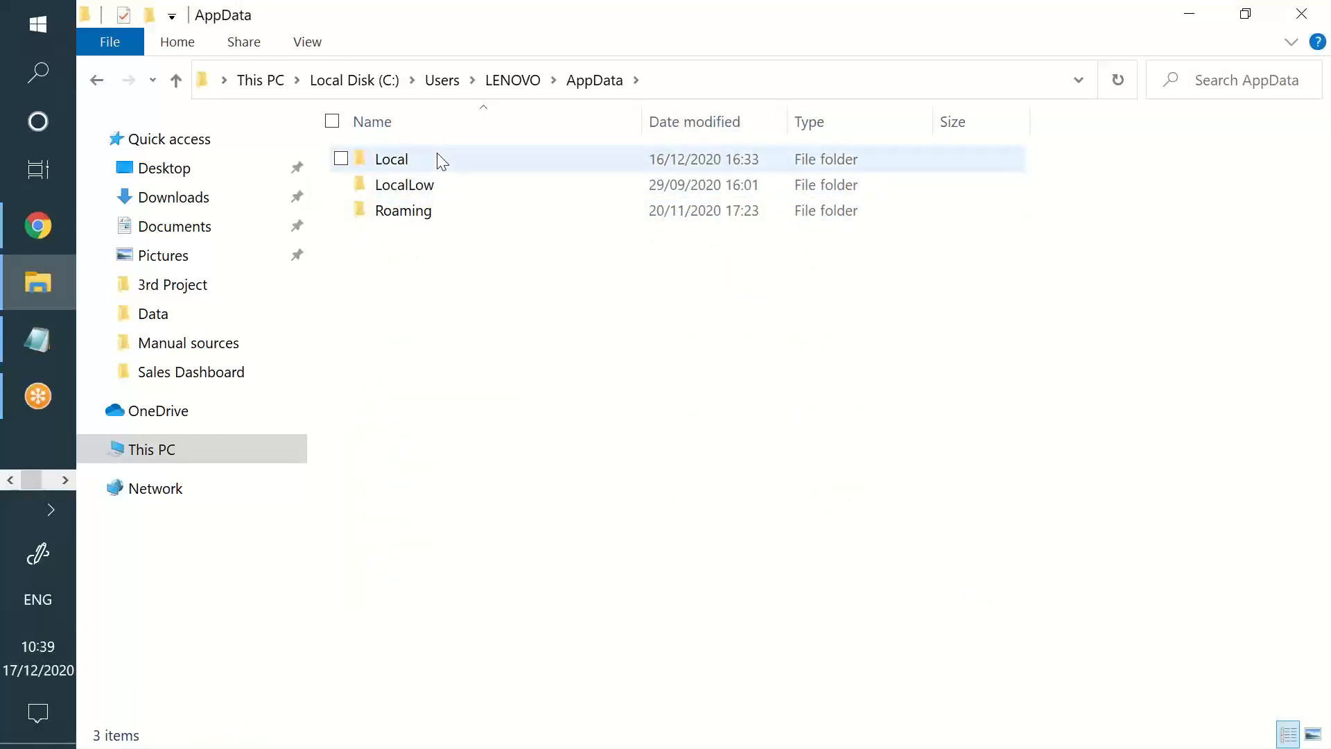
double_click(436, 157)
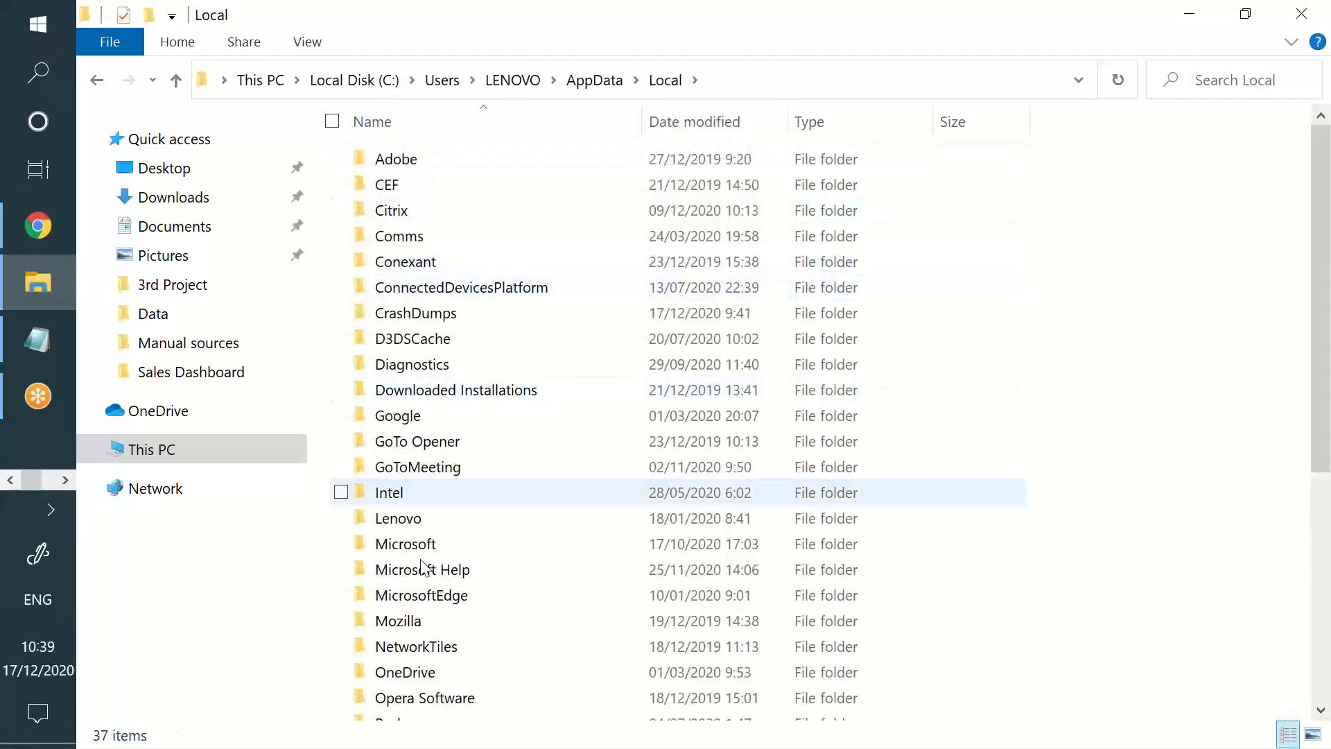
Open the QlikTech\QlikView\Buffers folder inside Local and select the QVD file dated 17/12/2020.
scroll(439, 656, down, 4)
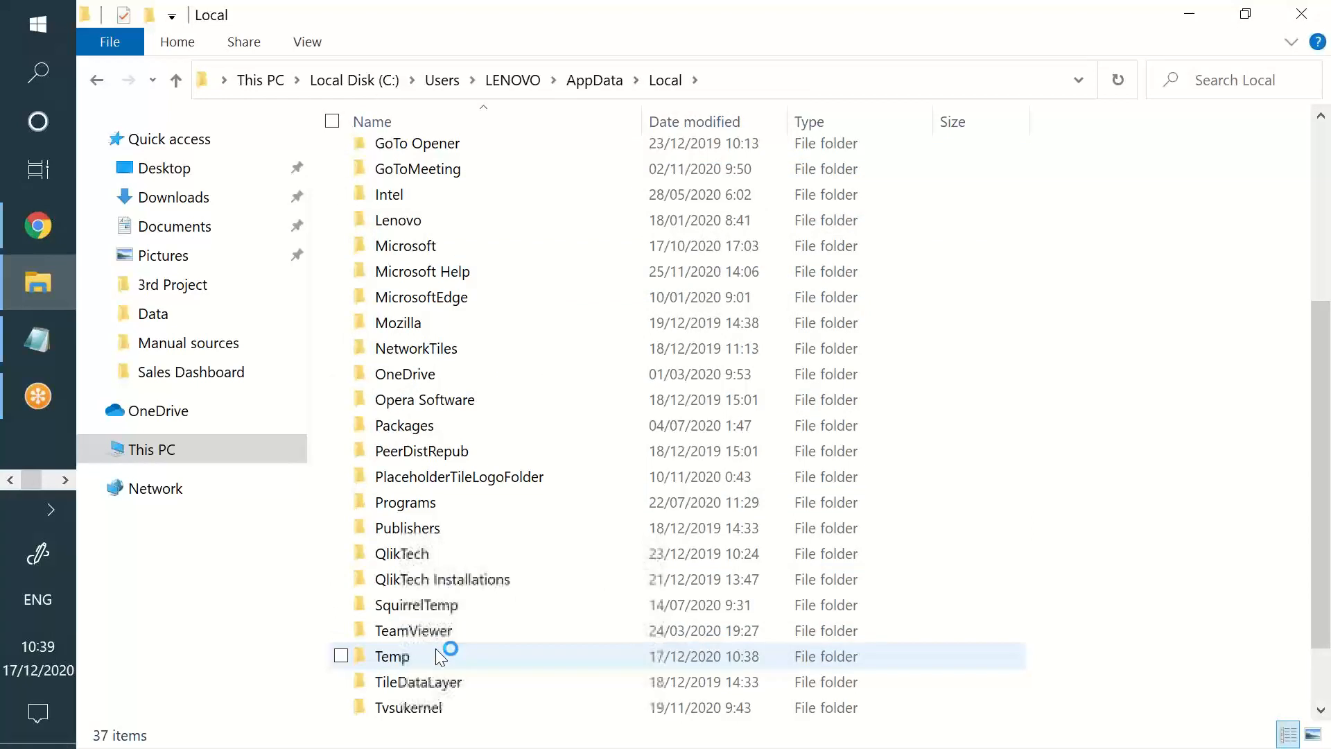
double_click(437, 554)
click(435, 172)
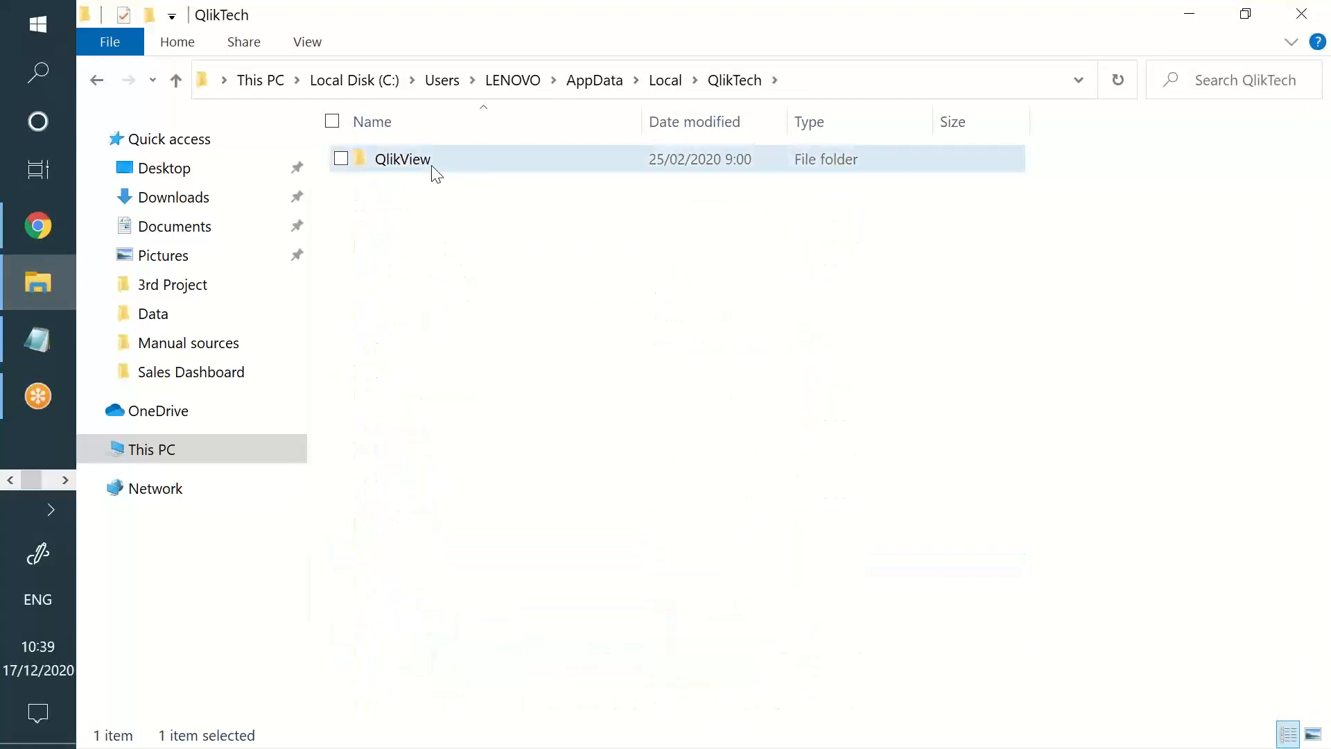
double_click(435, 172)
double_click(447, 158)
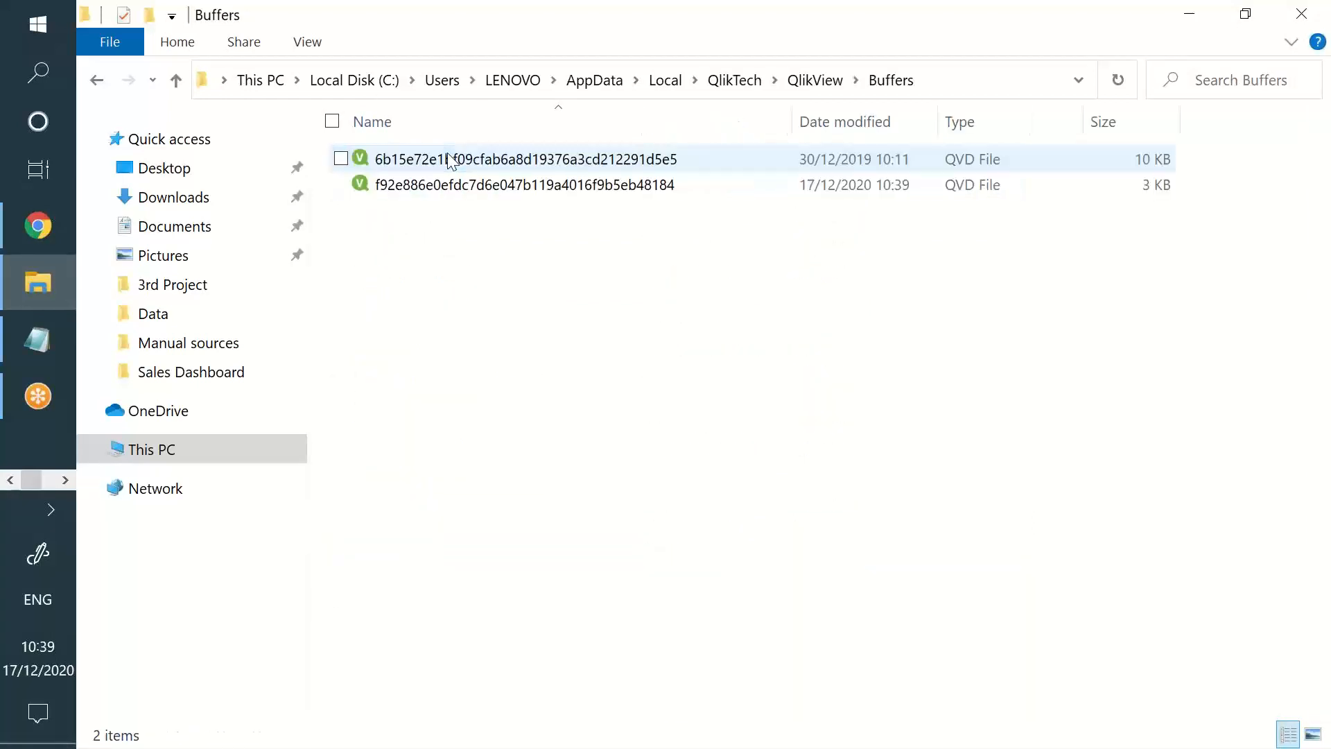
click(817, 187)
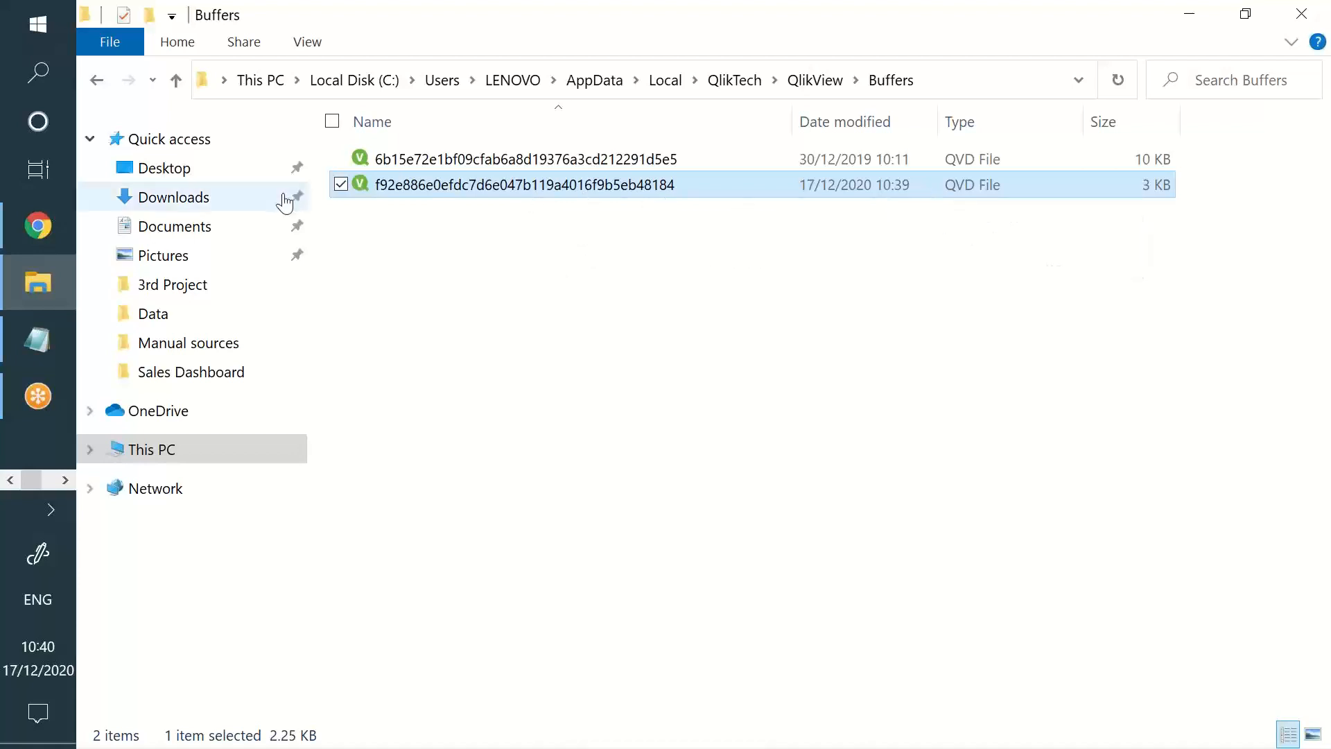
Switch to the Qlik Sense data load editor in Chrome, prefix the Test inline load with Buffer, and load the data.
click(25, 235)
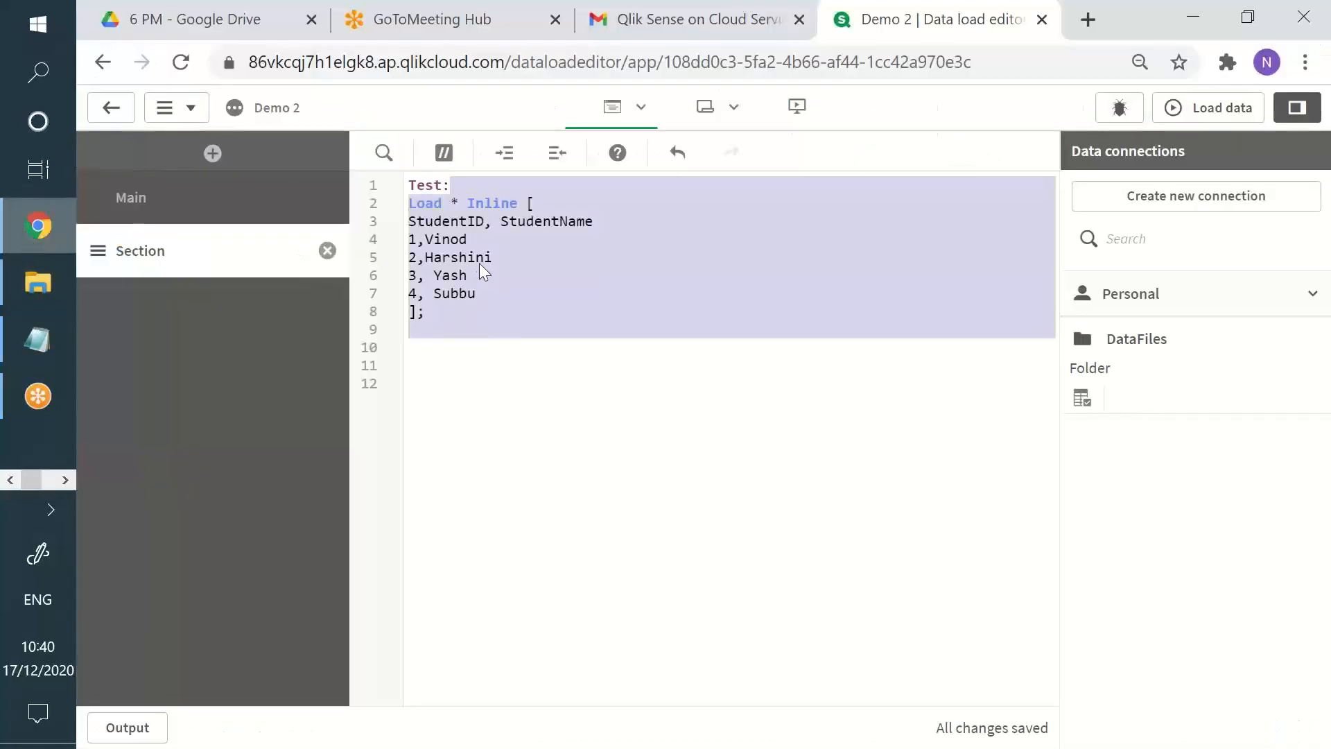
click(15, 469)
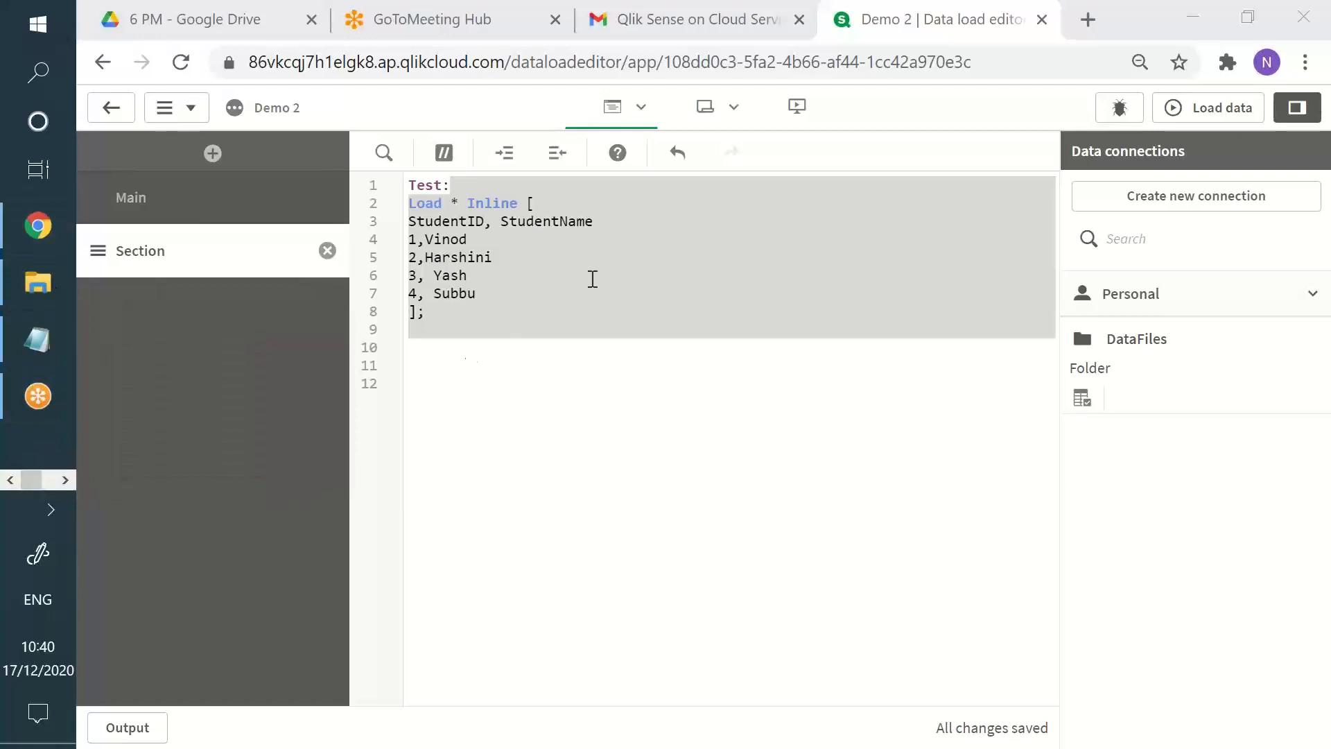
click(510, 330)
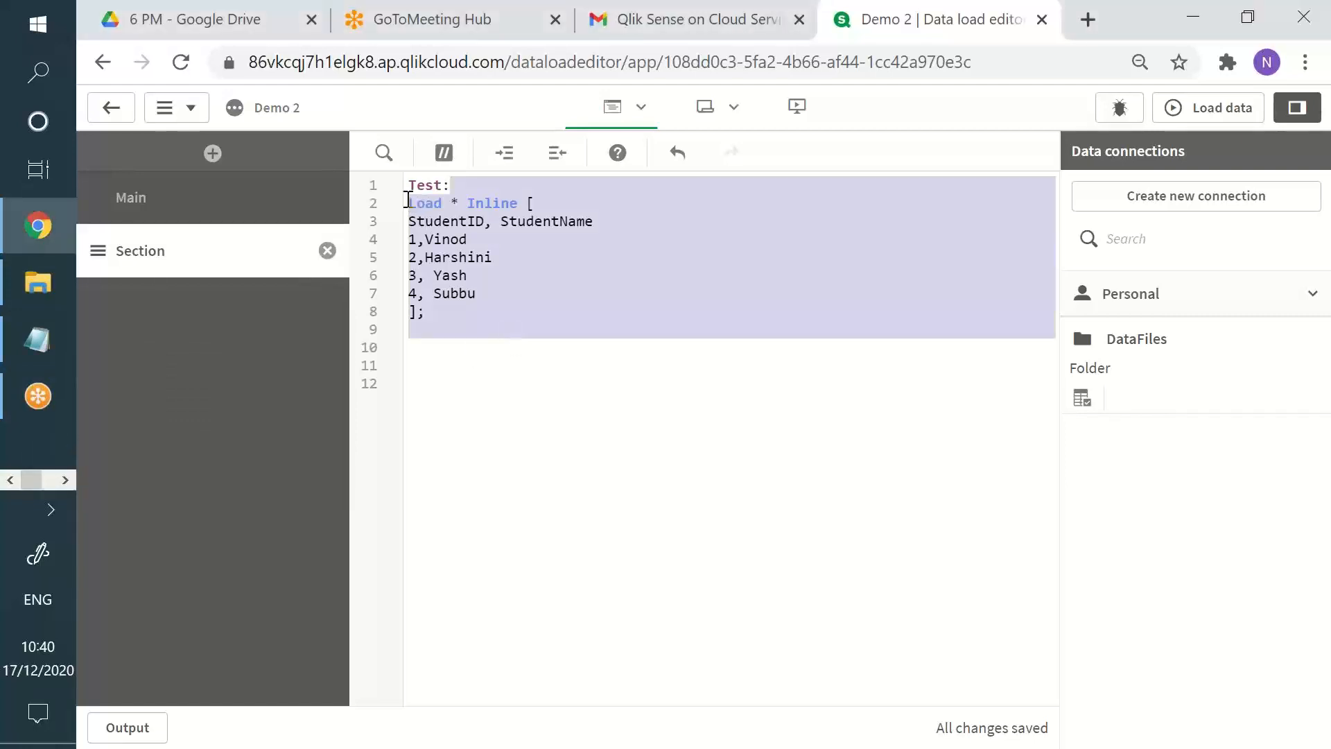
click(451, 189)
text(Buffer)
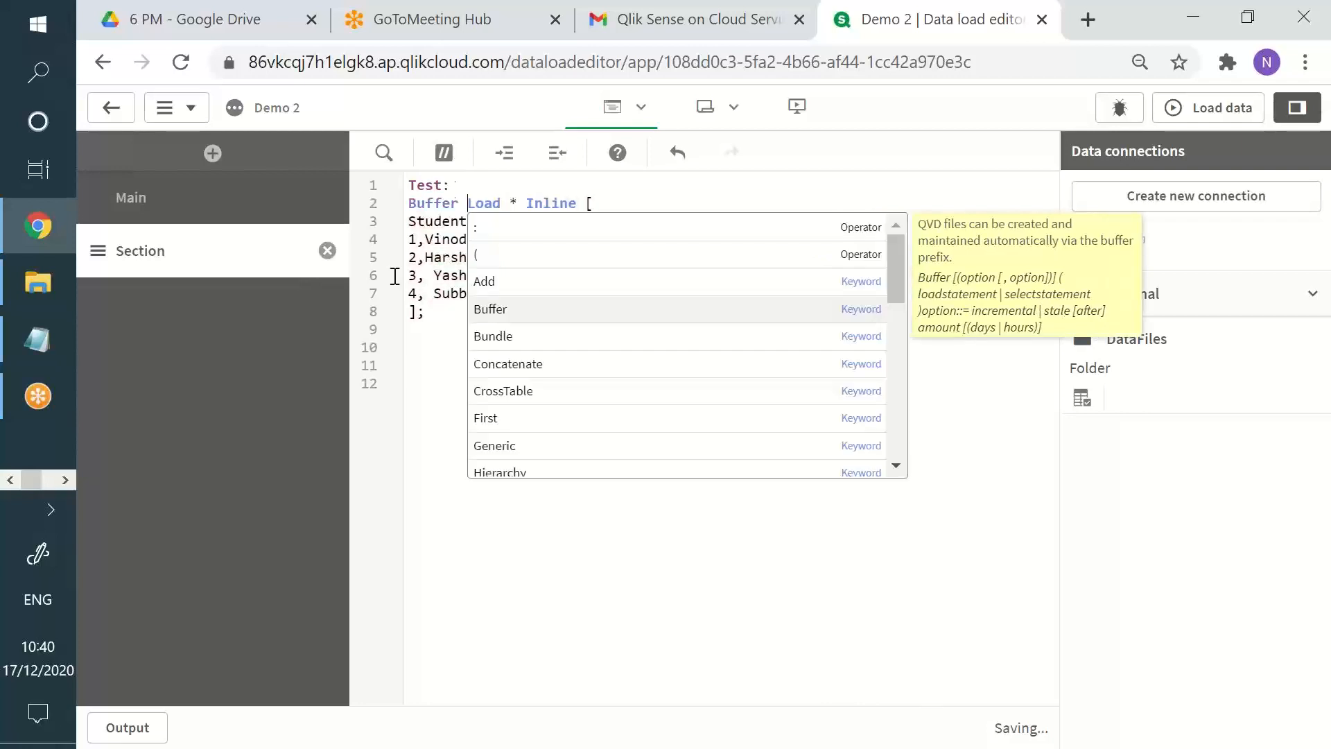
click(427, 349)
click(1181, 115)
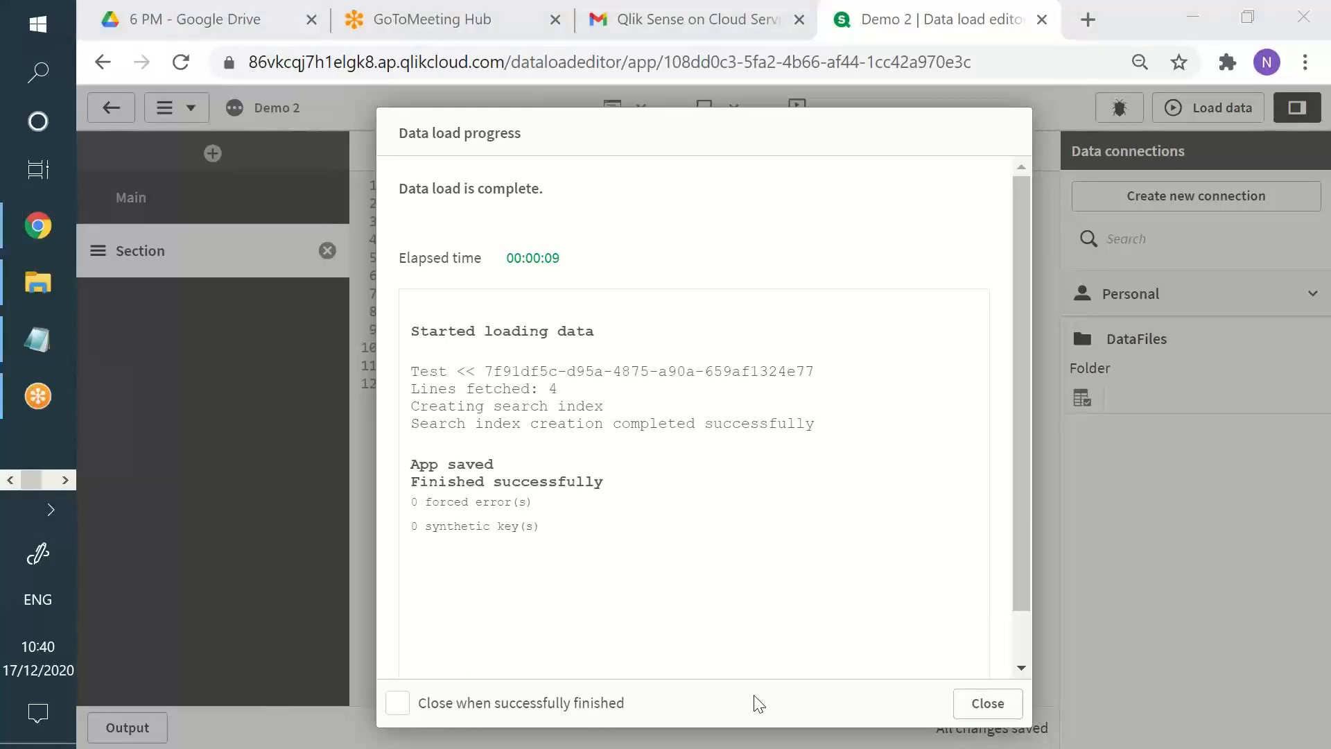
Dismiss the data load progress, switch to File Explorer and open the Documents\Qlik\Sense\Buffers folder.
click(1004, 706)
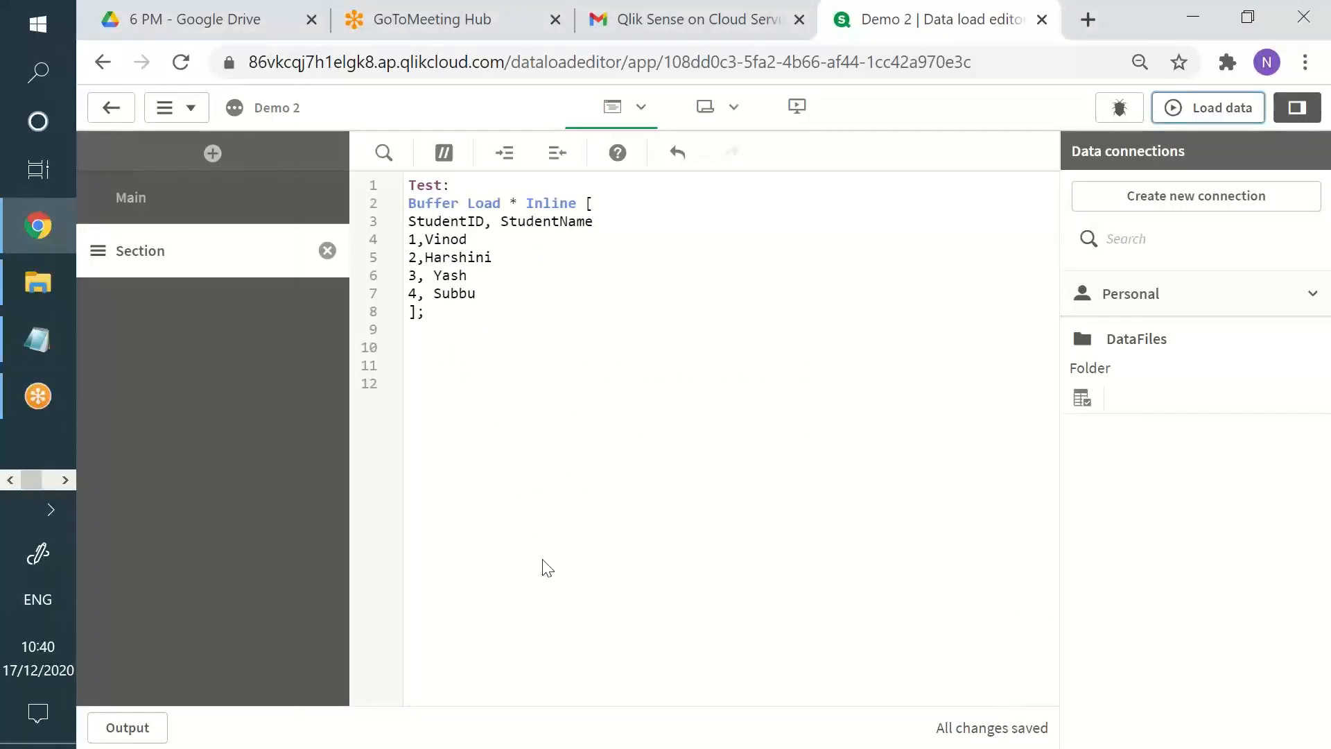
click(46, 292)
click(212, 222)
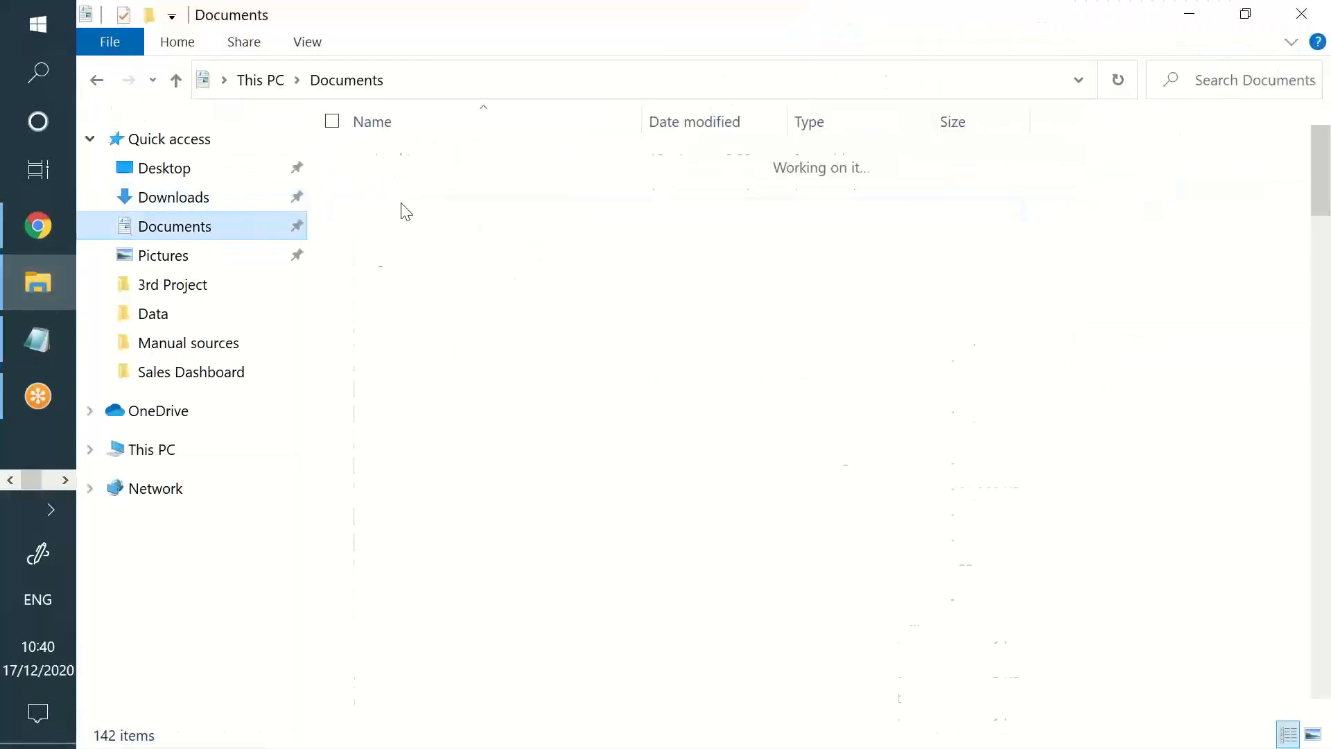
double_click(408, 286)
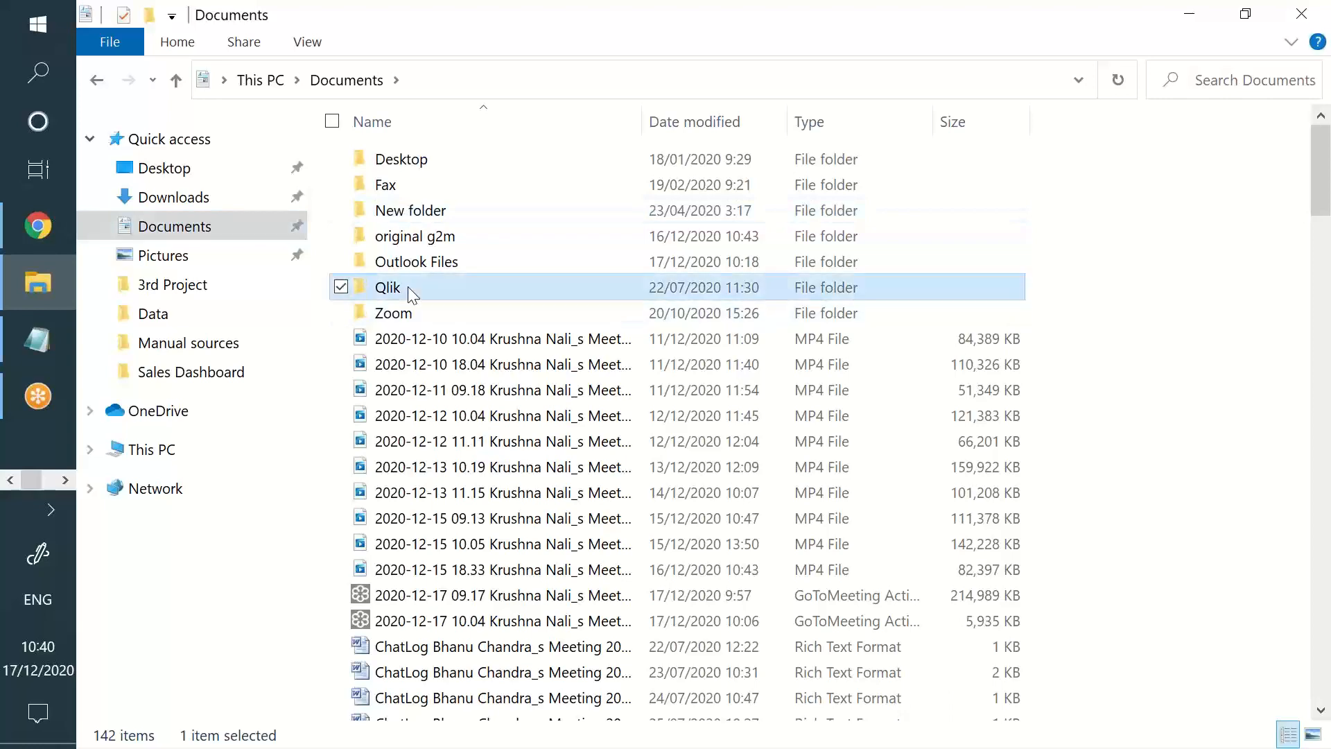
double_click(437, 171)
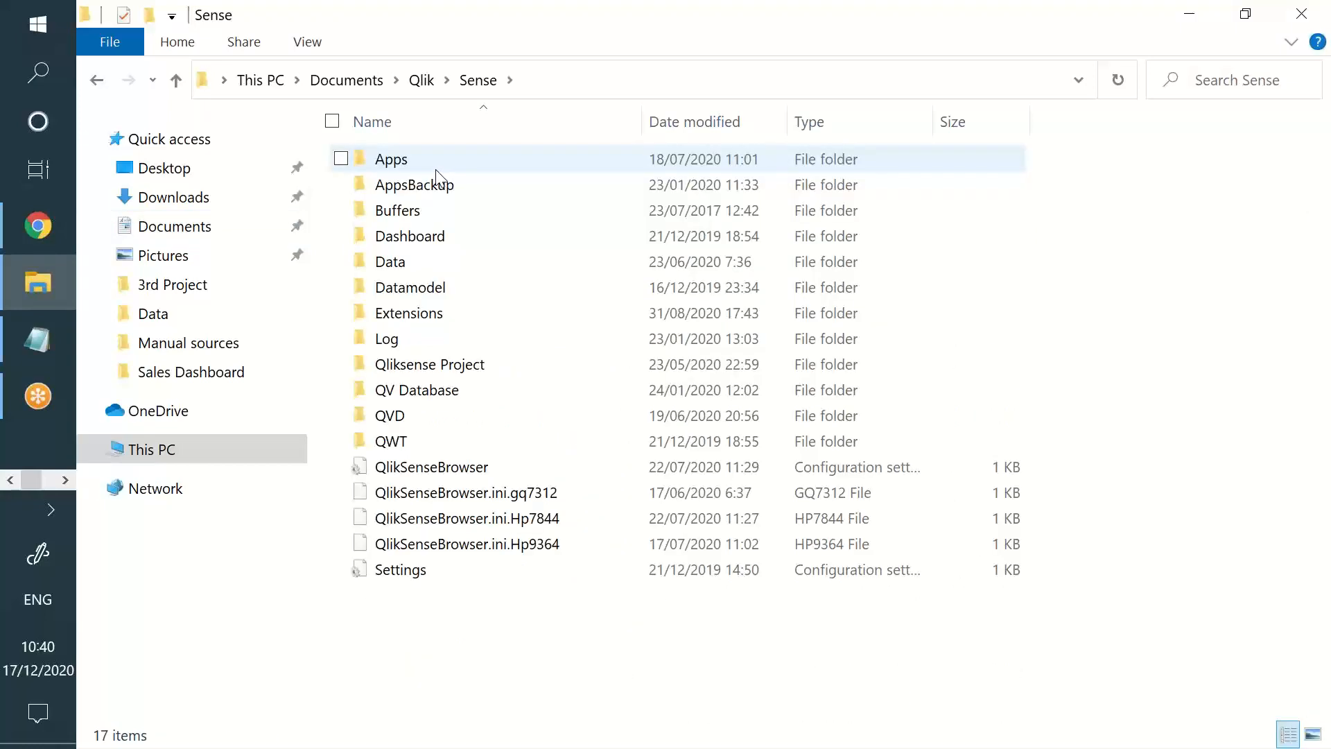
double_click(428, 211)
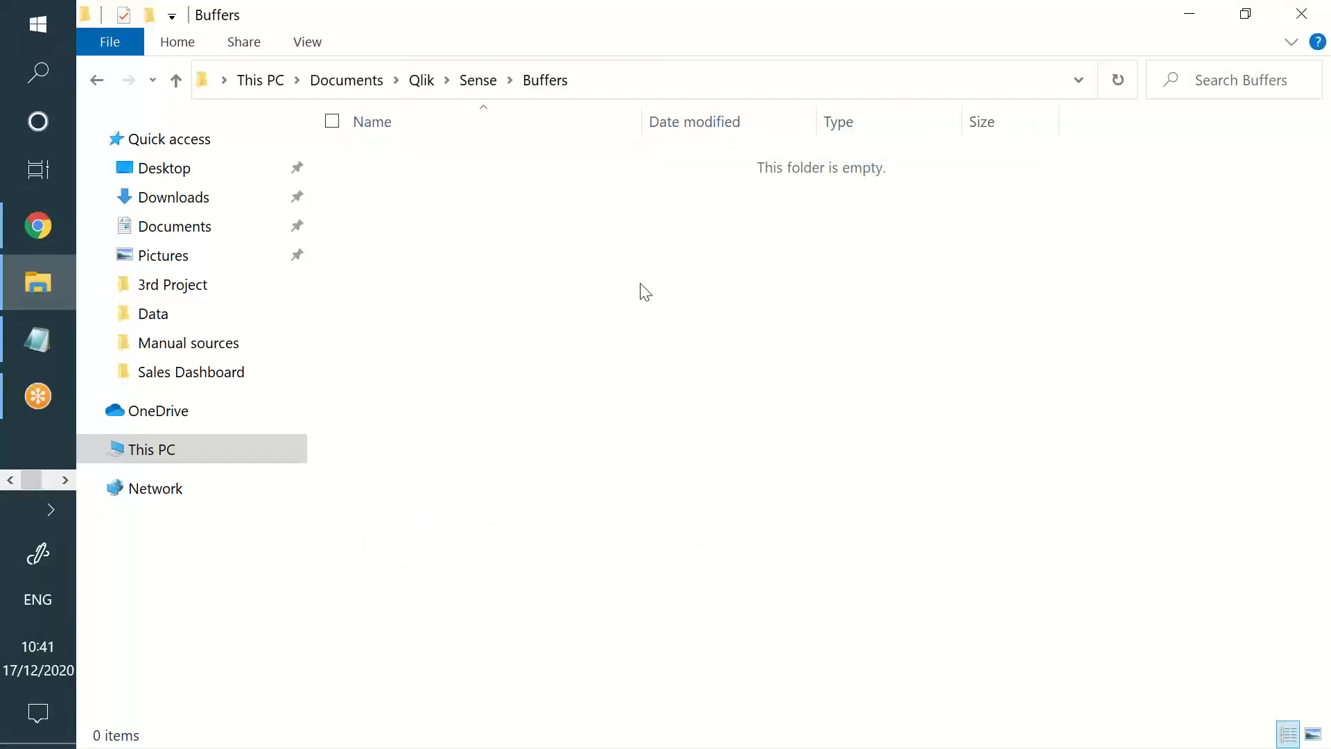
Switch to the tutorial notes in Notepad and look through the sections on Mapping Load, Incremental Load and Variables.
click(34, 234)
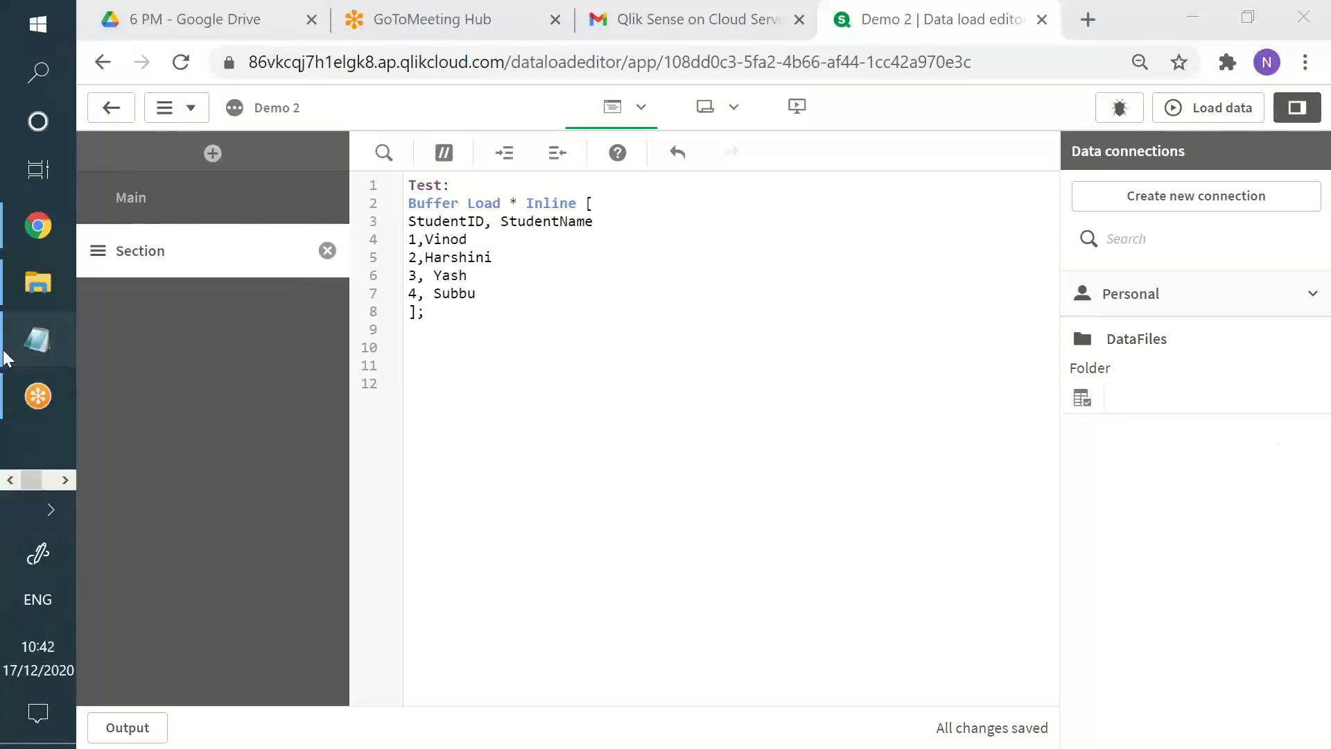
click(38, 340)
drag(574, 384, 991, 543)
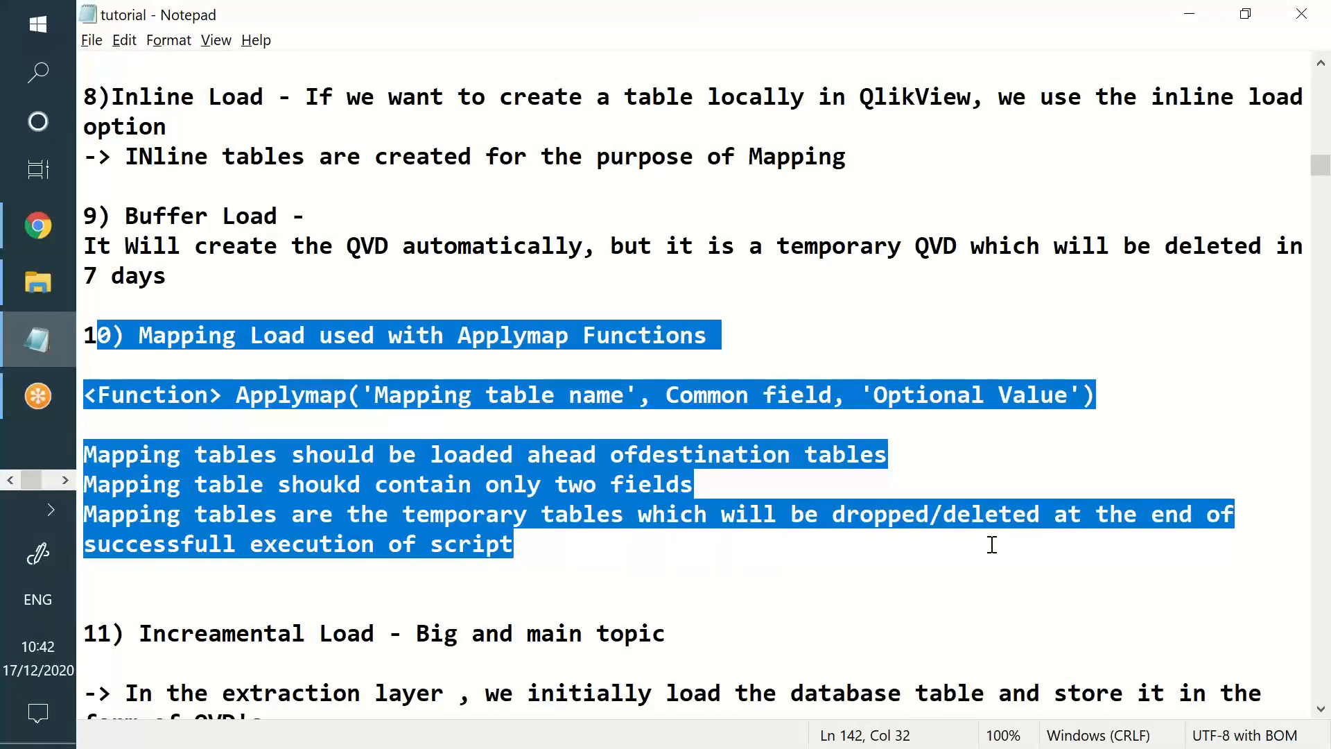
scroll(989, 544, down, 3)
scroll(989, 544, down, 1)
drag(194, 275, 263, 365)
shift+click(741, 603)
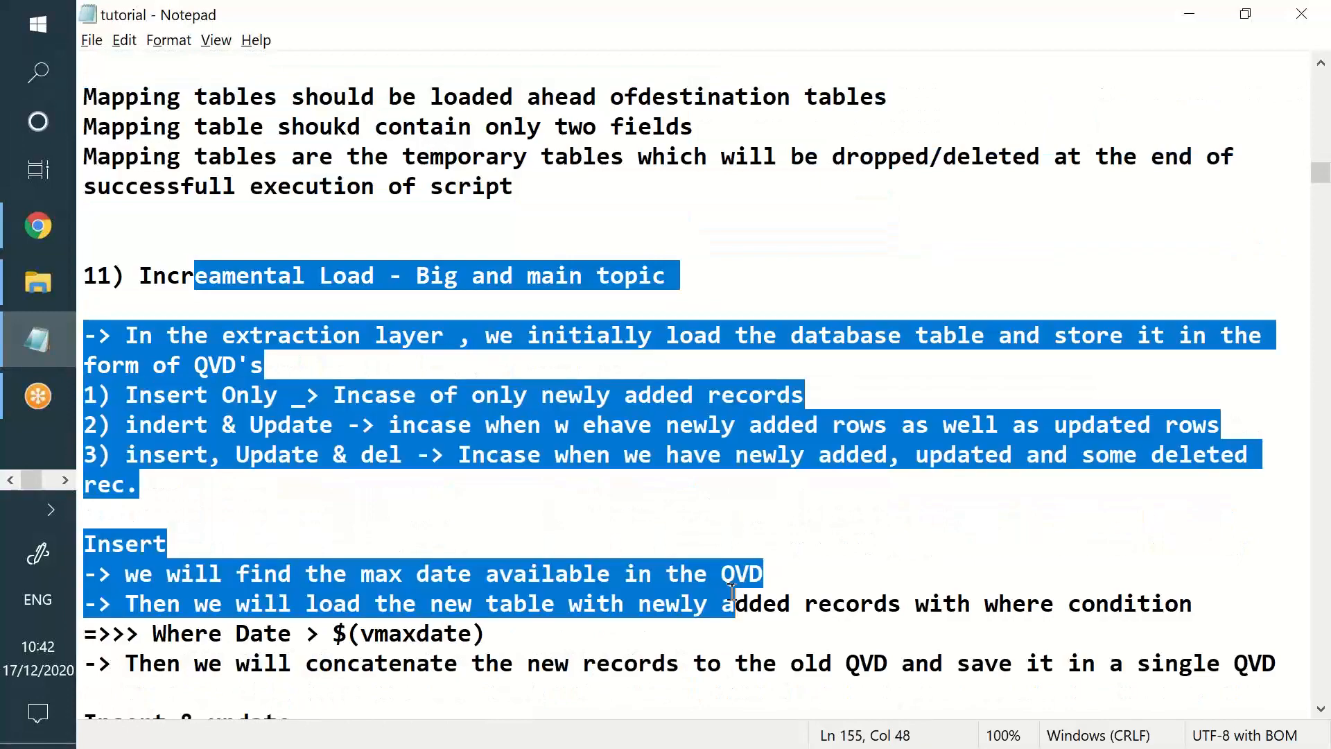
scroll(737, 596, down, 2)
scroll(731, 583, down, 5)
scroll(730, 579, down, 4)
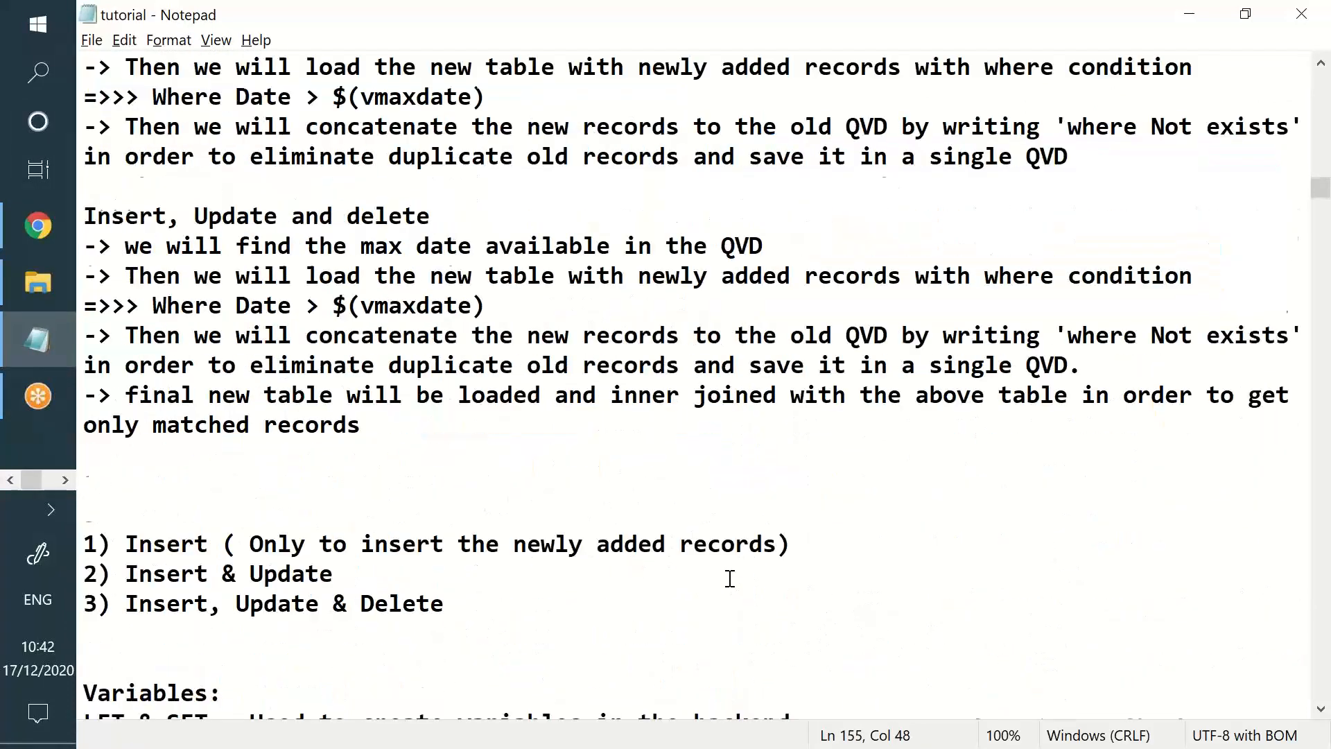
drag(209, 457, 420, 591)
scroll(367, 541, down, 5)
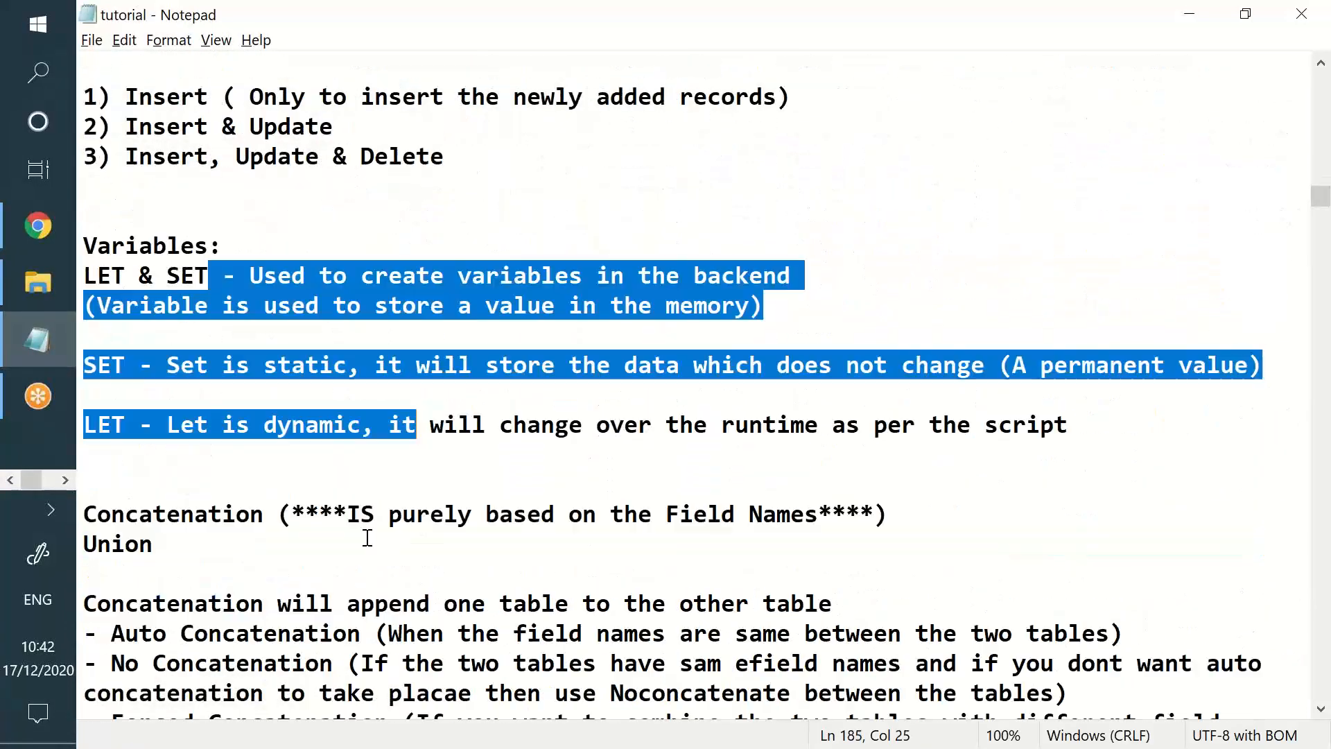
Return to section 10 of the notes and read the Mapping Load and Applymap syntax and rules.
scroll(348, 491, up, 6)
scroll(299, 365, up, 13)
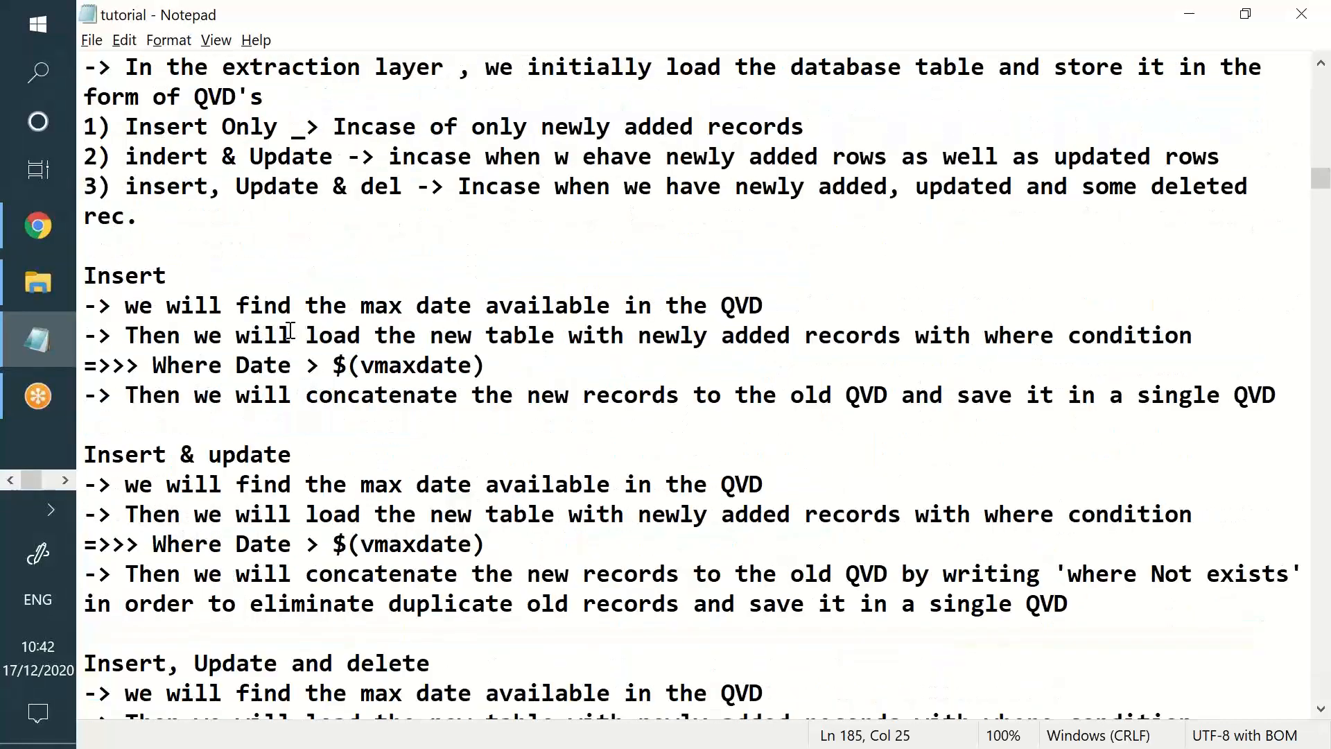
click(140, 246)
shift+click(562, 442)
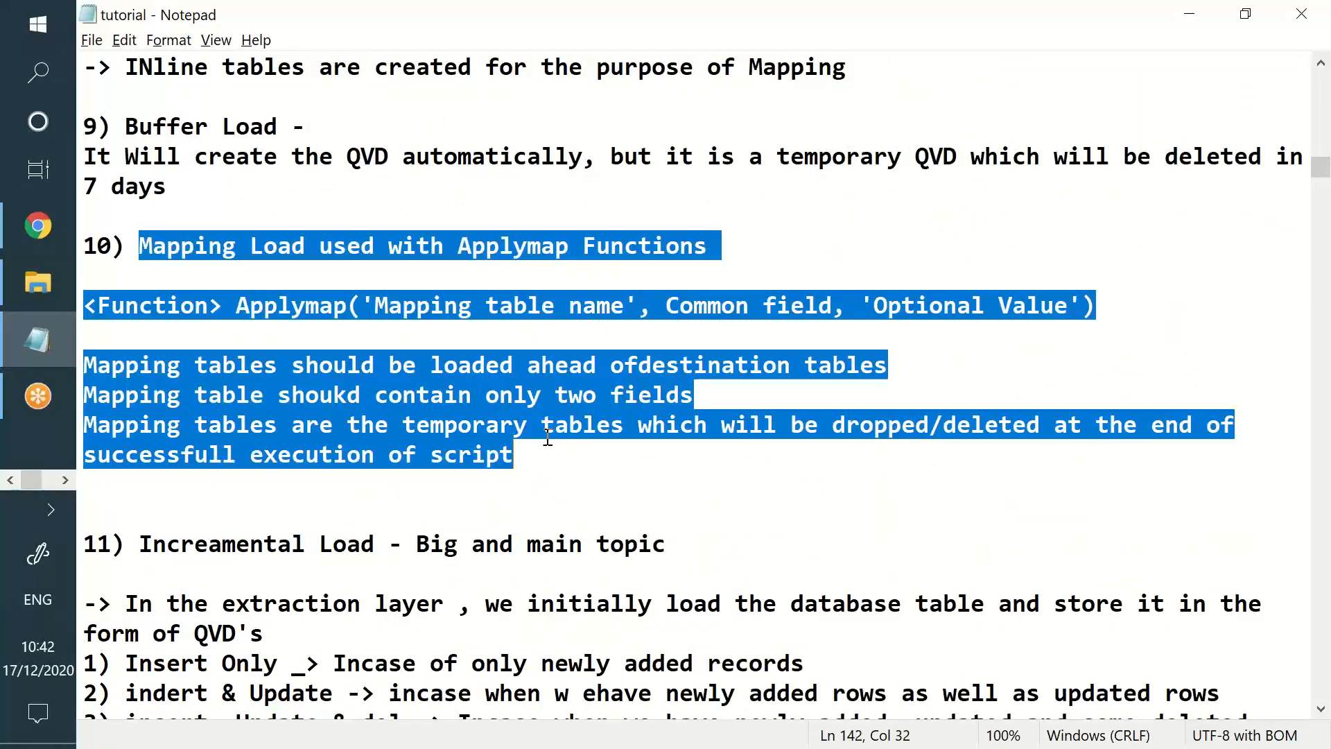
click(548, 437)
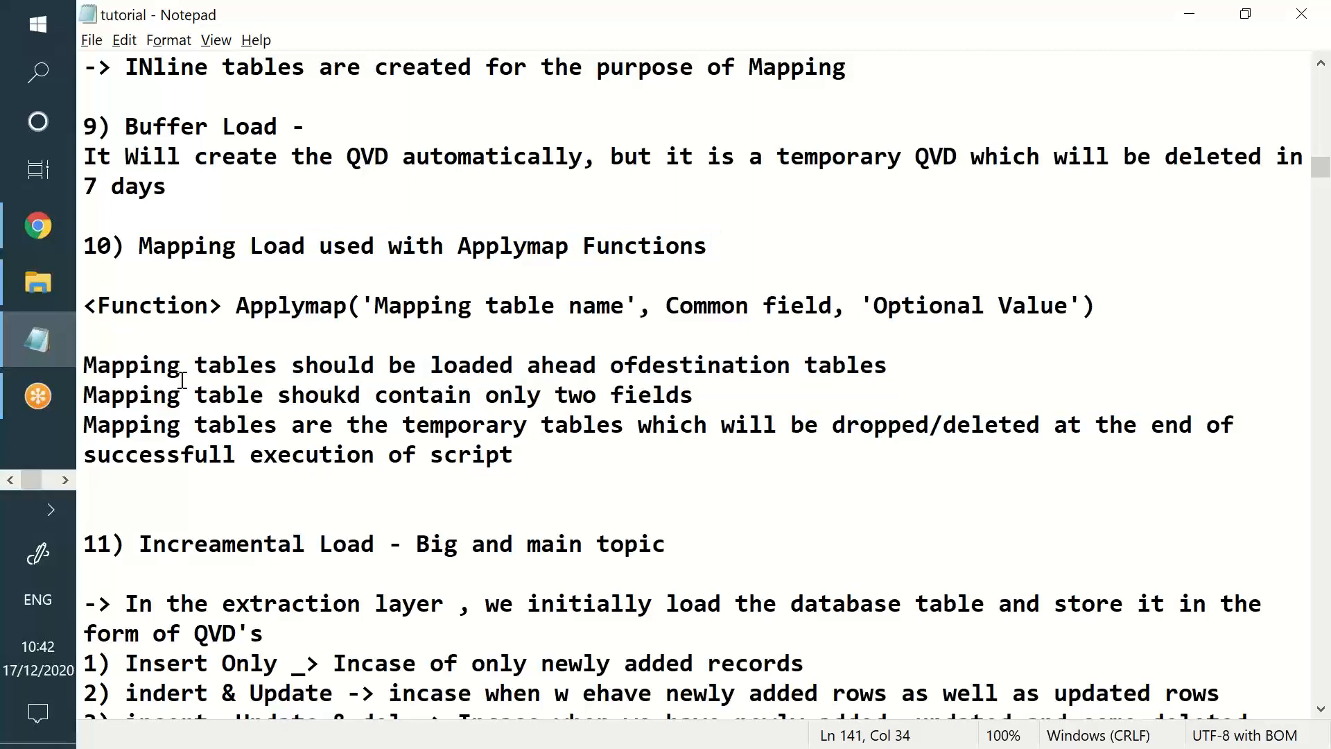
Switch to the Book1 workbook in Excel and clear all the existing data from Sheet1.
click(67, 480)
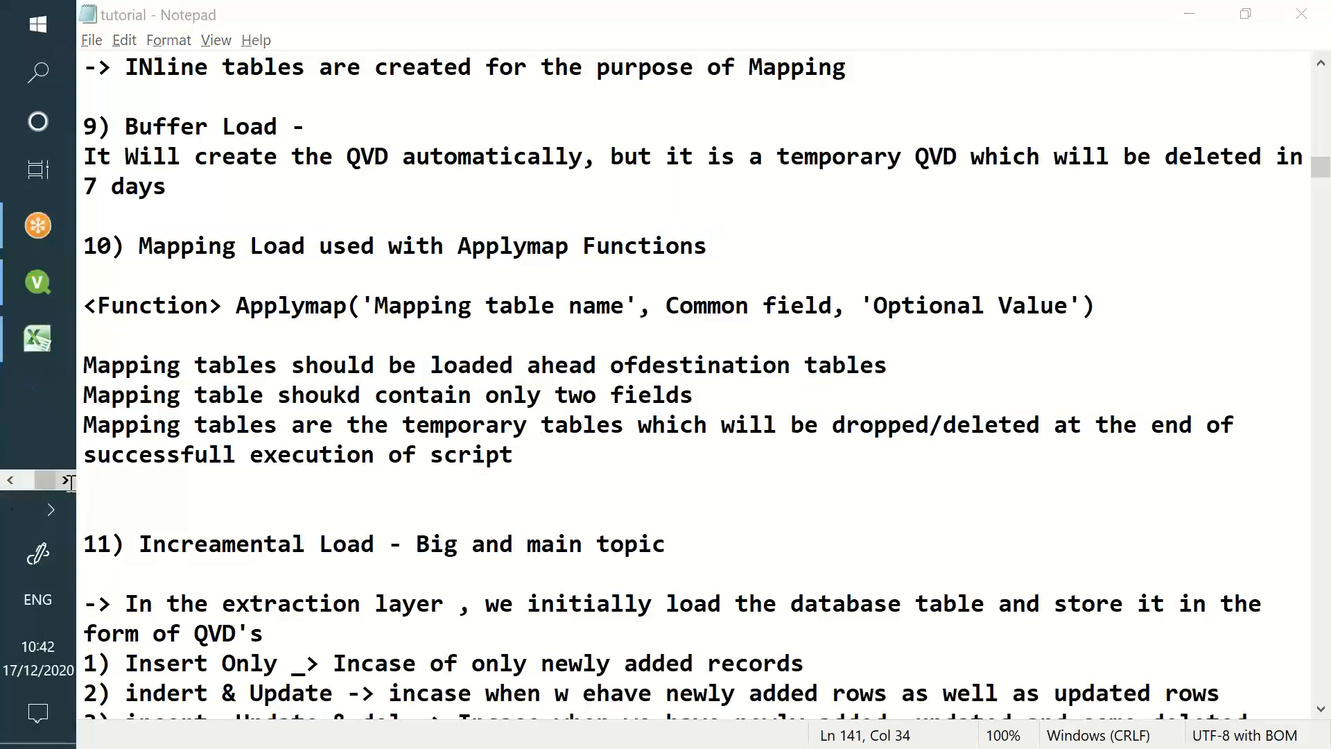
click(65, 348)
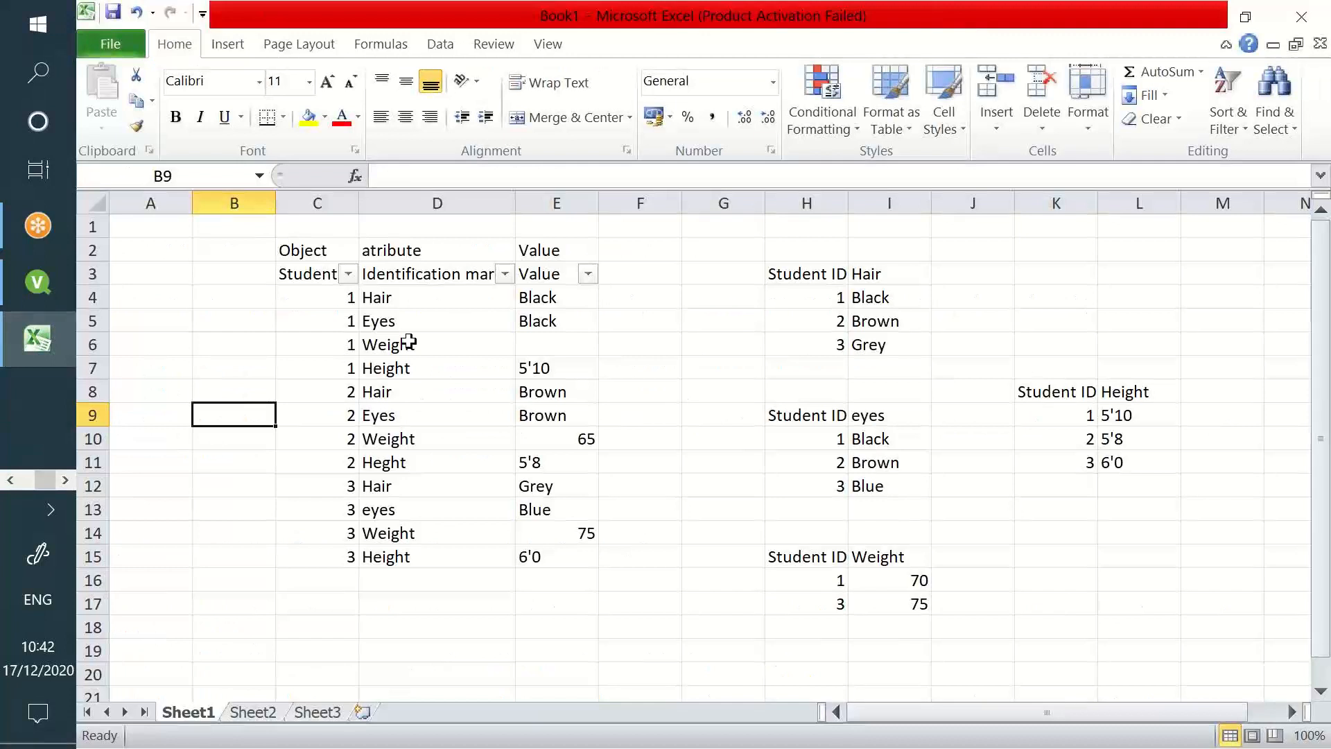
key(ctrl+a)
key(Delete)
key(ctrl+a)
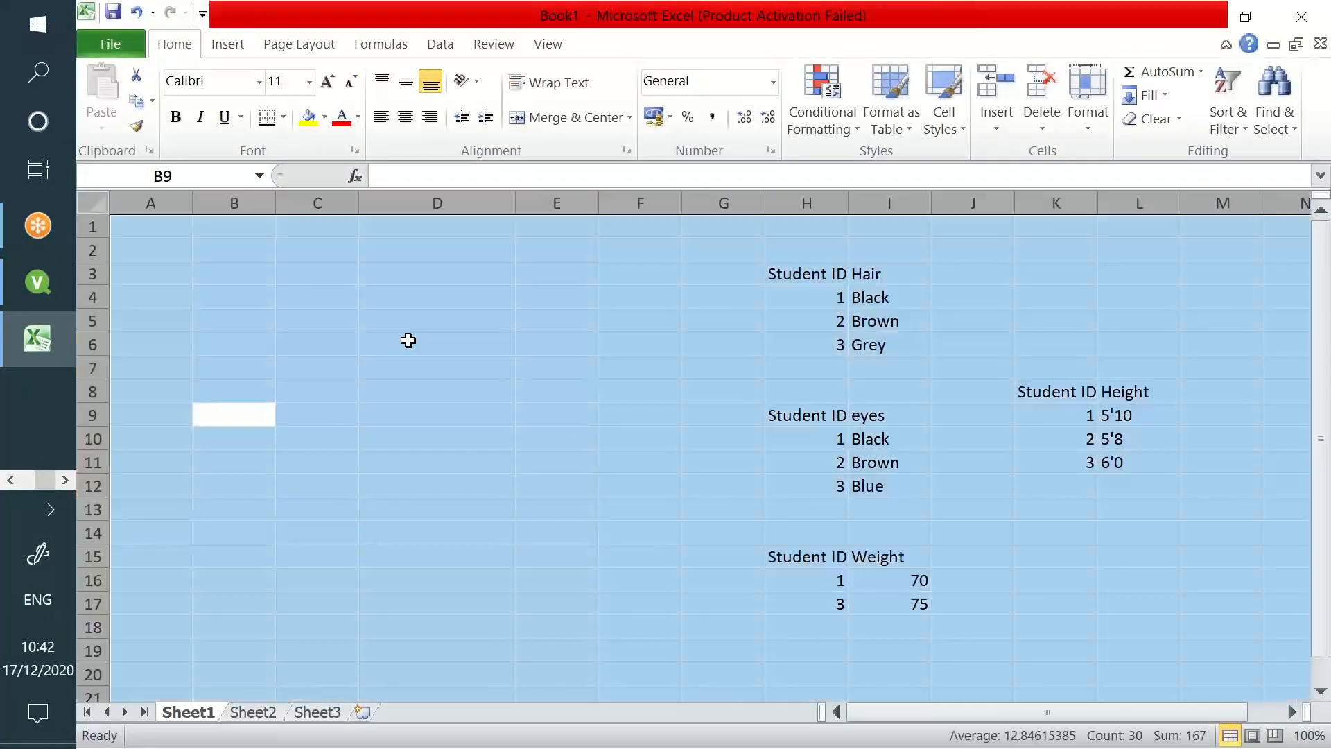
key(Delete)
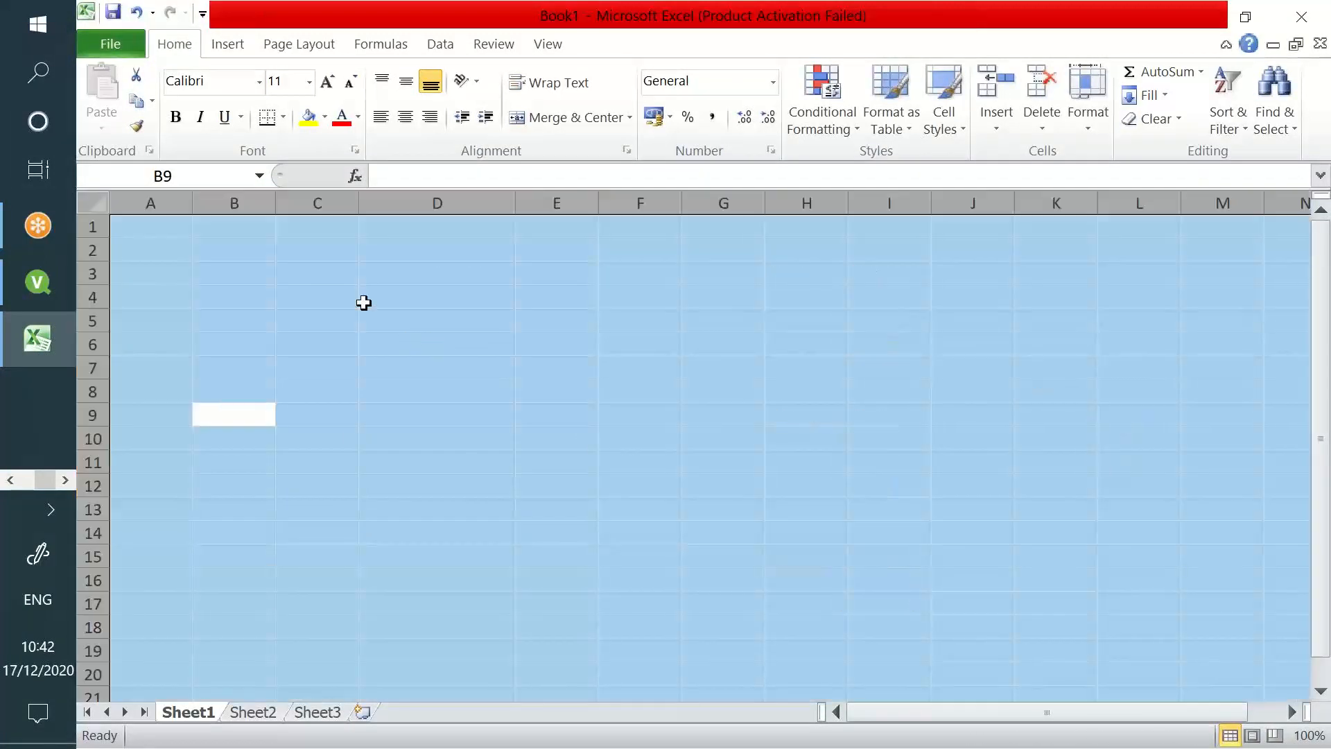
Enter the headers StudentID and Name in cells A1 and B1 for the first table.
click(128, 224)
text(Stud)
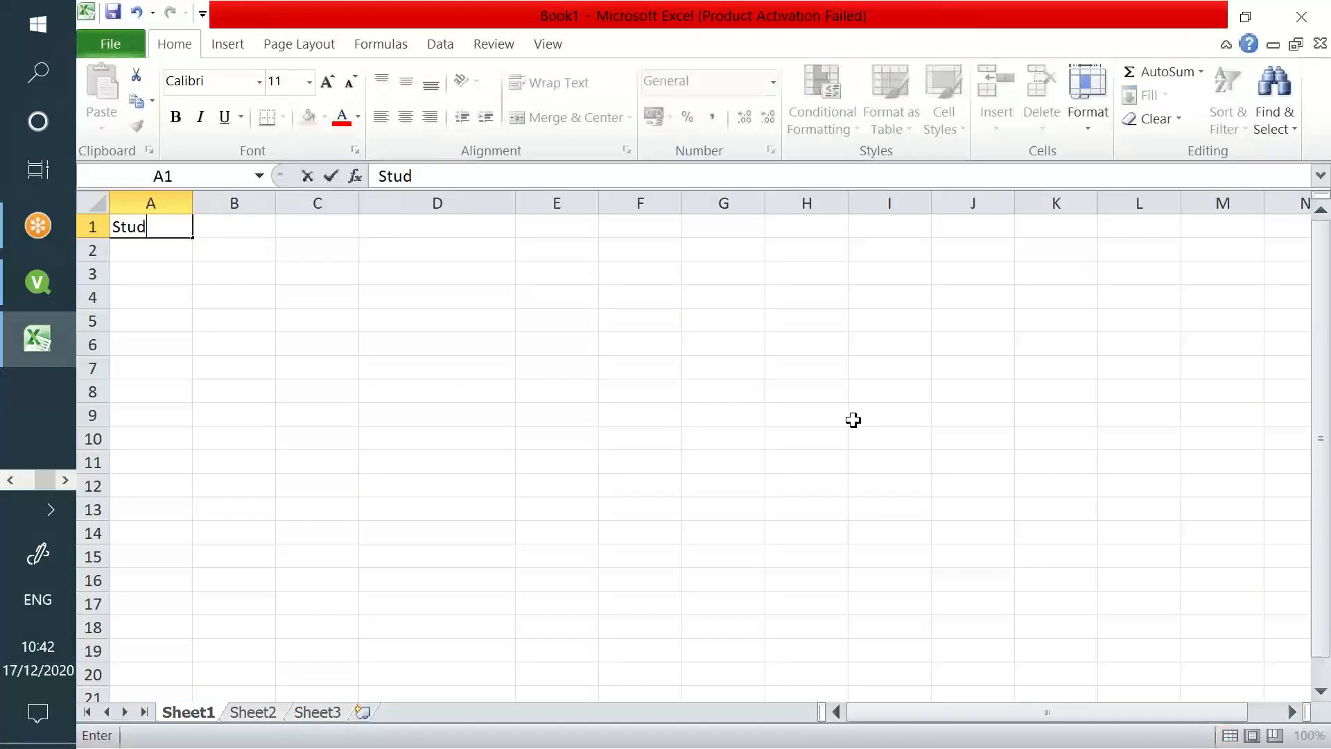
text(entID)
key(Tab)
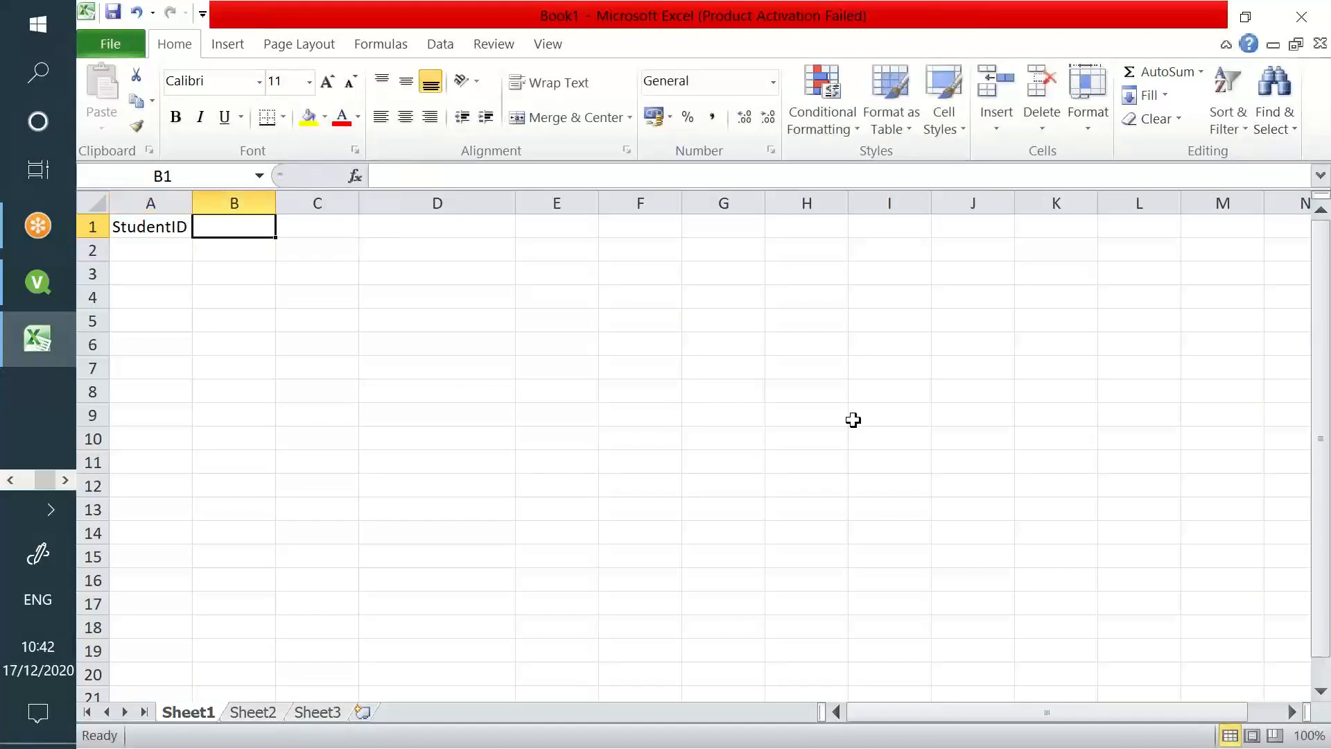
text(Name)
key(Tab)
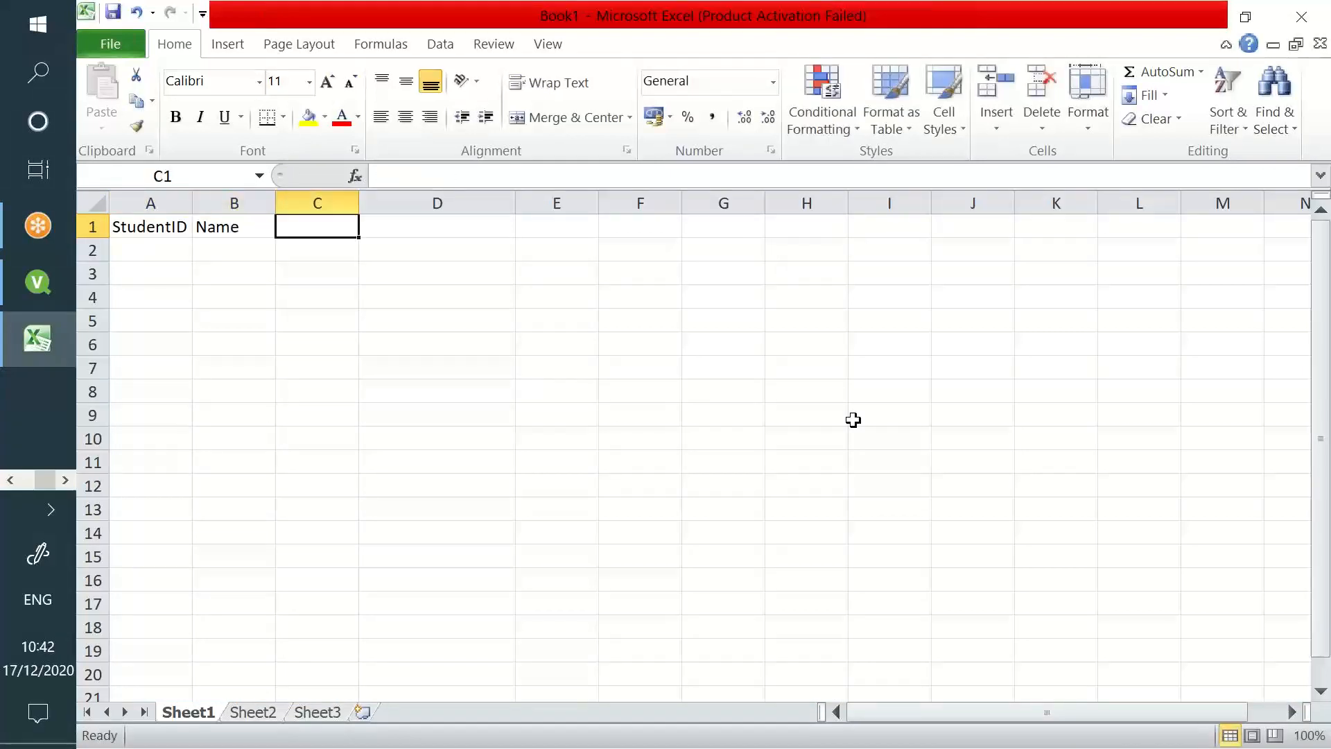
Begin a second table in row 1 with the headers StudentID, Manager and Location in cells E1 to G1.
key(Tab)
key(Tab)
text(Sy)
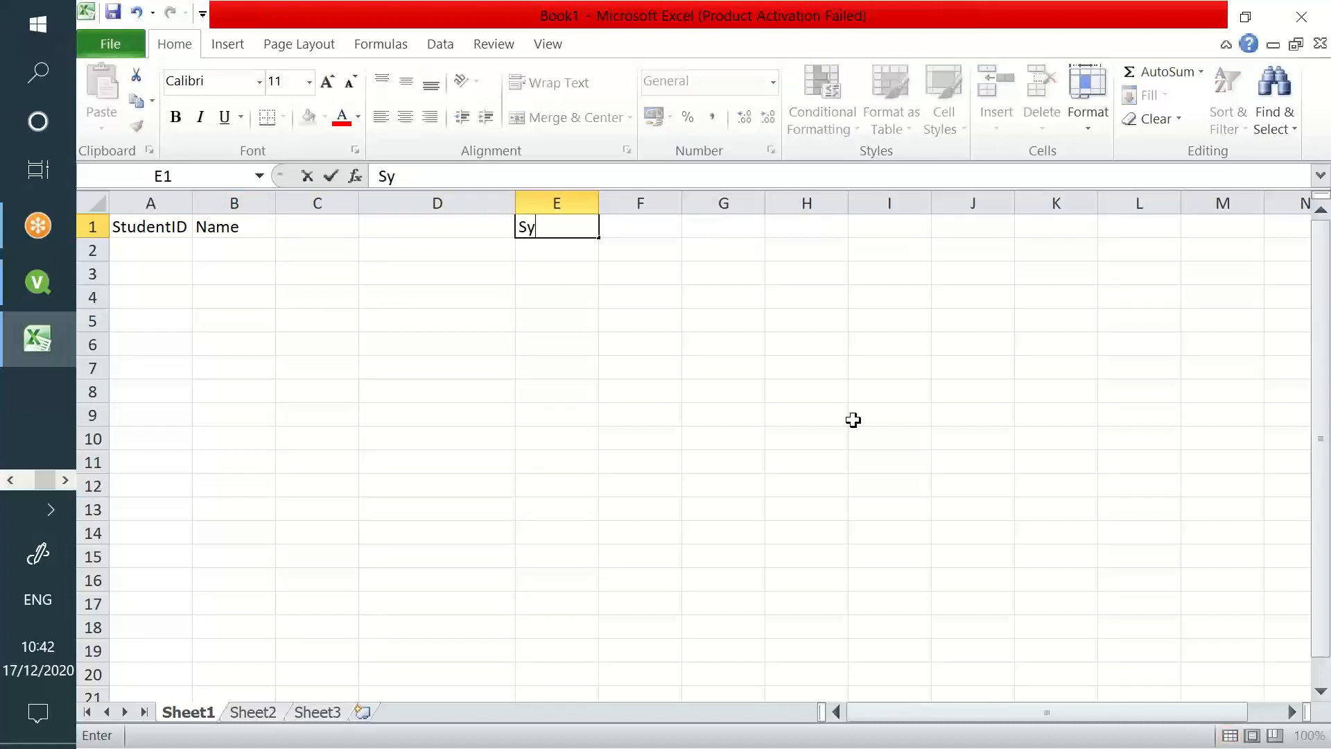
key(BackSpace)
text(tudent)
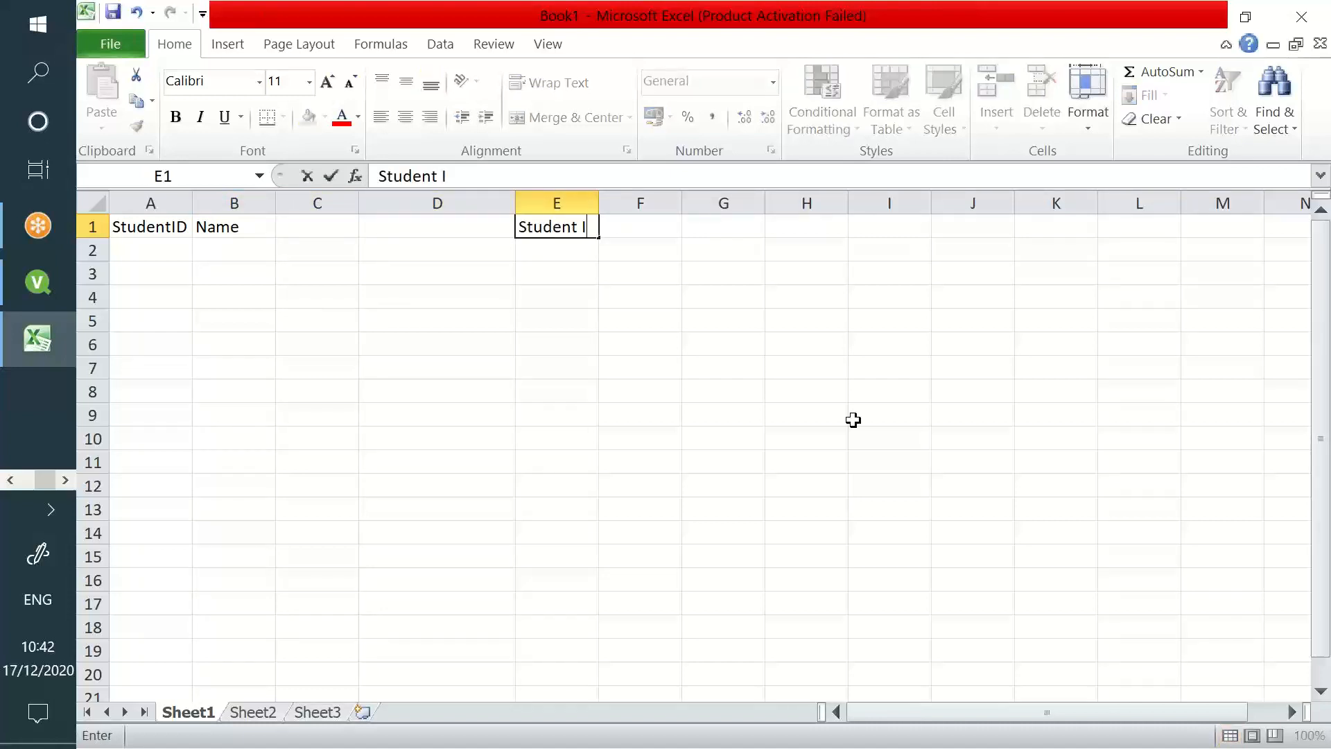
text(ID)
key(Tab)
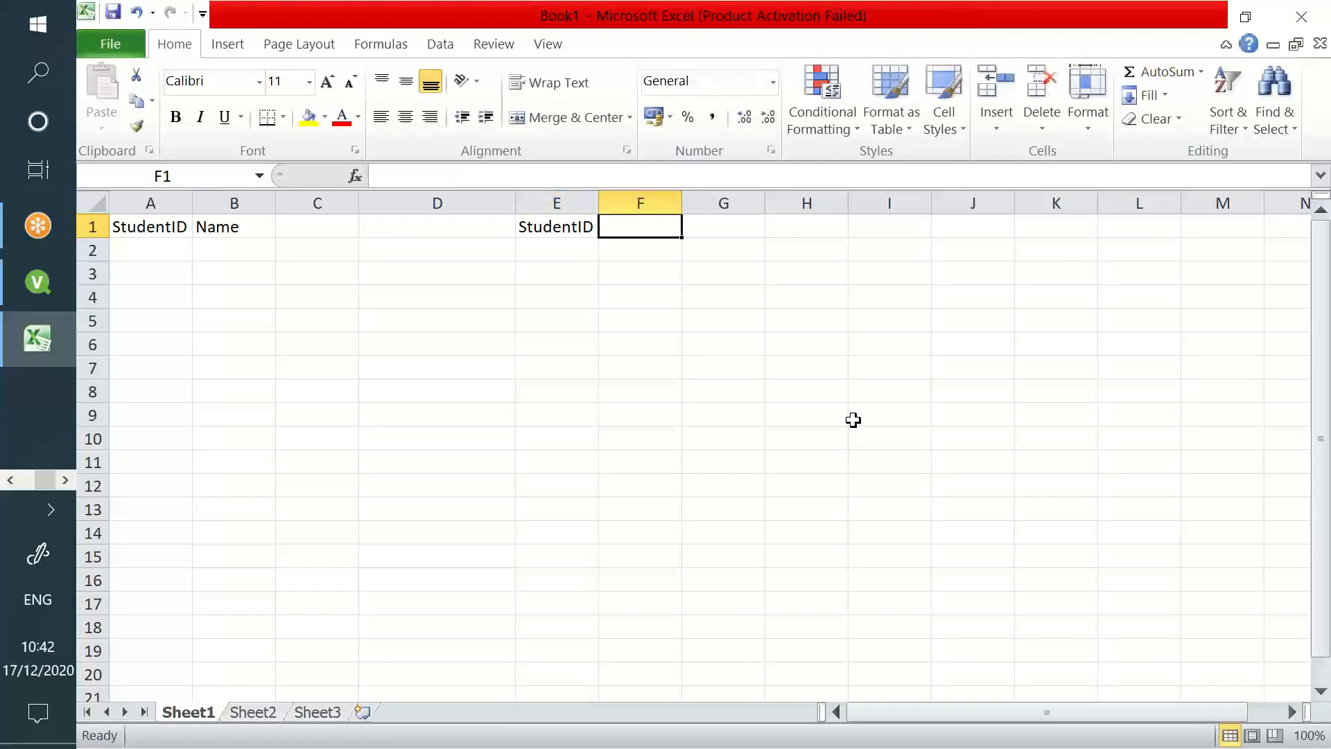
text(Manager)
key(Tab)
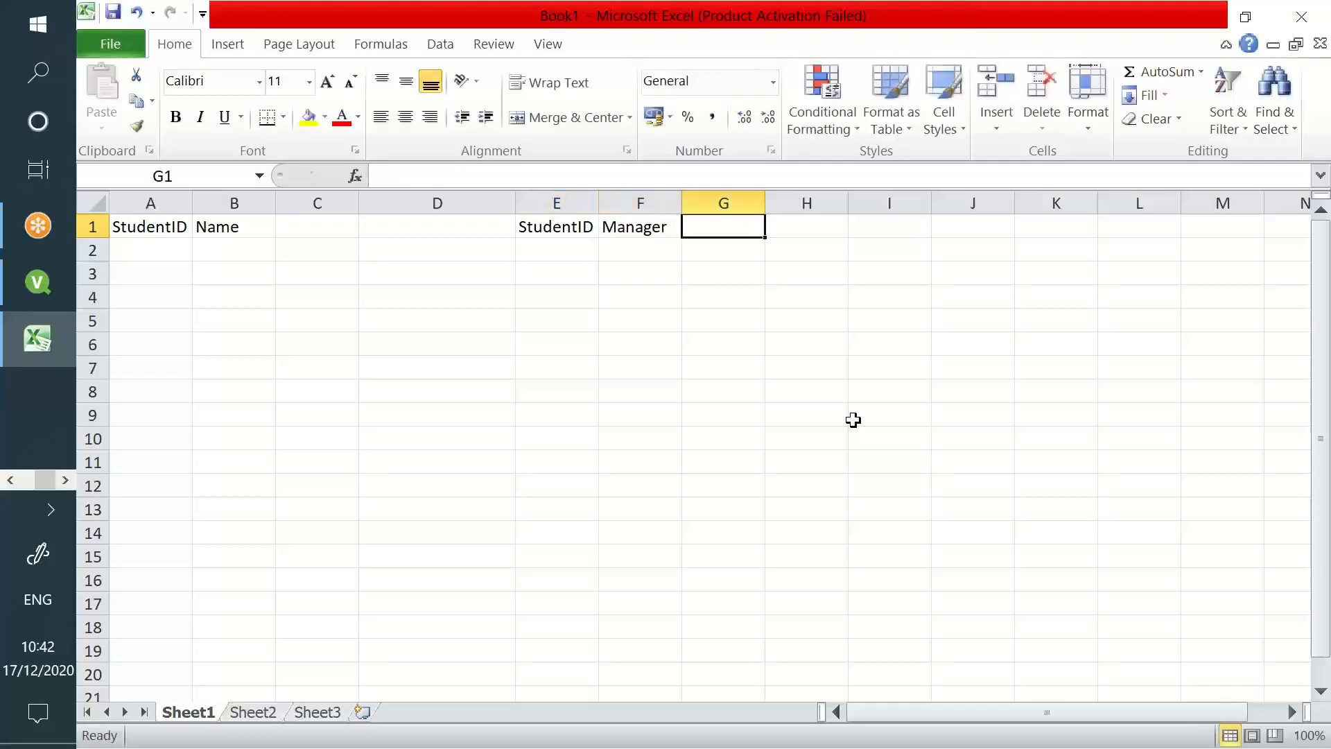
text(Location)
key(Tab)
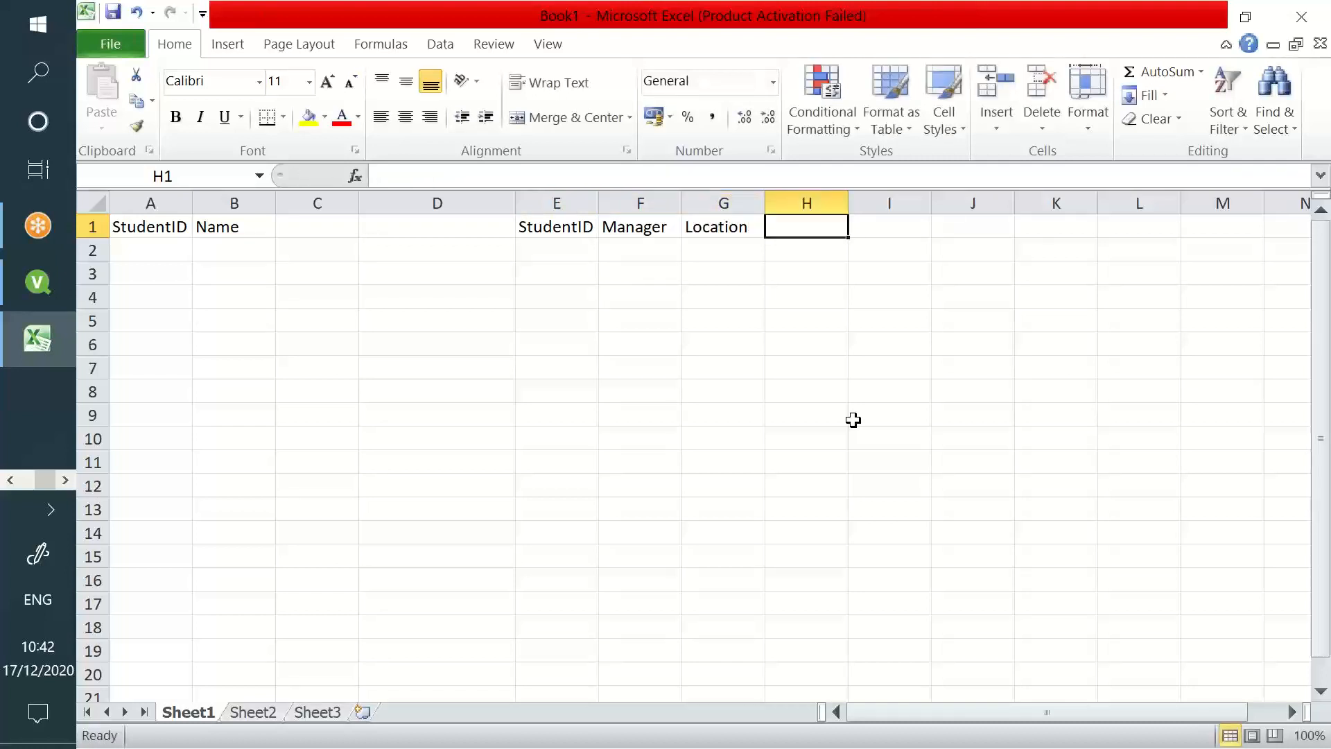
Add the headers fee and Class to the second table in cells H1 and I1.
text(Sla)
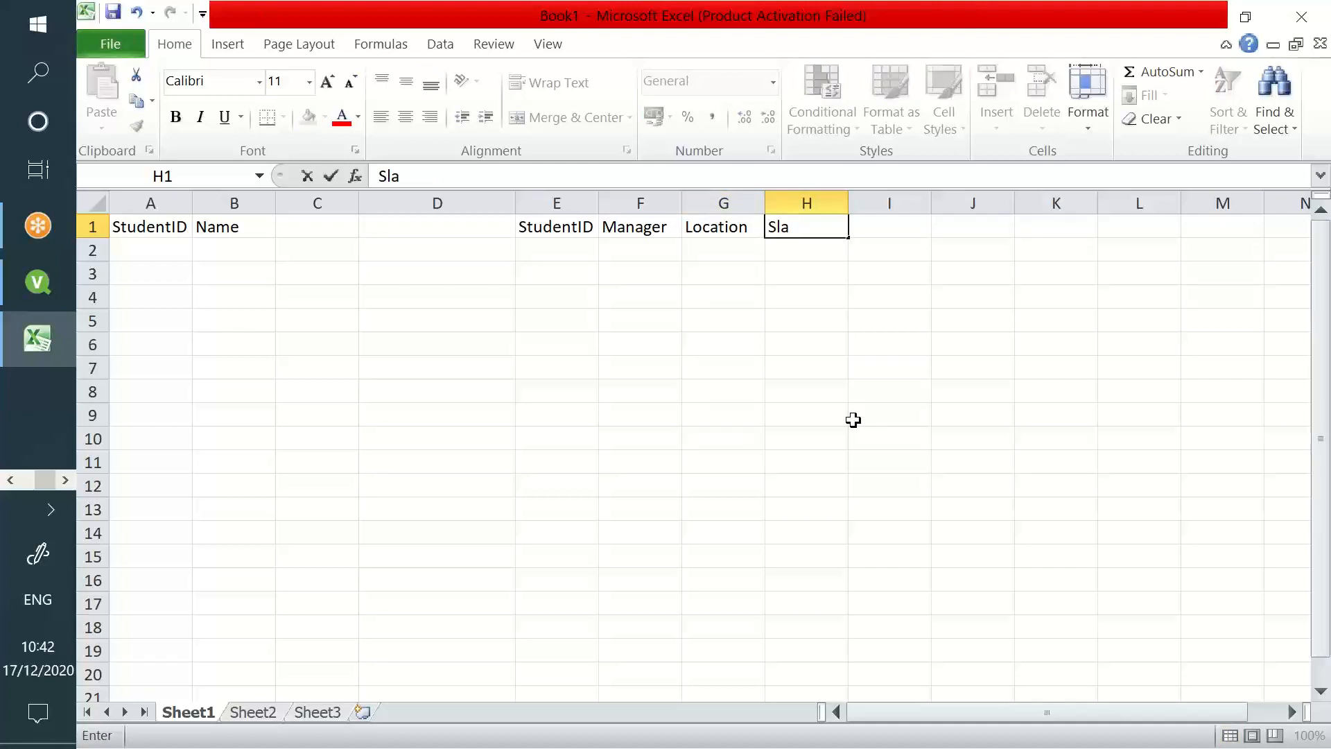
key(BackSpace)
key(BackSpace)
key(BackSpace)
text(fee)
key(Tab)
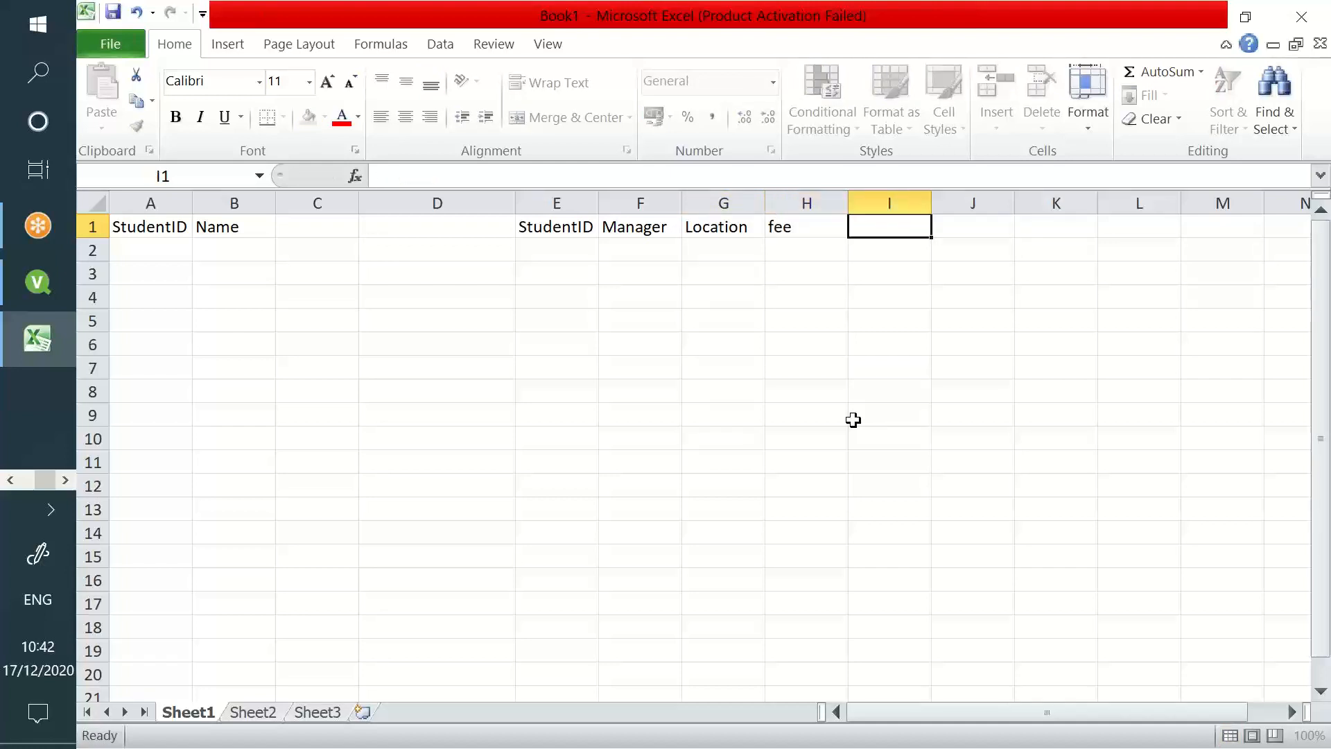
text(Class)
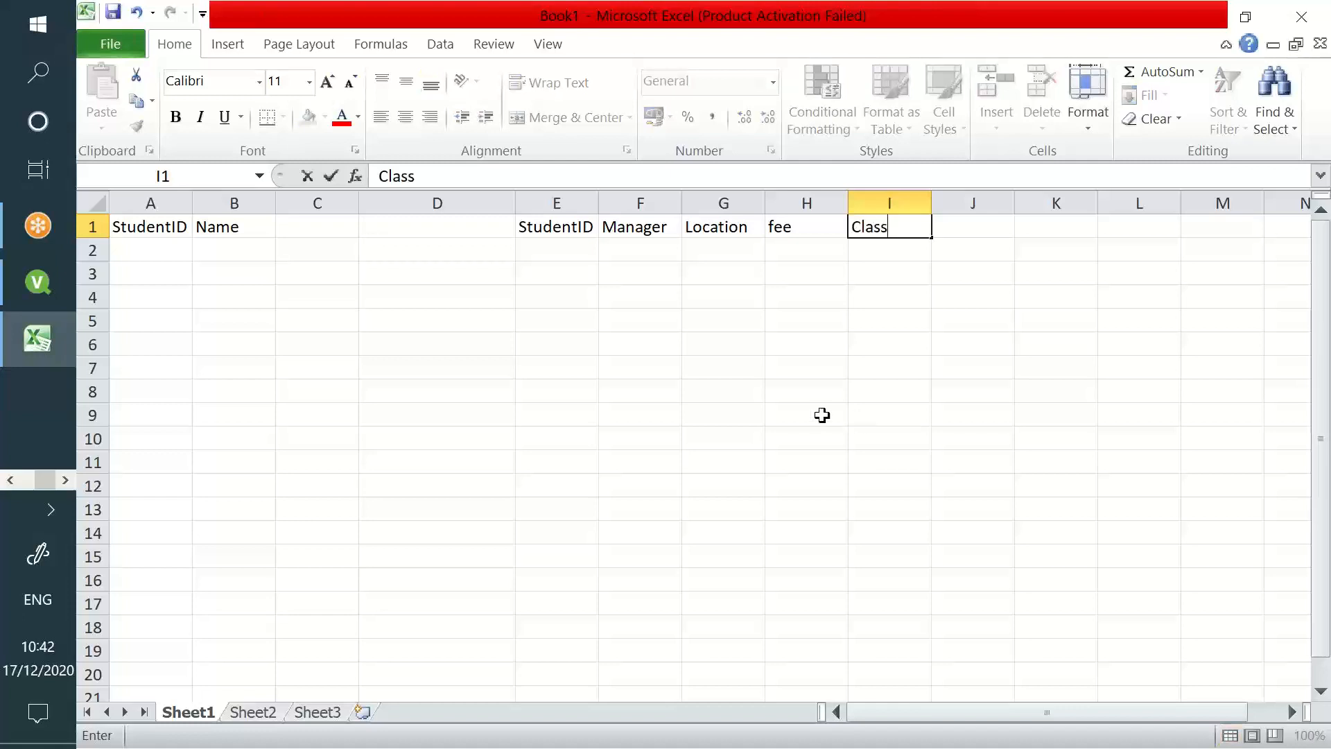
Fill the first table's StudentID column with 1, 2, 3 and 4 in cells A2 to A5.
click(154, 252)
text(1)
key(Return)
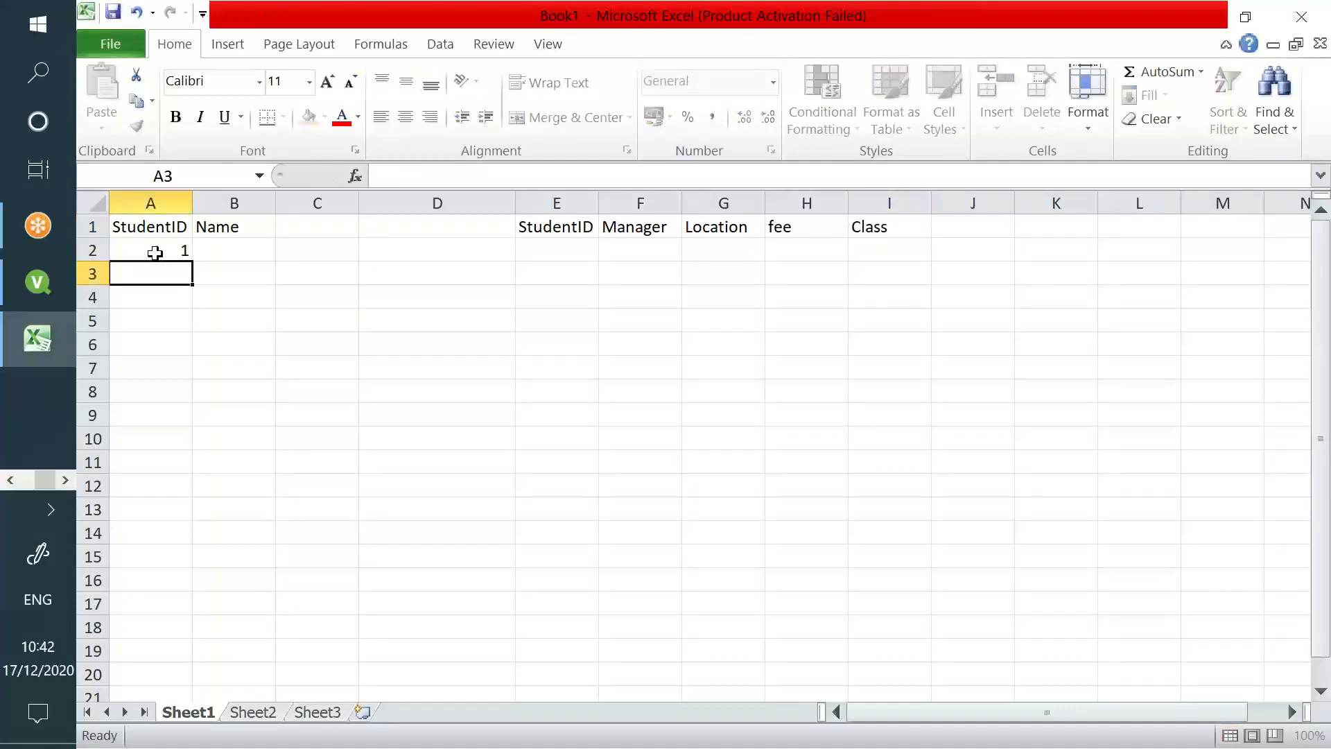
text(2)
key(Return)
text(3)
key(Return)
text(4)
key(Return)
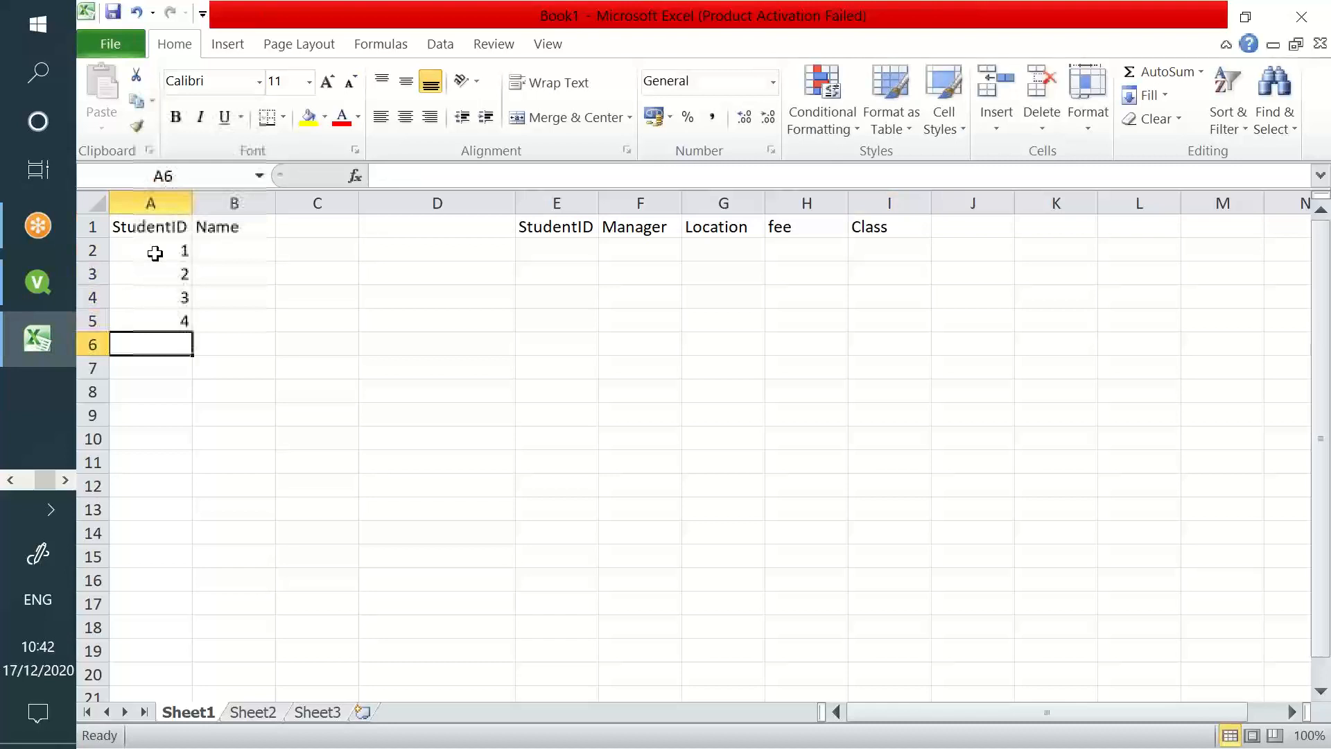
Enter the four students' first names in cells B2 to B5 of the Name column.
click(216, 253)
text(Vinog)
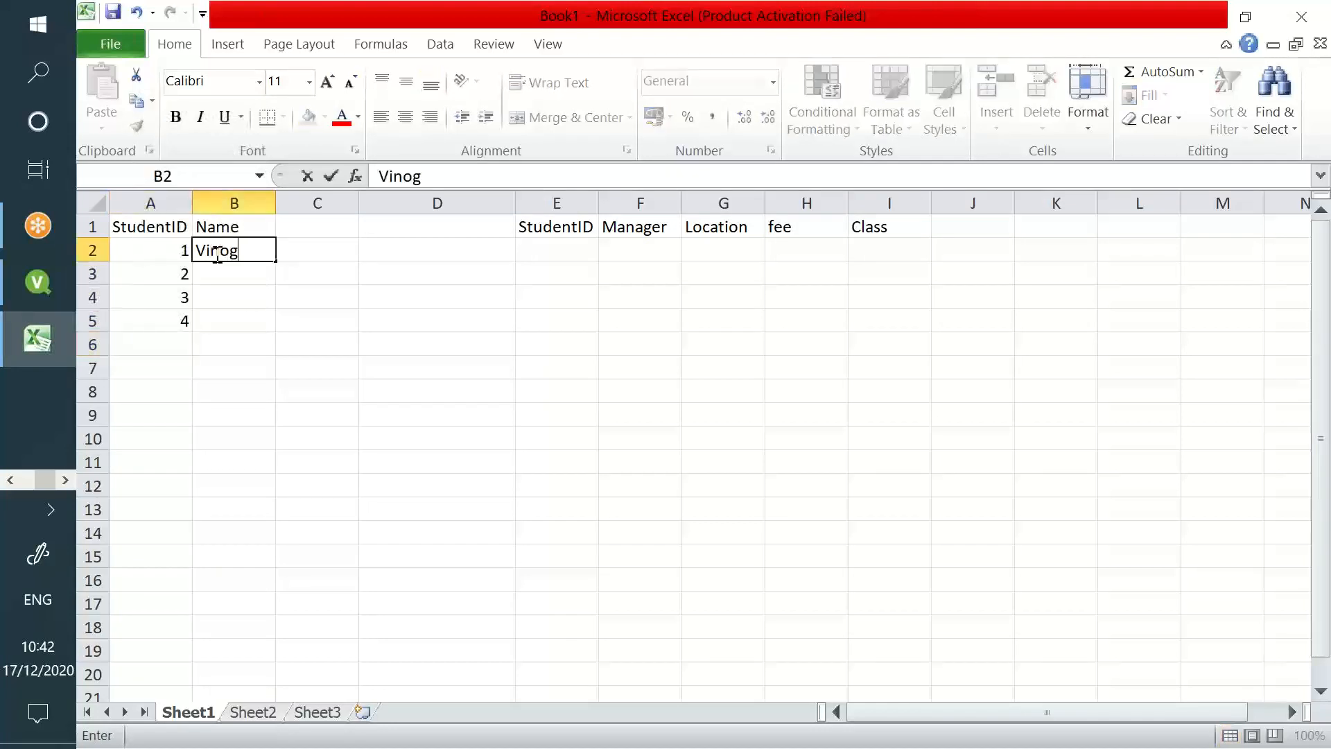
key(BackSpace)
text(d)
key(Return)
text(Harshini)
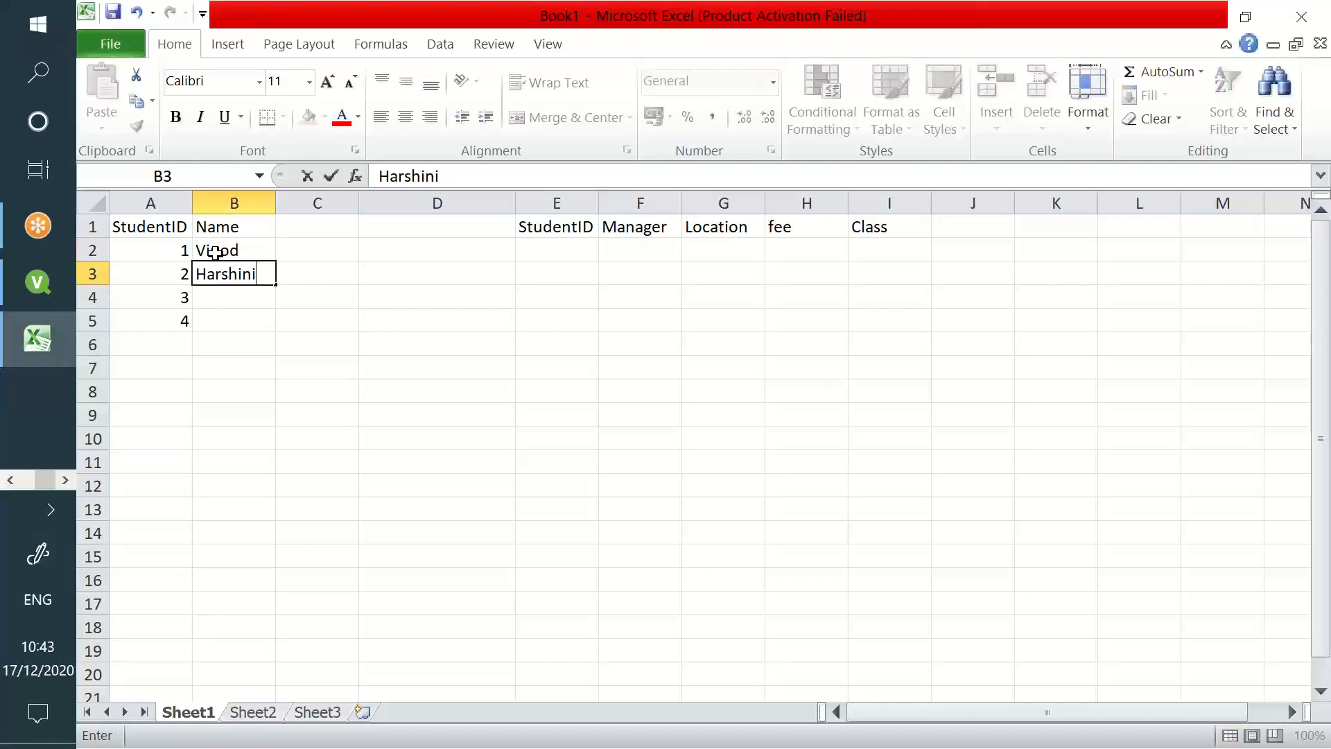
key(Return)
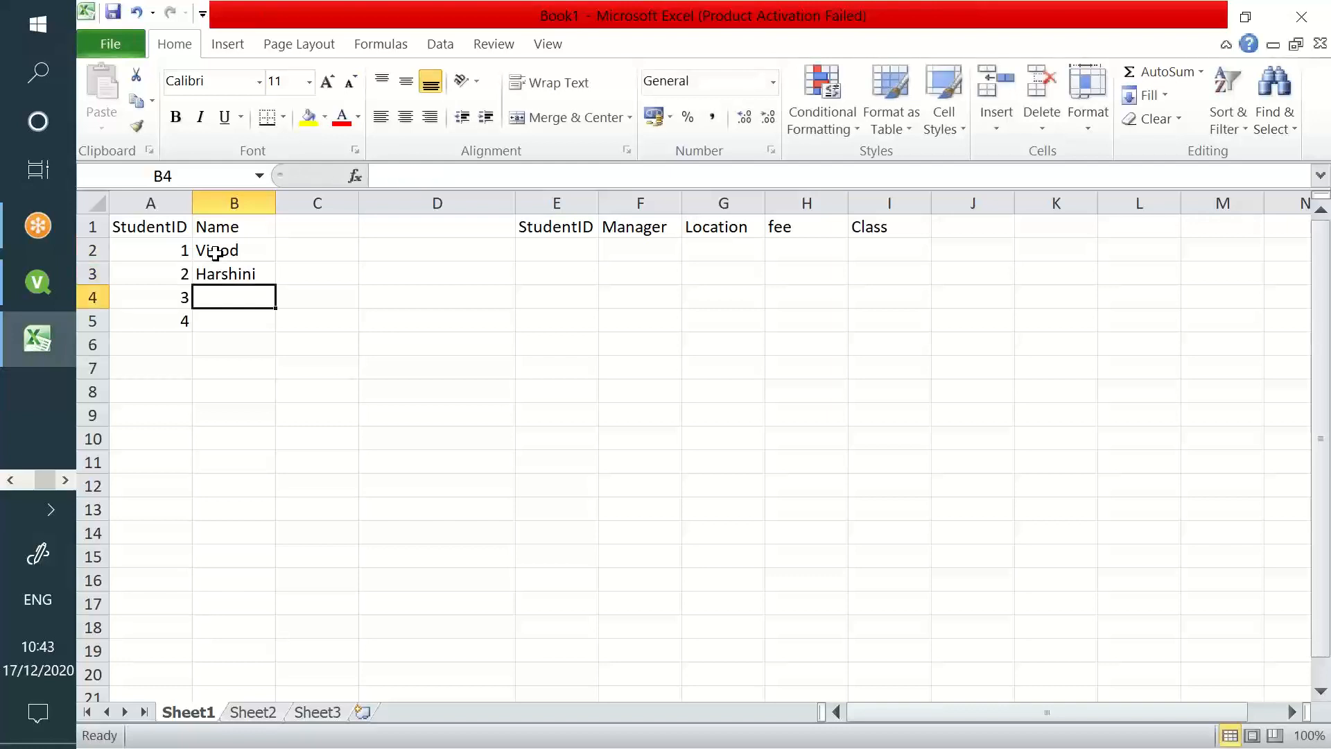
text(yash)
key(Return)
text(sub)
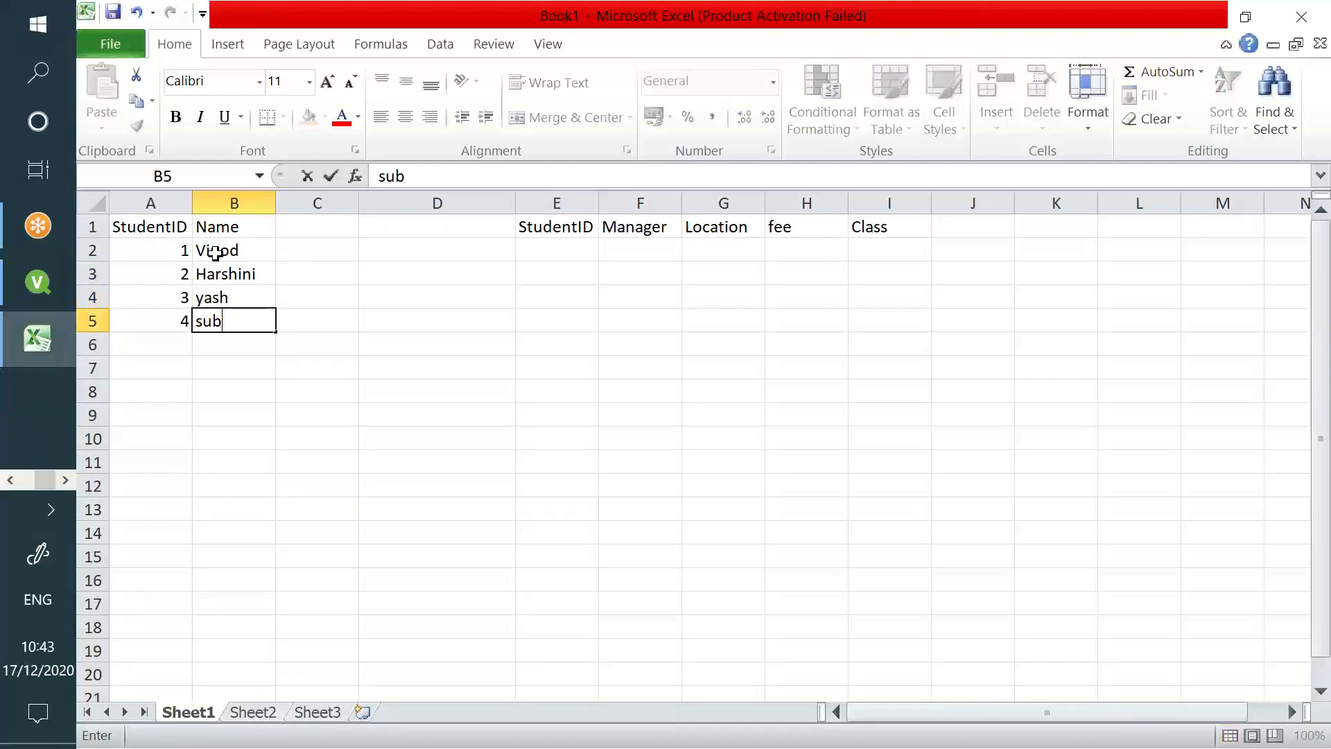
text(bu)
key(Tab)
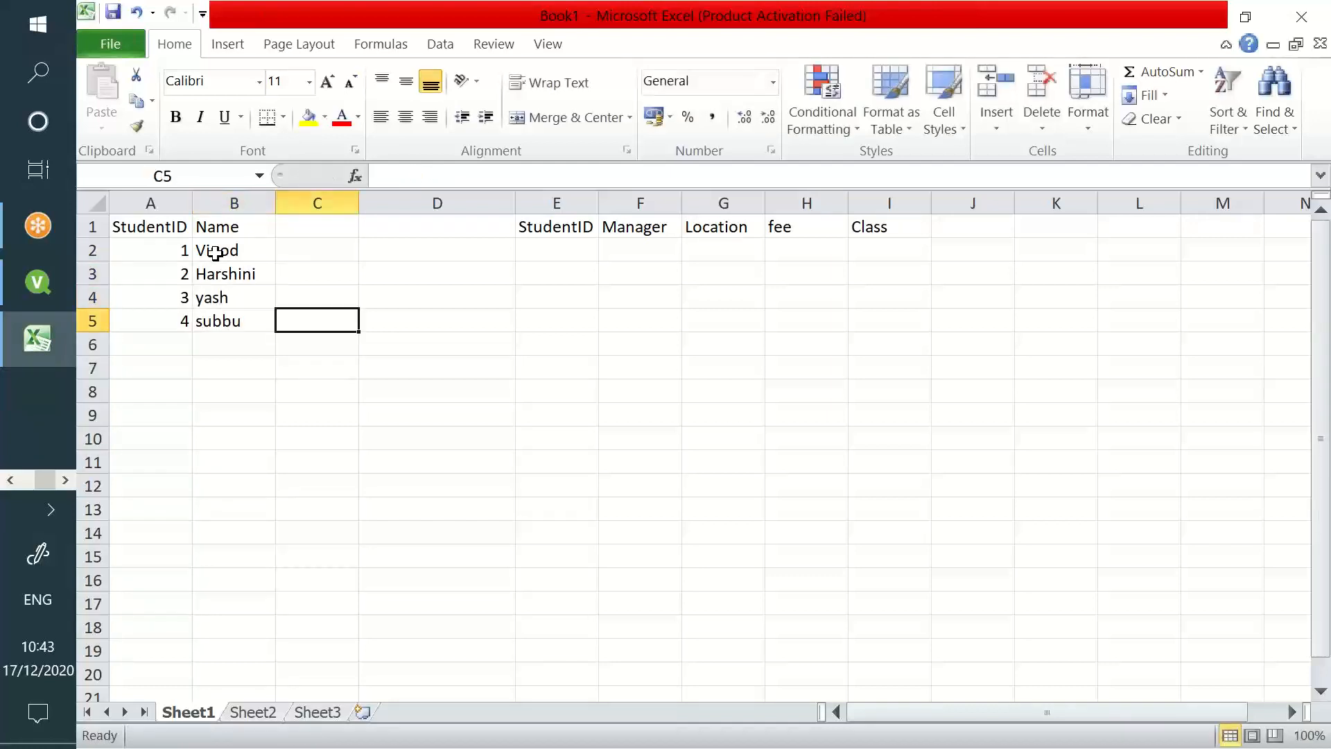
Fill the second table's StudentID column with 1, 2, 4 and 5 in cells E2 to E5.
click(582, 251)
text(1)
key(Return)
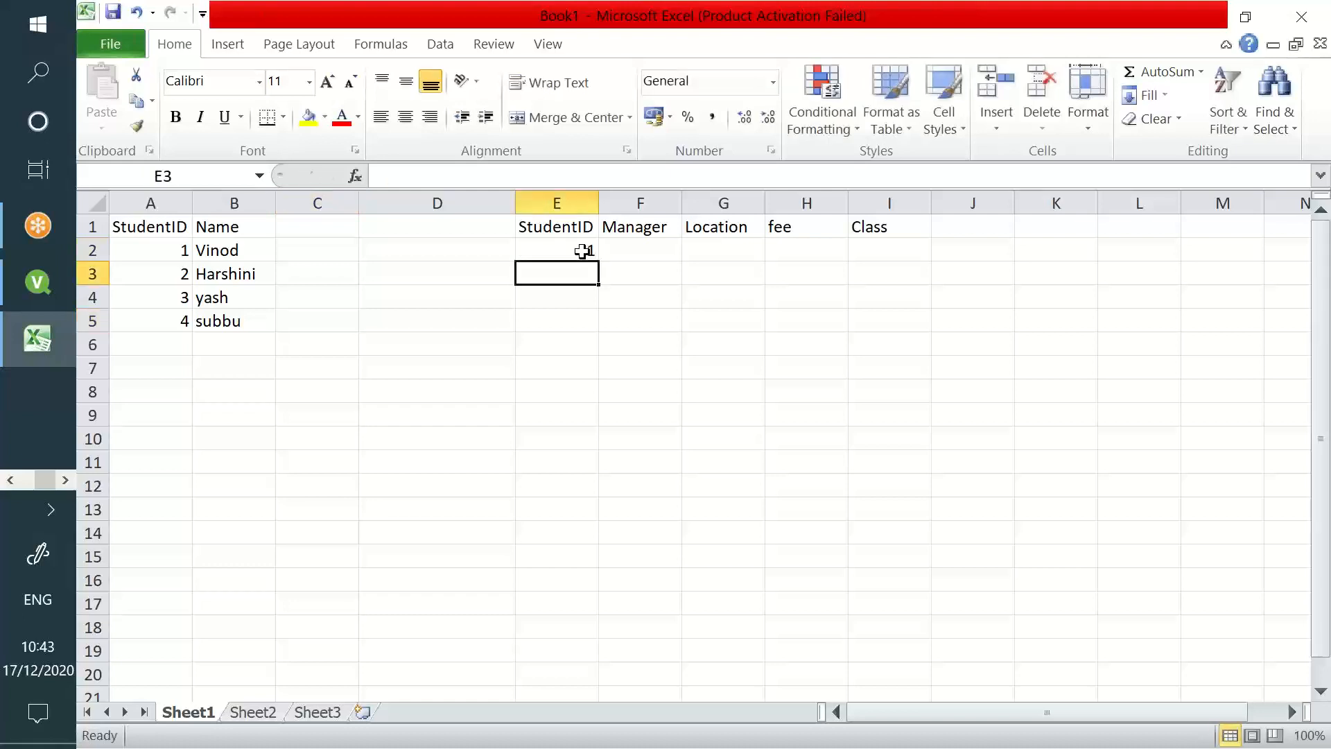
text(2)
key(Return)
text(4)
key(Return)
text(5)
key(Return)
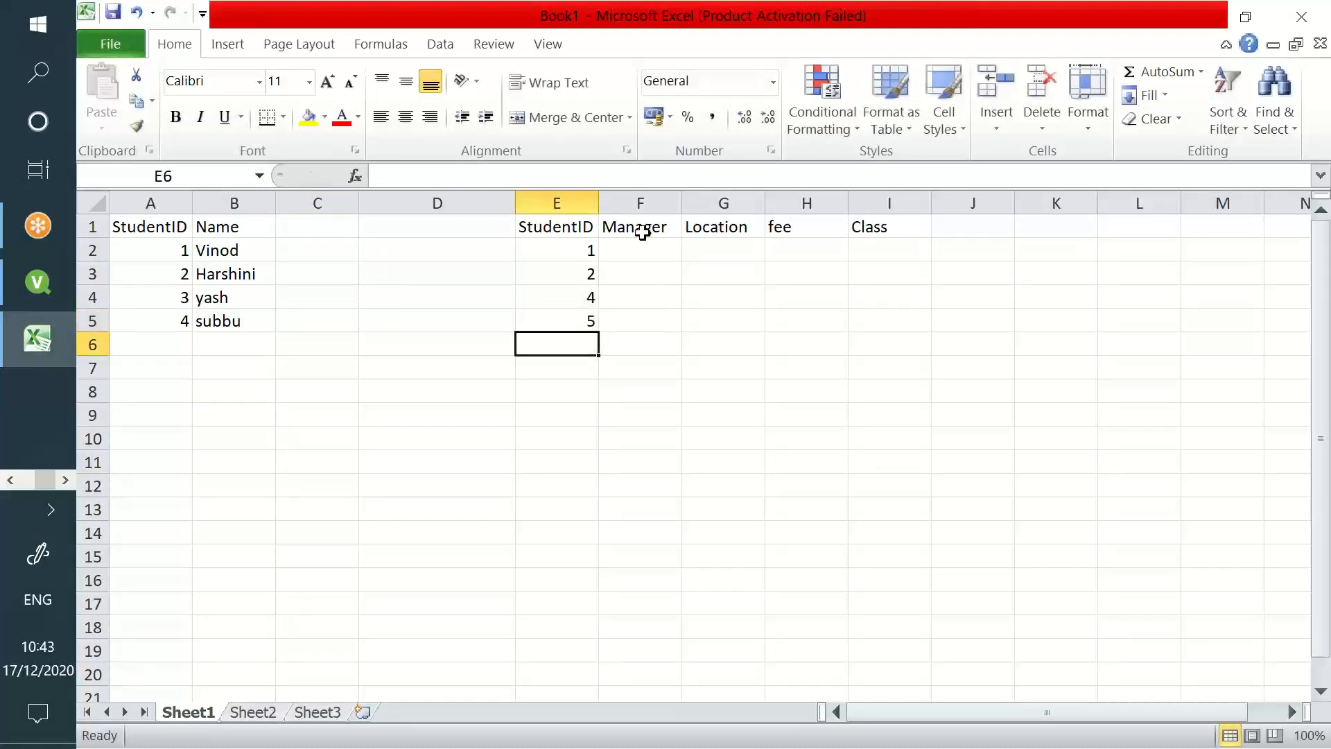
Enter the four managers' first names in cells F2 to F5 of the Manager column.
click(654, 258)
text(Vish)
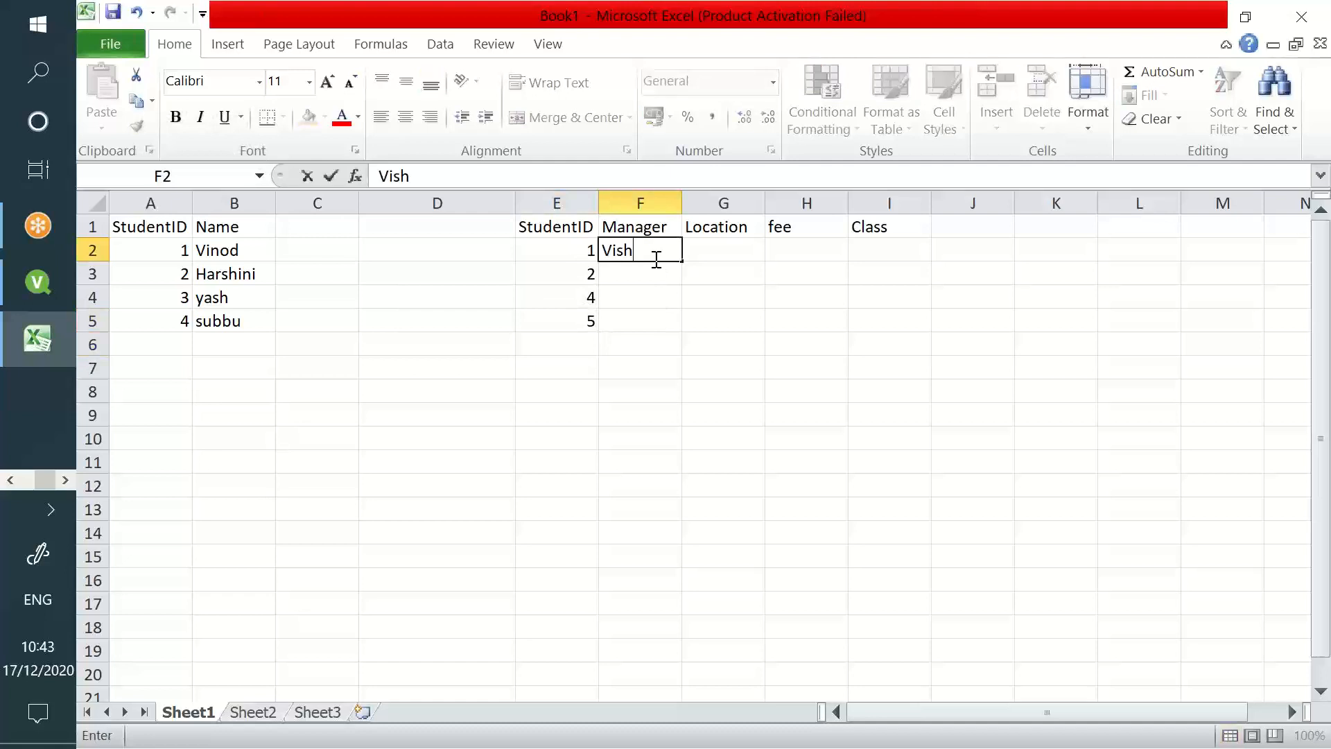
text(nu)
key(Return)
text(Srik)
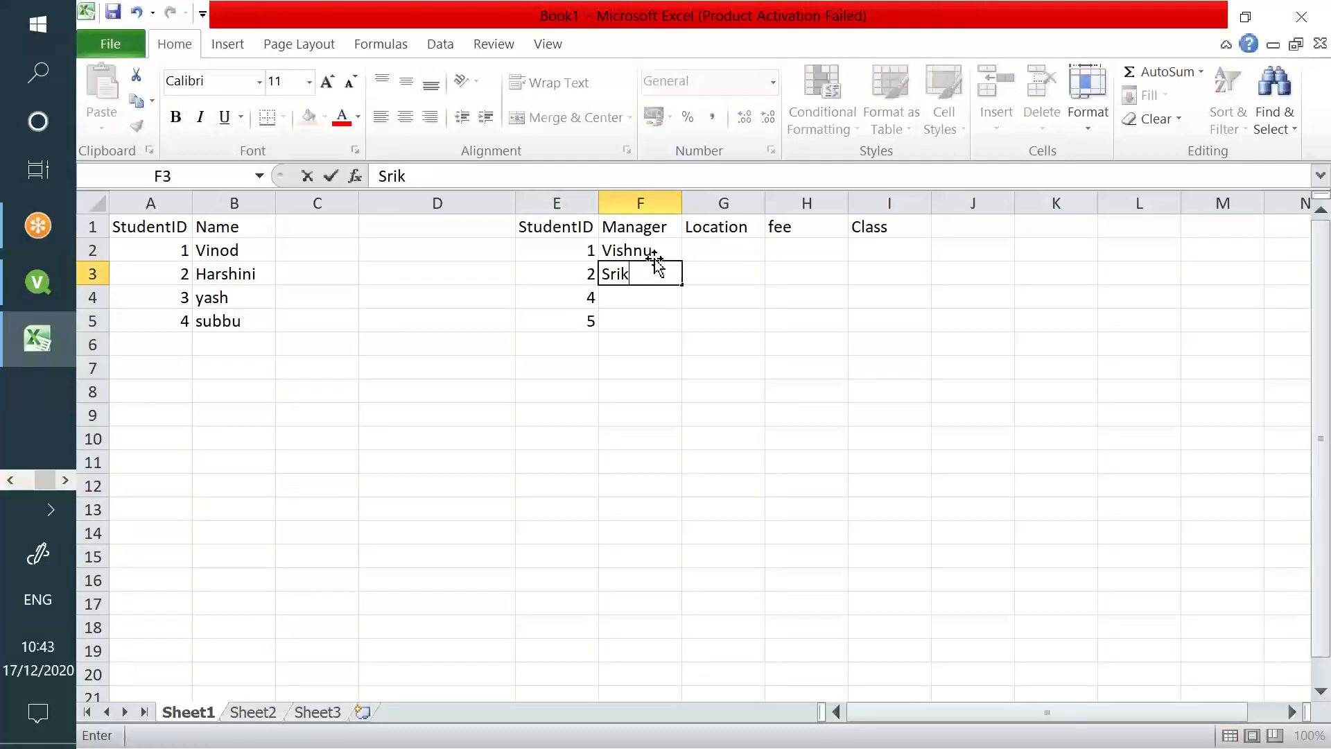
text(anth)
key(Return)
text(Krishn)
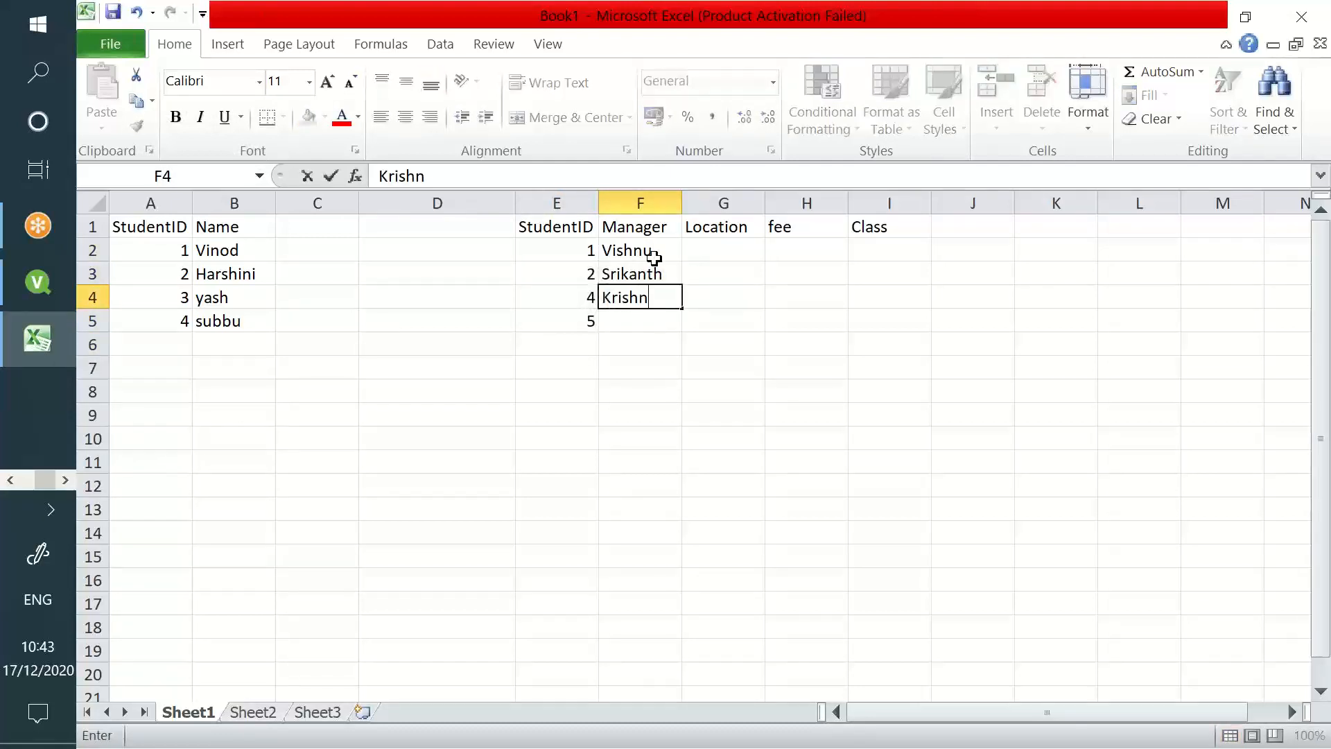
text(a)
key(Return)
text(Murali)
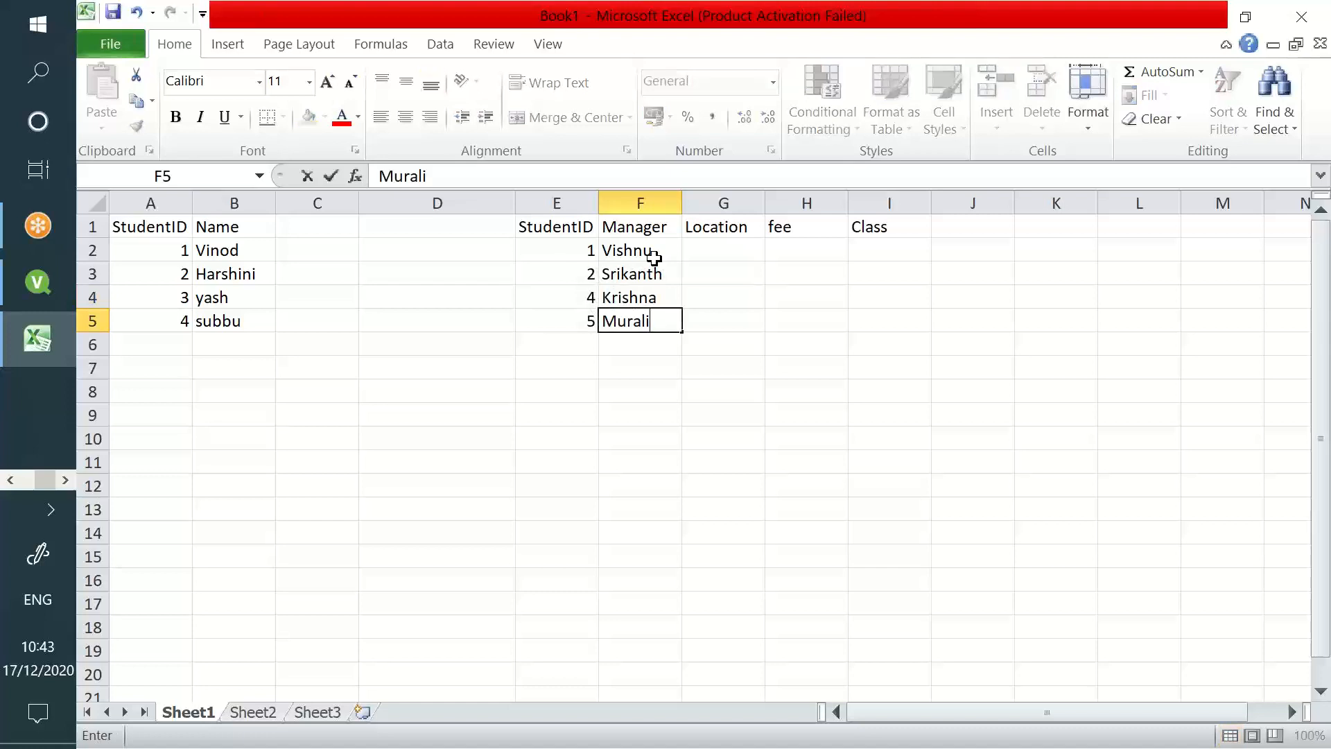
key(Tab)
Fill the Location column with Hyd, Mum, Chn and Kol in cells G2 to G5.
click(731, 268)
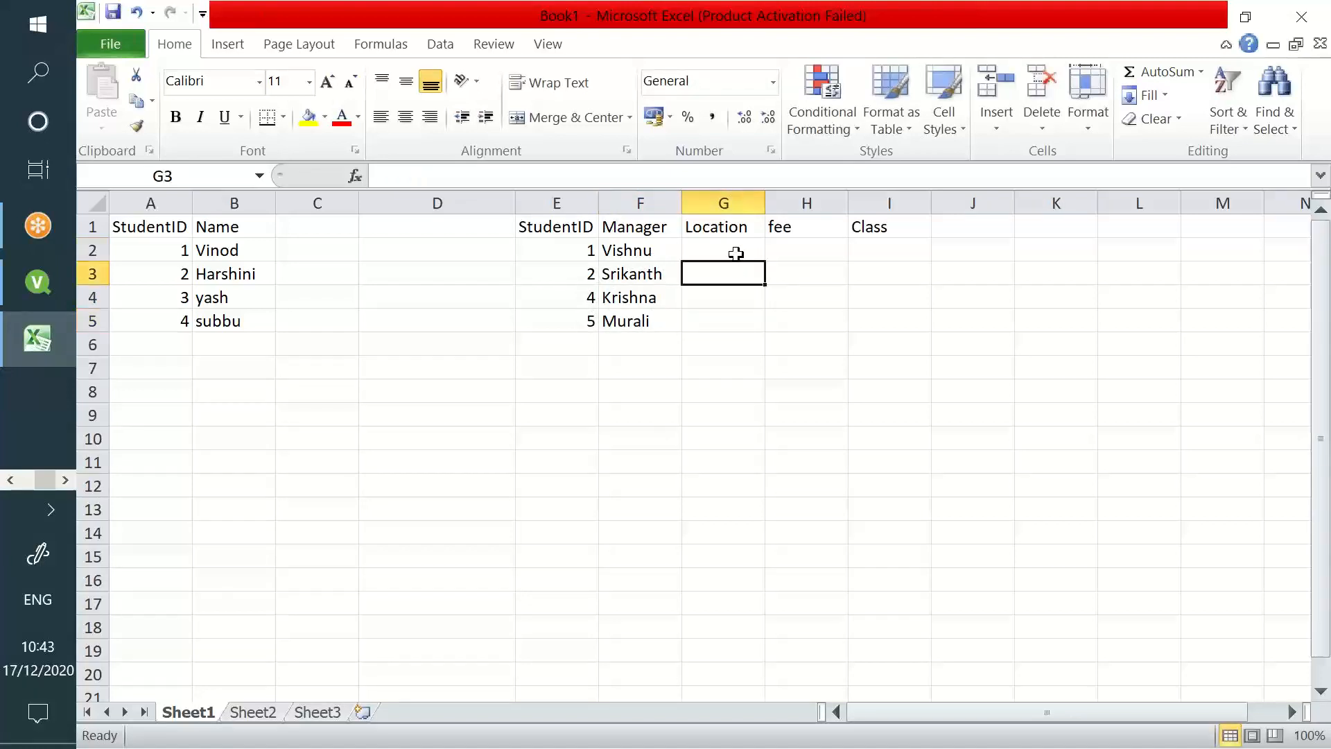
click(735, 253)
text(Hyd)
key(Return)
text(Mum)
key(Return)
text(hn)
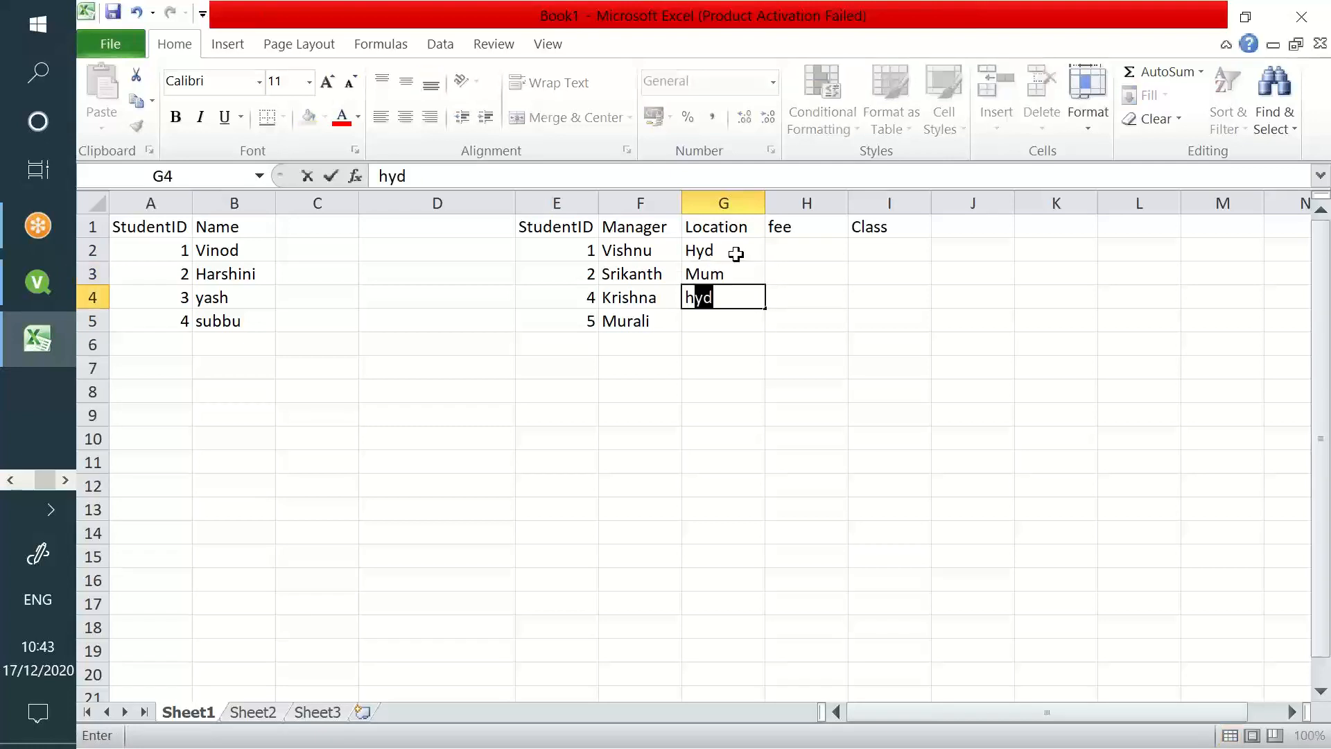
key(BackSpace)
key(BackSpace)
text(Chn)
key(Return)
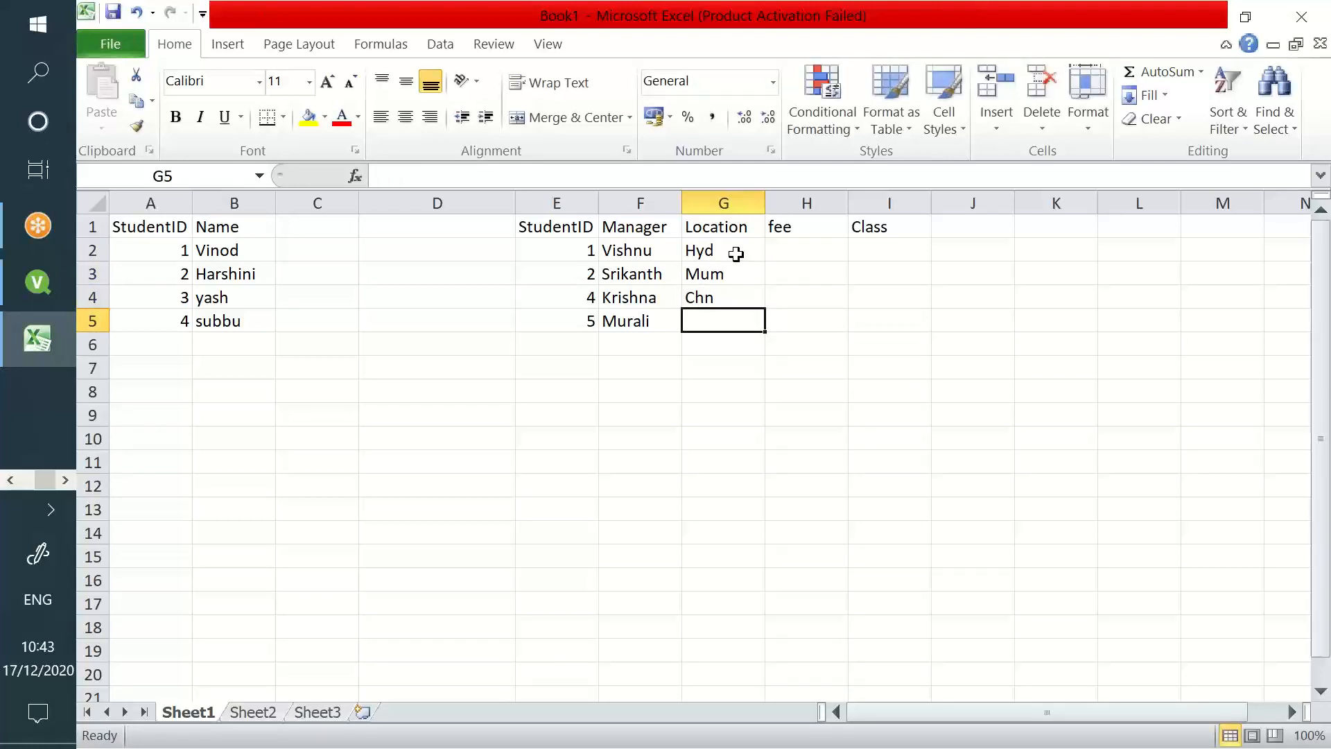
text(Kol)
key(Tab)
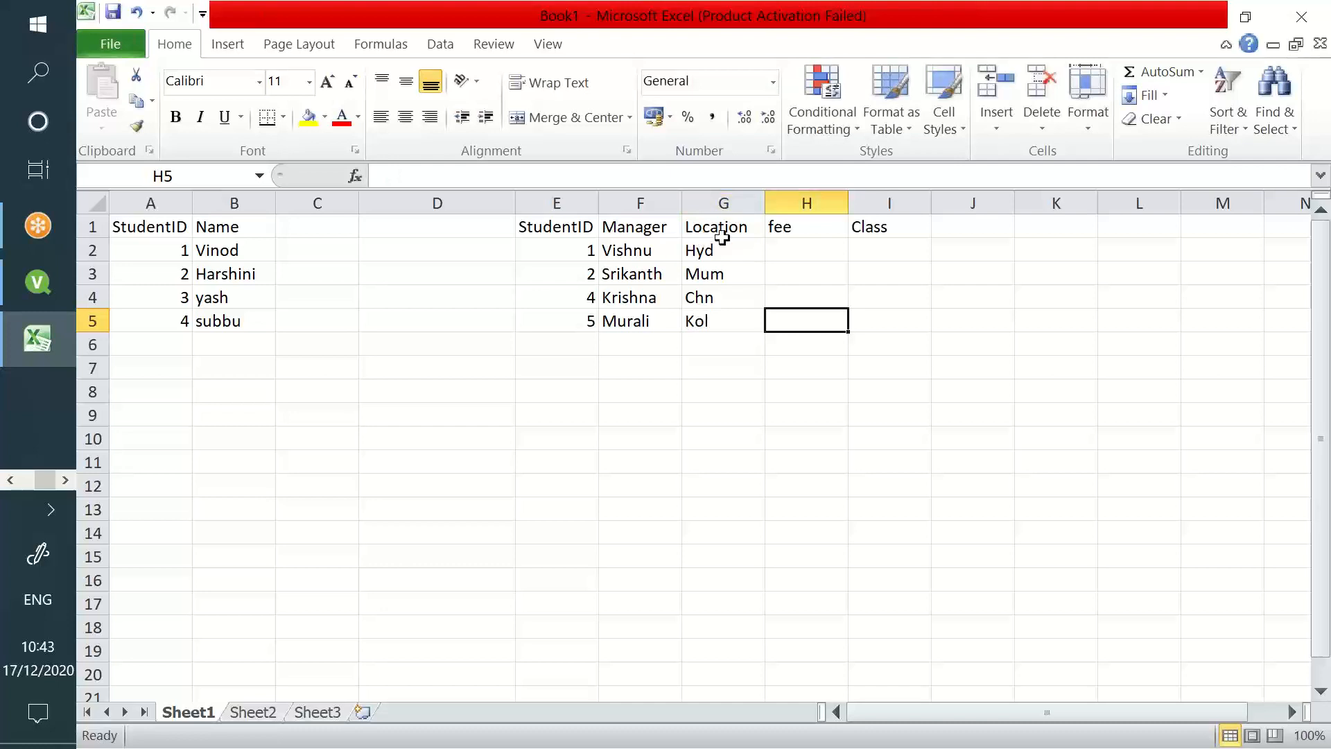
Fill the fee column with 100, 200, 300 and 400 in cells H2 to H5.
click(785, 243)
text(100)
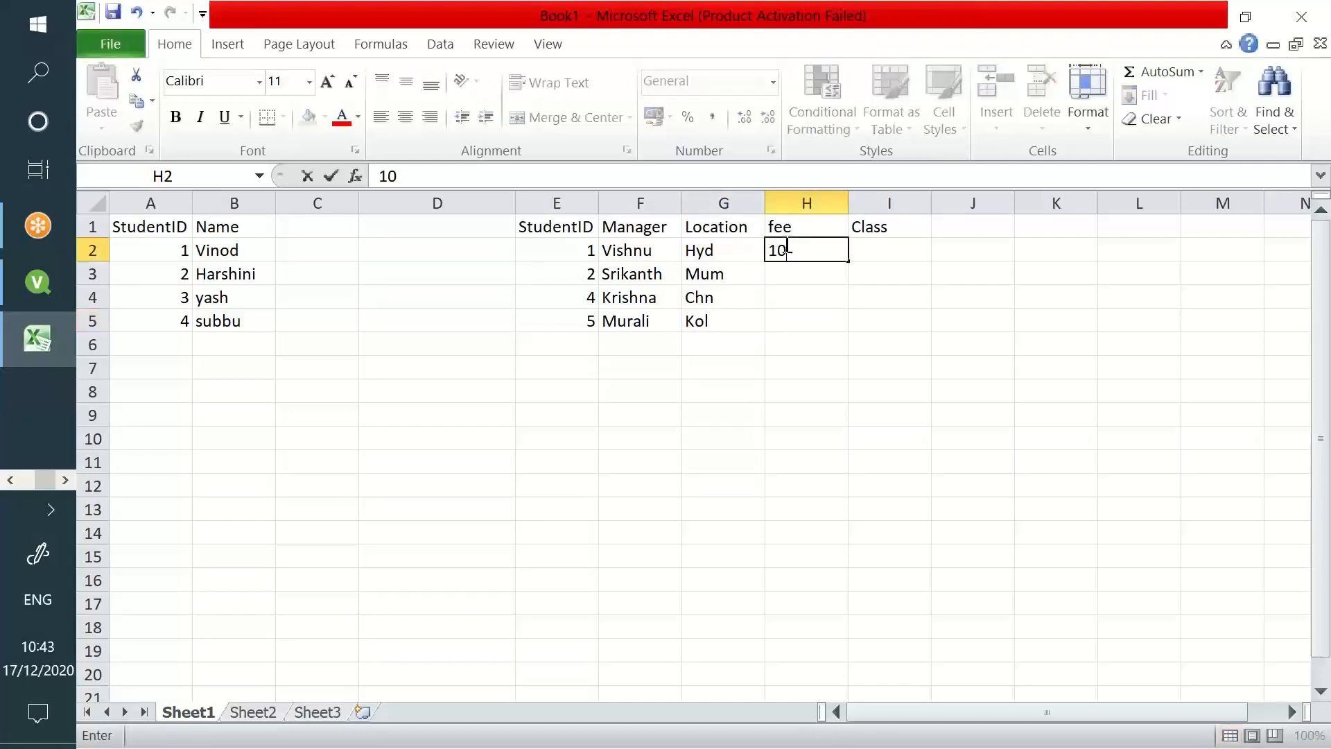
key(Return)
text(200'3)
key(BackSpace)
key(BackSpace)
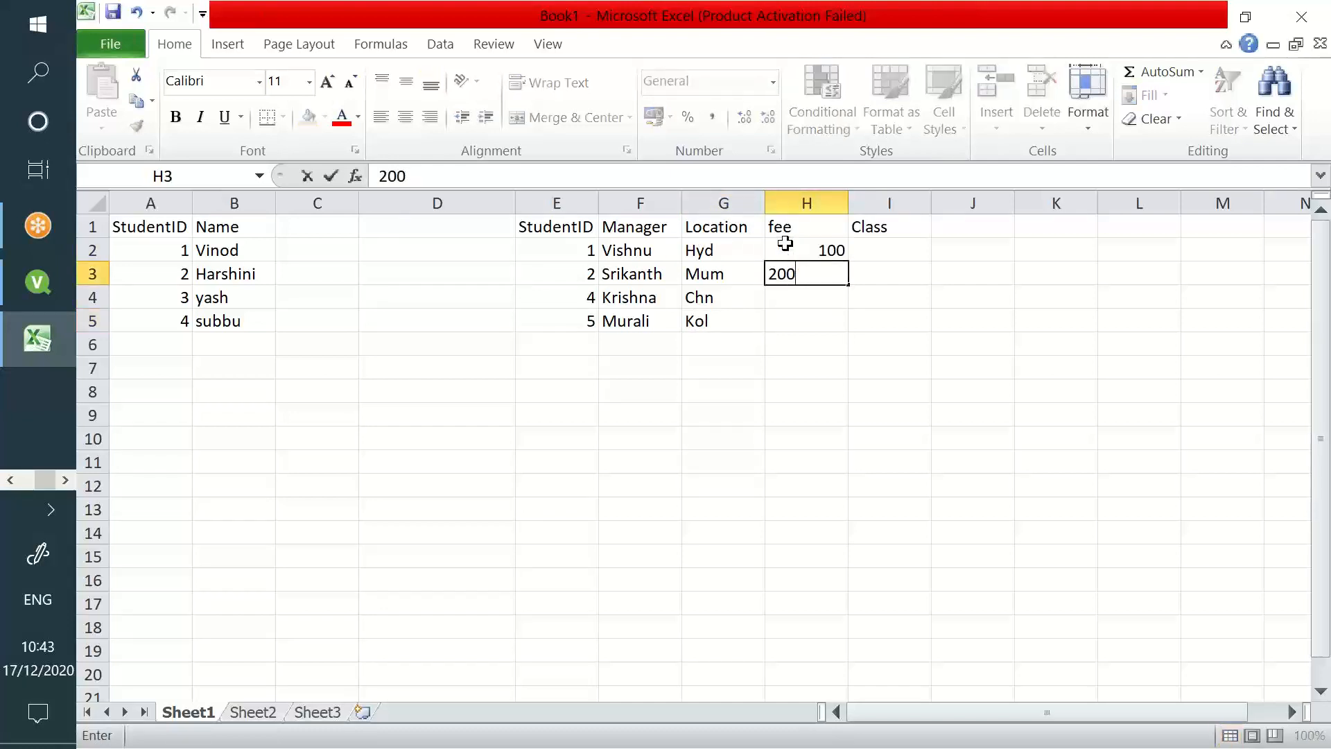
key(Return)
text(300)
key(Return)
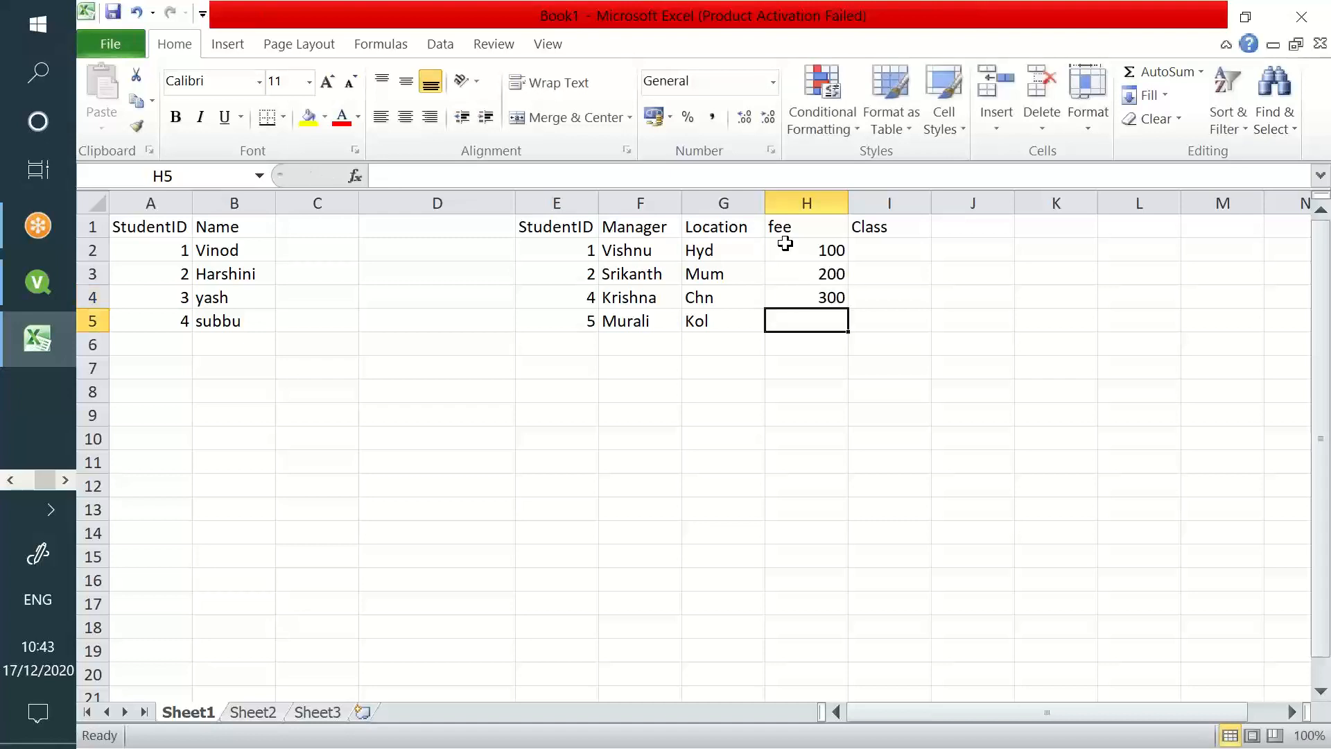
text(400)
key(Return)
Fill the Class column with 1, 2, 3 and 4 in cells I2 to I5.
click(874, 250)
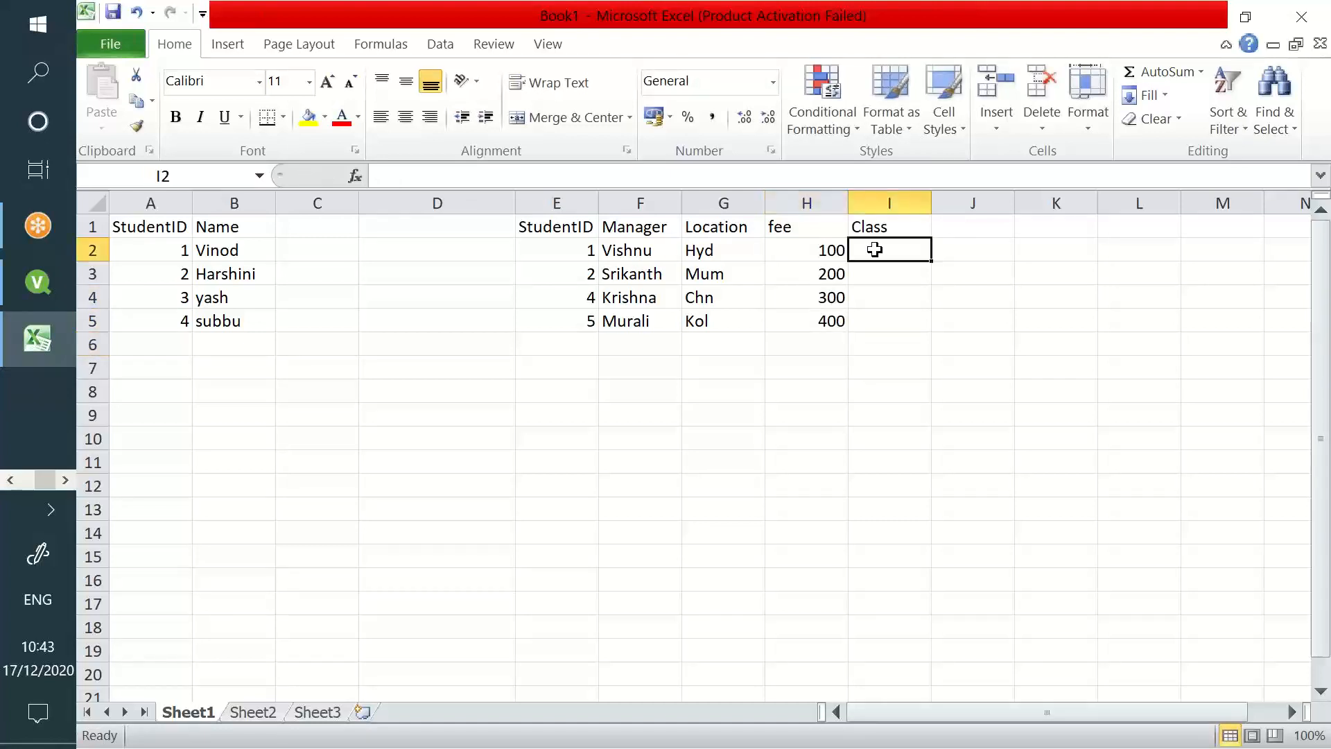
text(1)
key(Return)
text(2)
key(Return)
text(3)
key(Return)
text(4)
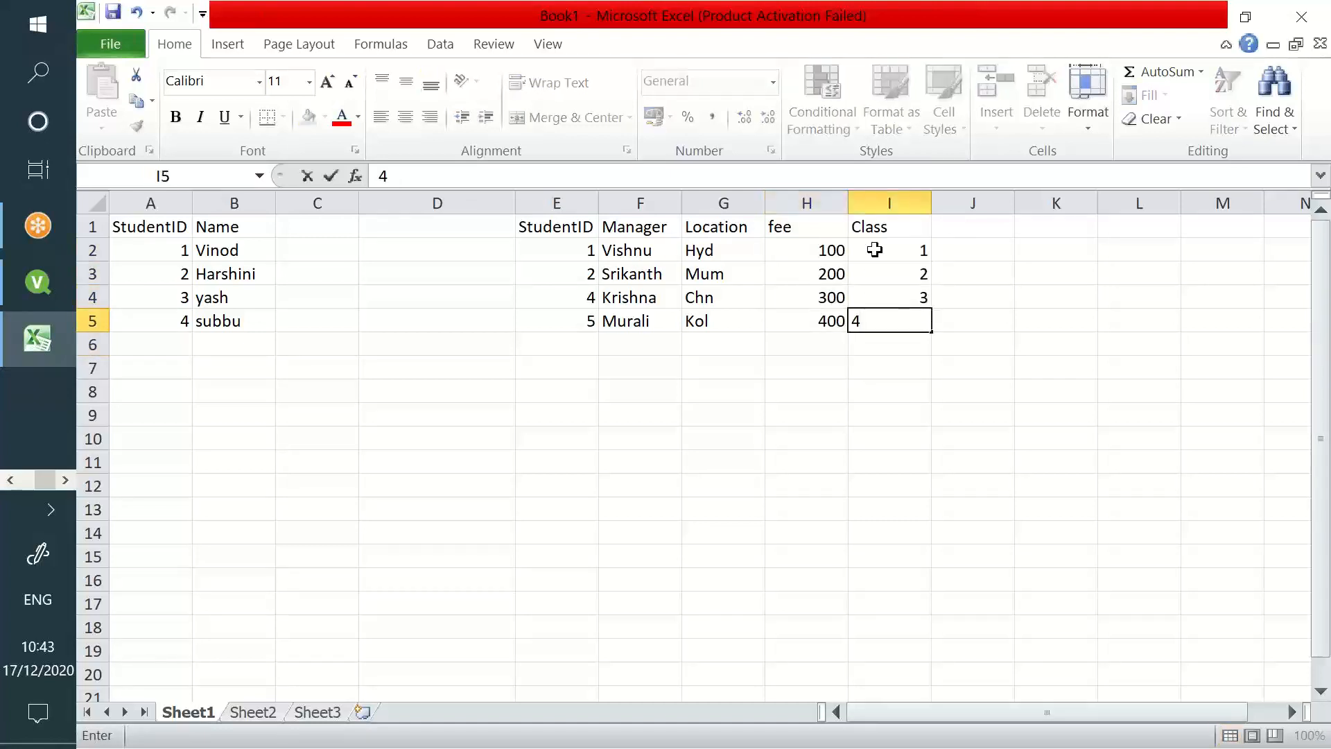
key(Return)
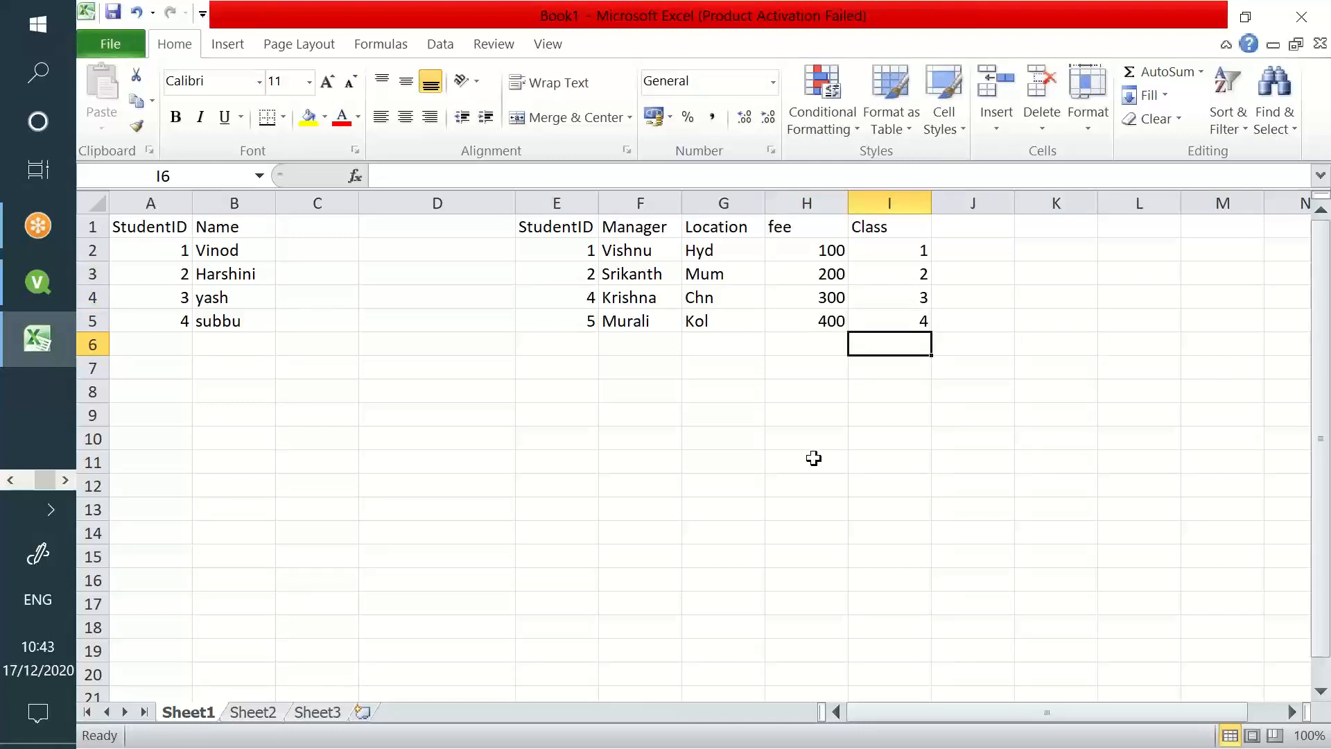
Compare the two tables, their shared StudentID columns, the Name column and the empty column beside Class.
drag(134, 226, 242, 321)
drag(548, 227, 918, 319)
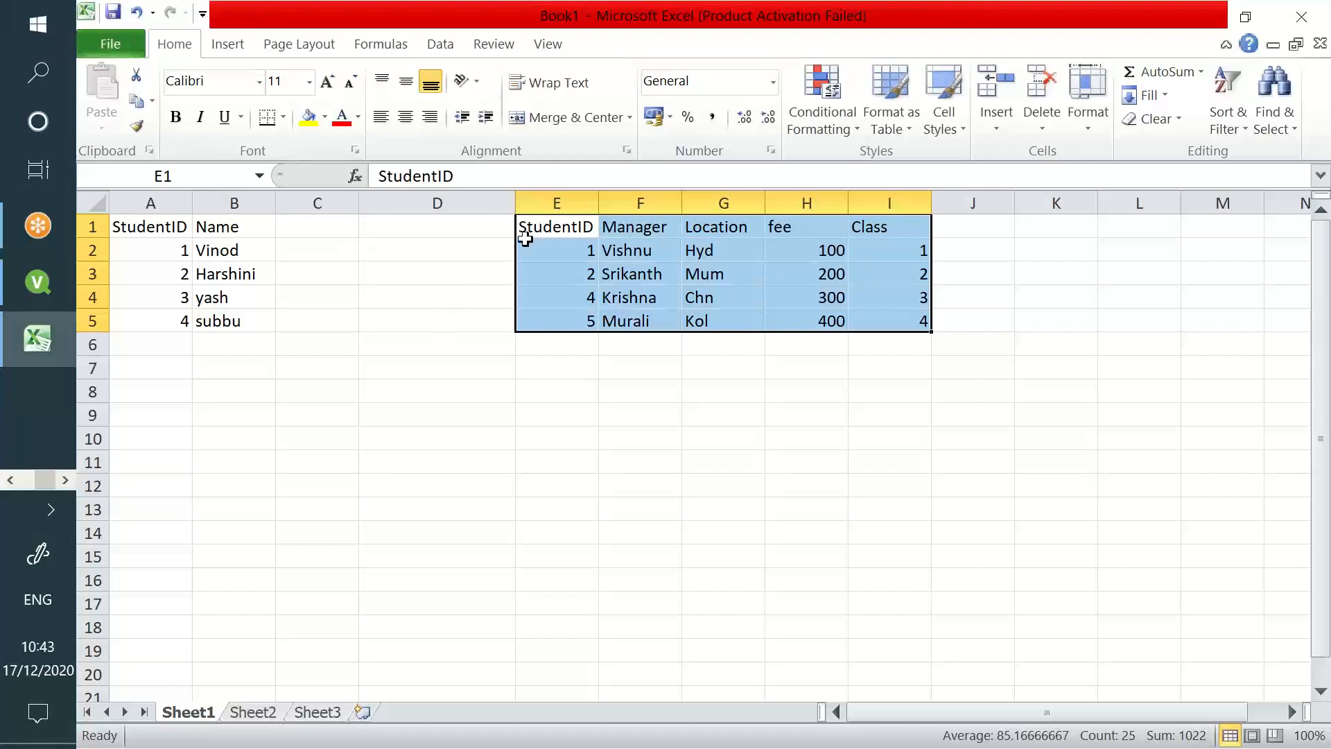
drag(527, 228, 849, 305)
drag(873, 319, 874, 321)
drag(165, 228, 236, 322)
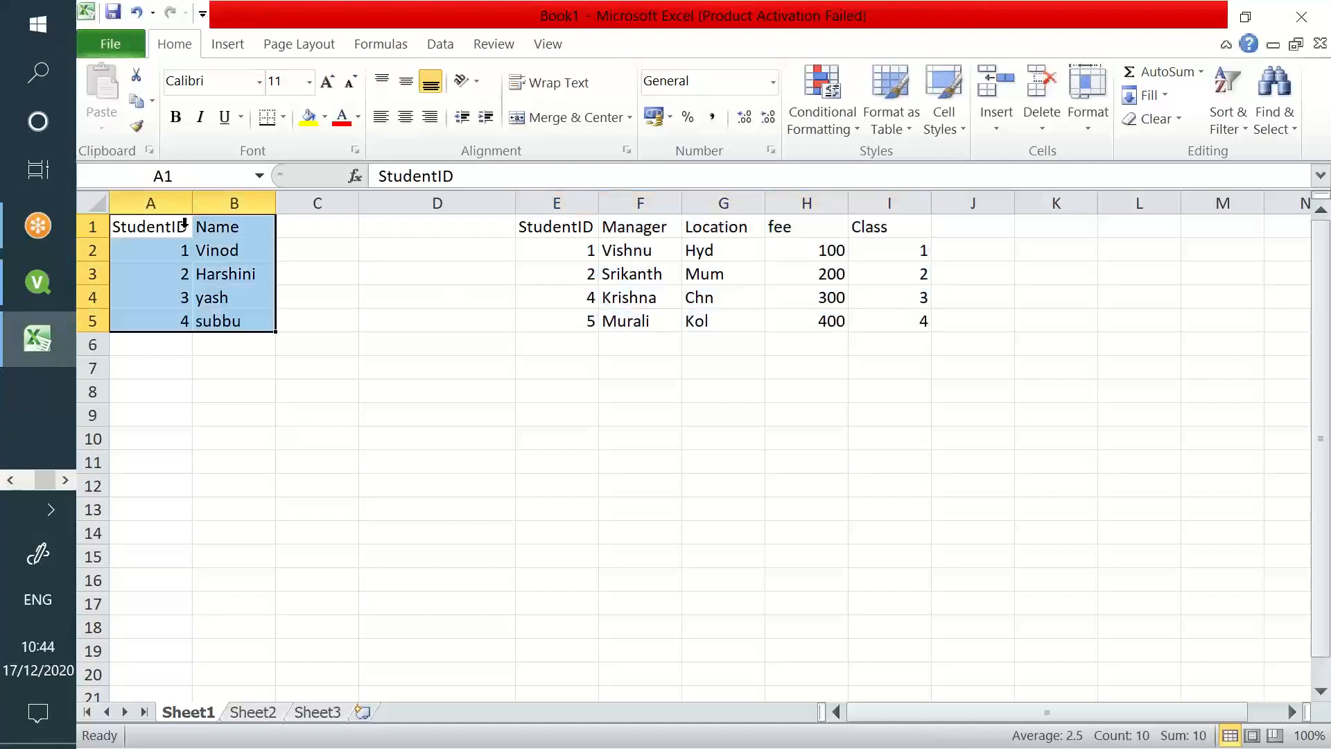
drag(152, 231, 179, 310)
drag(528, 235, 555, 324)
drag(261, 226, 248, 320)
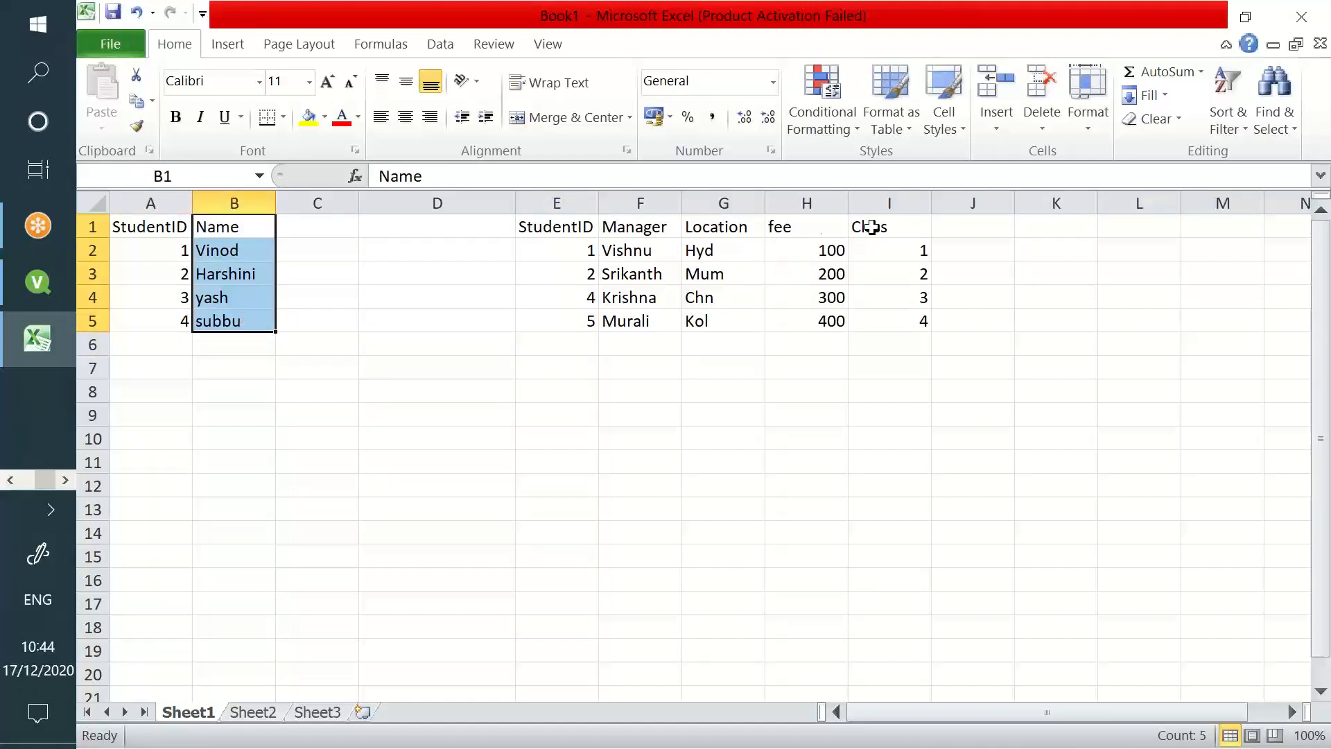
drag(984, 229, 995, 375)
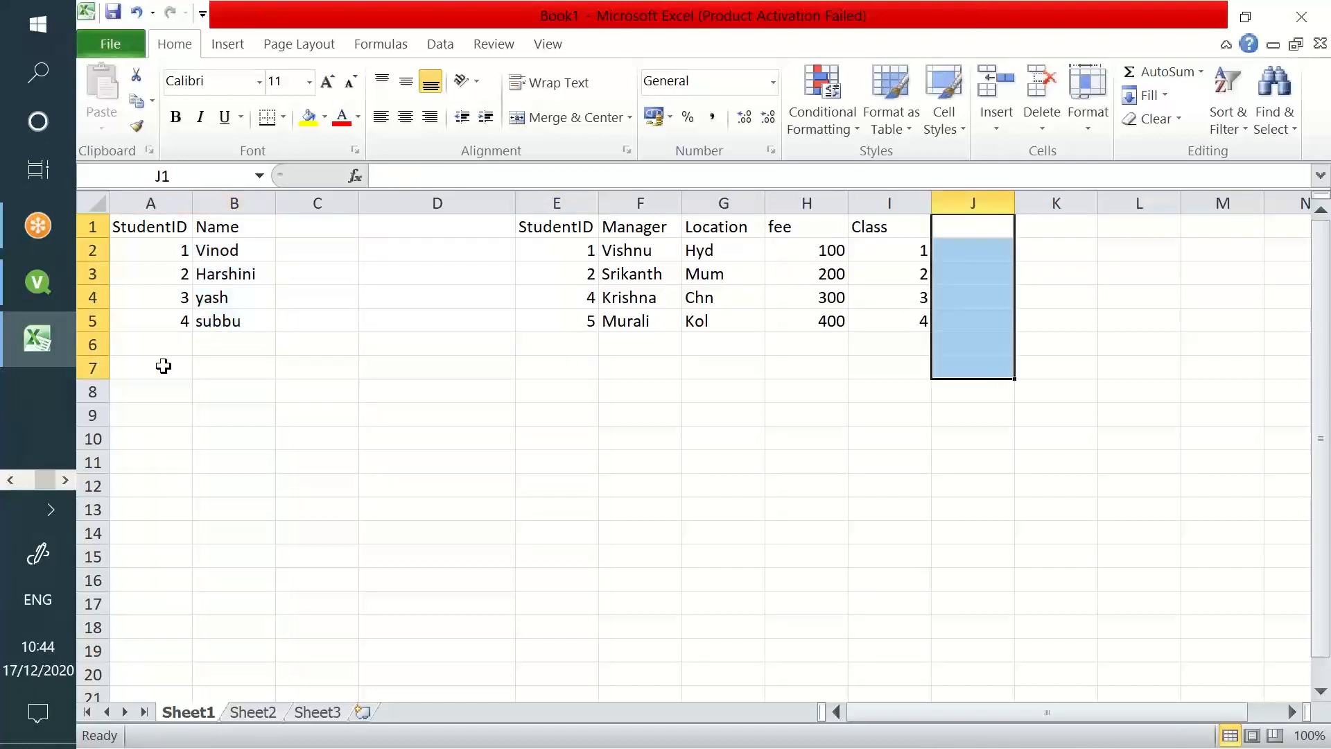
Label the first table as Mapping Table in cell A7.
click(166, 366)
text(Ma)
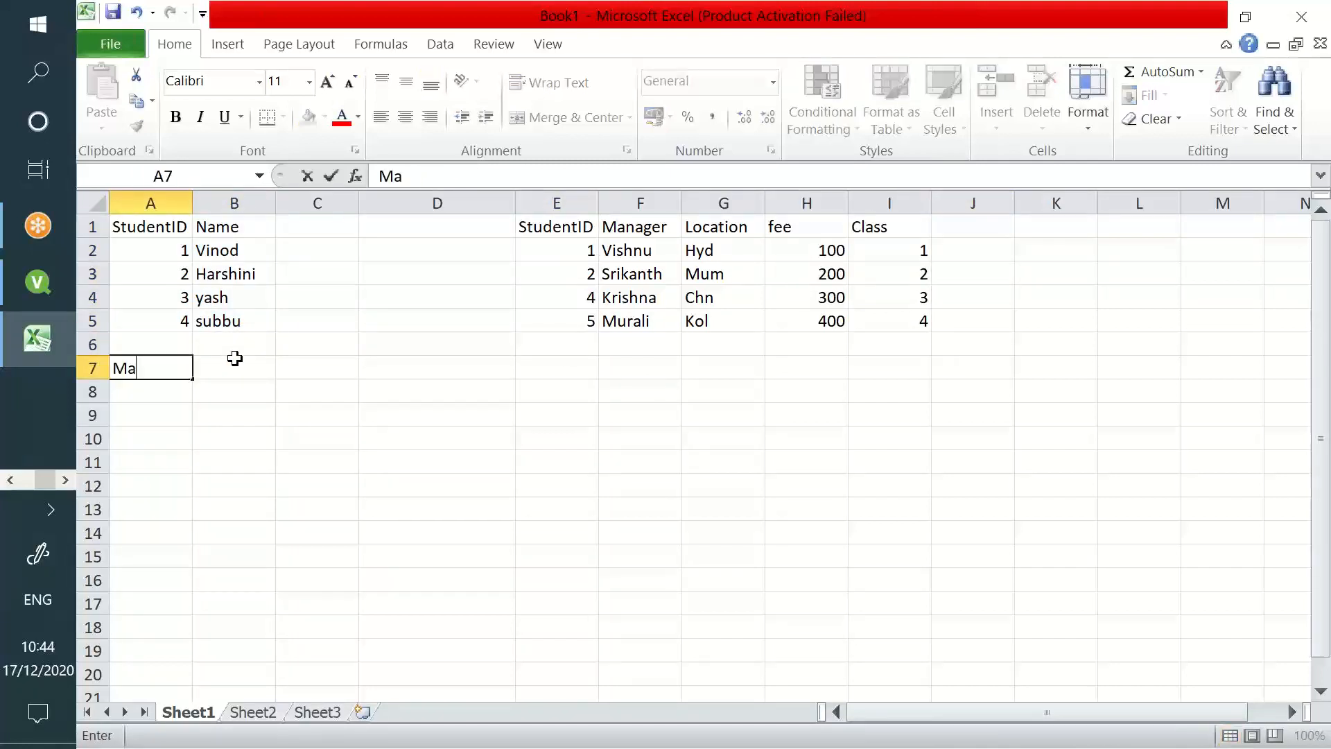
text(pping Table)
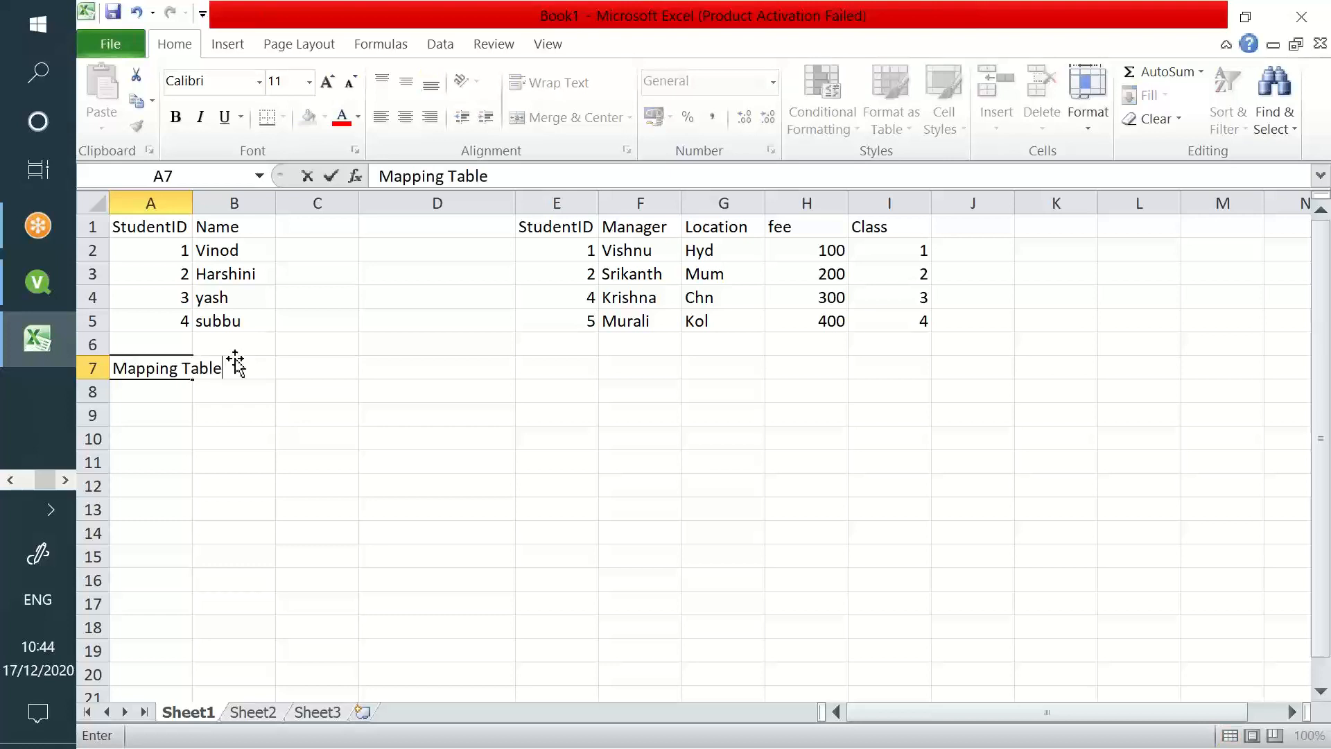
Label the second table as destination/staging table in cell F7.
key(Tab)
key(Tab)
key(Tab)
key(Tab)
key(Tab)
text(de)
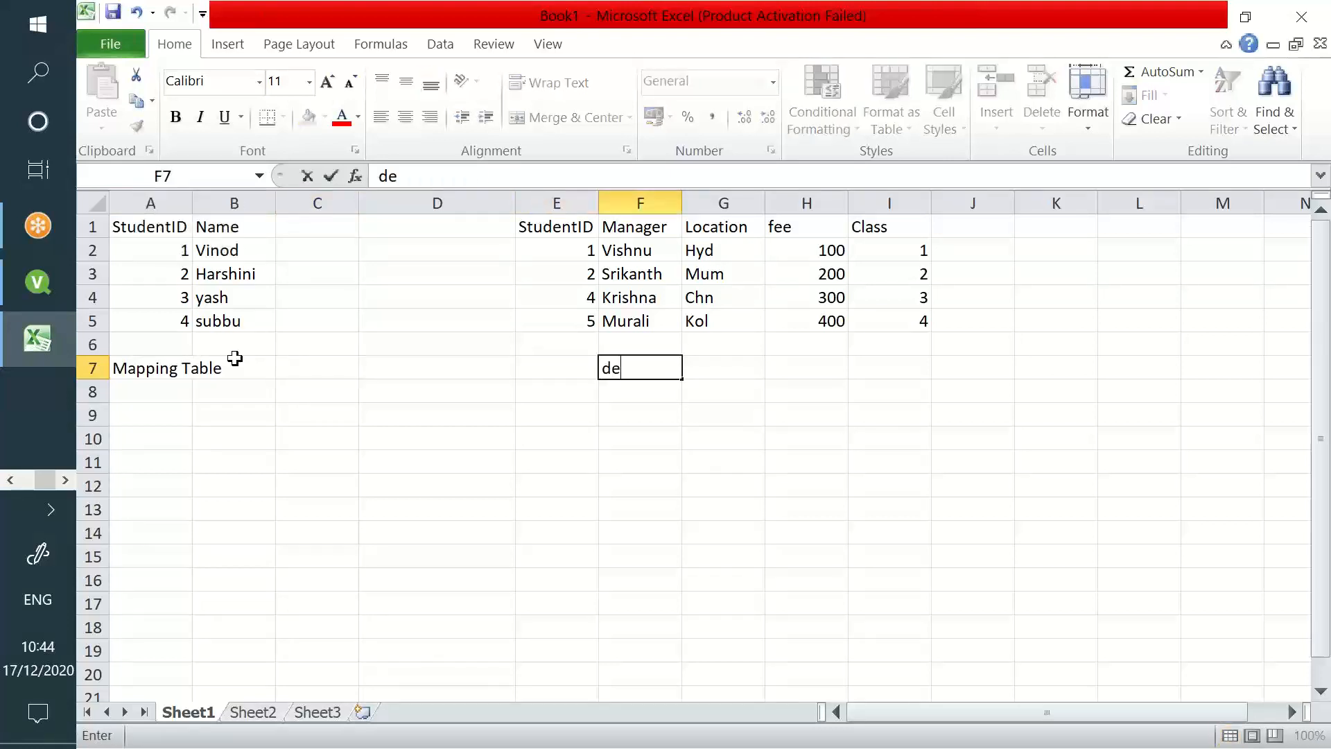
text(stination/)
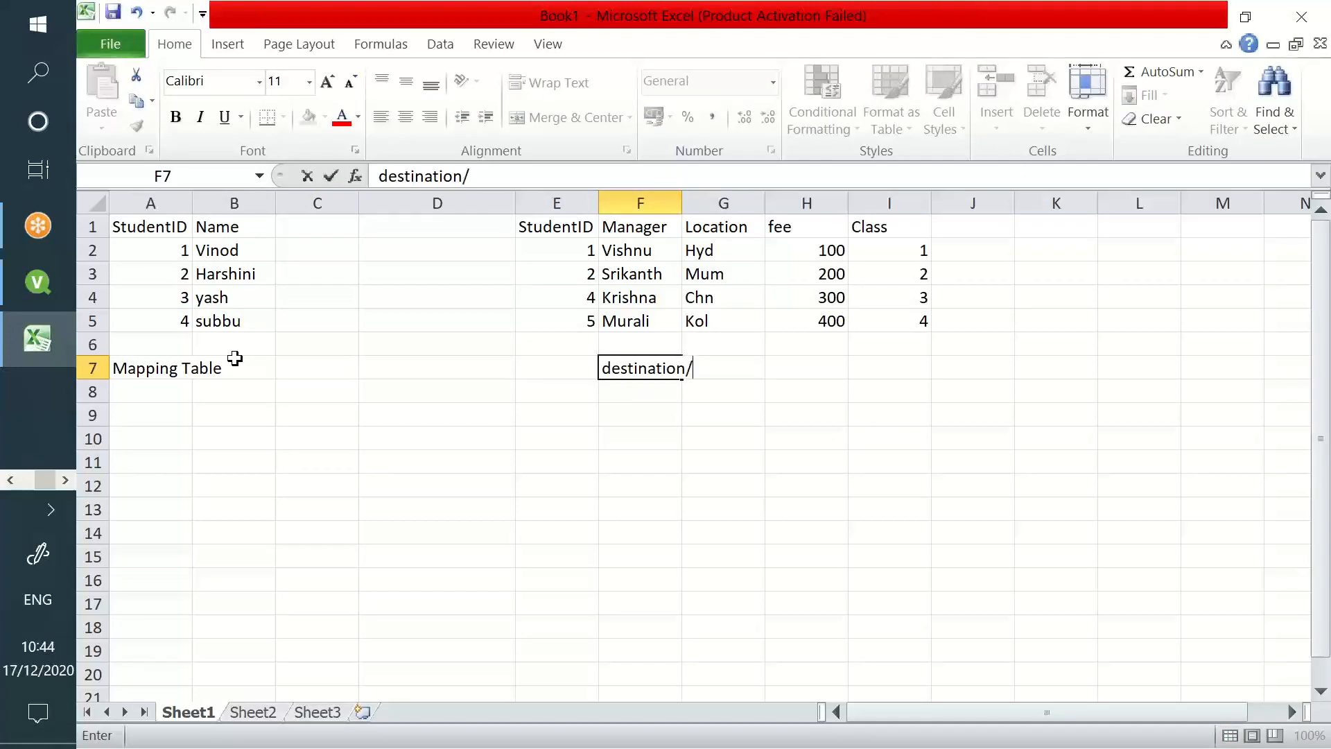
text(staging table)
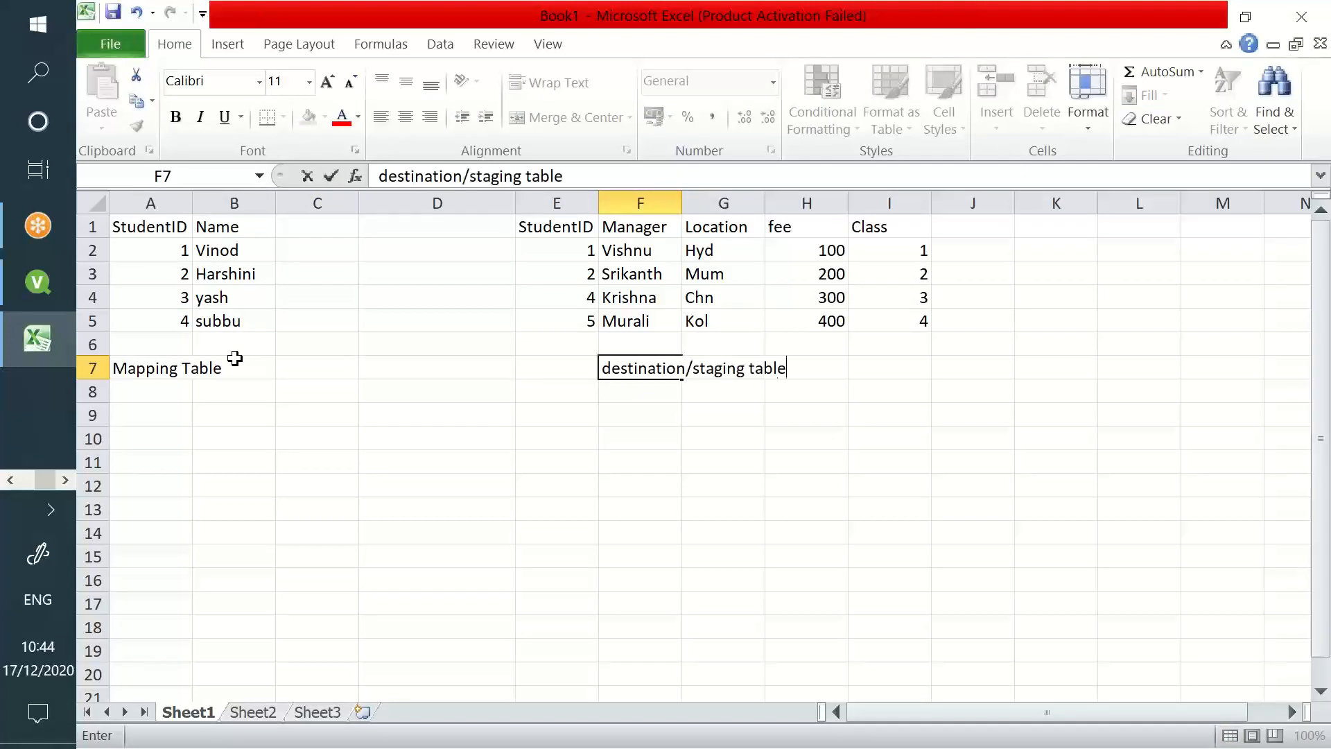
key(Return)
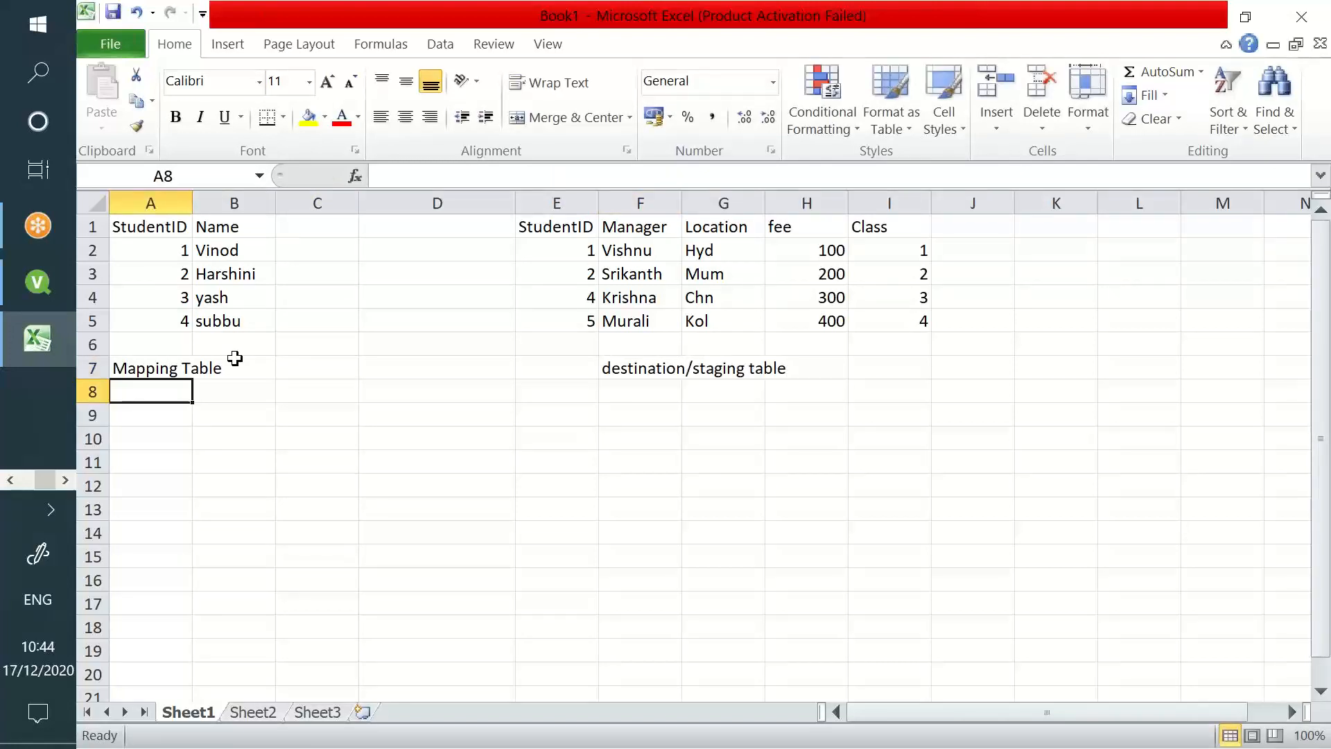
Copy the name for StudentID 1 from the mapping table into cell D2, beside the matching destination row.
click(149, 367)
click(678, 368)
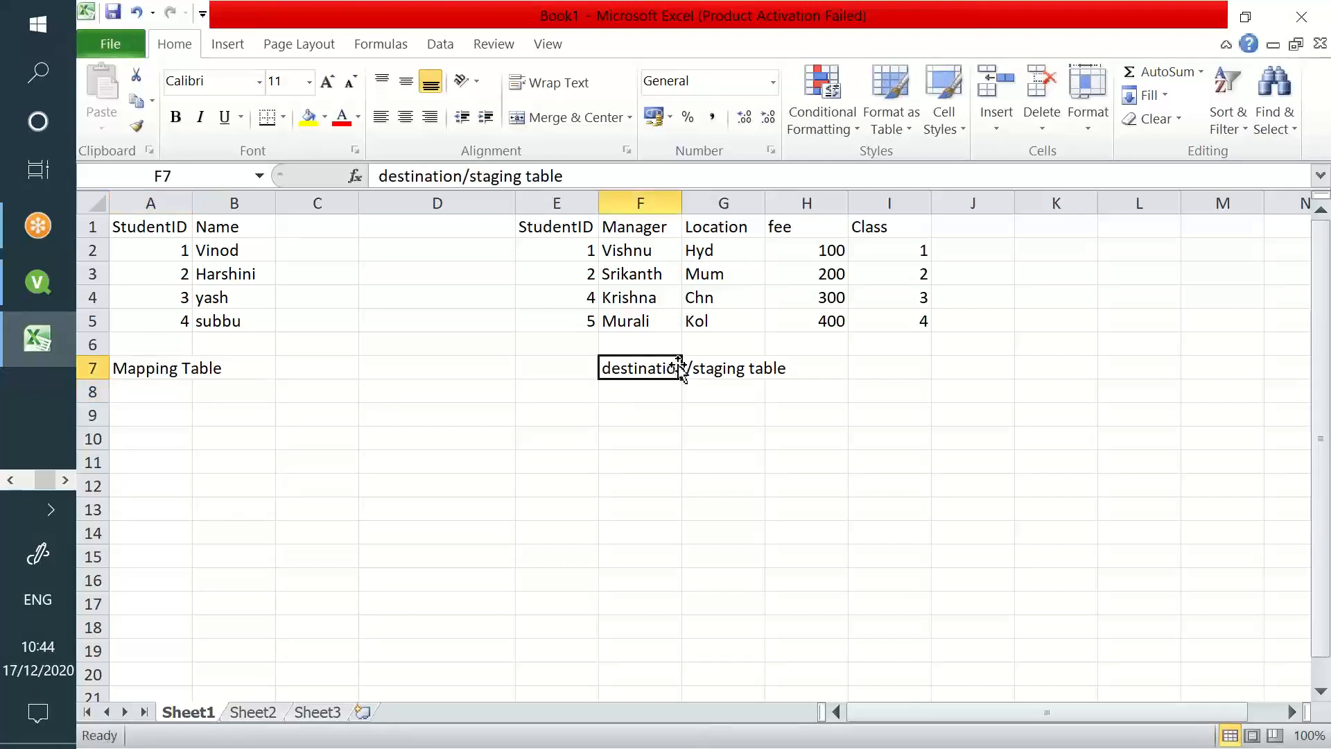
drag(184, 226, 243, 320)
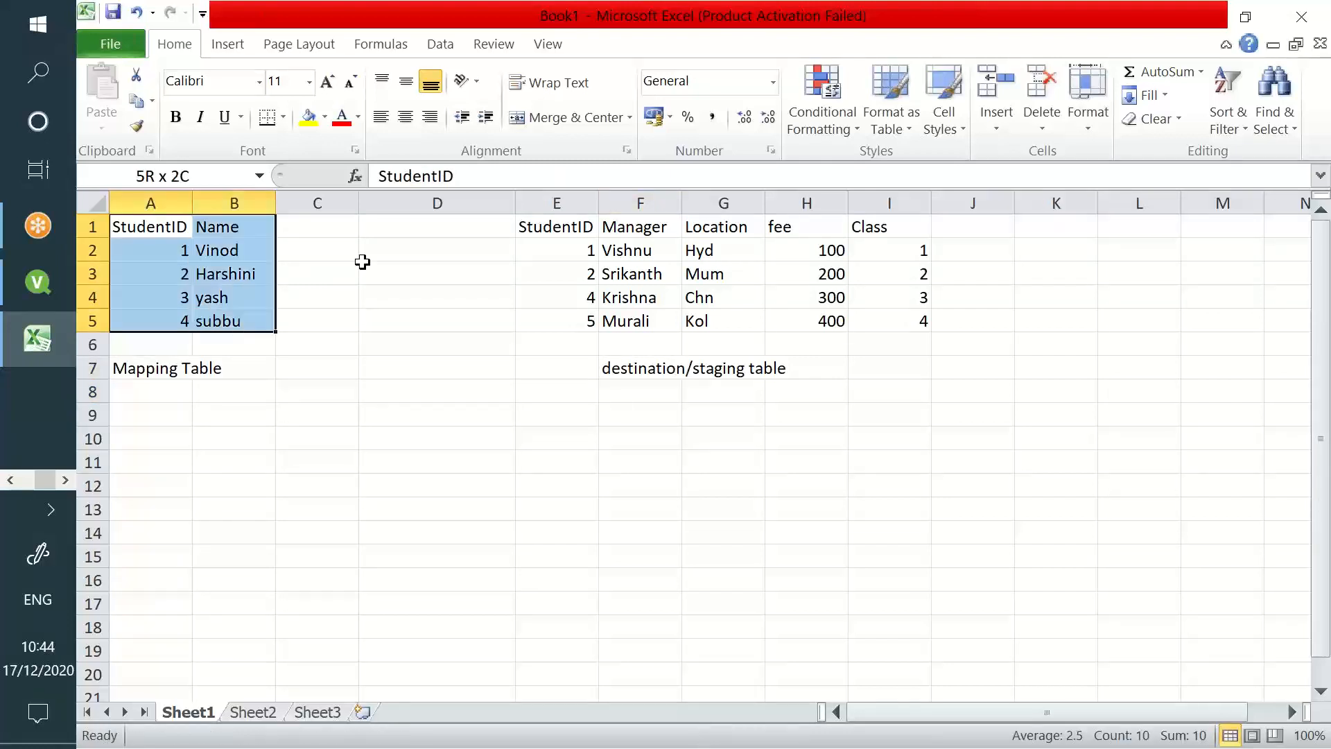
drag(581, 227, 584, 299)
click(585, 257)
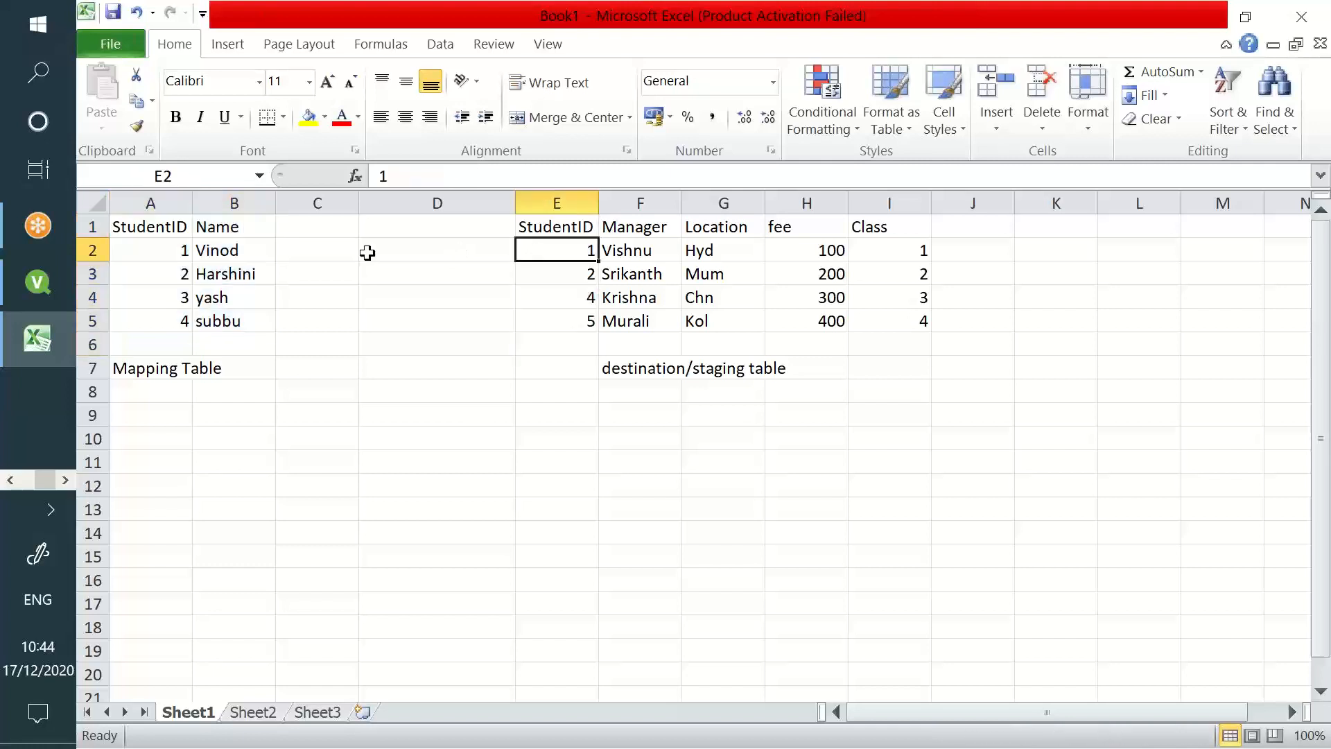
click(284, 246)
click(249, 249)
key(ctrl+c)
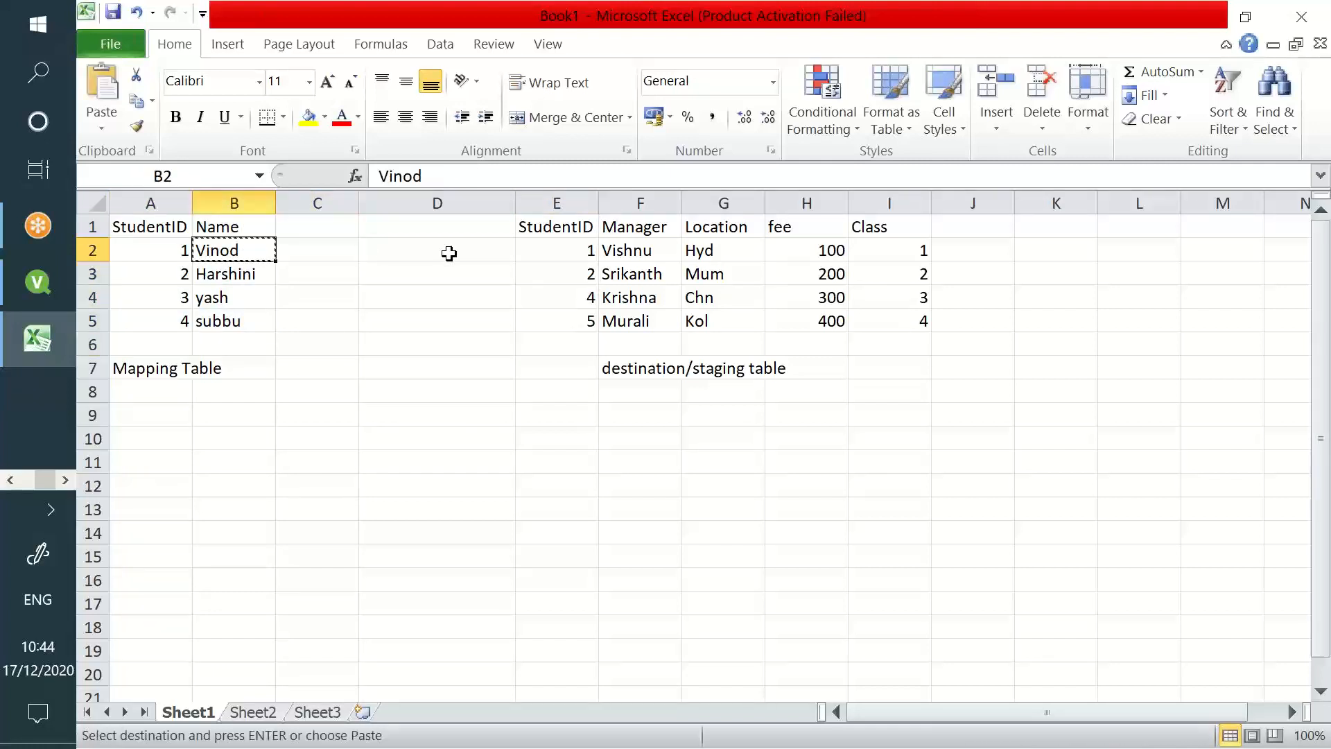
click(444, 251)
key(ctrl+v)
key(ctrl)
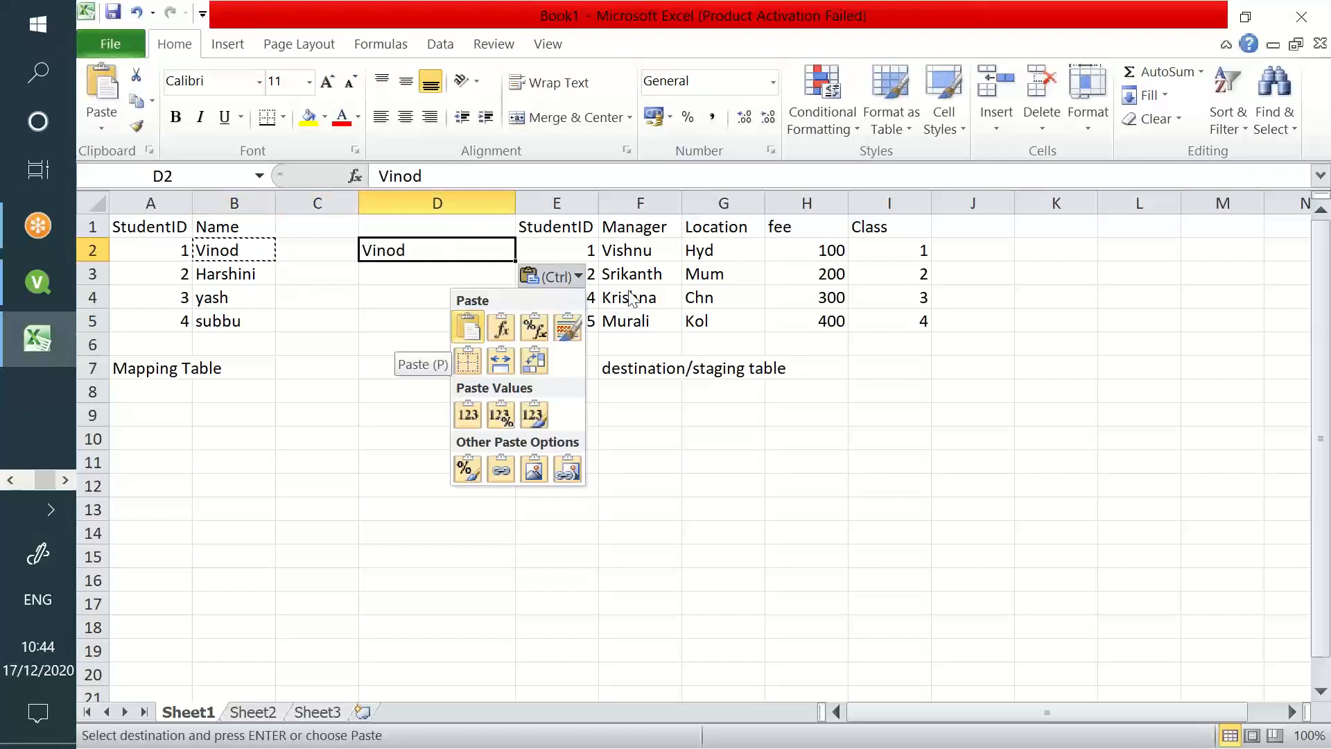
Copy the name for StudentID 2 from the mapping table into cell D3, beside the matching destination row.
click(595, 270)
click(595, 270)
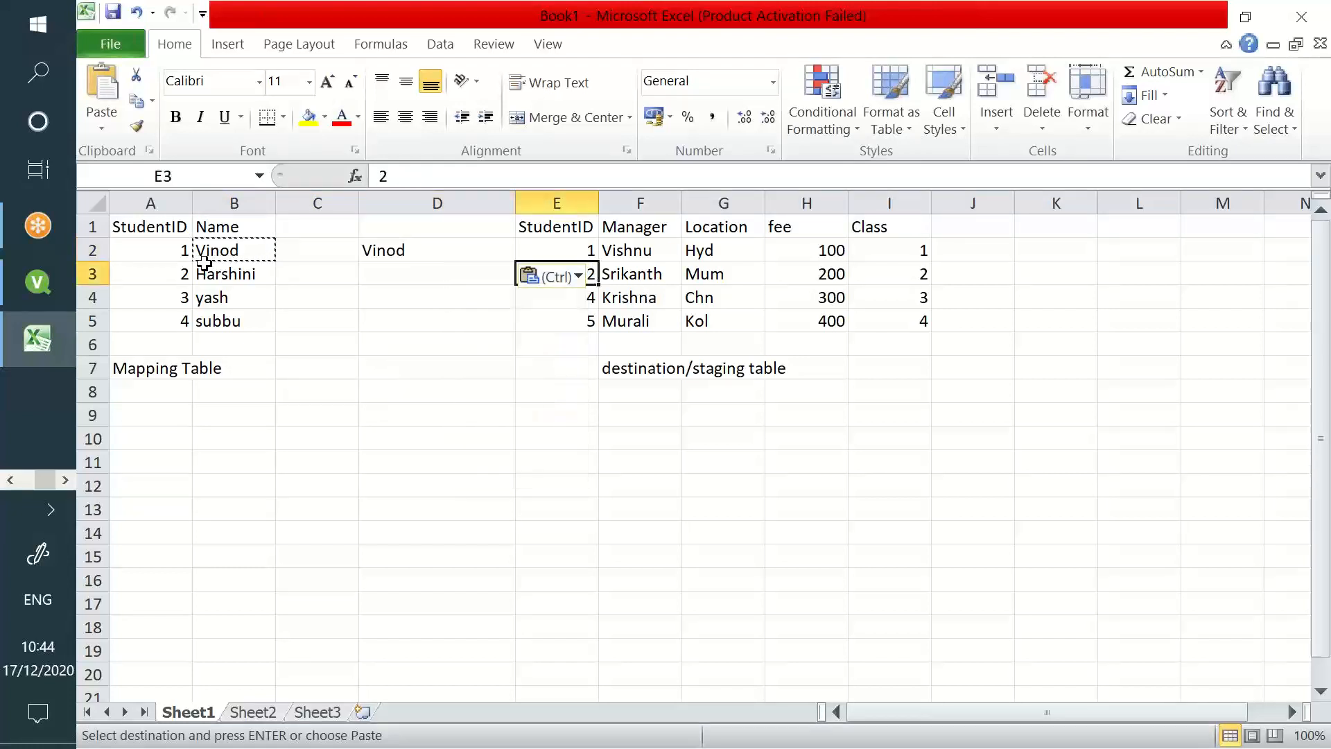
click(202, 269)
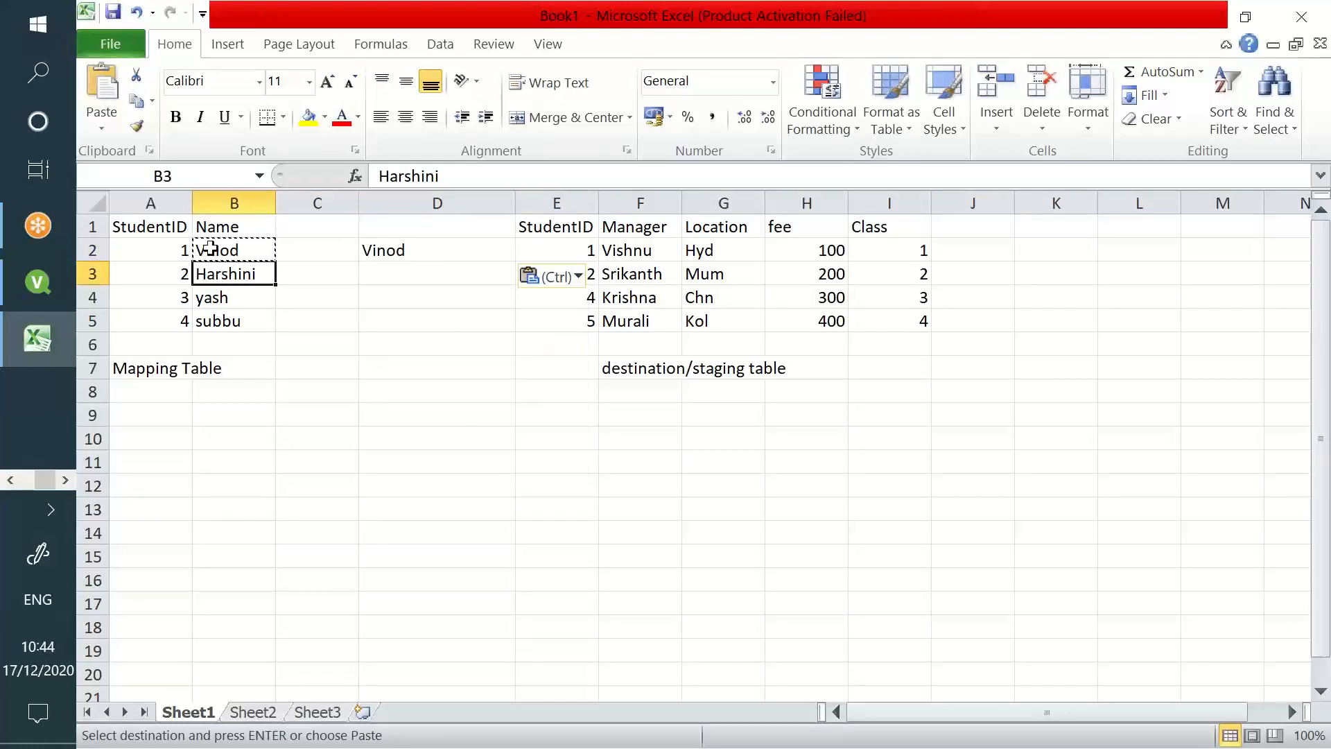
drag(206, 248, 239, 317)
click(243, 280)
key(ctrl+c)
click(466, 275)
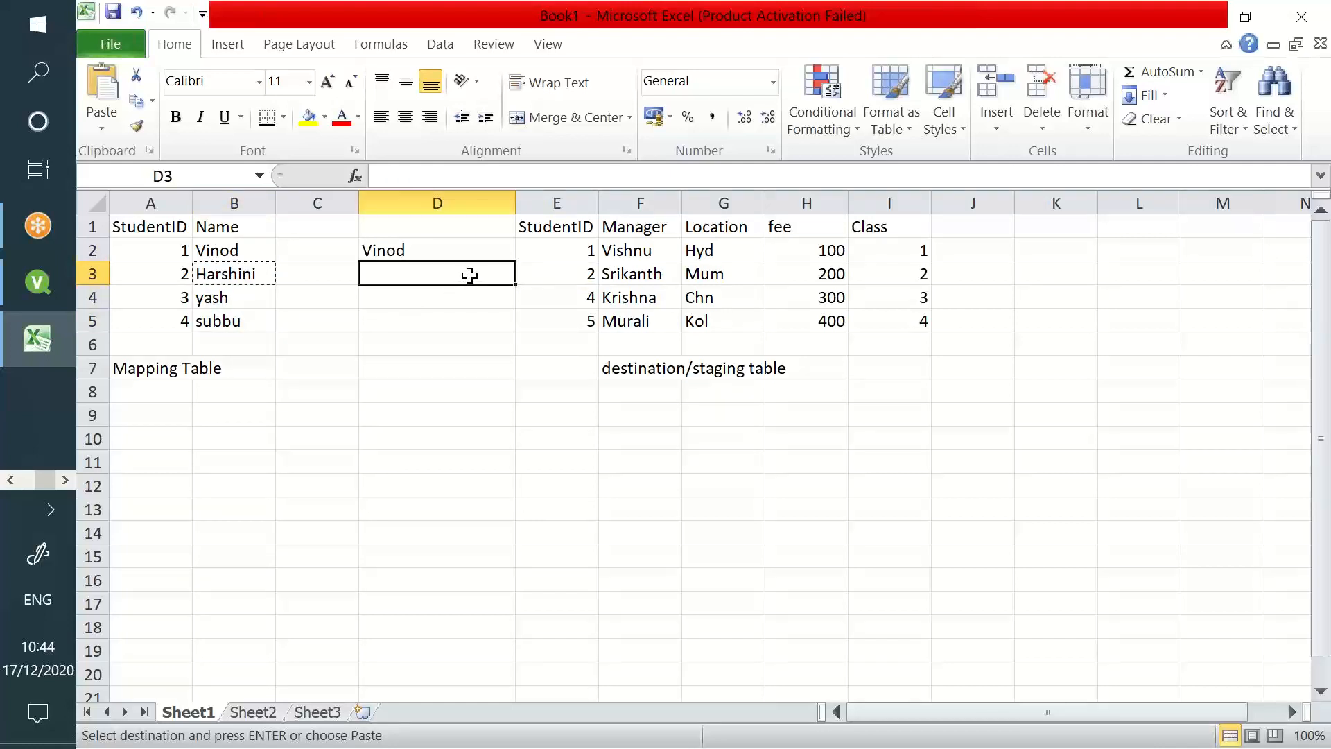
key(ctrl+v)
Copy the name for StudentID 4 from the mapping table into cell D4, beside the matching destination row.
click(673, 295)
click(589, 295)
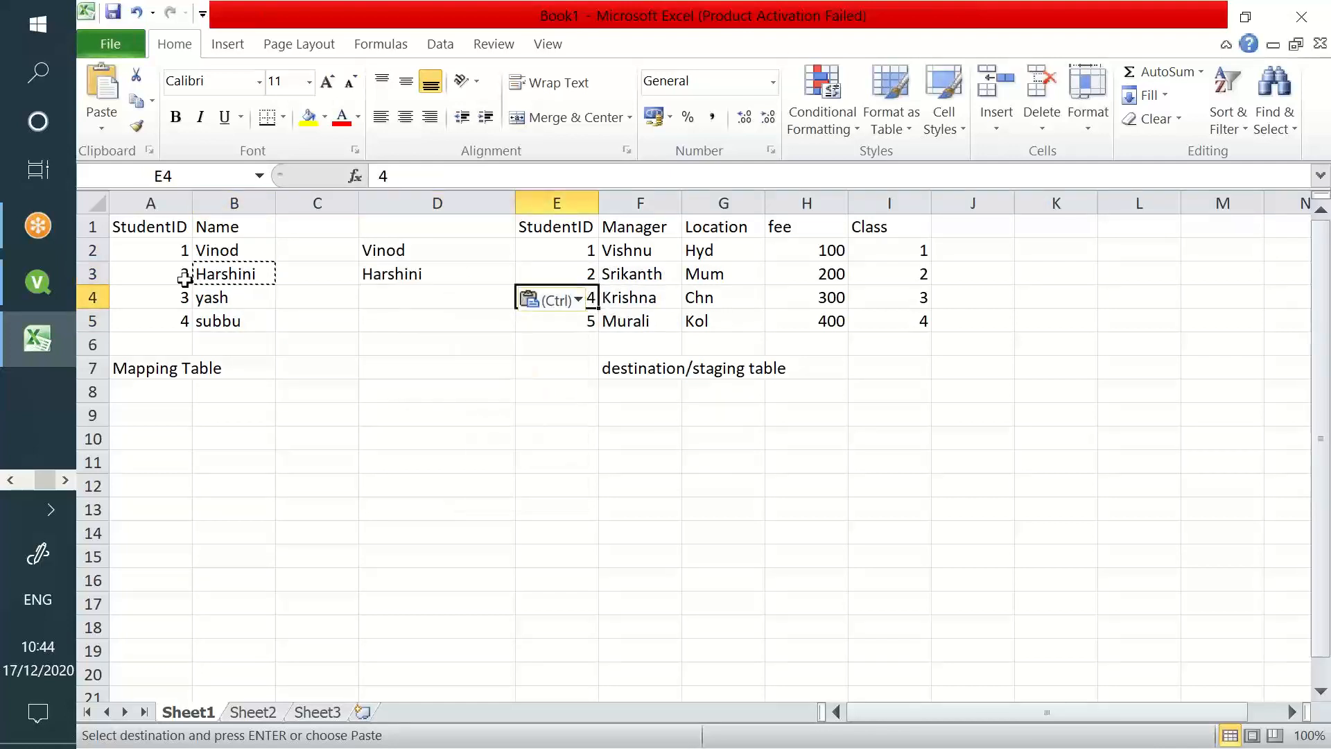
click(205, 317)
key(ctrl+c)
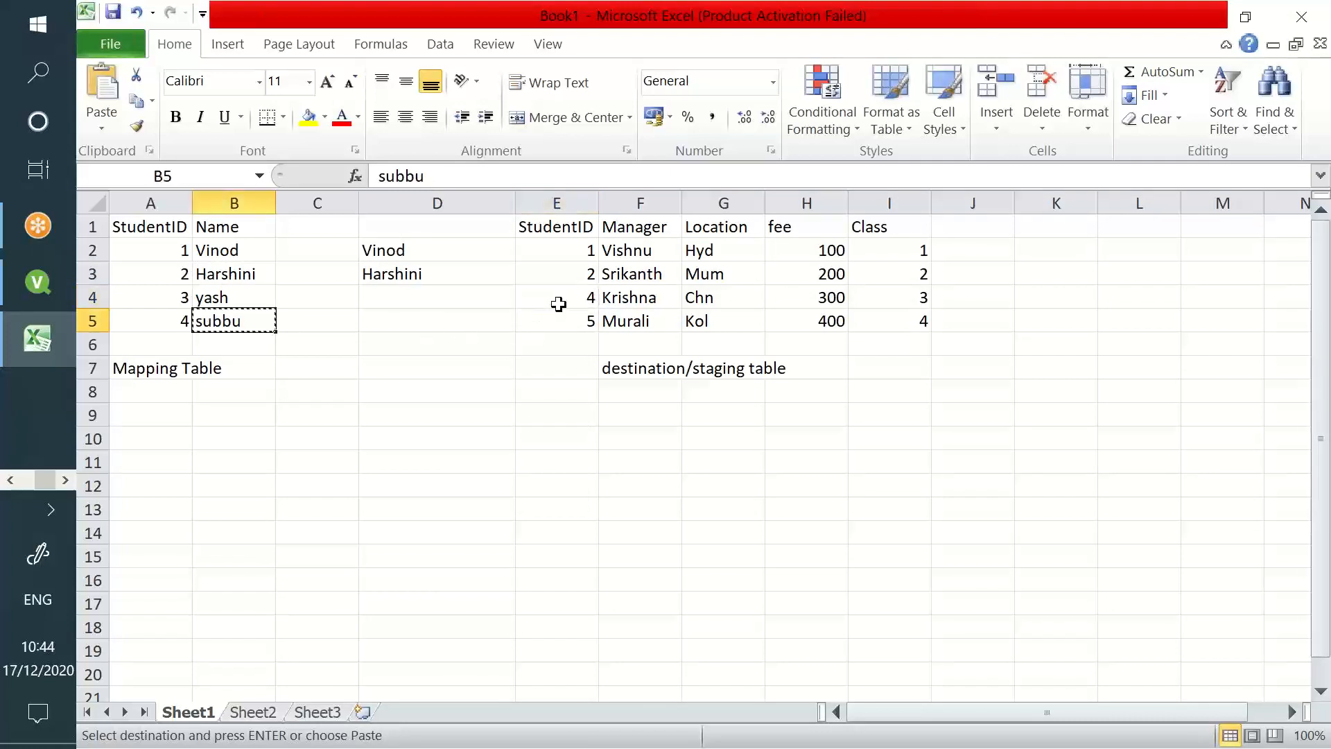
click(473, 294)
key(ctrl+v)
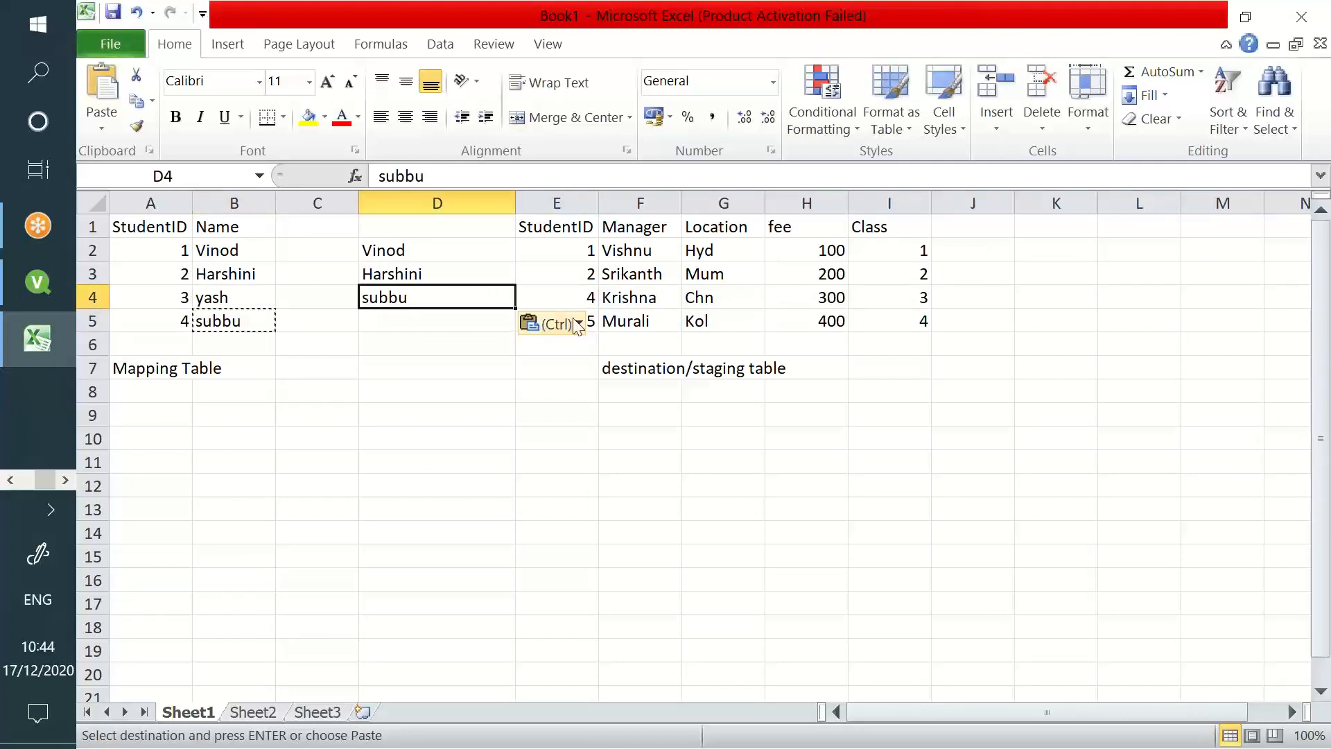
Enter No value in cell D5, beside the destination row for StudentID 5, which has no mapping entry.
click(527, 321)
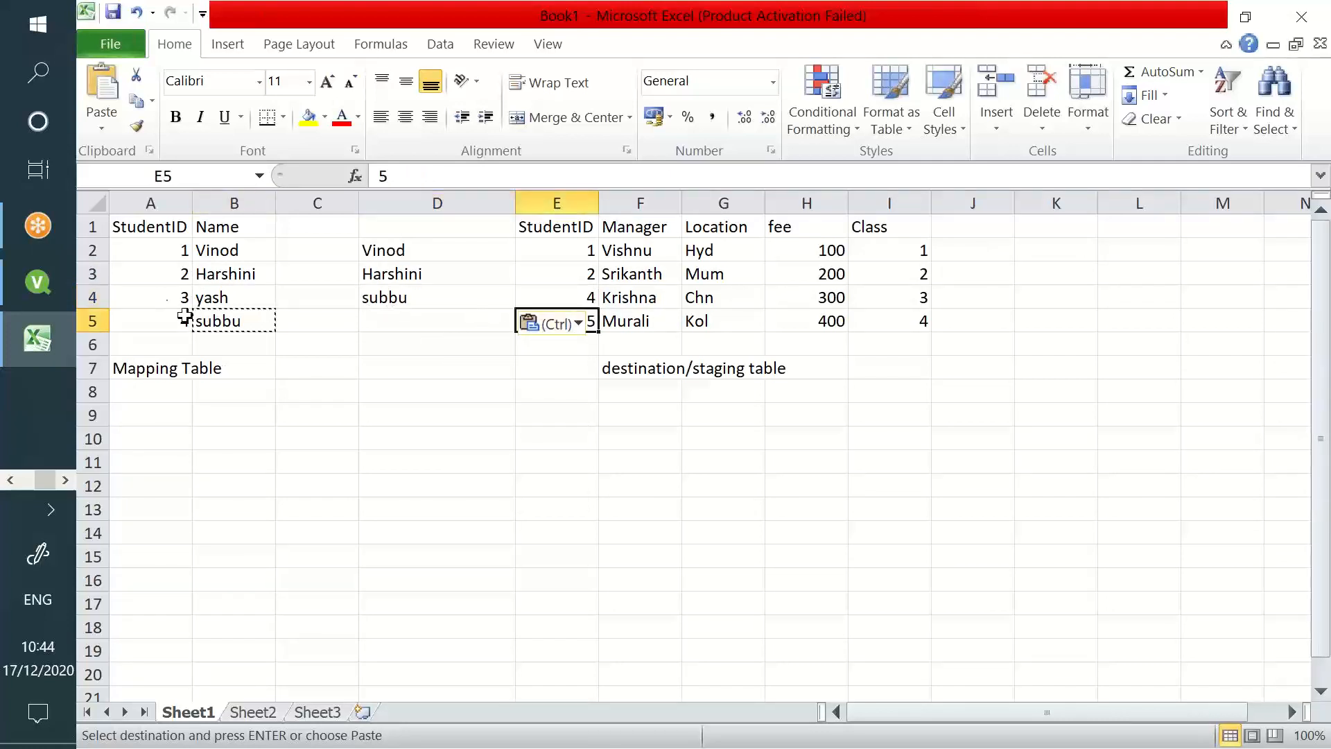
click(388, 320)
text(No)
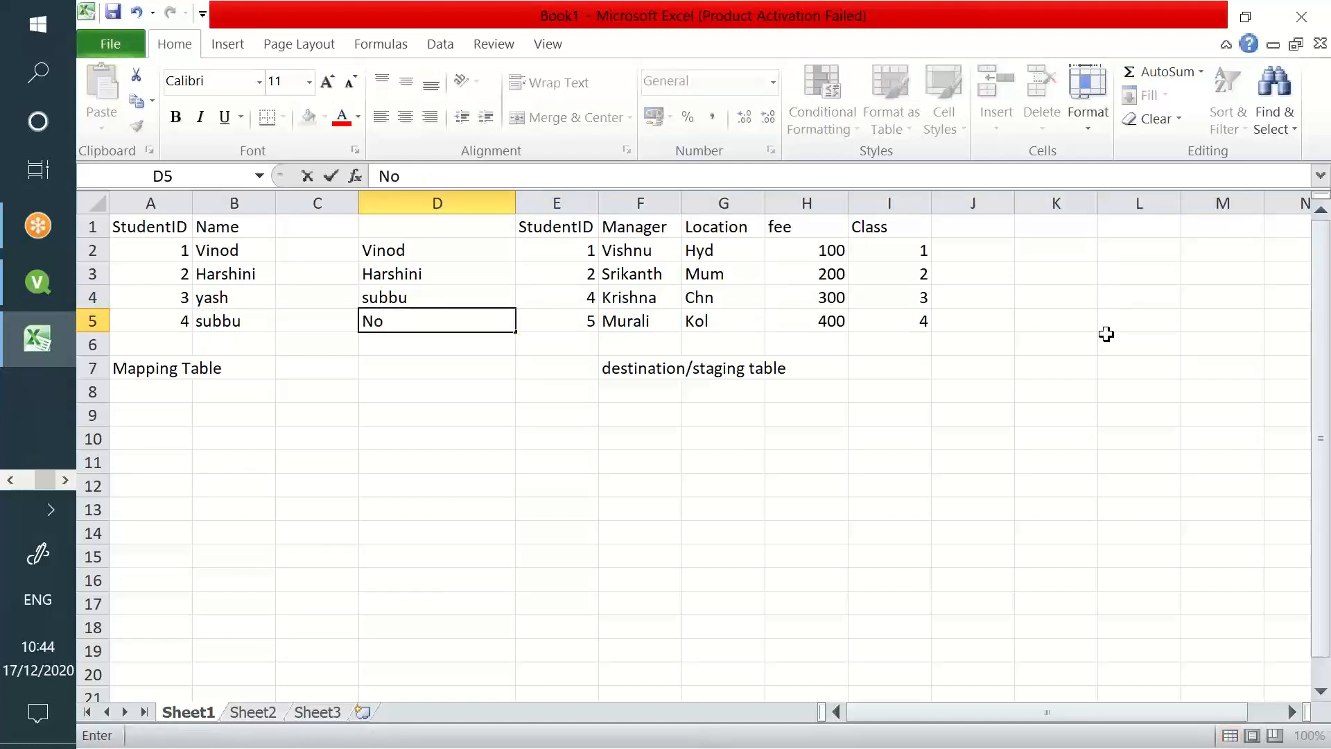
text( value)
key(Return)
key(Up)
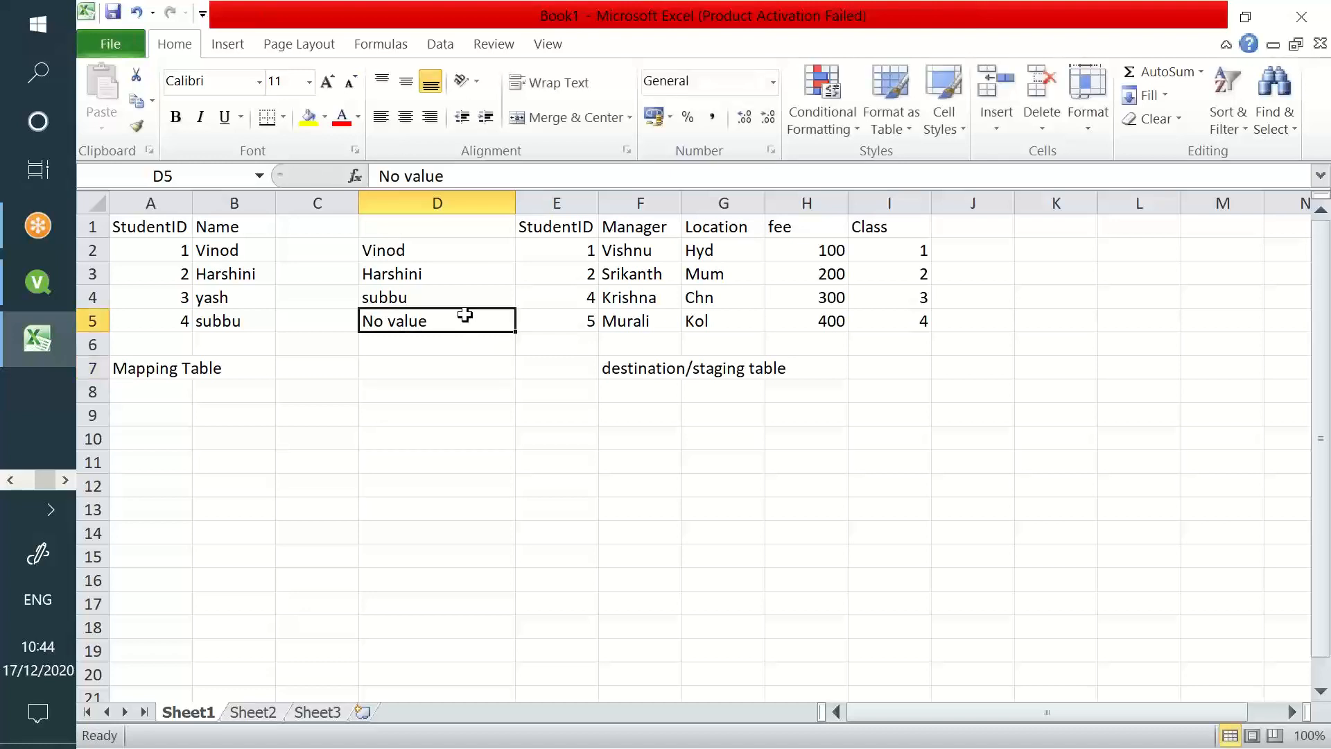
Add the header Name in cell D1 above the names brought across to the destination table.
click(469, 228)
text(Name)
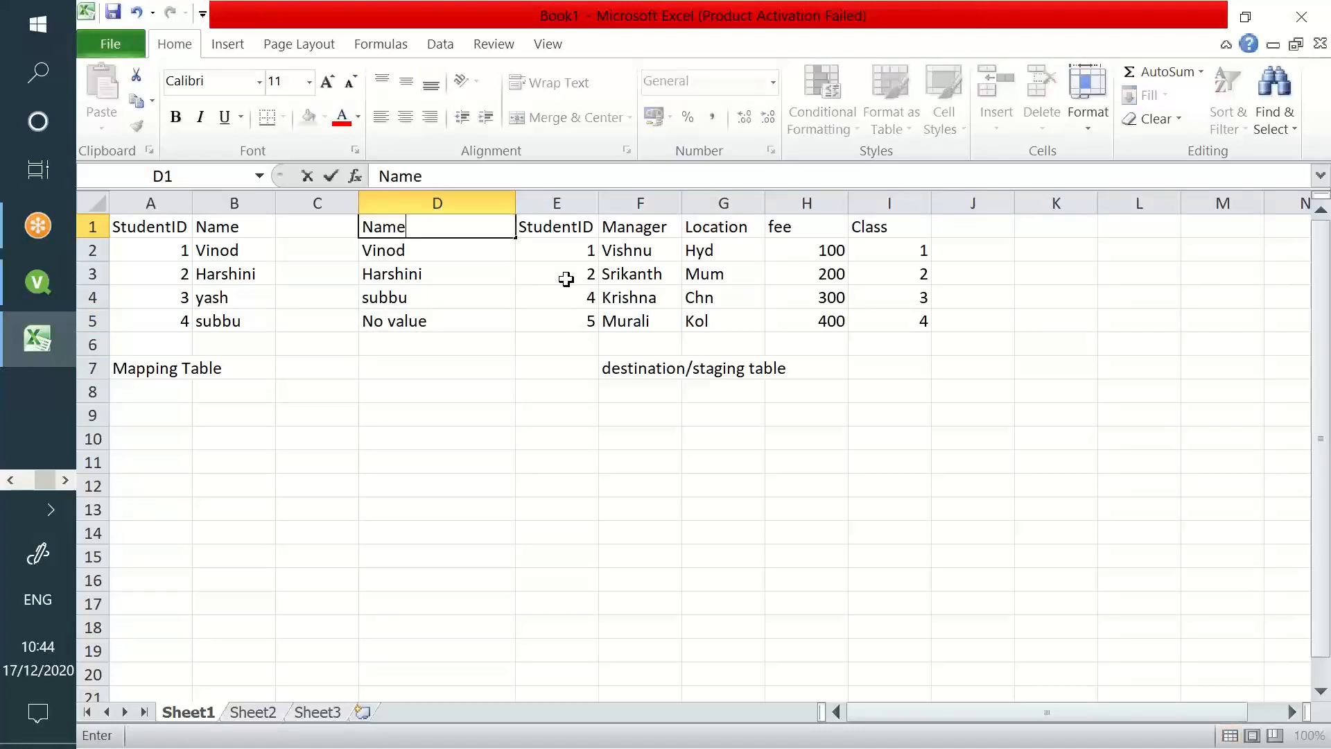
key(Return)
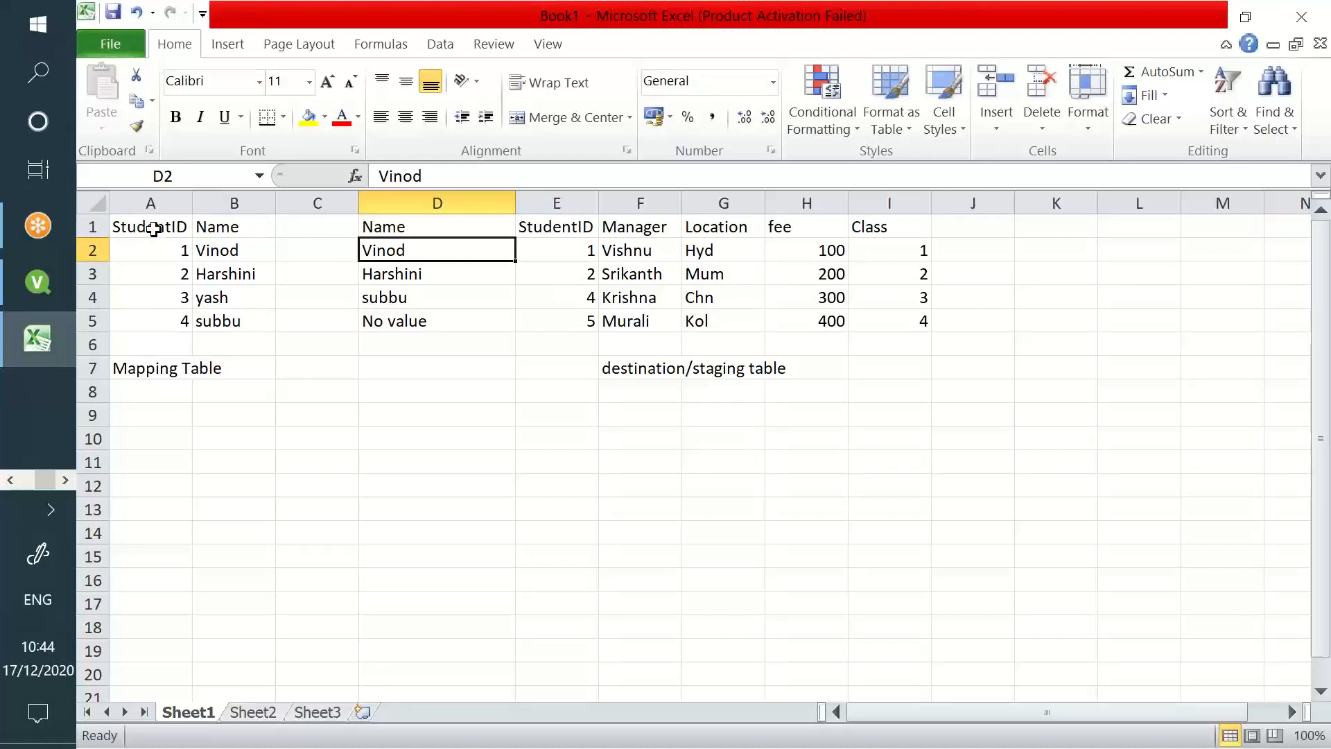
Compare the mapping table with the destination table, examining the StudentID columns and the Name column brought across.
drag(156, 229, 235, 319)
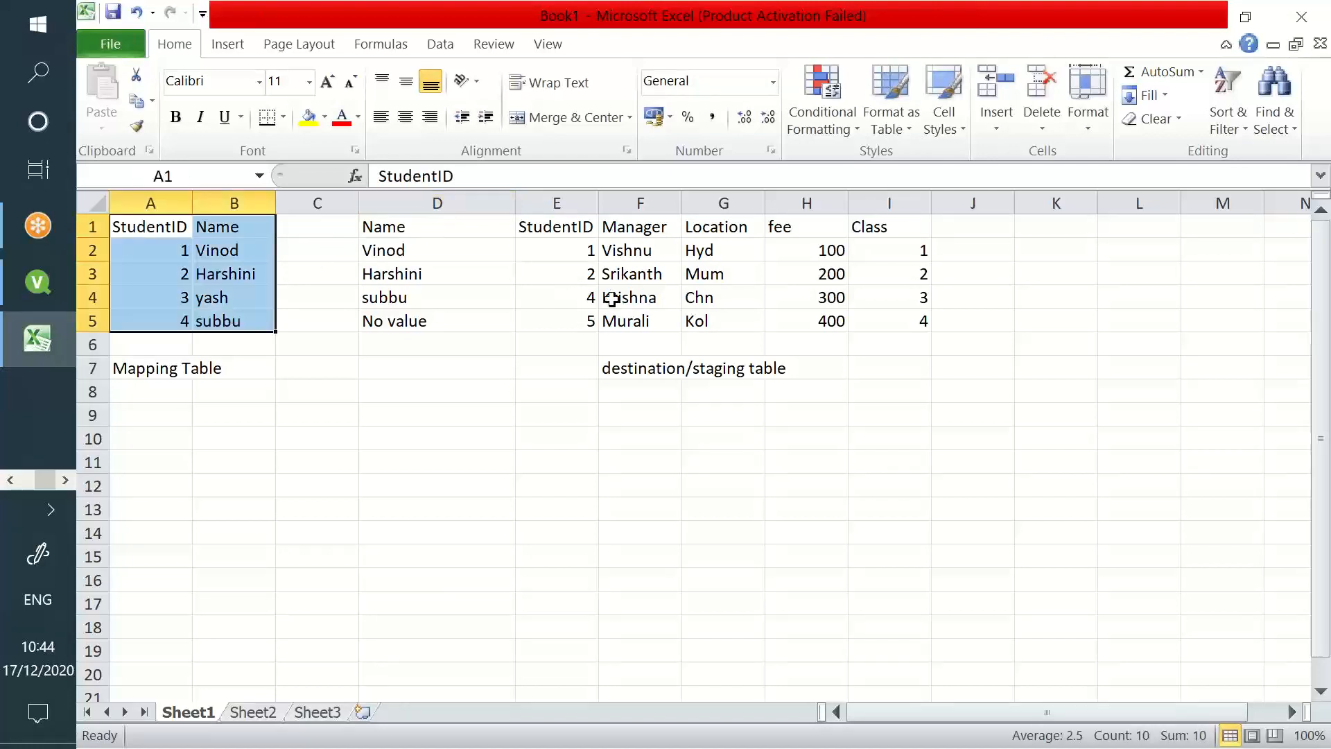
drag(434, 229, 743, 332)
drag(553, 226, 563, 312)
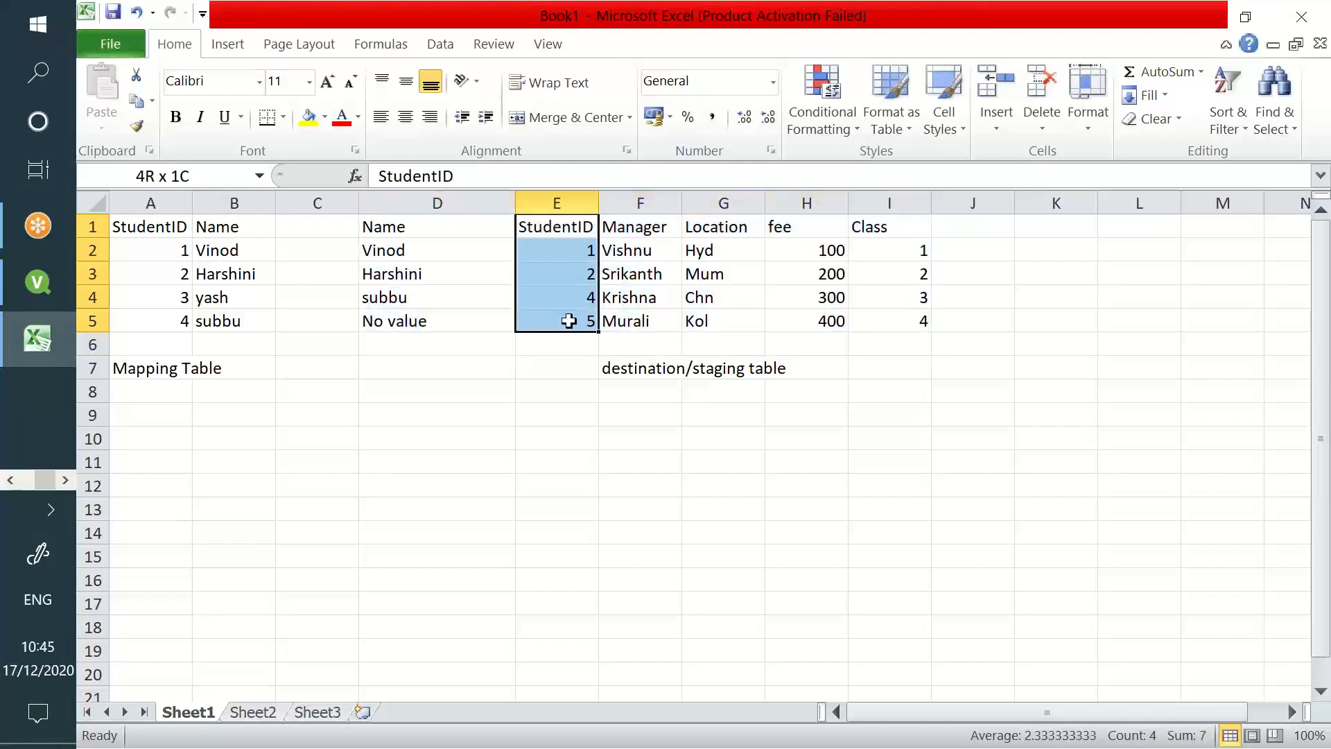
drag(147, 227, 173, 321)
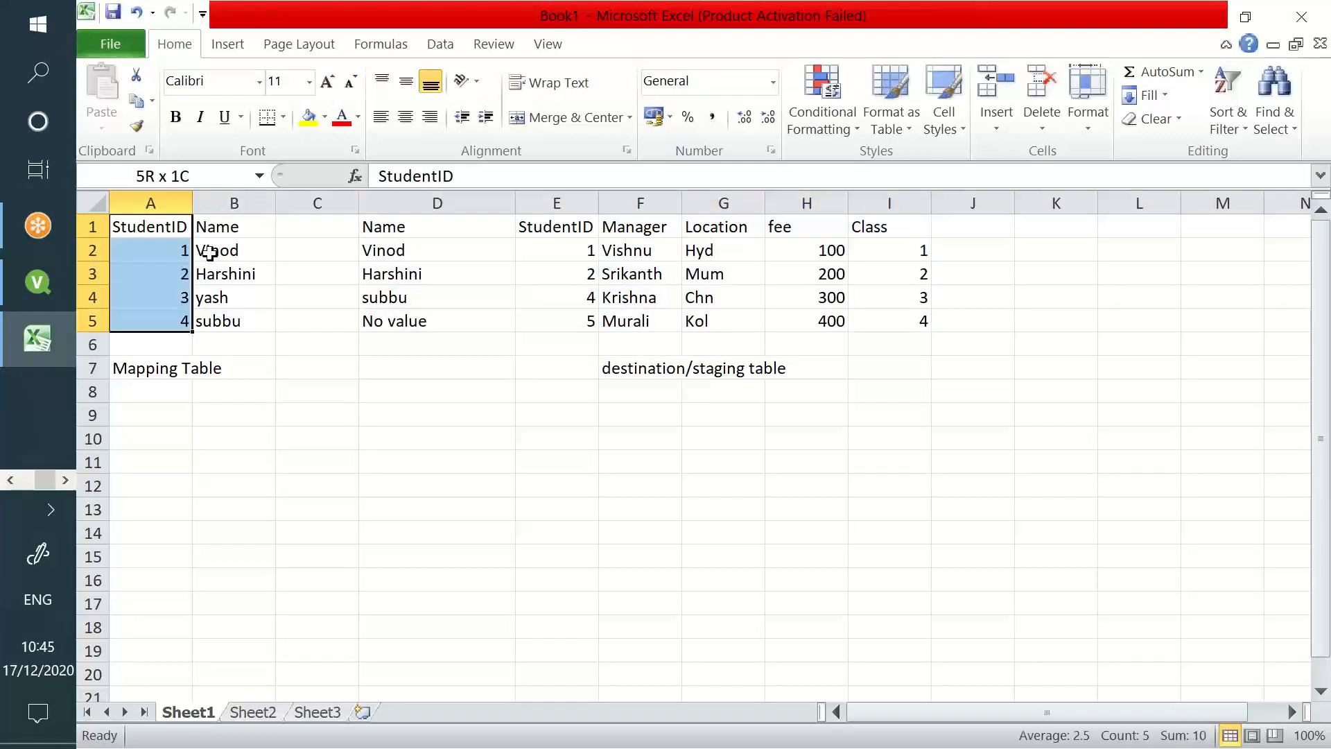
drag(238, 228, 231, 297)
drag(389, 229, 555, 344)
drag(218, 229, 235, 321)
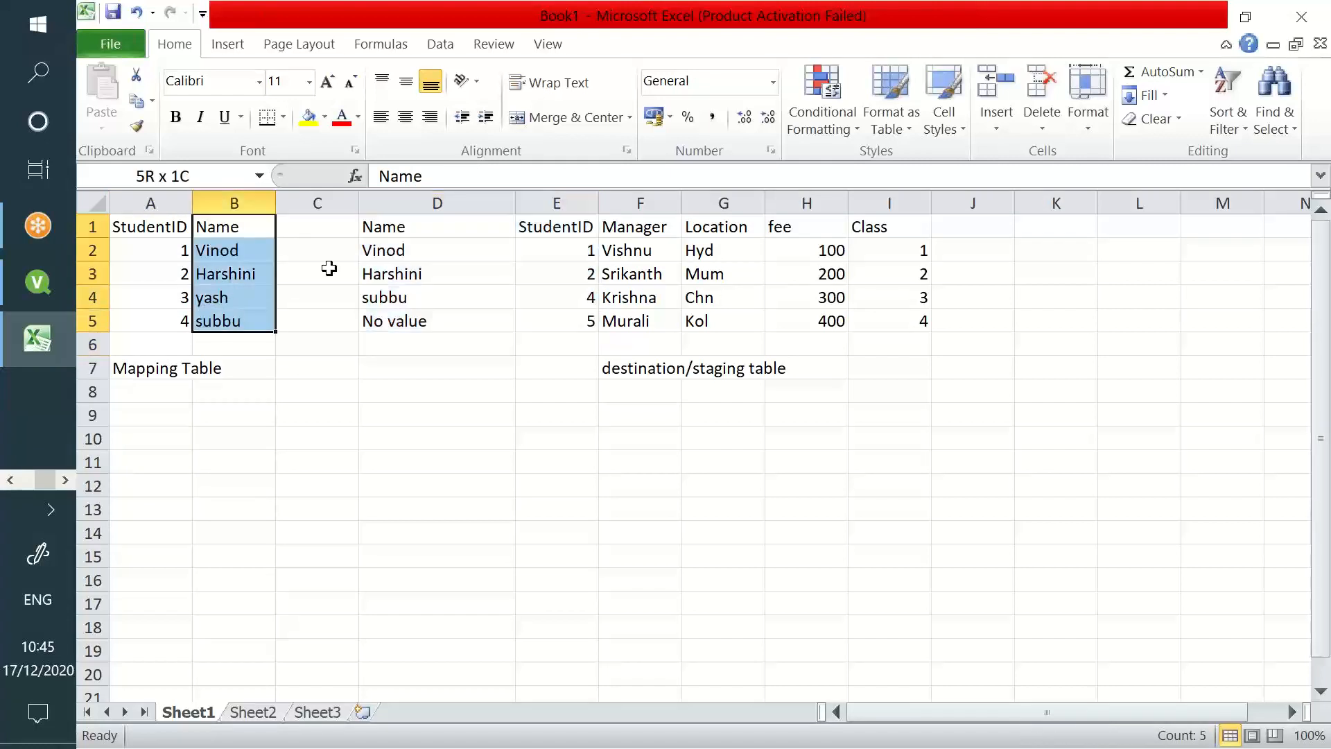
drag(434, 224, 444, 317)
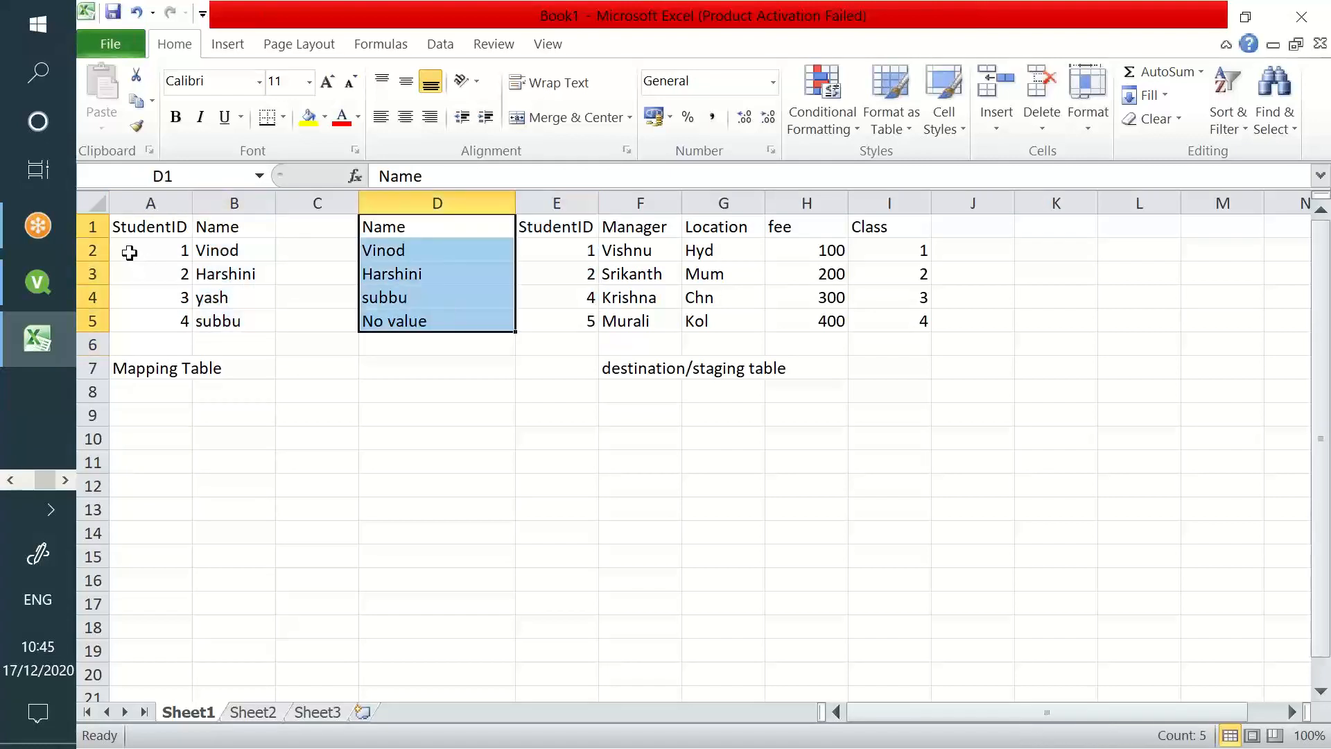
drag(136, 227, 160, 314)
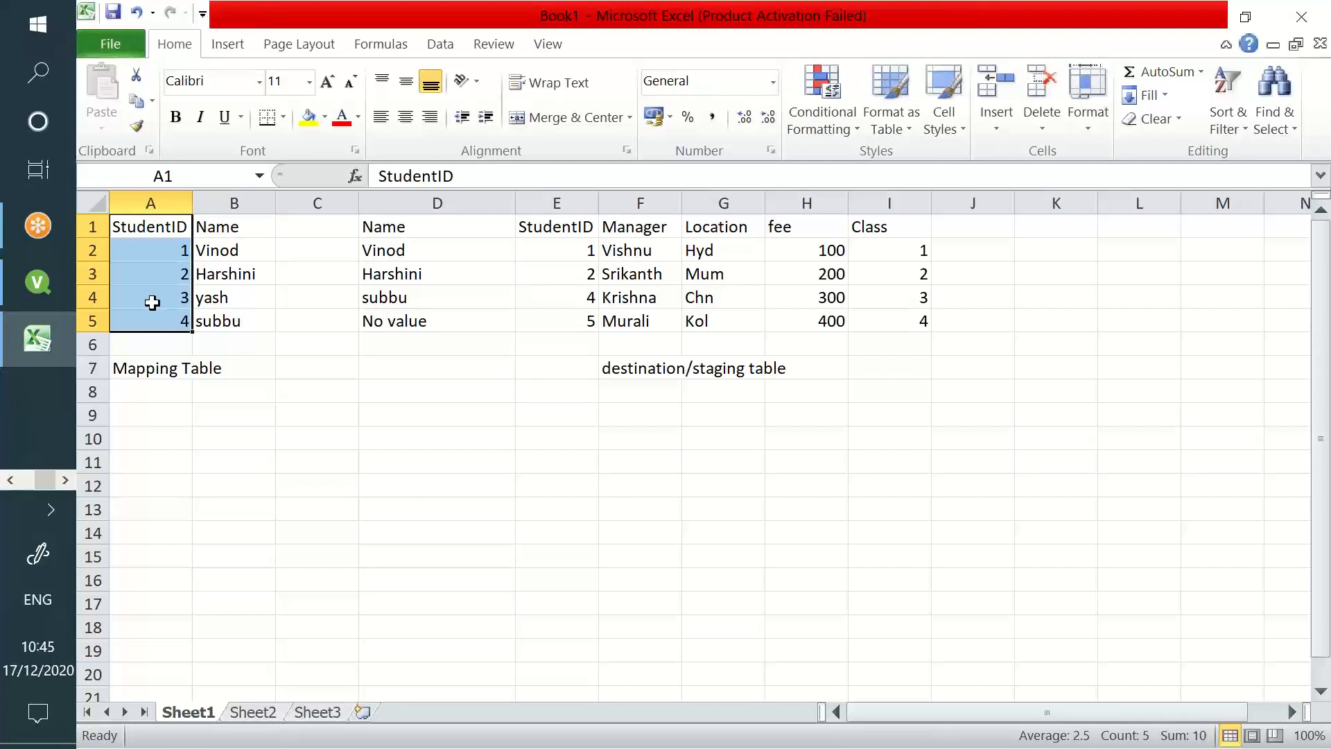
Trace how StudentID links the mapping table's names to the destination table, following the rows for StudentID 1 and 2.
drag(179, 227, 280, 329)
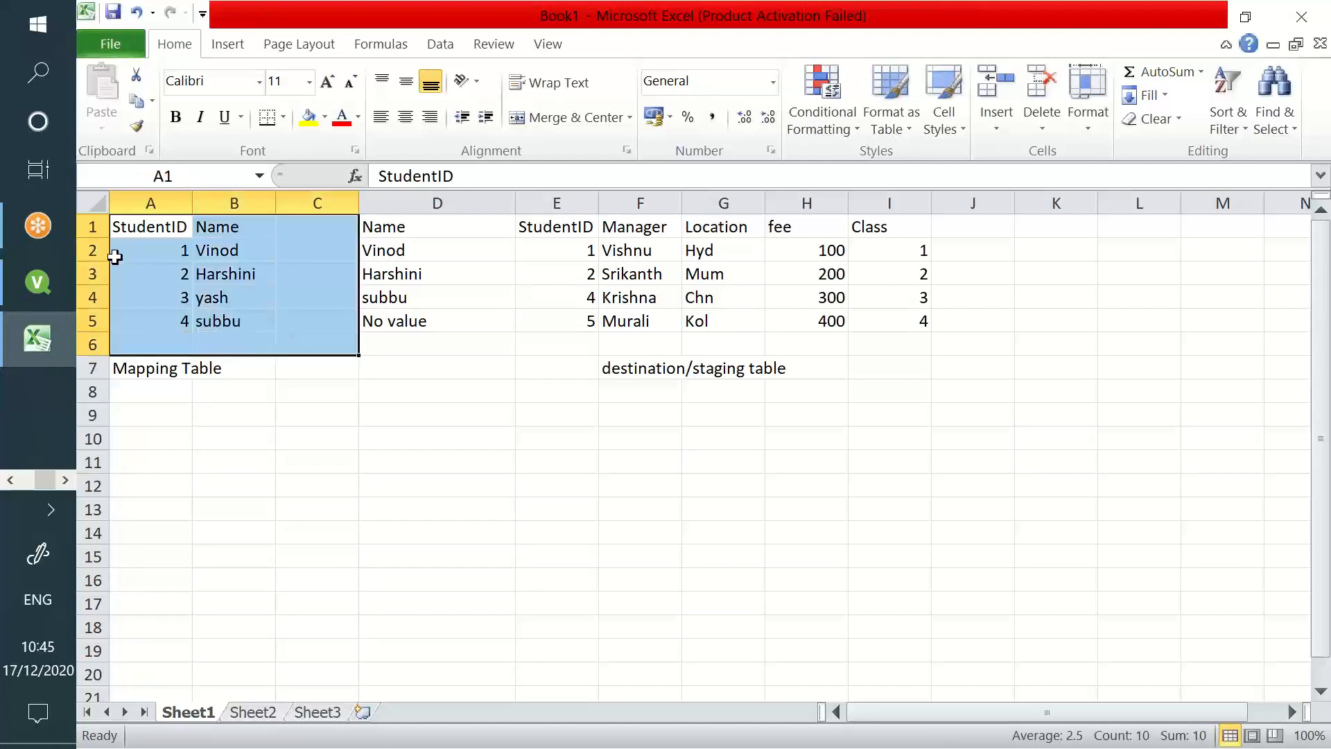
drag(155, 251, 179, 318)
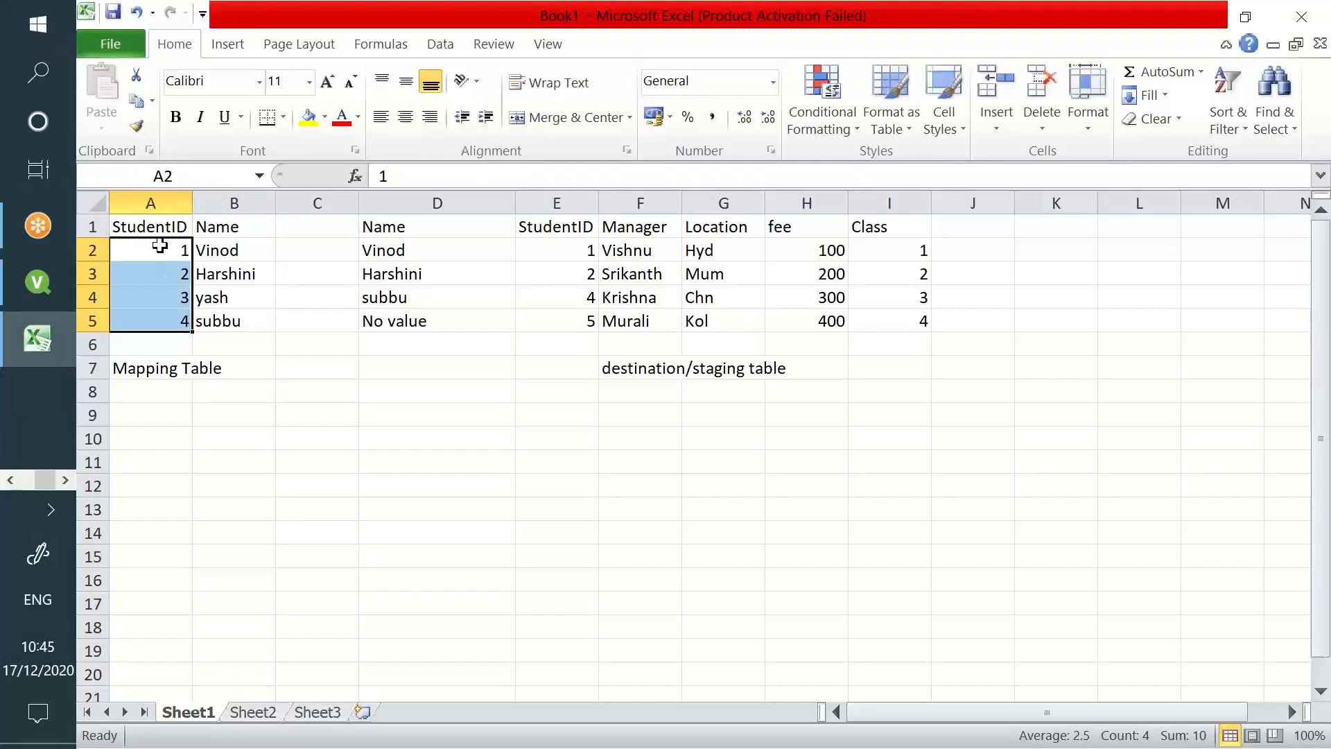
drag(164, 255, 160, 307)
drag(150, 228, 220, 321)
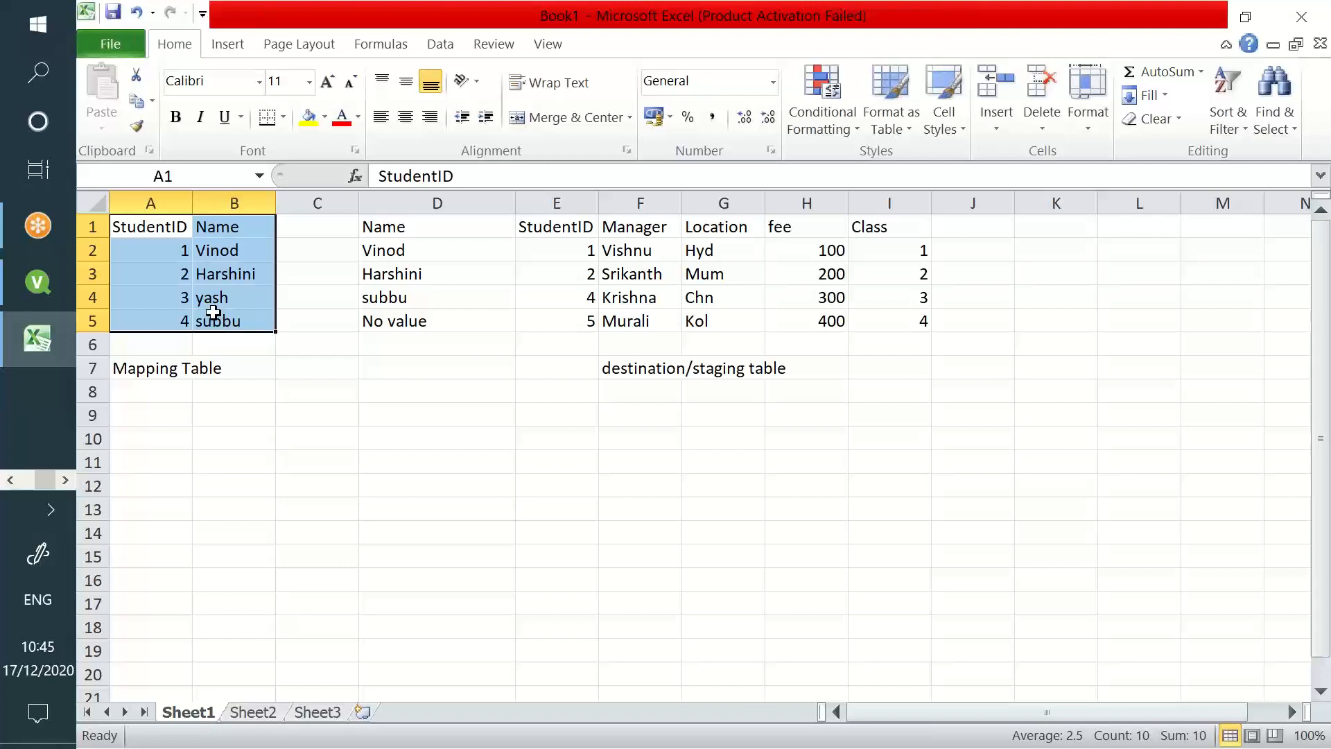
drag(138, 233, 216, 323)
drag(554, 227, 895, 321)
drag(552, 227, 586, 321)
drag(139, 227, 156, 319)
drag(222, 226, 258, 312)
drag(367, 226, 427, 340)
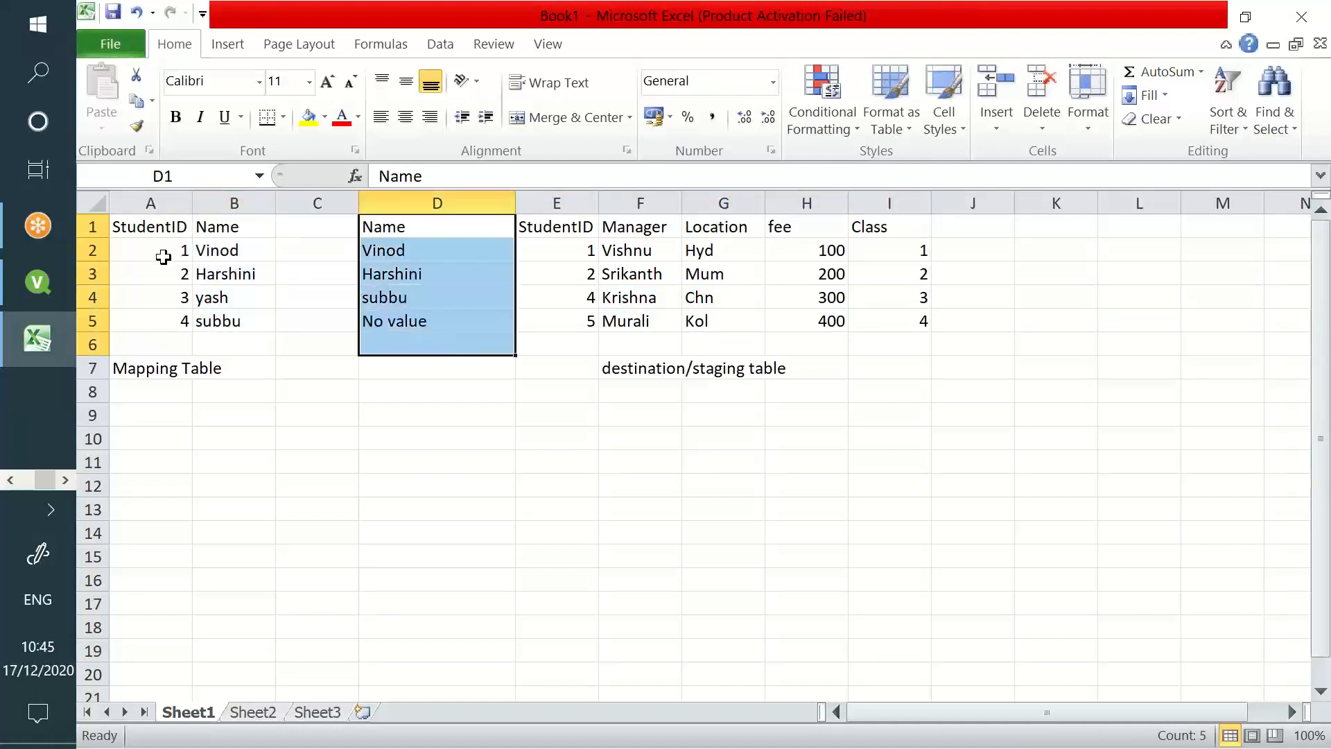
drag(163, 257, 556, 250)
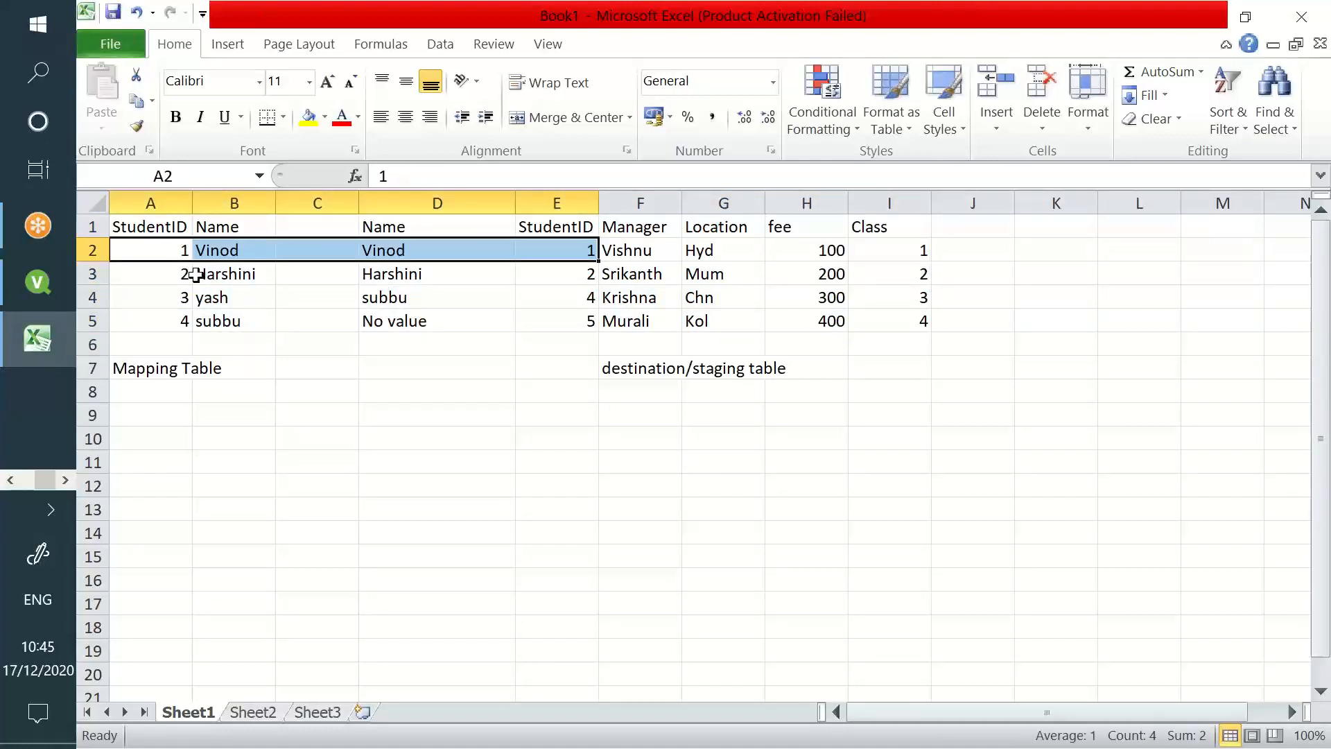
drag(190, 274, 555, 280)
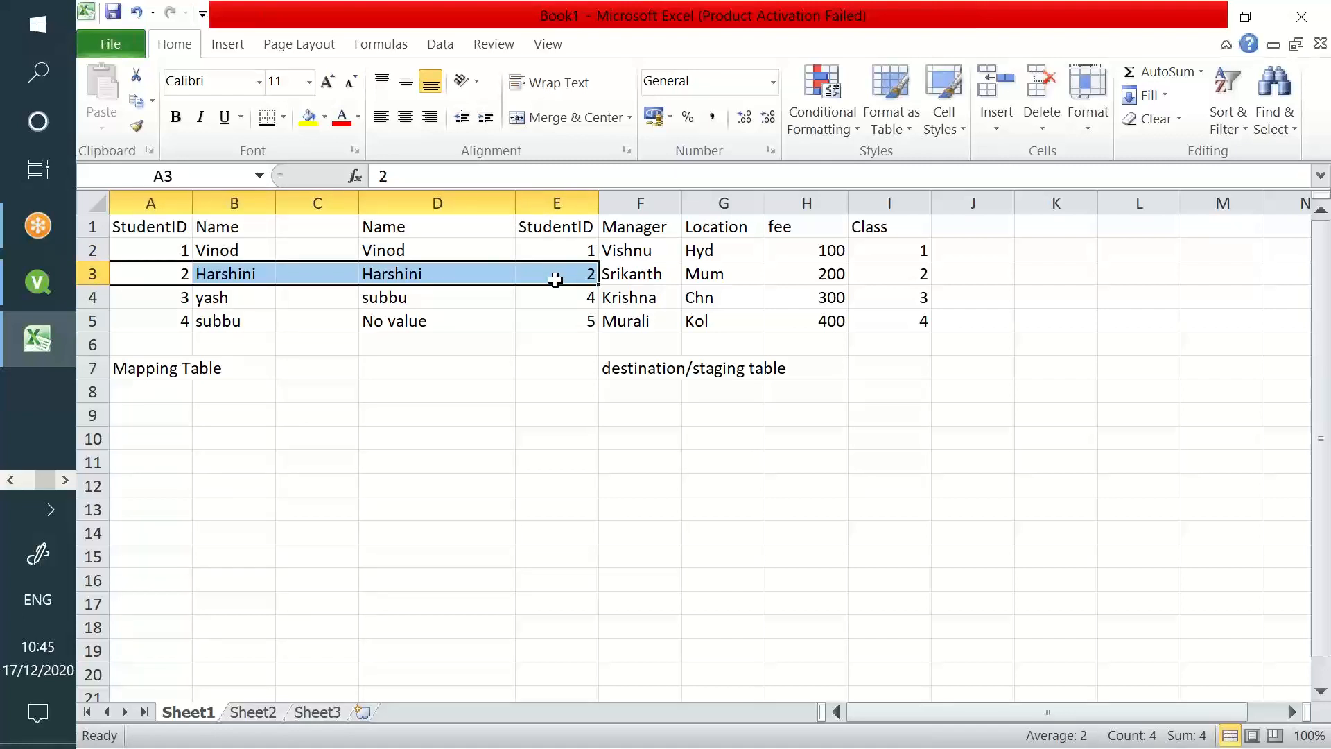
Switch to QlikView, dismiss the User Preferences without changes and open the load script of Test1234.qvw.
click(55, 290)
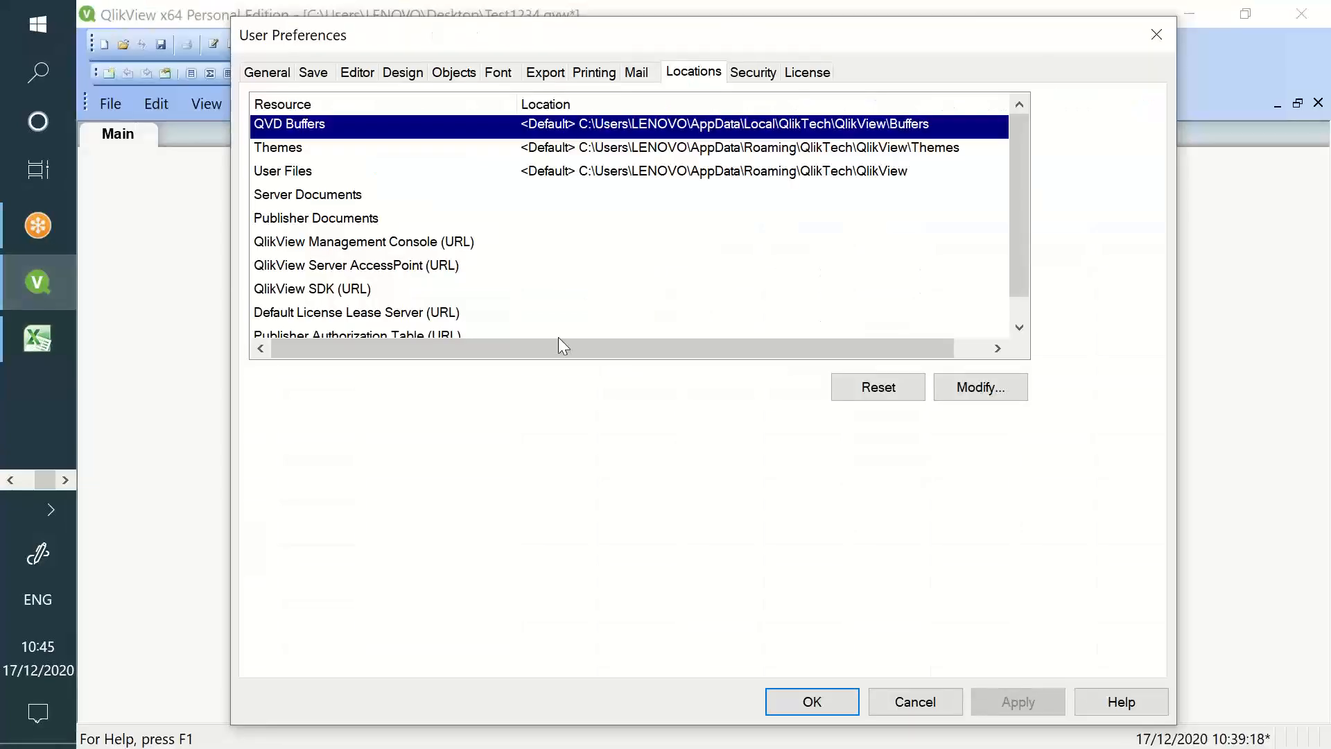
click(907, 707)
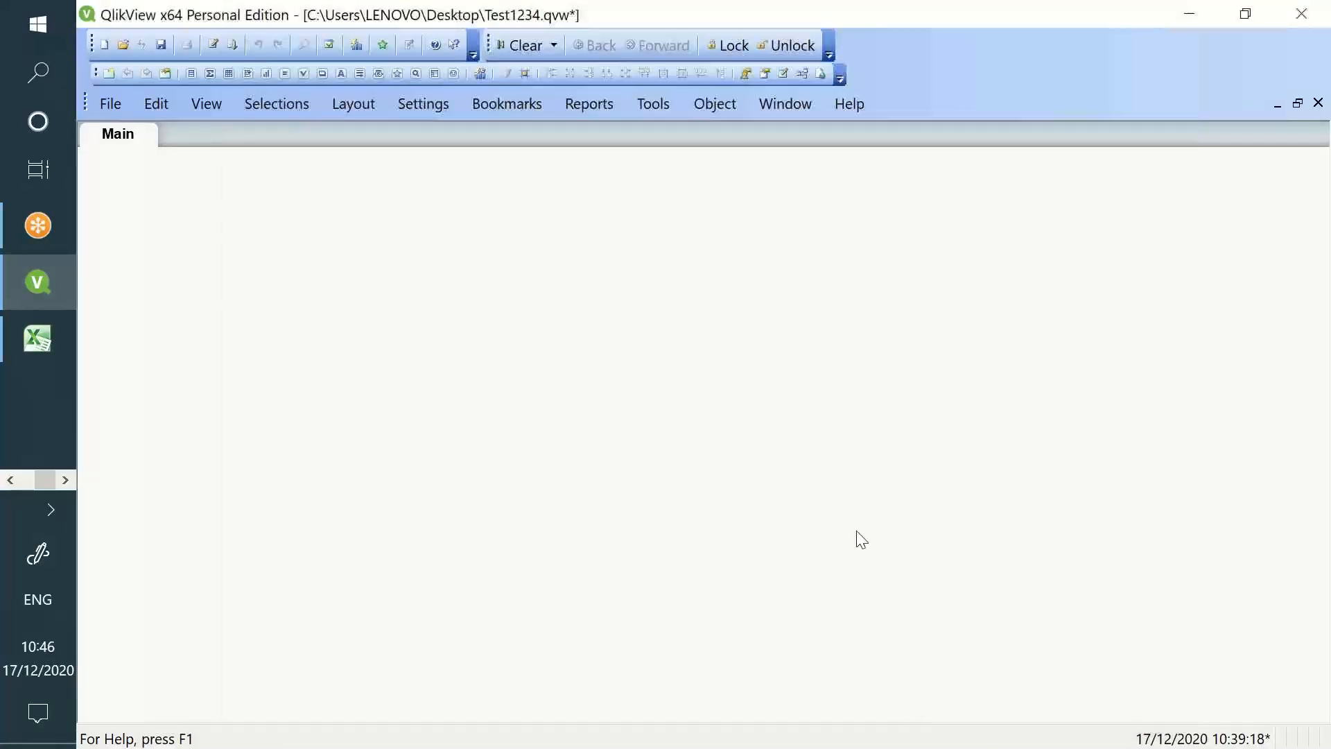
click(213, 48)
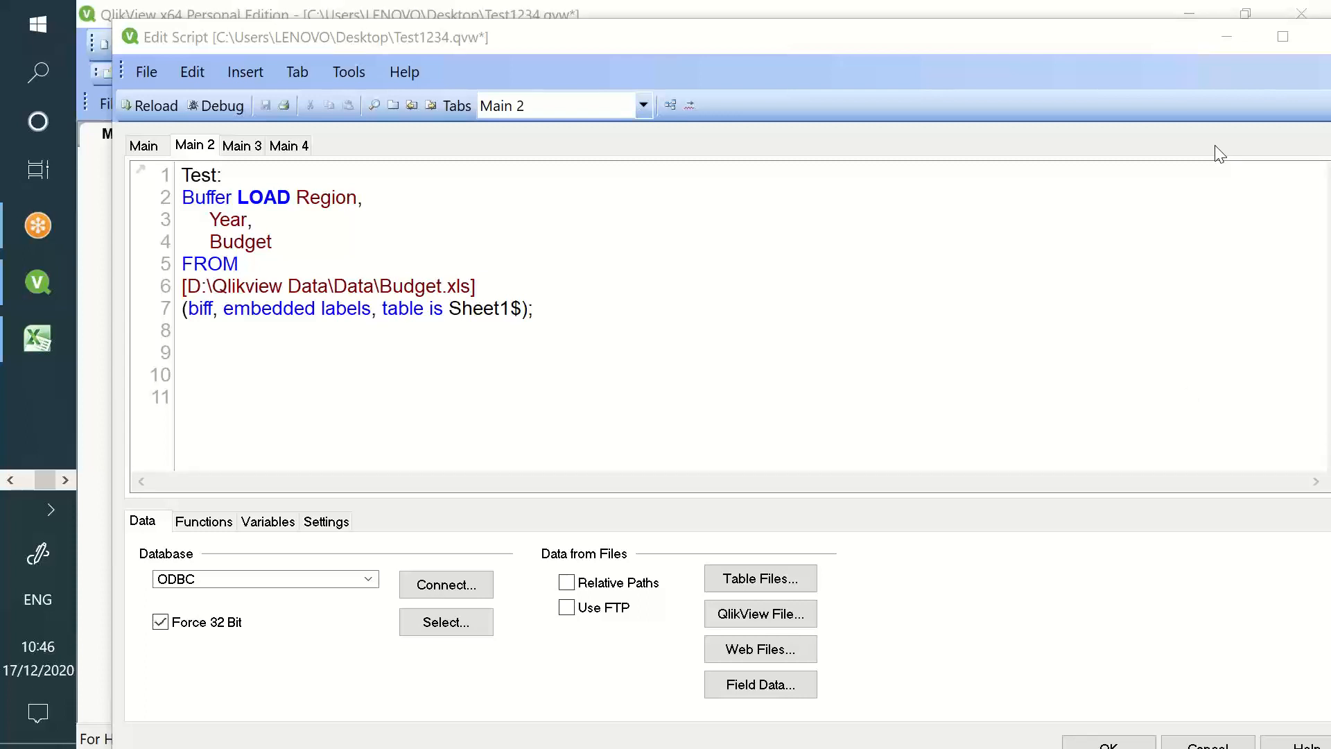
Switch back to the Excel workbook and clear the Name column in cells D1:D5 beside the destination table.
click(37, 338)
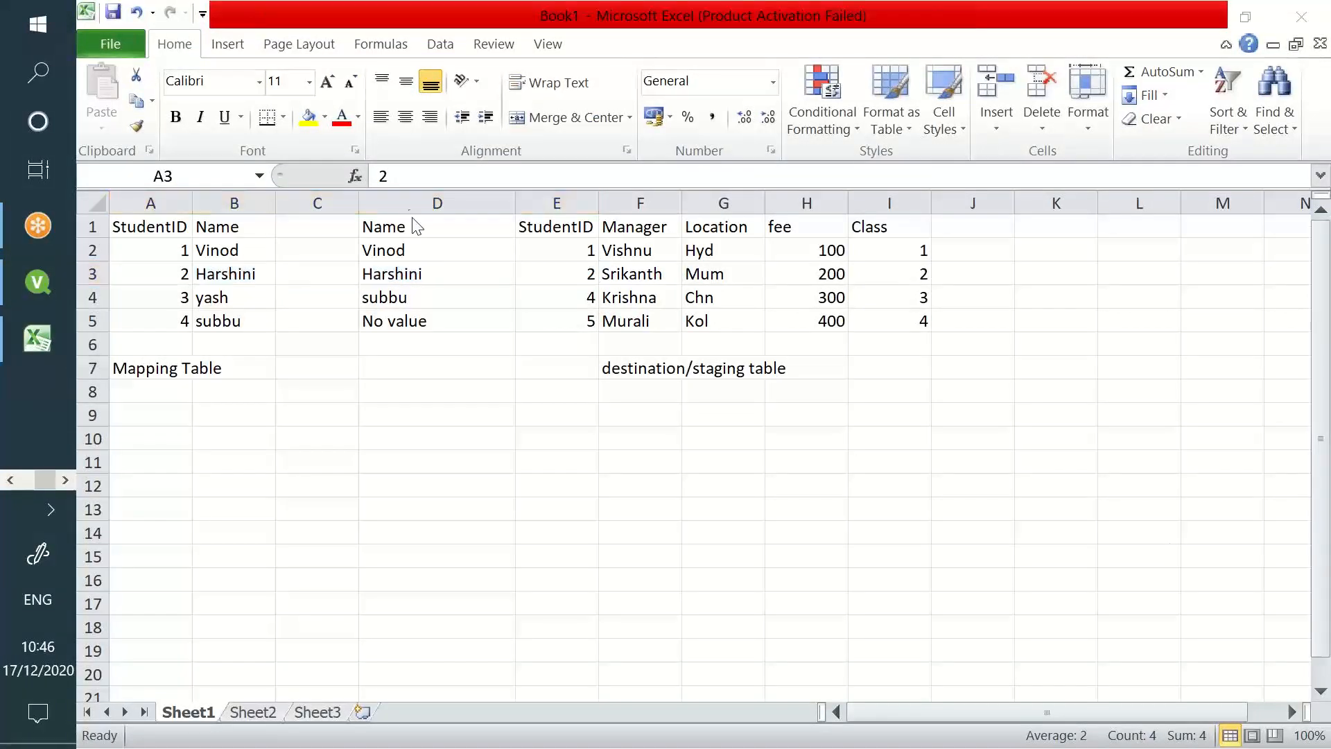
drag(416, 227, 454, 313)
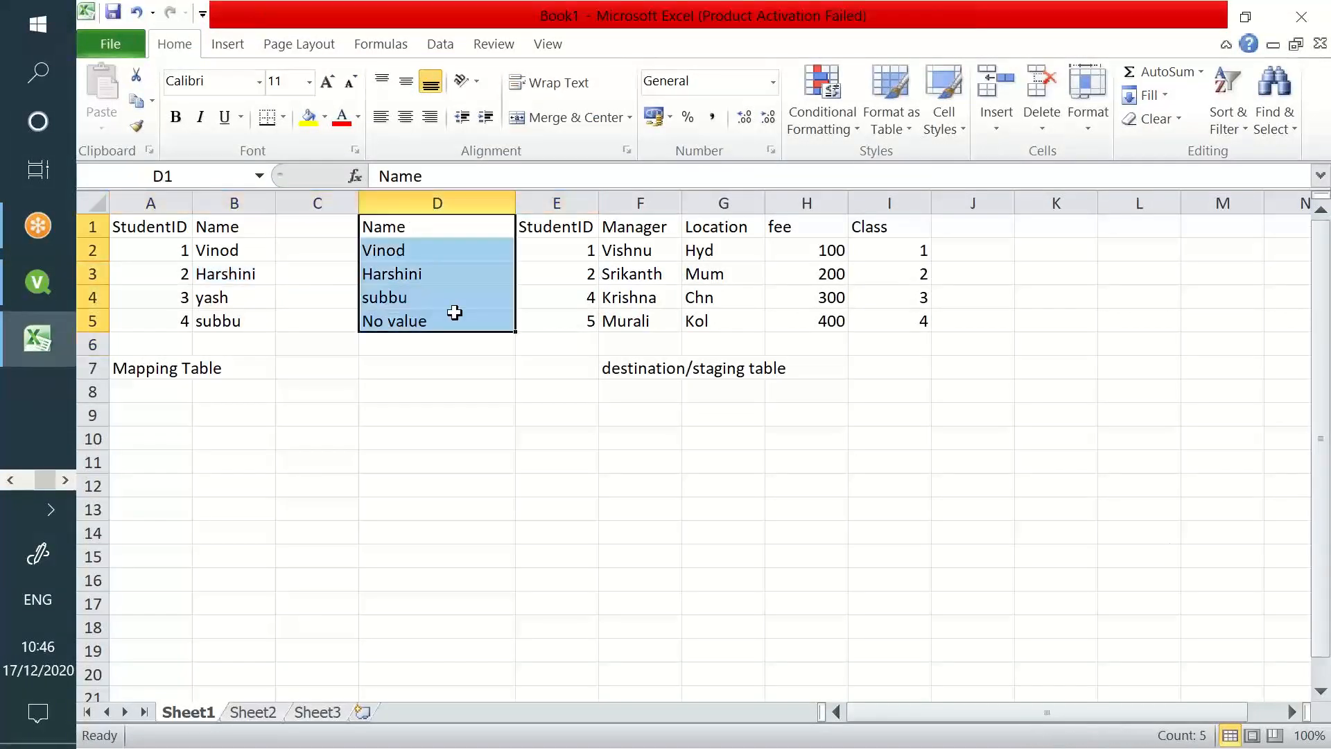
key(Delete)
key(BackSpace)
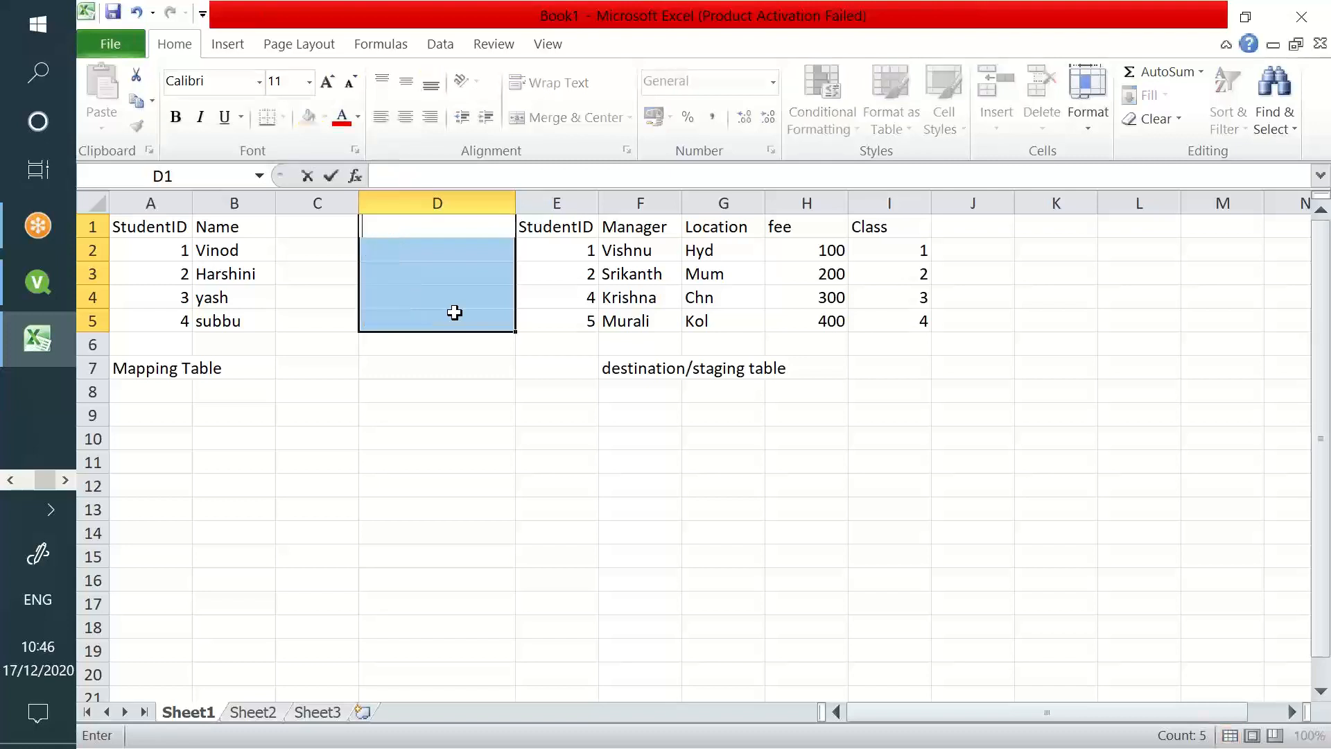
click(459, 312)
Review the mapping table in A1:B5 against the destination table in E1:I5, comparing their StudentID columns and the Name field.
drag(579, 223, 898, 321)
drag(146, 227, 208, 315)
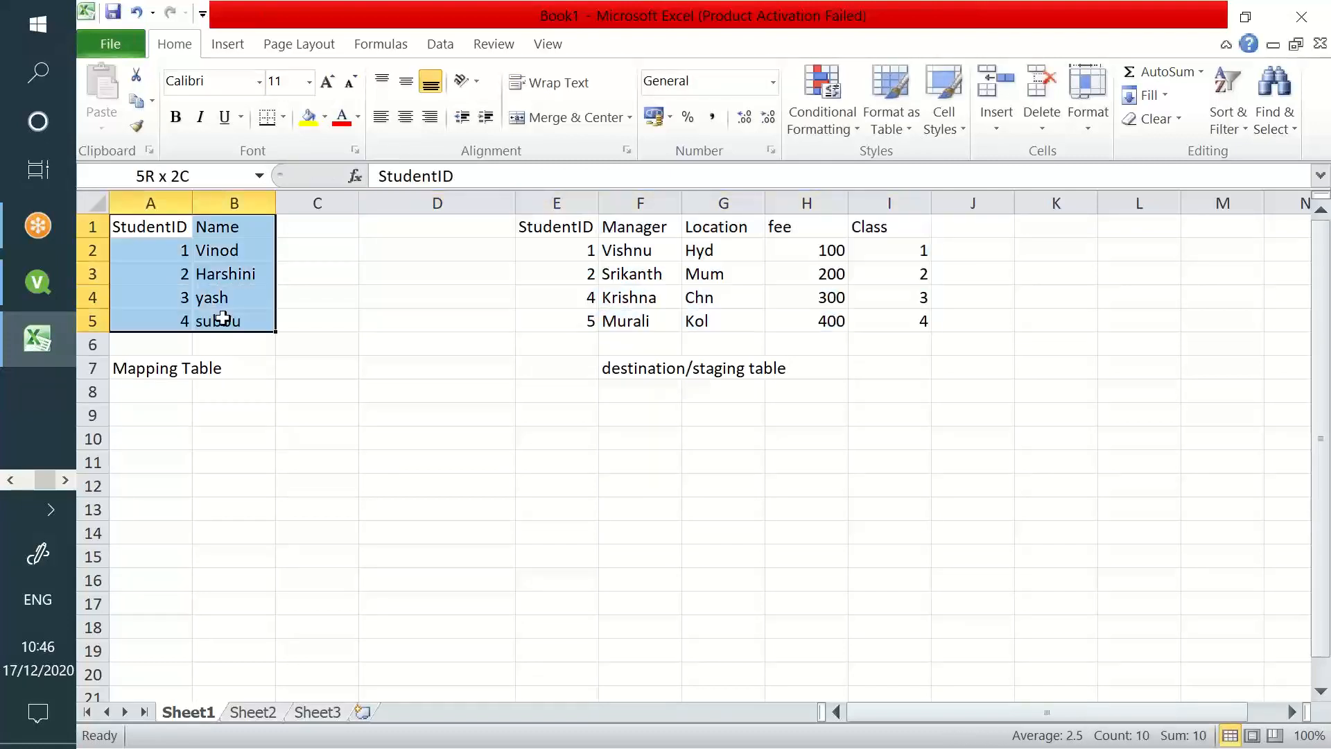
drag(554, 228, 918, 323)
drag(151, 228, 157, 323)
click(154, 229)
drag(555, 227, 559, 298)
drag(238, 229, 258, 294)
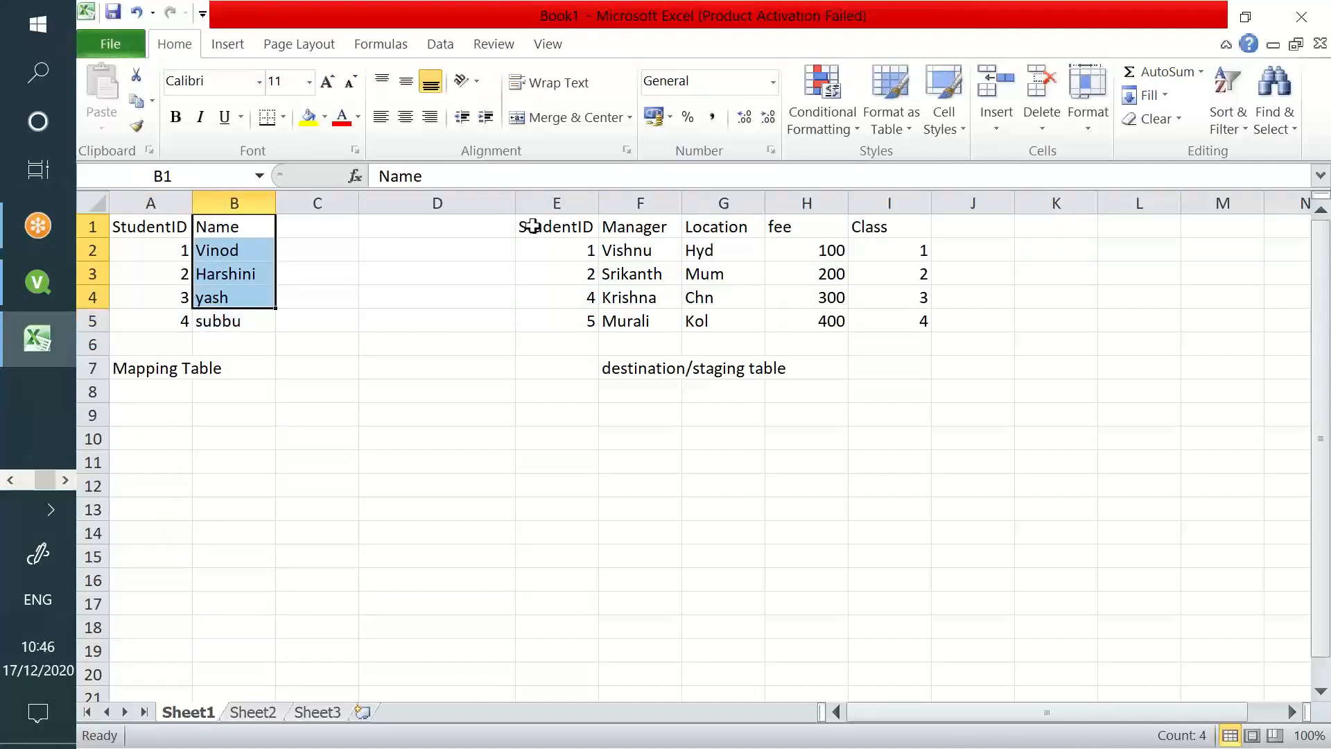
drag(555, 227, 854, 321)
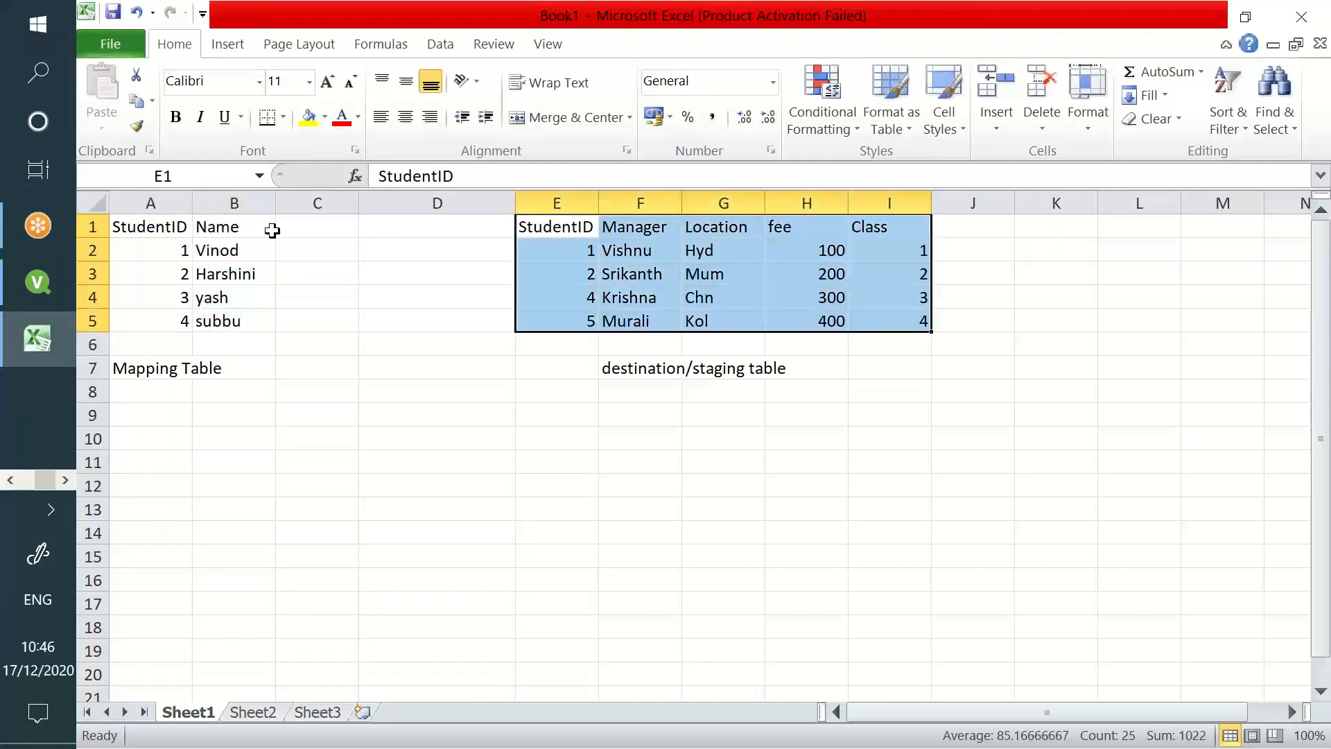
drag(239, 228, 256, 305)
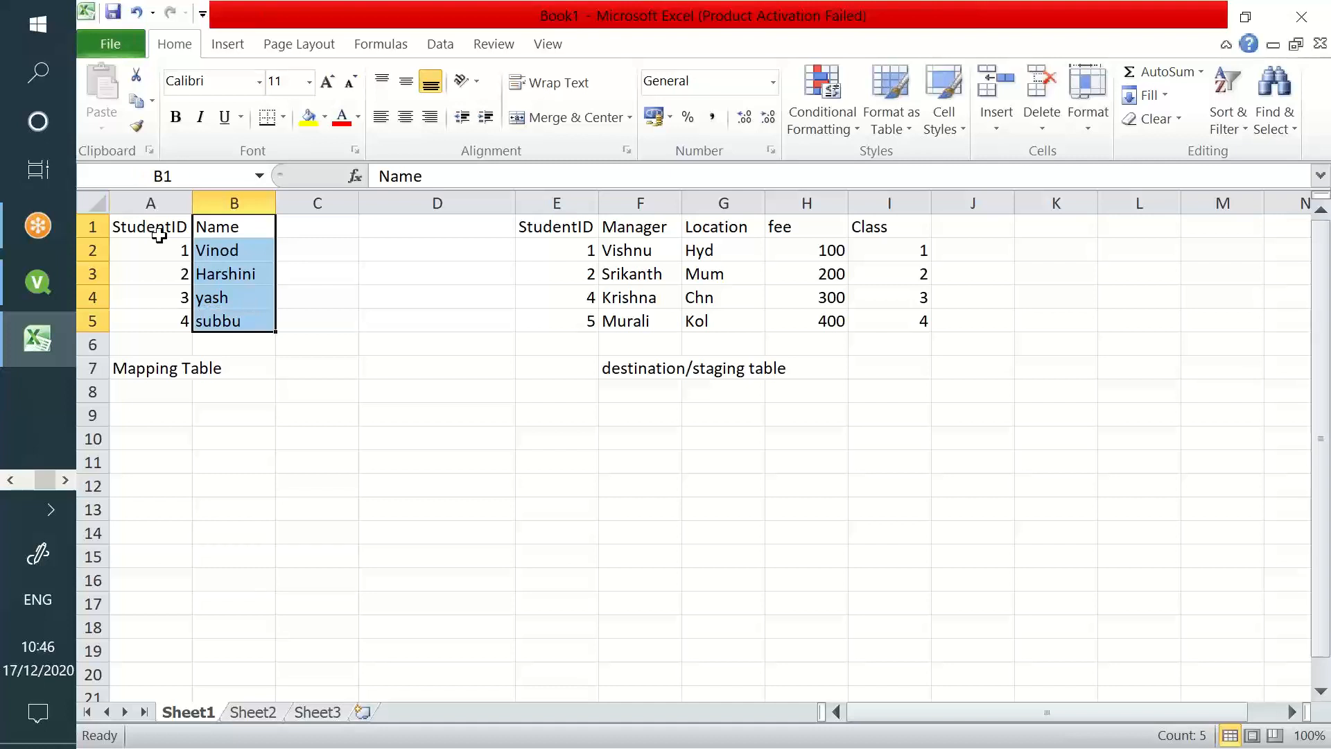
drag(155, 226, 237, 318)
drag(555, 227, 926, 323)
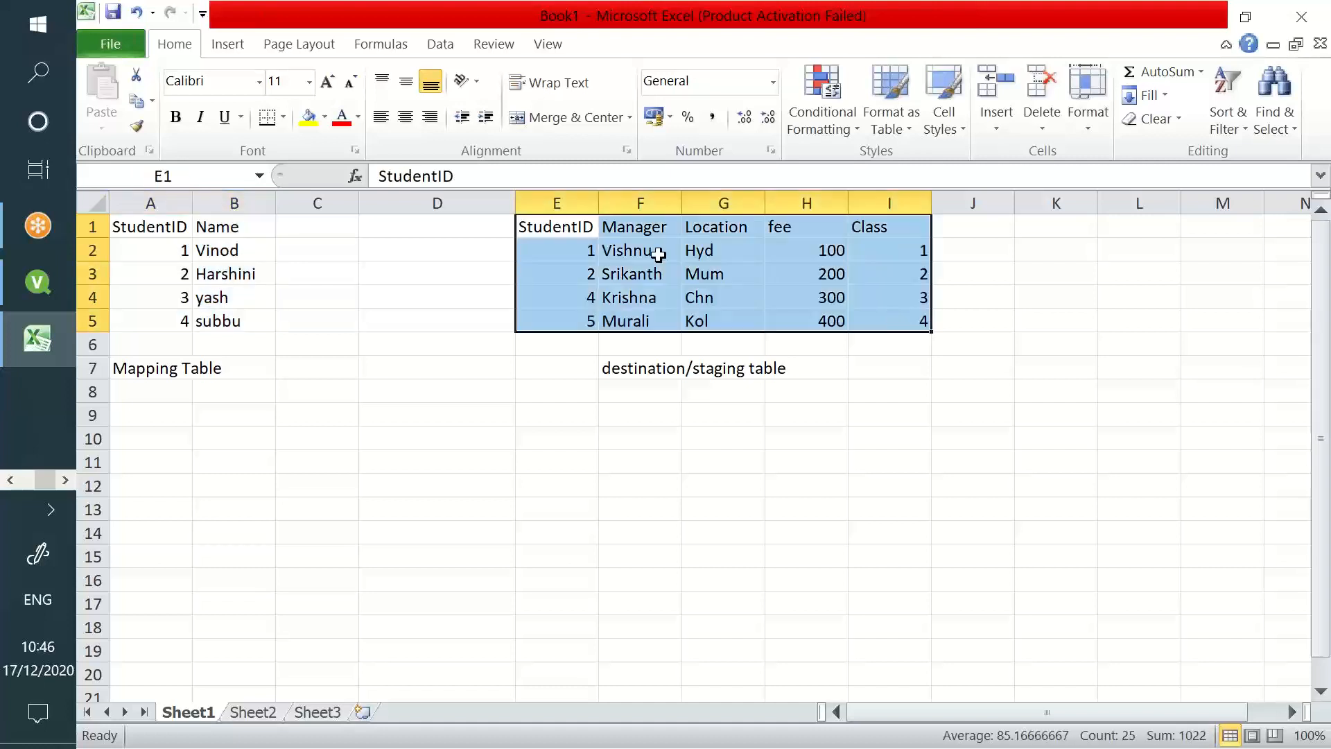
drag(554, 226, 555, 321)
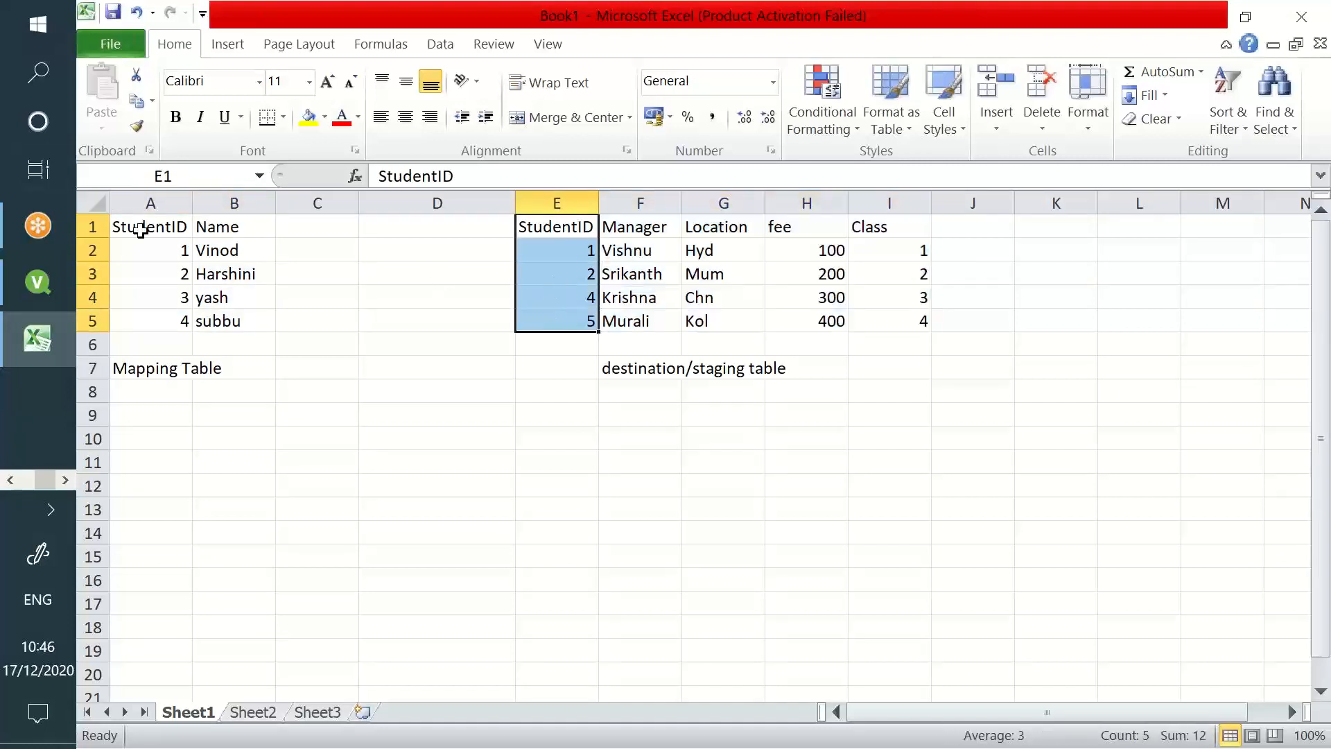
drag(142, 229, 160, 297)
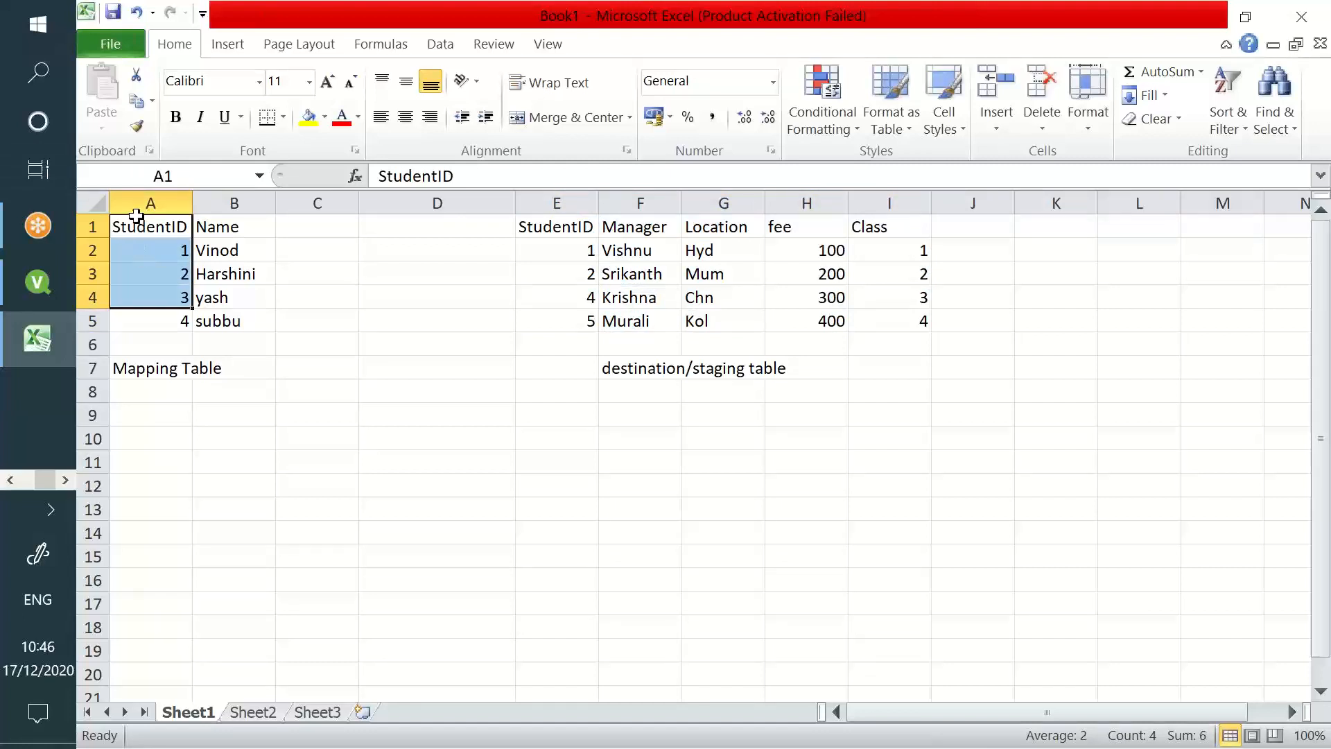
drag(136, 217, 229, 316)
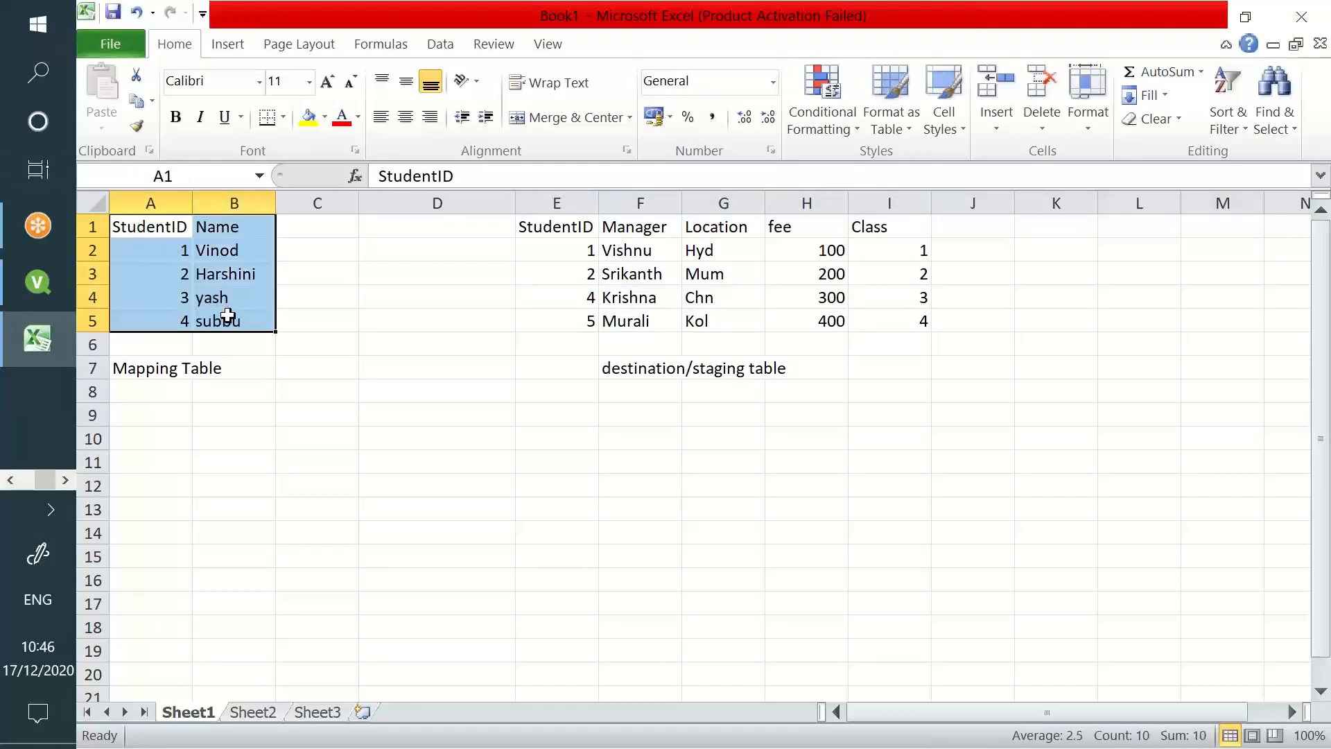
click(163, 362)
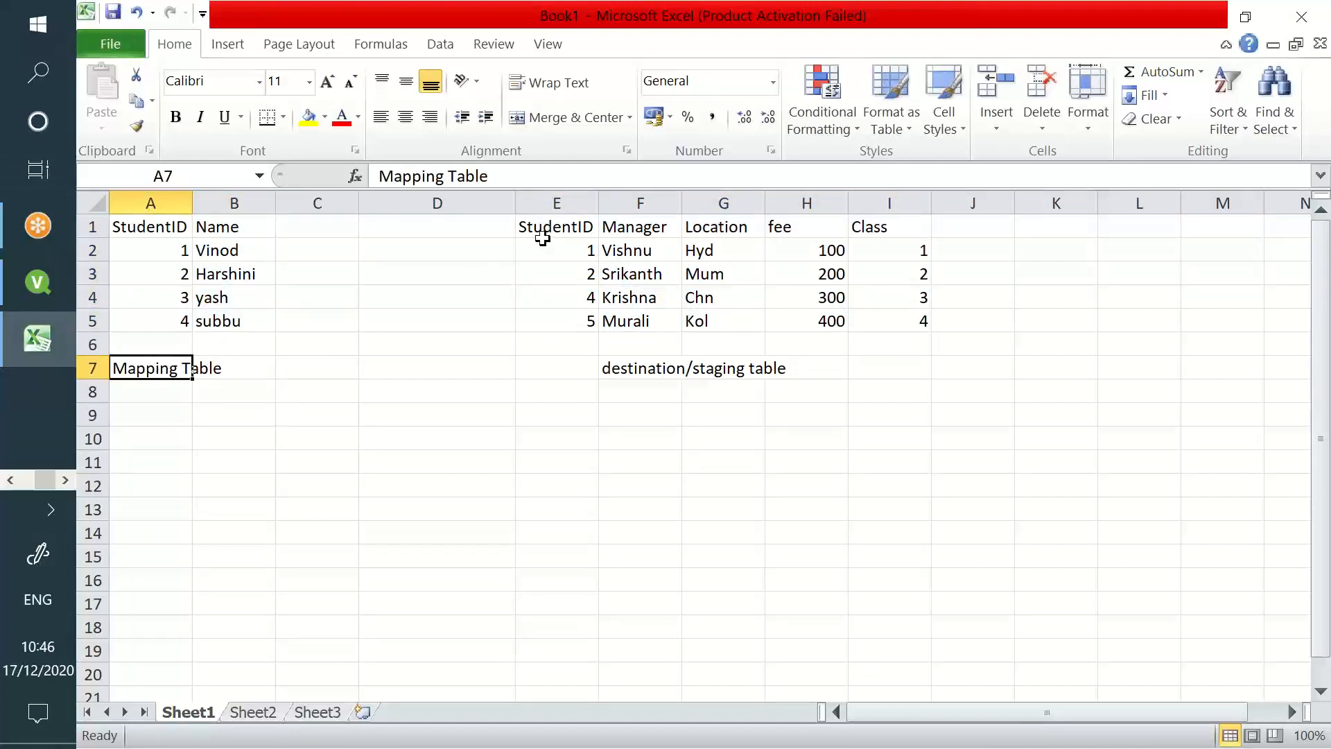
Review the destination table in E1:I5 and its destination/staging table label in row 7.
drag(564, 234, 871, 327)
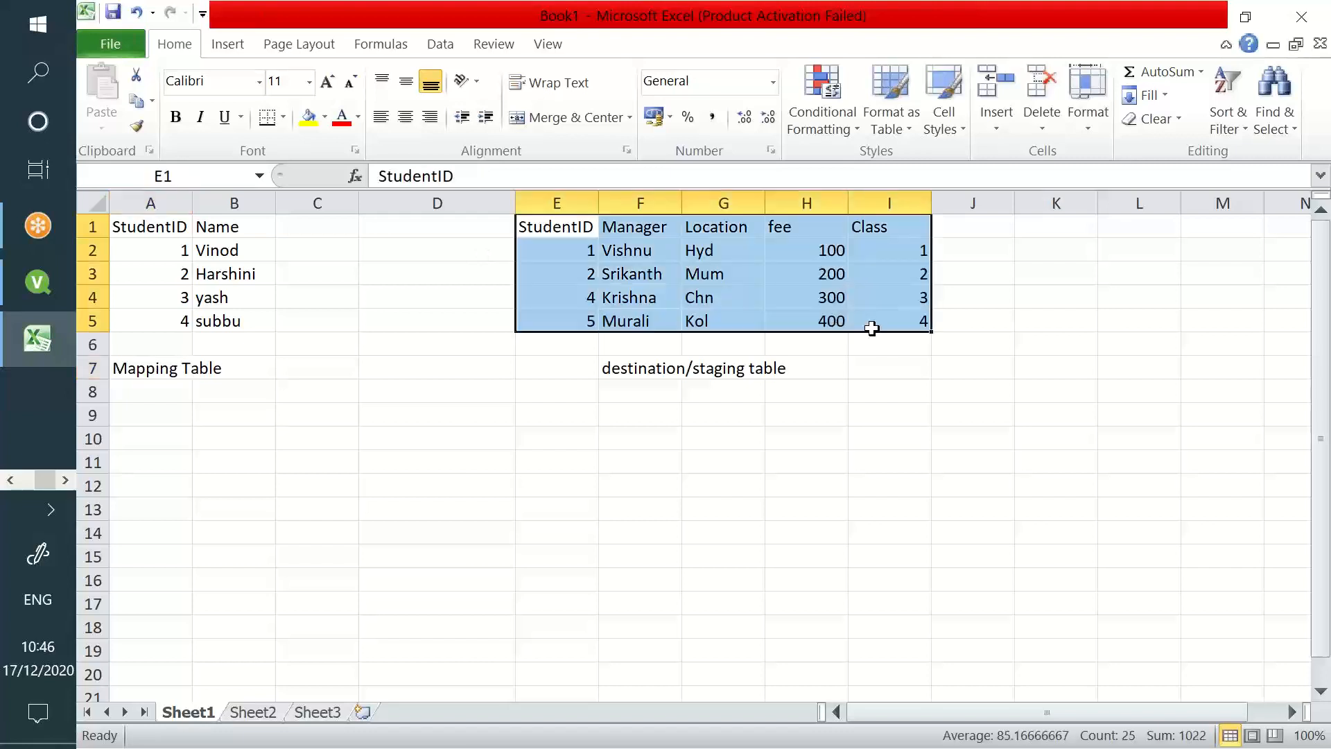
click(633, 371)
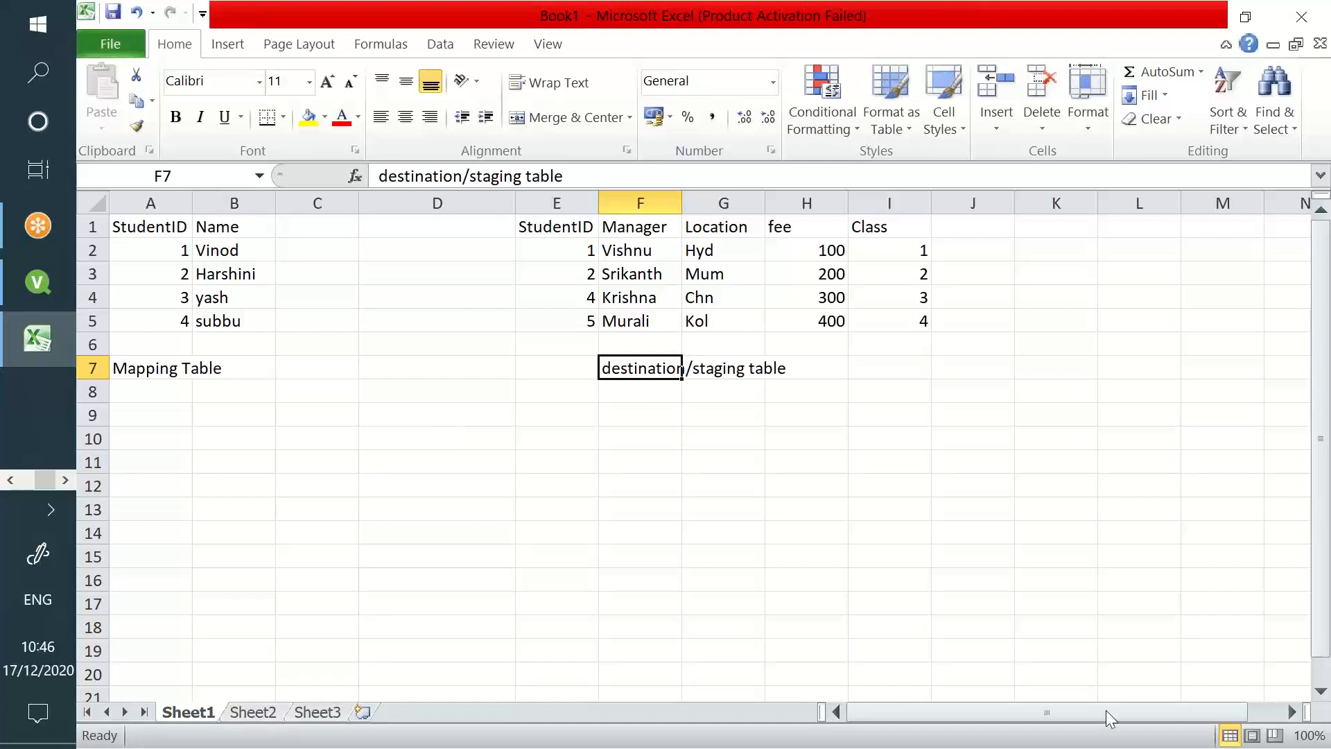
click(1235, 444)
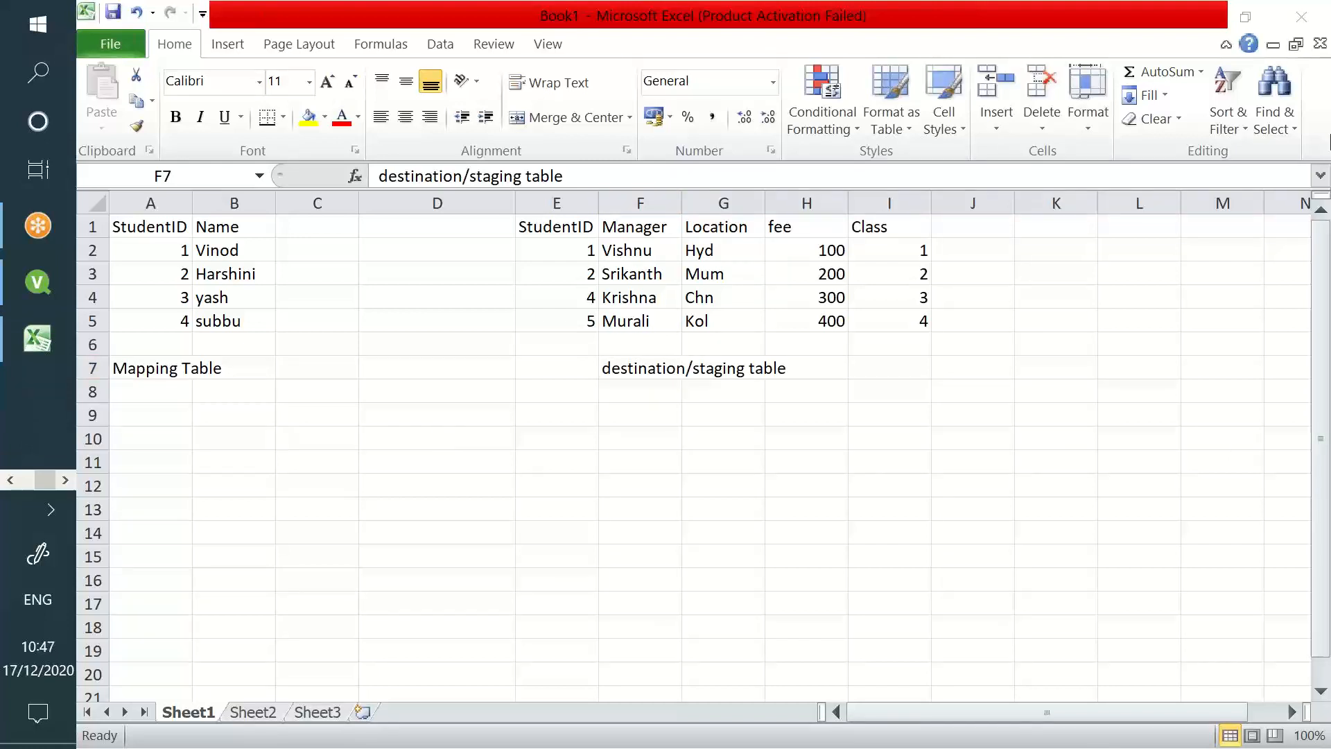
Switch to QlikView and delete the whole Buffer load script for Budget.xls from the Main 2 script section.
click(38, 281)
drag(182, 352, 179, 175)
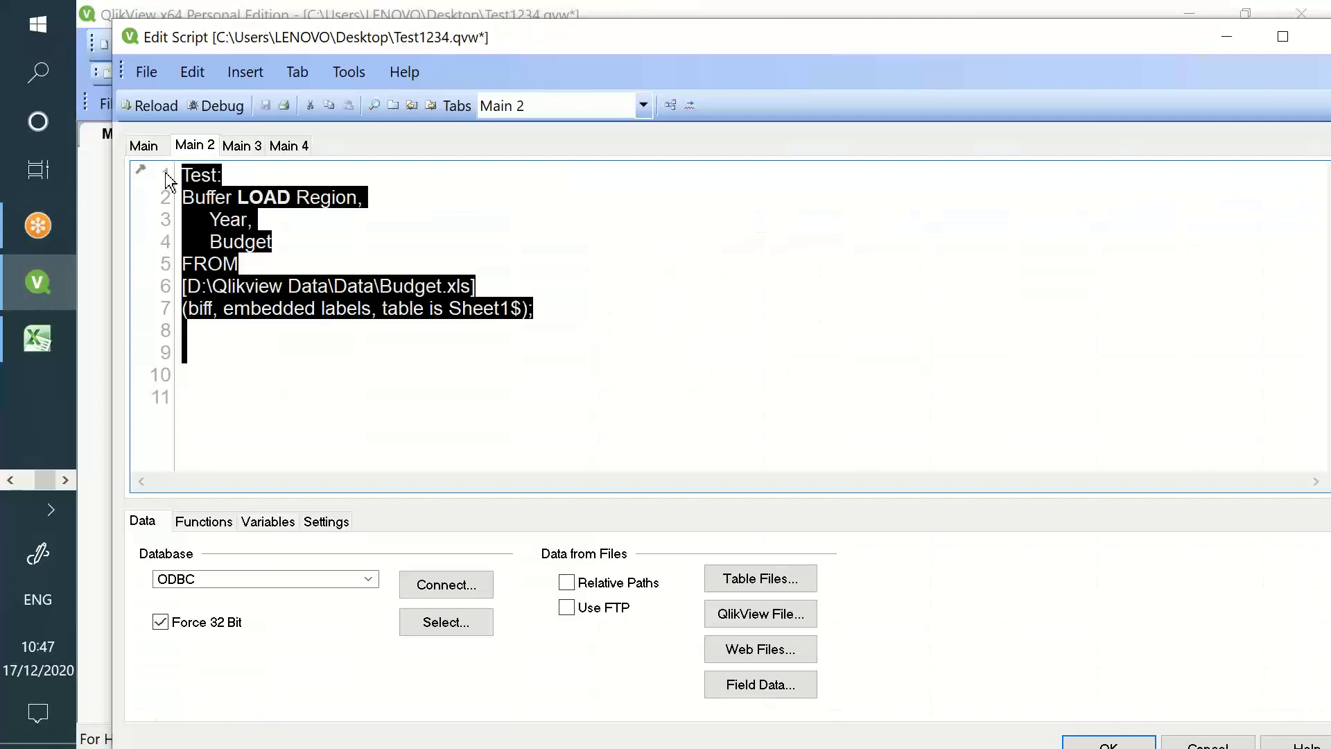
key(Delete)
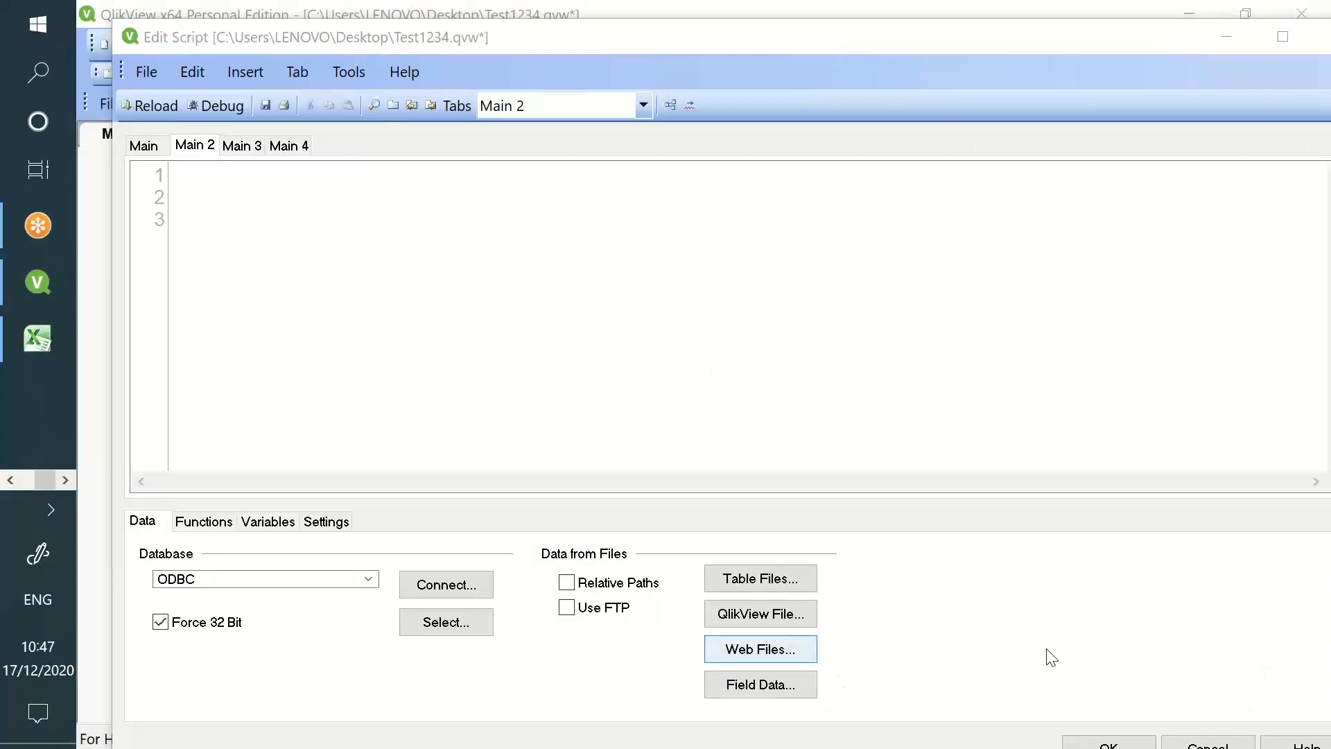
Add a load of CustomerID and Country from Sheet1 of Applymap.xlsx and label the table Test.
click(792, 588)
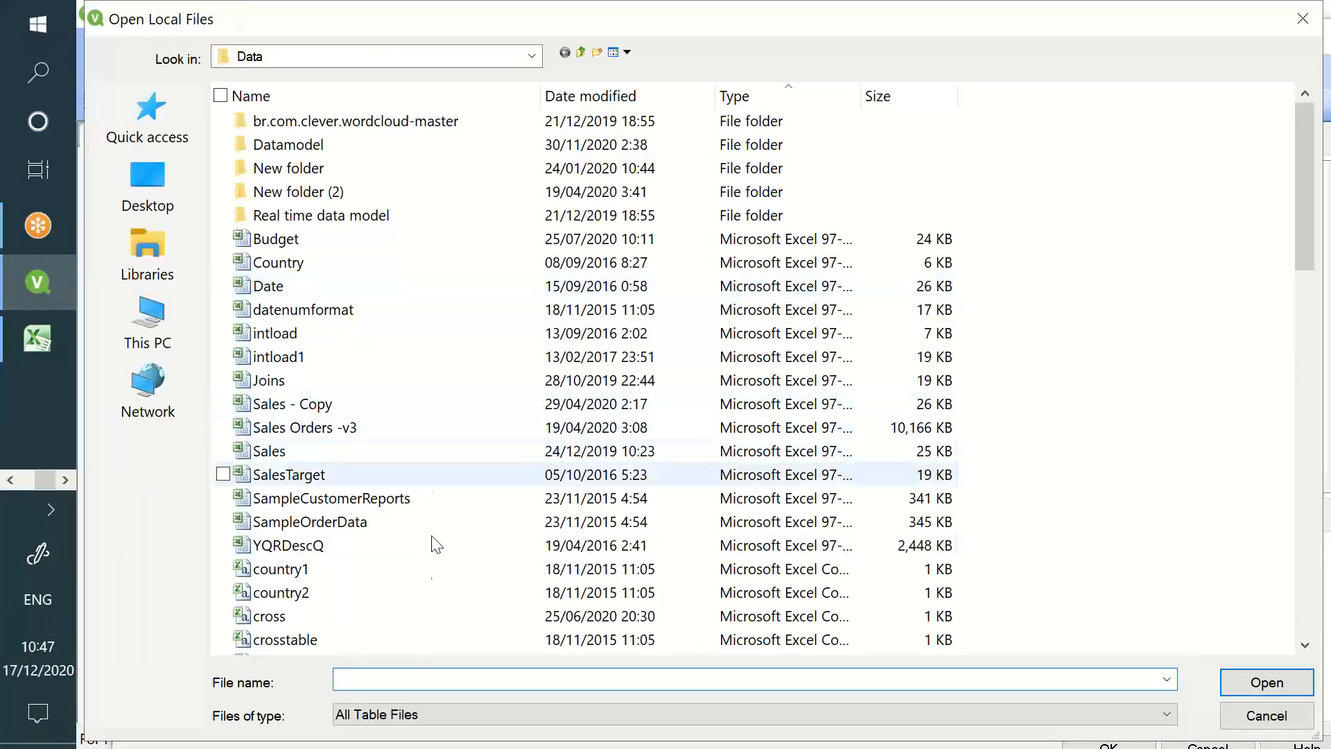
scroll(436, 565, down, 4)
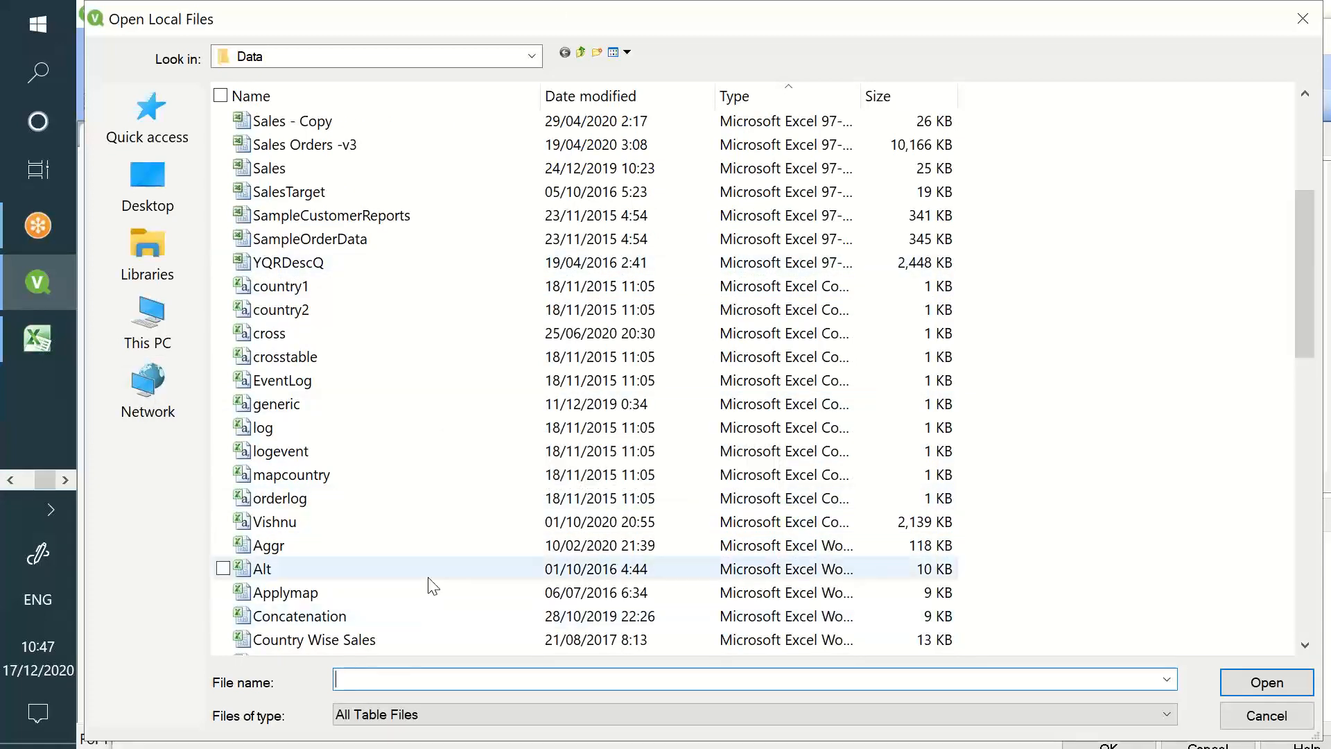
scroll(430, 576, down, 1)
double_click(419, 521)
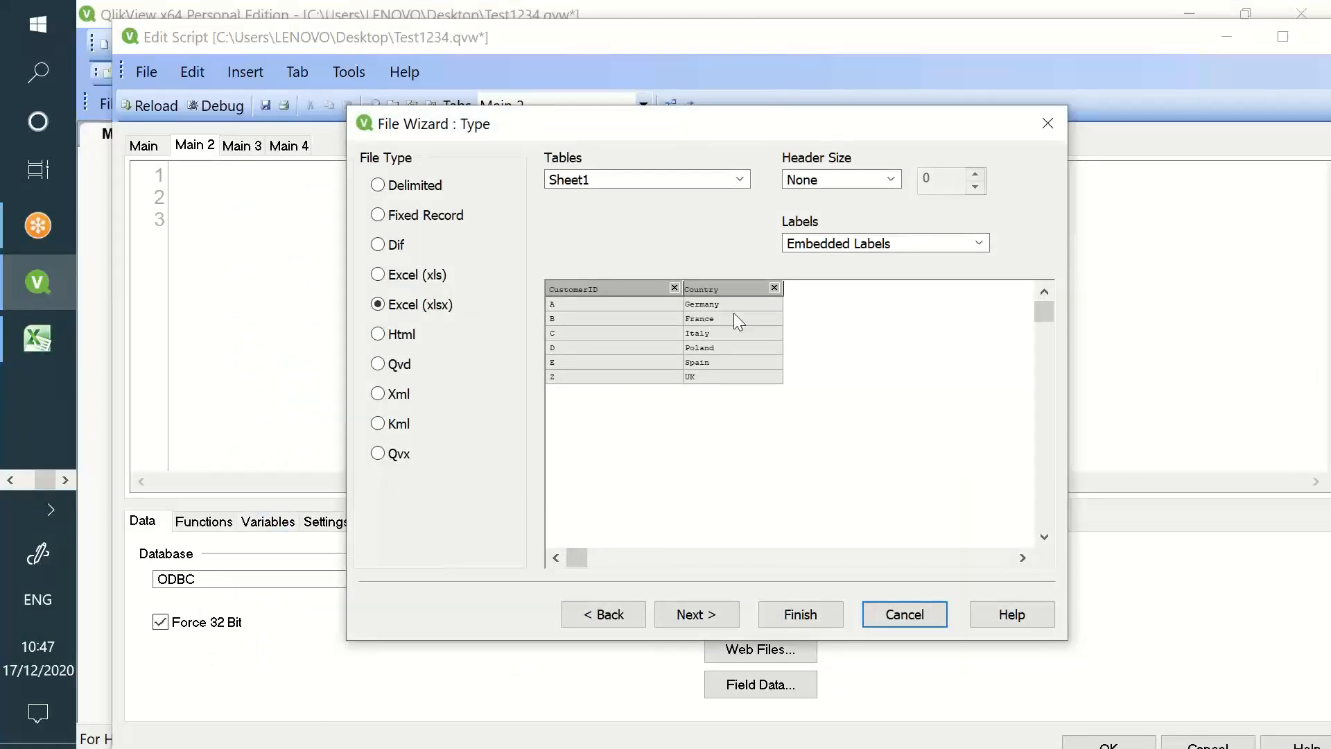
click(795, 614)
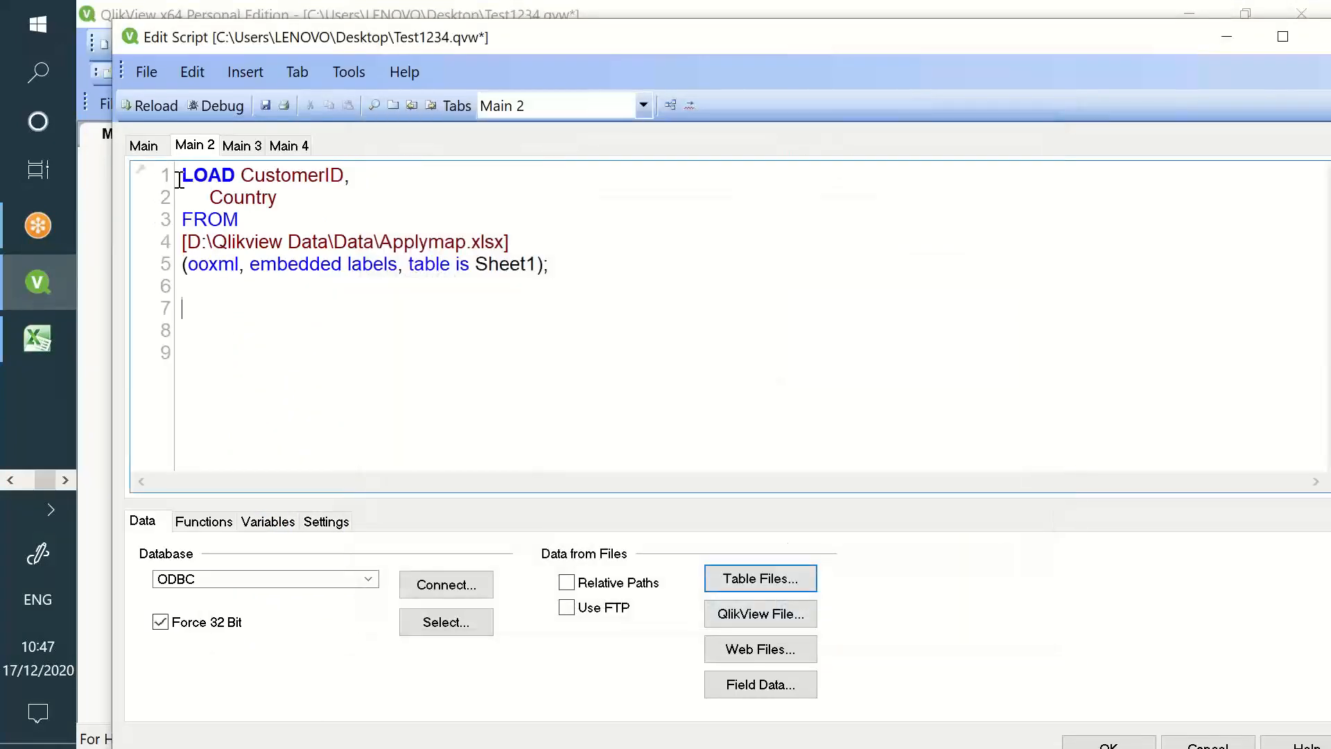
key(Return)
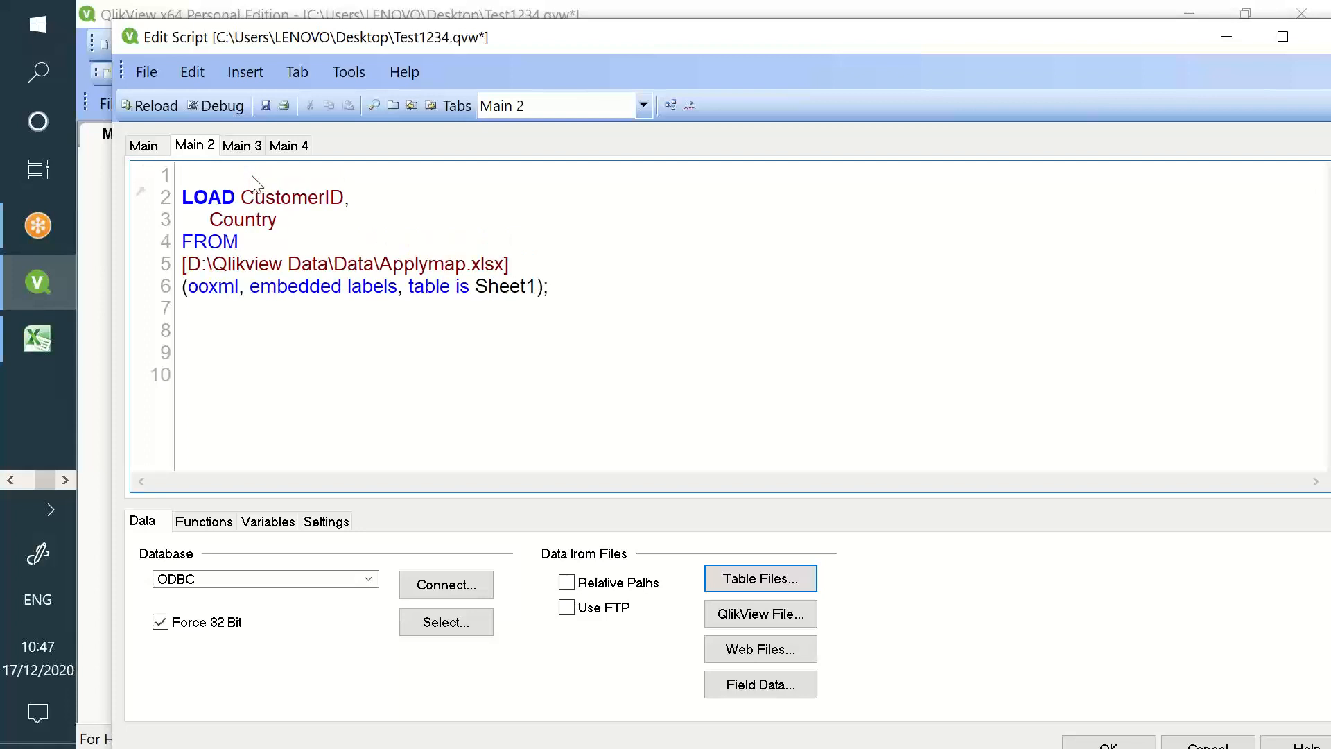
text(Test:)
Add a second load from Applymap.xlsx for Sheet2 with the CustomerID, Month and Sales fields.
click(803, 588)
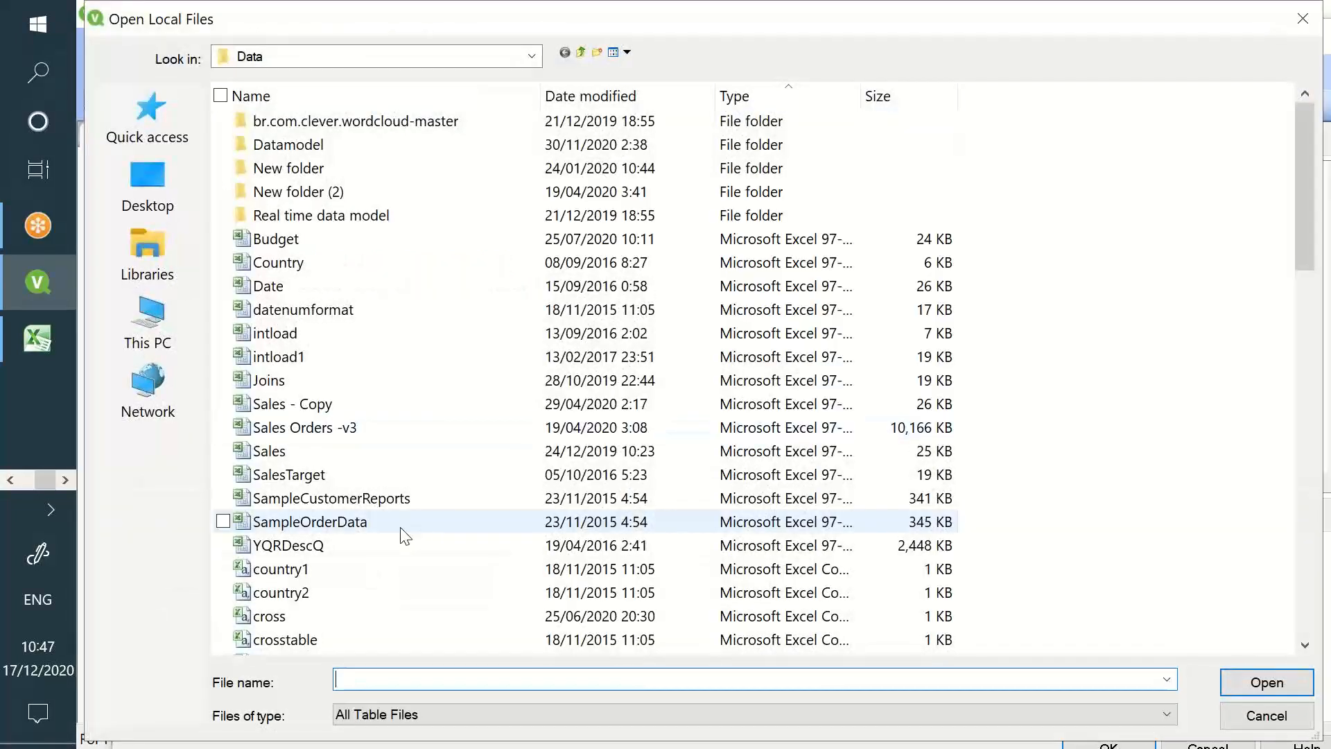
scroll(402, 504, down, 2)
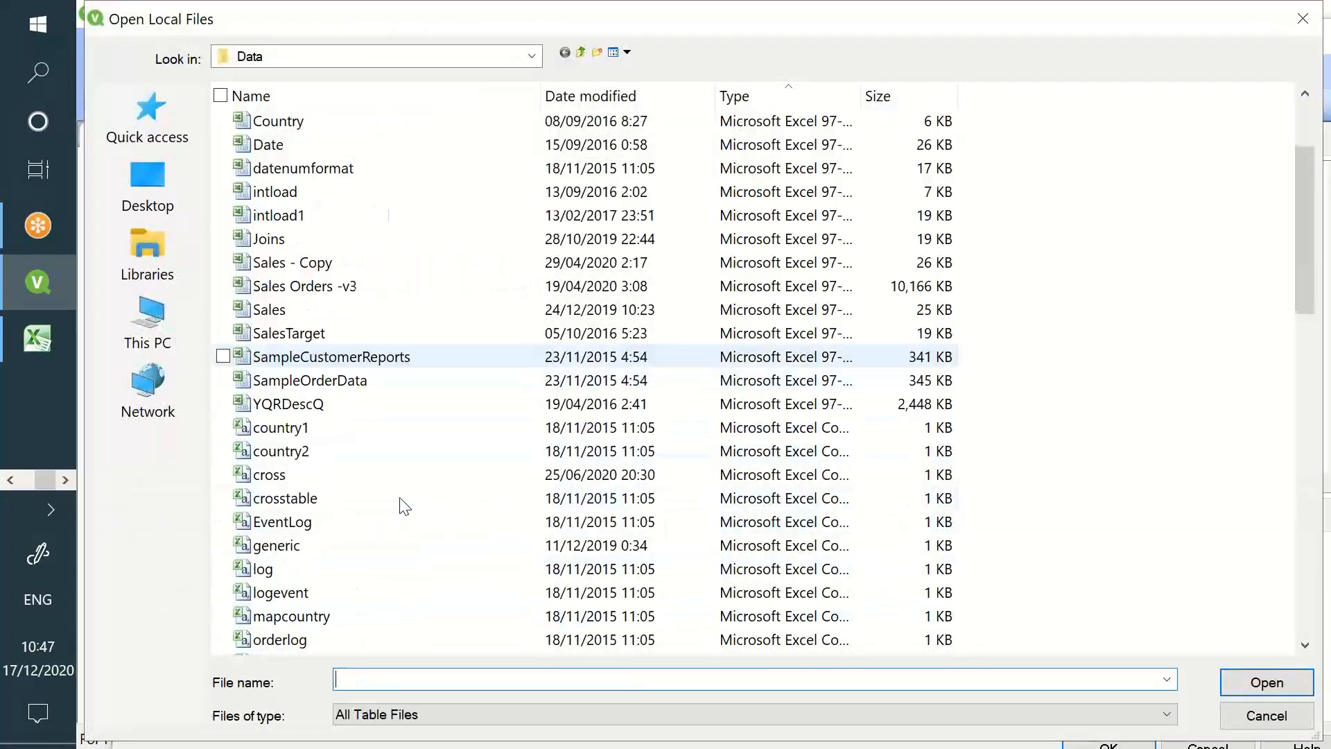
scroll(403, 505, down, 4)
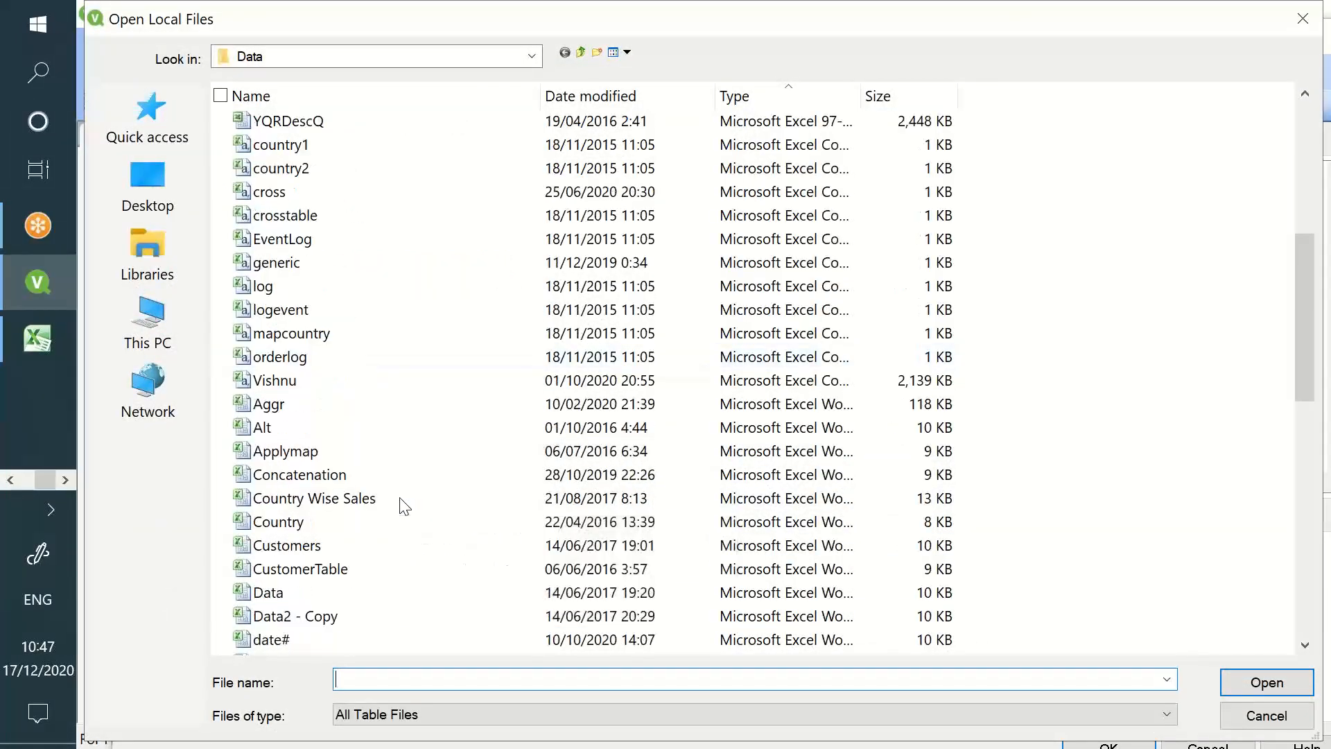
double_click(384, 452)
click(659, 185)
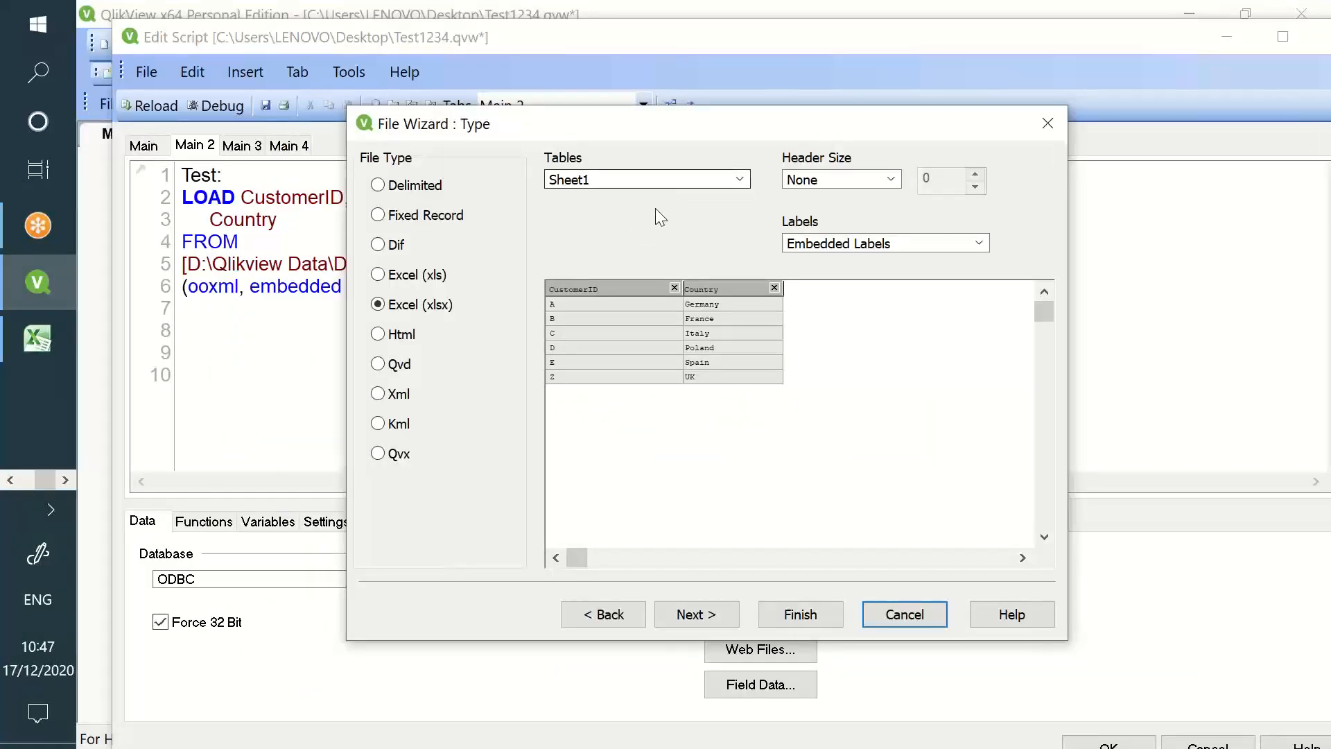
click(655, 216)
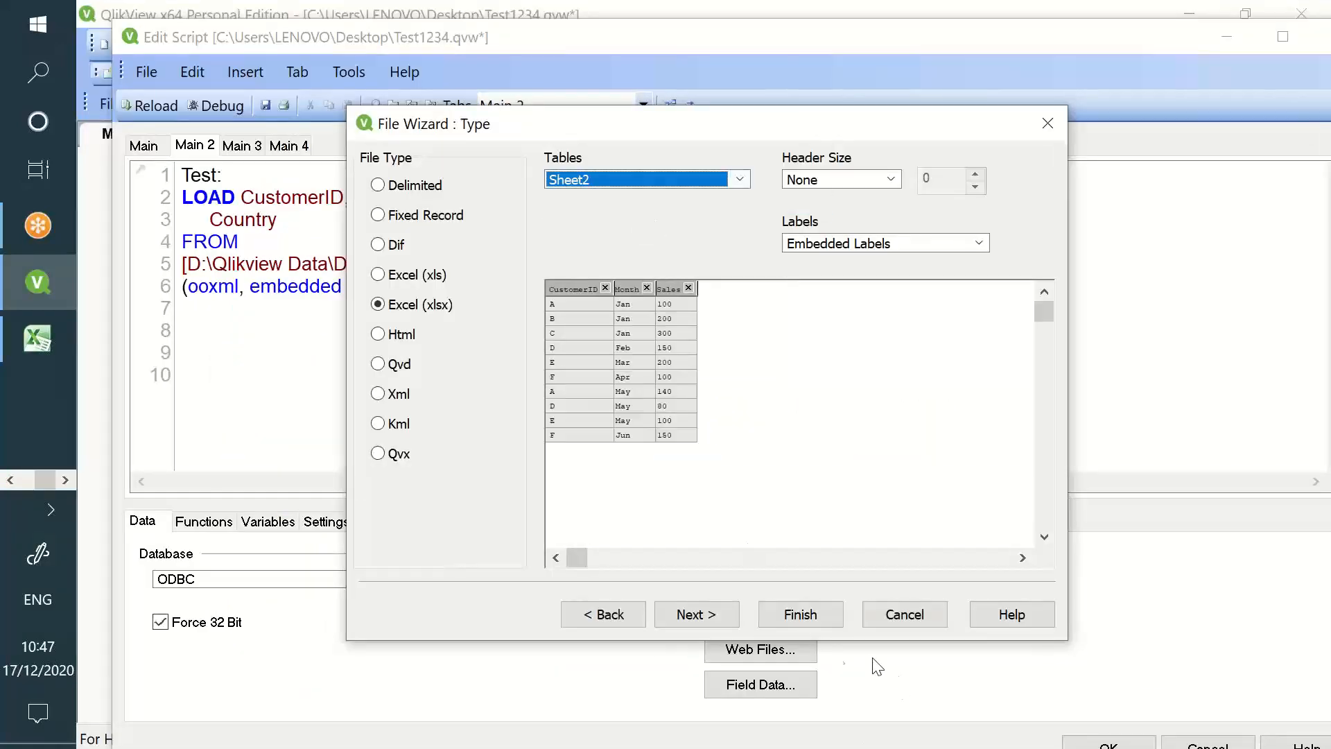
click(822, 617)
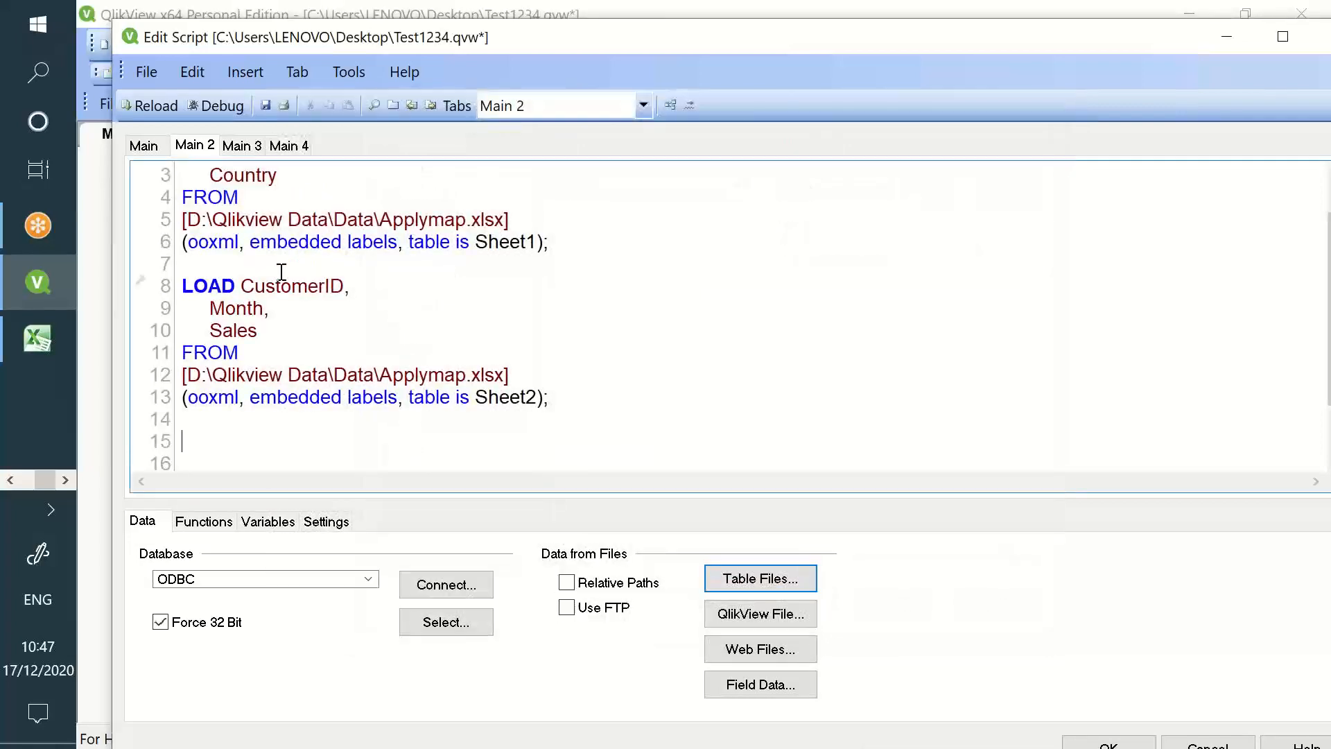
Label the Sheet2 load Test2 on a separate line above it and check its CustomerID and Month fields.
key(Return)
key(Return)
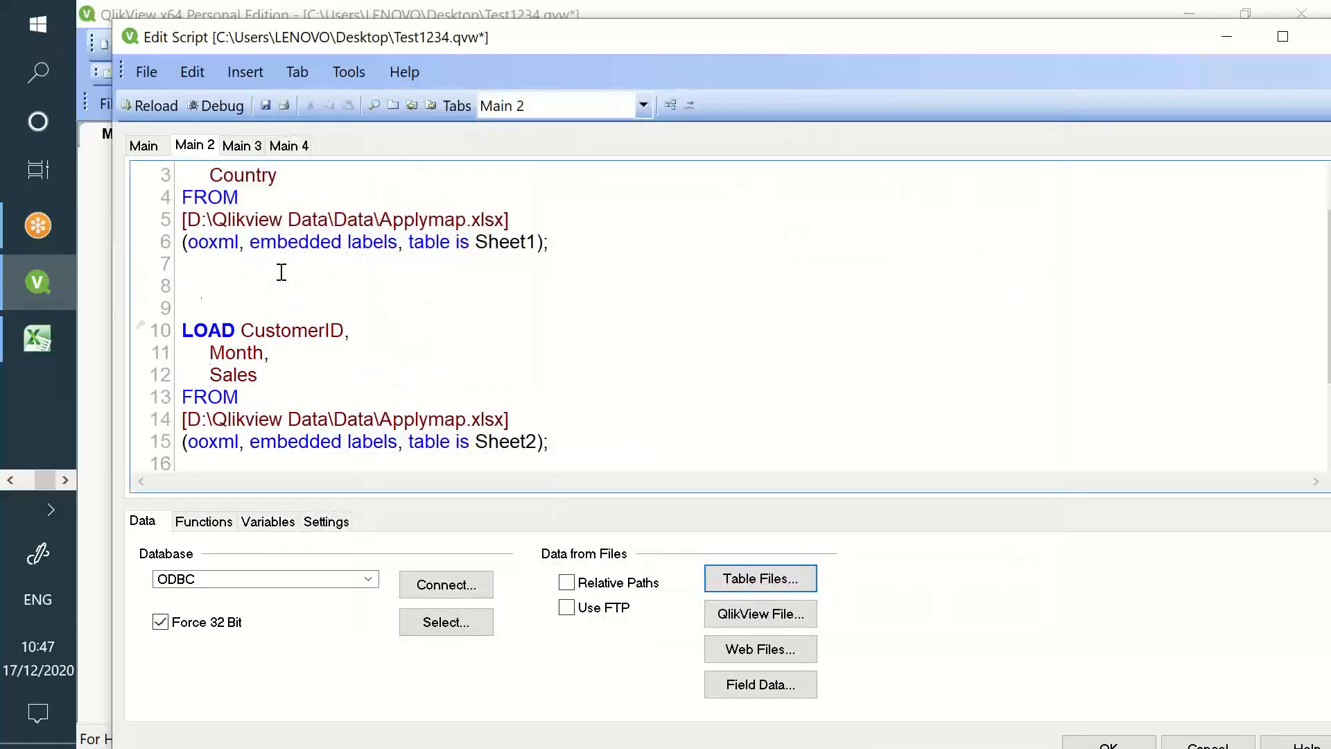
text(Test2:)
scroll(315, 325, up, 1)
scroll(317, 329, down, 1)
double_click(316, 312)
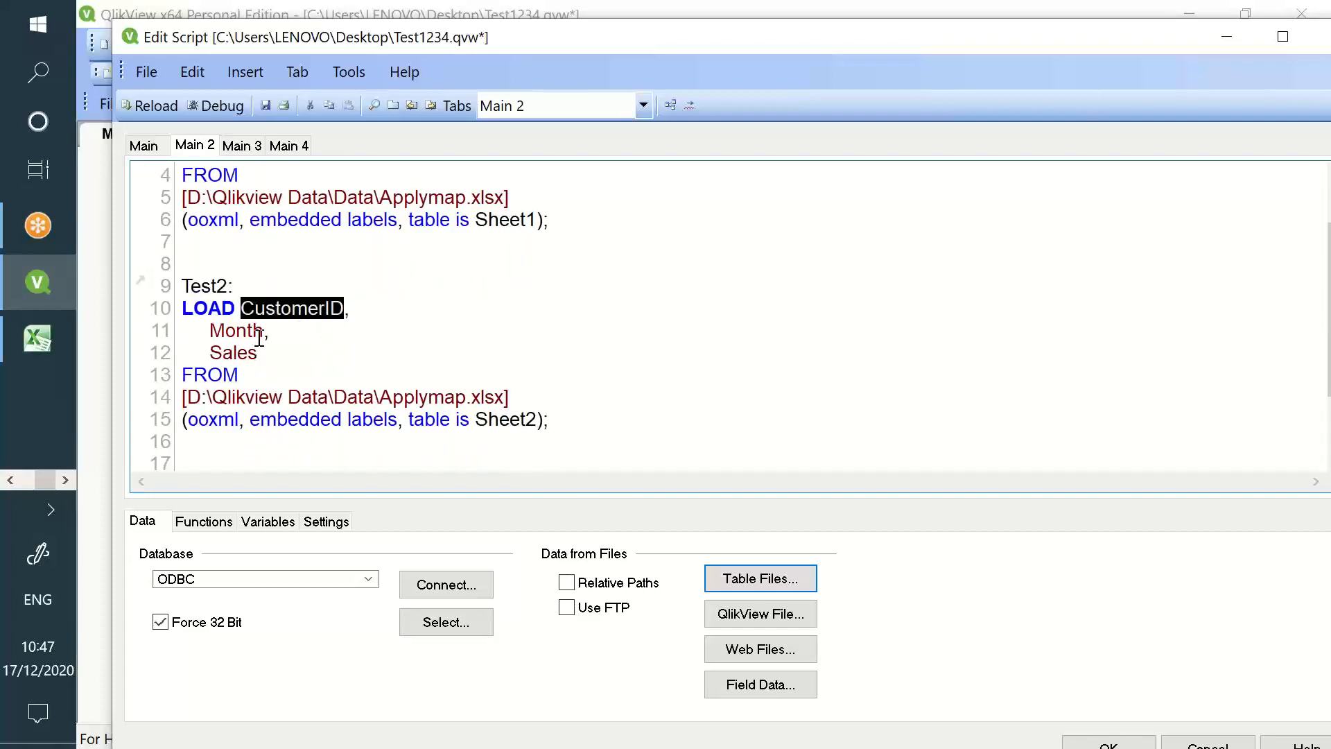
click(253, 331)
Save the script, reload the document, and close the progress and sheet properties dialogs without adding fields.
click(265, 105)
click(152, 107)
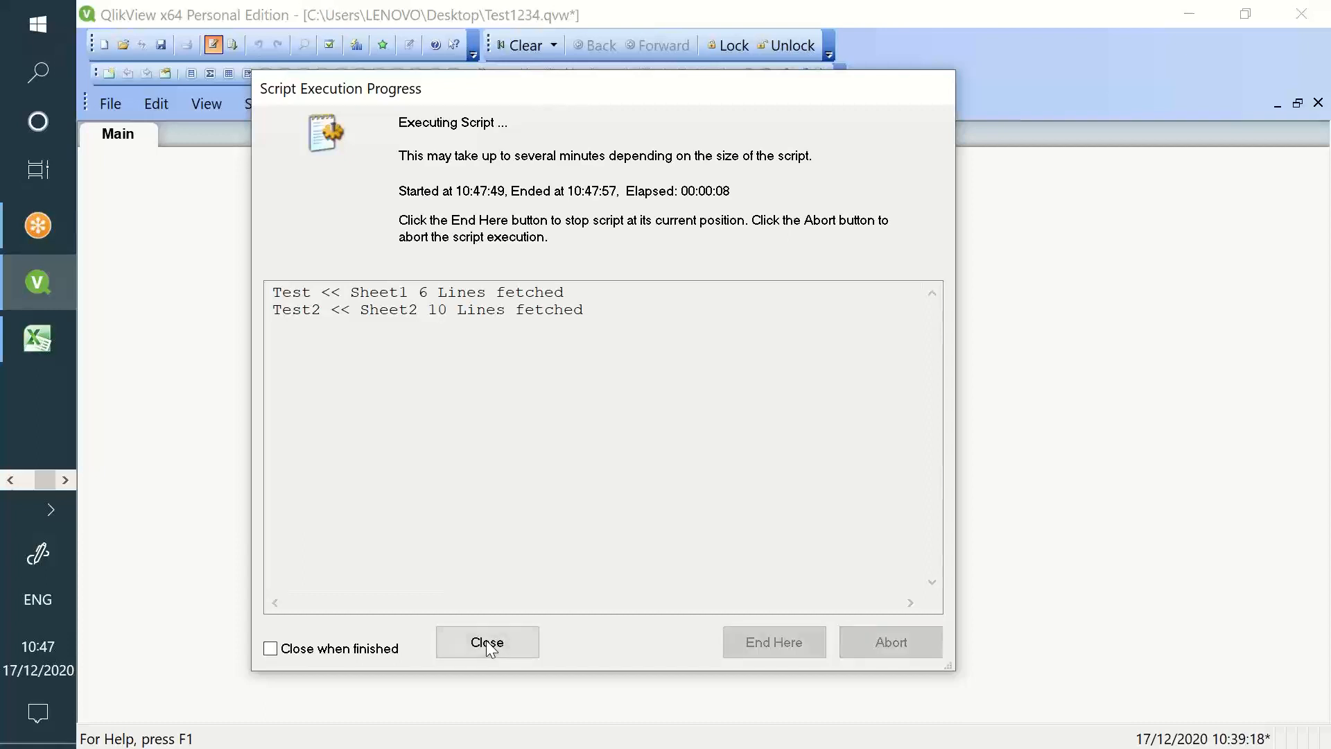
click(487, 643)
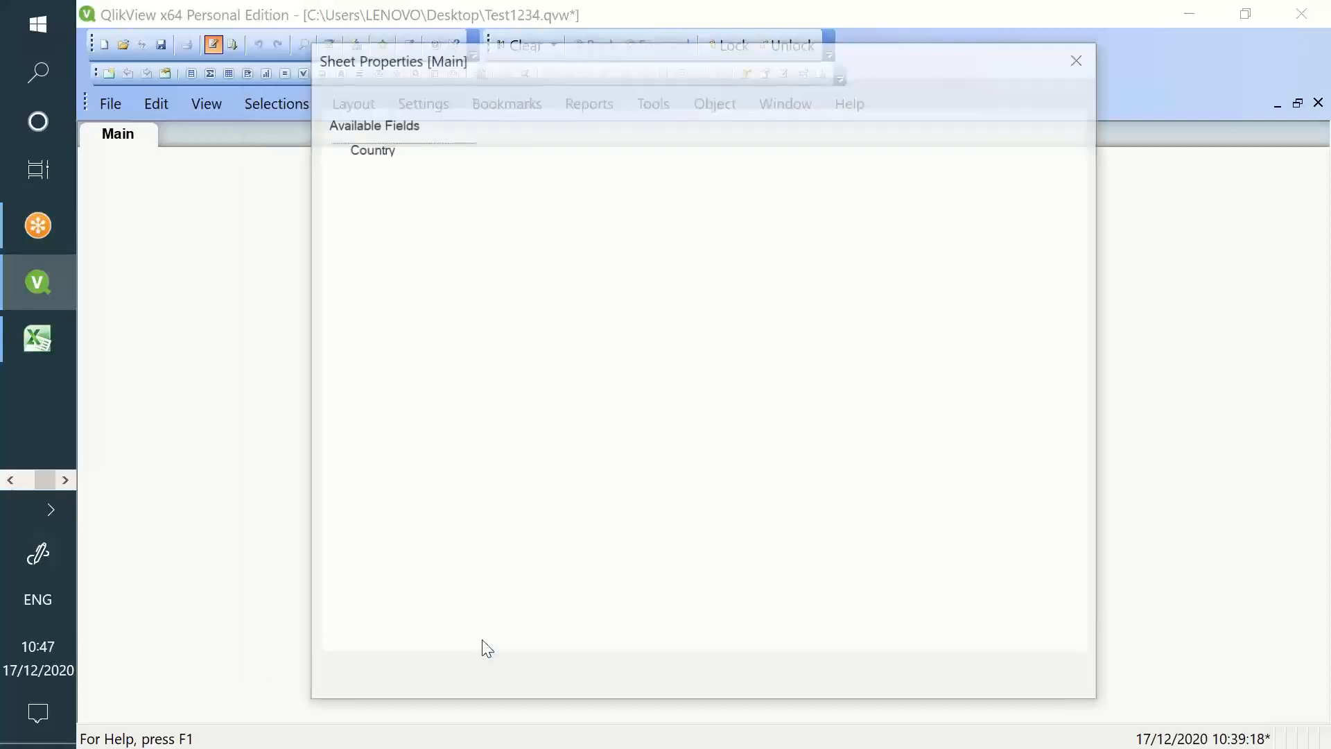
click(728, 683)
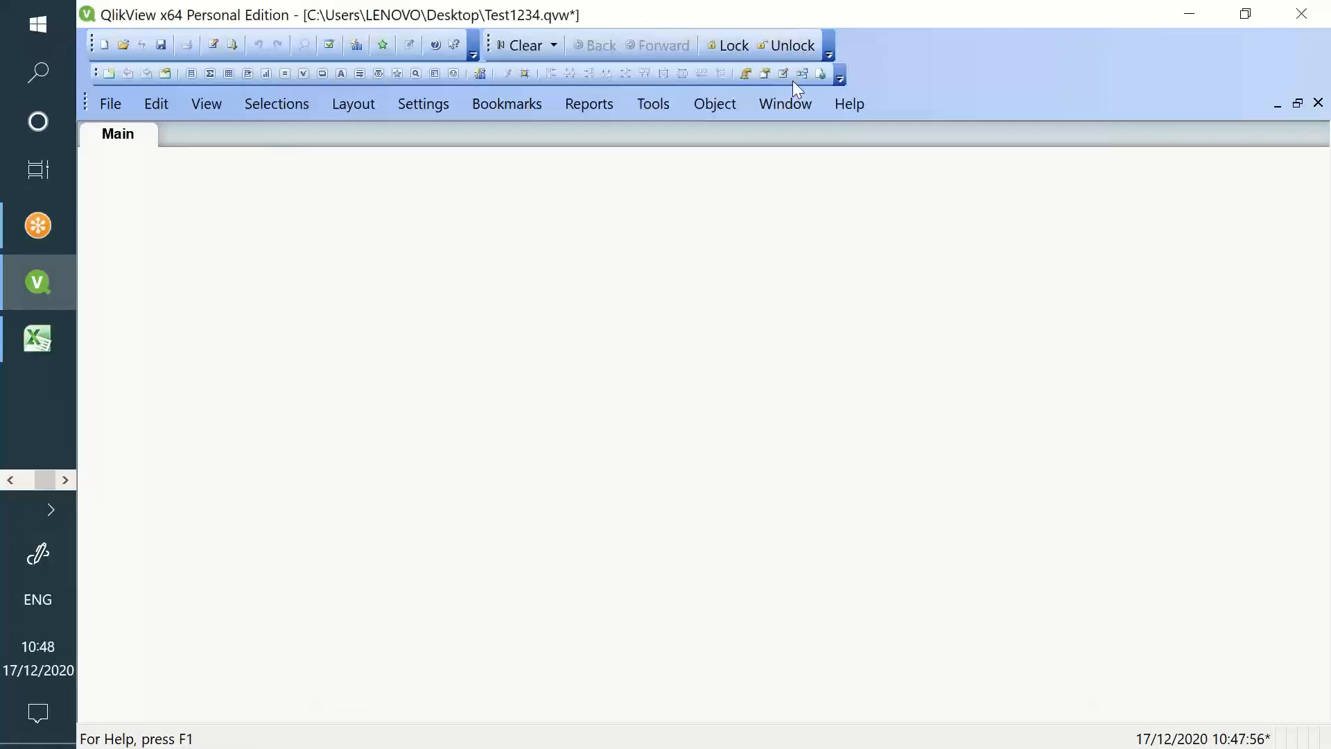
Open the Table Viewer and move the Test2 table to the other side of the Test table.
click(802, 75)
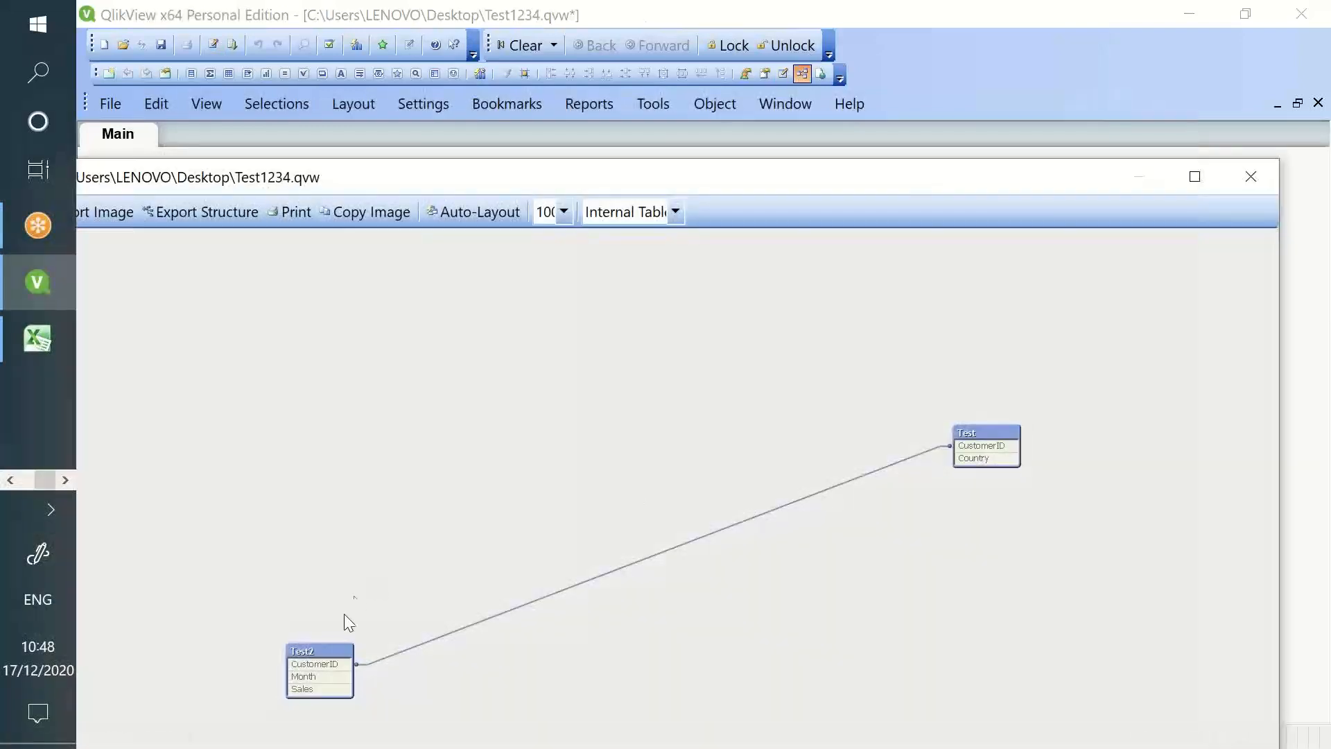
click(321, 655)
drag(1315, 550, 1316, 550)
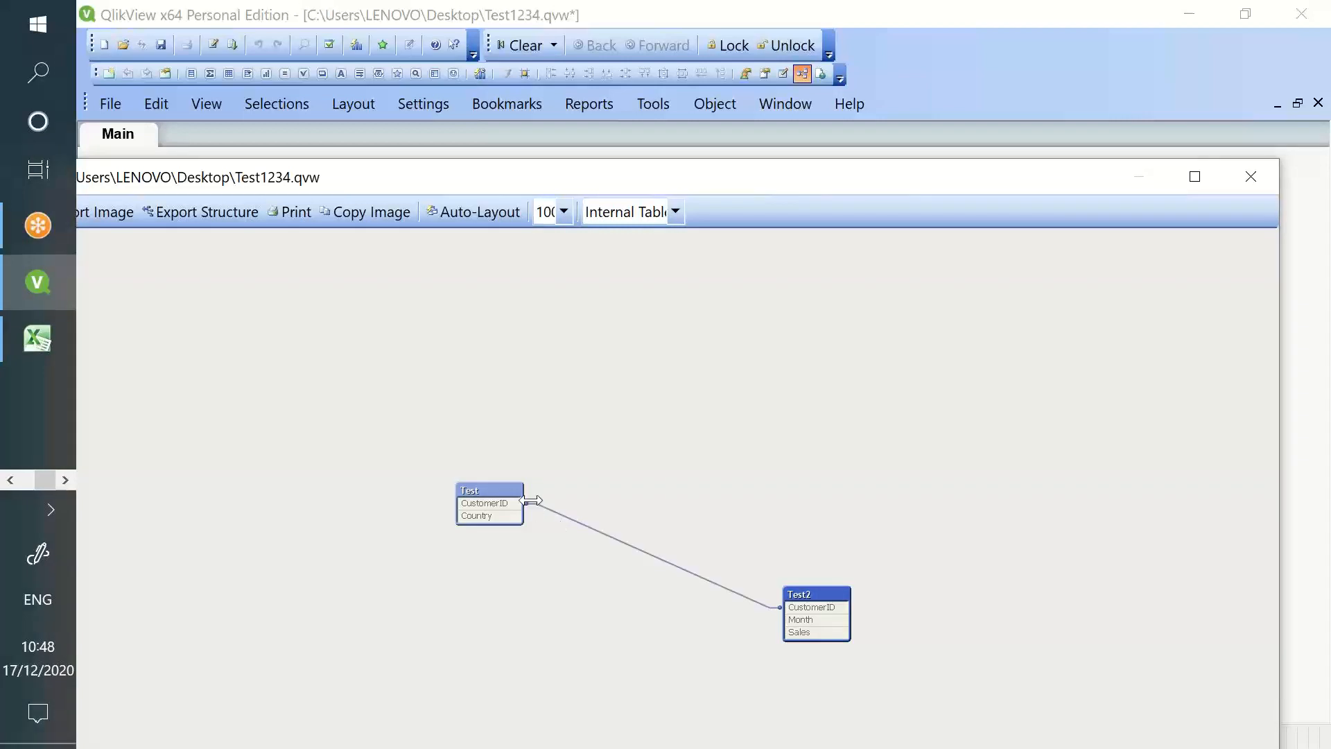
Preview the Test table's records and go through which Country each CustomerID from A to E maps to.
right_click(517, 494)
click(560, 505)
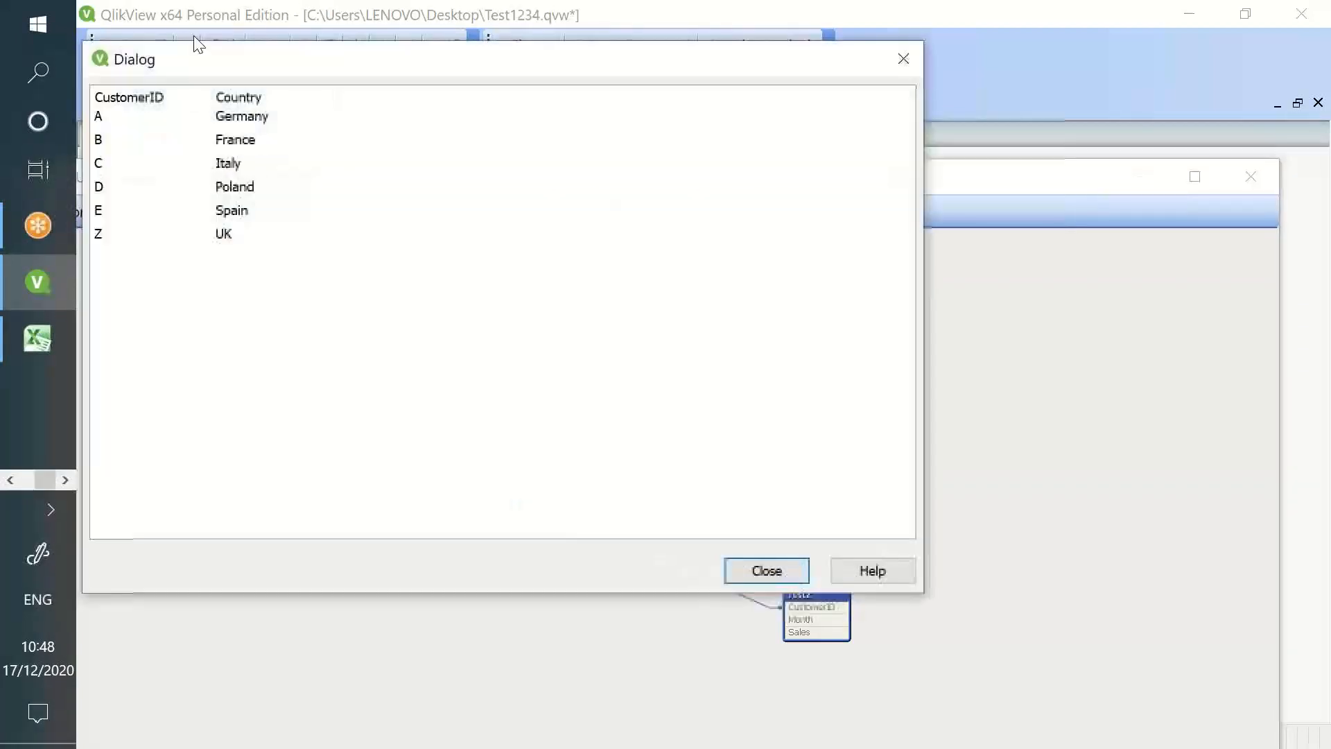
click(101, 141)
click(110, 165)
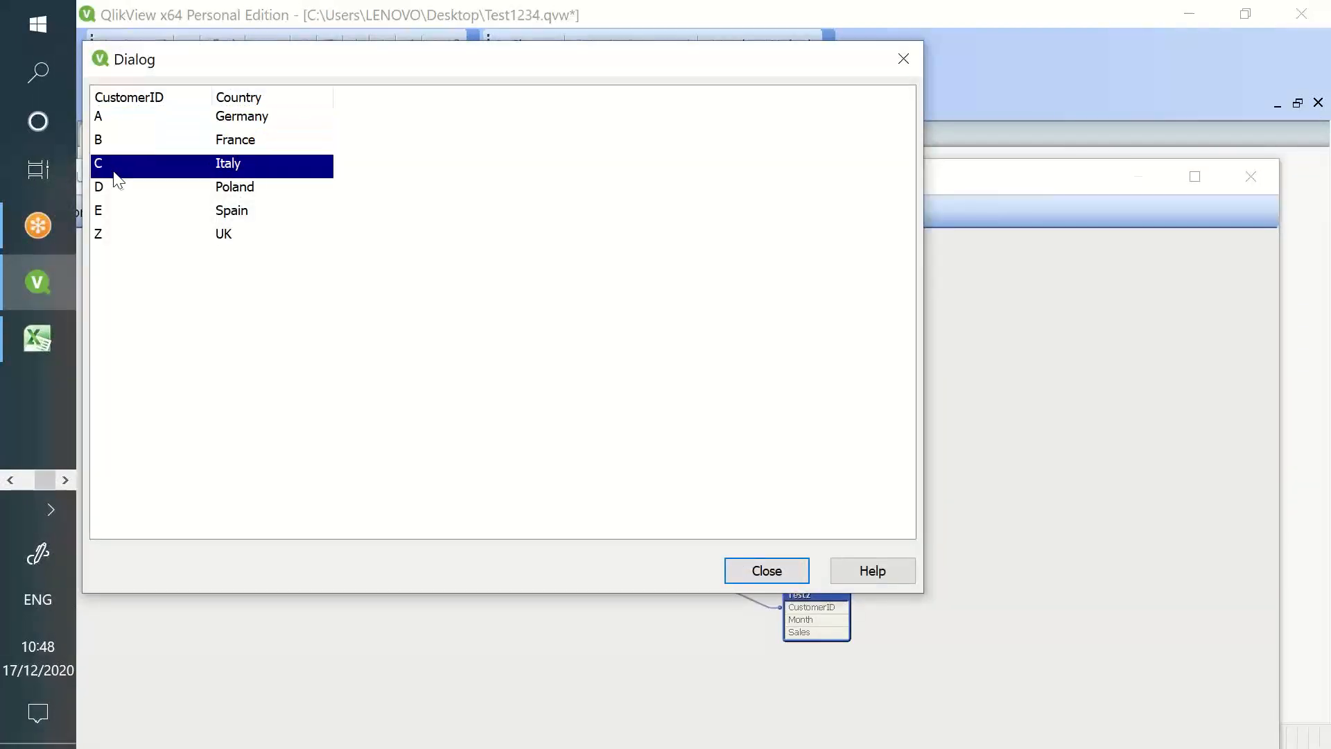
click(109, 197)
click(110, 212)
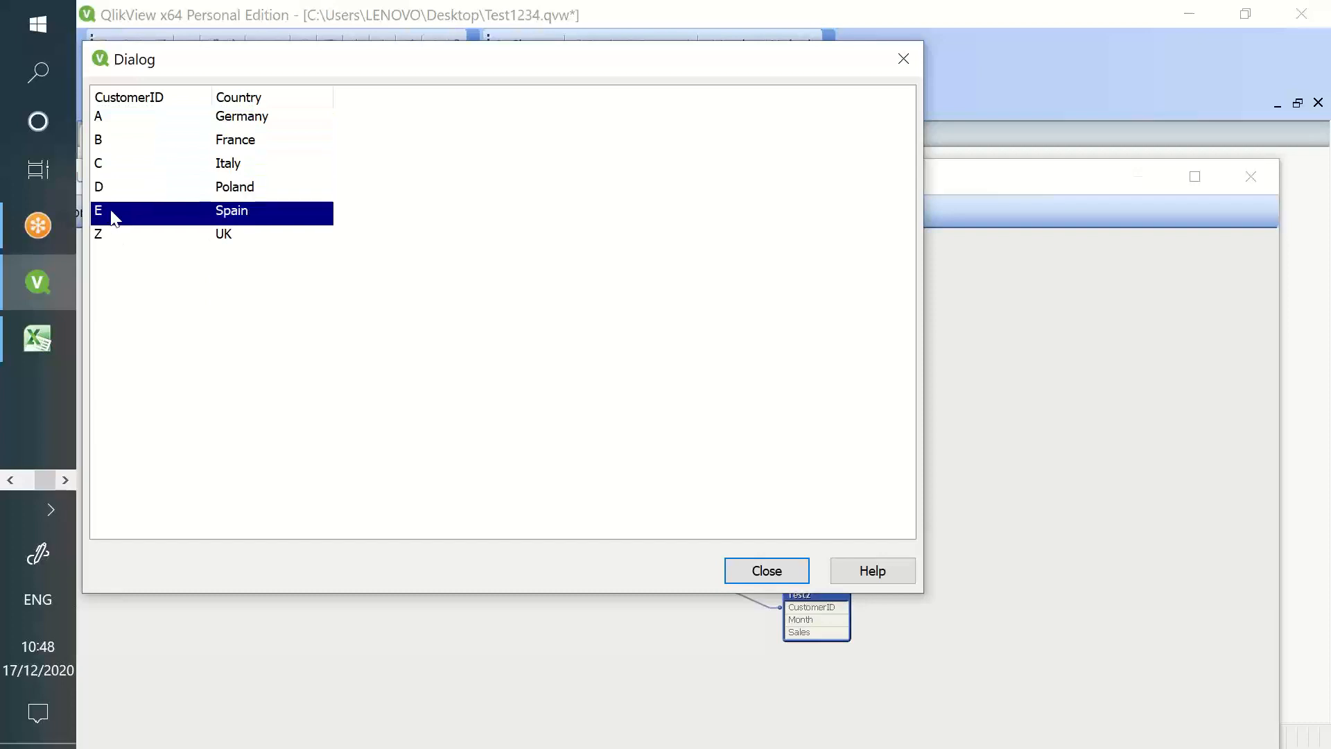
click(125, 118)
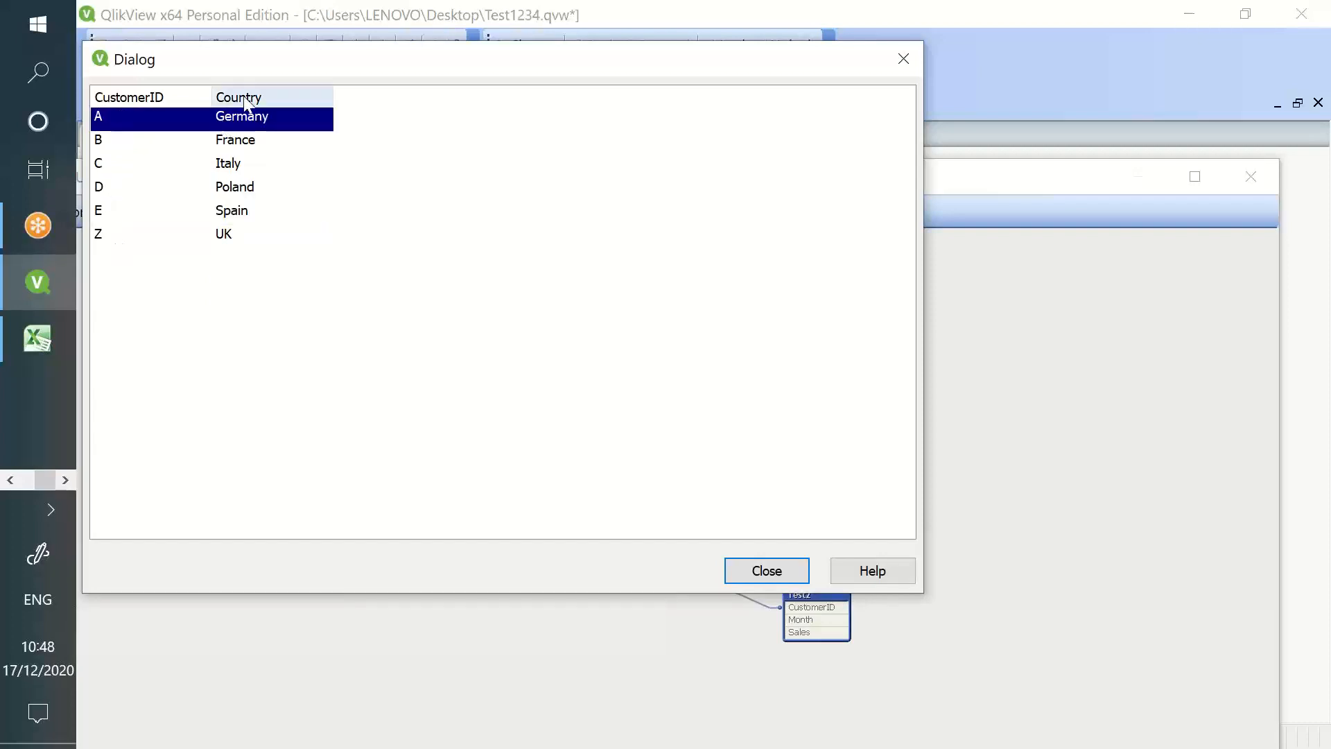
click(100, 145)
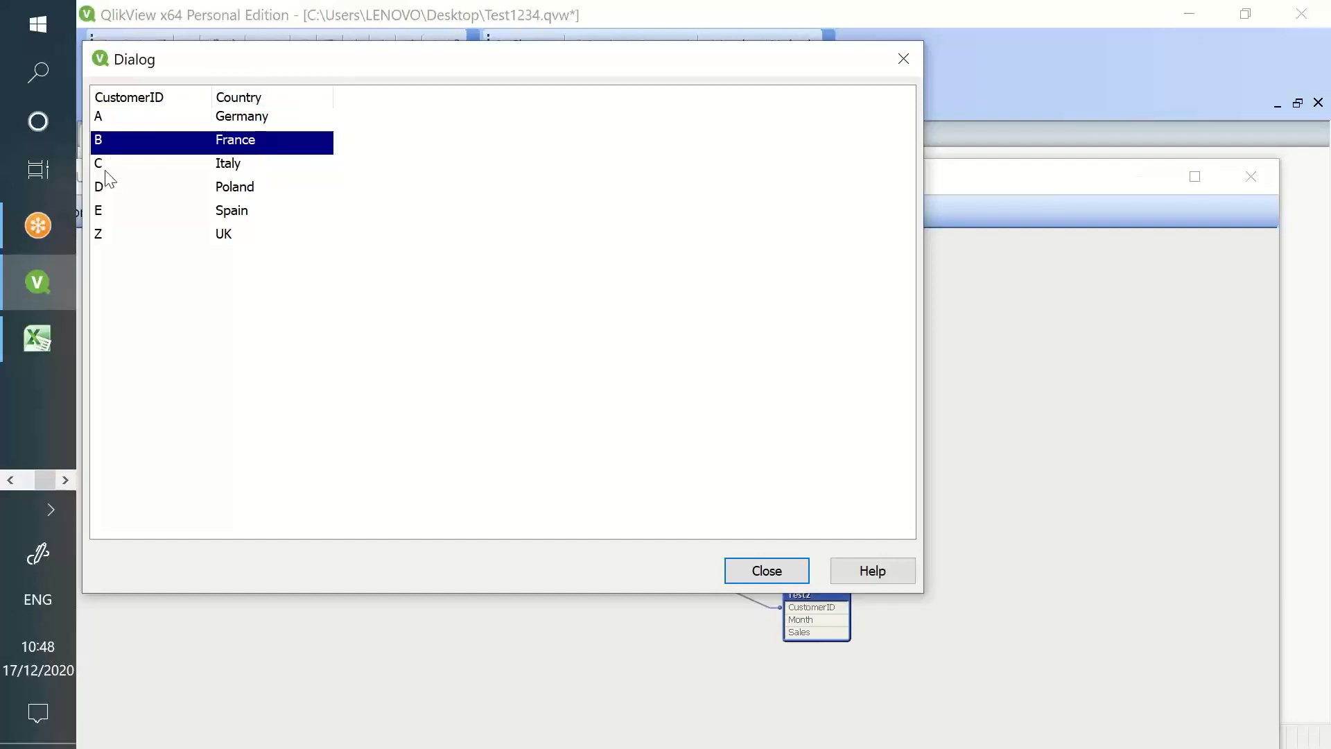
click(221, 164)
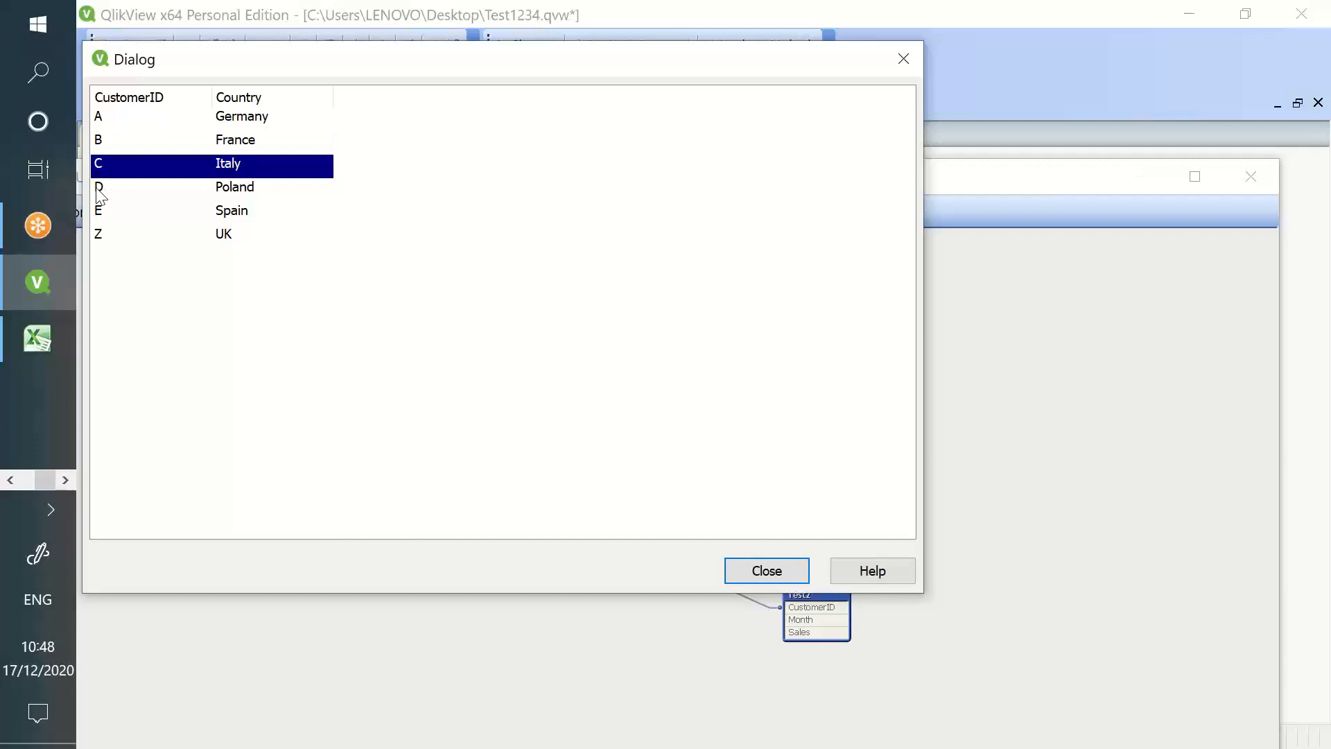
click(101, 197)
click(235, 203)
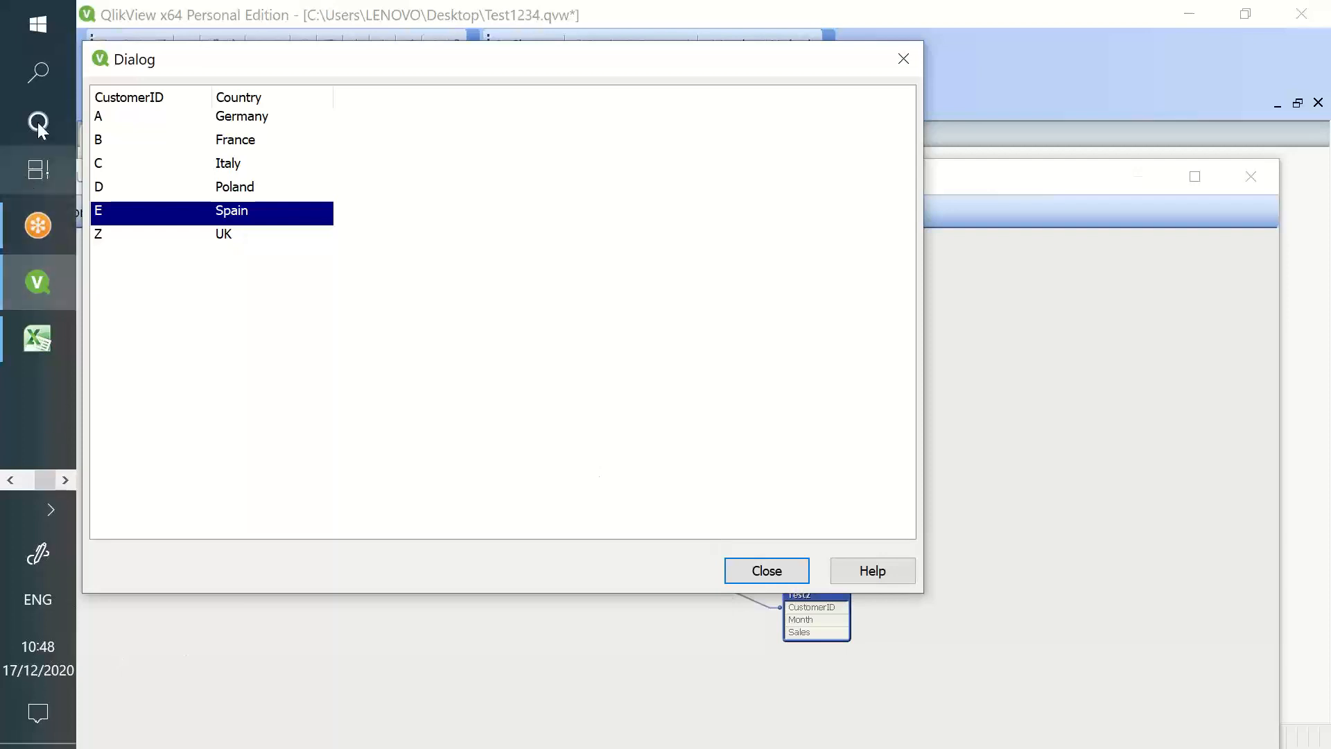
Open the Snipping Tool and capture the CustomerID and Country records shown in the Test table preview.
click(42, 66)
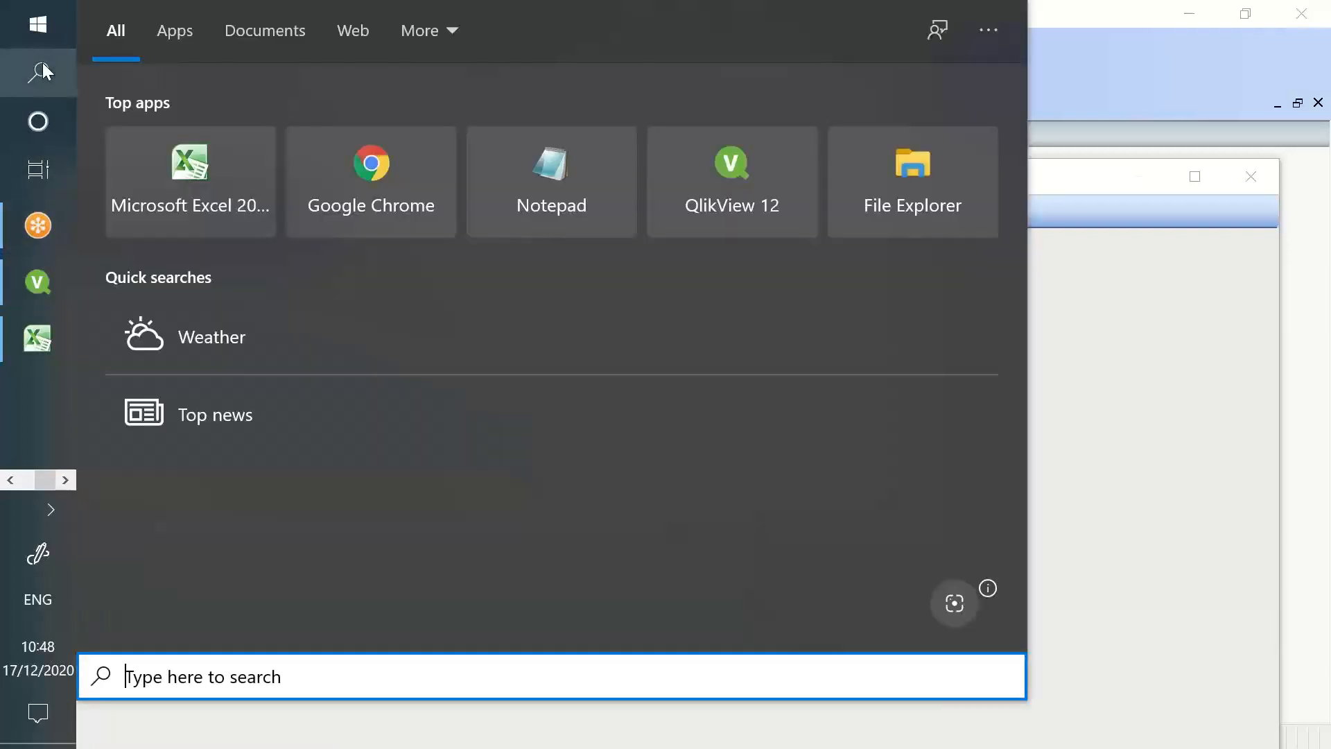
text(snippin)
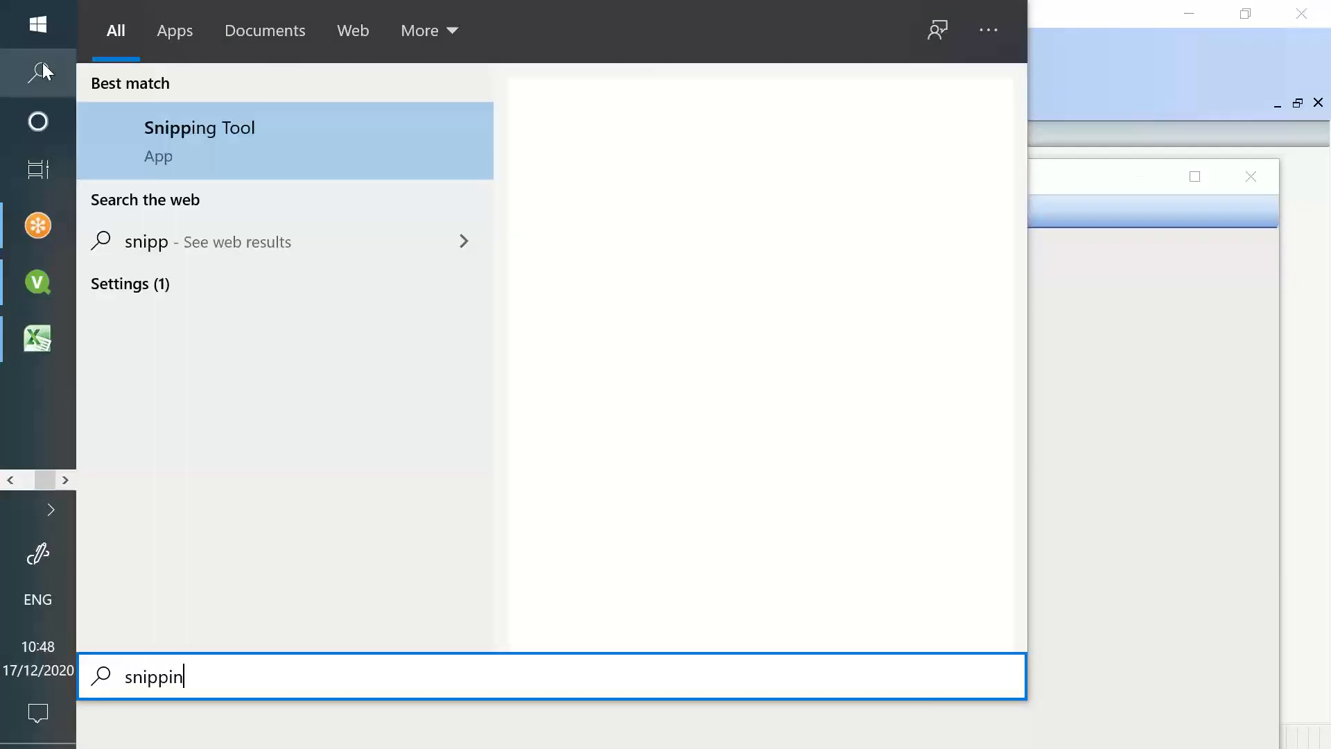
text(g)
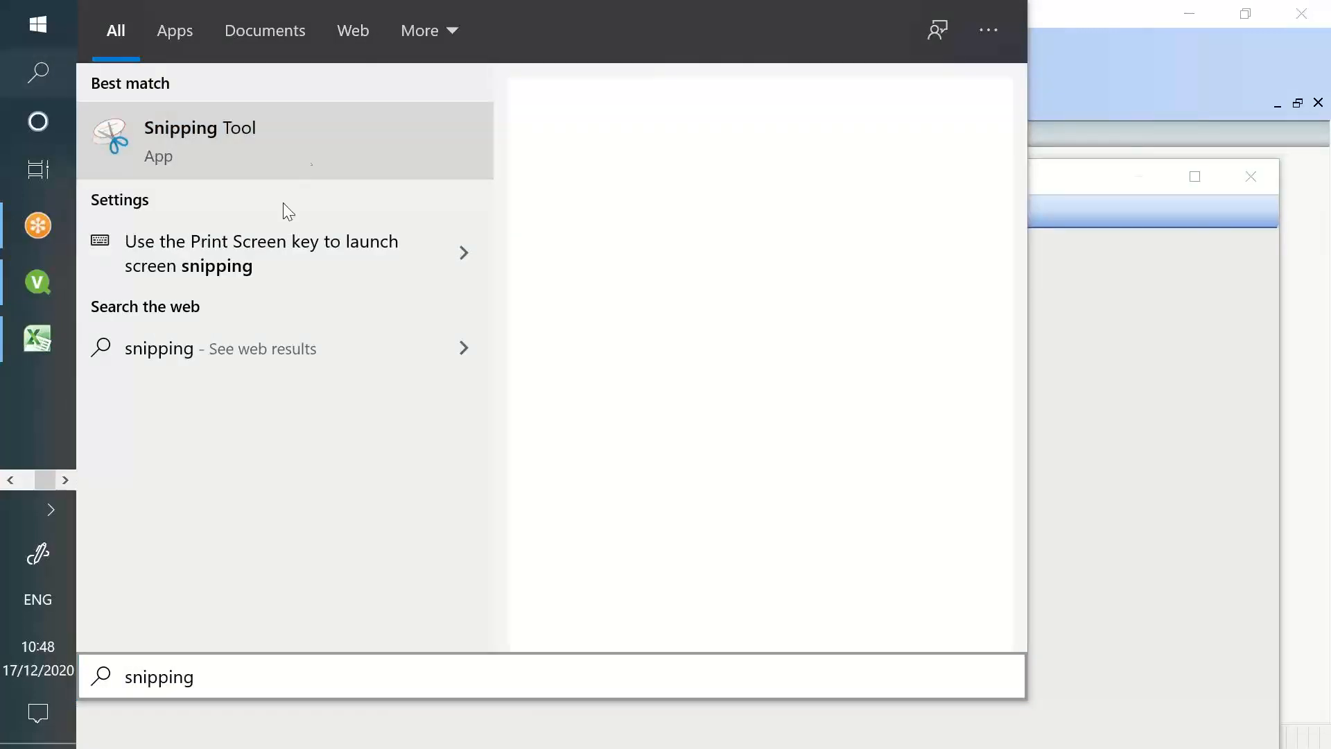
key(Escape)
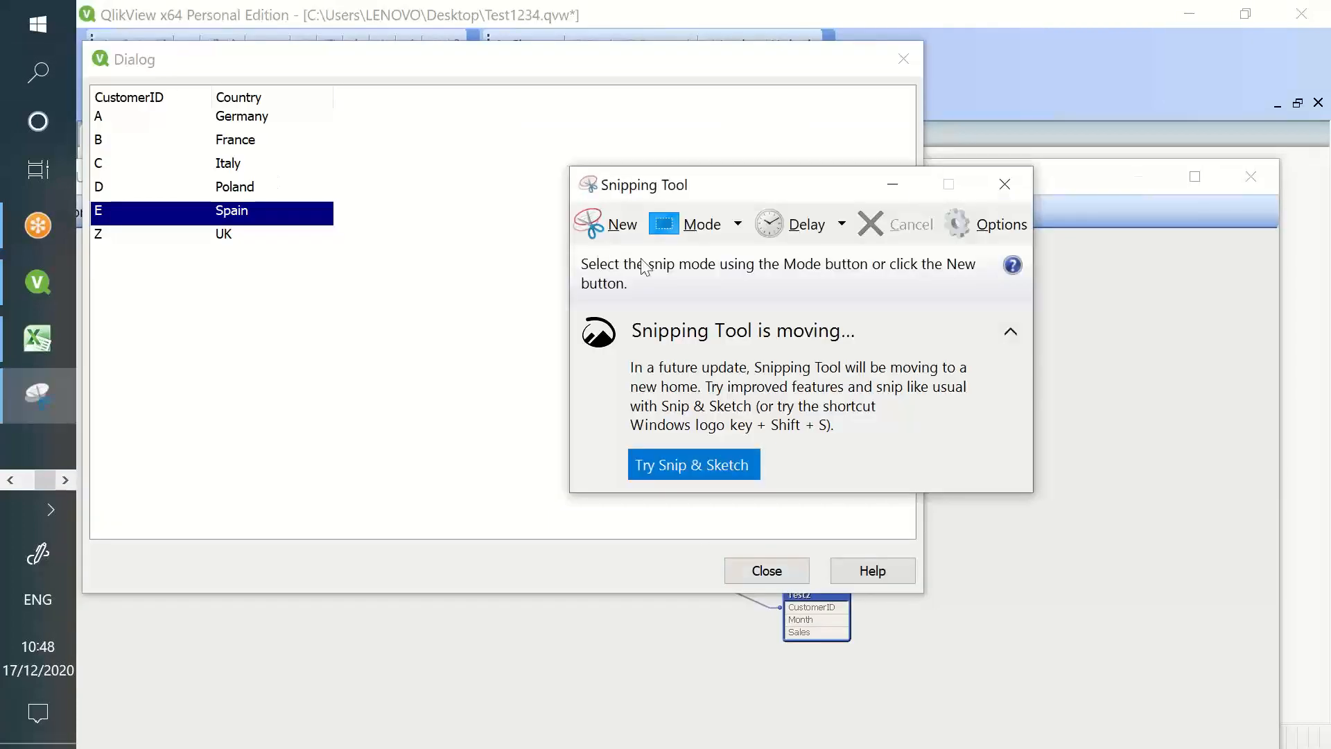
click(616, 228)
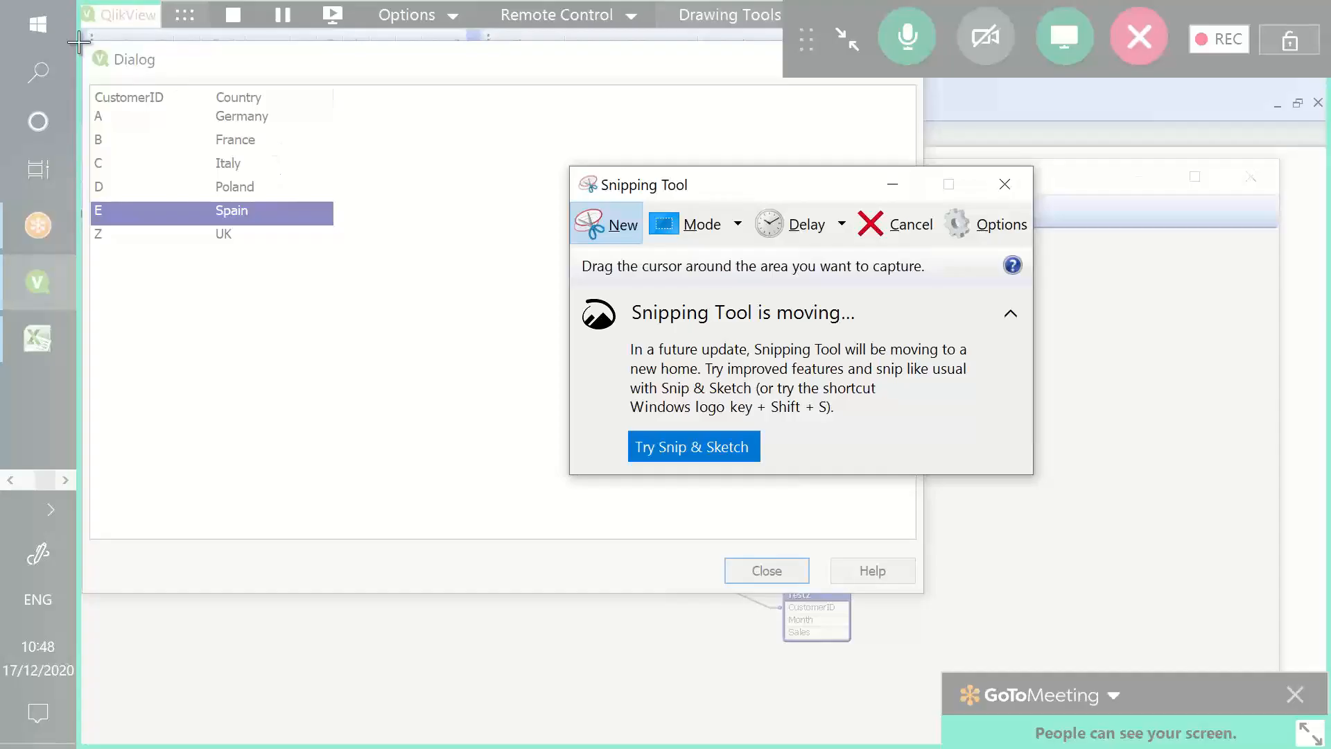
drag(80, 45, 553, 393)
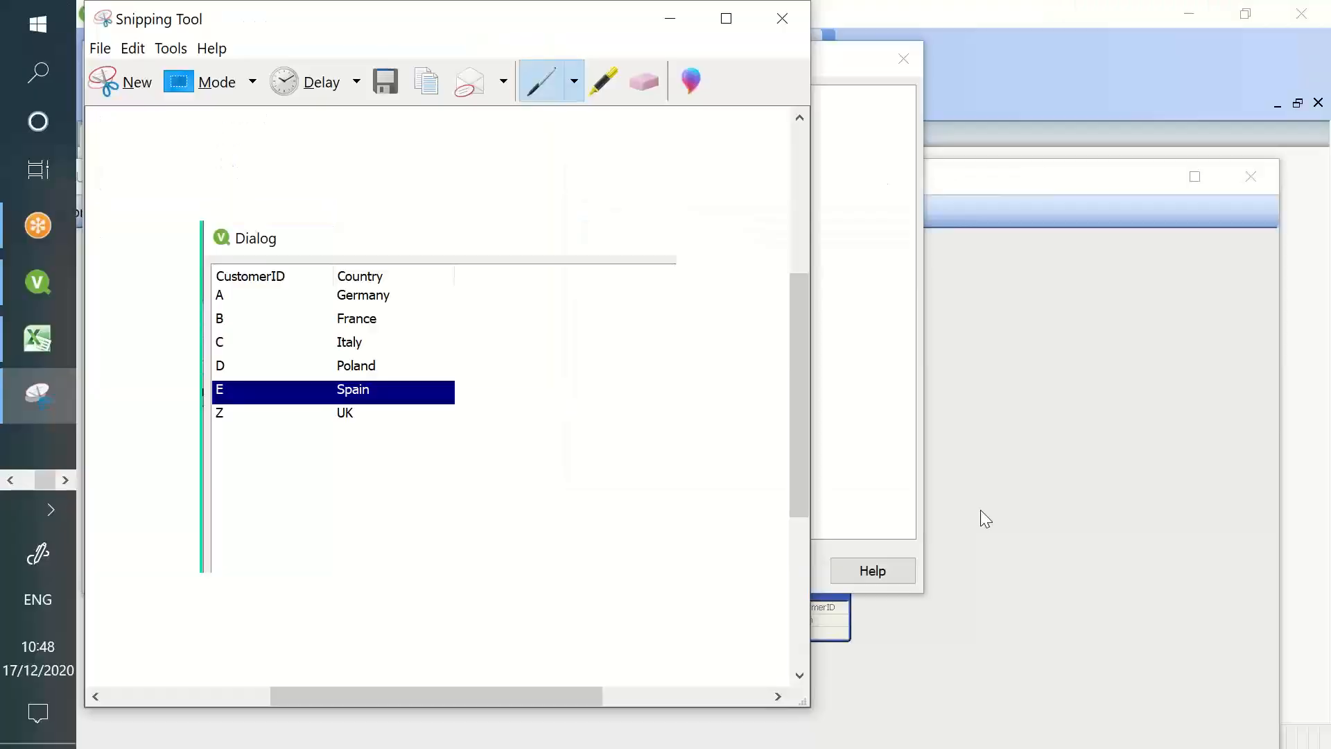
Replace the Test preview with a preview of the Test2 table's records and place the snip beside it for comparison.
click(813, 617)
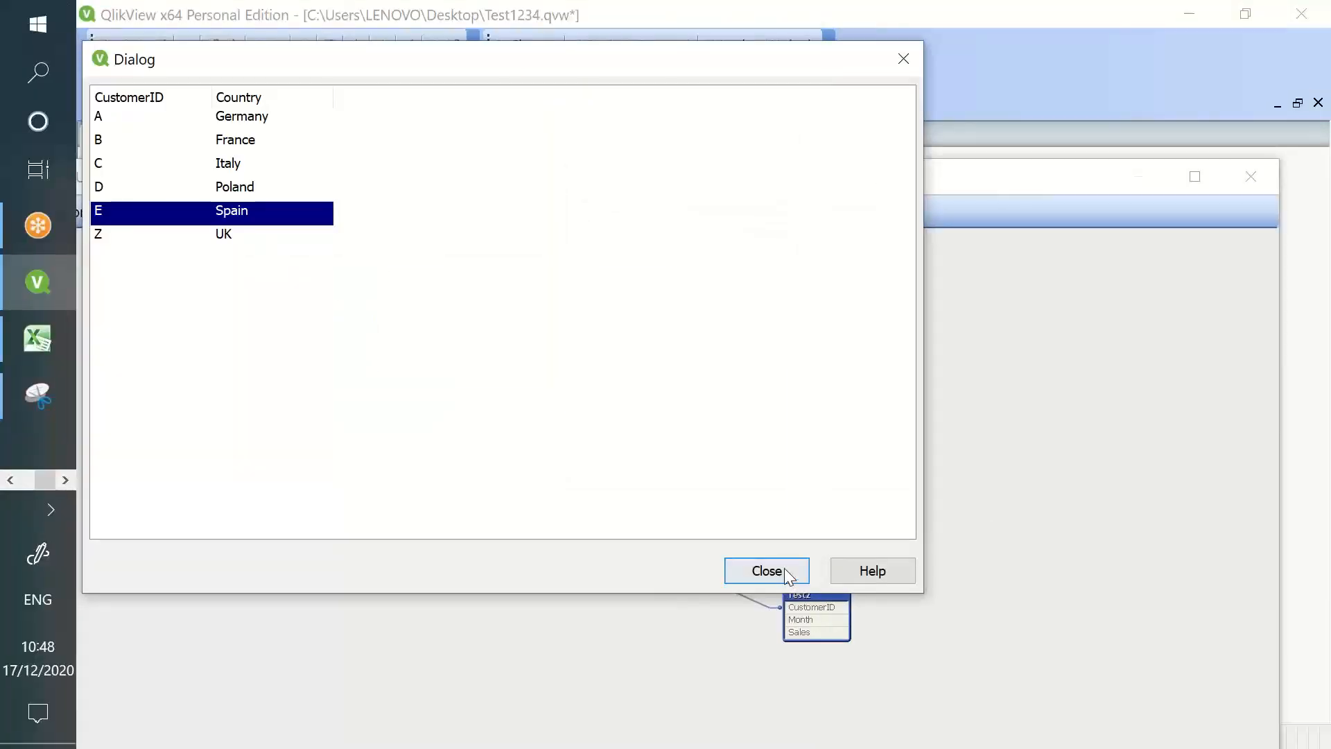
click(767, 571)
right_click(804, 601)
click(827, 616)
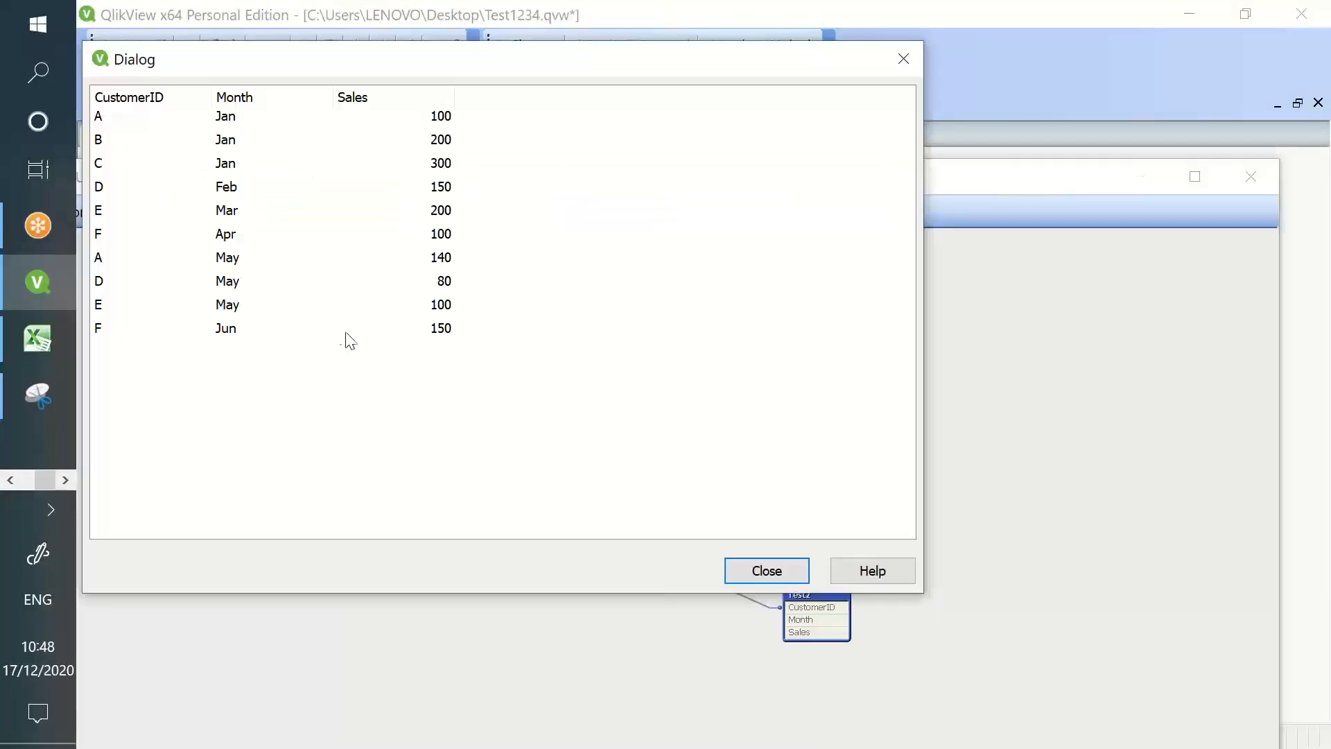
key(alt+Tab)
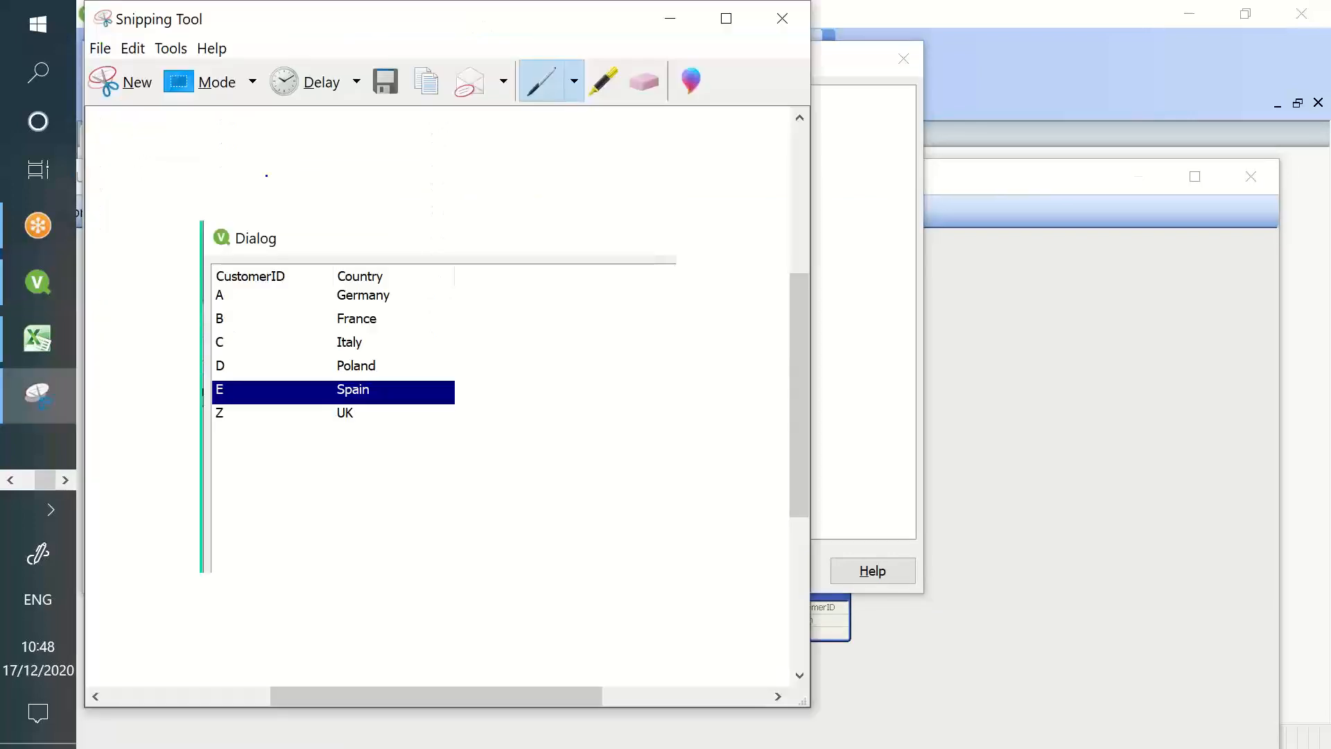
drag(201, 74, 529, 71)
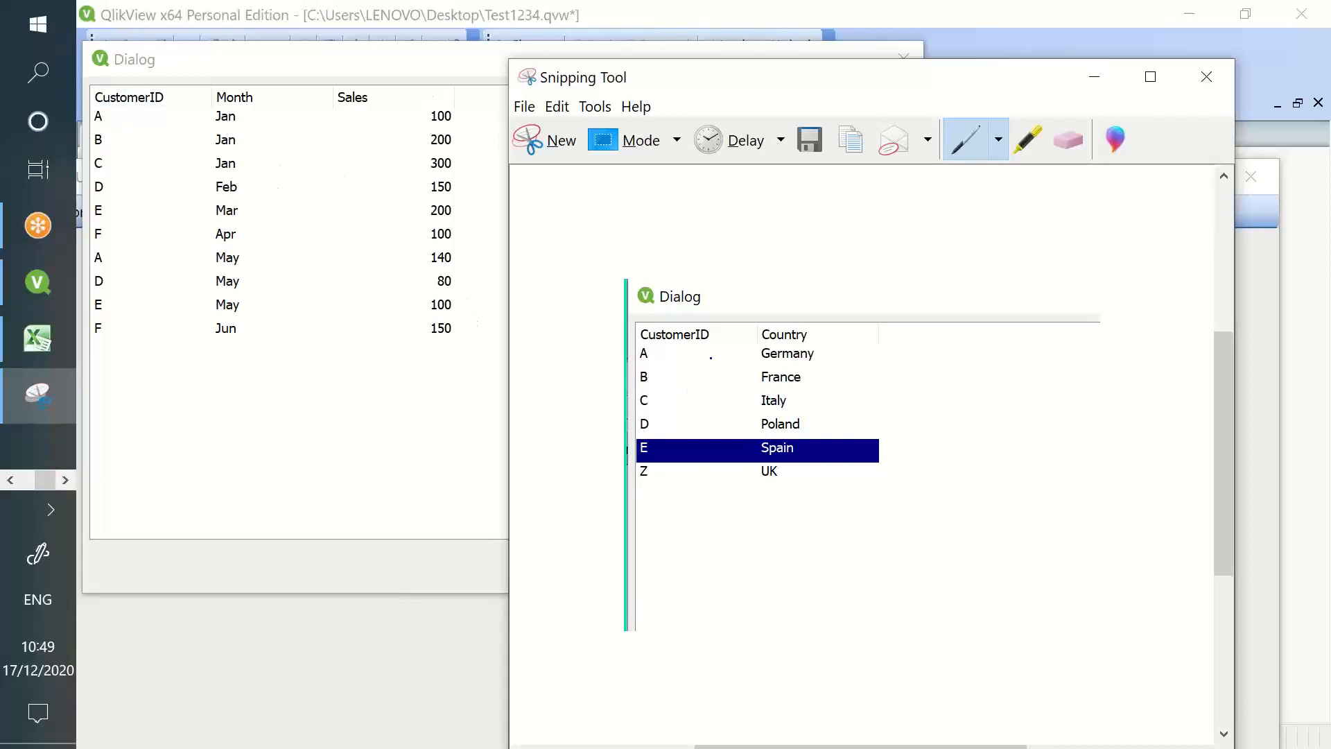
Underline the CustomerID heading in the snip, draw a line below its last record, and return to the Test2 preview without saving the snip.
drag(643, 350, 708, 351)
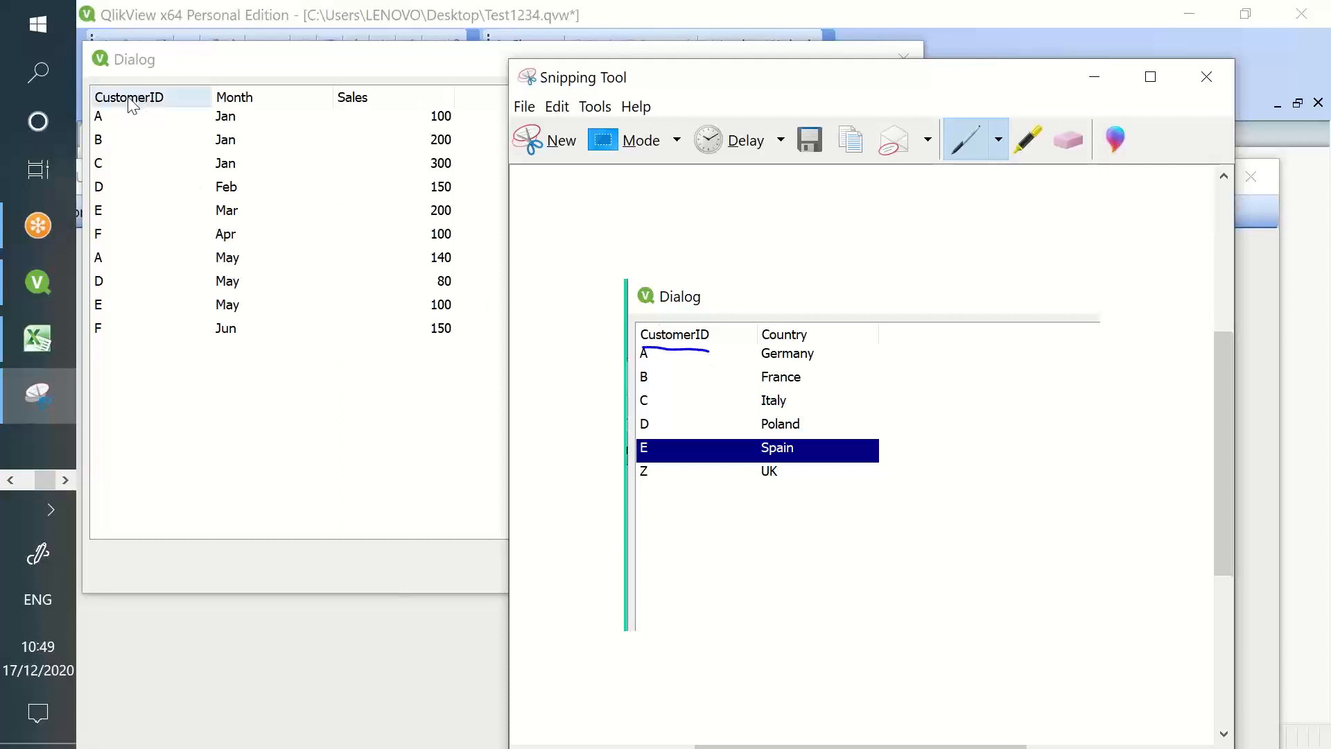
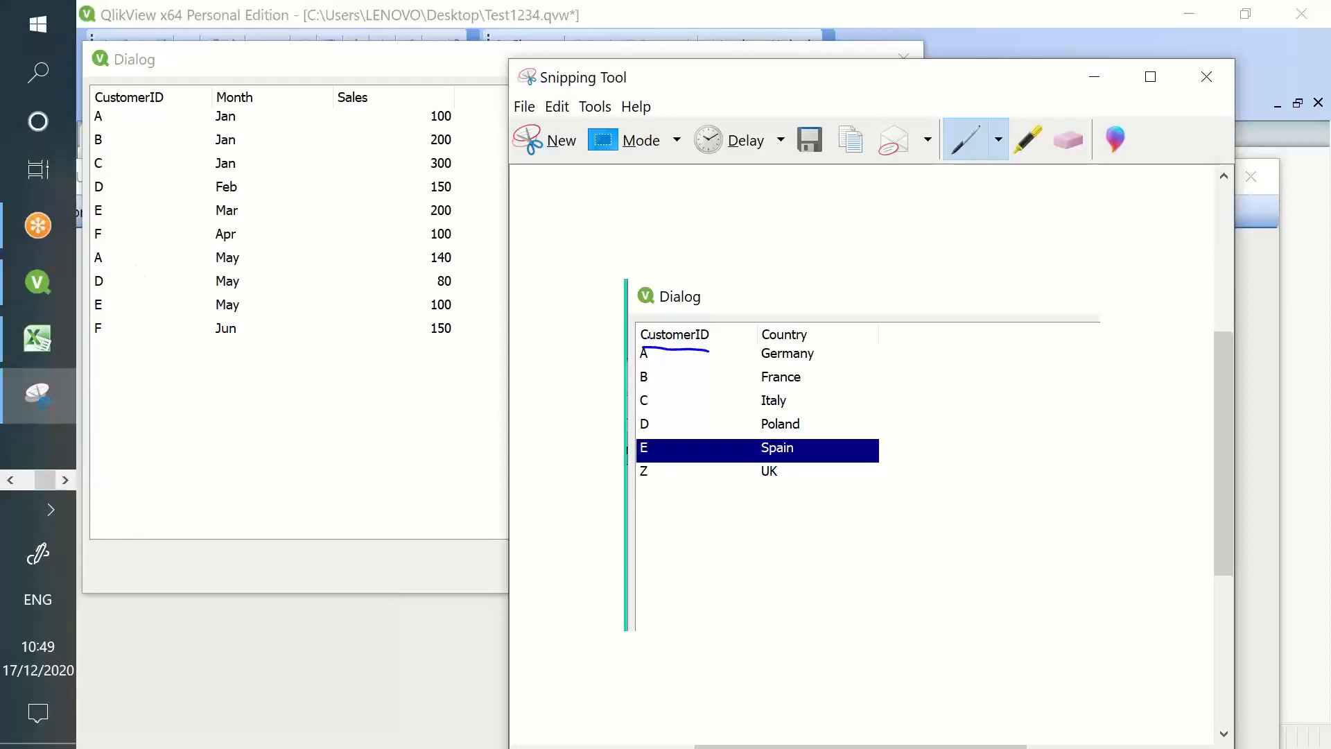
drag(627, 496, 879, 520)
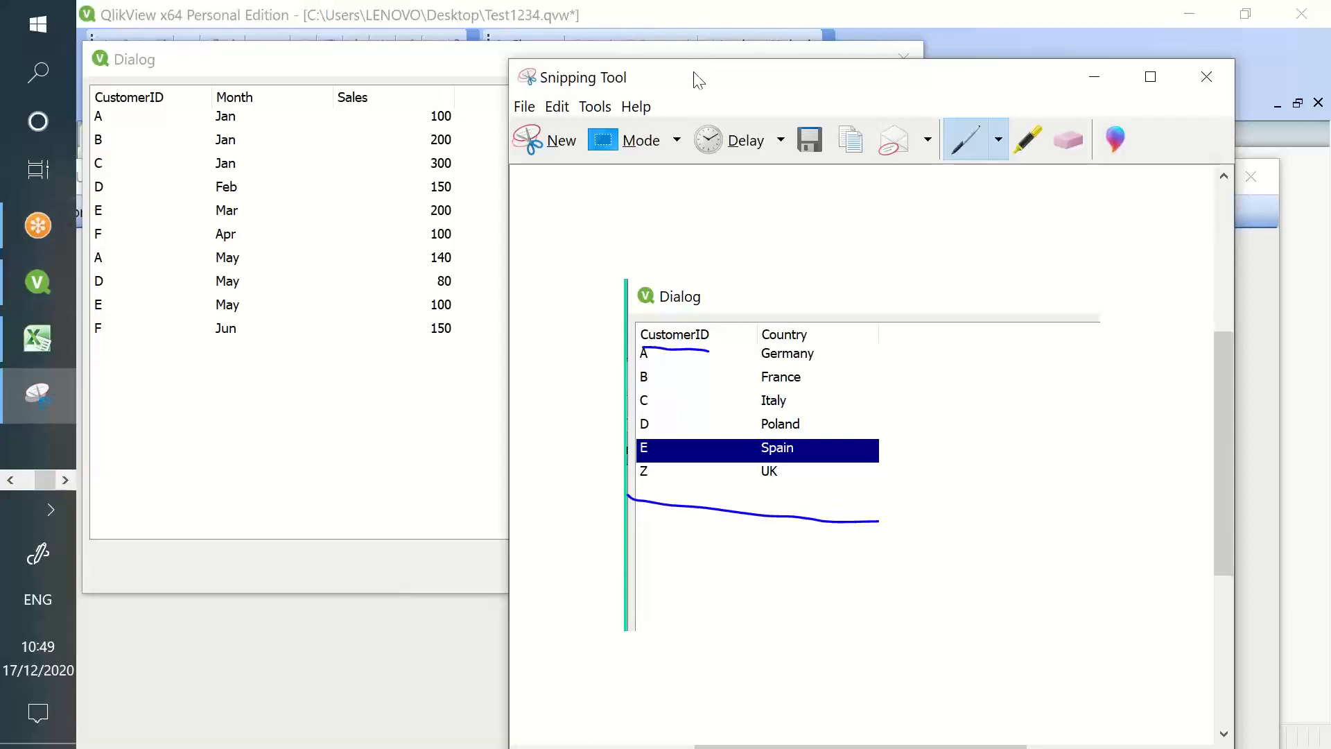
drag(699, 79, 583, 185)
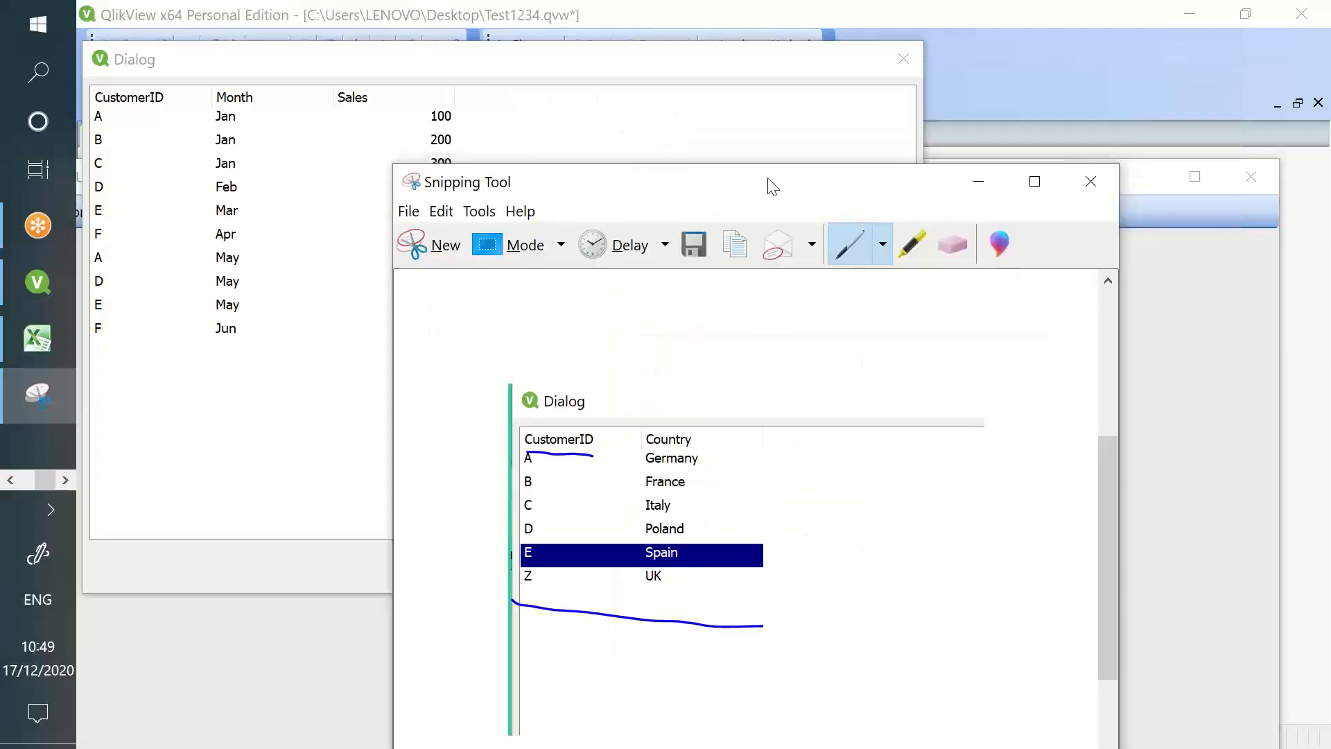
click(1078, 202)
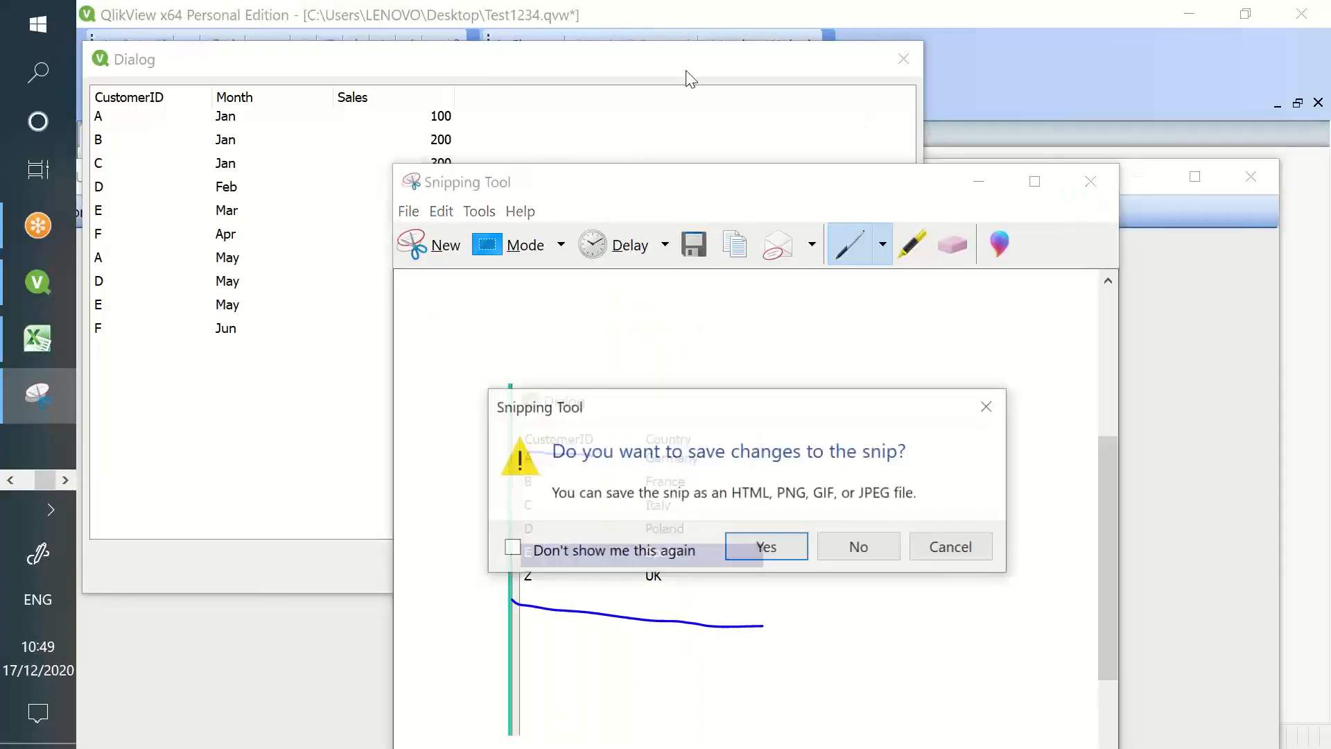
click(964, 546)
click(1173, 380)
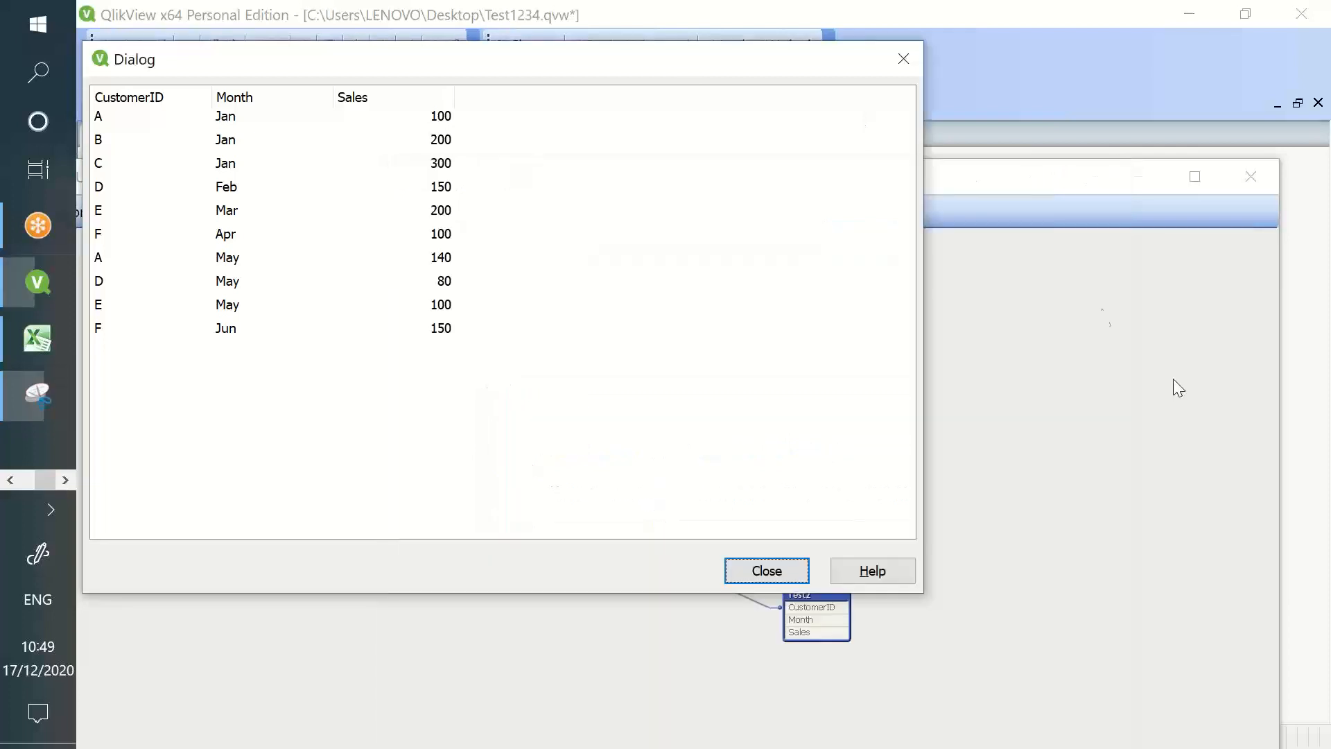
Close the Test2 preview and the Table Viewer, and open the script editor.
click(761, 572)
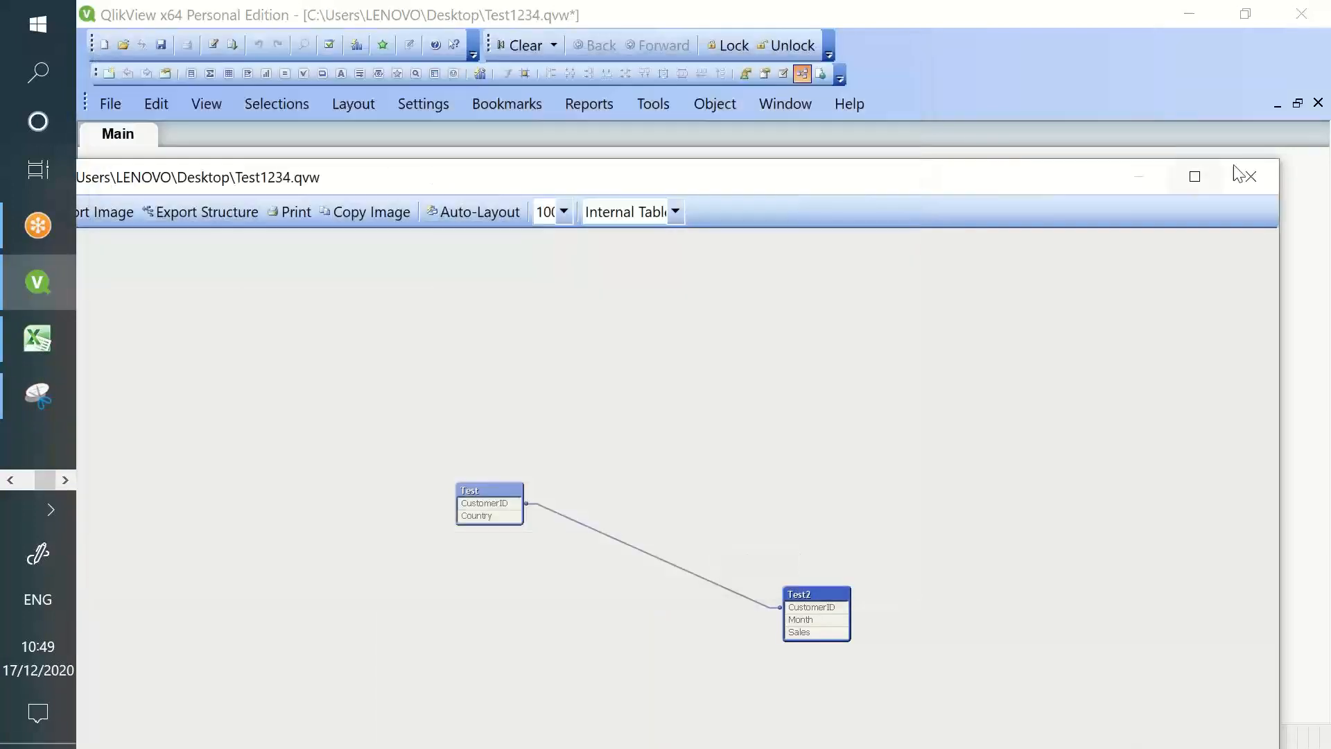
click(1250, 176)
click(214, 46)
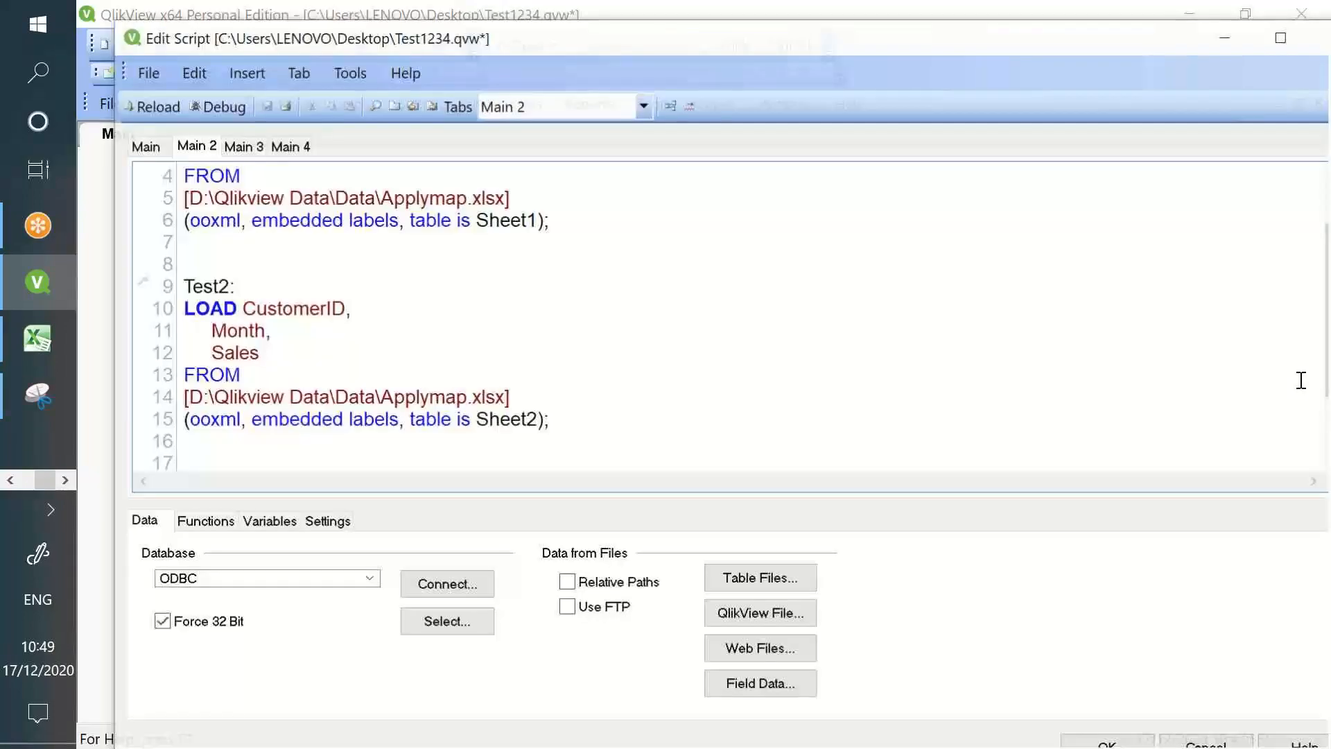
Compare the Test and Test2 load statements on Main 2, including the CustomerID field in both.
scroll(528, 280, up, 1)
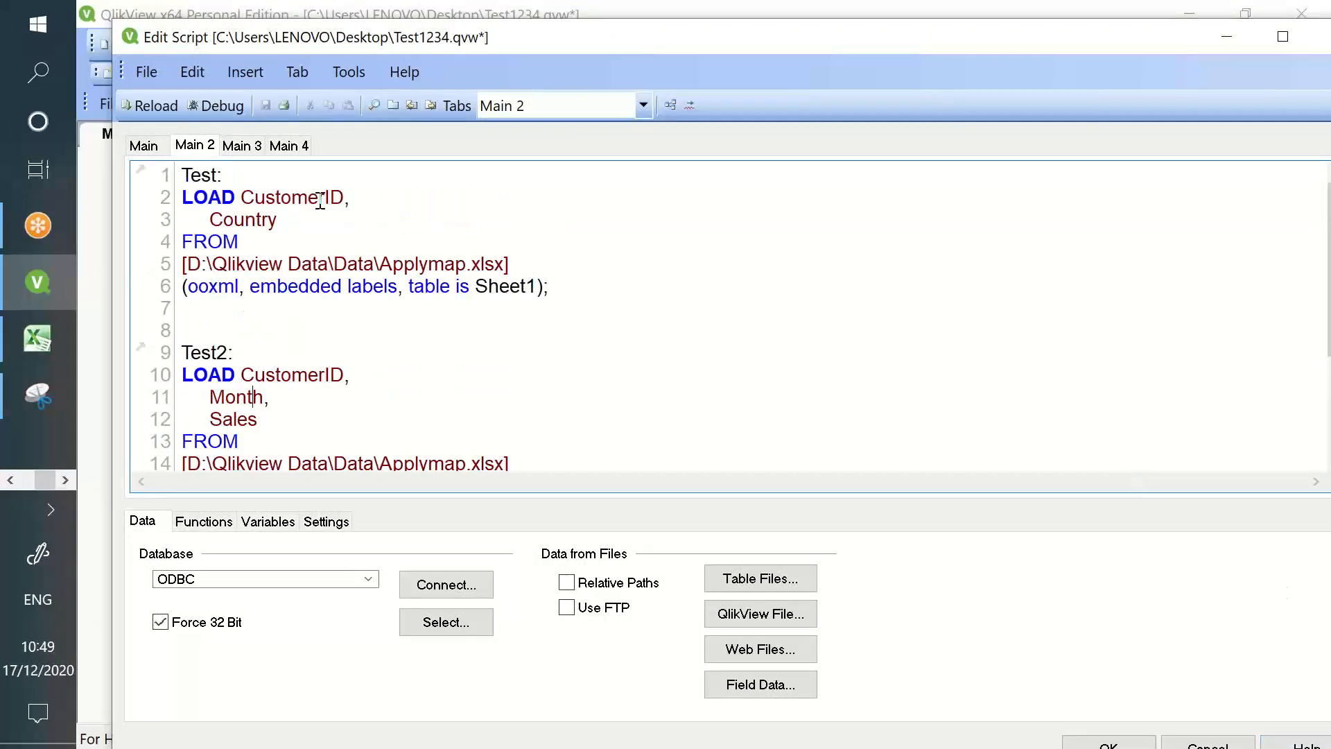
drag(264, 197, 362, 285)
scroll(357, 281, down, 2)
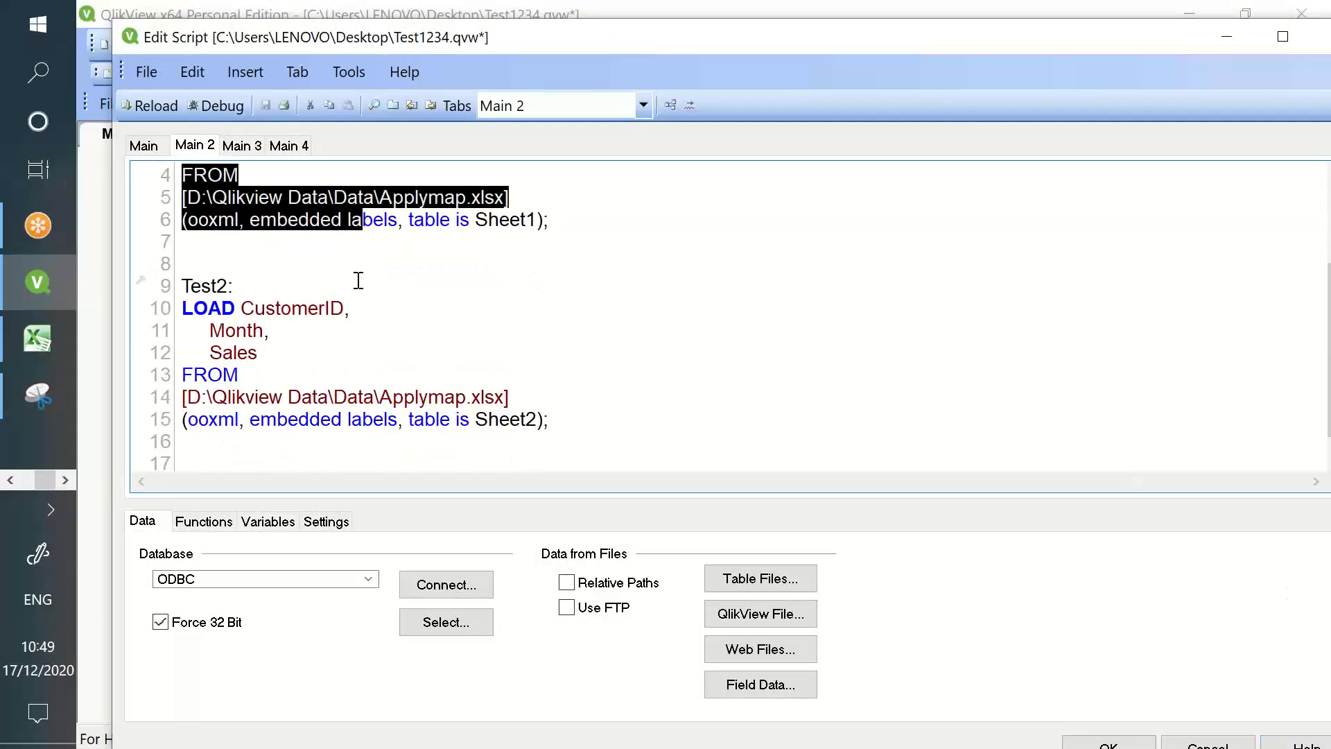
drag(221, 242, 340, 340)
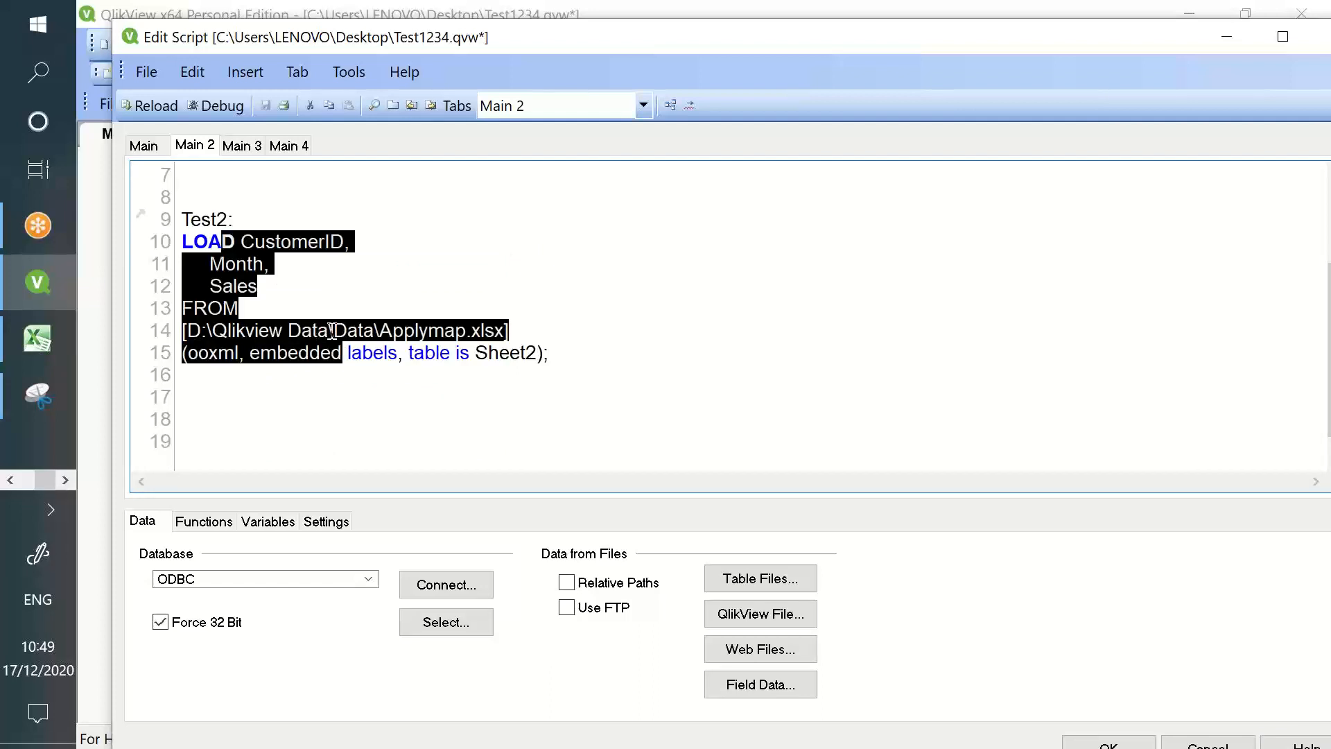
scroll(249, 217, up, 2)
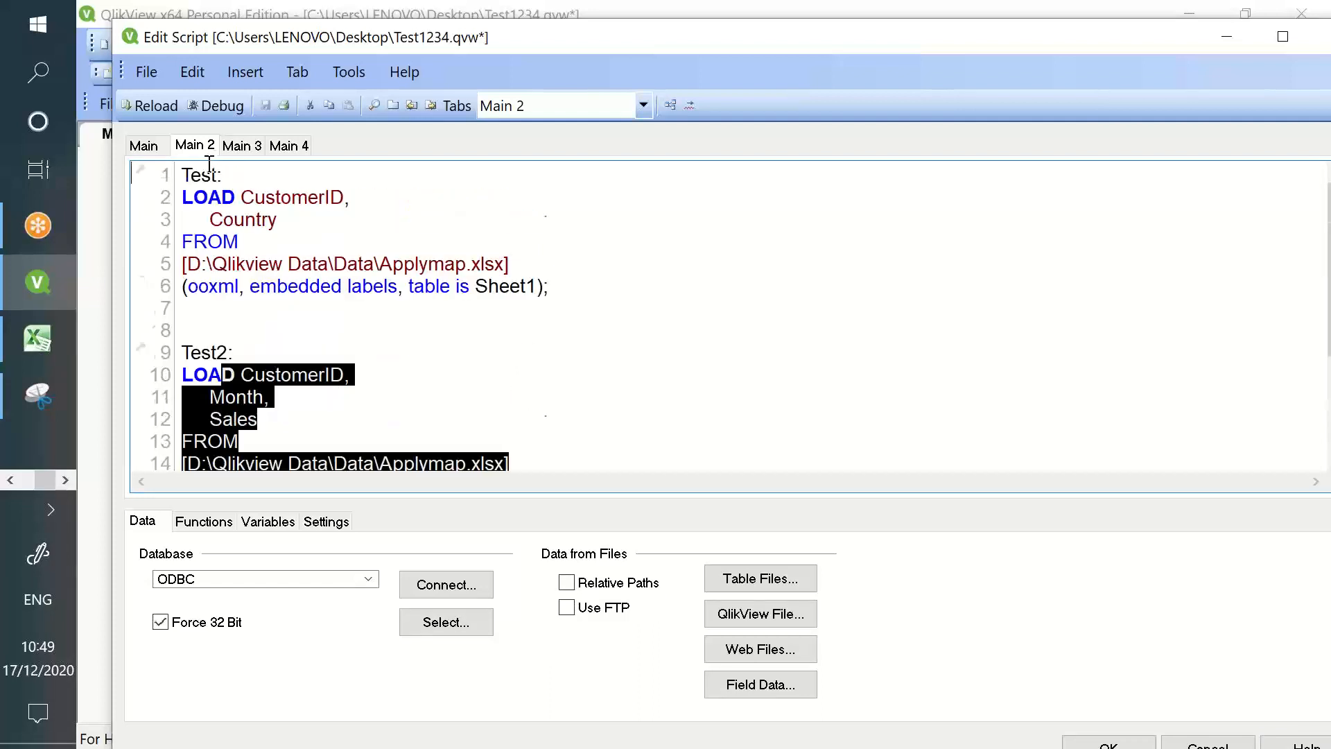
drag(205, 174, 319, 263)
double_click(294, 200)
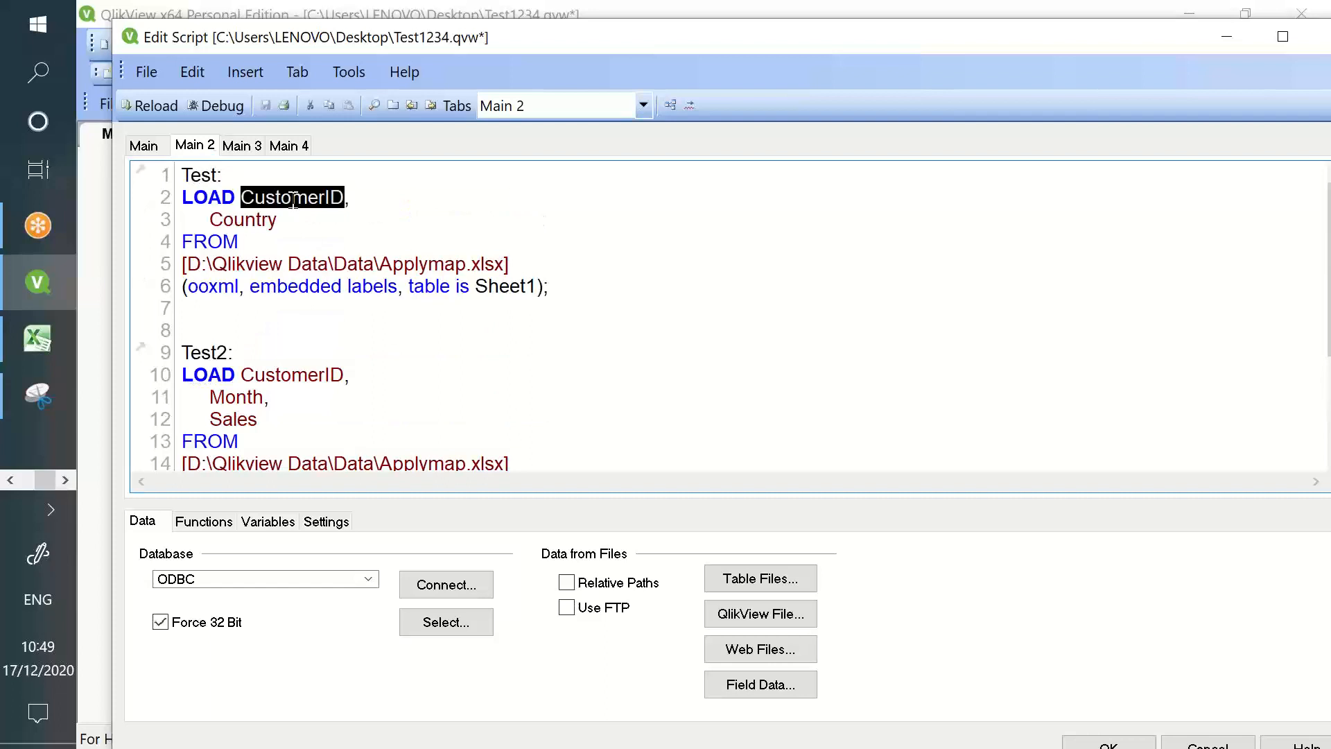
scroll(283, 208, down, 2)
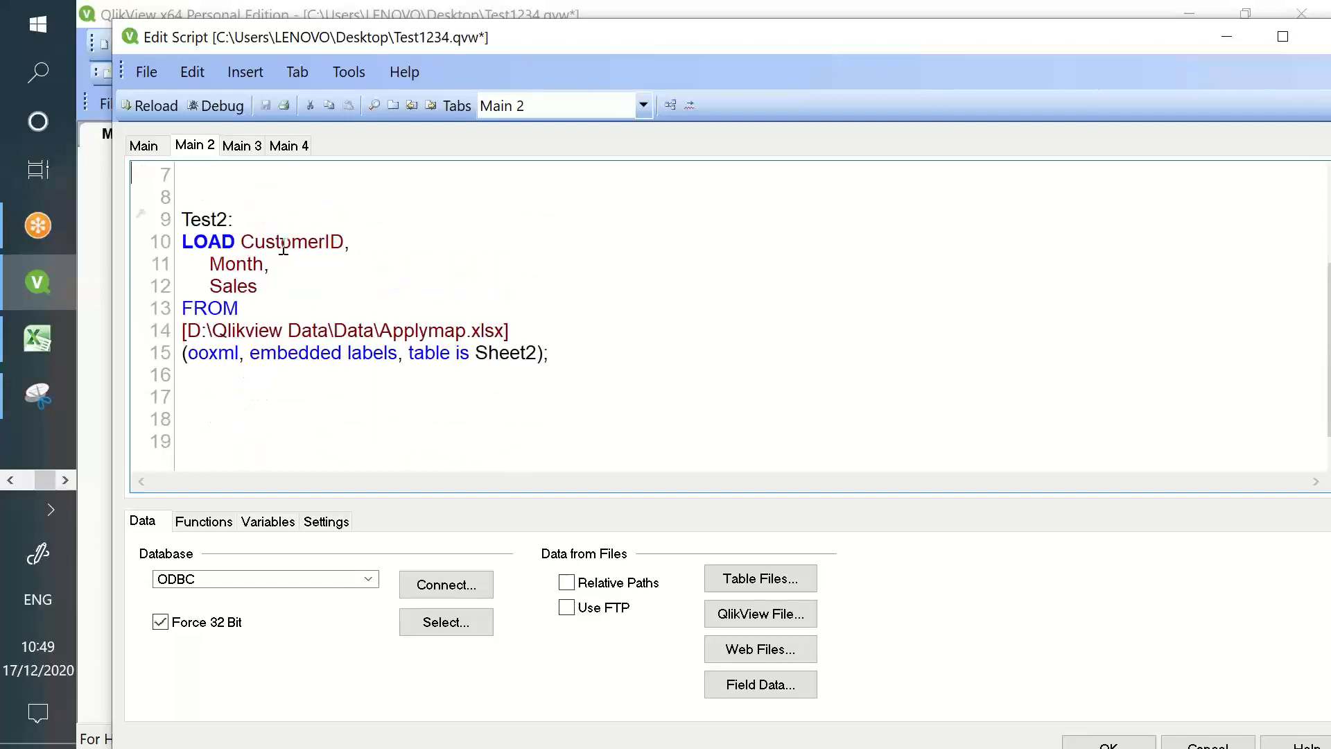
double_click(283, 244)
scroll(283, 244, up, 2)
In the Test load, add the comment "//Mapping Key" beside CustomerID and "//destination field" beside Country.
click(316, 197)
double_click(316, 197)
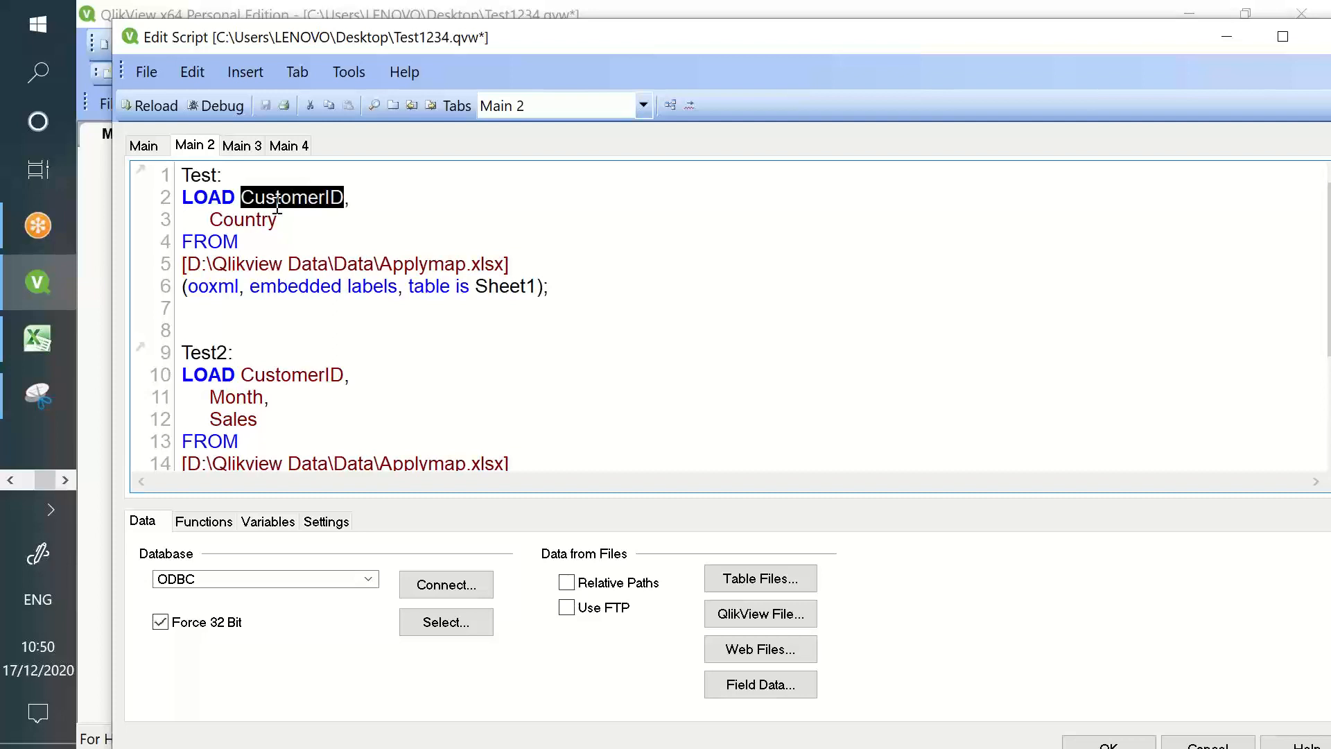
double_click(260, 221)
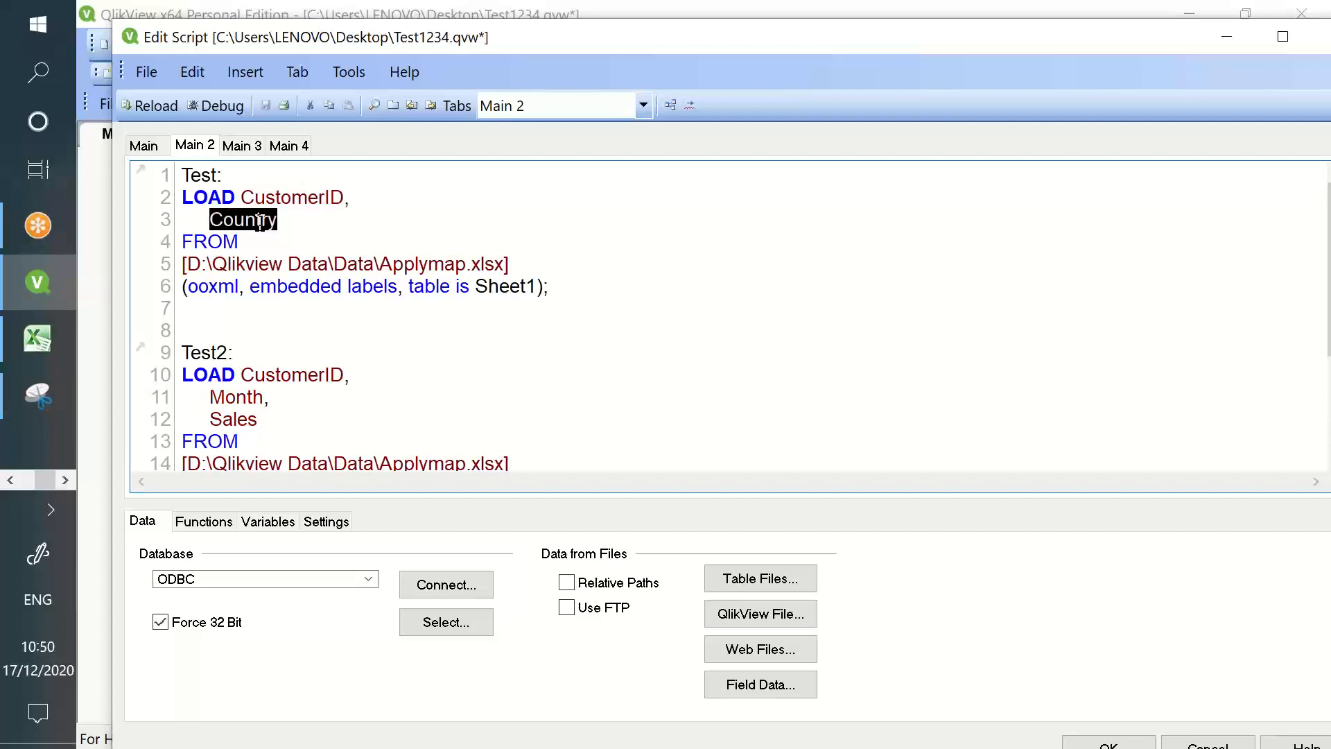
click(439, 201)
text(//)
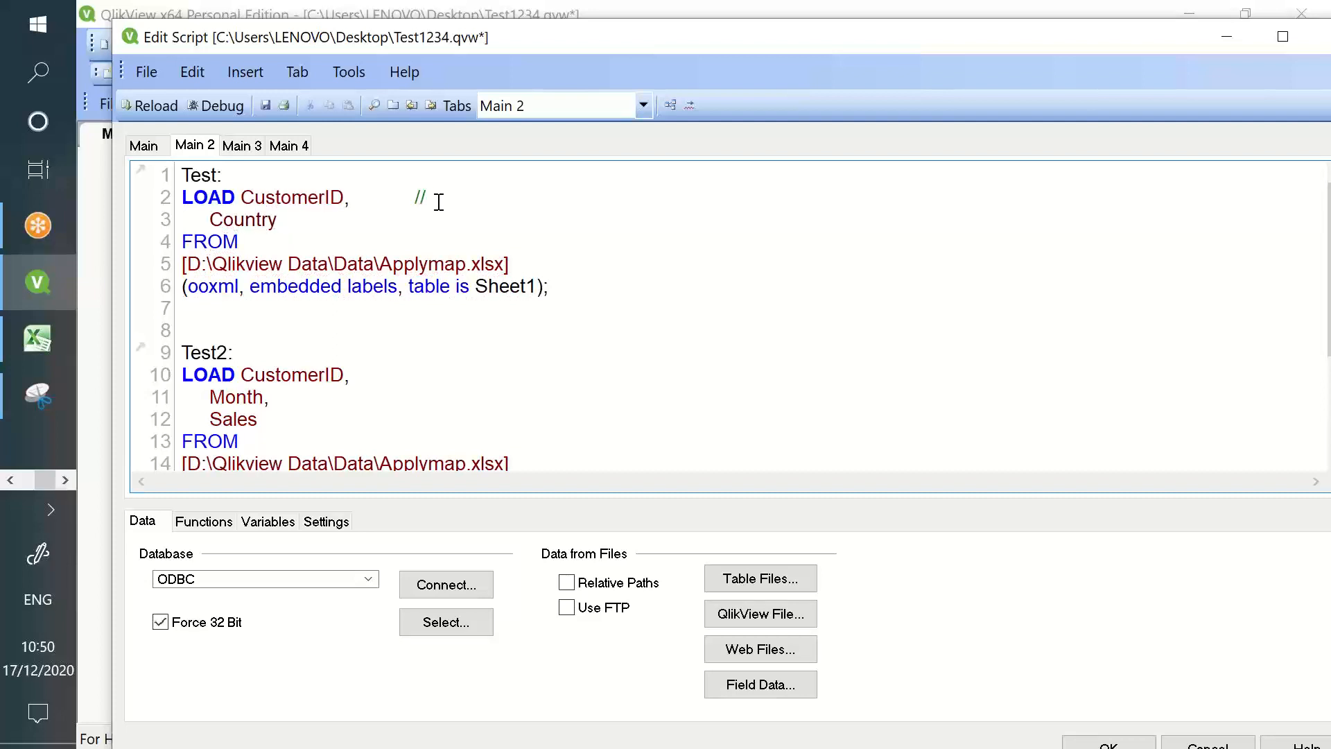
text(Mapp)
text(ing Key)
text(estination fiel)
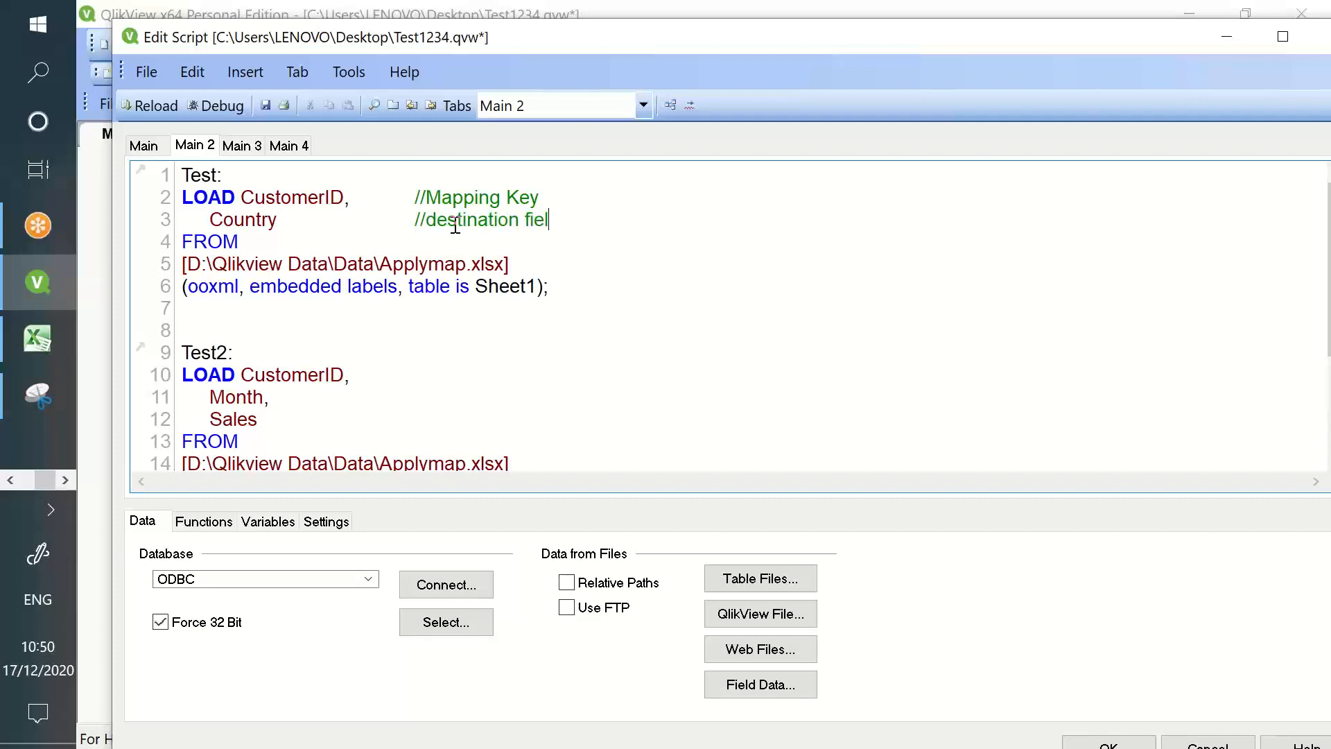
text(d)
Check the Country destination field in the Test load against the fields loaded by Test2.
double_click(257, 219)
scroll(262, 238, down, 2)
drag(265, 238, 333, 346)
scroll(333, 347, up, 2)
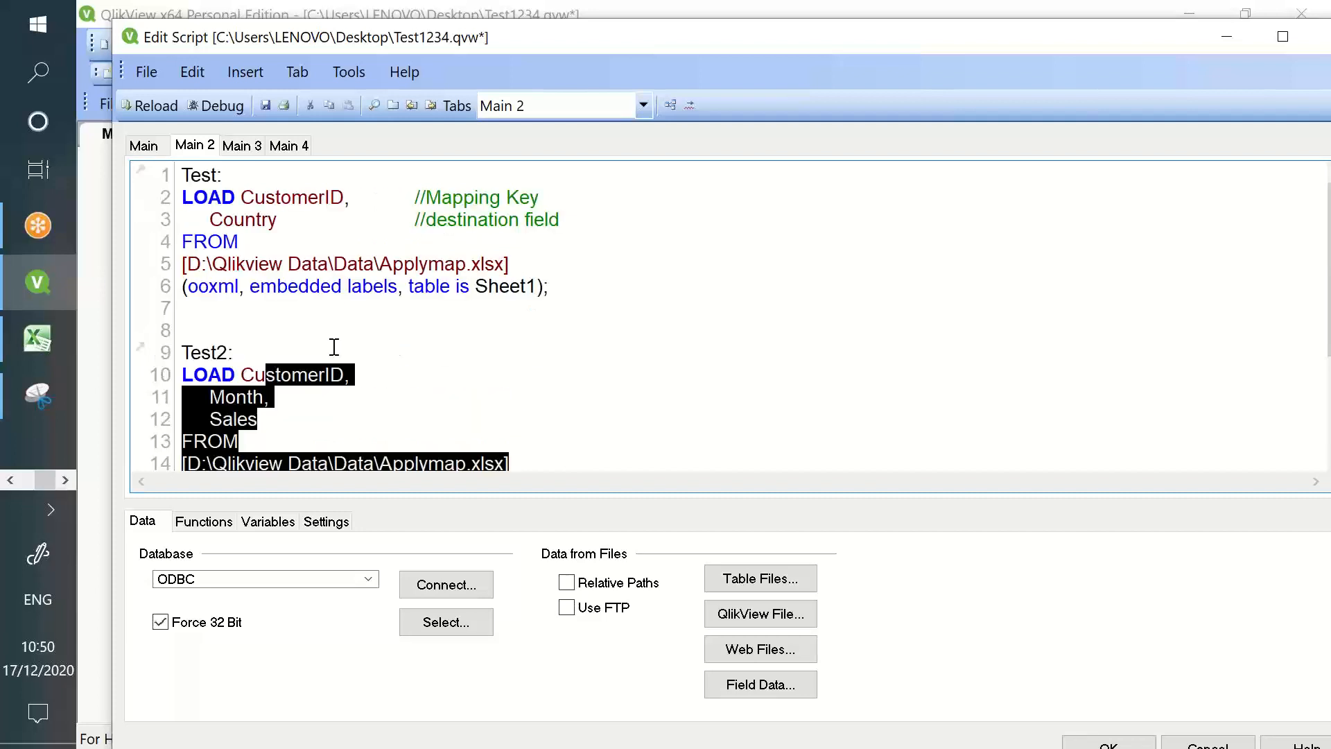
double_click(243, 220)
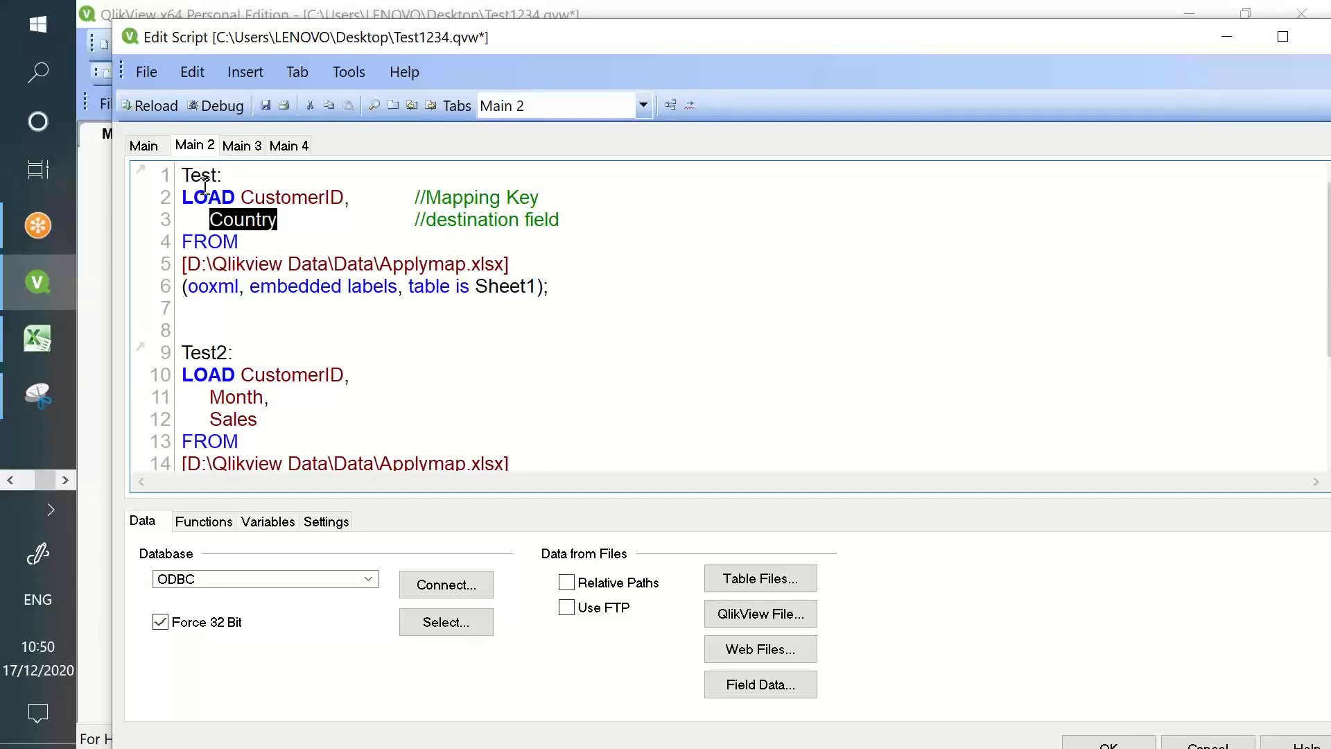
Turn the Test load into a mapping load by adding Mapping before LOAD CustomerID, and review the whole statement.
drag(200, 179, 320, 233)
drag(194, 165, 182, 167)
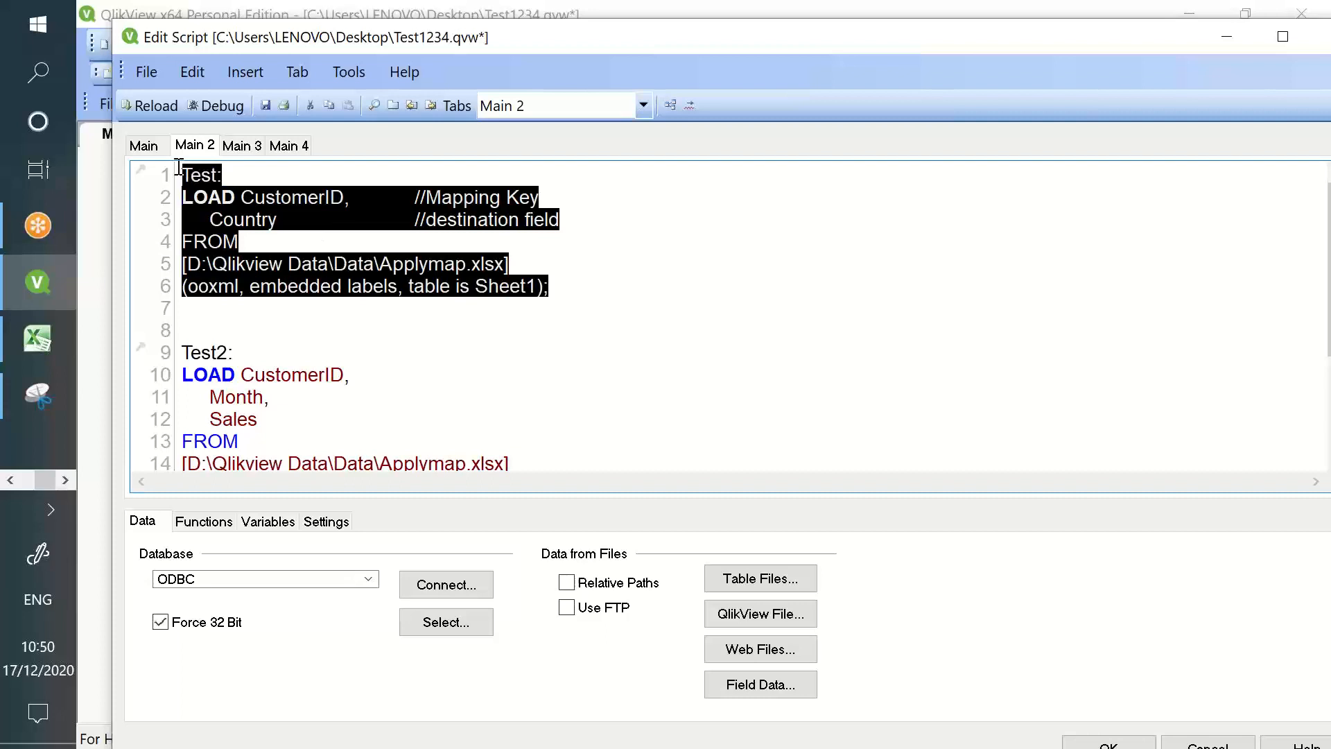
click(184, 199)
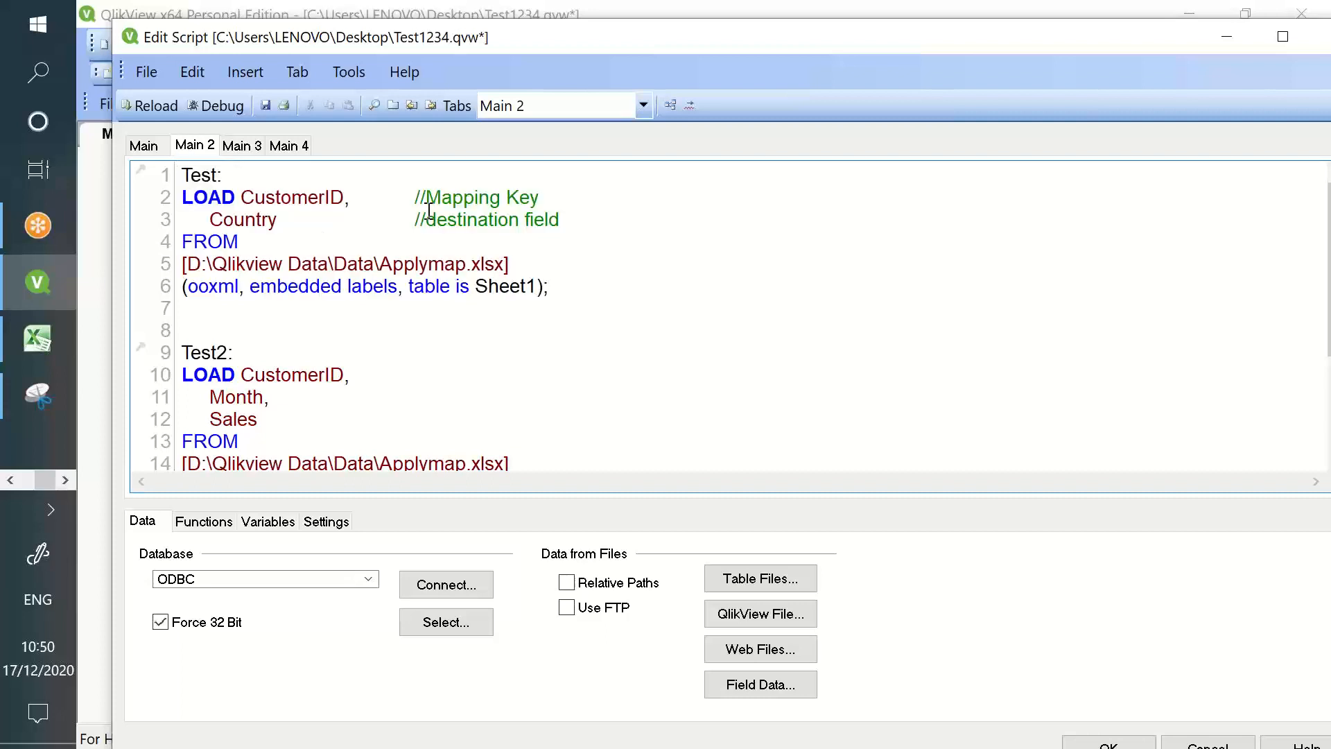
text(Mapping)
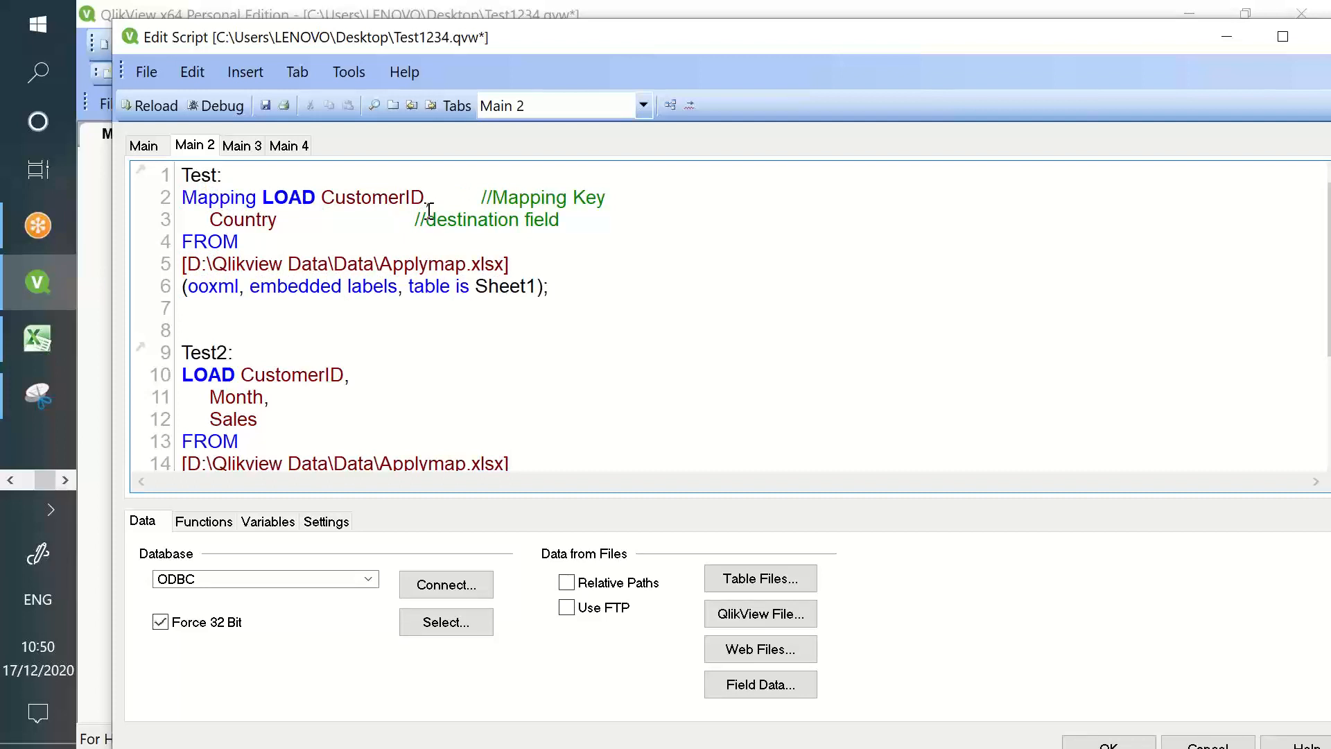
drag(604, 287, 172, 184)
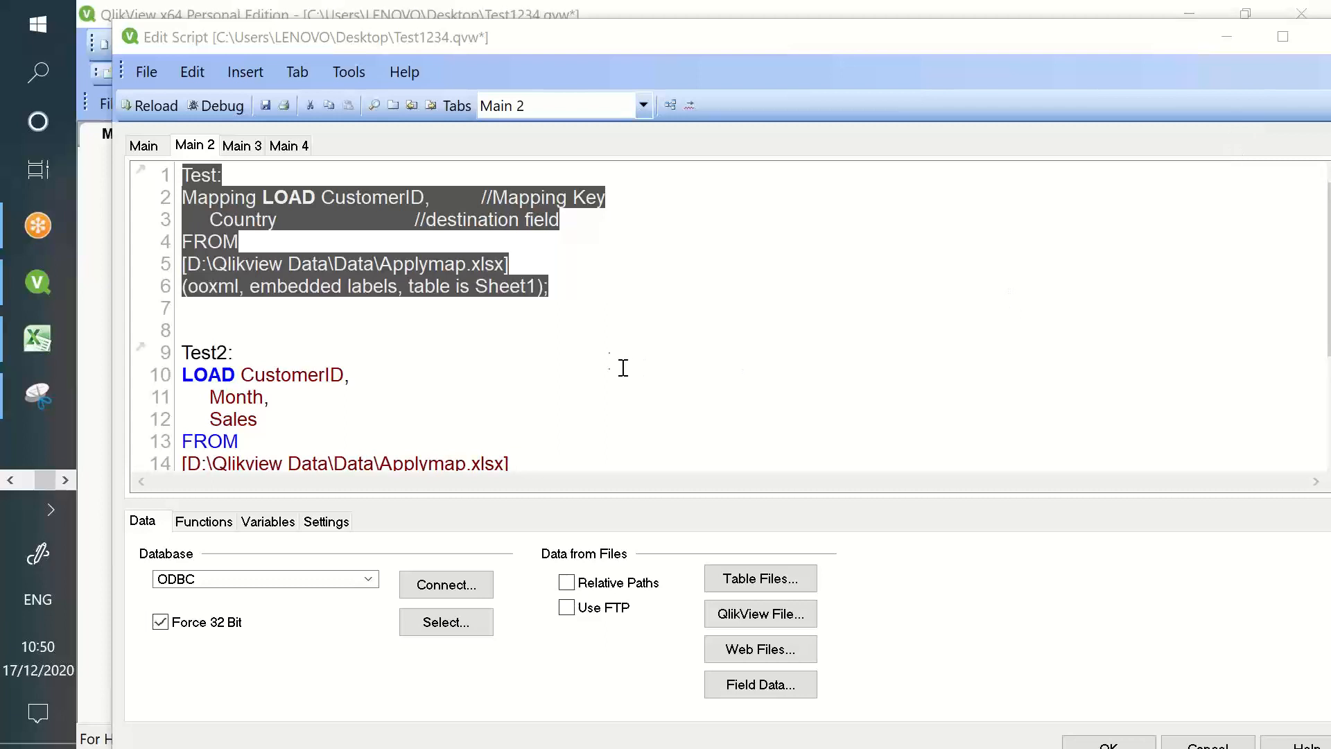
click(358, 283)
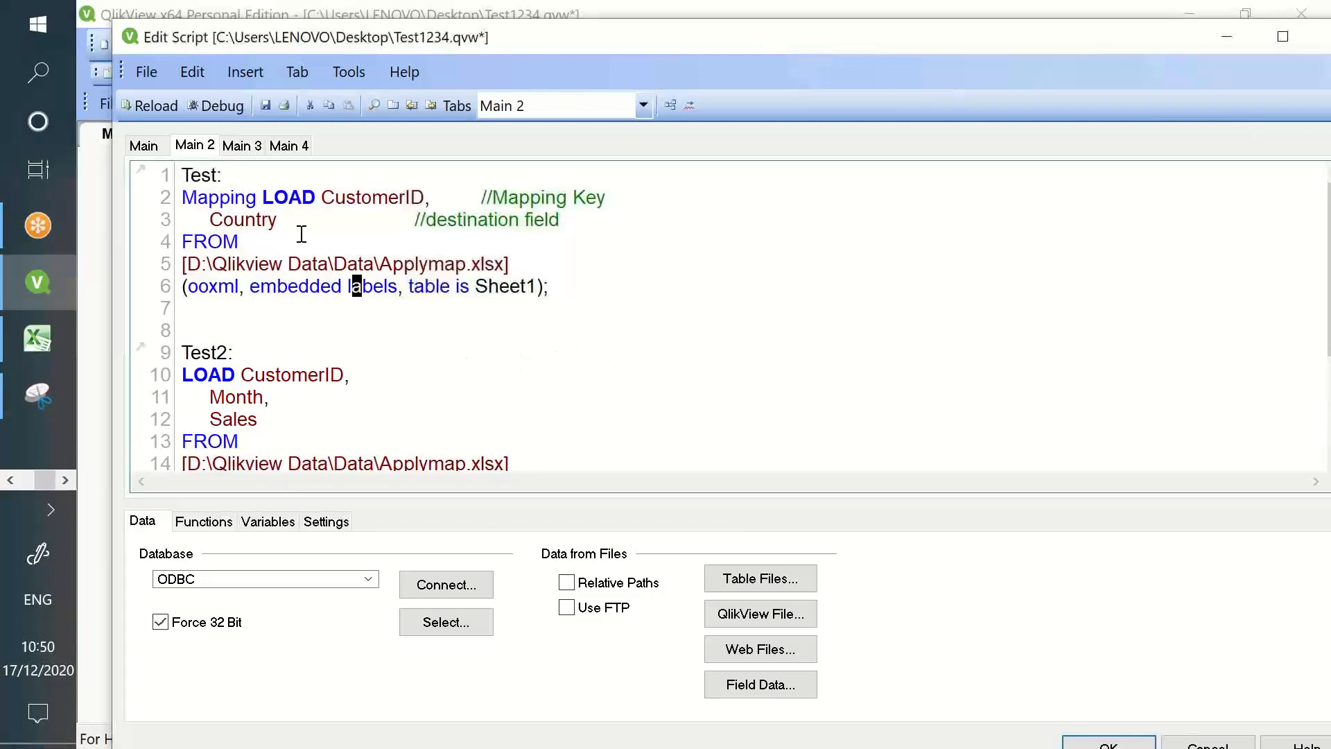
Start an empty applymap() call on a new line below CustomerID in the Test2 load.
double_click(237, 222)
drag(241, 375, 285, 475)
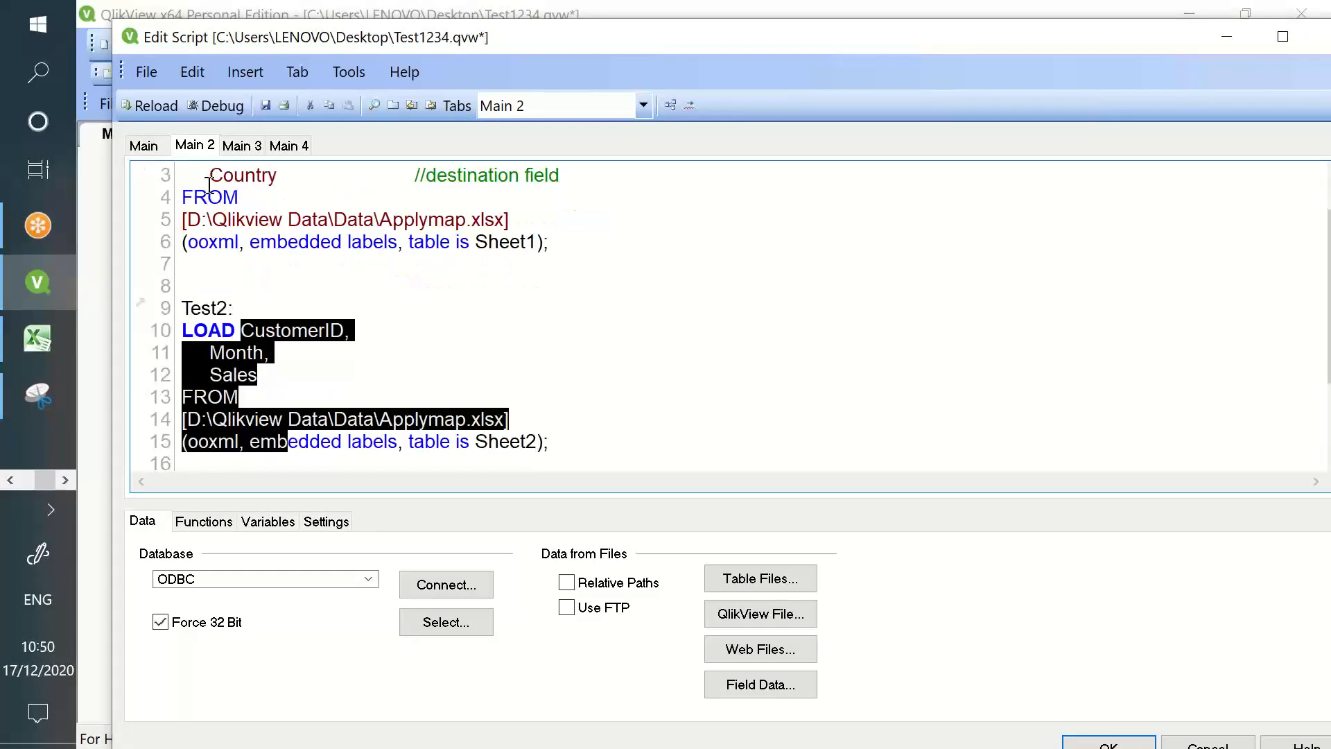
scroll(206, 197, up, 1)
click(206, 197)
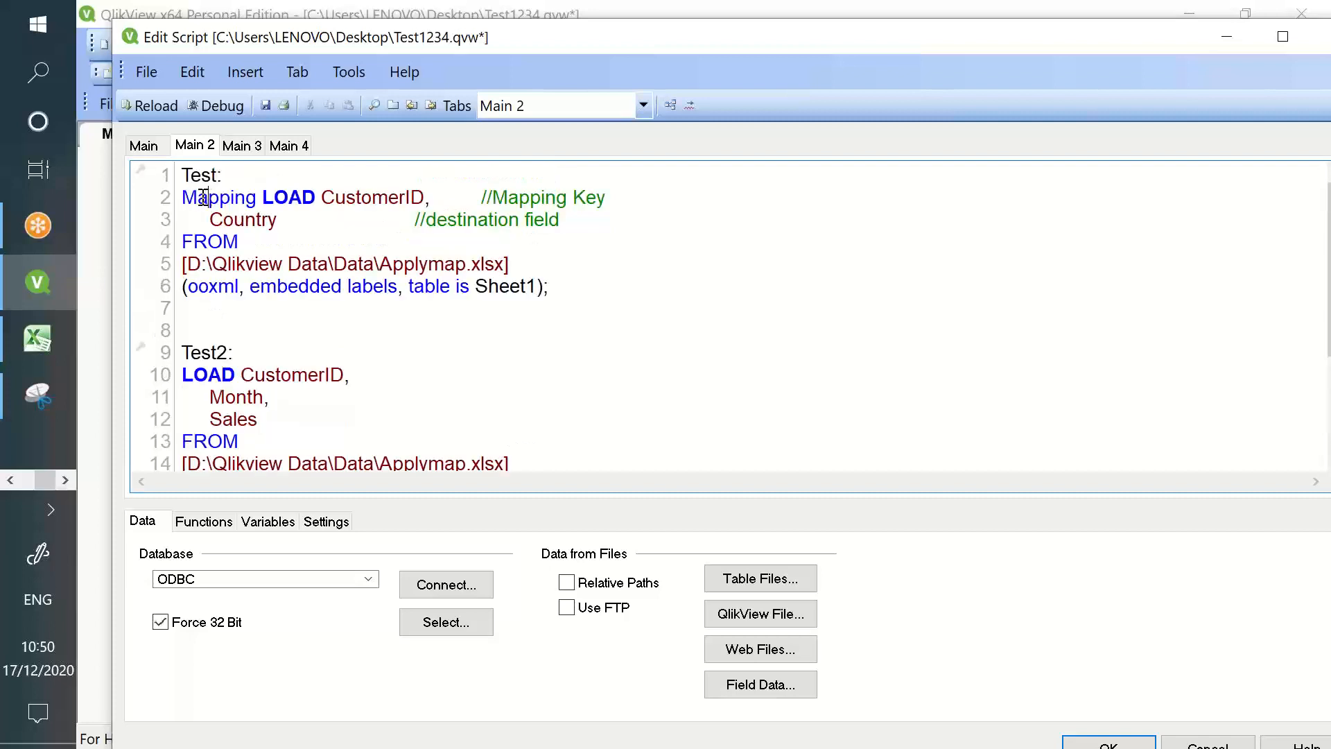
click(355, 377)
key(Return)
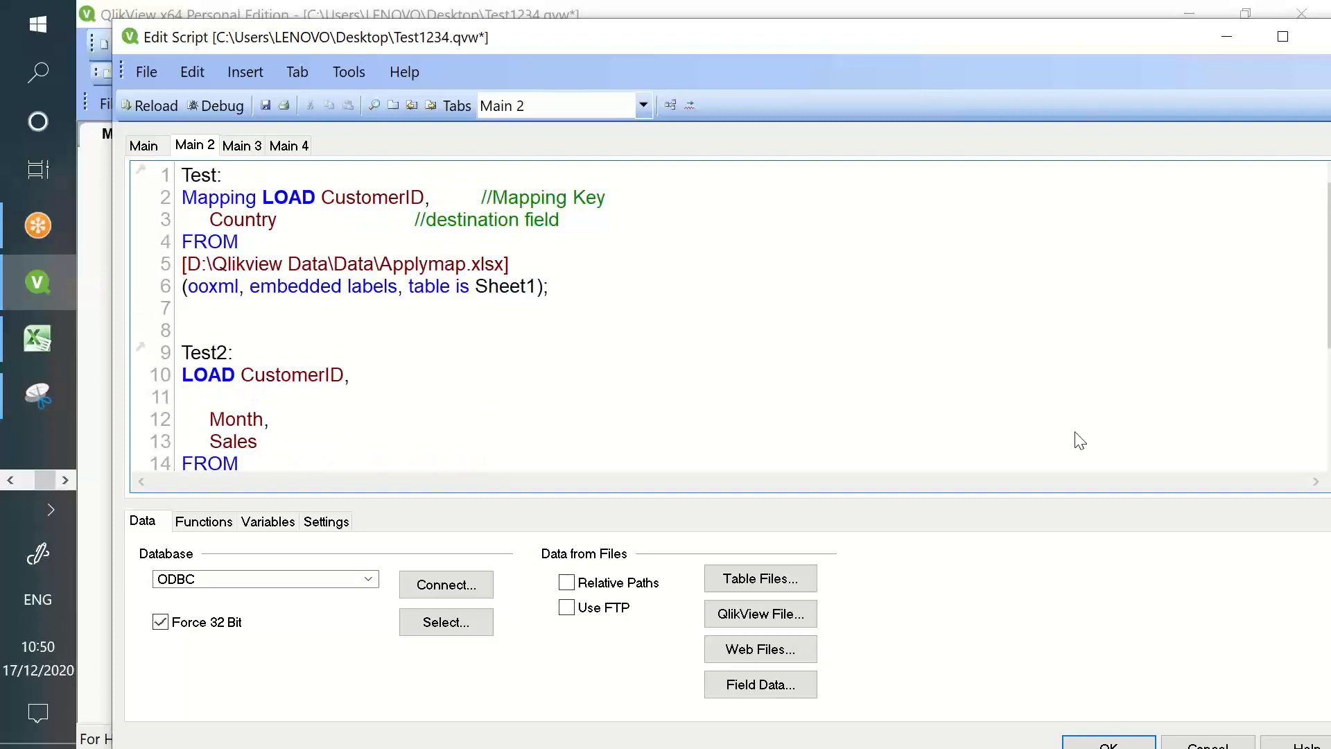
text(apply)
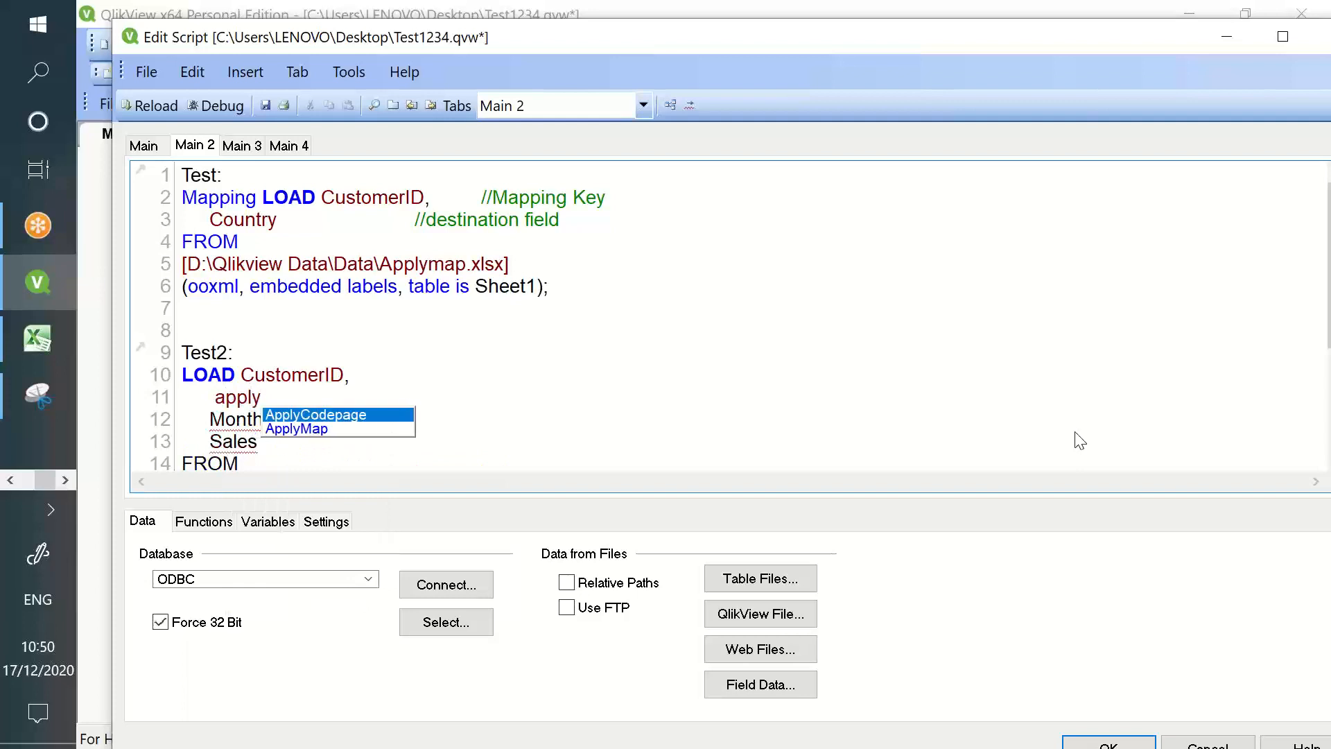
text(map)
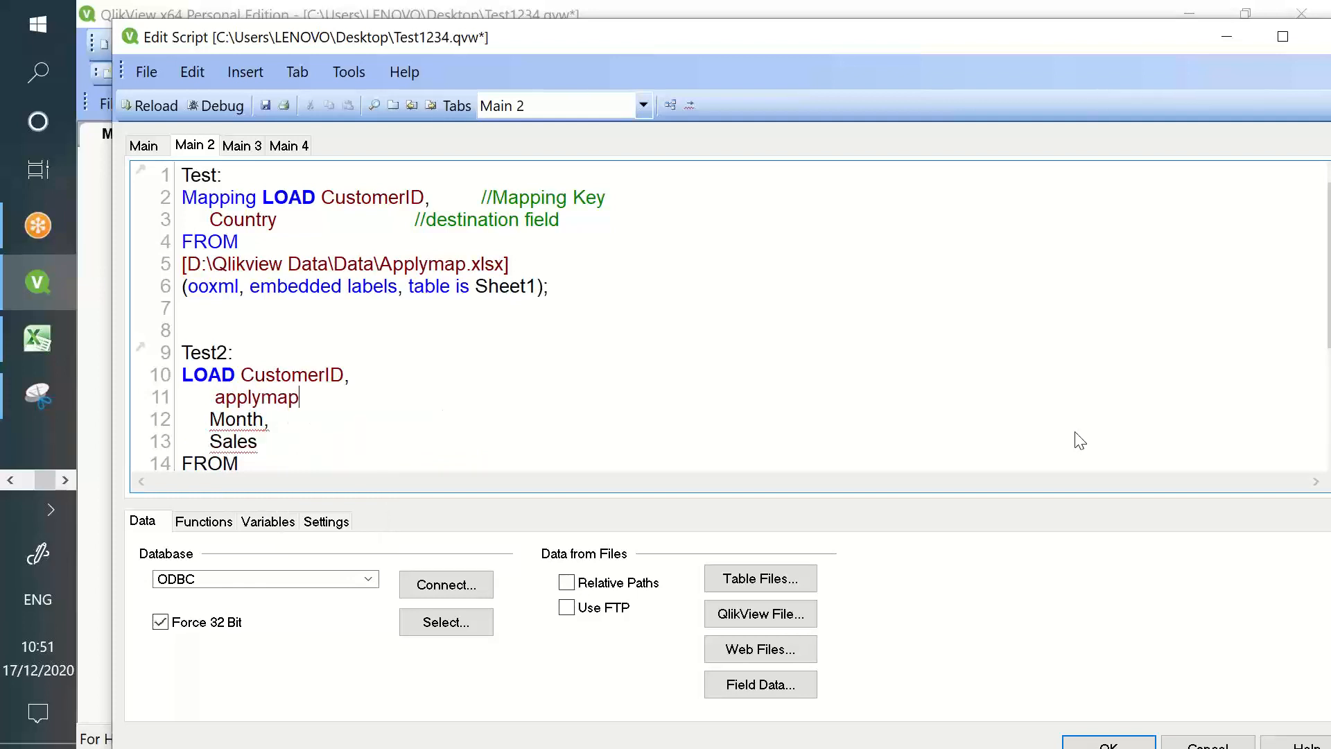
text(())
key(Left)
Enter the mapping table name 'Test' in quotes as the first argument of applymap, followed by a comma.
double_click(198, 177)
key(ctrl+c)
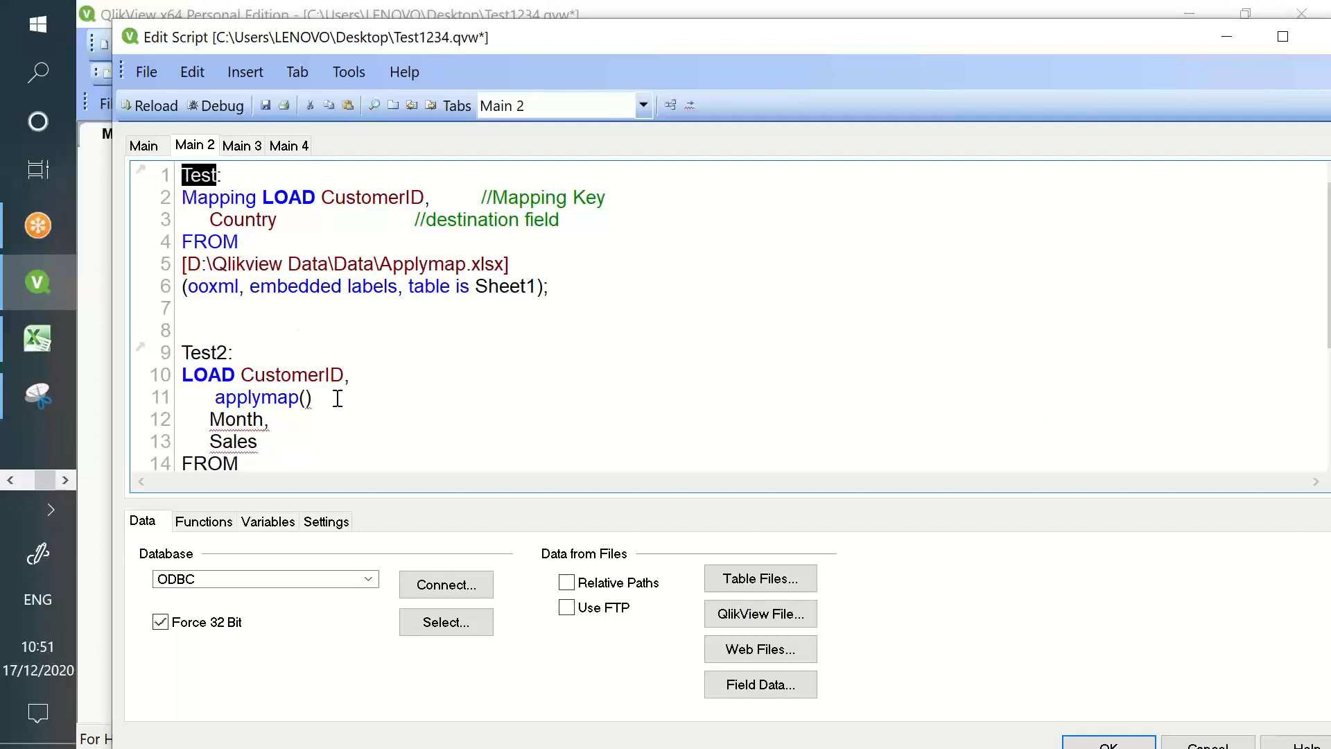
click(306, 398)
text('')
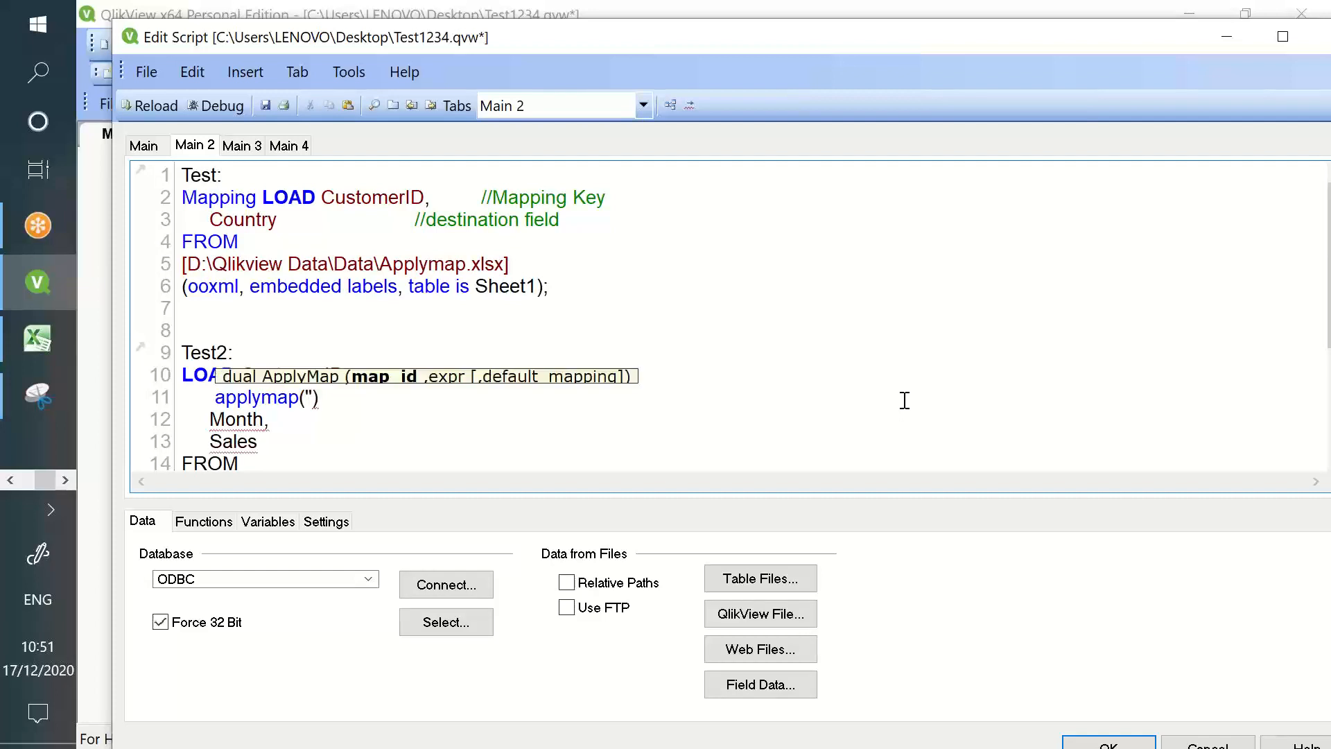
key(ctrl+v)
text(,)
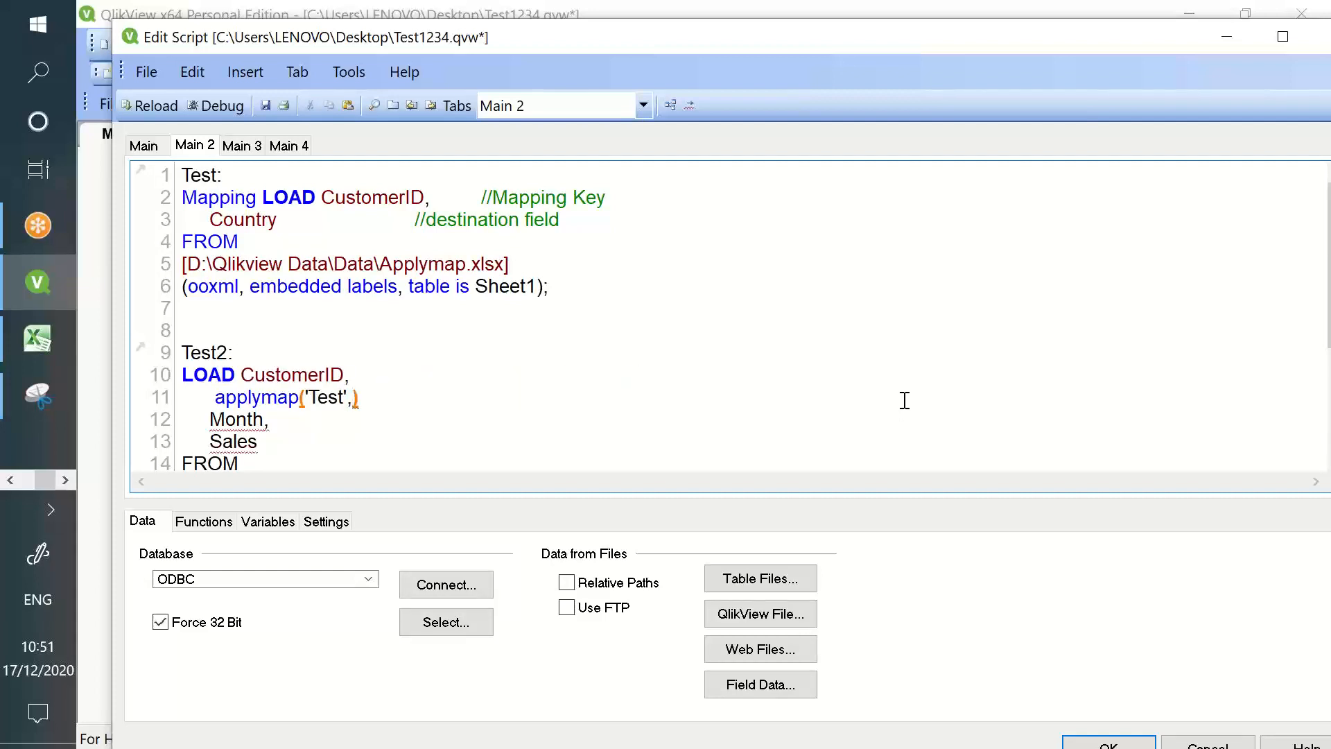
Check the 'Test' argument against the mapping table's name, and add CustomerID as the second argument of applymap.
double_click(317, 400)
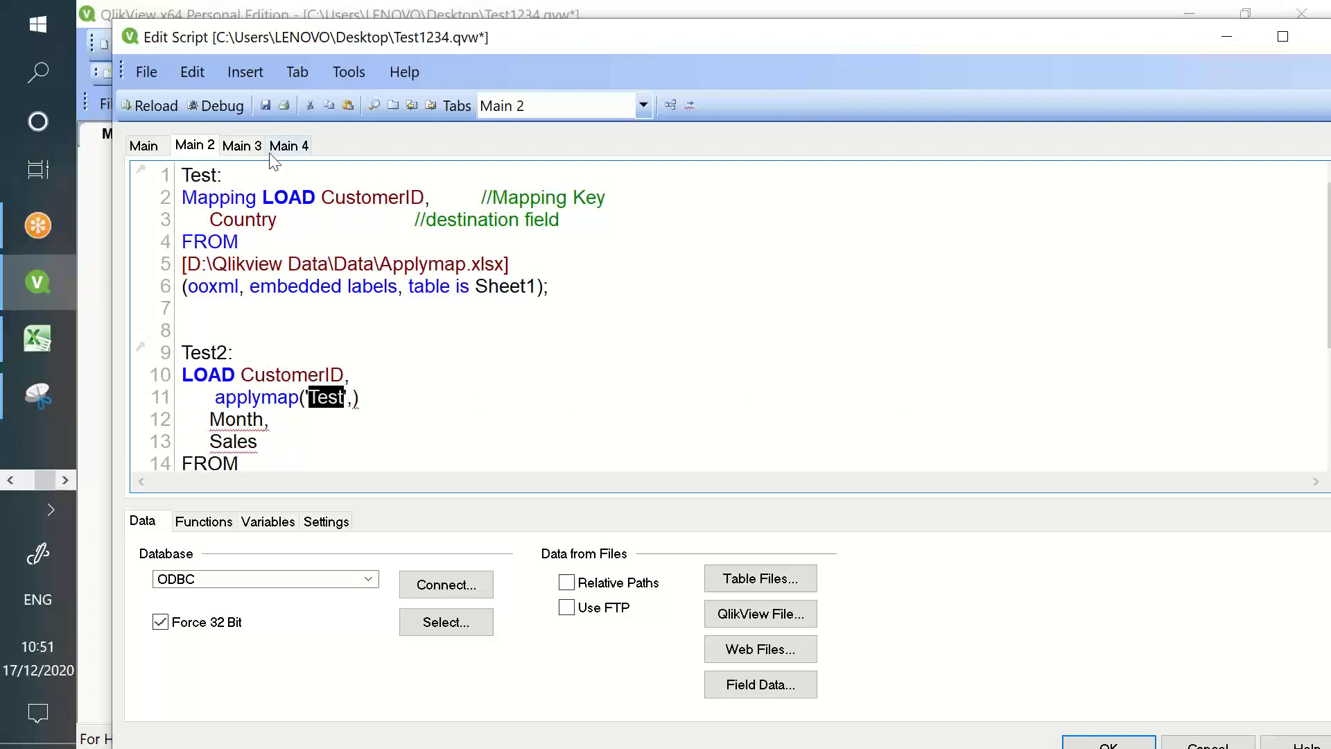
click(213, 179)
double_click(215, 178)
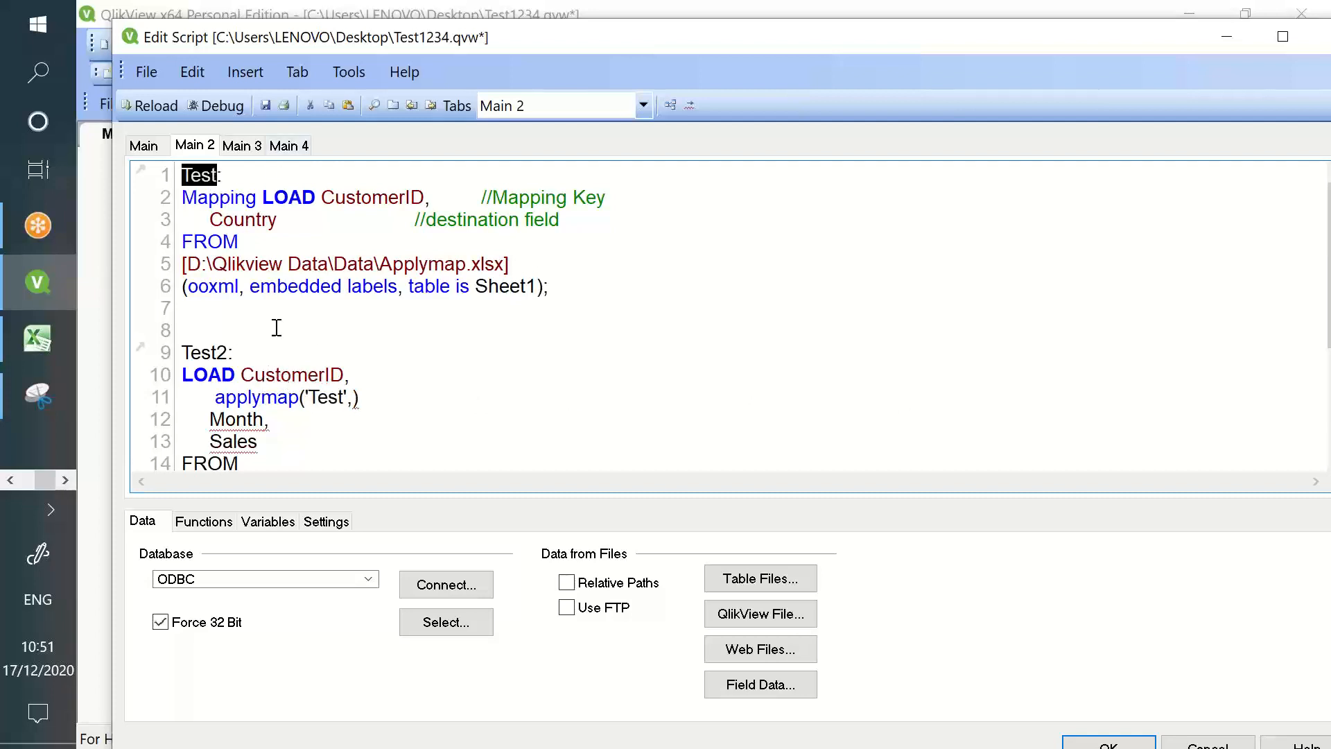
click(354, 398)
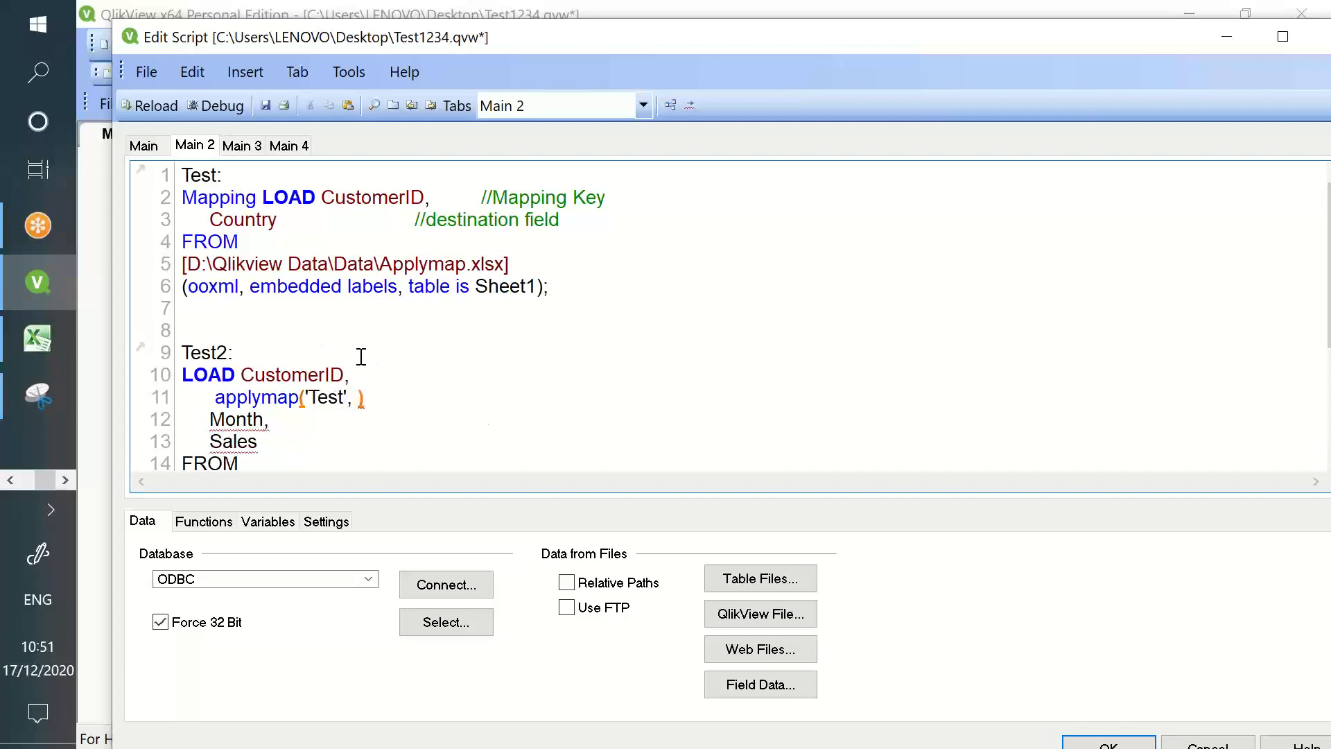
double_click(312, 372)
key(ctrl+c)
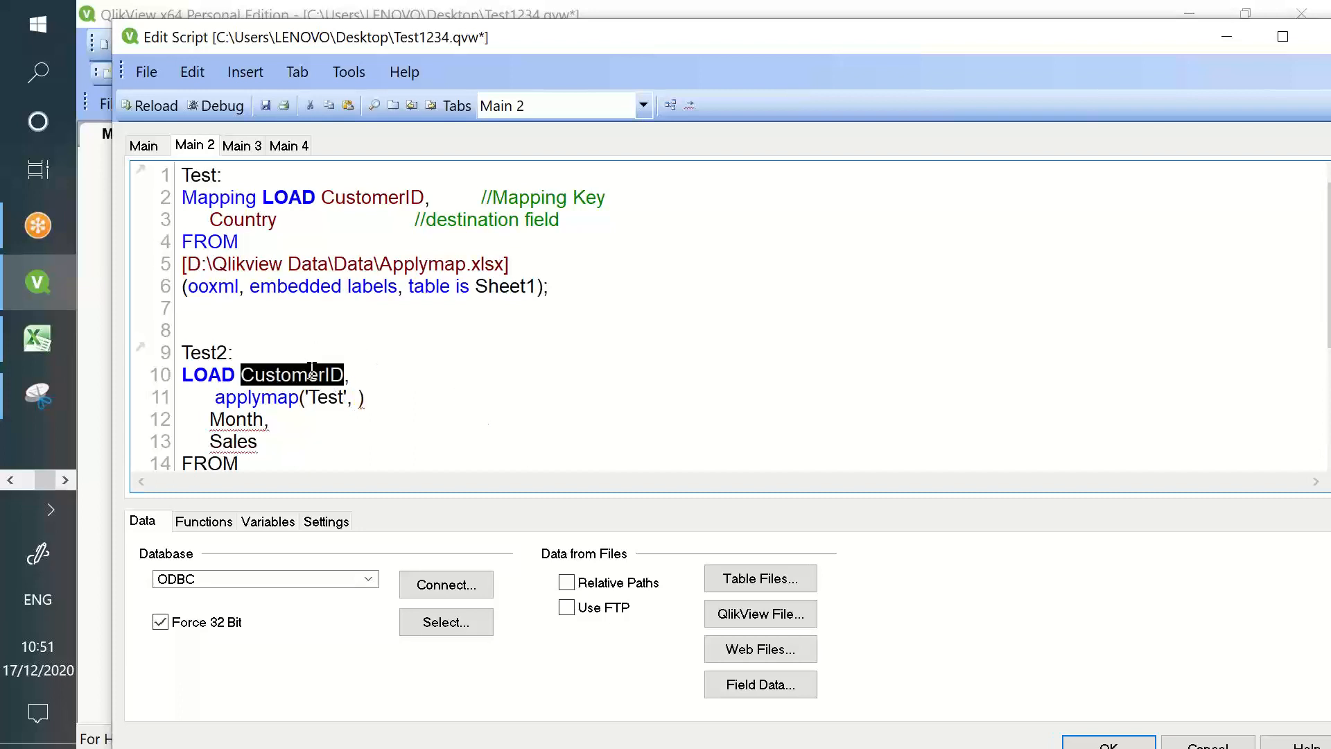
click(360, 398)
key(ctrl+v)
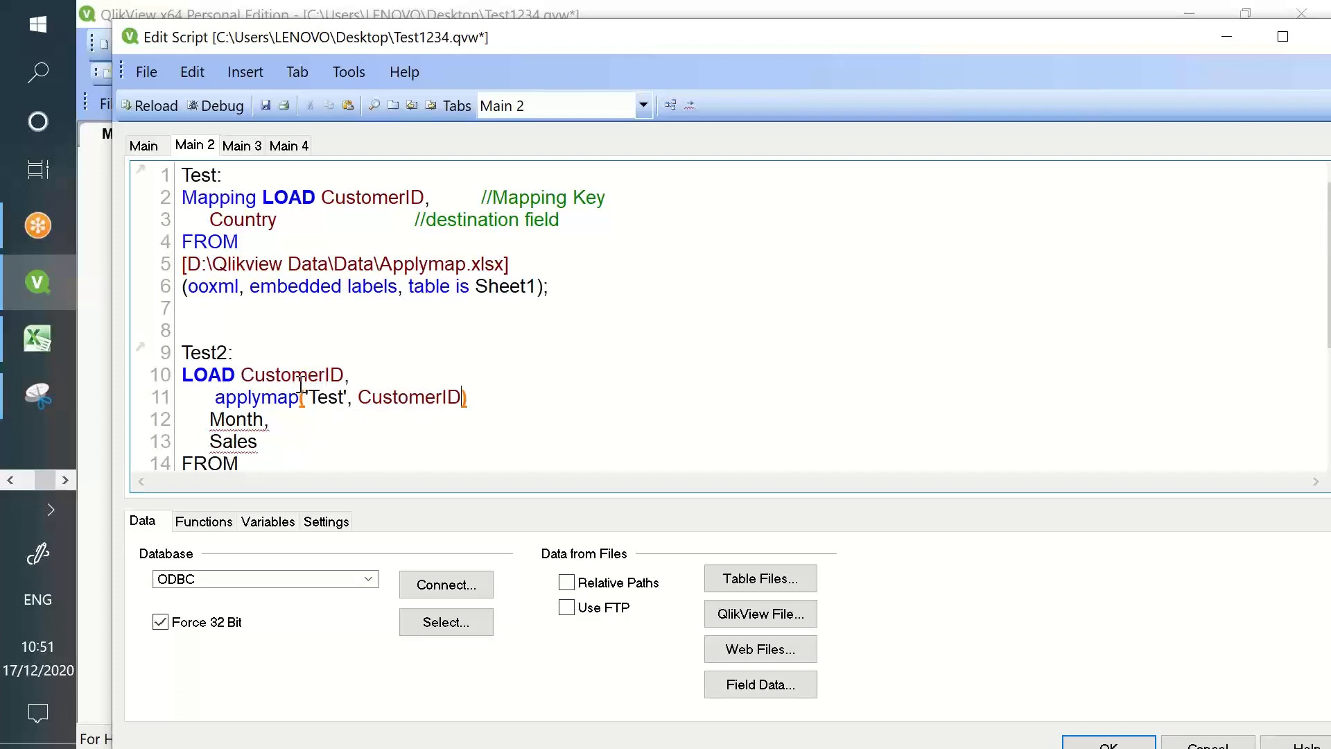
Change the CustomerID field in Test2 to Customerid for comparison with the Test load's key, and restore the CustomerID spelling.
double_click(314, 375)
click(341, 374)
text(id)
double_click(414, 202)
double_click(316, 375)
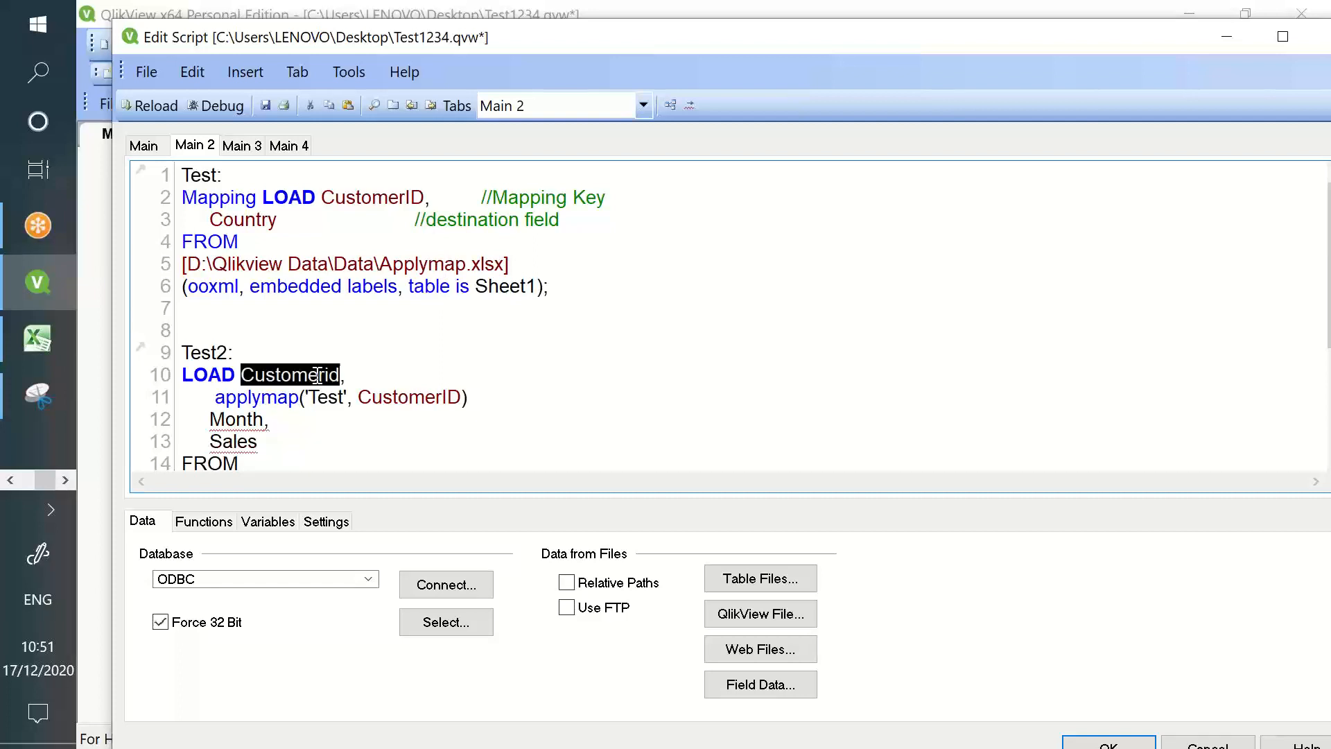
click(377, 191)
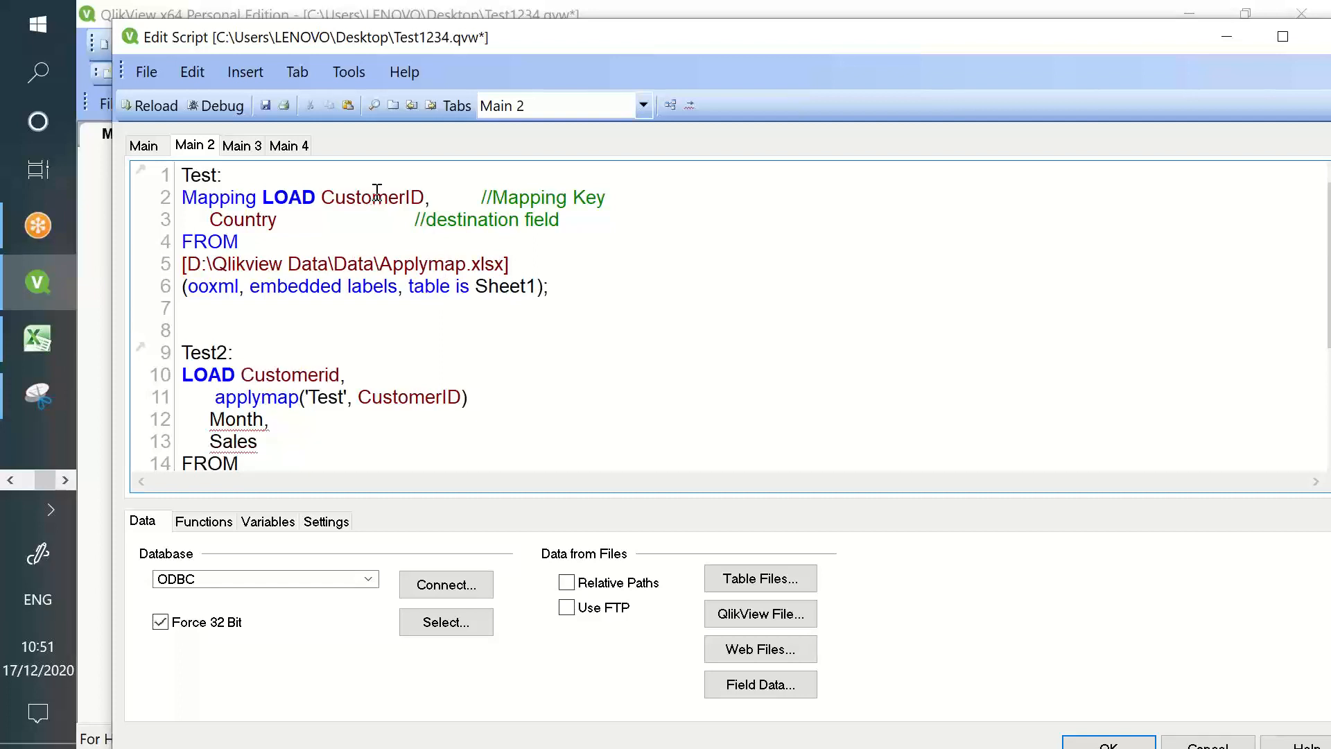
double_click(312, 375)
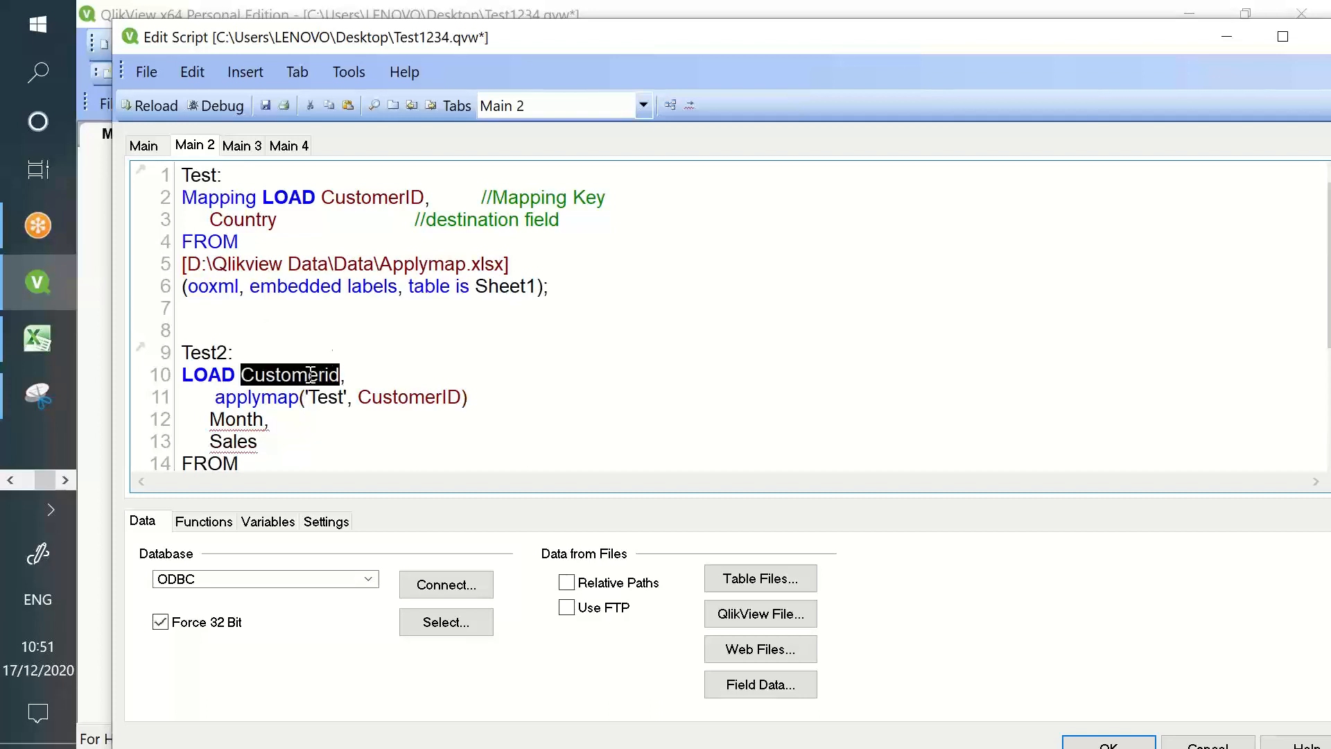
click(424, 197)
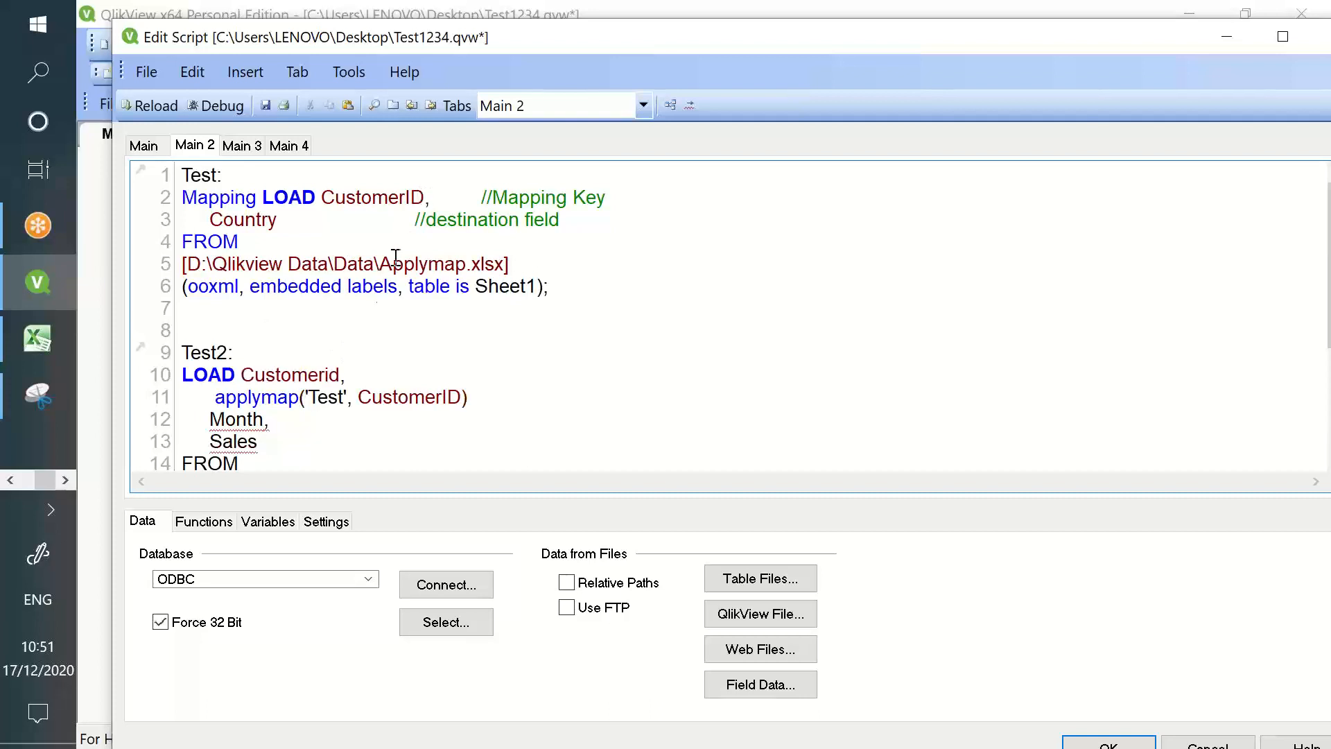
click(338, 374)
key(BackSpace)
key(BackSpace)
text(ID)
Add 'No Value' as the third argument of applymap and alias the expression as Country, ending with a comma.
drag(225, 370, 378, 395)
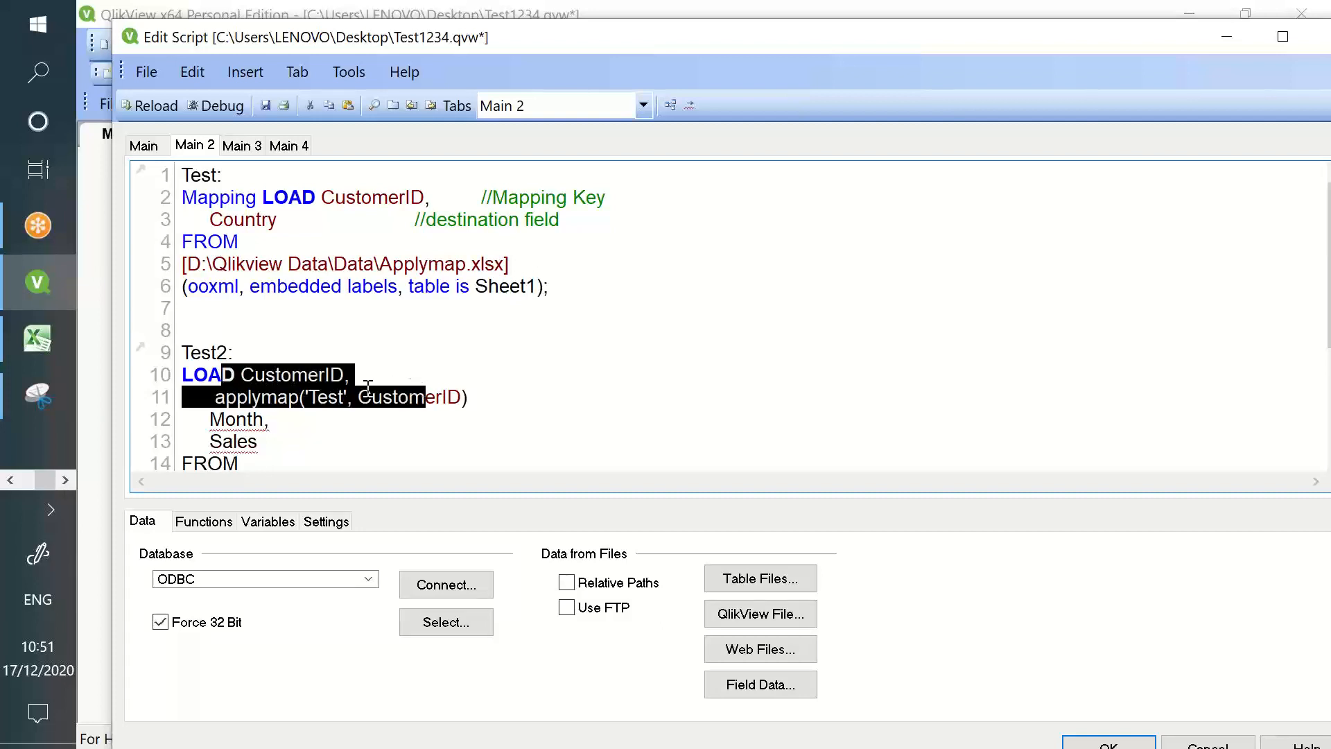
click(365, 395)
click(482, 396)
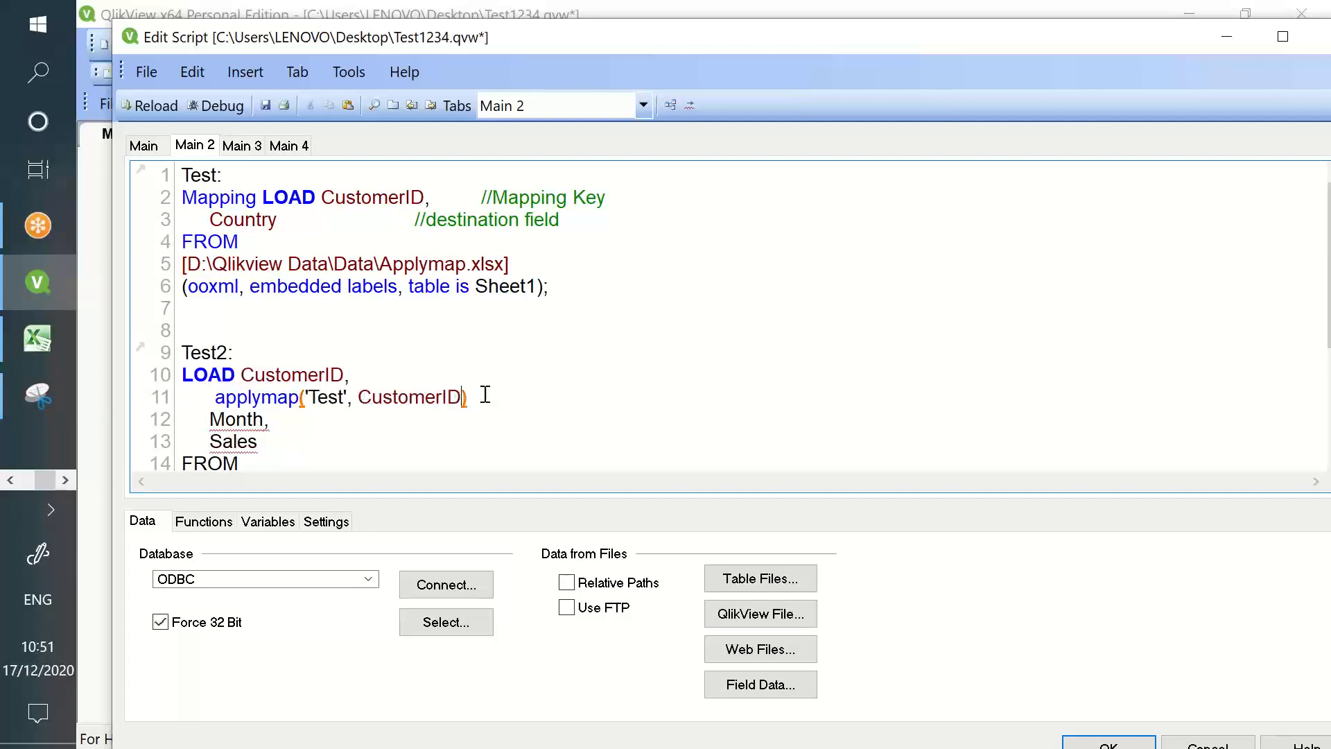
text(, '')
key(Left)
text(No Value)
key(Tab)
text(as  Coun)
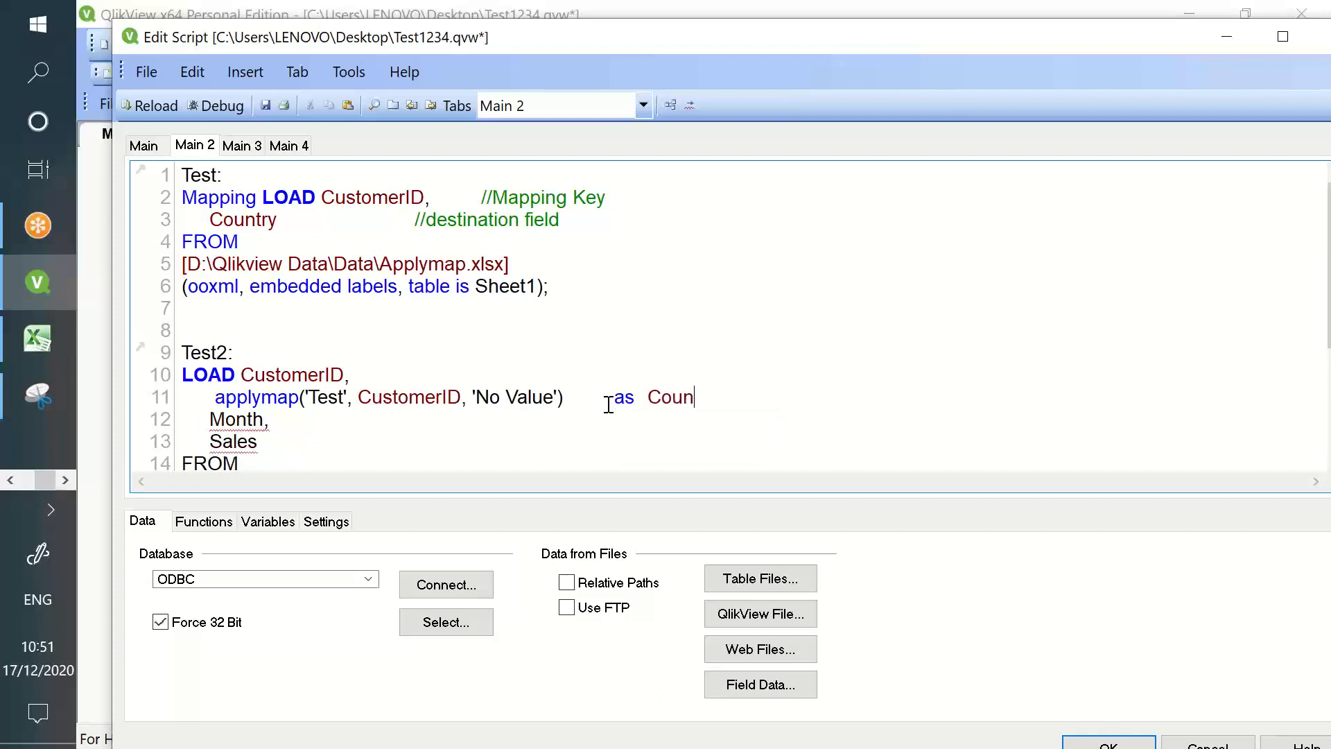
text(try,)
Add the comment "//applymap('Mapping Table Name', common key, 'Optional Value')" after the Country alias in Test2.
double_click(233, 397)
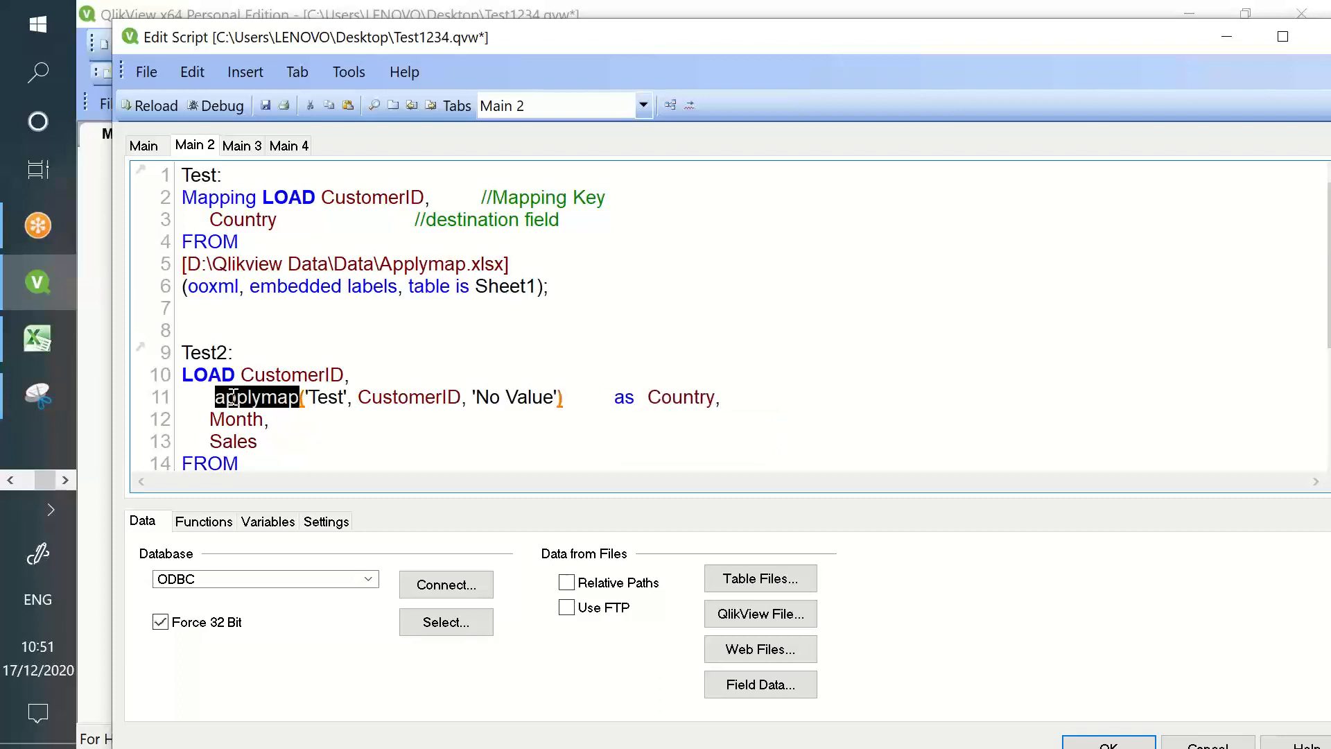
click(761, 393)
click(866, 391)
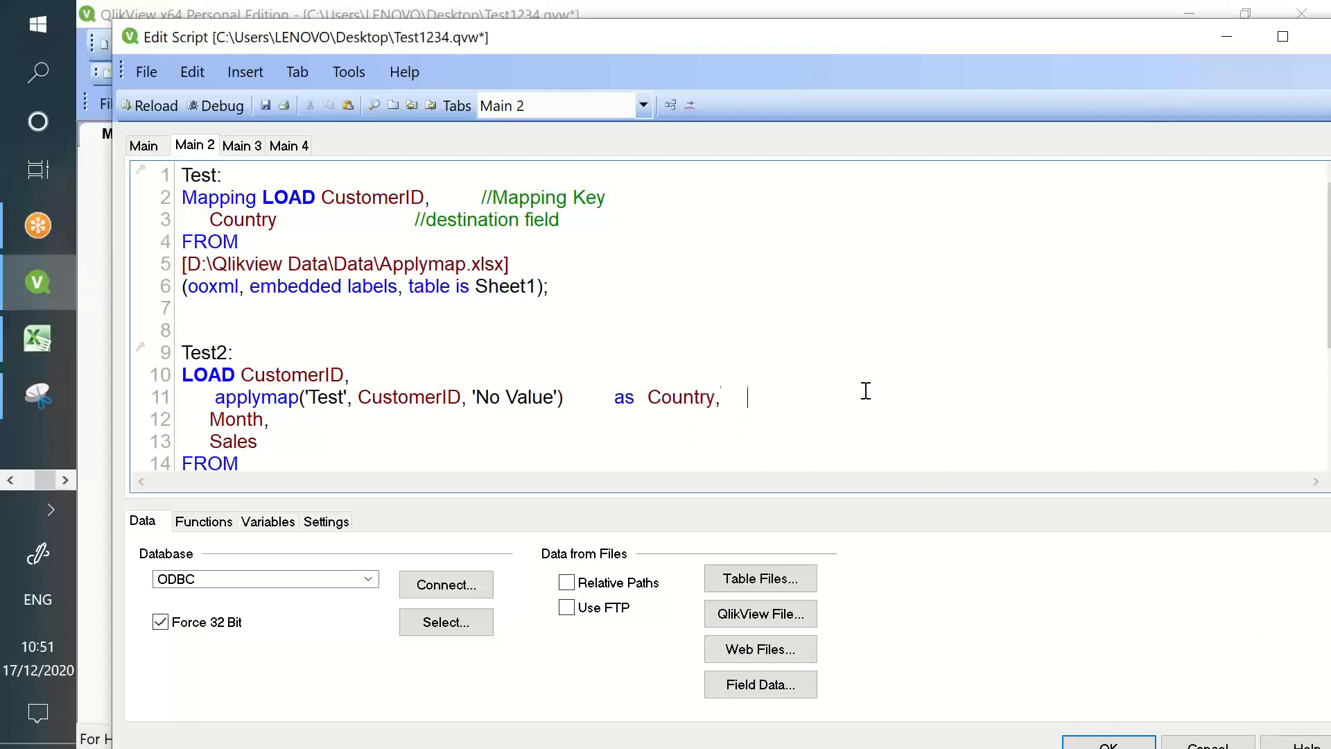
text(//app)
text(lu)
text(ymao)
text(p()
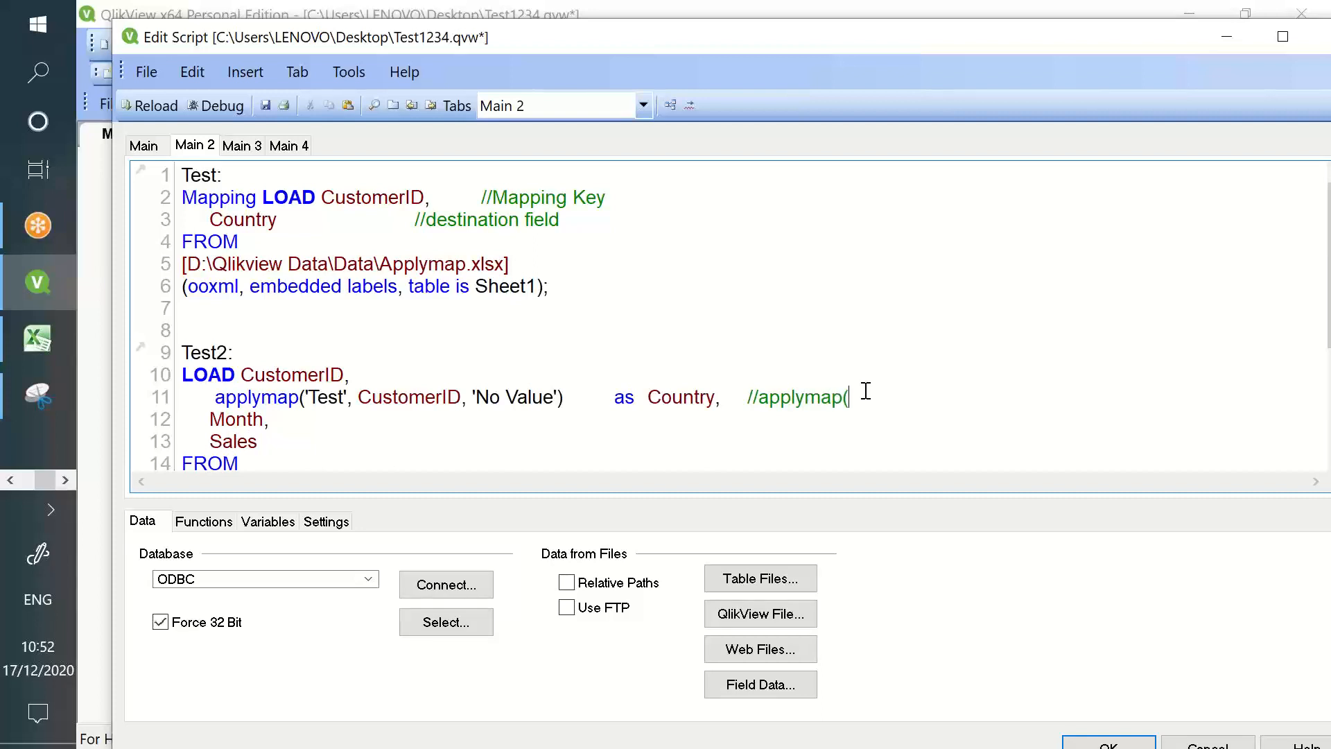
text('Mapping Table Name,)
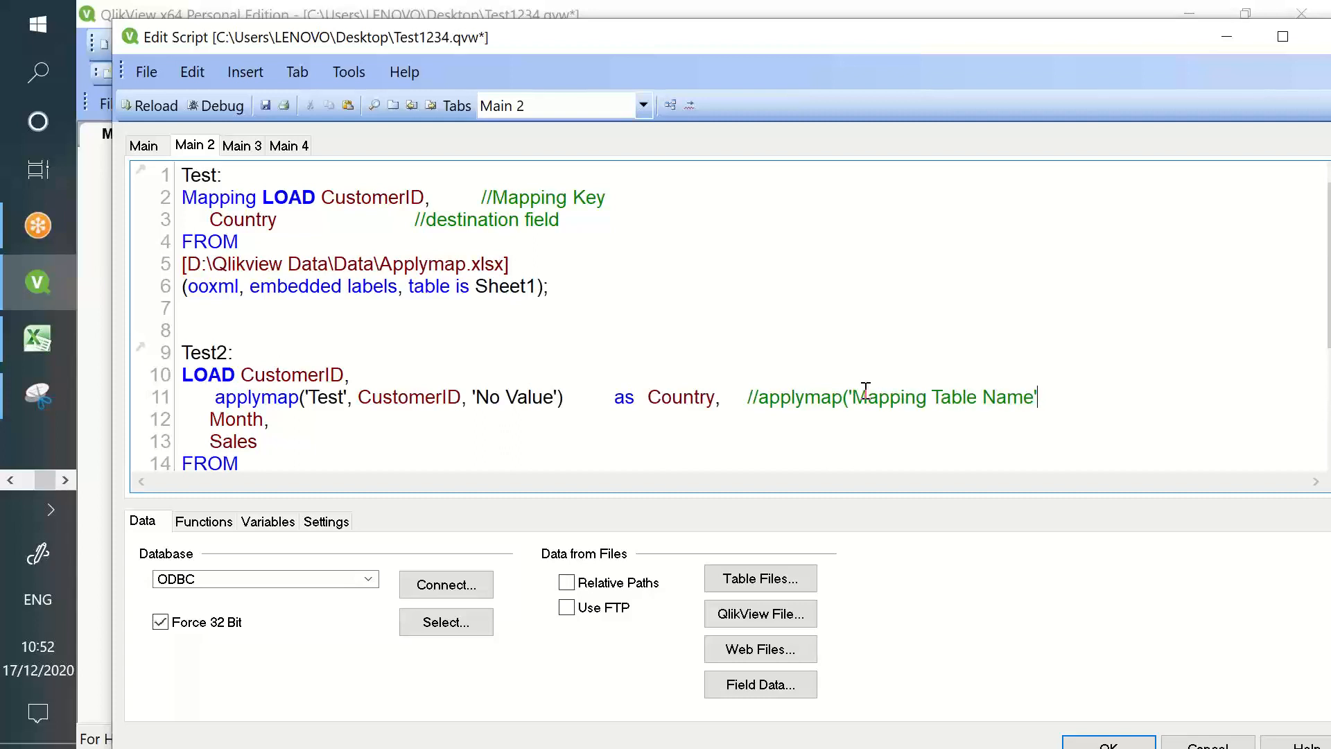
text( comoon key,)
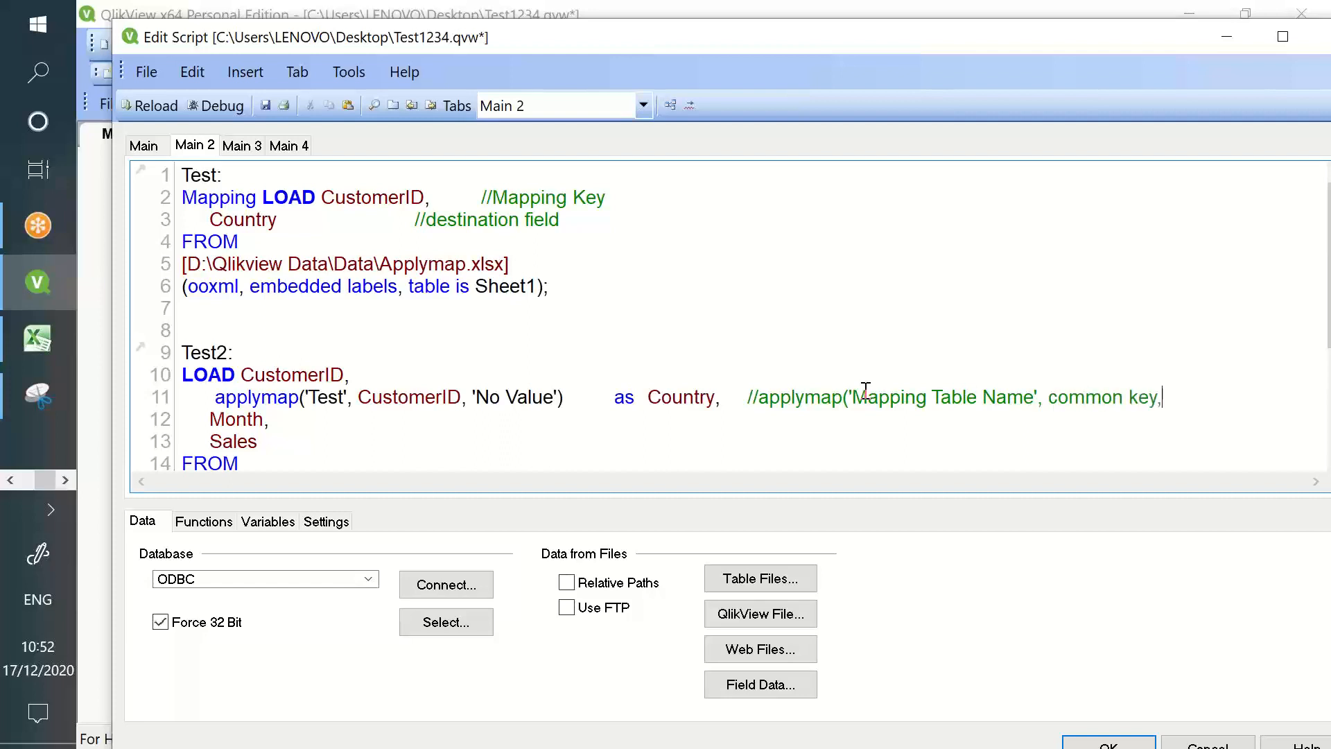
text( o)
text(Optional Val)
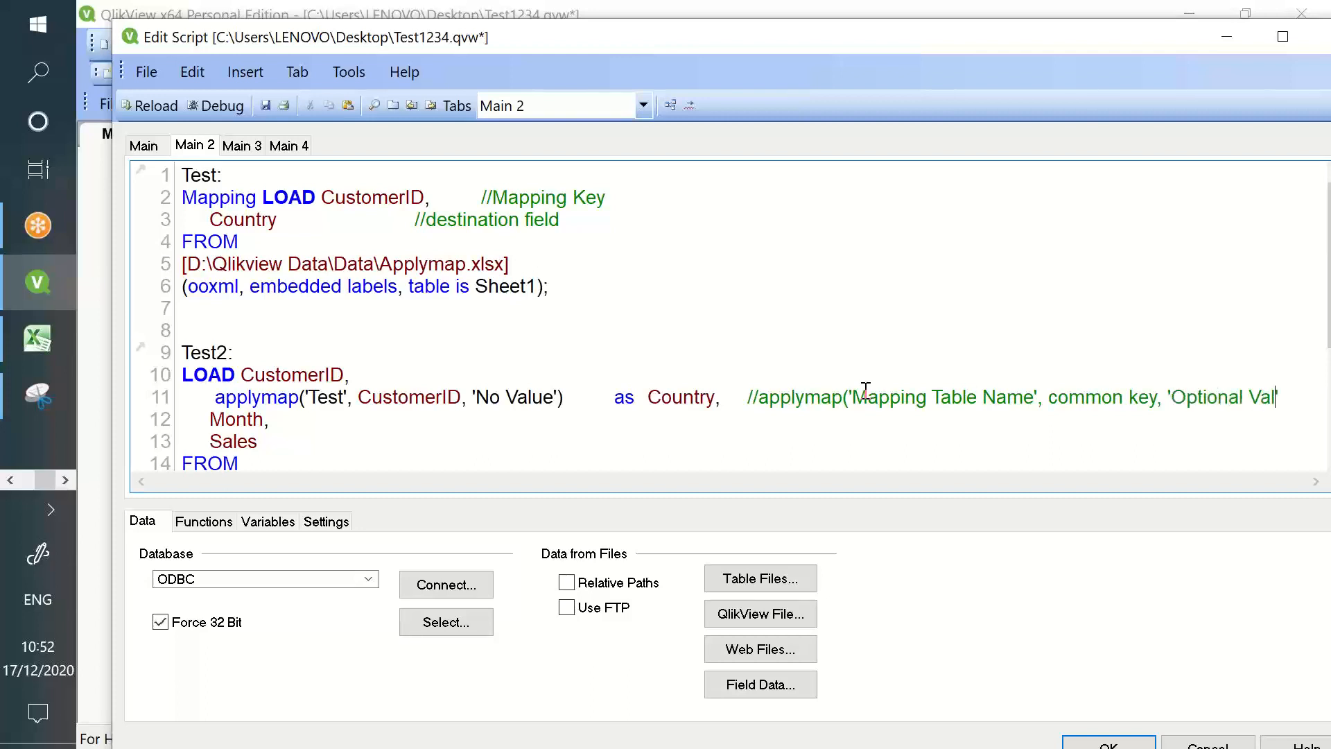
text(ur)
key(BackSpace)
text(e)
Compare the 'Test' and CustomerID arguments of applymap with the table name and key field of the Test mapping load.
double_click(271, 403)
double_click(323, 399)
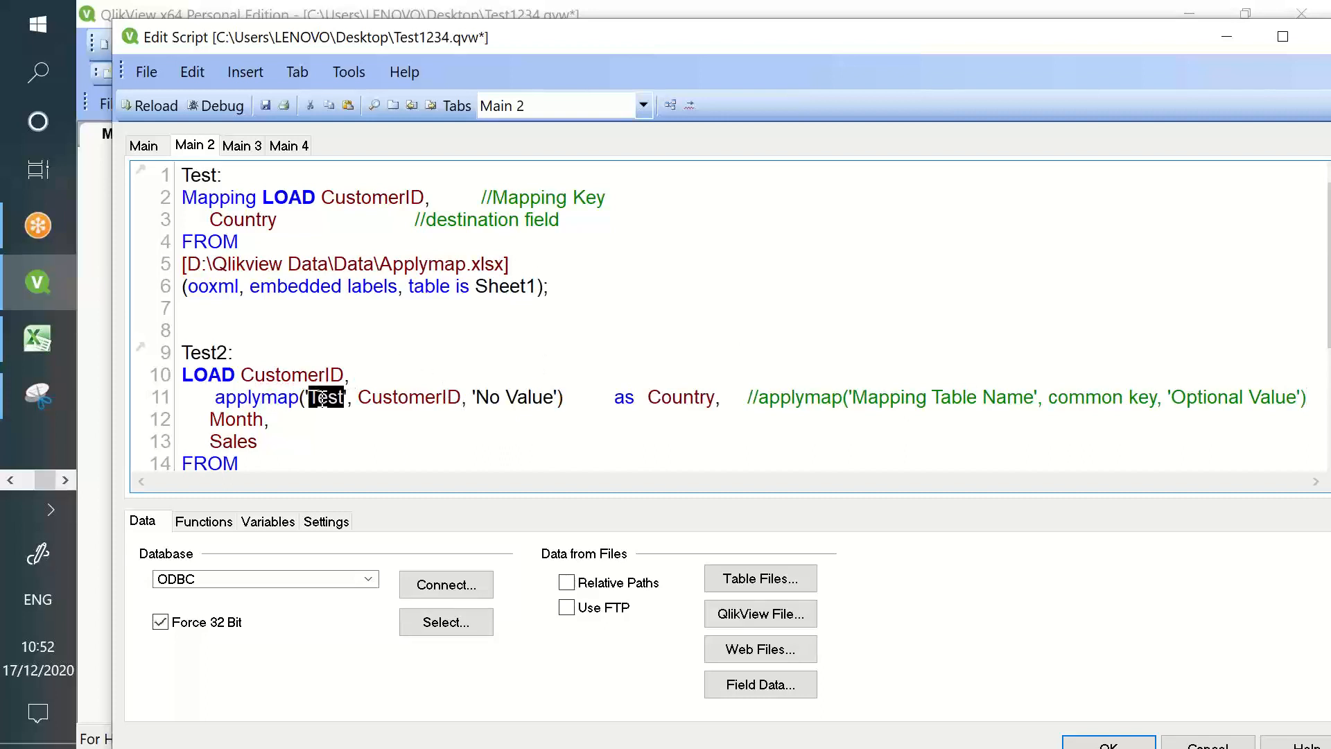
drag(200, 174, 477, 266)
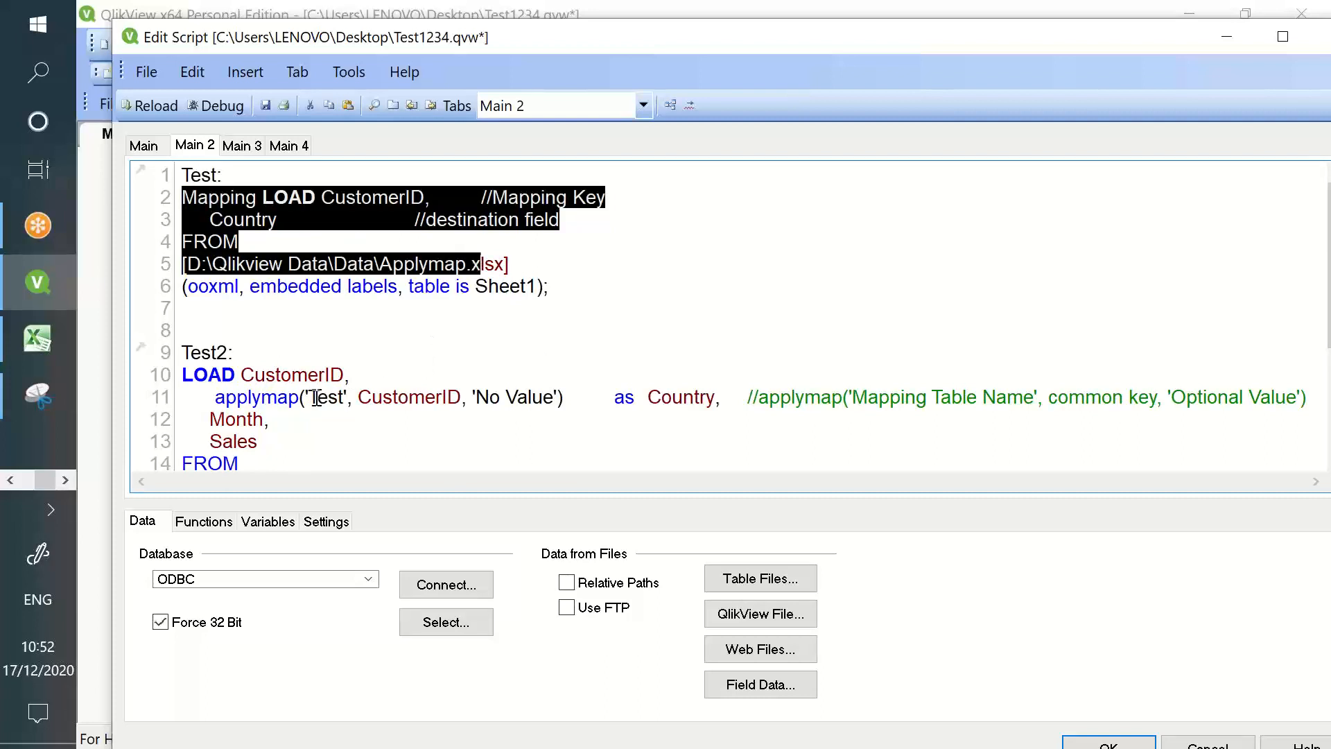
click(278, 396)
double_click(278, 397)
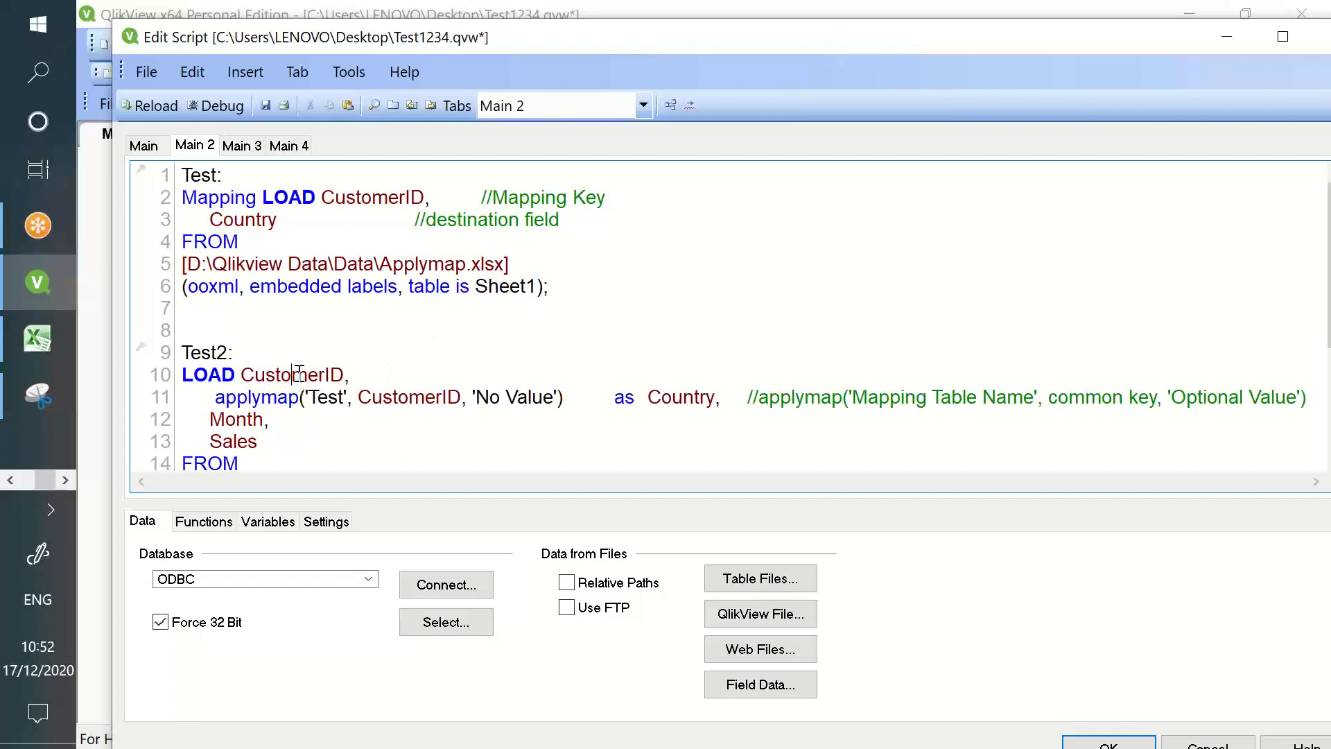
double_click(298, 375)
double_click(434, 396)
double_click(437, 396)
double_click(374, 200)
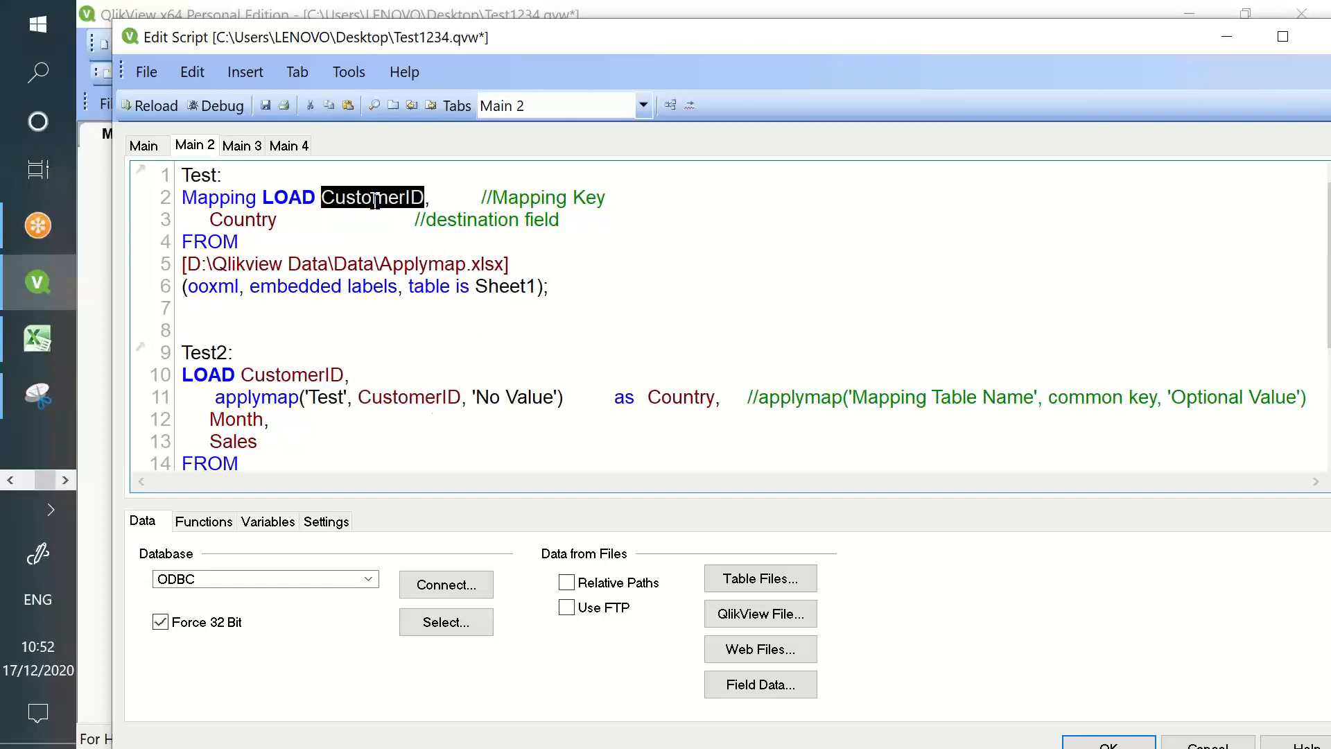
double_click(375, 398)
click(387, 200)
double_click(387, 200)
Trace how the Country field and CustomerID key in the Test mapping load correspond to the applymap expression aliased as Country.
double_click(252, 219)
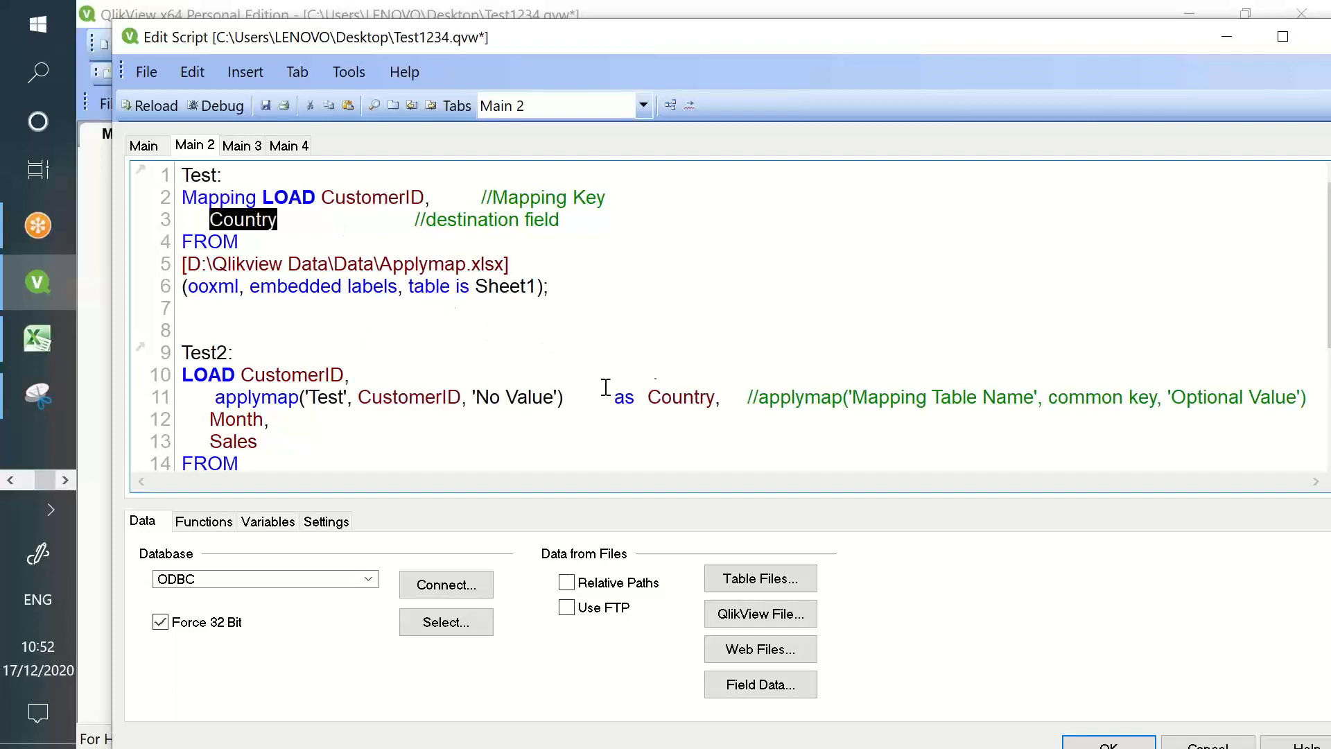
double_click(665, 397)
click(434, 392)
double_click(434, 393)
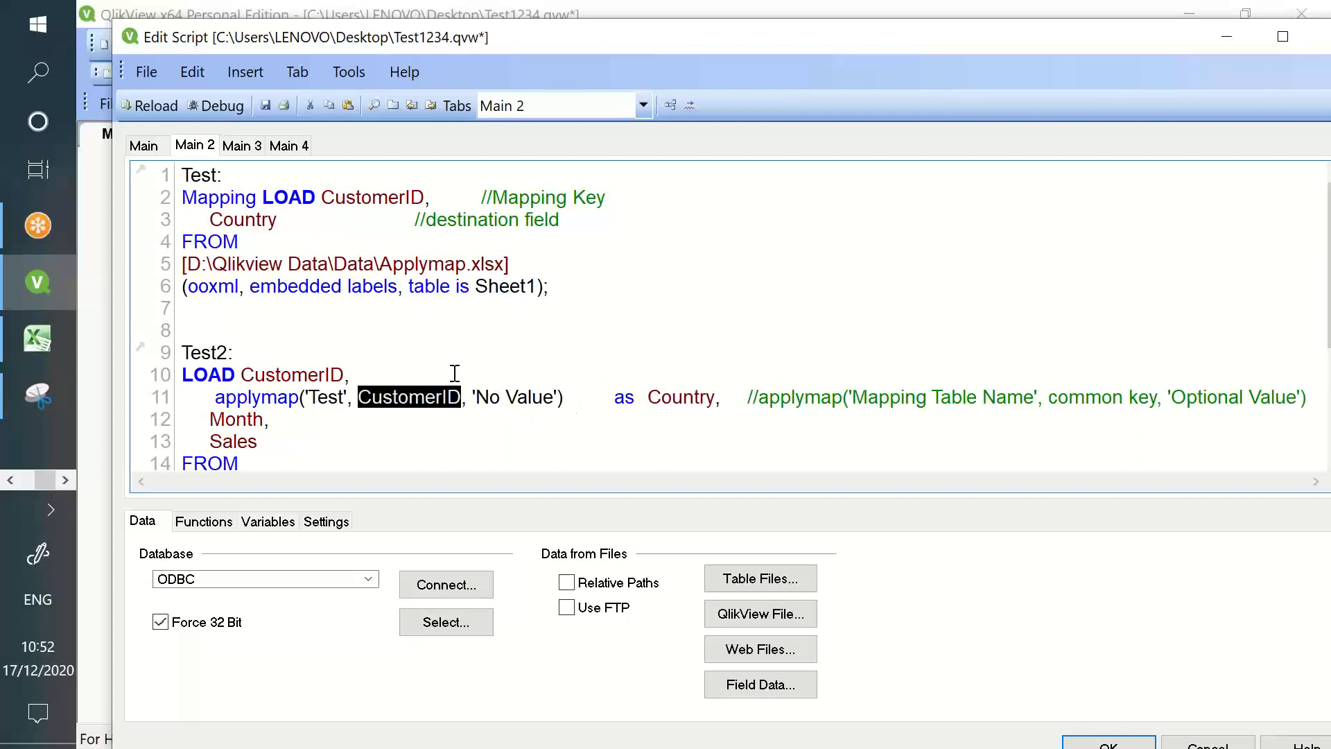
double_click(401, 201)
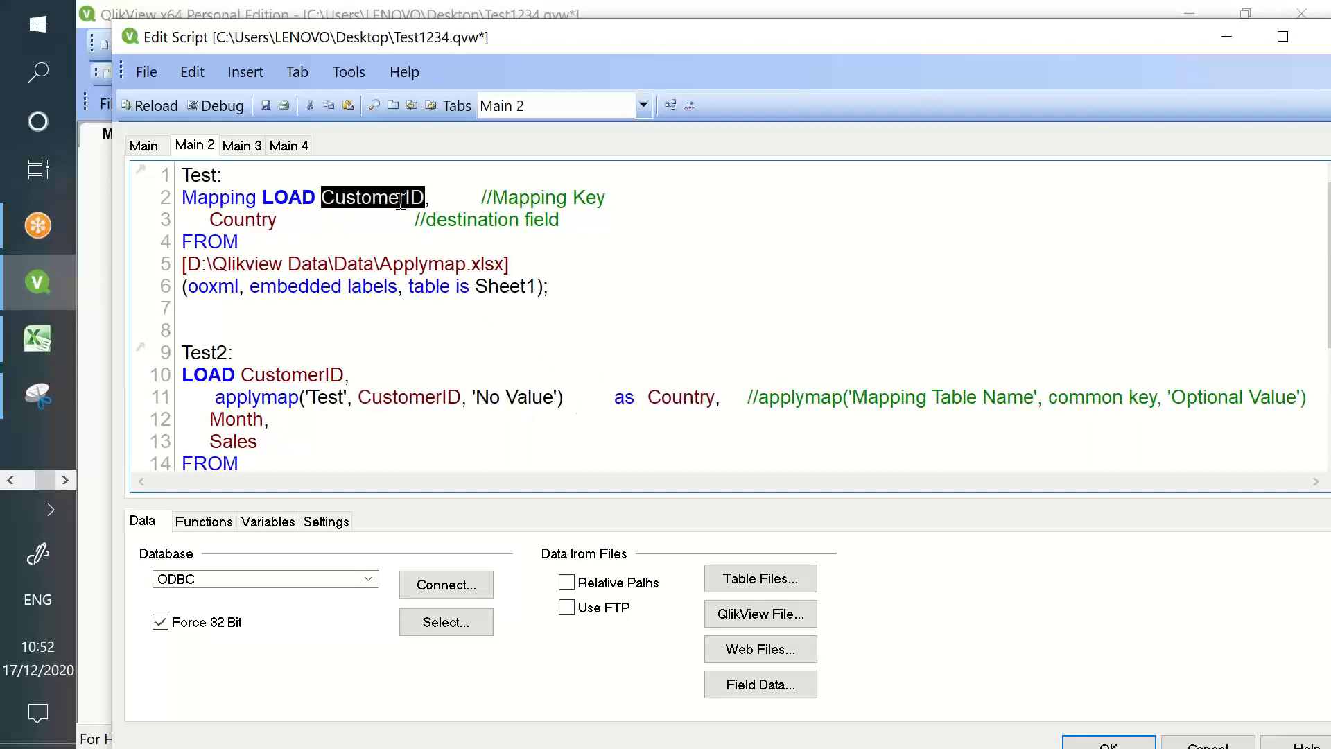
double_click(246, 221)
click(666, 397)
double_click(666, 397)
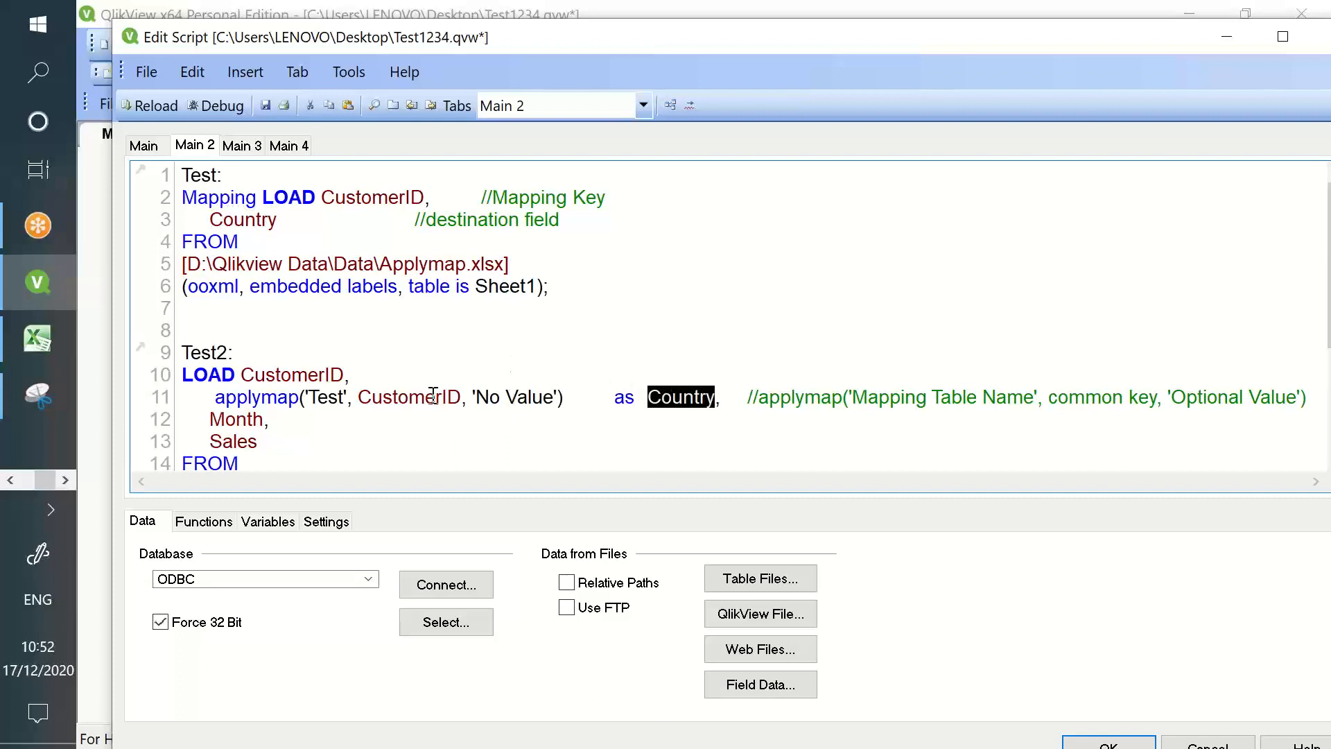
double_click(434, 397)
click(388, 198)
double_click(388, 197)
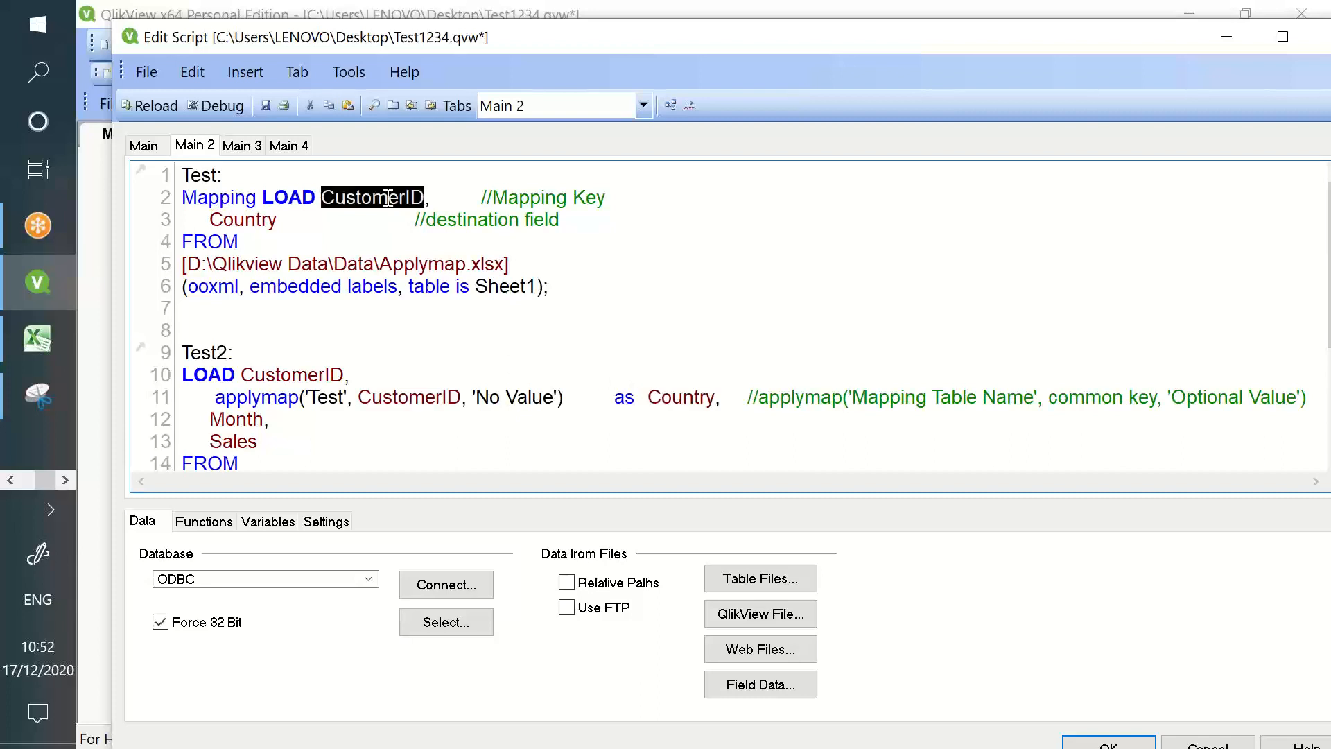
Compare the CustomerID key in applymap with the mapping load's CustomerID field, and examine the 'No Value' argument and Country alias.
drag(476, 386, 554, 388)
click(664, 390)
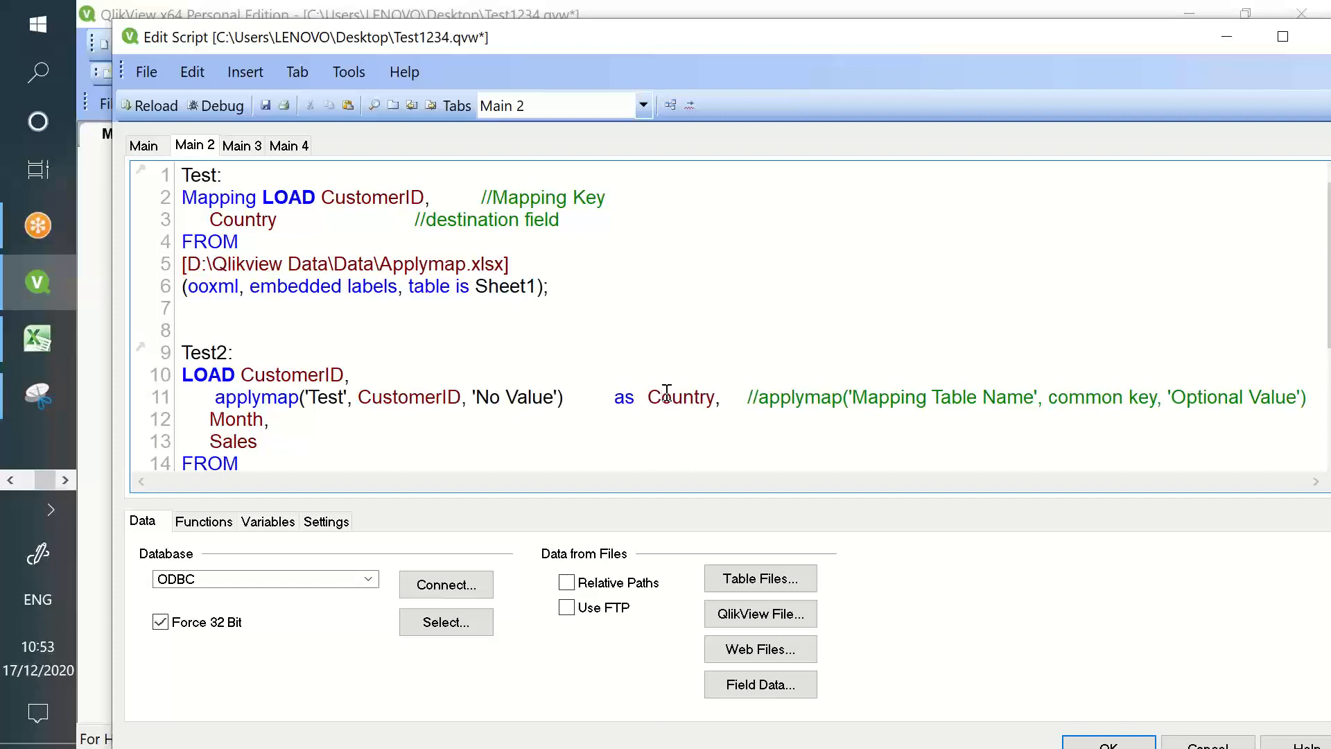
double_click(411, 397)
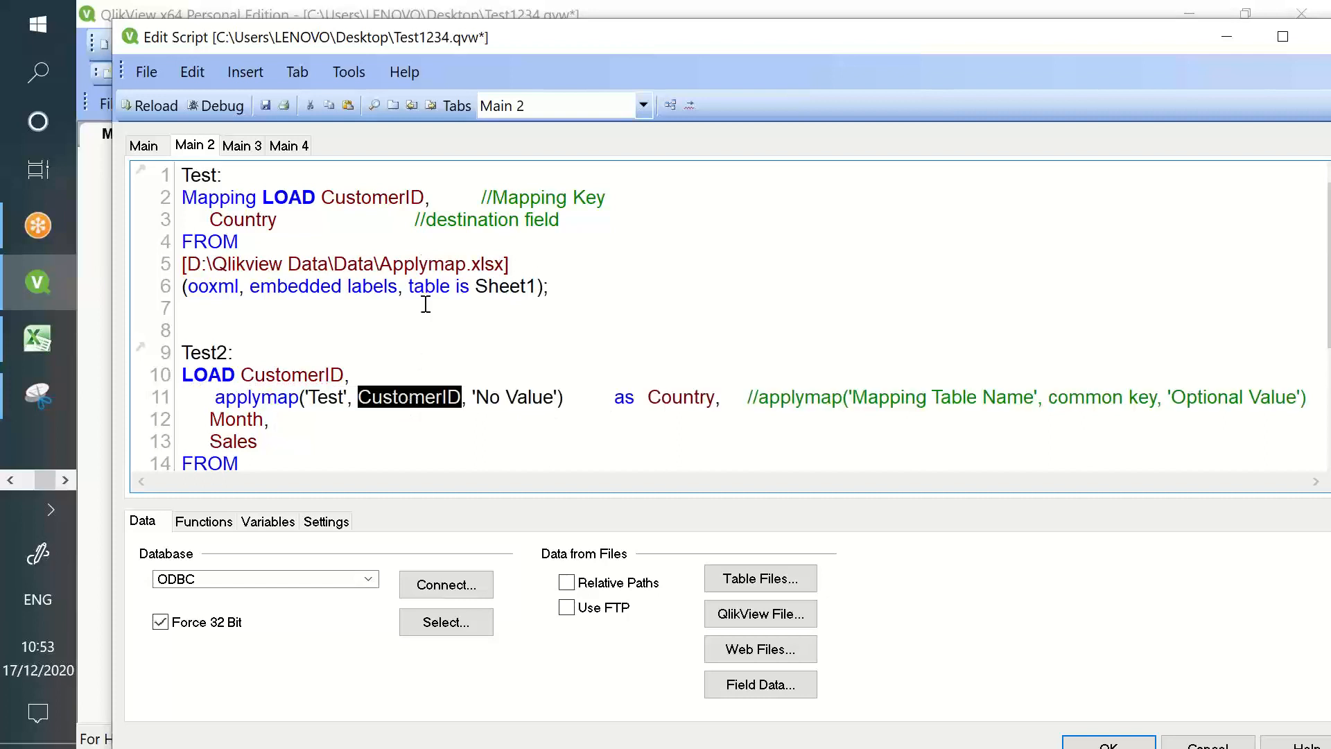
double_click(410, 197)
drag(472, 397, 554, 397)
Reload the script, then close the execution progress window and return to the Main sheet.
click(128, 107)
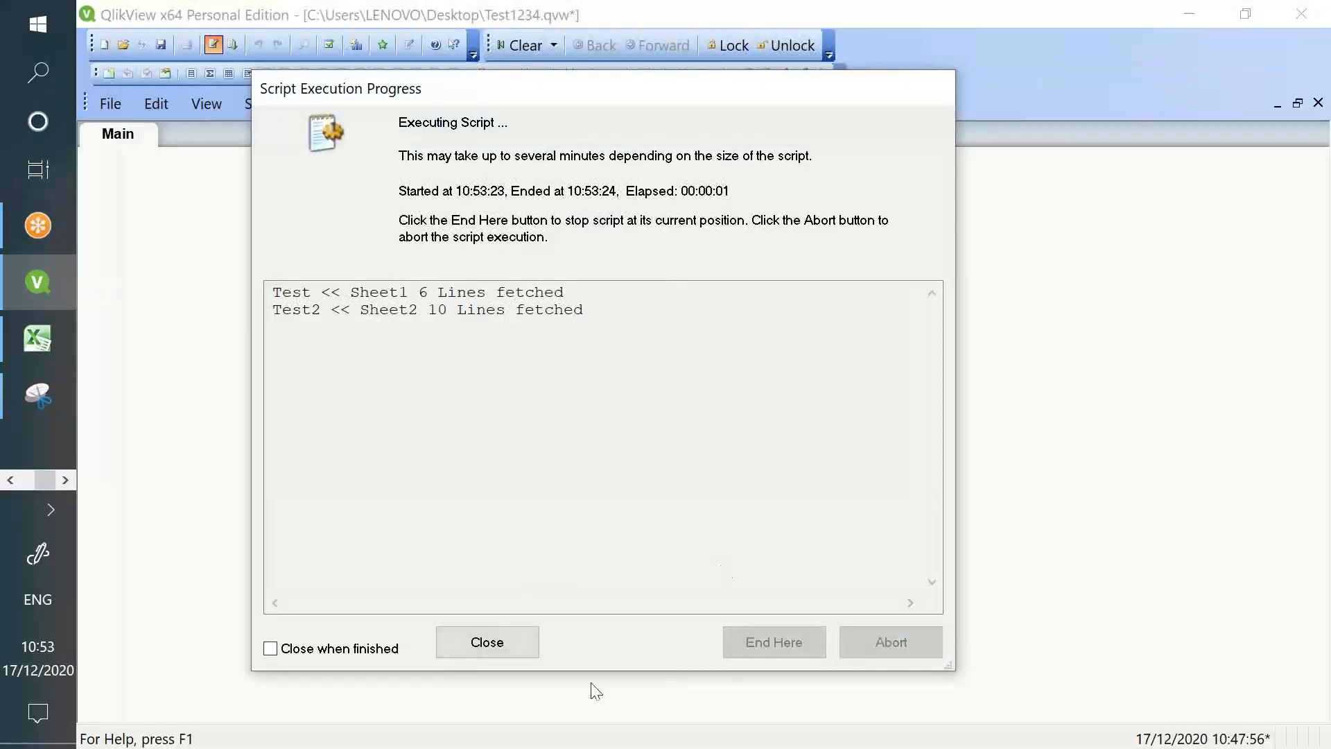
click(487, 643)
click(734, 682)
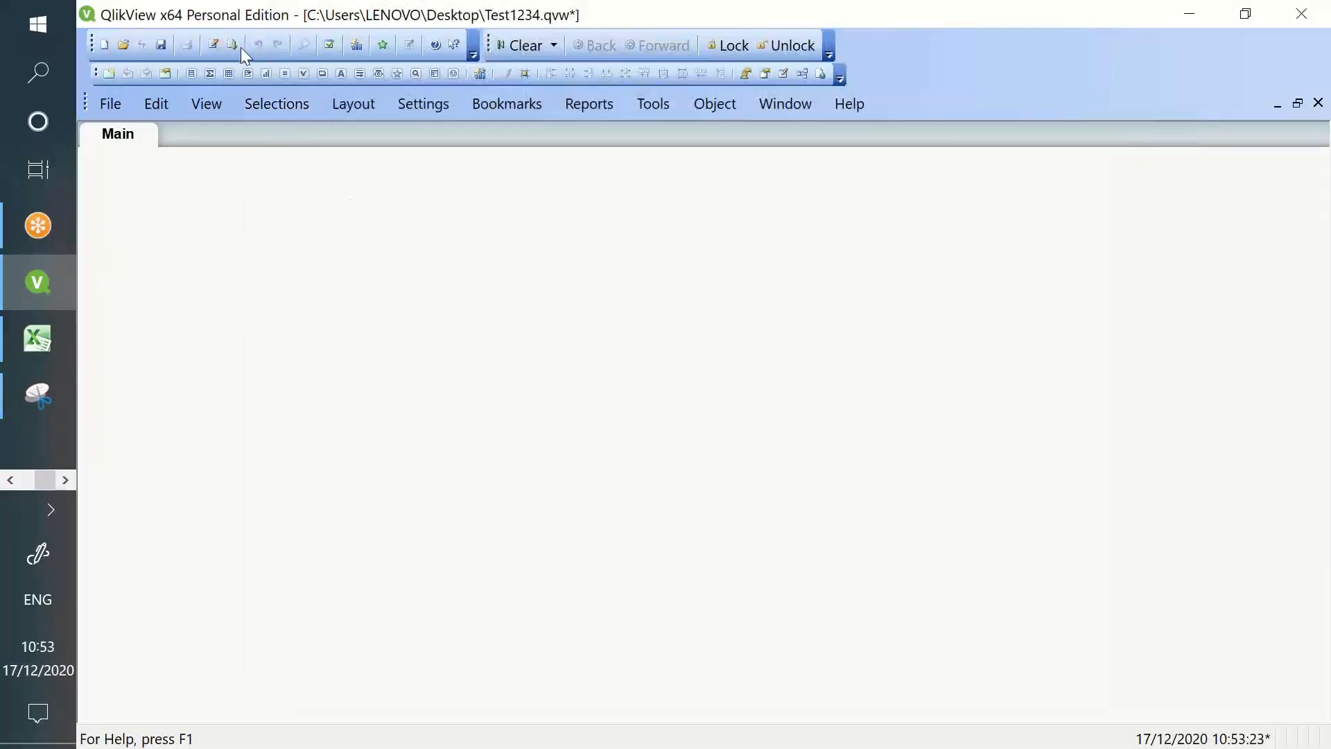
Reopen the script editor and review the Test mapping load, its CustomerID key, Country destination field and Applymap.xlsx source.
click(213, 45)
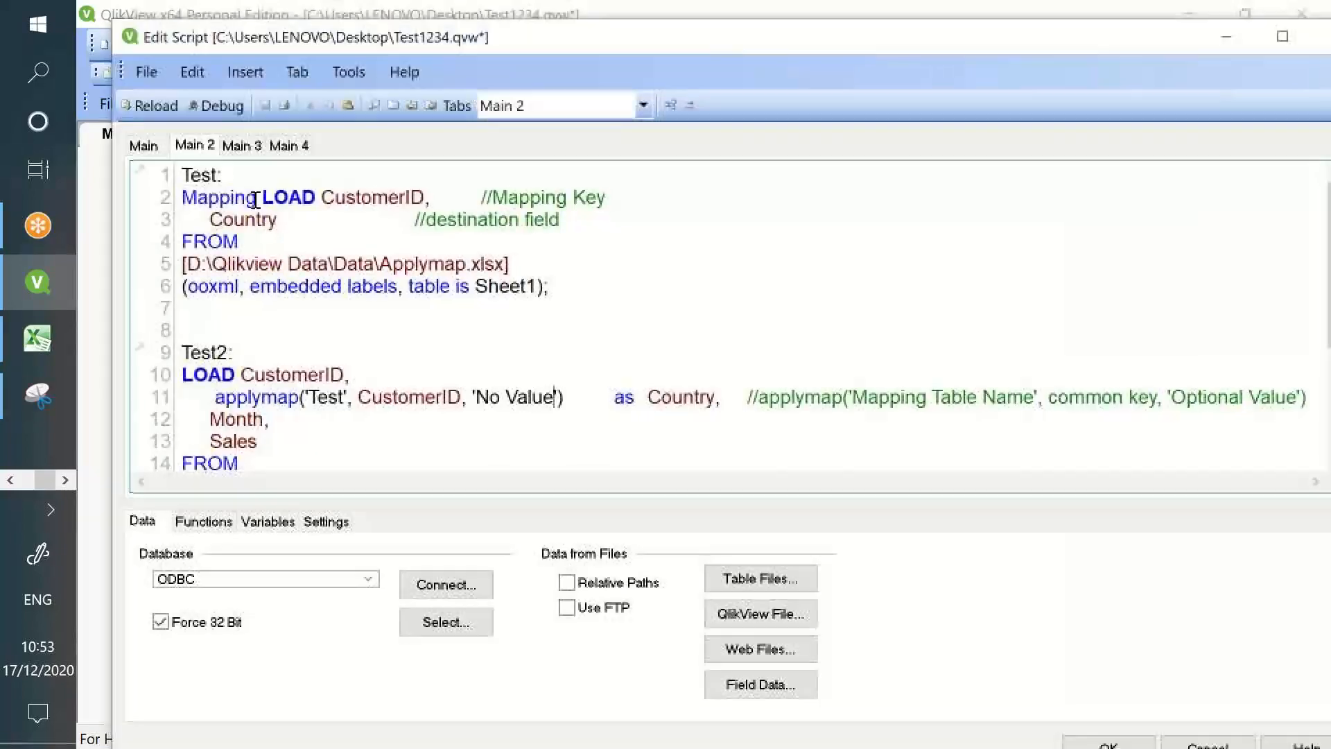
drag(208, 198, 396, 225)
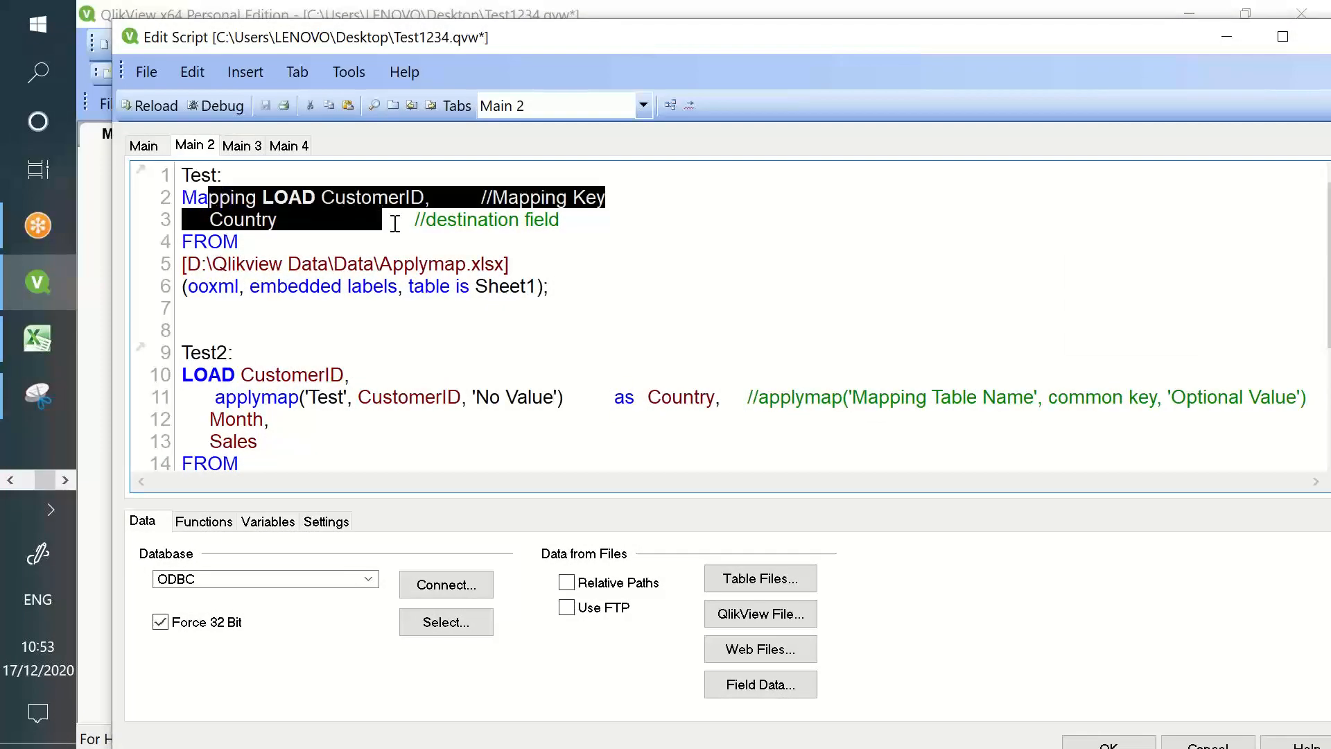
double_click(392, 197)
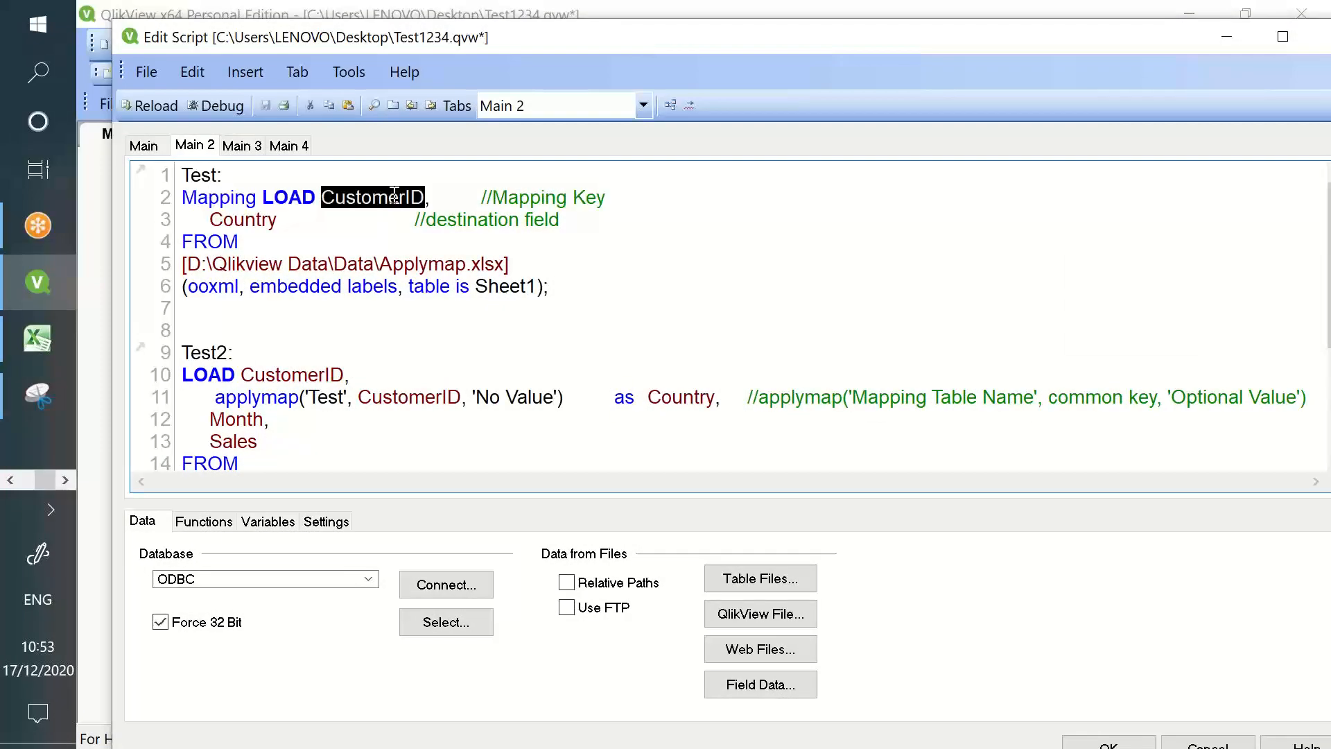
double_click(380, 214)
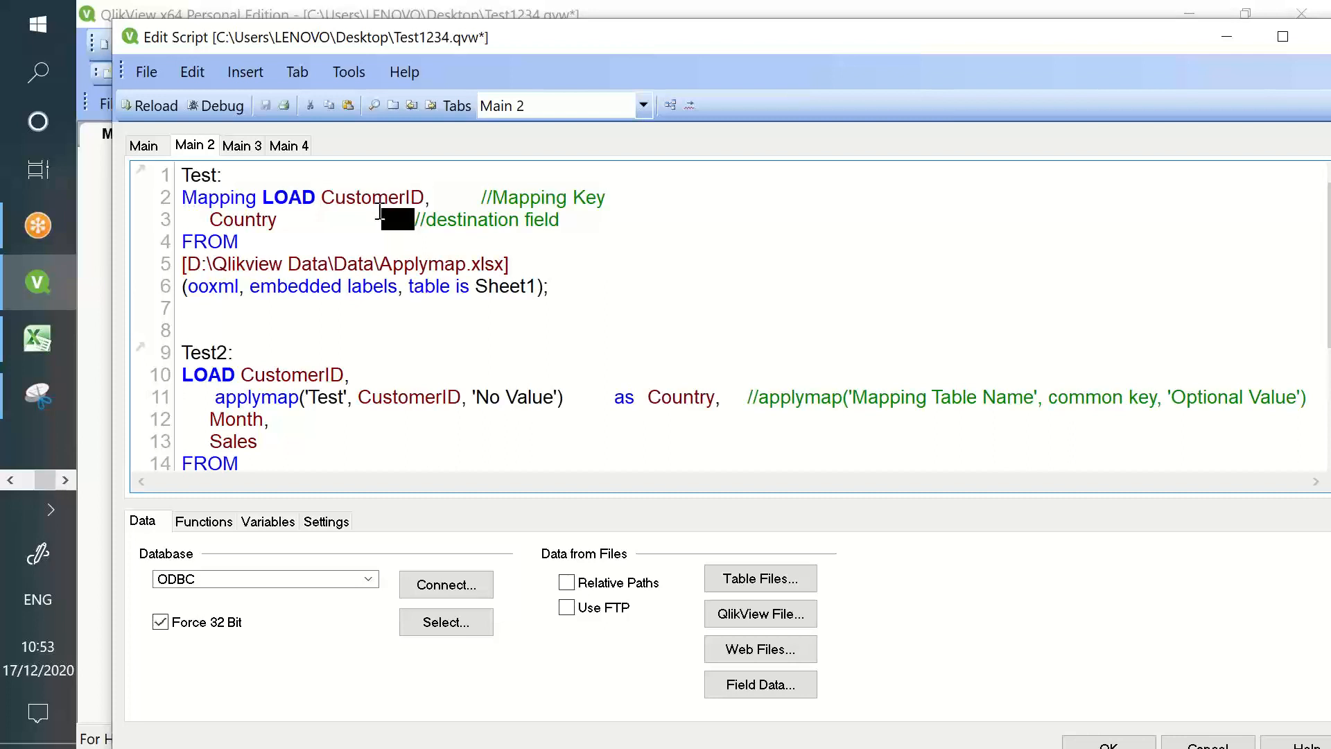
drag(223, 219, 528, 221)
drag(361, 382, 715, 397)
drag(399, 210, 498, 262)
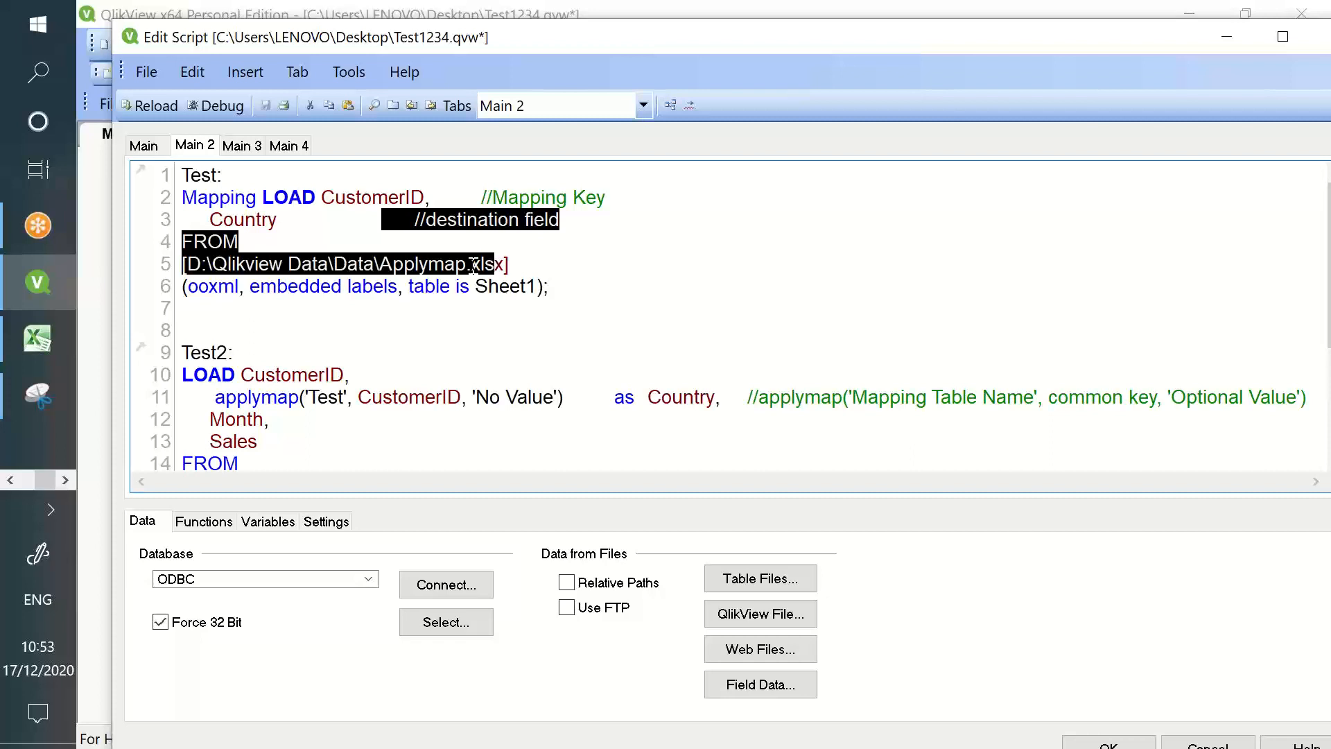
drag(317, 199, 522, 267)
drag(210, 196, 576, 283)
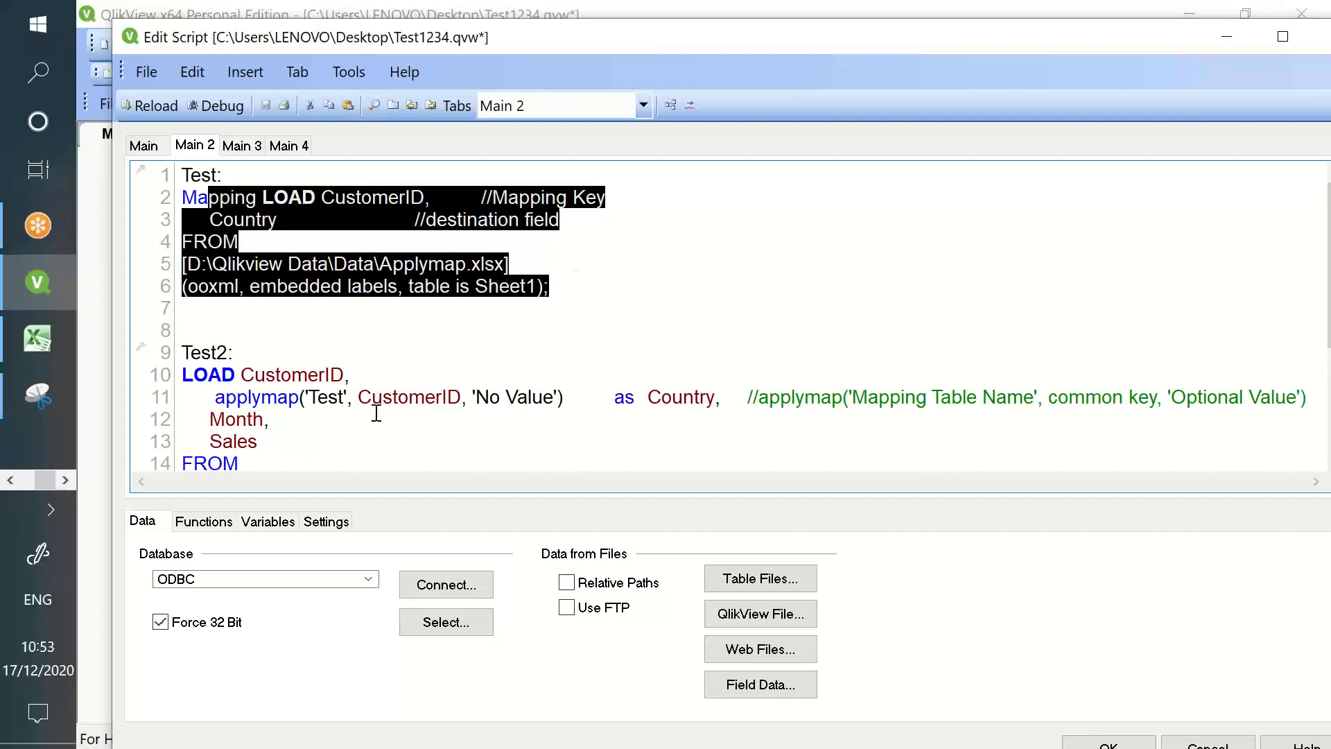
Compare the Test2 load and its applymap line with the complete Test mapping load above it.
click(279, 220)
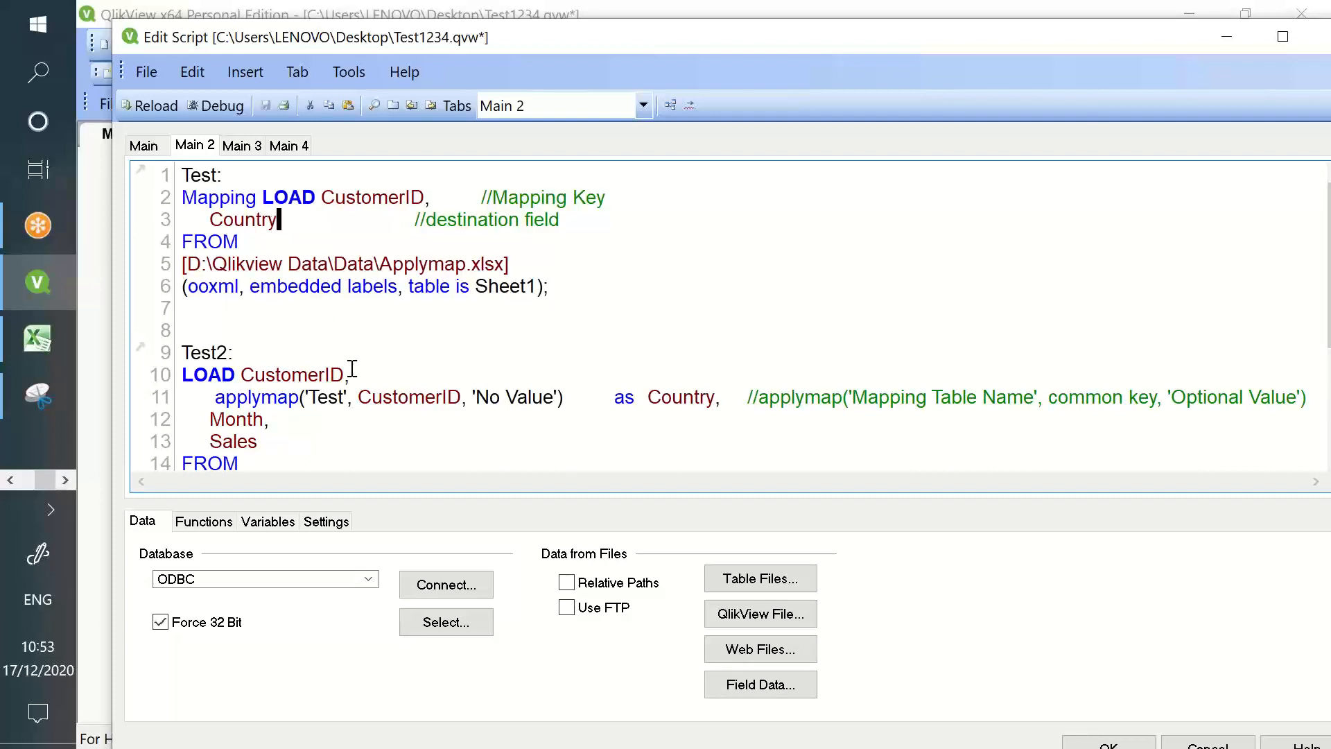
drag(360, 391, 553, 410)
scroll(489, 396, down, 1)
drag(279, 285, 513, 452)
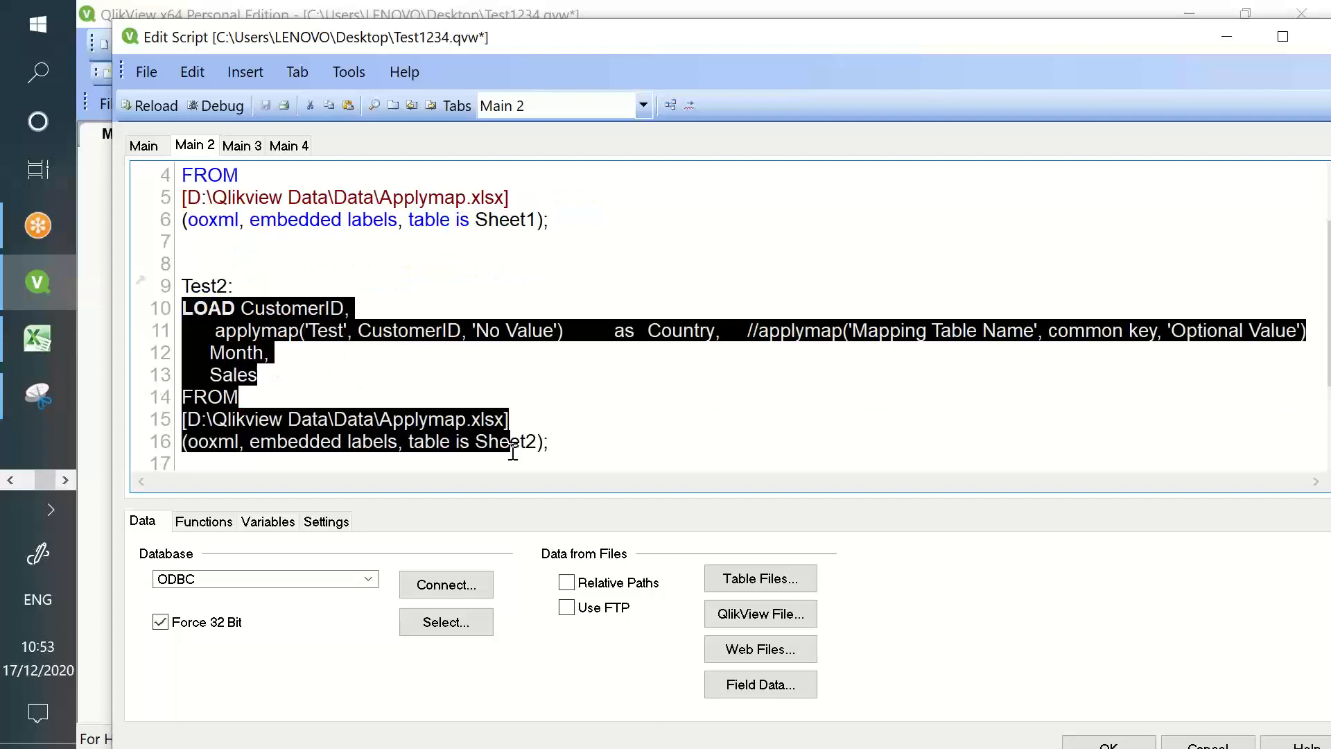
scroll(580, 276, up, 1)
drag(559, 288, 176, 184)
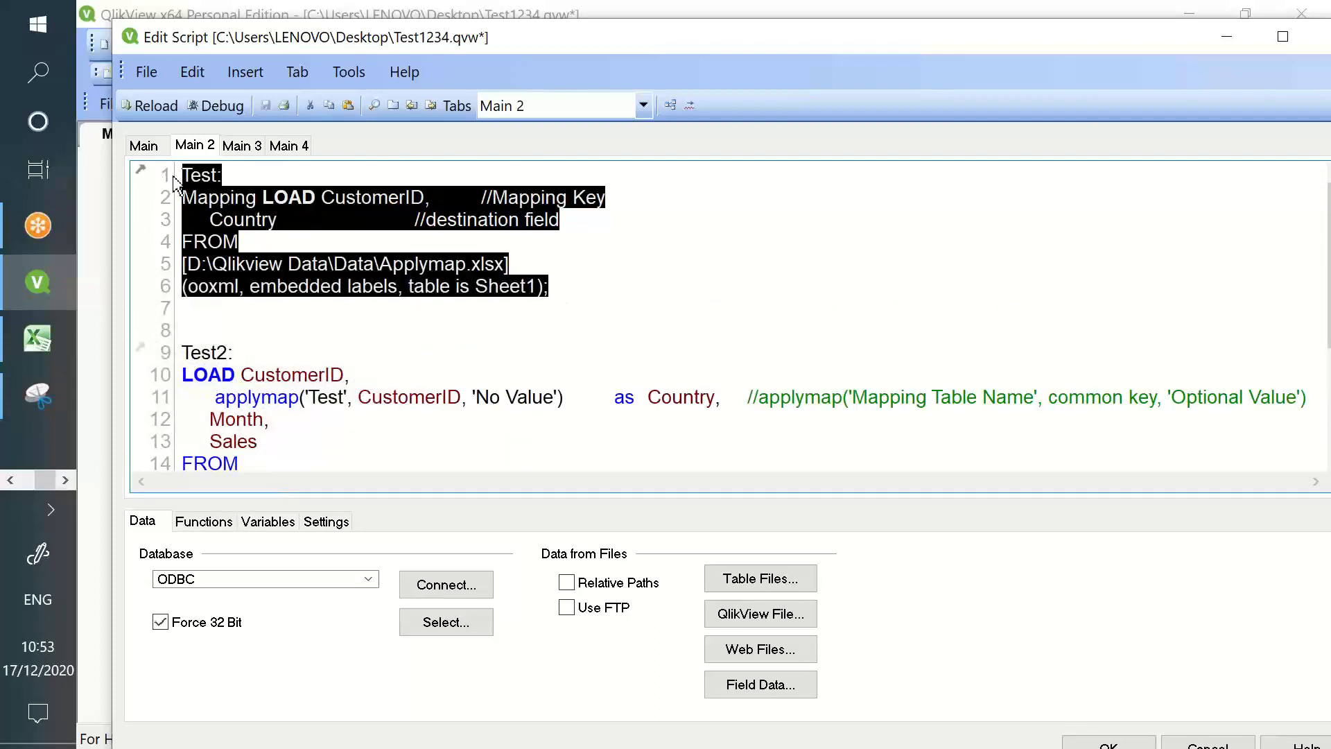
Preview the Test2 table from the table viewer and check the Country assigned to each CustomerID, especially F, then close the preview.
click(665, 103)
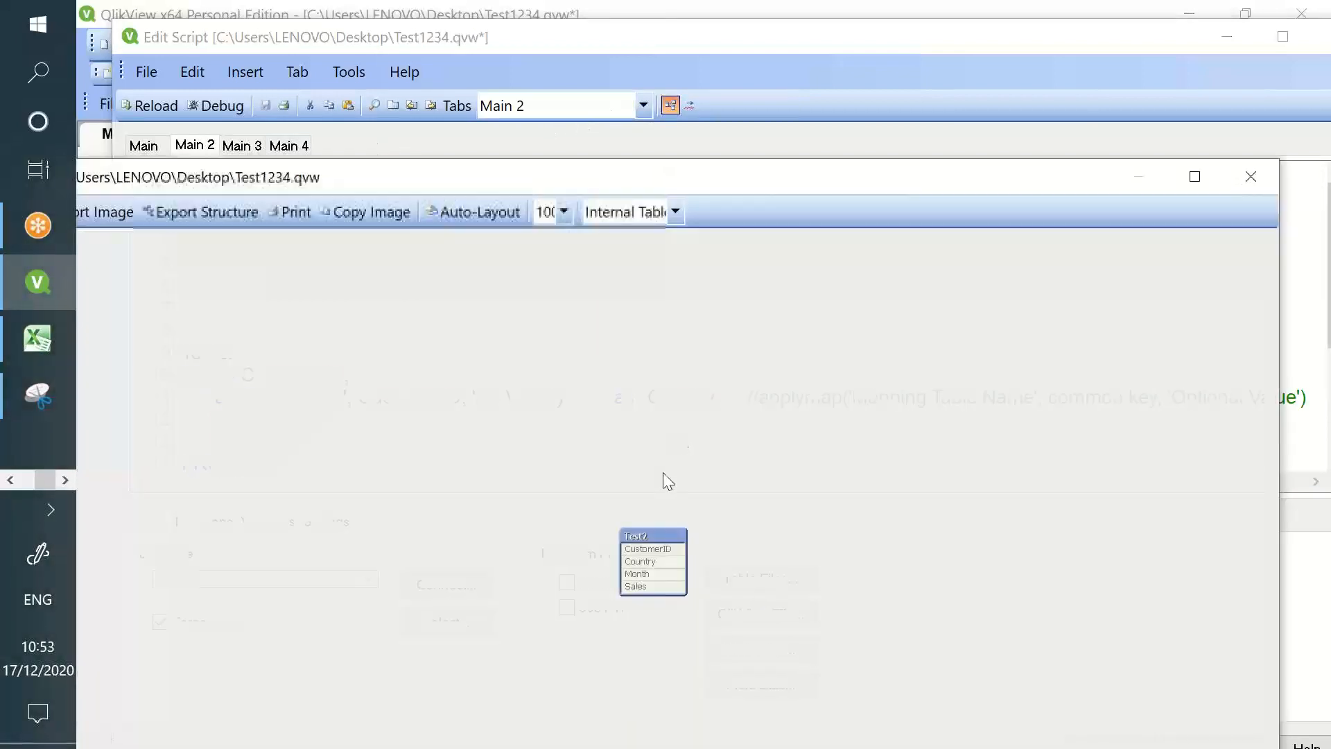
right_click(646, 531)
click(717, 543)
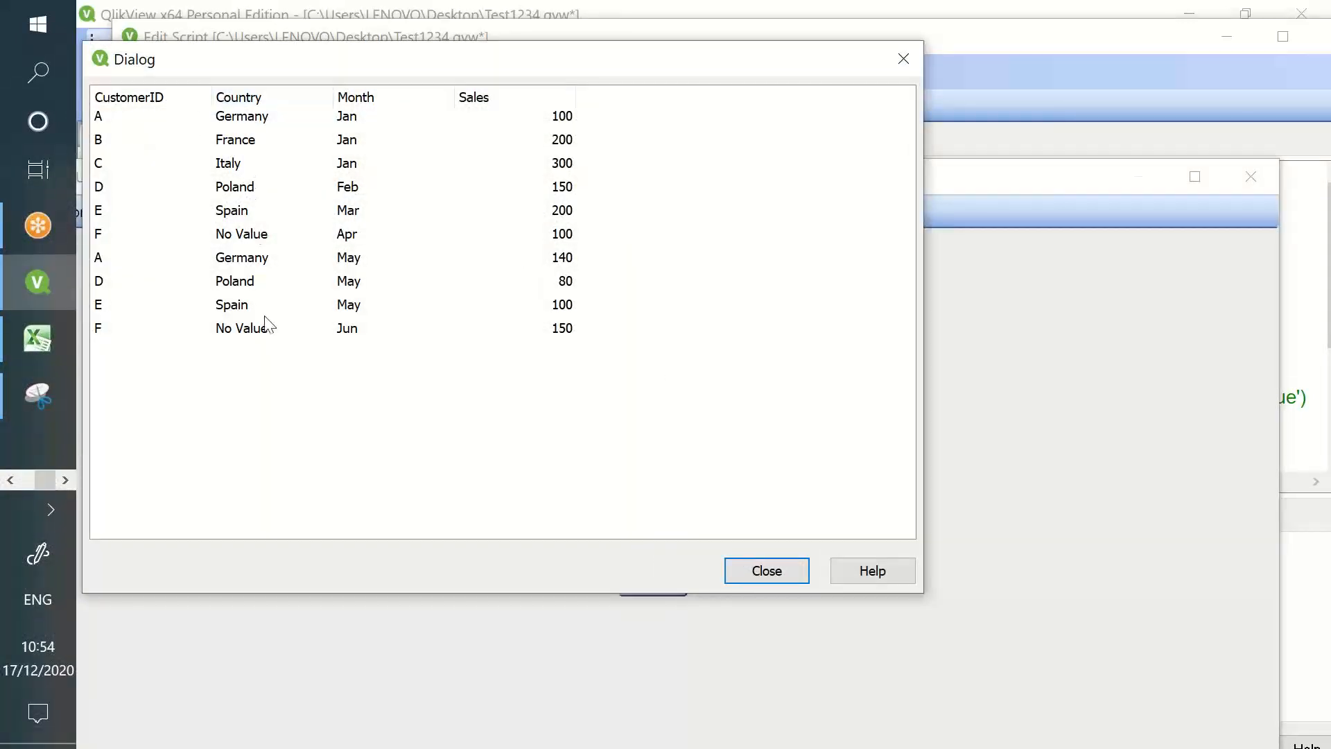
click(97, 219)
click(101, 237)
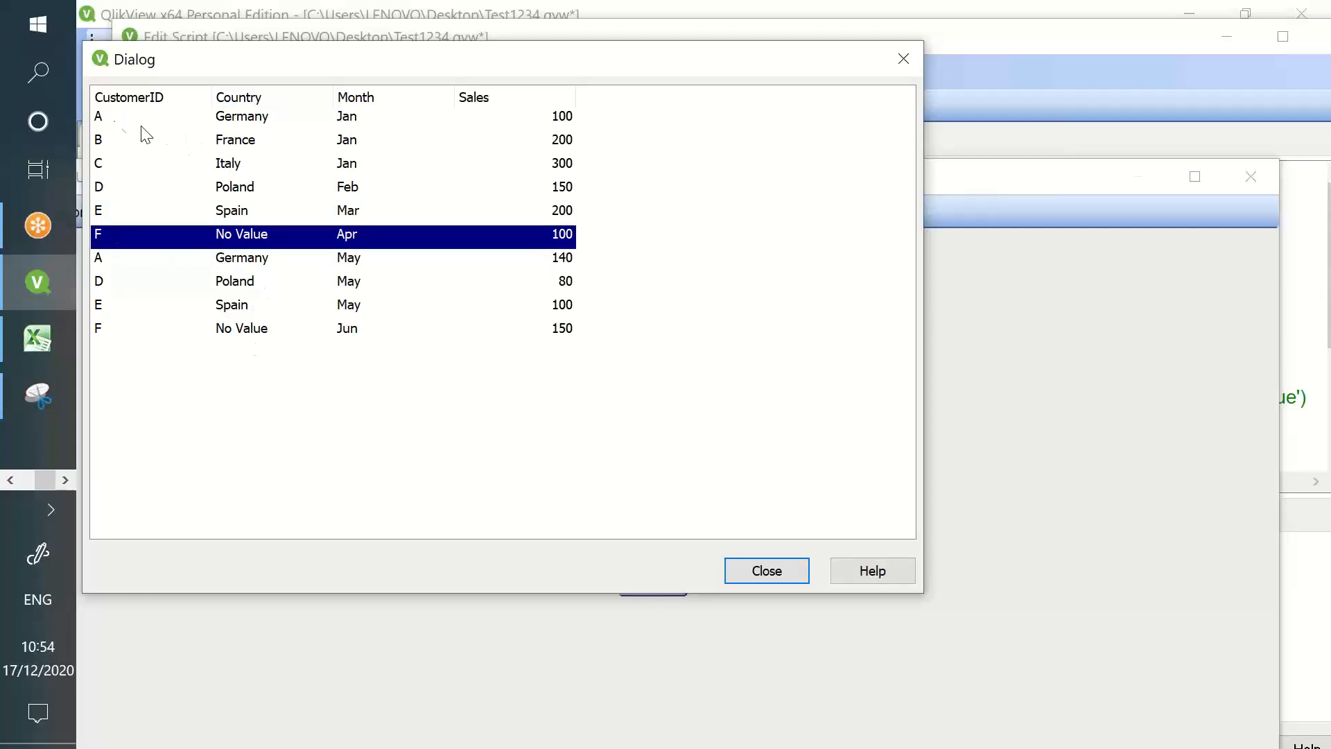
click(111, 122)
click(253, 164)
click(254, 235)
click(735, 576)
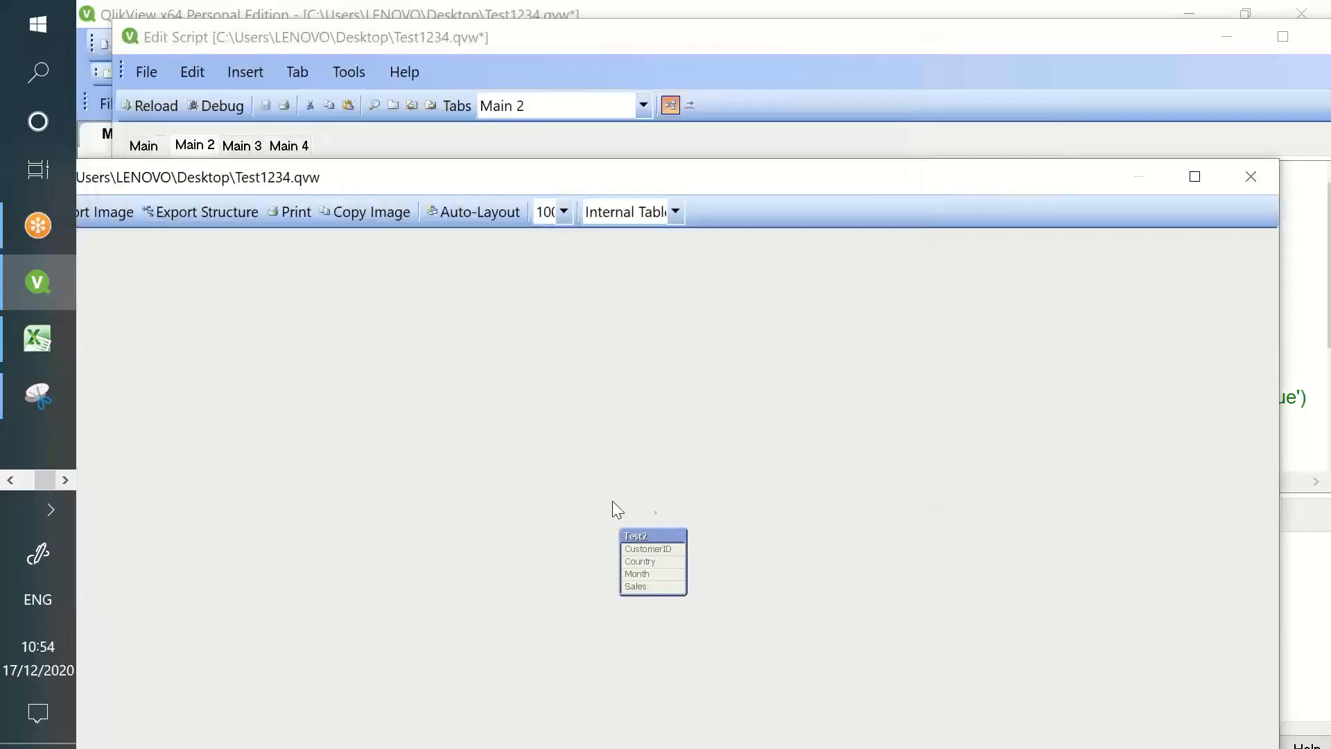
Close the table viewer and reposition the Edit Script window so that its full width fits on screen.
click(1268, 170)
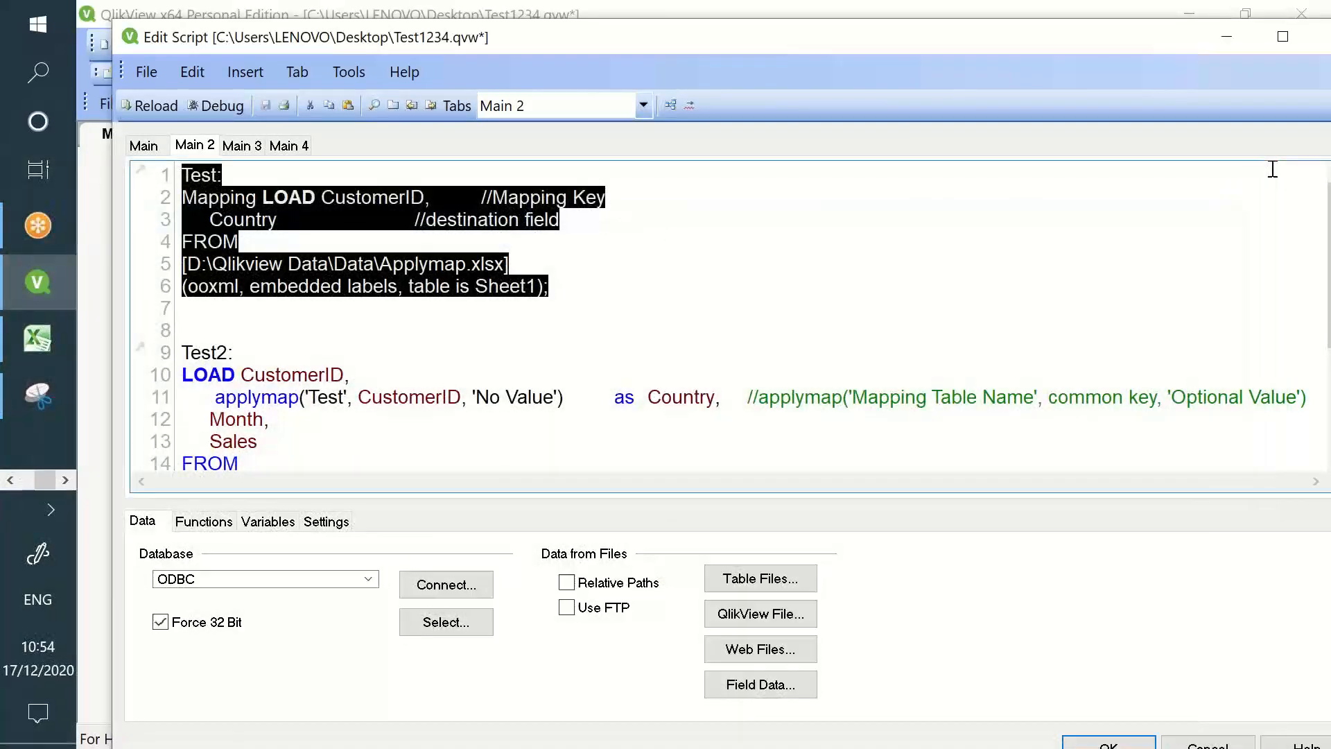
double_click(610, 49)
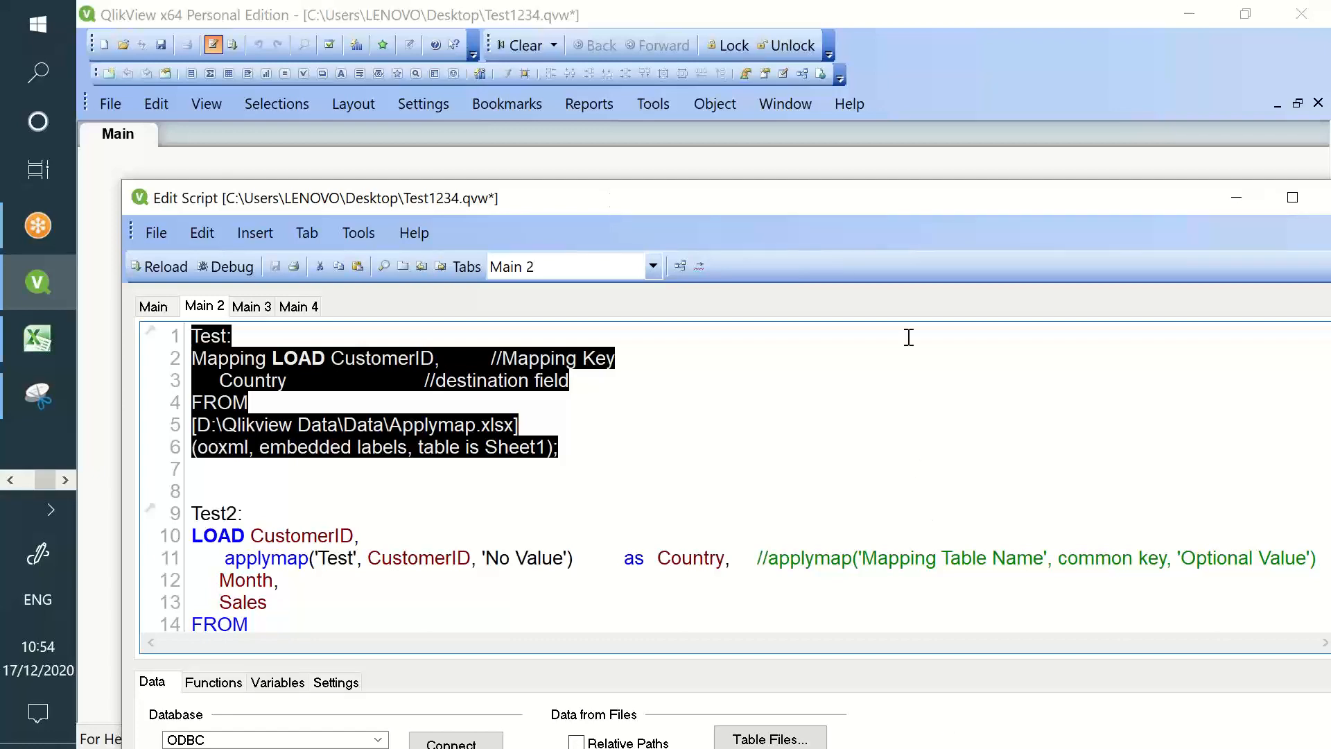
drag(825, 204, 776, 88)
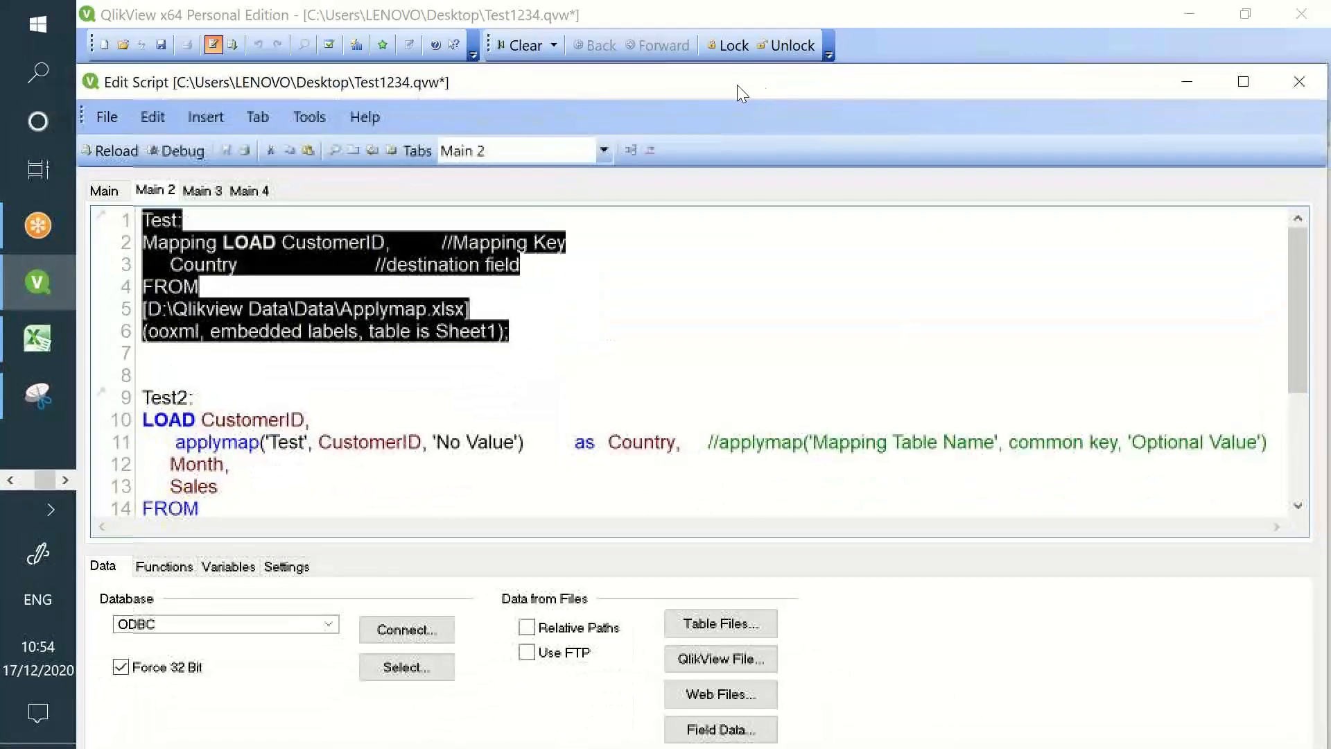
Switch to the tutorial notes in Notepad and skim the sections on incremental load, variables, concatenation, joins and Keep.
click(64, 483)
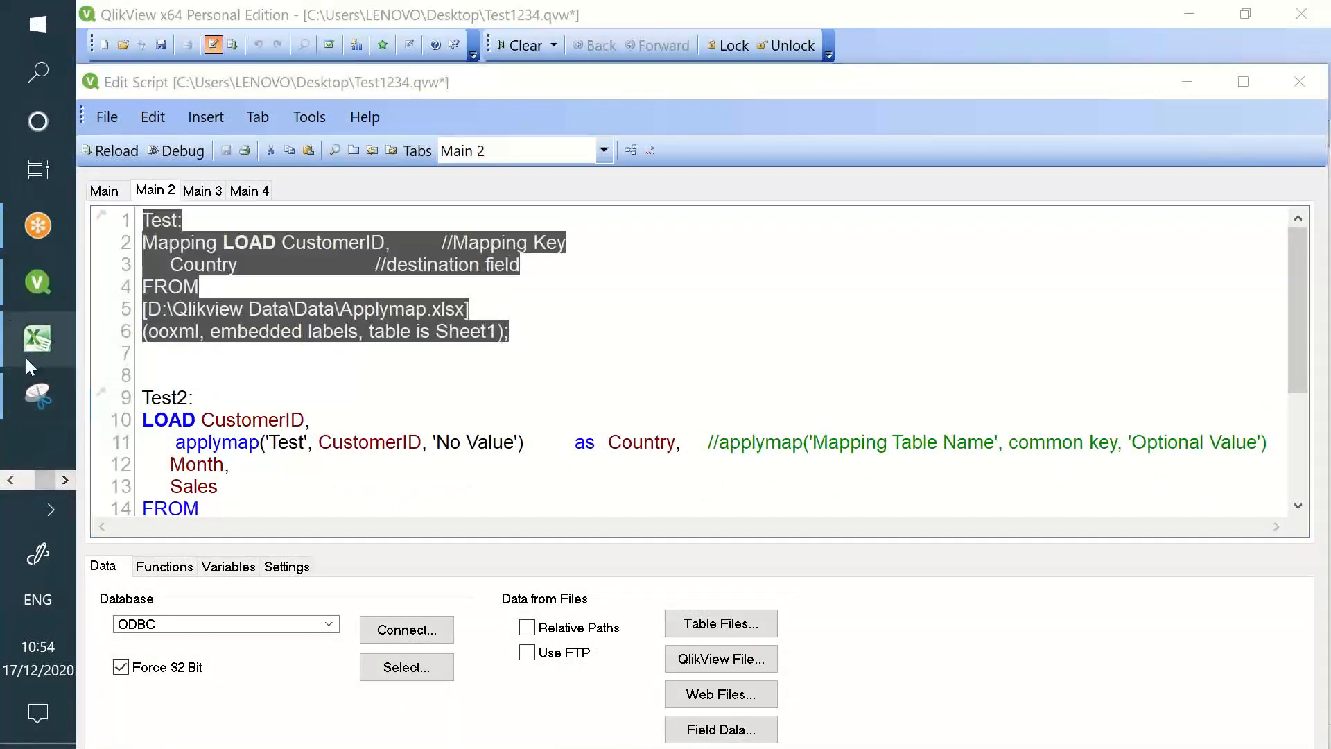
click(49, 336)
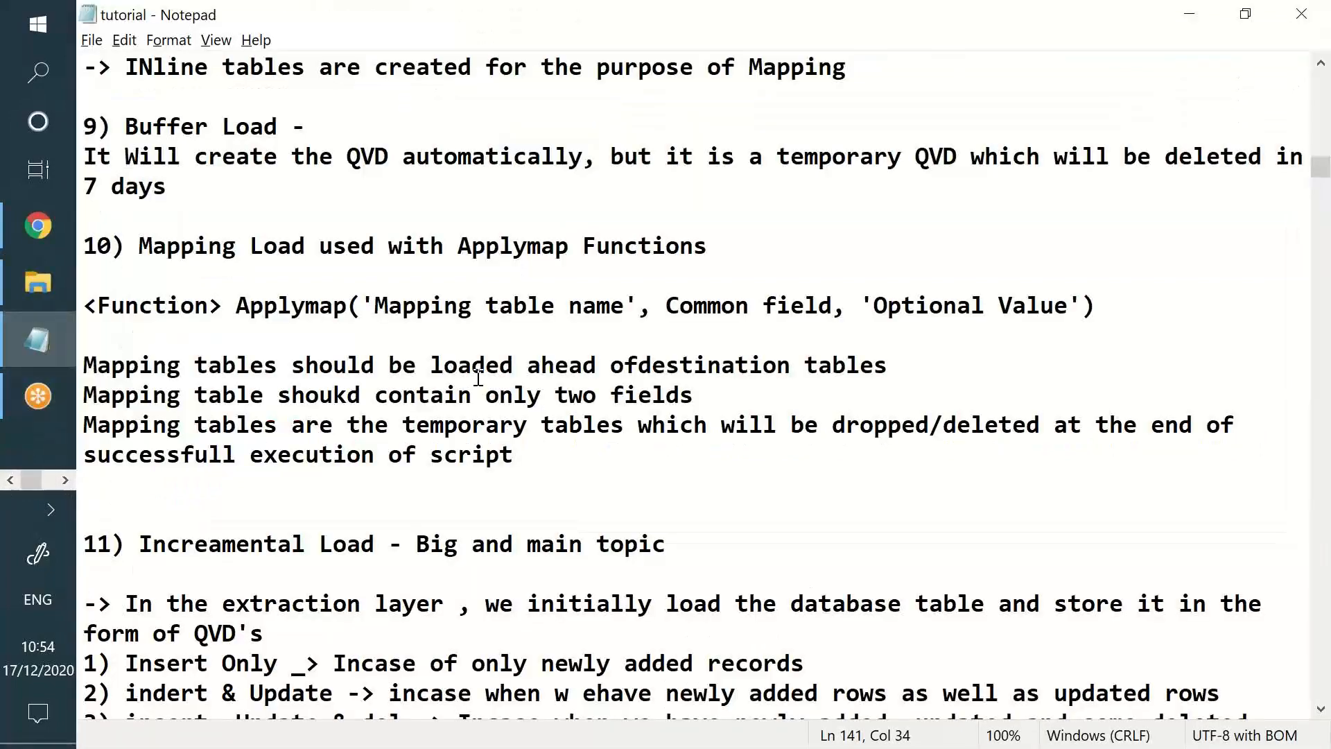
drag(139, 276, 947, 581)
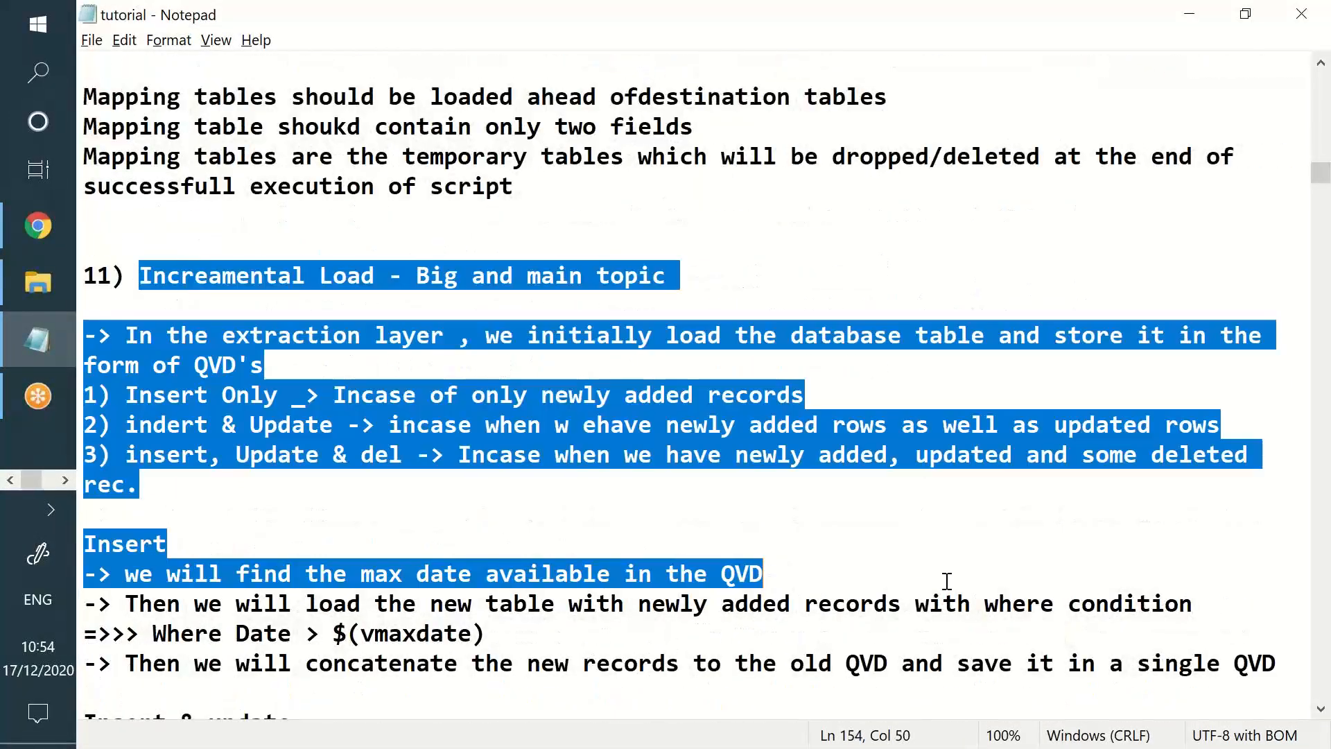
click(947, 581)
scroll(947, 581, down, 6)
scroll(947, 581, down, 7)
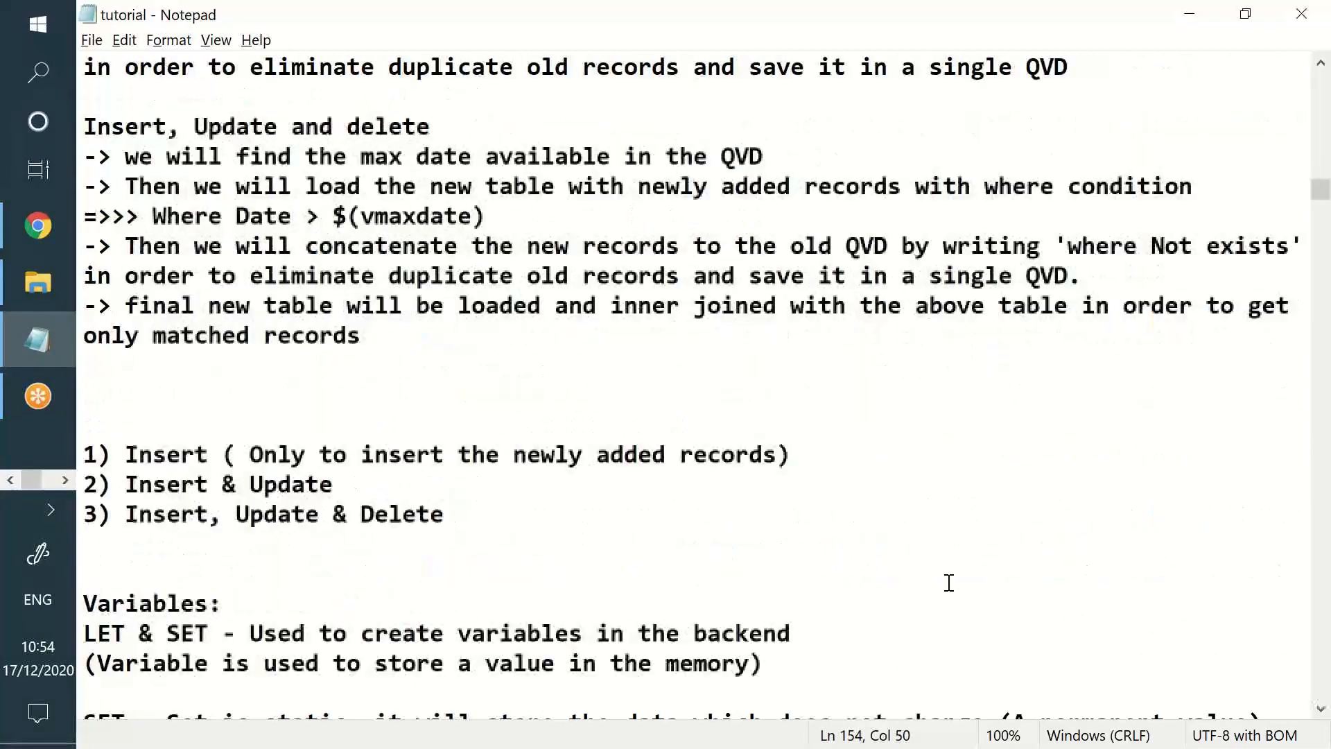
drag(242, 275, 403, 602)
scroll(404, 586, down, 7)
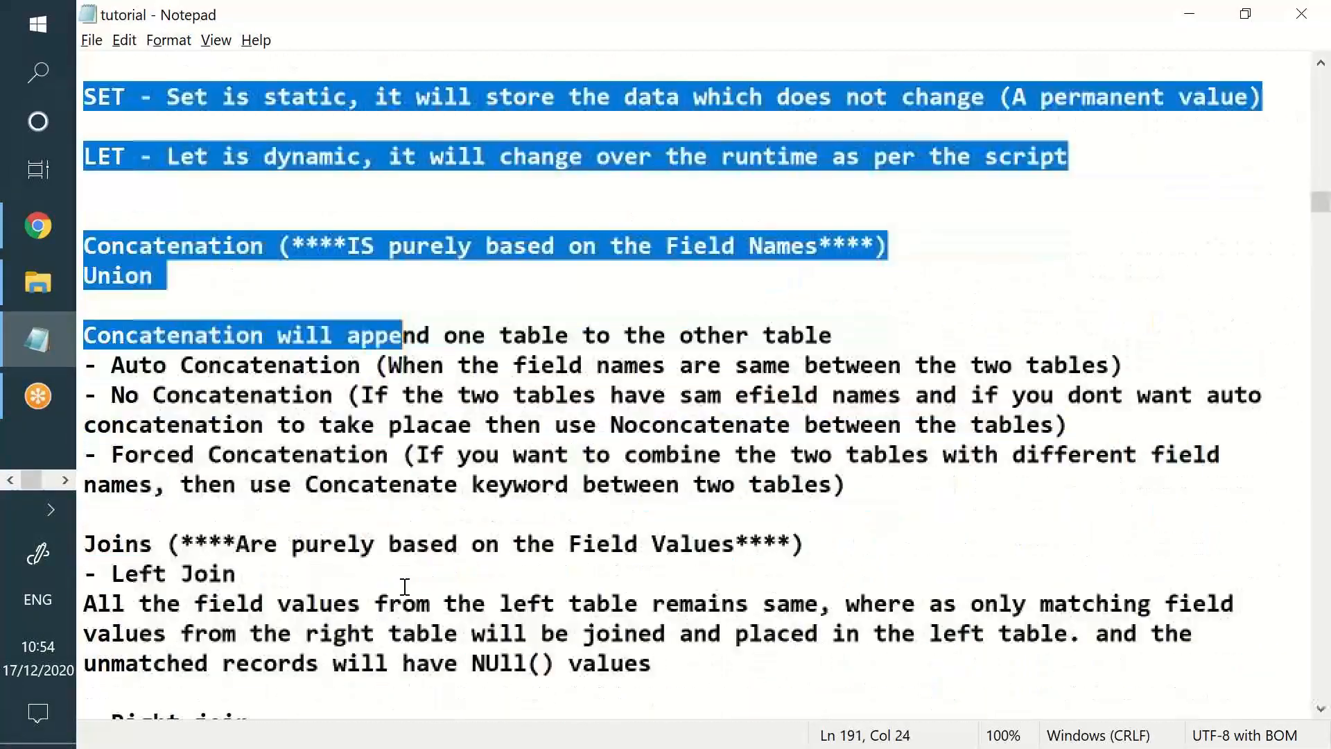
scroll(405, 587, down, 3)
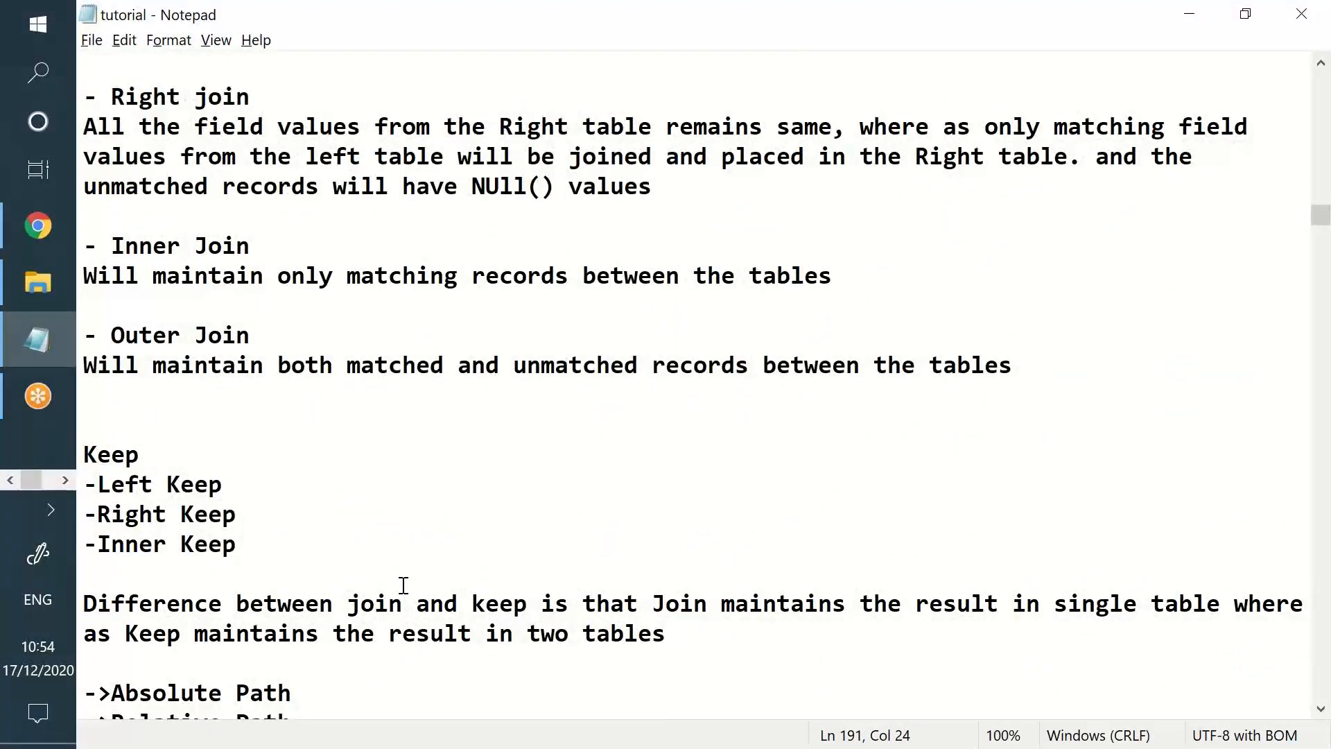
scroll(403, 586, up, 12)
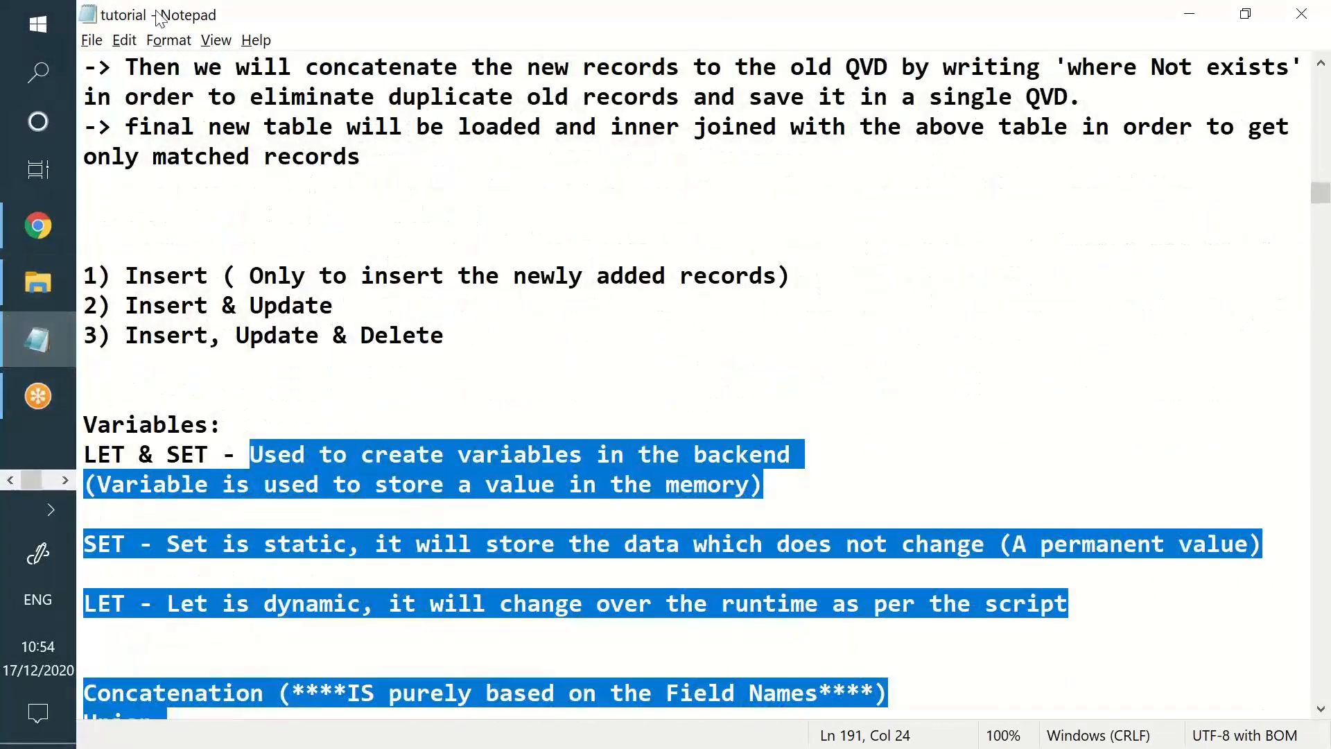
Restore the maximized Notepad notes to a smaller floating window over the script editor.
drag(146, 19, 166, 119)
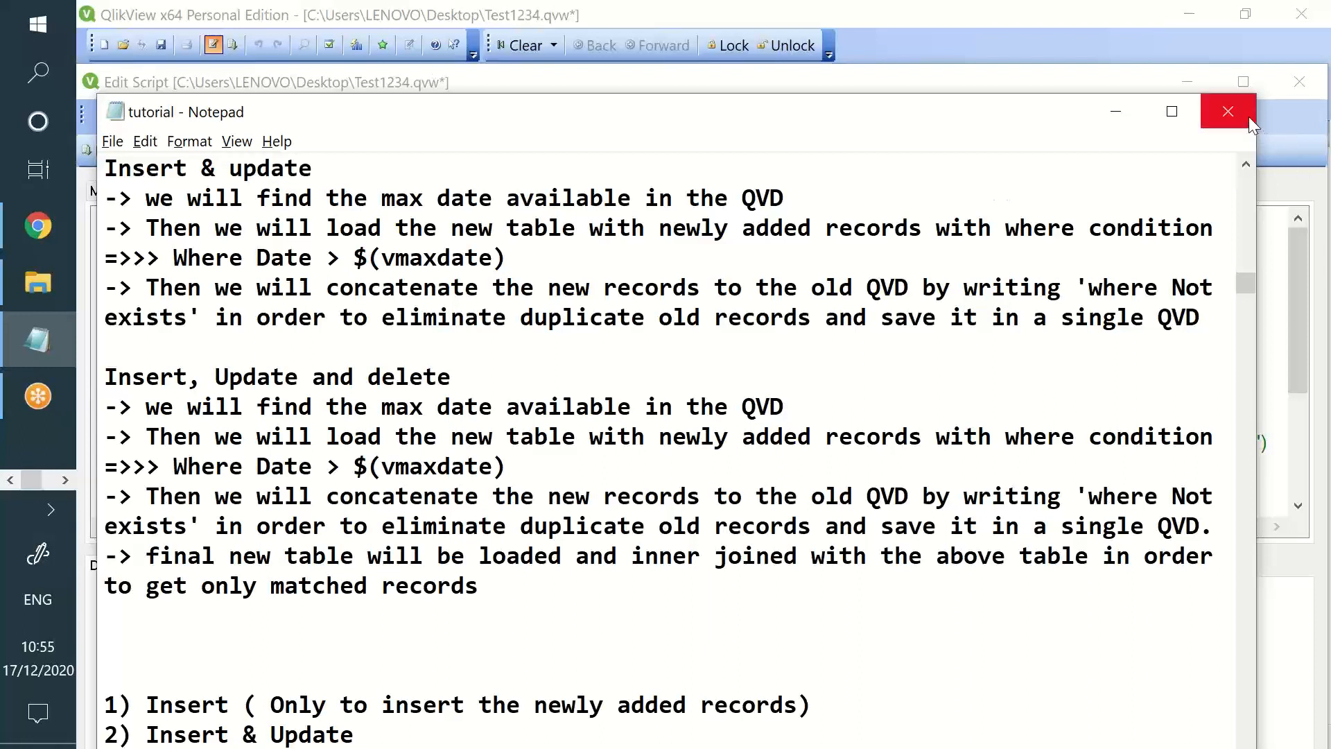
click(1302, 692)
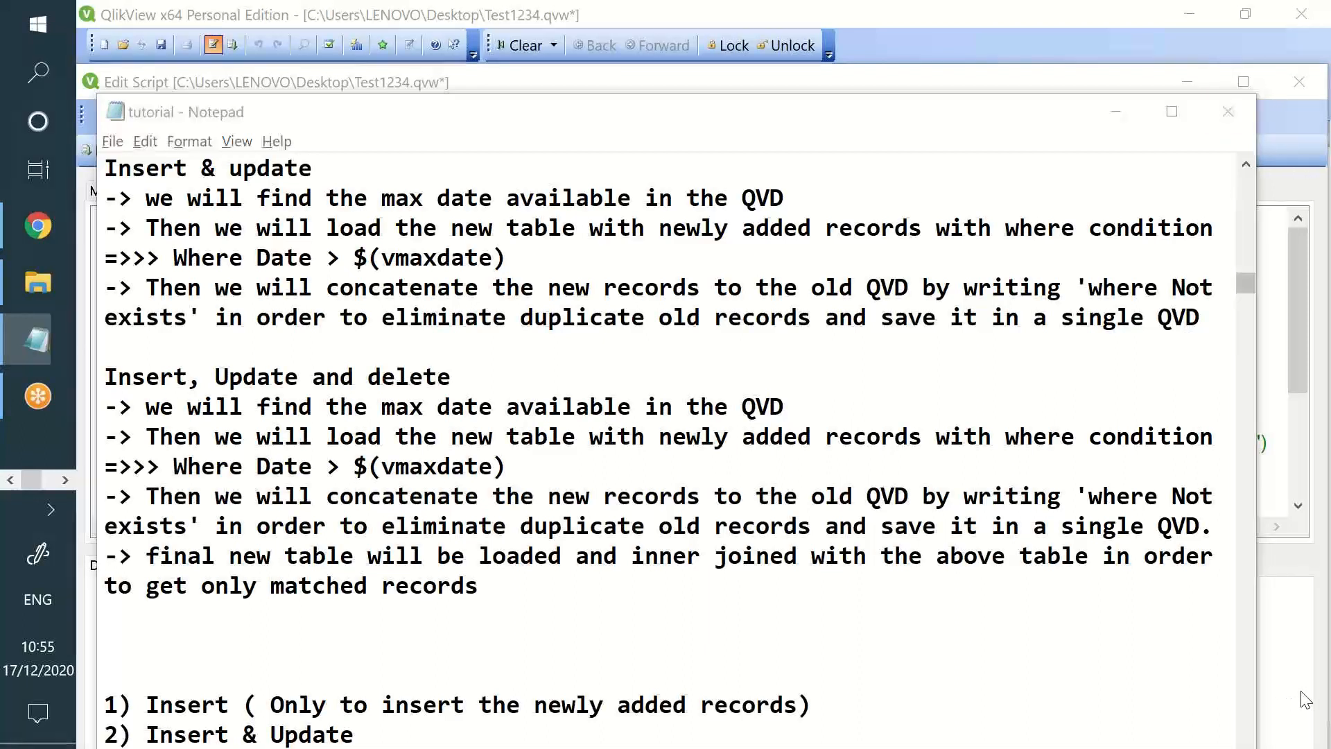